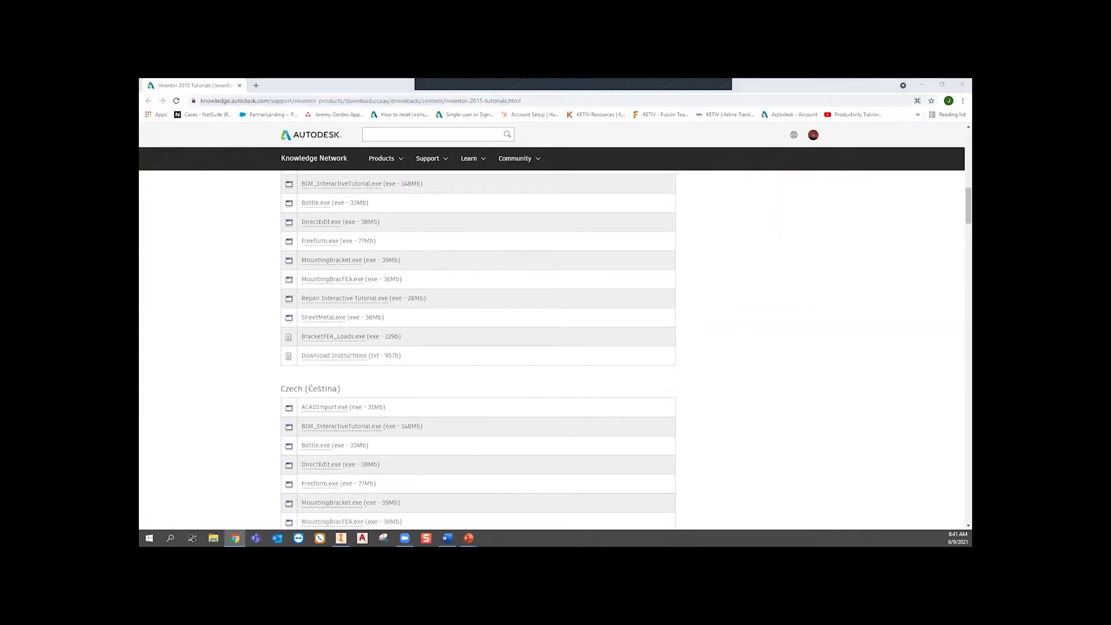
- Download the Inventor 2015 Data Set Tutorial Files archive from the Tutorial Data Set Files for Standard Tutorials section
scroll(458, 328, "down", 7)
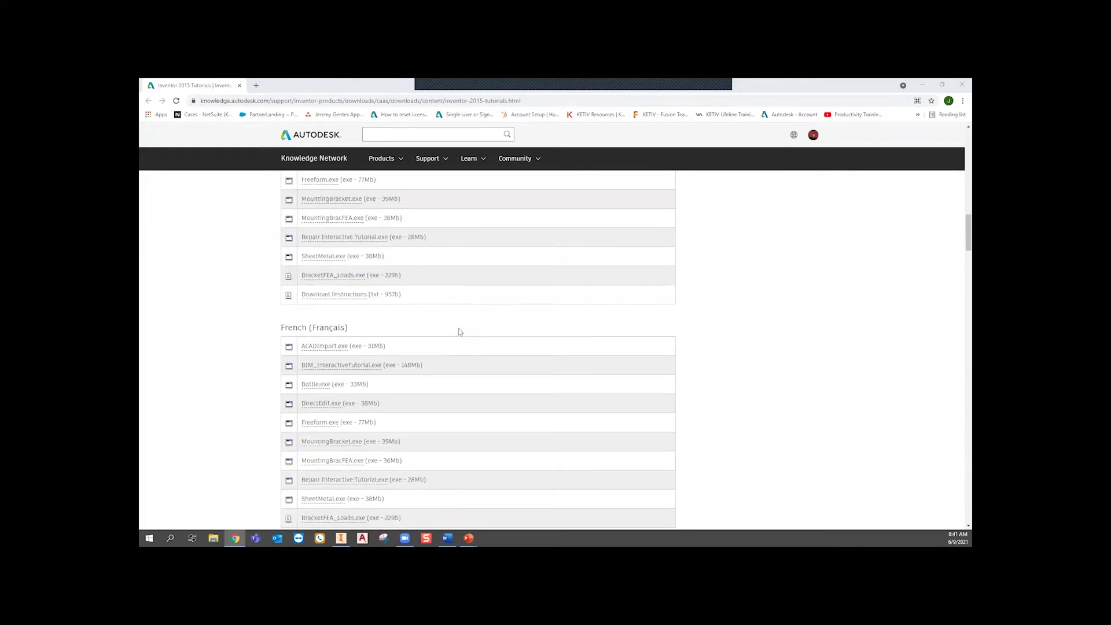
scroll(458, 330, "down", 5)
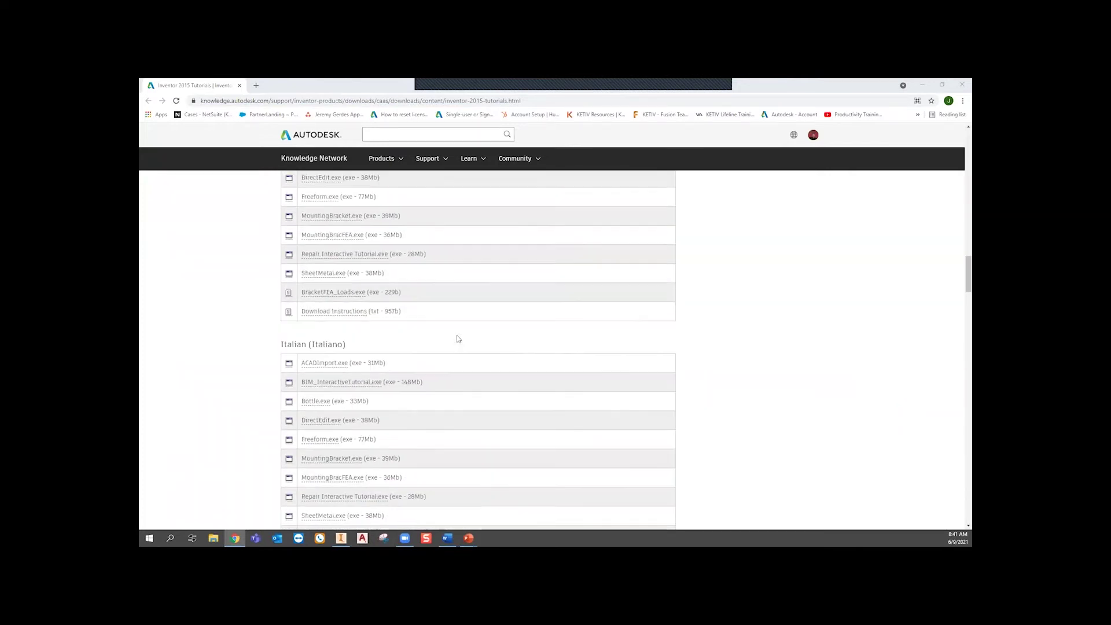
scroll(457, 335, "down", 15)
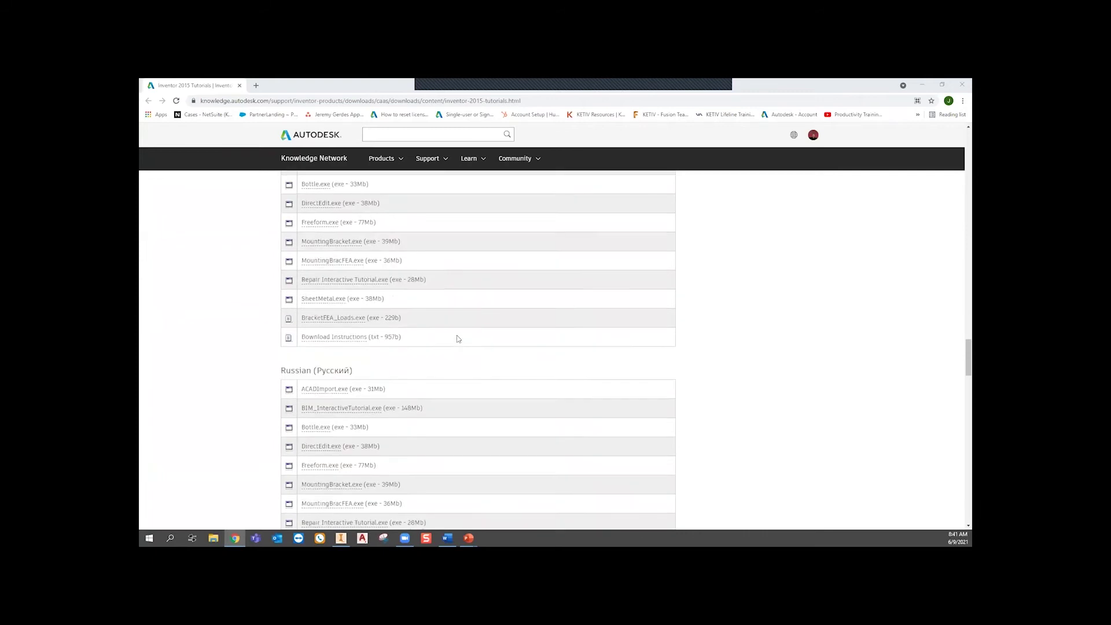
scroll(452, 341, "down", 12)
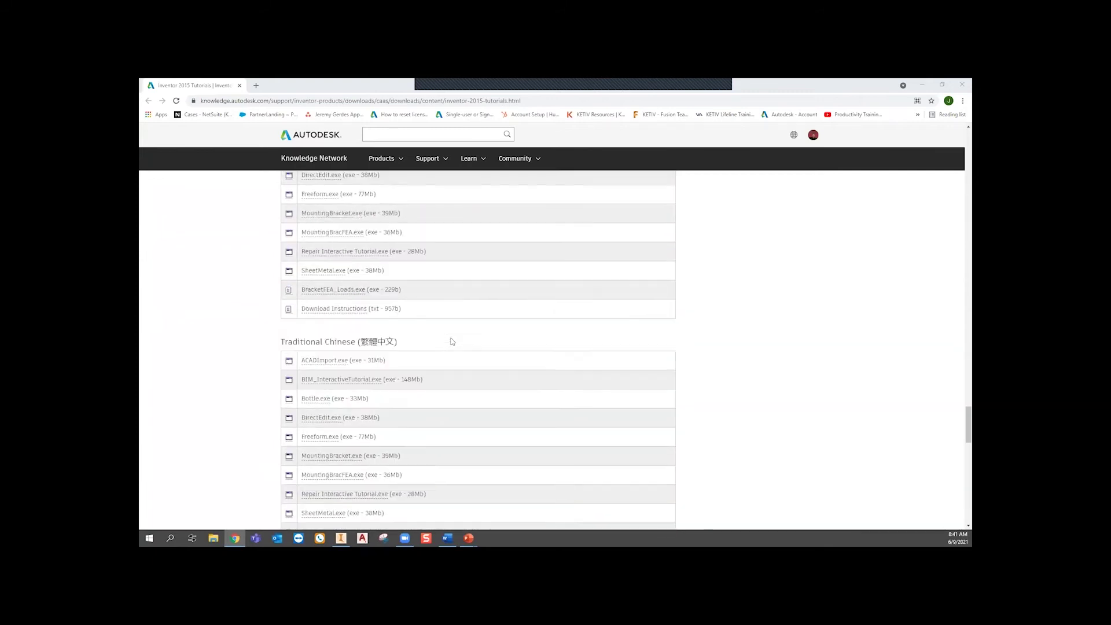
scroll(452, 342, "down", 4)
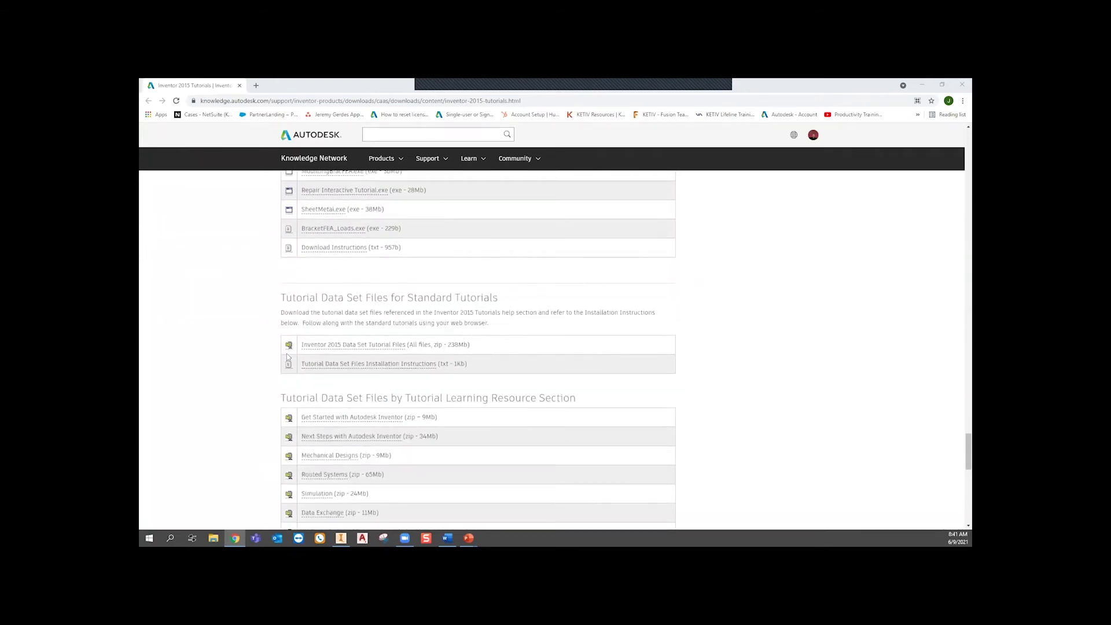
scroll(307, 314, "down", 1)
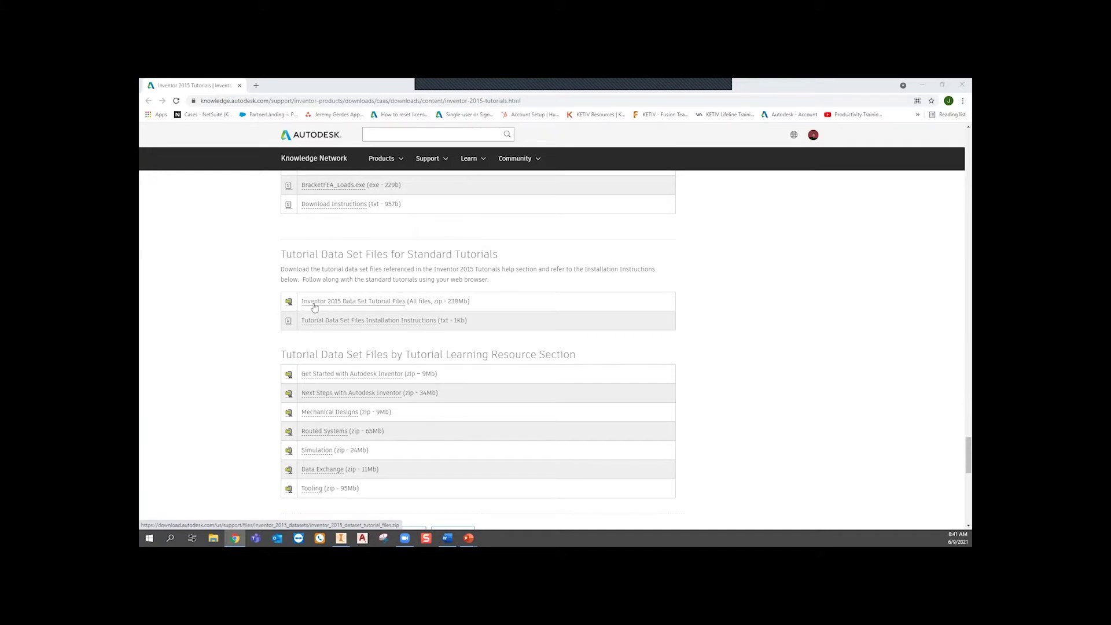
left_click(314, 305)
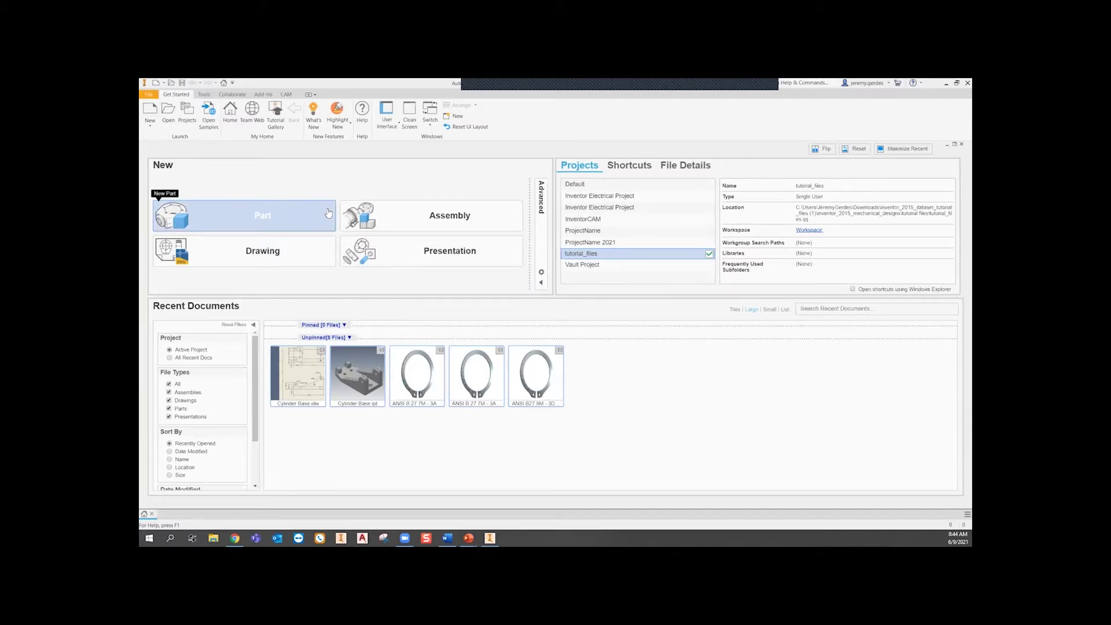
left_click(164, 84)
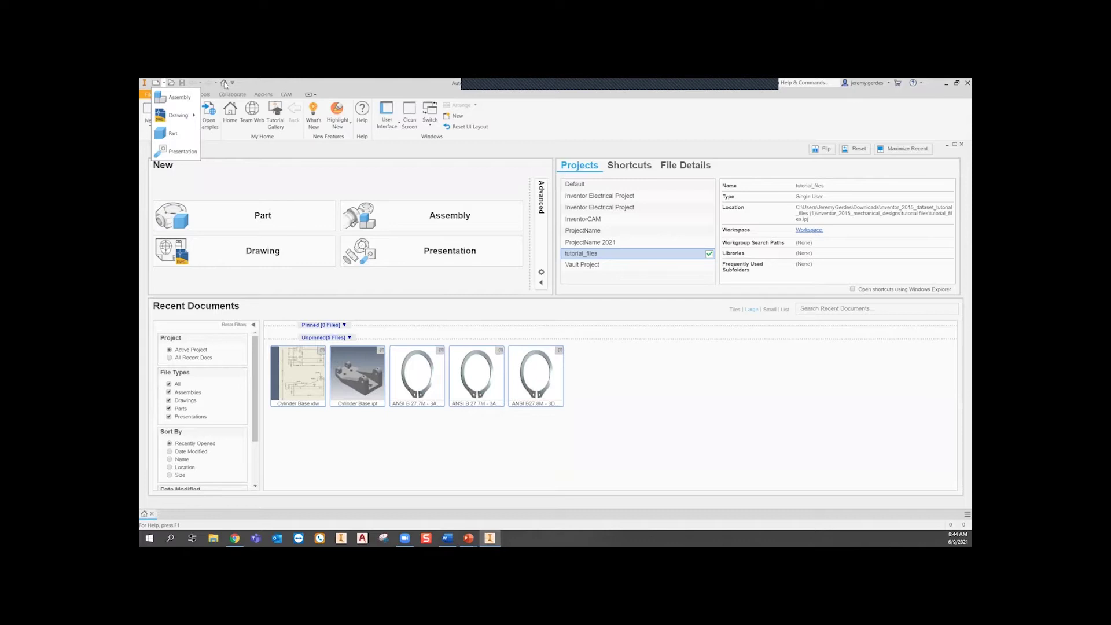
left_click(257, 88)
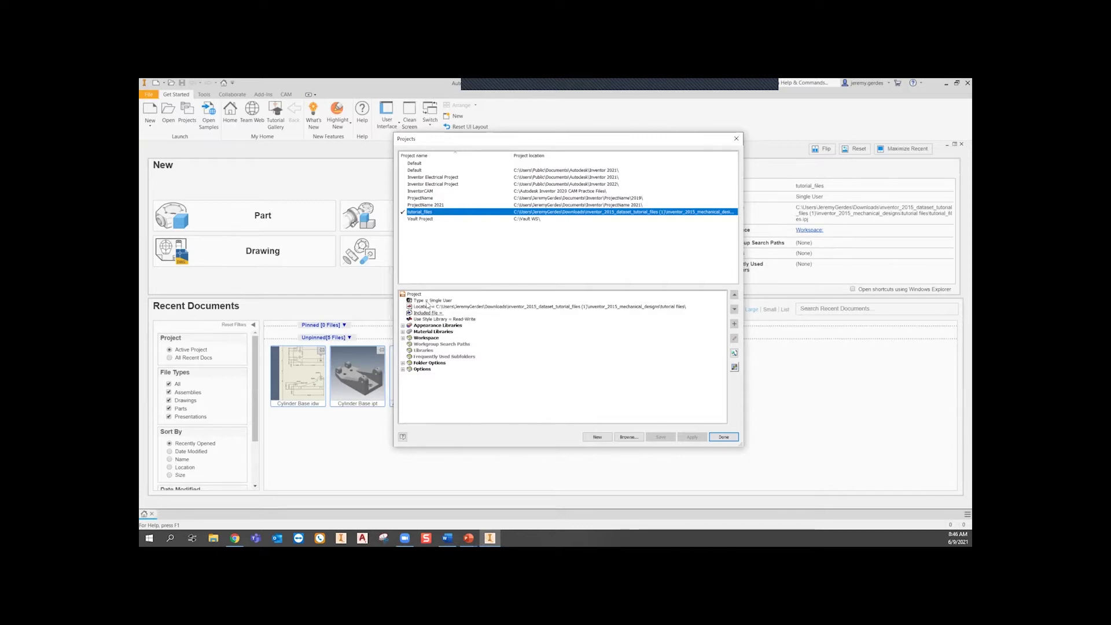
- Compare the Vault Project's settings with those of tutorial_files and view the Use Style Library access options without changing them
left_click(439, 219)
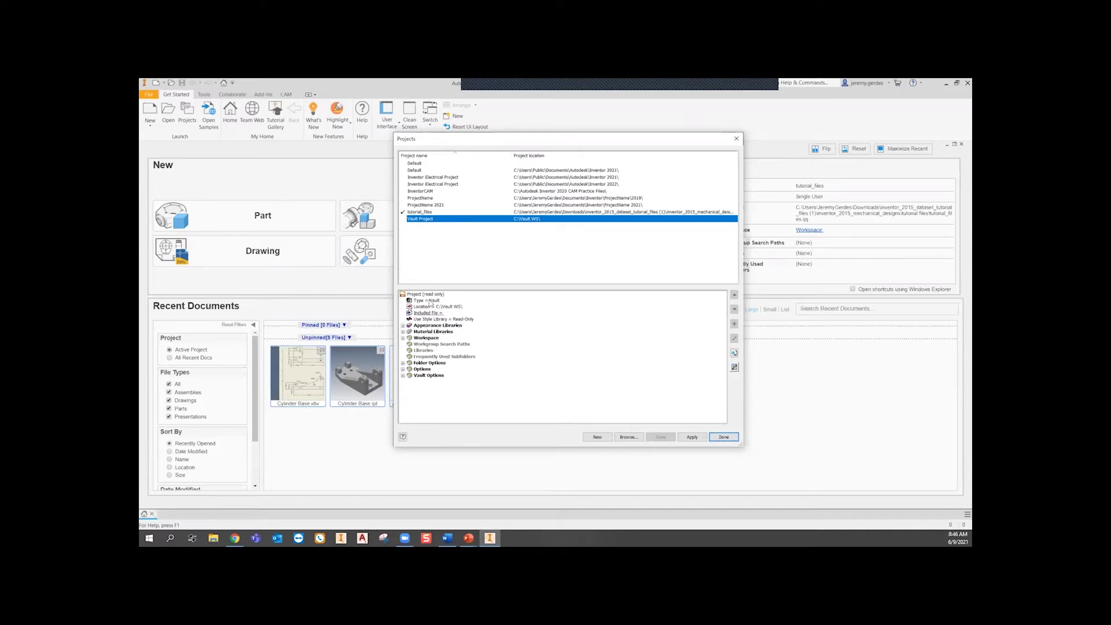
left_click(420, 213)
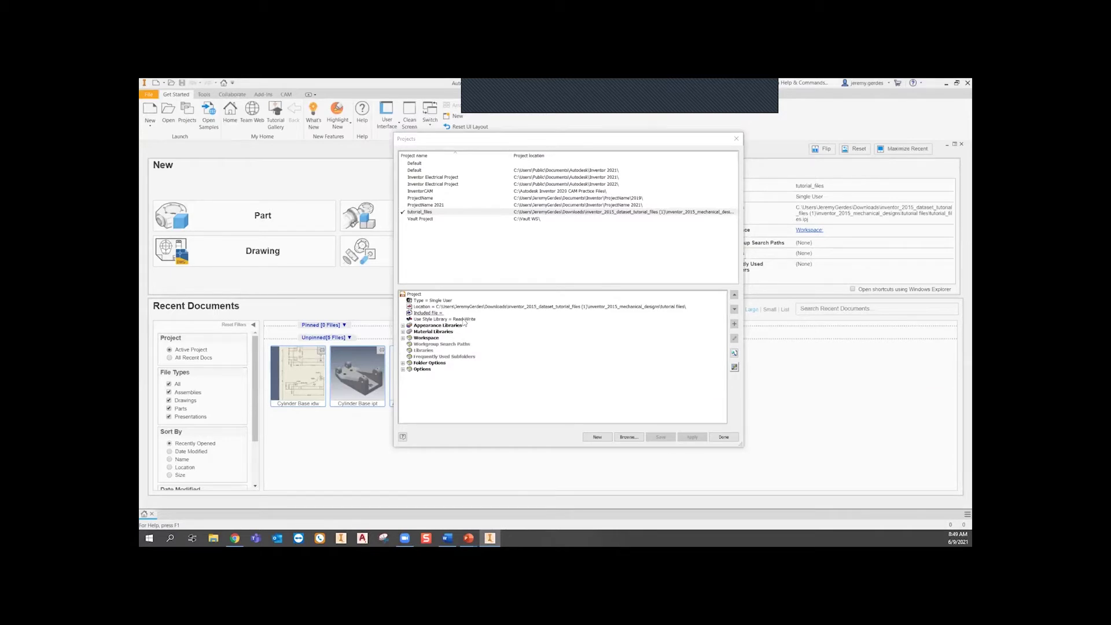
left_click(463, 320)
left_click(464, 319)
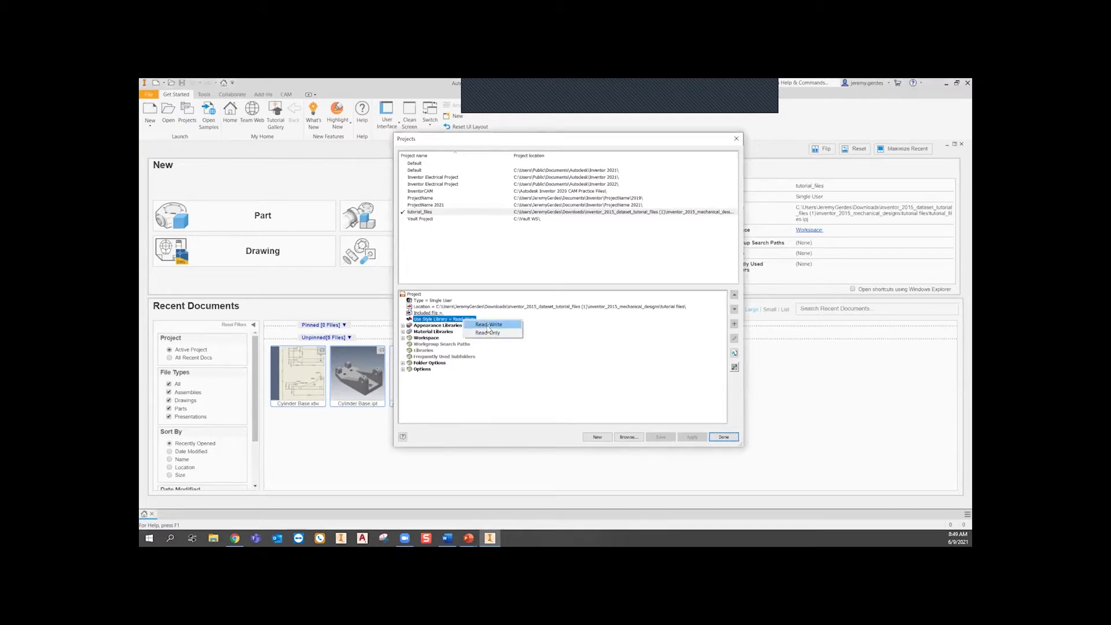
left_click(542, 358)
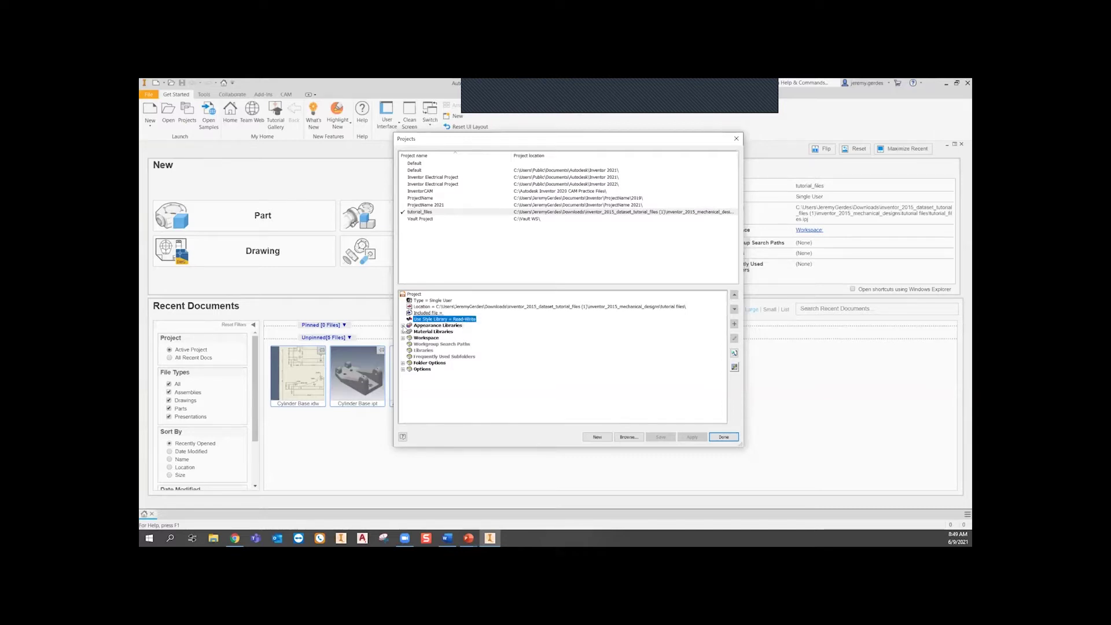
- Expand the tutorial_files project's appearance libraries, material libraries, workspace, folder options and general options for review
left_click(403, 325)
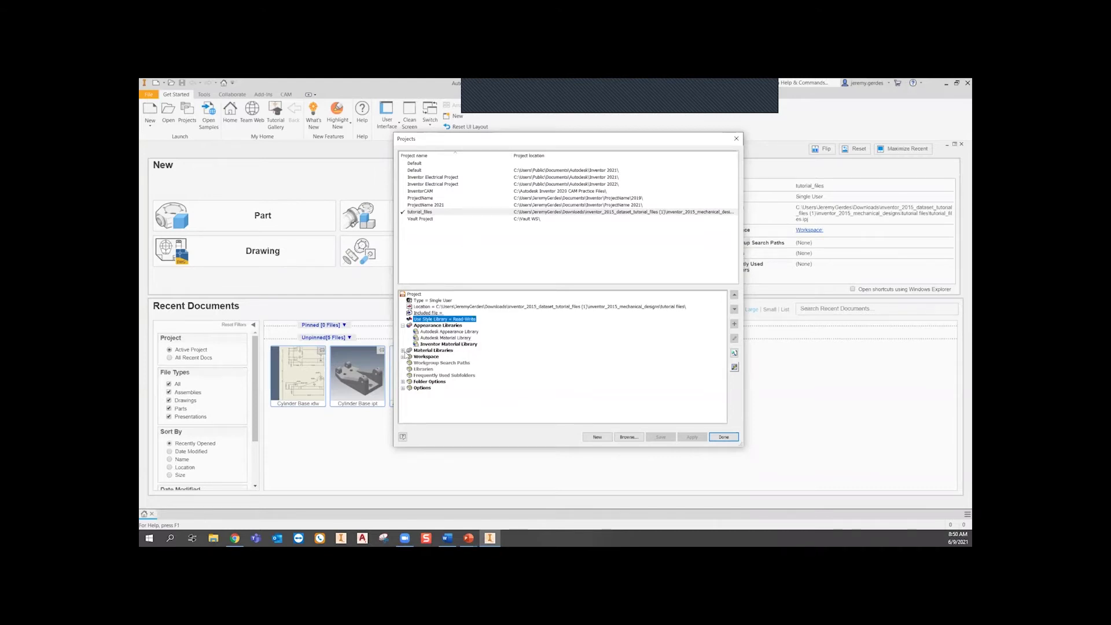
left_click(403, 351)
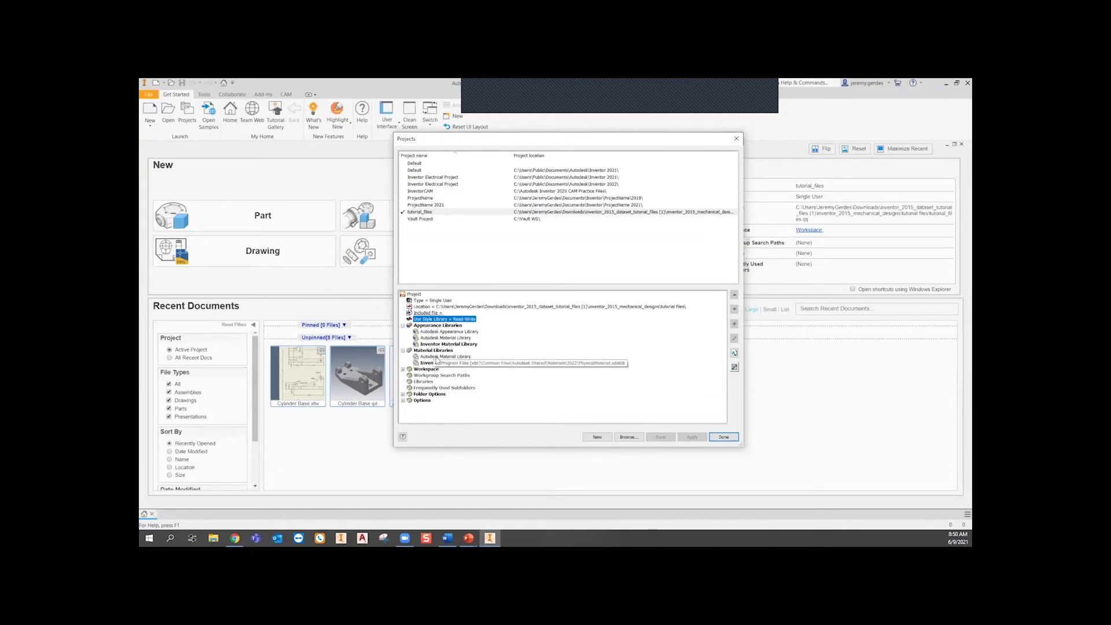
left_click(402, 370)
left_click(402, 401)
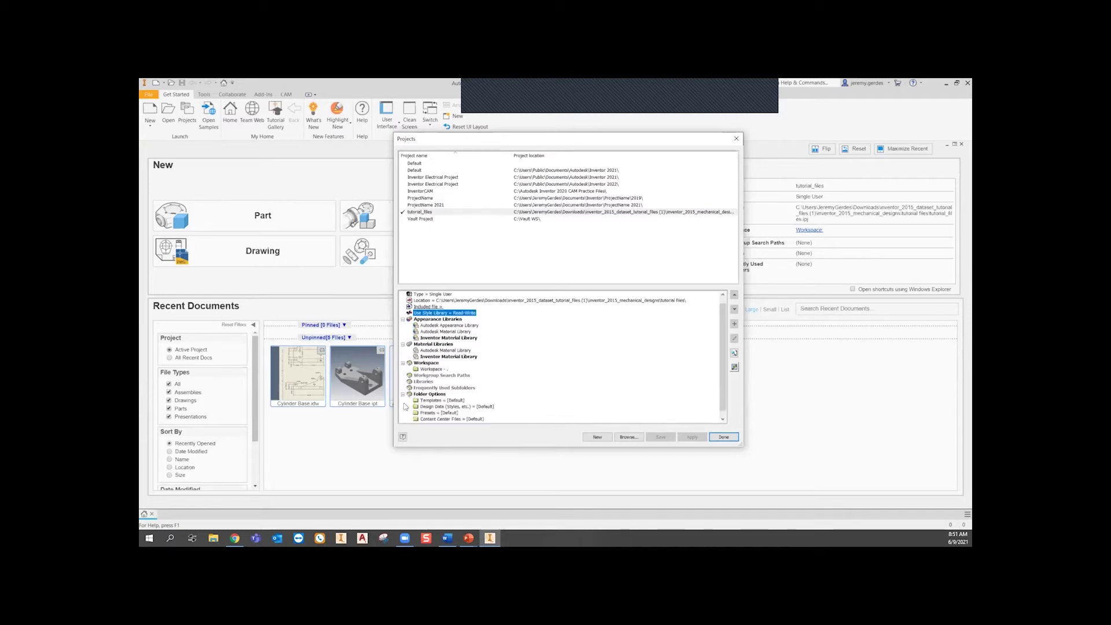
scroll(441, 406, "down", 1)
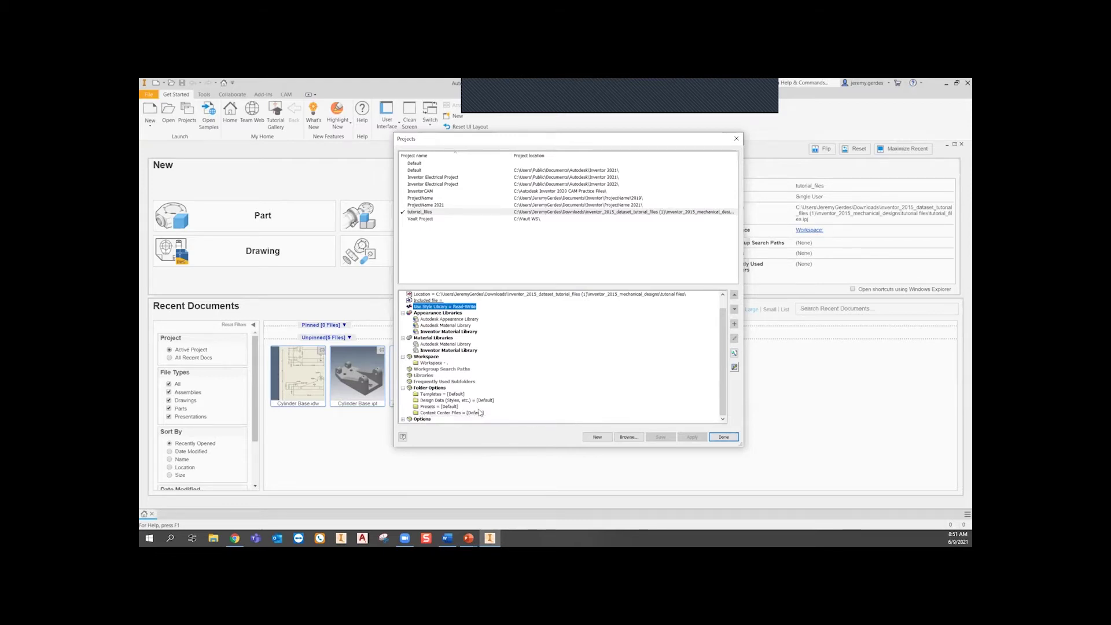
left_click(403, 419)
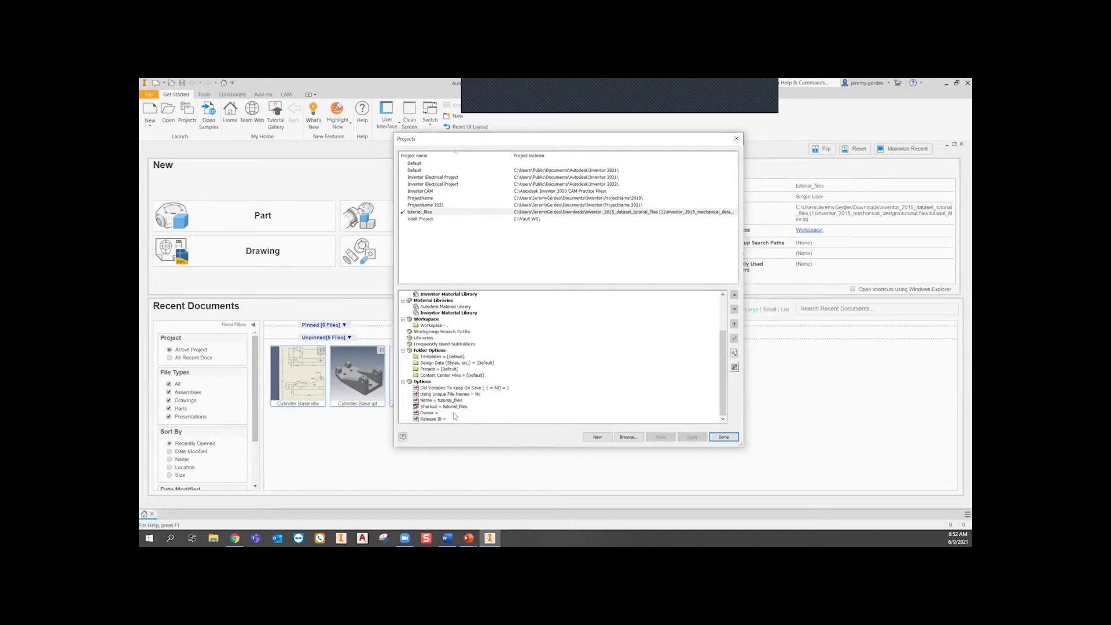
- Examine the Vault Project's folder options and workgroup search paths, and reselect the tutorial_files project
left_click(437, 219)
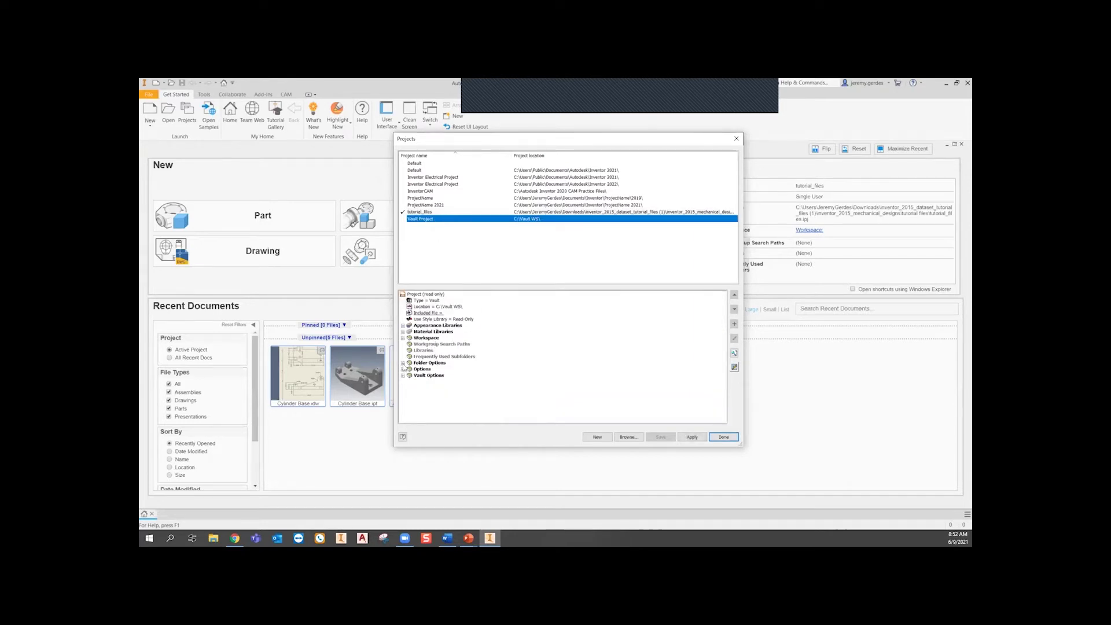
left_click(403, 363)
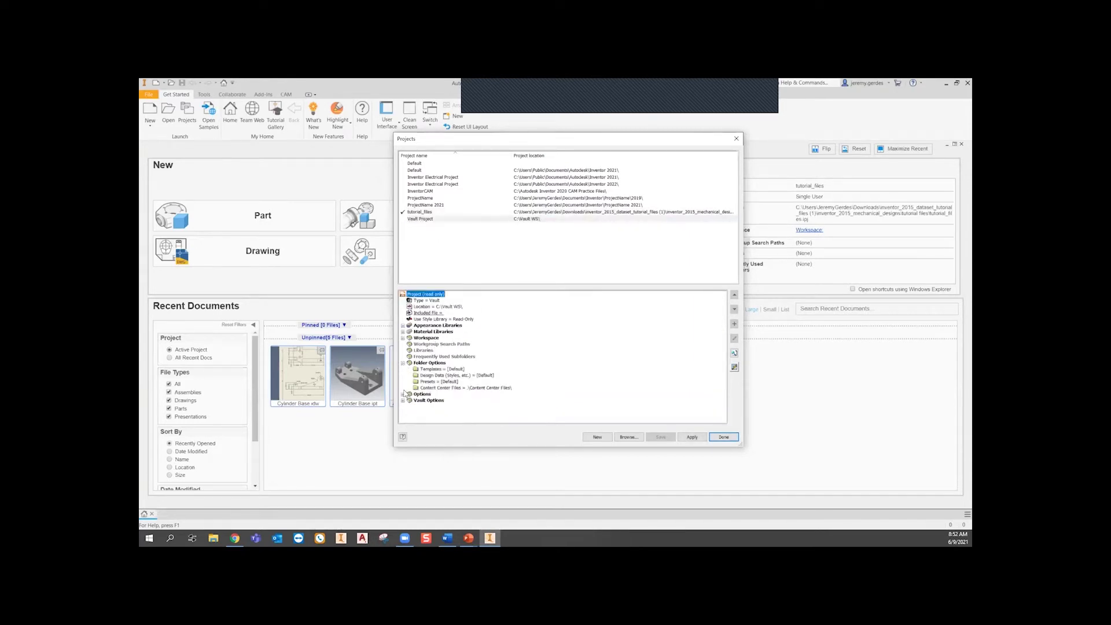
left_click(428, 343)
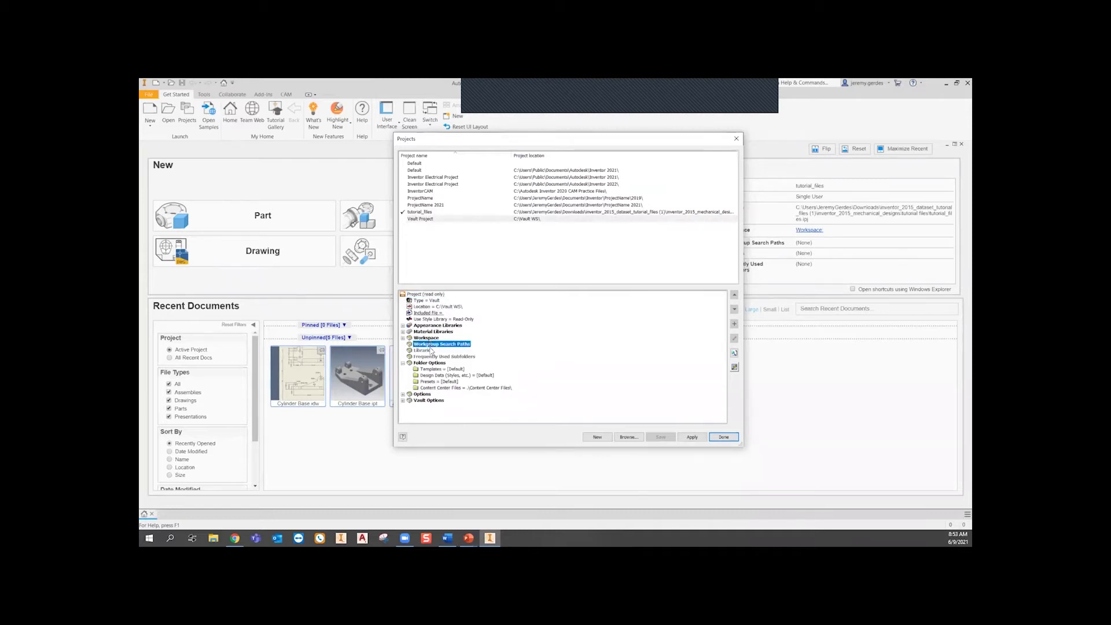
left_click(441, 213)
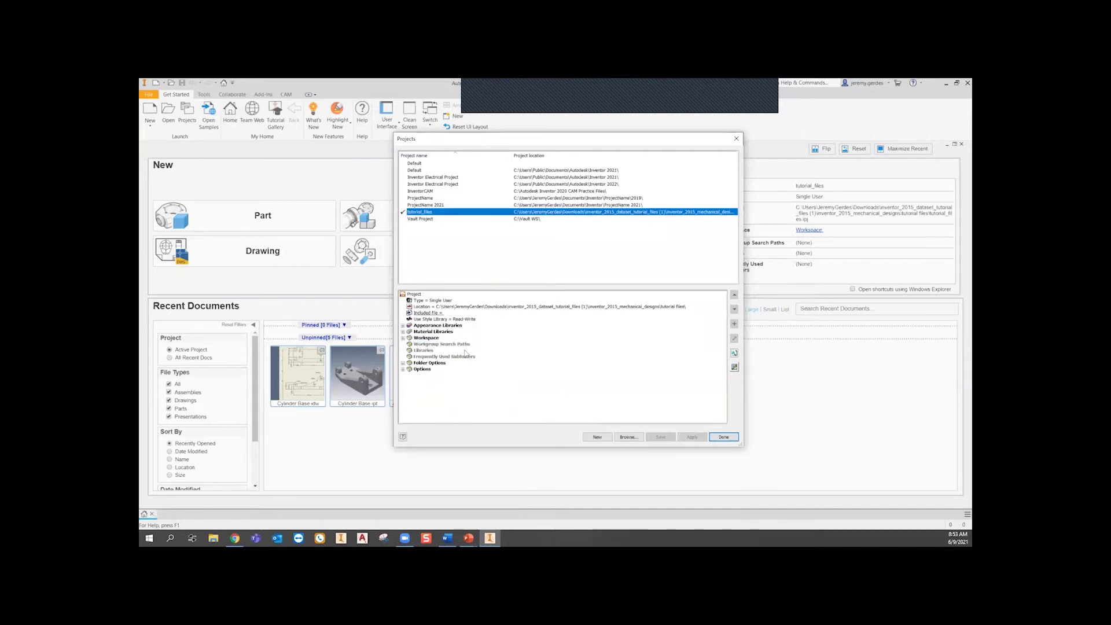
- Review the Content Center libraries configured for the tutorial_files project, discard any changes, and close the project settings
left_click(735, 368)
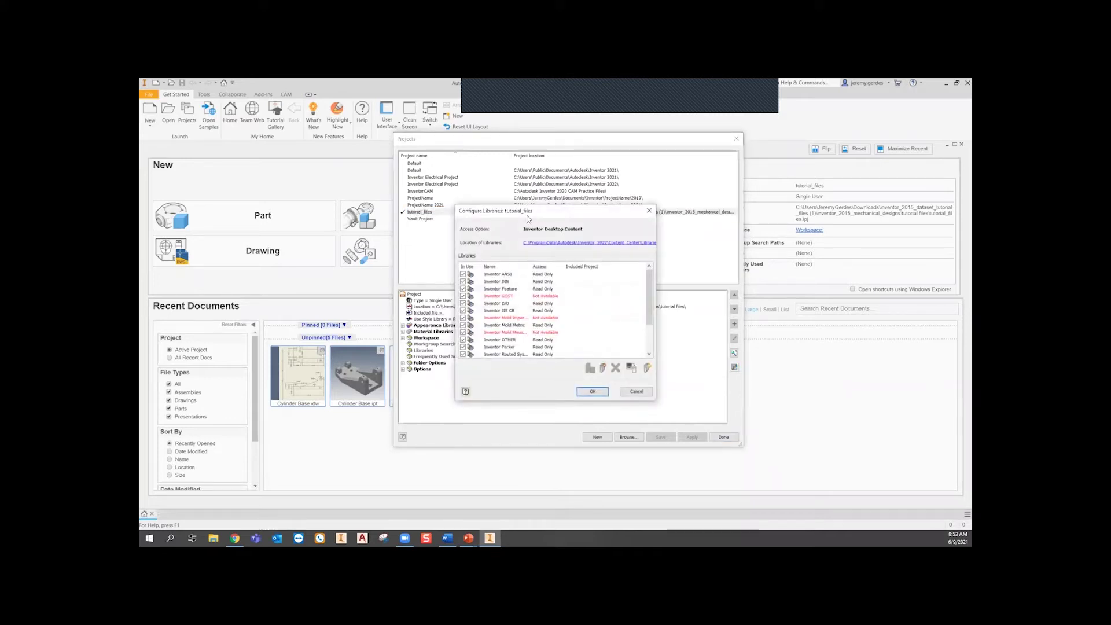
left_click_drag(527, 215, 825, 210)
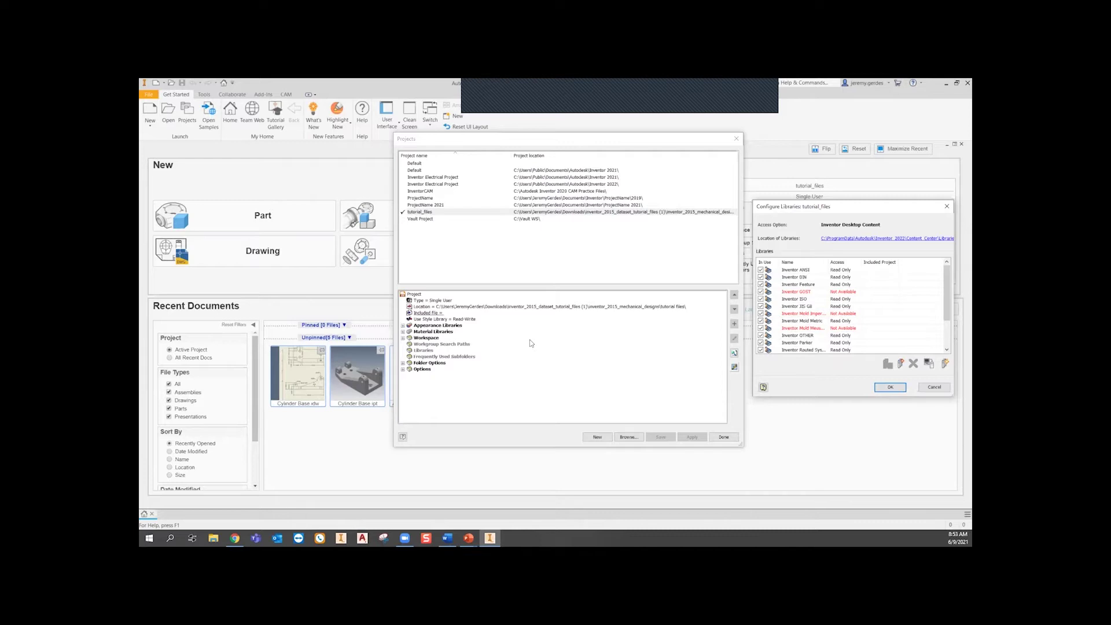
left_click(946, 206)
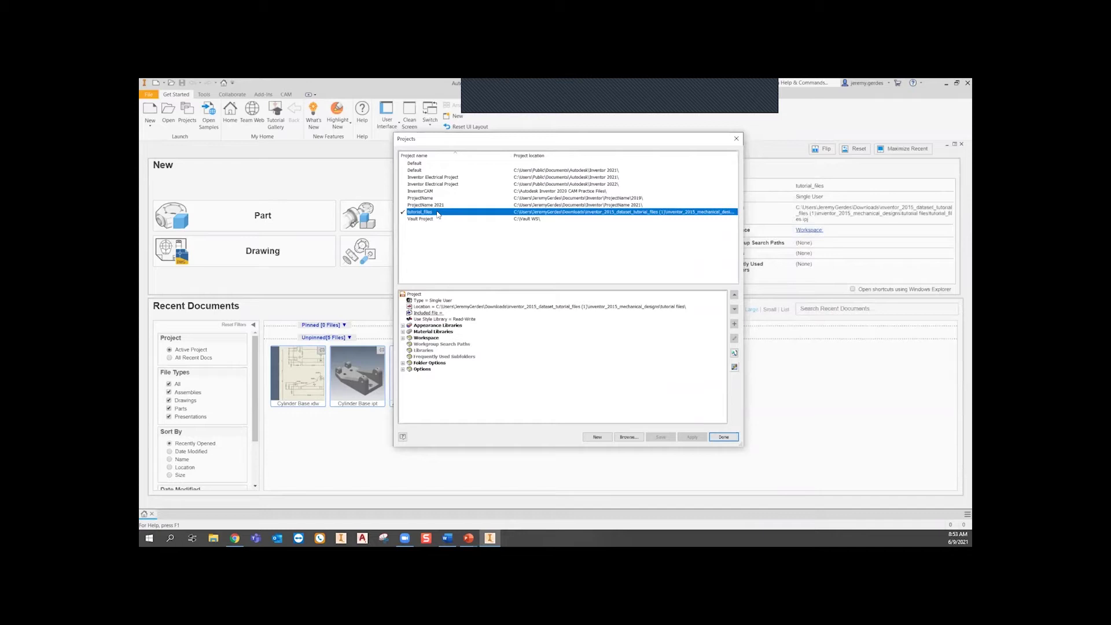
left_click(735, 367)
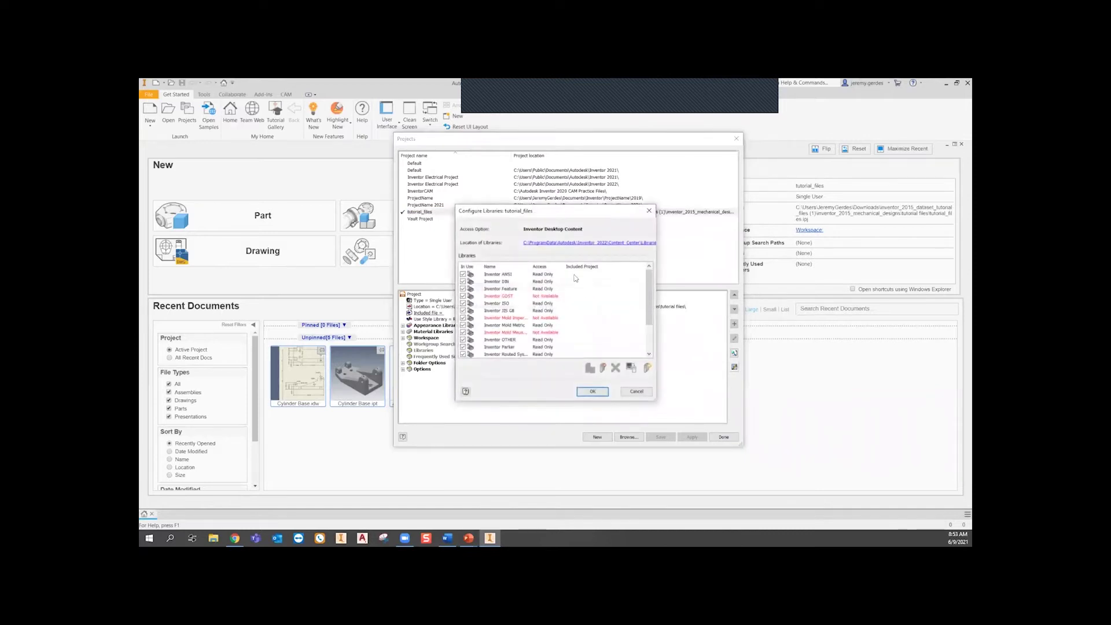
left_click_drag(588, 211, 865, 173)
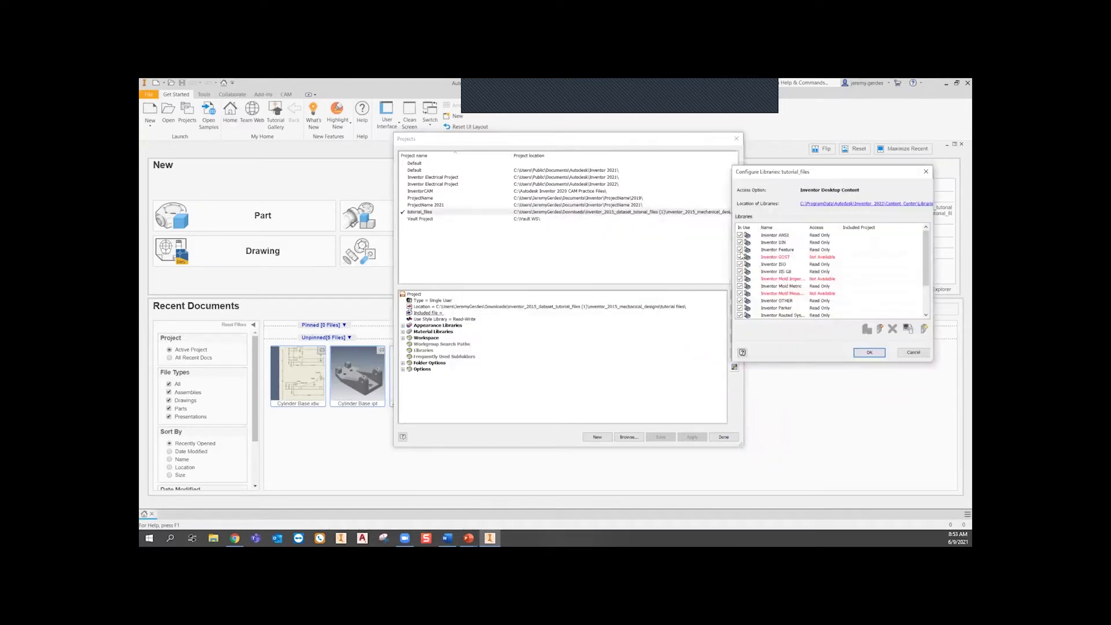
left_click(740, 257)
left_click(913, 352)
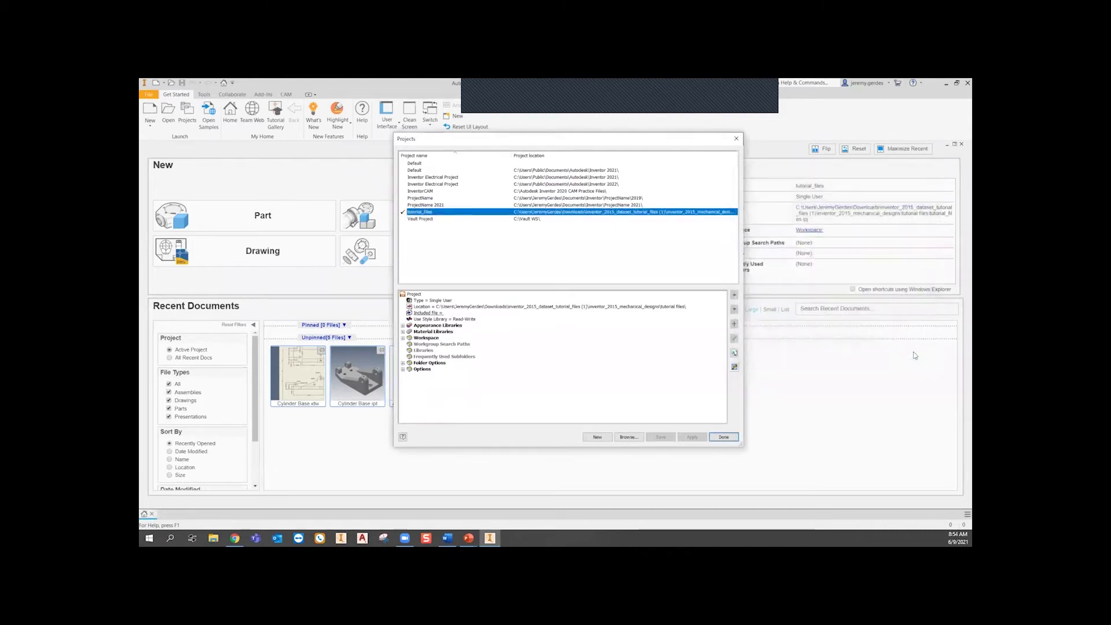
left_click(737, 137)
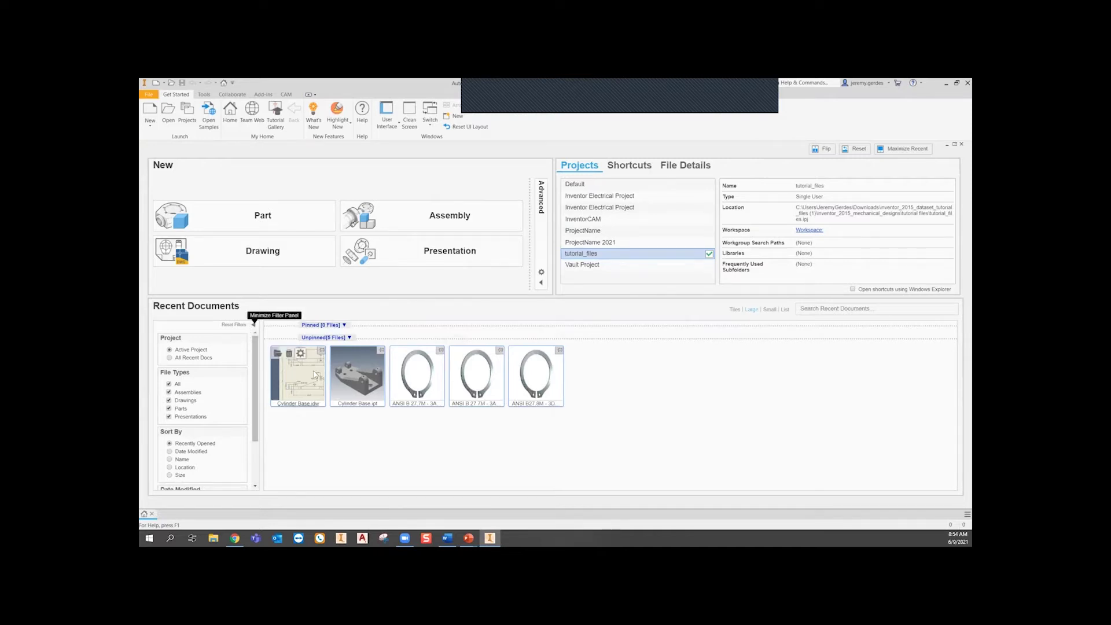
- Review the recent documents and their file type, sorting and date filters on the home page
mouse_move(298, 393)
mouse_move(293, 371)
scroll(201, 460, "down", 2)
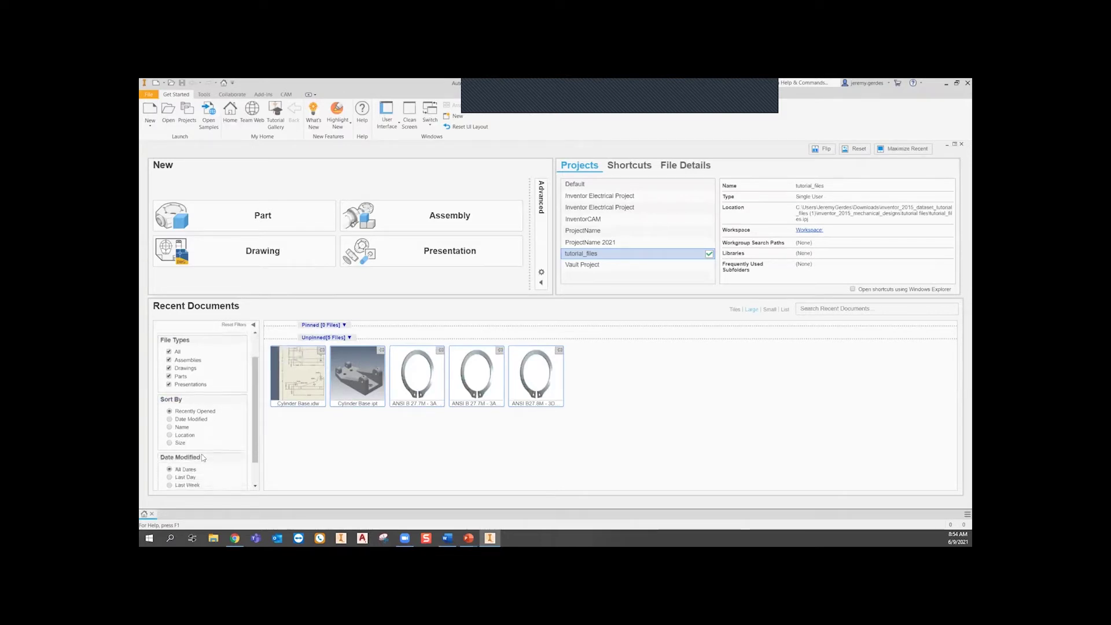
scroll(200, 393, "up", 2)
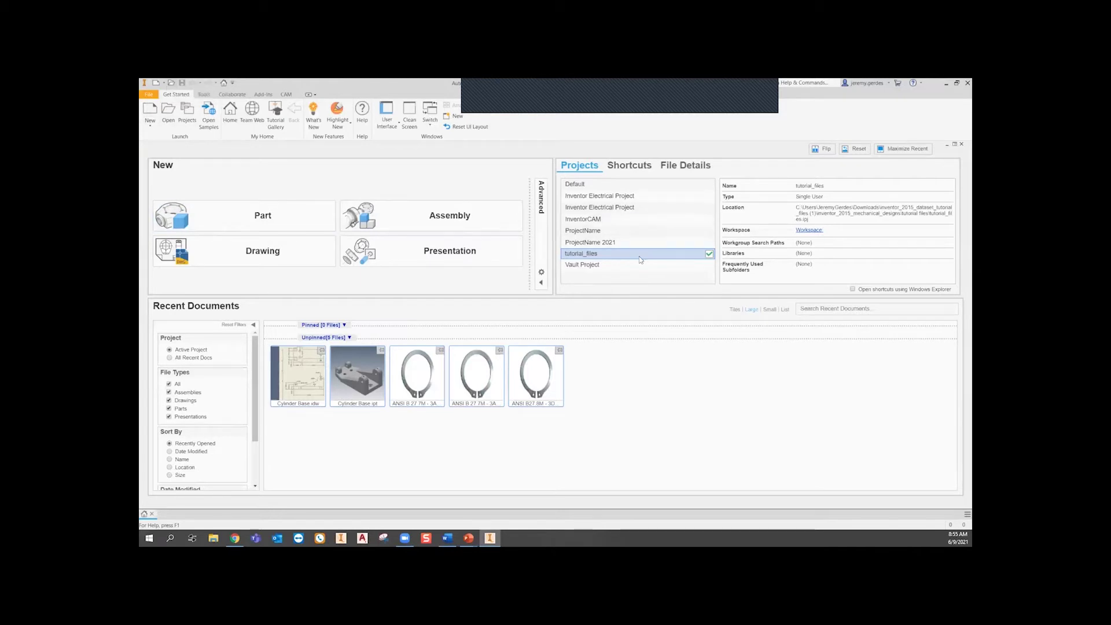
- Switch to File Explorer to check the extracted inventor_2015_dataset_tutorial_files (1) folder, and minimize it again
key("super+e")
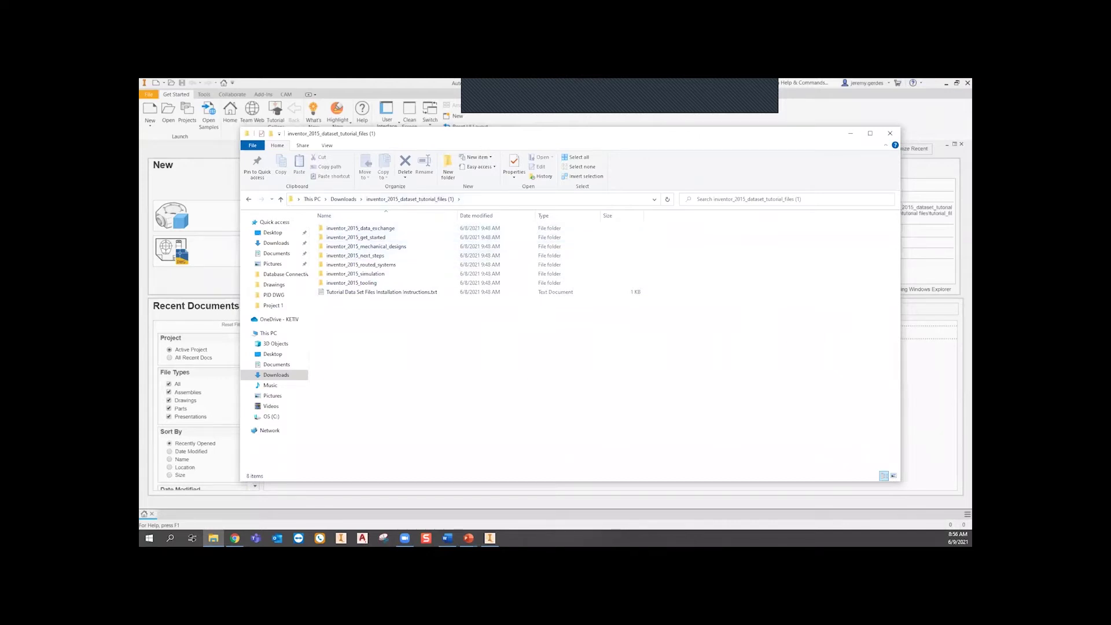
left_click(851, 133)
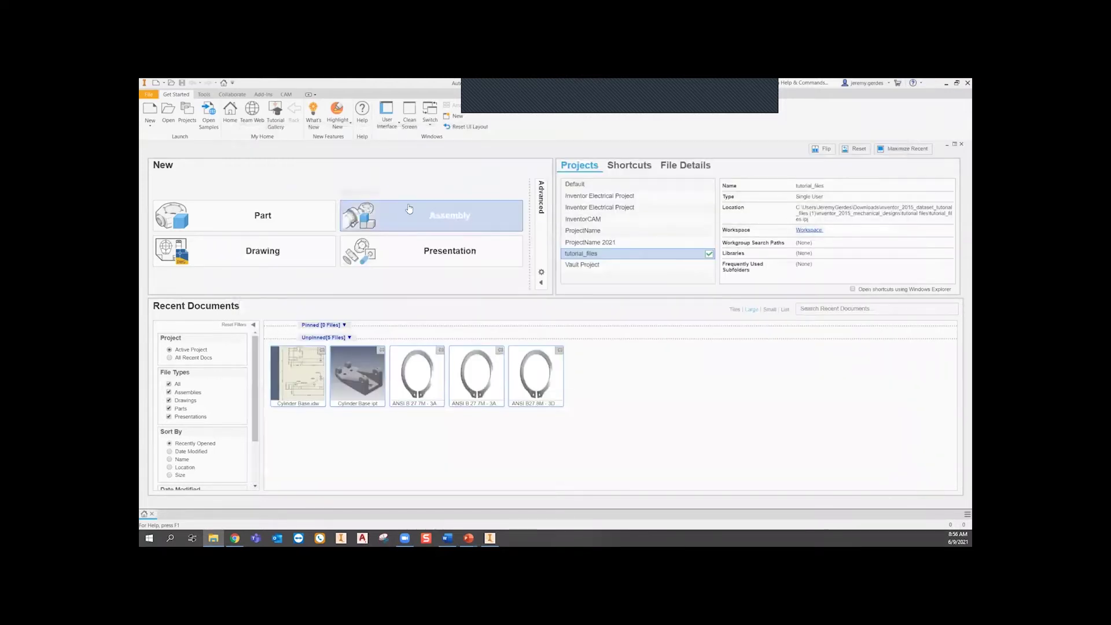
- Open the part Cylinder Base.ipt from the Cylinder Clamp folder of the tutorial files workspace
left_click(168, 111)
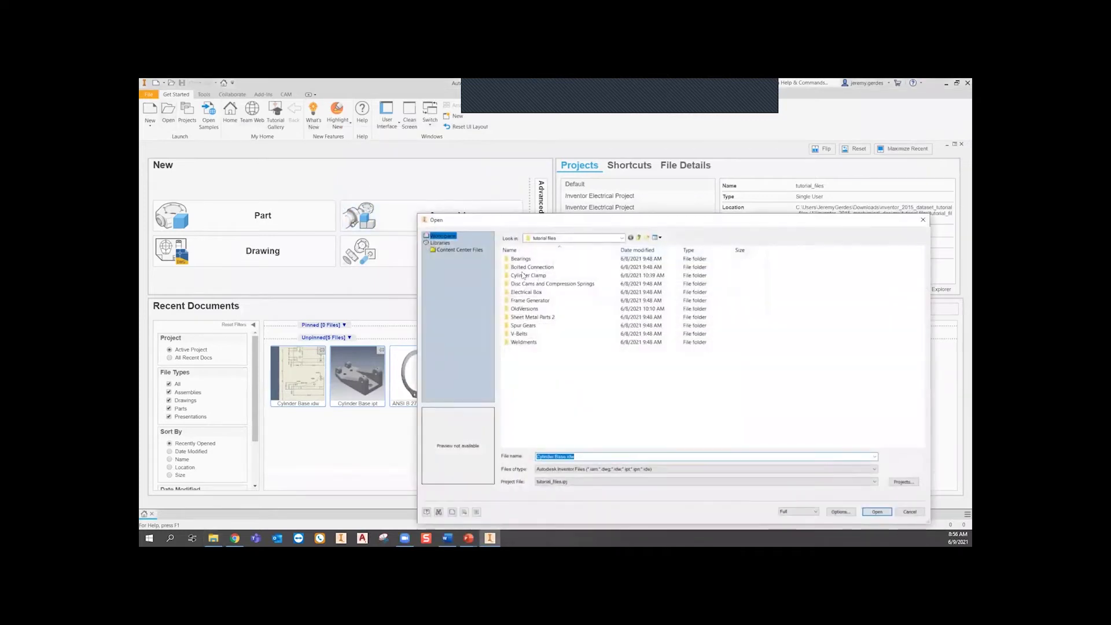
left_click(571, 241)
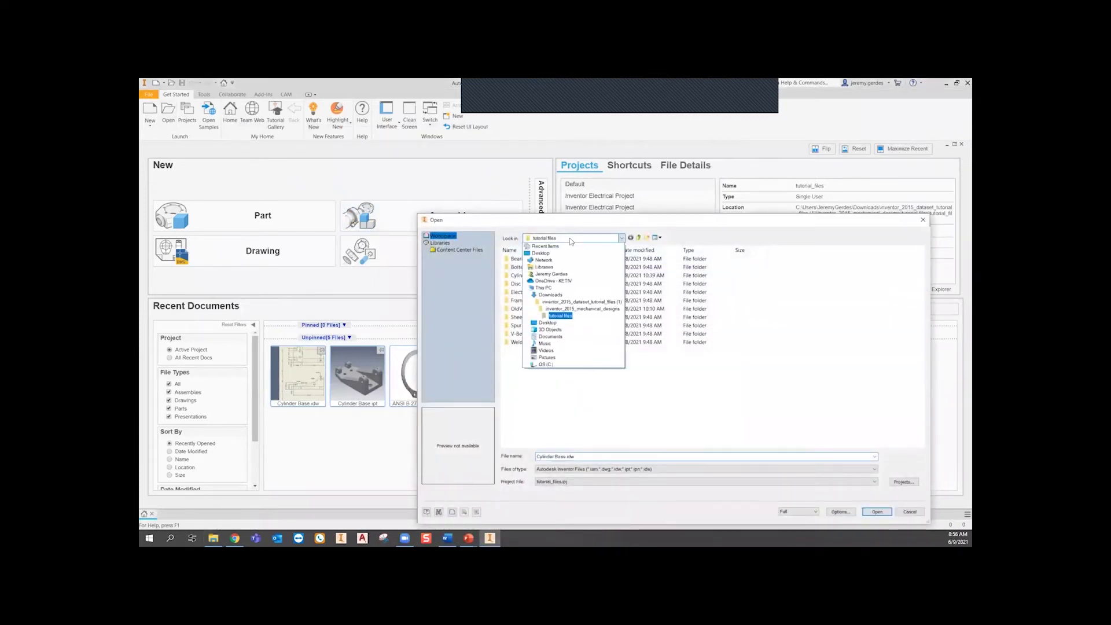
left_click(597, 315)
double_click(533, 259)
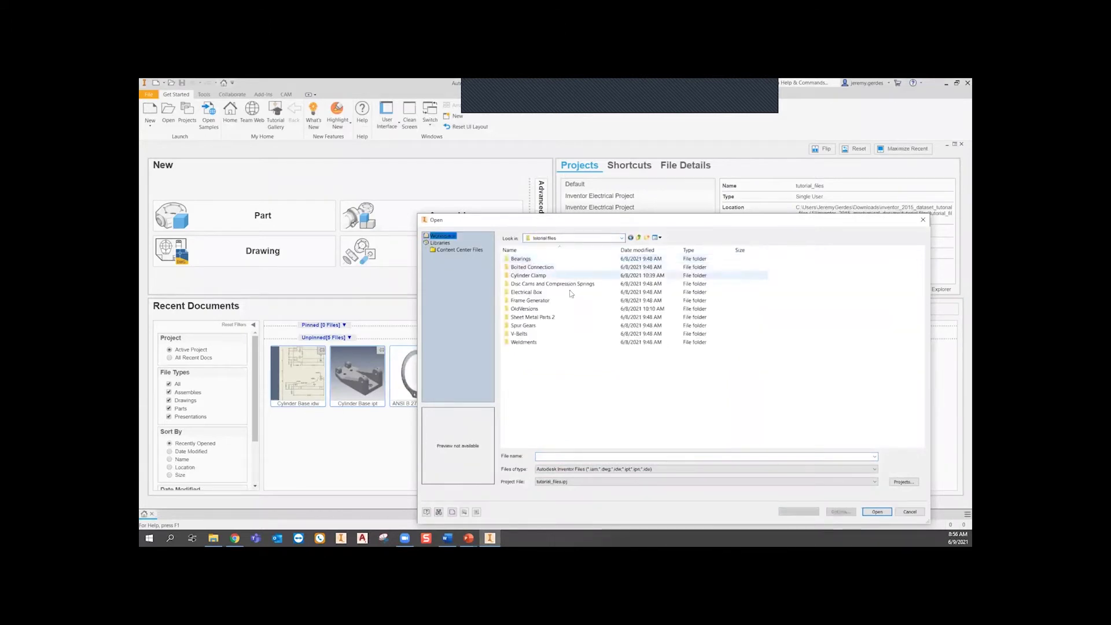
double_click(549, 278)
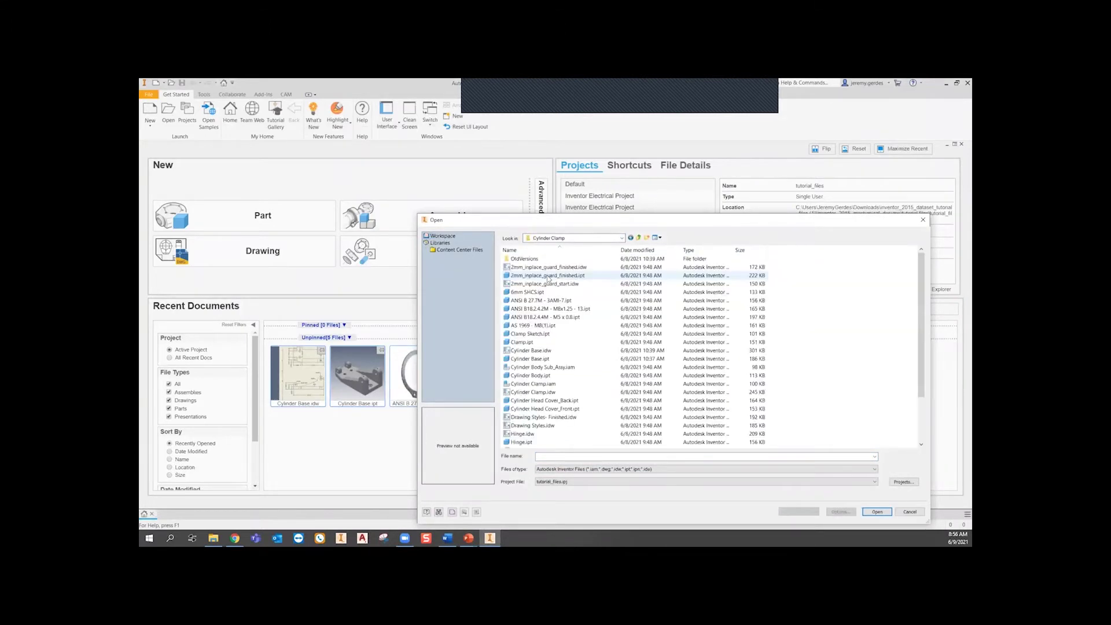
left_click(554, 375)
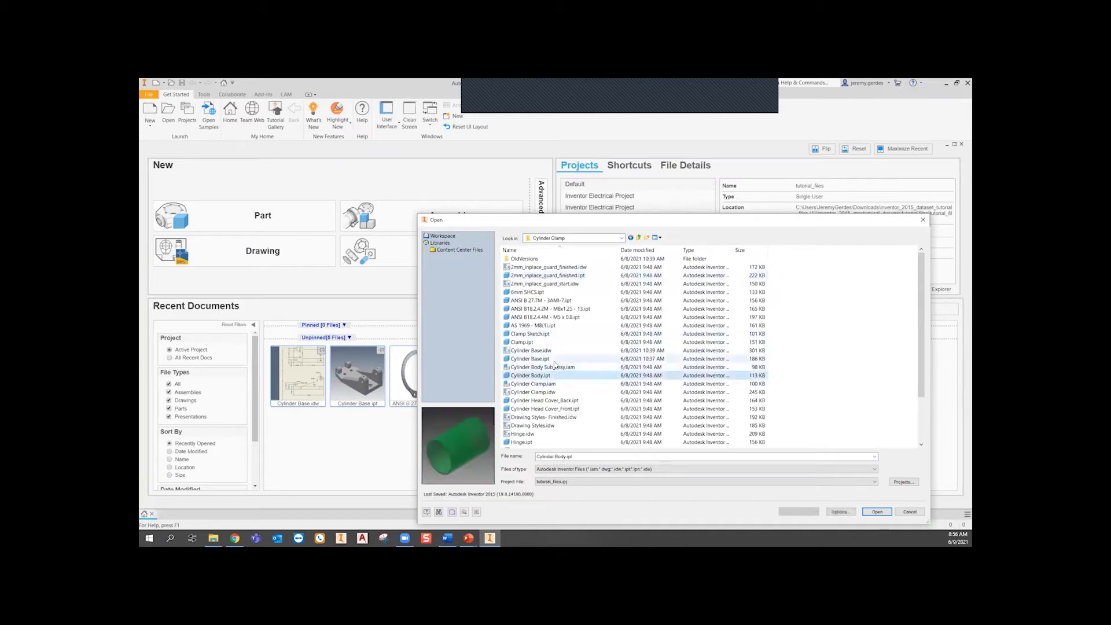
left_click(554, 359)
double_click(540, 359)
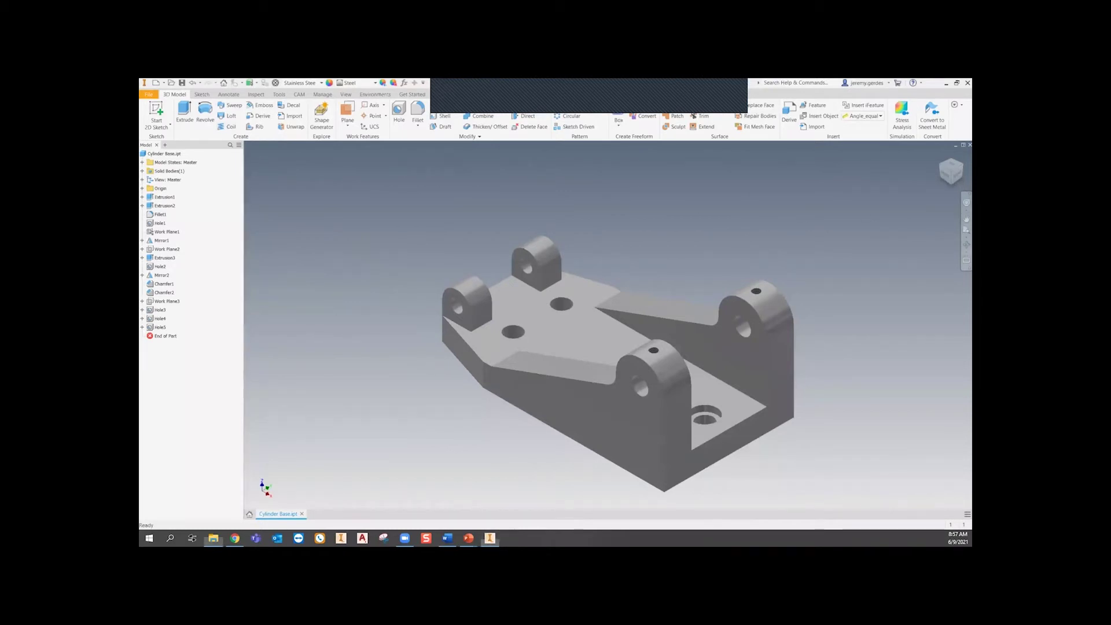
- Switch to File Explorer, examine the files in the inventor_2015_mechanical_designs Cylinder Clamp folder, and close the window
left_click(213, 539)
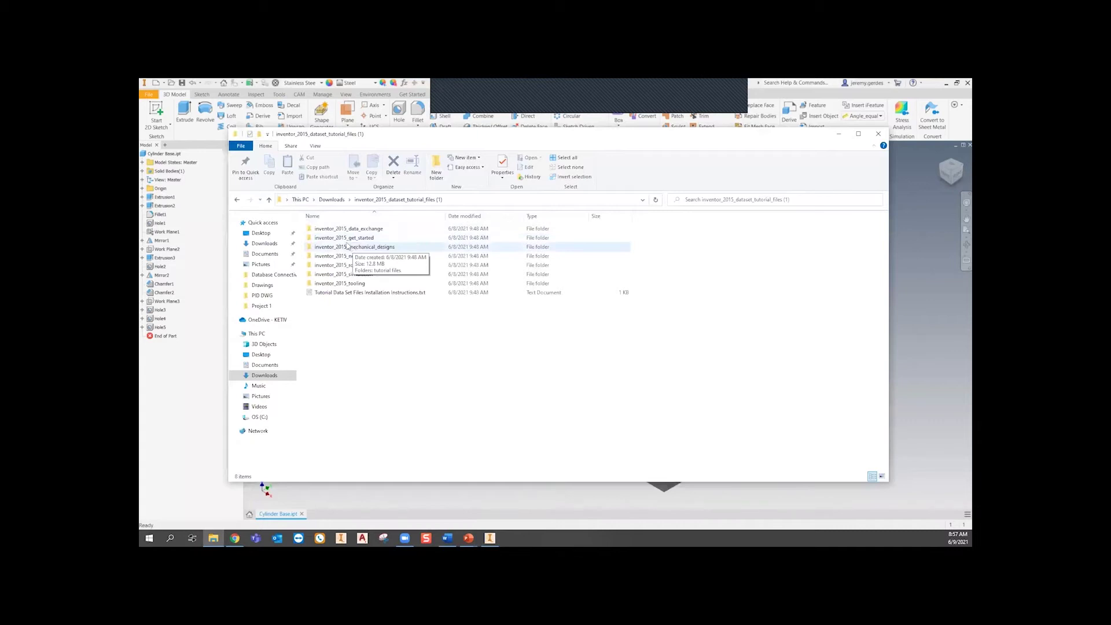
double_click(377, 248)
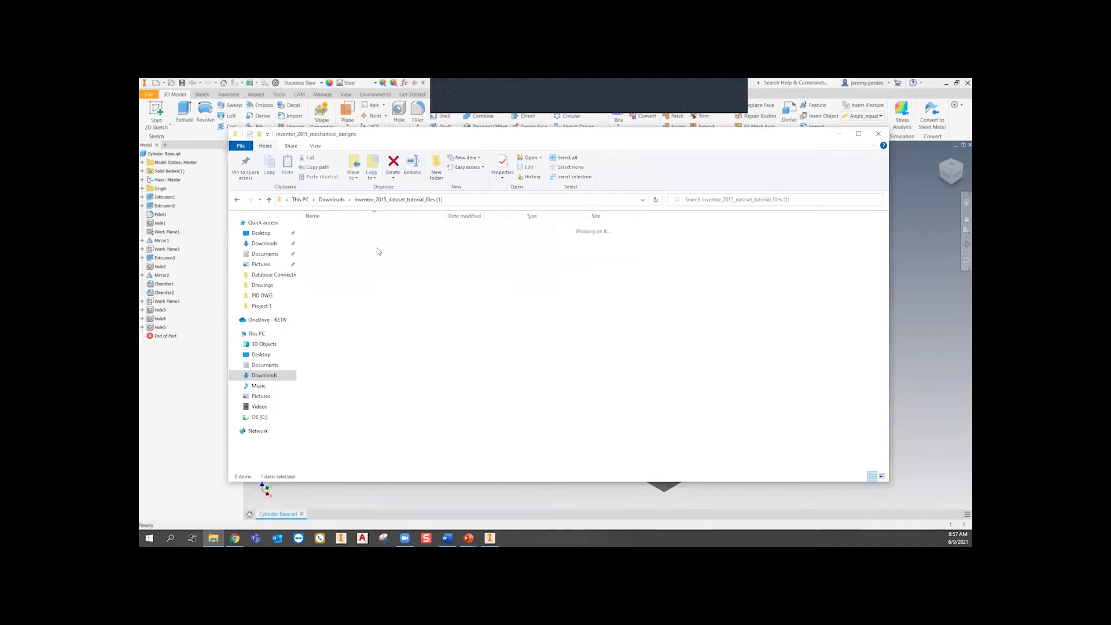
double_click(338, 230)
double_click(344, 248)
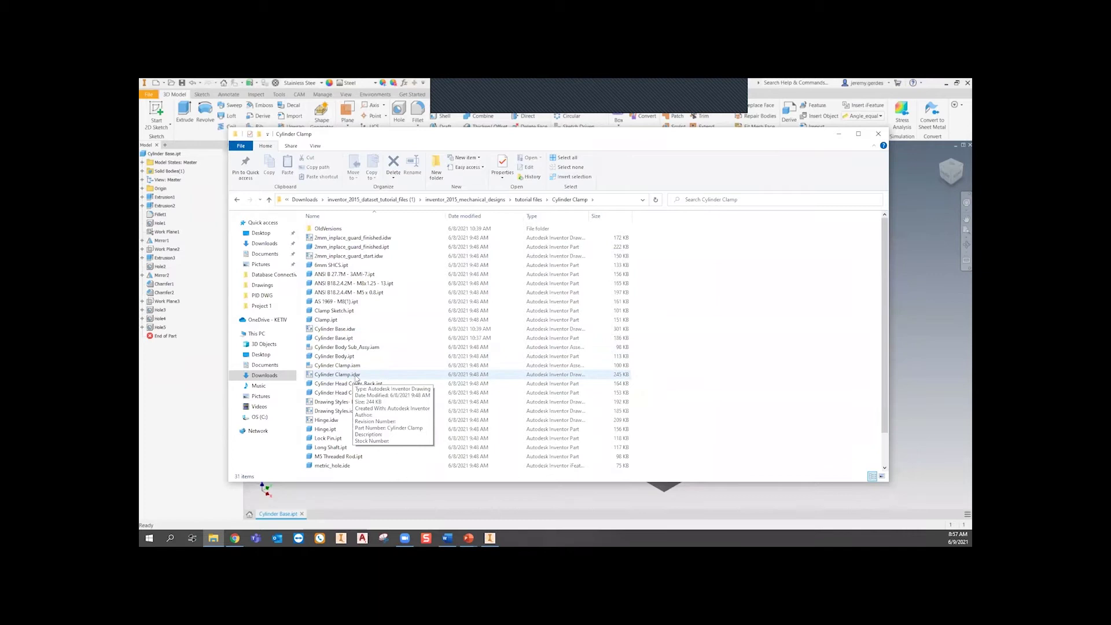
scroll(359, 377, "down", 1)
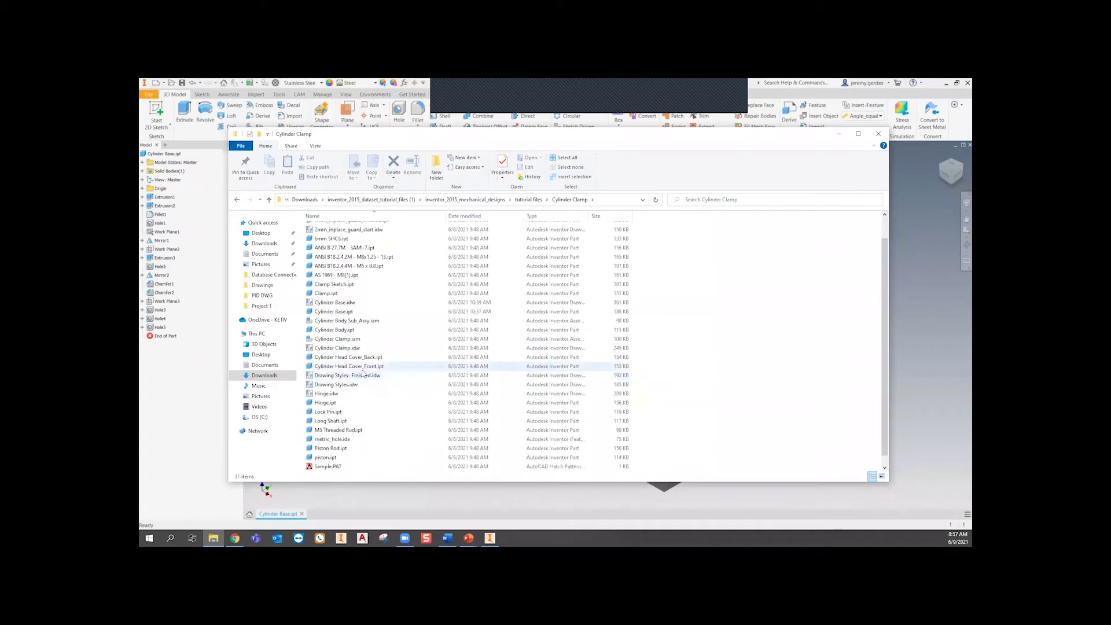
scroll(357, 371, "up", 1)
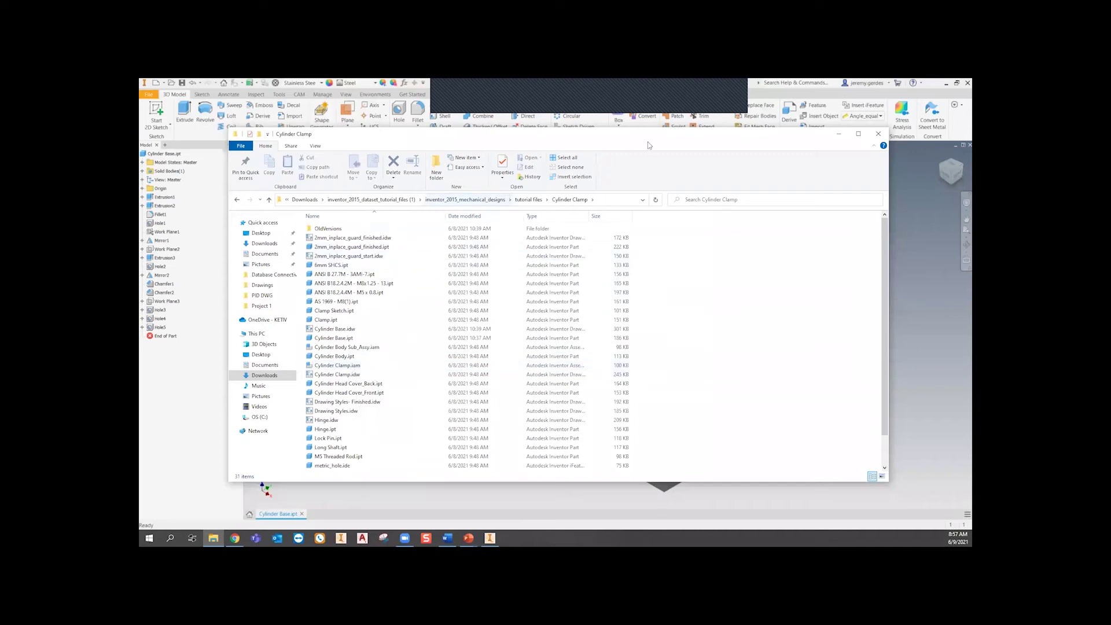
left_click(878, 134)
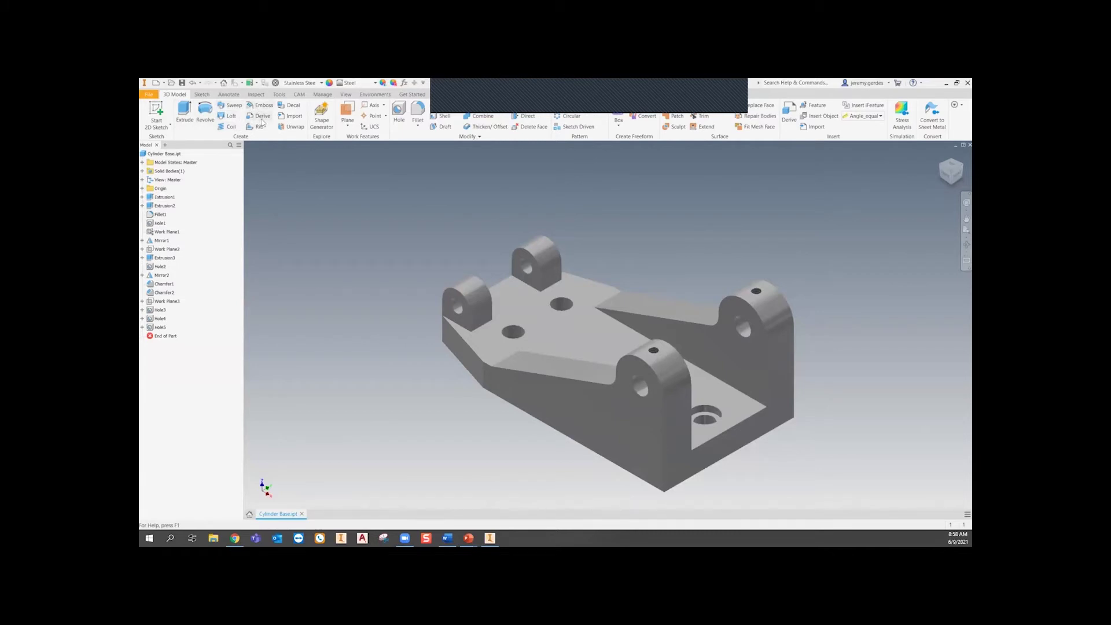
- Review the work plane creation options and the Sketch, Annotate, Inspect and Tools commands available for the part
left_click(348, 125)
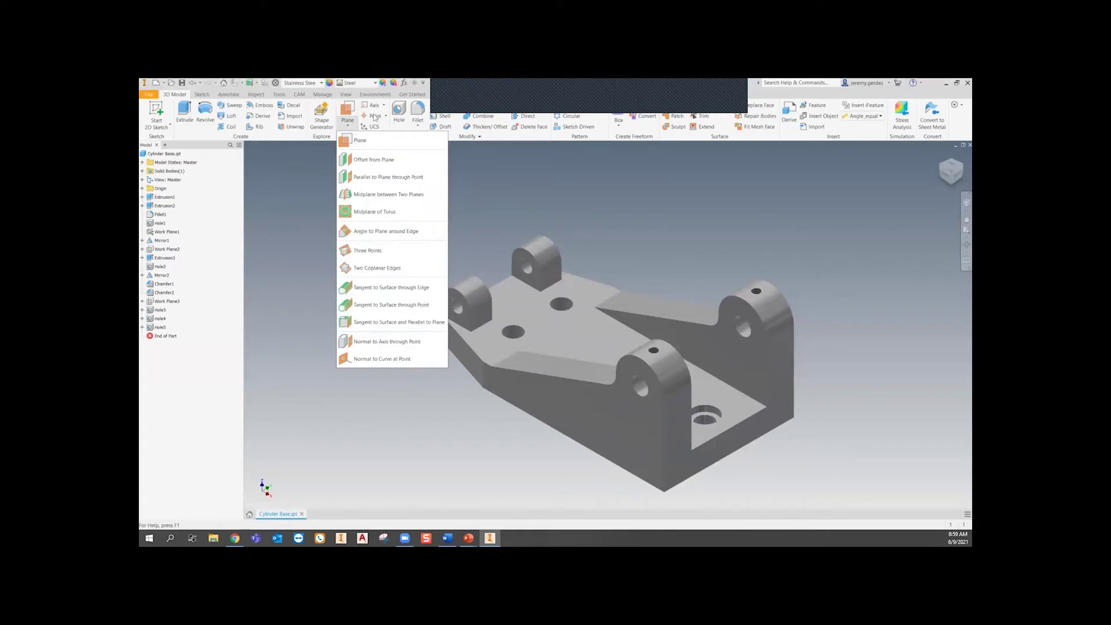
left_click(495, 179)
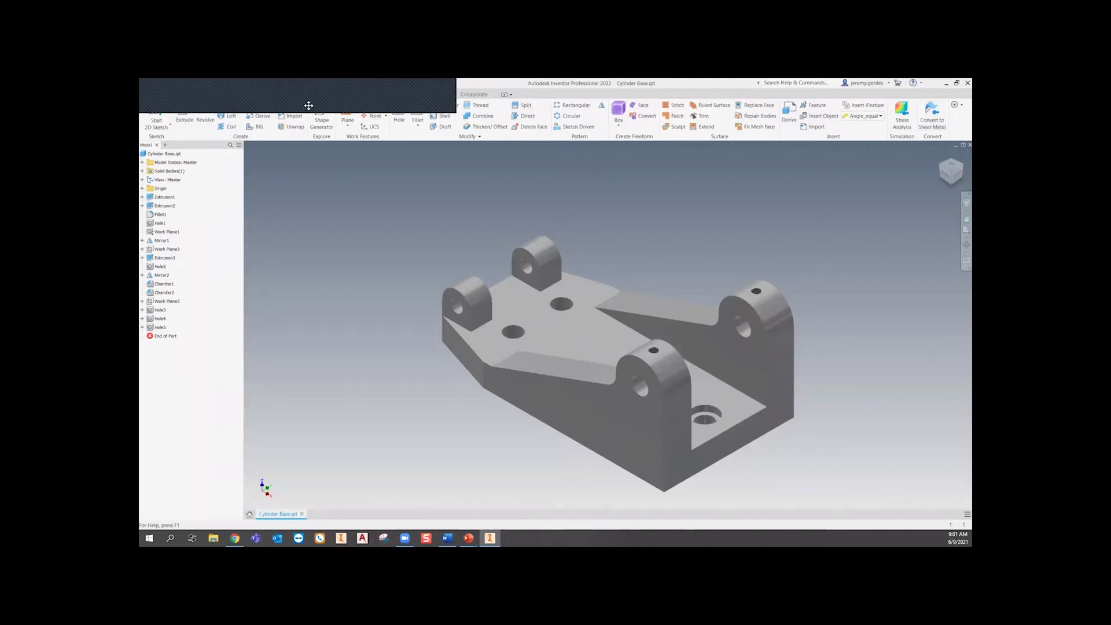
left_click(202, 95)
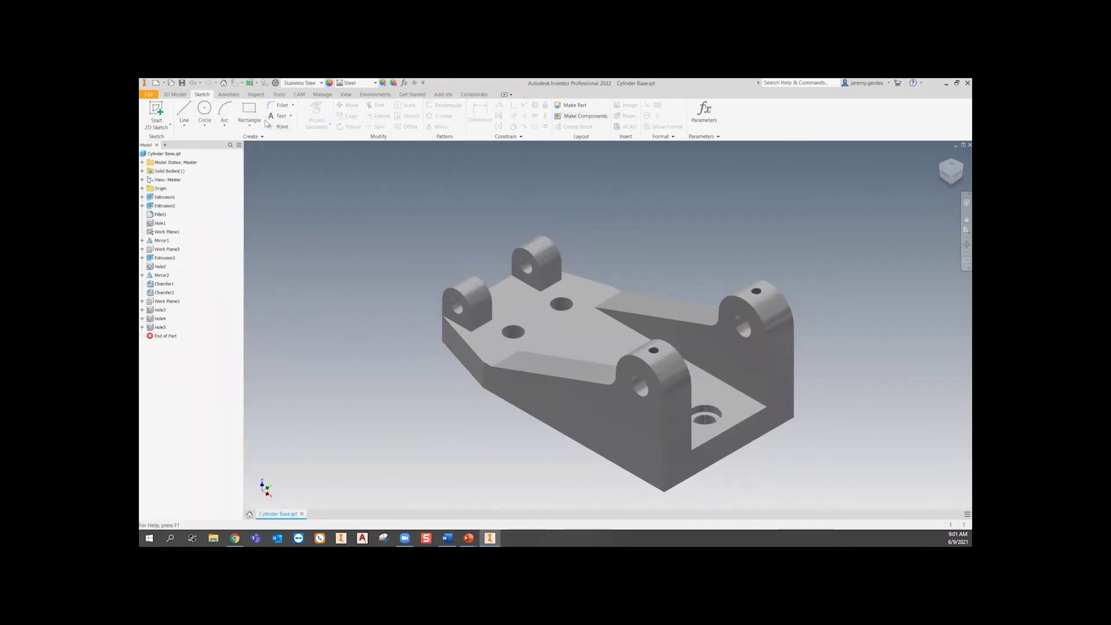
left_click(224, 96)
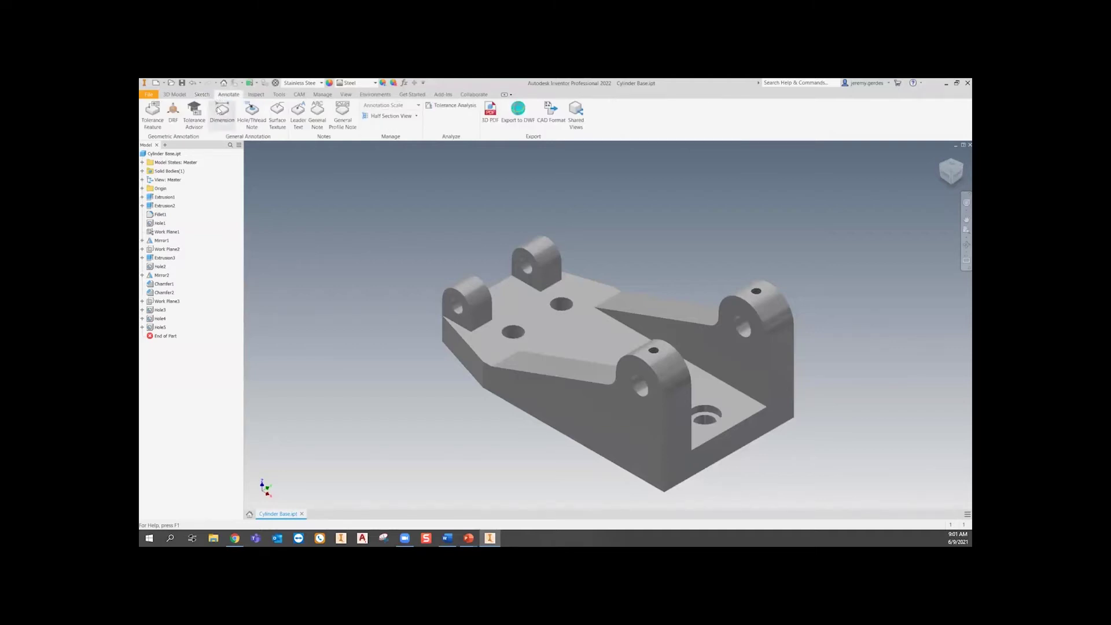
left_click(254, 95)
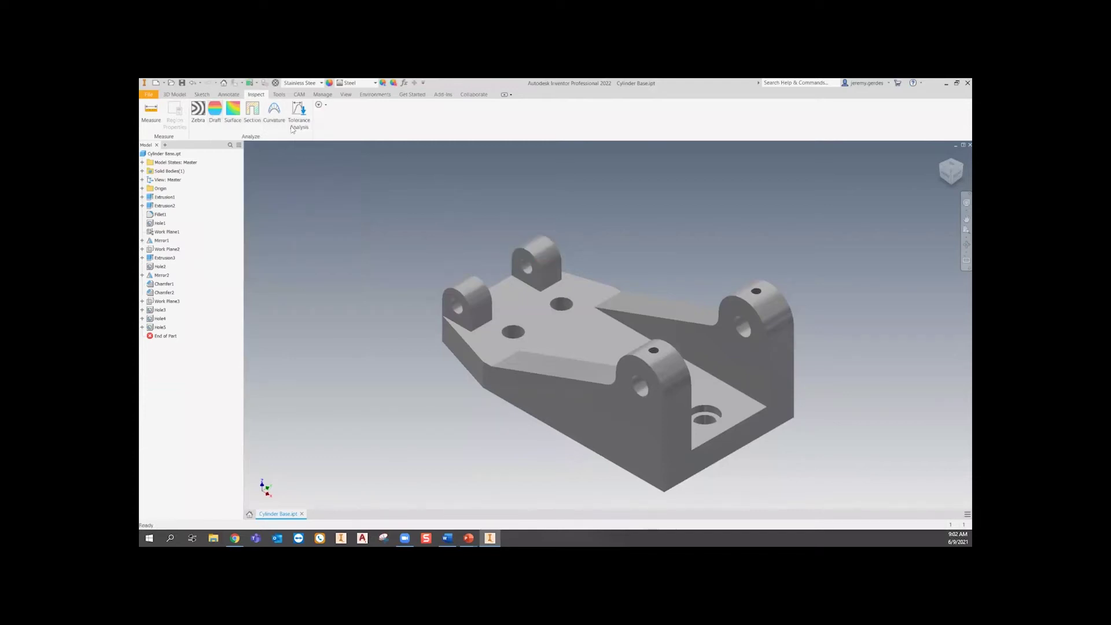
left_click(279, 95)
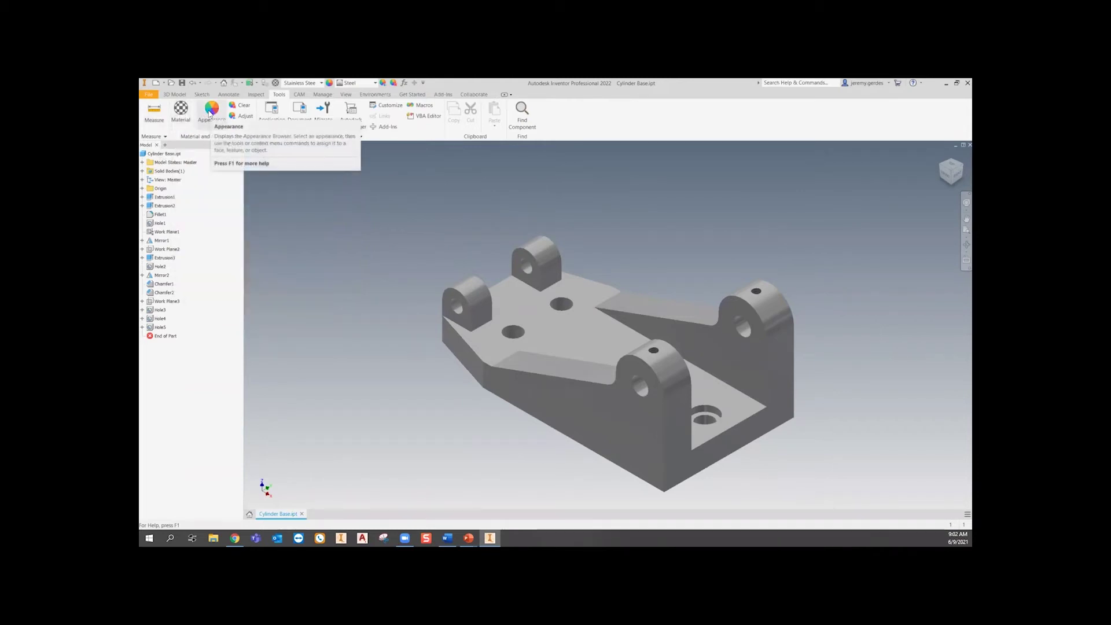
- Open the application options and examine the General, Save and File settings
left_click(274, 109)
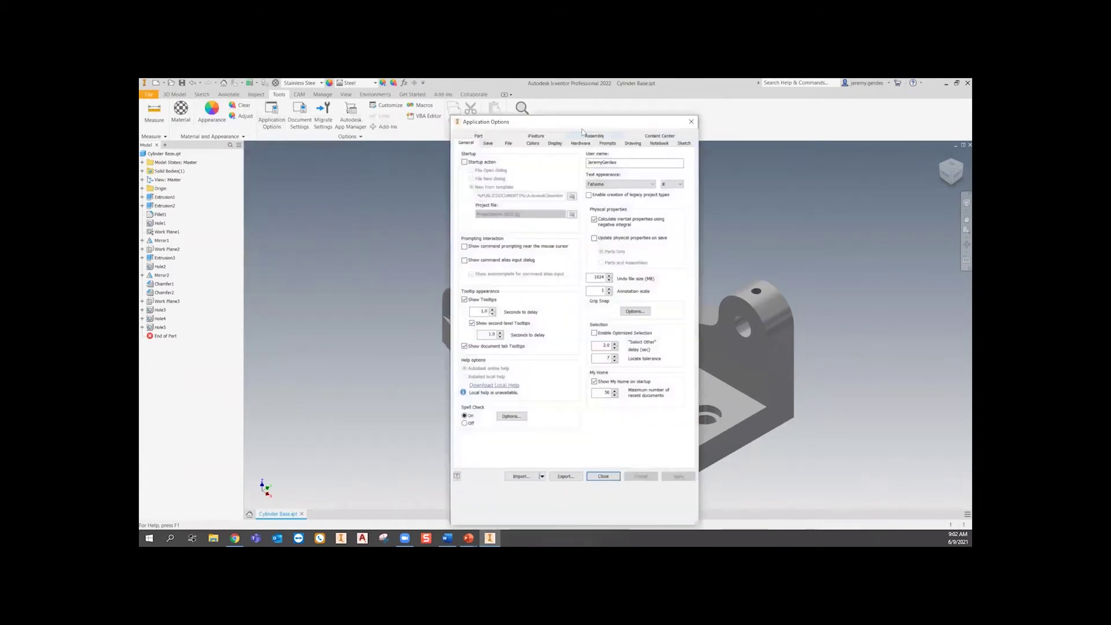
left_click_drag(586, 124, 577, 89)
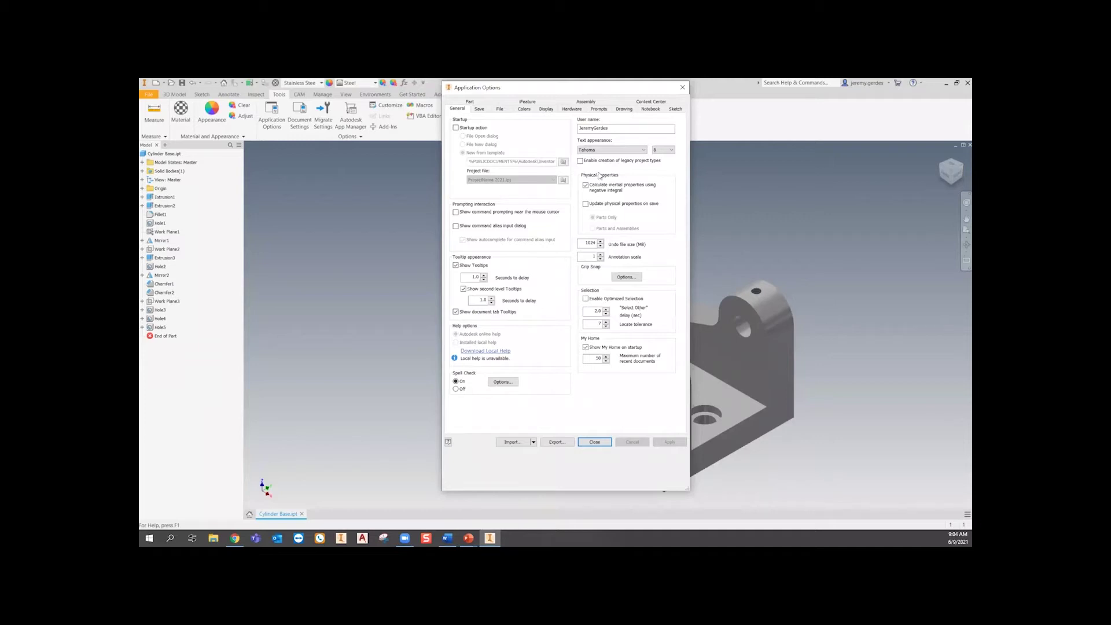
left_click(480, 109)
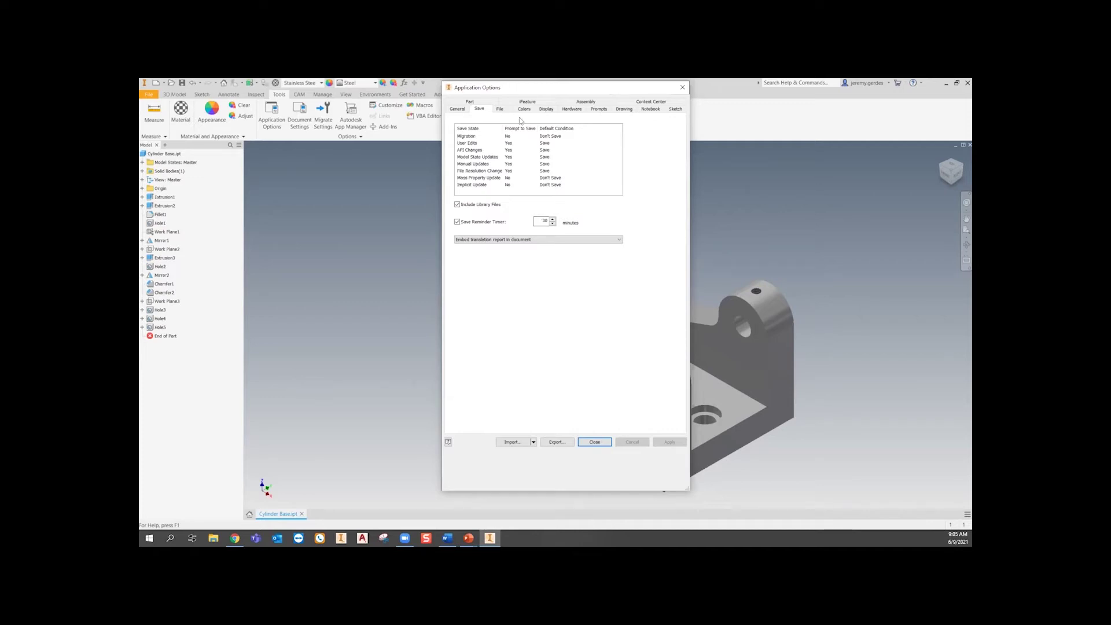
left_click(500, 110)
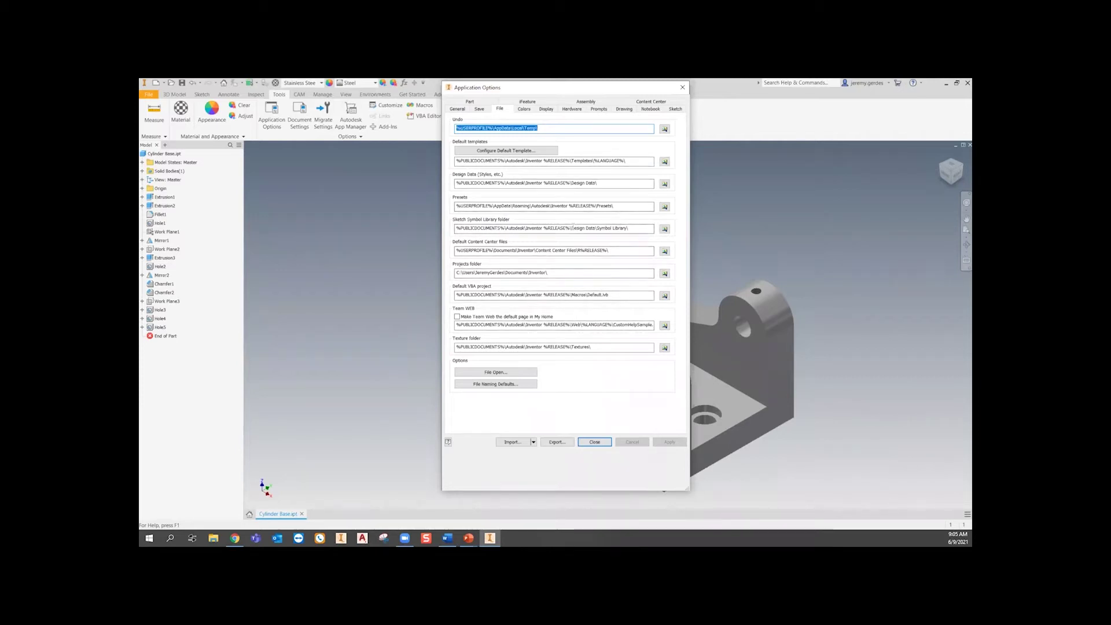
- Try another background type and the Deep Blue in-canvas color scheme, and restore the Gradient background and Presentation scheme
left_click(524, 109)
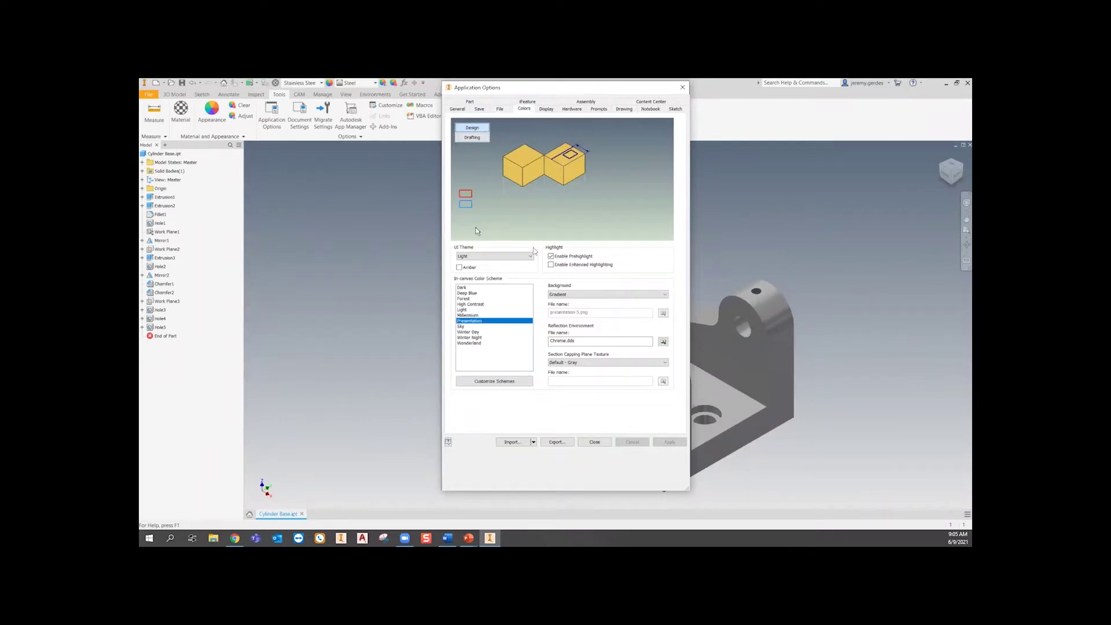
left_click(623, 294)
left_click(612, 302)
left_click(616, 292)
left_click(610, 307)
left_click(496, 294)
left_click(492, 321)
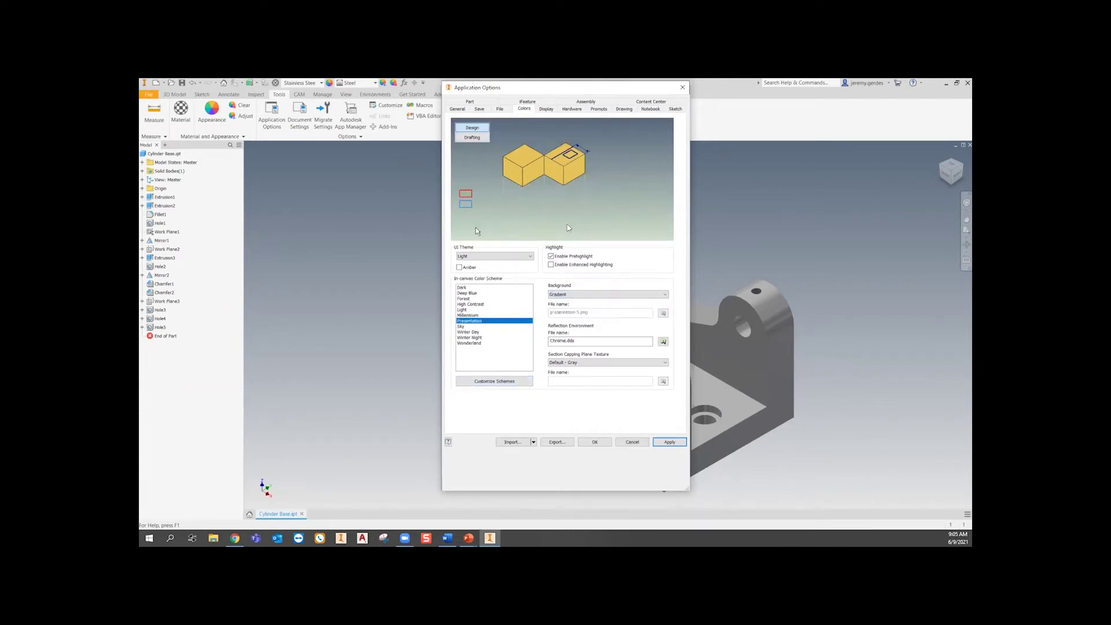
- Try the Dark UI theme in the color options and return it to Light
left_click(506, 260)
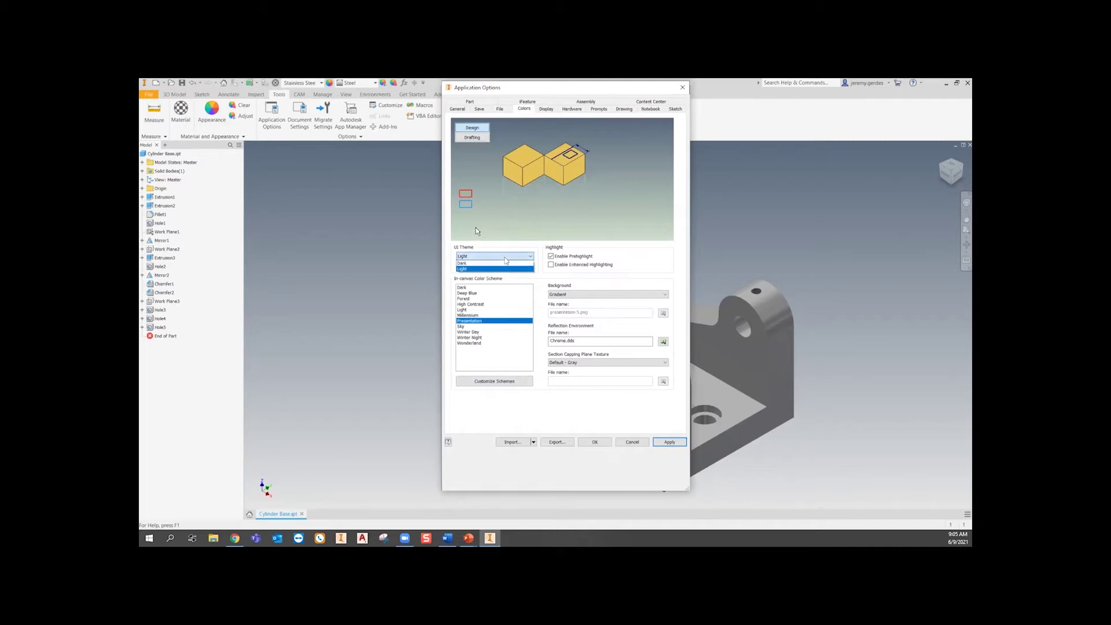
left_click(499, 263)
left_click(498, 256)
left_click(491, 269)
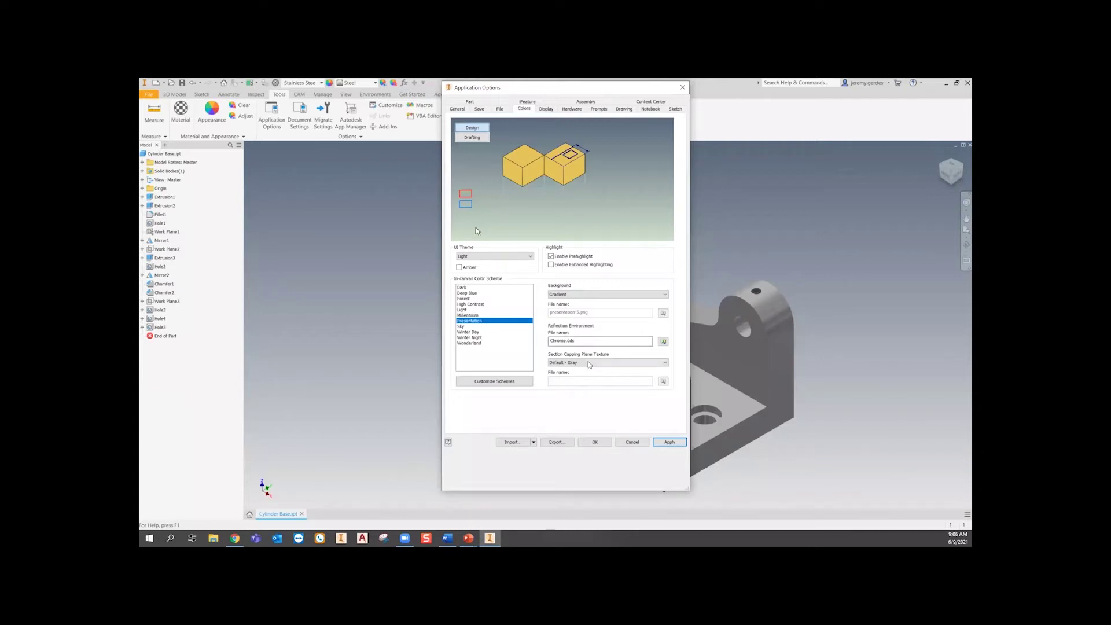
- Preview the drafting colors and examine the Presentation scheme's graphical elements in the Color Scheme Editor
left_click(472, 137)
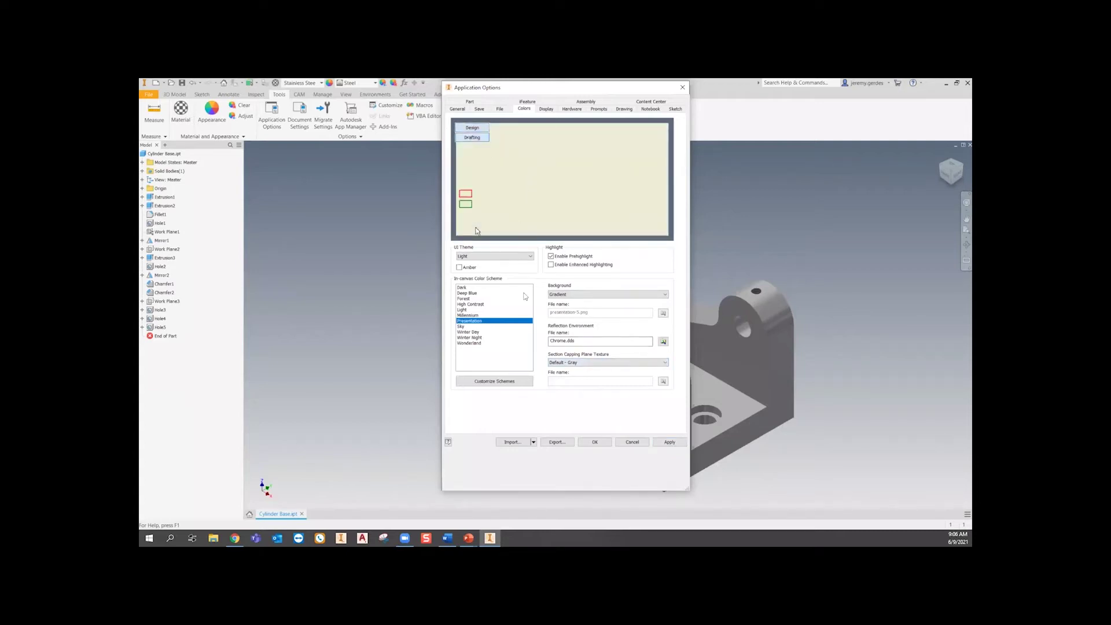
left_click(517, 382)
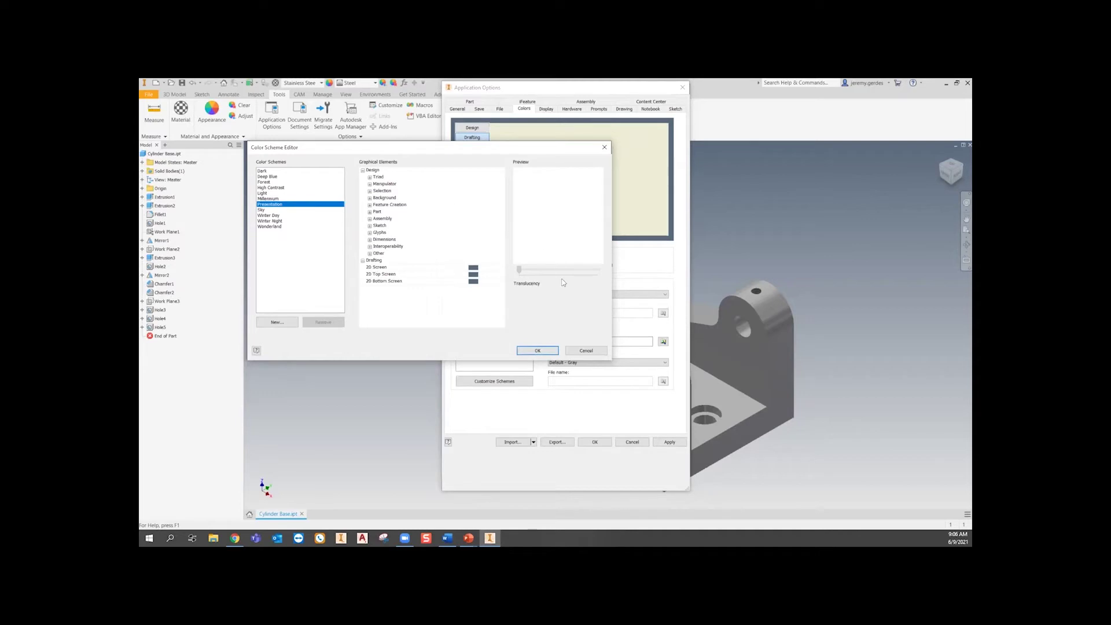
left_click(538, 351)
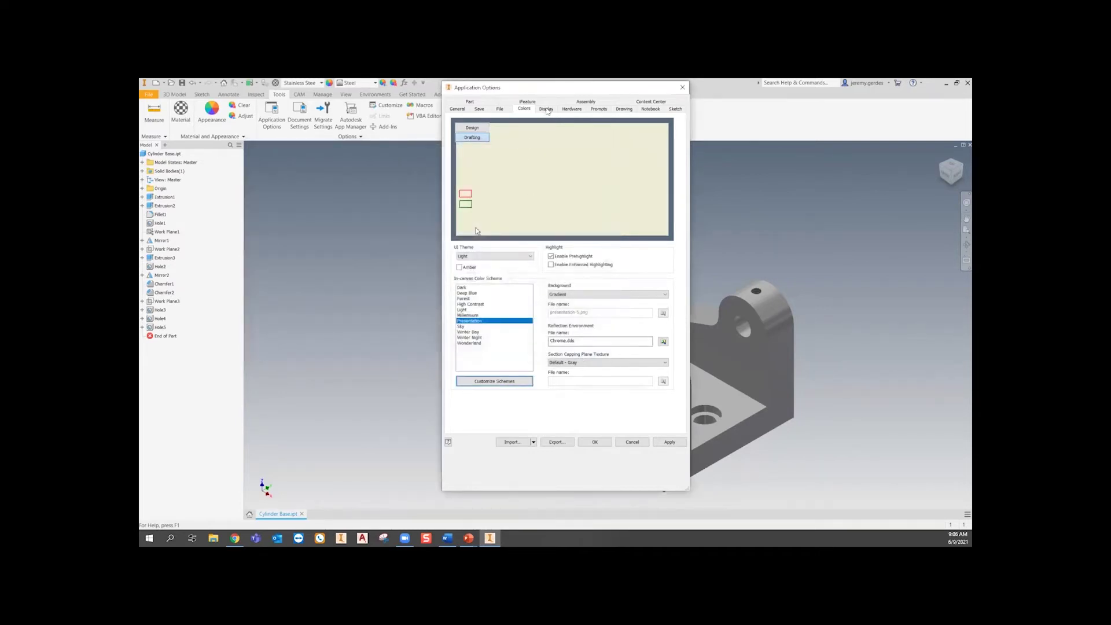
- Examine the Display options, including the initial visual styles offered in the display appearance settings, without changing them
left_click(547, 110)
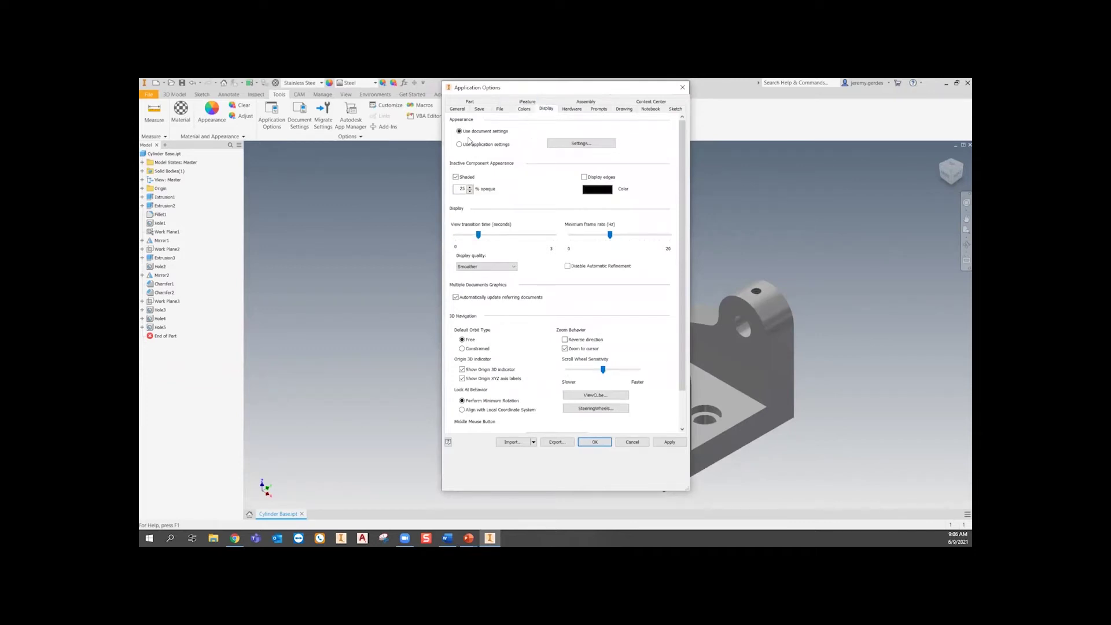
left_click(598, 144)
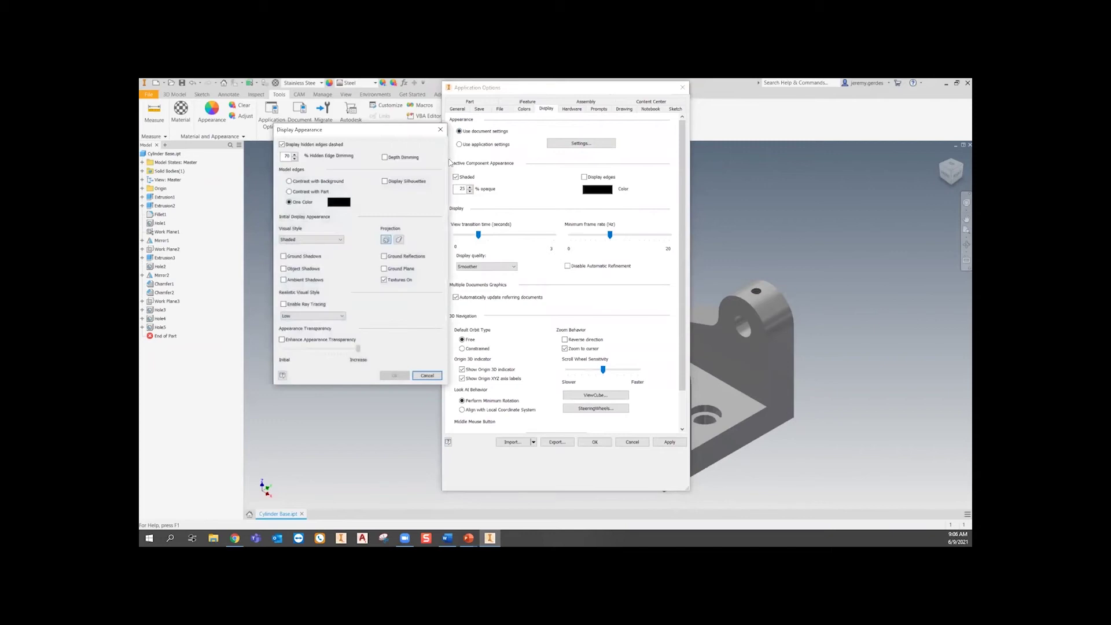
left_click(331, 240)
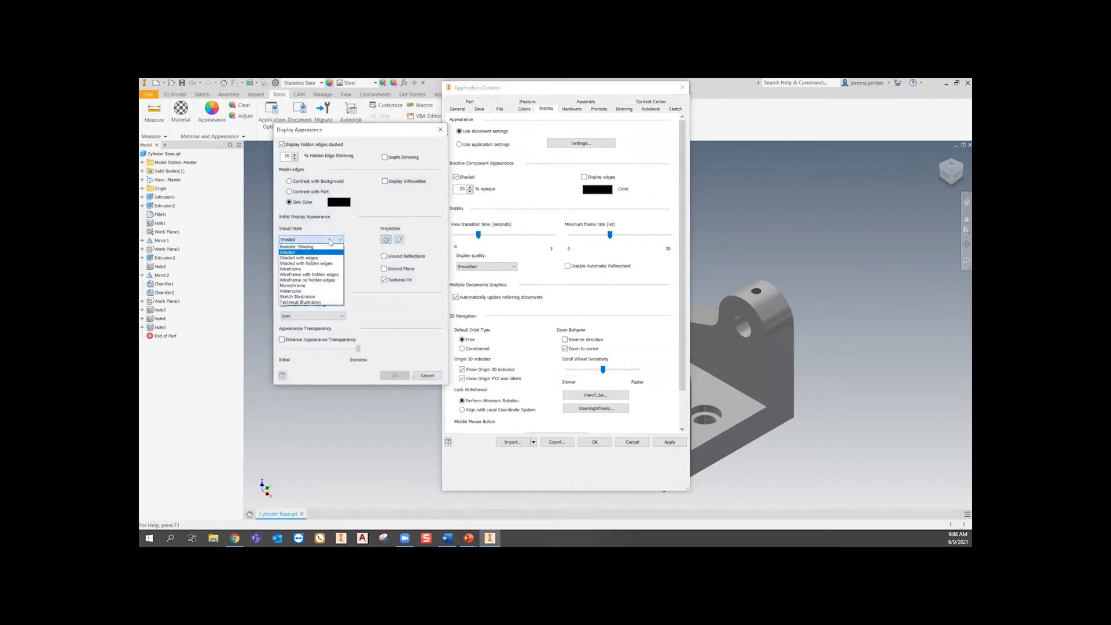
left_click(359, 240)
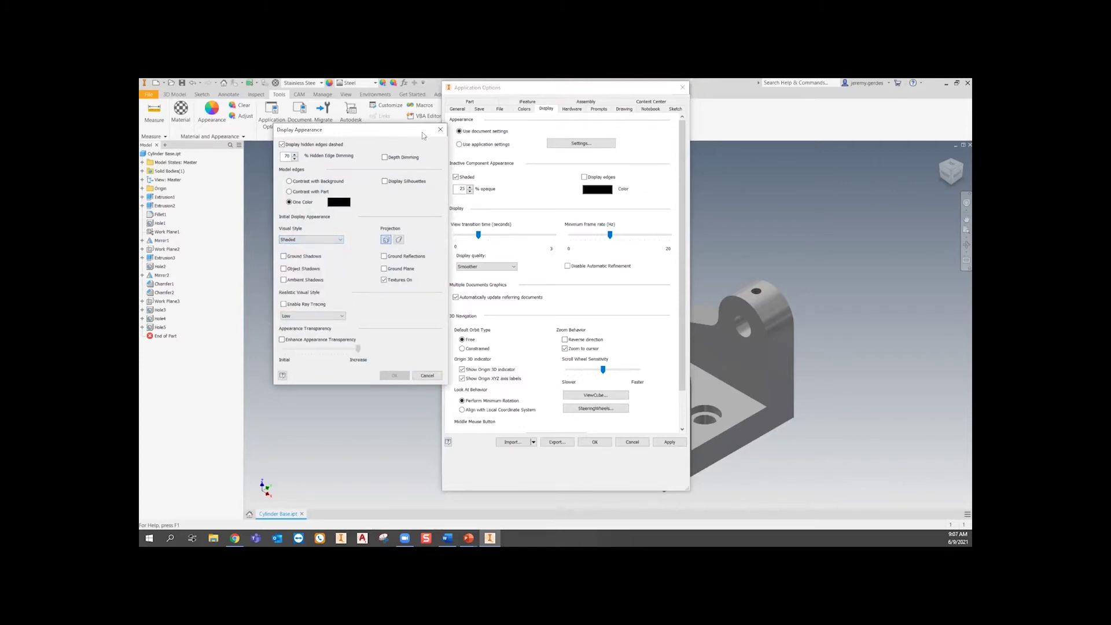
left_click(440, 130)
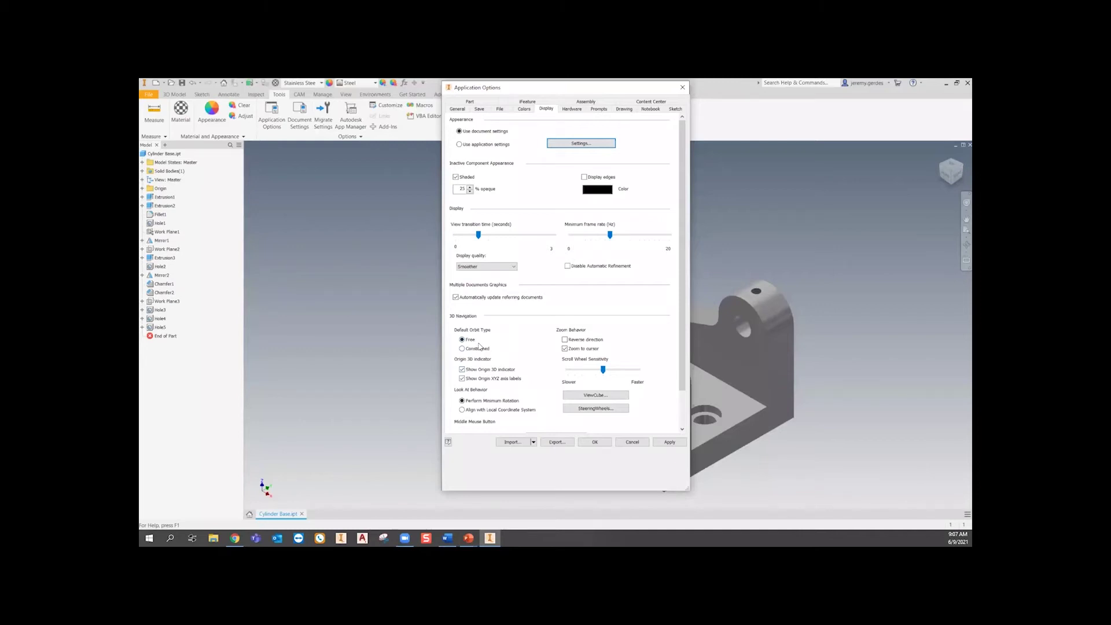
- Examine the Hardware, Prompts, Drawing and Notebook application options without changing them
left_click(578, 110)
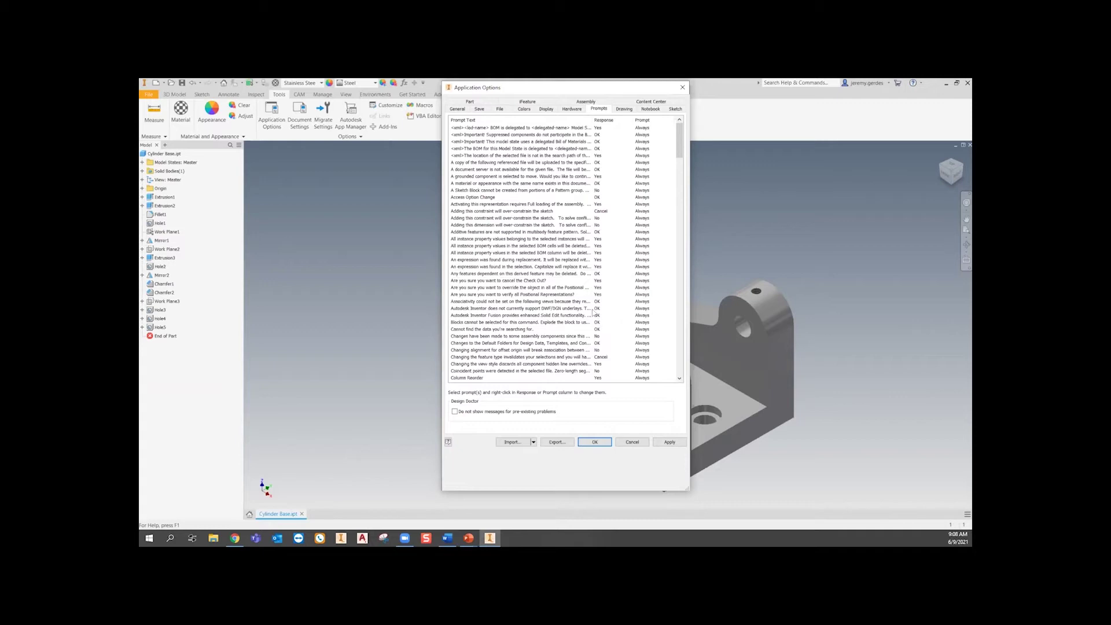
left_click(623, 108)
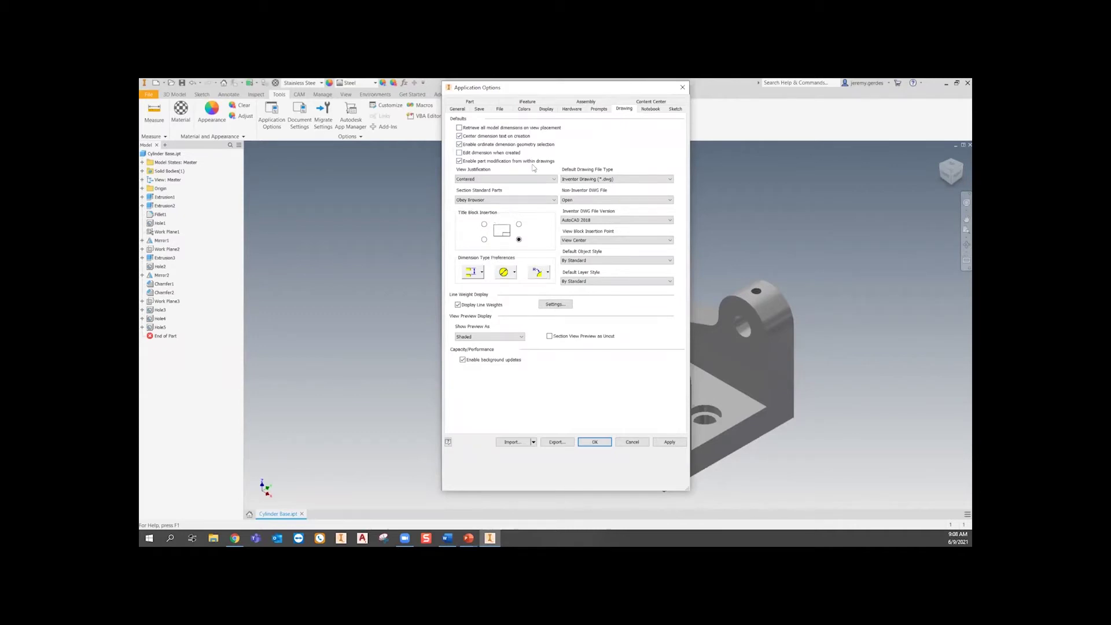
left_click(653, 110)
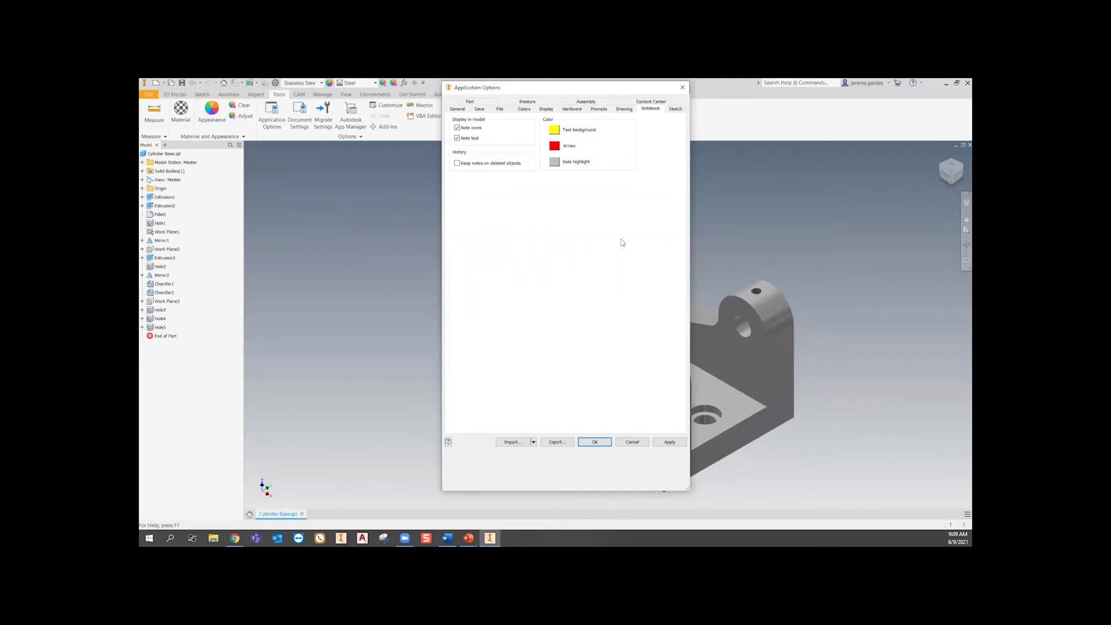
- Examine the Sketch application options, including the general constraint settings, without changing them
left_click(675, 110)
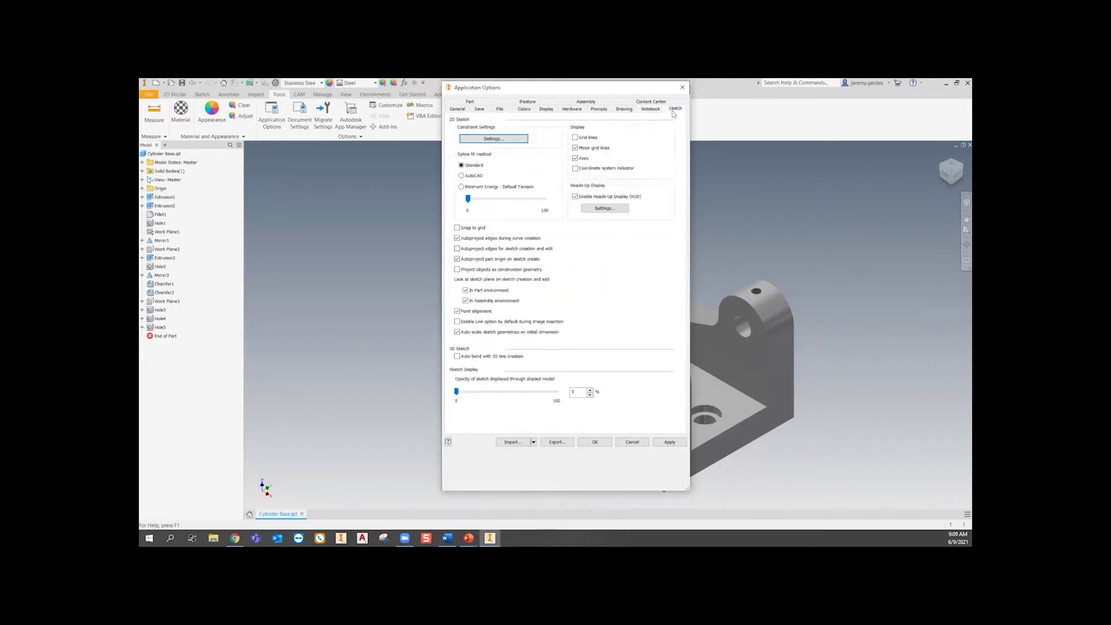
left_click(501, 143)
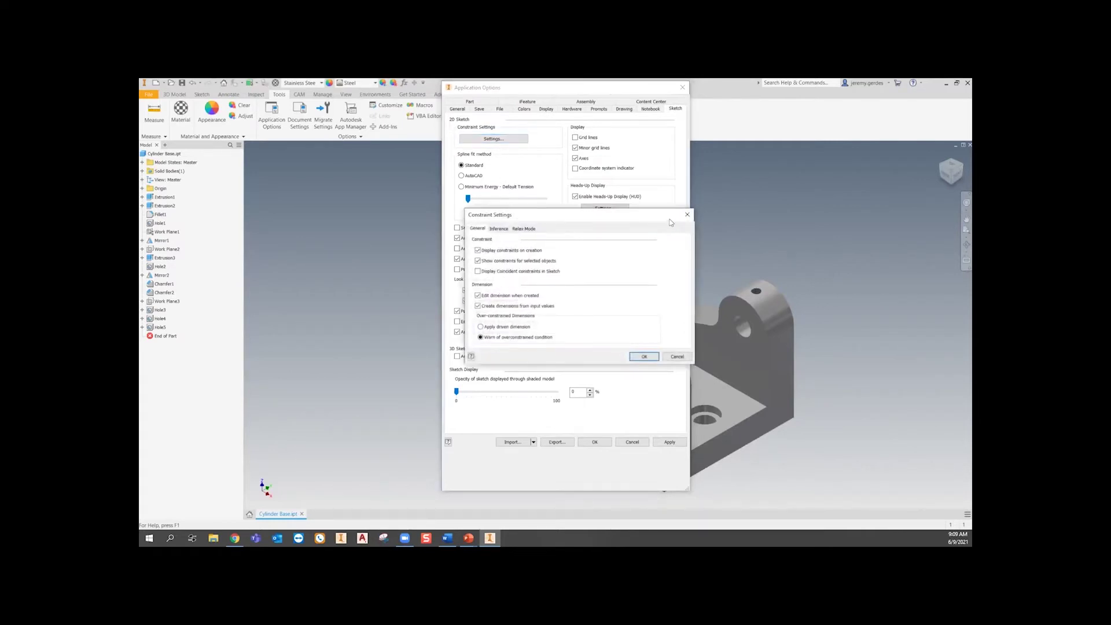
left_click(688, 214)
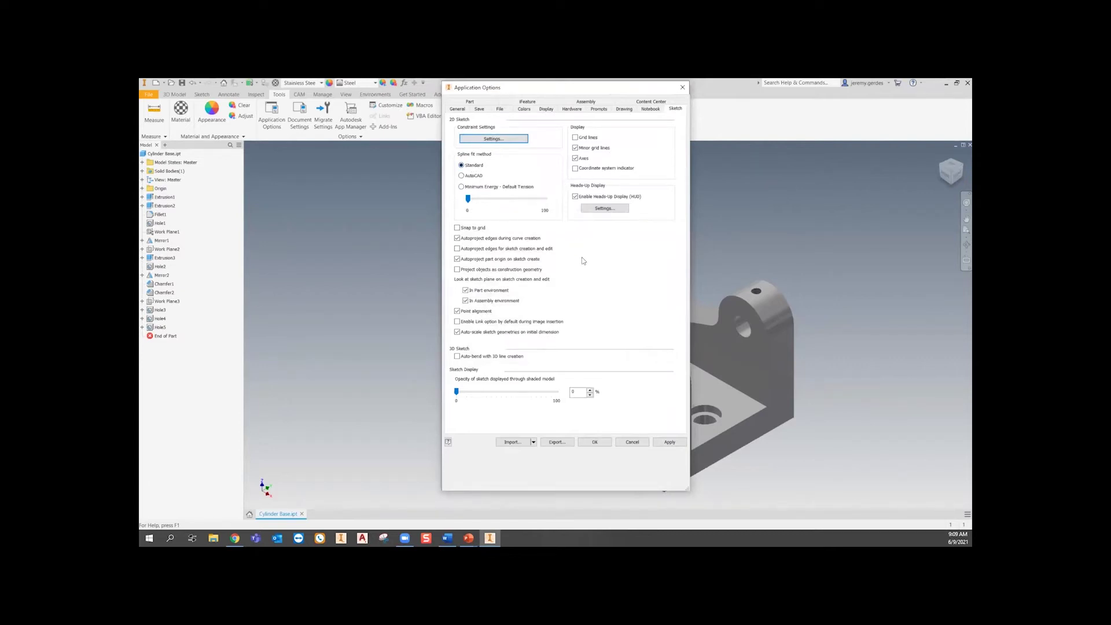
- Review the Part, iFeature, Assembly and Content Center application options and close the options dialog
left_click(470, 103)
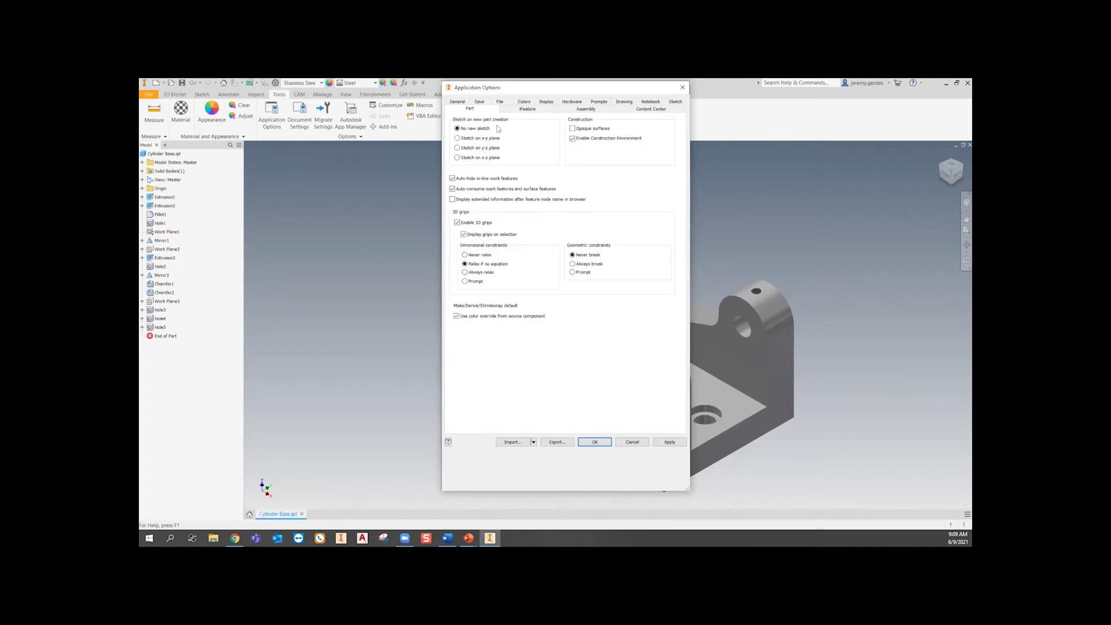
left_click(532, 111)
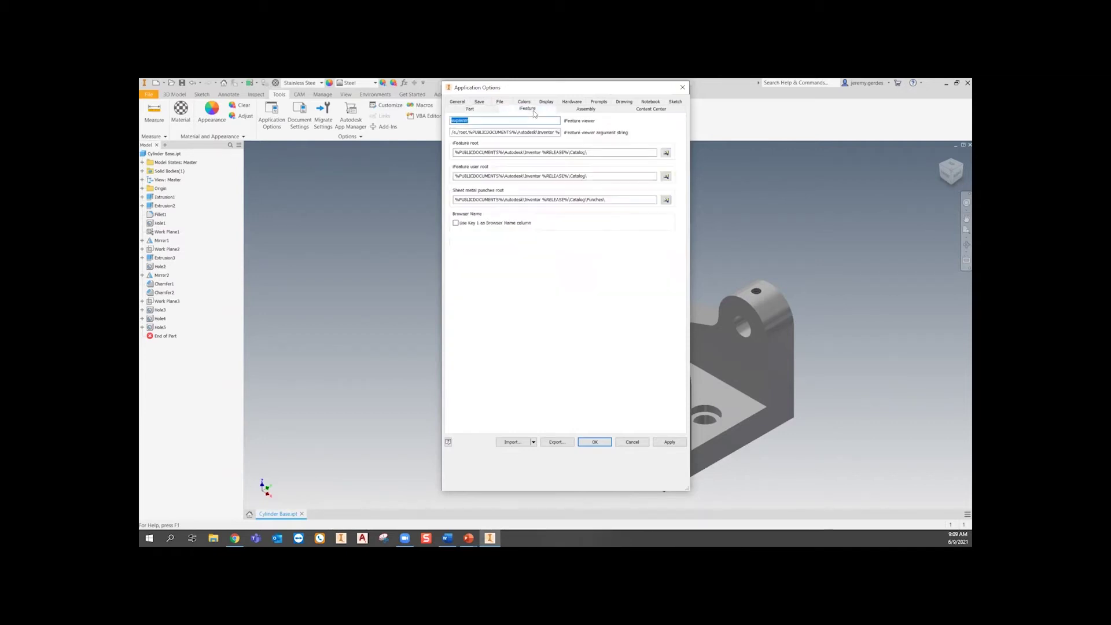
left_click(577, 111)
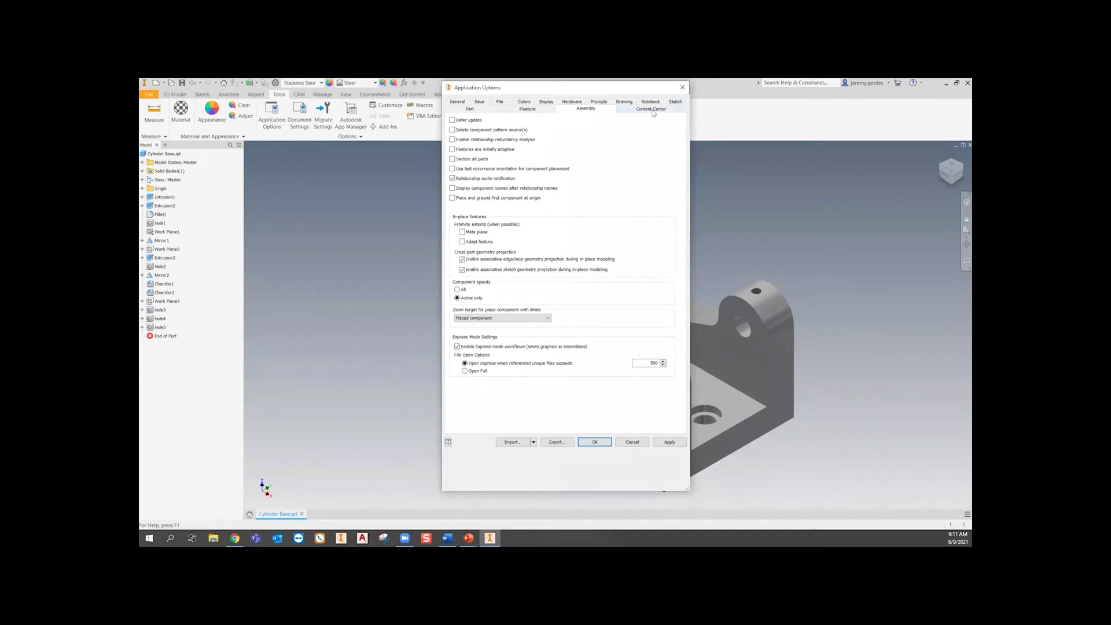
left_click(654, 112)
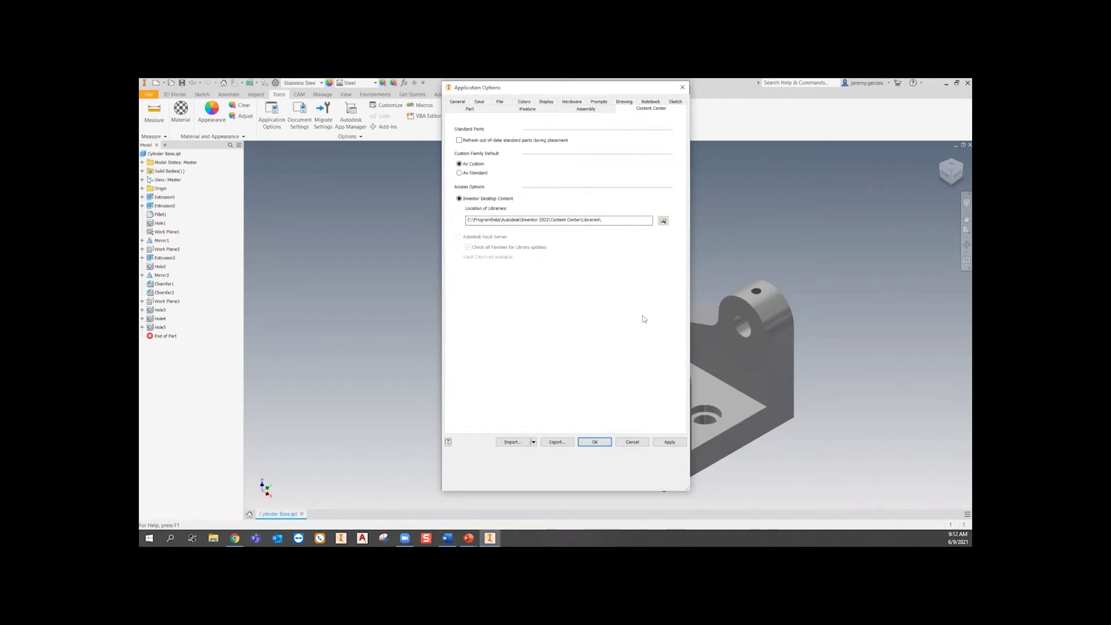
left_click(599, 443)
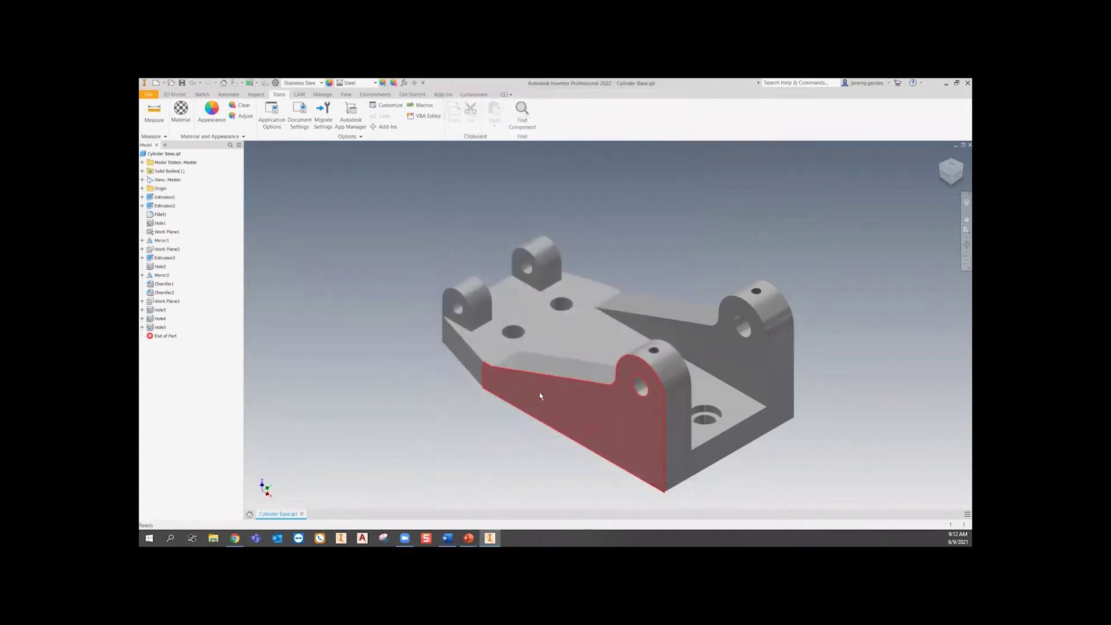
- Try the Cool Light active lighting style in Cylinder Base.ipt's document settings
left_click(300, 119)
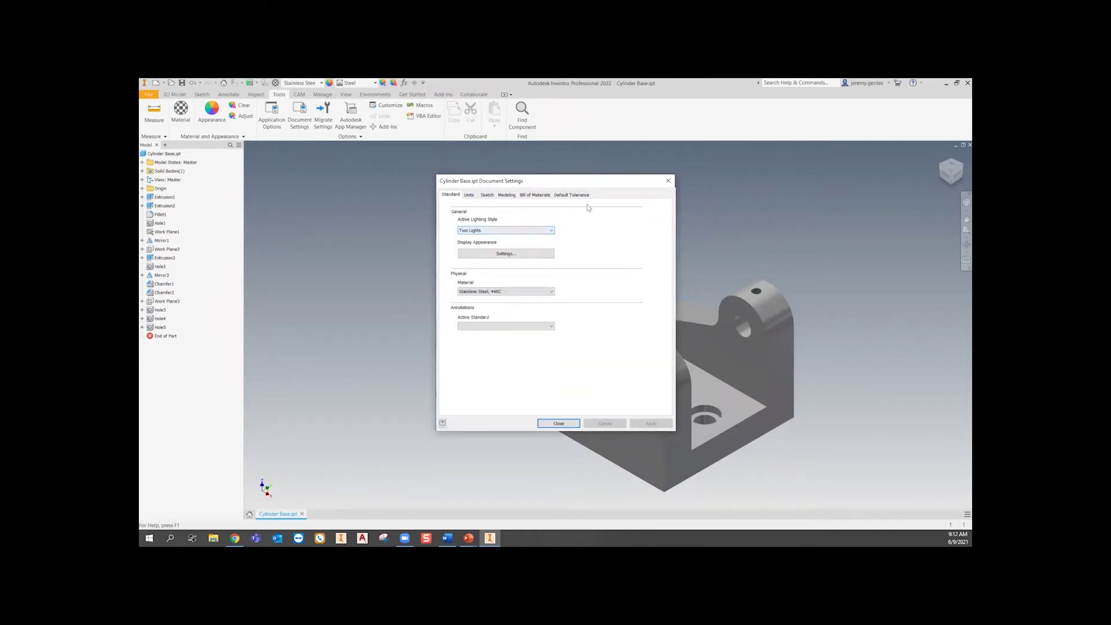
left_click(539, 231)
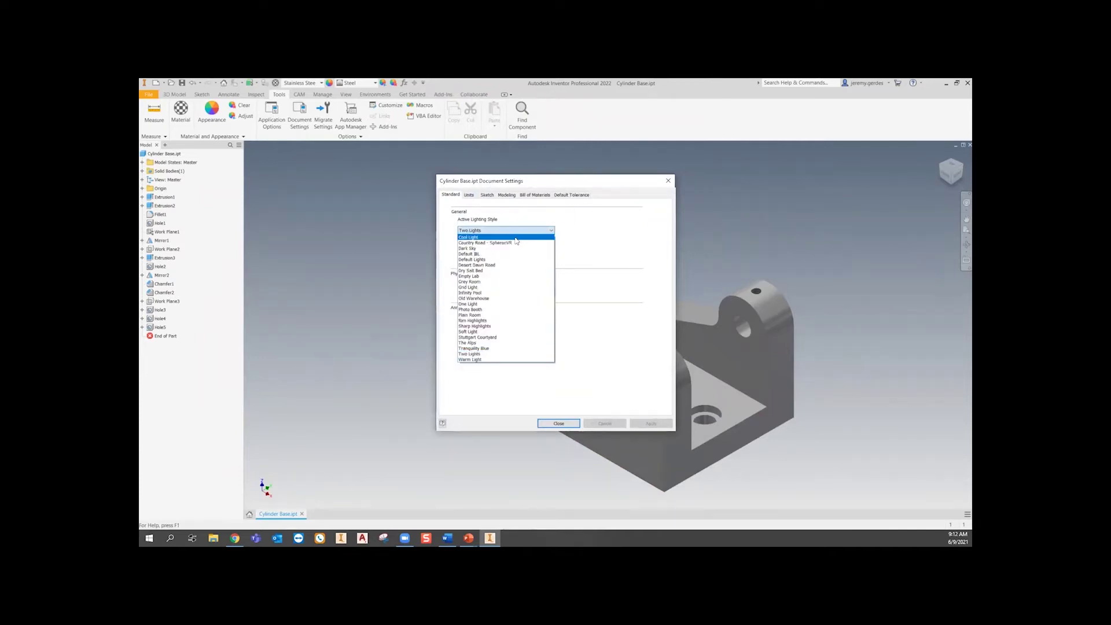
left_click(514, 238)
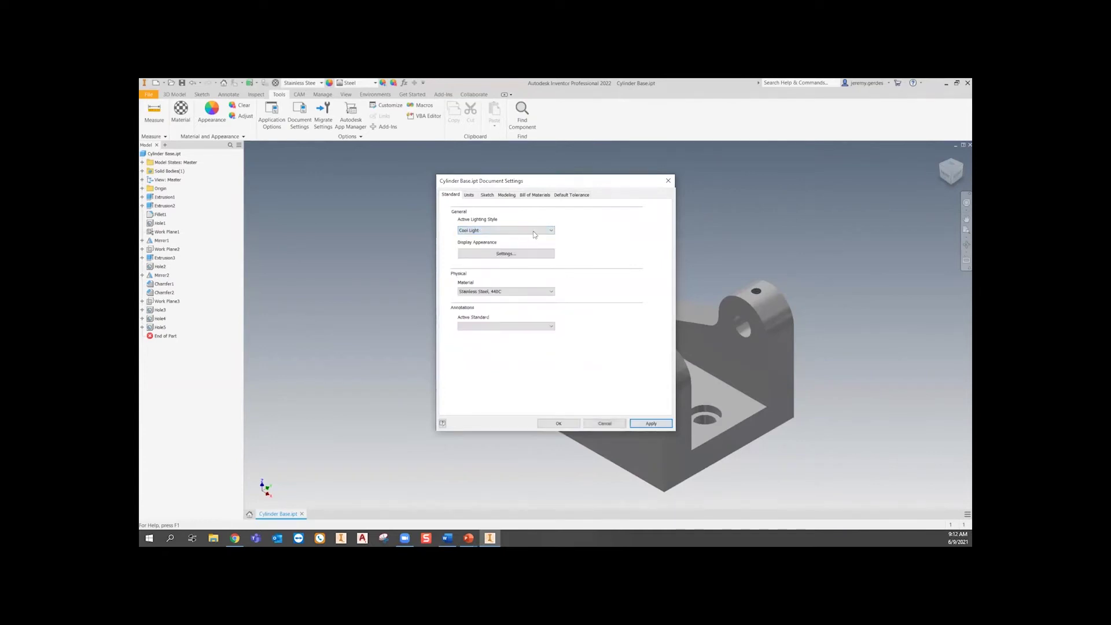
- Review the document's Units, Sketch, Modeling, Bill of Materials and Default Tolerance settings, and close them without applying changes
left_click(473, 196)
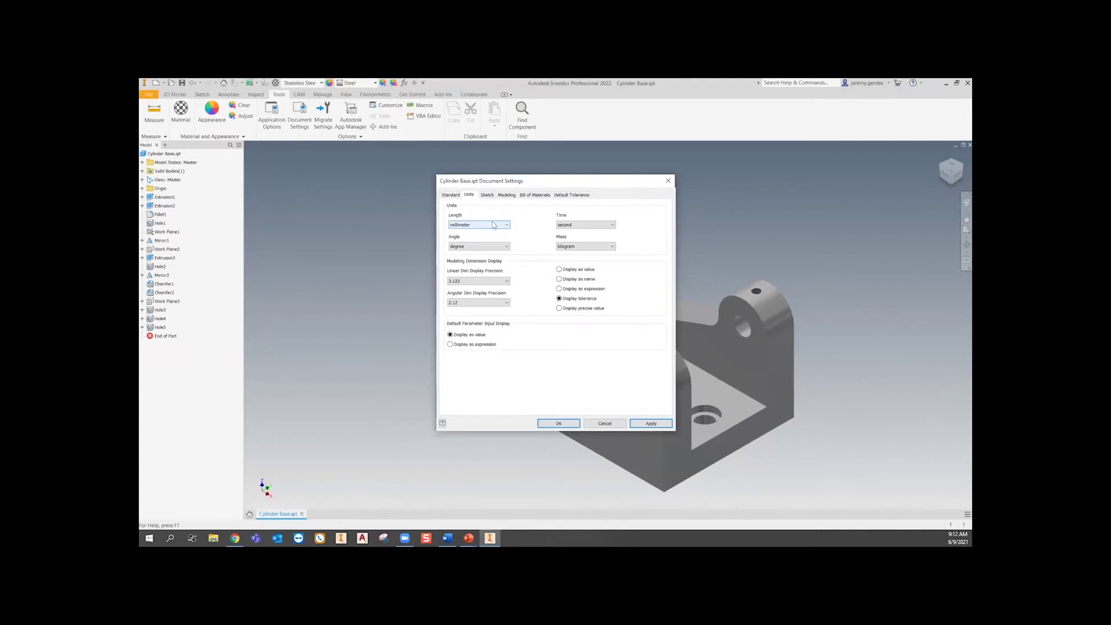
left_click(490, 195)
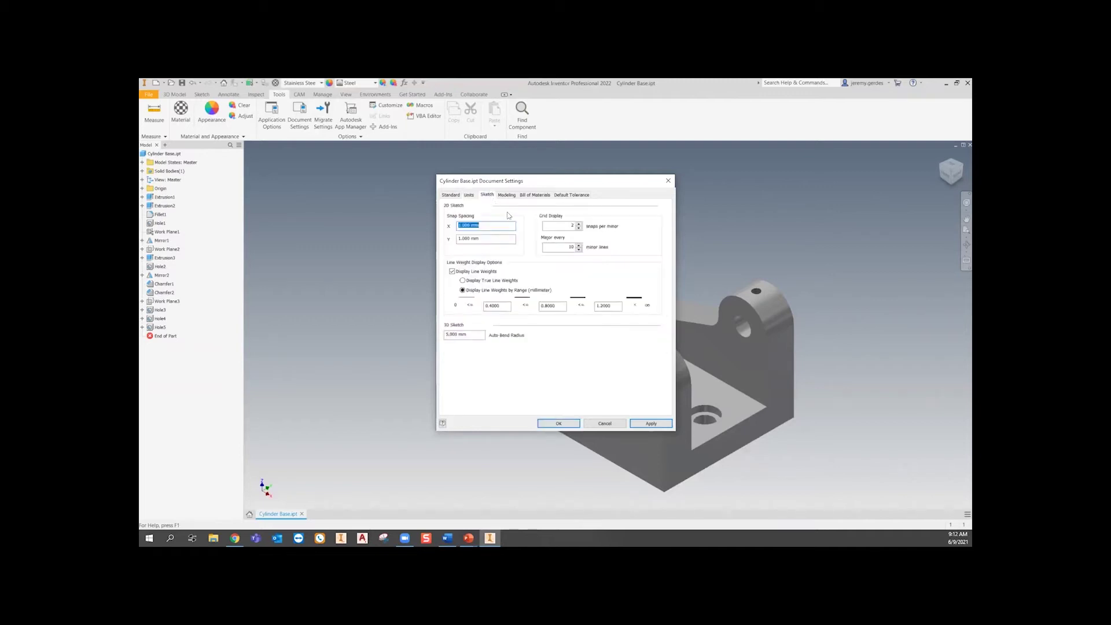
left_click(507, 196)
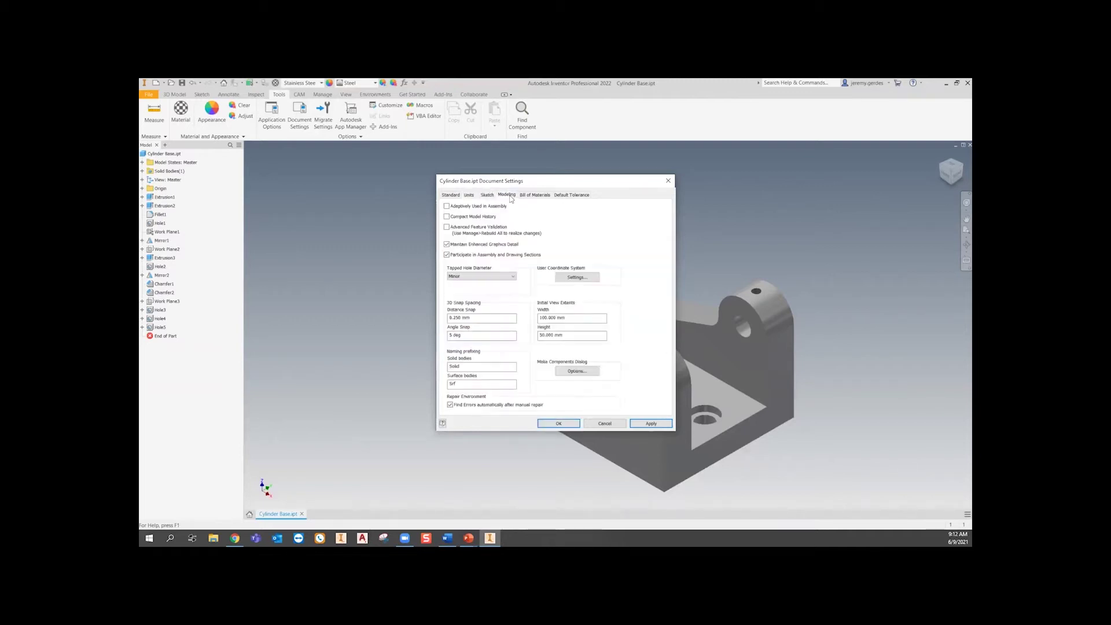
left_click(533, 195)
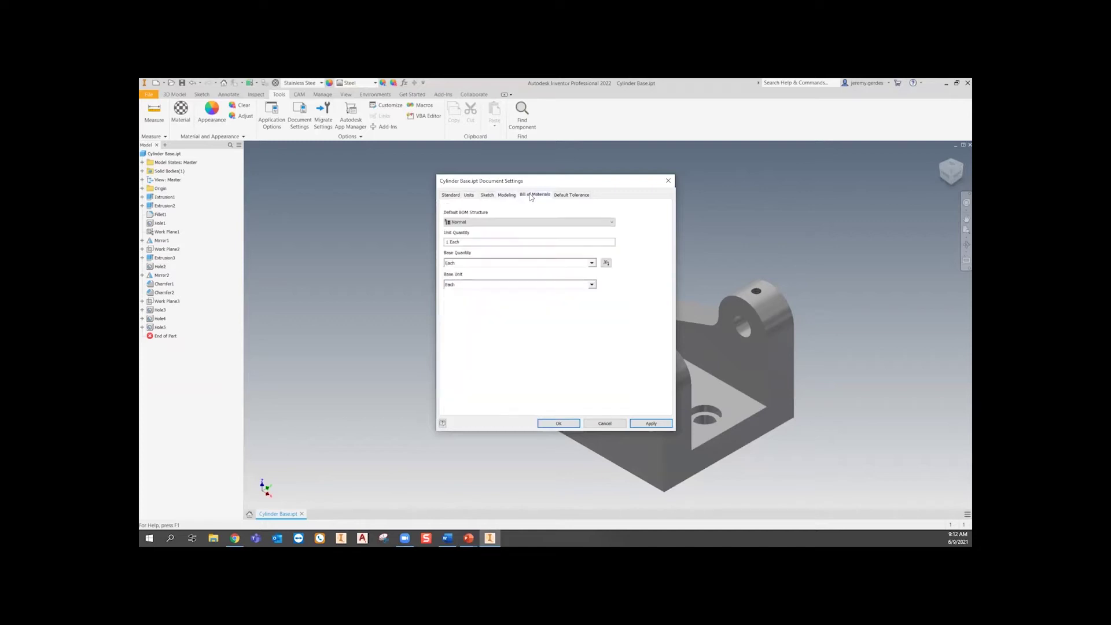
left_click(570, 195)
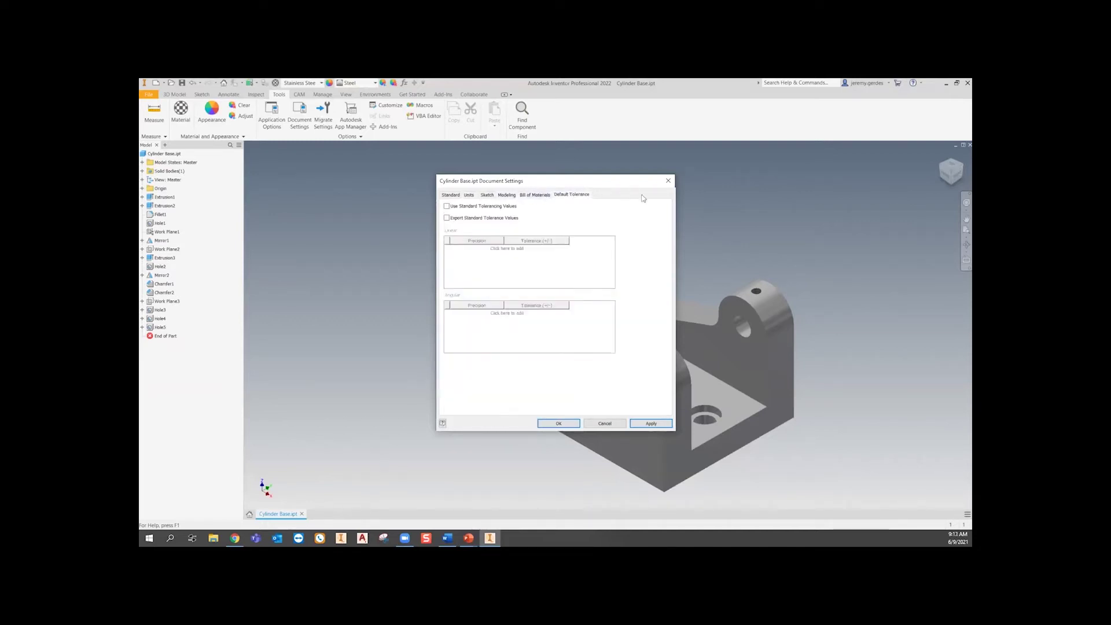
left_click(668, 182)
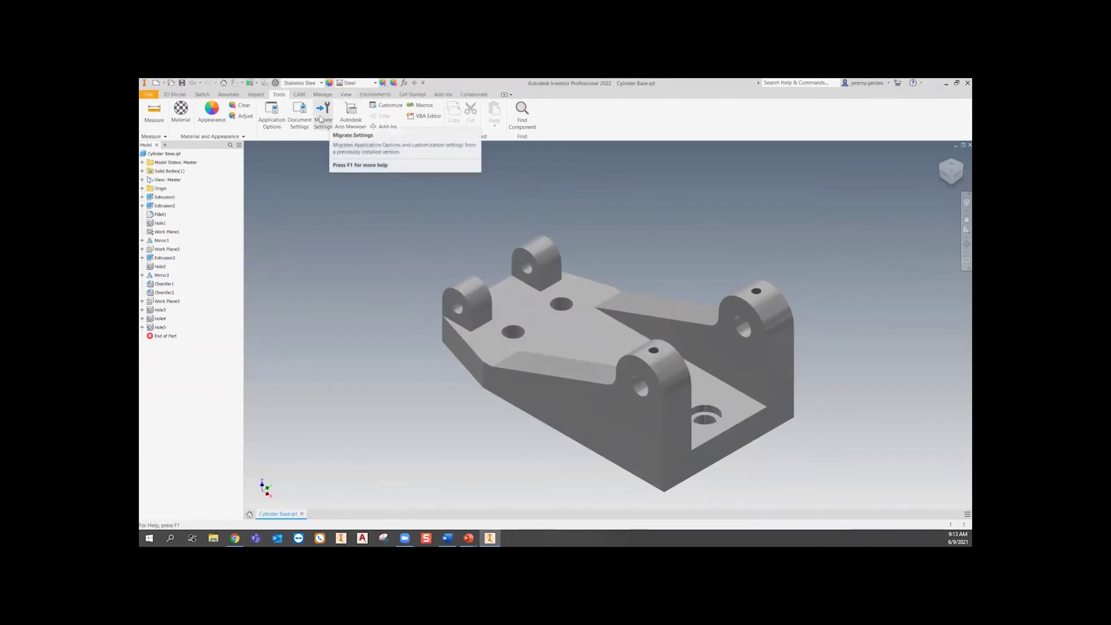
- Look through the available application add-ins in the Add-In Manager and close it
left_click(389, 127)
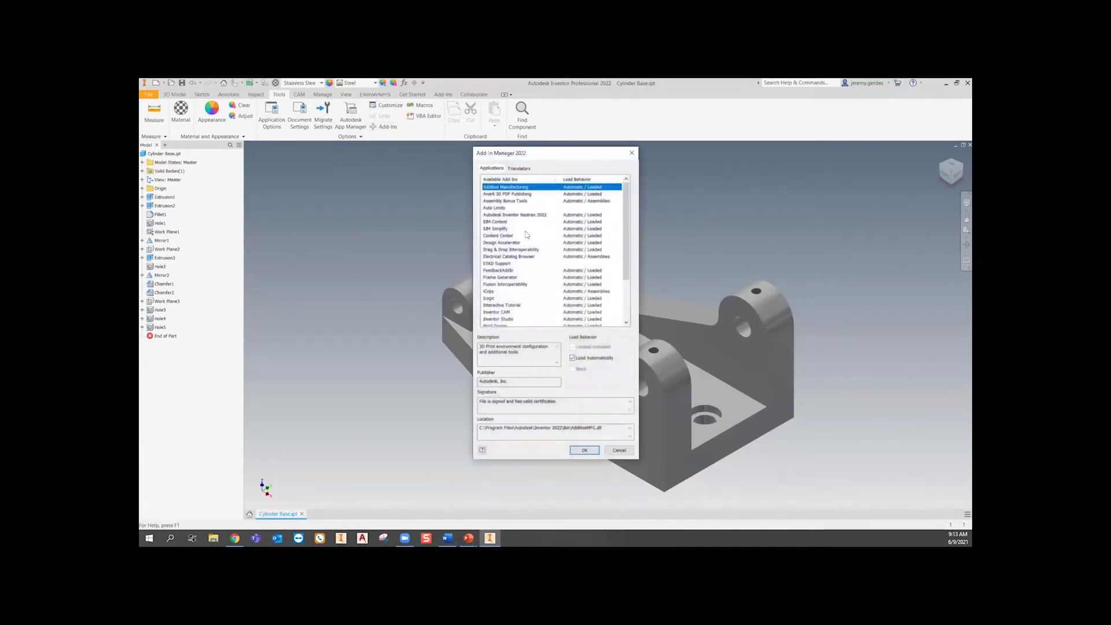
scroll(525, 312, "down", 3)
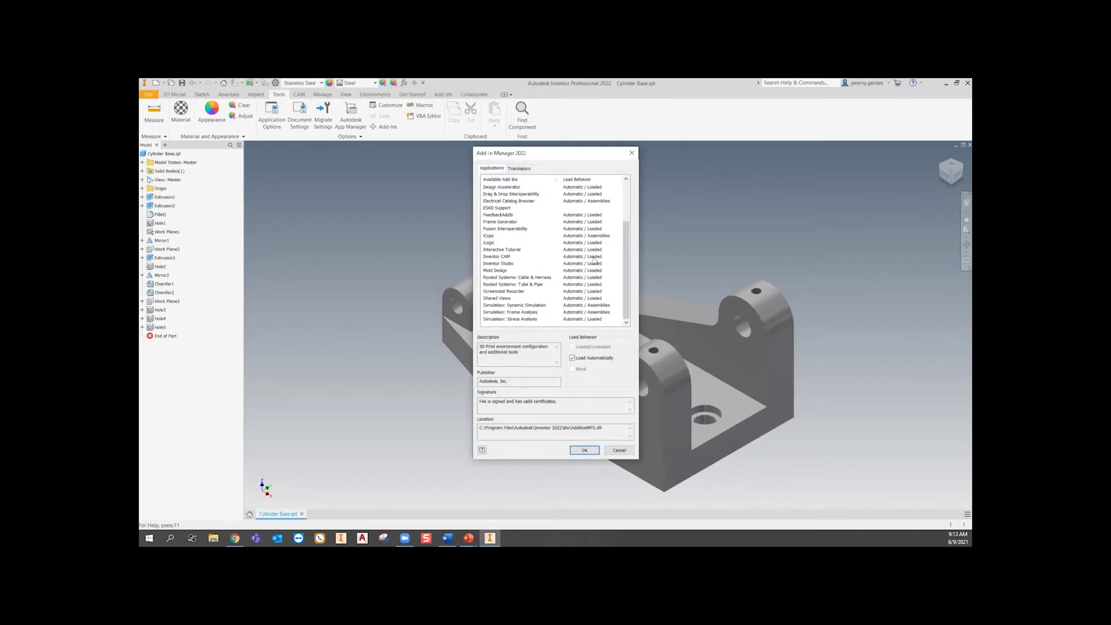
left_click(633, 152)
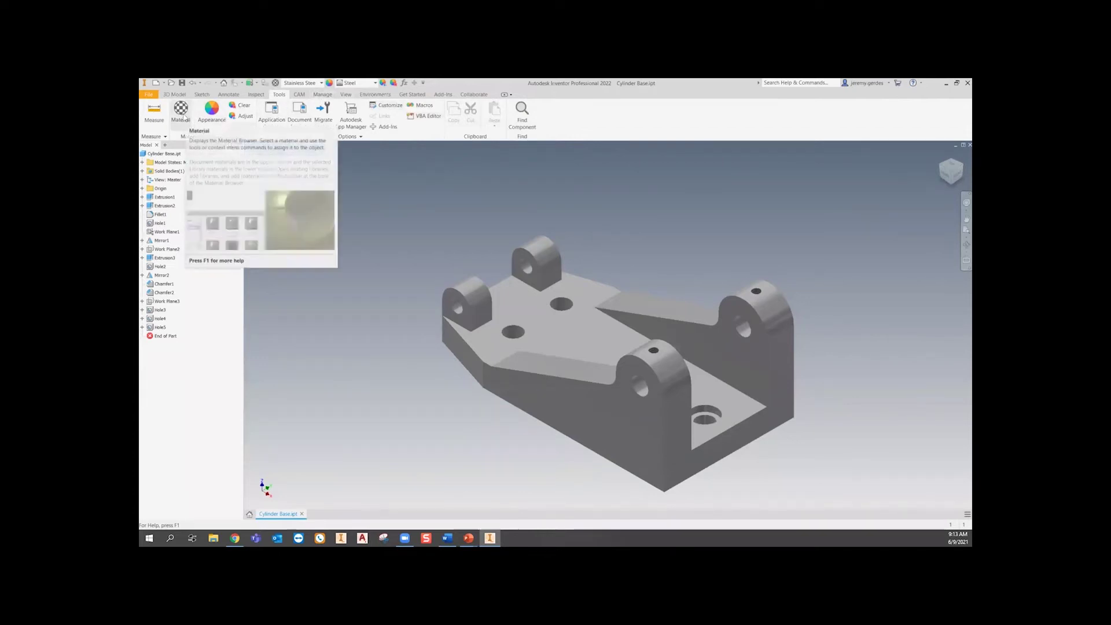
- Browse the materials that the Inventor Material Library offers for the part
left_click(310, 84)
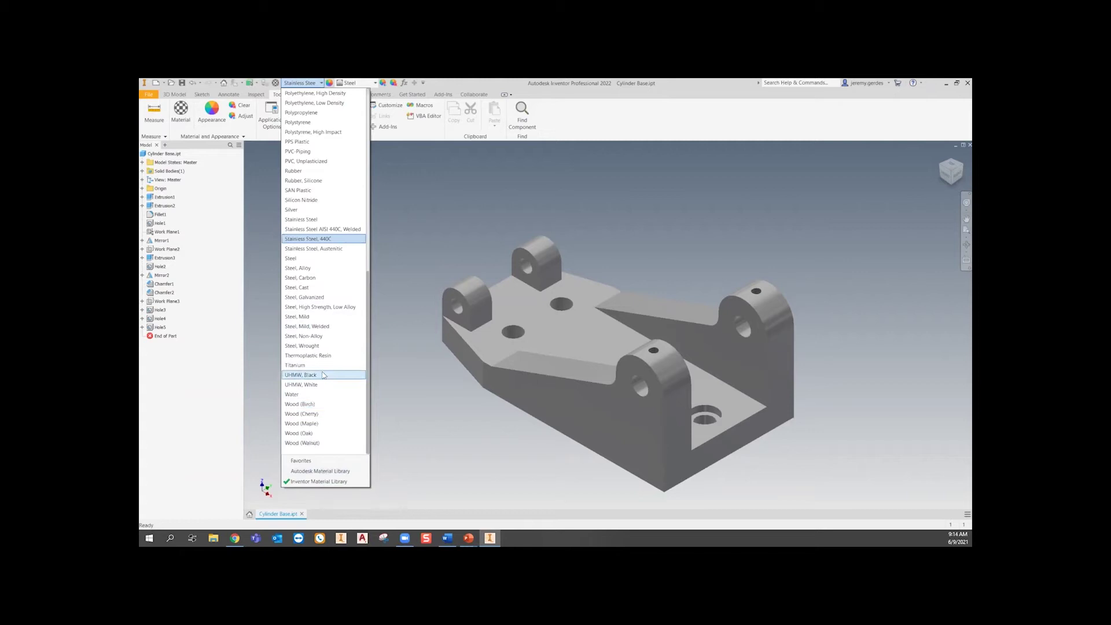
scroll(321, 371, "up", 1)
scroll(323, 358, "up", 11)
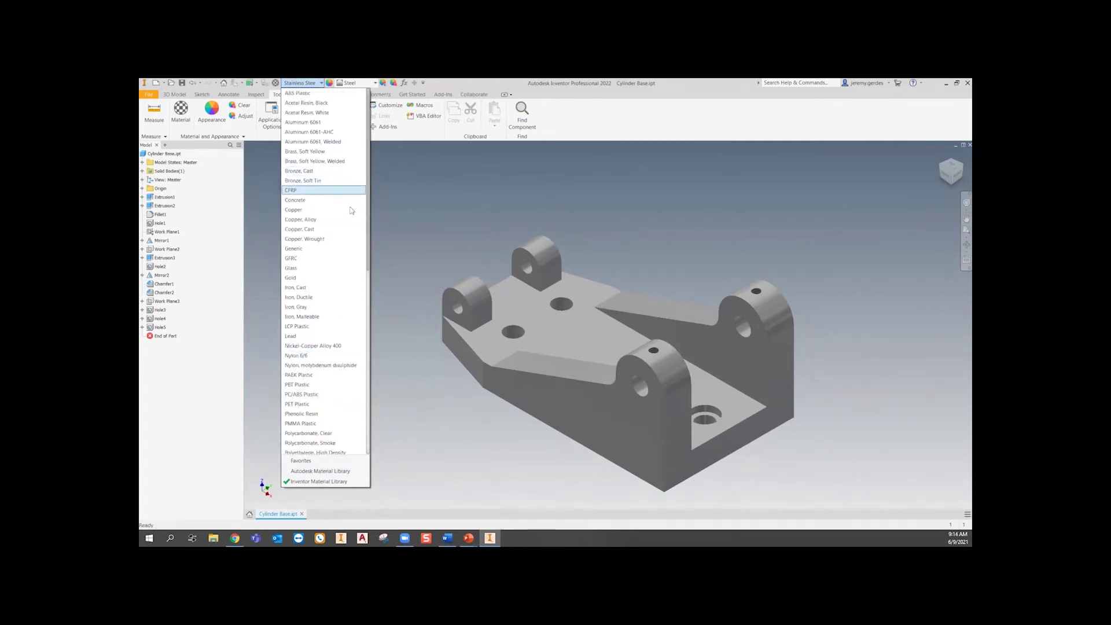
scroll(323, 426, "down", 5)
scroll(323, 426, "down", 3)
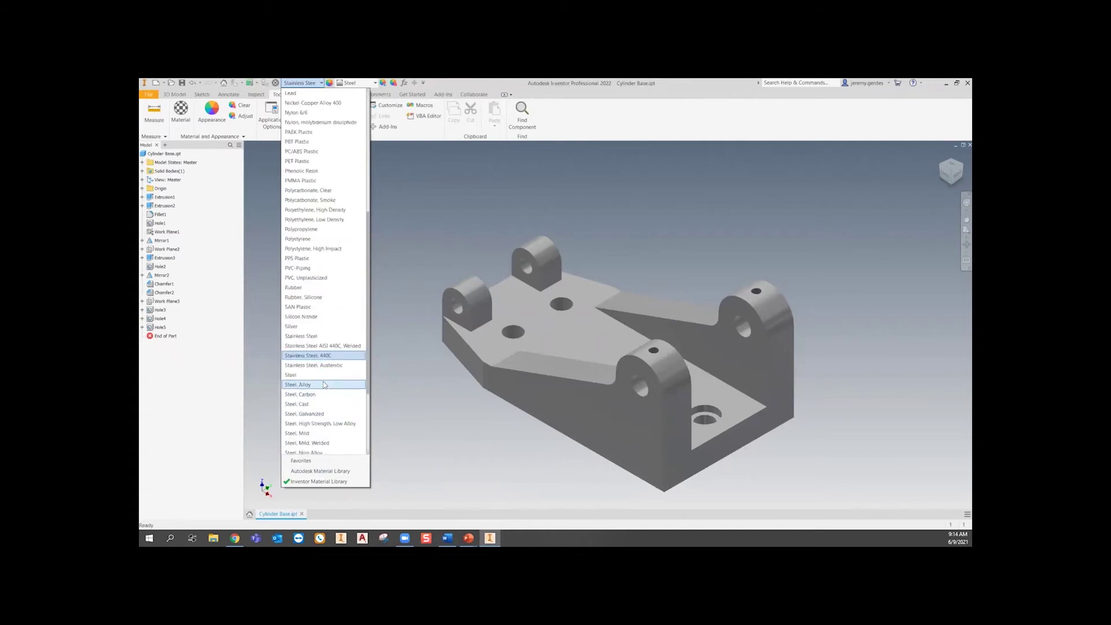
scroll(327, 405, "down", 1)
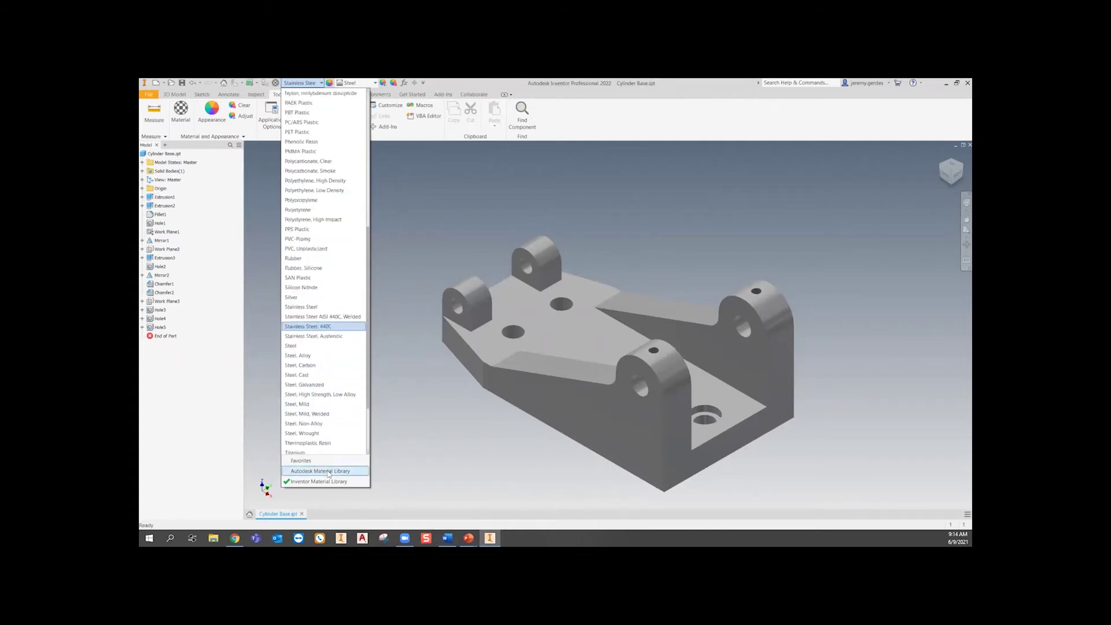
- Switch the material list to the Autodesk Material Library, browse its materials, and return to the Inventor Material Library
left_click(329, 471)
left_click(311, 82)
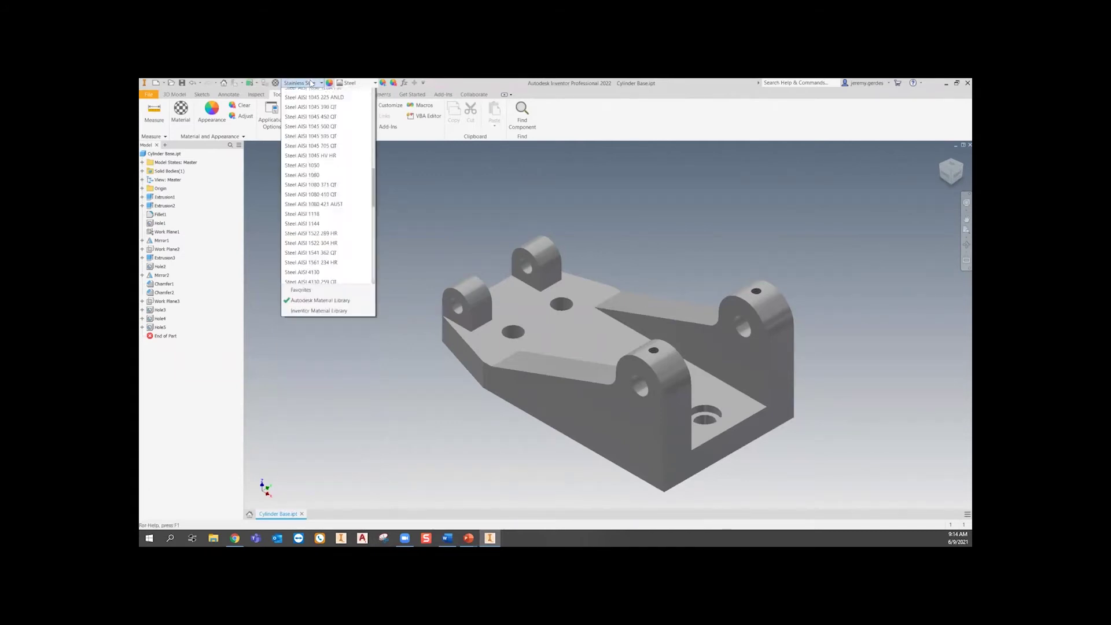
scroll(325, 315, "up", 9)
scroll(324, 313, "up", 16)
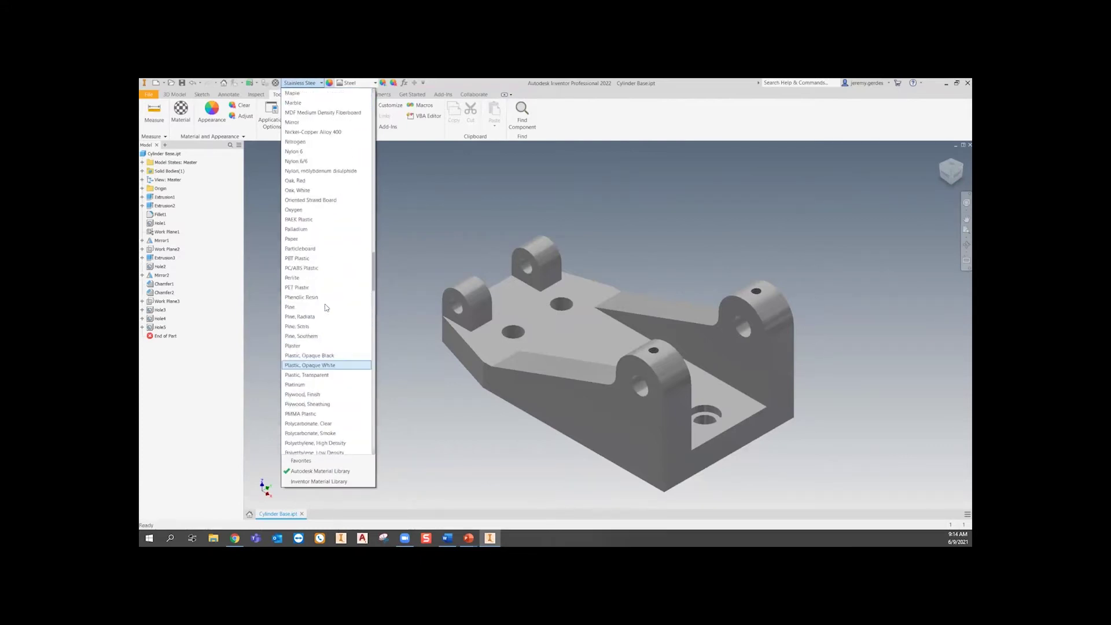
scroll(325, 307, "up", 2)
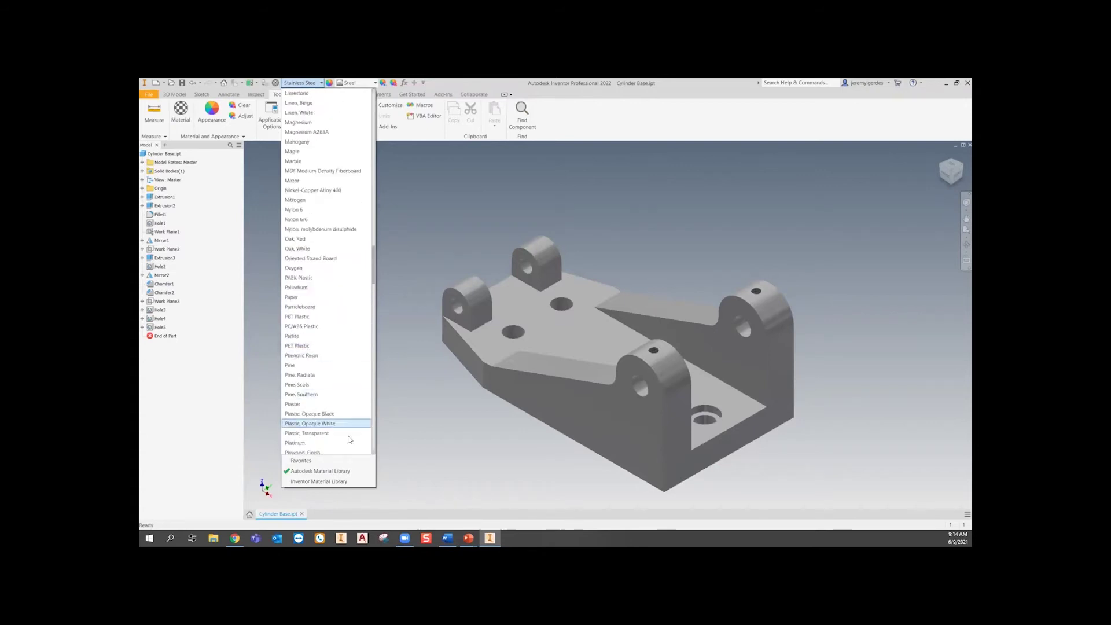
left_click(347, 481)
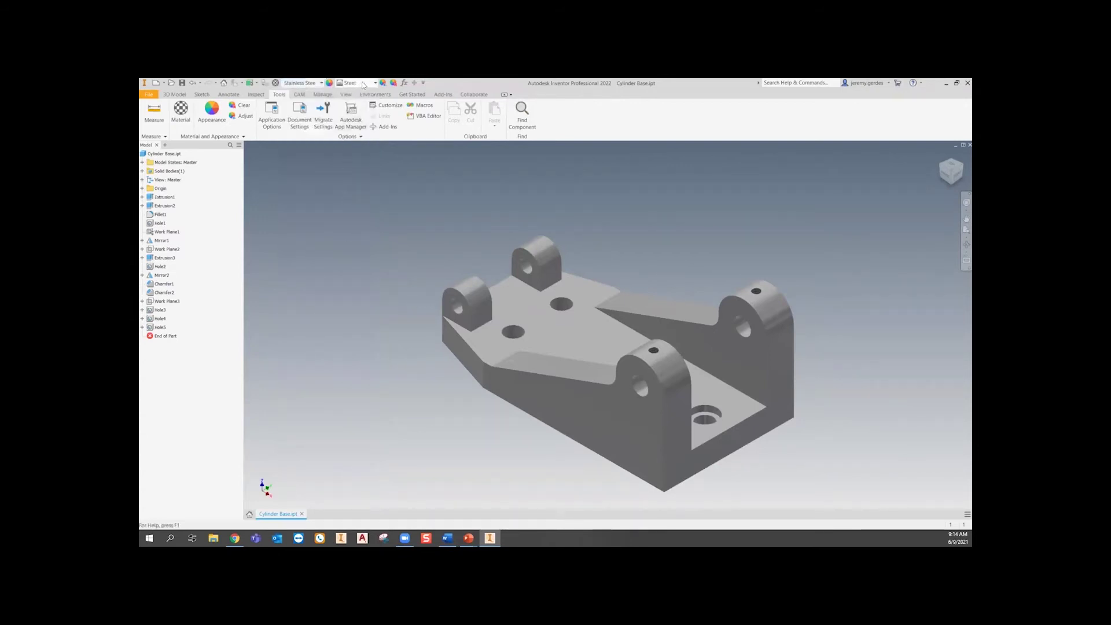
- Apply the Small Uneven Rectangular Stones - Brown appearance to the cylinder base
left_click(363, 84)
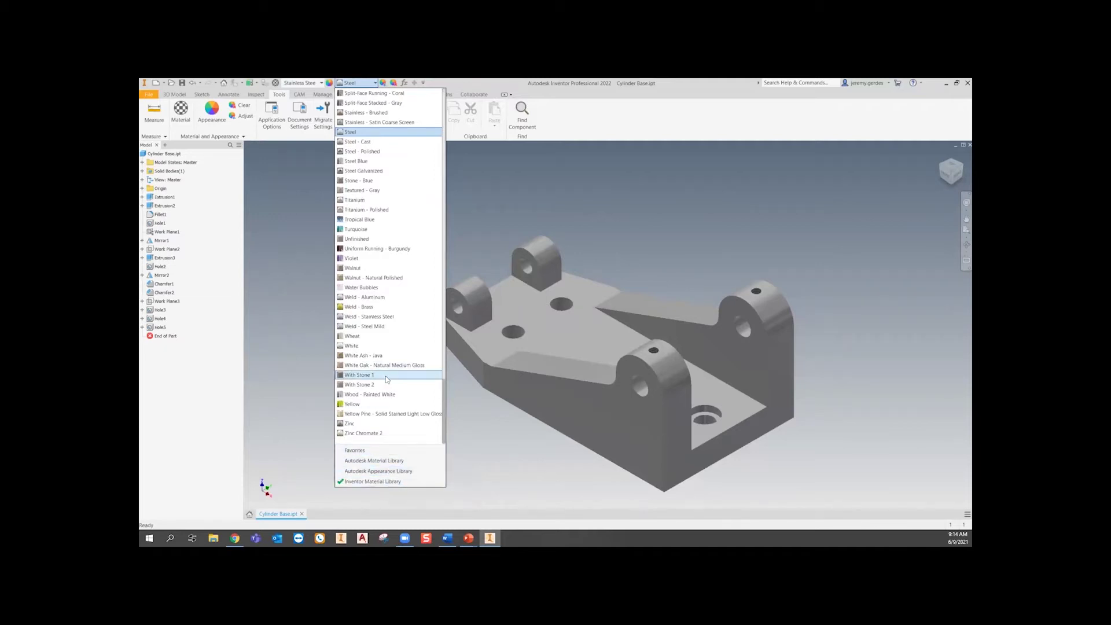
scroll(385, 189, "up", 3)
scroll(385, 189, "up", 6)
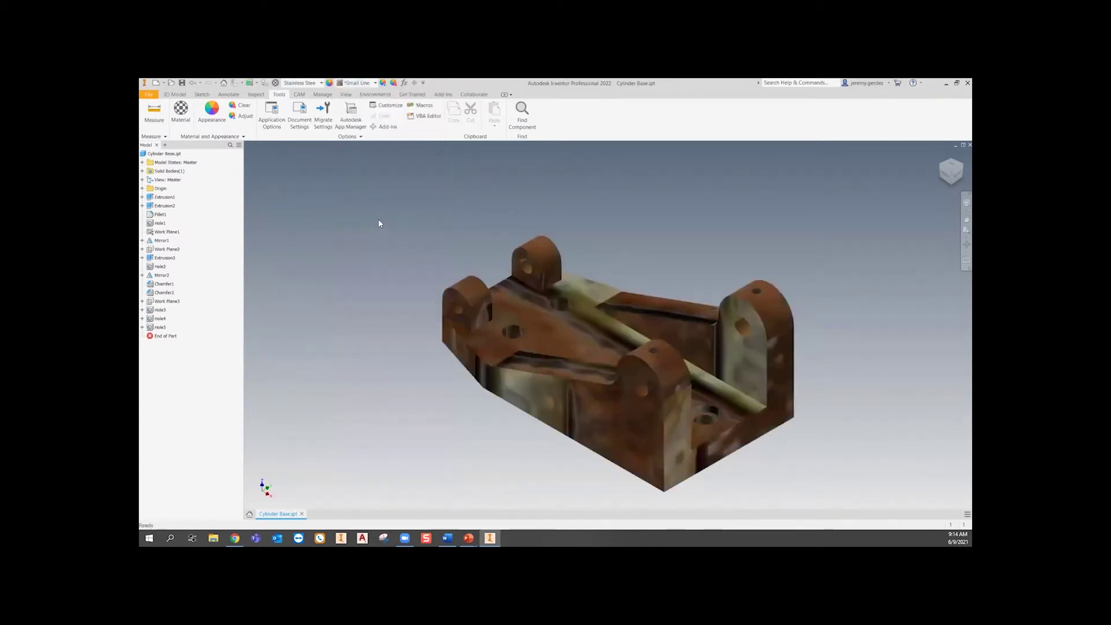
- Apply the 1in Squares - Mosaic Blue appearance from the Inventor Material Library to the cylinder base
left_click(365, 84)
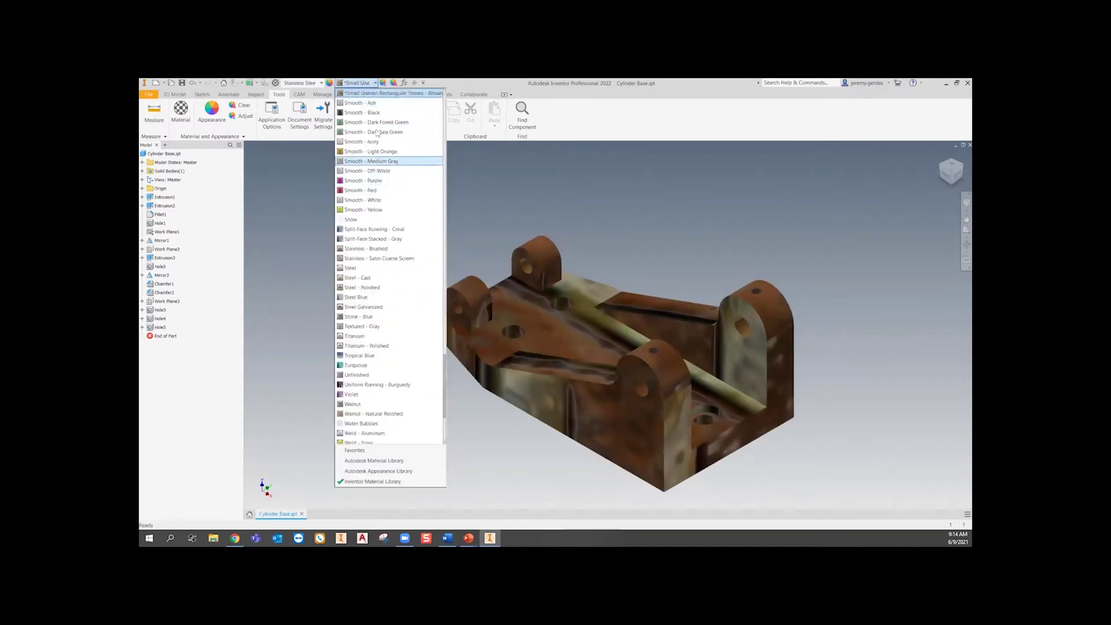
scroll(374, 151, "up", 10)
scroll(371, 130, "up", 15)
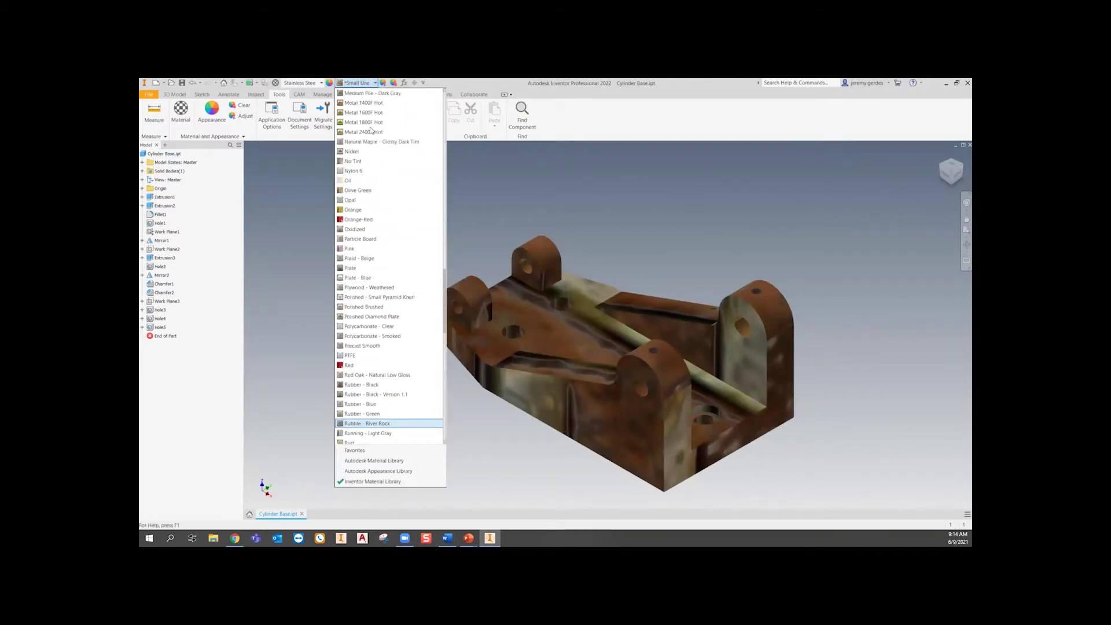
scroll(371, 130, "up", 15)
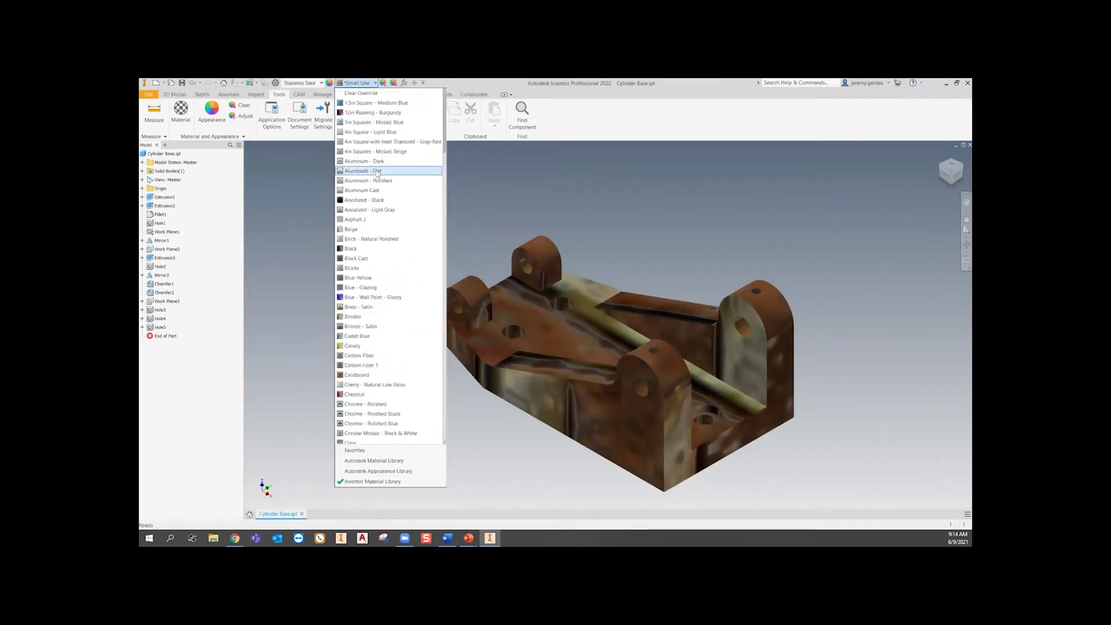
left_click(373, 122)
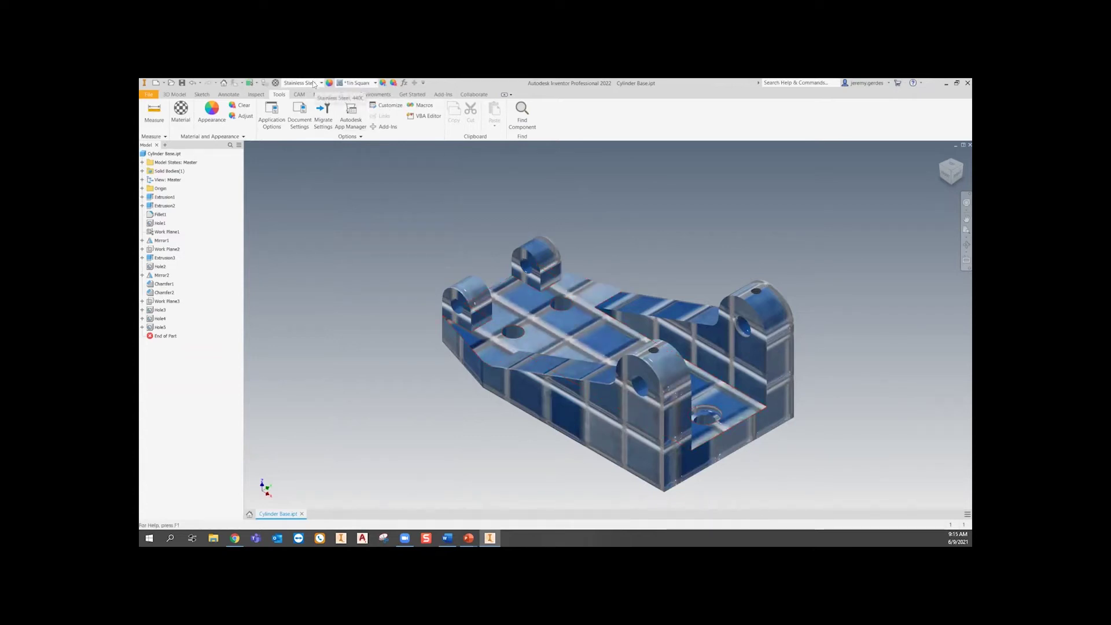
- Clear all appearance overrides from the whole cylinder base
left_click(393, 84)
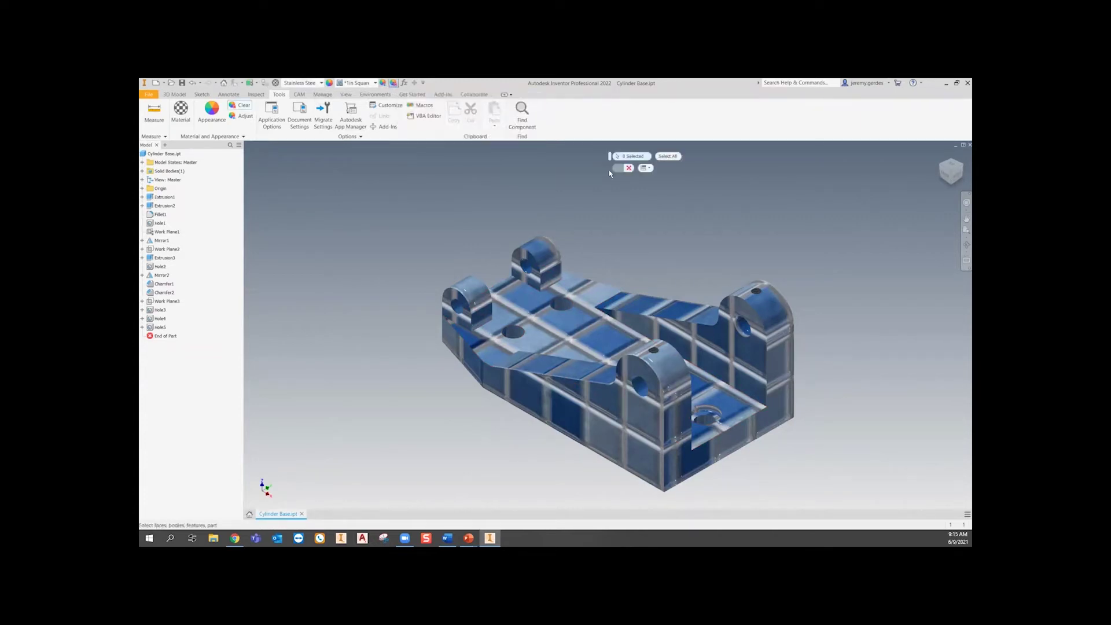
left_click(668, 157)
left_click(618, 167)
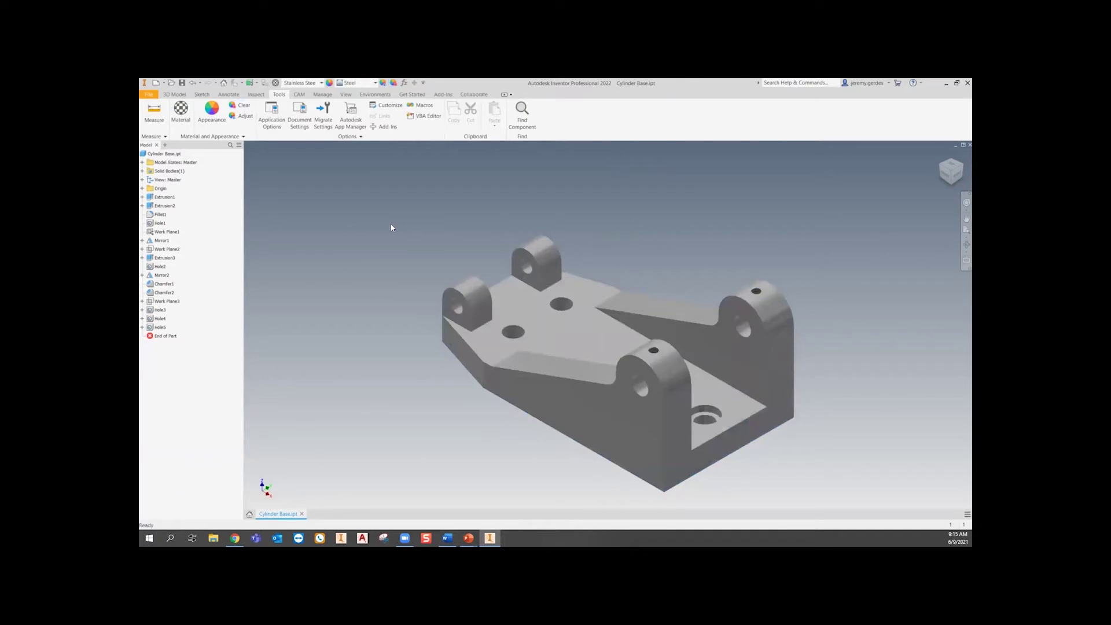
- View the appearance adjustment tool without changing anything, and look through the Inventor Material Library in the Appearance Browser
left_click(383, 84)
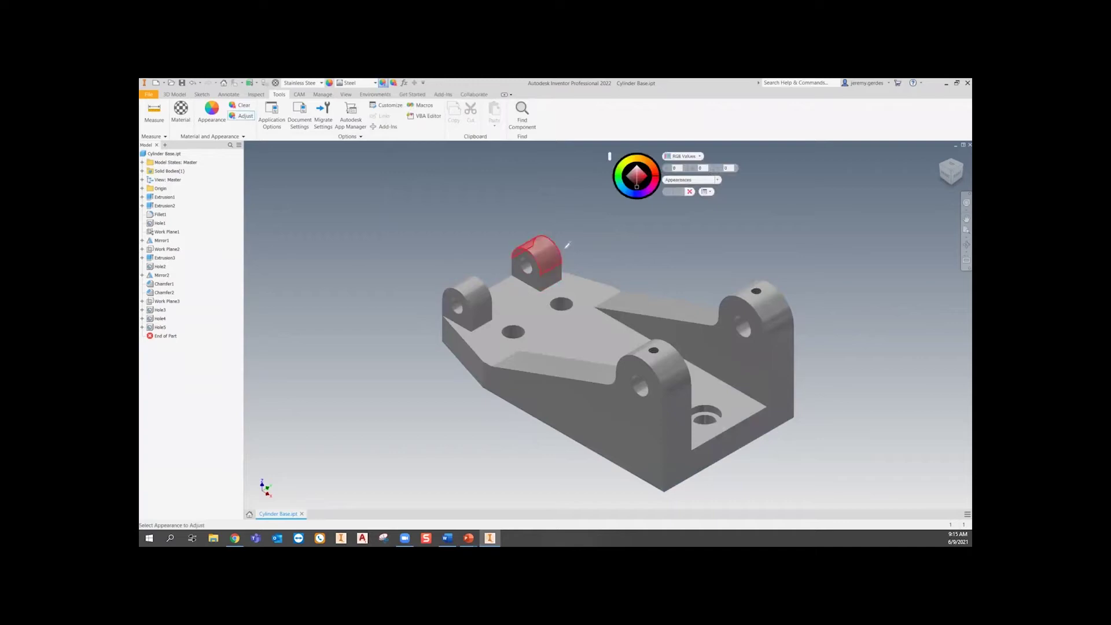
left_click(690, 193)
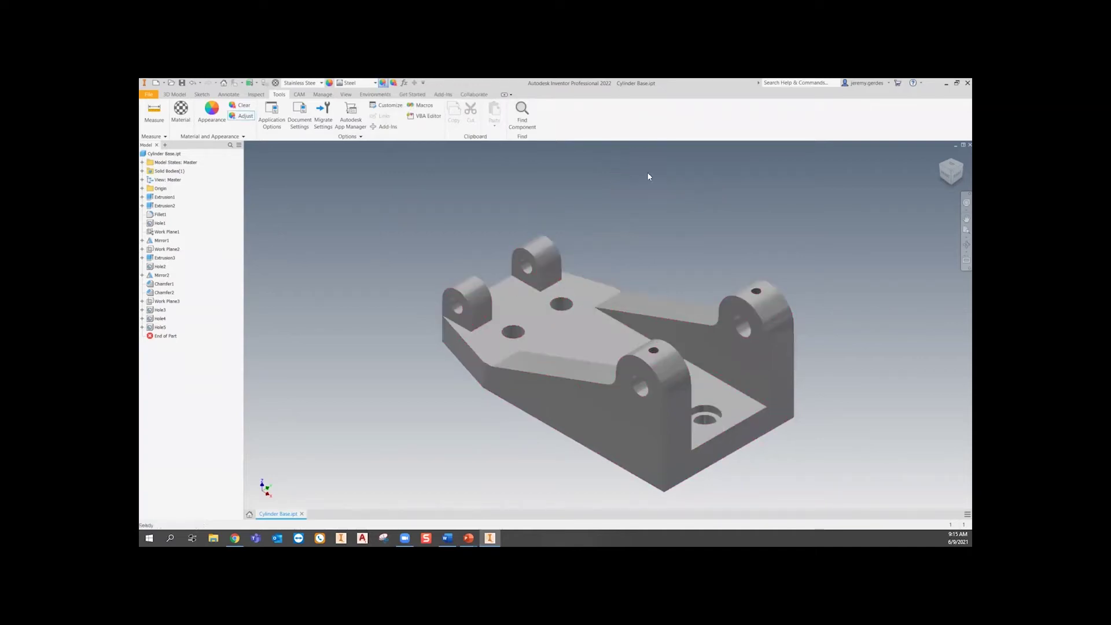
left_click(329, 83)
left_click_drag(317, 147, 384, 133)
scroll(378, 246, "down", 1)
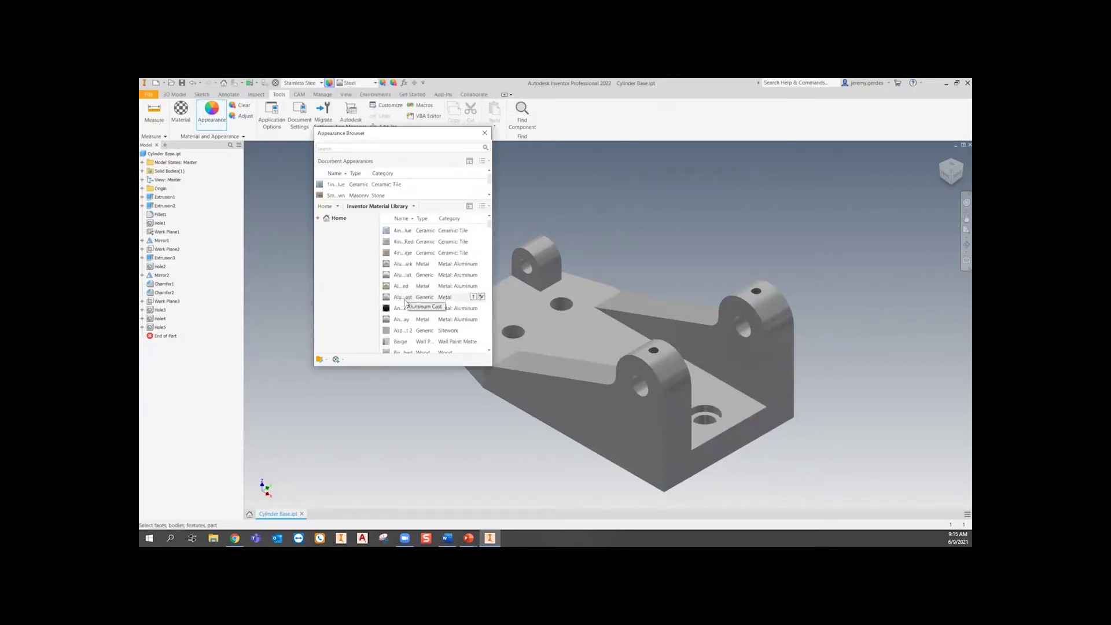
left_click(485, 133)
- View the Material Browser and the lighting styles in the Style and Standard Editor, closing both without changes
left_click(180, 111)
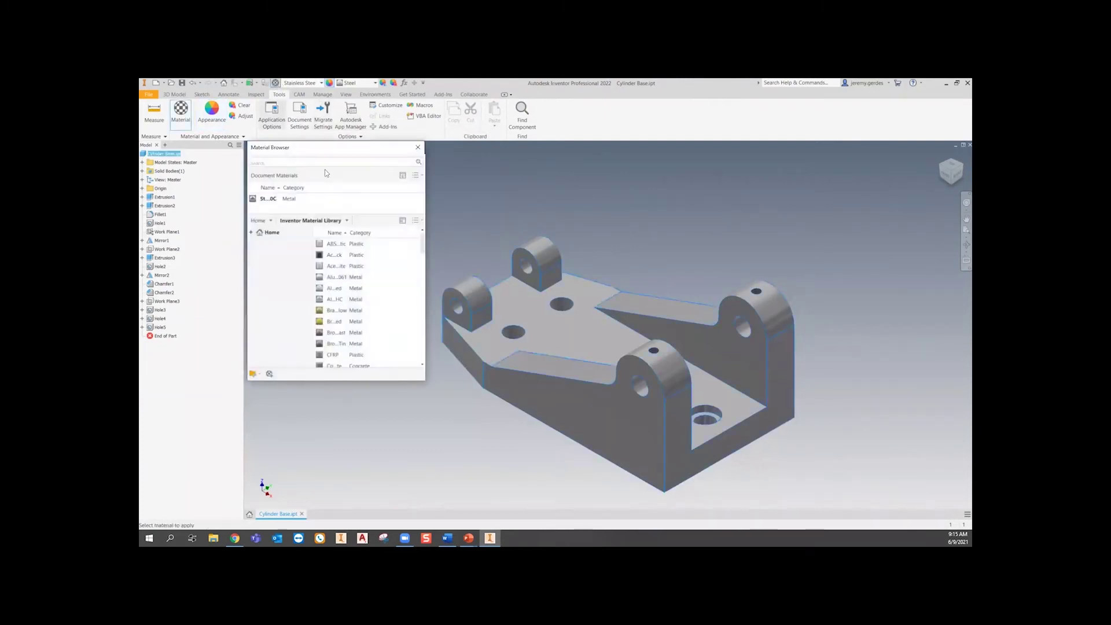
left_click(417, 147)
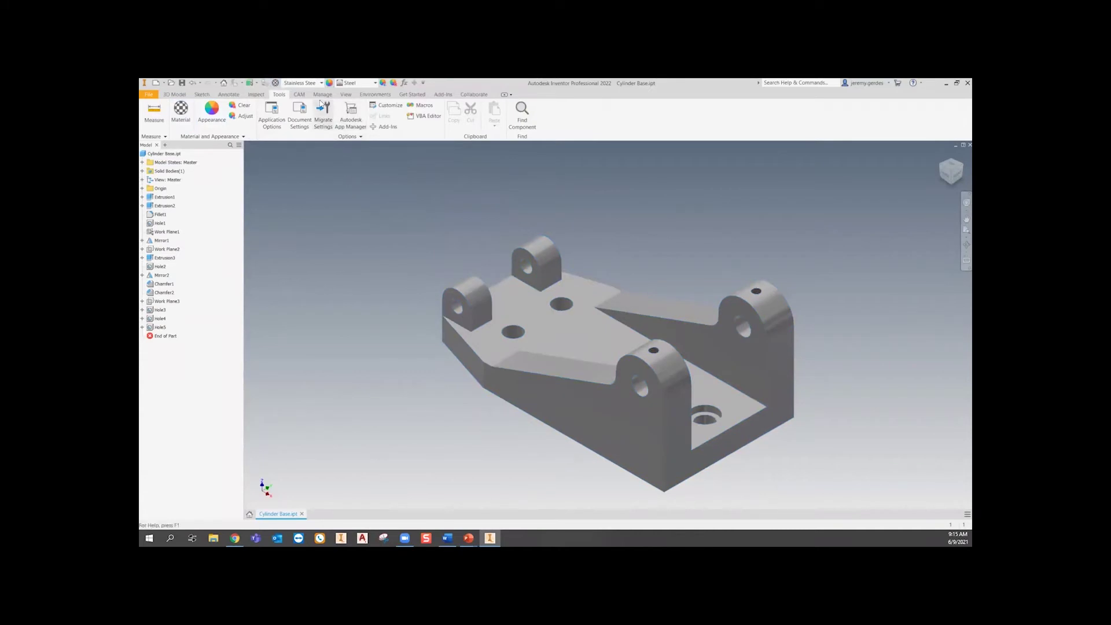
left_click(320, 97)
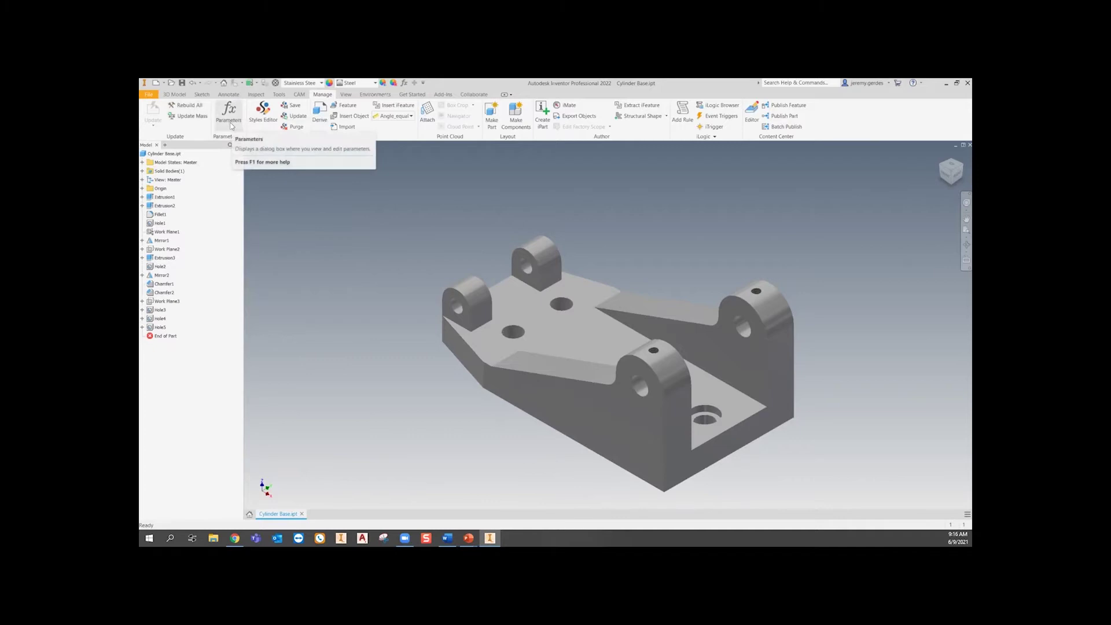
left_click(274, 123)
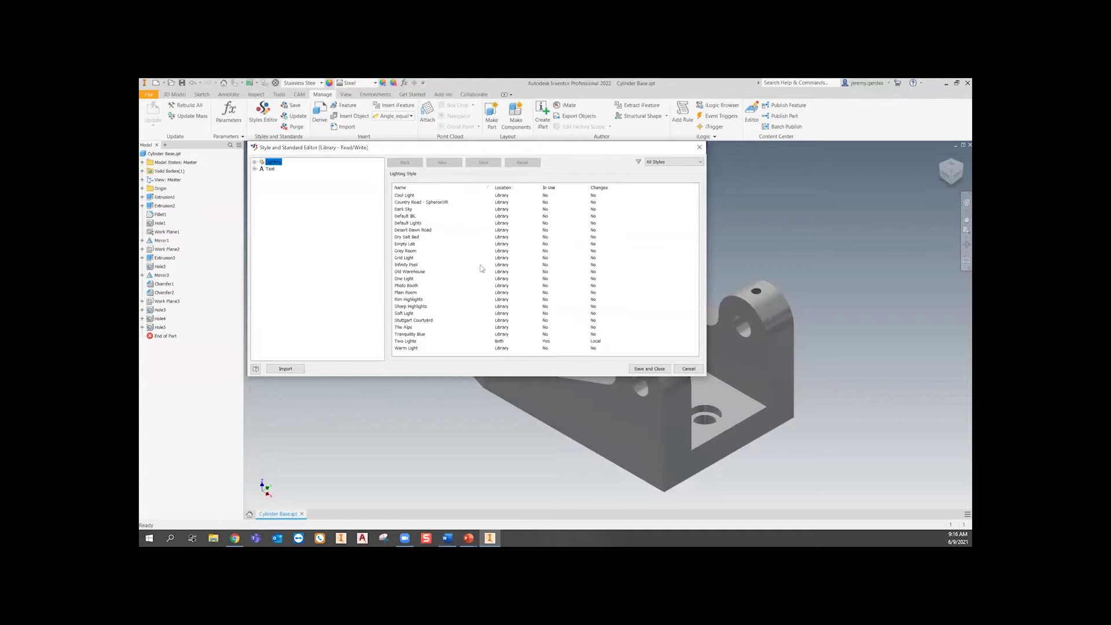
left_click(699, 148)
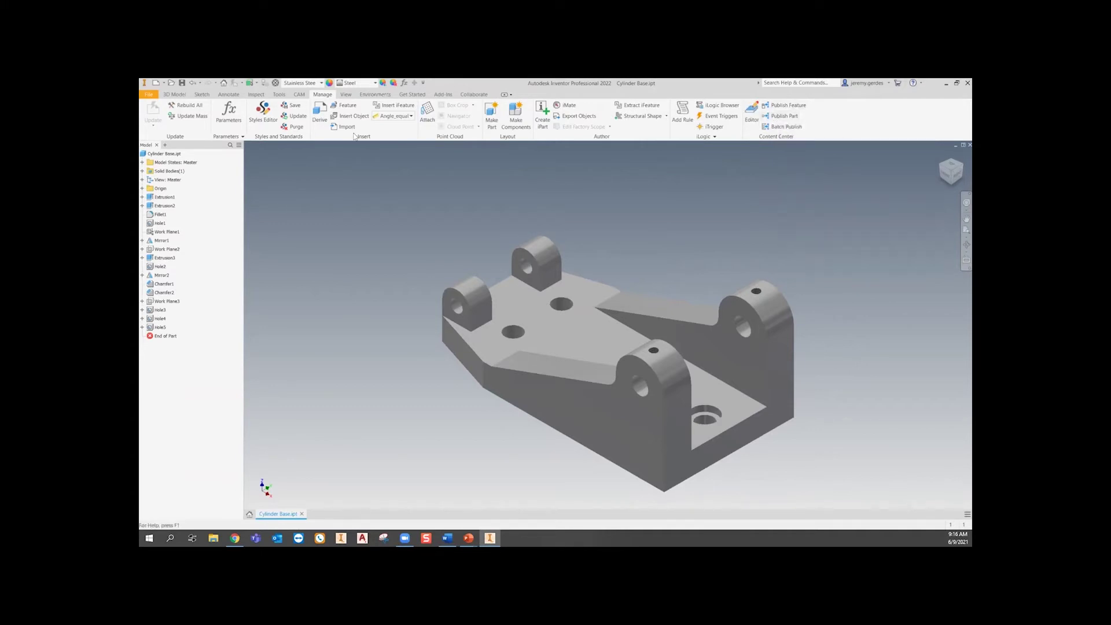
- Review the object visibility options and the available section view types without changing any of them
left_click(347, 95)
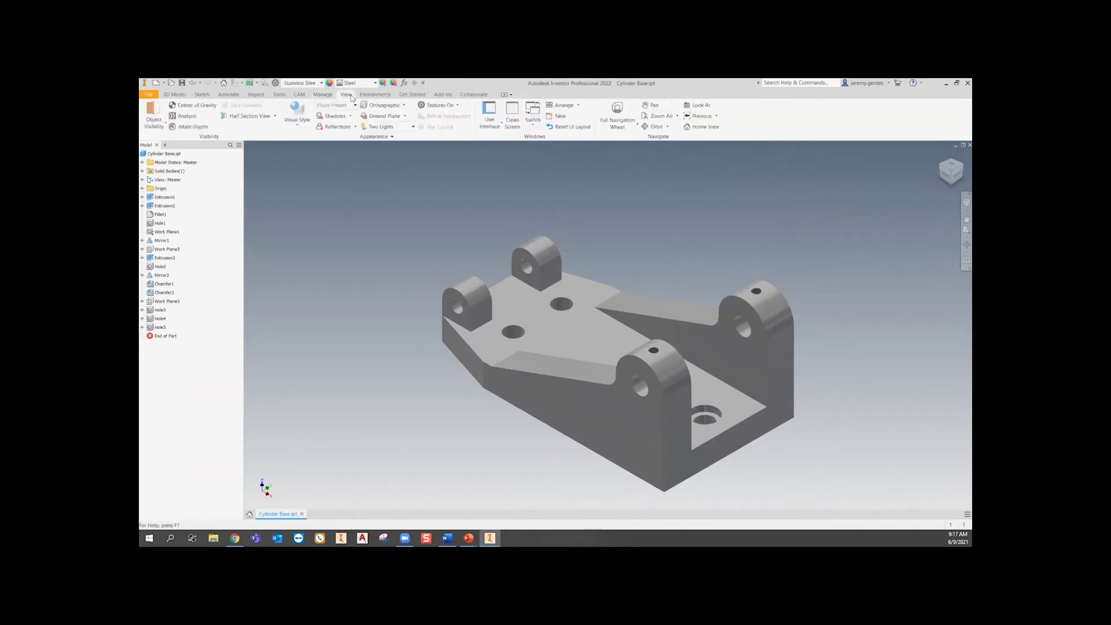
left_click(158, 126)
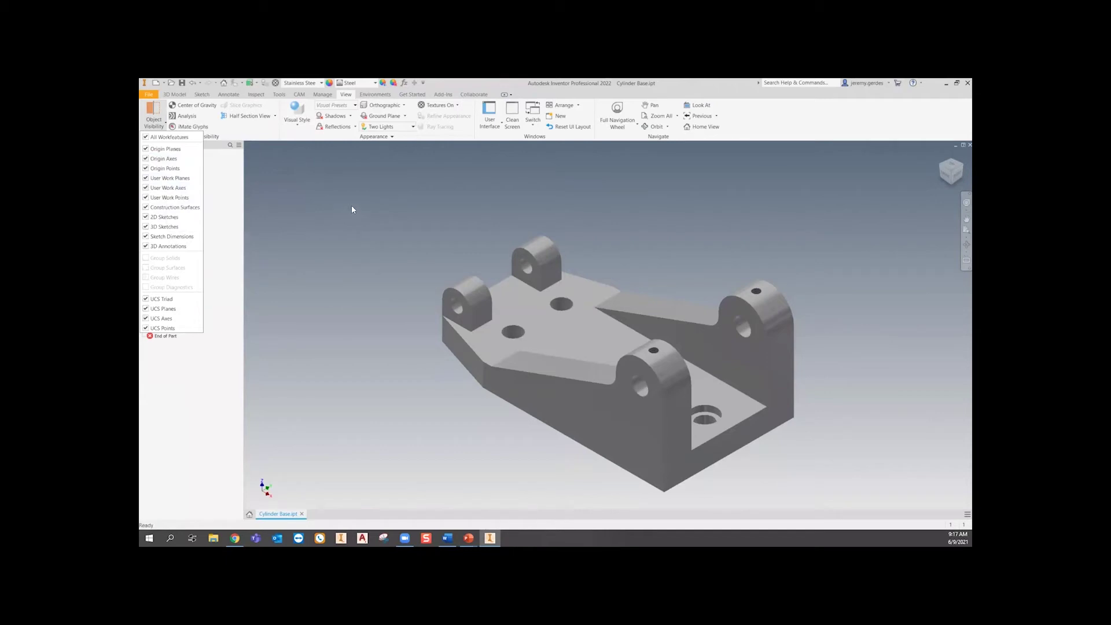
left_click(282, 175)
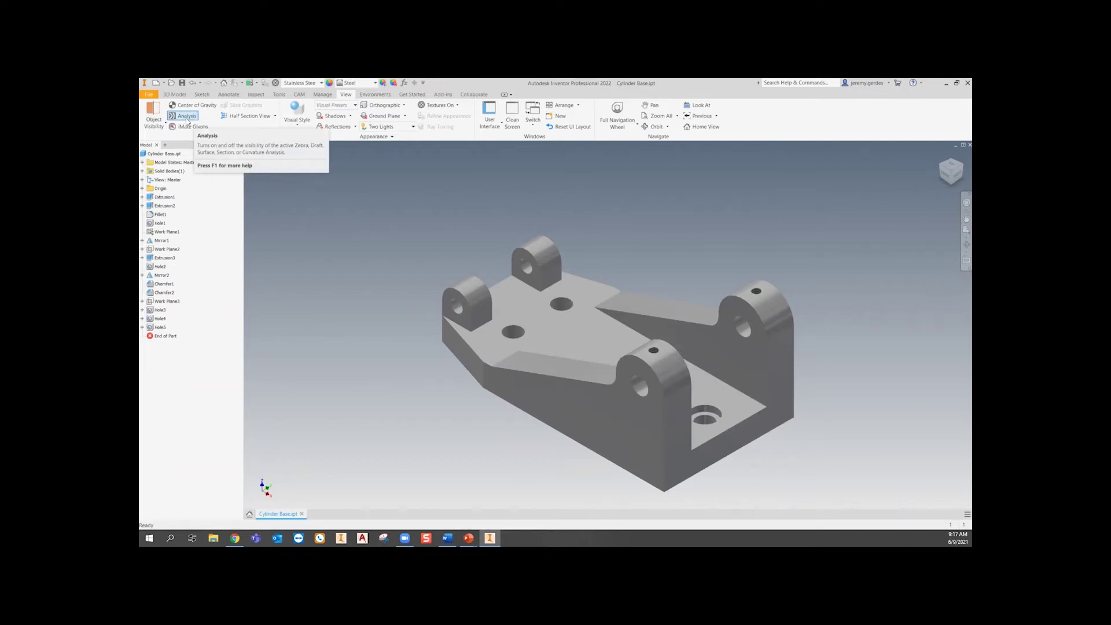
left_click(275, 117)
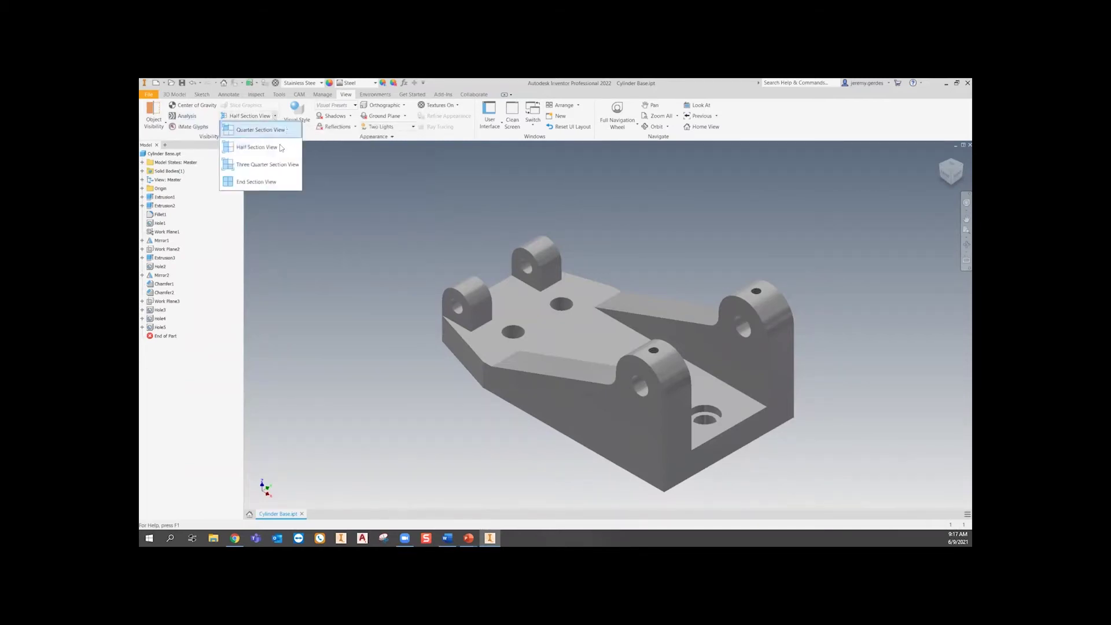
left_click(338, 174)
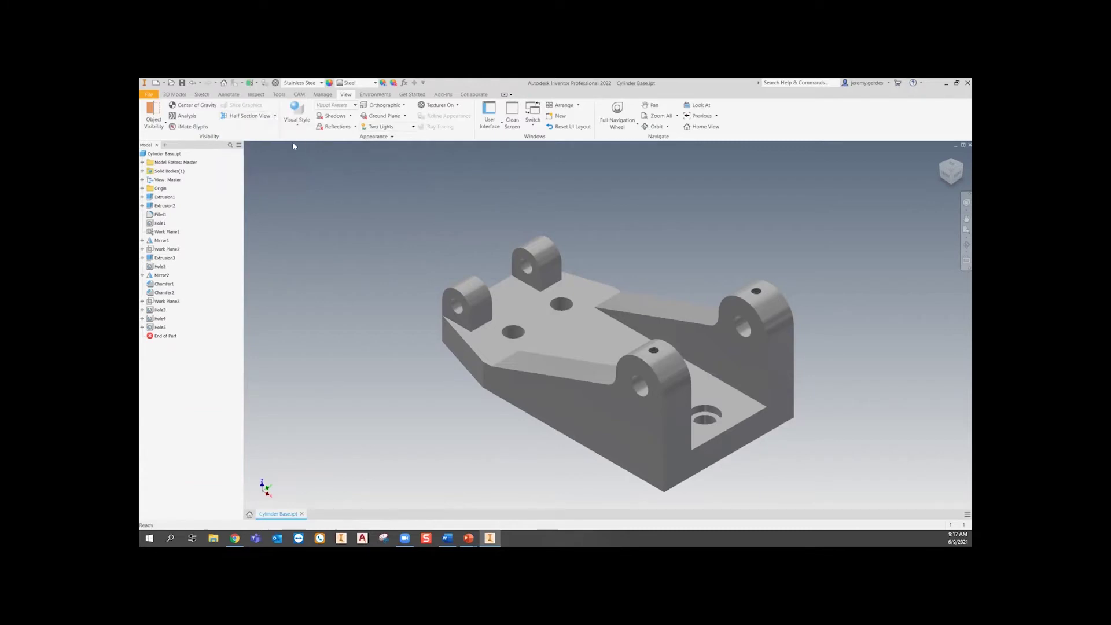
- Try the Realistic and Watercolor visual styles on the part and return it to Shaded
left_click(295, 127)
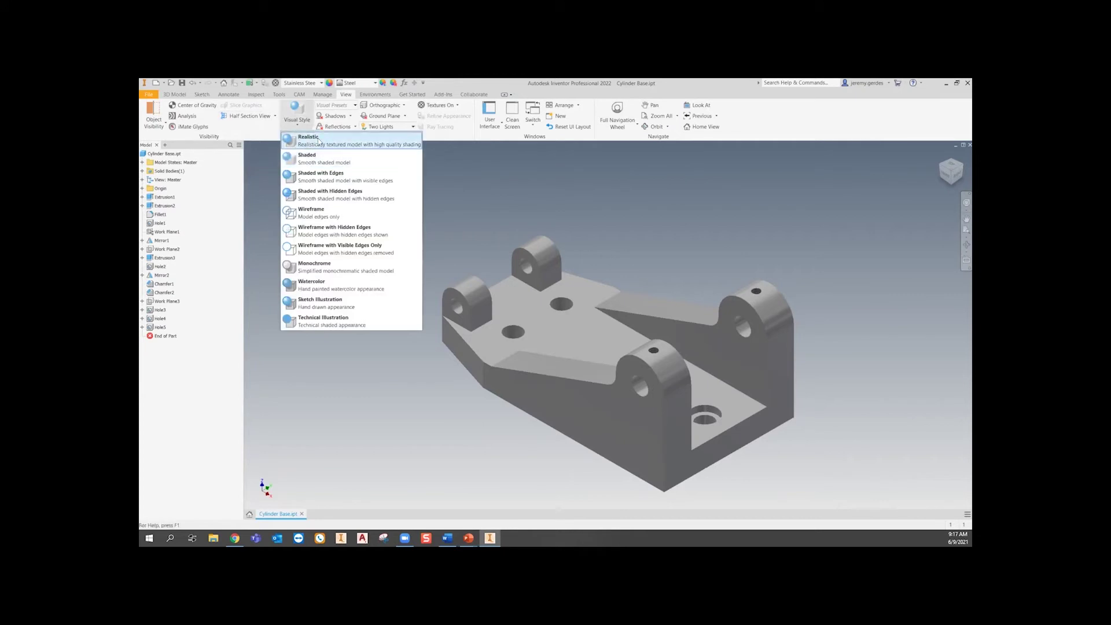
left_click(318, 144)
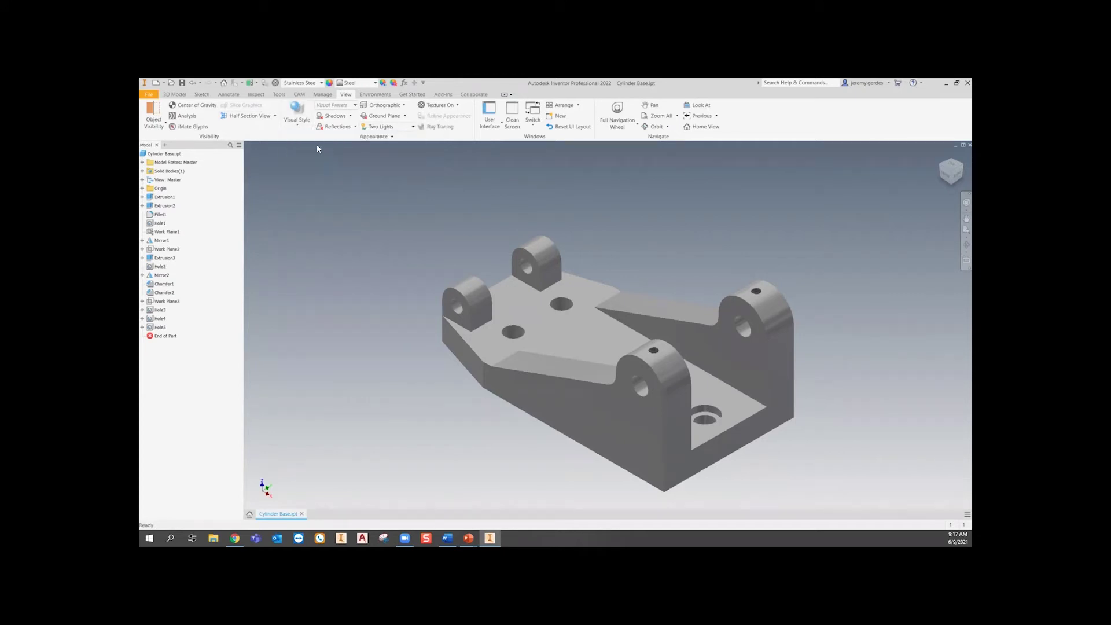
left_click(296, 122)
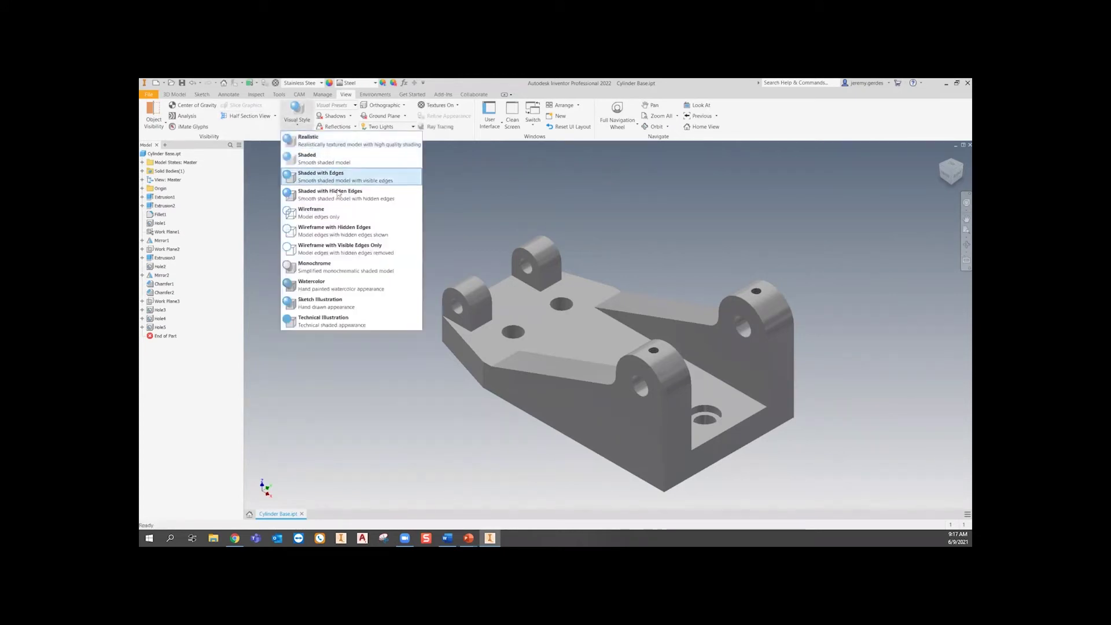
left_click(340, 284)
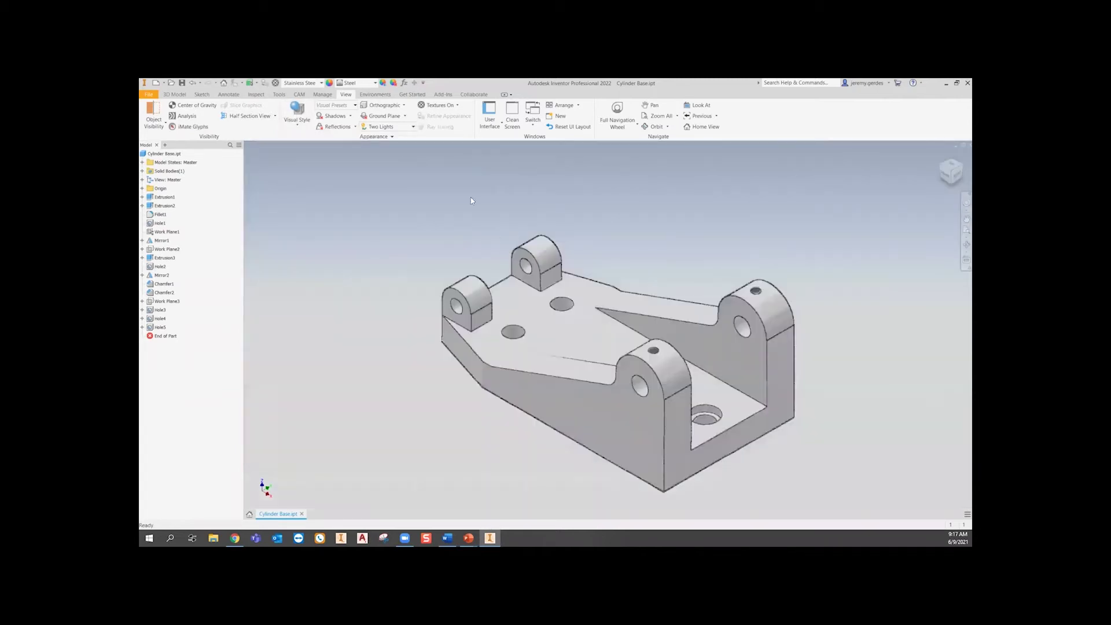
left_click(298, 124)
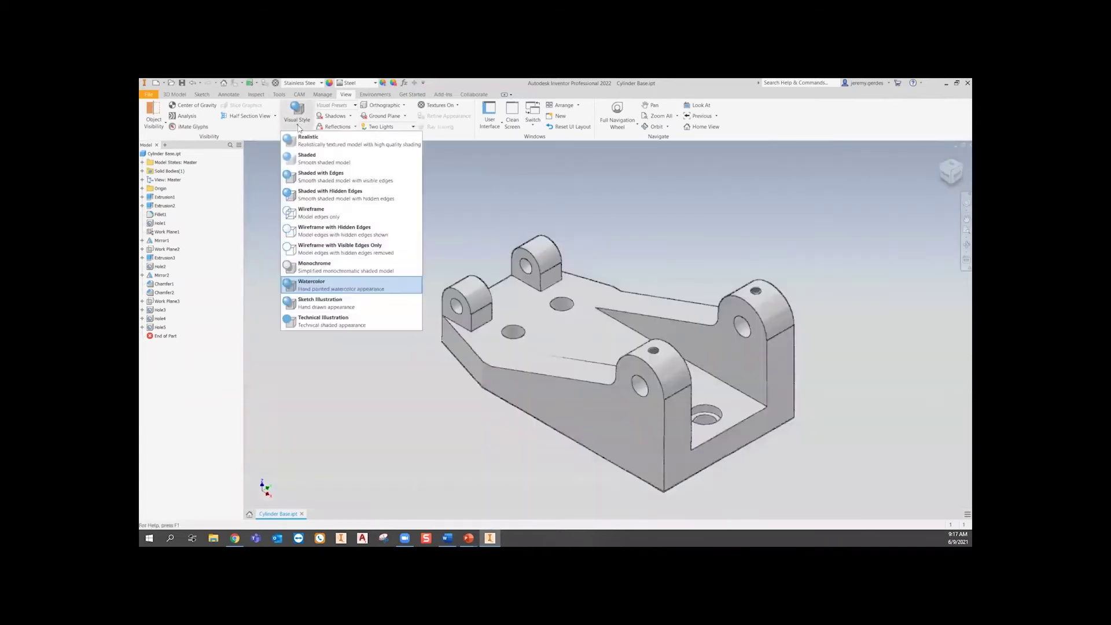
left_click(330, 161)
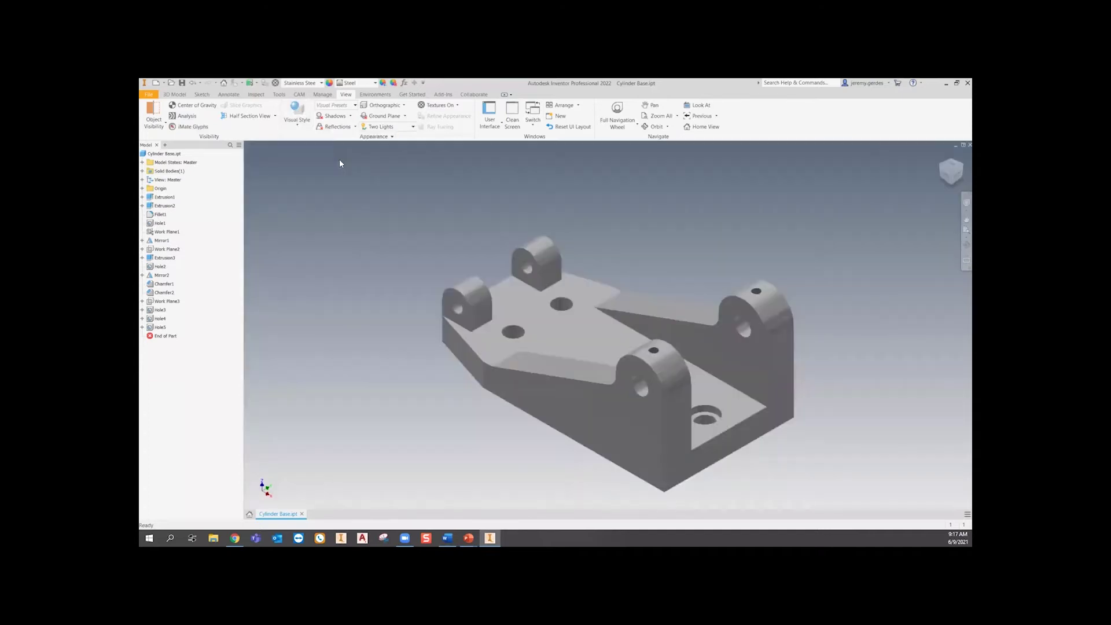
- Review the description of the Shaded visual style and the available shadow options without changing them
left_click(297, 127)
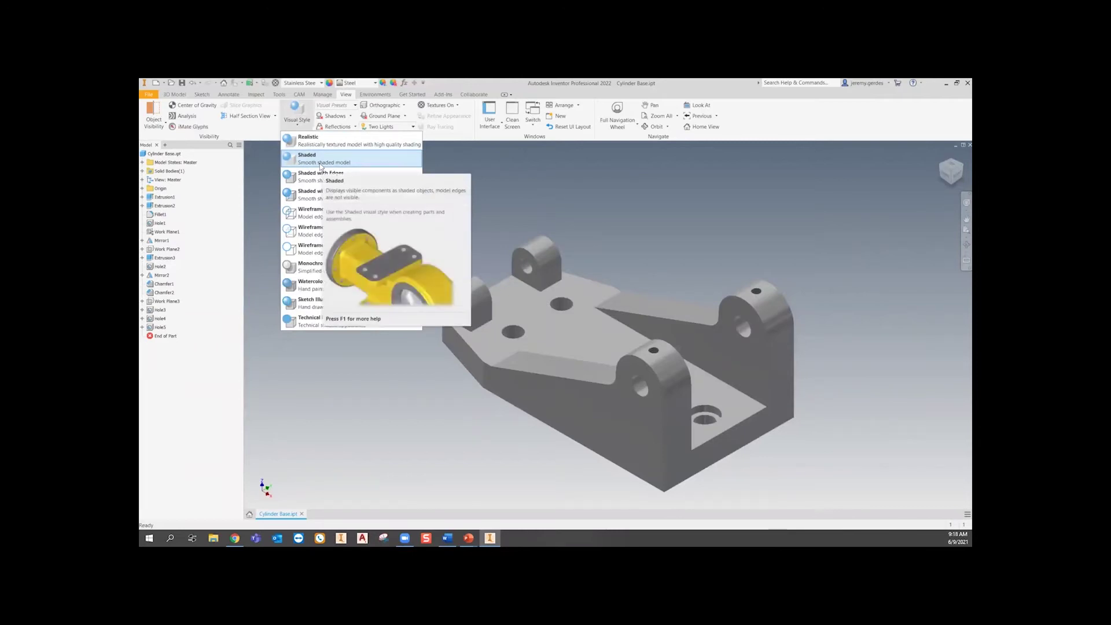
left_click(444, 154)
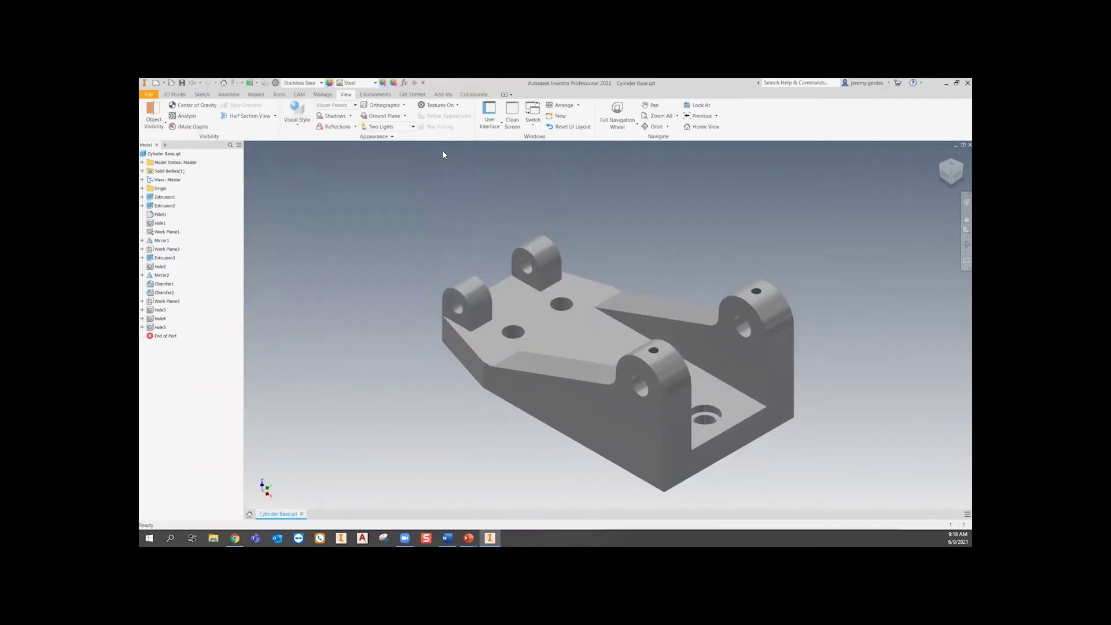
left_click(350, 117)
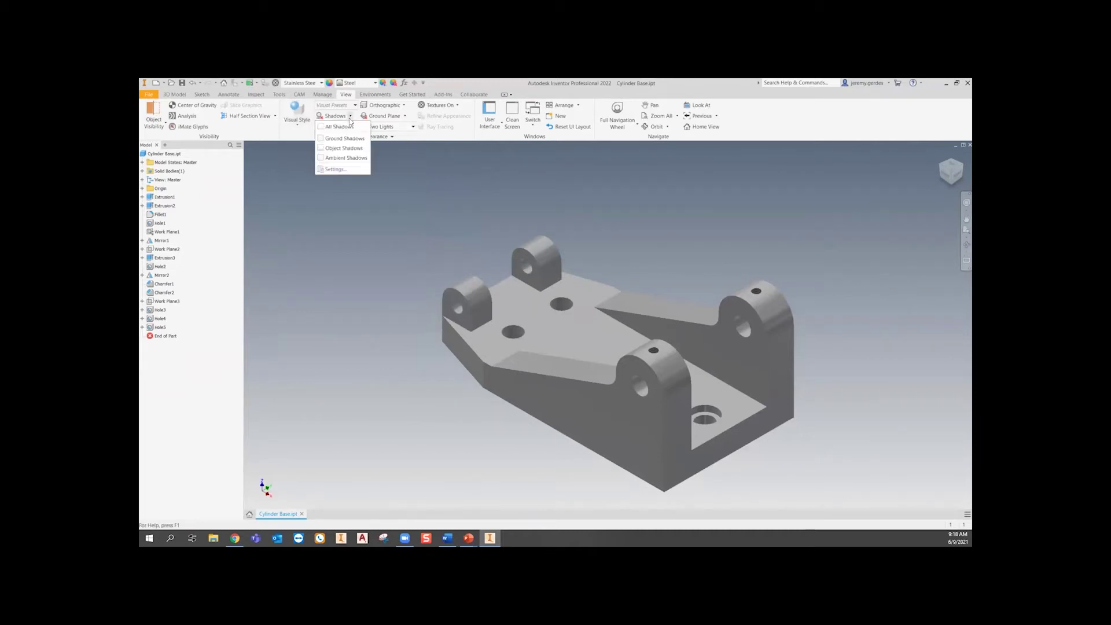
left_click(438, 167)
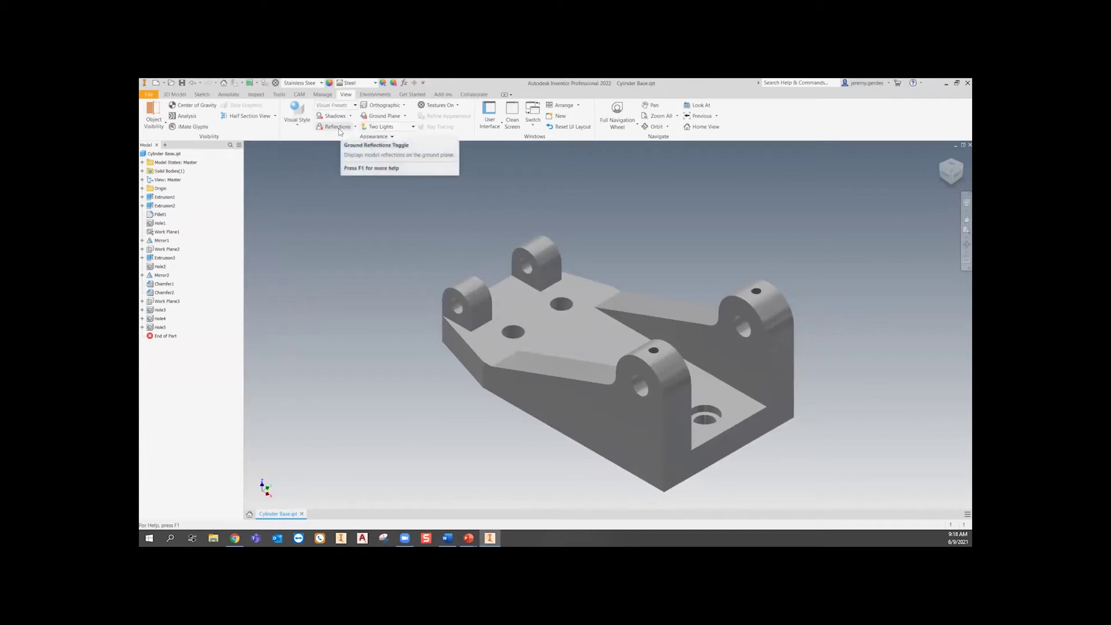
- Switch the part's view to Perspective projection and back to Orthographic
left_click(401, 107)
left_click(402, 136)
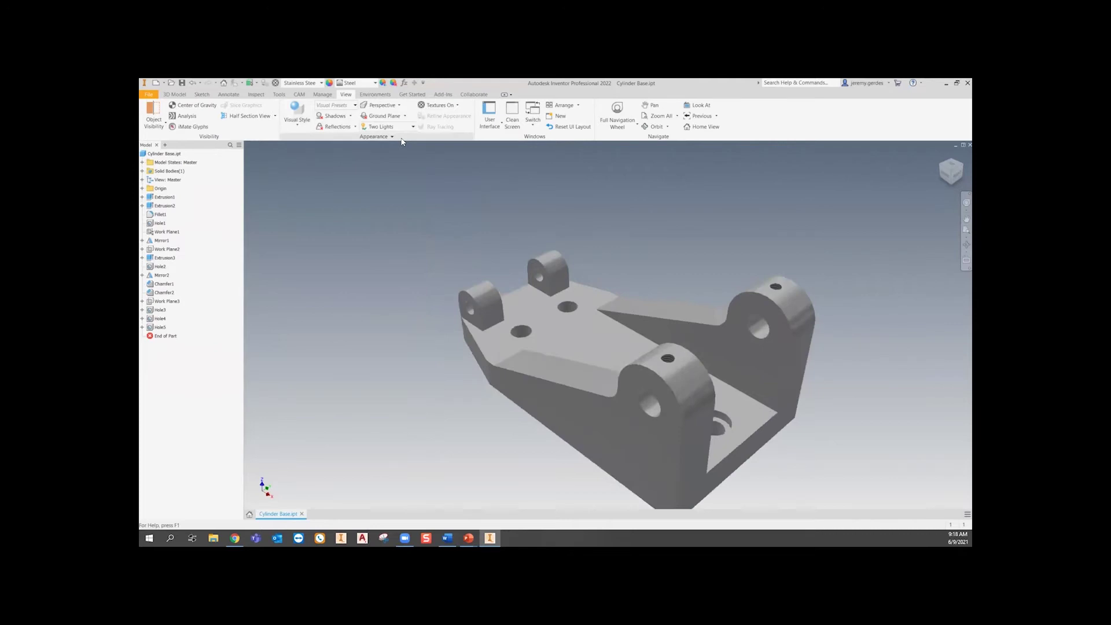
left_click(398, 107)
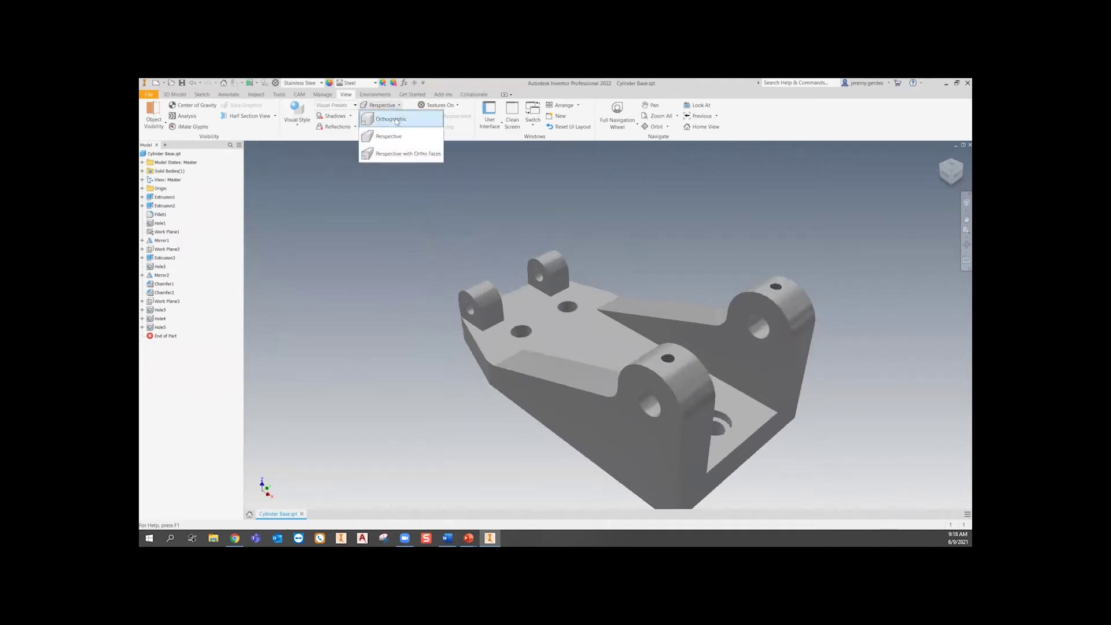
left_click(396, 117)
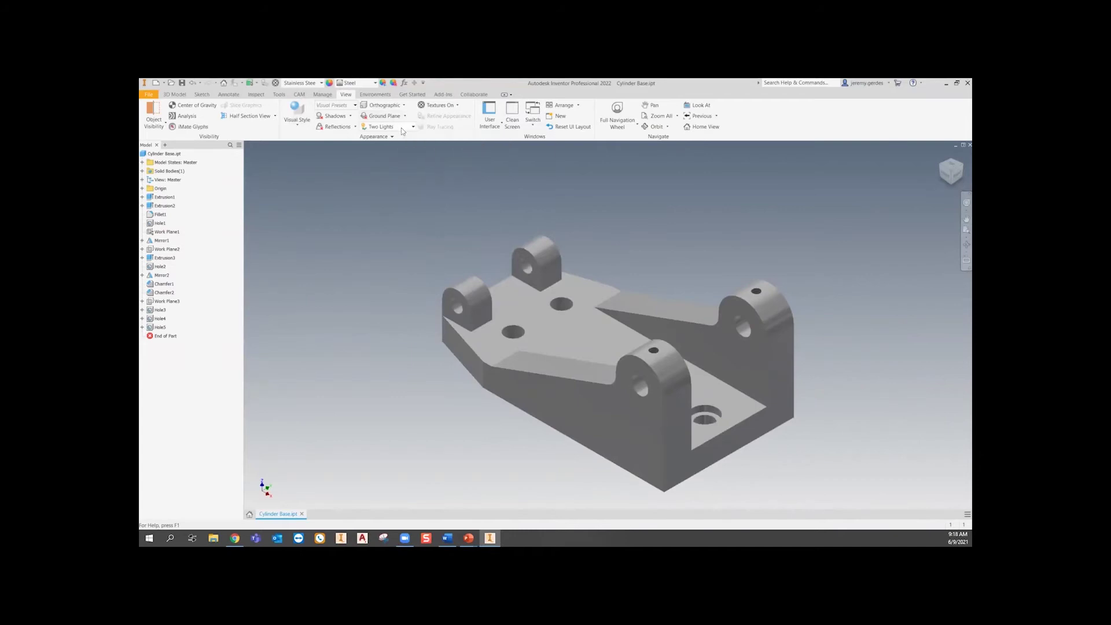
- Set the lighting style to The Alps and view the part smaller against its environment
left_click(404, 127)
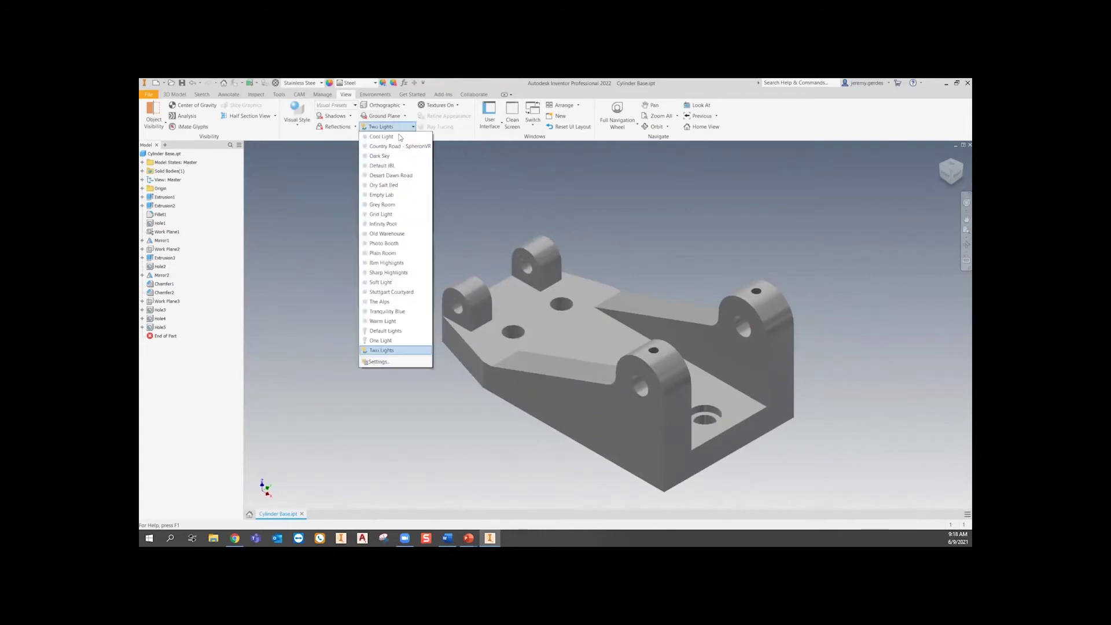
left_click(405, 305)
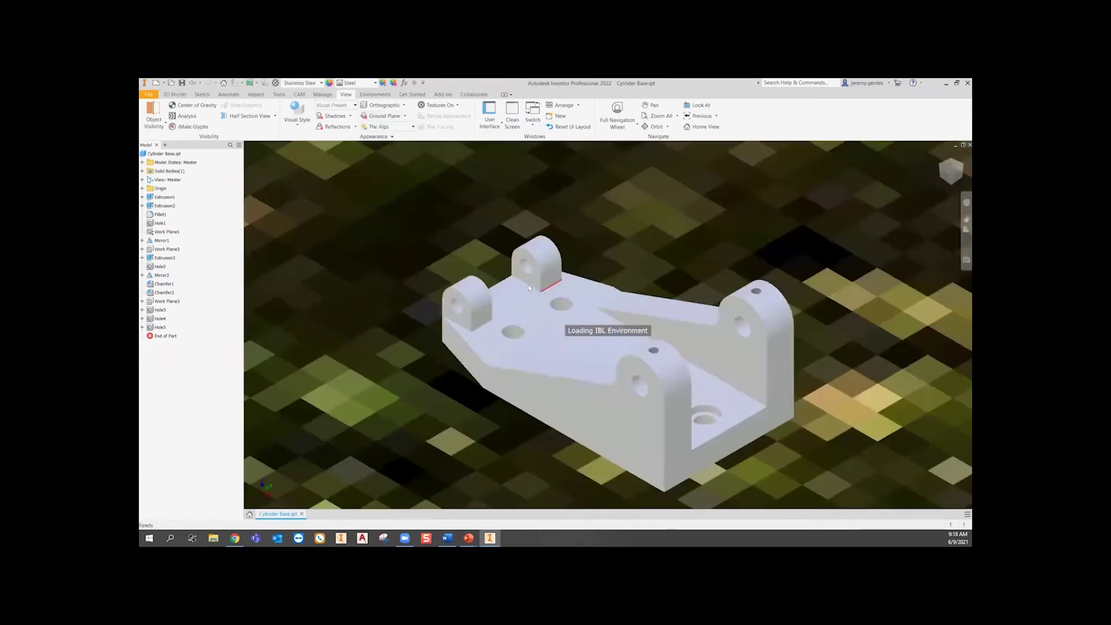
scroll(470, 276, "down", 10)
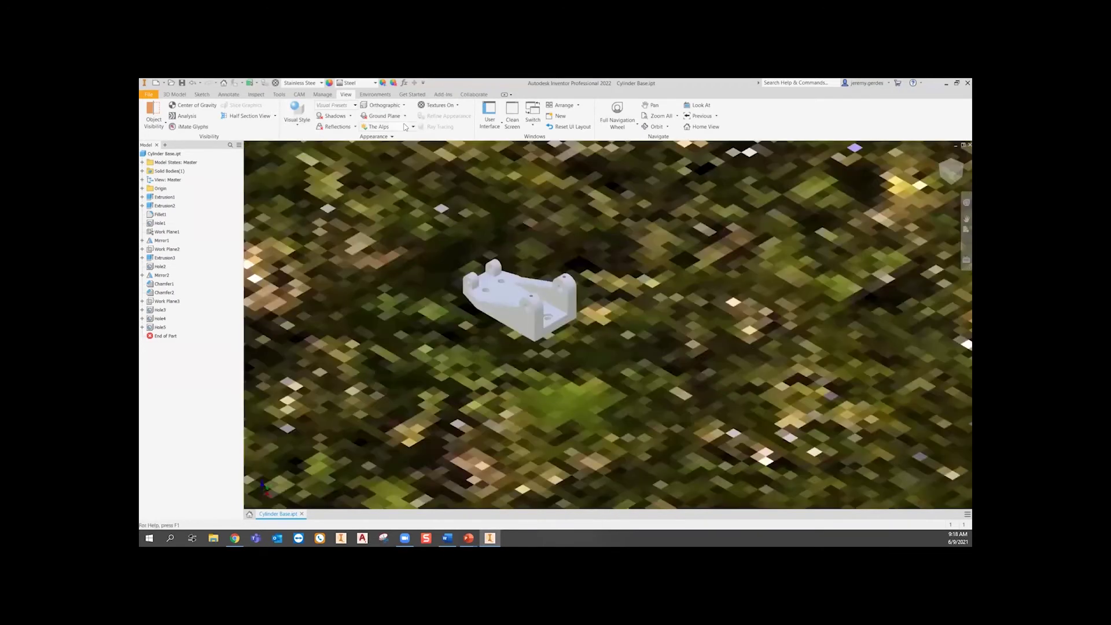
- Try the Dark Sky lighting style on the part and set the lighting style to Two Lights
left_click(405, 126)
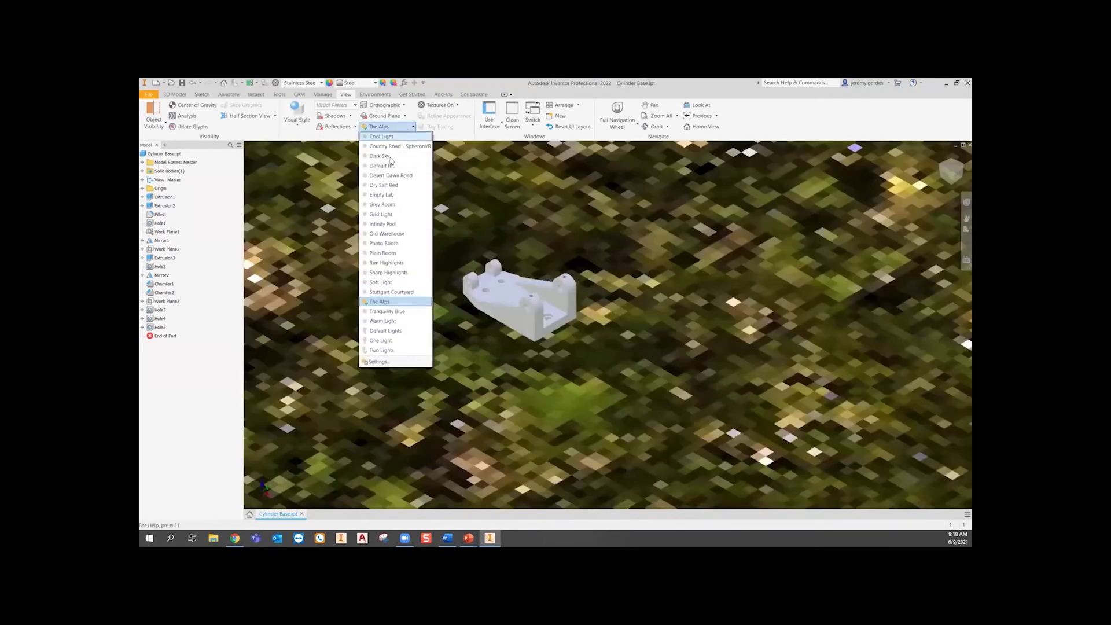
left_click(391, 157)
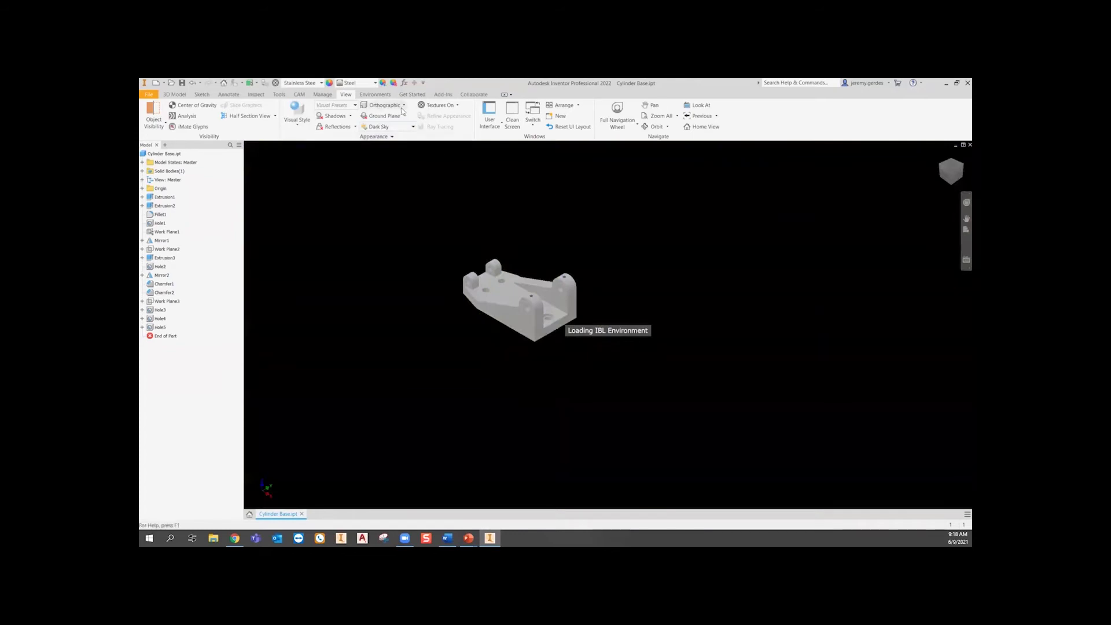
left_click(402, 126)
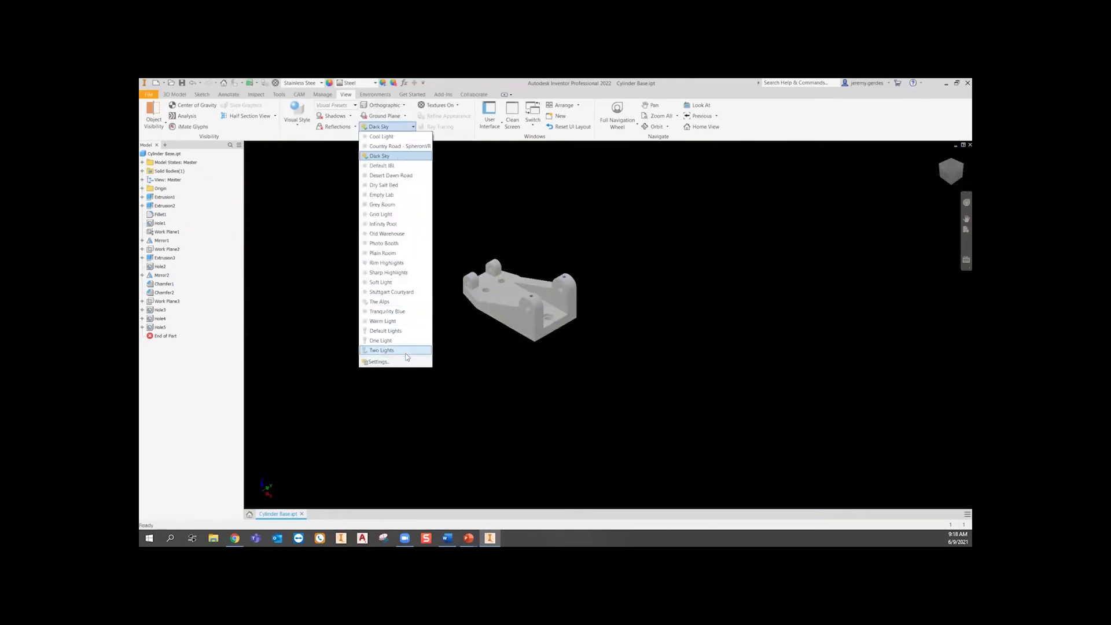
left_click(407, 350)
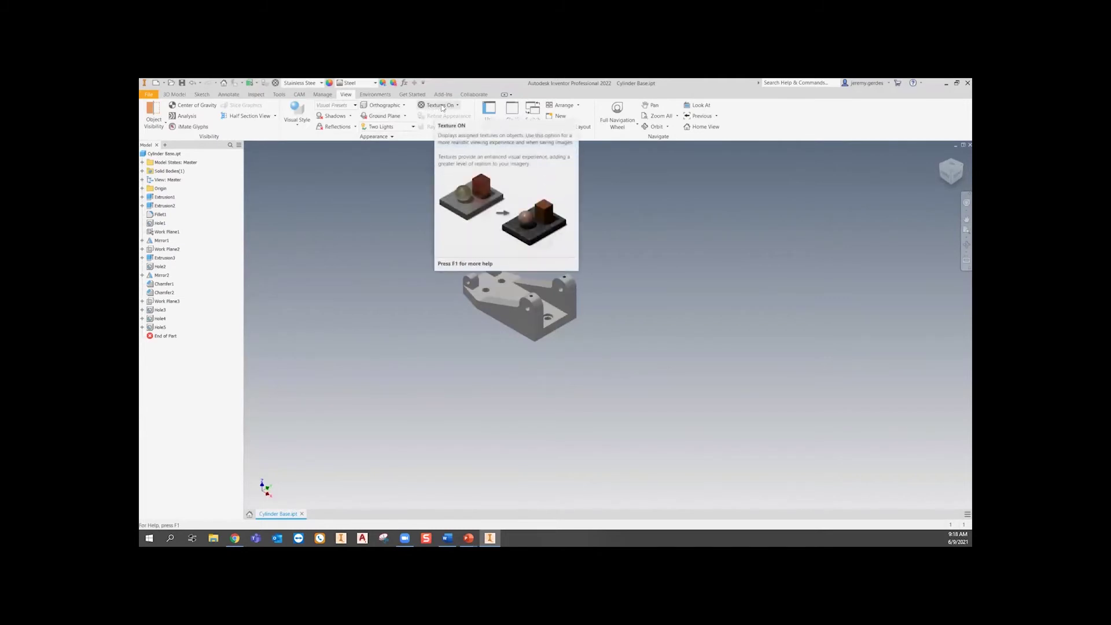
- View the part straight on from its front, right, back and left sides in turn
scroll(475, 265, "up", 5)
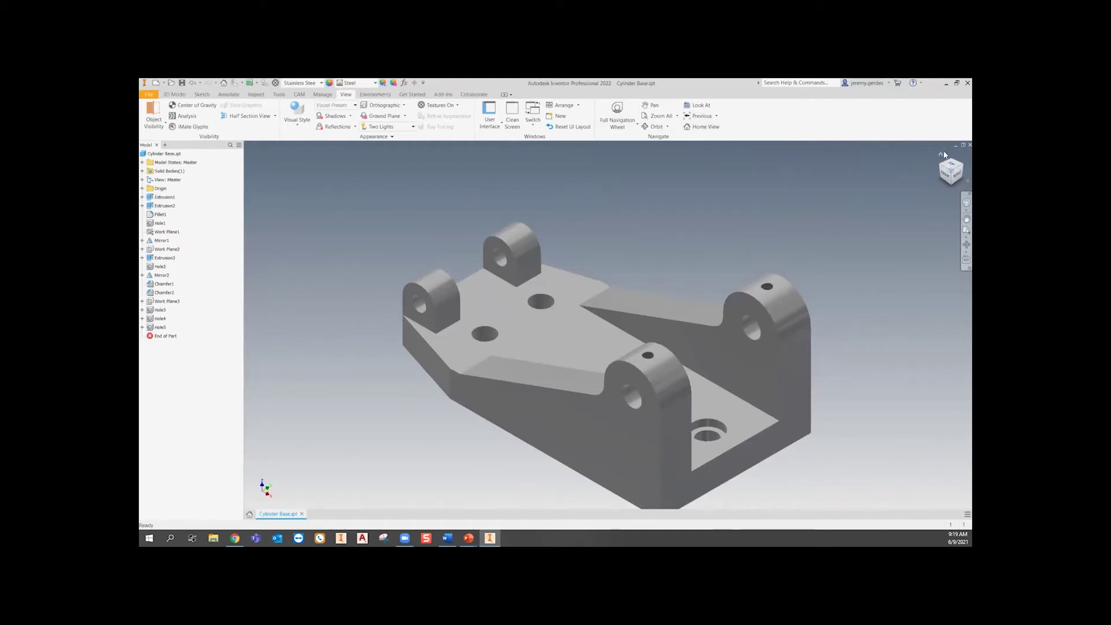
right_click(957, 179)
left_click(876, 162)
left_click(944, 177)
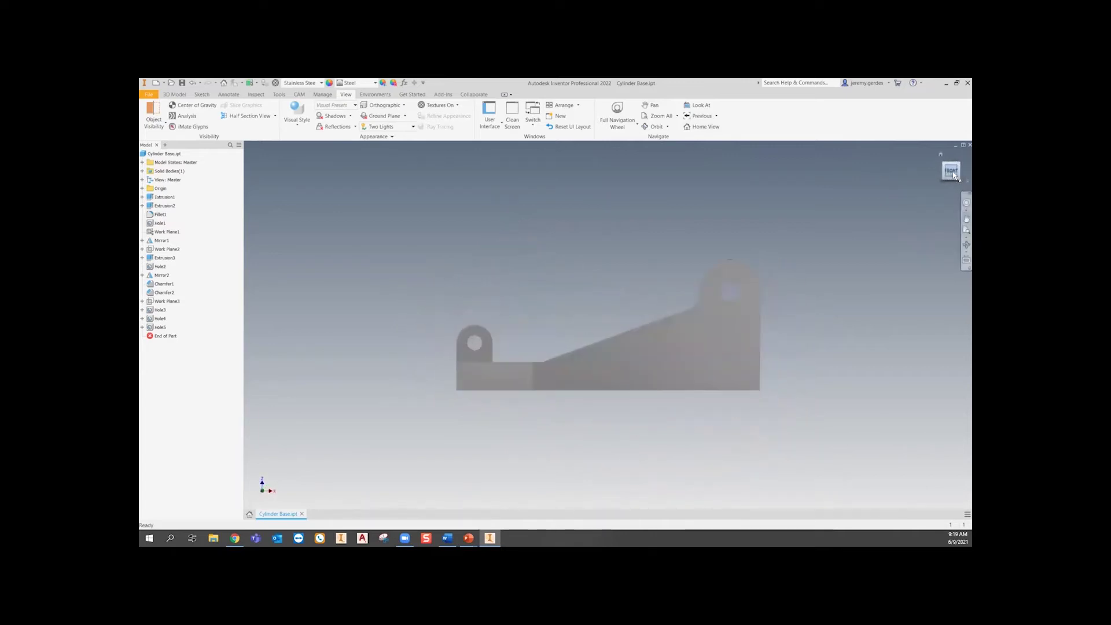
left_click(961, 172)
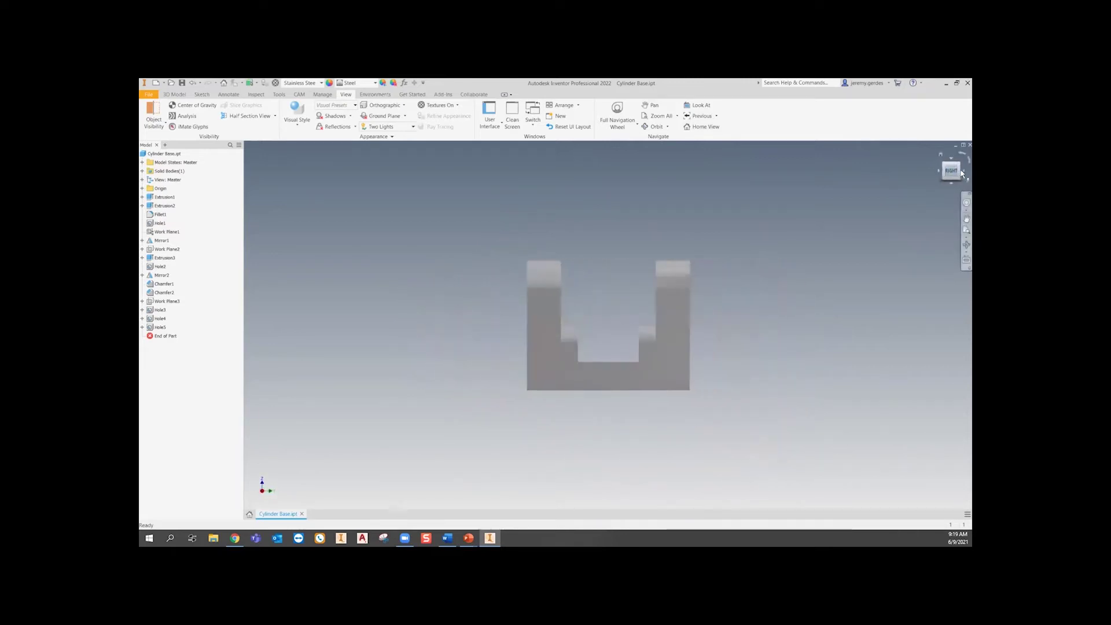
left_click(961, 173)
left_click(962, 173)
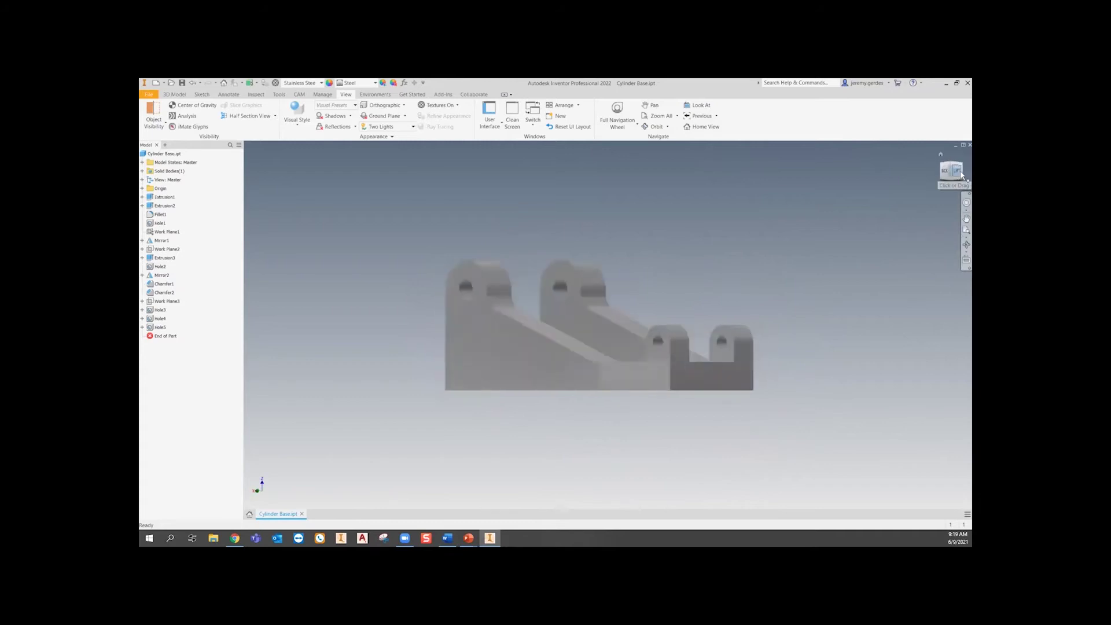
left_click(958, 173)
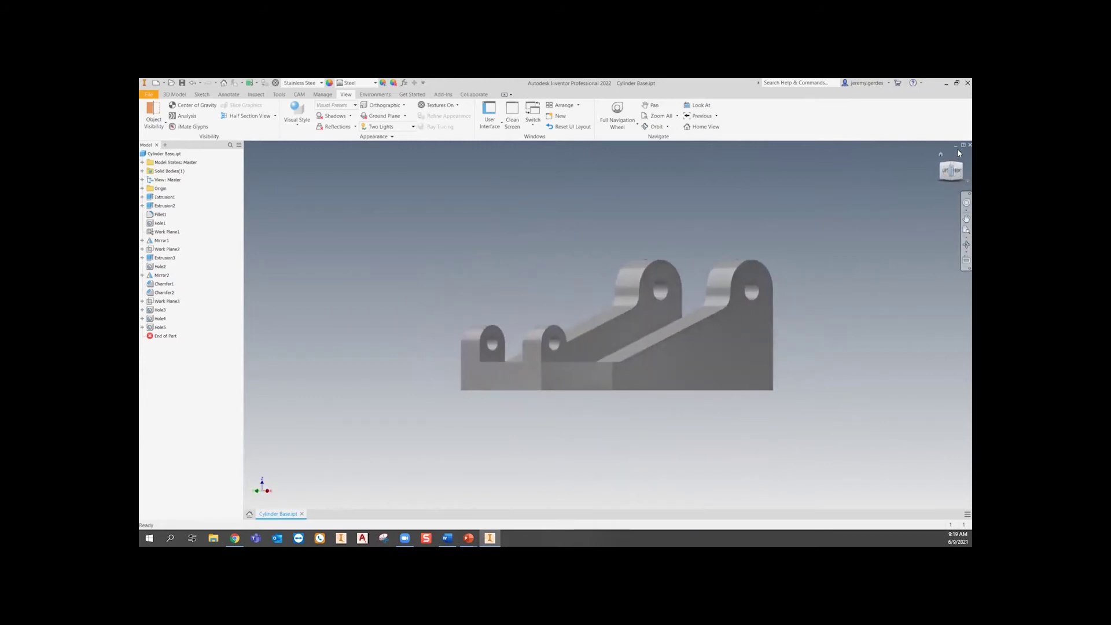
- Orbit the part freely, checking it in the straight-on Top view and the Left view
mouse_move(948, 176)
left_mouse_down()
mouse_move(950, 200)
mouse_move(943, 167)
mouse_move(951, 188)
left_mouse_up()
middle_click_drag(683, 292, 660, 295)
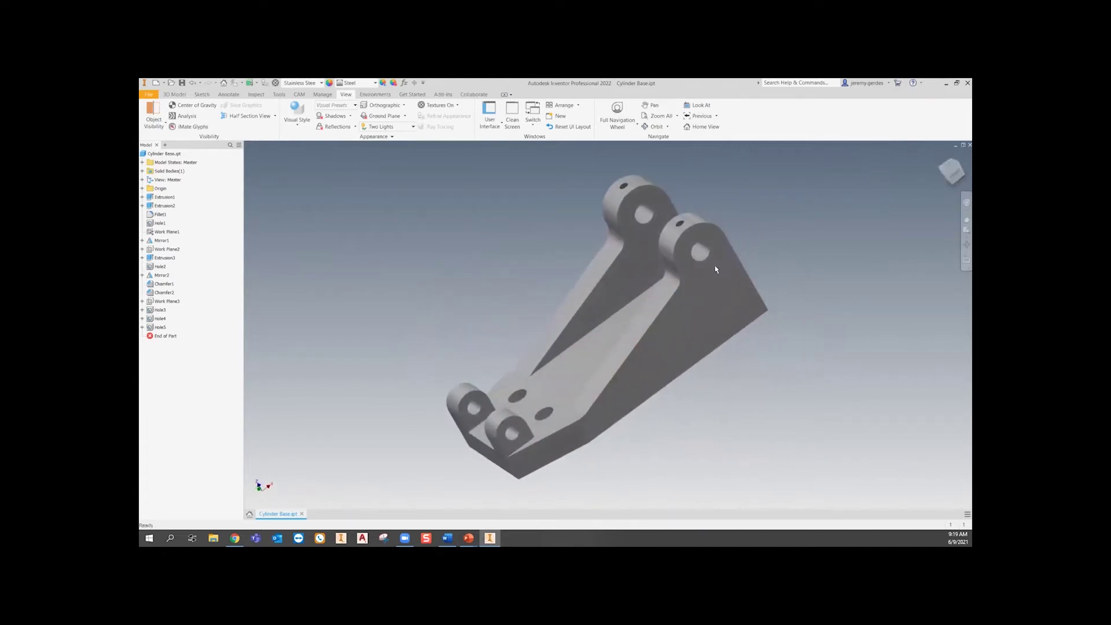
left_click_drag(947, 164, 948, 165)
left_click(948, 167)
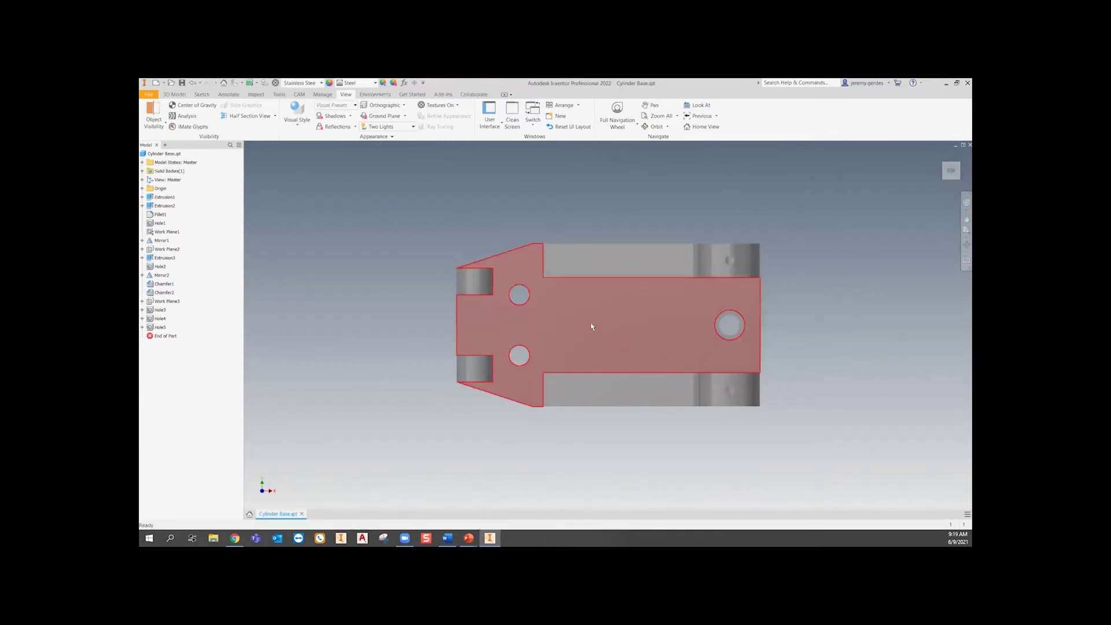
middle_click_drag(592, 355, 704, 290, "shift")
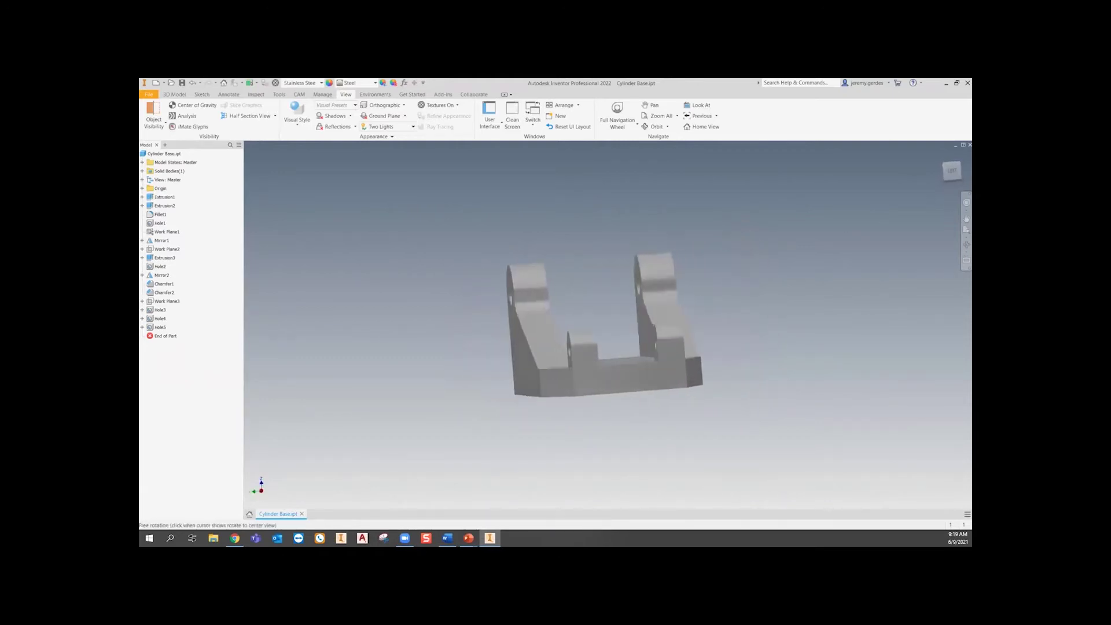
left_click(953, 173)
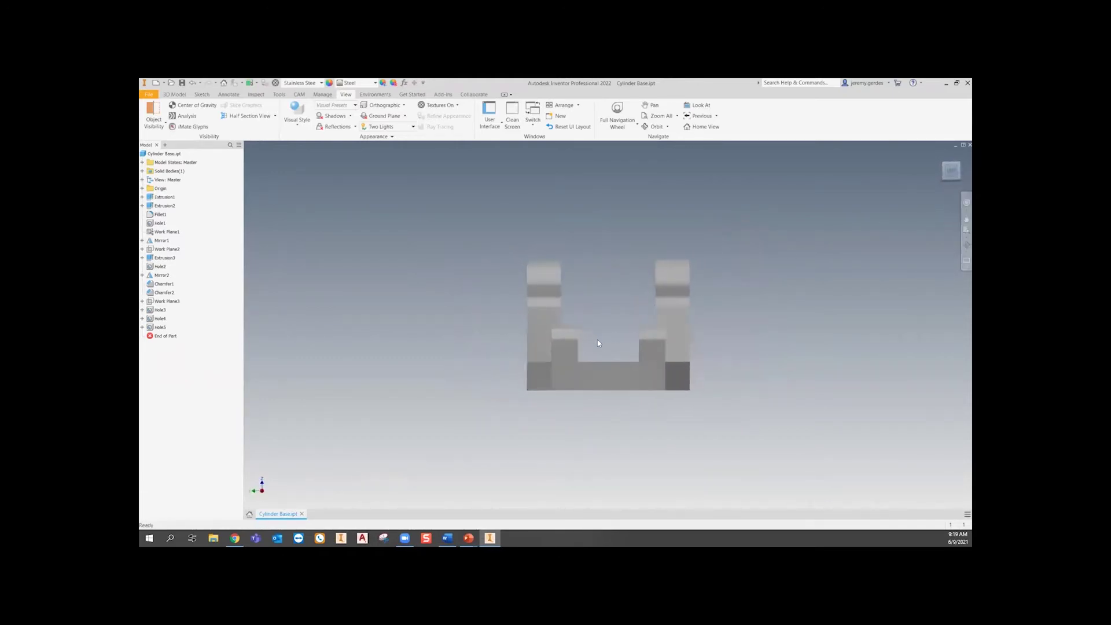
- Review the ViewCube's options for projection and setting the current view as home, and return the part to its home view
right_click(952, 172)
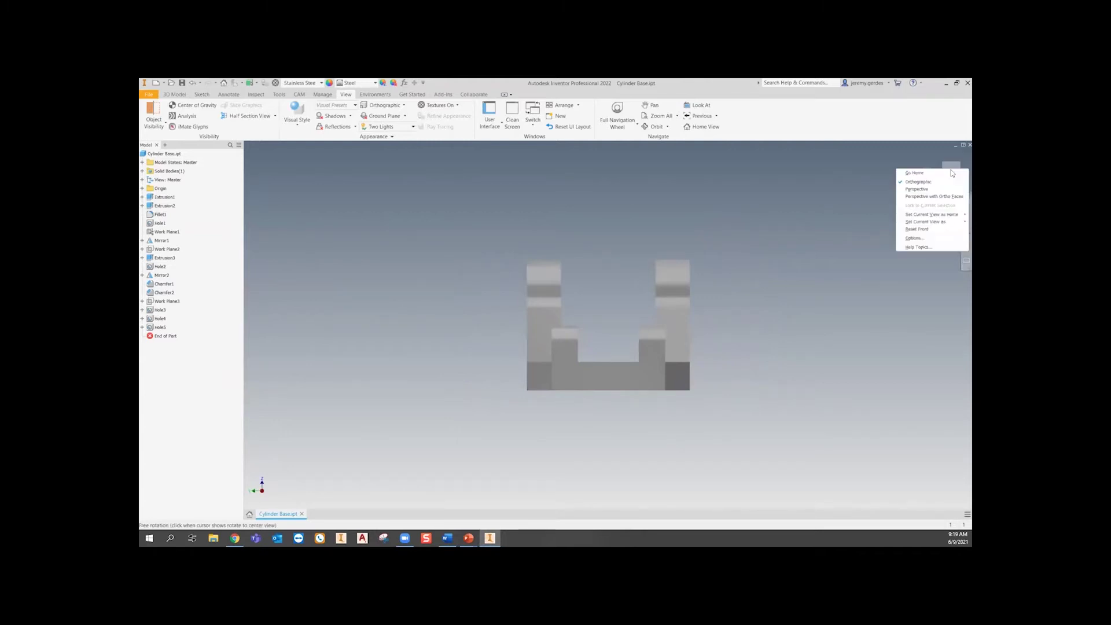
mouse_move(937, 216)
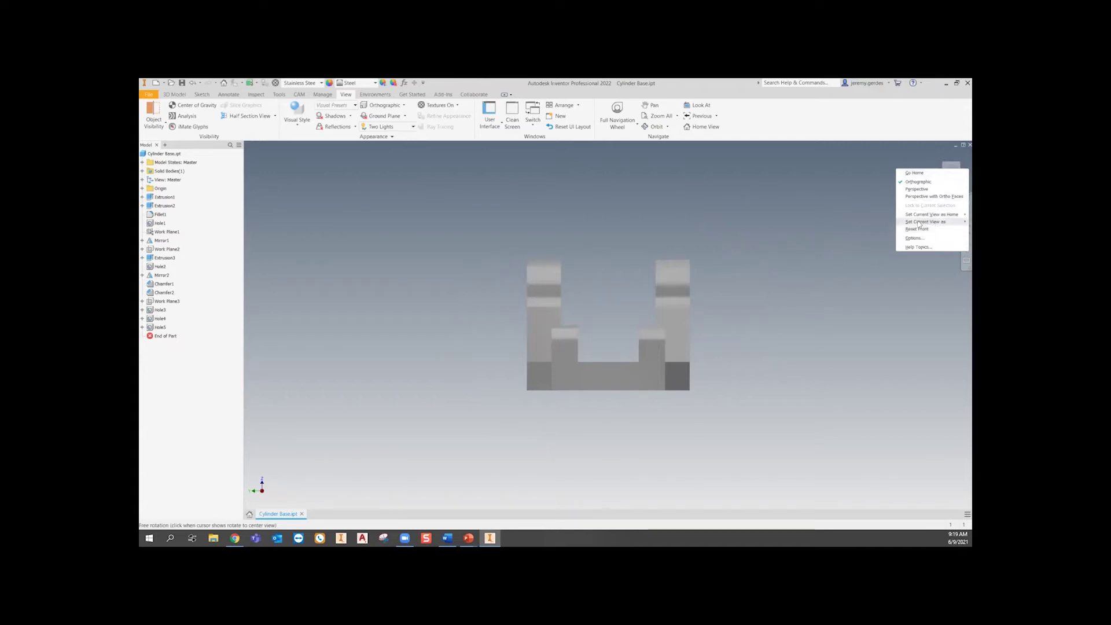
left_click(822, 301)
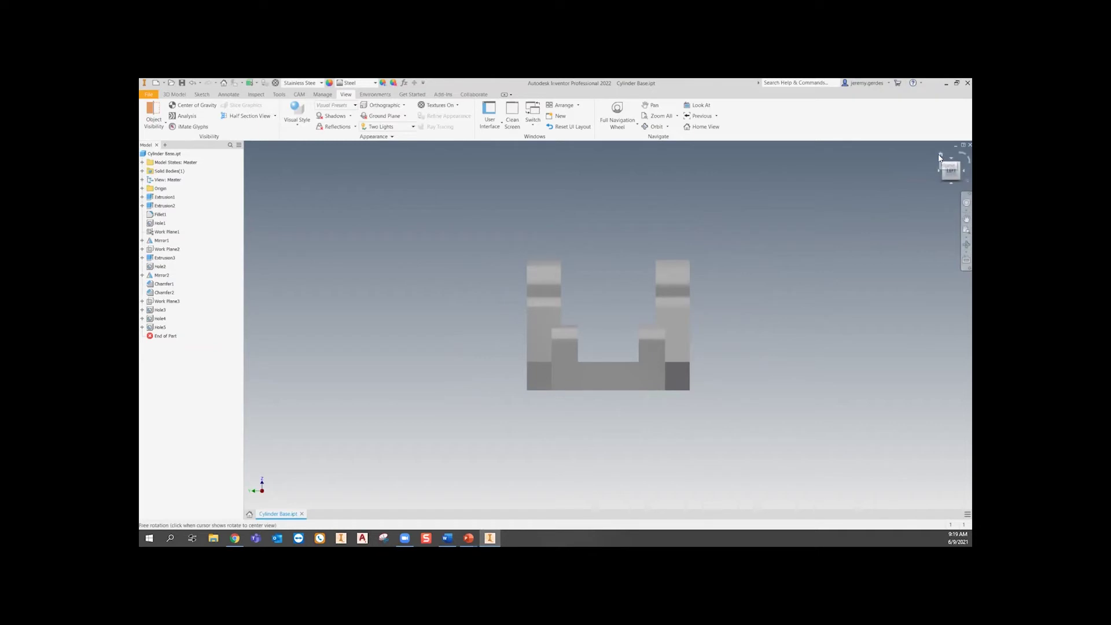
left_click(939, 156)
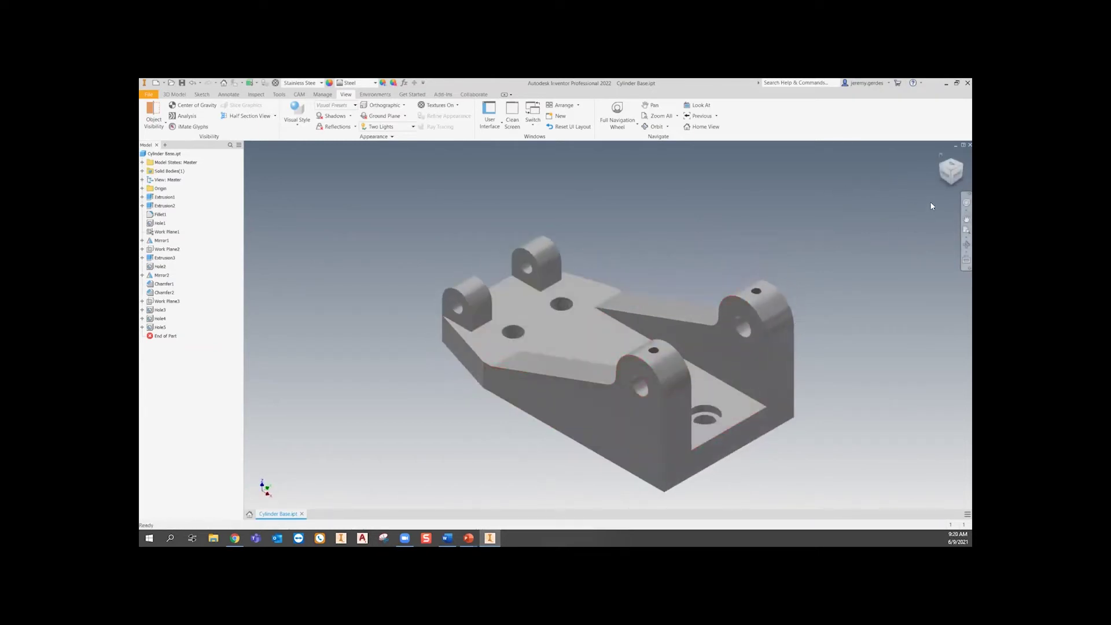
- Try the Pan, Zoom All and Orbit navigation tools and turn the part to show its underside
left_click(966, 219)
left_click_drag(653, 377, 637, 312)
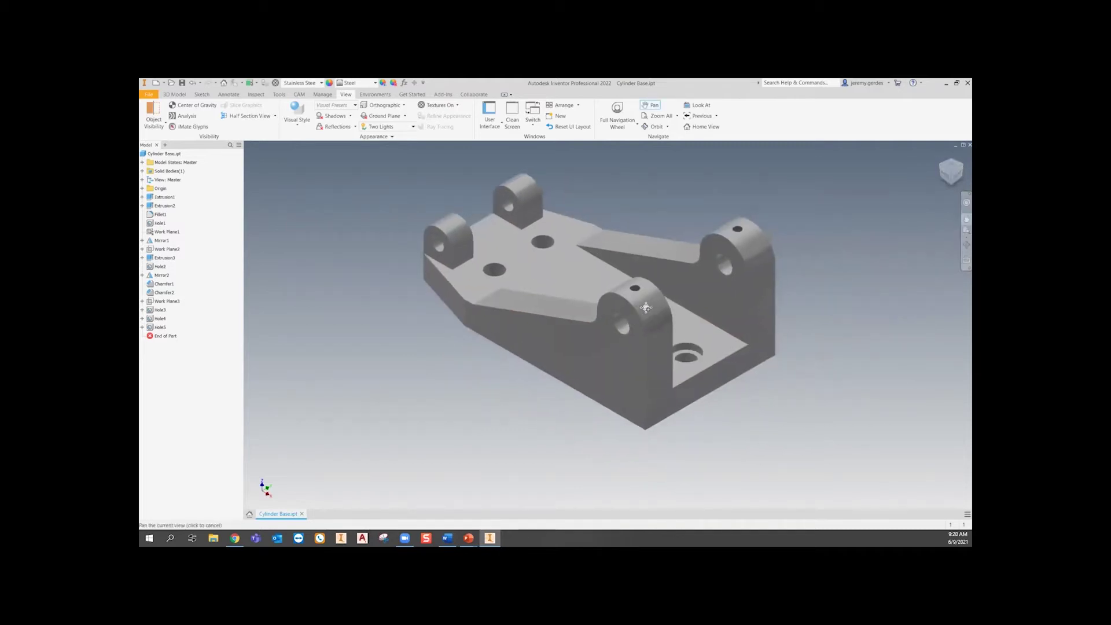
left_click(960, 233)
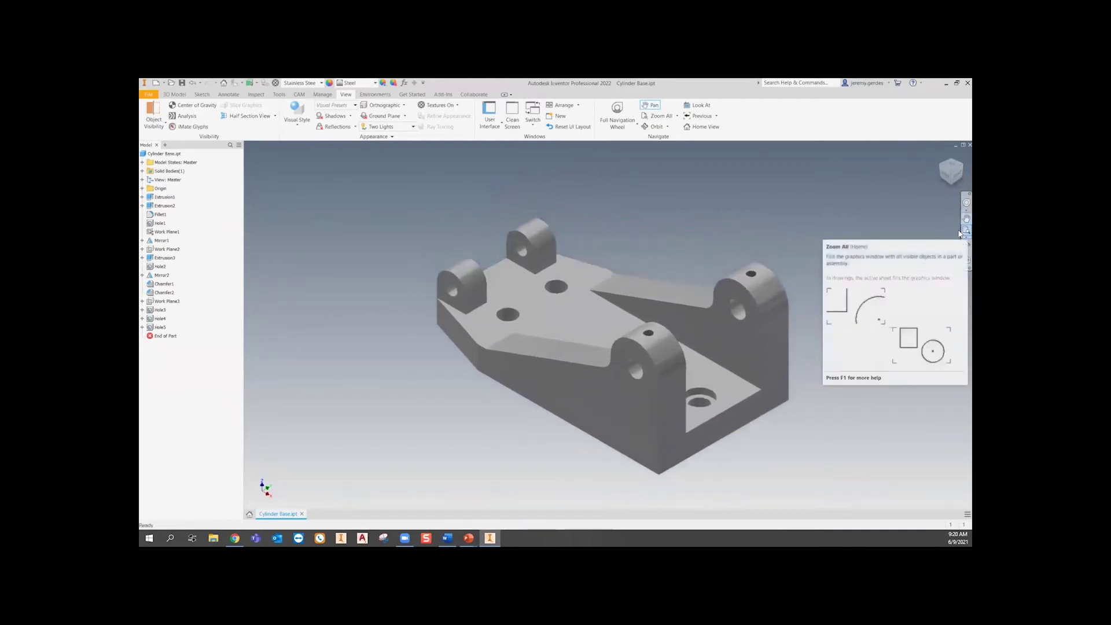
left_click(965, 246)
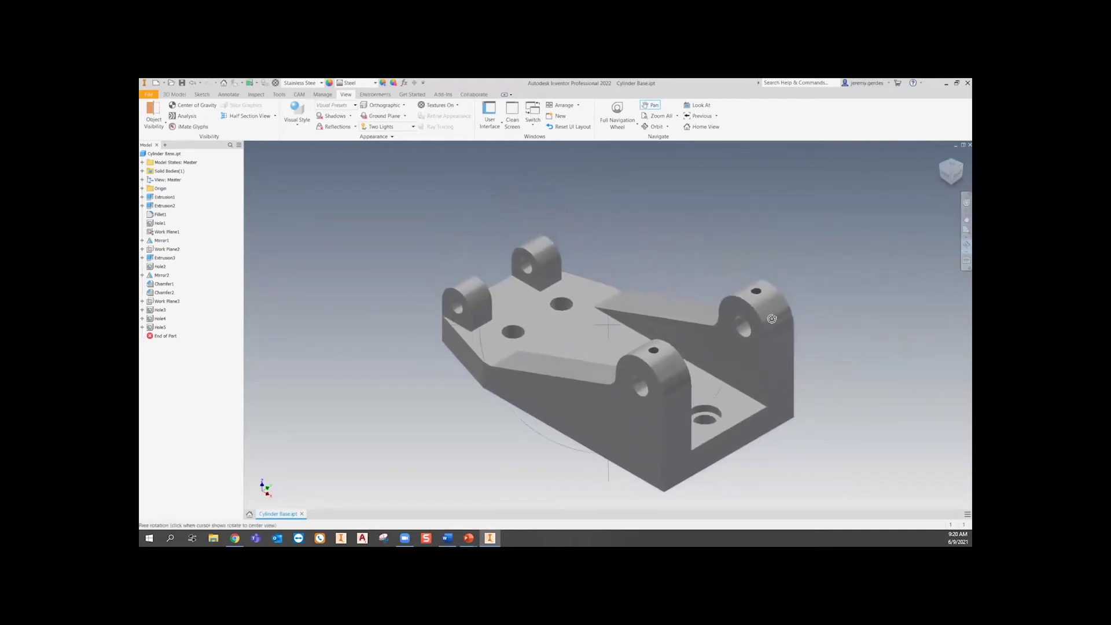
left_click_drag(755, 326, 649, 358)
left_click_drag(741, 318, 723, 323)
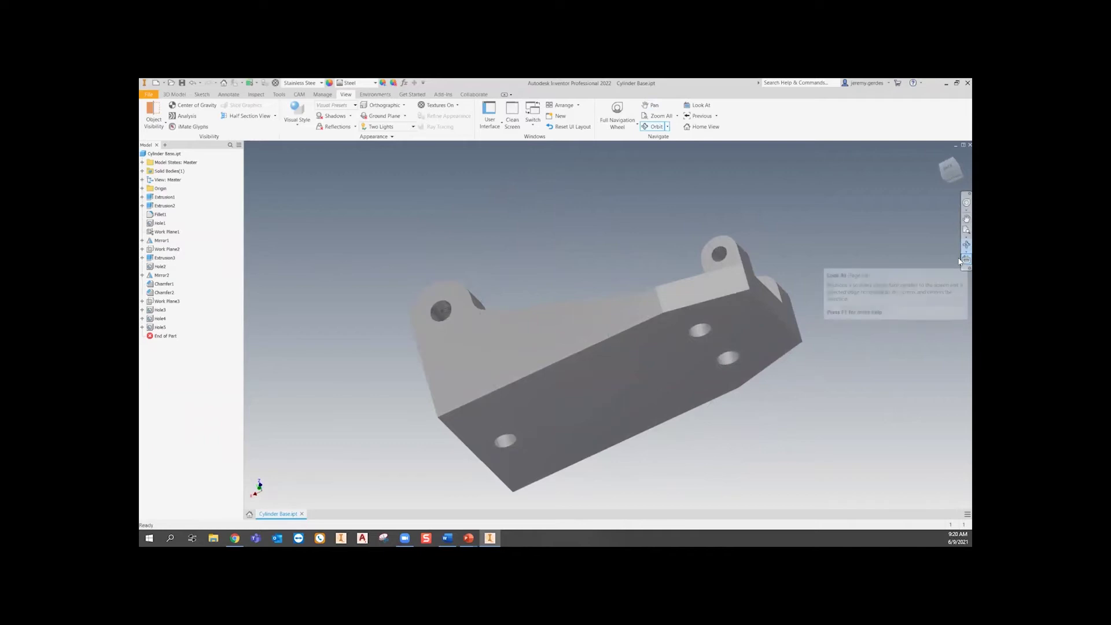
- Leave the Orbit tool, tilt the part upright and use Look At on the angled side face beside the small lugs
middle_click_drag(733, 299, 699, 232)
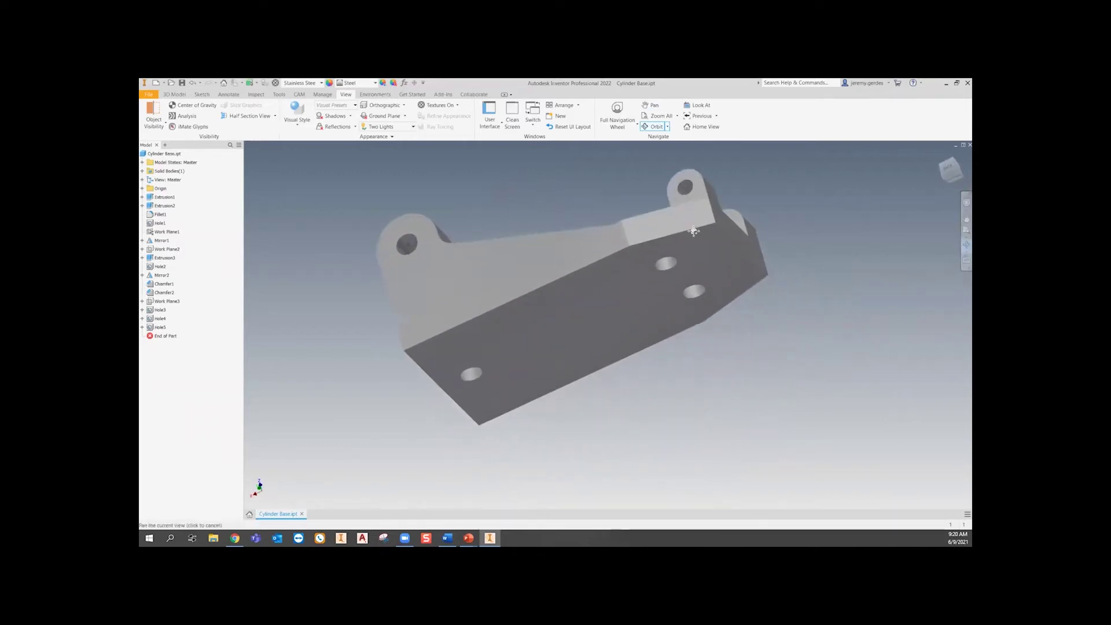
key("Escape")
middle_click_drag(792, 278, 790, 313, "shift")
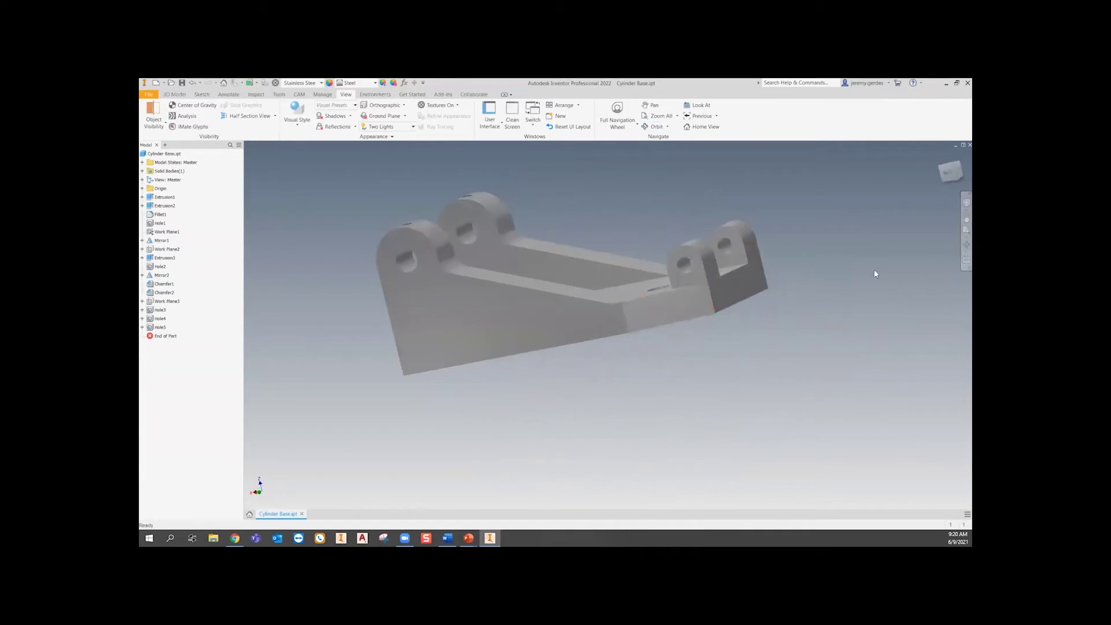
left_click(966, 260)
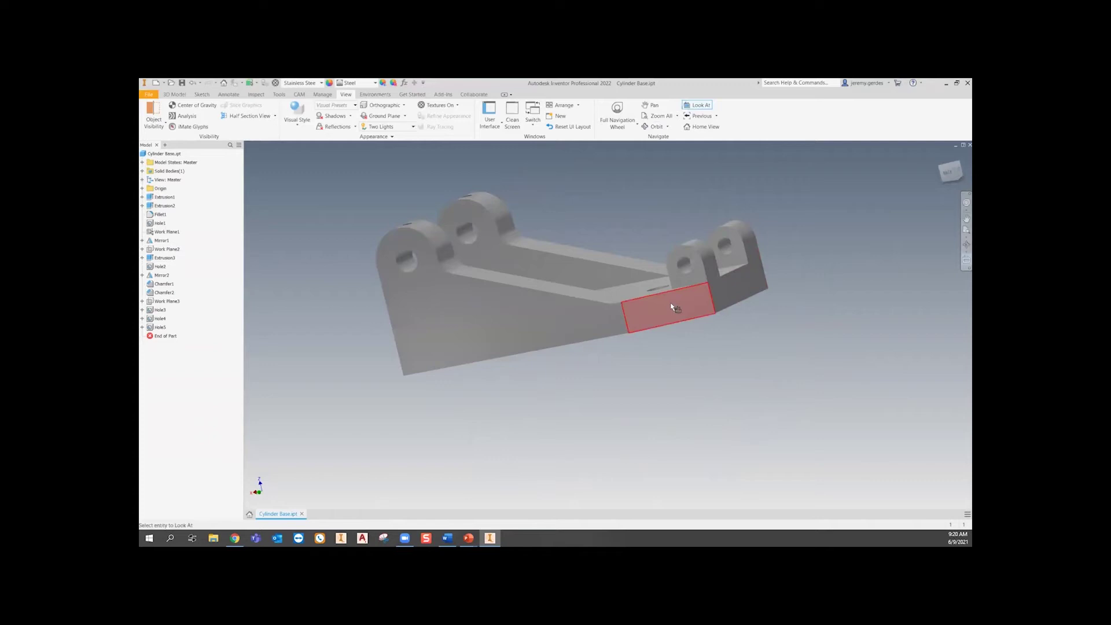
left_click(651, 307)
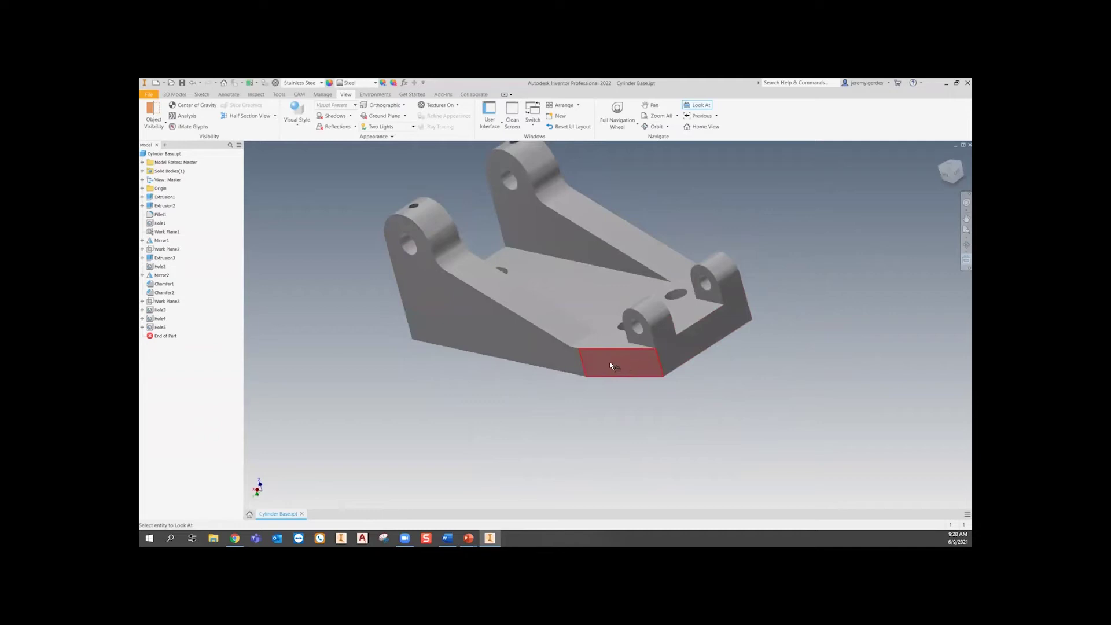
- Compare the Back and Left views, and use Look At to view the angled side face near the small lugs square-on
left_click(949, 177)
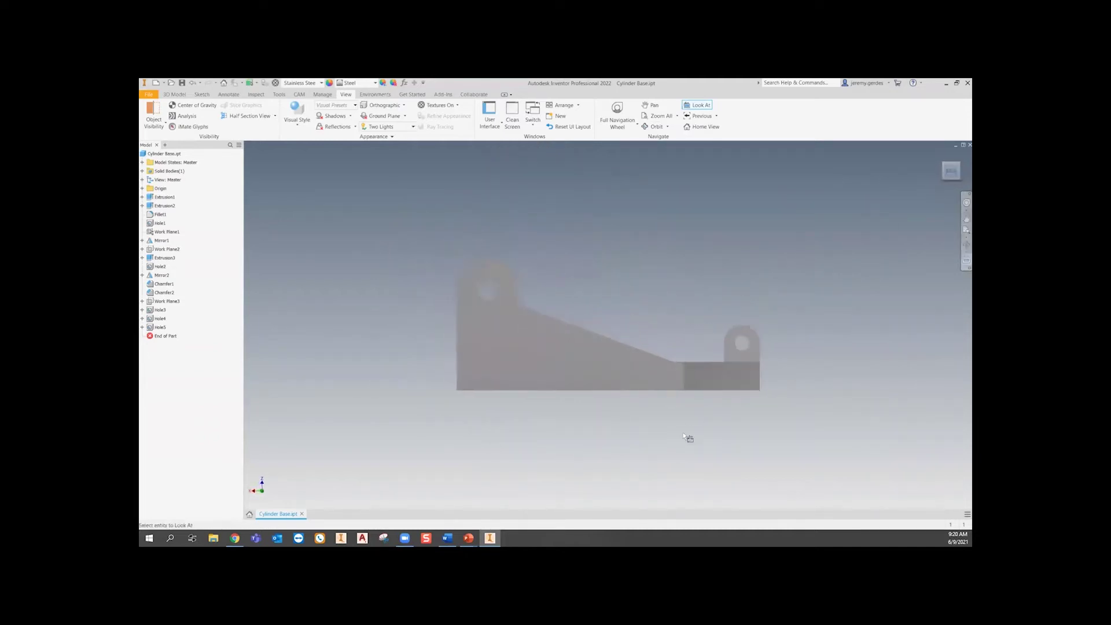
left_click(962, 174)
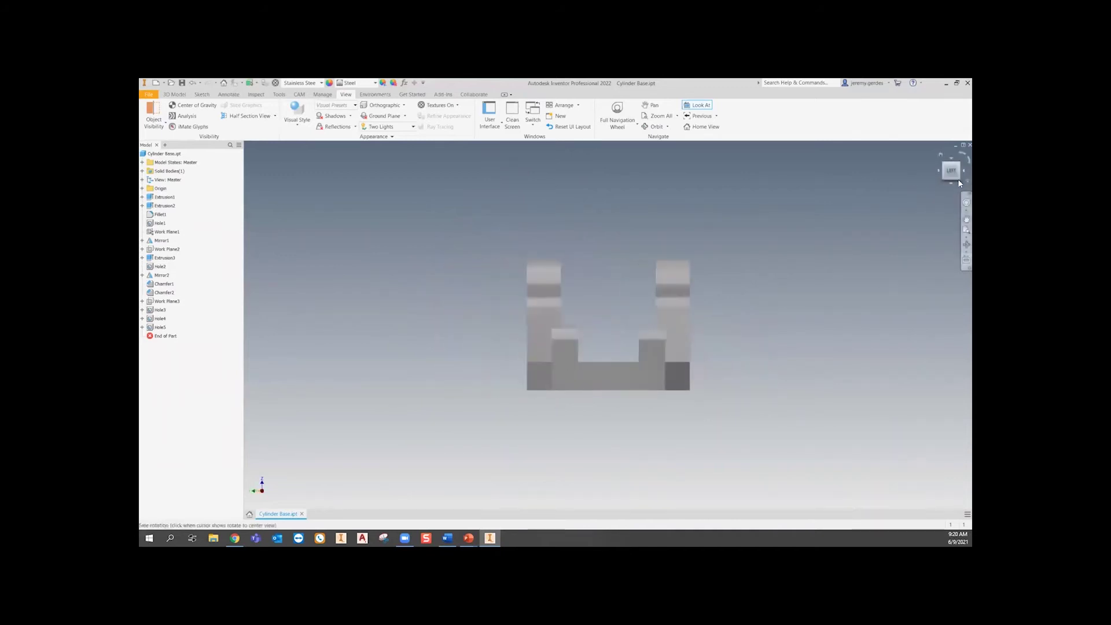
left_click(941, 174)
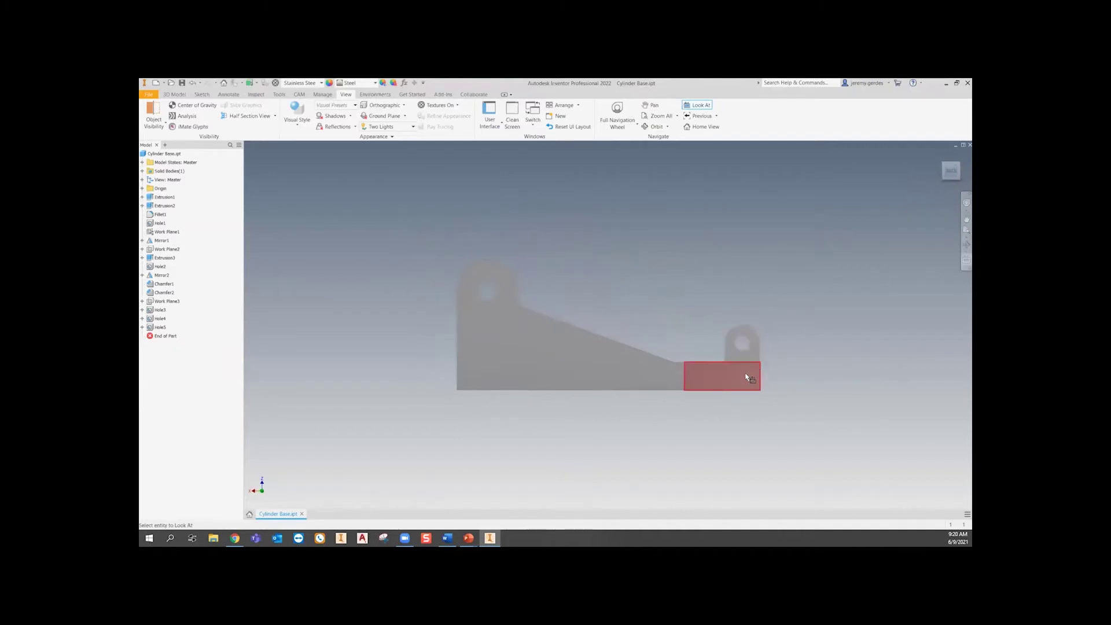
left_click(747, 378)
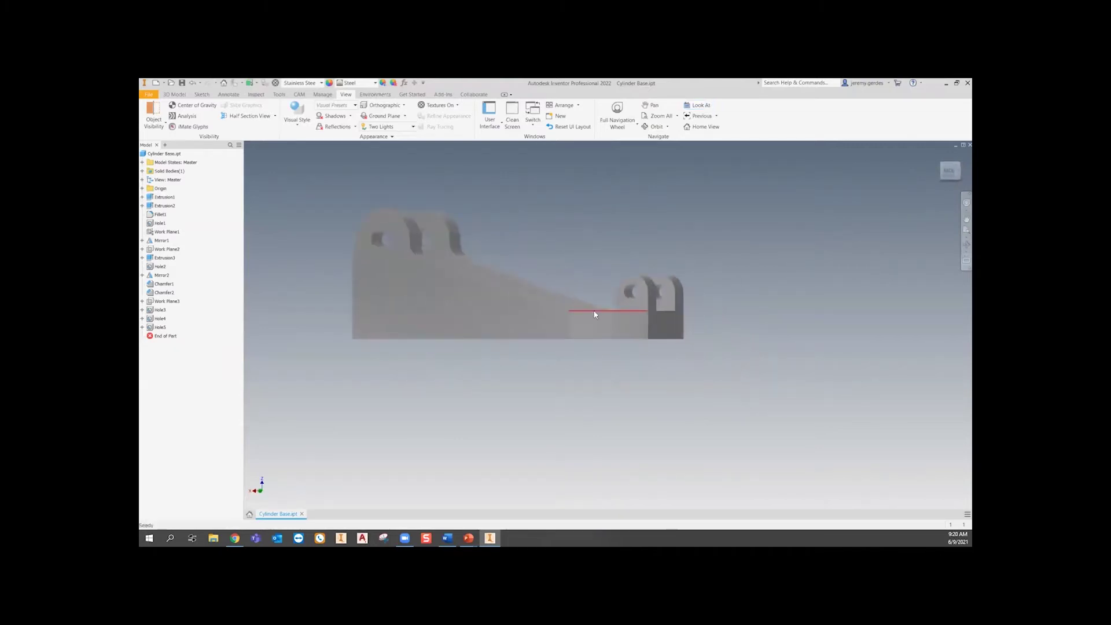
scroll(582, 355, "up", 3)
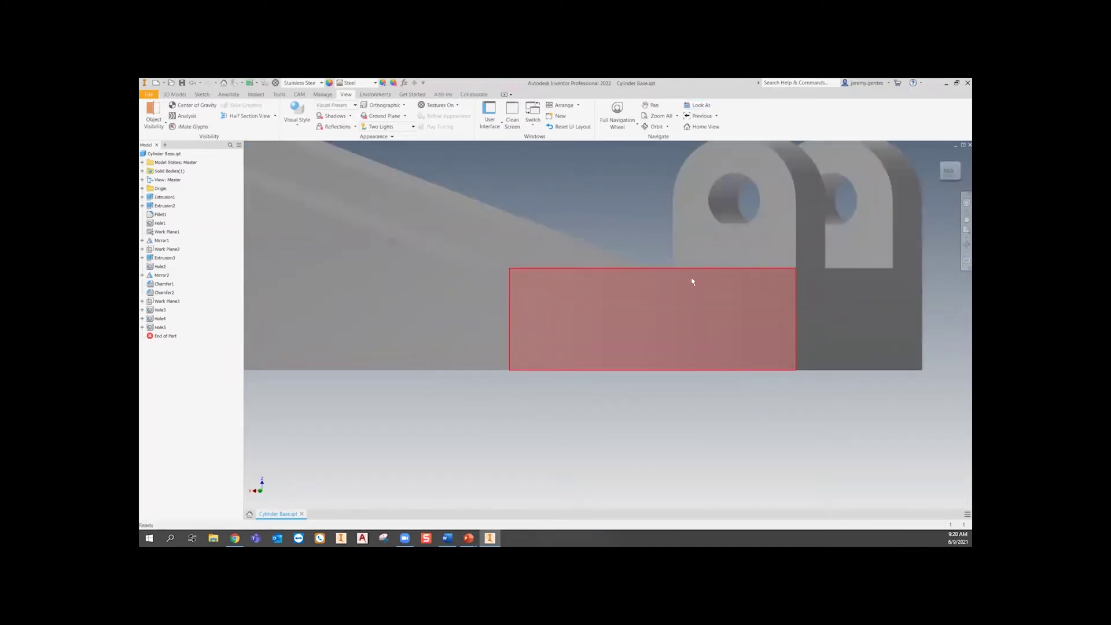
scroll(650, 322, "down", 3)
scroll(566, 268, "down", 2)
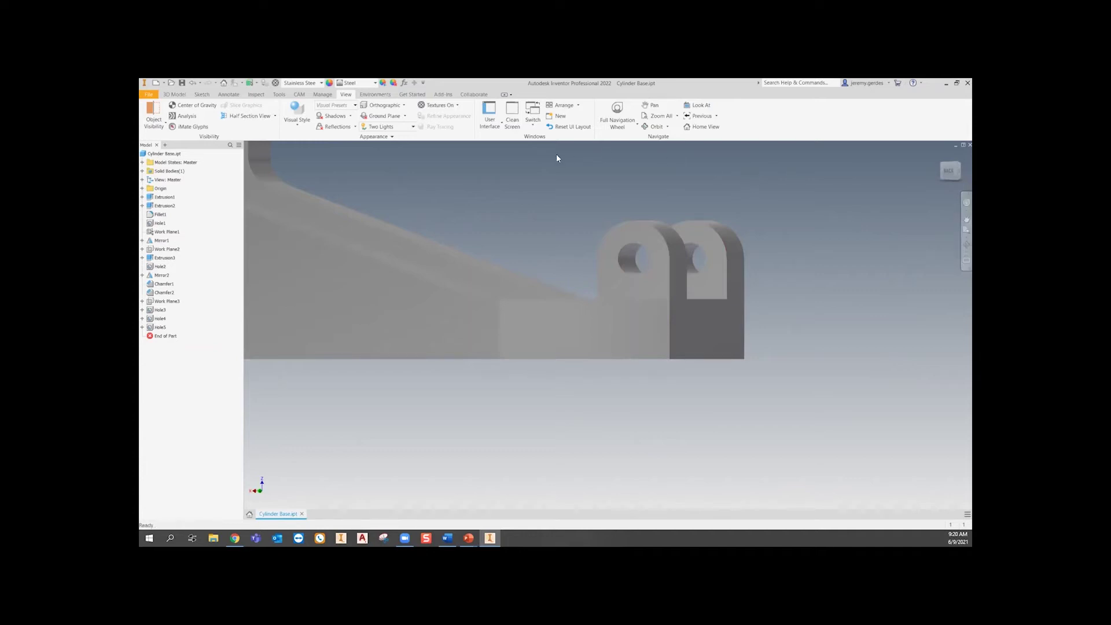
- Review the Environments and Get Started commands, and orbit the part to view its small-lug end
left_click(375, 95)
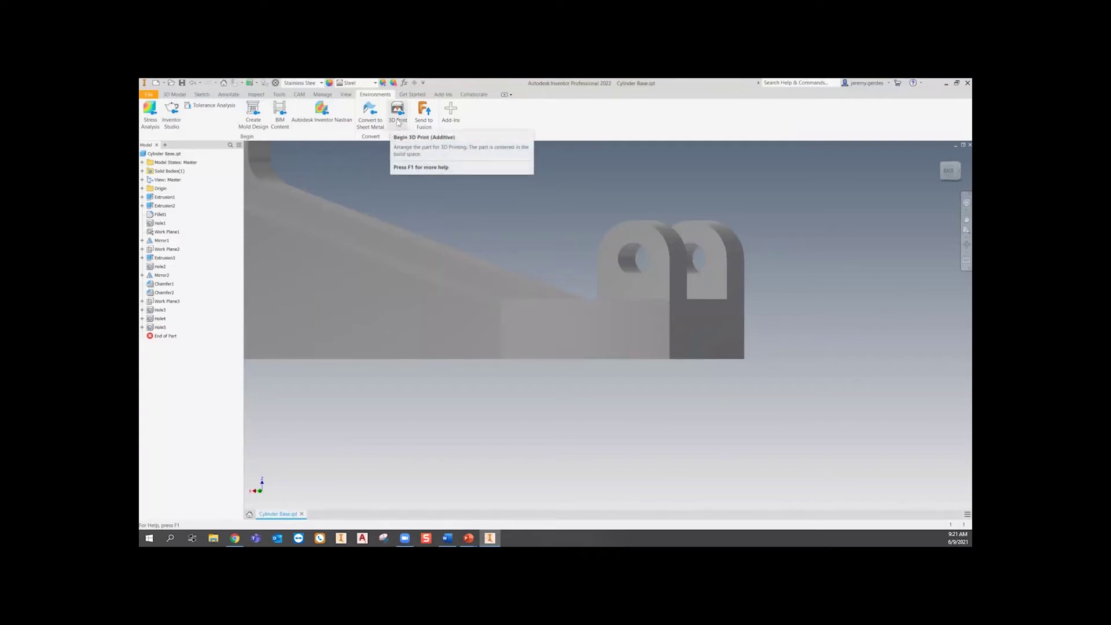
left_click(413, 94)
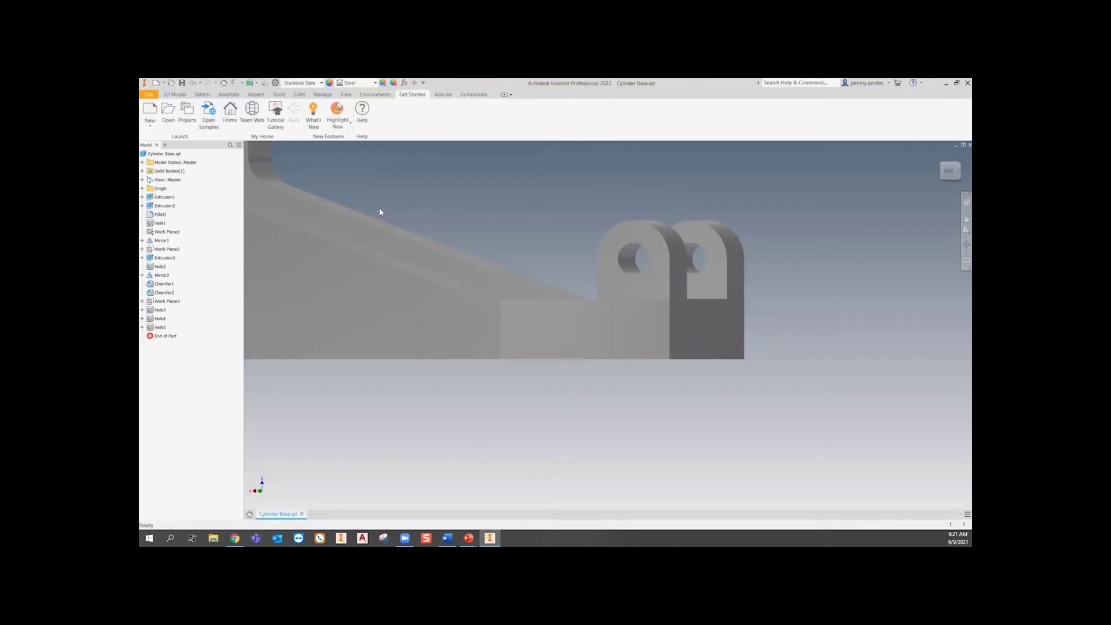
middle_click_drag(371, 171, 401, 179)
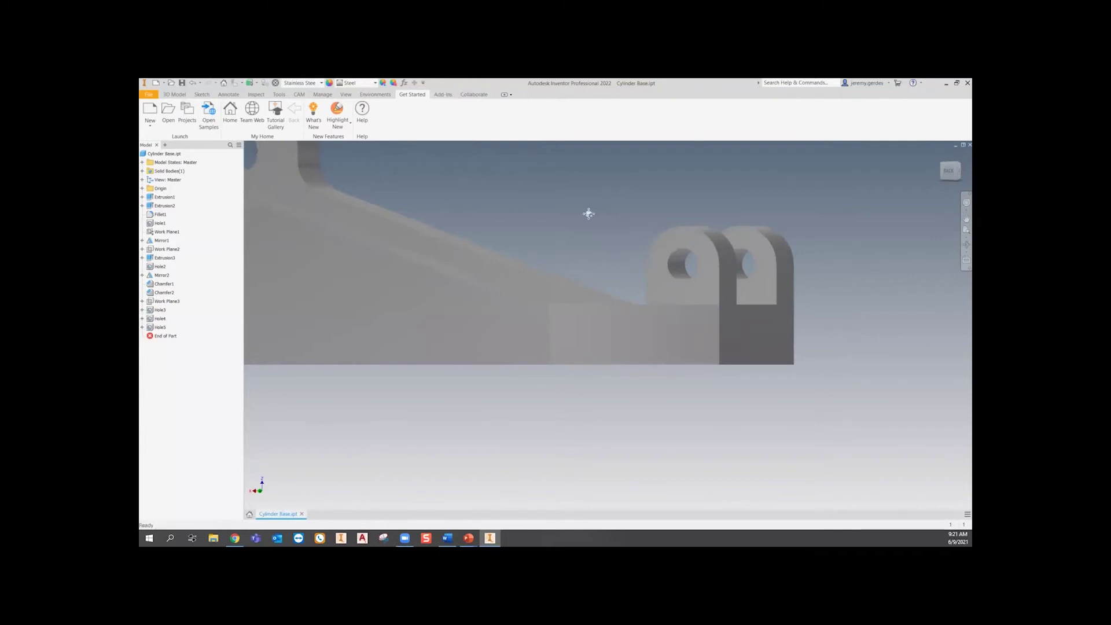
scroll(278, 151, "up", 1)
middle_click_drag(409, 218, 533, 224)
middle_click_drag(565, 313, 640, 308, "shift")
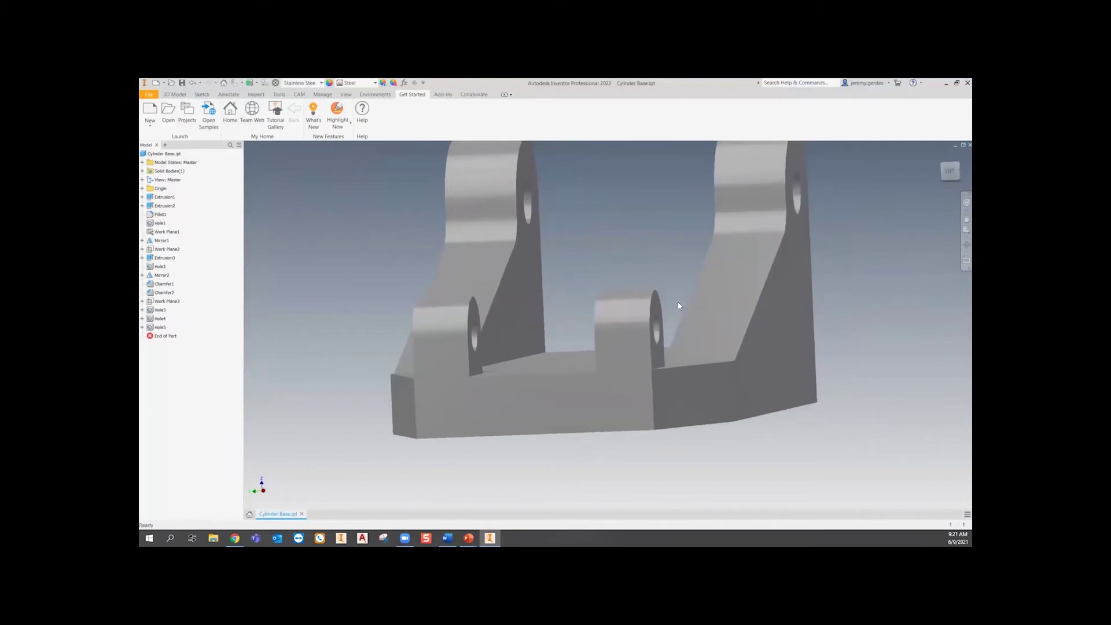
- Turn the whole part to an angled view and roll its history back to just after Extrusion1
scroll(743, 317, "down", 5)
middle_click_drag(743, 318, 626, 365, "shift")
middle_click_drag(759, 342, 676, 380)
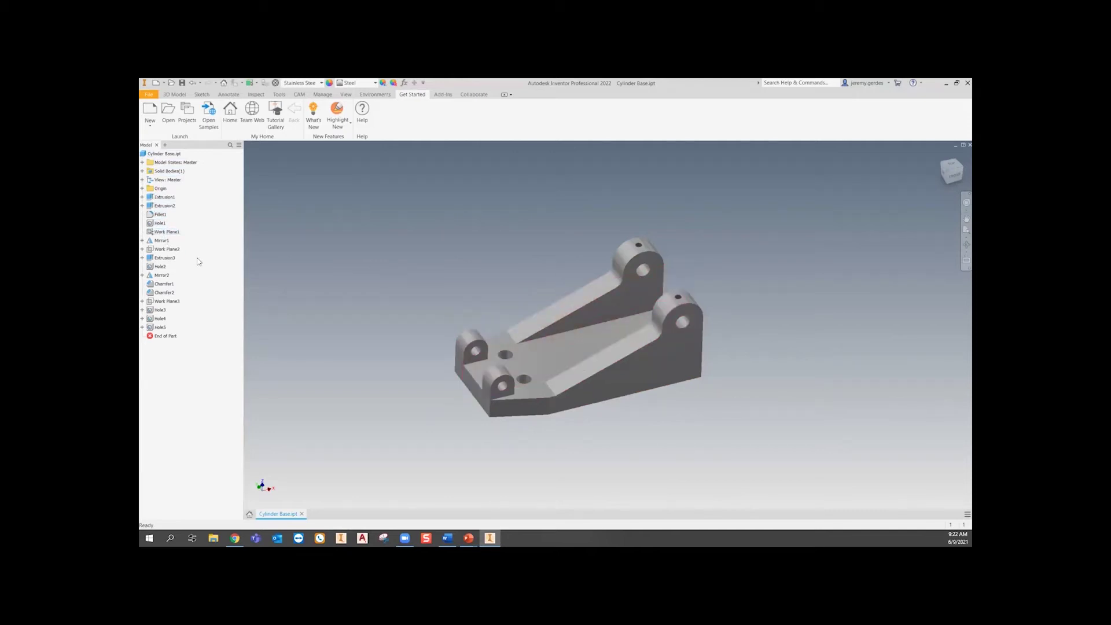
left_click(161, 337)
left_click_drag(162, 338, 173, 202)
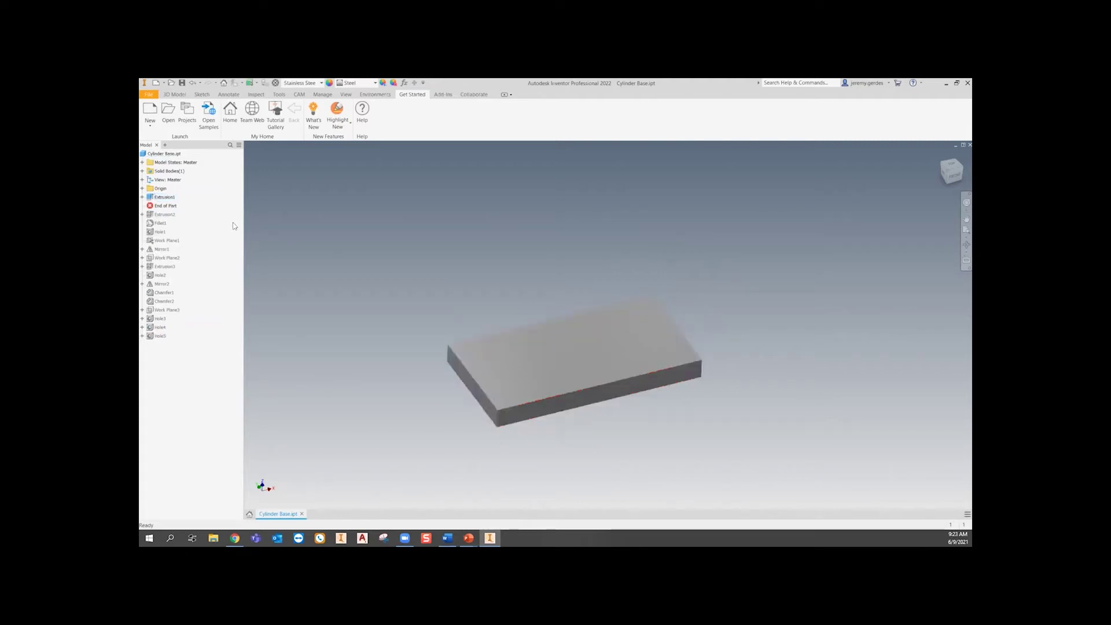
- Review Extrusion1's feature settings and its Sketch1 without making changes, then finish the sketch
right_click(184, 198)
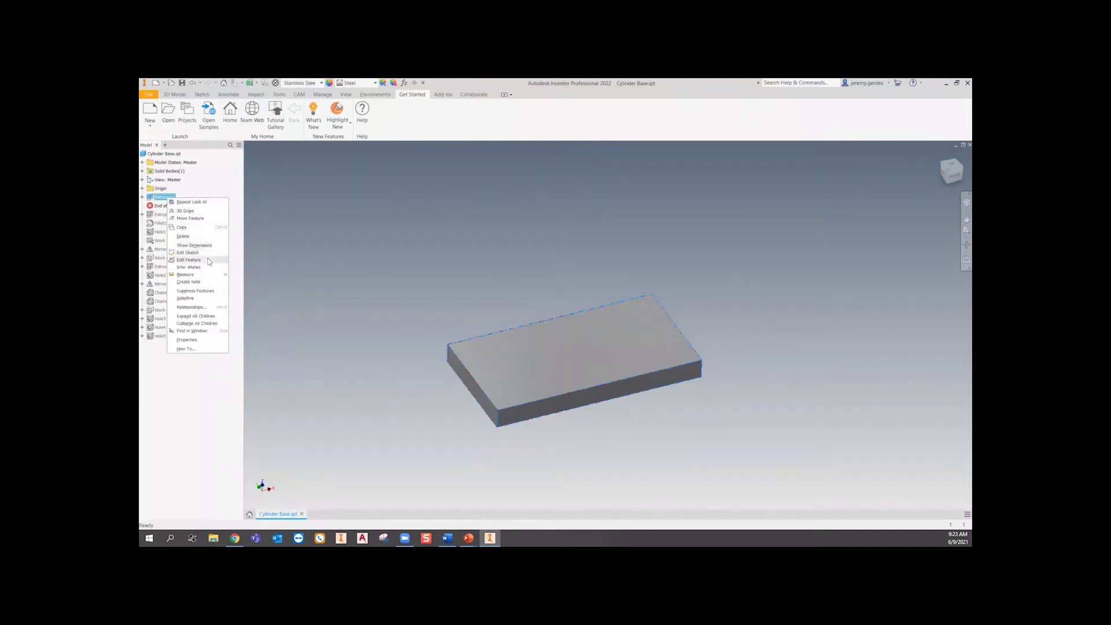
left_click(189, 260)
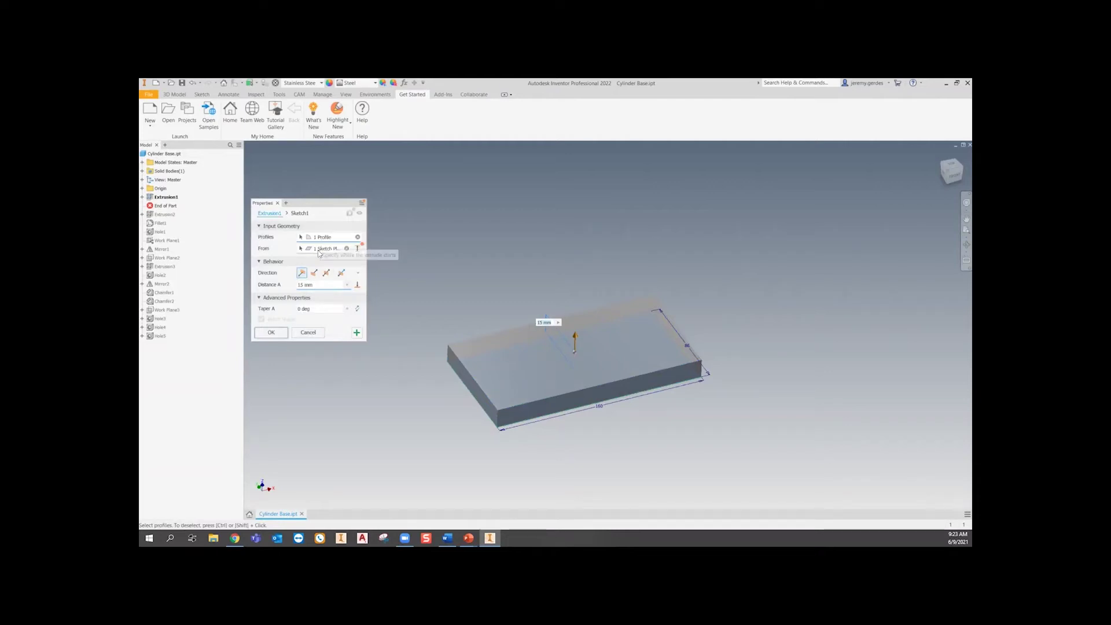
left_click(306, 333)
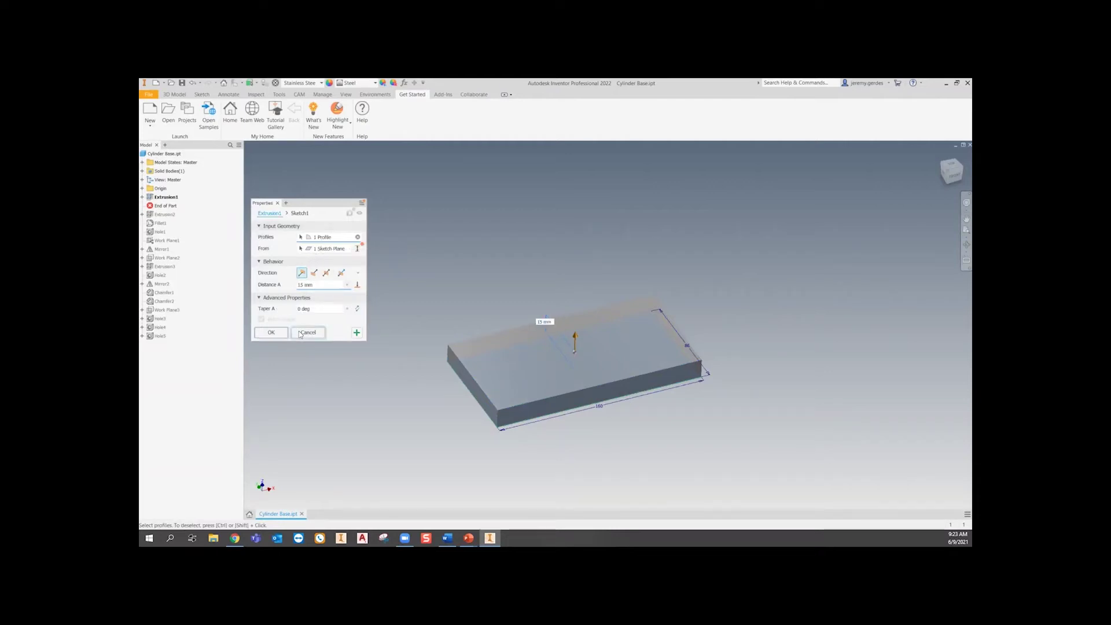
right_click(164, 197)
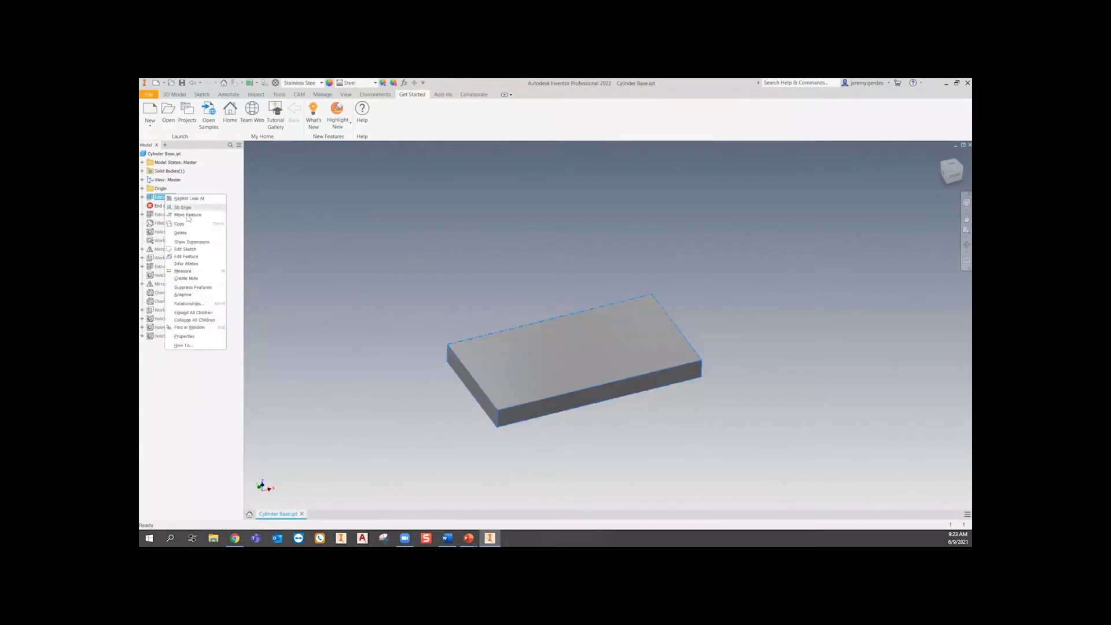
left_click(204, 248)
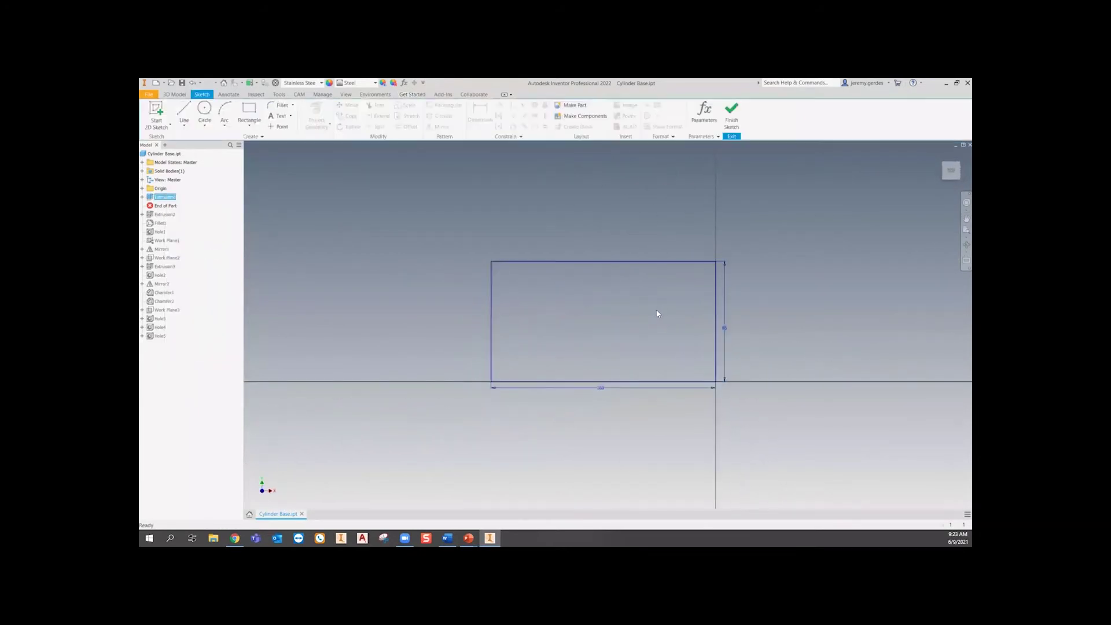
left_click(732, 116)
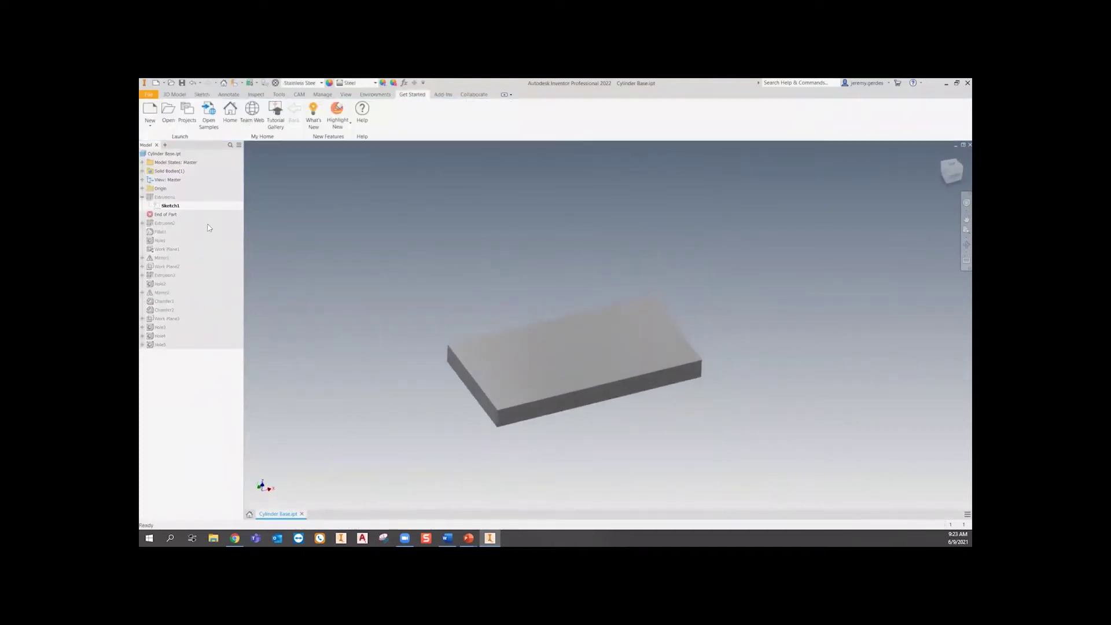
- Restore all features, roll back again to Extrusion1, and restore the complete part to examine its build sequence
left_click_drag(165, 214, 178, 347)
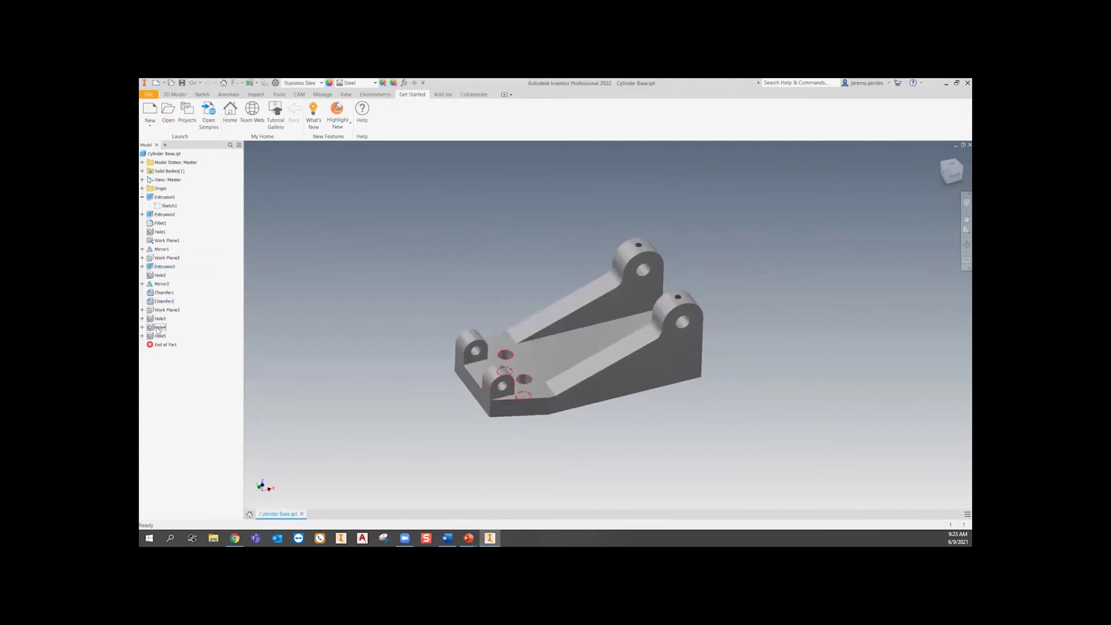
left_click_drag(165, 345, 161, 210)
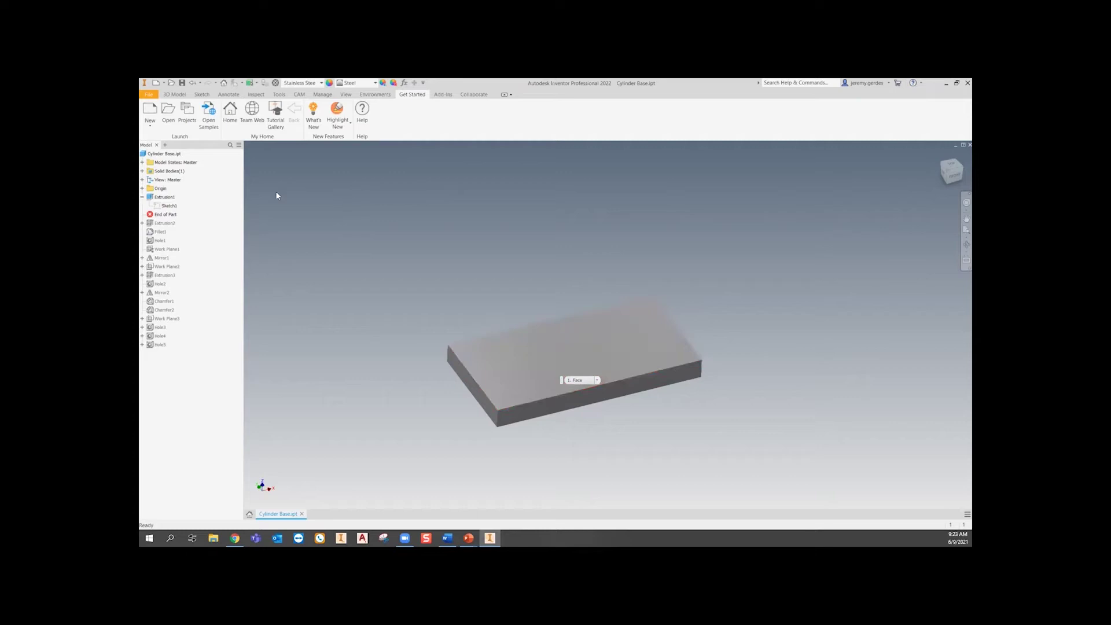
mouse_move(172, 208)
left_mouse_down()
mouse_move(163, 356)
mouse_move(305, 325)
mouse_move(241, 239)
mouse_move(210, 221)
mouse_move(165, 216)
mouse_move(167, 349)
left_mouse_up()
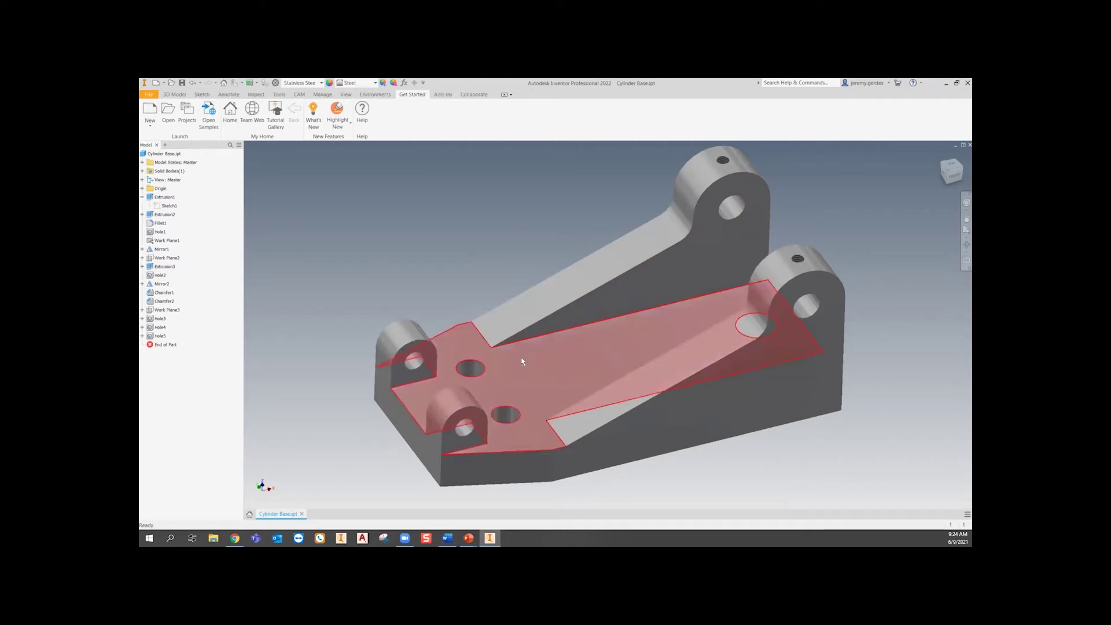
mouse_move(522, 362)
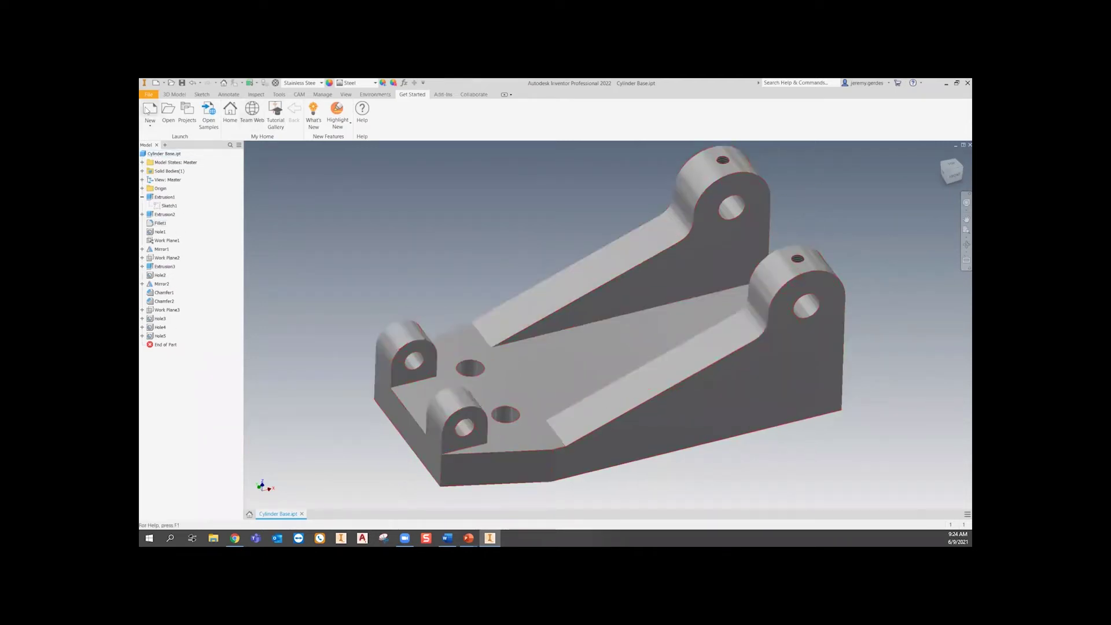
- Create a new part from the metric Standard (mm).ipt template
left_click(149, 125)
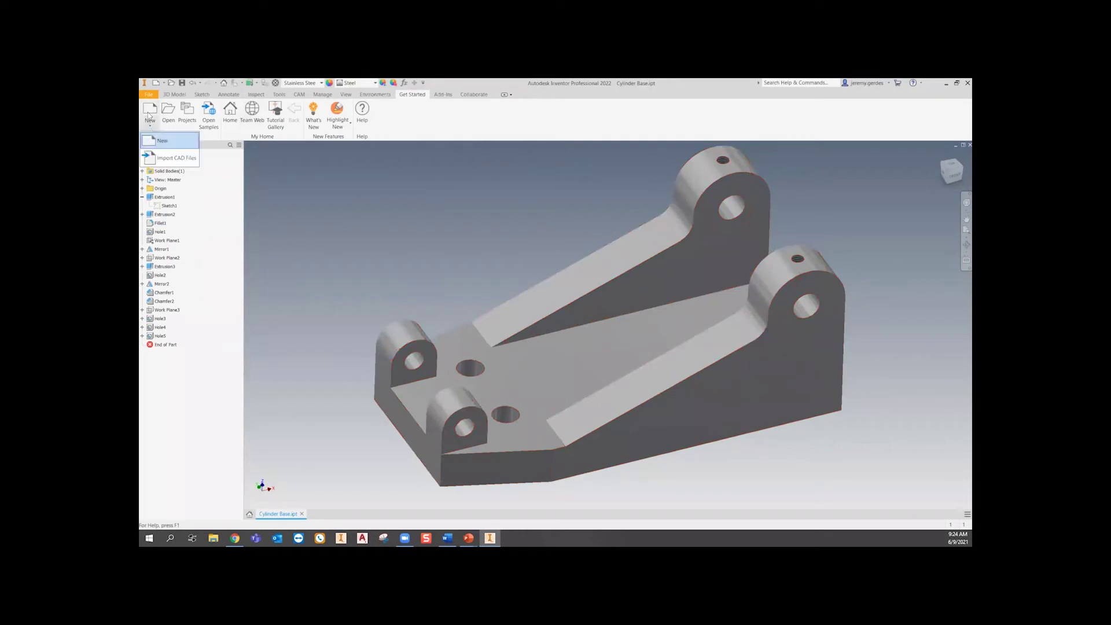
left_click(149, 115)
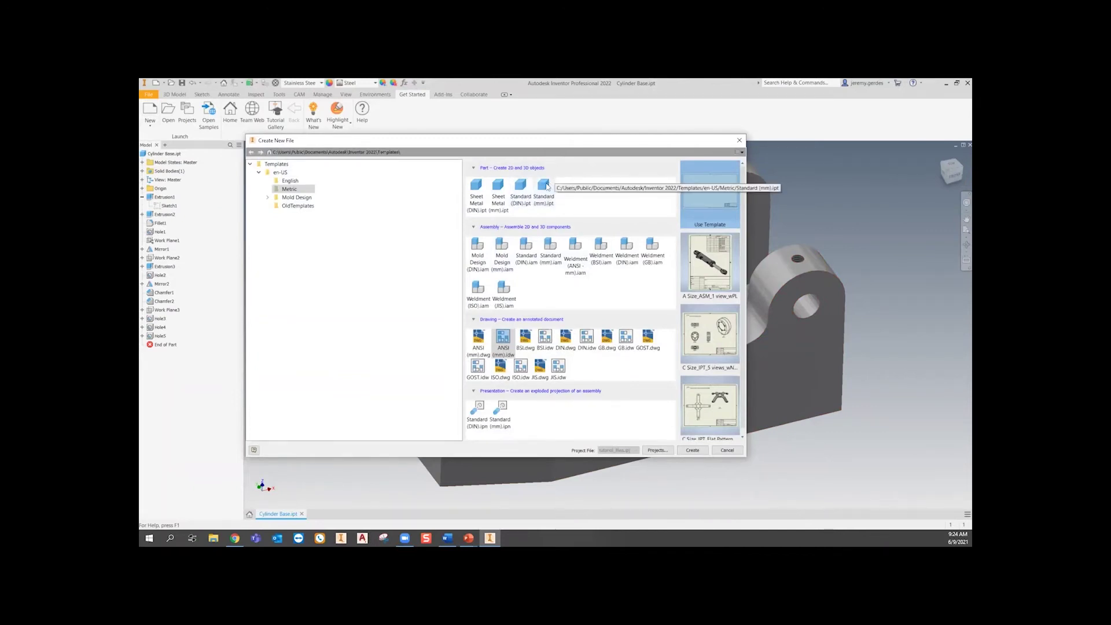
key("Escape")
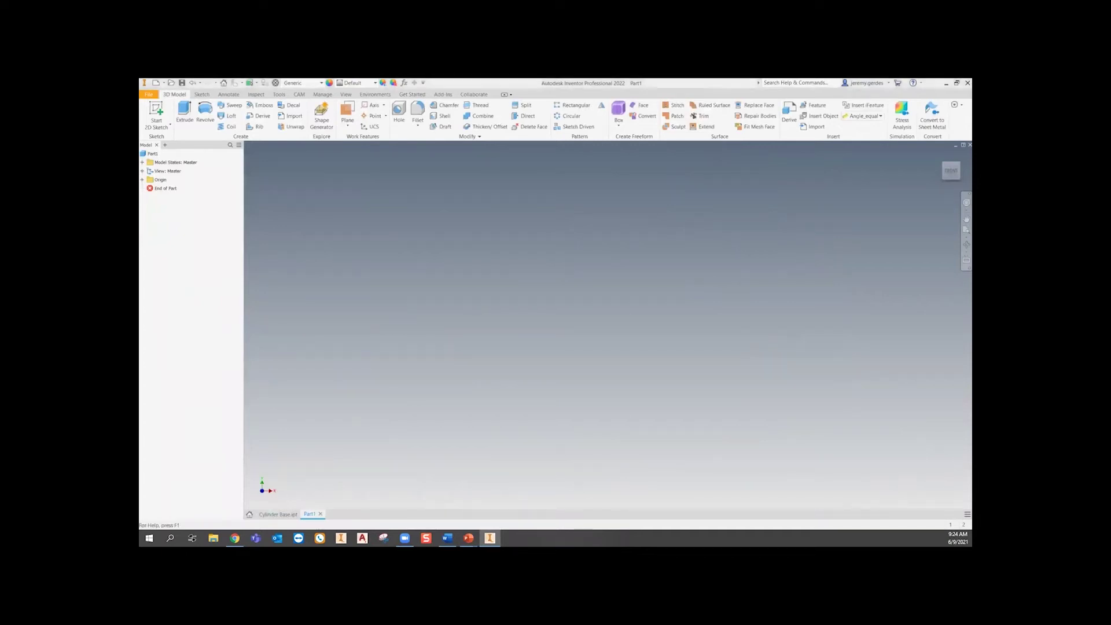
- Open a File Explorer window and move it off to the other display
key("super+e")
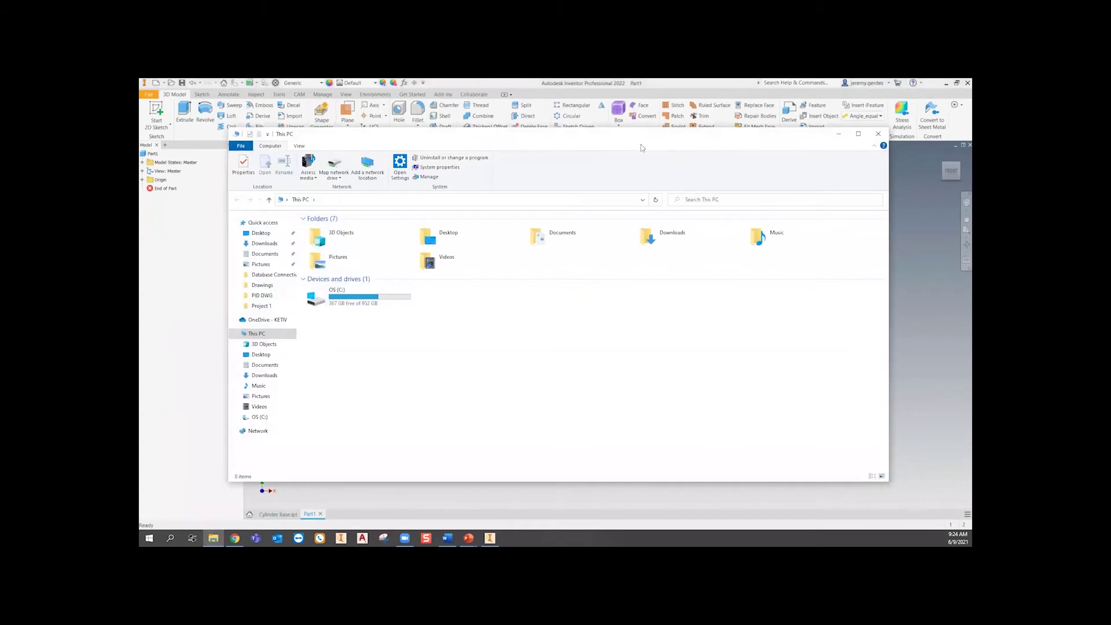
left_click_drag(640, 136, 1099, 139)
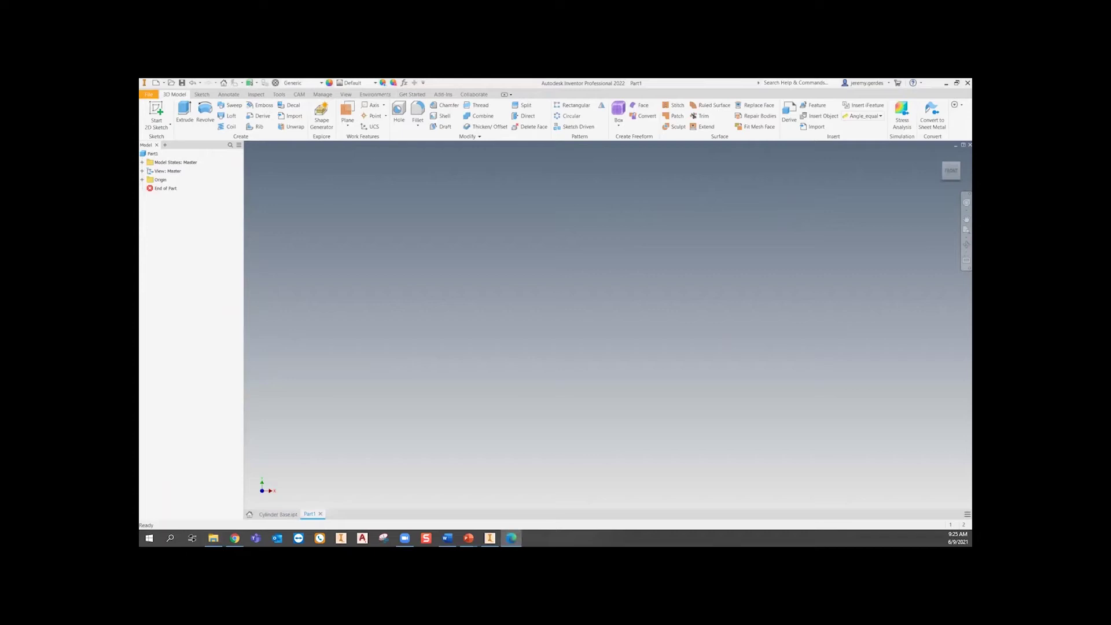
- Start a 2D sketch on the XY plane of the new part
left_click(157, 112)
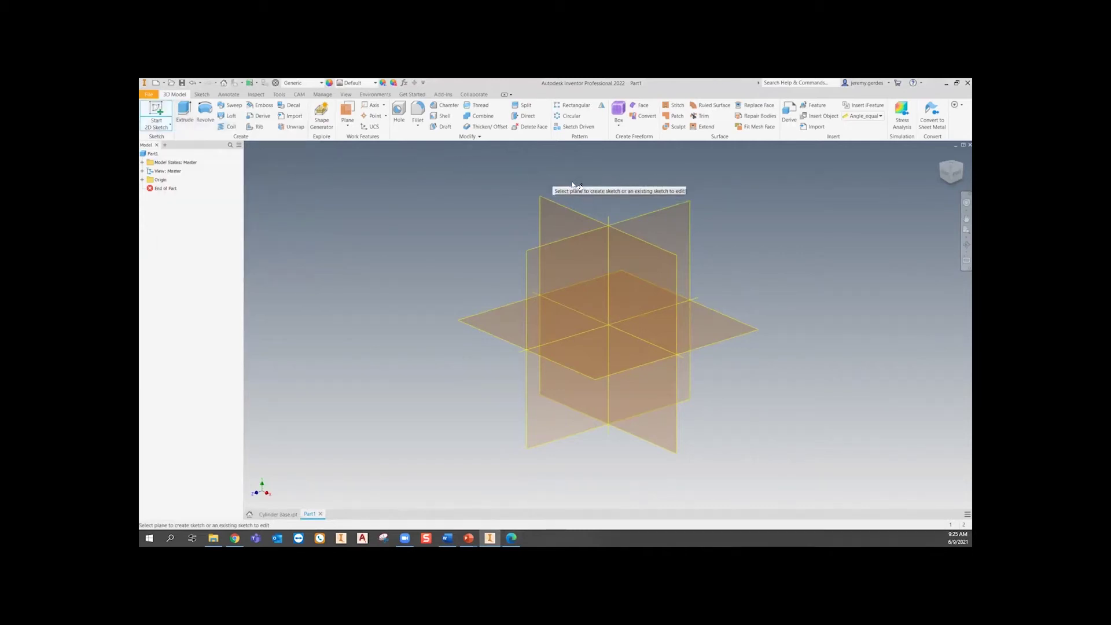
left_click(564, 209)
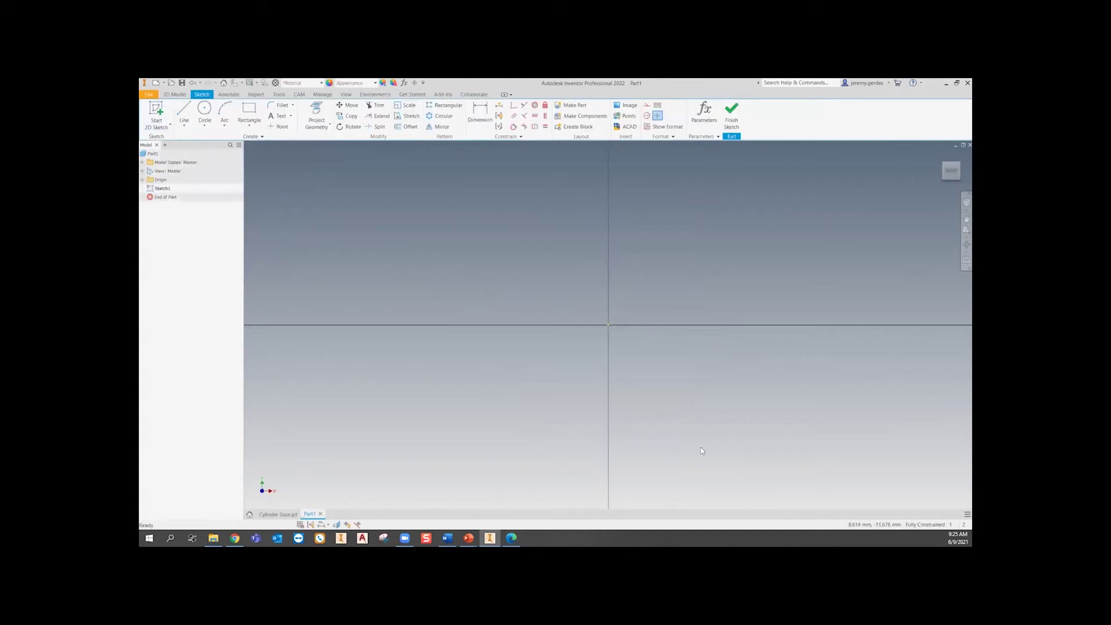
- Roll Cylinder Base.ipt back to Extrusion1 to examine the base plate, and return to the new part's sketch
left_click(279, 514)
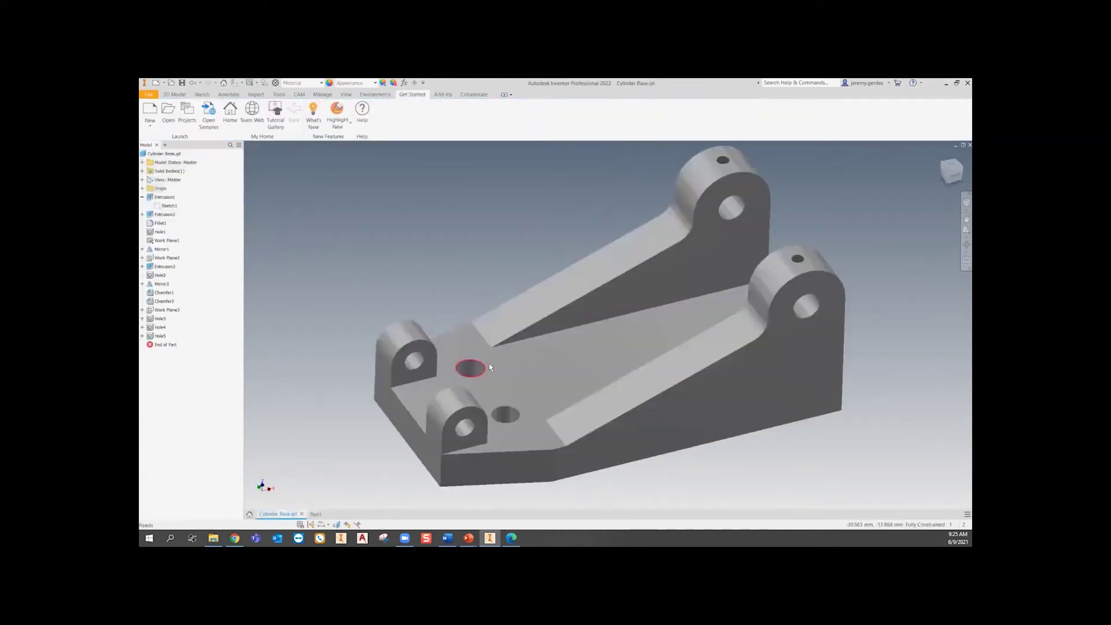
left_click_drag(165, 345, 177, 214)
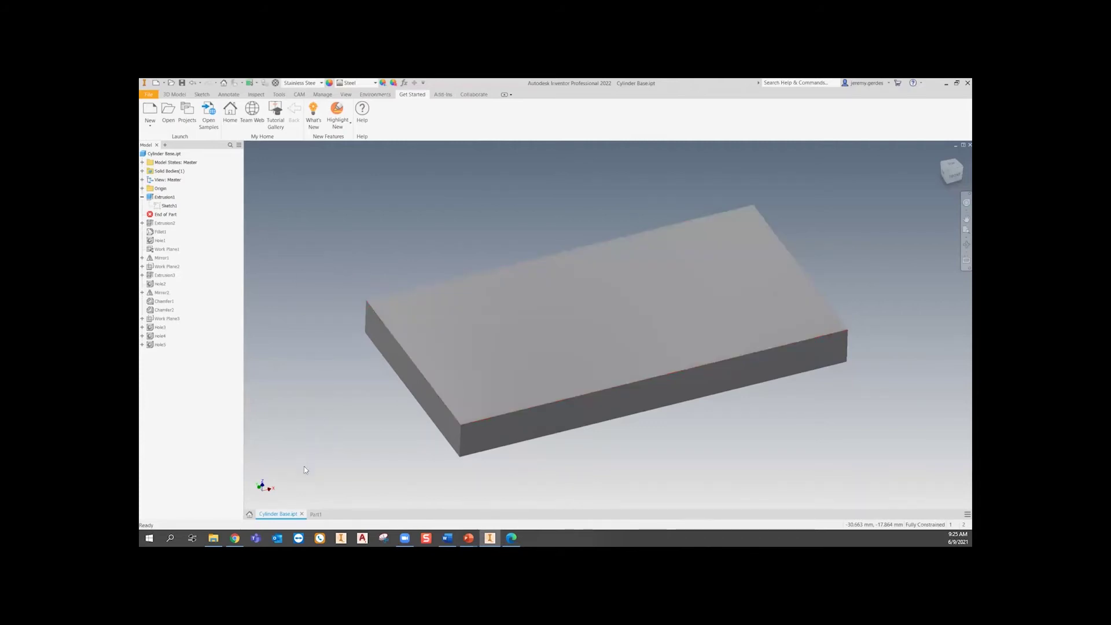
left_click(316, 515)
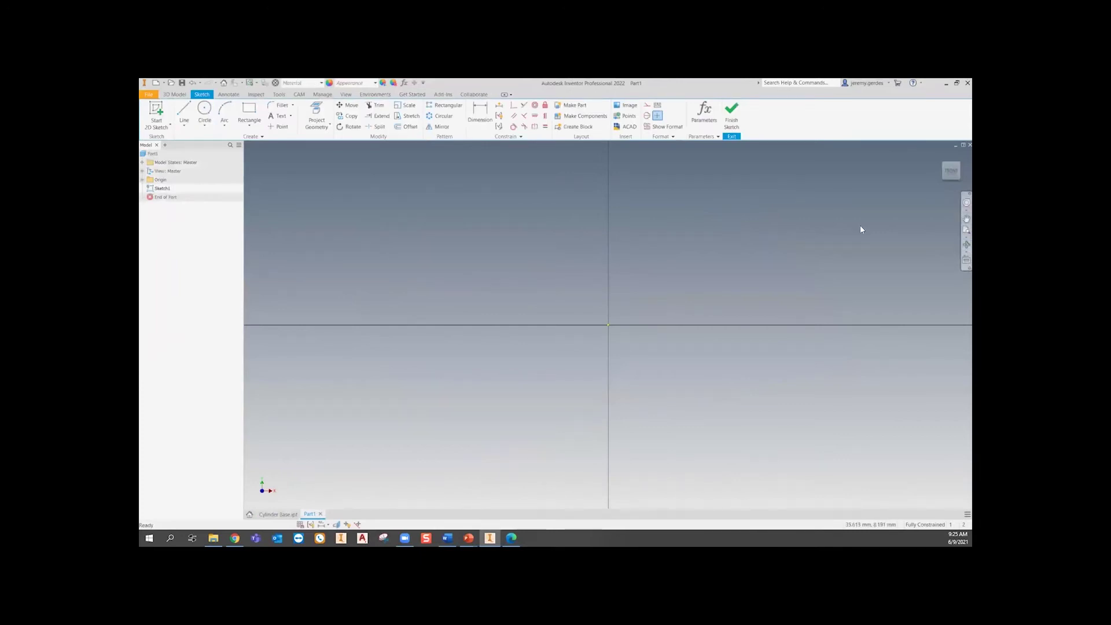
left_click(183, 112)
left_click(340, 220)
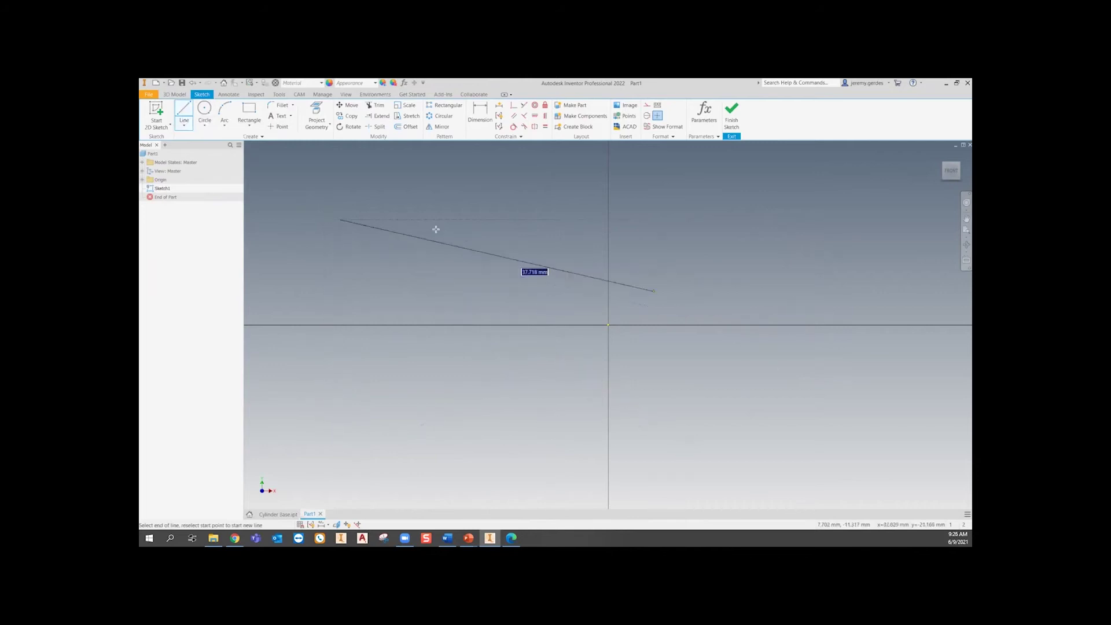
key("Escape")
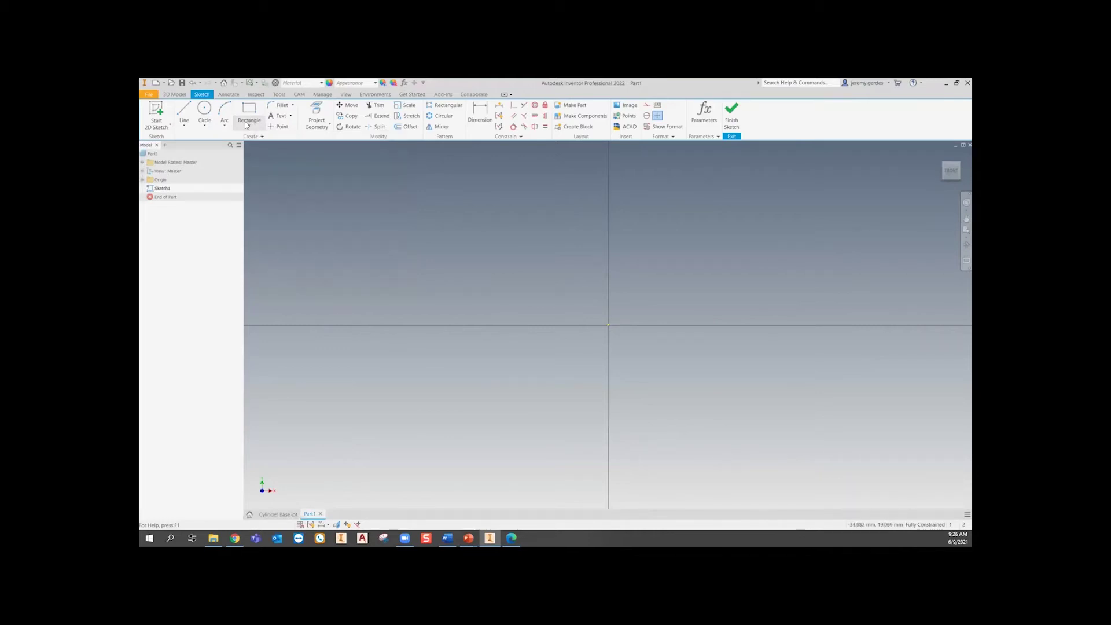
- Draw a two-point center rectangle on the origin, 160 mm wide and 86 mm high, and place its width dimension below the bottom edge
left_click(249, 125)
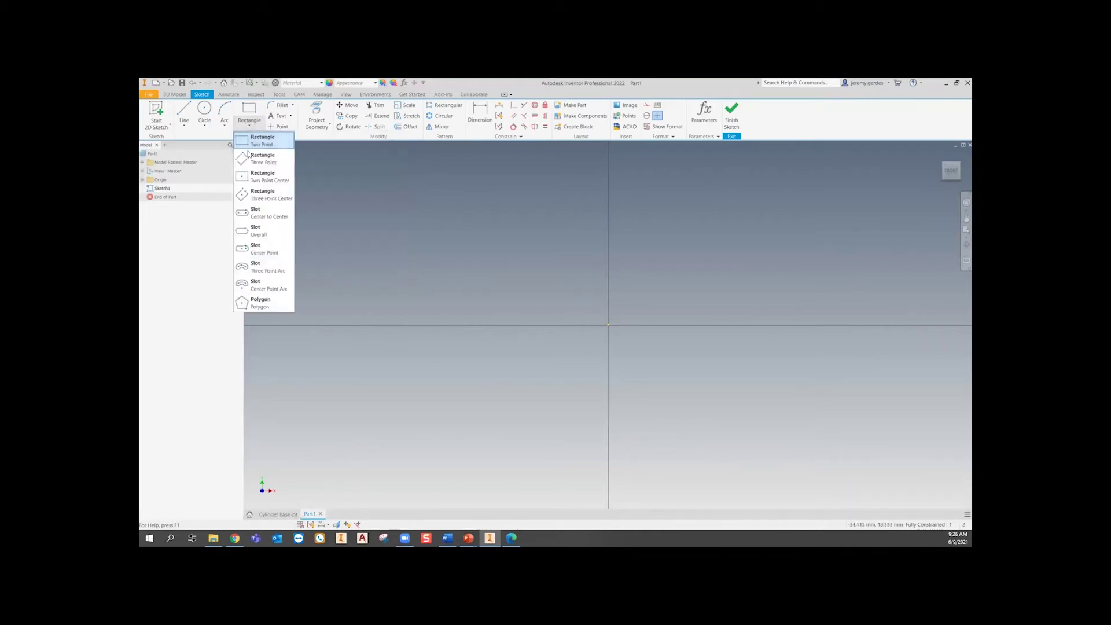
left_click(272, 183)
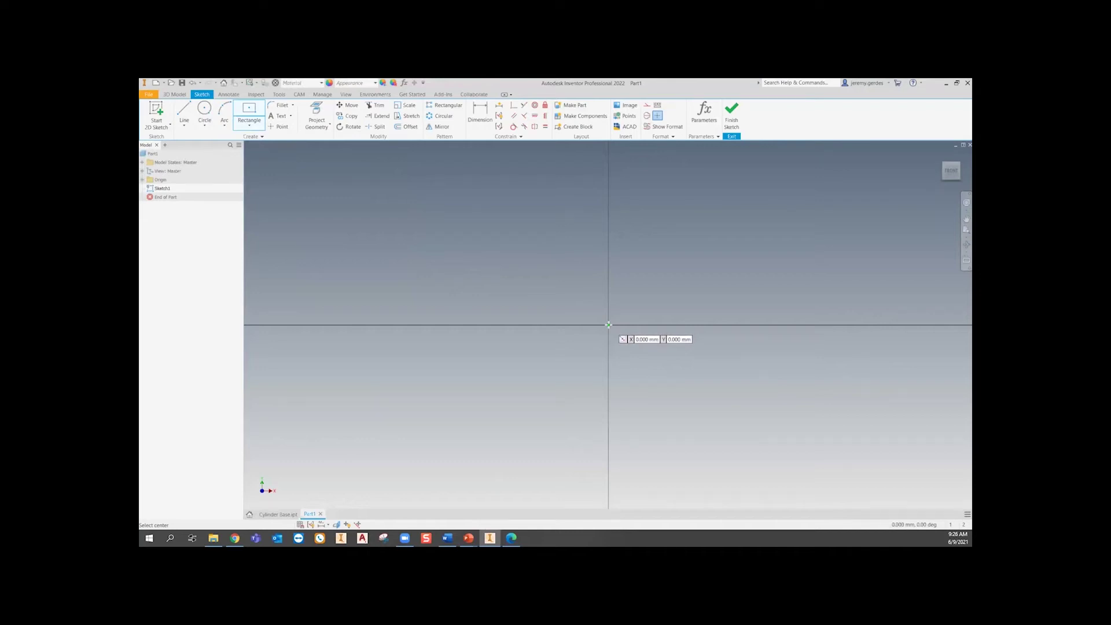
left_click(608, 324)
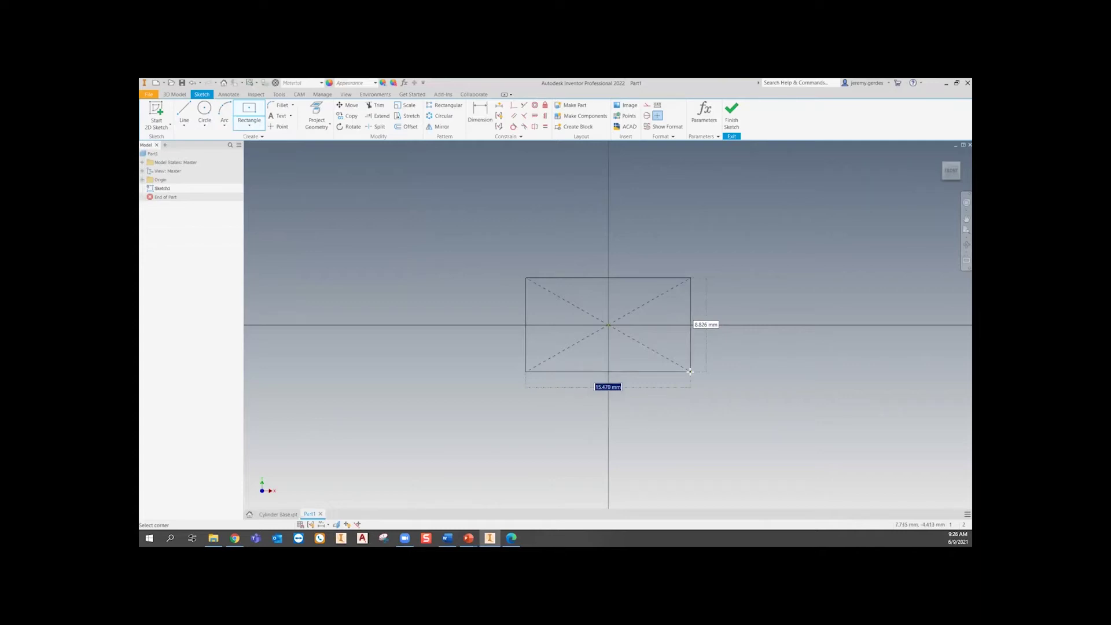
type("160")
key("Tab")
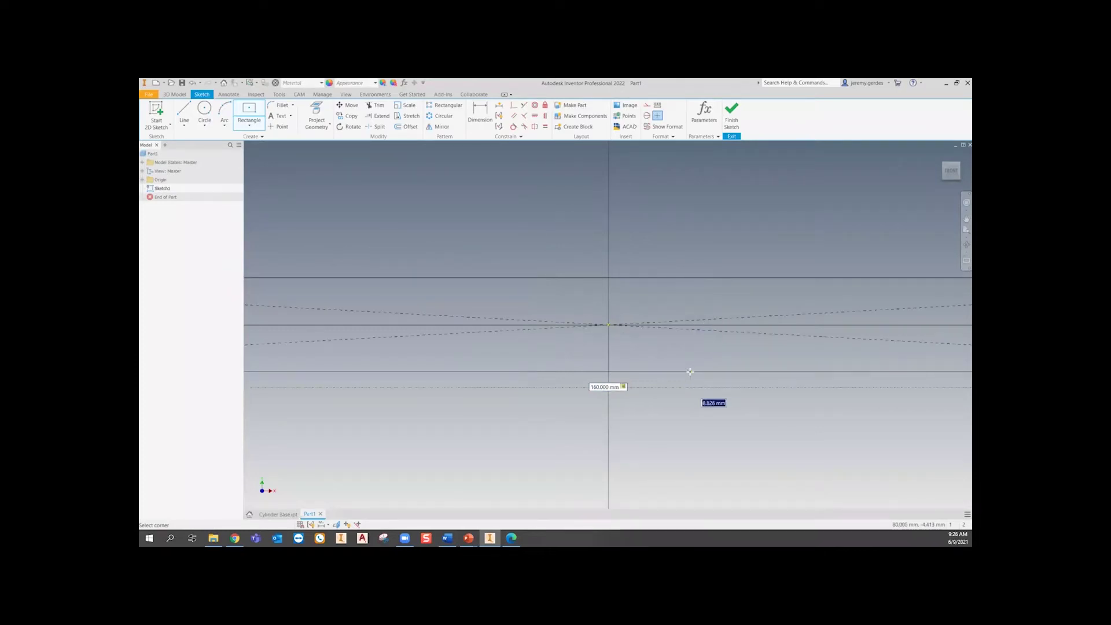
type("100")
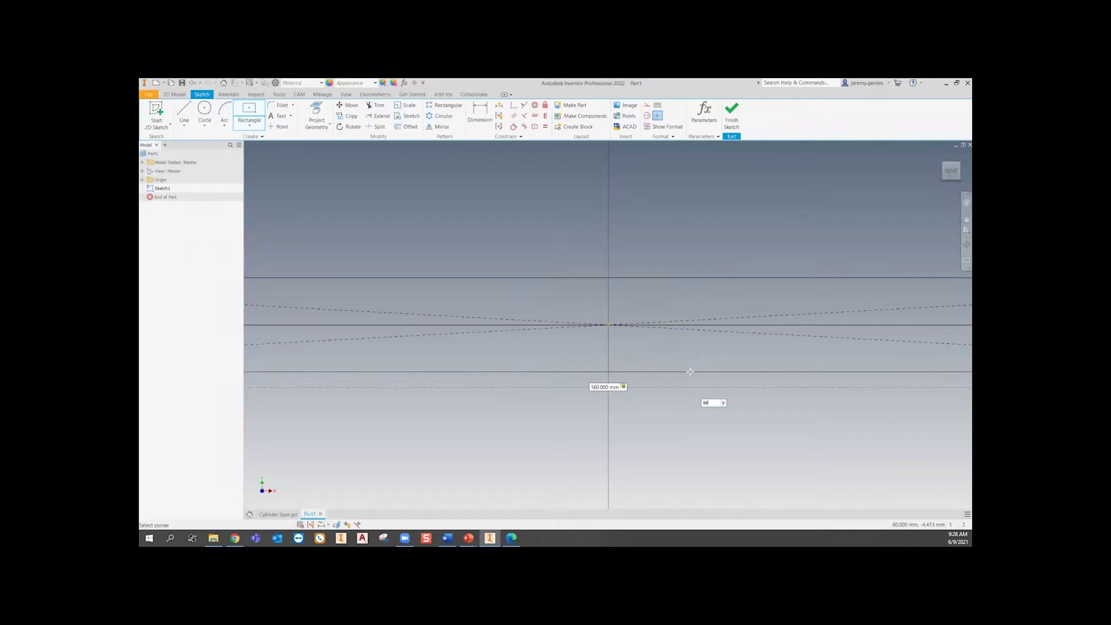
key("Return")
scroll(690, 371, "down", 5)
middle_click_drag(647, 437, 570, 401)
middle_click_drag(662, 423, 635, 395)
key("Escape")
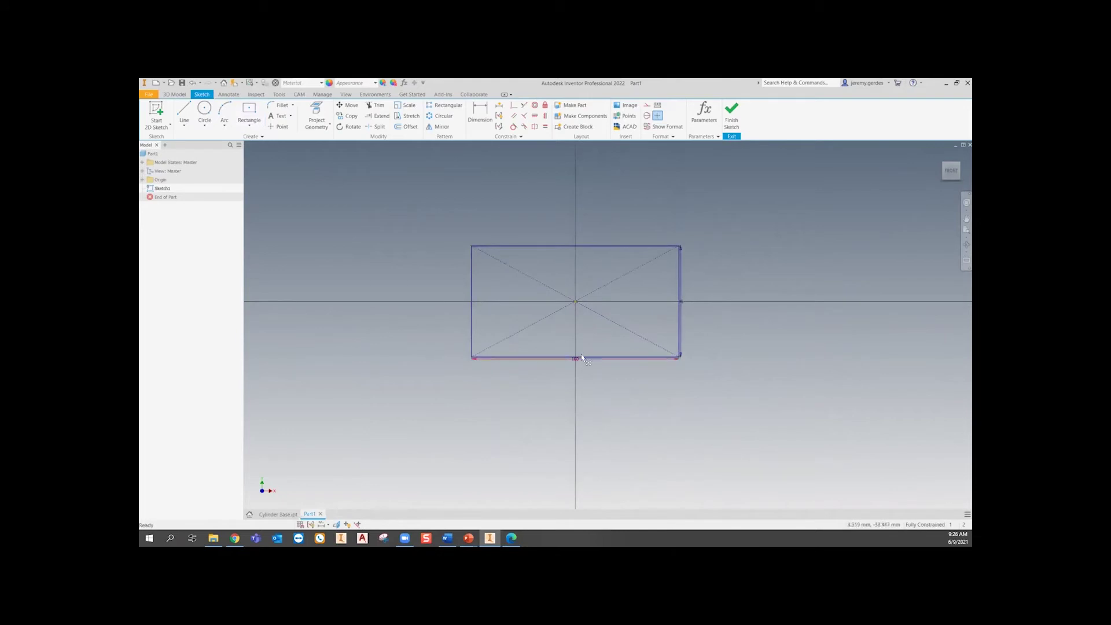
left_click(579, 374)
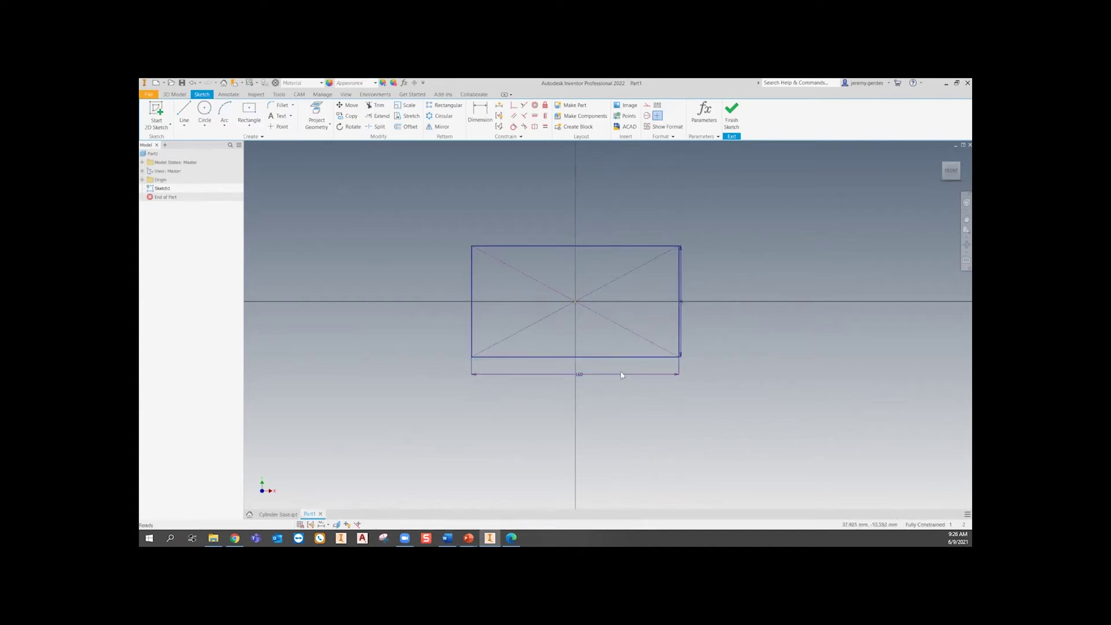
- Try deleting the rectangle's width dimension, undo the deletion, and check the bottom edge
left_click(602, 373)
key("Delete")
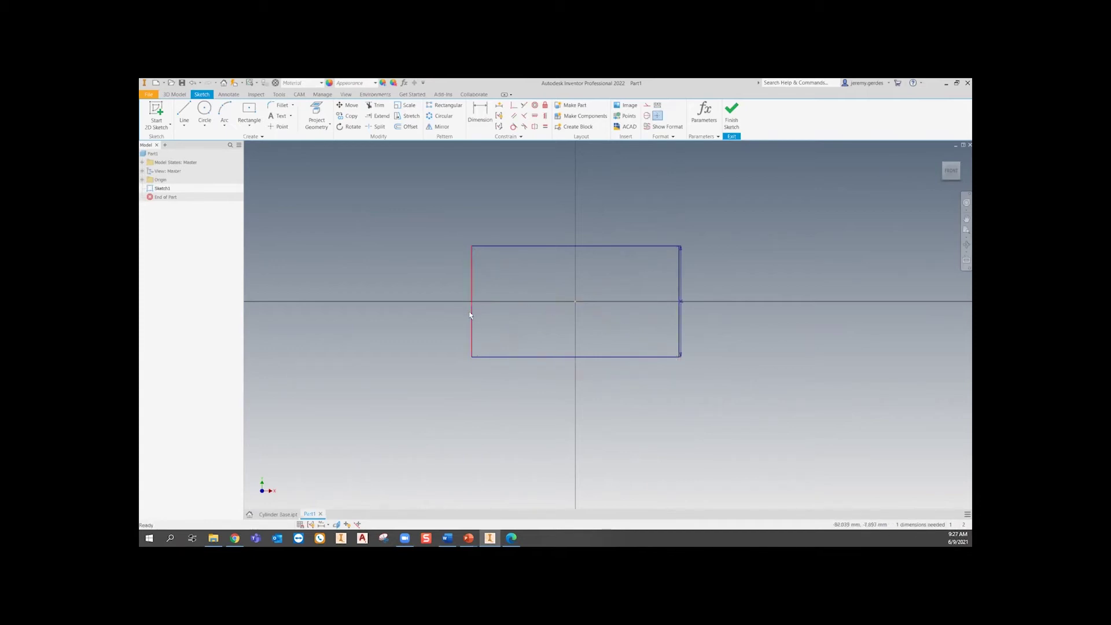
left_click(193, 83)
left_click(608, 357)
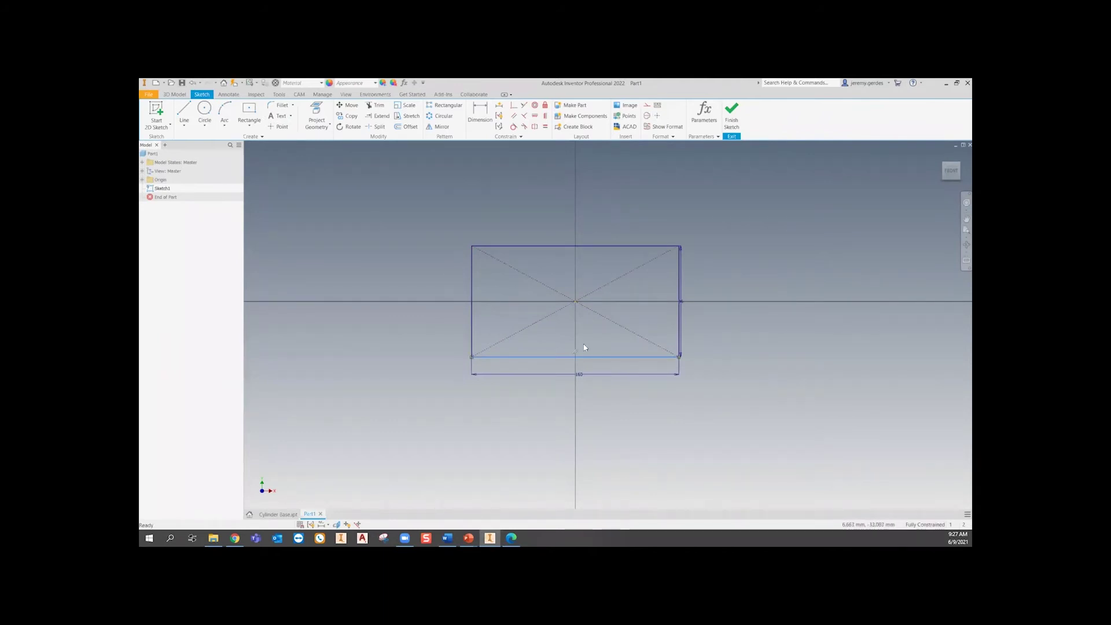
left_click(589, 405)
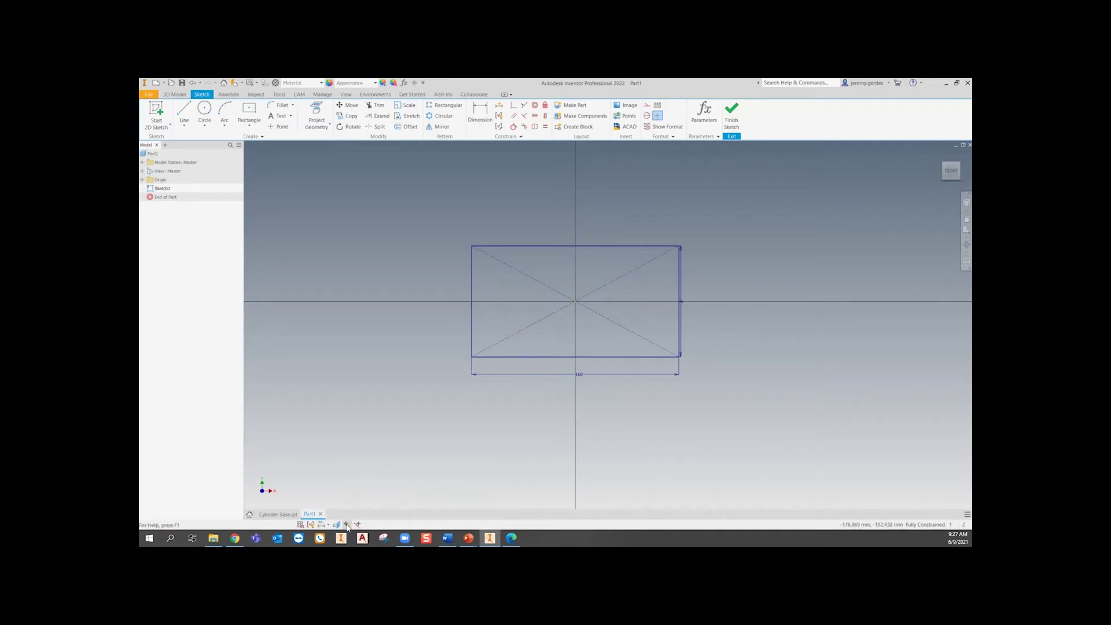
- Show the sketch's degrees of freedom and delete the rectangle's width dimension
left_click(579, 374)
key("Delete")
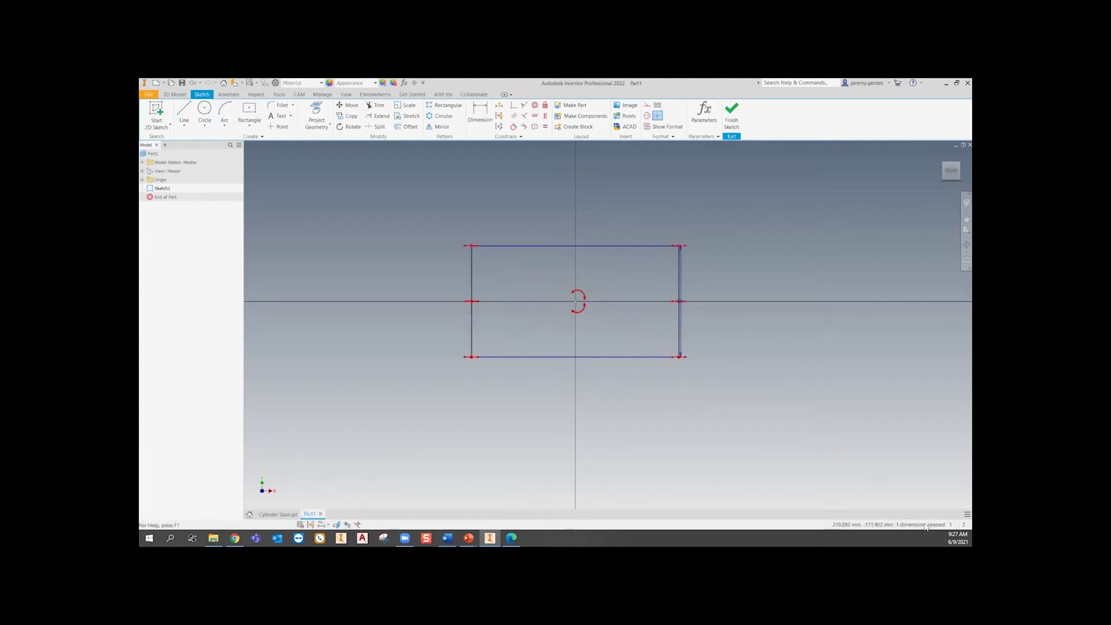
- Try stretching the rectangle by its vertical edge, undo the stretch, and undo the width dimension's deletion
mouse_move(470, 303)
left_mouse_down()
mouse_move(497, 303)
mouse_move(449, 302)
left_mouse_up()
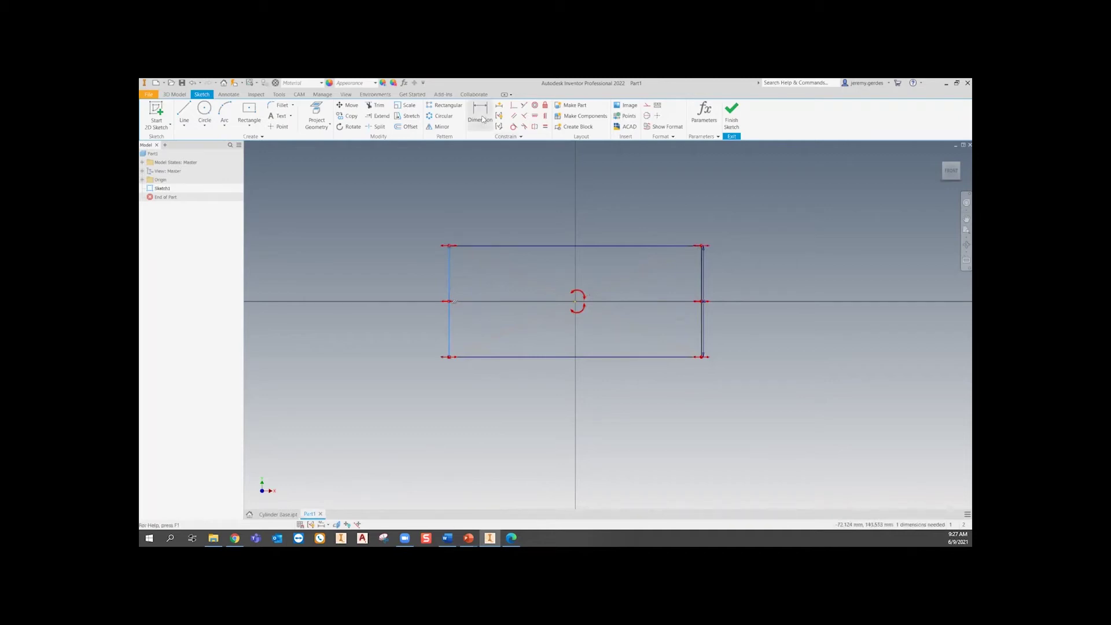
left_click(191, 83)
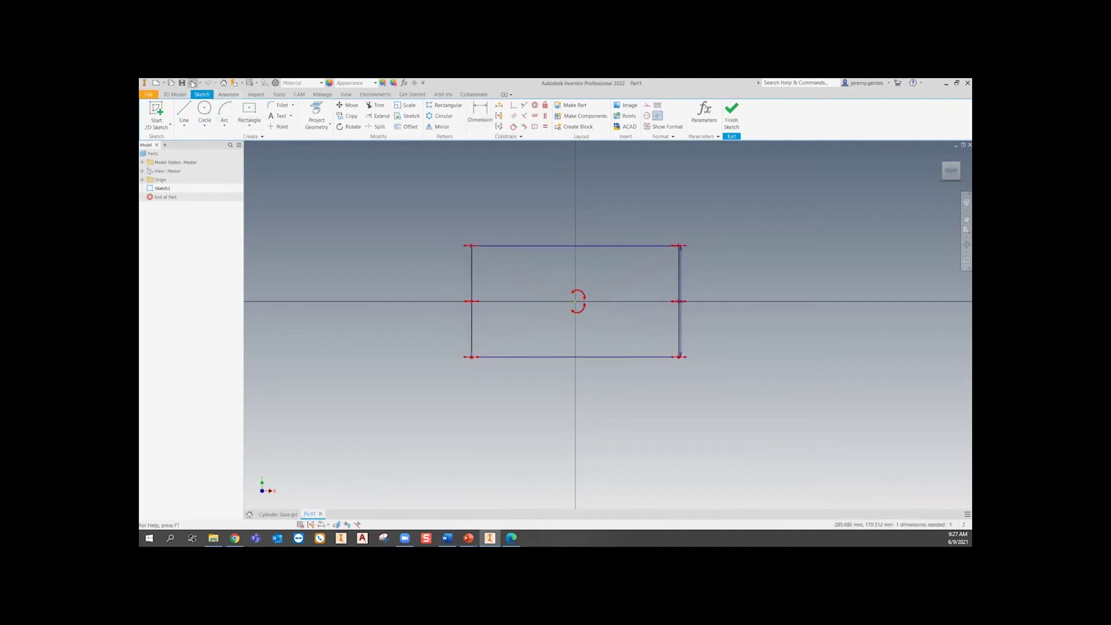
left_click(191, 83)
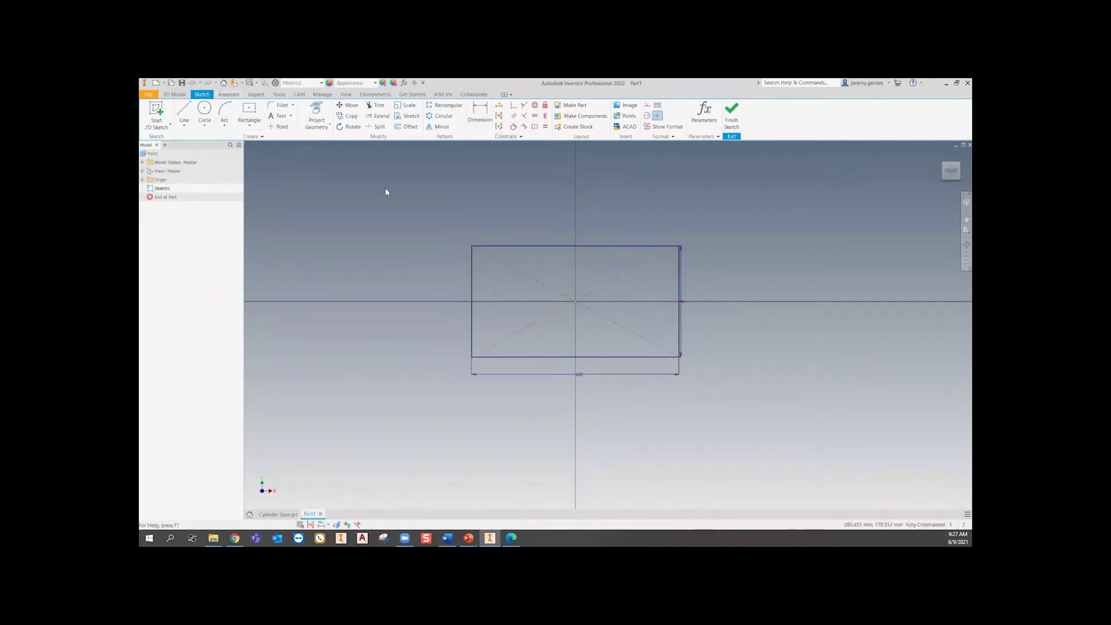
- Finish the sketch, undo that to reopen it for editing, and restore the front view
right_click(608, 409)
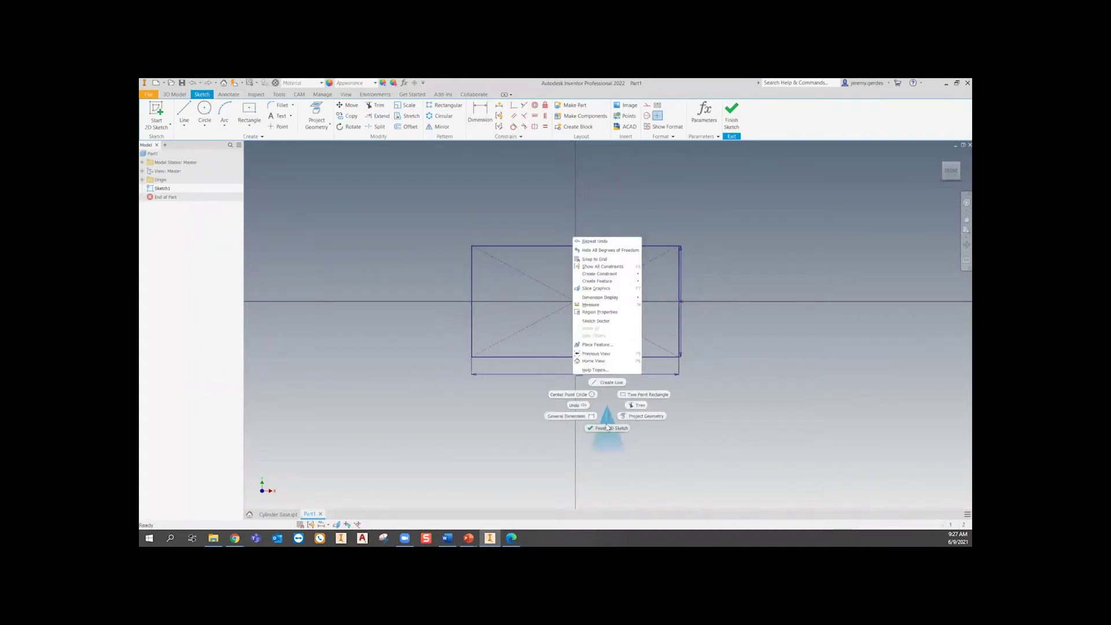
left_click(608, 428)
scroll(547, 256, "down", 4)
left_click(193, 83)
scroll(612, 371, "down", 2)
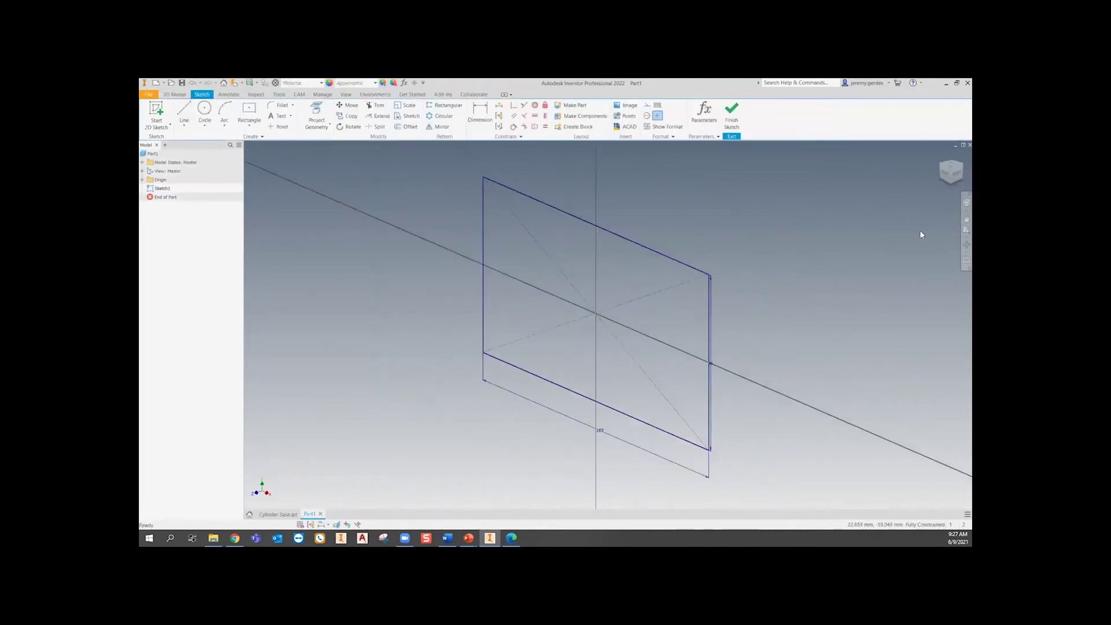
left_click(951, 169)
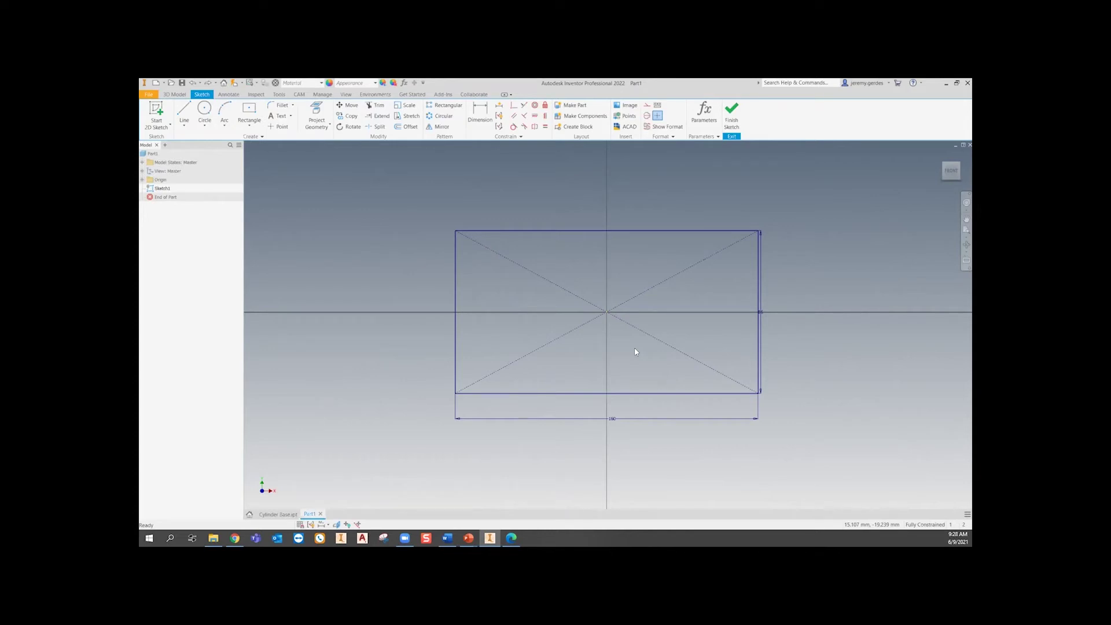
- Diagnose the rectangle sketch with Sketch Doctor using all diagnostic tests, and finish the sketch
right_click(635, 351)
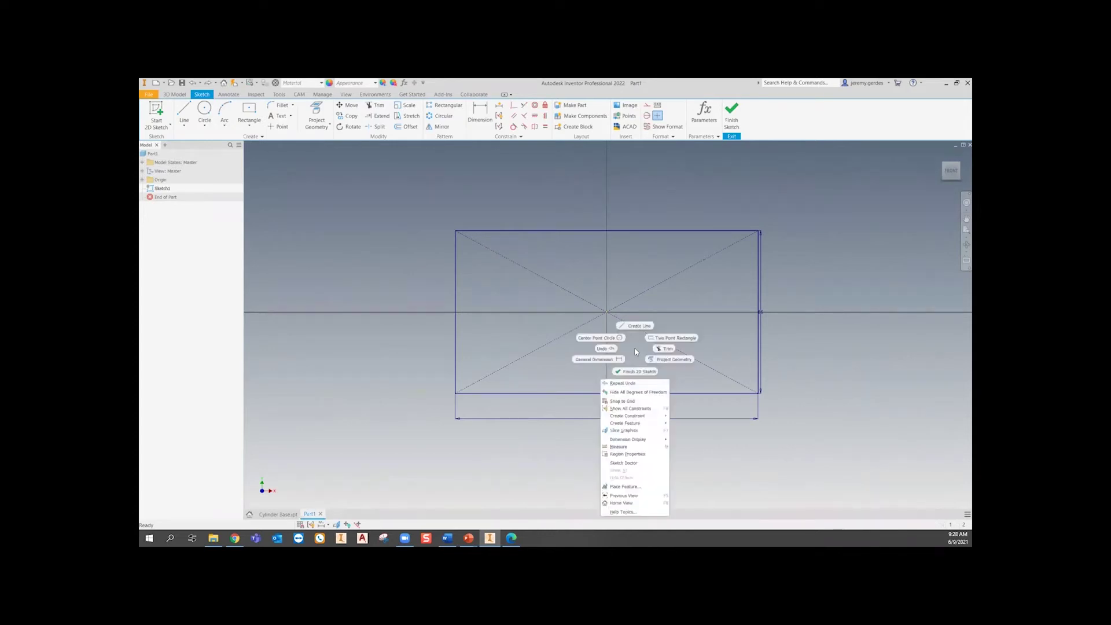
left_click(630, 462)
left_click(382, 223)
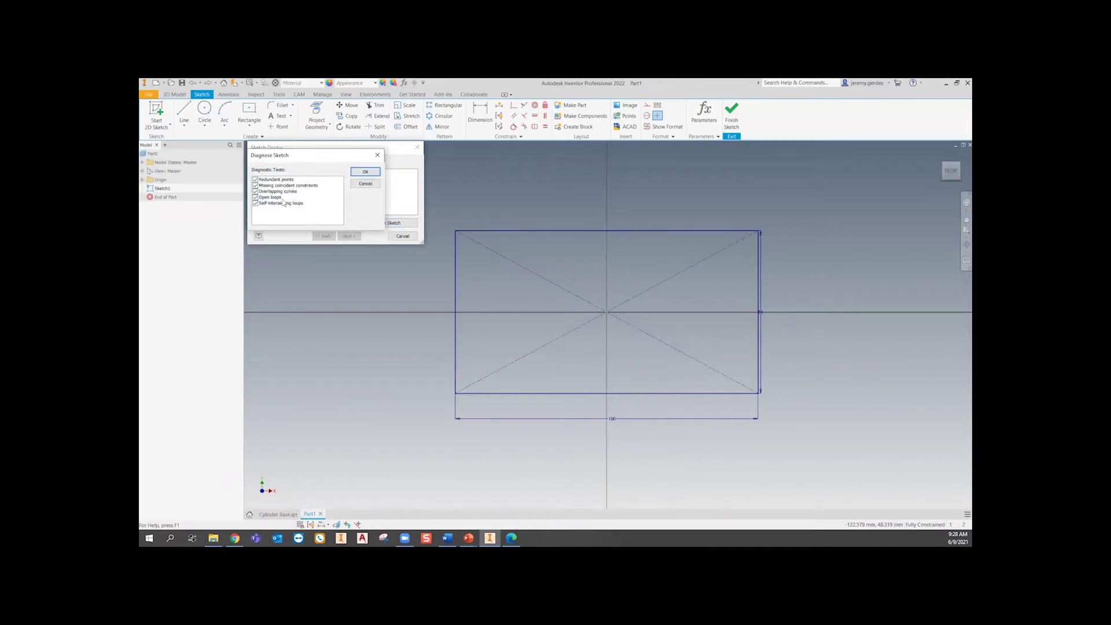
left_click(366, 172)
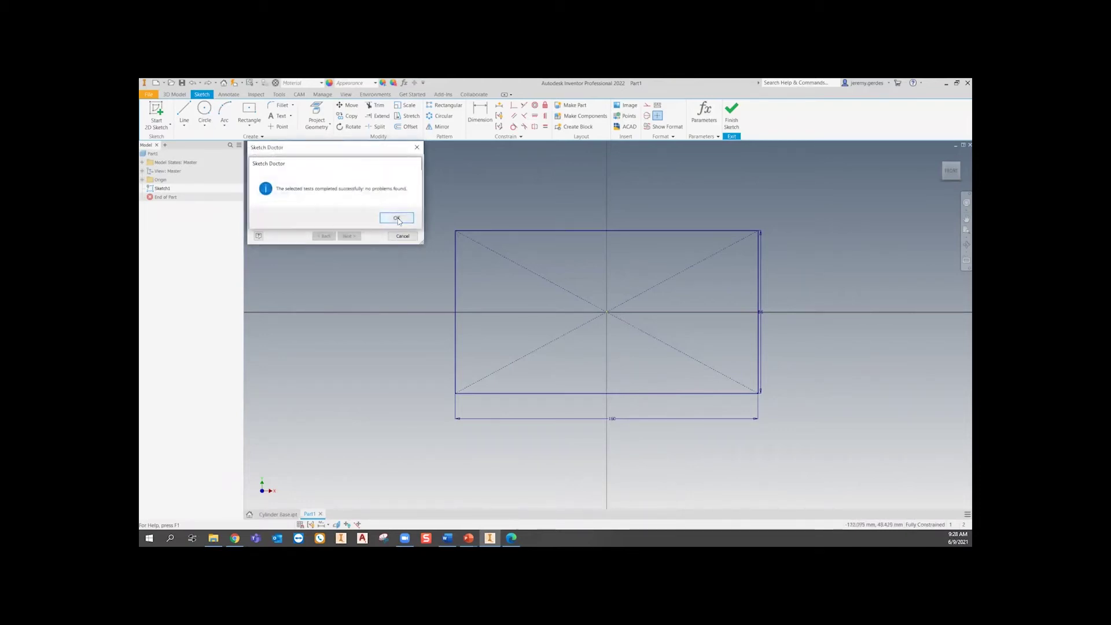
left_click(397, 218)
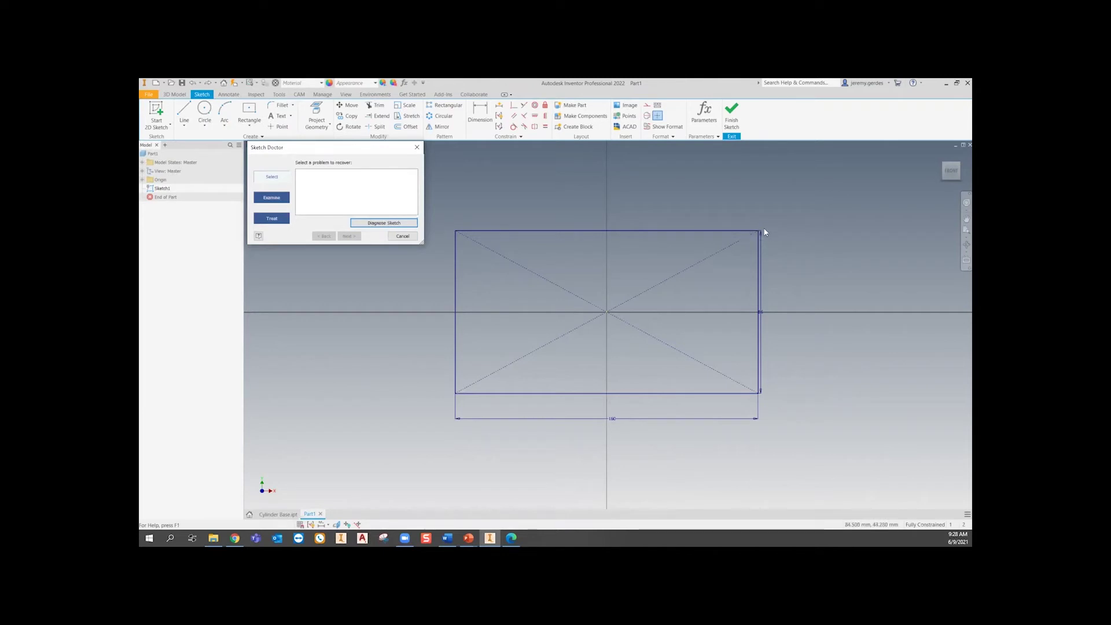
left_click(417, 149)
right_click(453, 194)
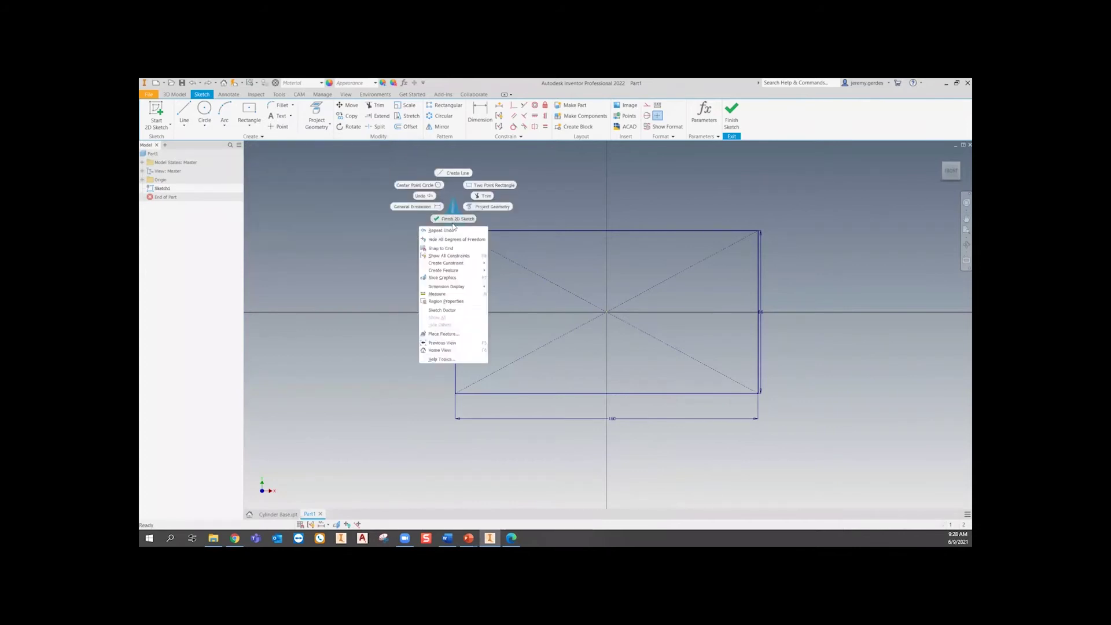
left_click(458, 219)
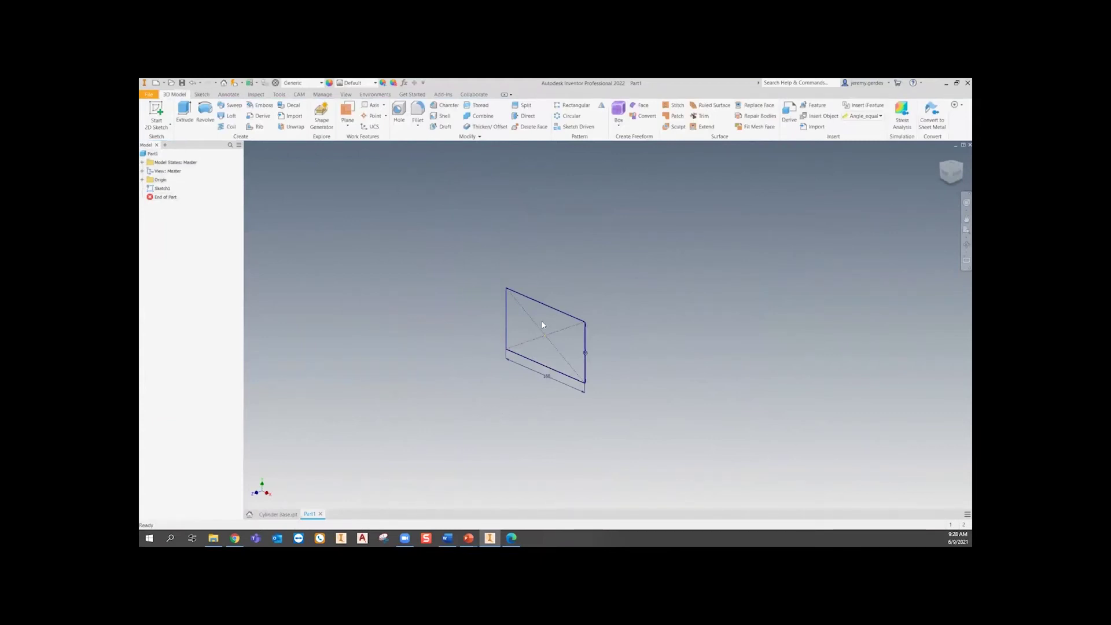
- Measure the base plate's thickness in Cylinder Base.ipt from its top face to a lower corner, and return to Part1
left_click(277, 514)
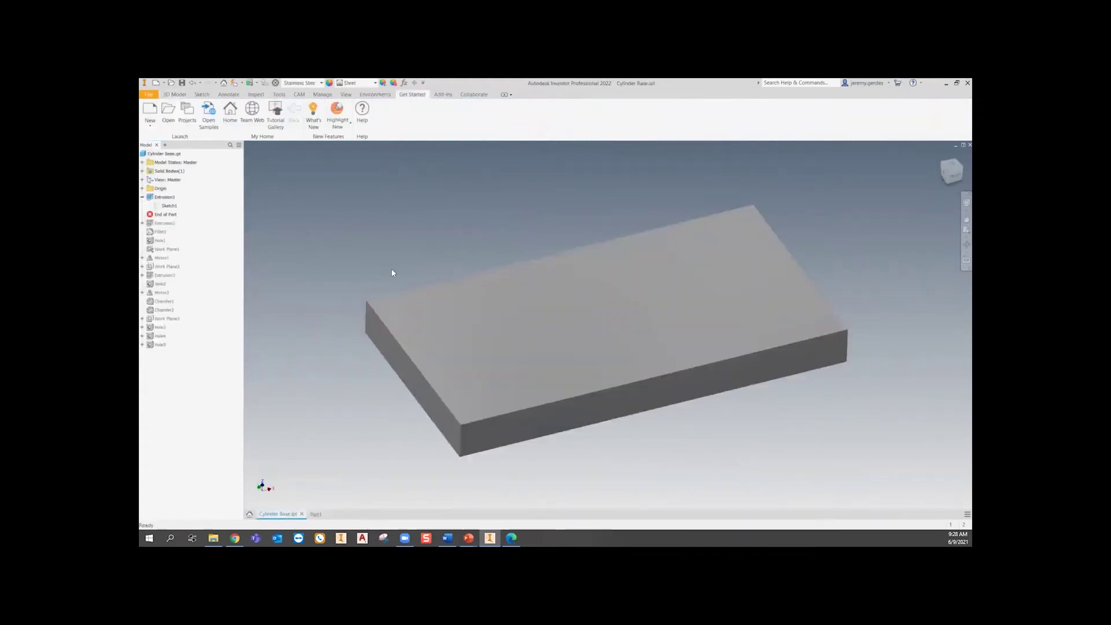
key("m")
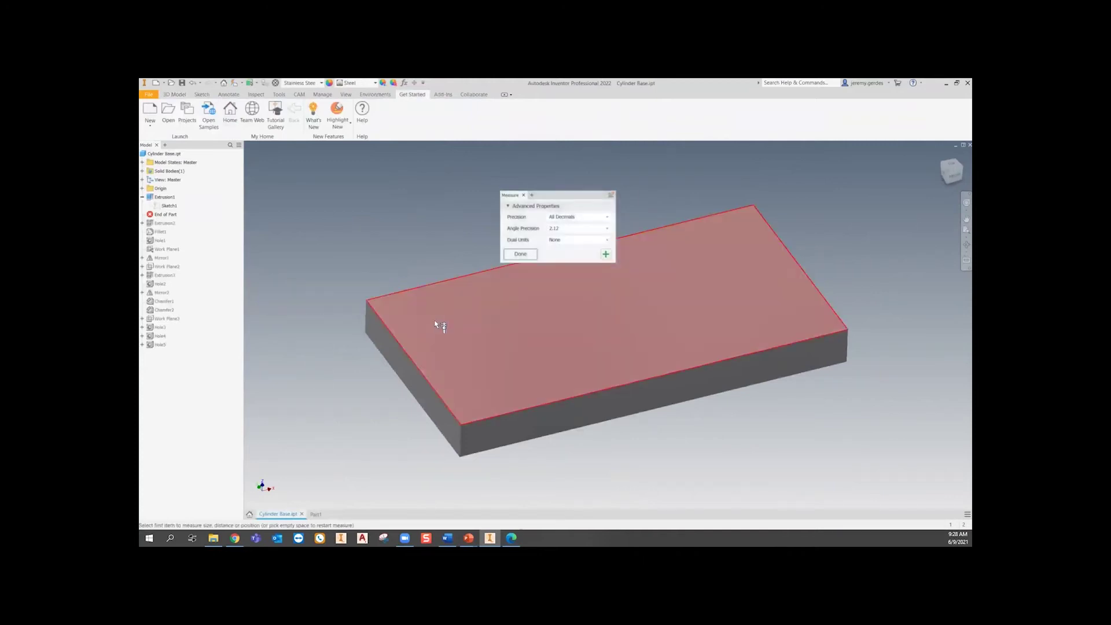
left_click(466, 415)
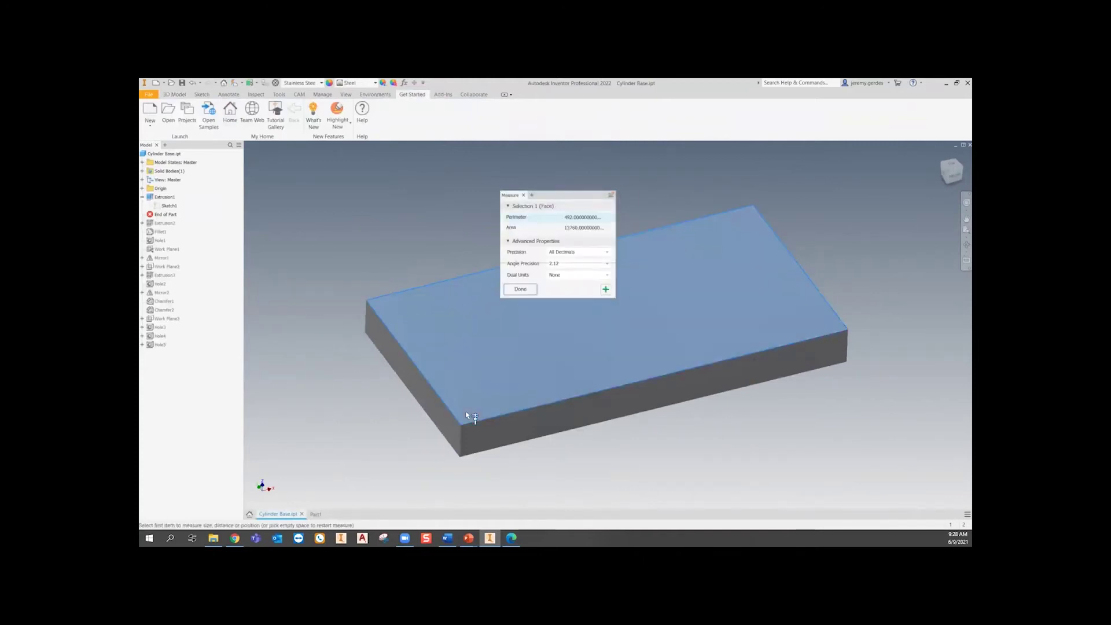
left_click(461, 457)
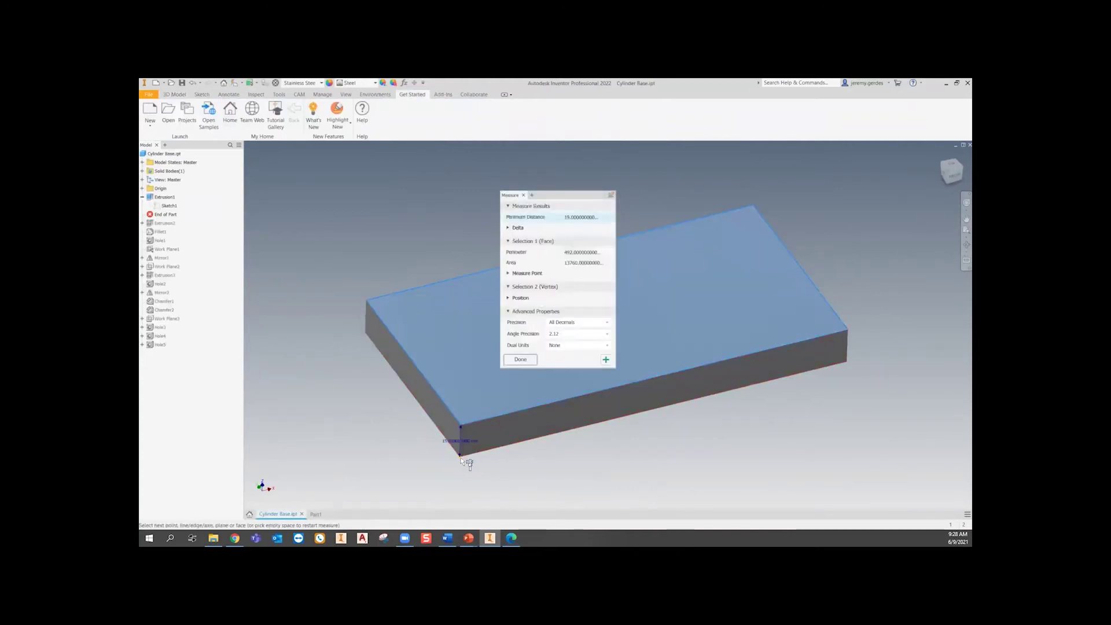
left_click(524, 195)
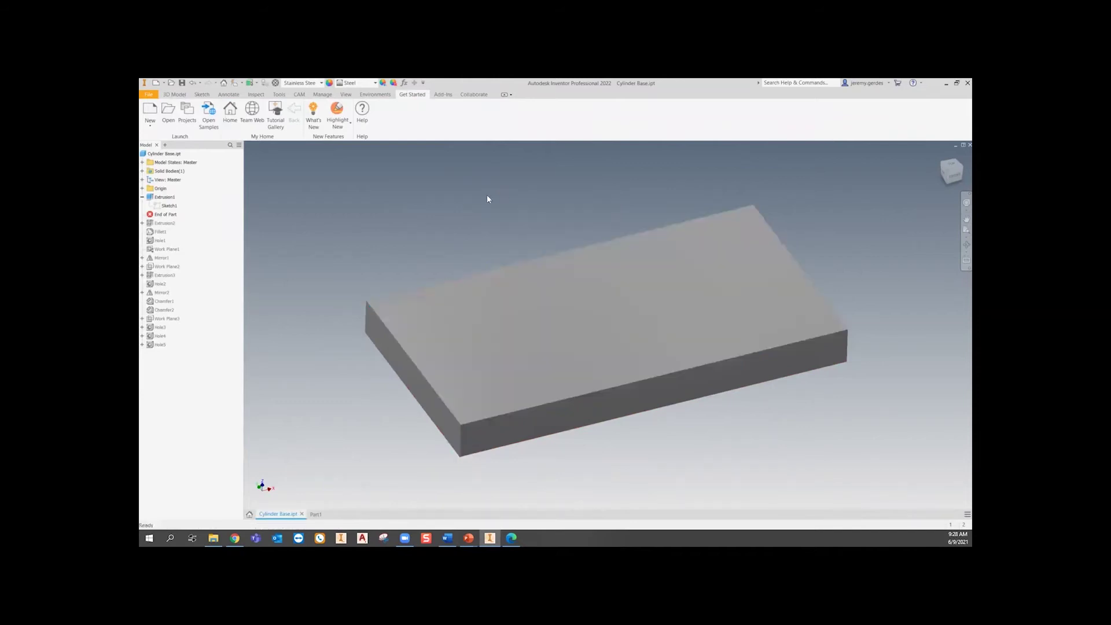
left_click(312, 514)
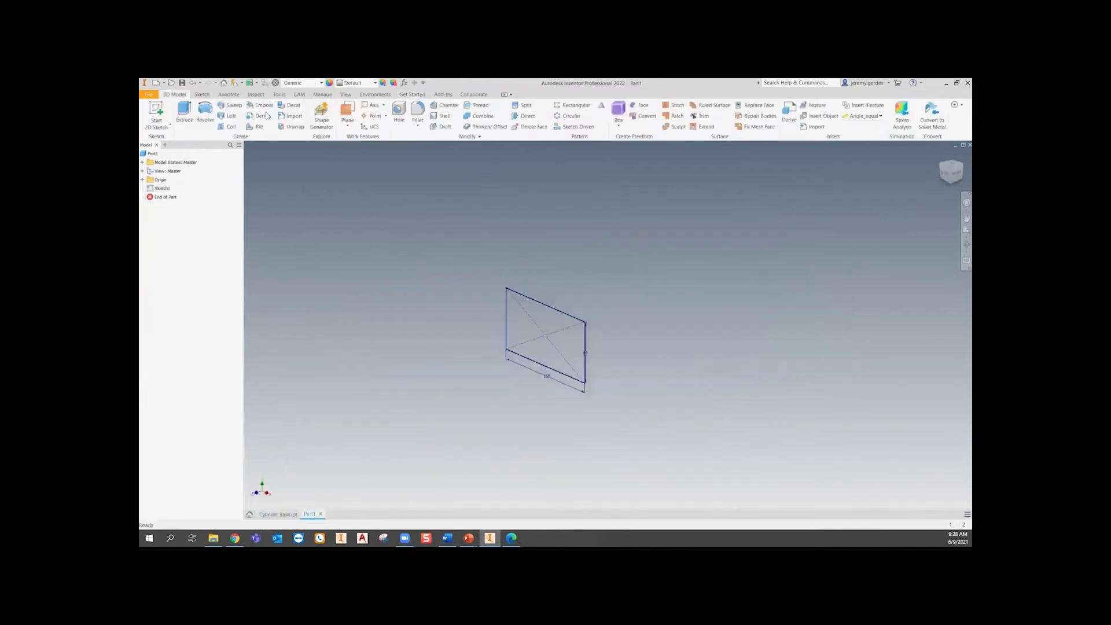
- Extrude the rectangle 15 mm in the default direction, after previewing the flipped and symmetric directions
left_click(190, 120)
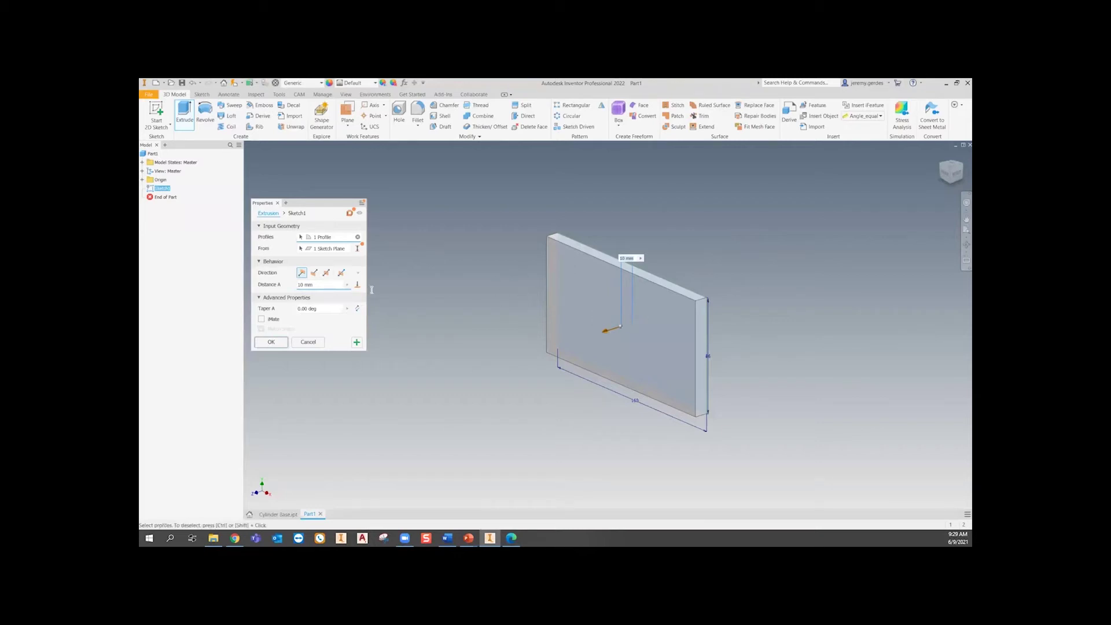
type("15")
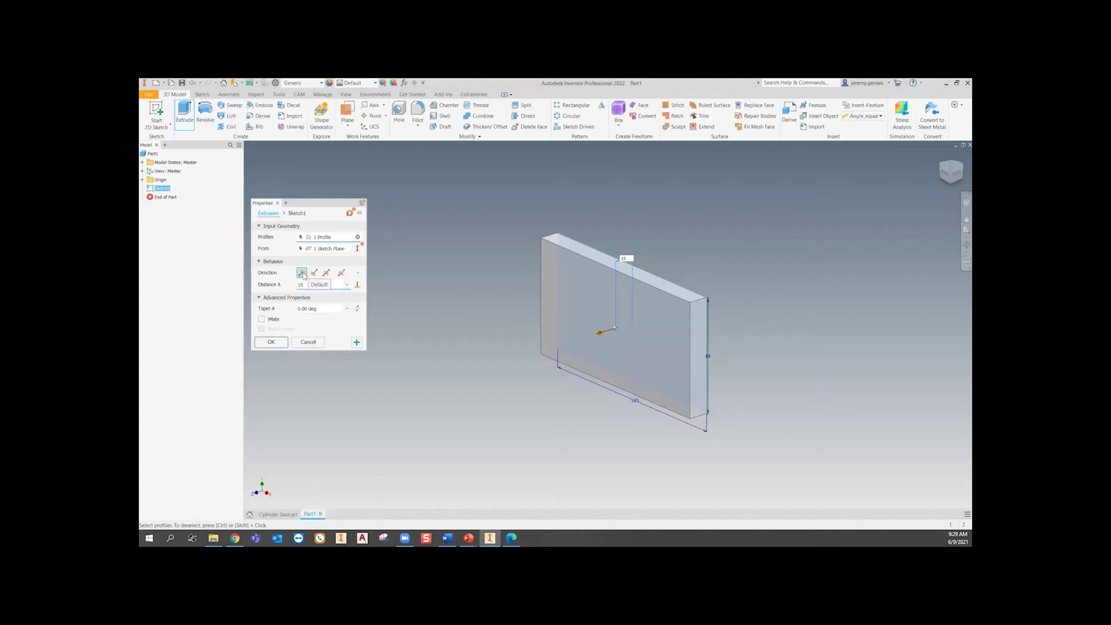
left_click(313, 273)
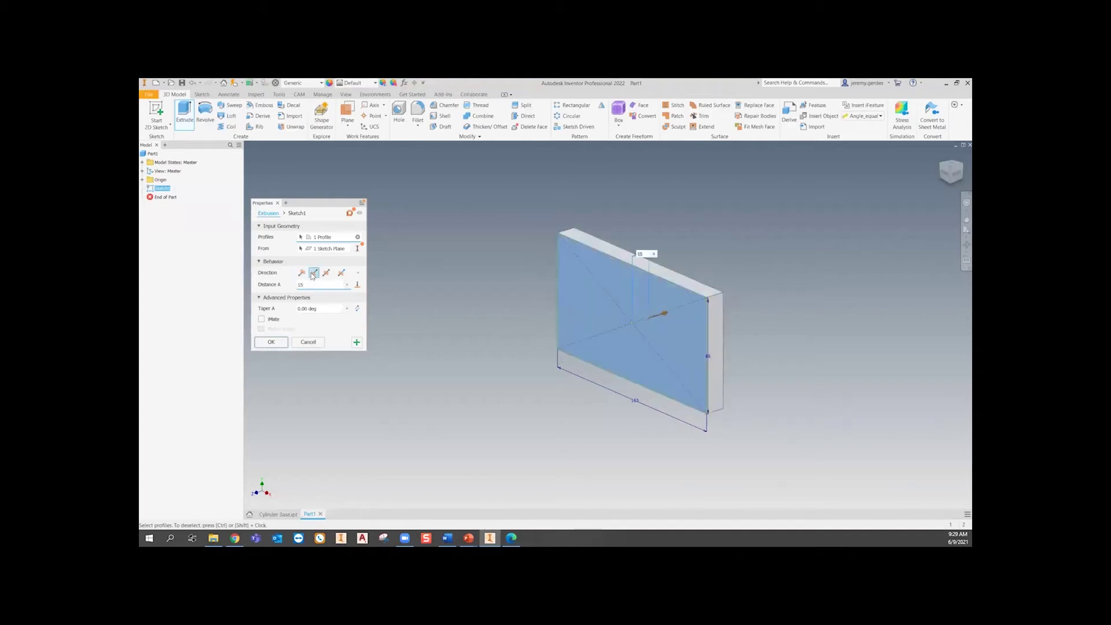
left_click(327, 274)
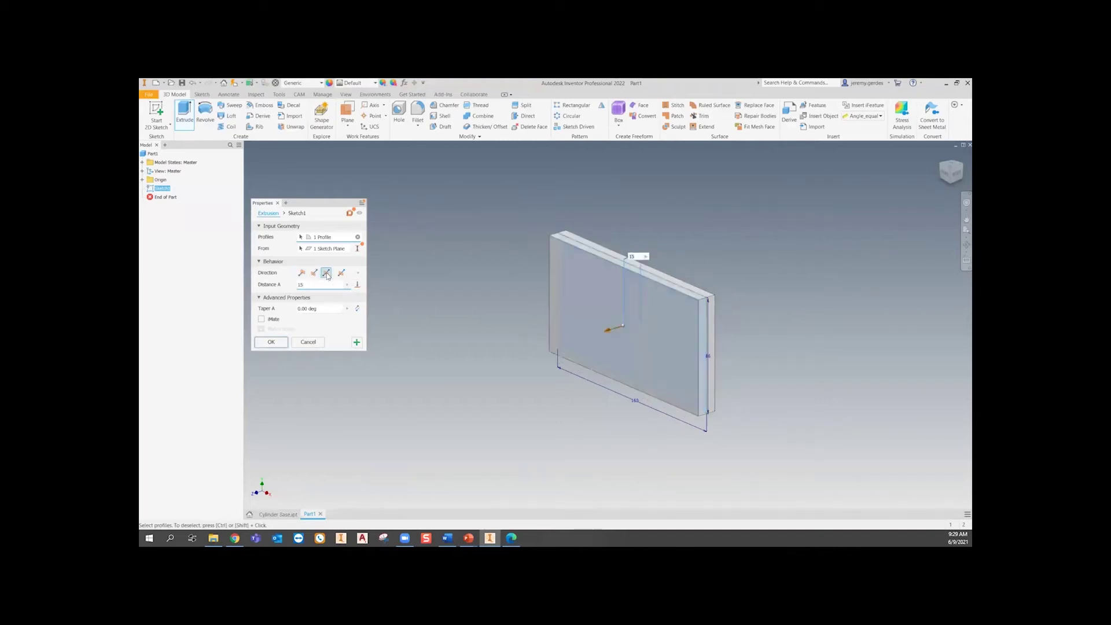
left_click(301, 274)
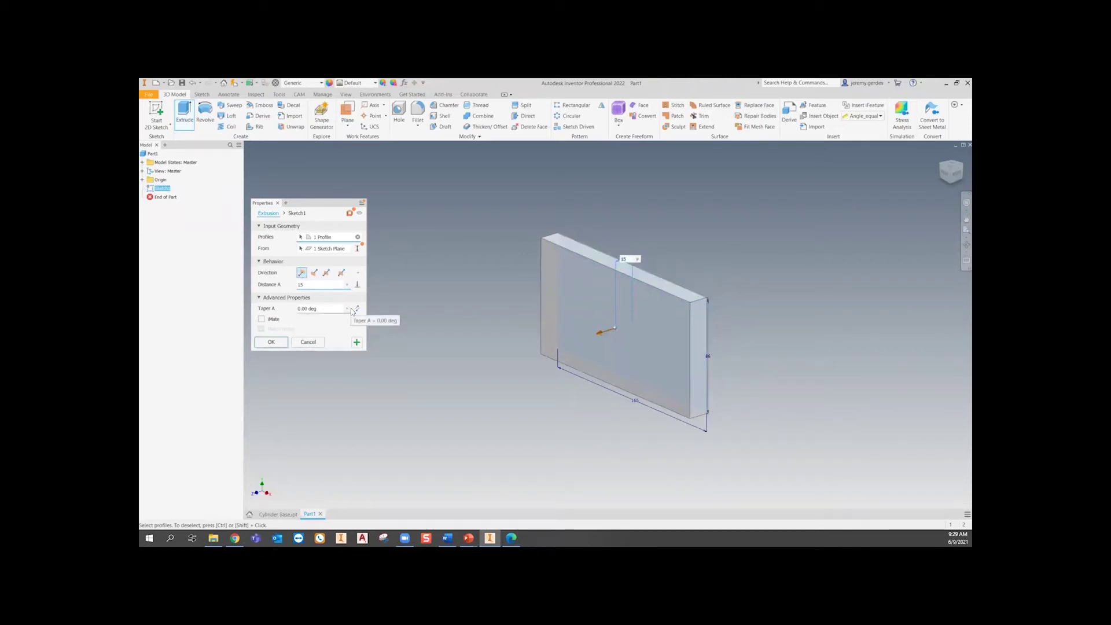
left_click(272, 342)
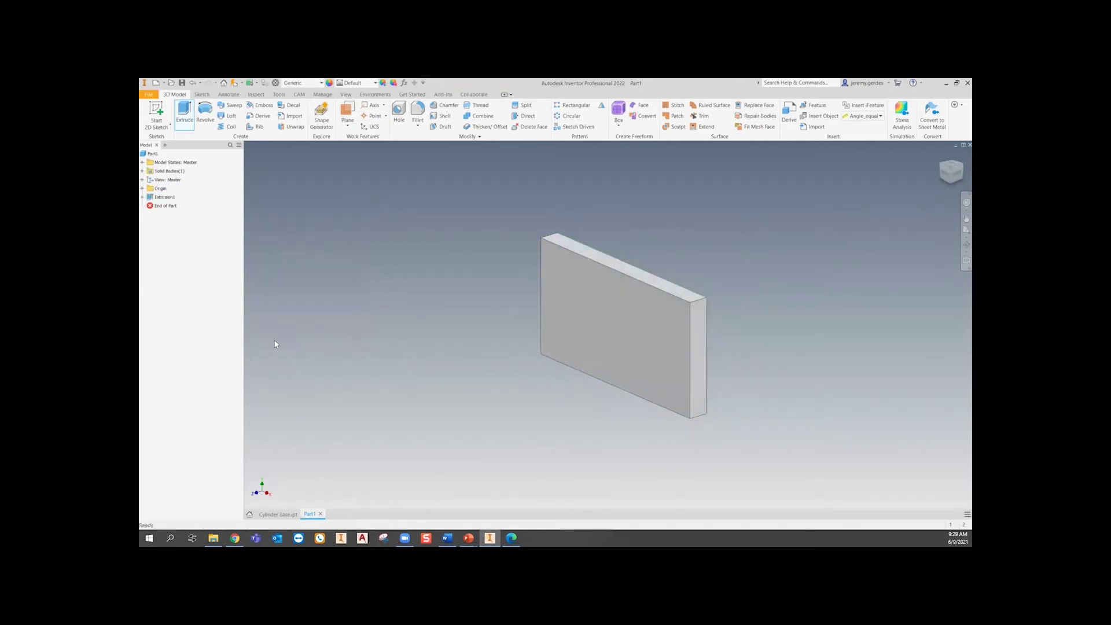
- Switch to Cylinder Base.ipt and move its End of Part marker below Extrusion2 to restore the upright profile
left_click(943, 175)
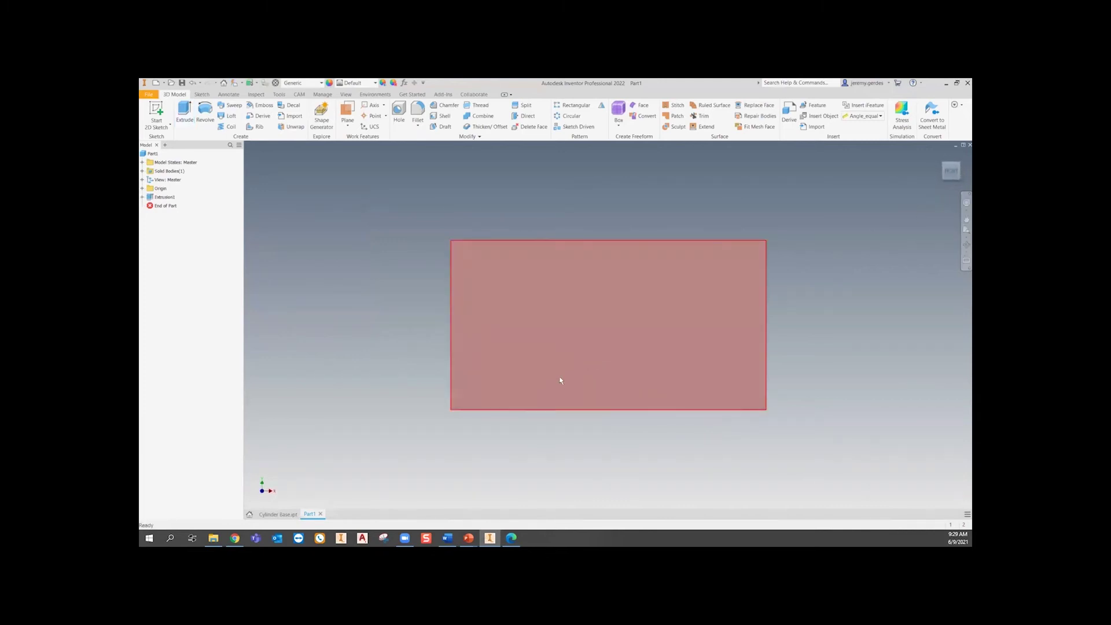
middle_click_drag(612, 411, 577, 407)
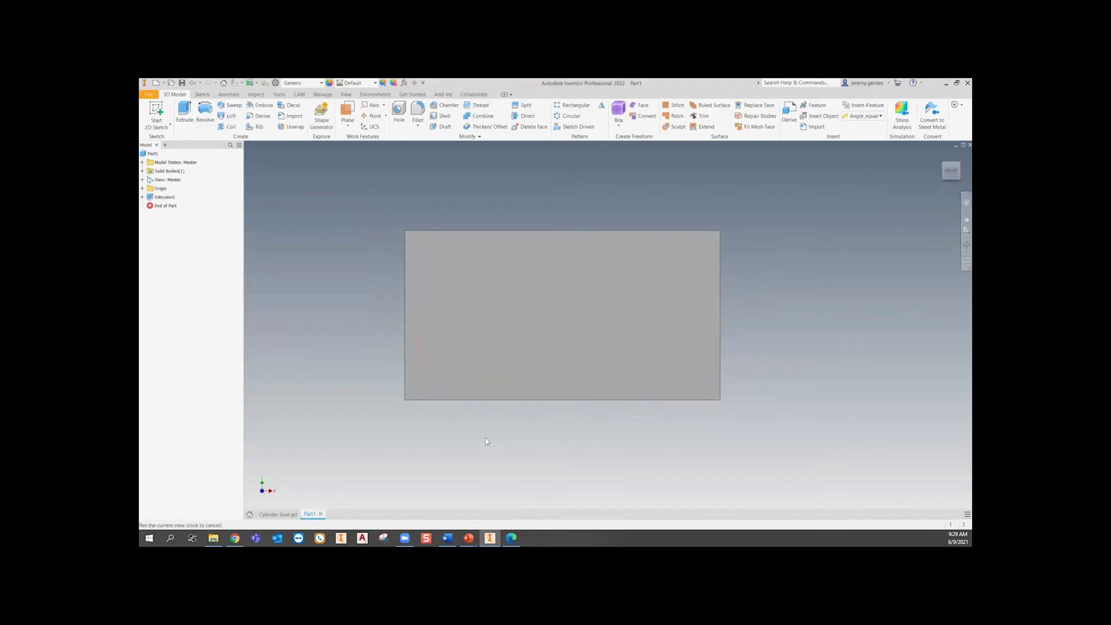
left_click(277, 515)
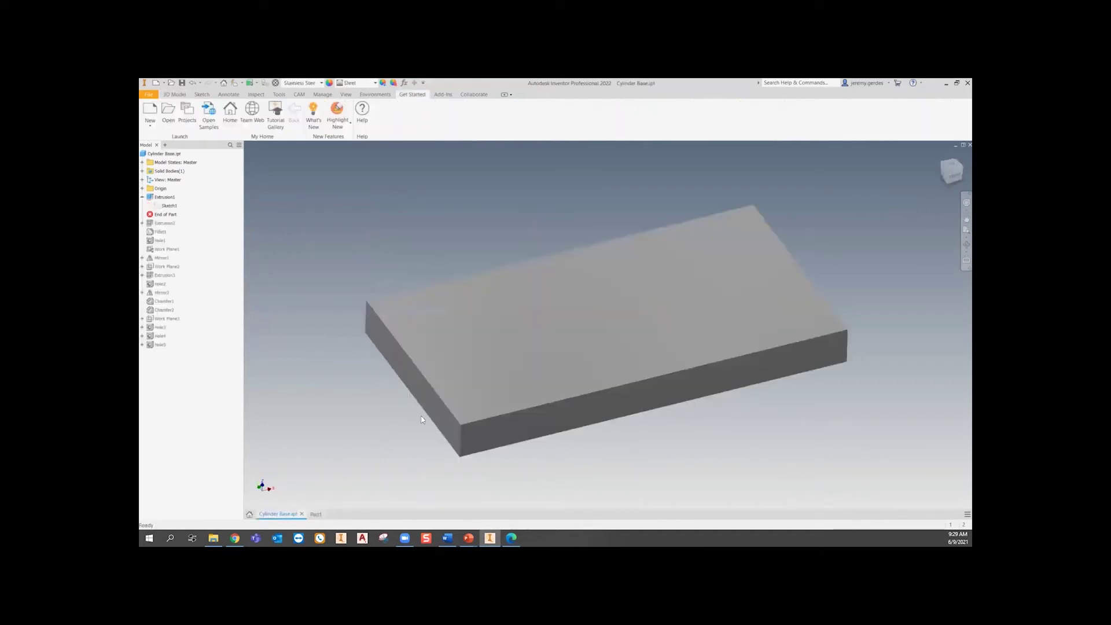
left_click_drag(168, 215, 170, 227)
middle_click_drag(672, 374, 602, 397, "shift")
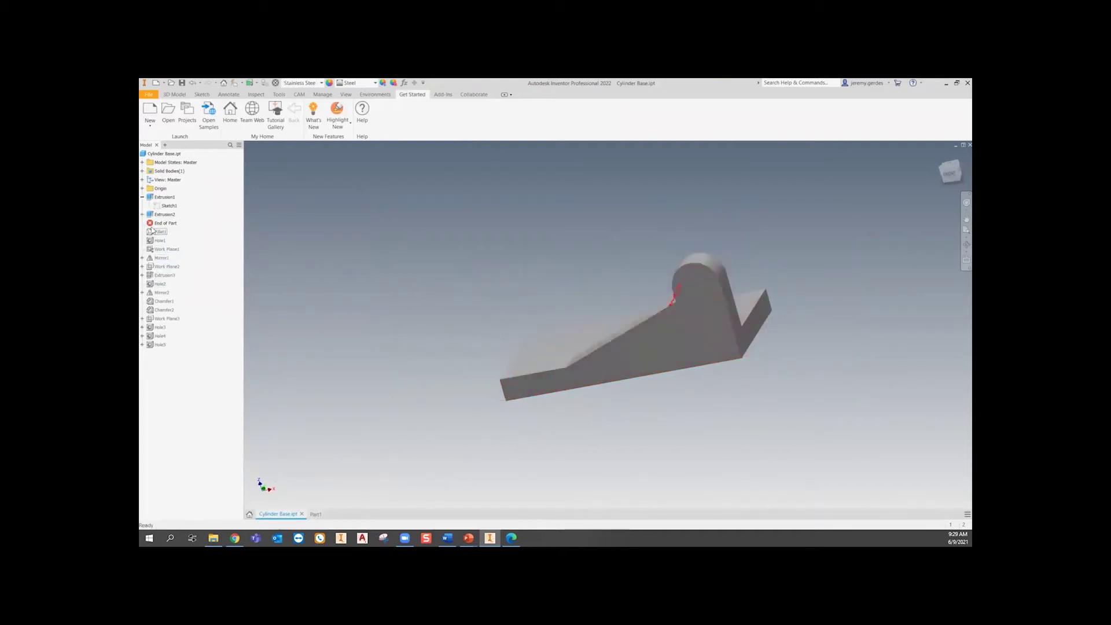
- Open Extrusion2's Sketch2 in Cylinder Base.ipt to inspect the upright's profile, and exit the sketch
left_click(143, 215)
right_click(166, 224)
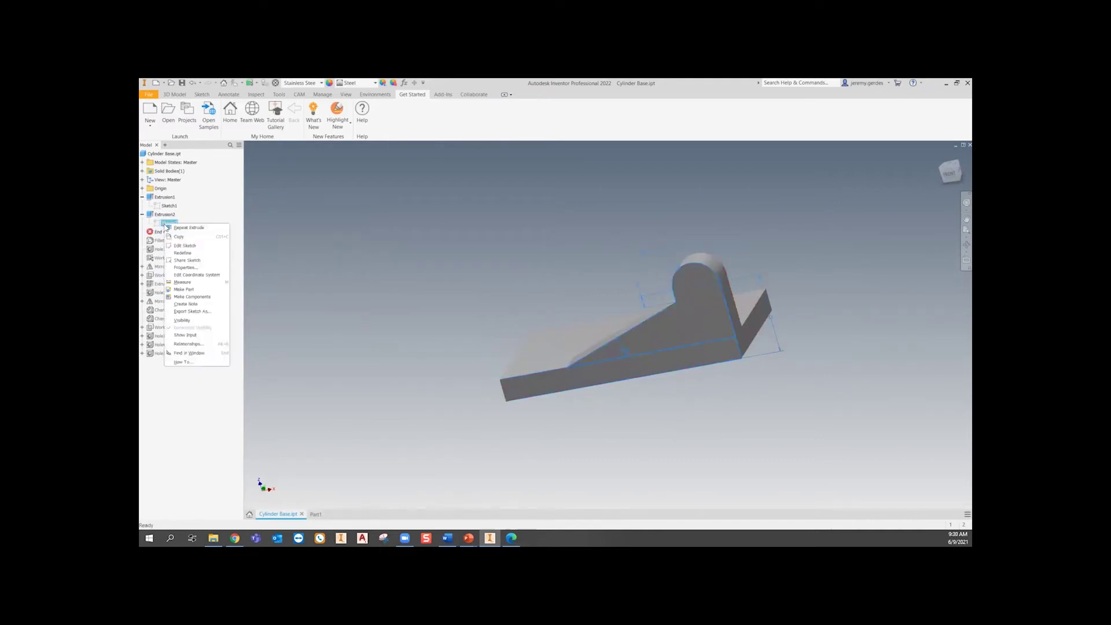
left_click(199, 246)
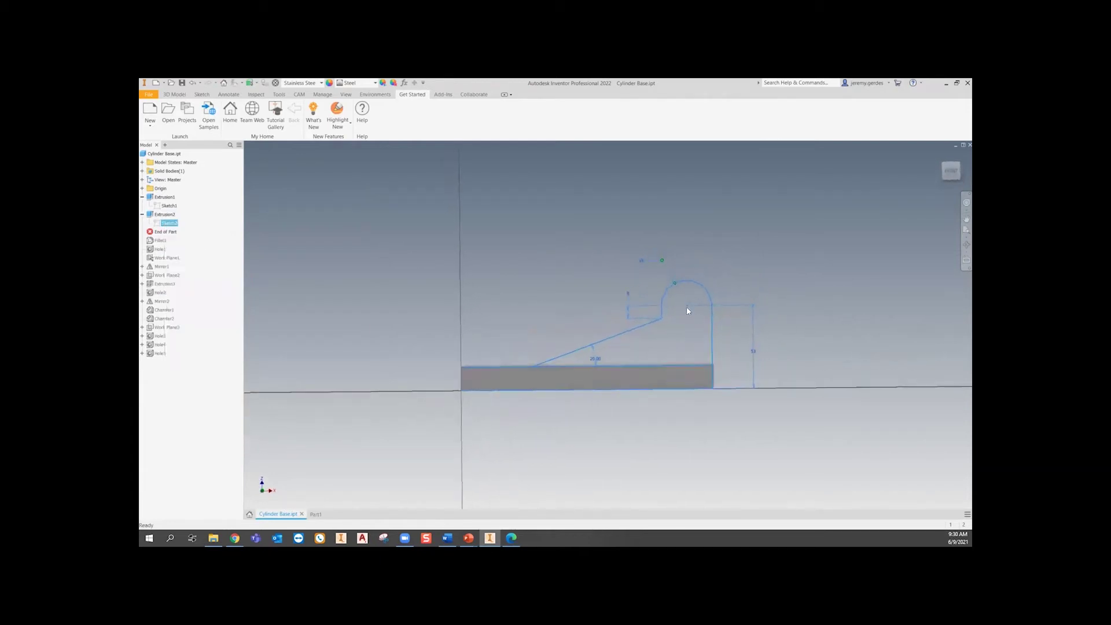
left_click(731, 113)
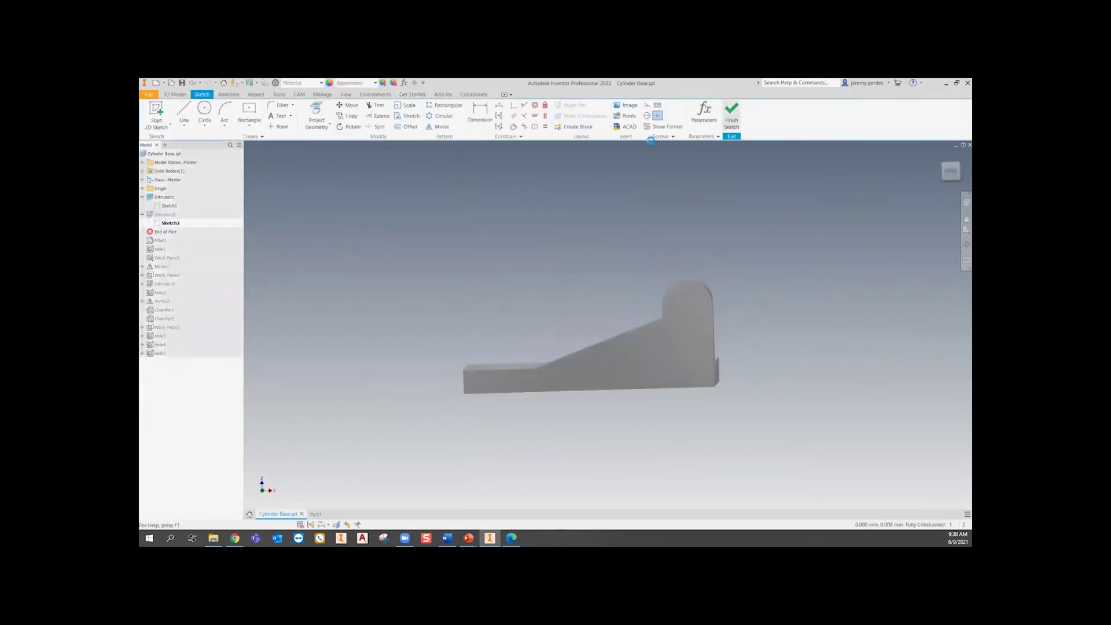
- Turn on the visibility of Extrusion2's Sketch2 and check its display options
right_click(165, 224)
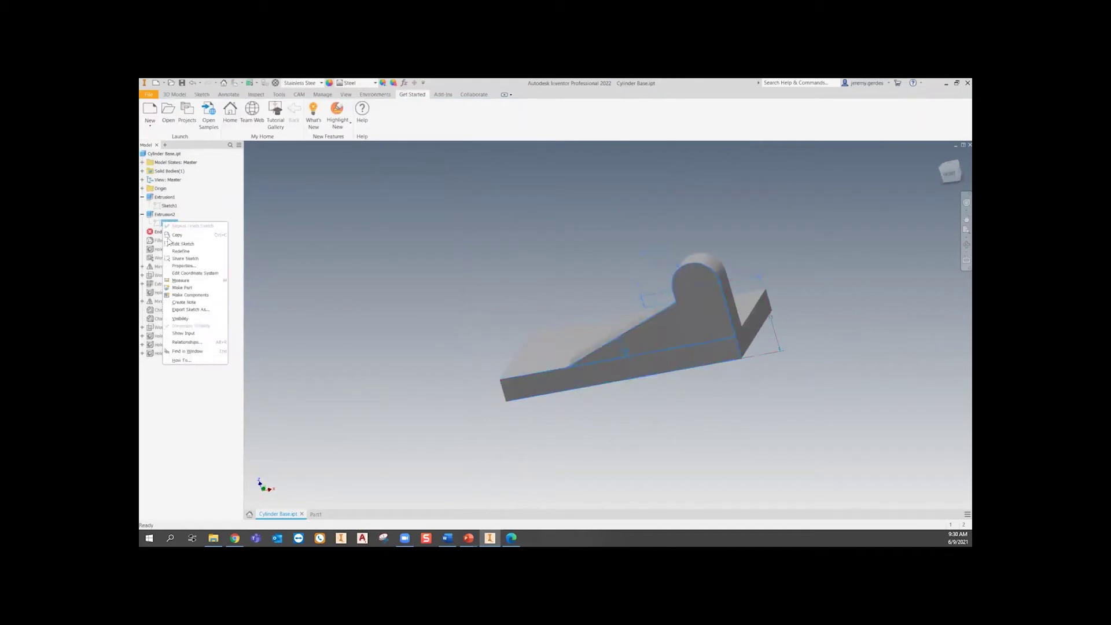
left_click(195, 318)
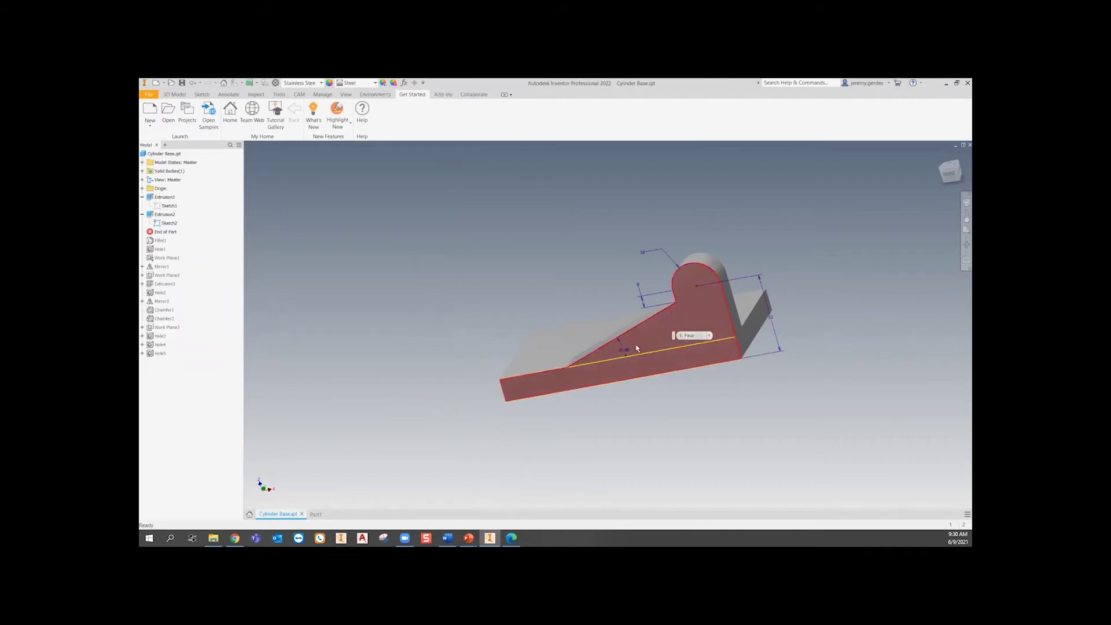
right_click(172, 223)
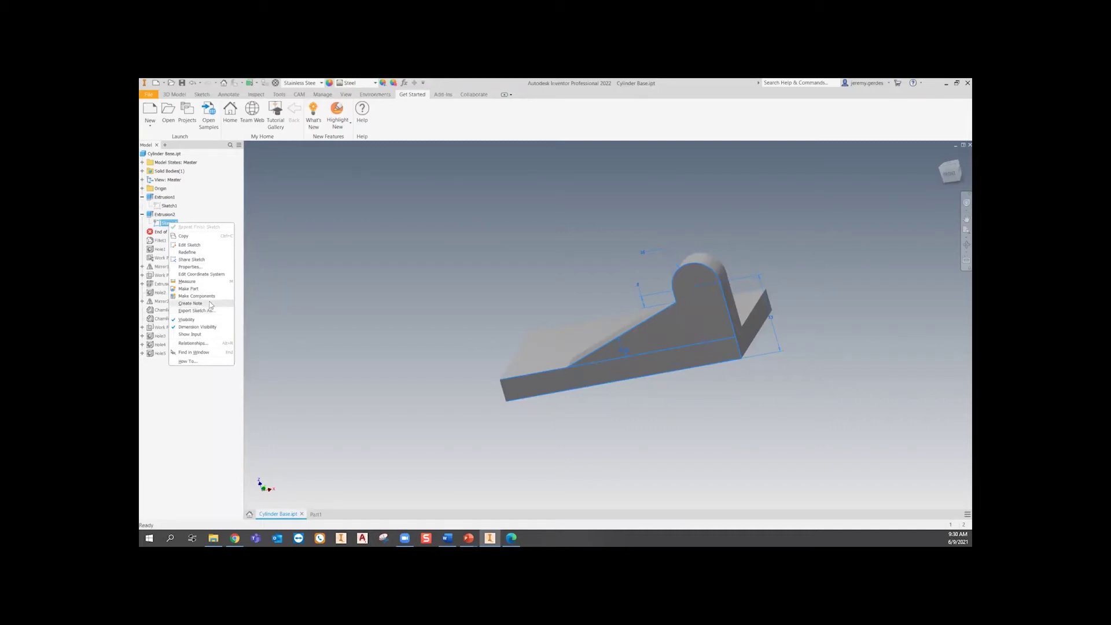
left_click(413, 281)
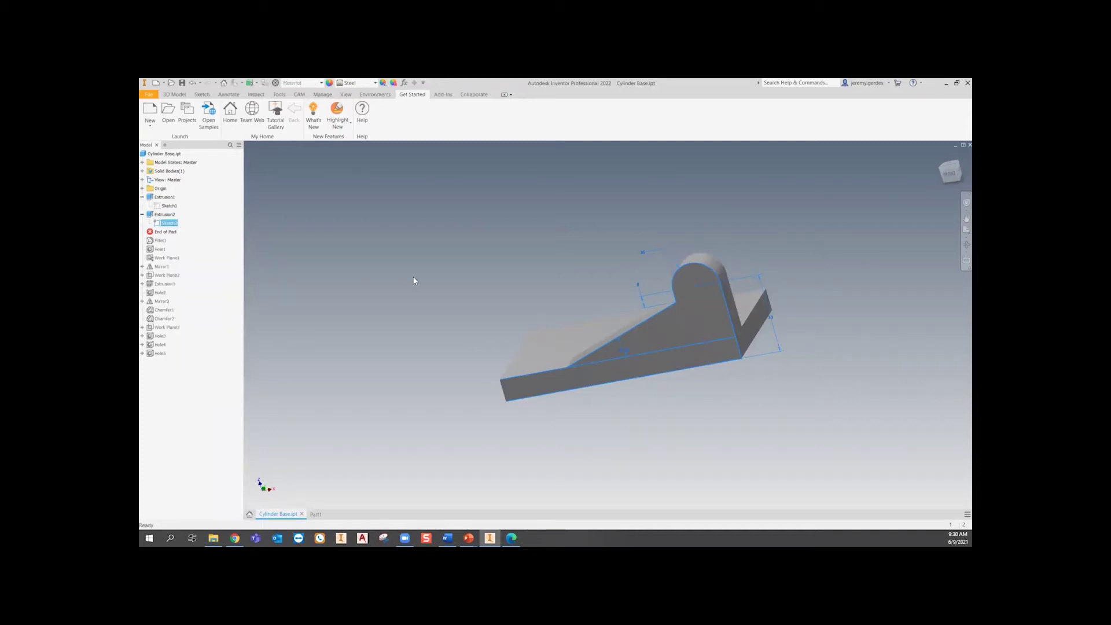
- Examine the upright profile in Cylinder Base.ipt from the front, and start a new sketch on the front face of Part1's base plate
left_click(951, 173)
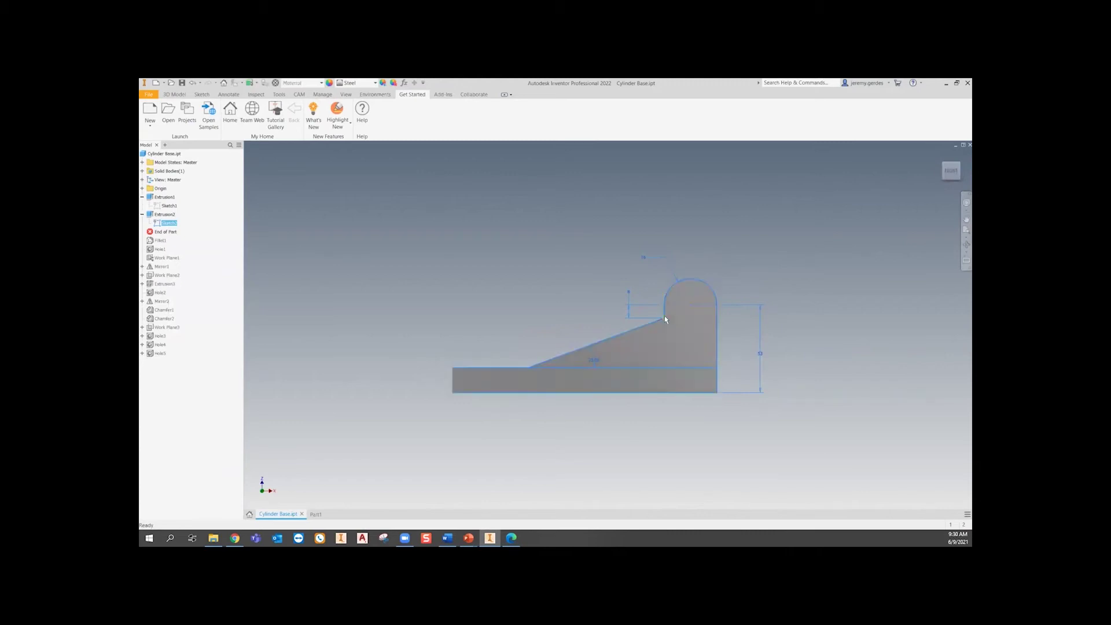
scroll(664, 316, "up", 4)
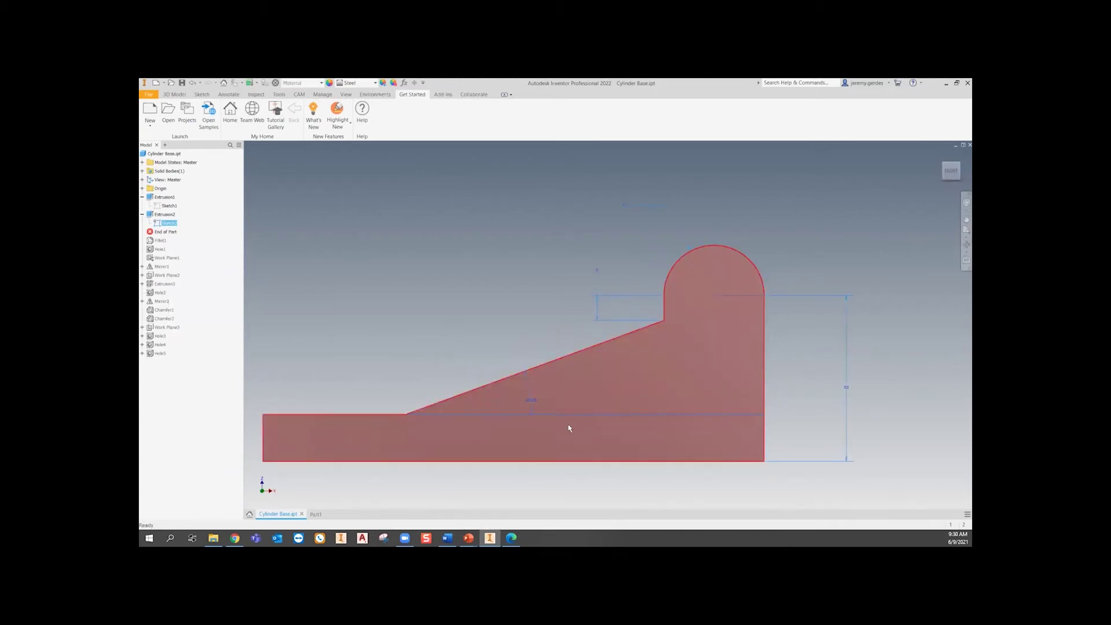
left_click(316, 513)
middle_click_drag(534, 390, 637, 367, "shift")
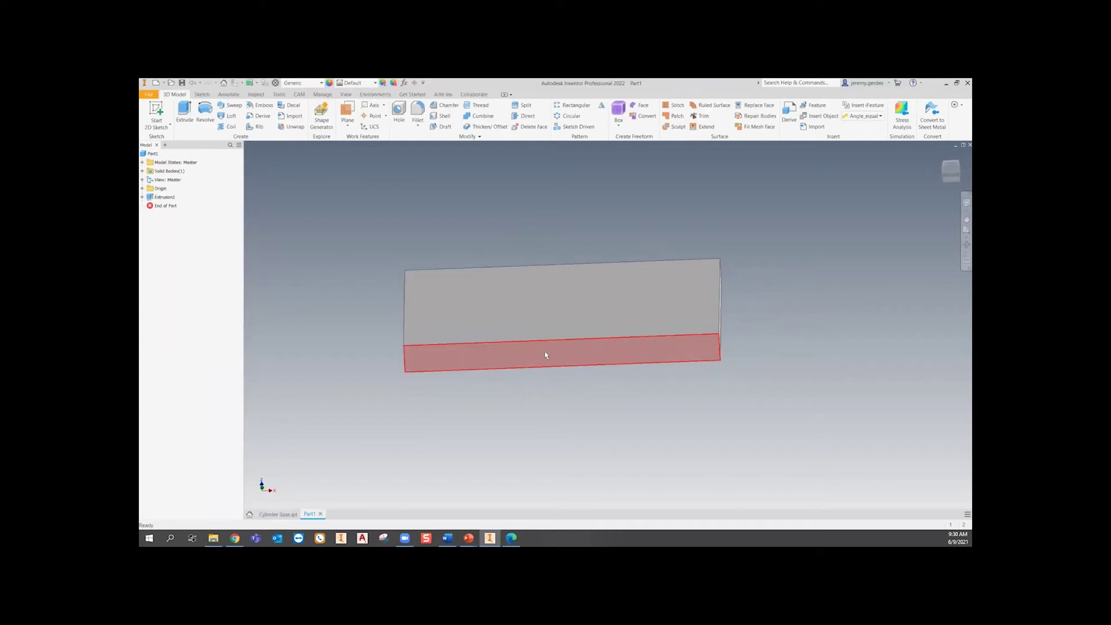
right_click(586, 348)
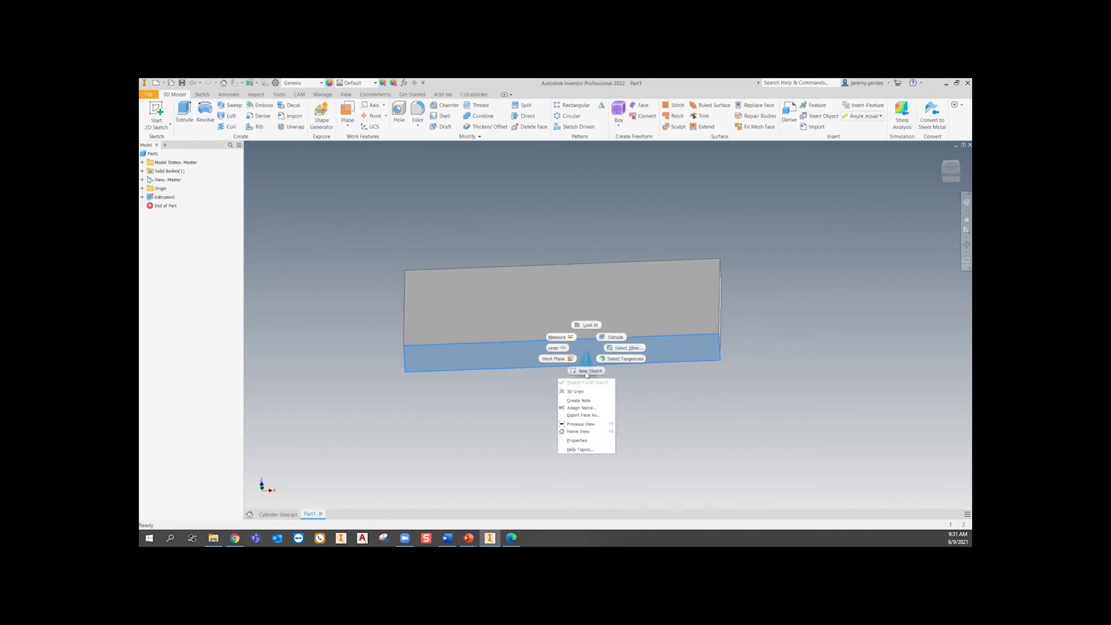
left_click(587, 371)
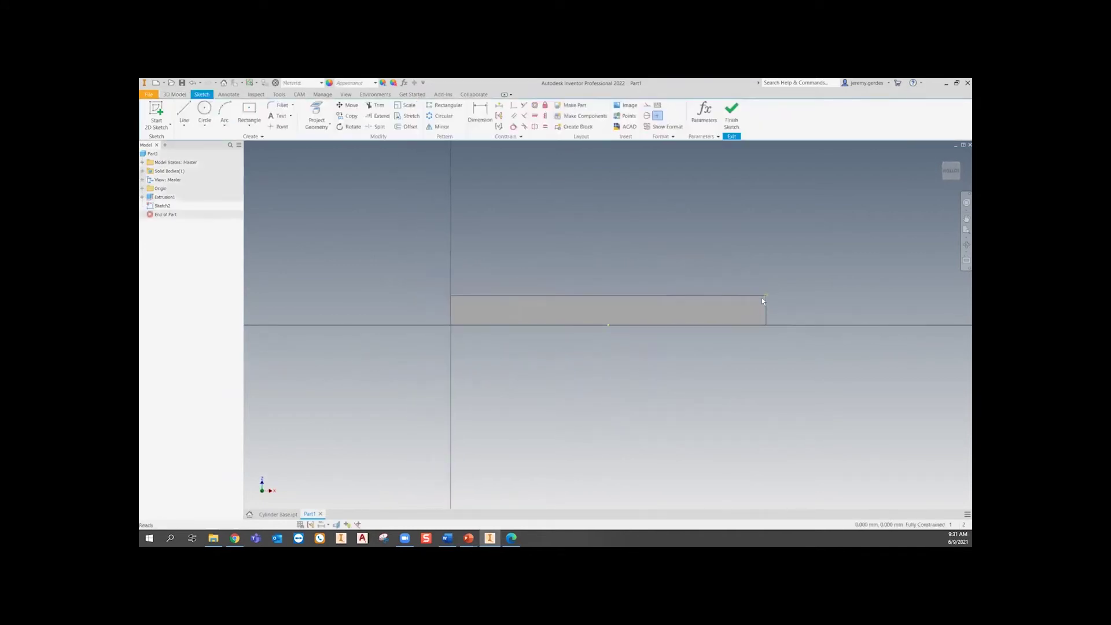
- Sketch a vertical line about 39 mm tall from the plate's upper-right corner, and a sloped line from its top edge ending in a short vertical
left_click(184, 111)
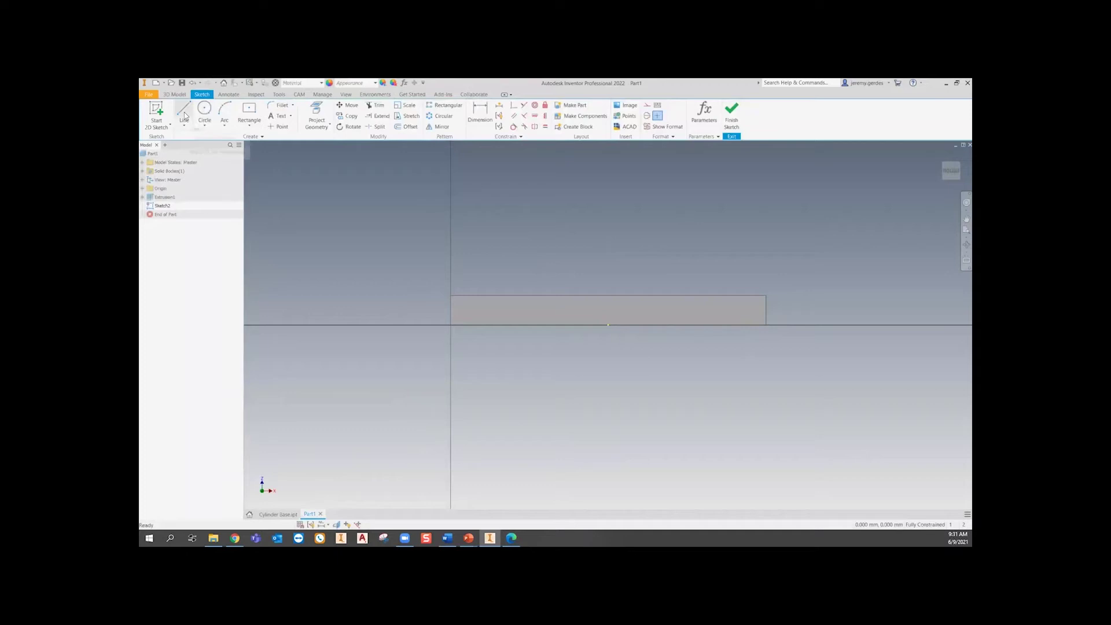
left_click(766, 296)
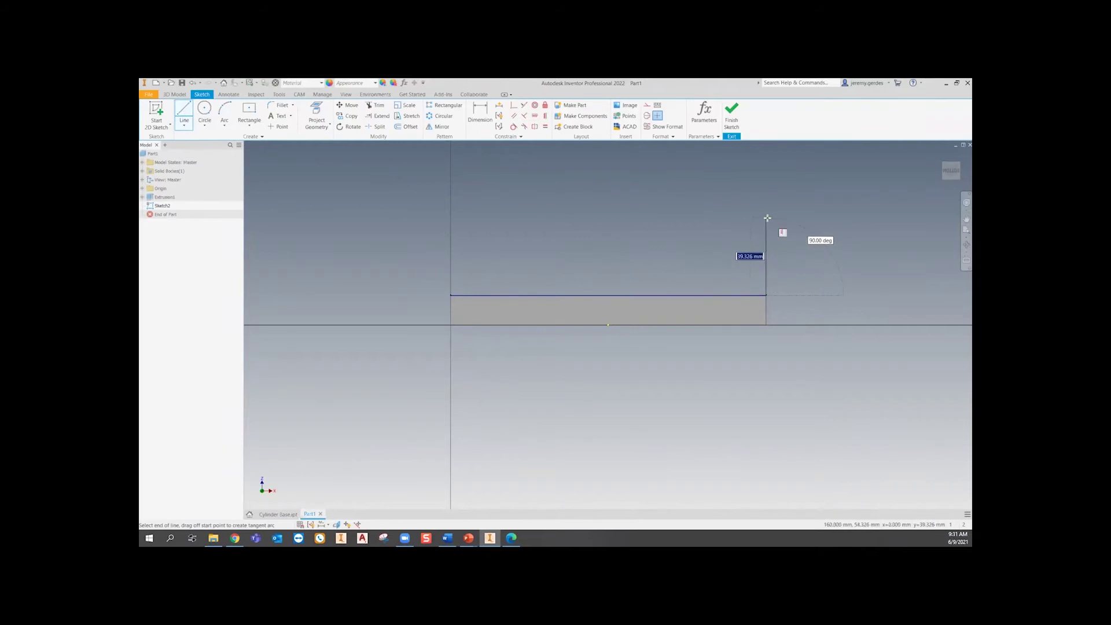
left_click(767, 218)
key("Escape")
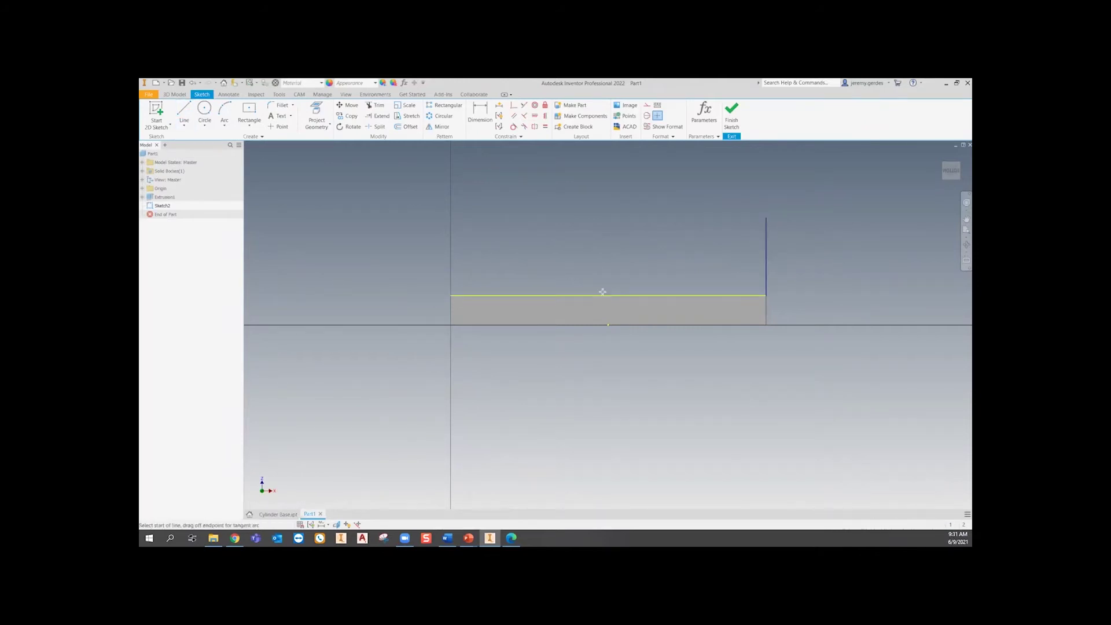
left_click(683, 266)
double_click(683, 240)
key("Escape")
- Sketch a circle about 21 mm in diameter above and between the two vertical lines
left_click(213, 110)
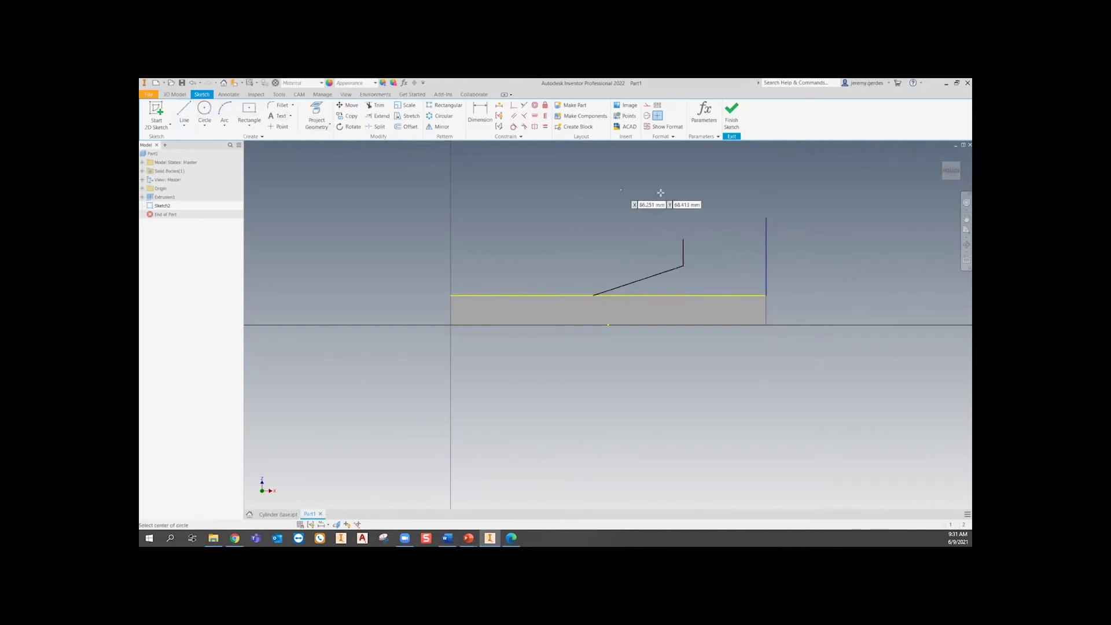
left_click(712, 191)
left_click(722, 209)
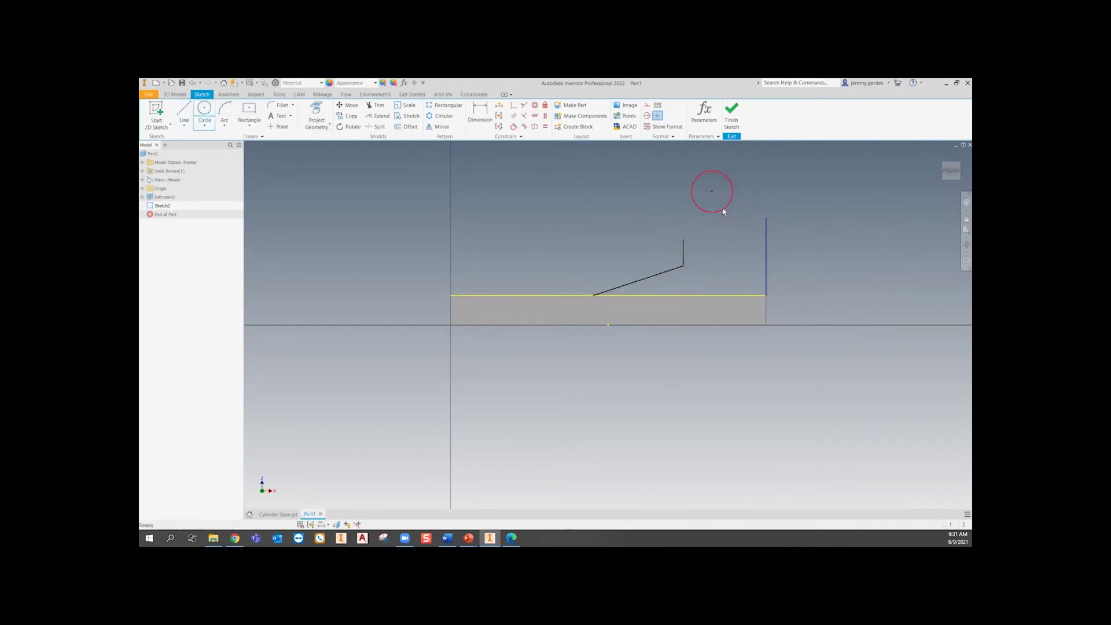
middle_click_drag(685, 350, 643, 378)
key("Escape")
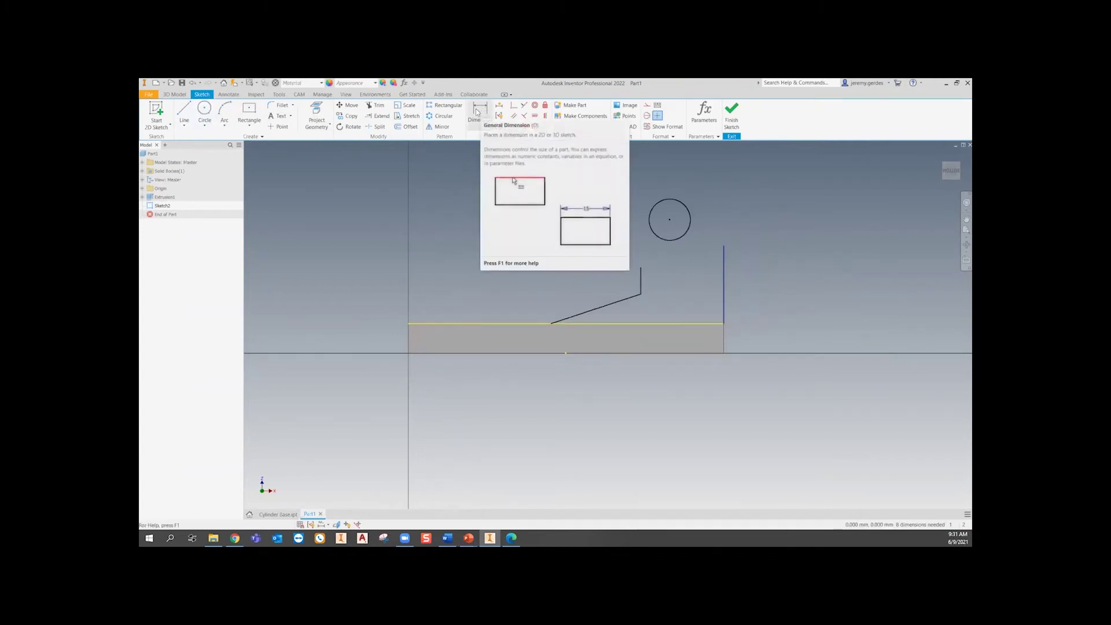
- Dimension the circle's diameter as 32 mm
middle_click_drag(651, 297, 574, 334)
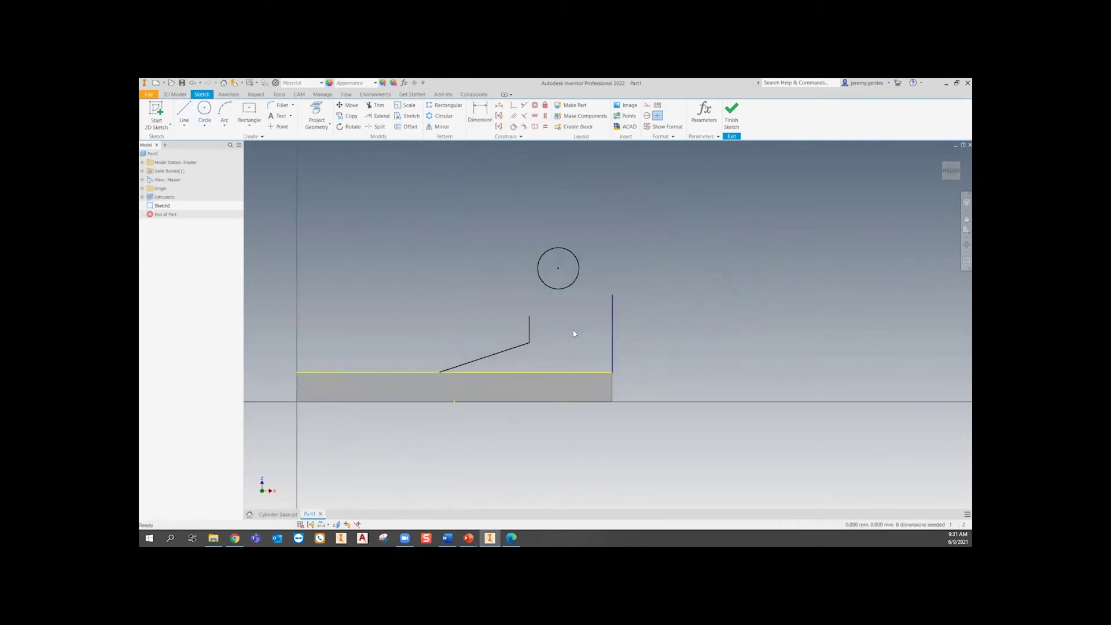
left_click(482, 123)
left_click(580, 273)
left_click(631, 234)
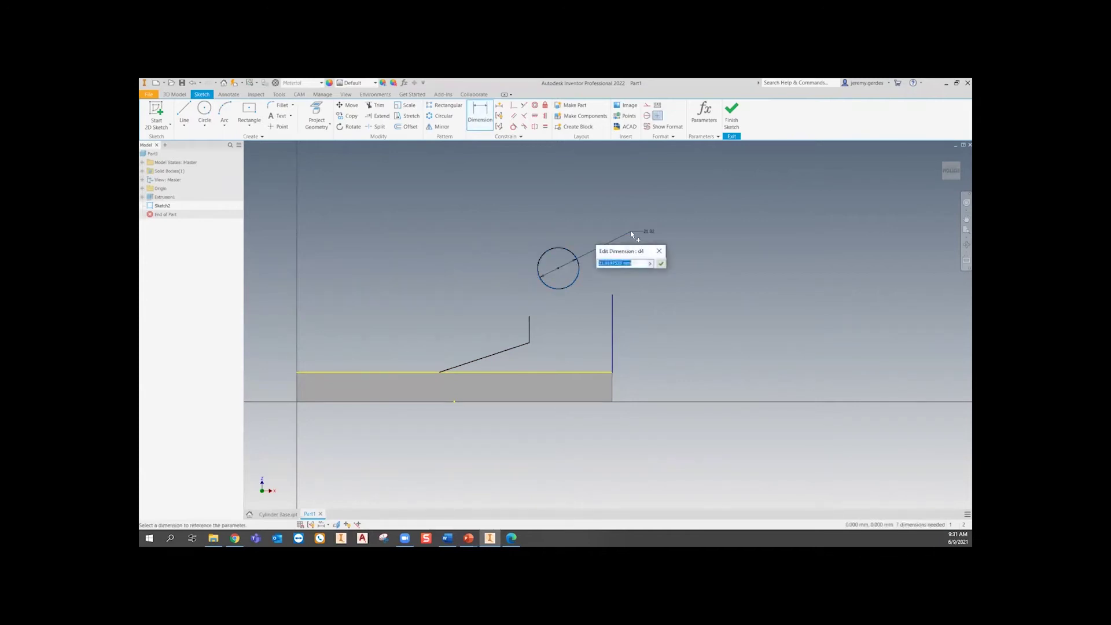
type("32")
key("Return")
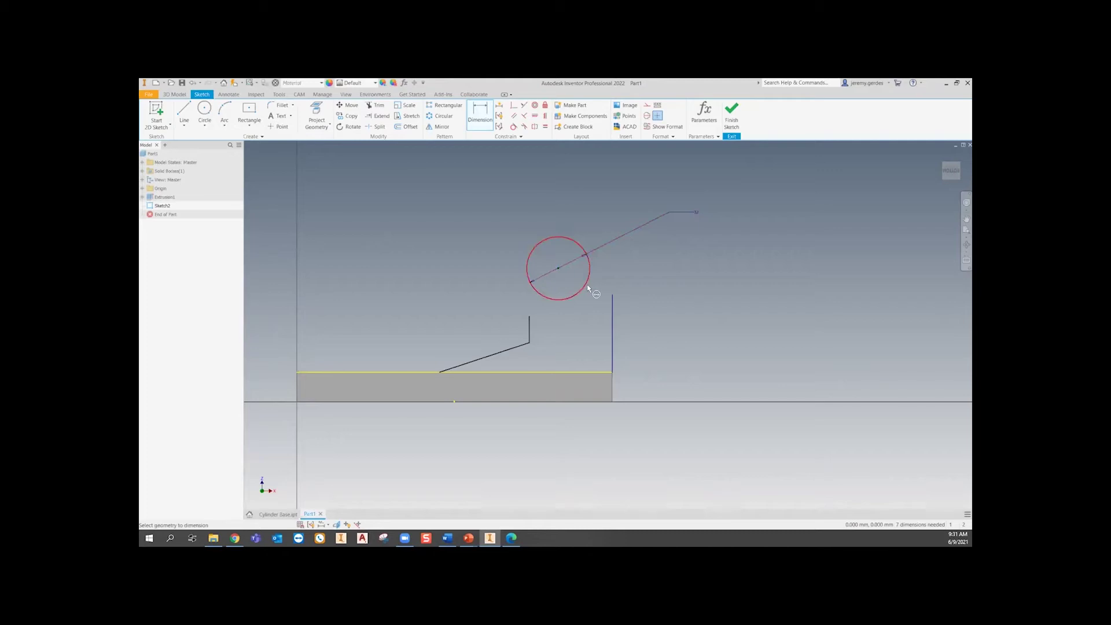
- Dimension the horizontal distance from the circle's center to the right vertical line as 16 mm
left_click(585, 283)
left_click(613, 297)
left_click(586, 204)
type("16")
key("Return")
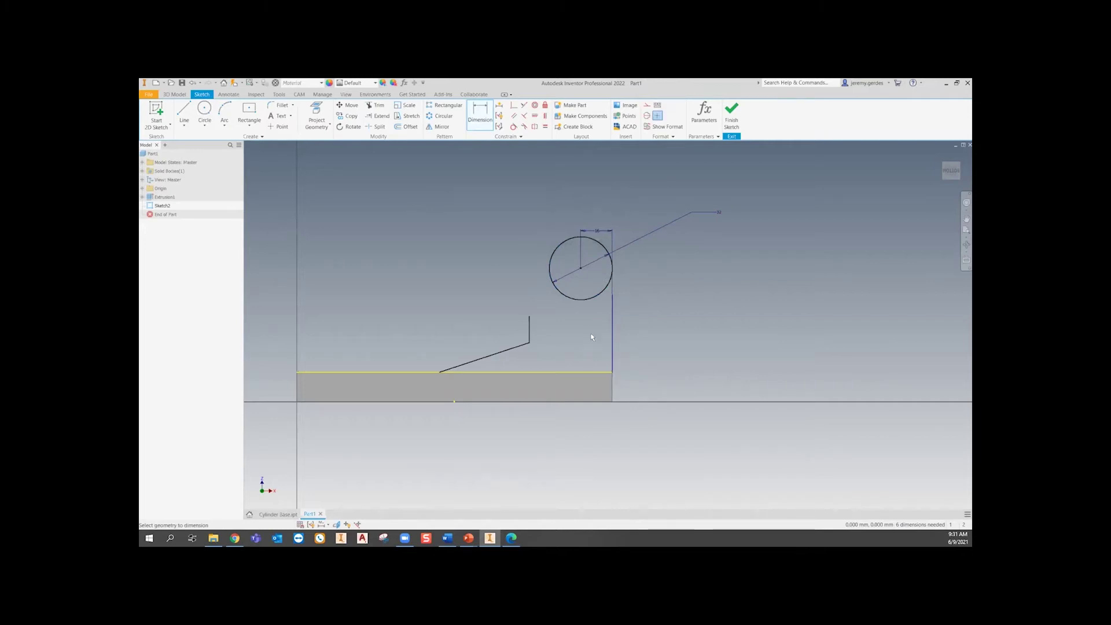
- Dimension the height of the circle's center above the plate's bottom edge as 53 mm
left_click(591, 297)
left_click(608, 401)
left_click(659, 347)
type("53")
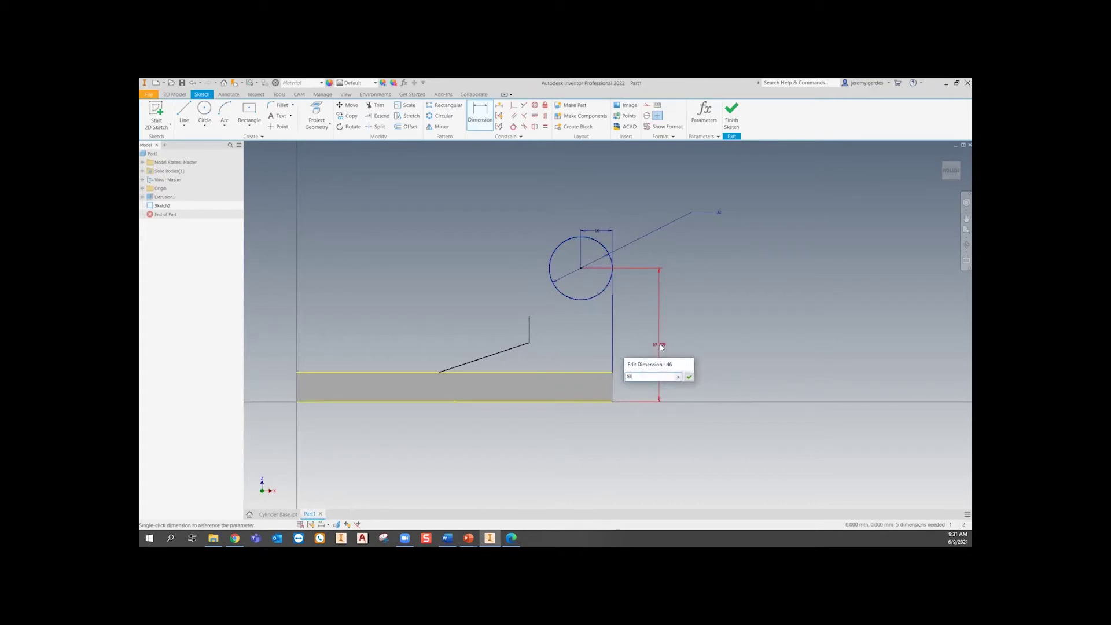
key("Return")
- Dimension the horizontal distance from the short left vertical line to the circle's center as 16 mm
left_click(529, 331)
left_click(554, 314)
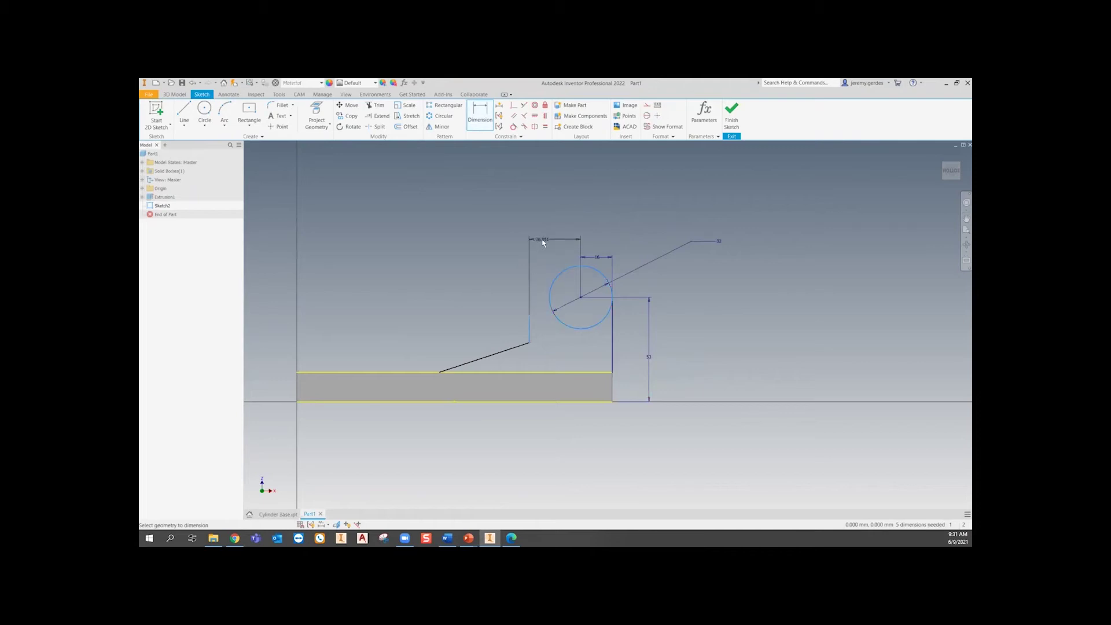
left_click(543, 243)
type("1")
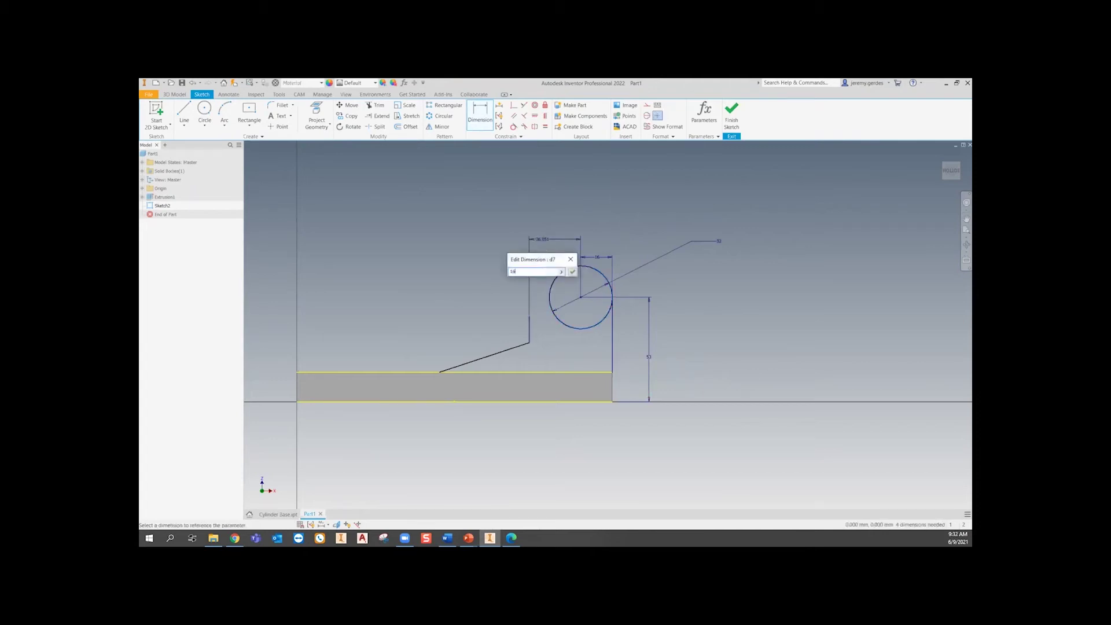
type("6")
key("Return")
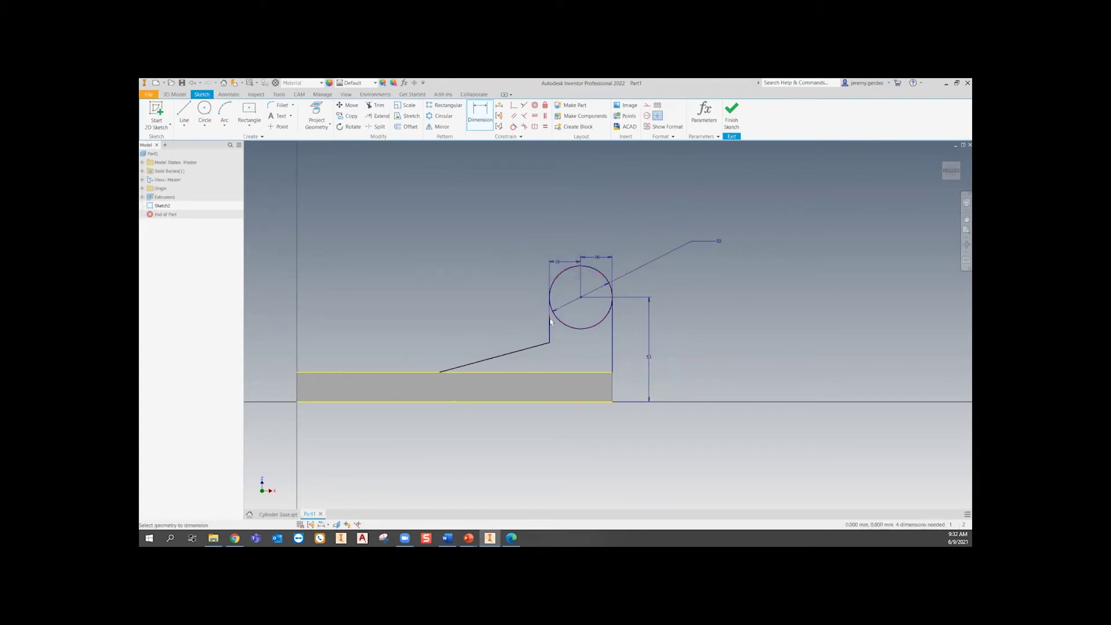
left_click(579, 297)
left_click(549, 316)
left_click(501, 307)
key("Escape")
- Dimension the angle between the sloped line and the plate's top edge as 20 degrees
left_click(510, 355)
left_click(521, 372)
left_click(534, 365)
type("20")
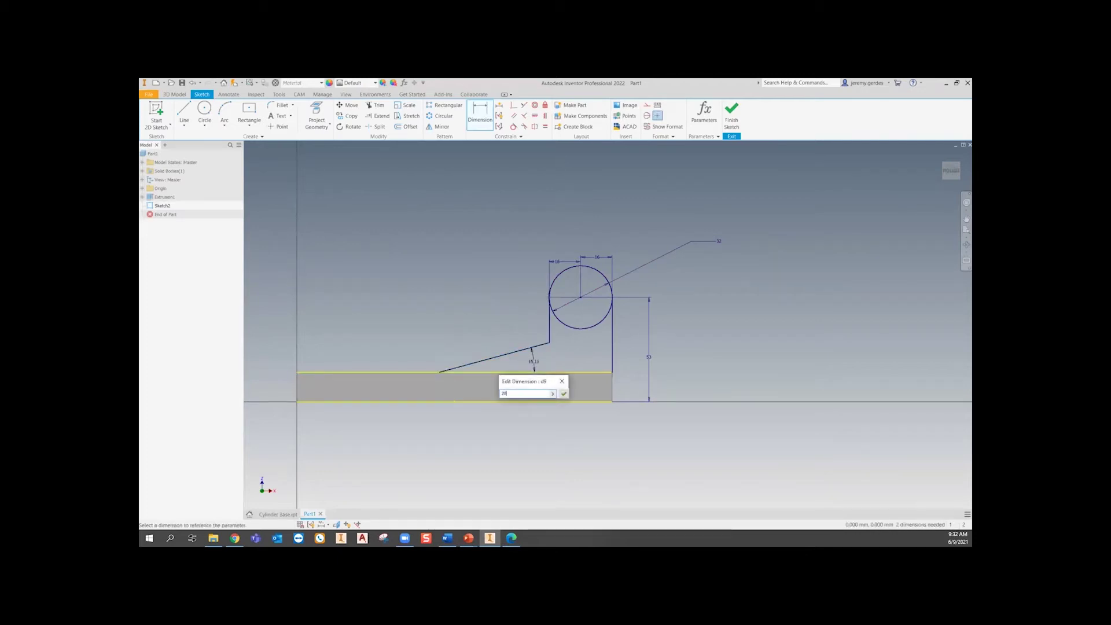
key("Return")
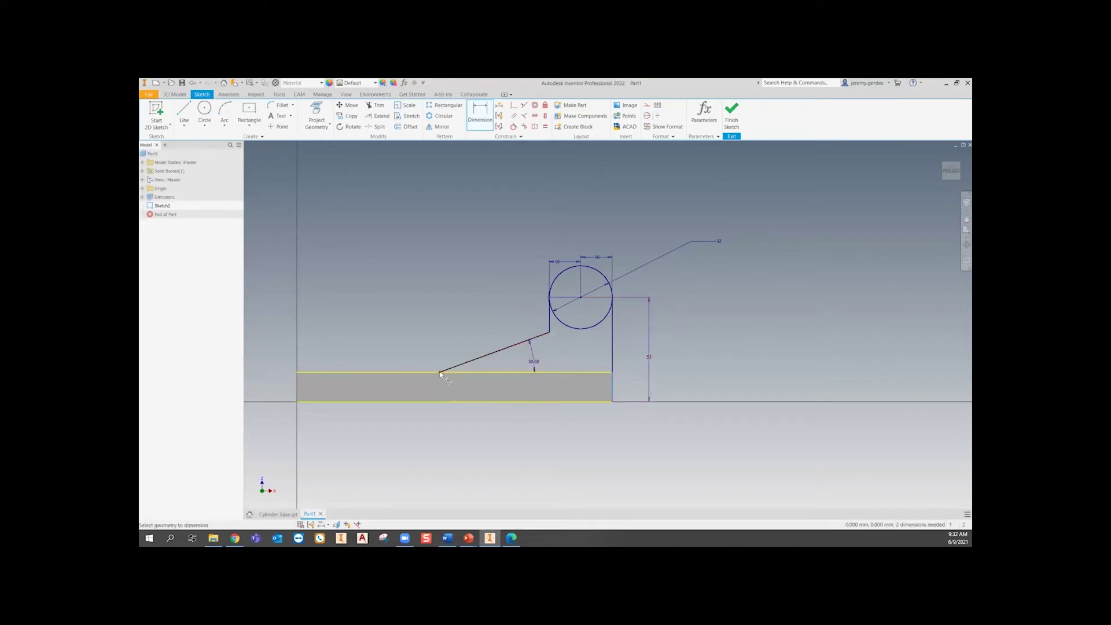
- Dimension the horizontal distance from the sloped line's lower end to the plate's right edge as 114.42 mm
left_click(521, 432)
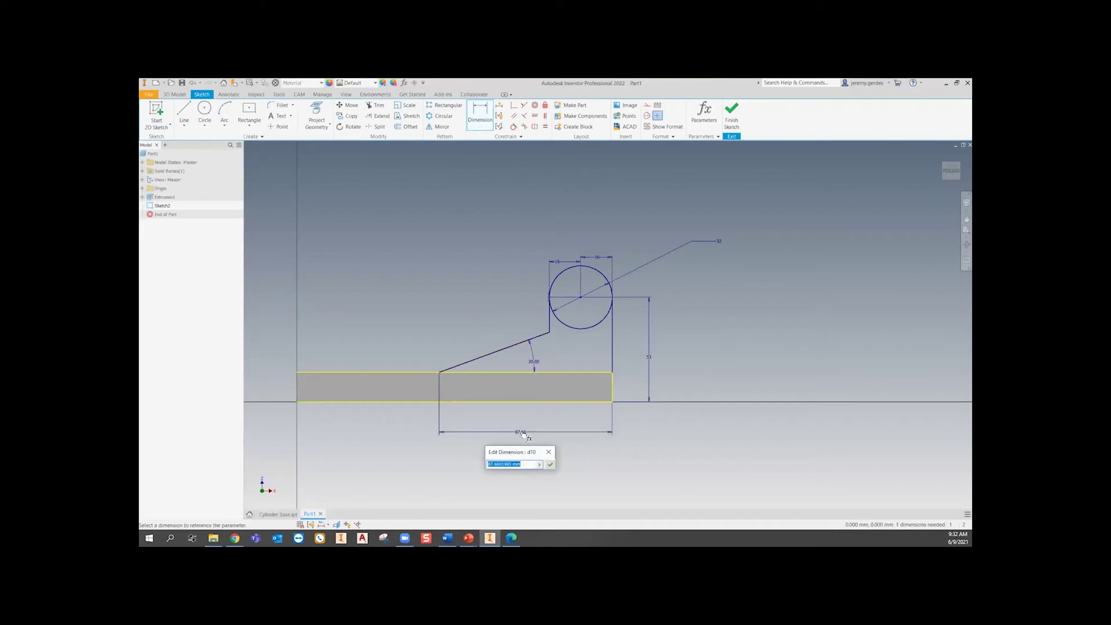
type("114")
key("Return")
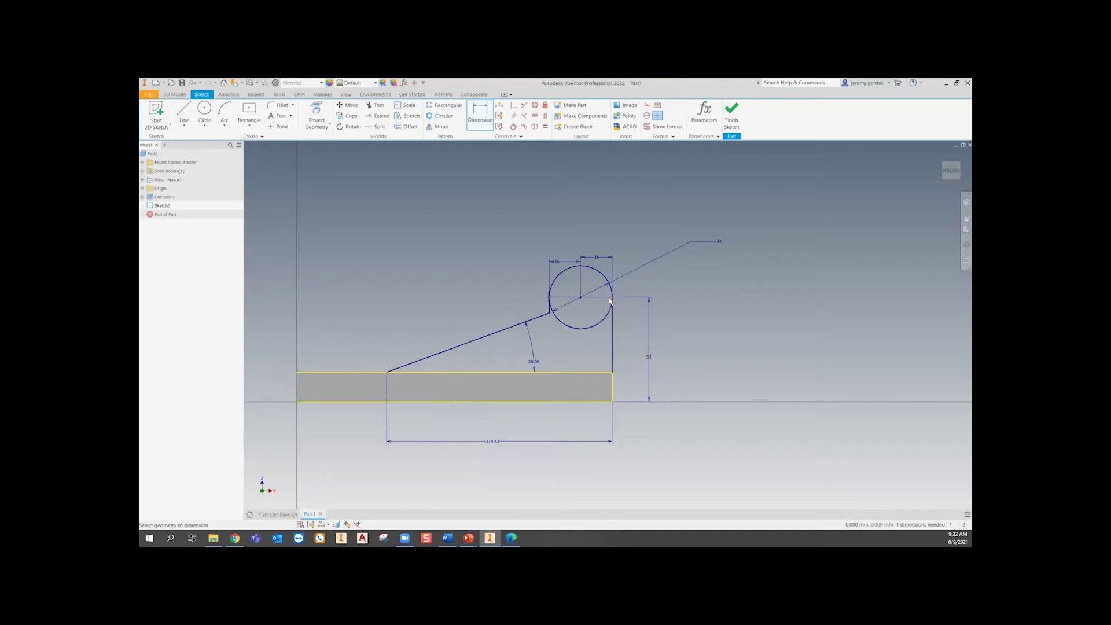
- Trim off the end of the right vertical line that extends above its contact point with the circle
scroll(625, 331, "up", 5)
scroll(638, 330, "up", 4)
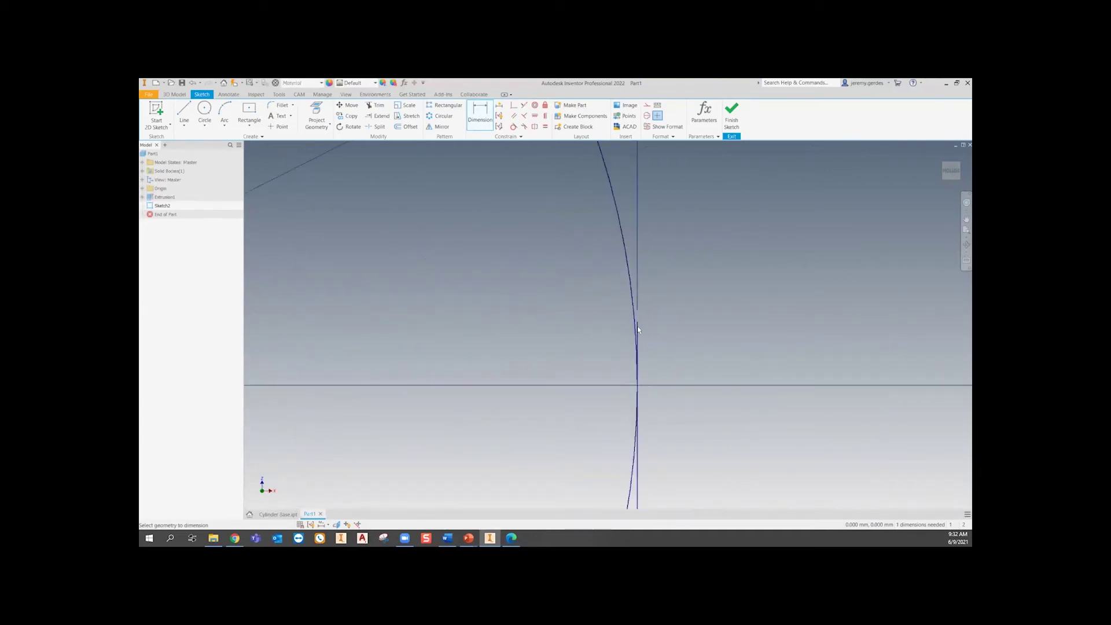
scroll(695, 295, "down", 9)
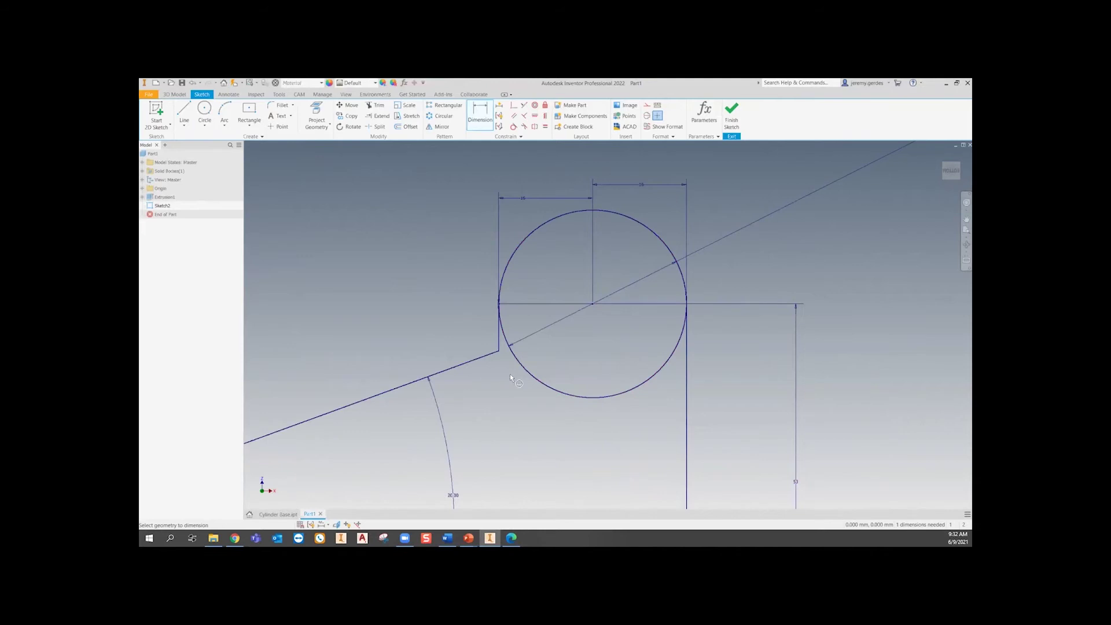
scroll(544, 345, "down", 3)
left_click(377, 106)
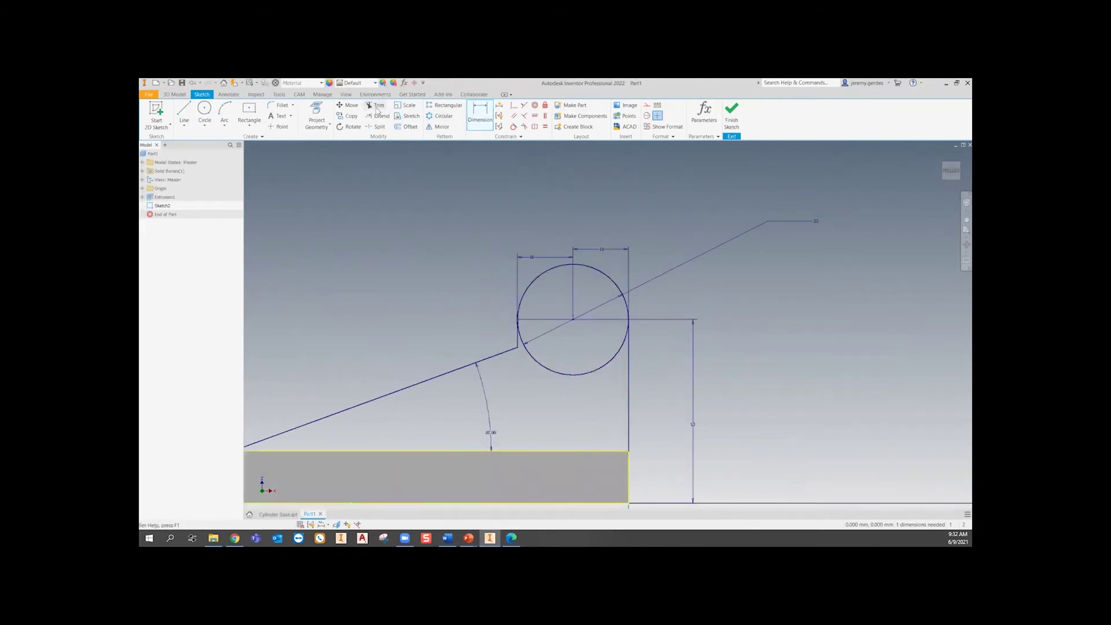
scroll(625, 330, "up", 8)
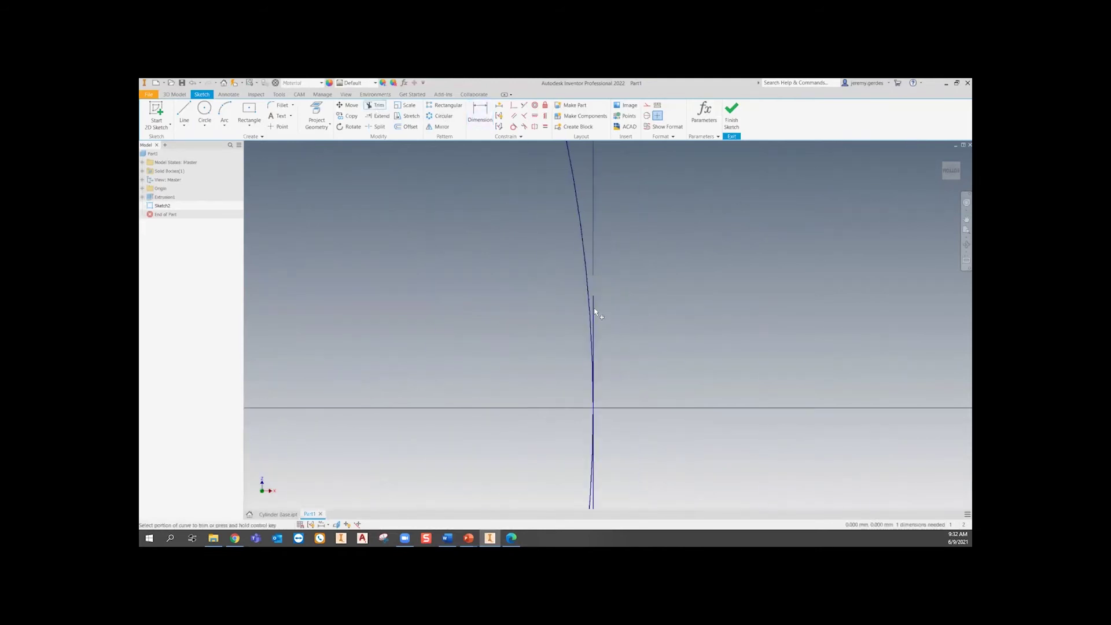
left_click(590, 301)
scroll(635, 297, "down", 6)
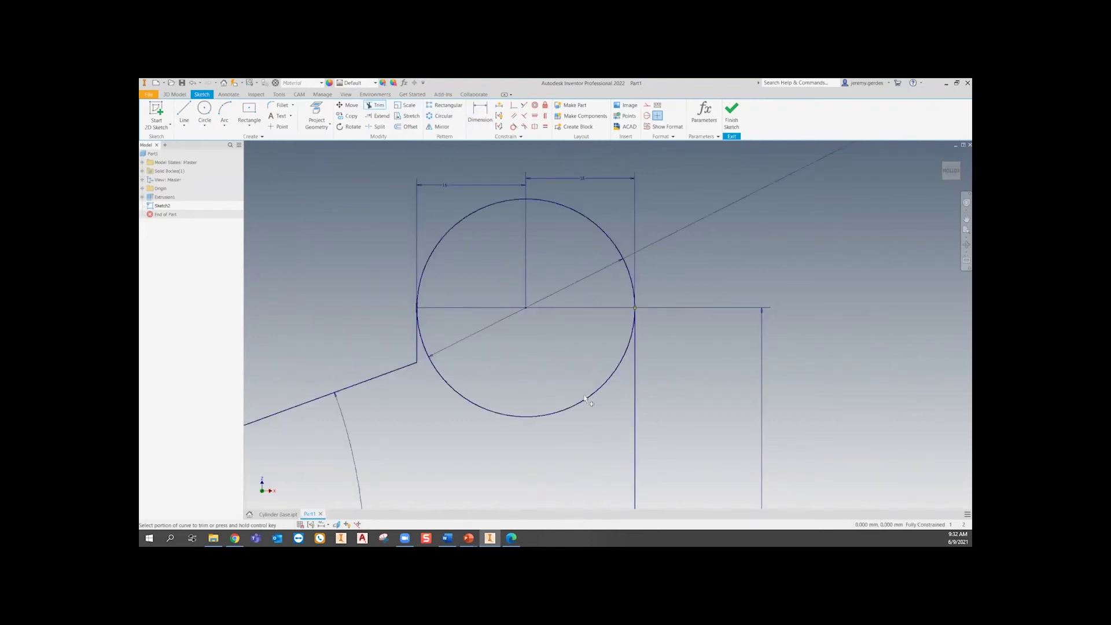
- Try to trim away the lower half of the circle, and leave the Trim command
left_click(584, 403)
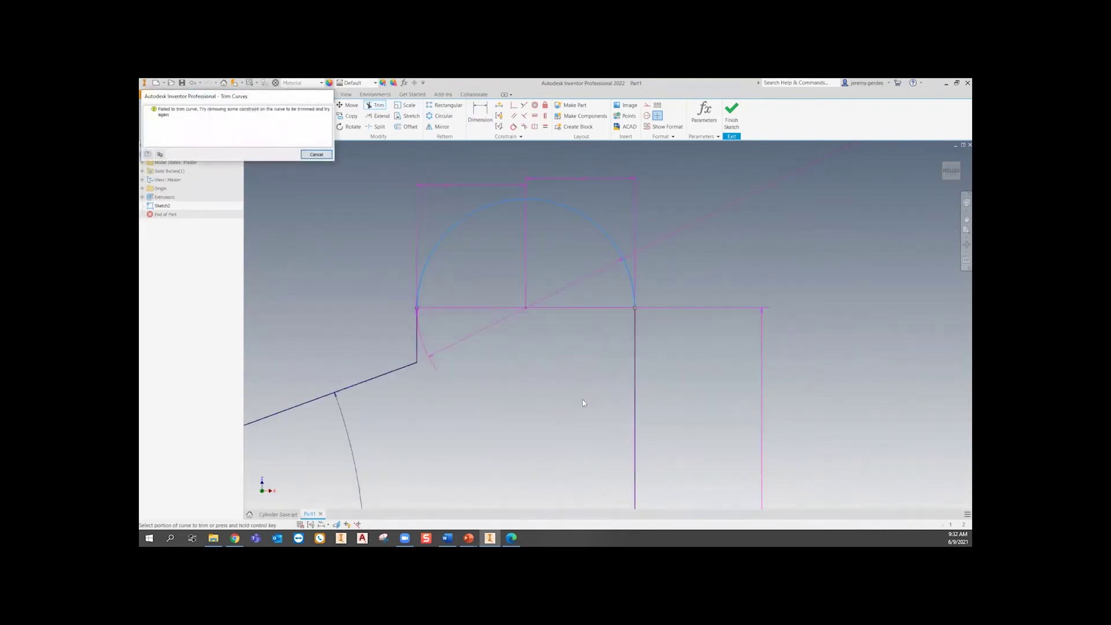
left_click(316, 154)
scroll(624, 321, "down", 4)
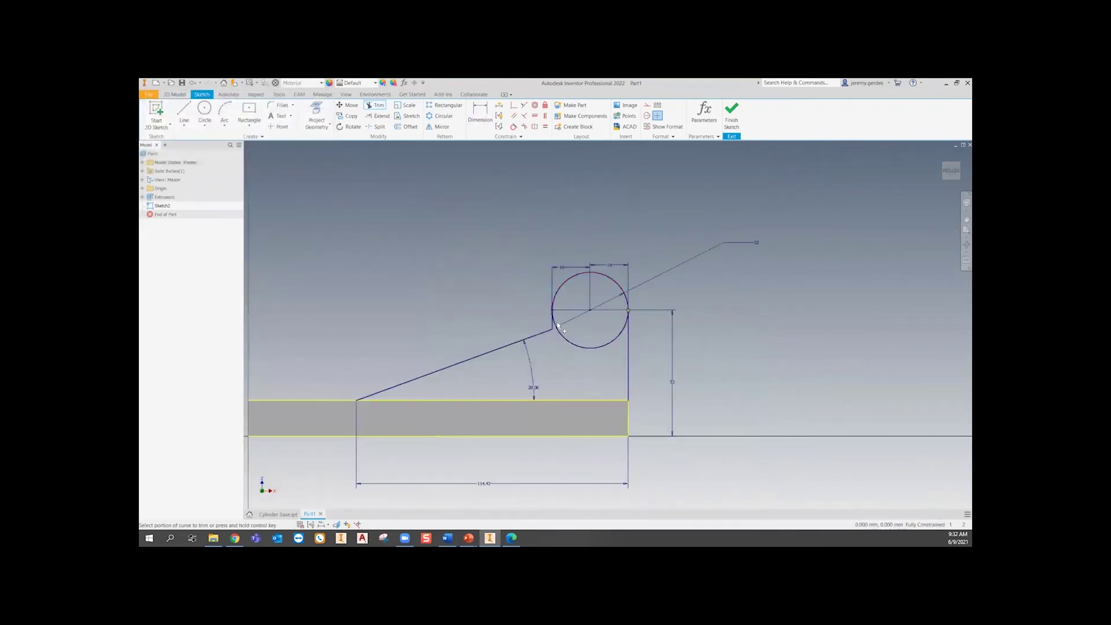
scroll(555, 321, "up", 5)
scroll(543, 283, "up", 5)
key("Escape")
- Delete the circle's diameter dimension, both 16 mm dimensions and the short left vertical line
scroll(617, 330, "down", 5)
left_click(744, 287)
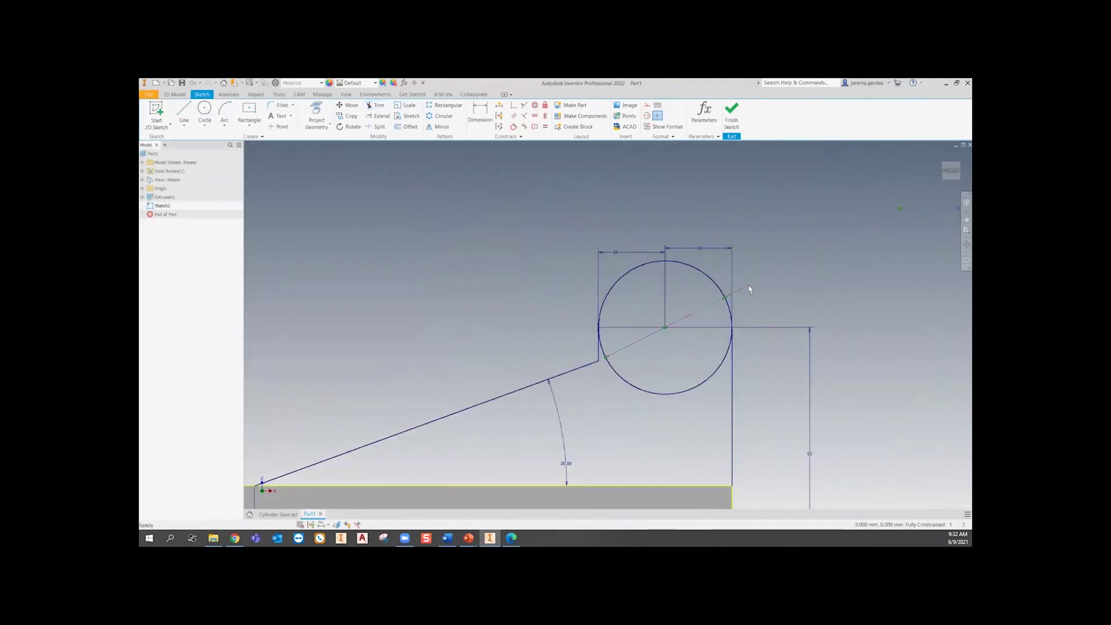
left_click(750, 289)
left_click(614, 253)
key("Delete")
left_click(599, 350)
key("Delete")
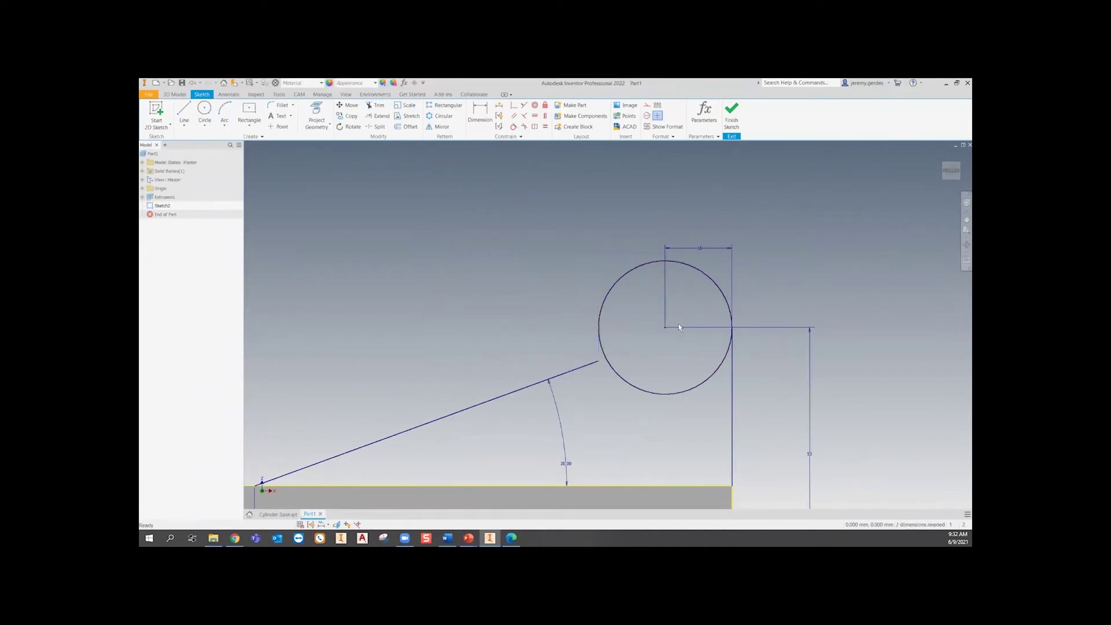
left_click(702, 249)
key("Delete")
- Draw a vertical line from the circle's left side down past the sloped line, and trim off the part below the slope
key("l")
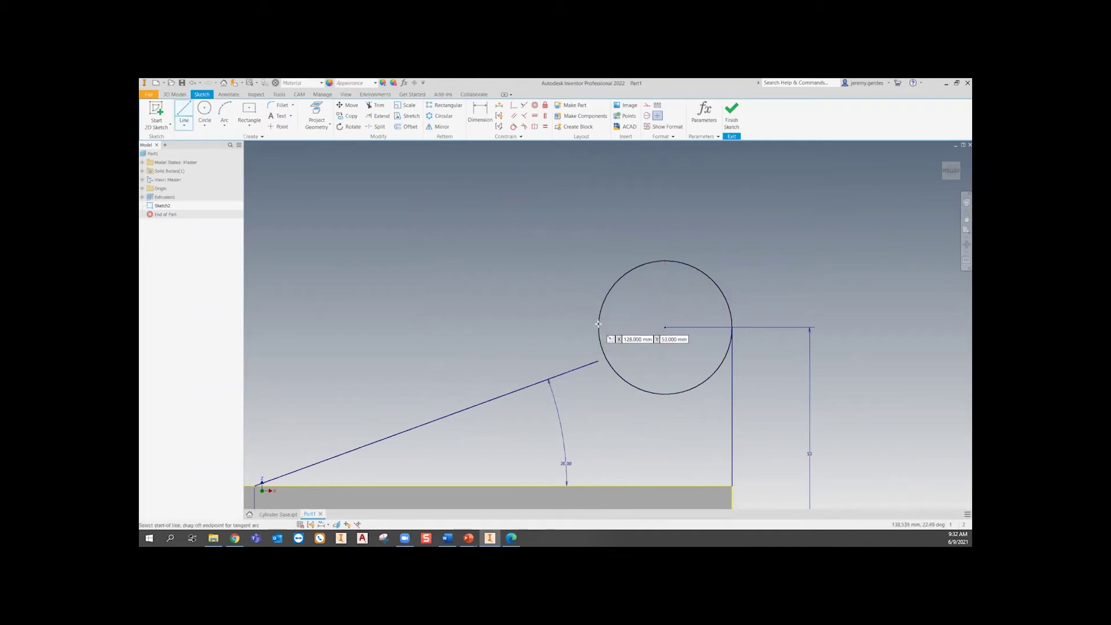
left_click(599, 328)
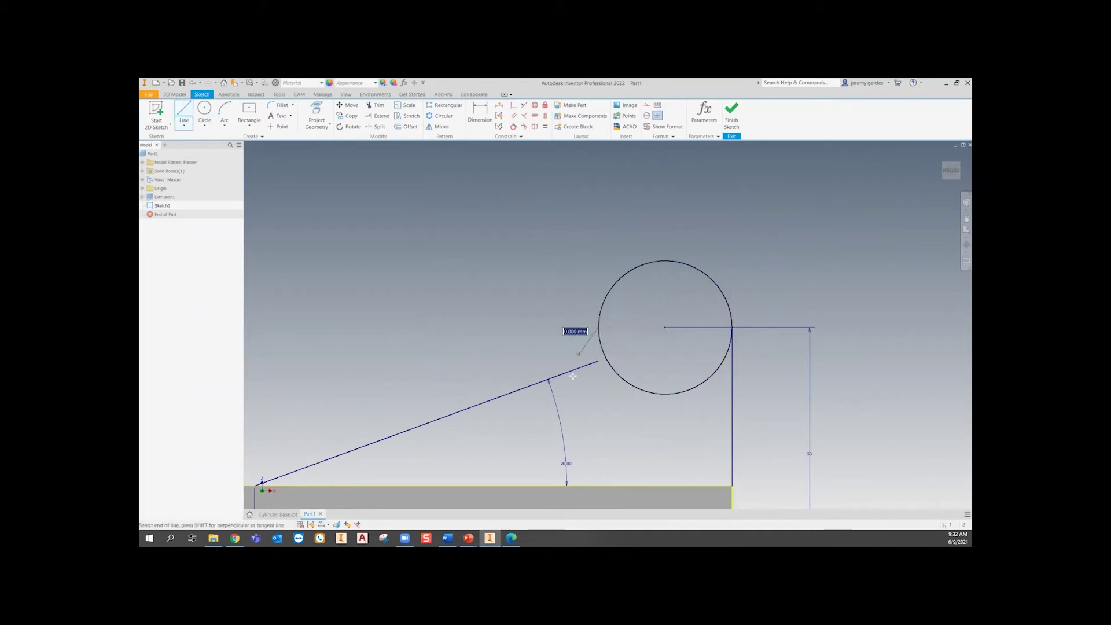
left_click(597, 418)
key("Escape")
left_click(374, 106)
left_click(599, 391)
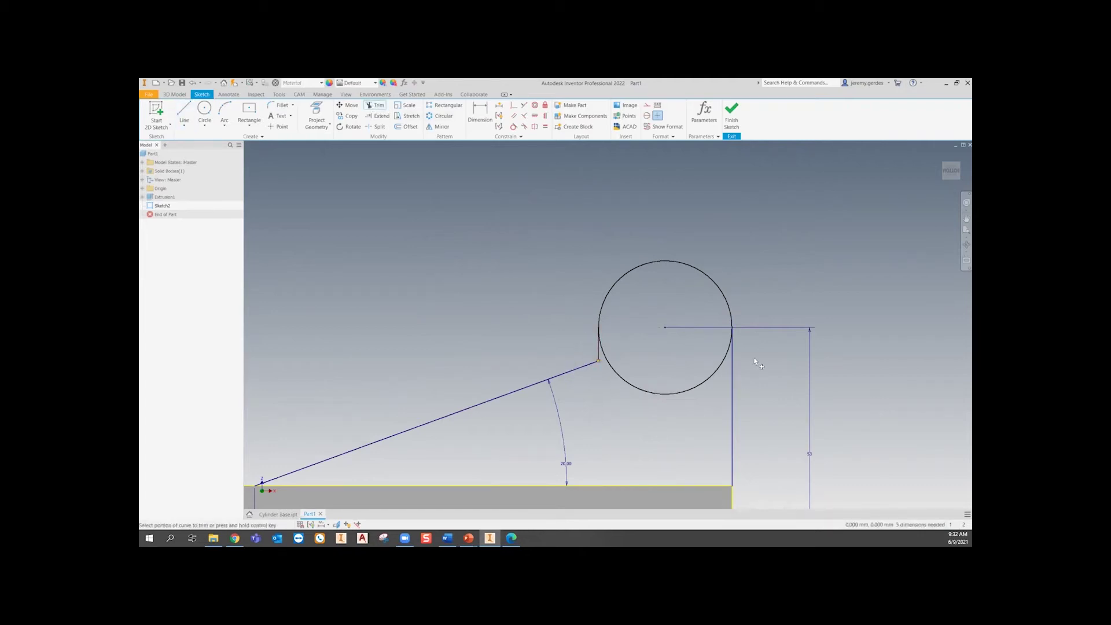
- Trim away the lower half of the circle and add a radius dimension to the remaining arc
left_click(710, 374)
scroll(710, 374, "down", 5)
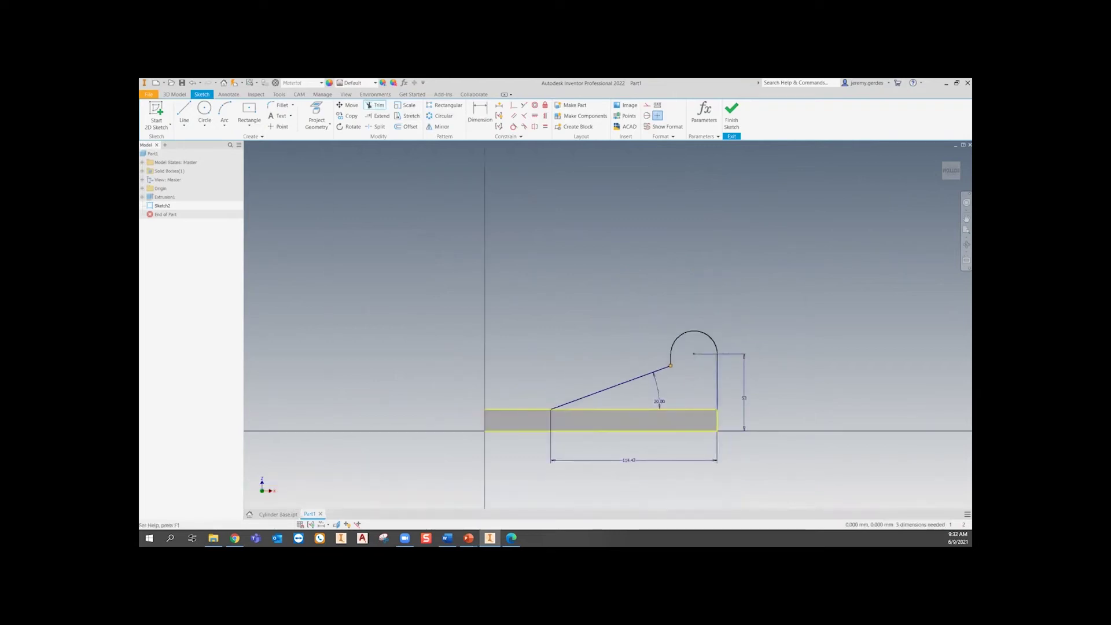
left_click(480, 113)
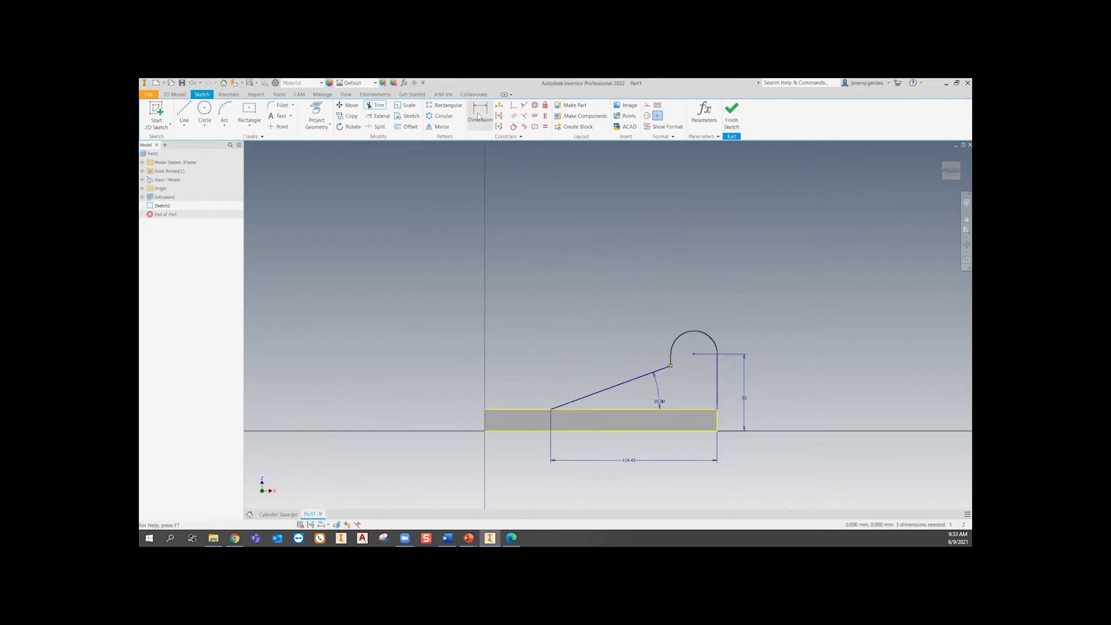
scroll(682, 366, "up", 3)
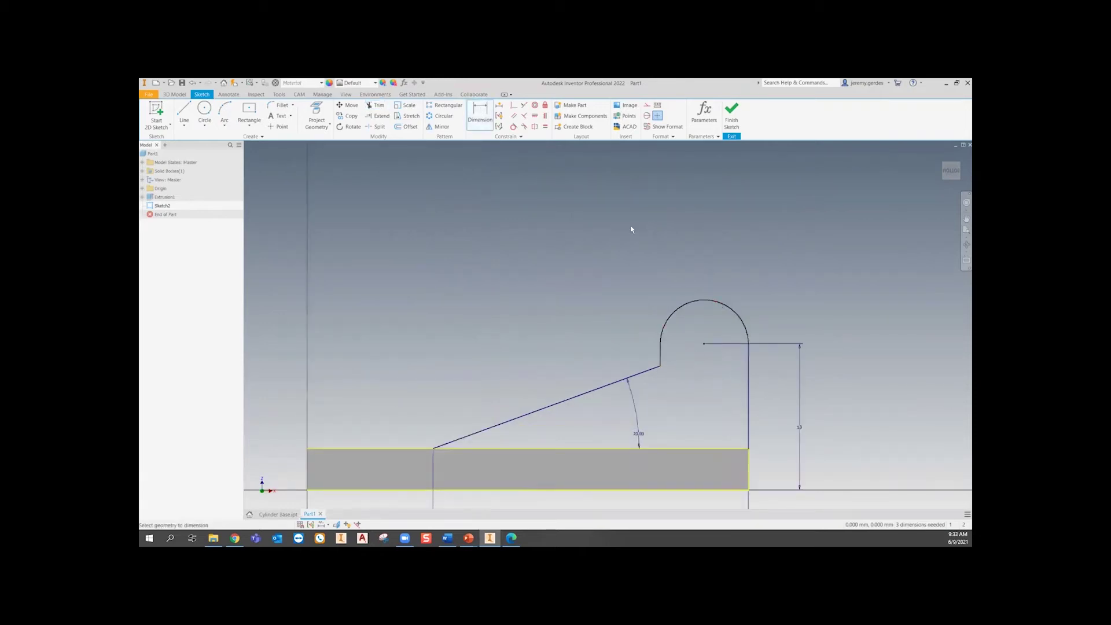
left_click(738, 309)
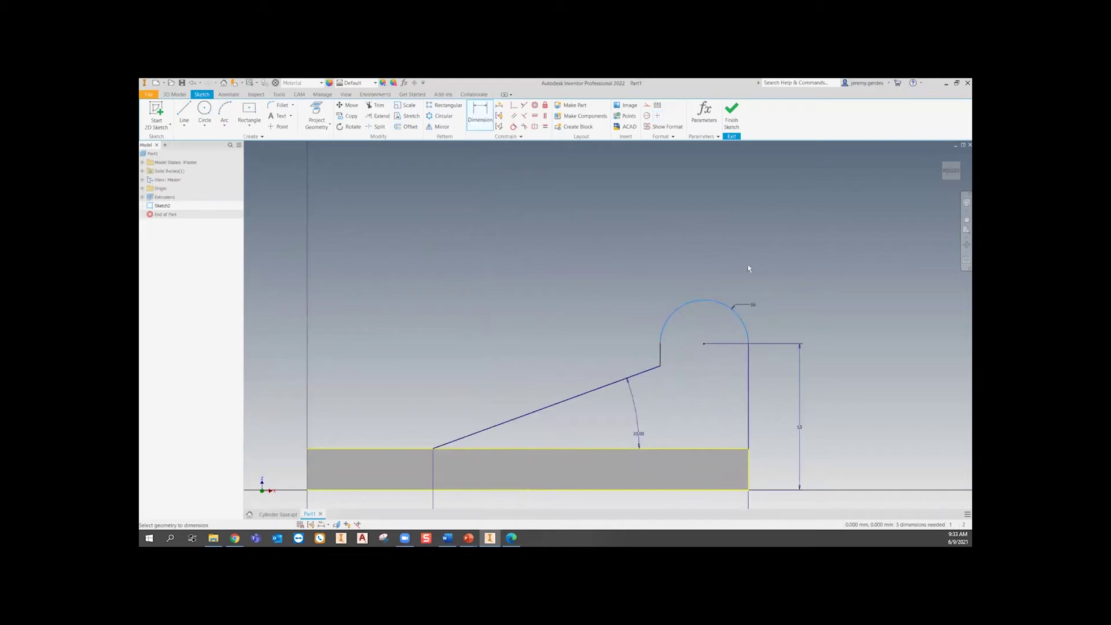
left_click(776, 231)
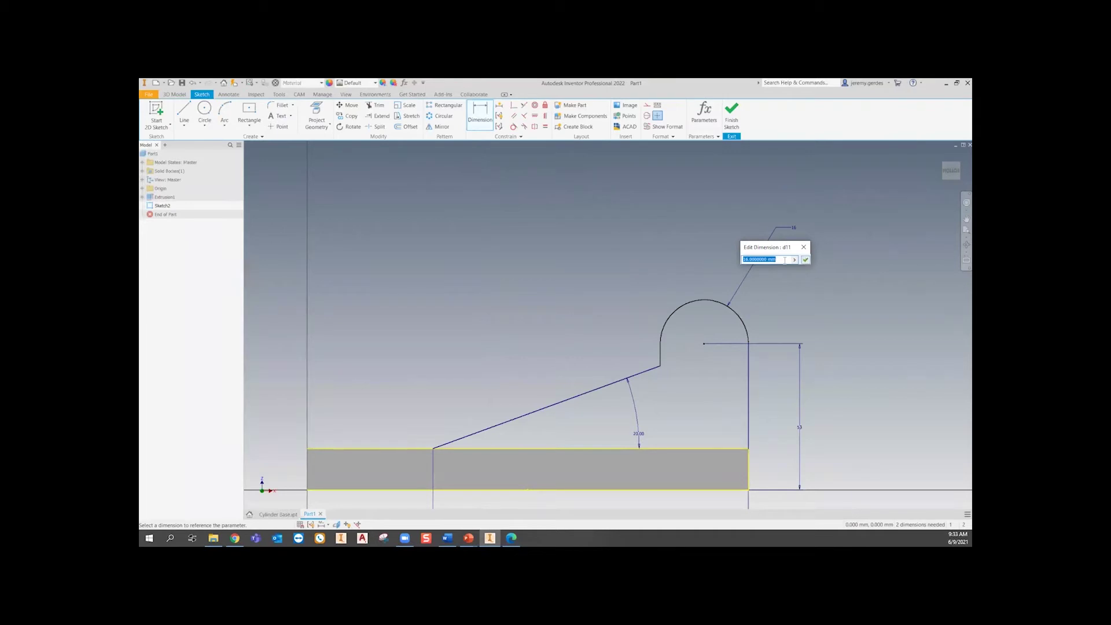
left_click(805, 261)
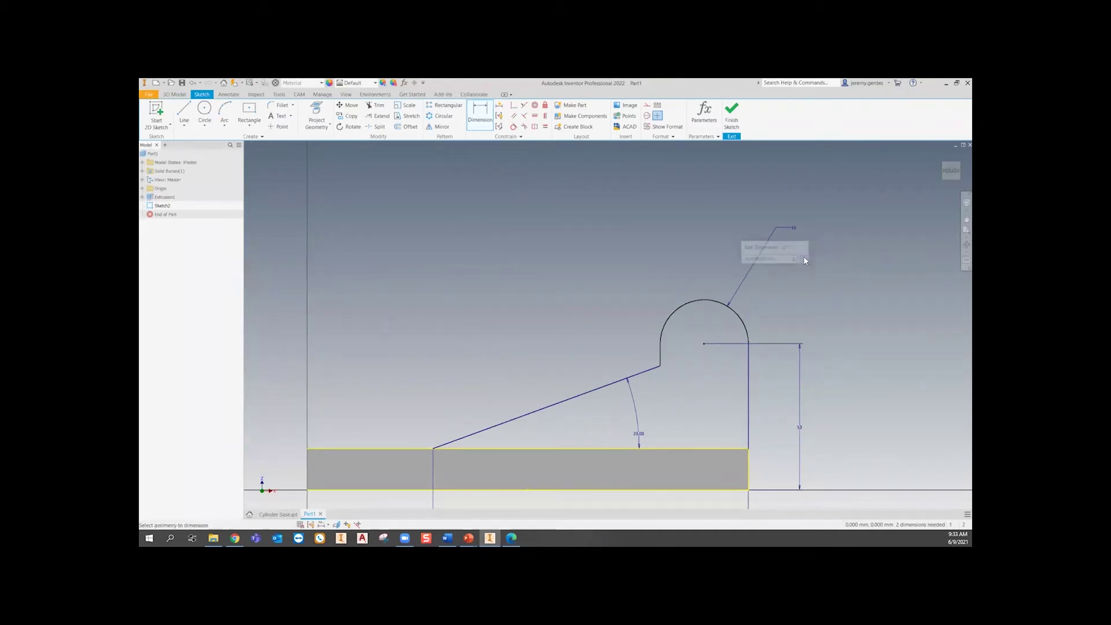
- Try a height of 60 mm for the arc's centre above the plate's underside, and set it back to 53 mm
left_click(800, 431)
type("60")
key("Return")
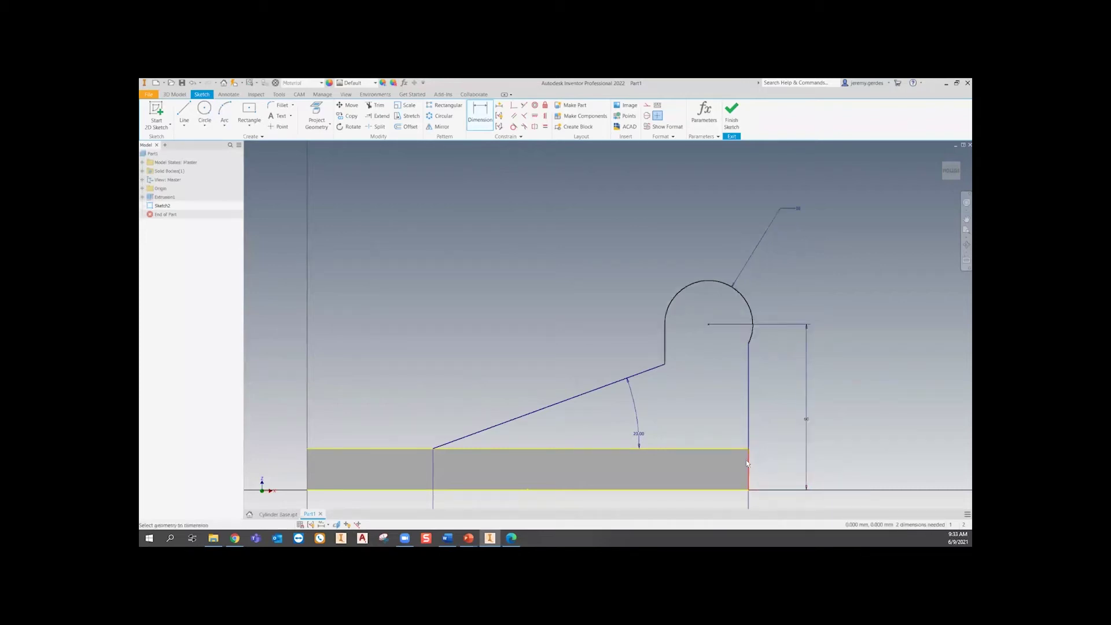
double_click(807, 420)
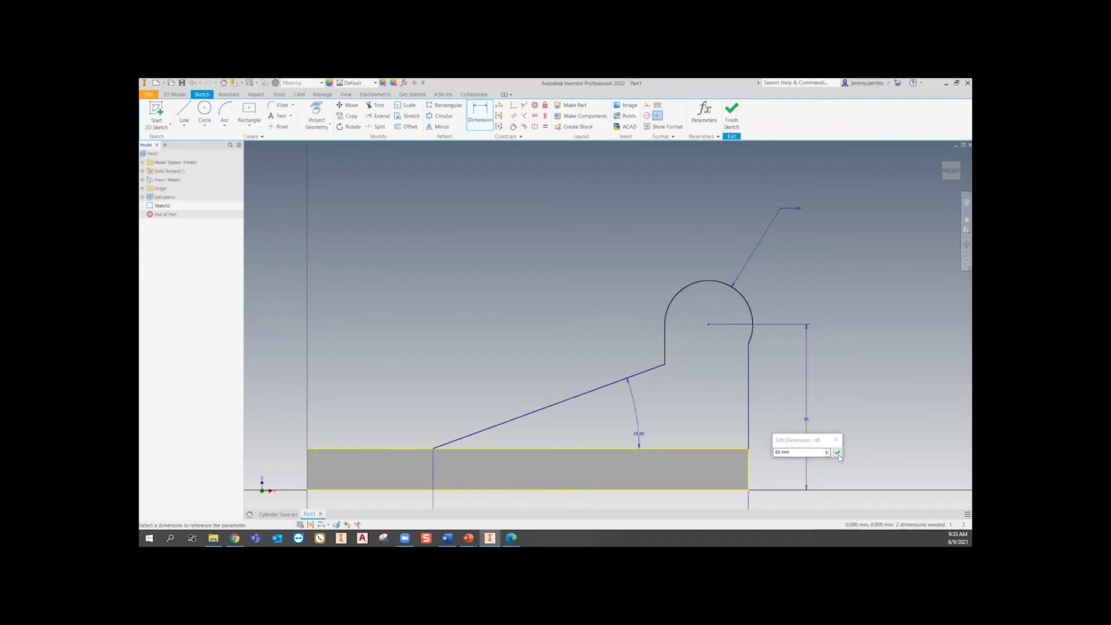
left_click_drag(800, 452, 755, 453)
type("53")
key("Return")
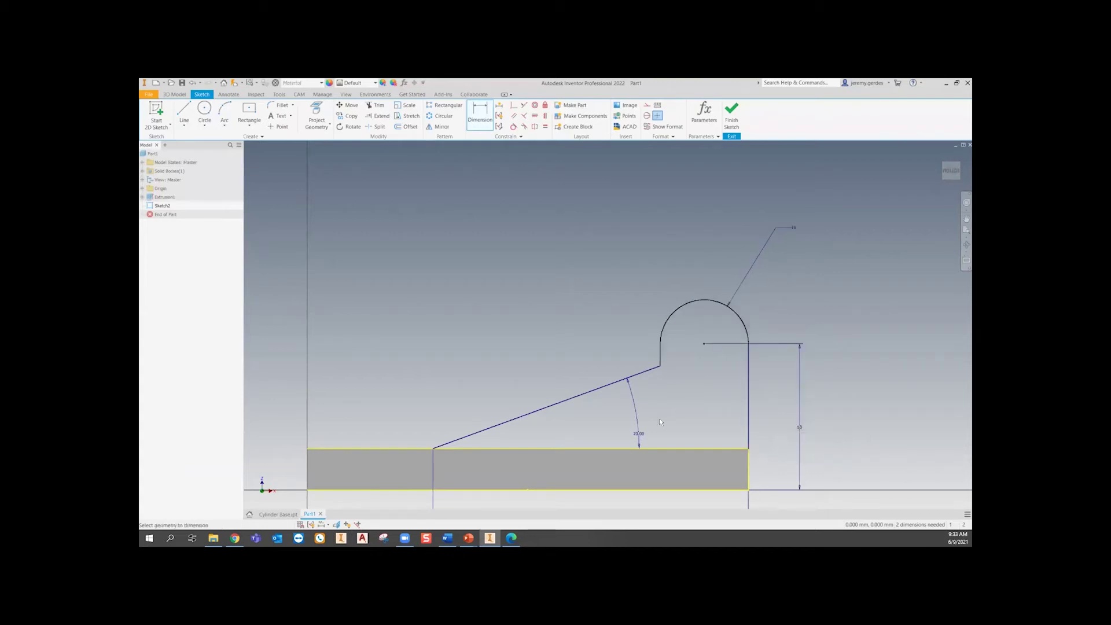
- Dimension the length of the short vertical line below the arc's left end, keeping its drawn length
mouse_move(498, 383)
middle_mouse_down()
mouse_move(506, 349)
mouse_move(550, 345)
mouse_move(496, 263)
middle_mouse_up()
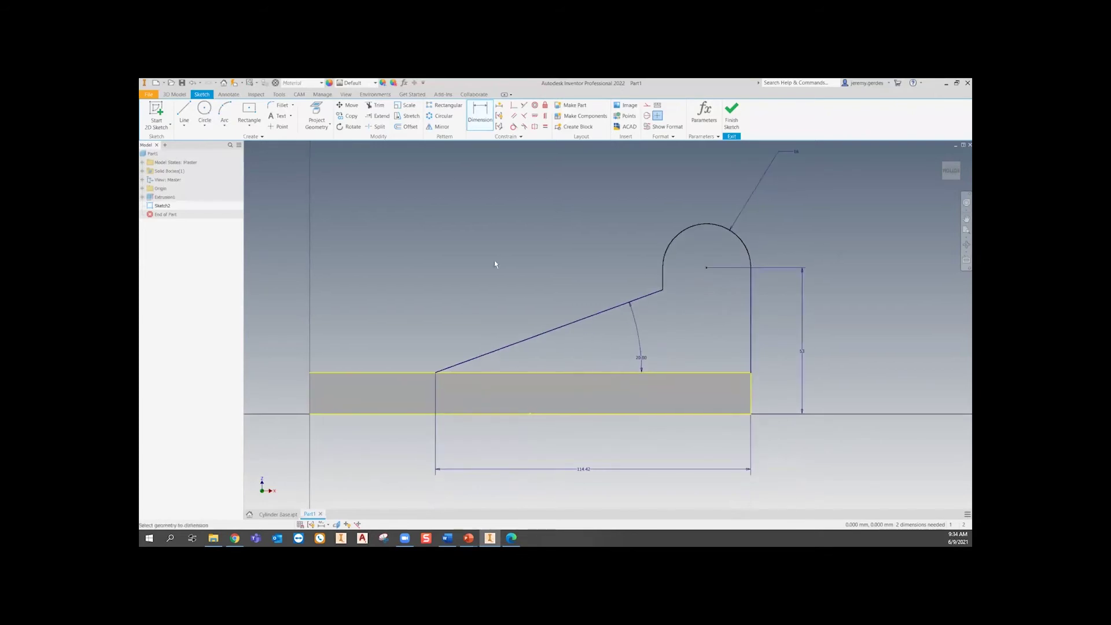
left_click(487, 117)
left_click(663, 277)
left_click(622, 278)
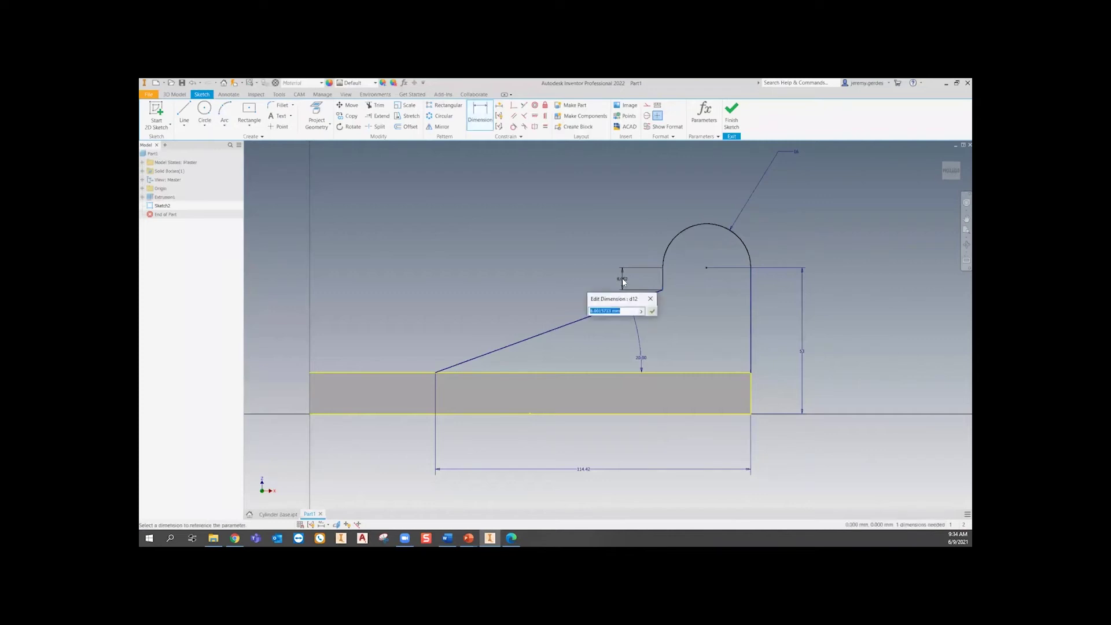
type("8")
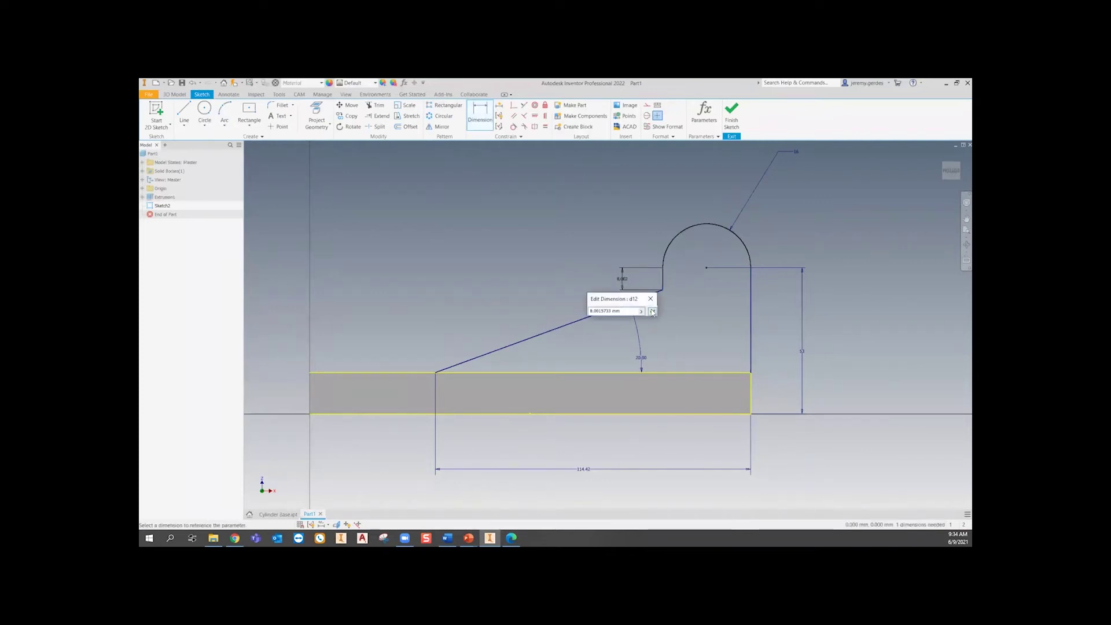
key("Return")
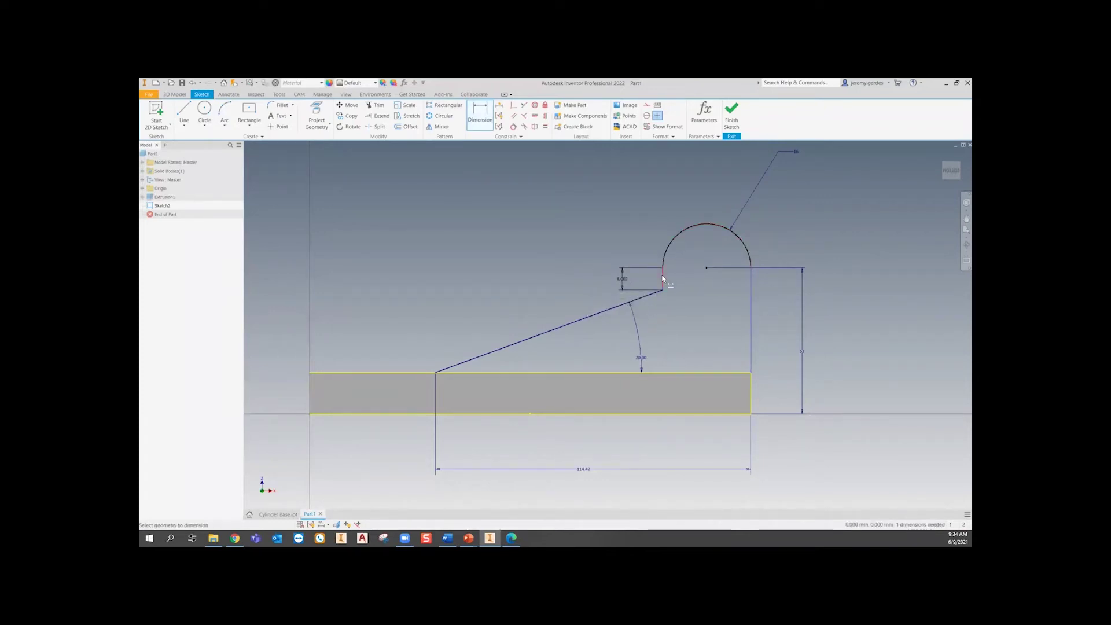
- Add a driven angular dimension between the short left vertical line and the sloped line
left_click(656, 294)
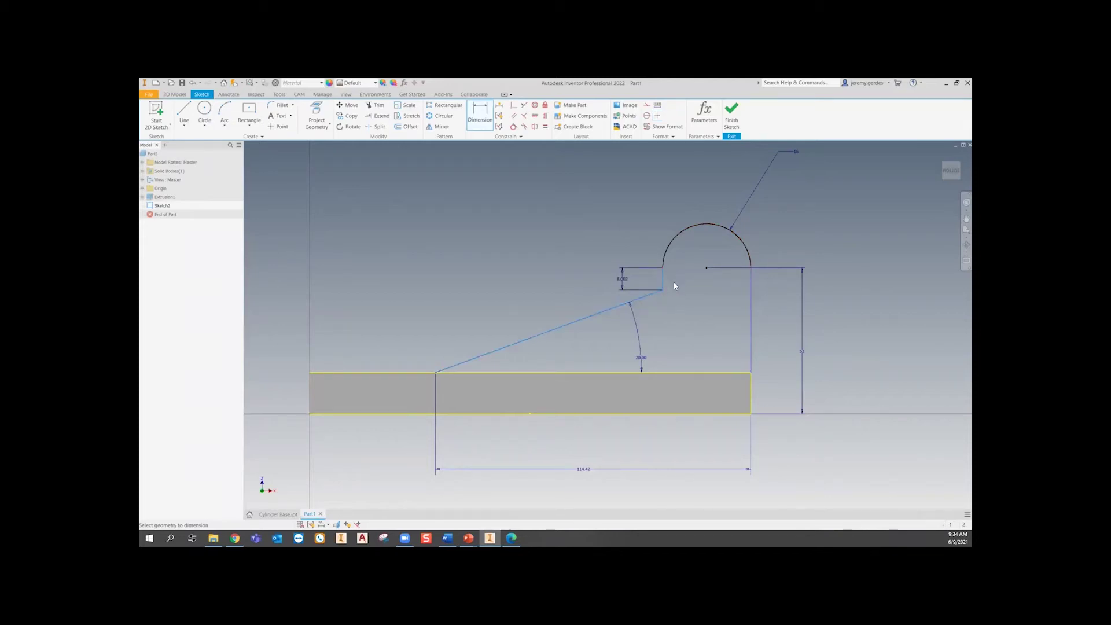
left_click(673, 287)
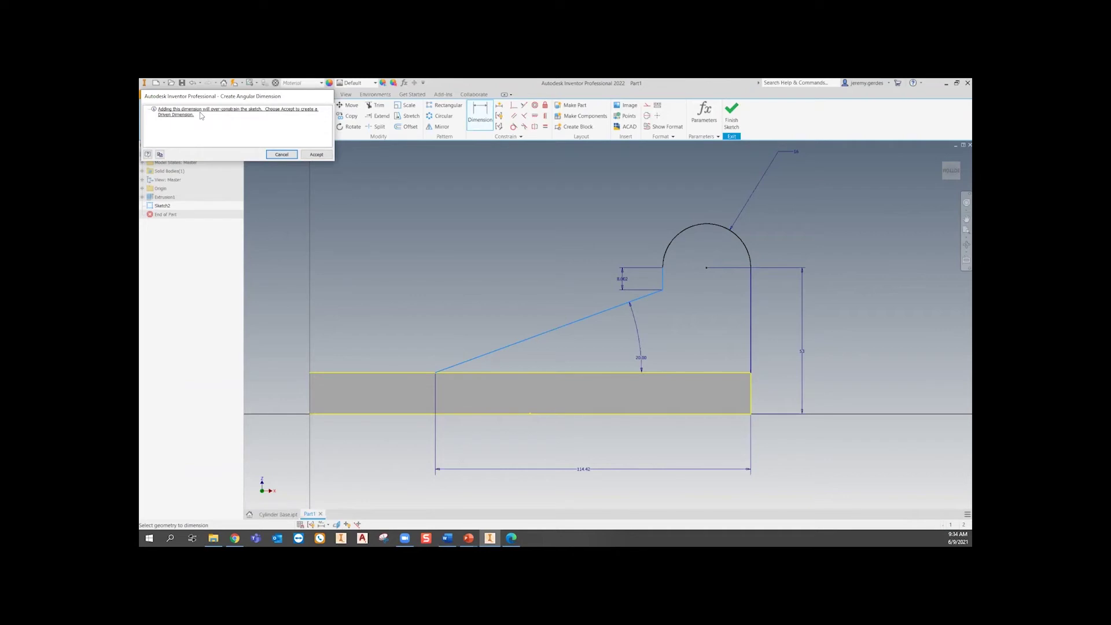
left_click(312, 155)
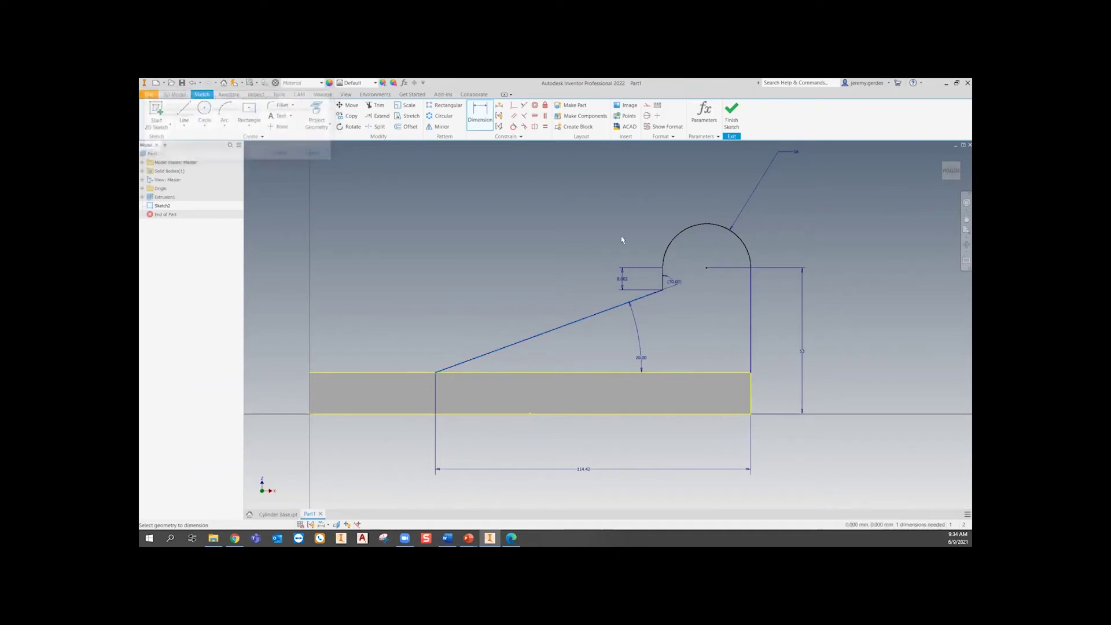
left_click(675, 282)
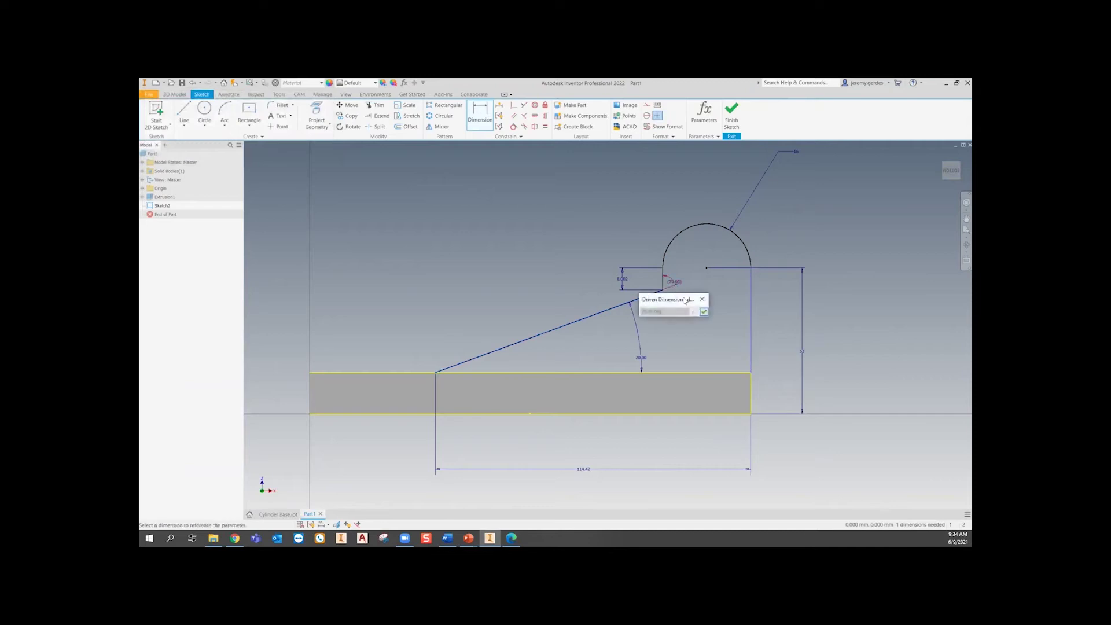
left_click(702, 299)
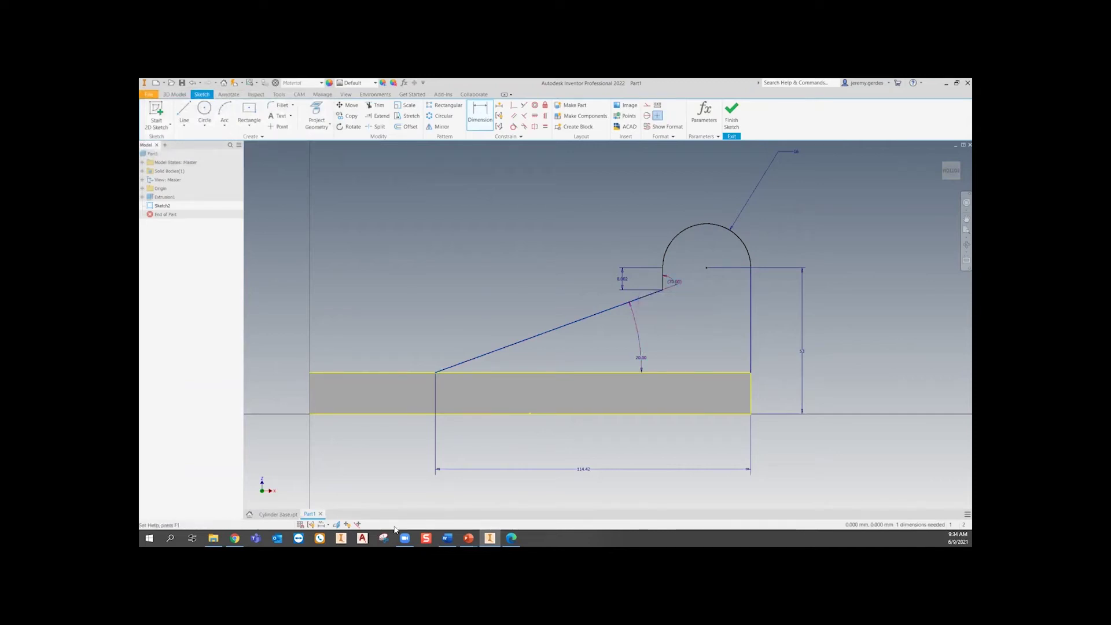
- Show all degrees of freedom in the sketch and examine them around the arc and the short vertical line
left_click(346, 524)
left_click(346, 524)
scroll(675, 276, "up", 5)
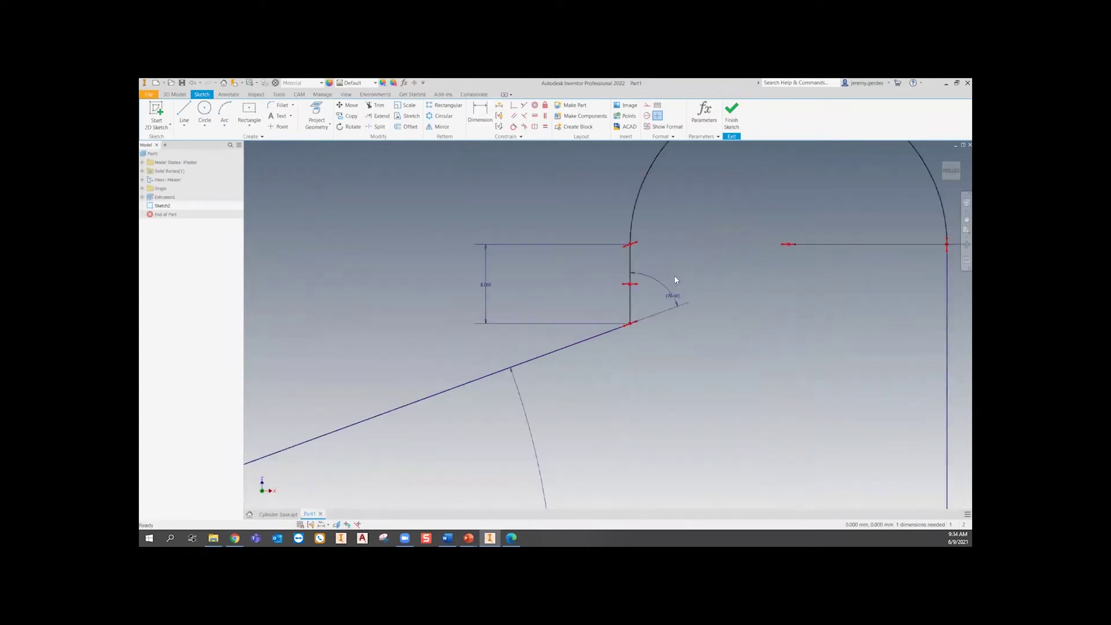
scroll(675, 275, "down", 4)
middle_click_drag(718, 264, 658, 288)
scroll(657, 288, "down", 3)
scroll(648, 290, "up", 4)
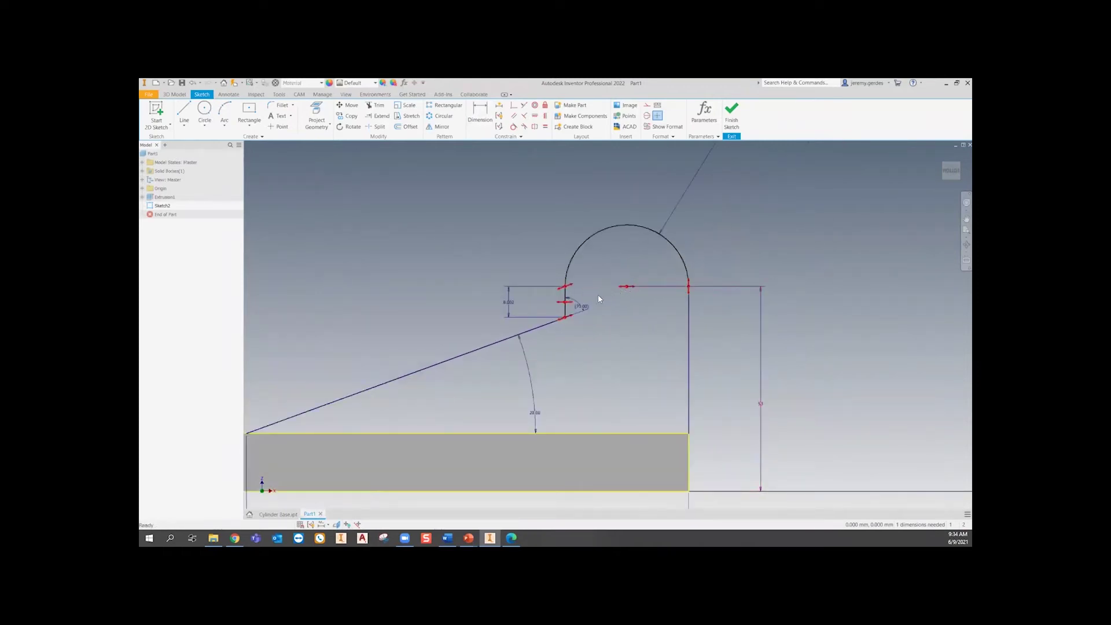
- Test the sketch's remaining freedom by moving the arc's centre sideways, and undo the move
key("d")
key("Escape")
left_click_drag(627, 287, 617, 289)
left_click_drag(620, 226, 596, 243)
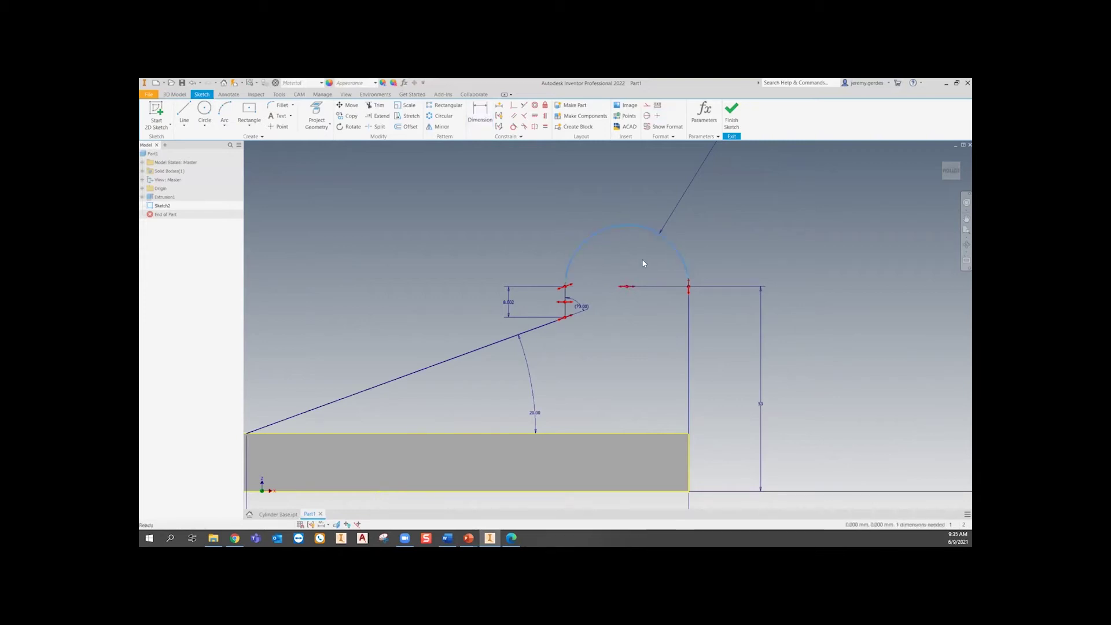
left_click_drag(627, 286, 654, 287)
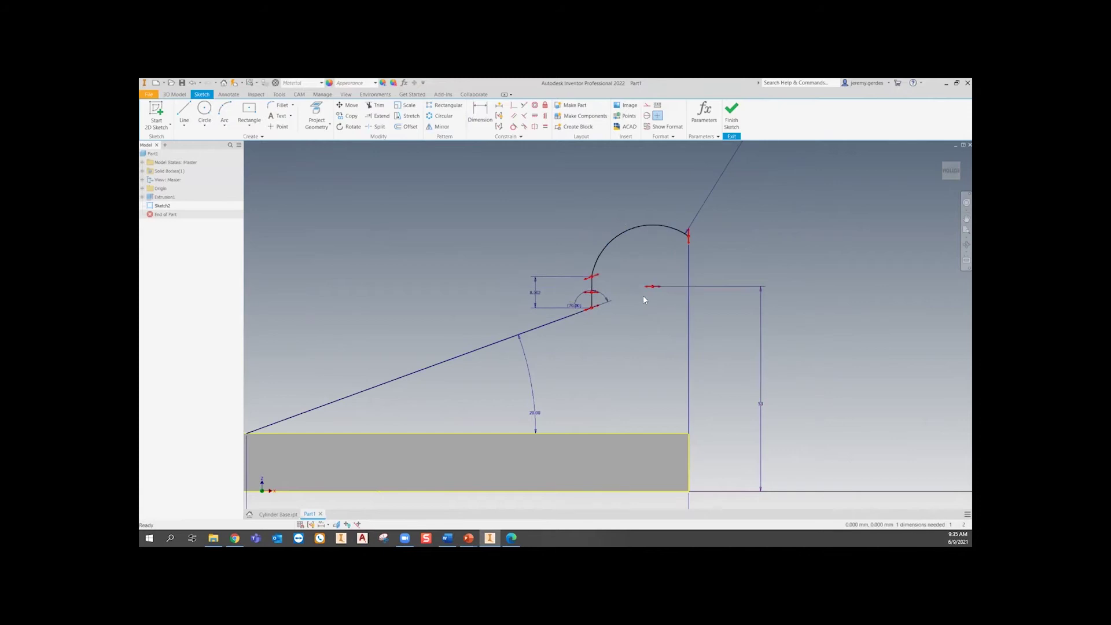
key("ctrl+z")
- Dimension the horizontal distance from the arc's centre to the plate's right edge
key("d")
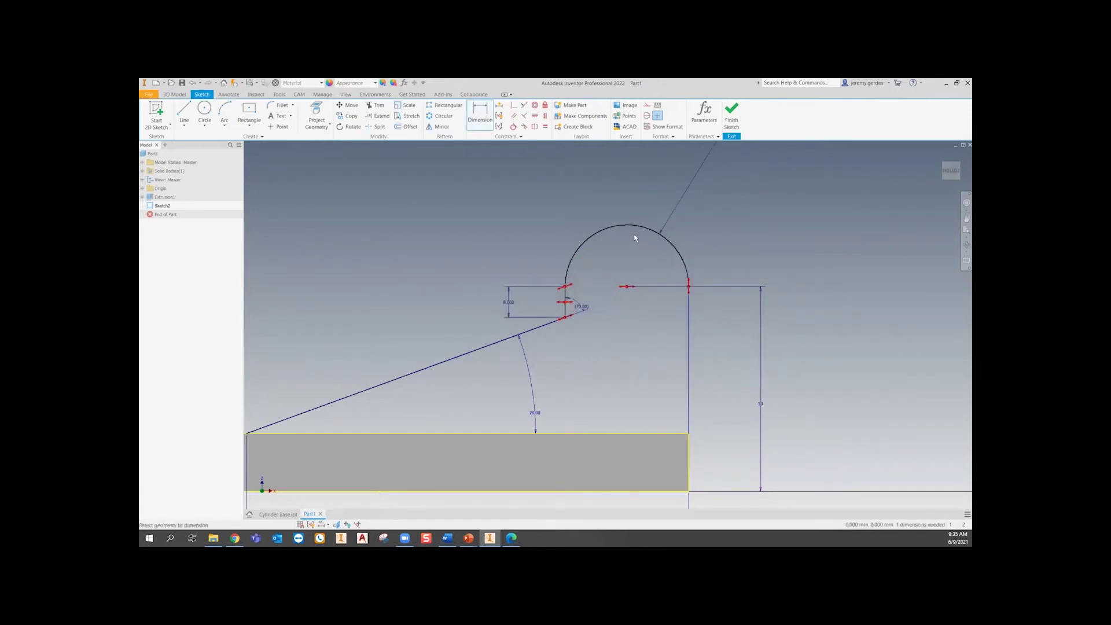
left_click(638, 233)
left_click(691, 448)
middle_click_drag(664, 488, 656, 384)
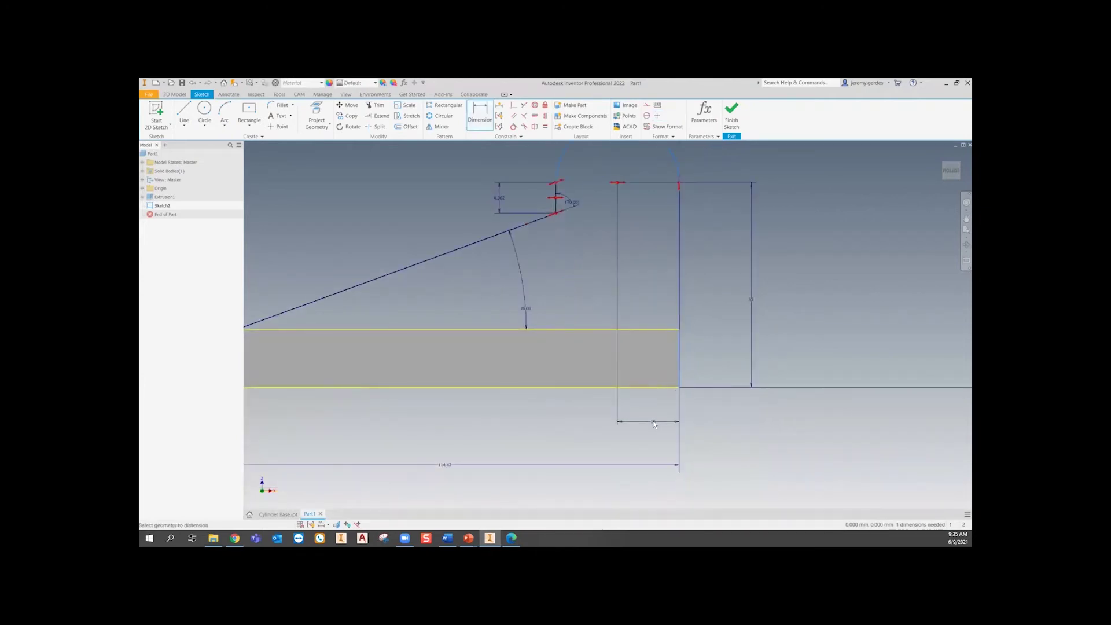
left_click(654, 424)
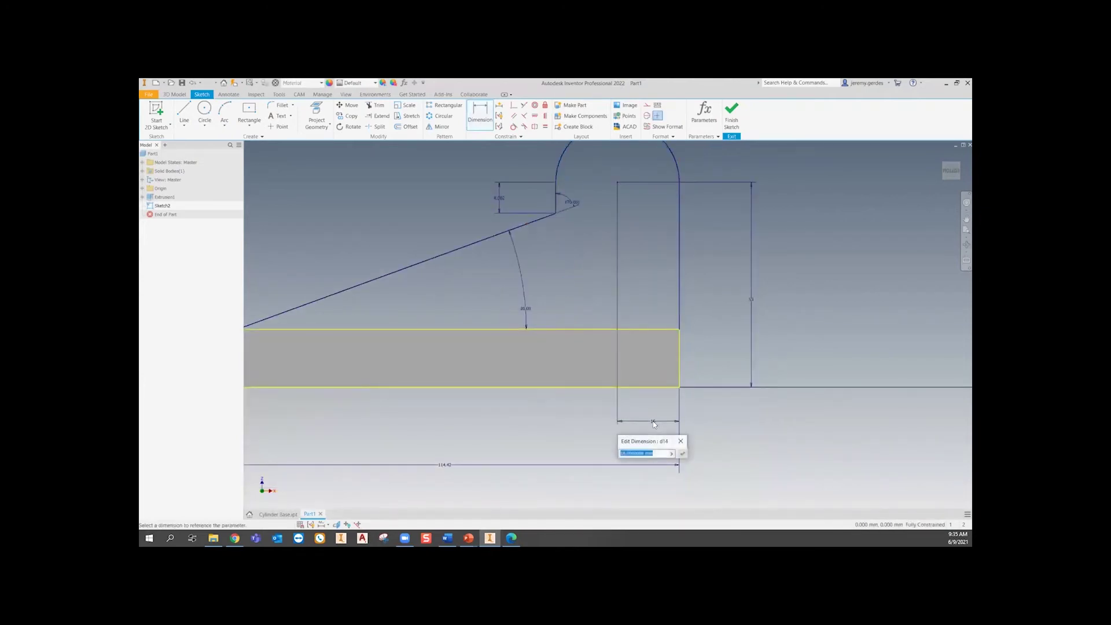
left_click(683, 454)
middle_click_drag(579, 227, 588, 268)
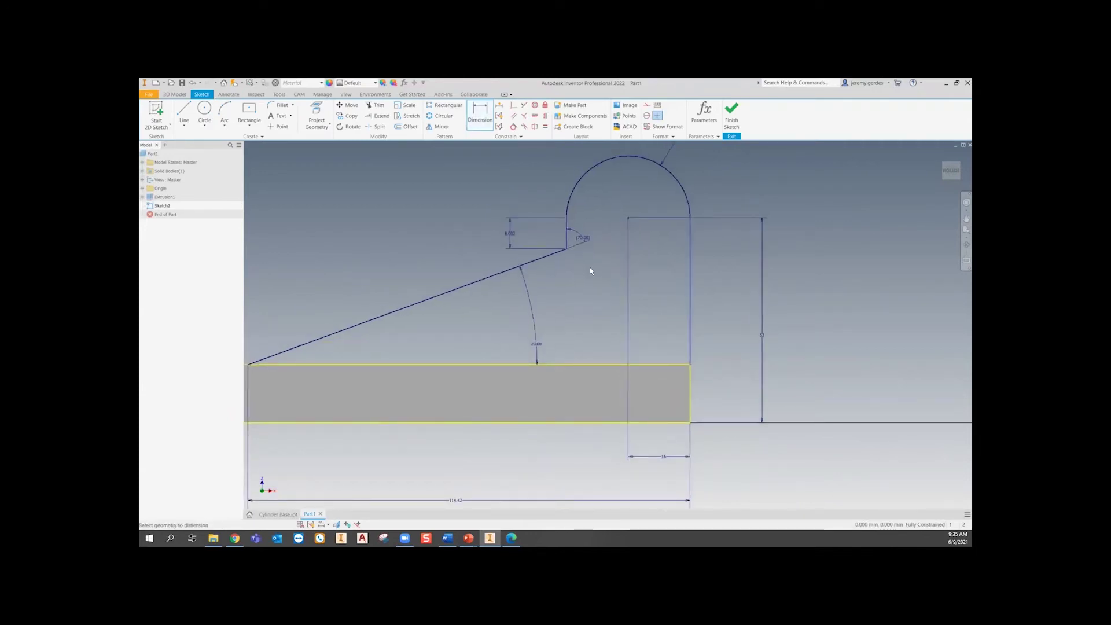
scroll(590, 271, "down", 3)
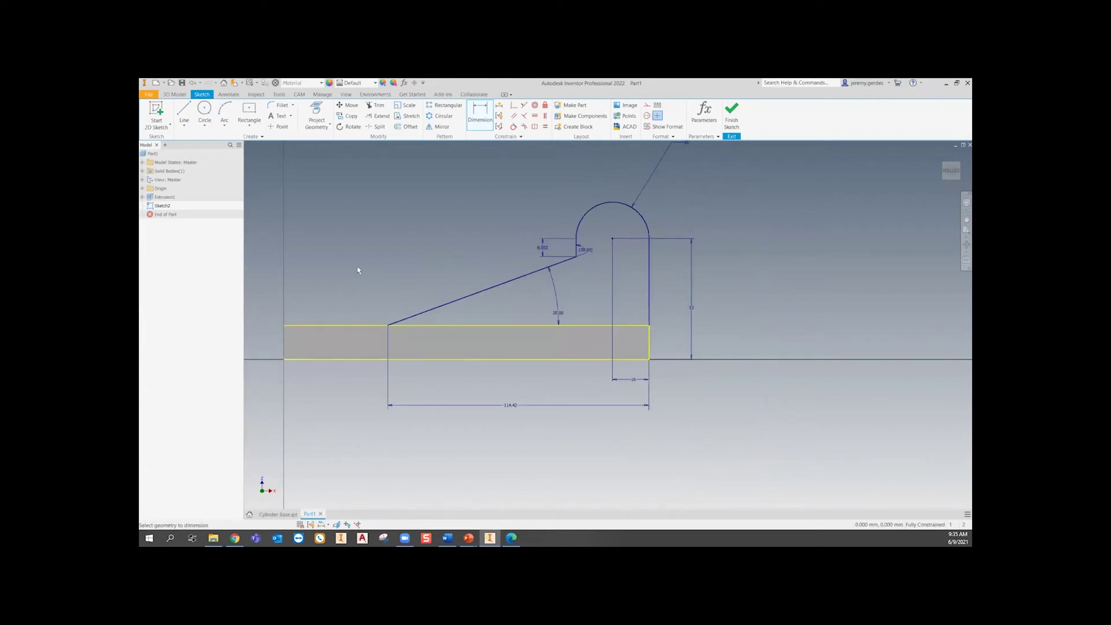
middle_click_drag(360, 269, 397, 288)
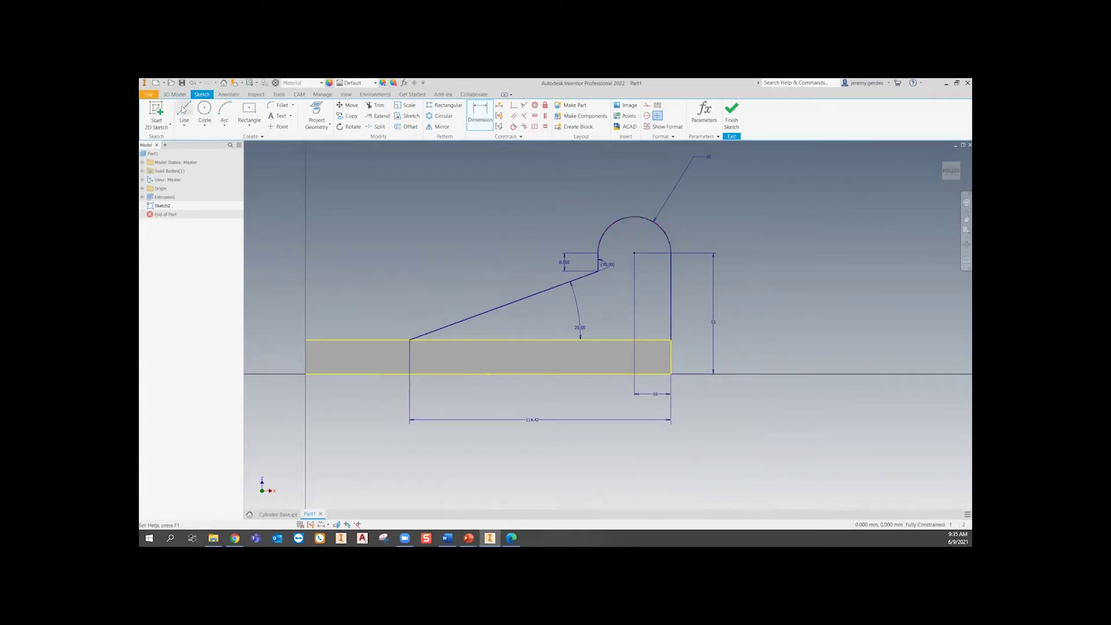
left_click(206, 126)
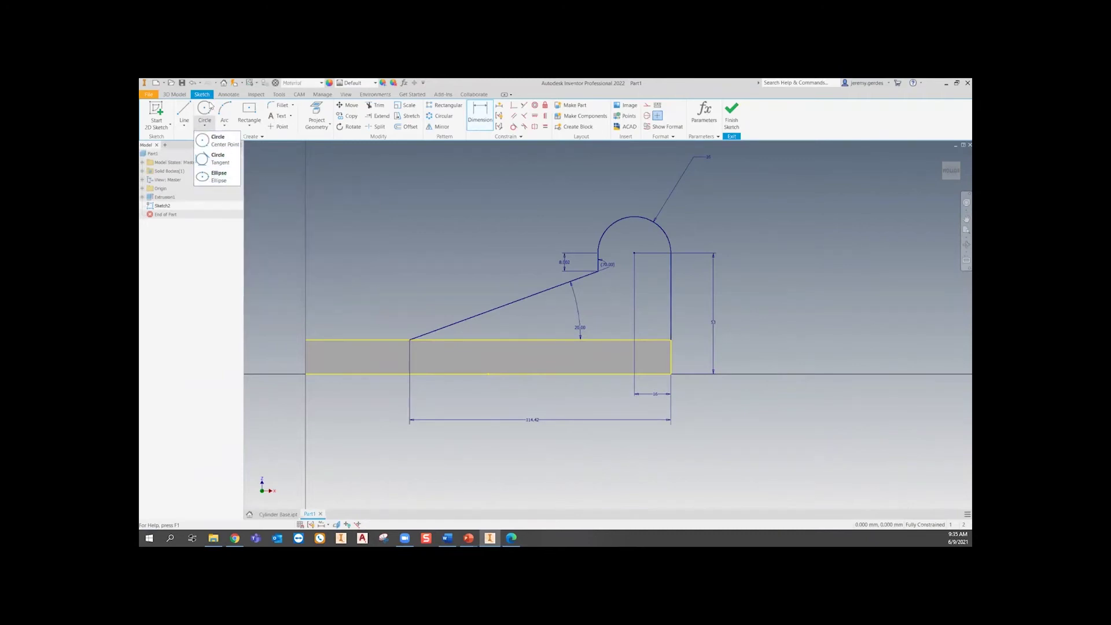
left_click(225, 125)
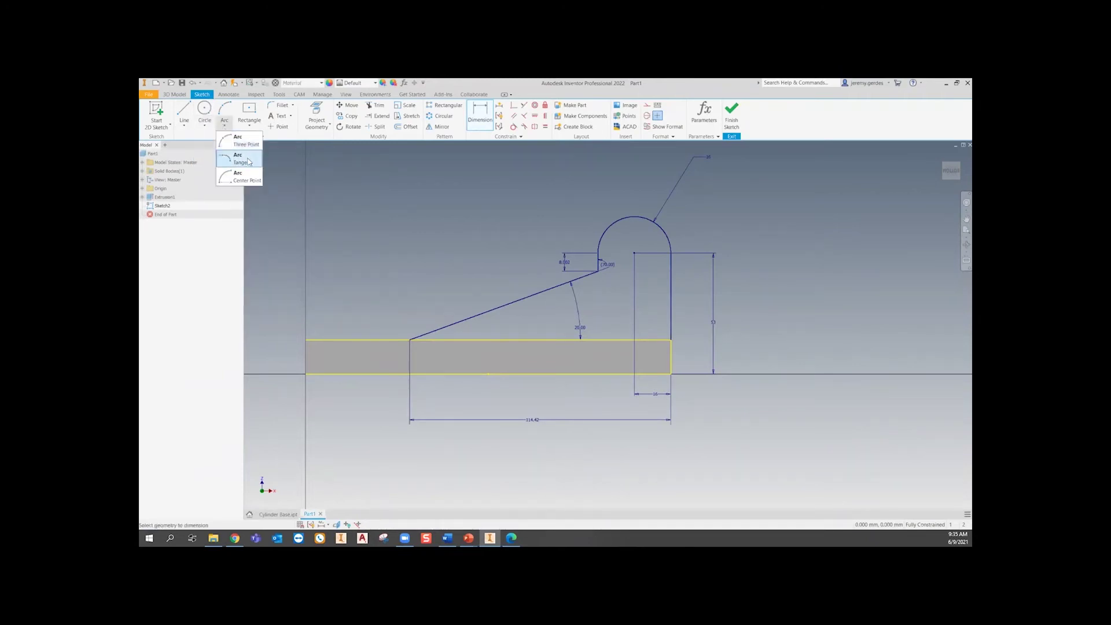
left_click(251, 124)
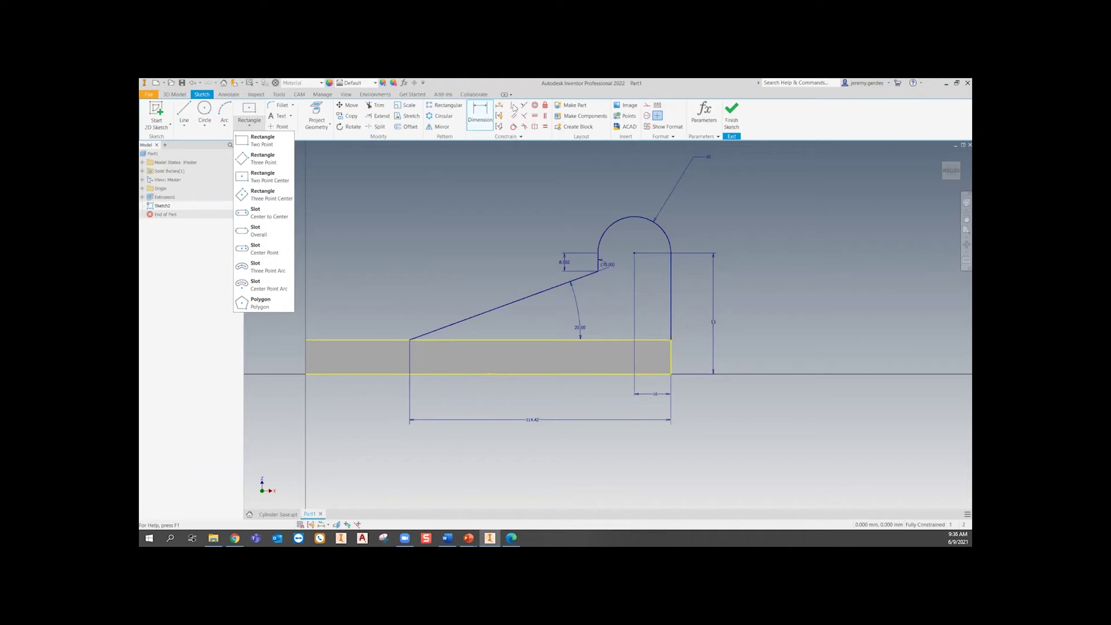
left_click(422, 218)
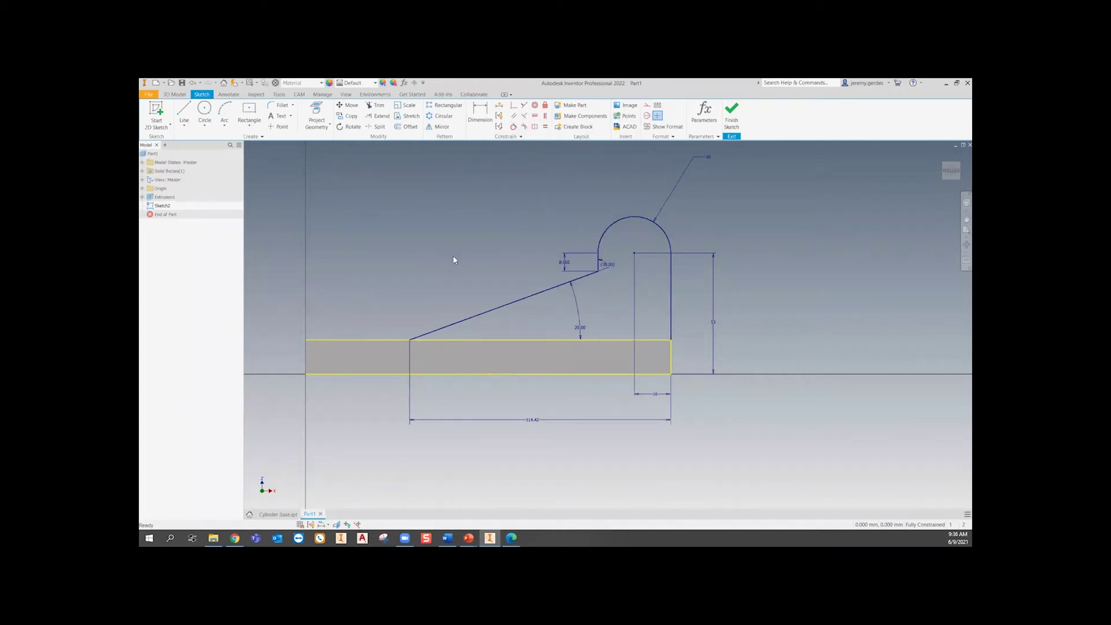
- Finish the upright profile sketch and return to the 3D model
middle_click_drag(425, 249, 442, 244)
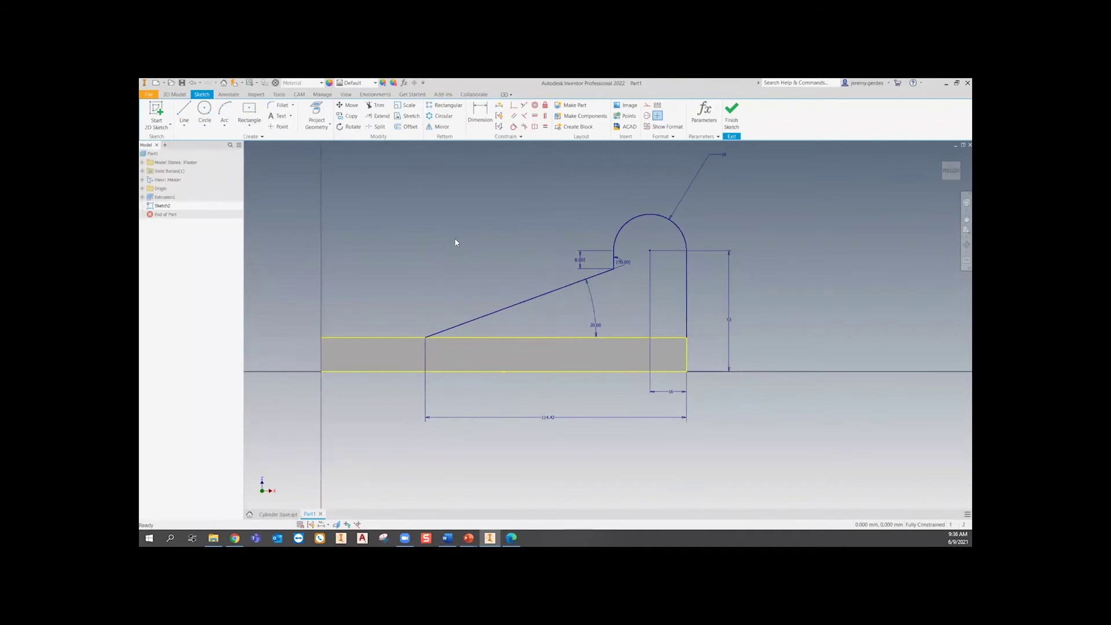
right_click(456, 242)
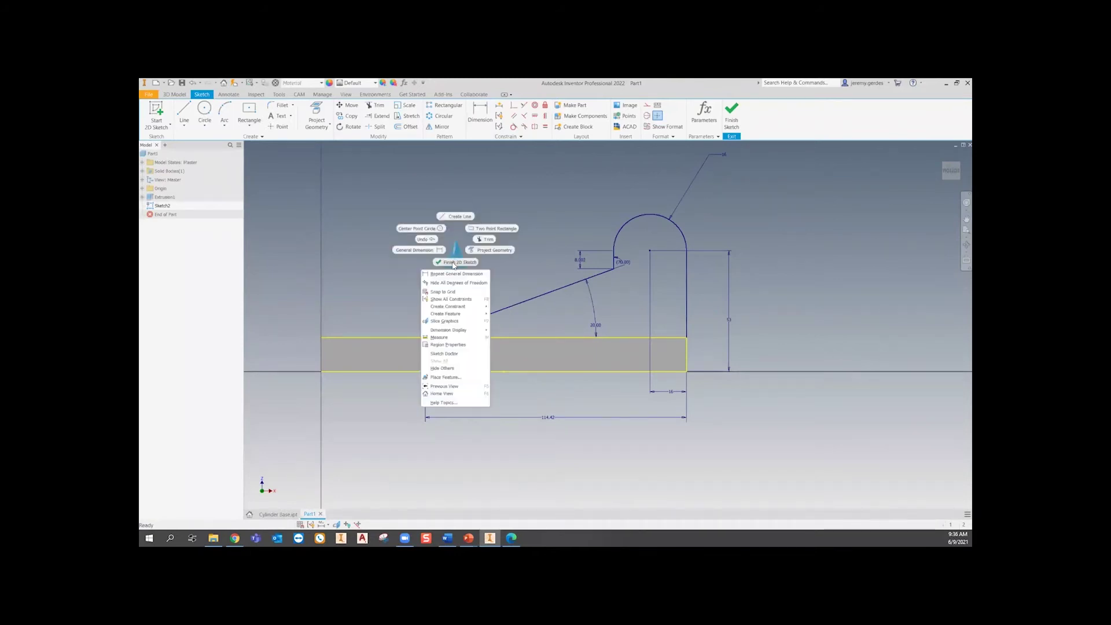
left_click(453, 263)
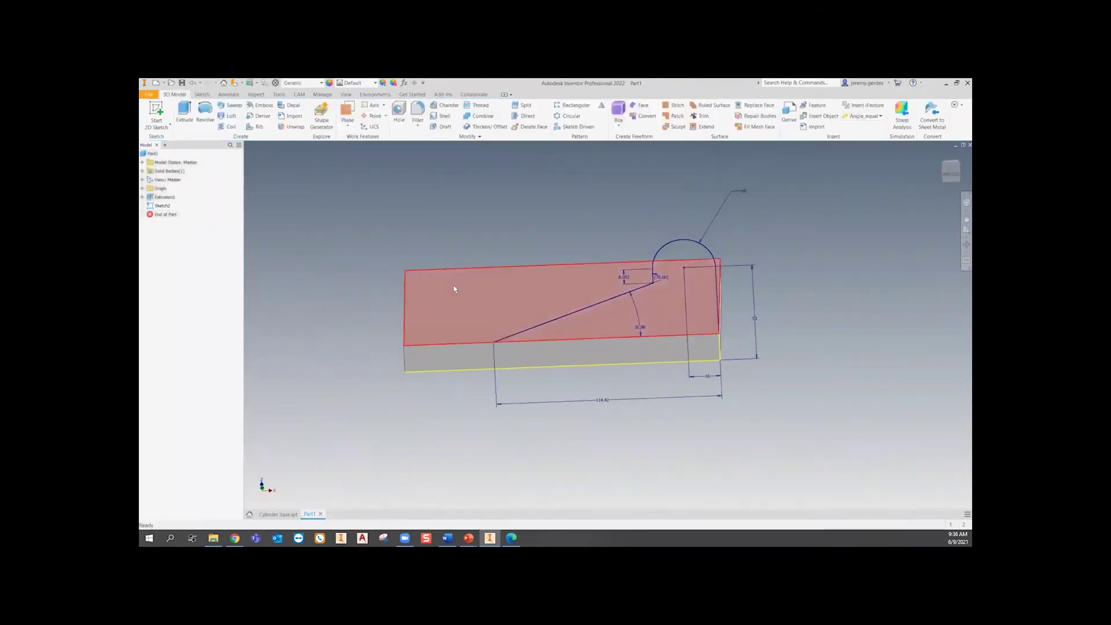
- Measure the upright's thickness between its front and back faces in Cylinder Base.ipt
left_click(279, 513)
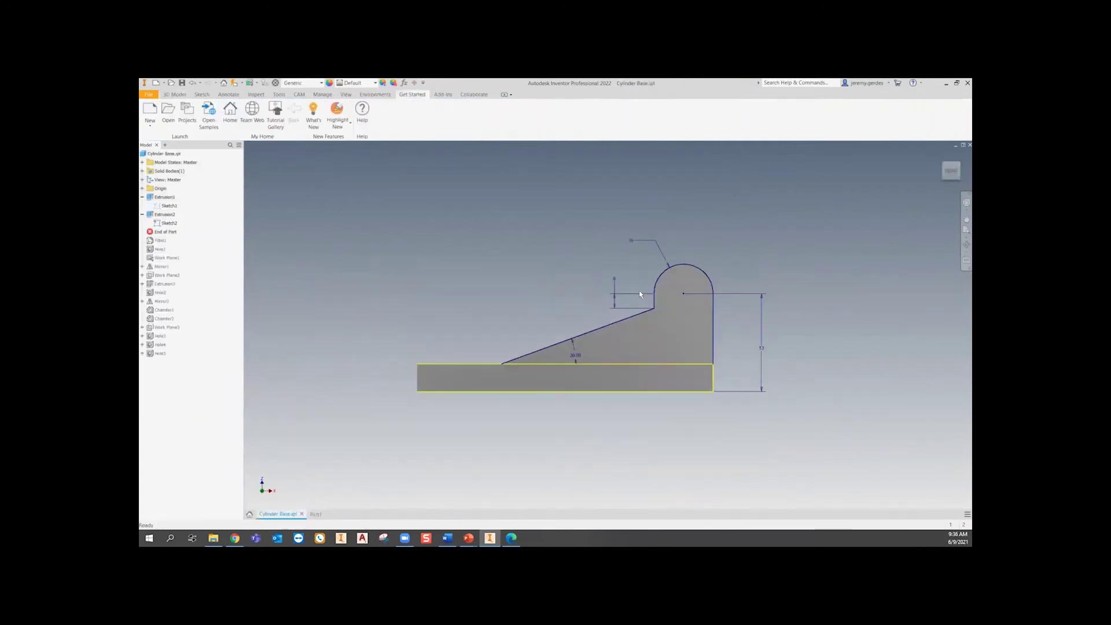
middle_click_drag(622, 327, 532, 394, "shift")
key("m")
left_click(585, 354)
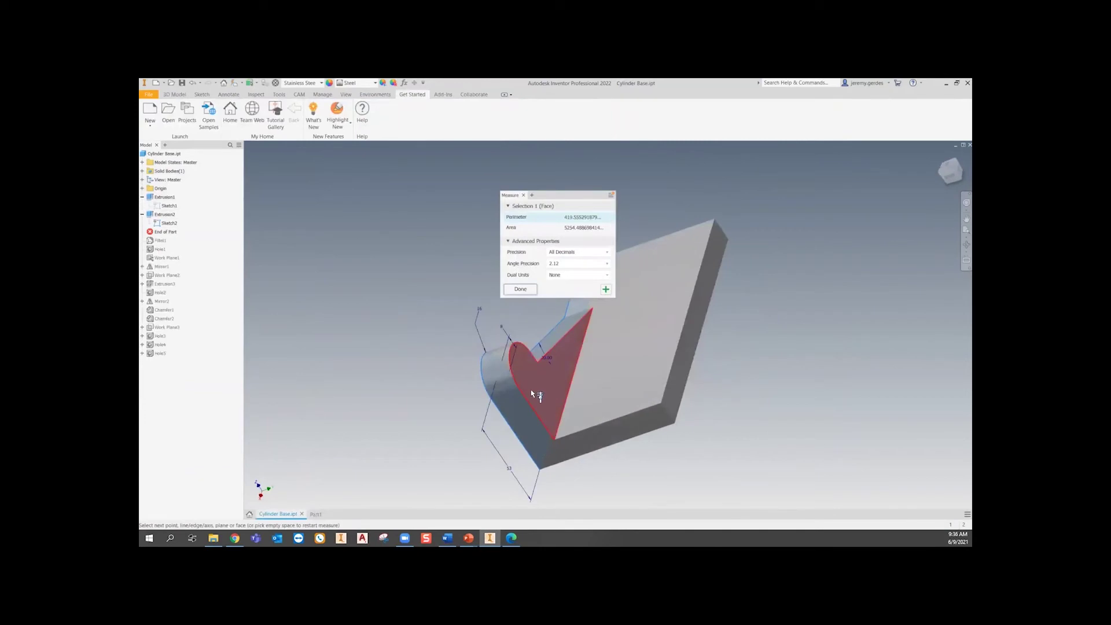
left_click(531, 391)
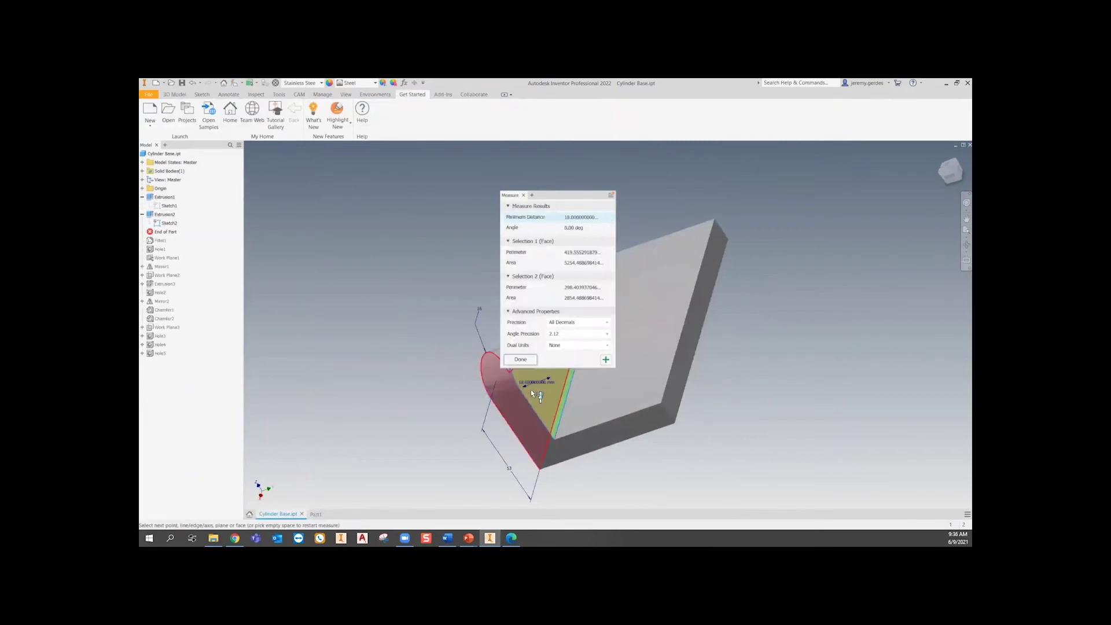
- Extrude the upright profile in Part1 by 18 mm, with the direction flipped inward over the base plate
left_click(315, 514)
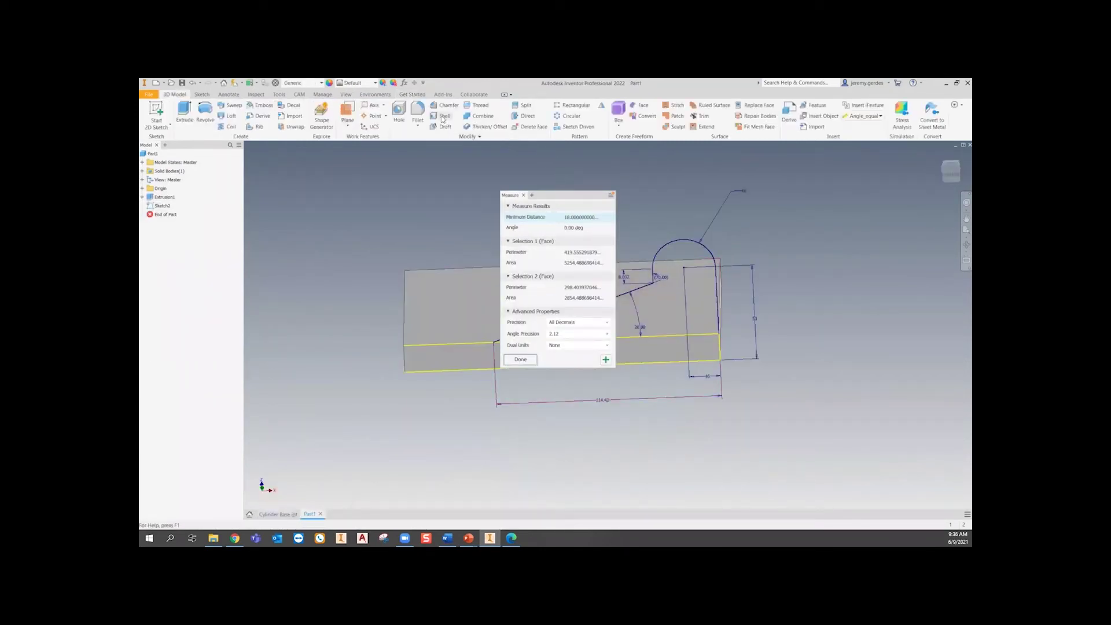
left_click(184, 110)
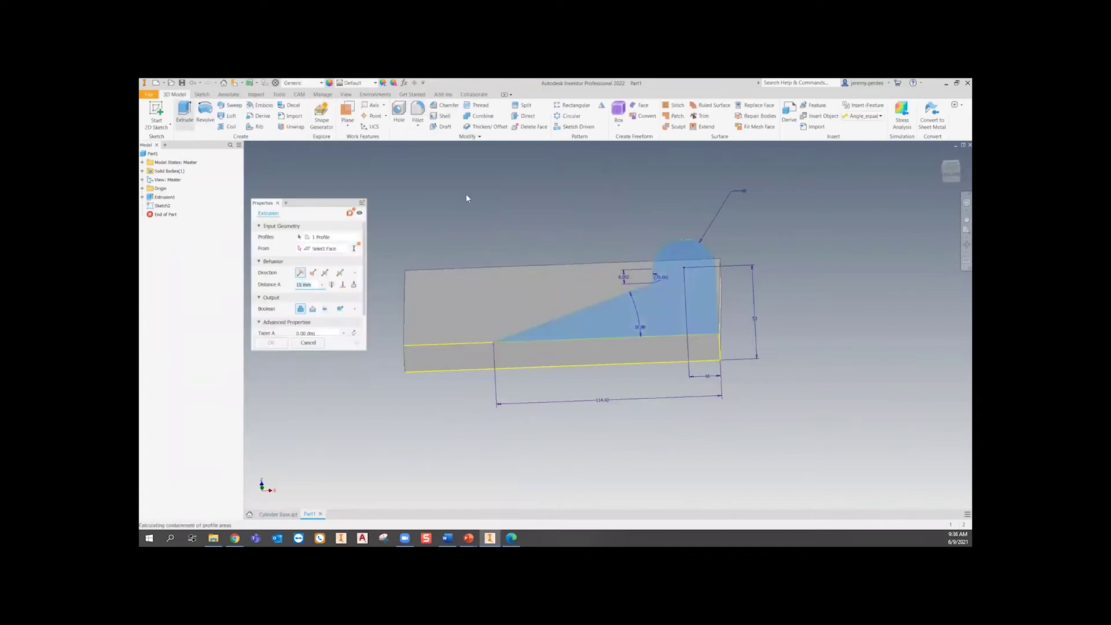
middle_click_drag(604, 437, 569, 376, "shift")
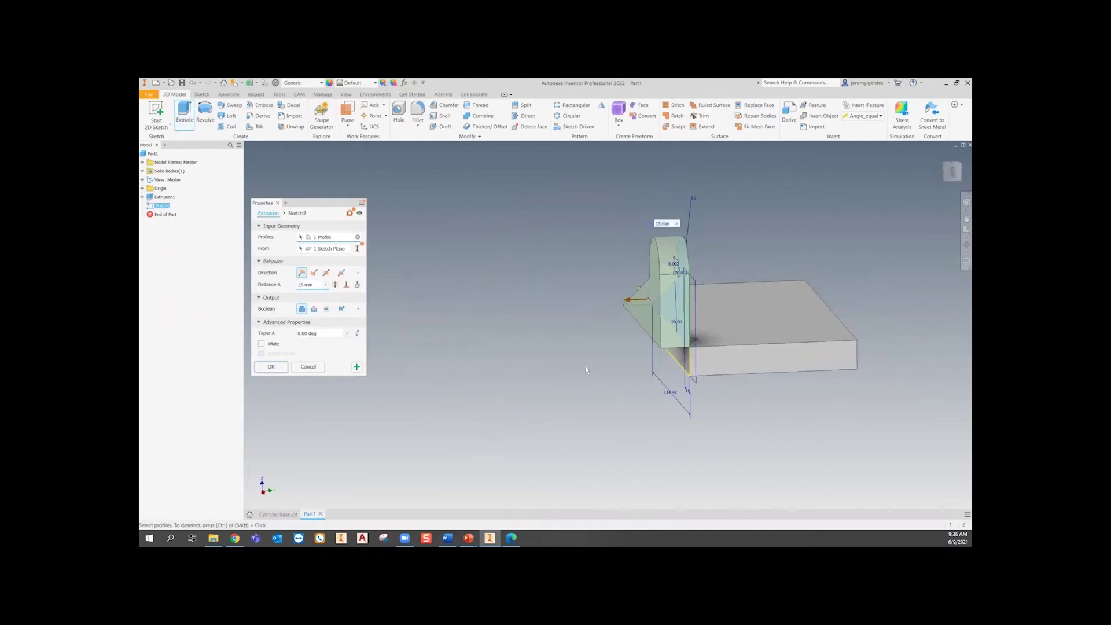
left_click(314, 278)
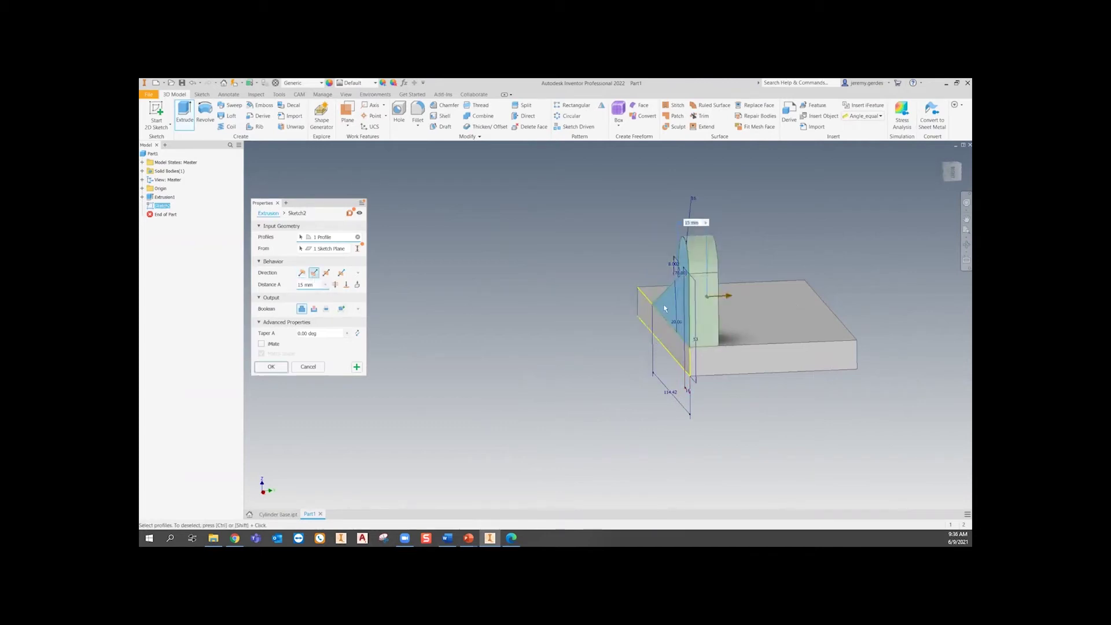
left_click_drag(314, 284, 282, 285)
type("18")
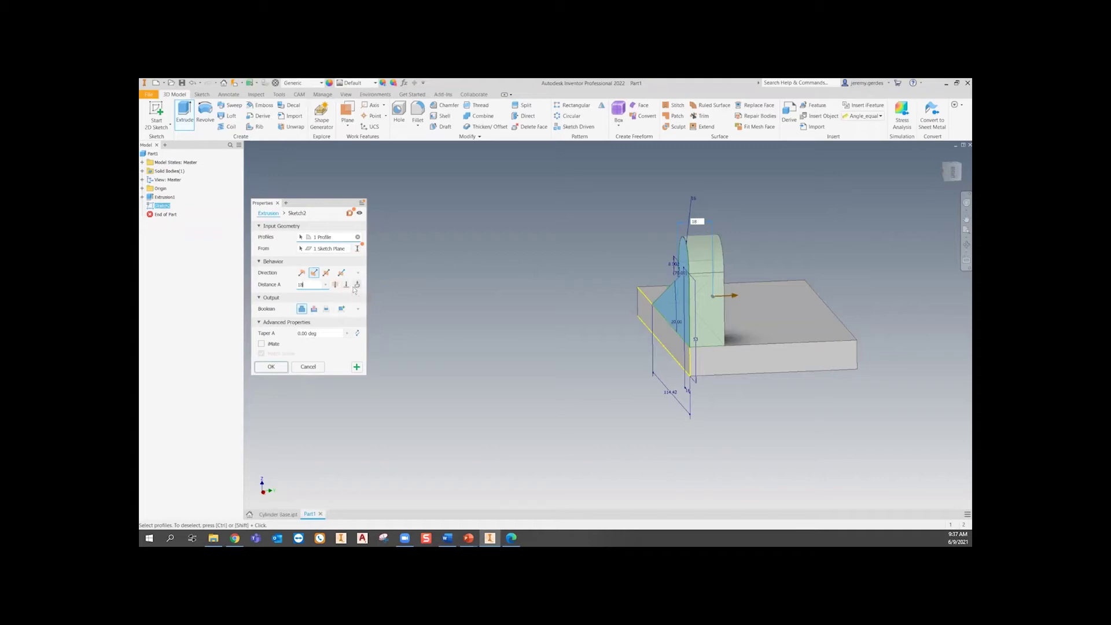
left_click(272, 366)
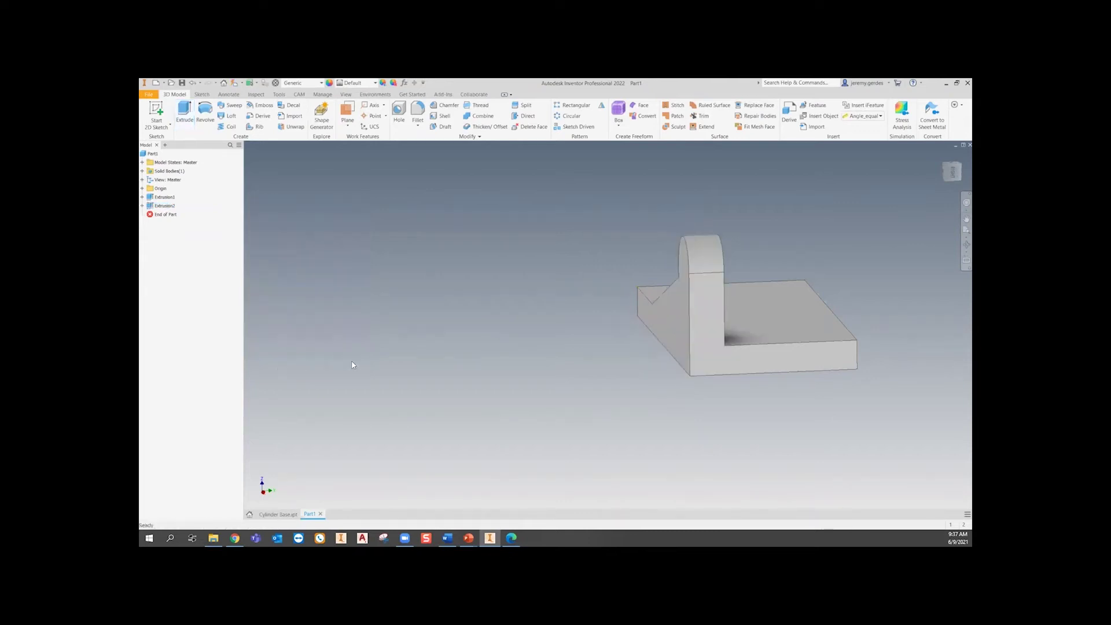
- Compare the extruded upright in Part1 with Cylinder Base.ipt, and examine the corner where the slope meets the rounded top
middle_click_drag(615, 407, 636, 428, "shift")
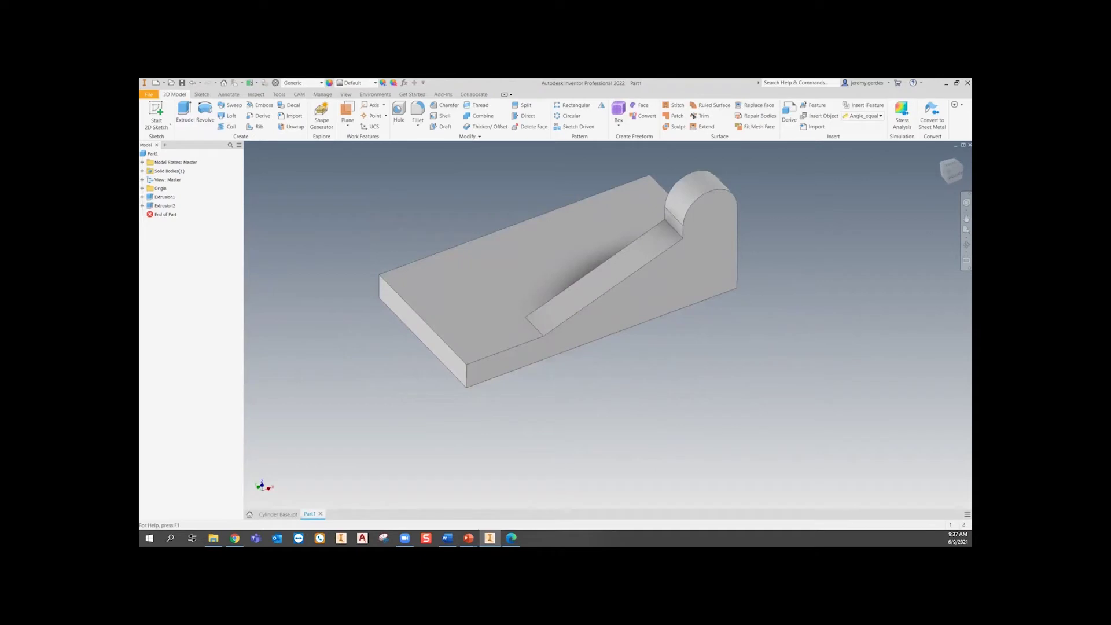
middle_click_drag(611, 407, 674, 454)
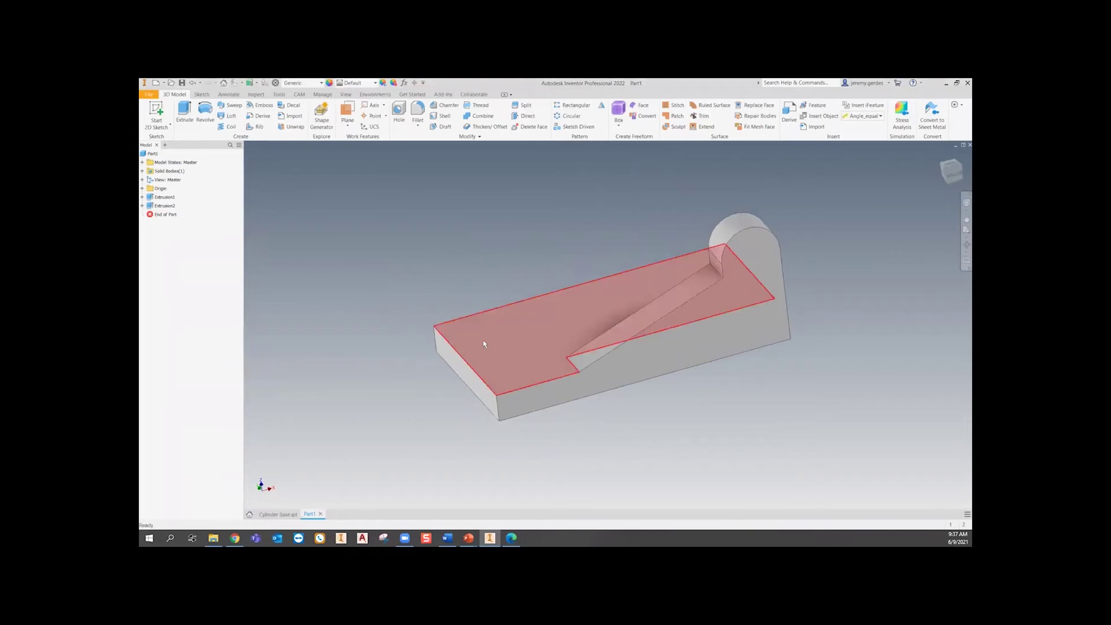
left_click(277, 514)
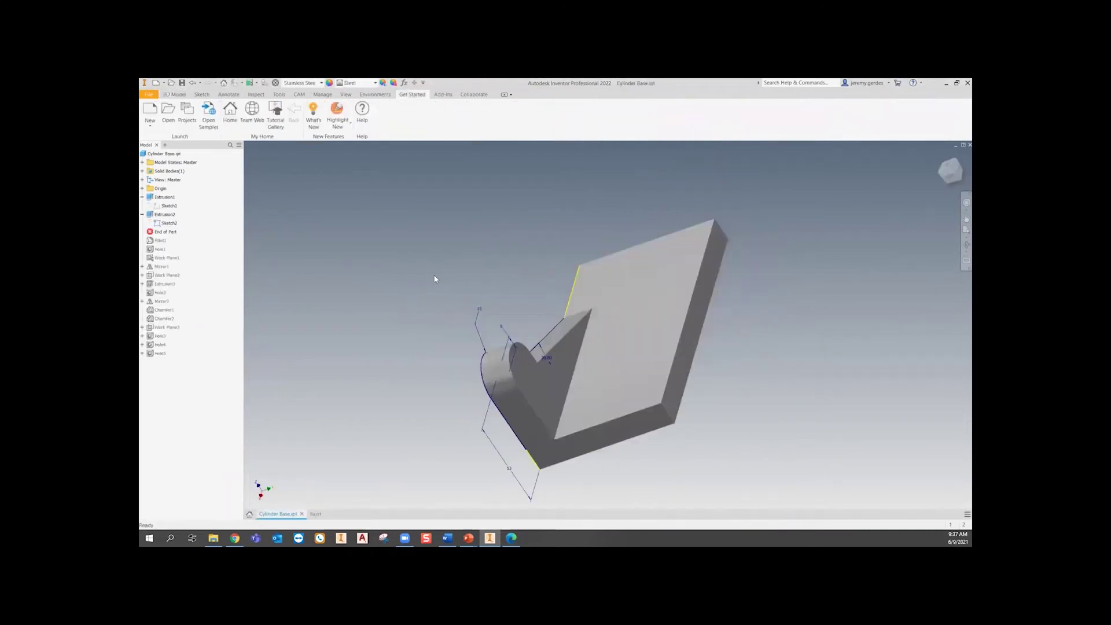
middle_click_drag(487, 401, 637, 370, "shift")
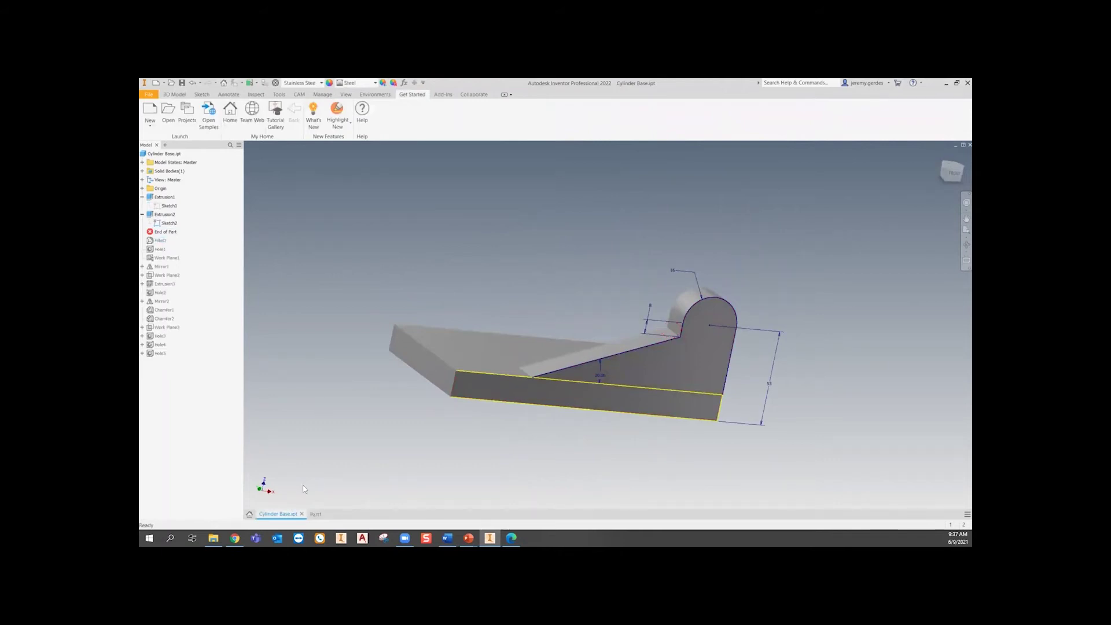
left_click(315, 514)
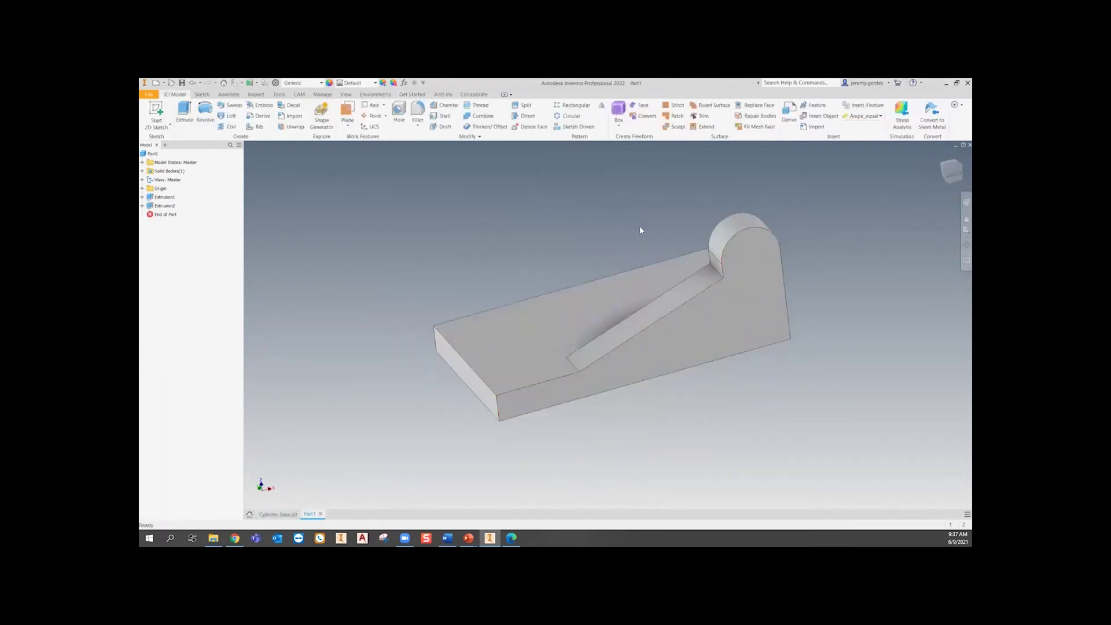
scroll(728, 272, "down", 3)
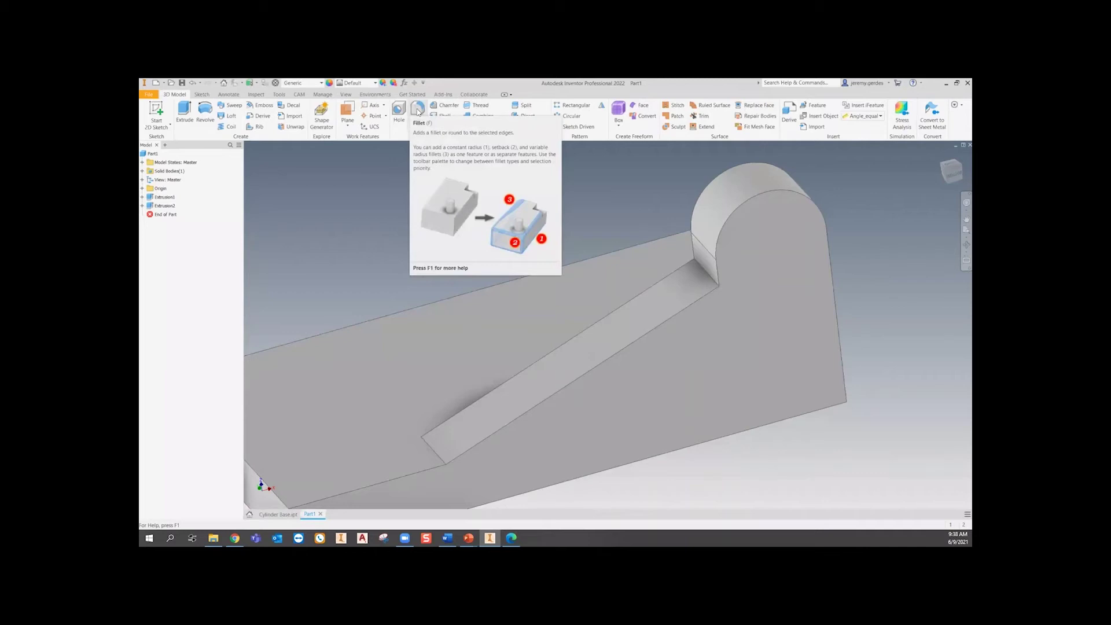
- Fillet the inner edge where the sloped web meets the rounded upright lug
left_click(418, 109)
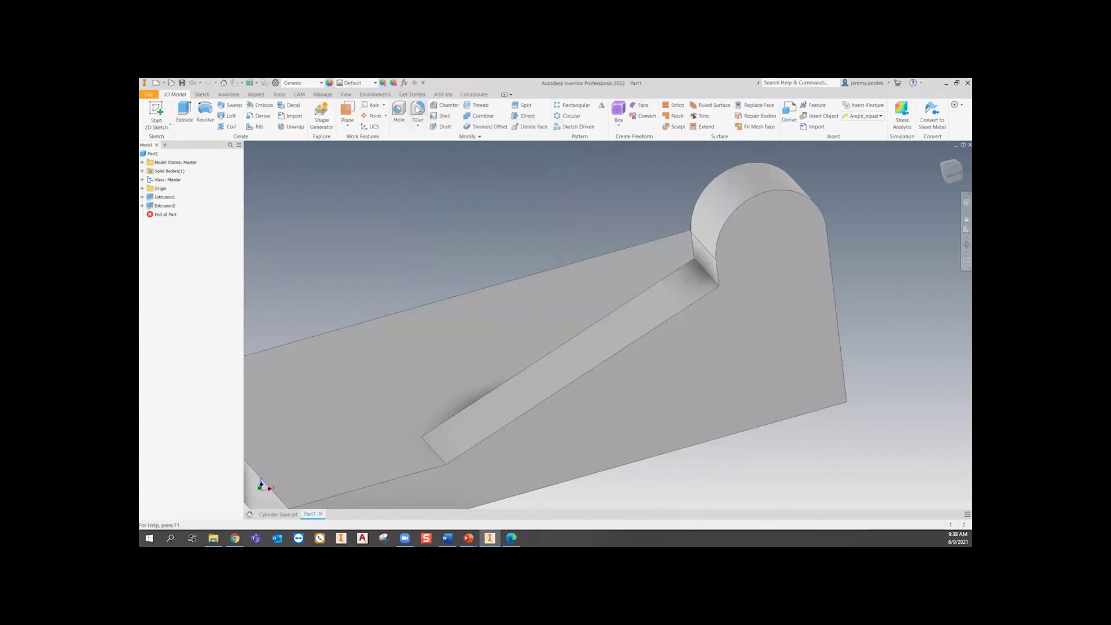
left_click(709, 272)
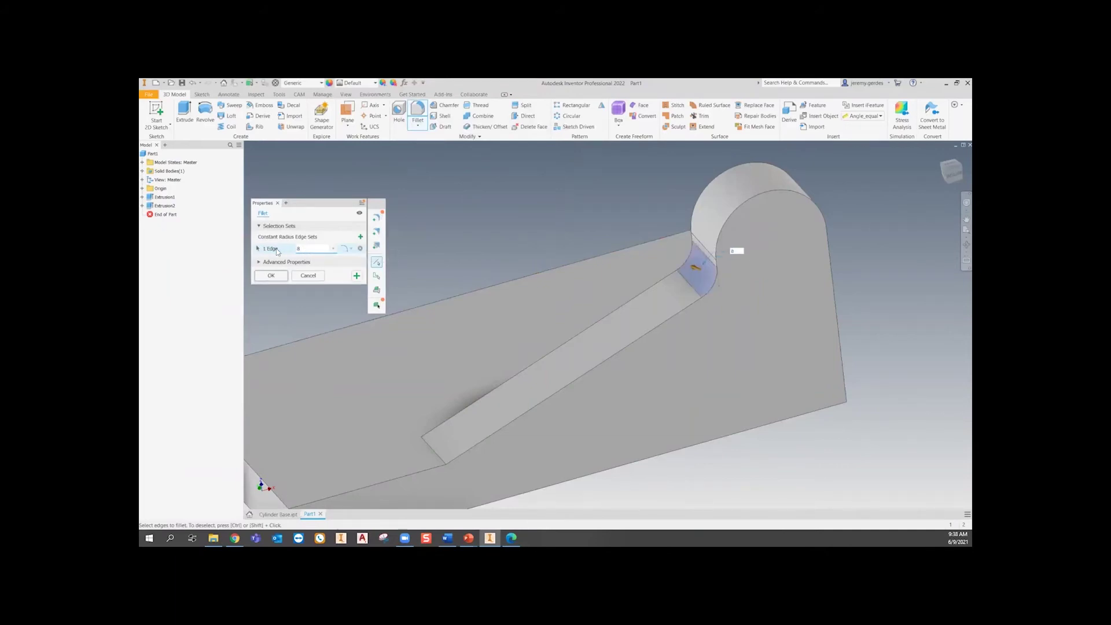
left_click(271, 276)
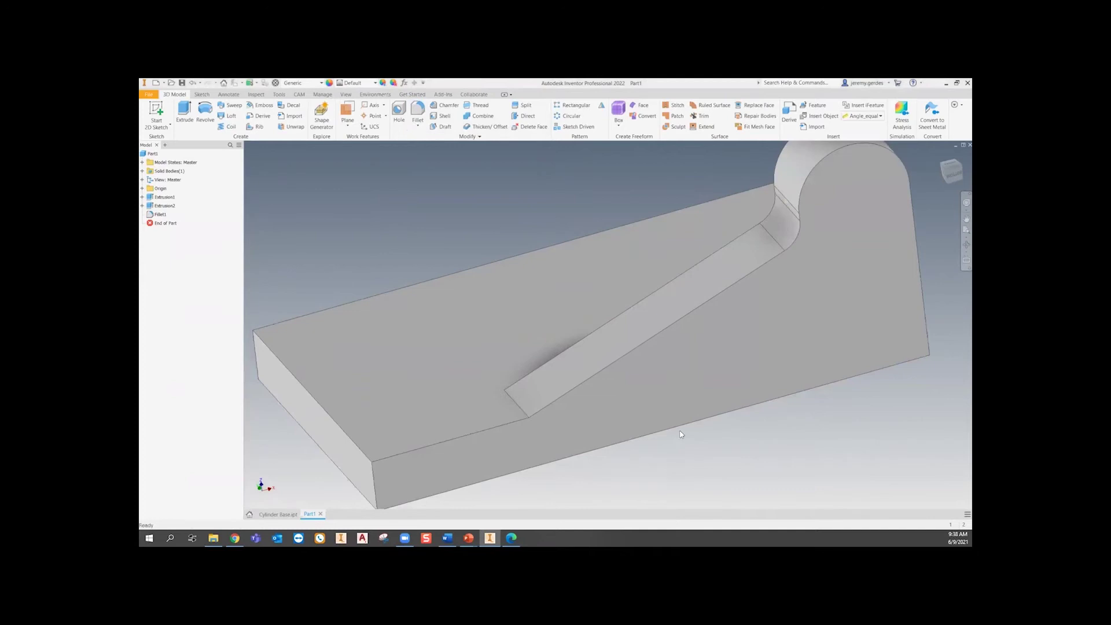
scroll(581, 401, "up", 5)
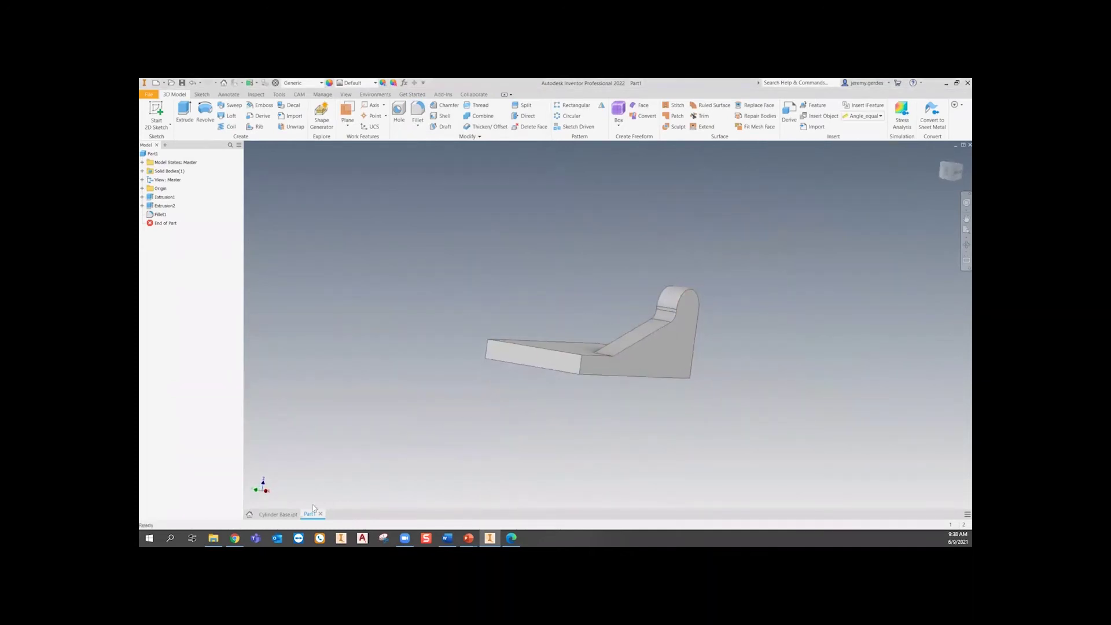
- In Cylinder Base.ipt, hide Sketch2 and move the End of Part marker below Hole1
left_click(278, 513)
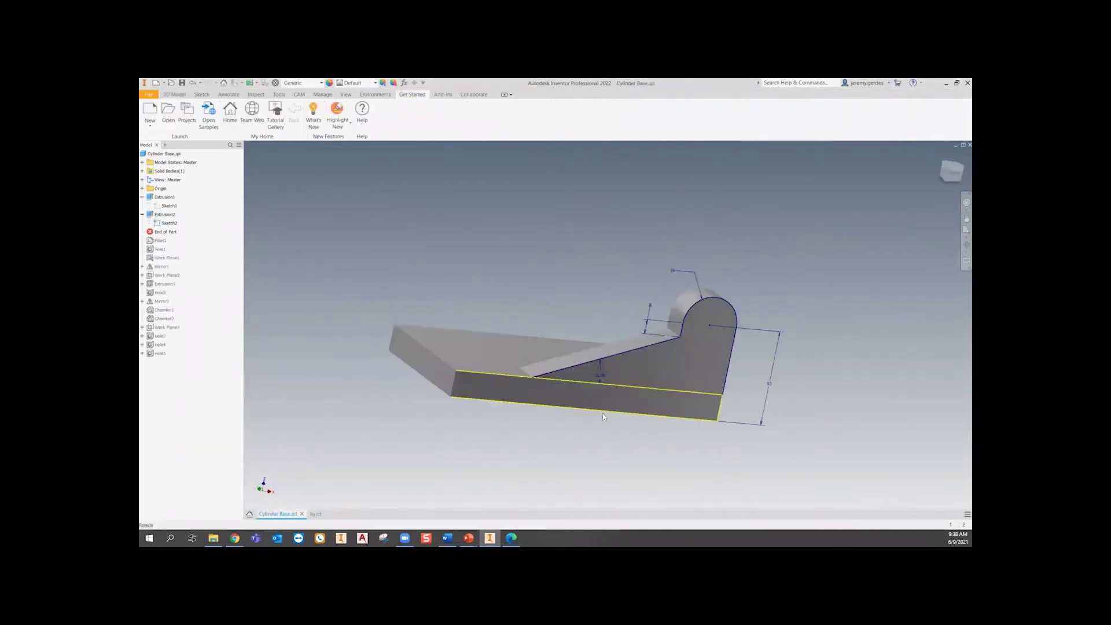
right_click(171, 222)
left_click(205, 318)
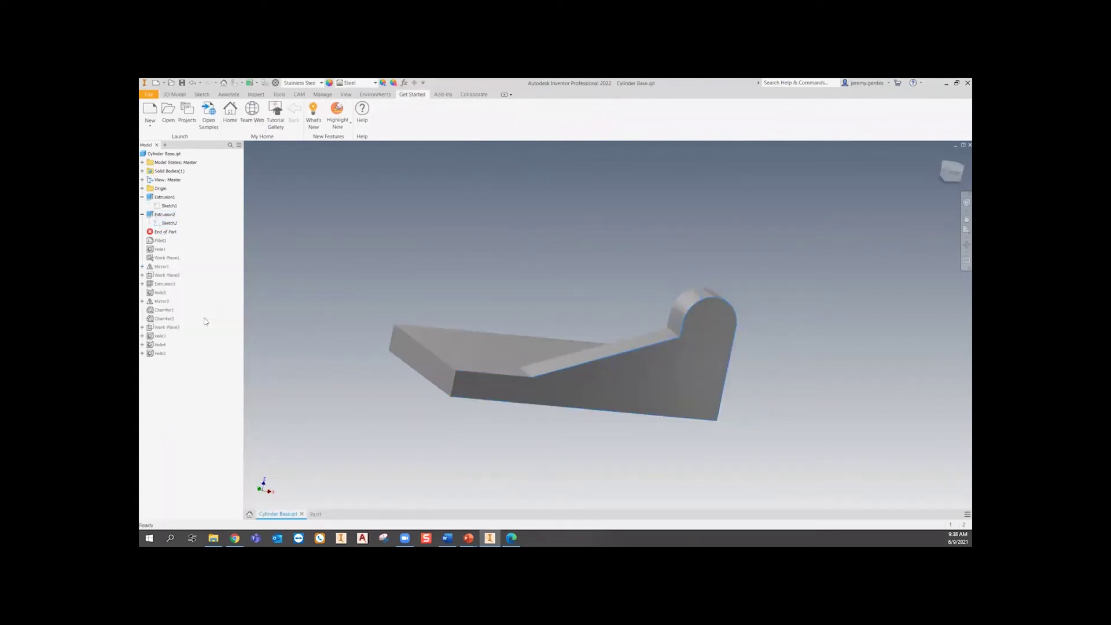
left_click(169, 232)
left_click_drag(171, 234, 165, 253)
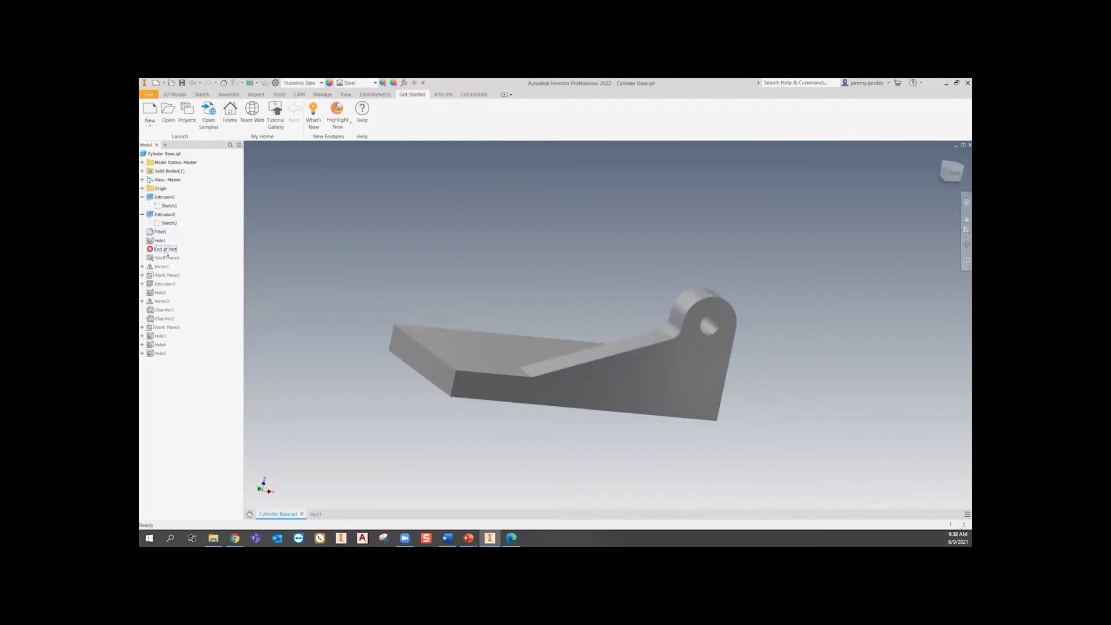
middle_click_drag(565, 449, 578, 427, "shift")
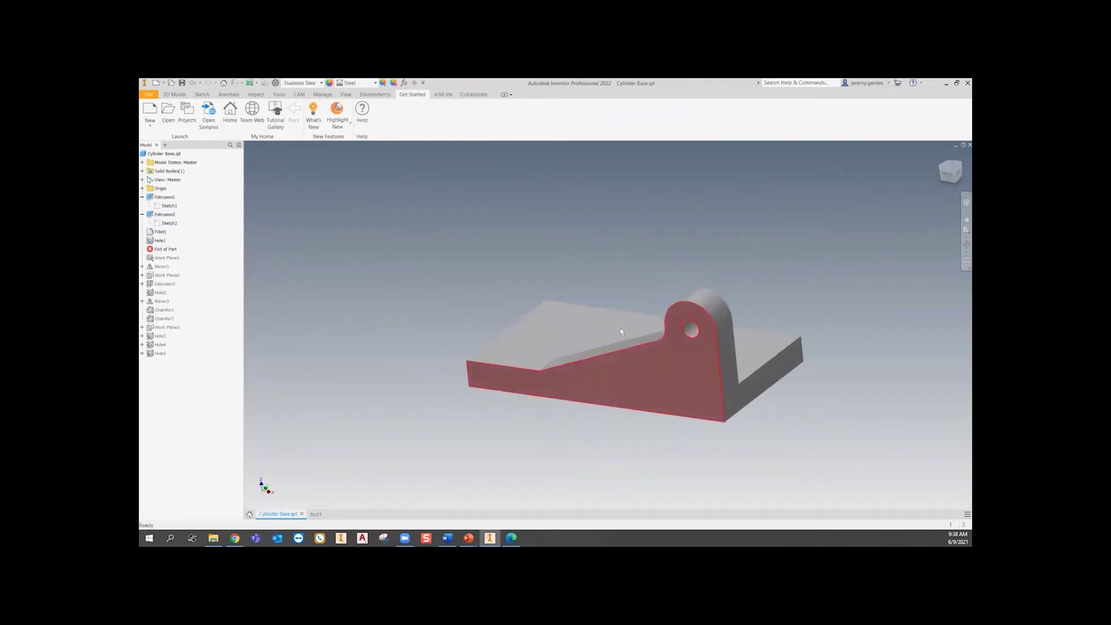
- Return to Part1 and make the XZ Plane from the Origin folder visible
left_click(315, 514)
middle_click_drag(642, 341, 638, 398, "shift")
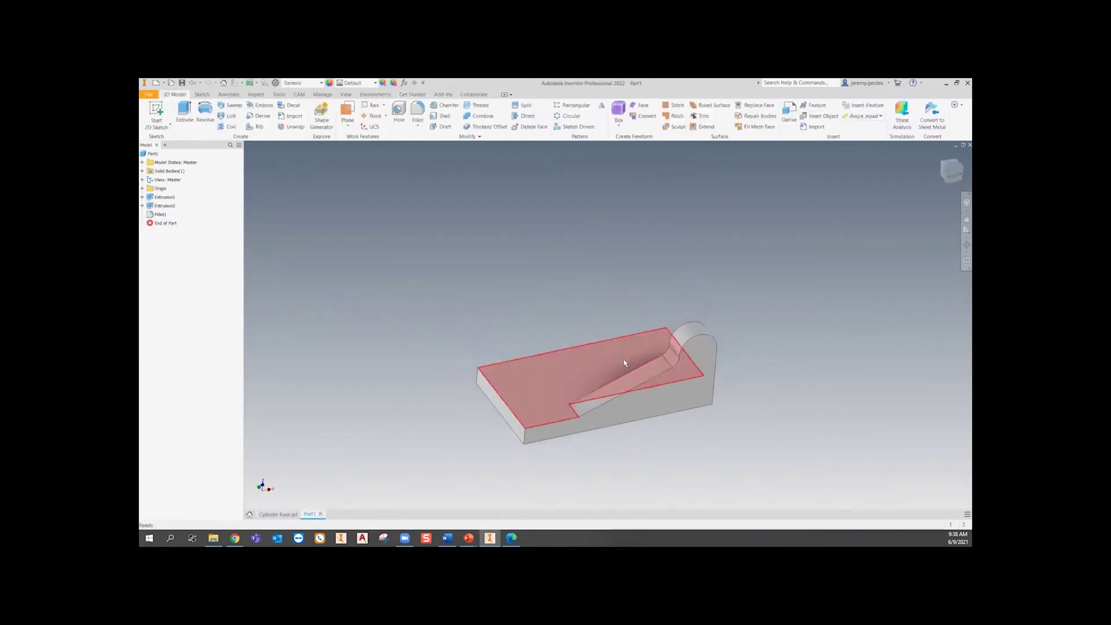
scroll(626, 374, "up", 5)
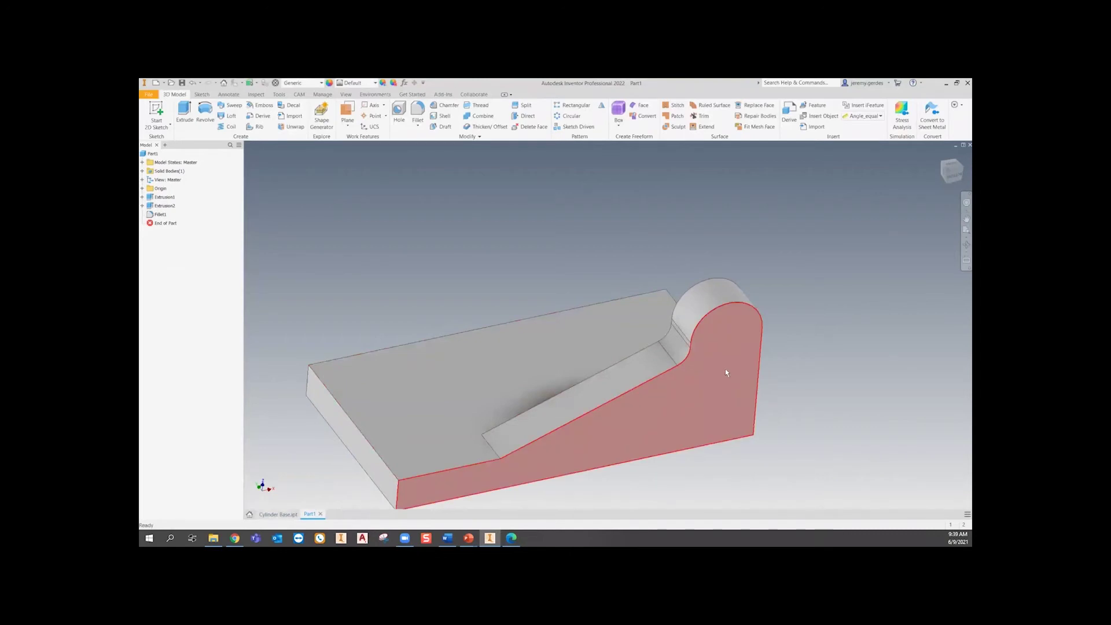
mouse_move(624, 421)
middle_mouse_down("shift")
mouse_move(565, 397)
mouse_move(461, 405)
mouse_move(613, 387)
mouse_move(483, 385)
mouse_move(617, 415)
middle_mouse_up("shift")
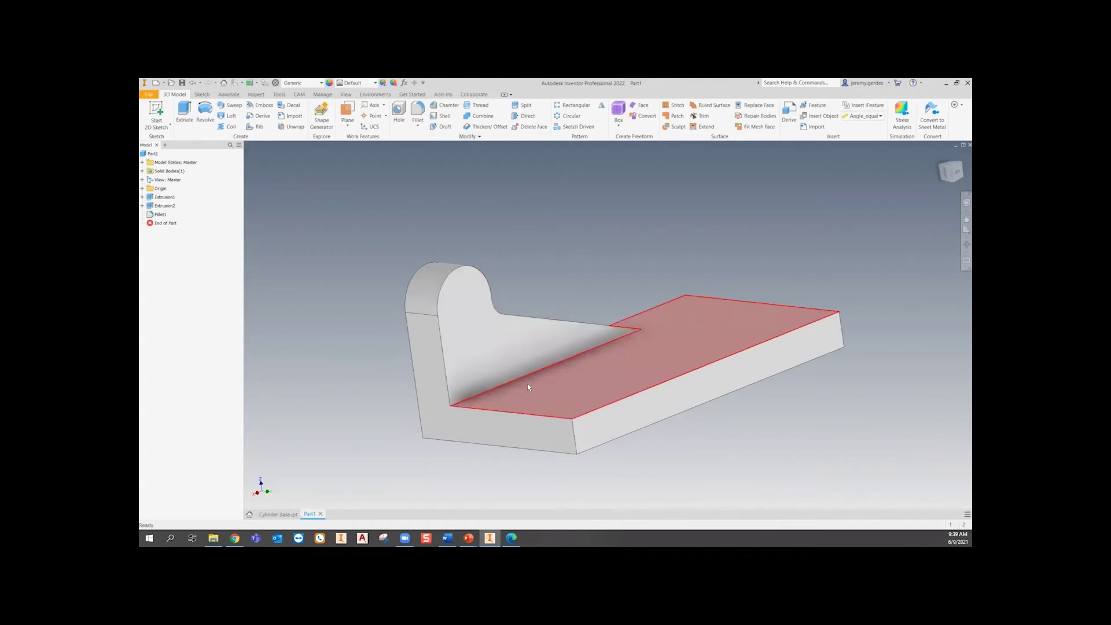
left_click(143, 188)
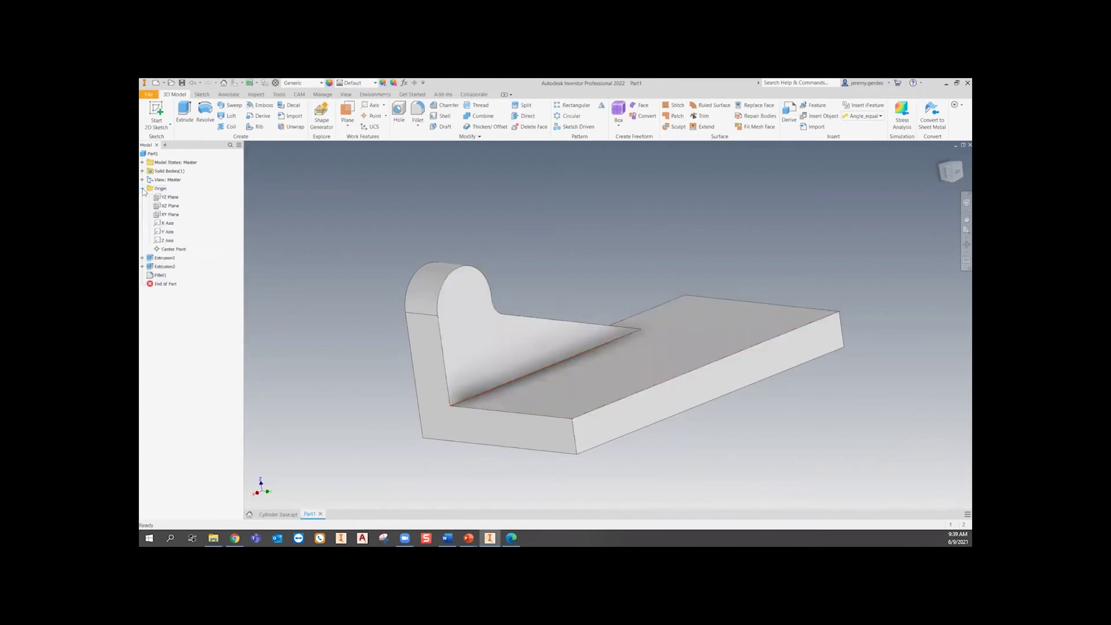
left_click(174, 206)
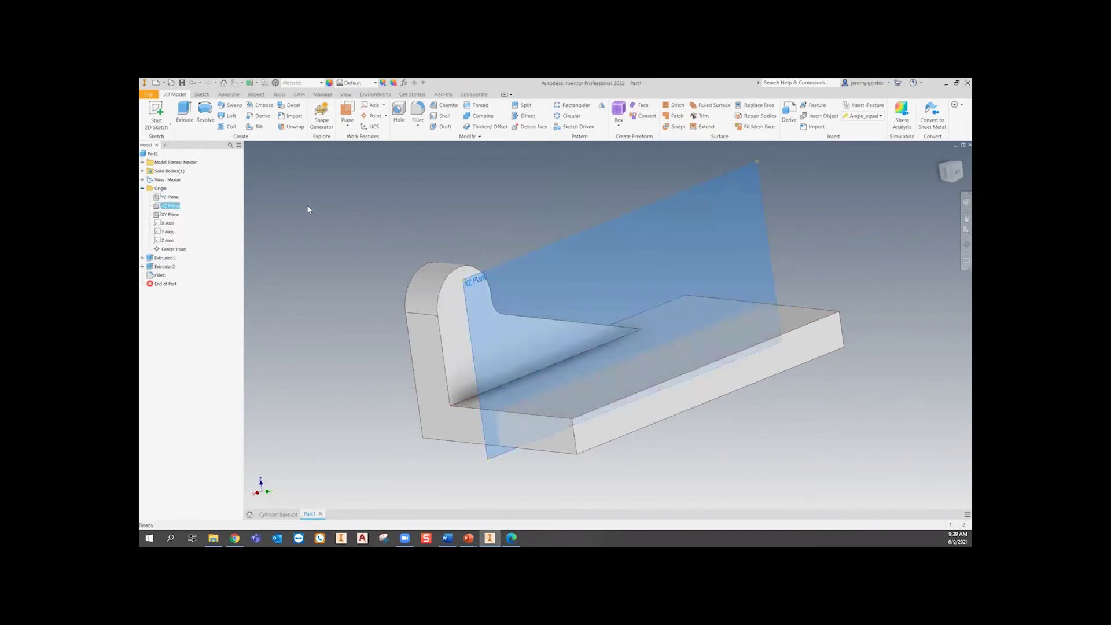
left_click(192, 195)
left_click(142, 188)
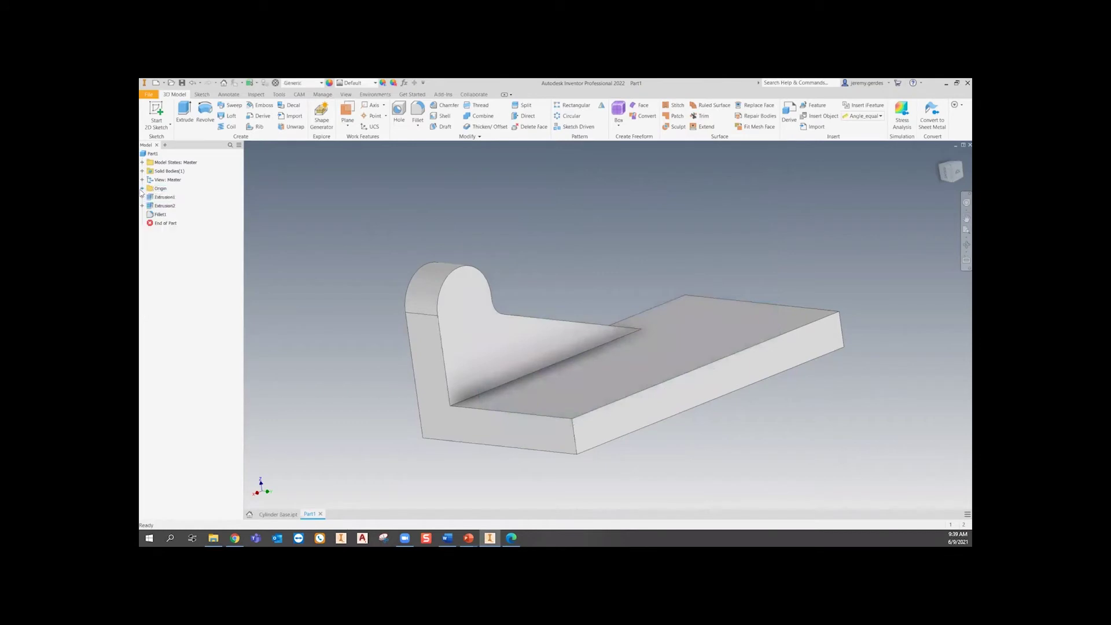
left_click(143, 188)
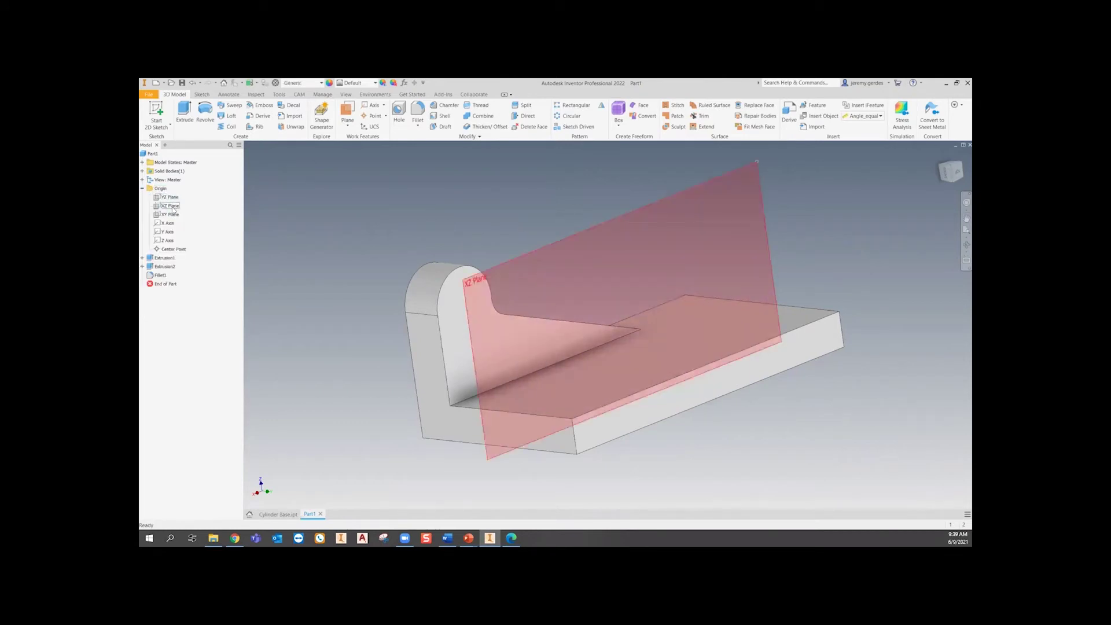
right_click(173, 207)
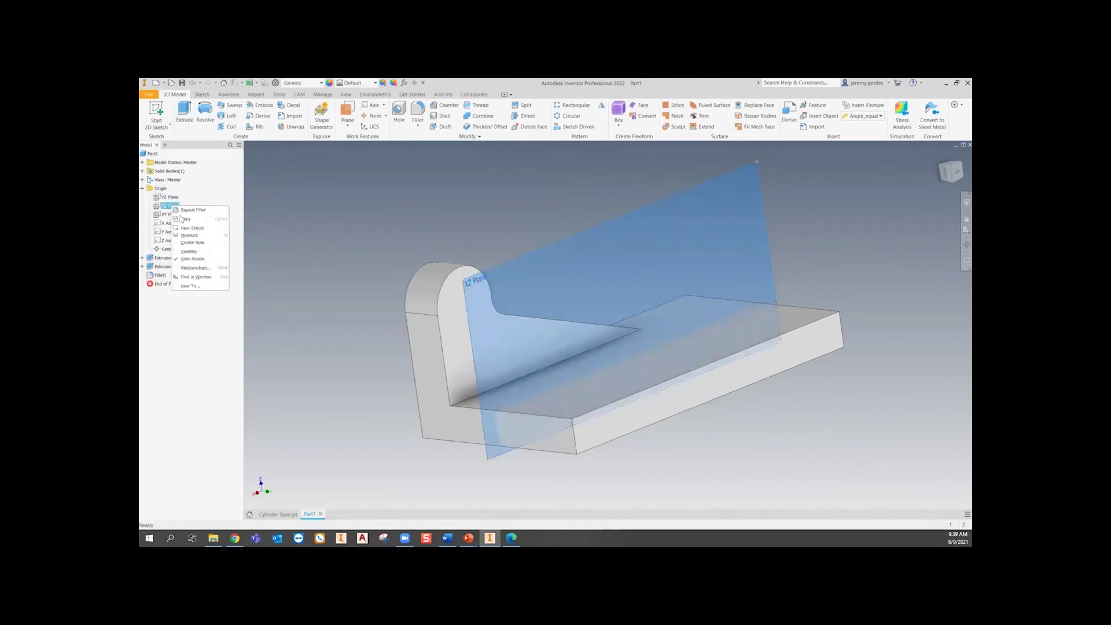
left_click(188, 251)
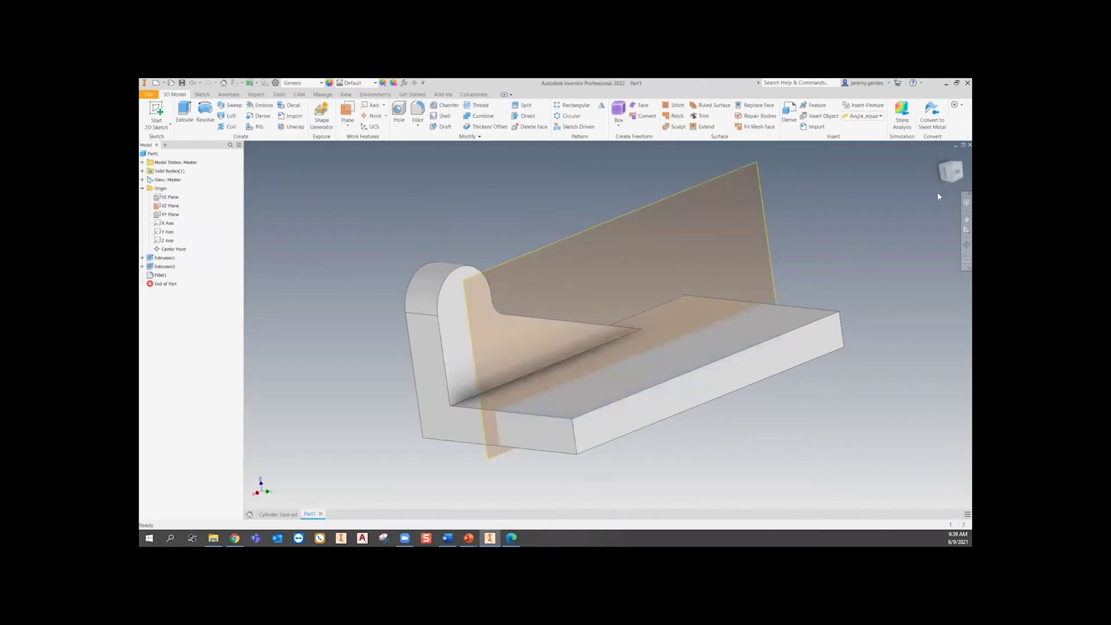
- Mirror the upright lug extrusion (Extrusion2) and its fillet about the XZ Plane
left_click(945, 173)
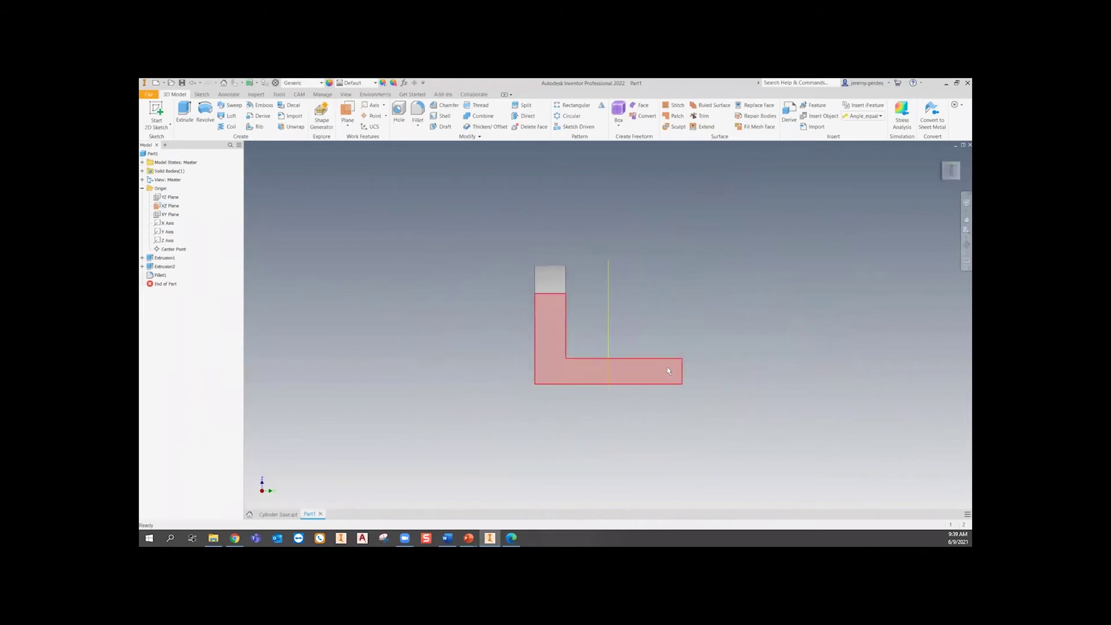
left_click(602, 107)
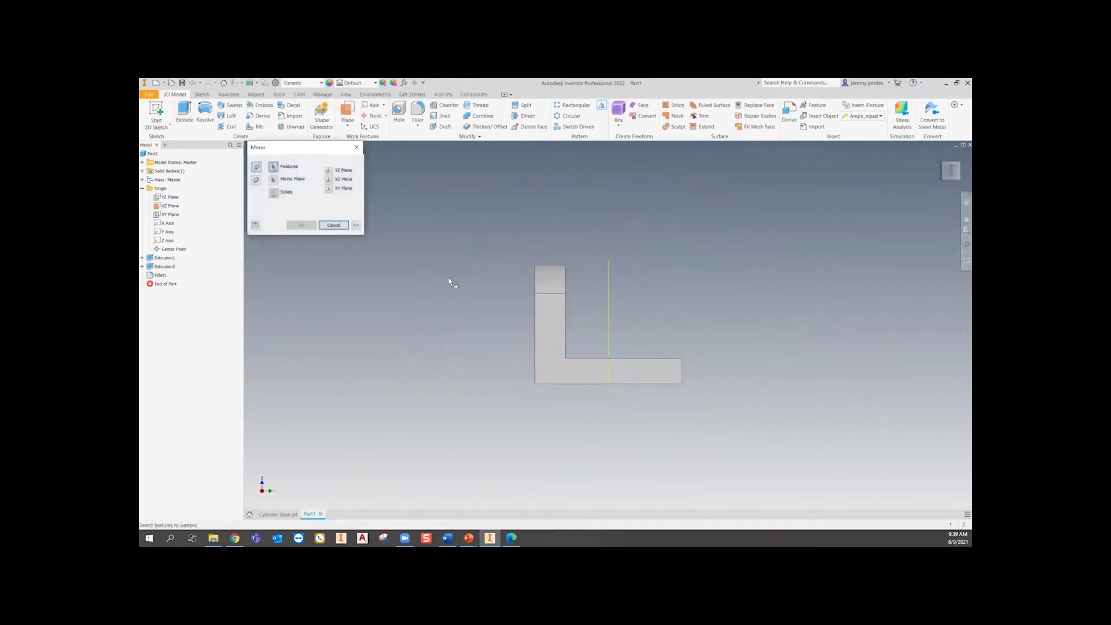
key("F6")
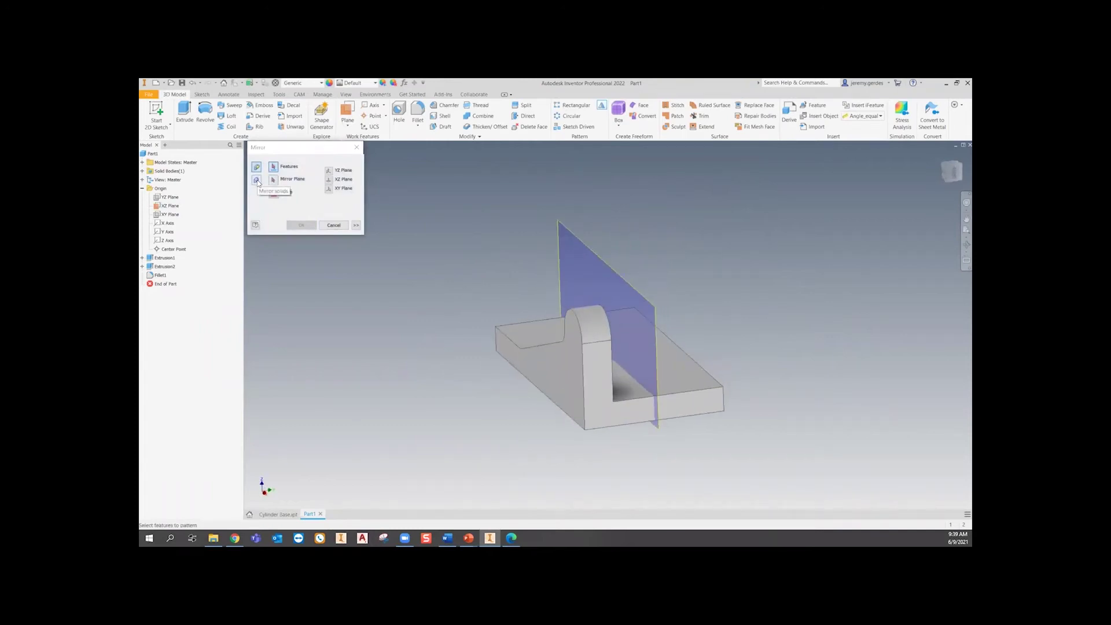
left_click(257, 180)
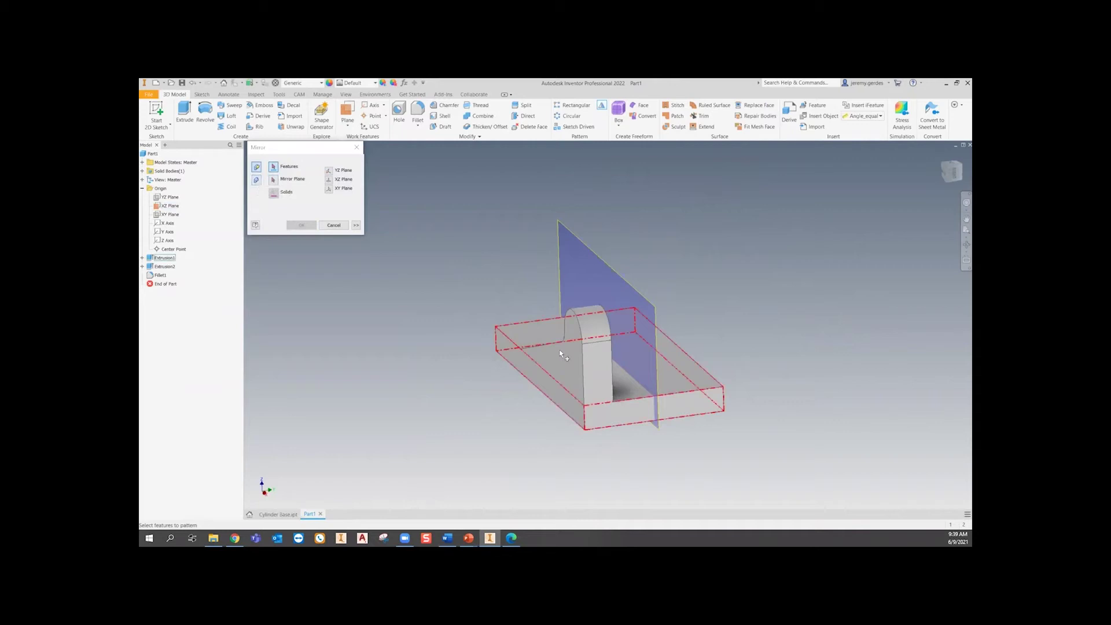
left_click(165, 266)
left_click(162, 276)
left_click(275, 183)
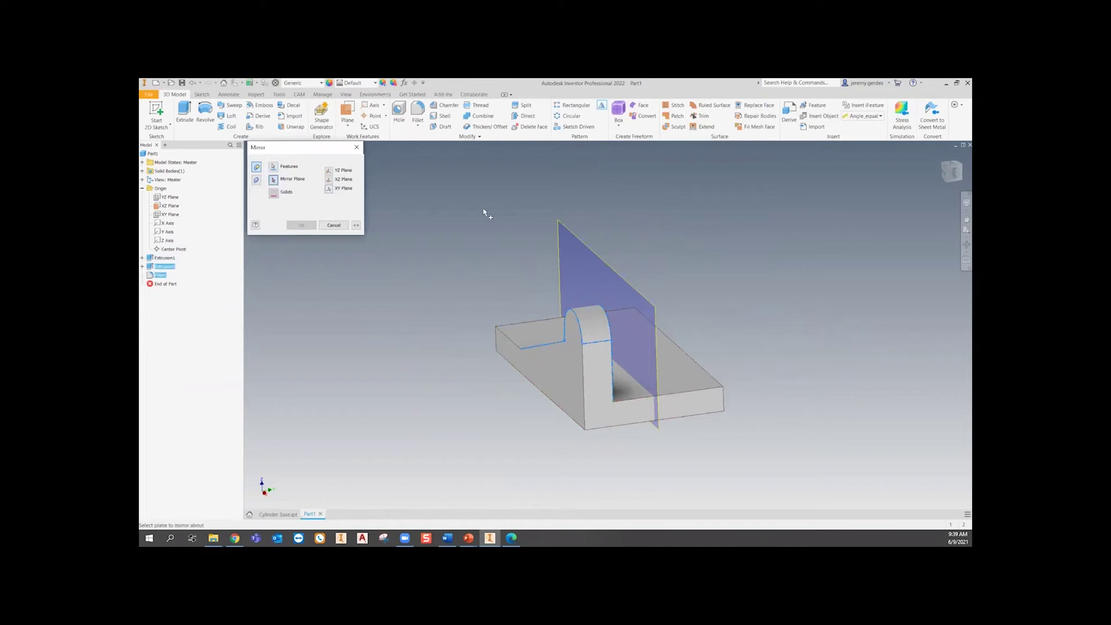
left_click(566, 226)
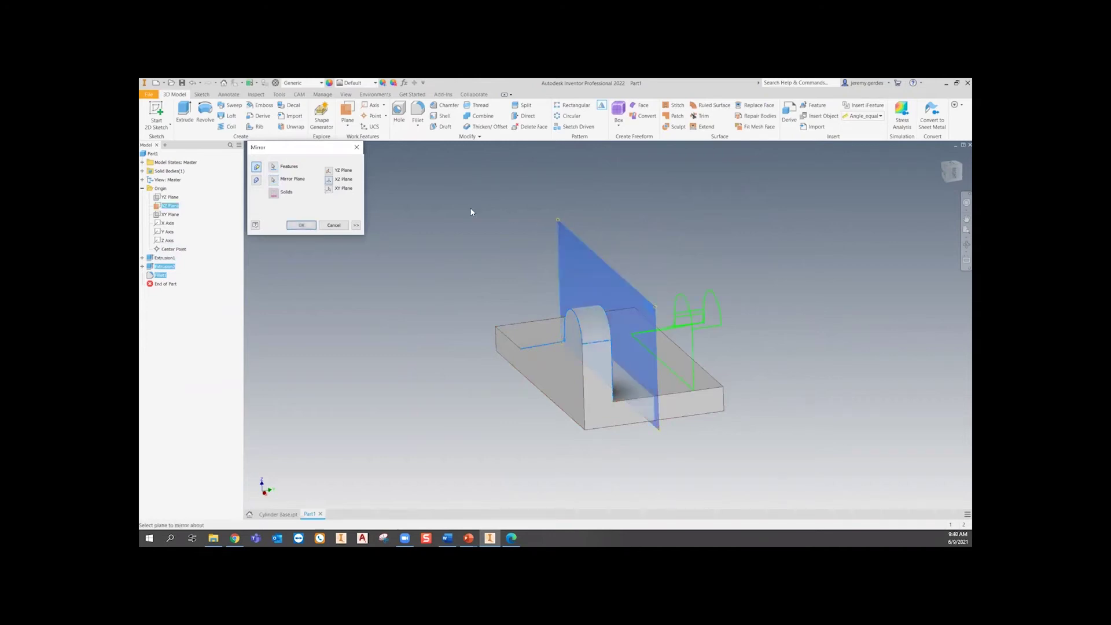
left_click(298, 225)
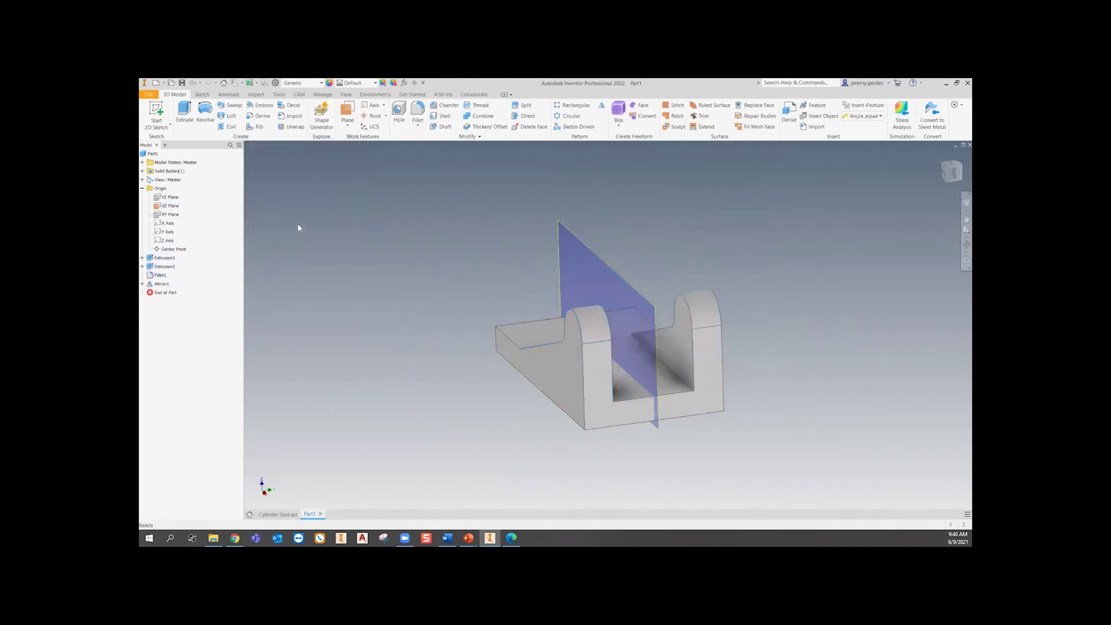
- Examine the original and mirrored lugs on both sides of the XZ Plane
middle_click_drag(443, 362, 796, 402, "shift")
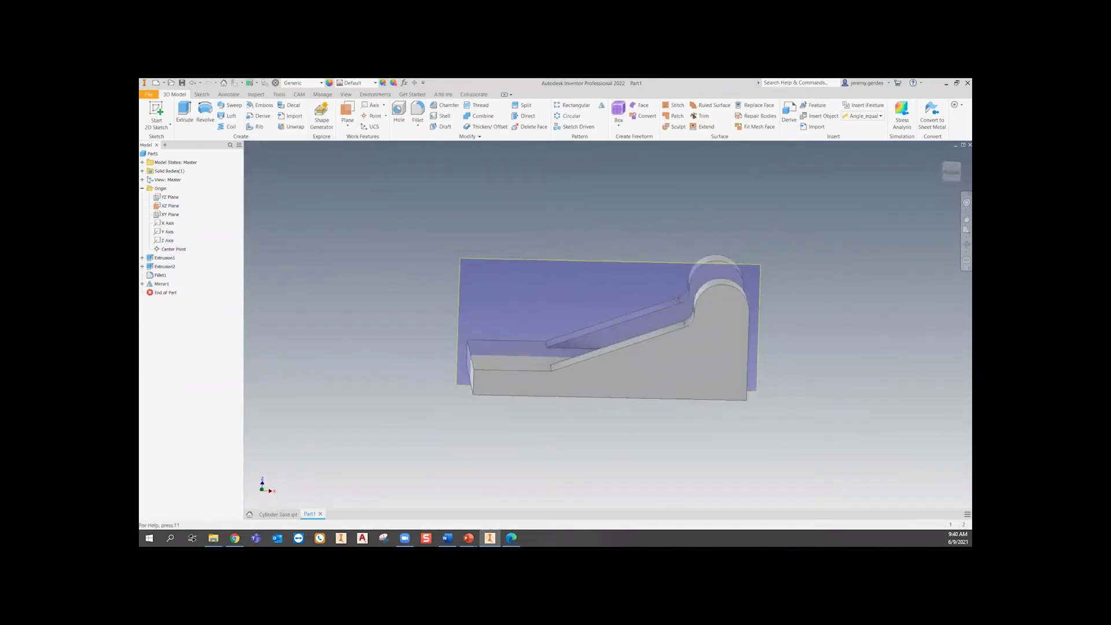
right_click(528, 262)
left_click(746, 360)
key("F6")
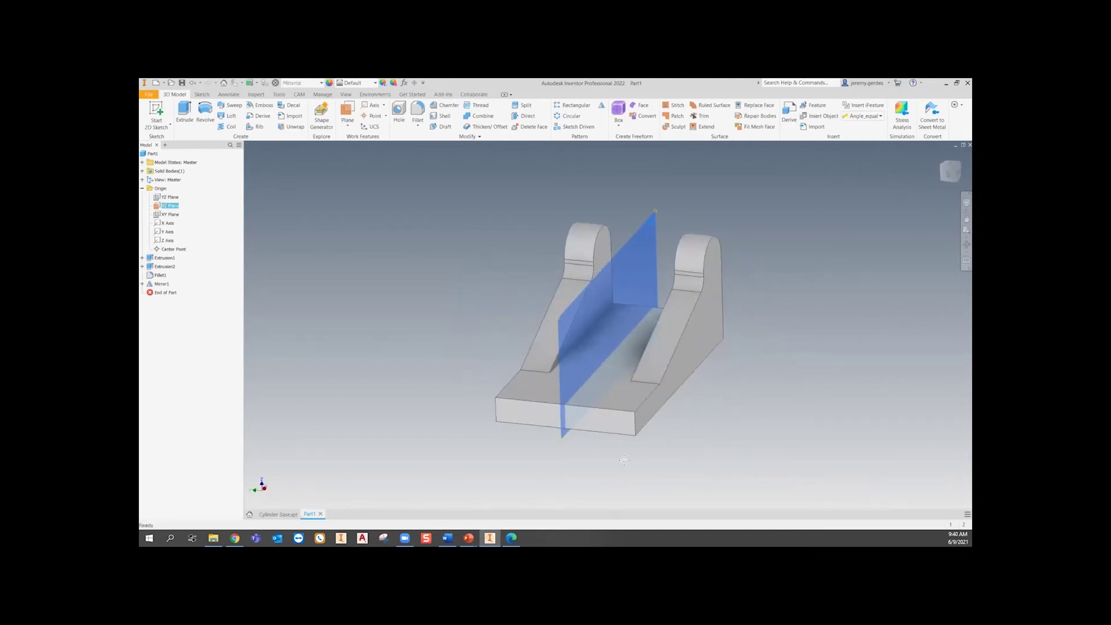
middle_click_drag(637, 458, 605, 427)
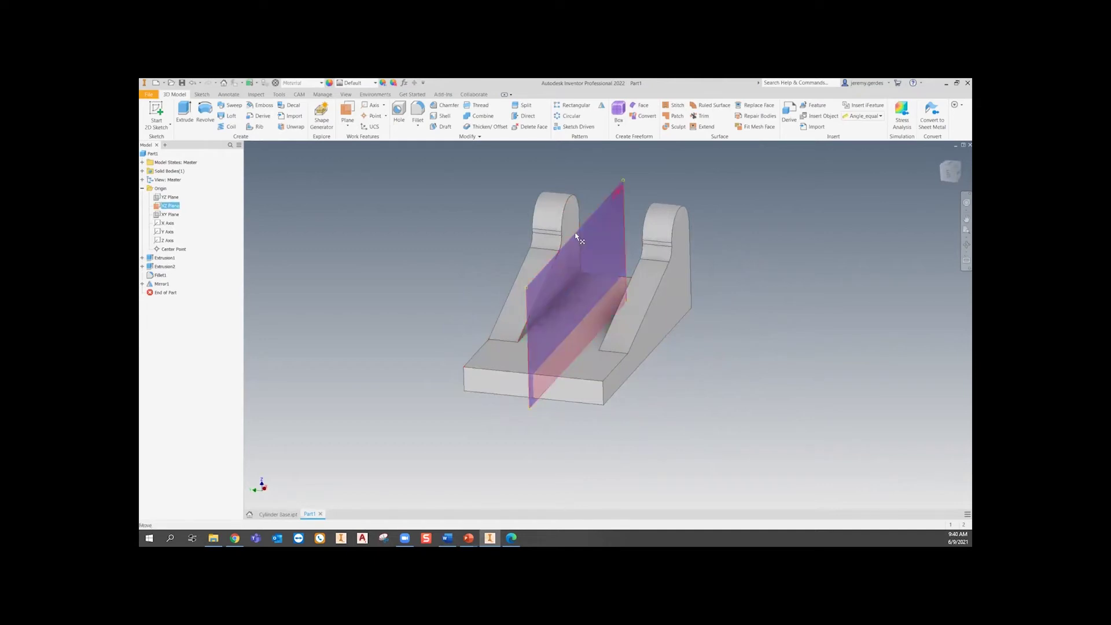
mouse_move(587, 247)
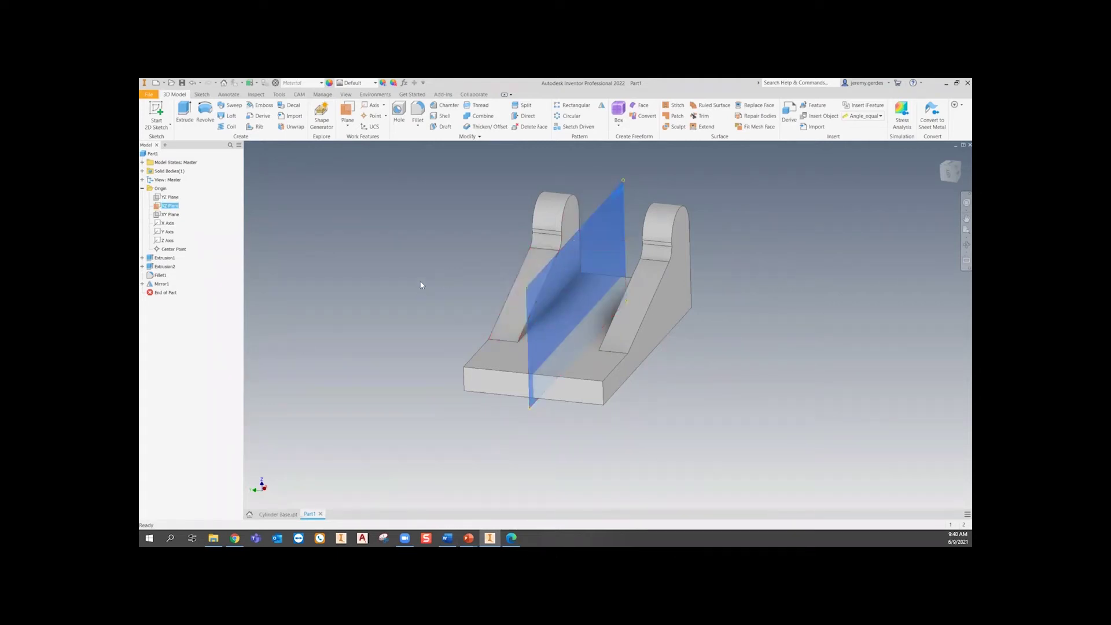
left_click(447, 461)
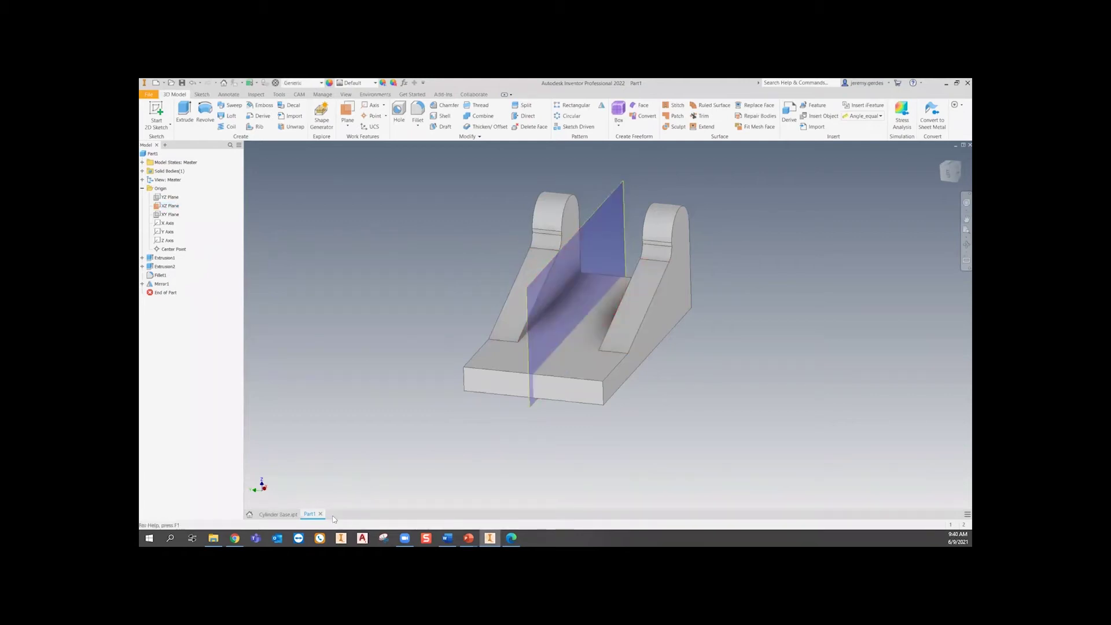
- In Cylinder Base.ipt, move the End of Part marker below Mirror1, and return to Part1
left_click(281, 514)
left_click_drag(171, 252, 173, 267)
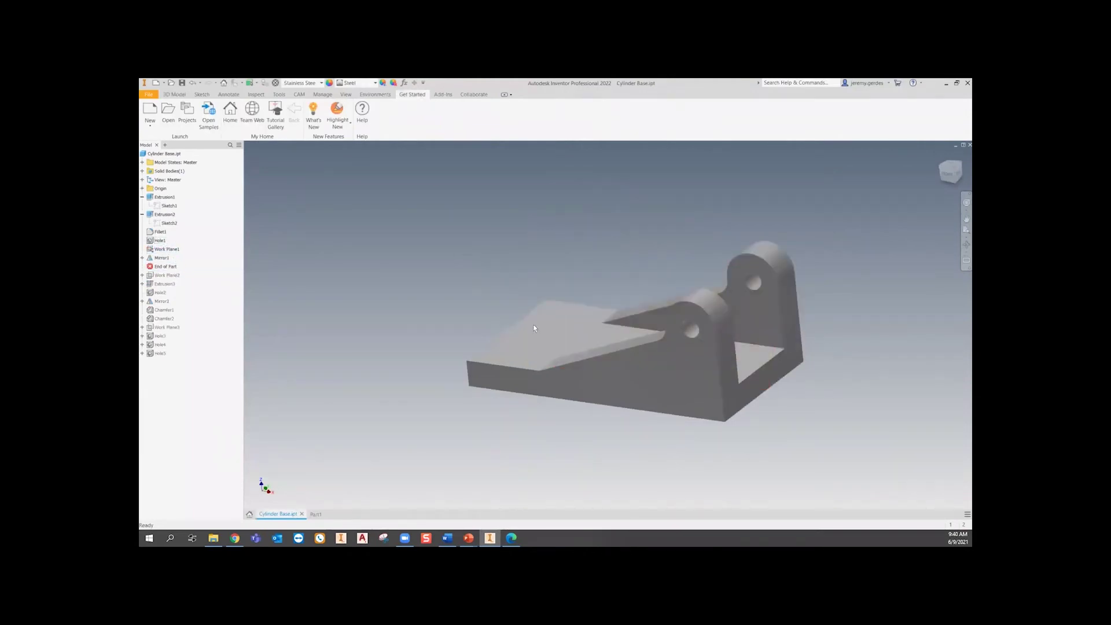
left_click(316, 514)
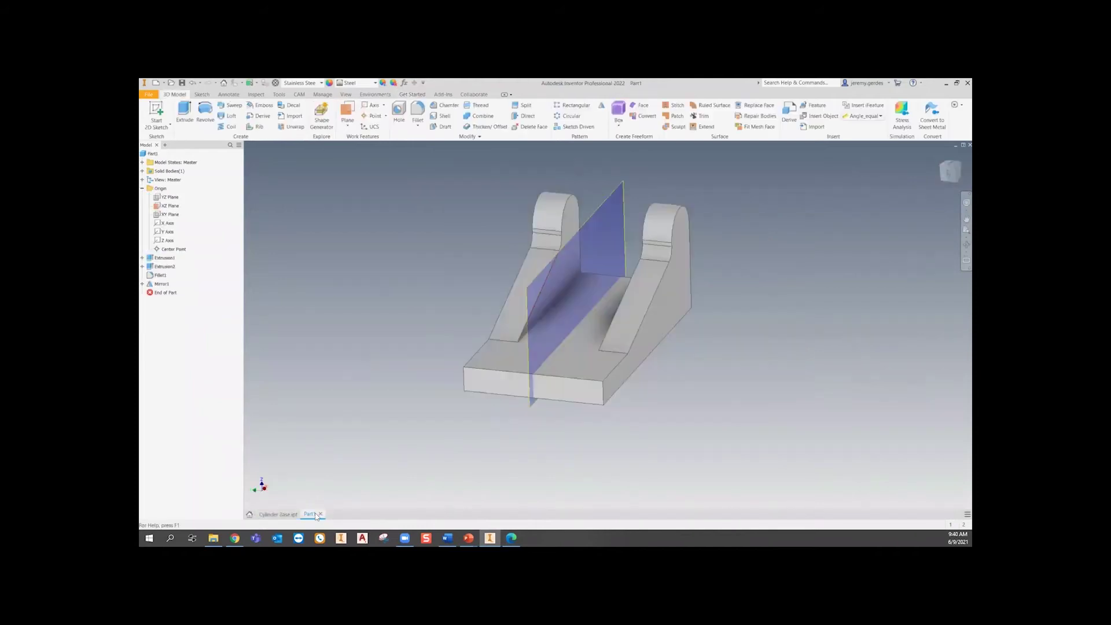
- Start a new 2D sketch on the outer side face of the original lug
middle_click_drag(751, 400, 596, 436, "shift")
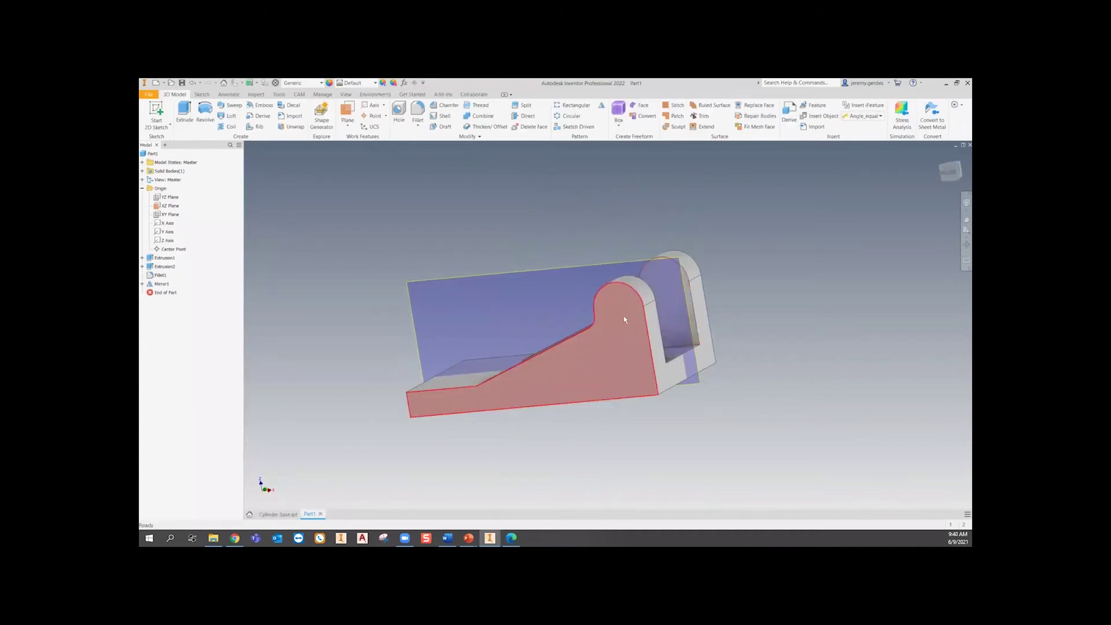
scroll(614, 317, "up", 3)
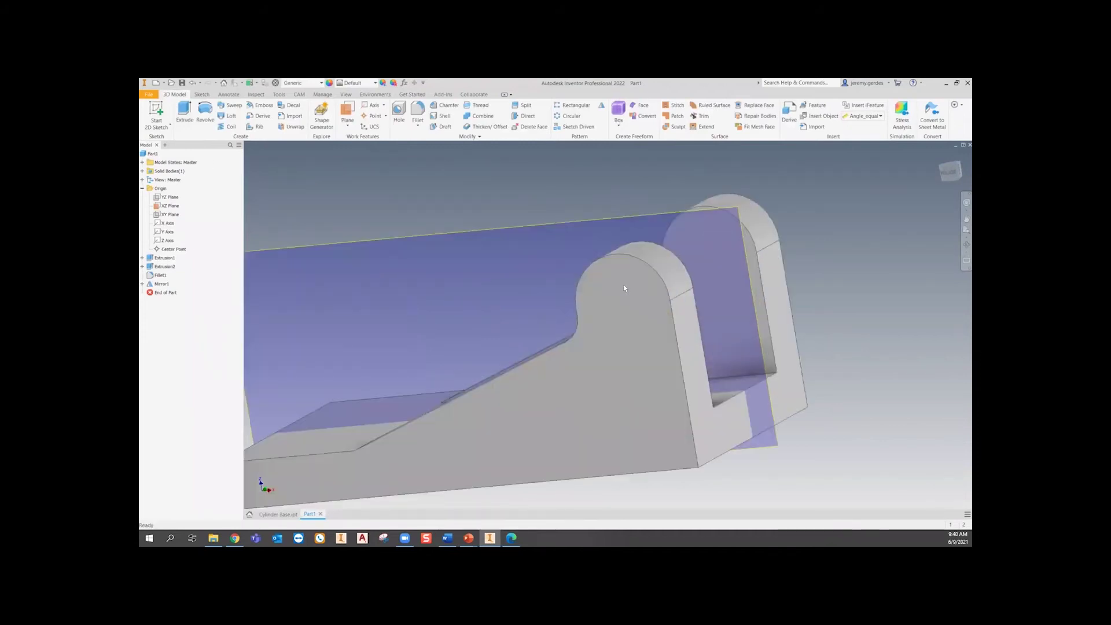
right_click(625, 289)
left_click(624, 280)
left_click(624, 279)
right_click(624, 278)
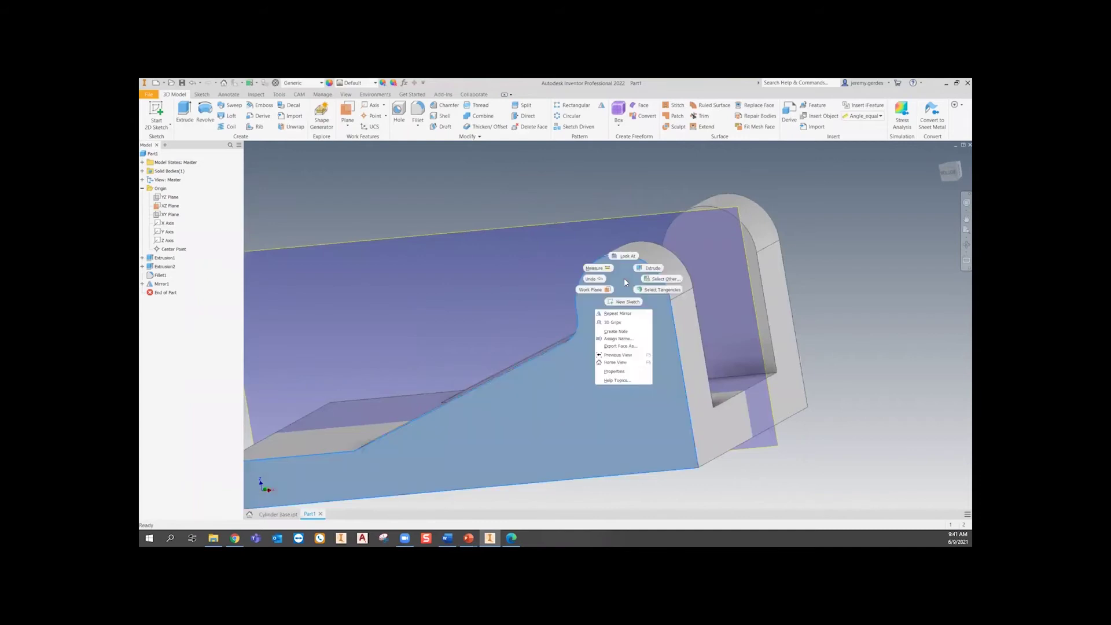
left_click(617, 304)
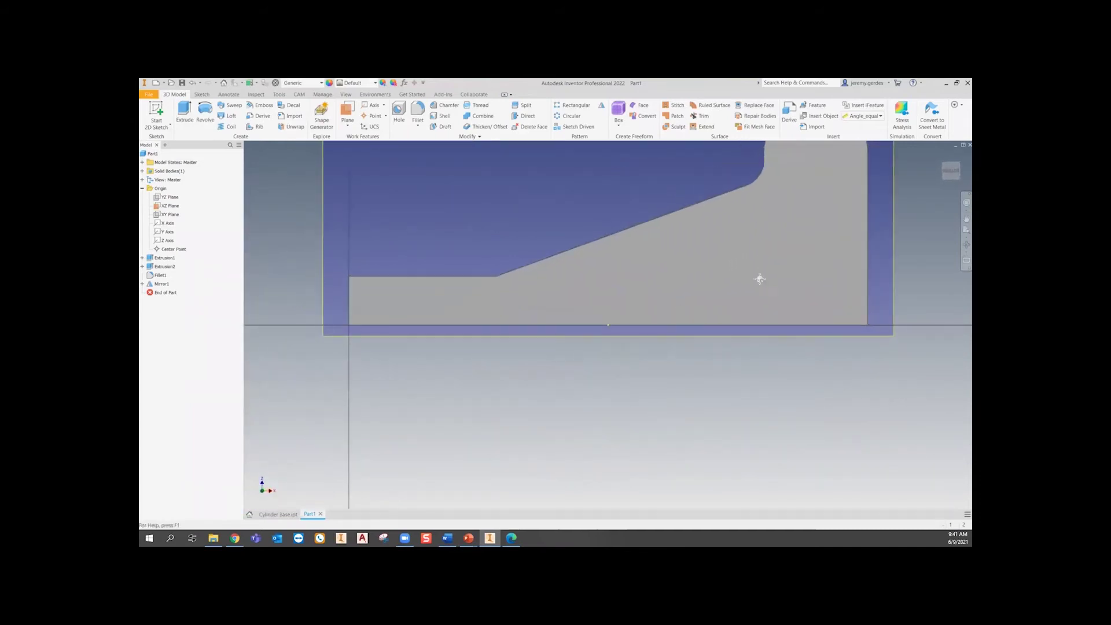
- Sketch an 11 mm diameter circle concentric with the lug's rounded top, and finish the sketch
left_click(204, 110)
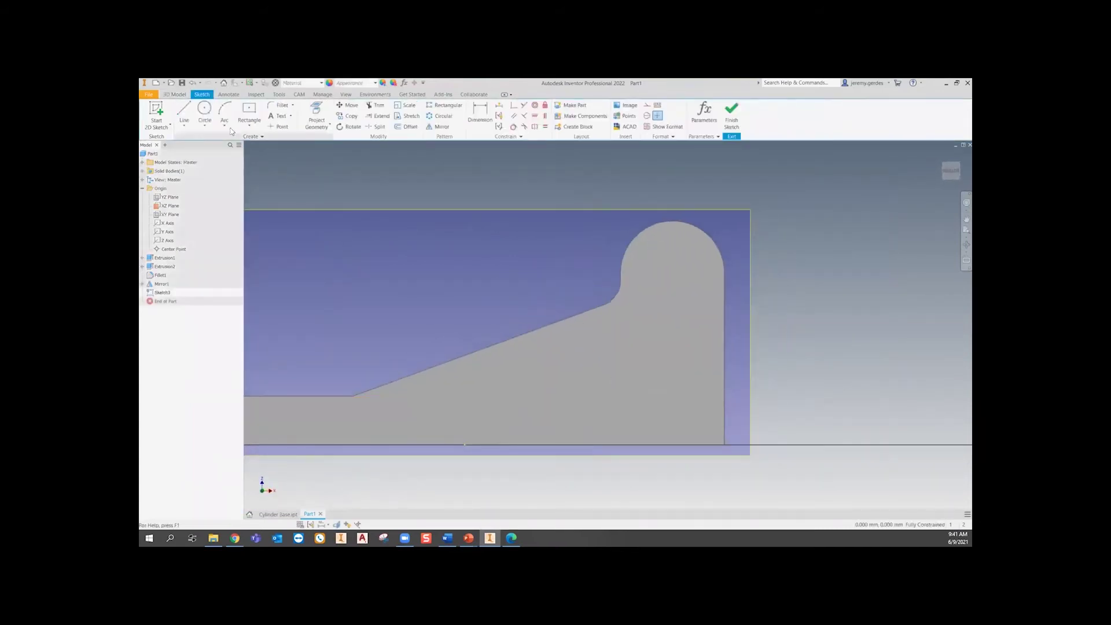
left_click(672, 272)
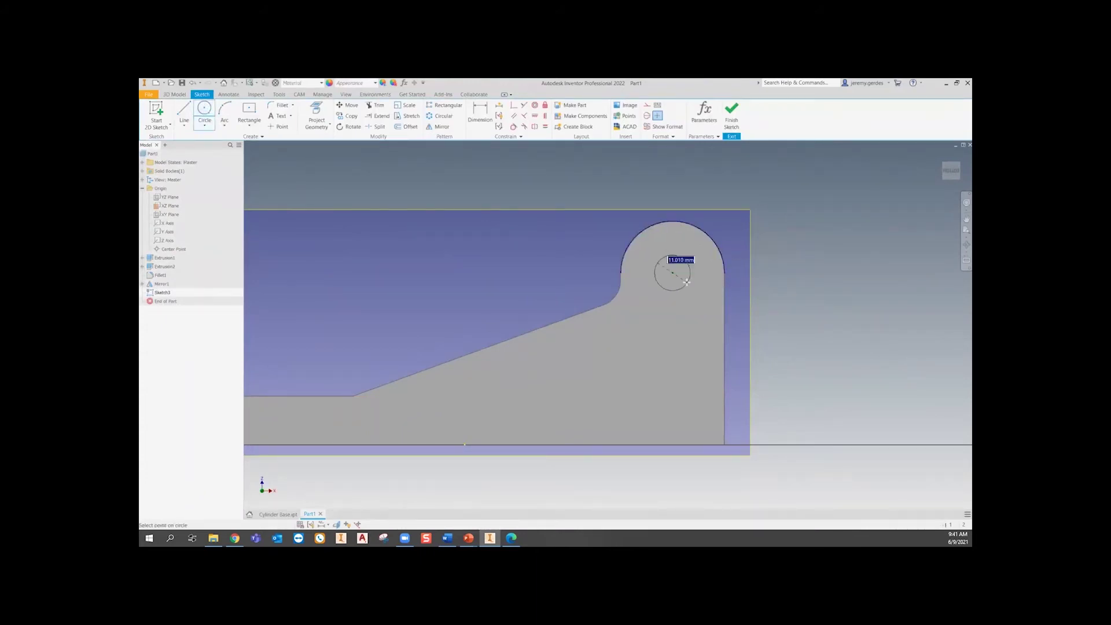
type("11")
key("Return")
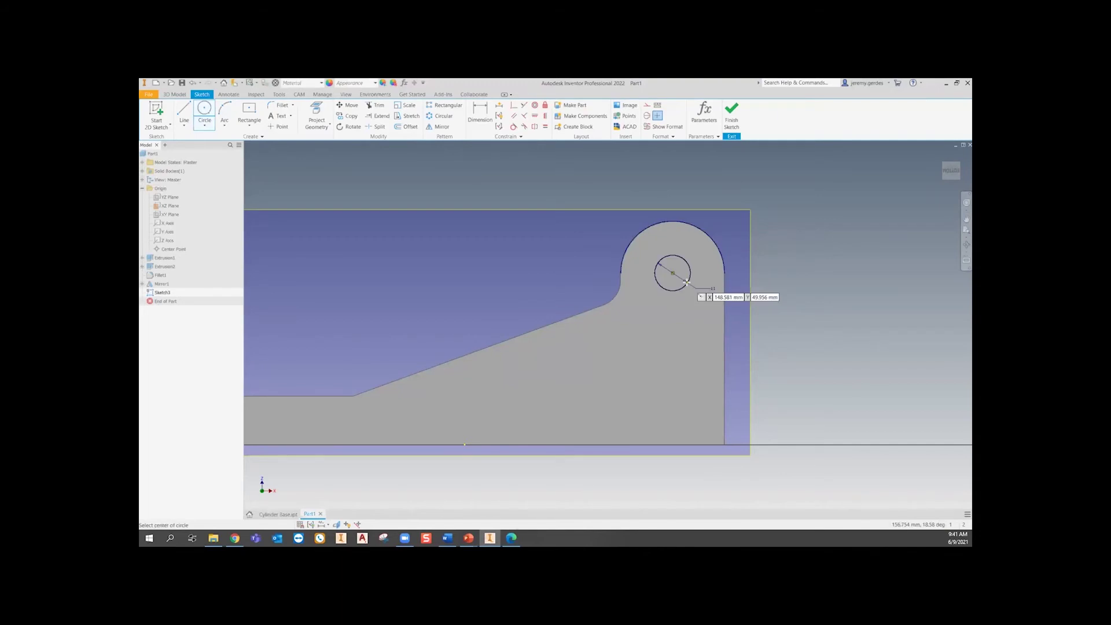
key("Escape")
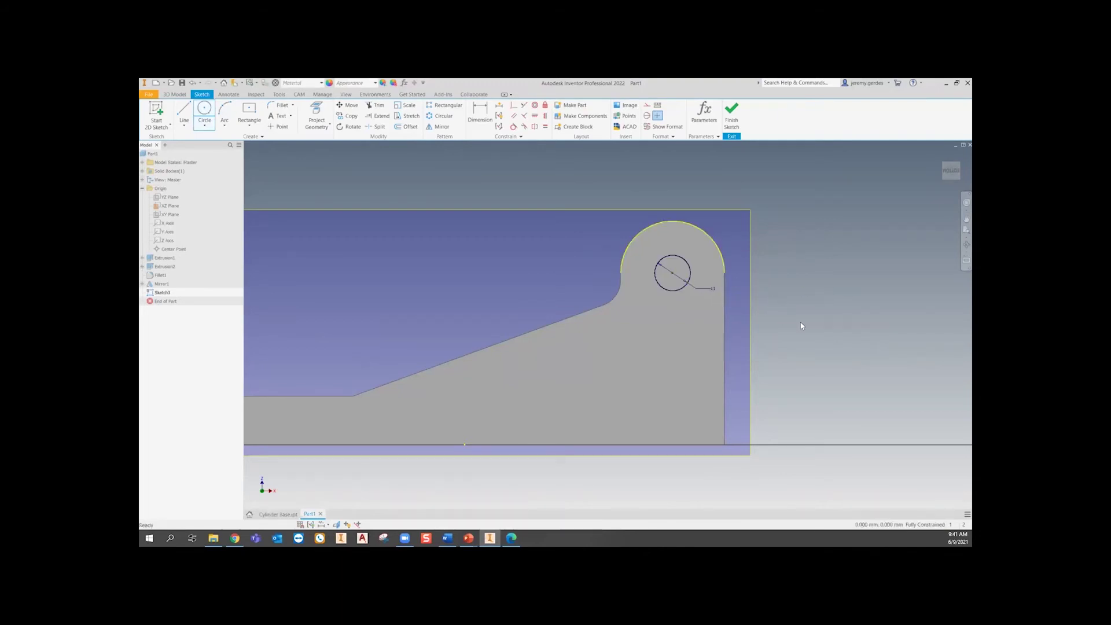
middle_click_drag(792, 331, 524, 307, "shift")
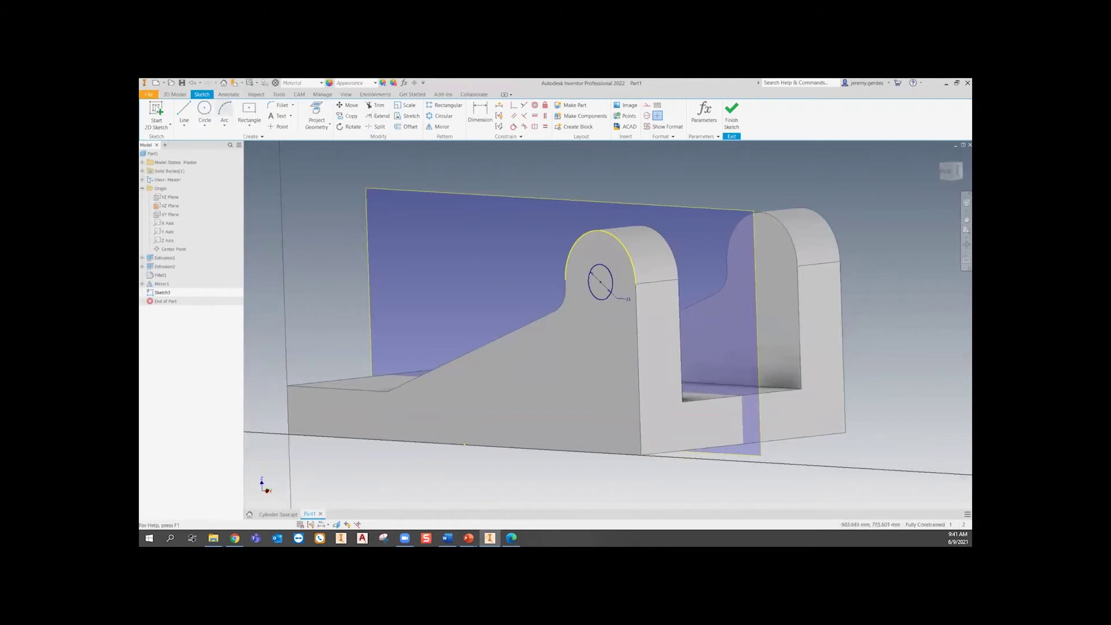
left_click(731, 112)
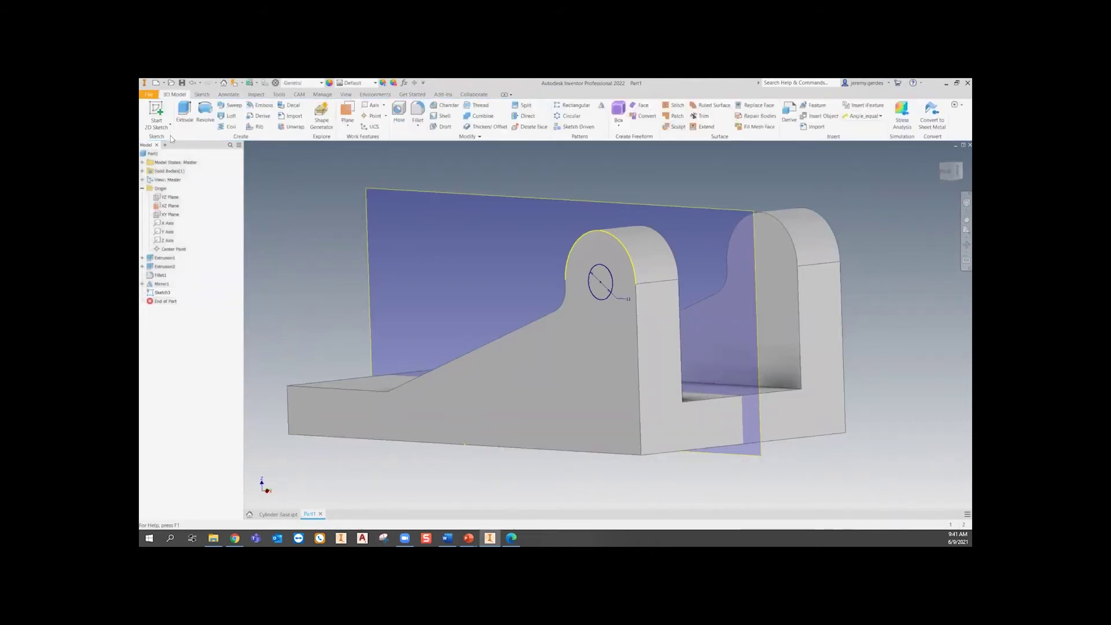
- Extrude the circle as a Through All cut in the flipped direction through both lugs
left_click(184, 113)
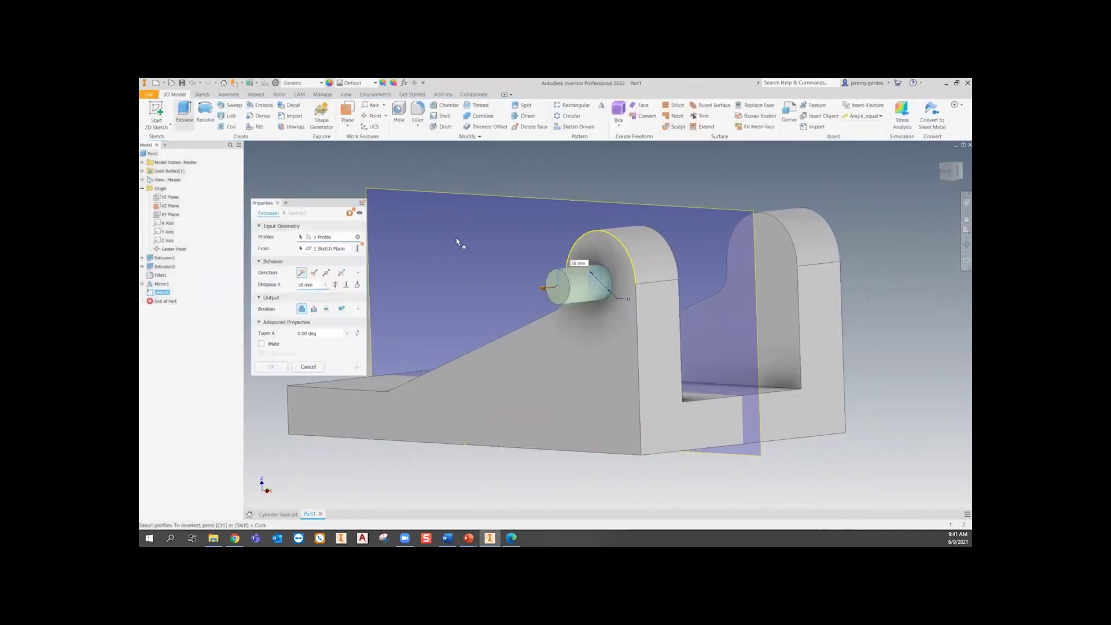
left_click(314, 272)
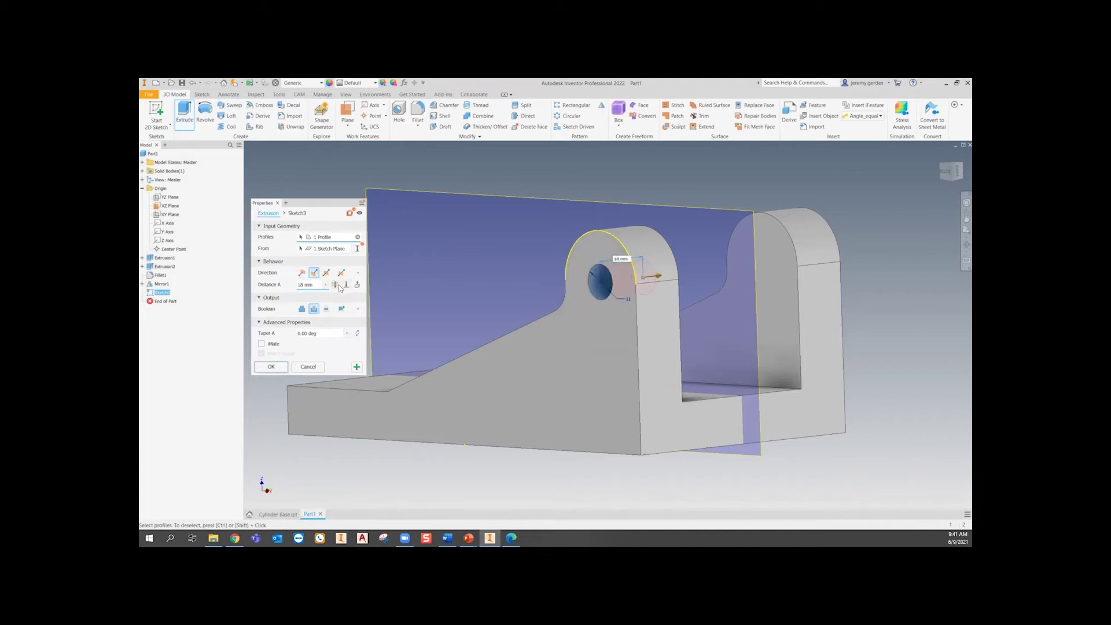
left_click(303, 312)
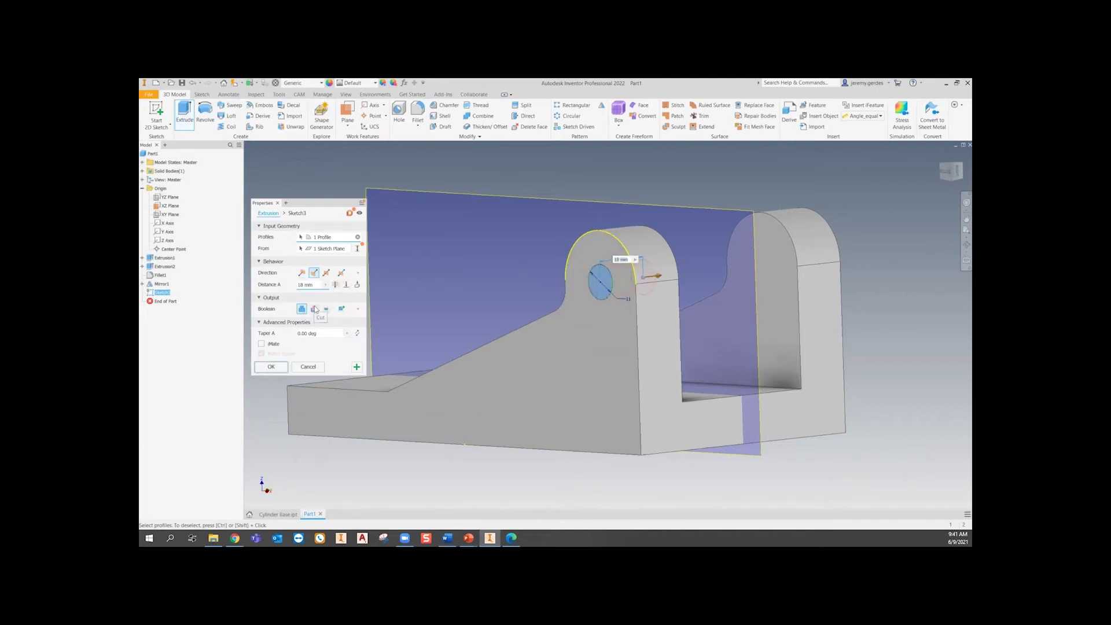
left_click(314, 309)
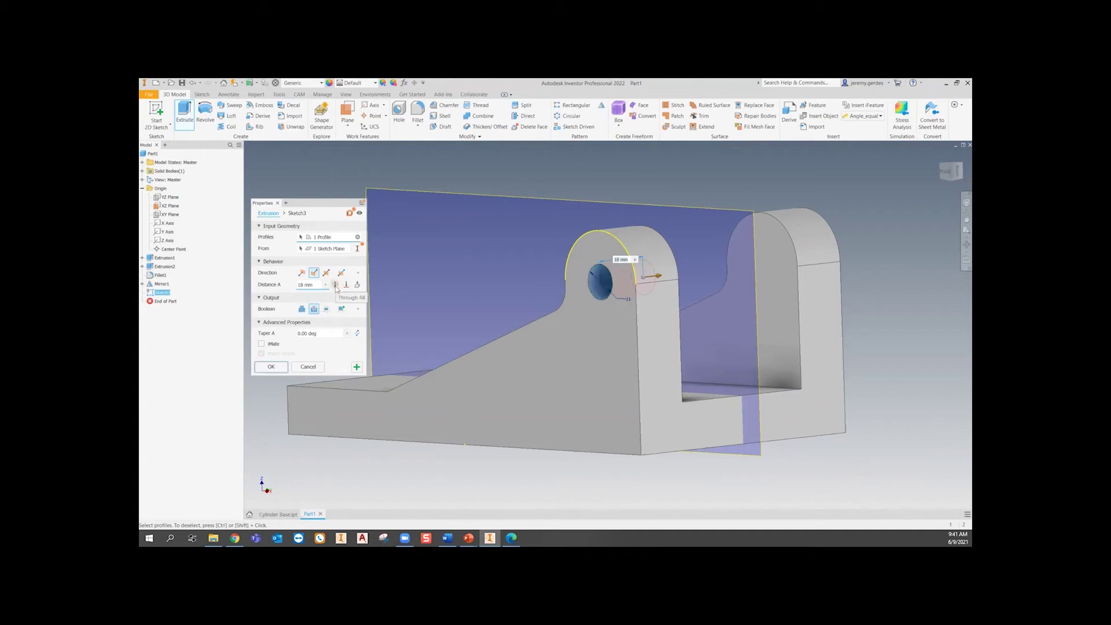
left_click(335, 286)
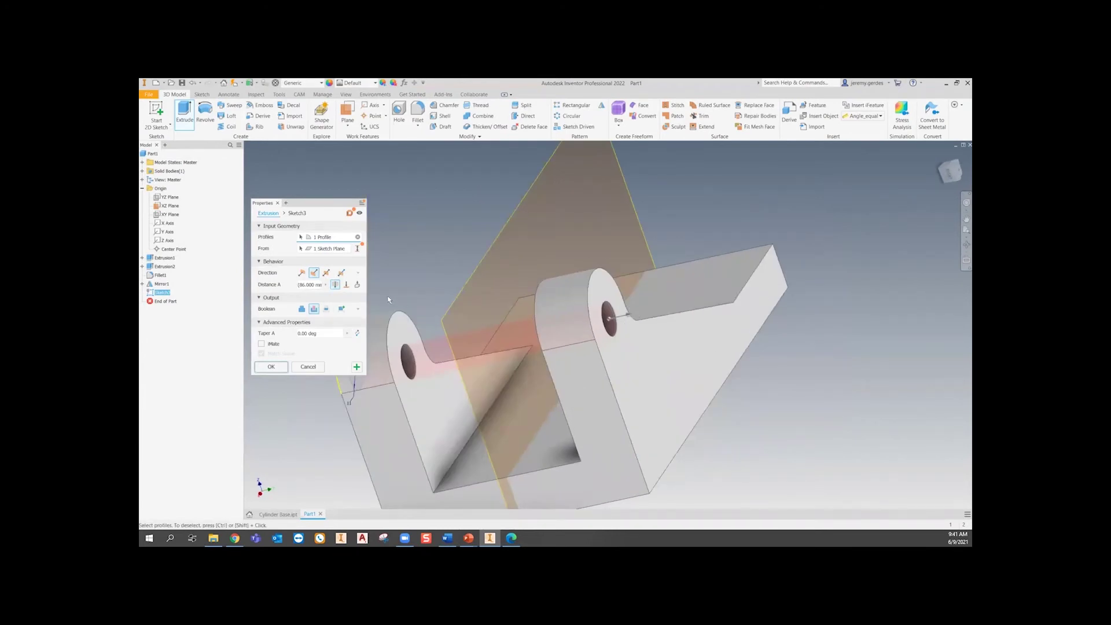
left_click(272, 367)
mouse_move(599, 363)
middle_mouse_down("shift")
mouse_move(652, 329)
mouse_move(663, 357)
mouse_move(737, 350)
middle_mouse_up("shift")
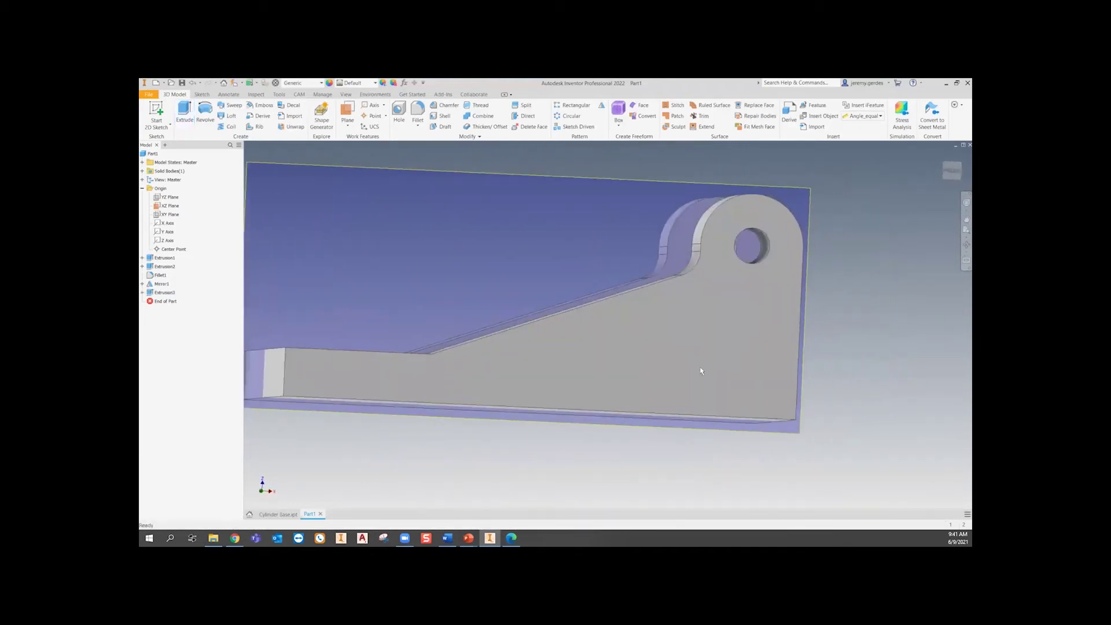
- Delete the circular cut extrusion through the lugs together with its sketch
right_click(164, 294)
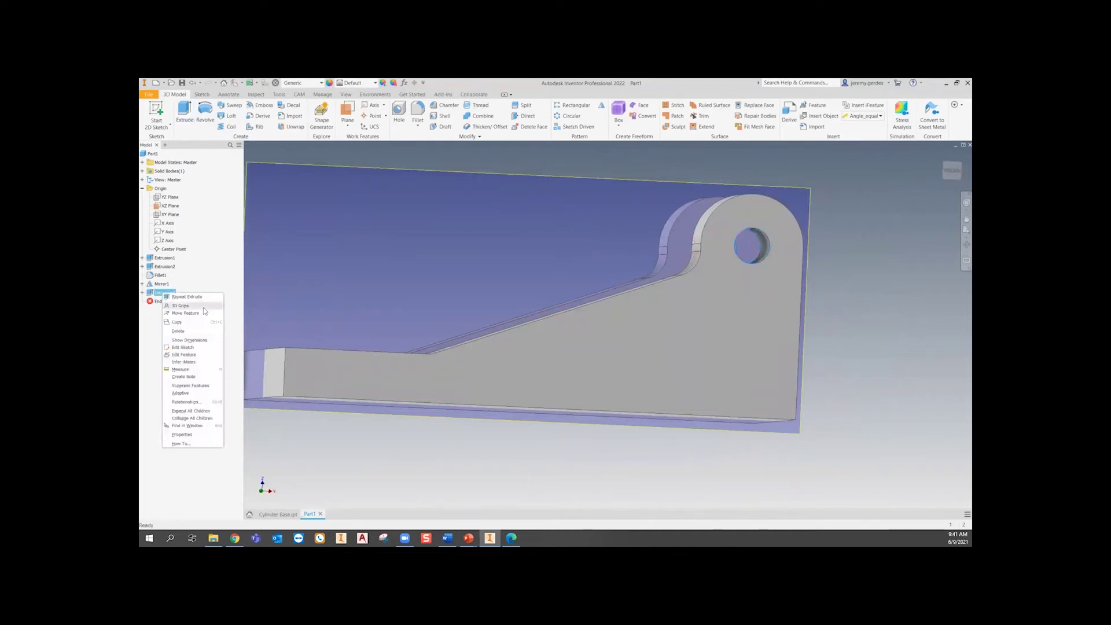
left_click(178, 331)
left_click(233, 185)
left_click(233, 186)
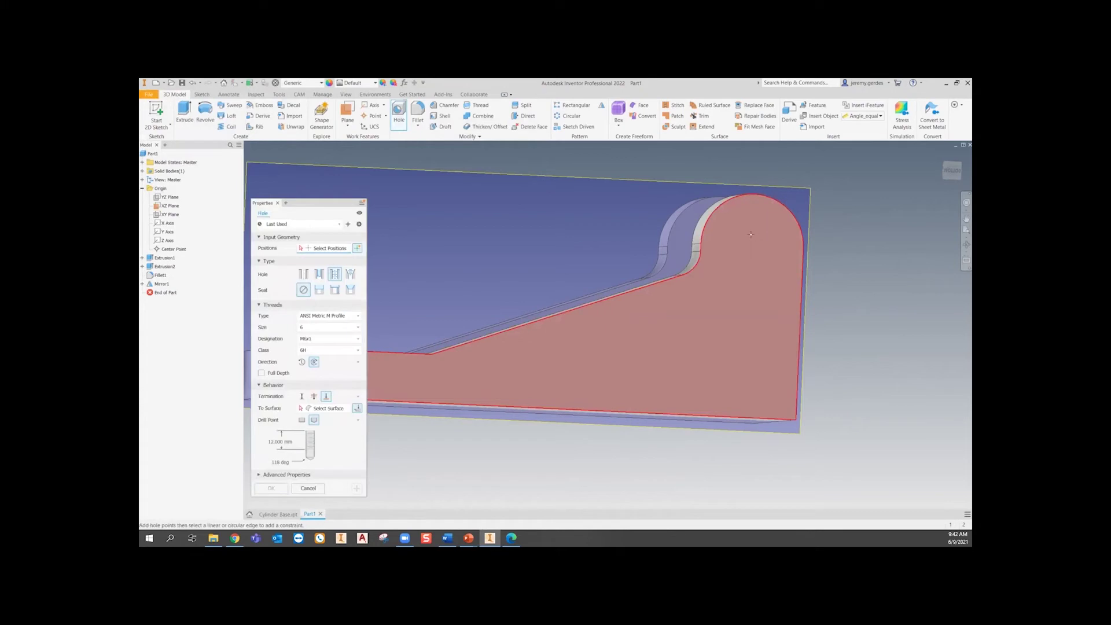
- Create a simple 11 mm Through All hole on the lug's outer side face, concentric with its rounded top
left_click_drag(314, 202, 342, 149)
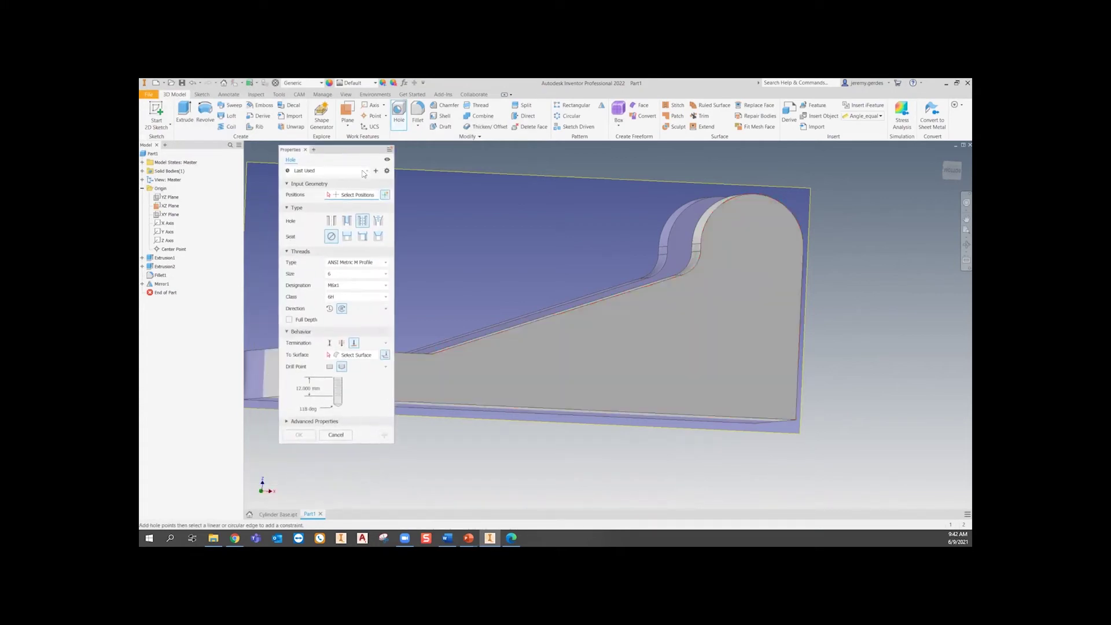
left_click(335, 222)
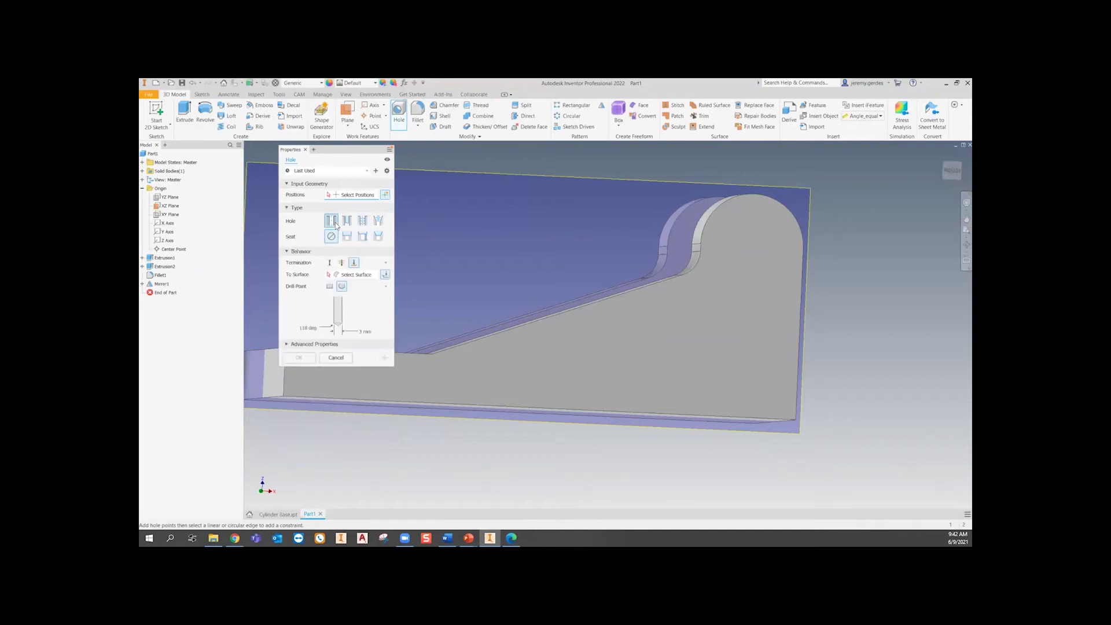
left_click(751, 238)
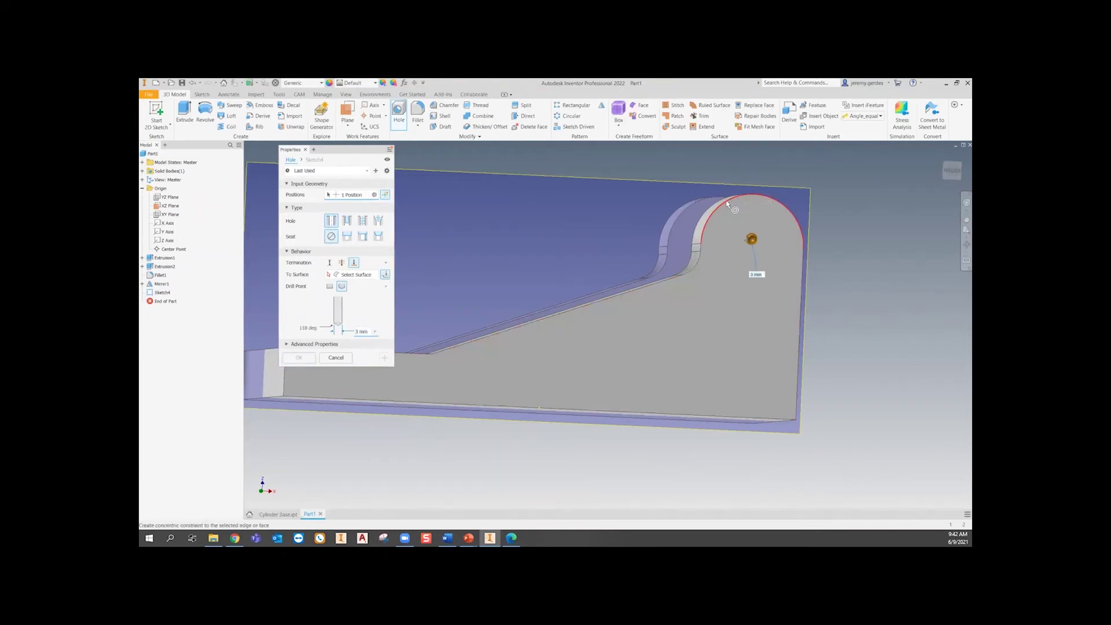
left_click(727, 202)
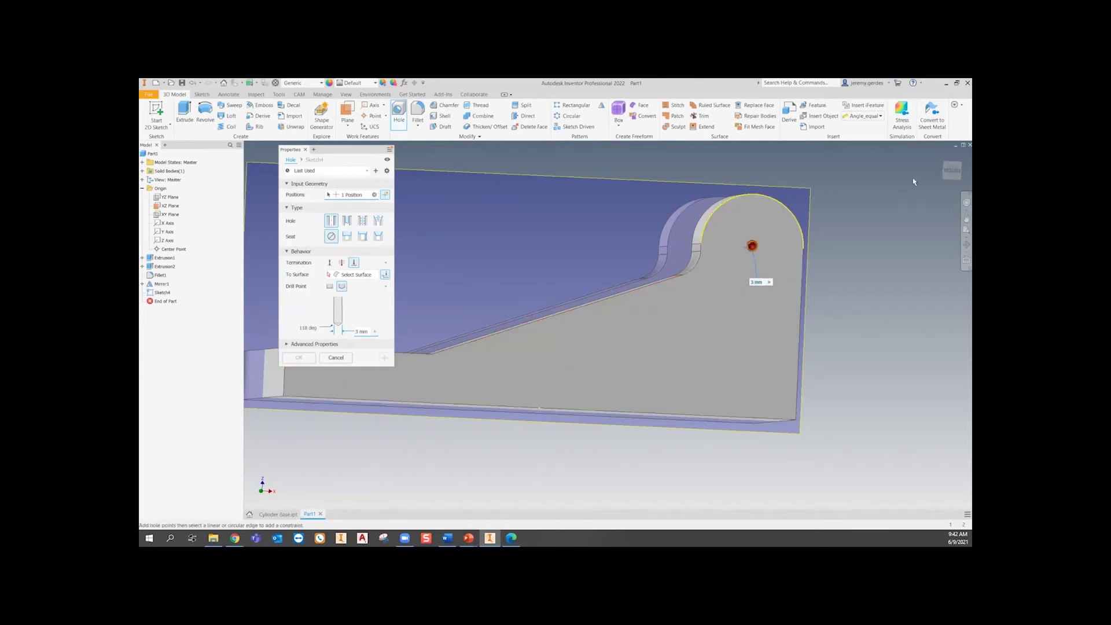
left_click(952, 172)
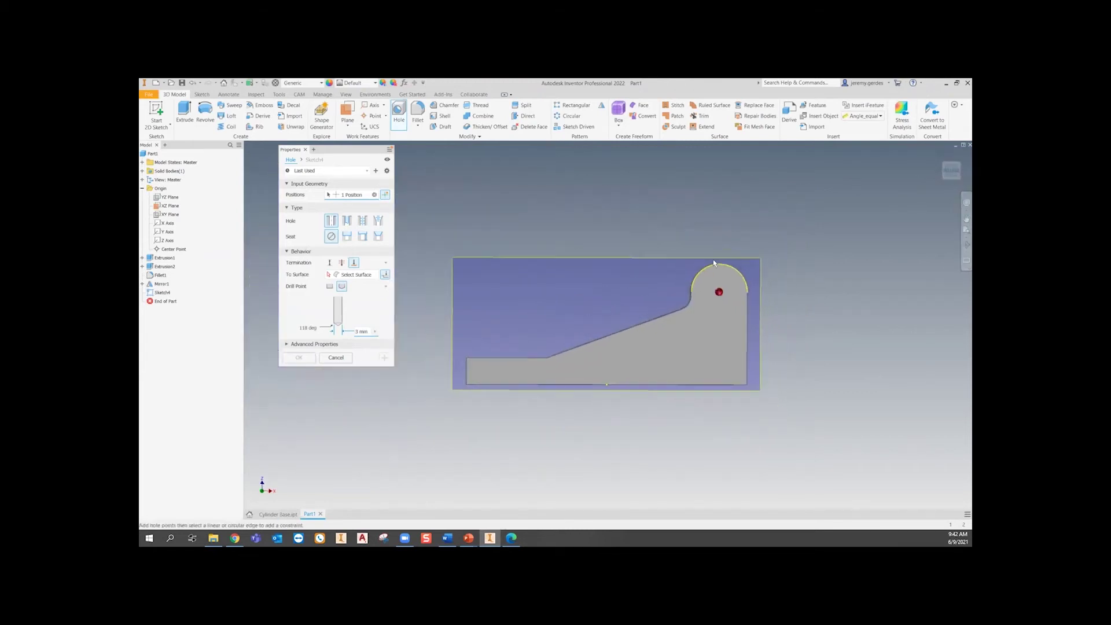
scroll(720, 277, "up", 3)
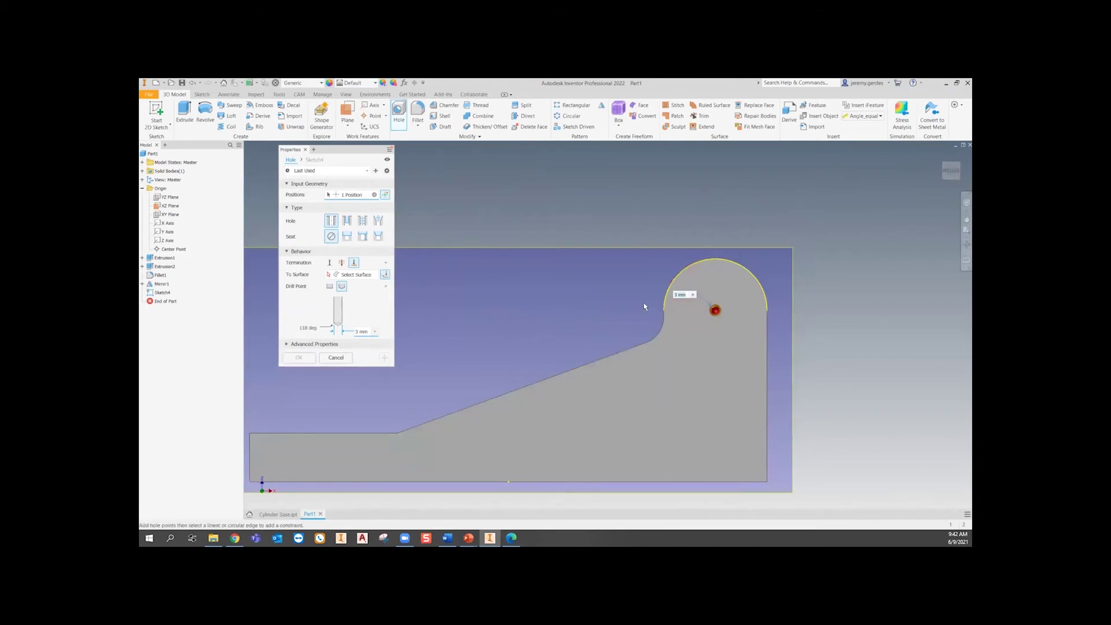
type("11")
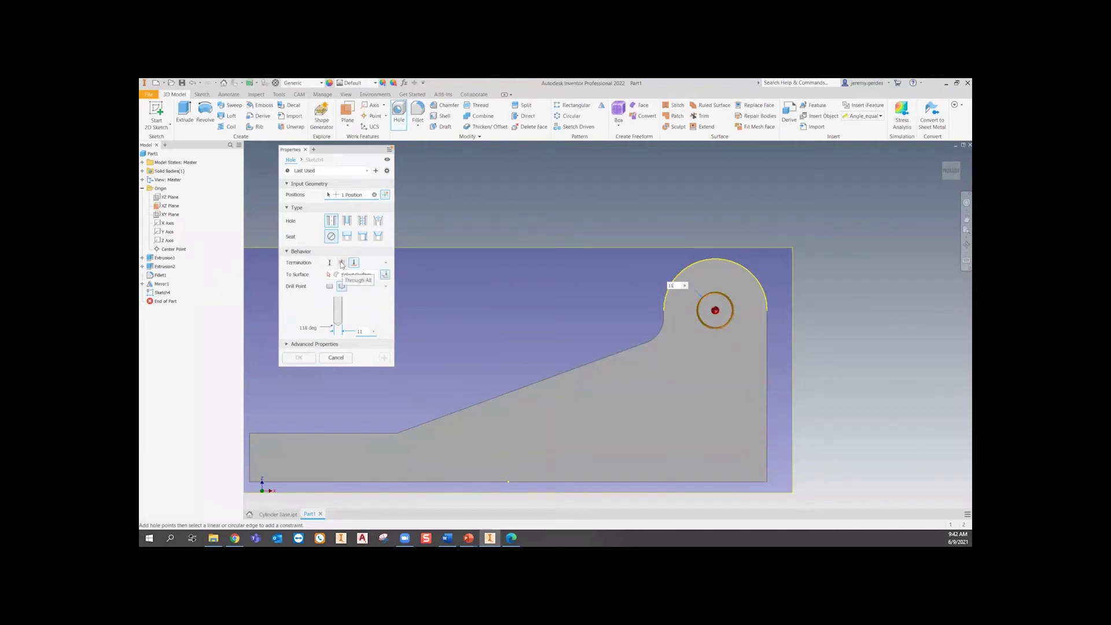
left_click(341, 263)
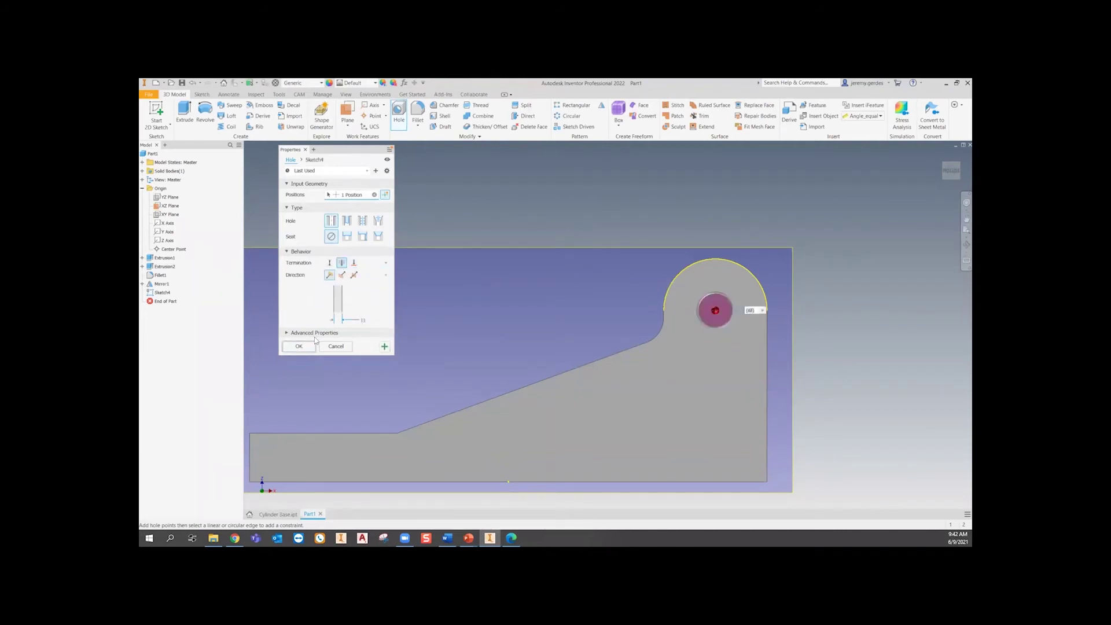
left_click(298, 346)
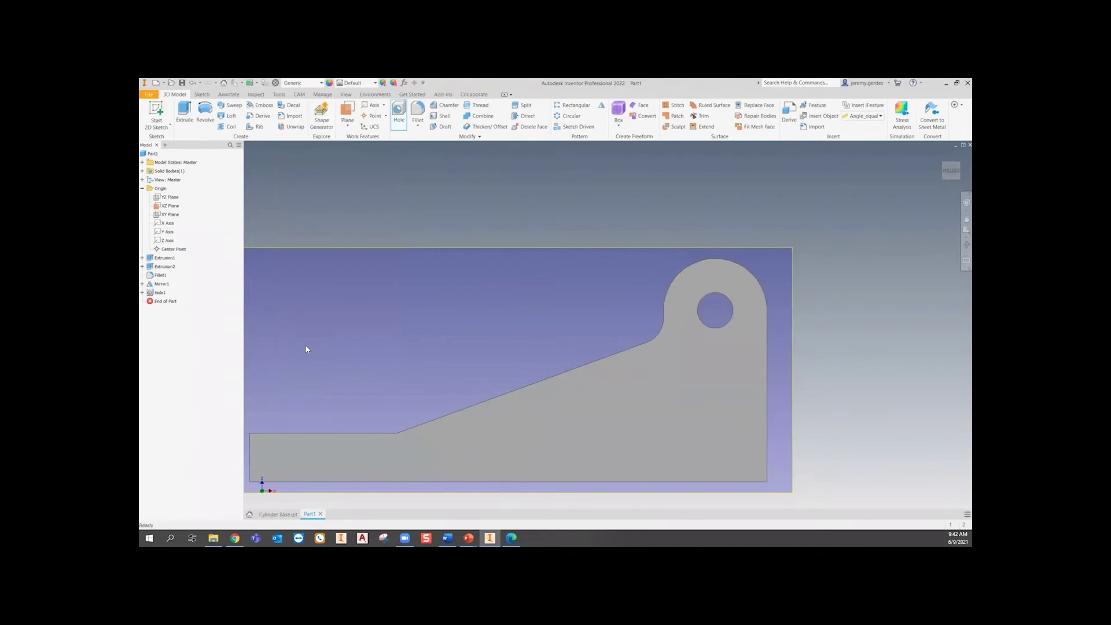
- In Cylinder Base.ipt, move the End of Part marker below Extrusion3
middle_click_drag(434, 347, 475, 350, "shift")
middle_click_drag(608, 405, 651, 360)
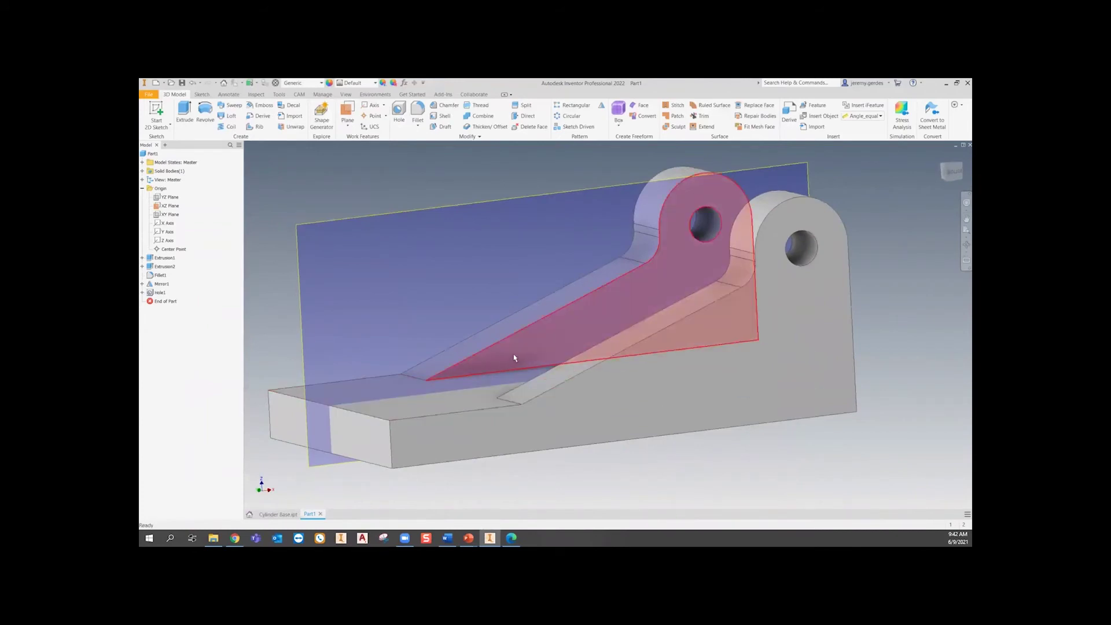
middle_click_drag(446, 385, 446, 357)
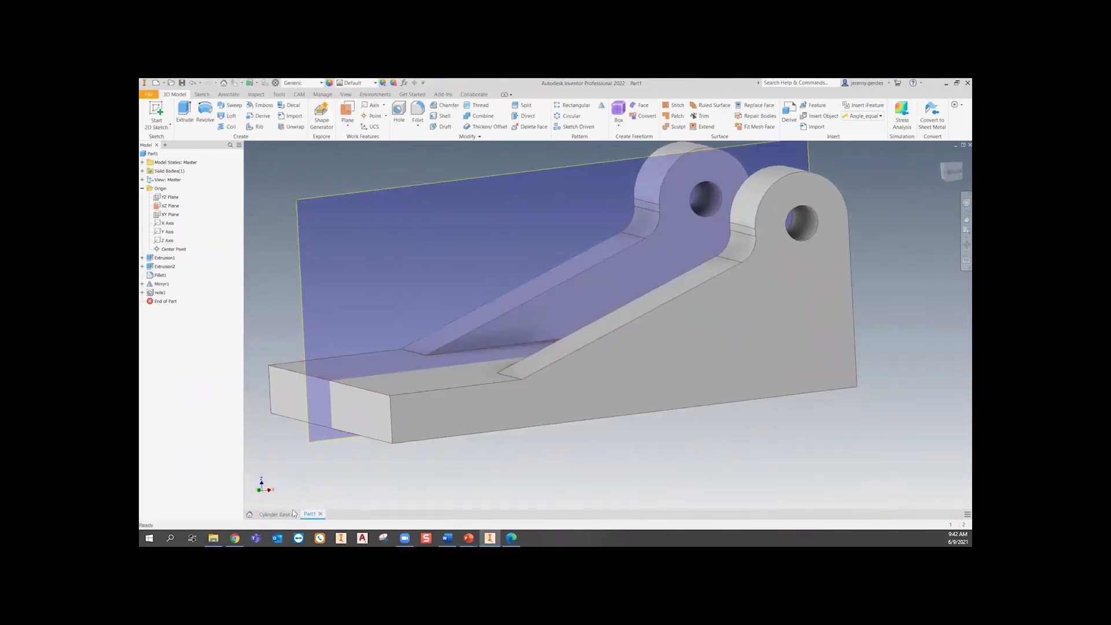
left_click(275, 514)
left_click(166, 267)
left_click_drag(166, 269, 169, 287)
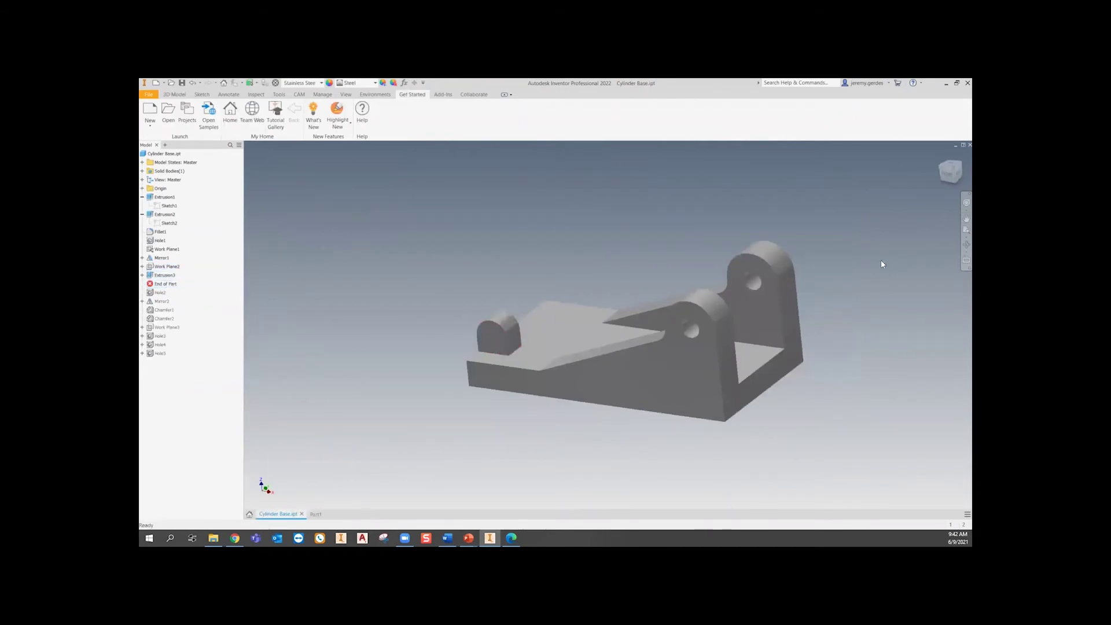
- Examine the small rounded lug of Extrusion3 and its sketch at the low end of the base
middle_click_drag(492, 380, 567, 429, "shift")
scroll(559, 373, "down", 5)
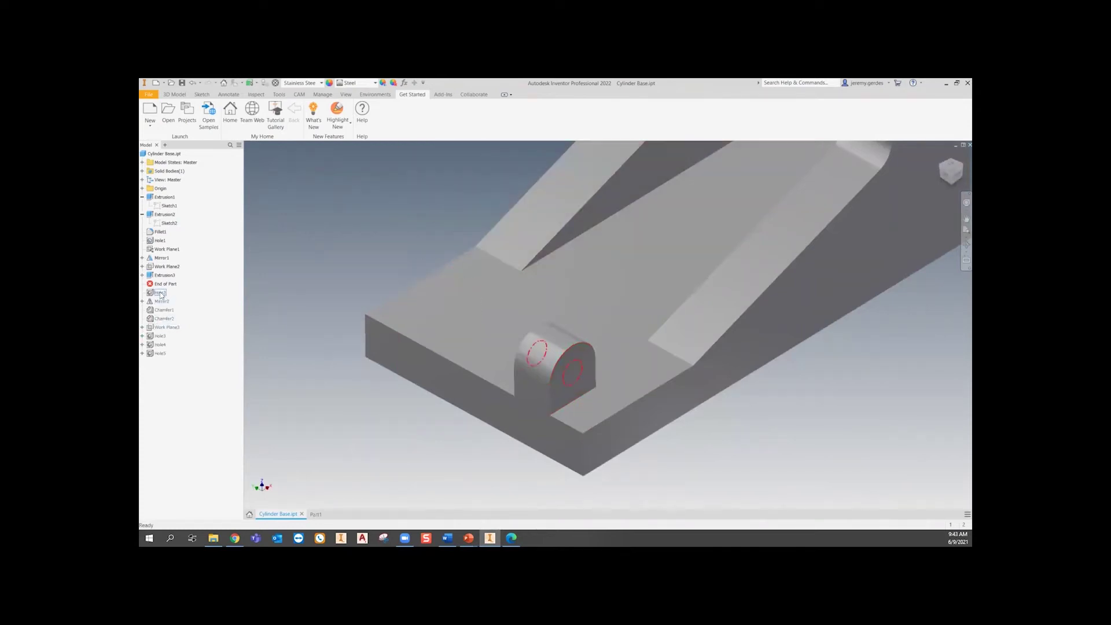
left_click(143, 276)
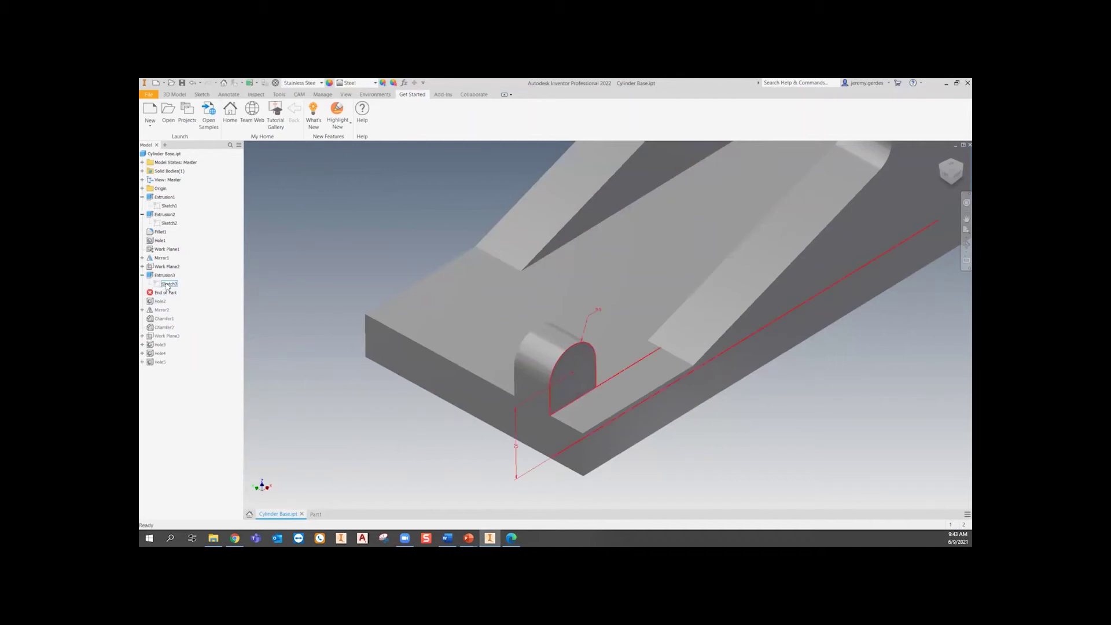
left_click(167, 286)
mouse_move(564, 418)
middle_mouse_down("shift")
mouse_move(454, 393)
mouse_move(461, 404)
middle_mouse_up("shift")
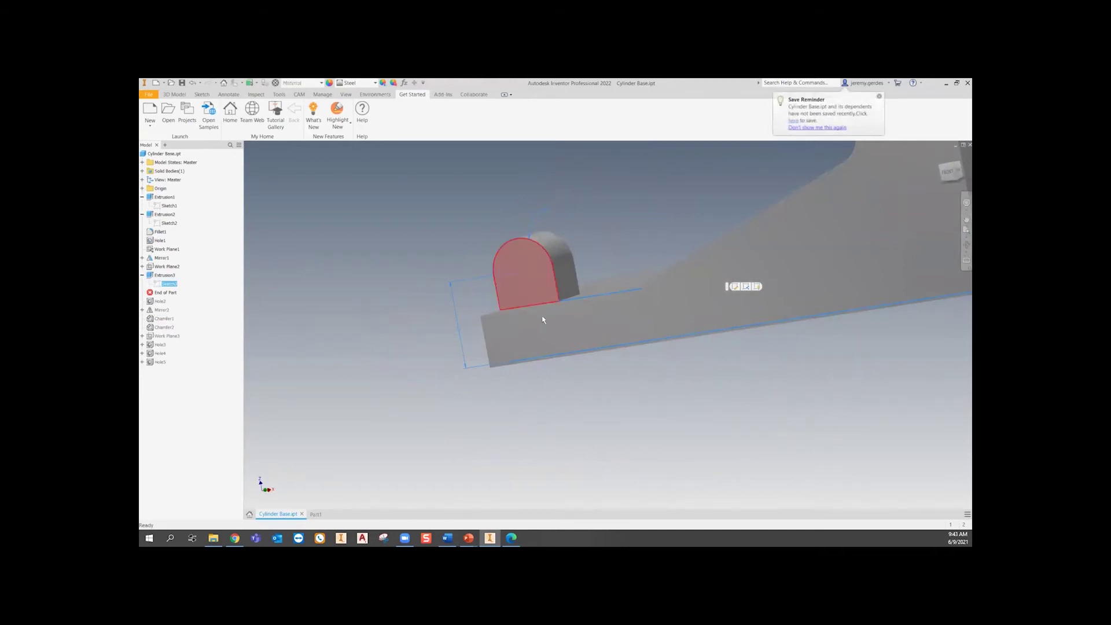
- Return to Part1 and start a new 2D sketch on the top face of the base plate's low end
left_click(316, 513)
middle_click_drag(422, 420, 605, 412, "shift")
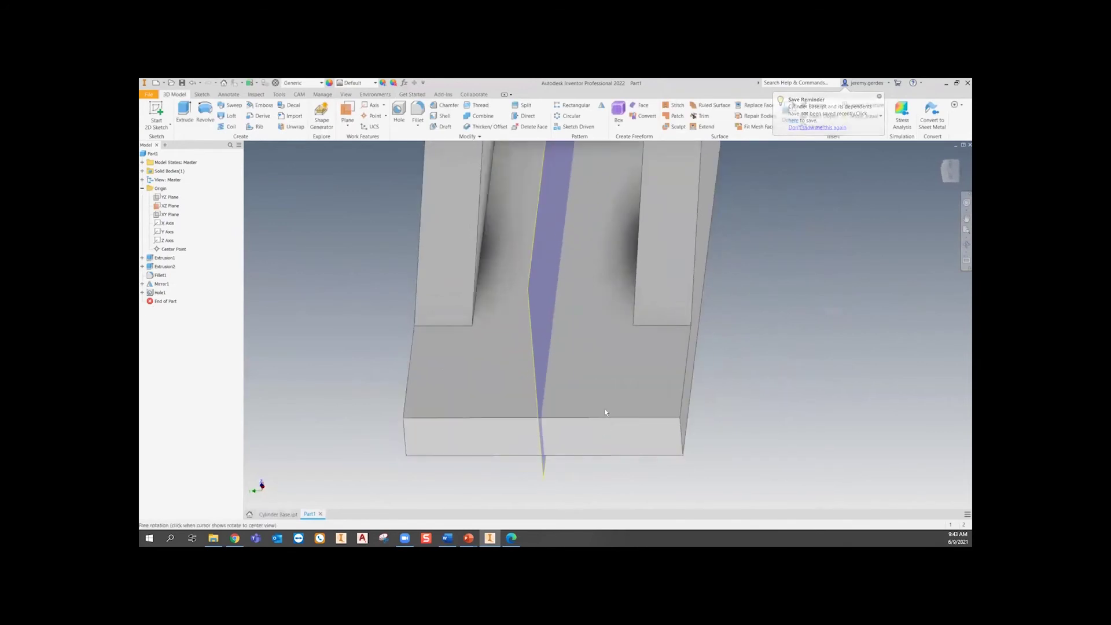
right_click(604, 370)
left_click(607, 388)
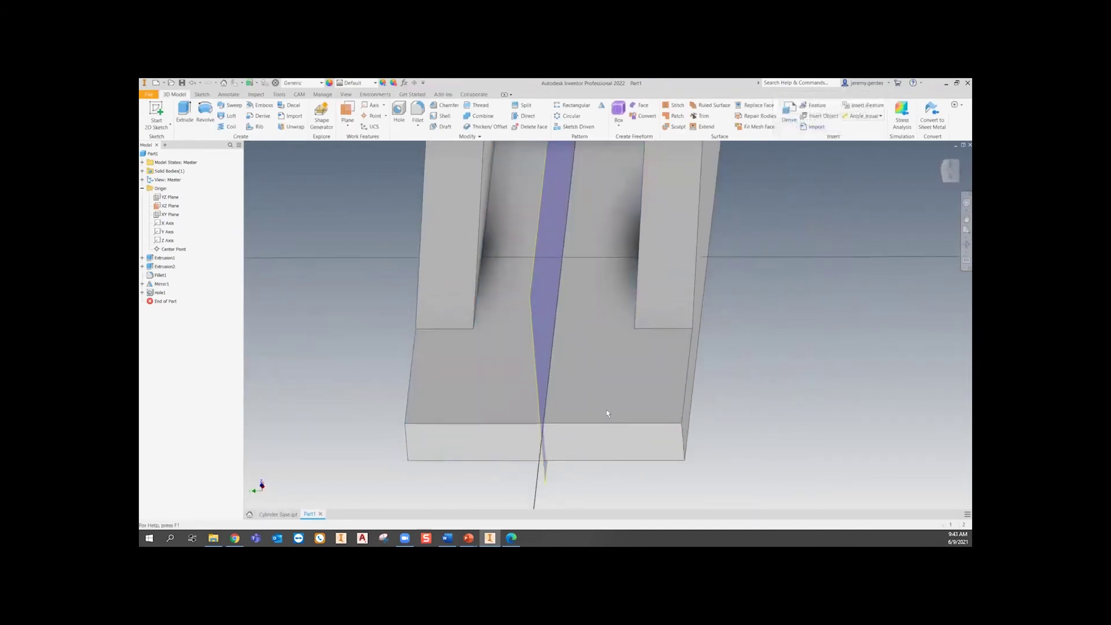
middle_click_drag(615, 381, 569, 248)
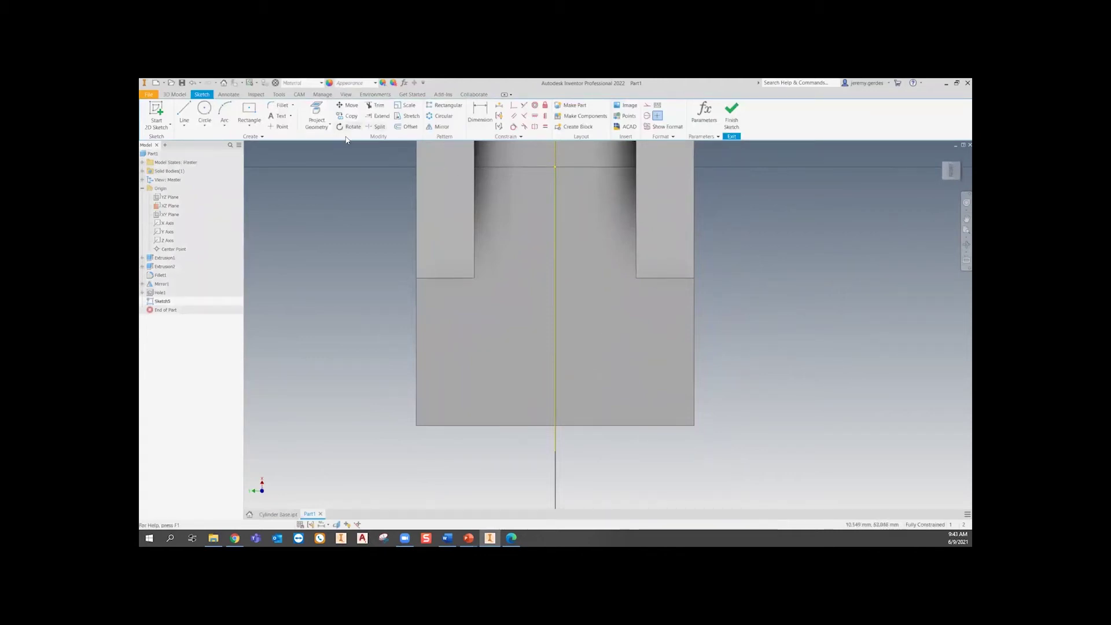
- Sketch a centre-point rectangle 19 mm tall and 14 mm wide and place it on the base plate's low end
left_click(249, 110)
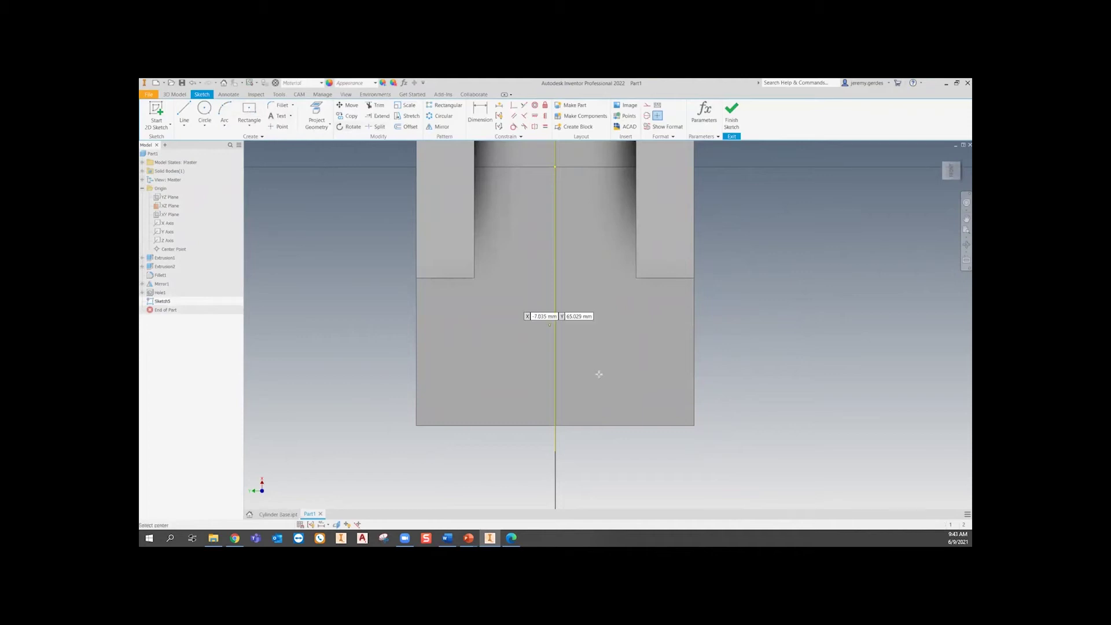
left_click(617, 464)
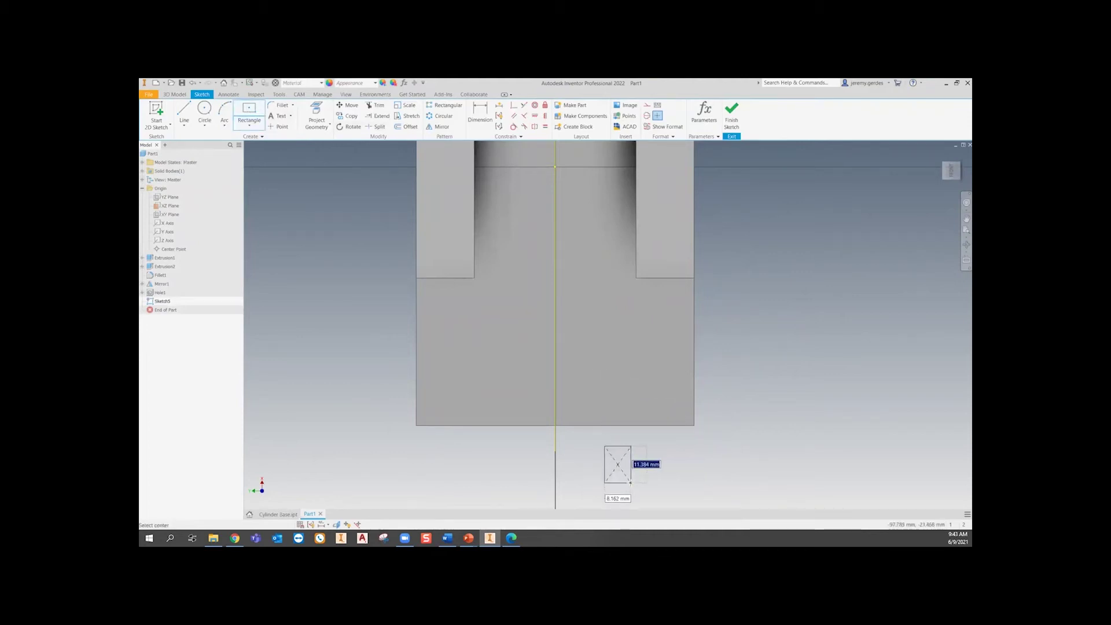
type("19")
key("Tab")
type("1")
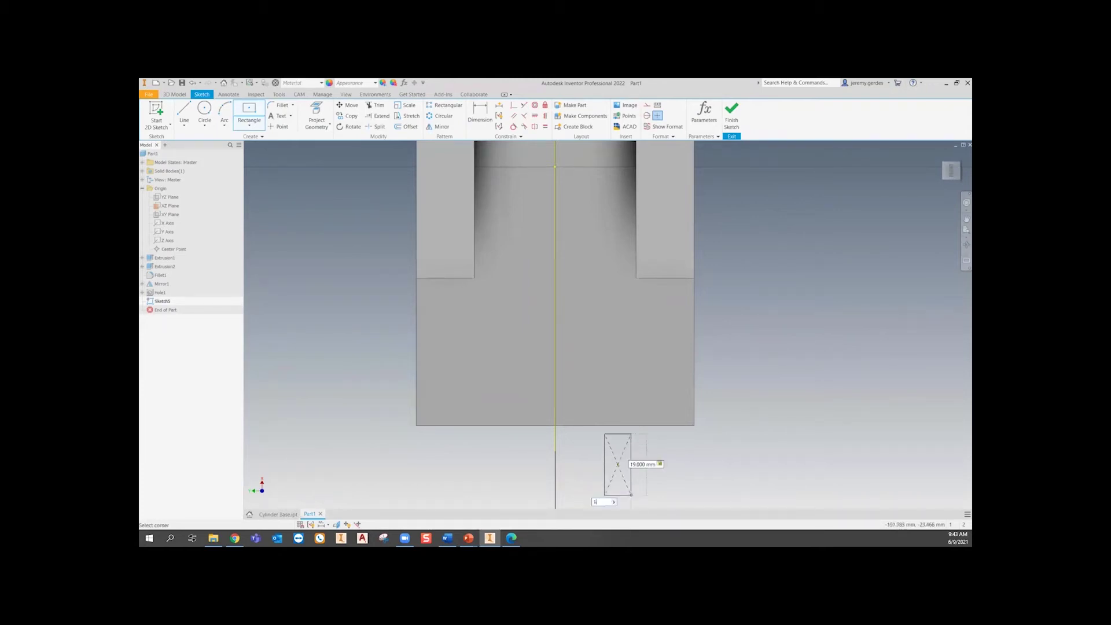
key("Return")
key("Escape")
middle_click_drag(671, 416, 631, 339)
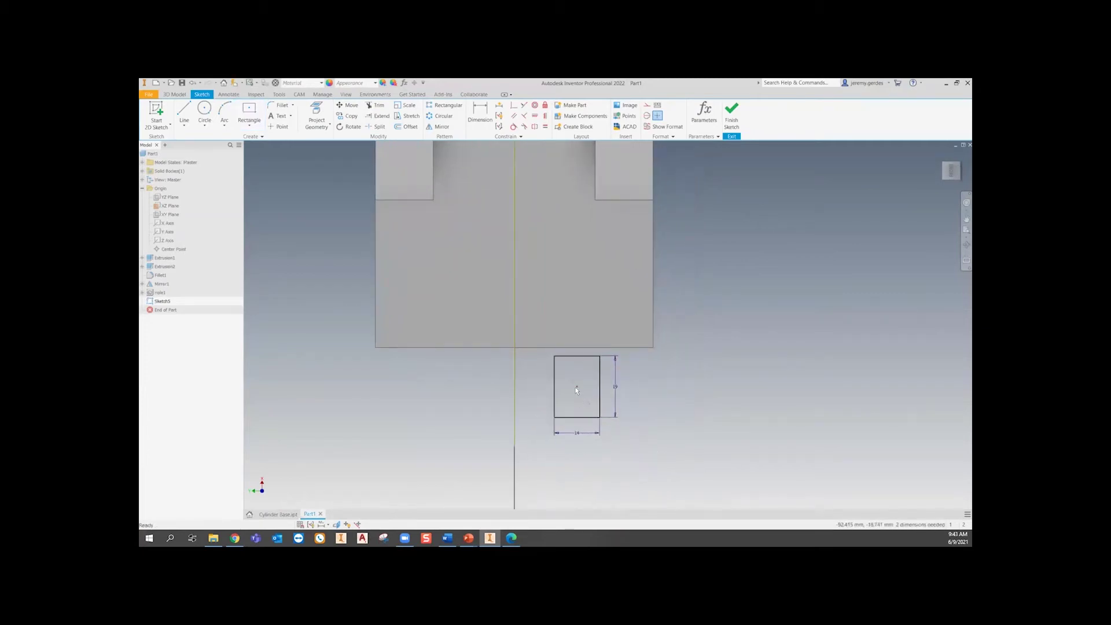
left_click_drag(577, 388, 562, 291)
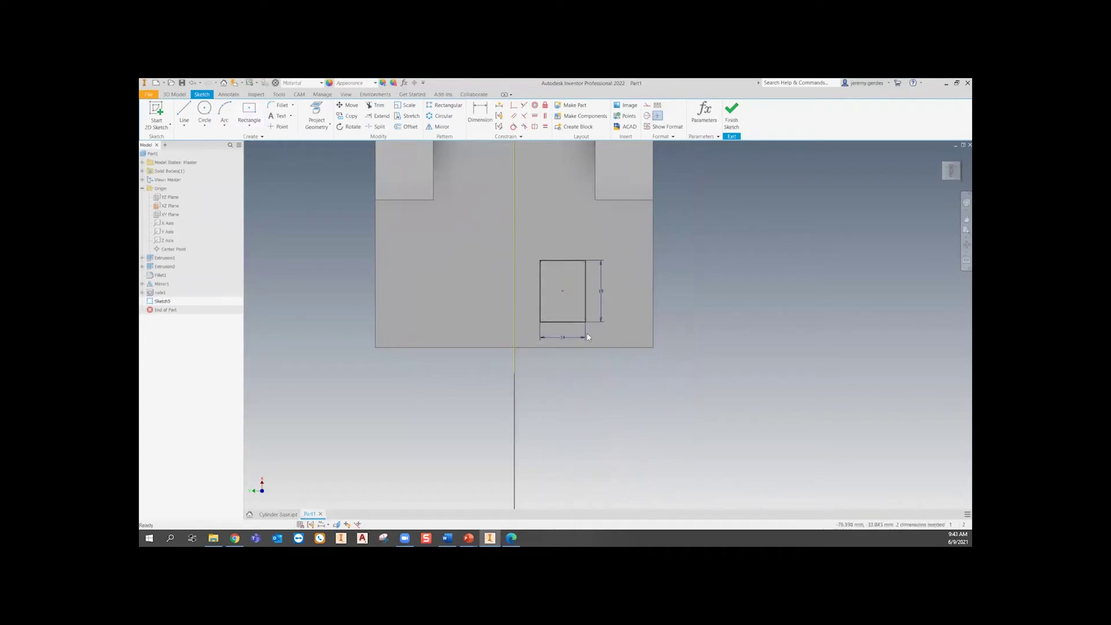
- In Cylinder Base.ipt, measure the distance from the small lug's side face to the base plate's outer side face
left_click(481, 118)
left_click(278, 514)
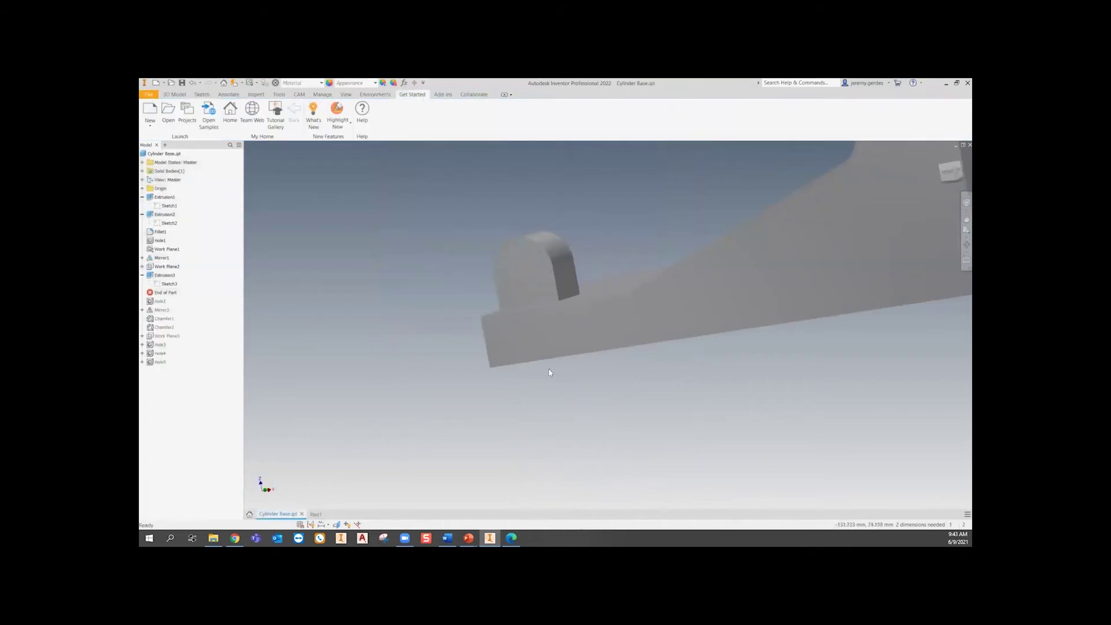
middle_click_drag(531, 351, 615, 397, "shift")
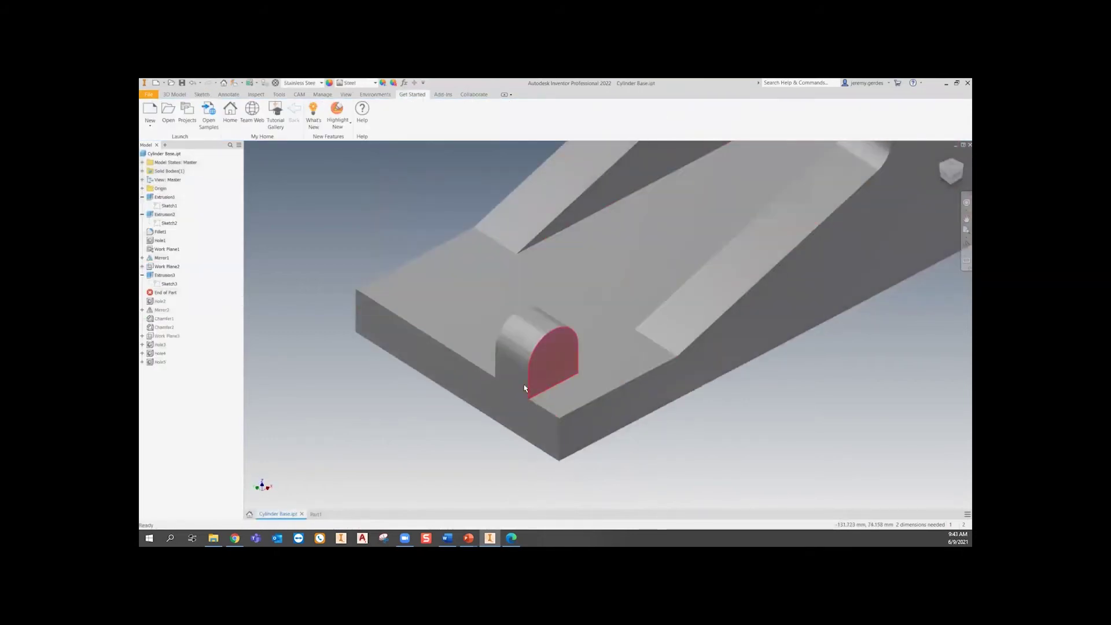
scroll(523, 384, "up", 3)
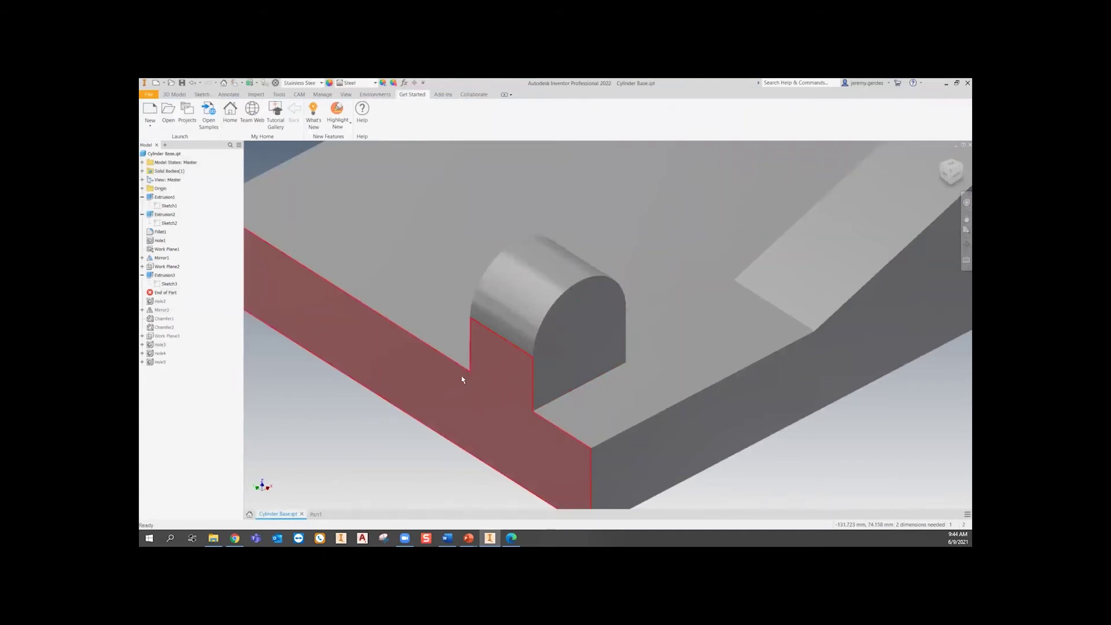
middle_click_drag(479, 390, 457, 354)
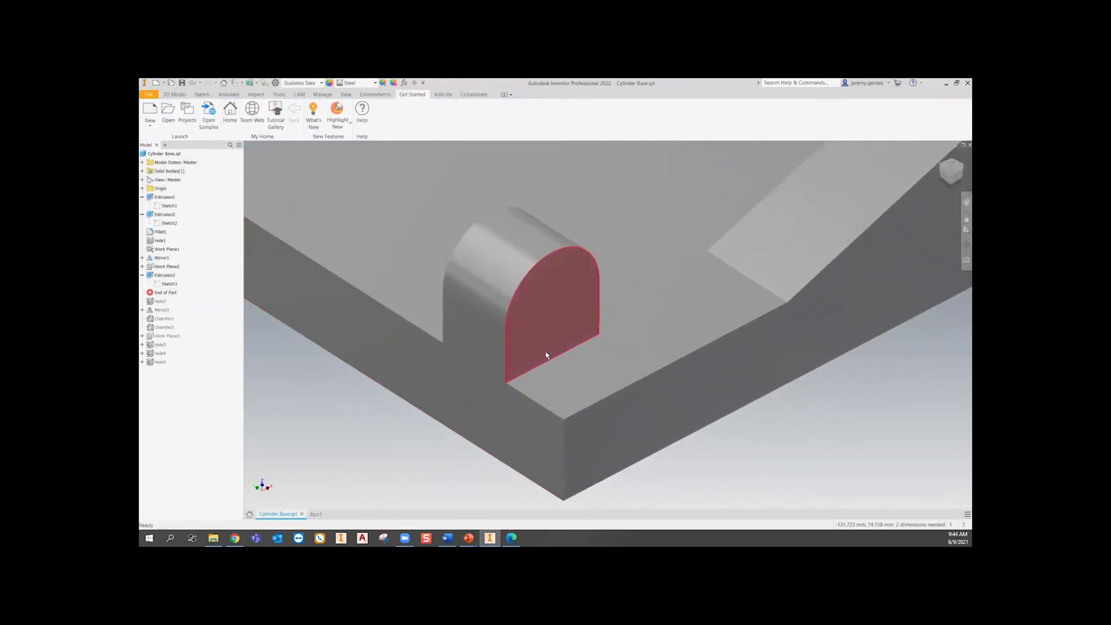
key("m")
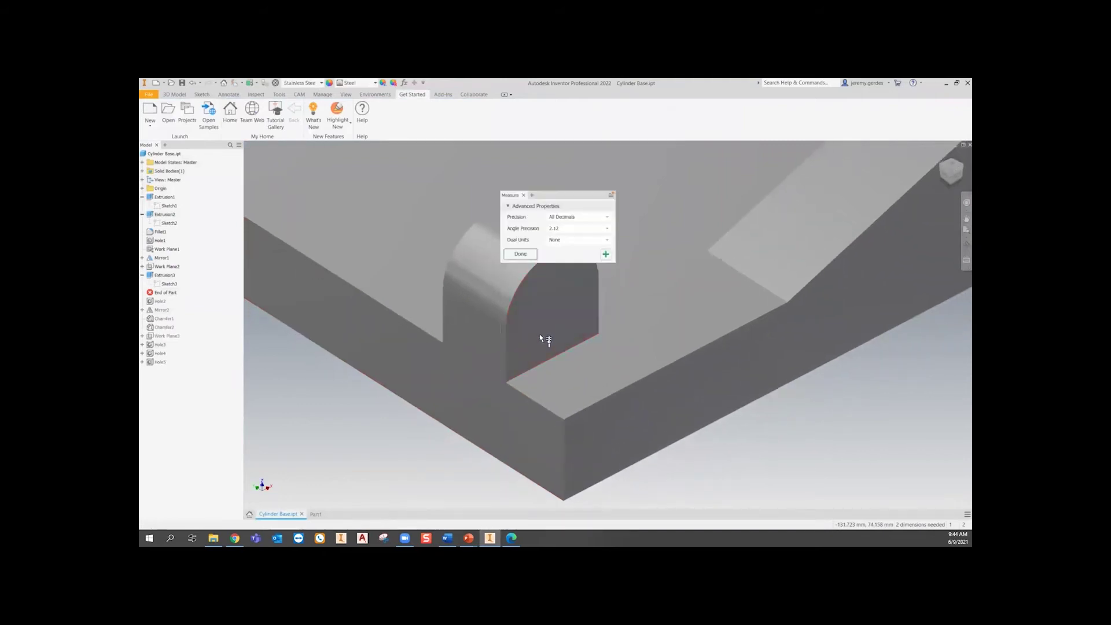
left_click(561, 310)
left_click(609, 407)
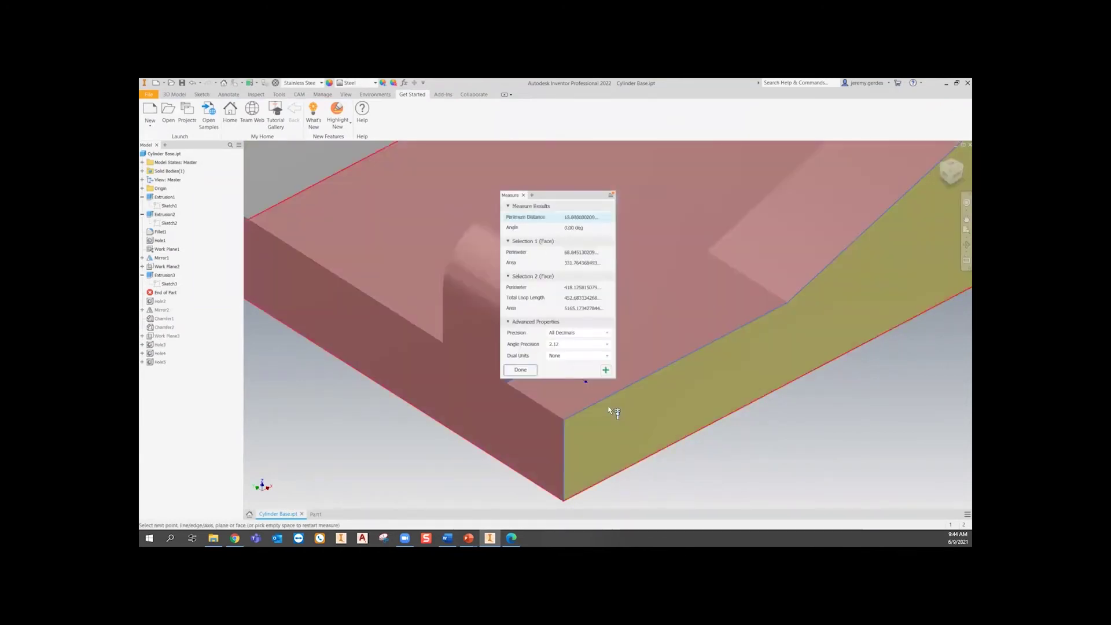
key("Escape")
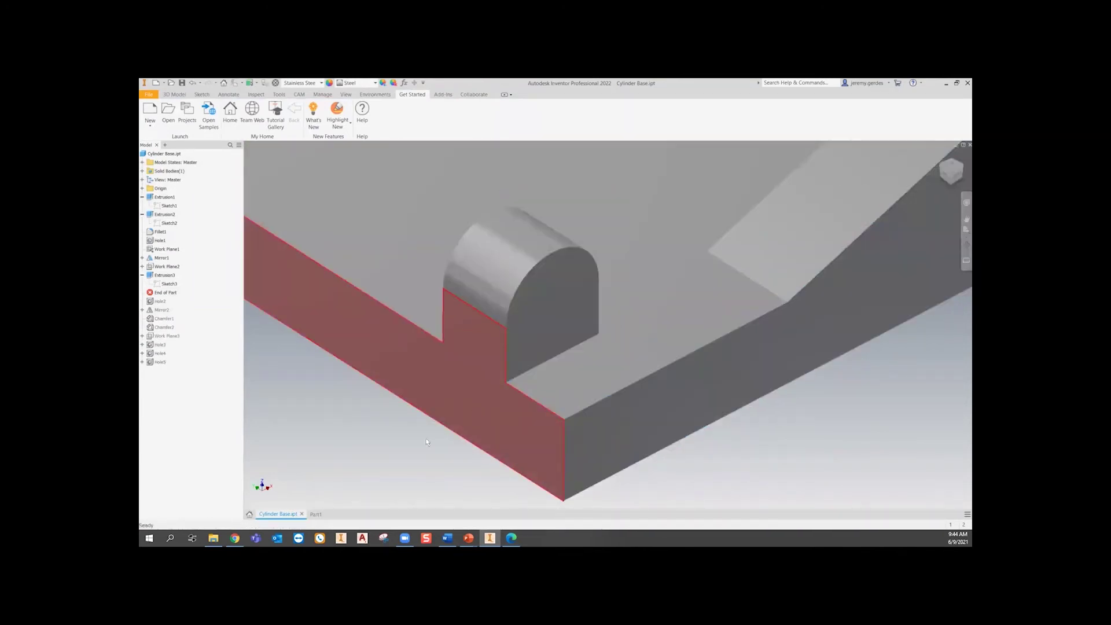
- Back in Part1, dimension the rectangle's end edge 0 mm from the base plate's end edge
left_click(315, 513)
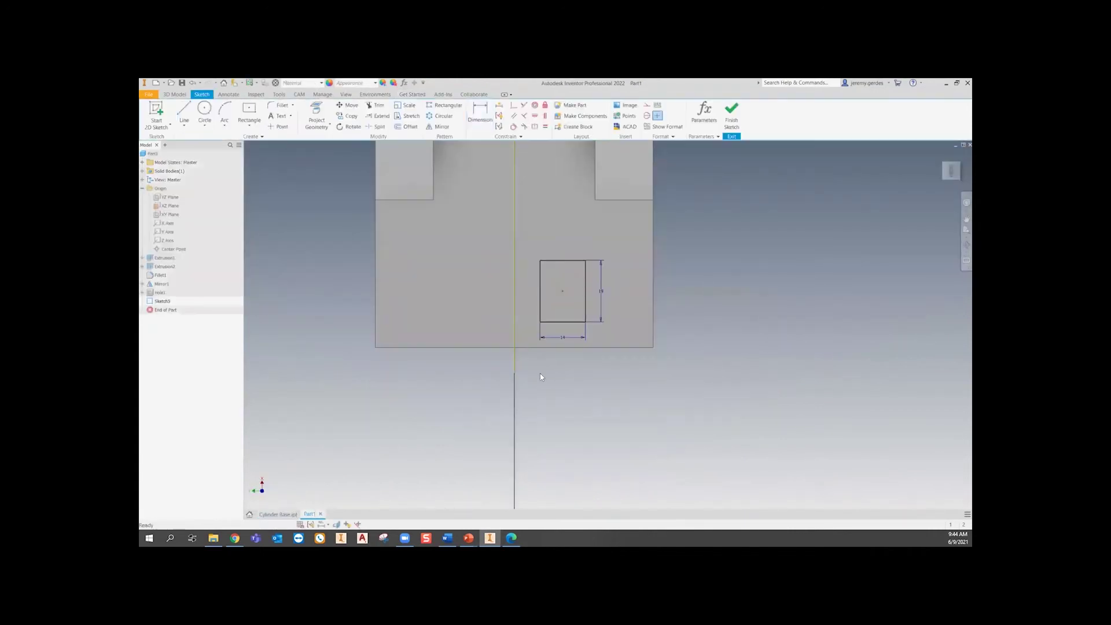
key("d")
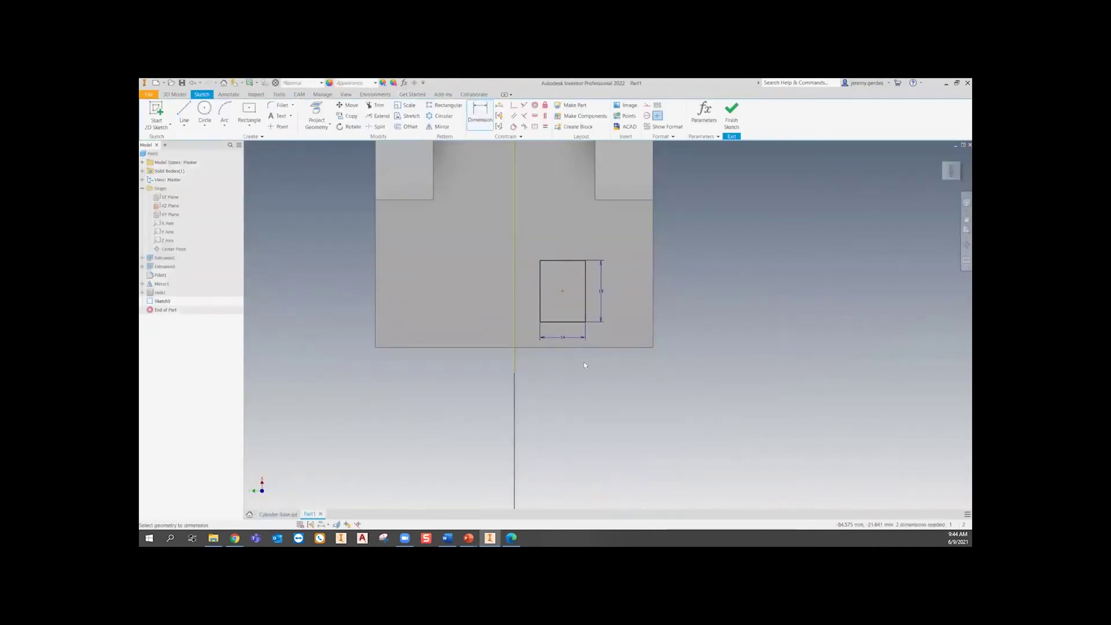
scroll(588, 345, "up", 3)
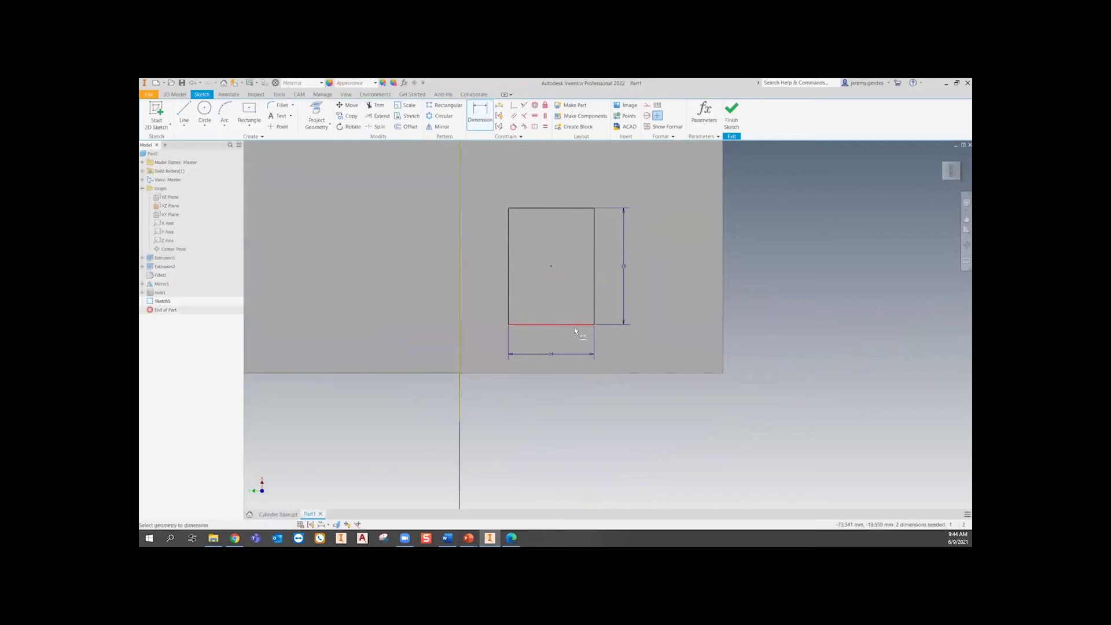
left_click(574, 327)
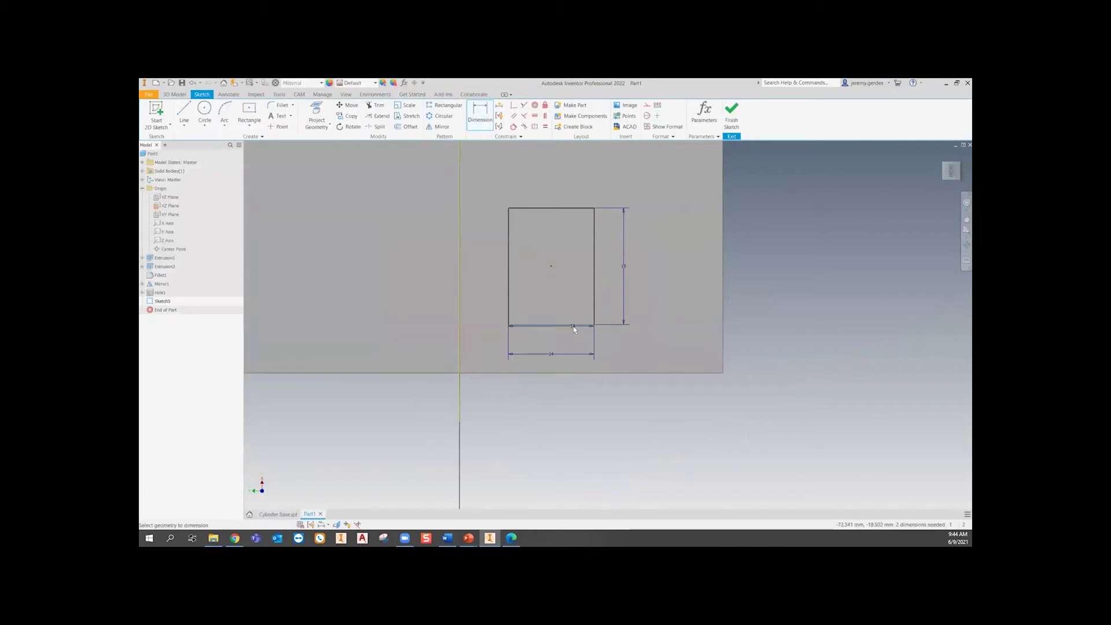
left_click(568, 375)
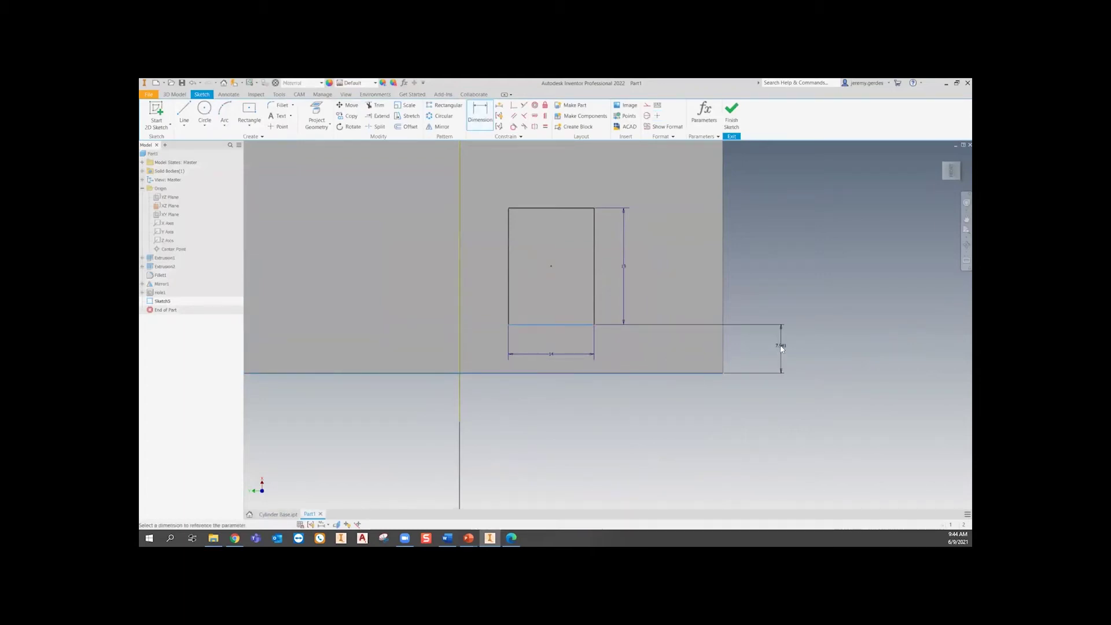
left_click(781, 346)
type("4")
key("Return")
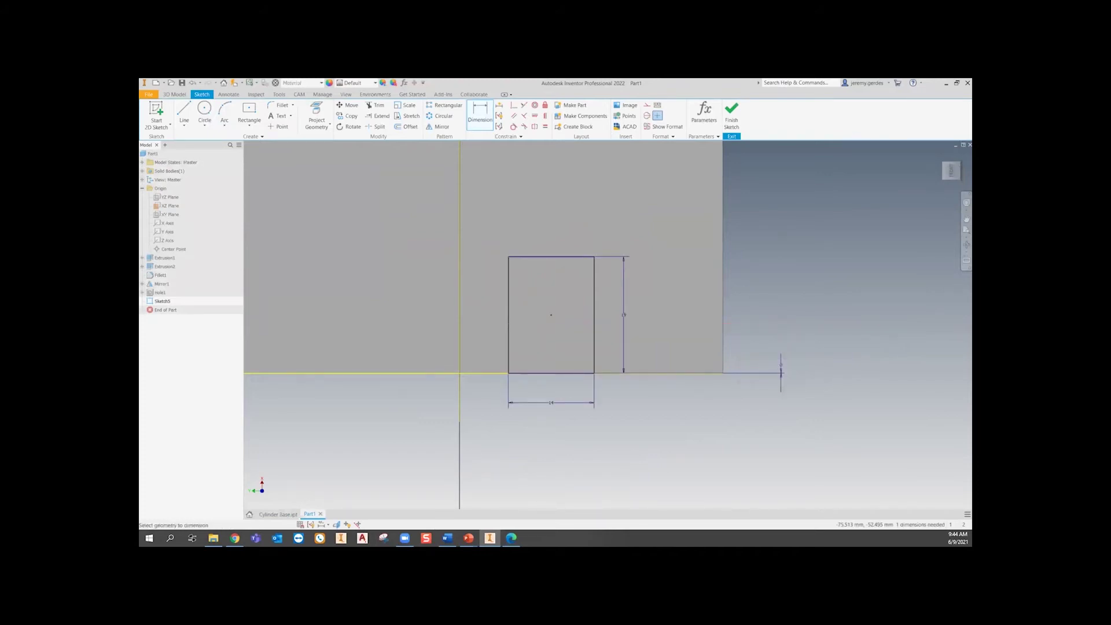
- Dimension the rectangle's outer side 13 mm from the base plate's nearby side edge
left_click(595, 324)
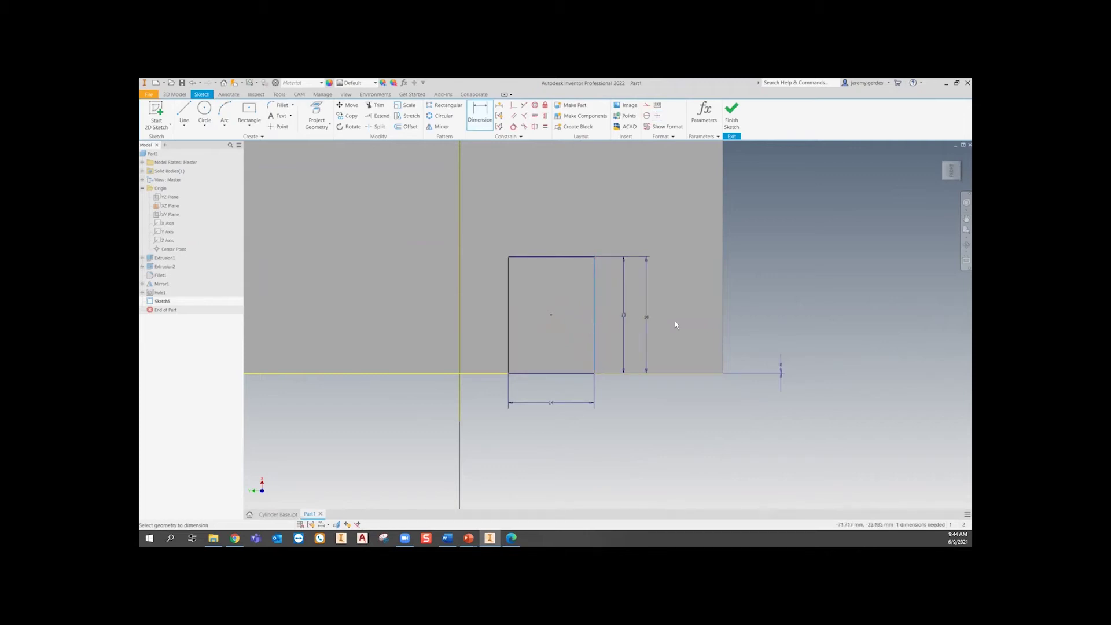
left_click(723, 324)
left_click(687, 412)
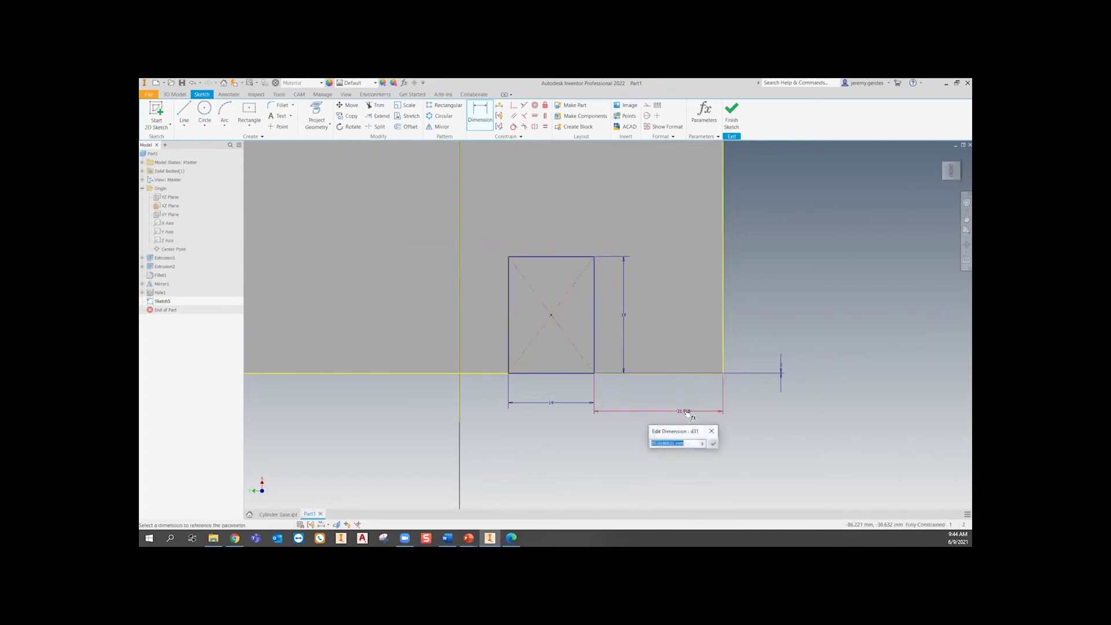
type("13")
key("Return")
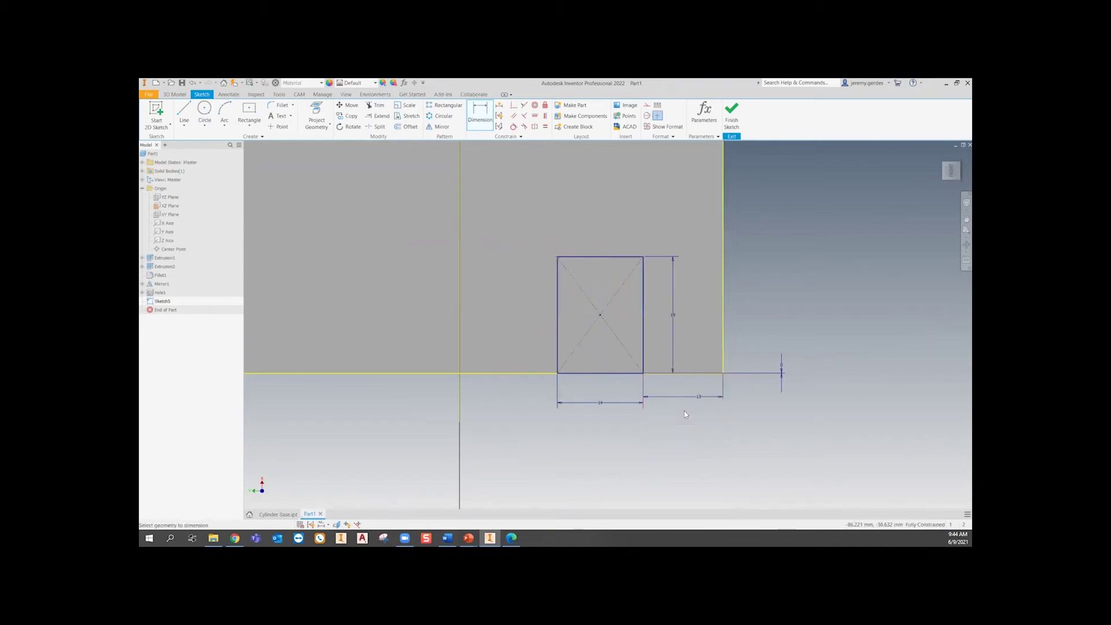
- Change the rectangle's distance from the plate's side edge to 15 mm
double_click(706, 397)
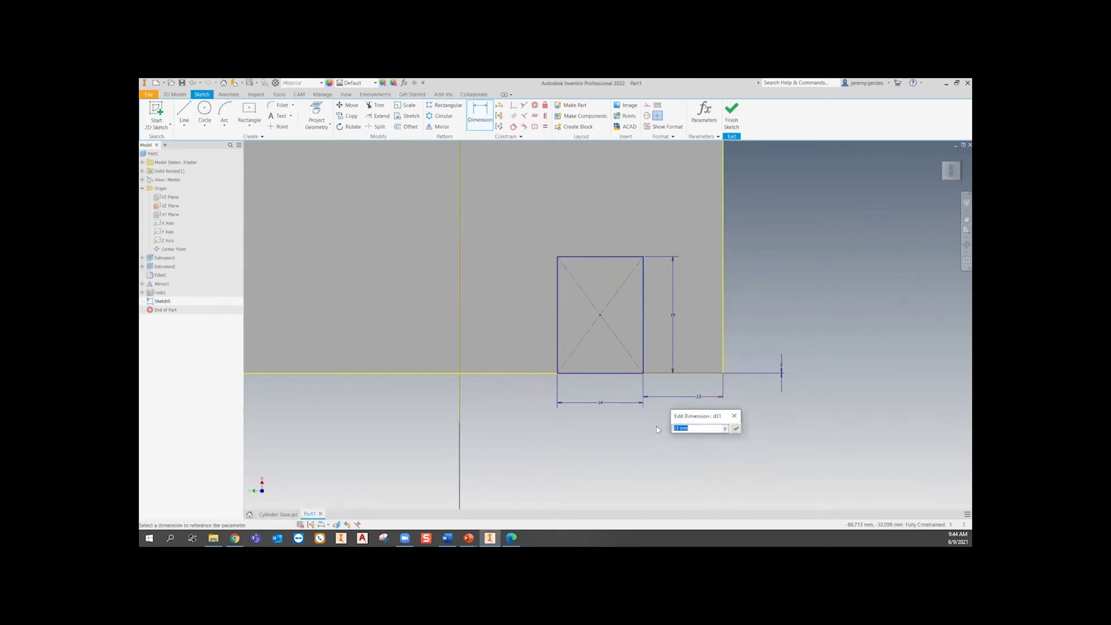
type("15")
key("Return")
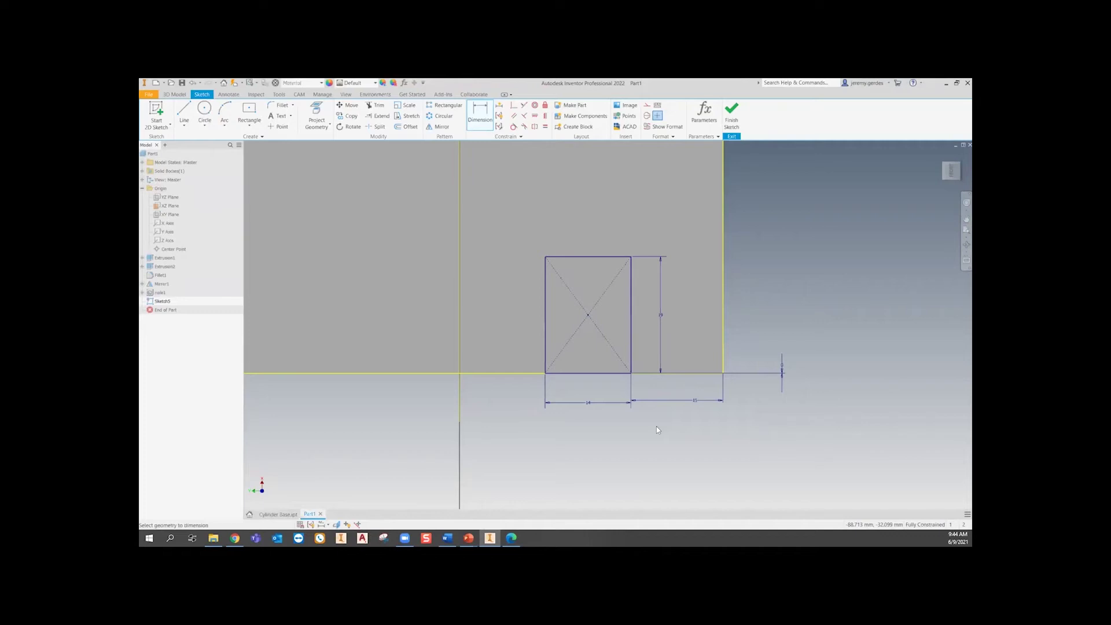
- Set the rectangle's distance from the plate's side edge back to 13 mm and finish the sketch
double_click(680, 400)
left_click(711, 420)
double_click(695, 400)
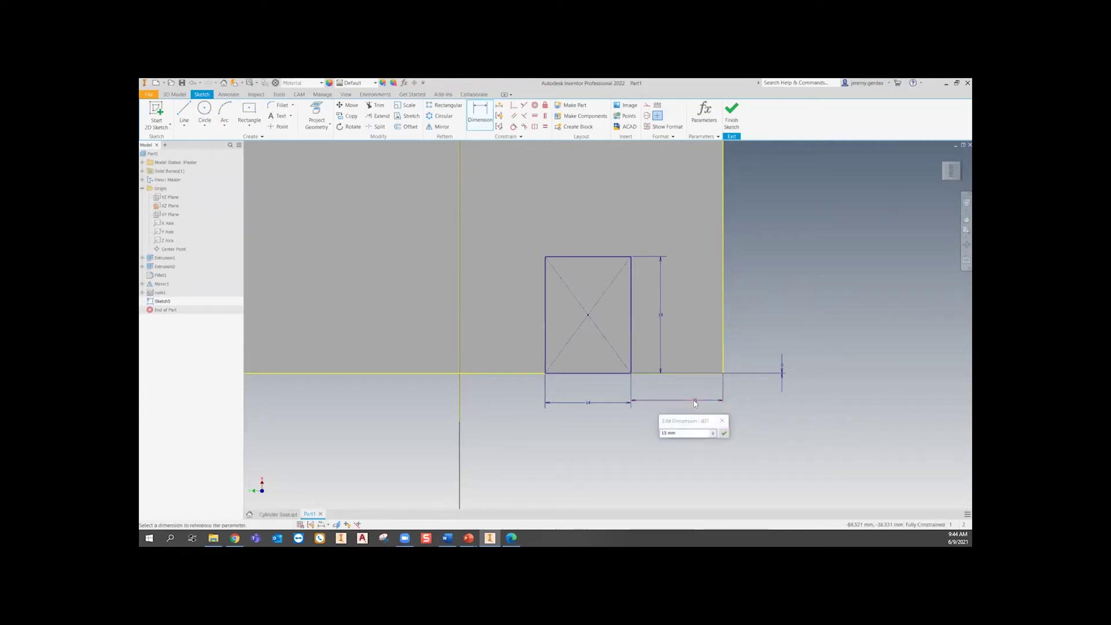
left_click(726, 420)
left_click(696, 399)
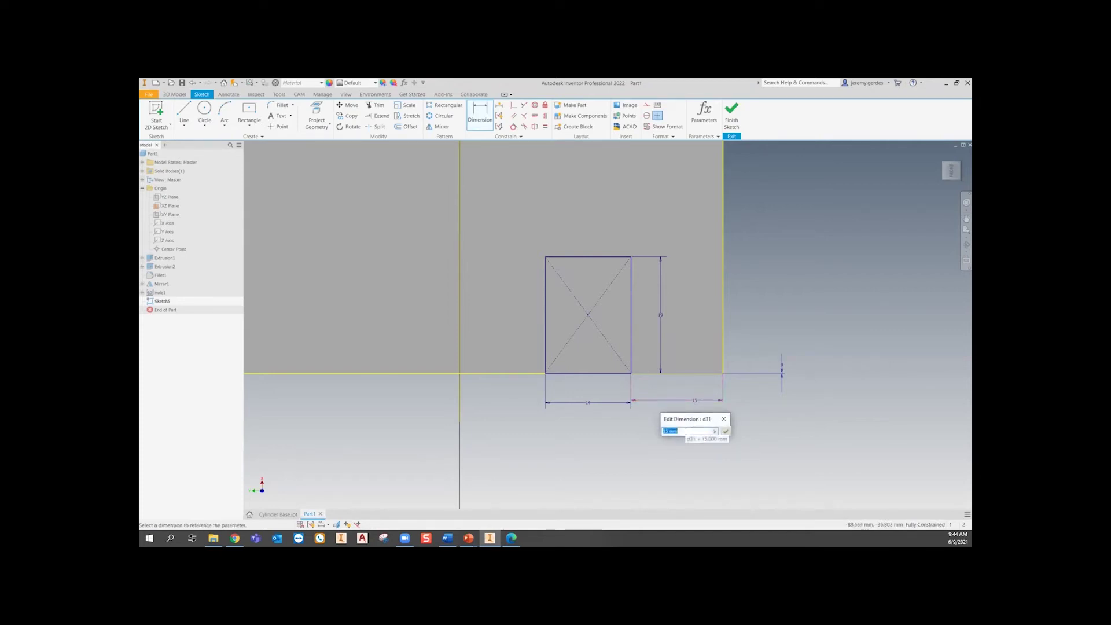
type("13")
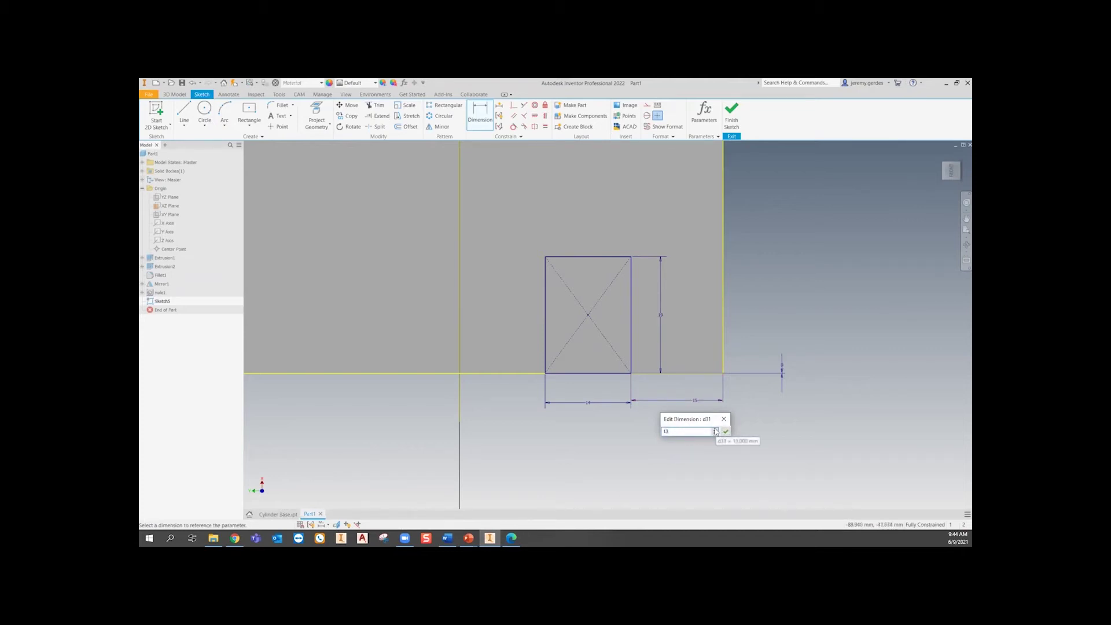
key("Return")
scroll(662, 398, "down", 3)
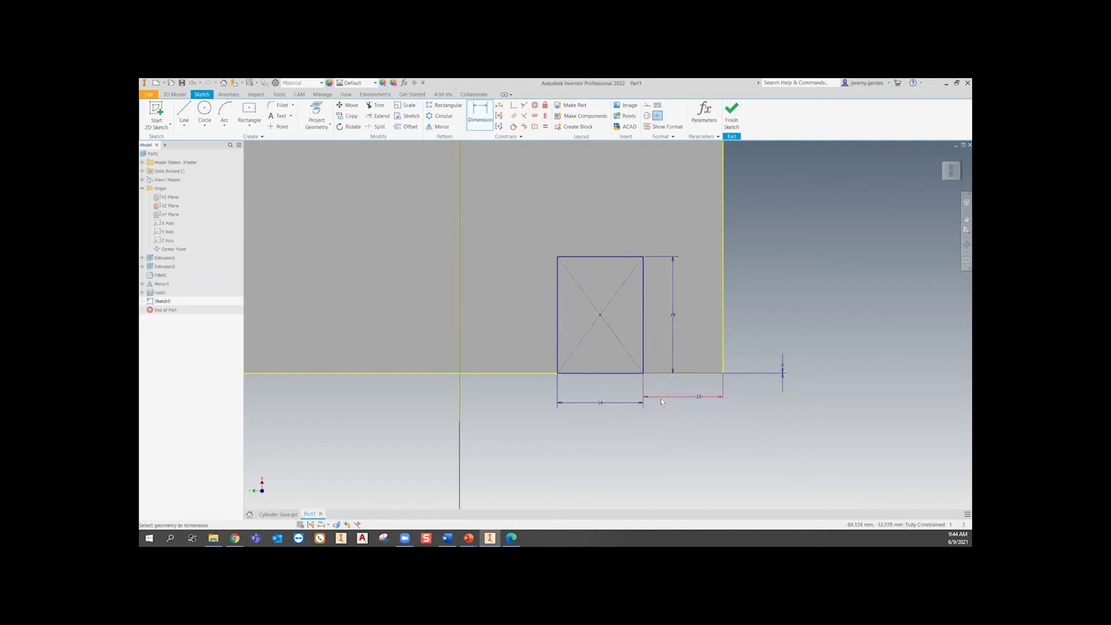
right_click(660, 422)
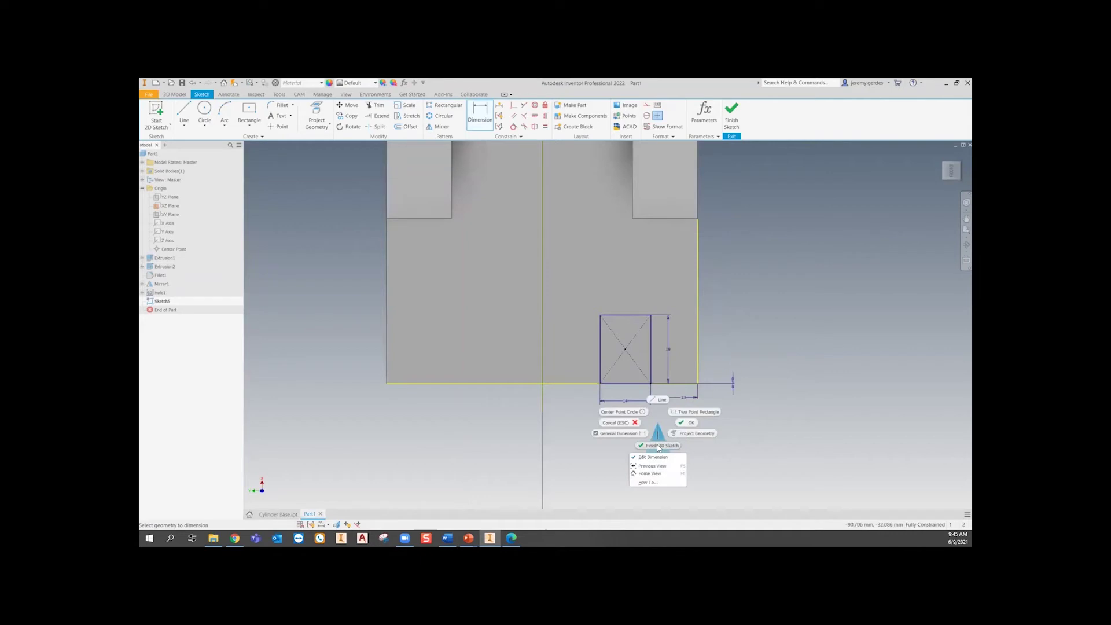
left_click(659, 447)
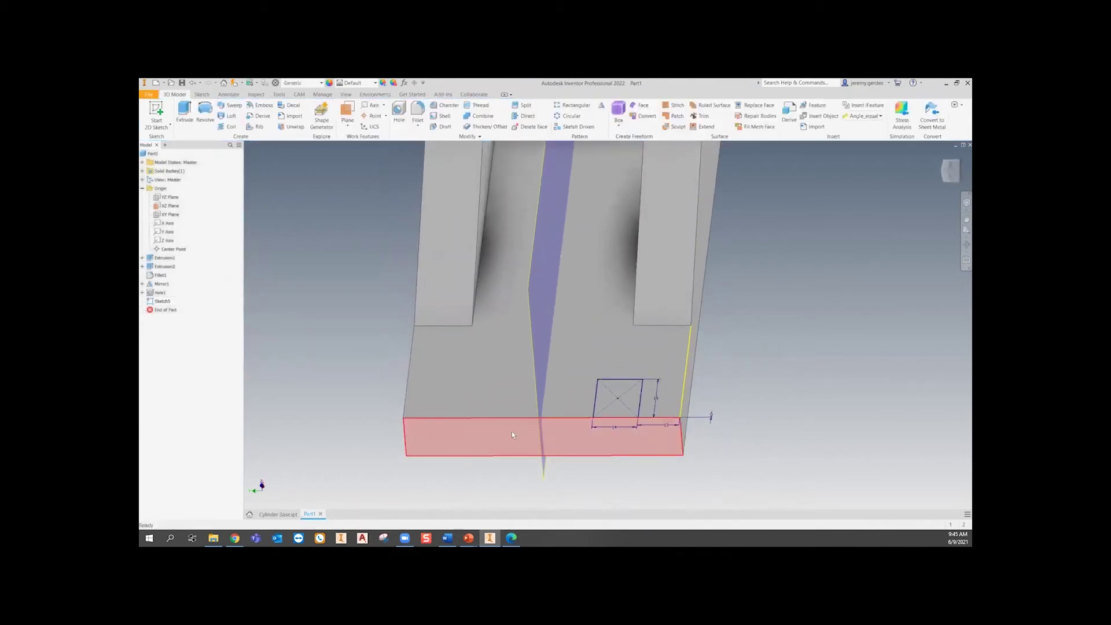
- Start extruding the rectangle, try 34.5 mm as the distance, and clear that value
key("e")
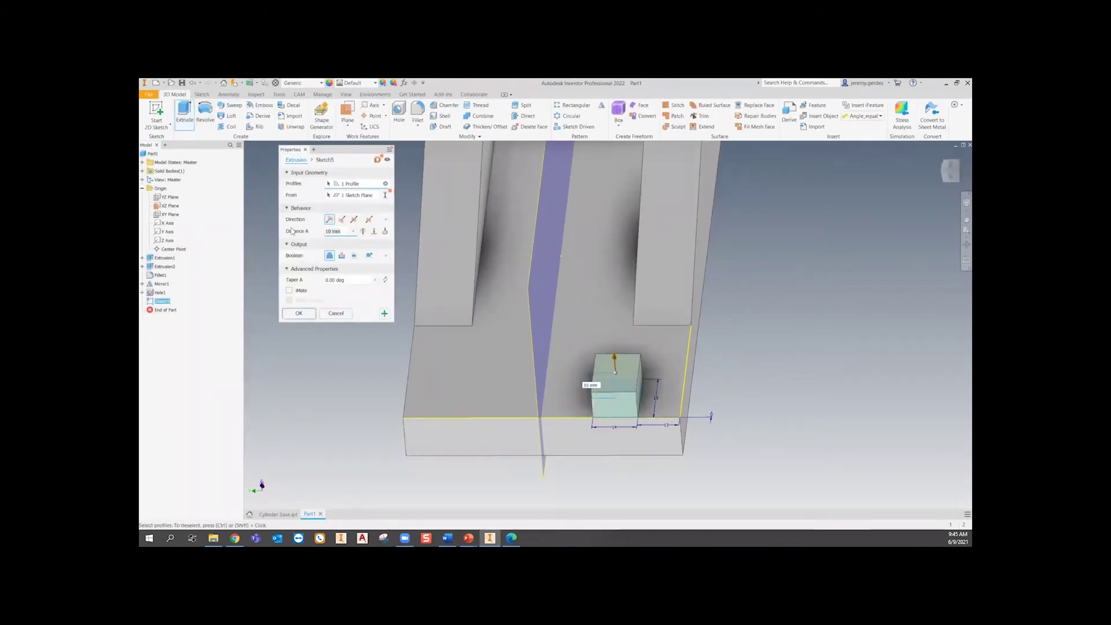
type("34.5")
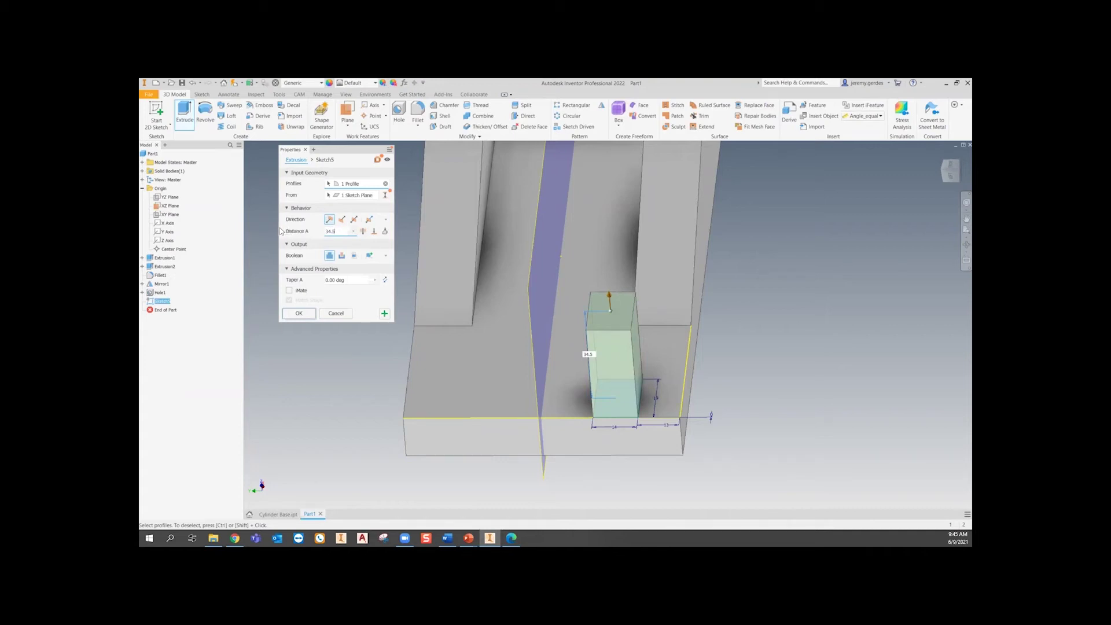
key("BackSpace")
key("BackSpace")
key("BackSpace")
key("BackSpace")
left_click(306, 150)
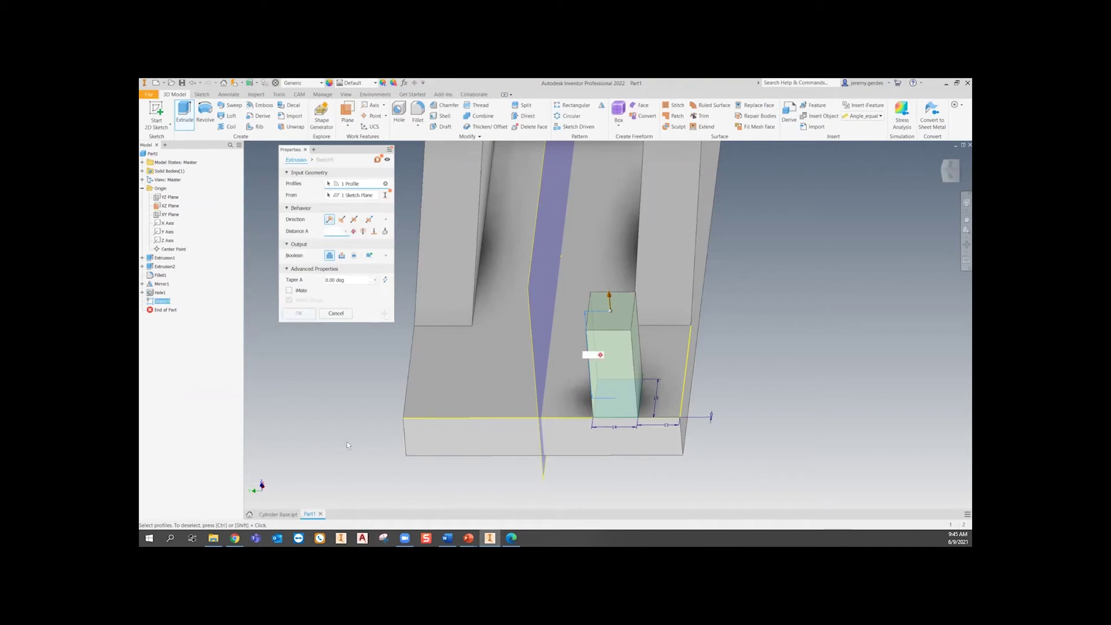
- In Cylinder Base.ipt, measure the height from the base plate's top face to the small lug's rounded top edge
left_click(284, 516)
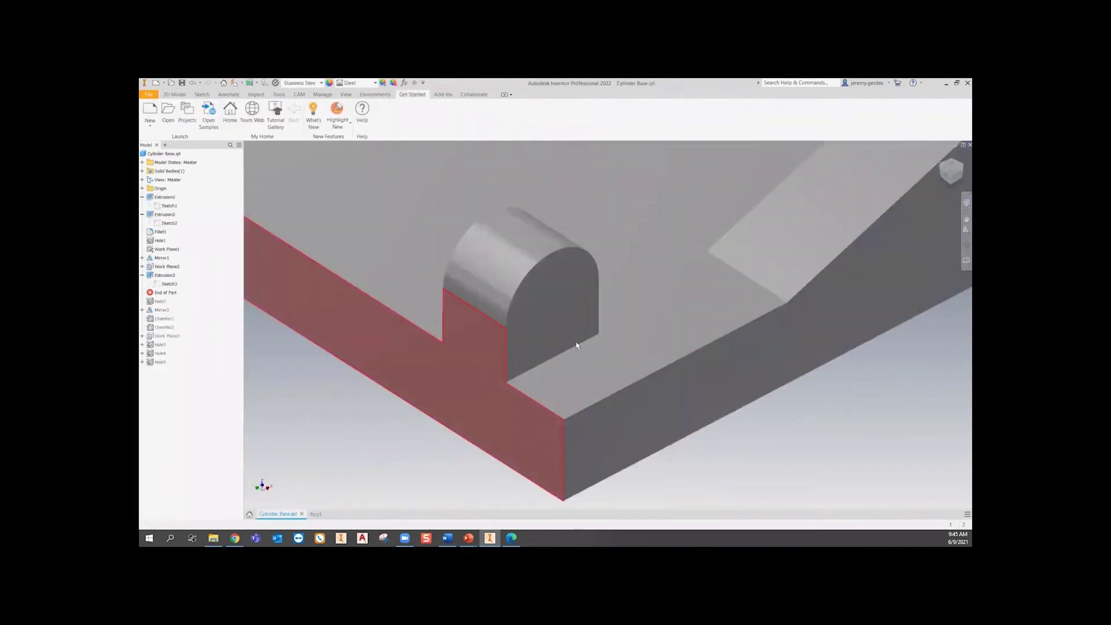
left_click(589, 376)
middle_click_drag(508, 364, 435, 427)
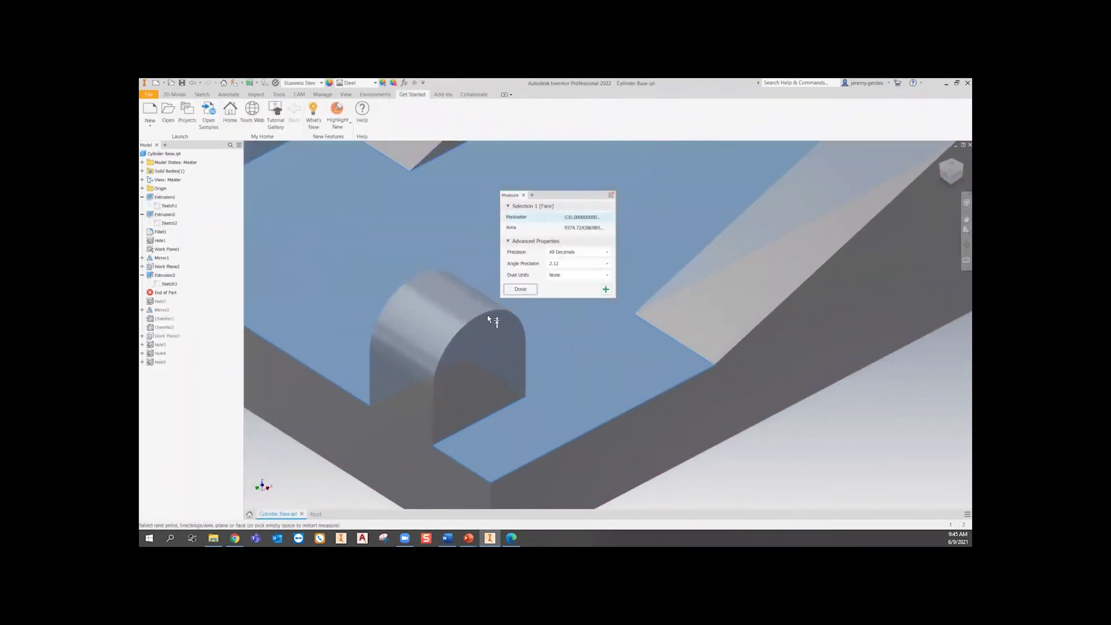
left_click(482, 317)
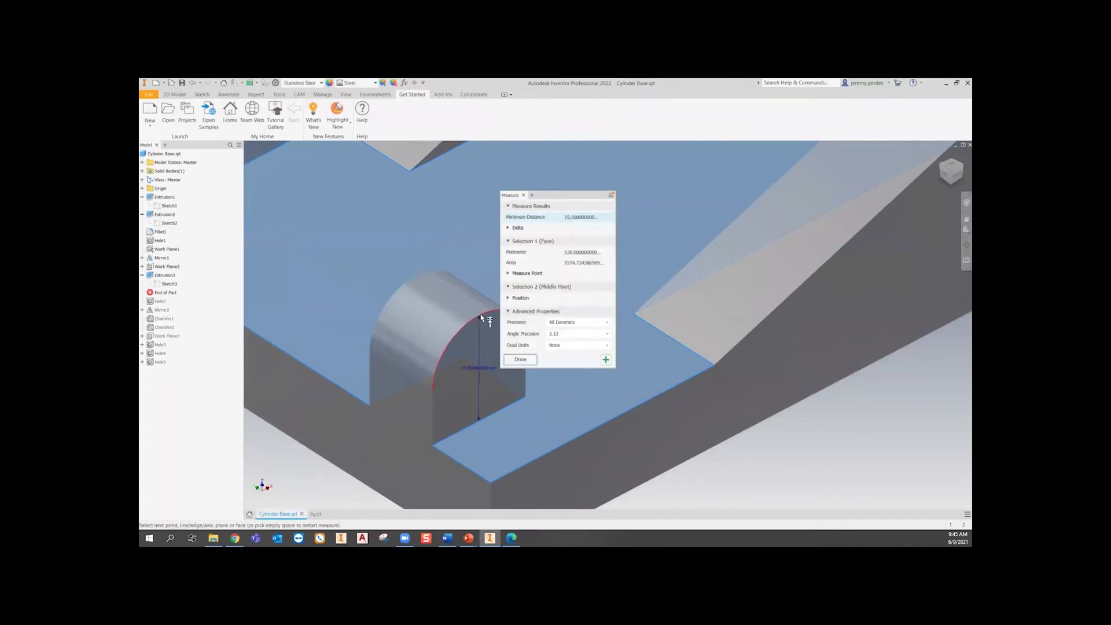
- In Part1, extrude the small rectangle upward 19.5 mm as a block joined to the base plate
left_click(318, 515)
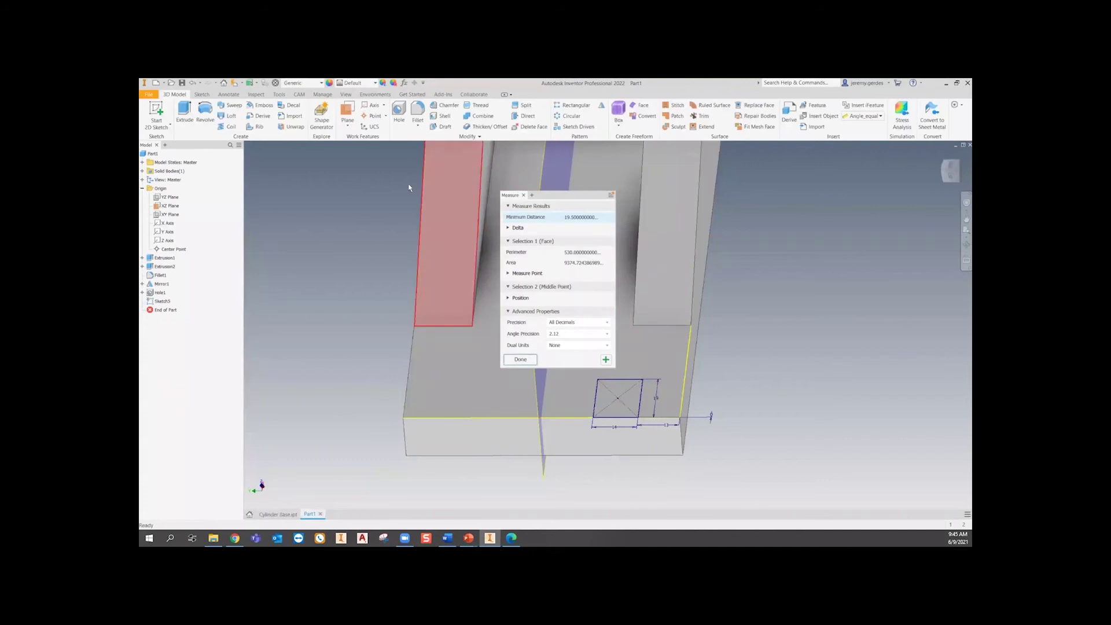
left_click(193, 118)
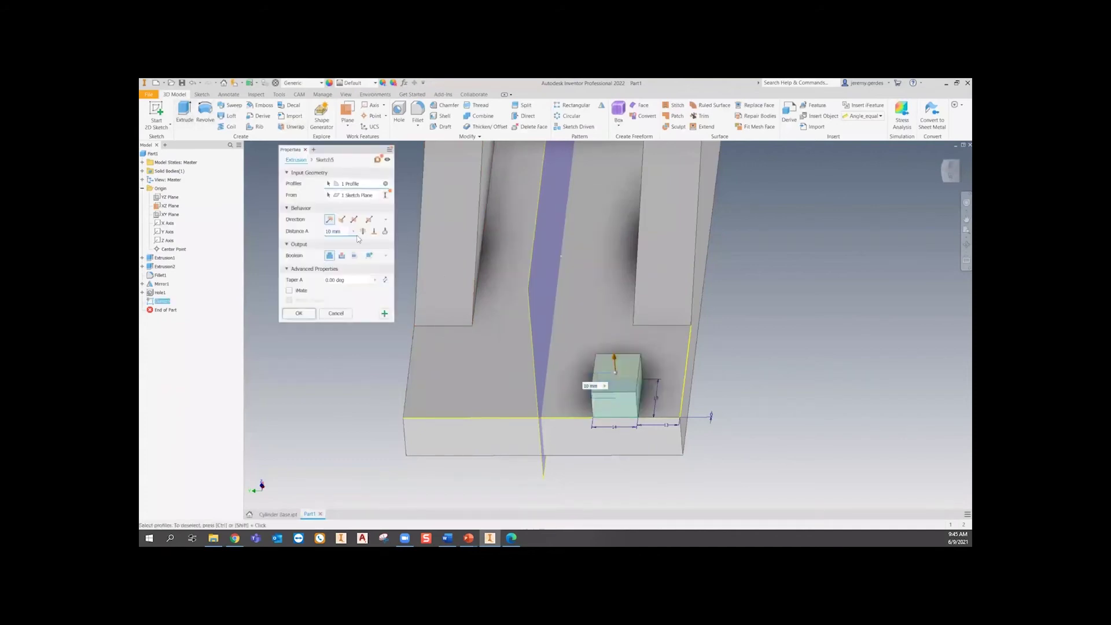
left_click_drag(342, 232, 301, 236)
type("1")
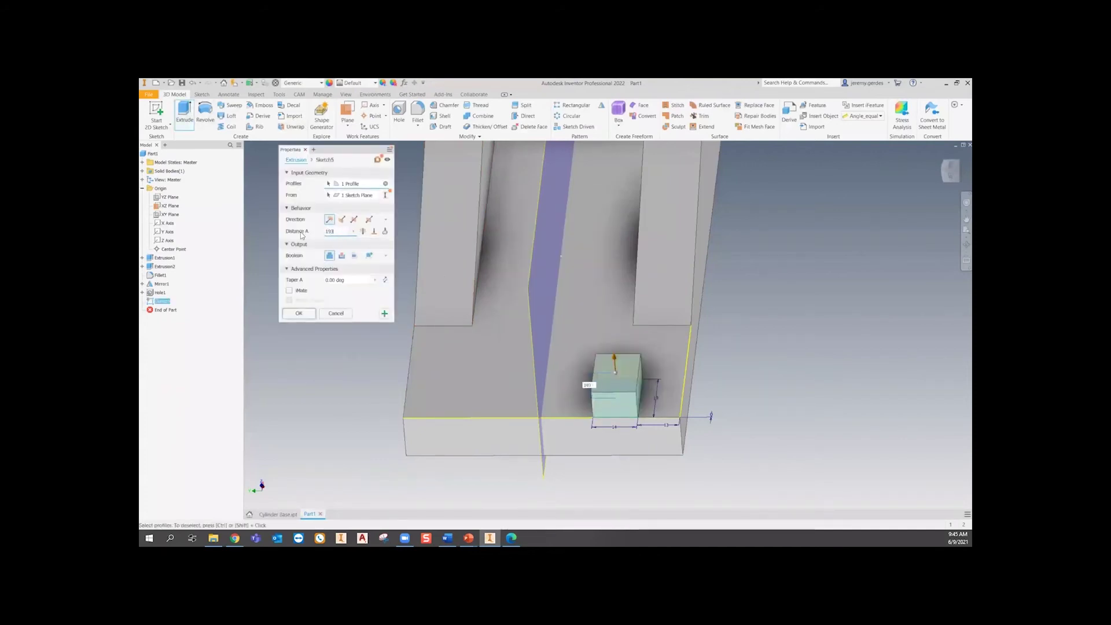
type("93")
key("BackSpace")
type(".5")
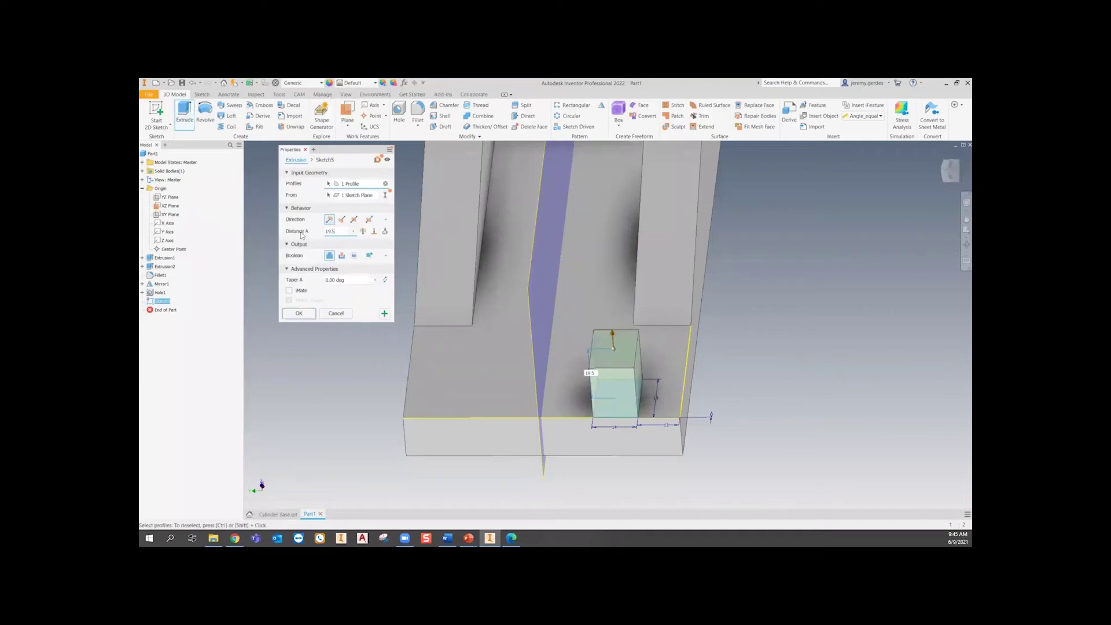
left_click(311, 316)
- Reopen the block's extrusion for editing and vary its height freehand, ending at about 28 mm
scroll(762, 387, "down", 3)
middle_click_drag(761, 387, 710, 406, "shift")
right_click(167, 301)
left_click(193, 363)
middle_click_drag(716, 398, 507, 426, "shift")
scroll(484, 352, "up", 4)
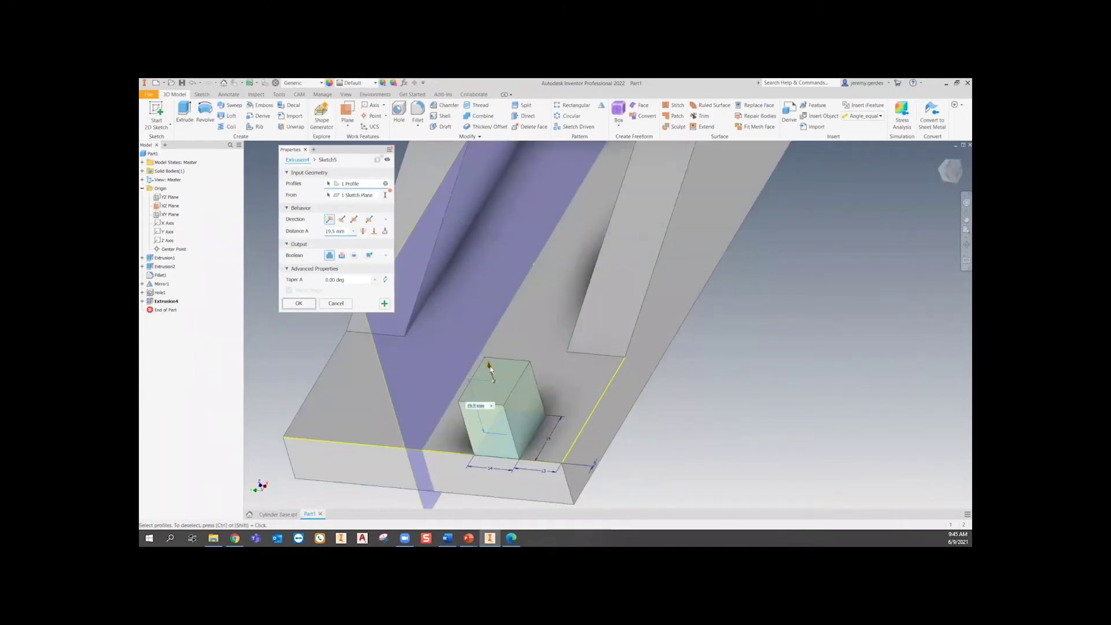
left_click_drag(490, 368, 479, 329)
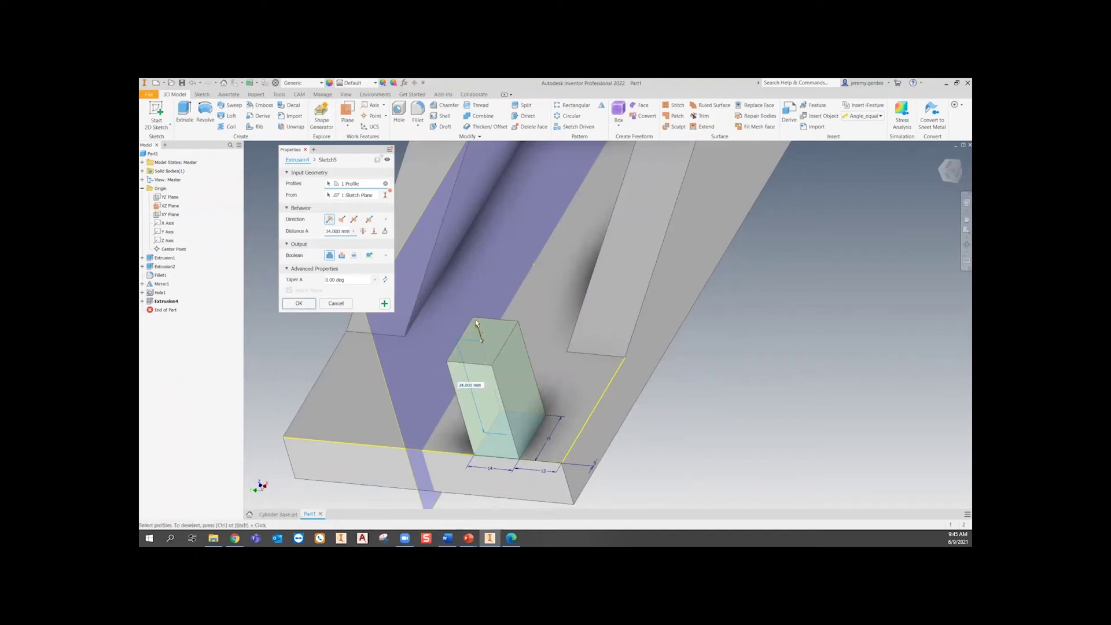
left_click_drag(475, 320, 453, 239)
left_click_drag(484, 284, 497, 337)
- Set the block's extrusion distance back to 19.5 mm and accept the edit
left_click(337, 229)
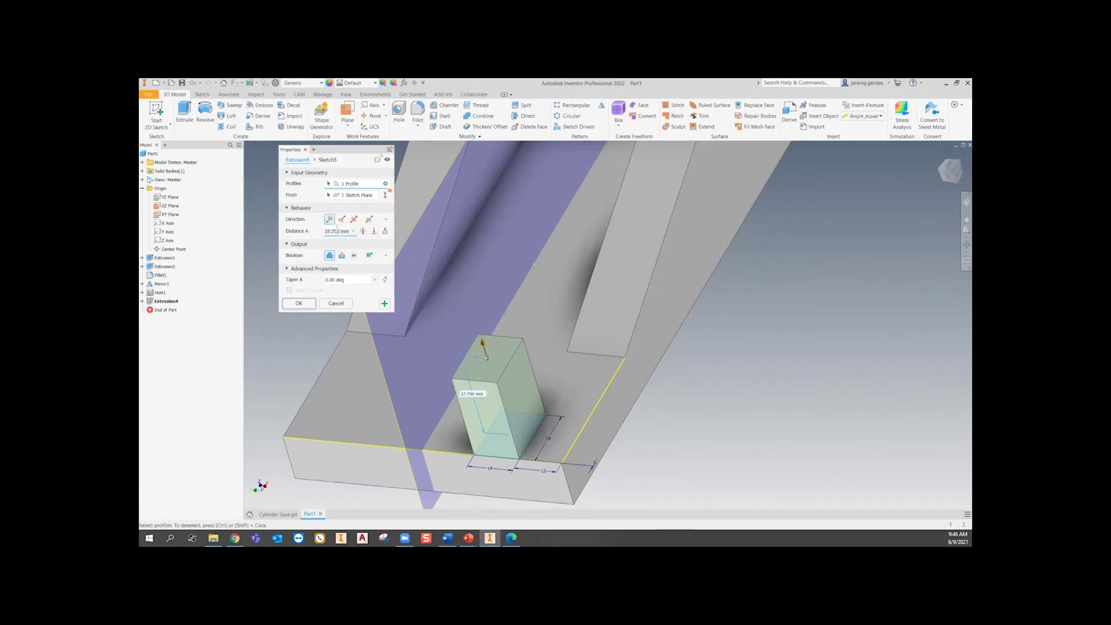
double_click(336, 230)
key("BackSpace")
type("19.5")
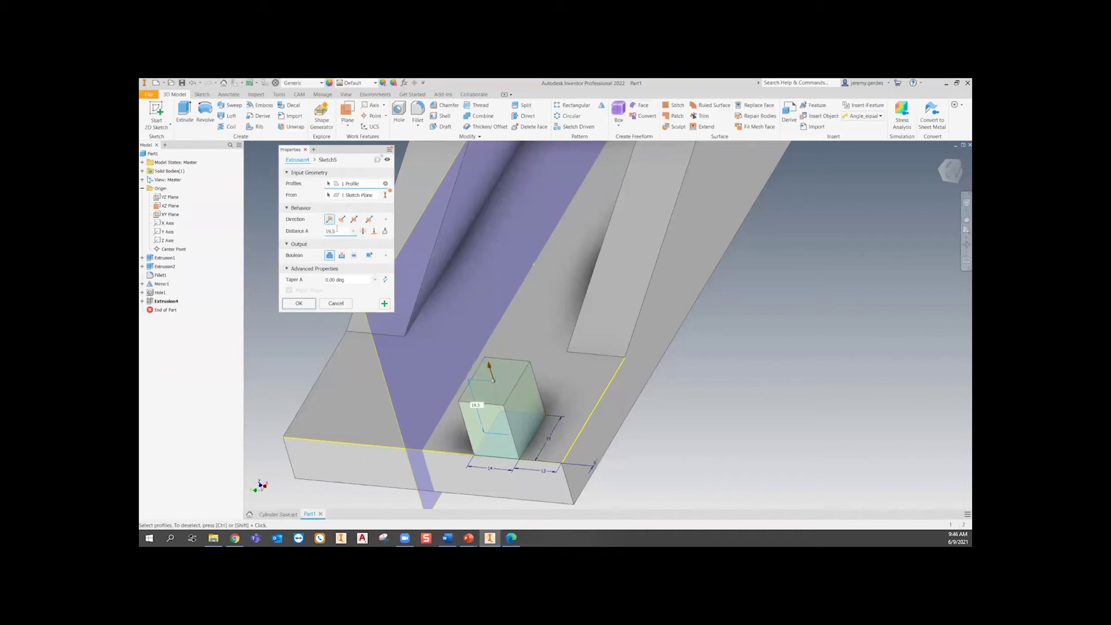
key("Return")
- Check the lug shape in Cylinder Base.ipt, and in Part1 fillet the block's two upper widthwise edges with an 8 mm radius
middle_click_drag(703, 431, 587, 393, "shift")
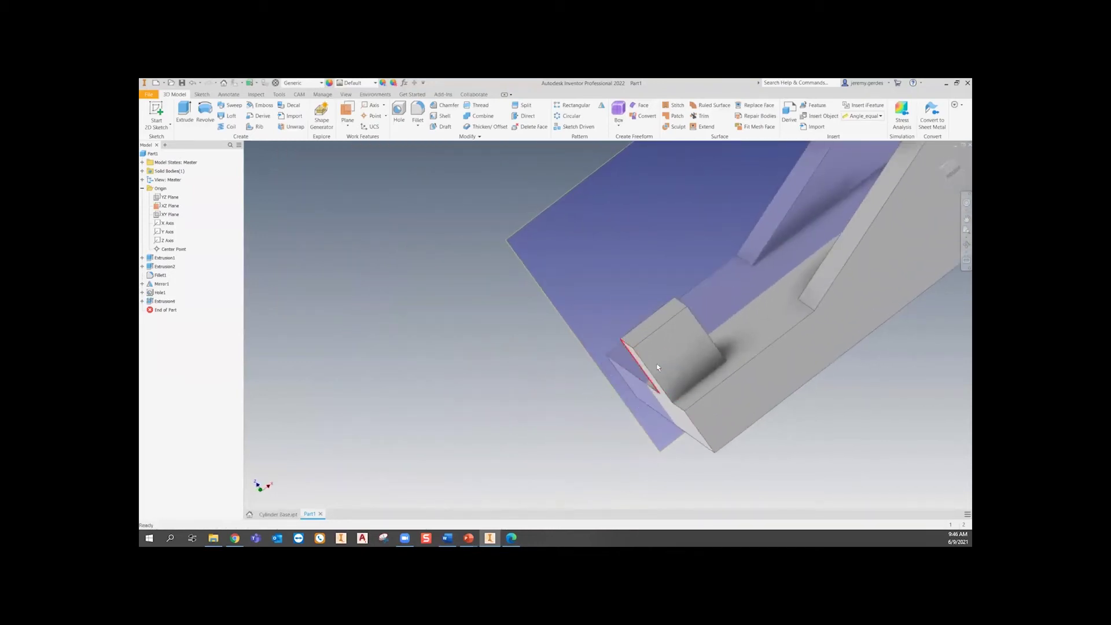
left_click(279, 514)
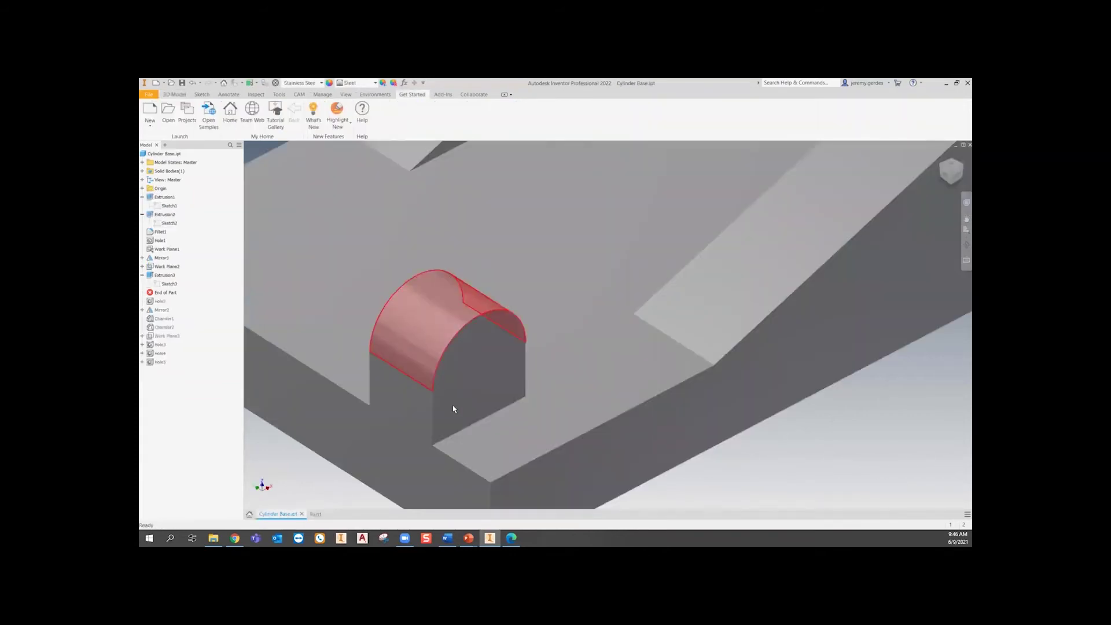
left_click(315, 515)
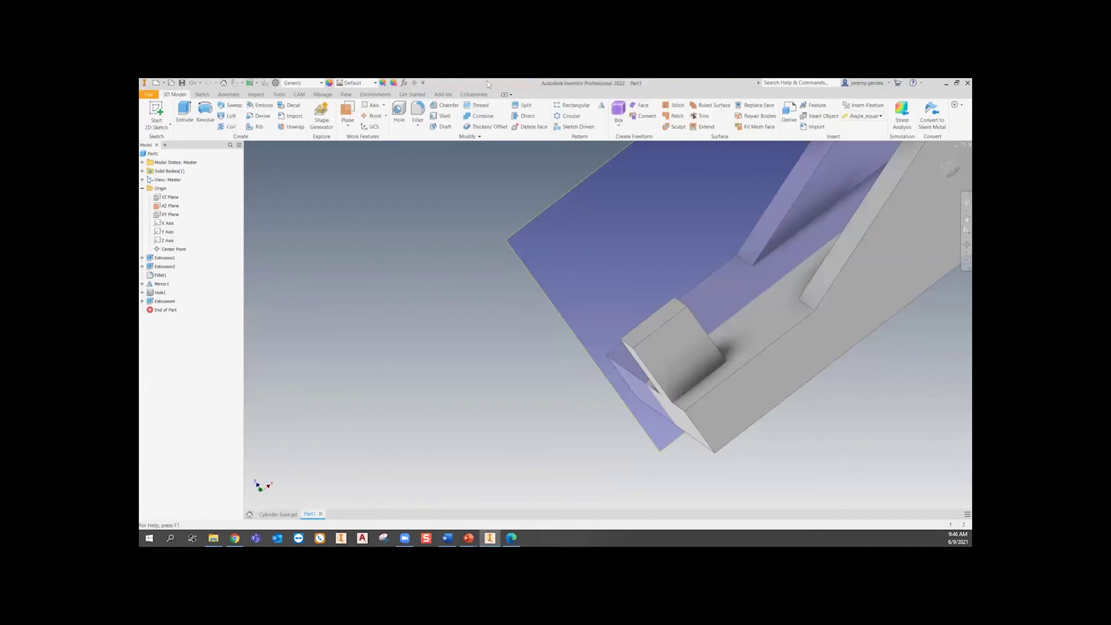
left_click(417, 111)
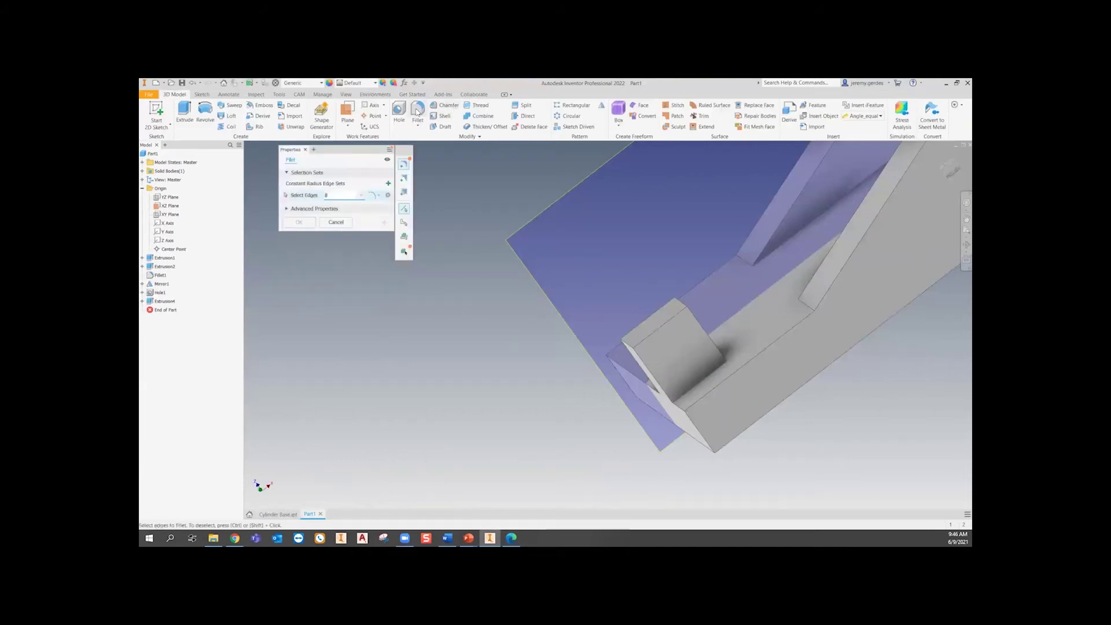
left_click(629, 346)
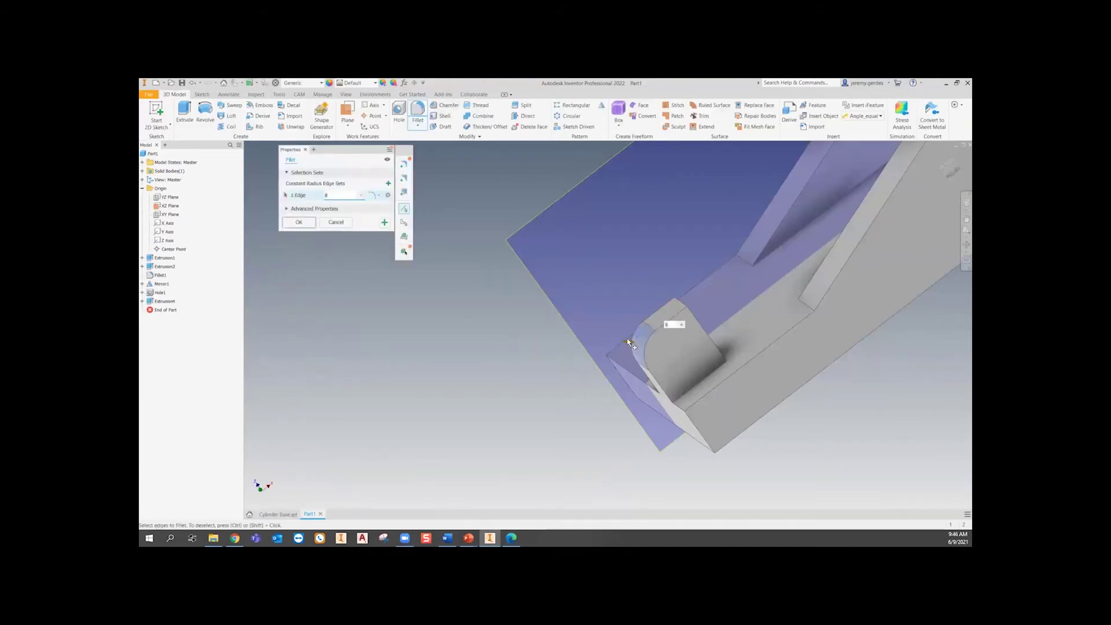
left_click(679, 303)
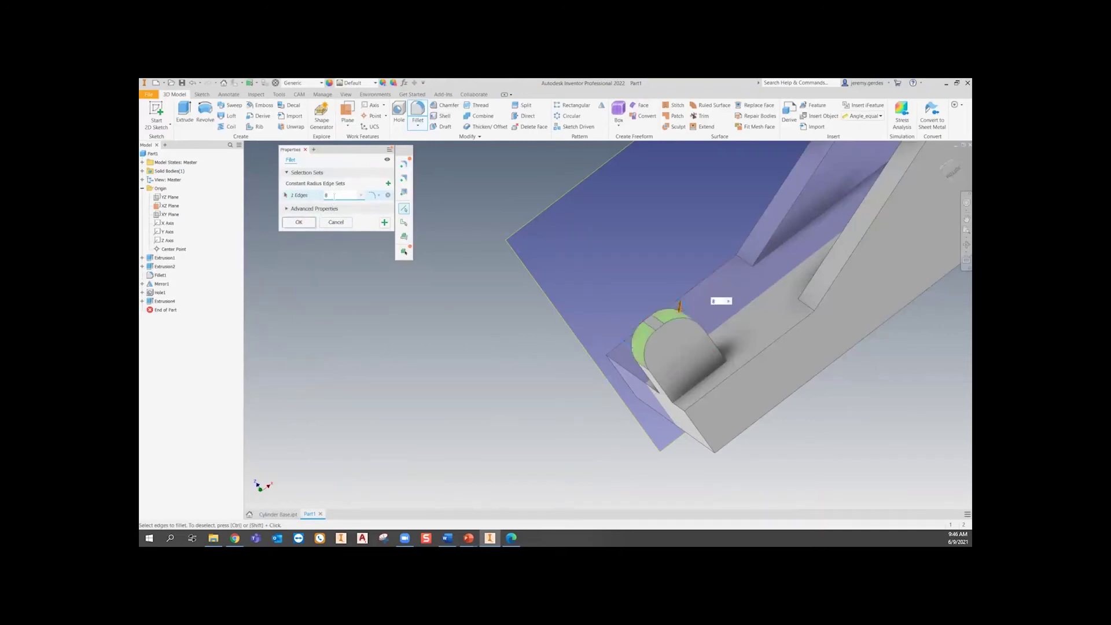
left_click(302, 224)
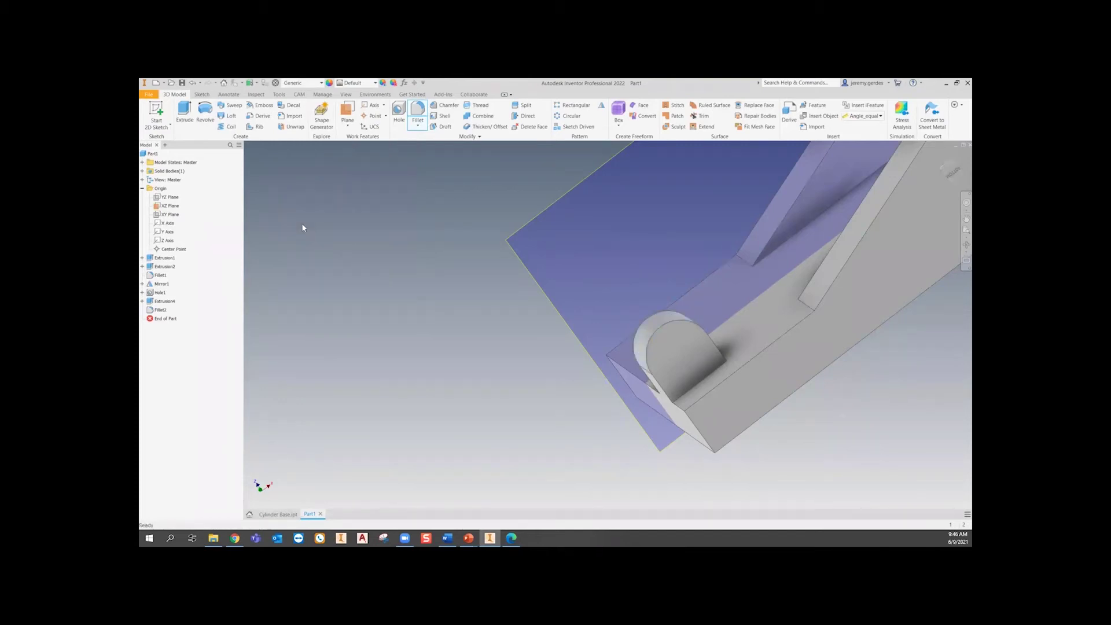
- Compare the rounded lug with Cylinder Base.ipt and move that file's End of Part marker below Hole2
middle_click_drag(421, 415, 451, 442, "shift")
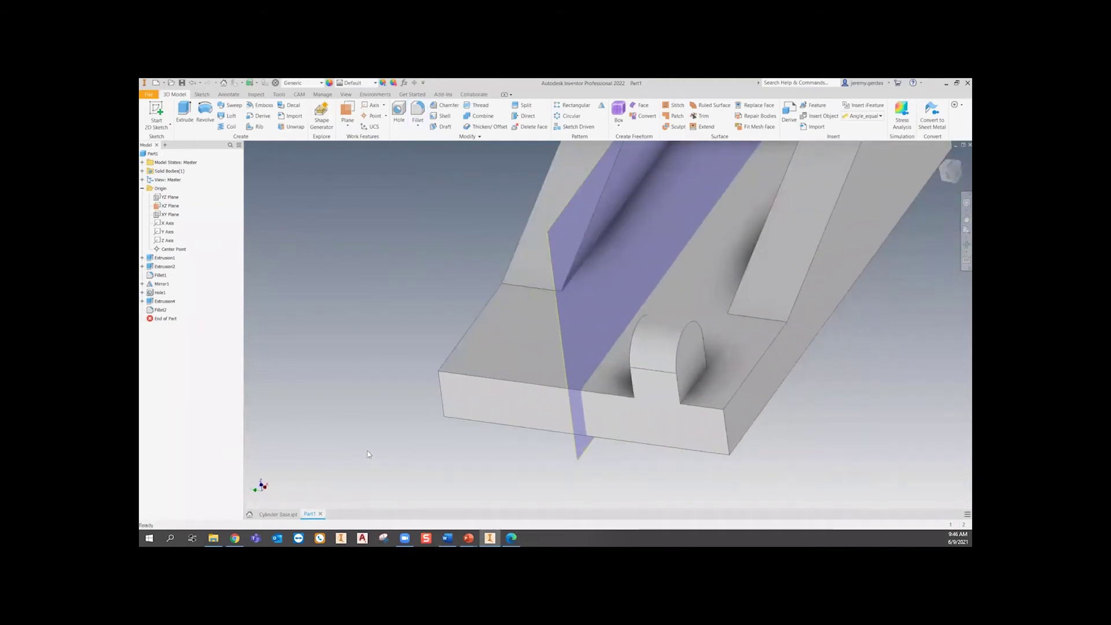
left_click(279, 514)
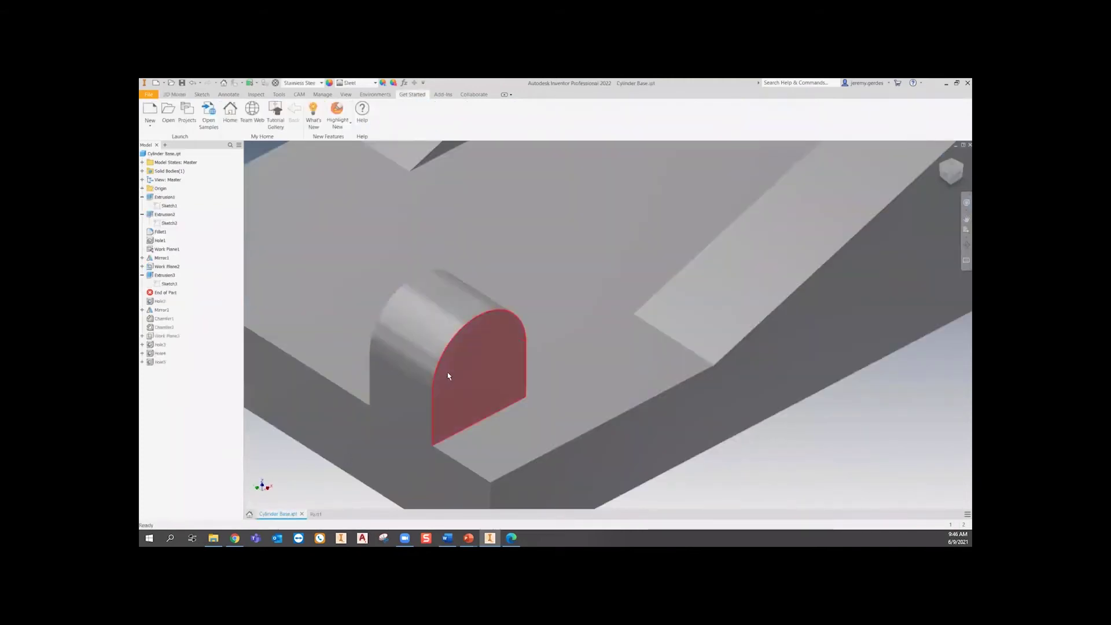
left_click(314, 514)
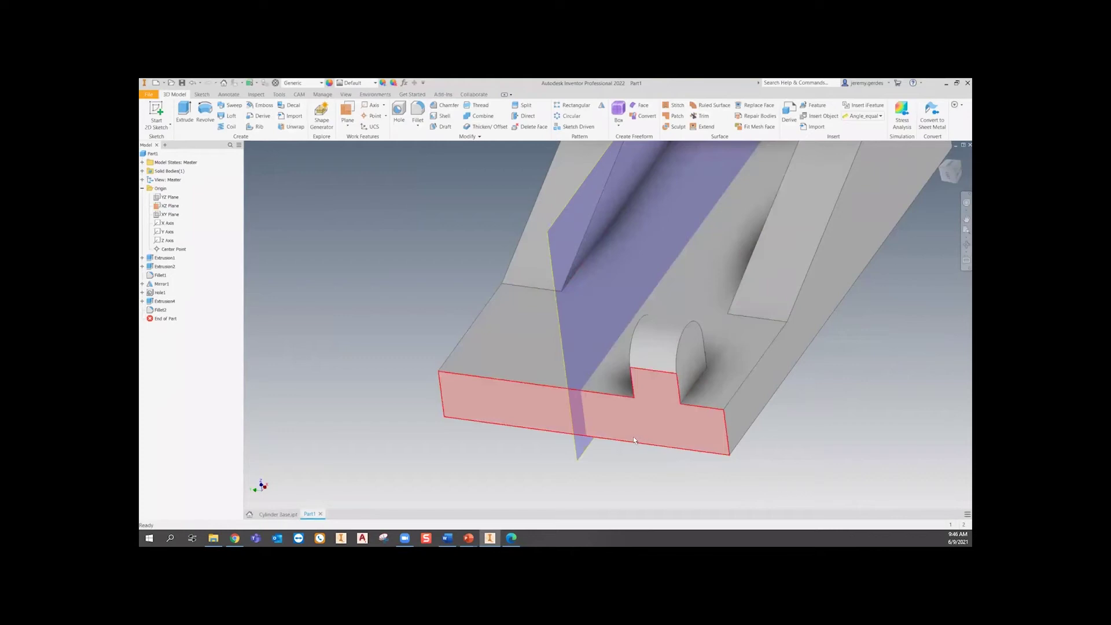
middle_click_drag(627, 432, 768, 395, "shift")
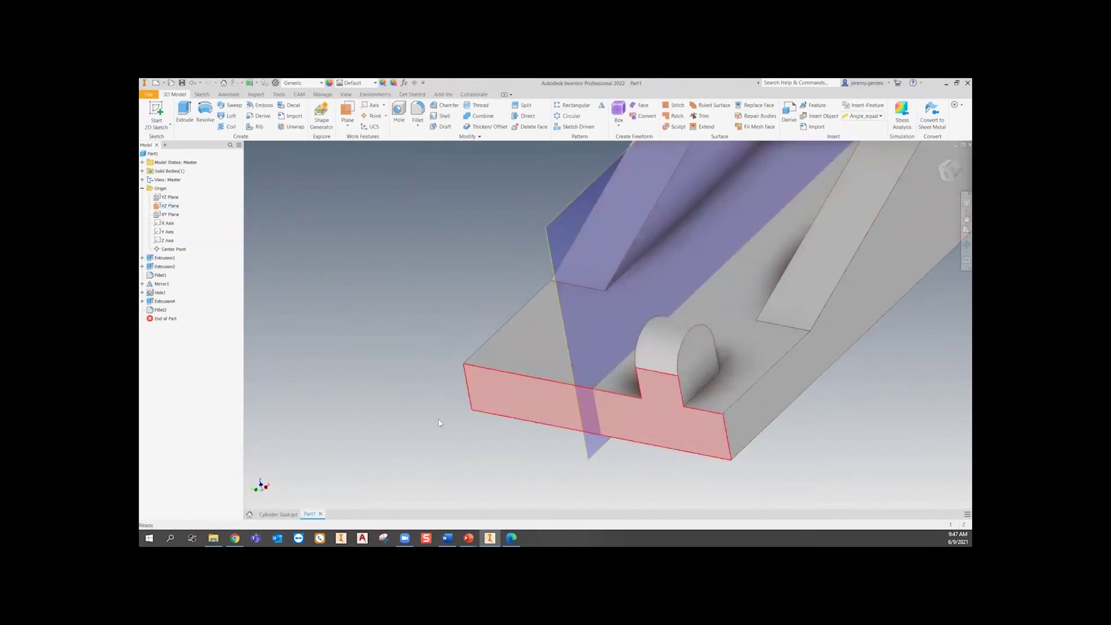
left_click(267, 514)
left_click_drag(165, 292, 169, 303)
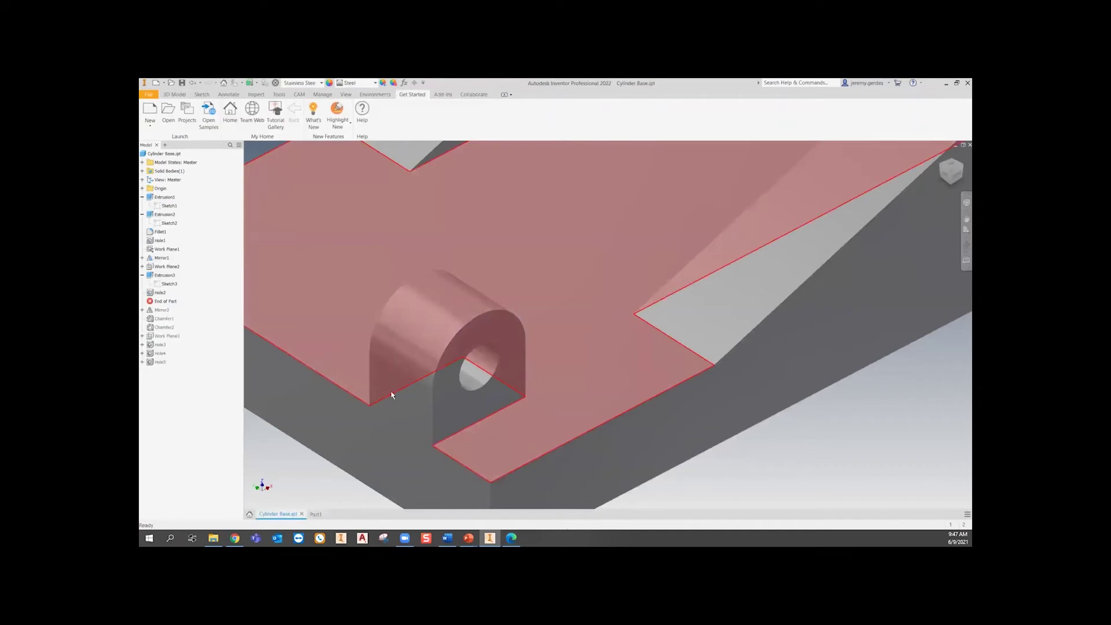
- In Part1, add an 8 mm through hole on the lug's side face, concentric with its rounded edge
left_click(315, 515)
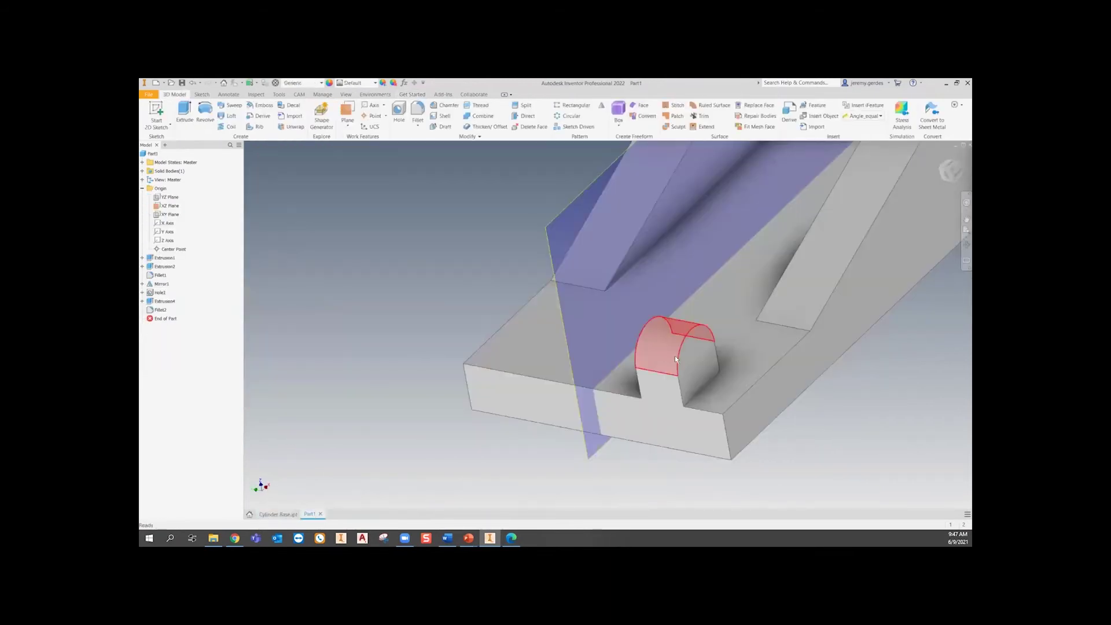
middle_click_drag(741, 413, 667, 411, "shift")
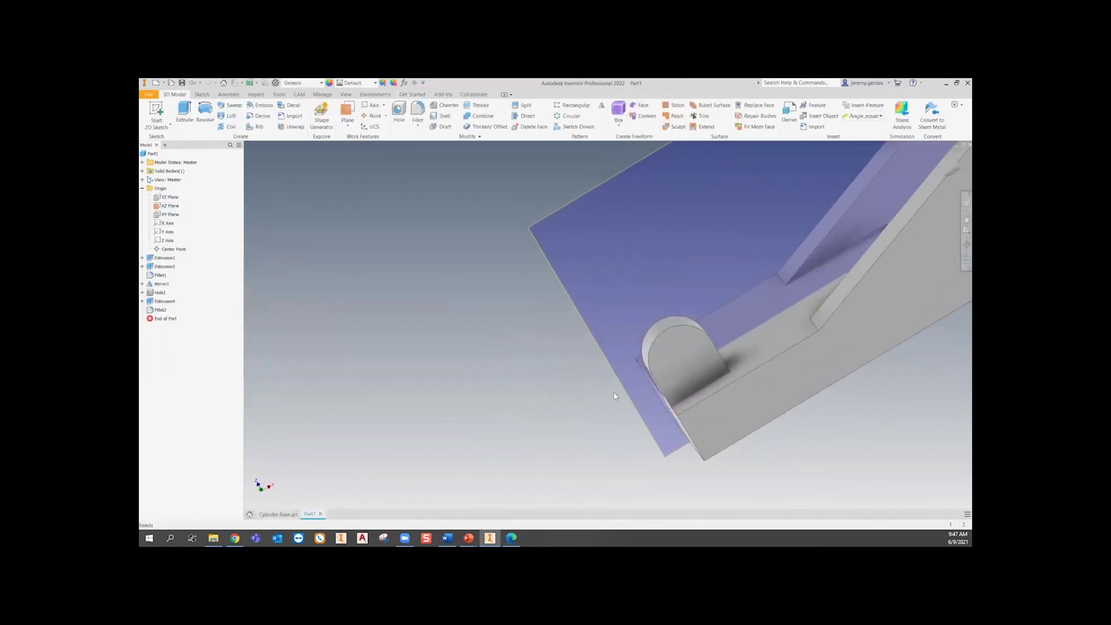
left_click(399, 110)
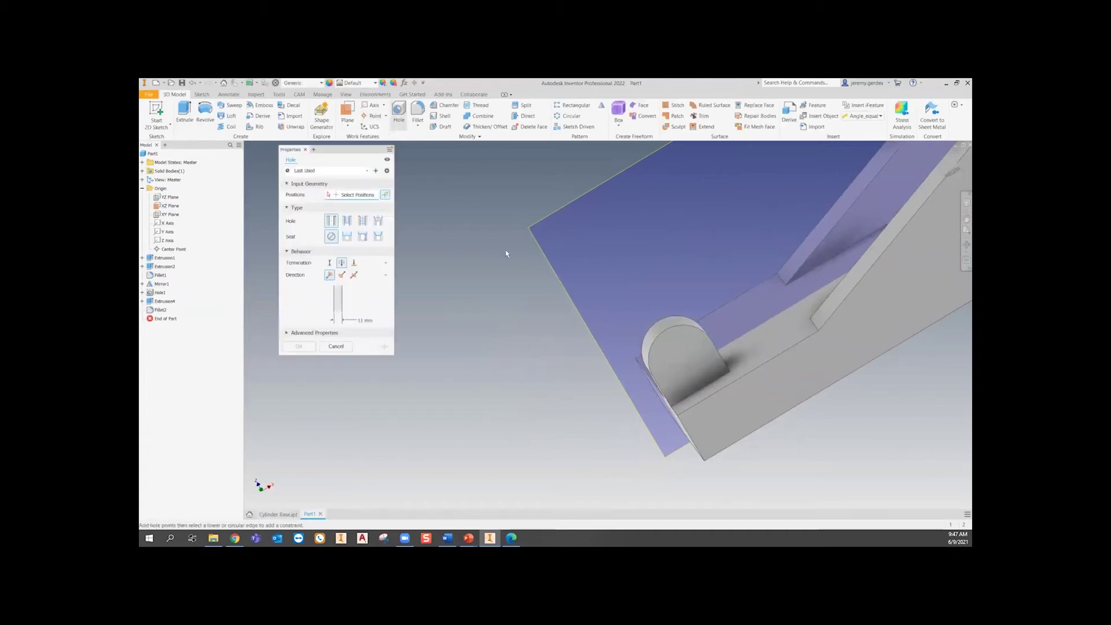
left_click(691, 349)
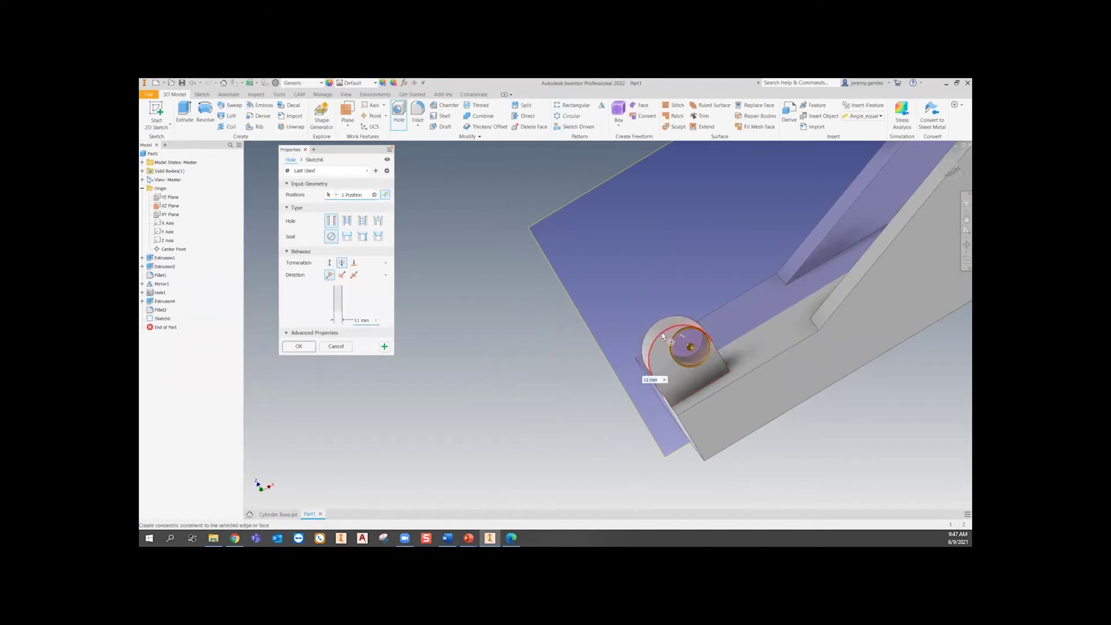
left_click(663, 336)
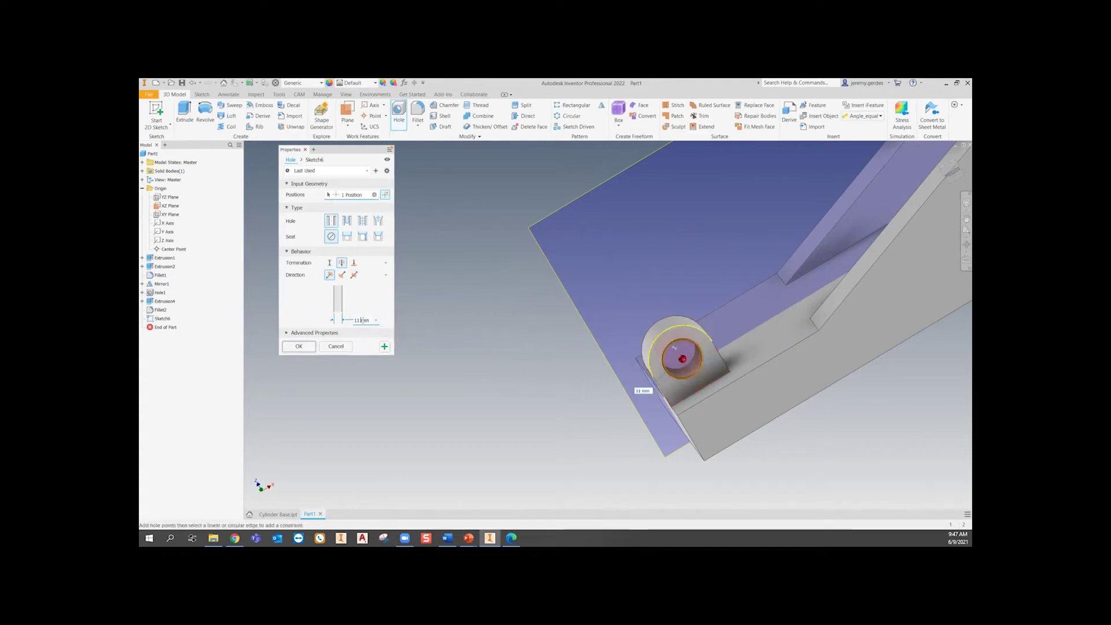
type("8")
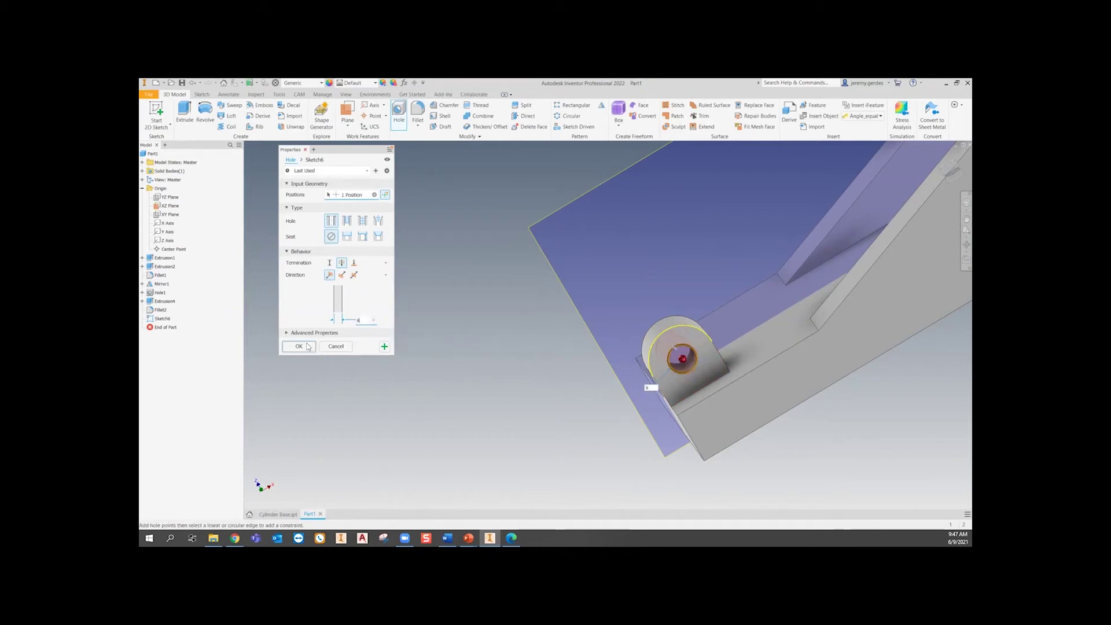
left_click(299, 346)
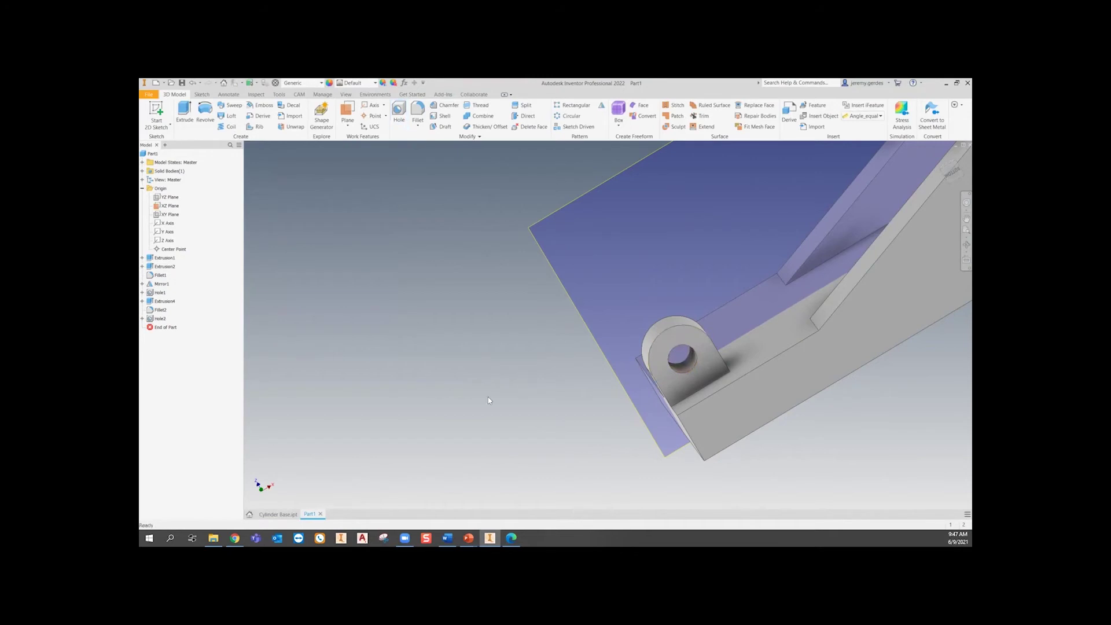
- Mirror the lug's extrusion, fillet and hole about the XZ Plane to the other side of the base plate
middle_click_drag(454, 412, 537, 416, "shift")
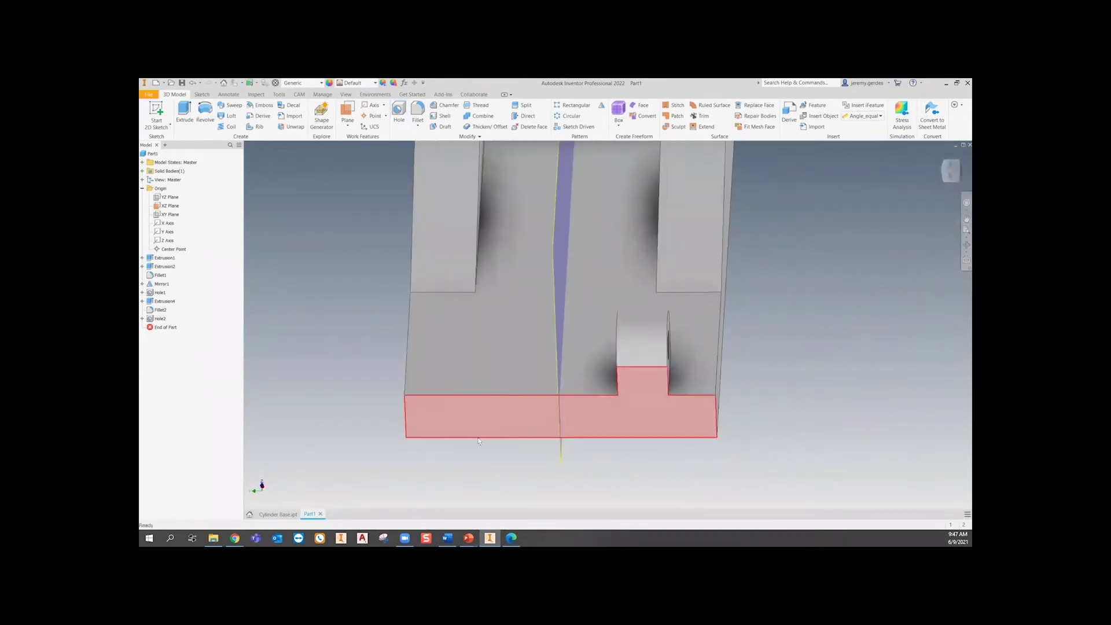
middle_click_drag(642, 351, 658, 370, "shift")
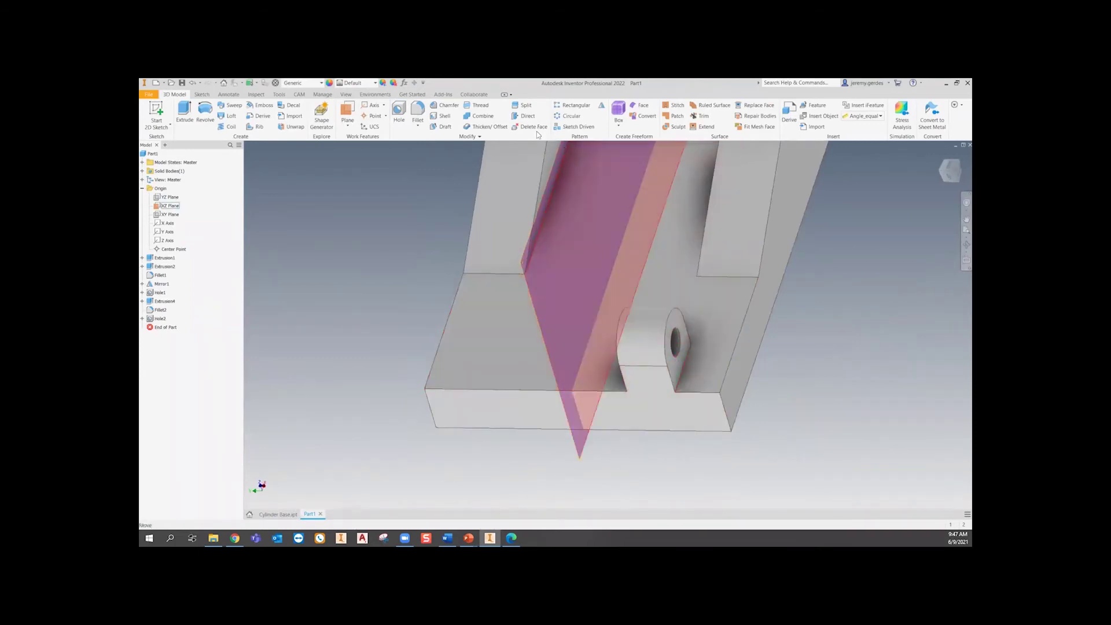
left_click(603, 107)
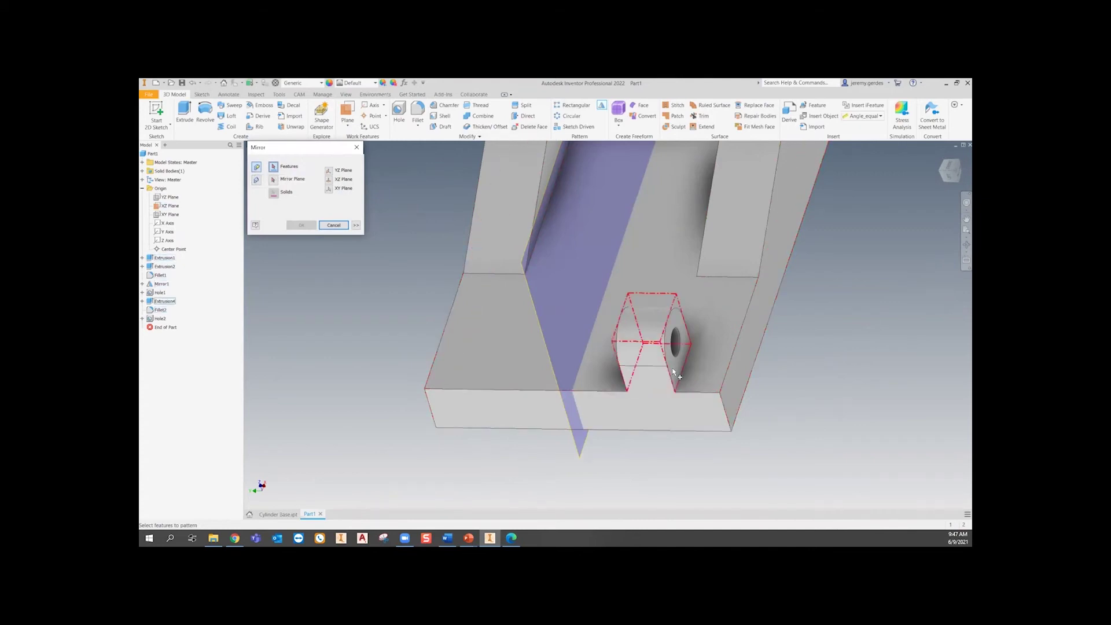
left_click(672, 369)
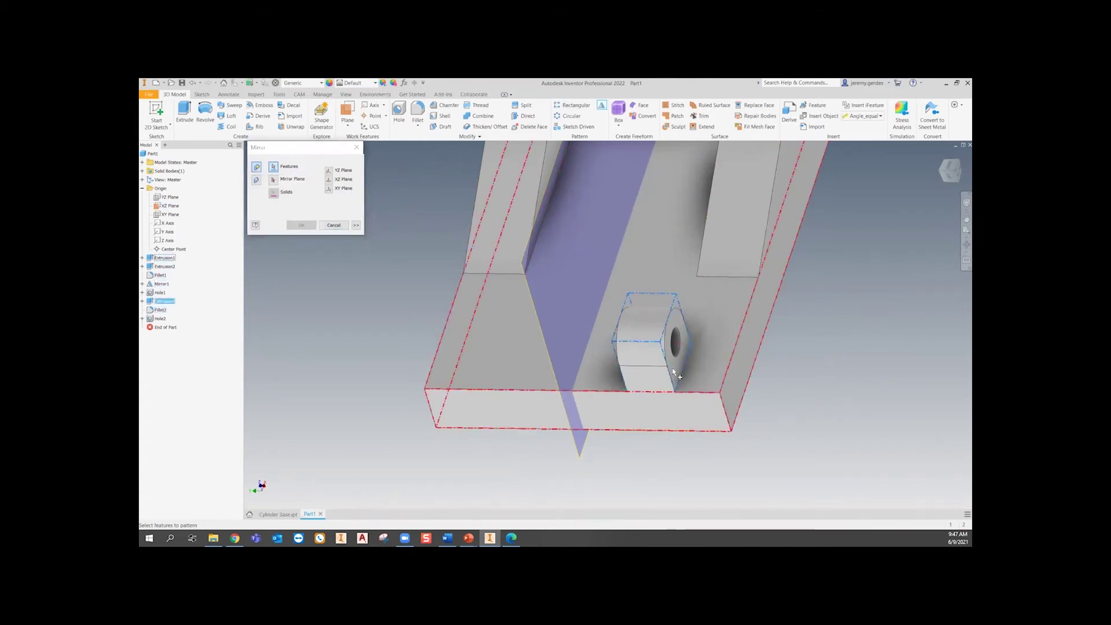
left_click(651, 328)
left_click(650, 327)
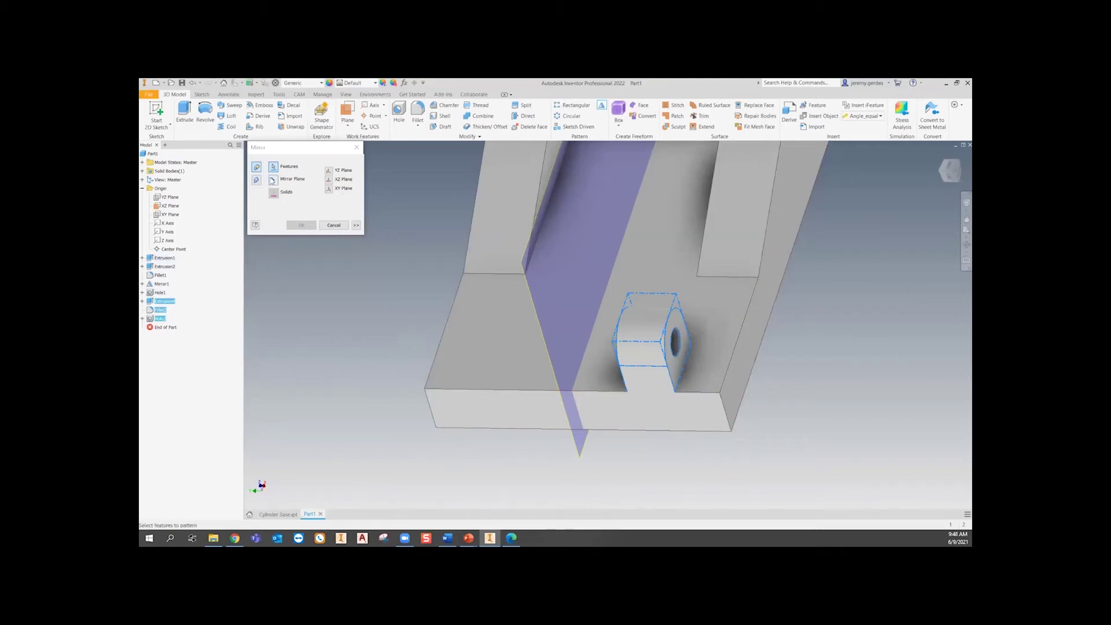
left_click(272, 180)
left_click(579, 449)
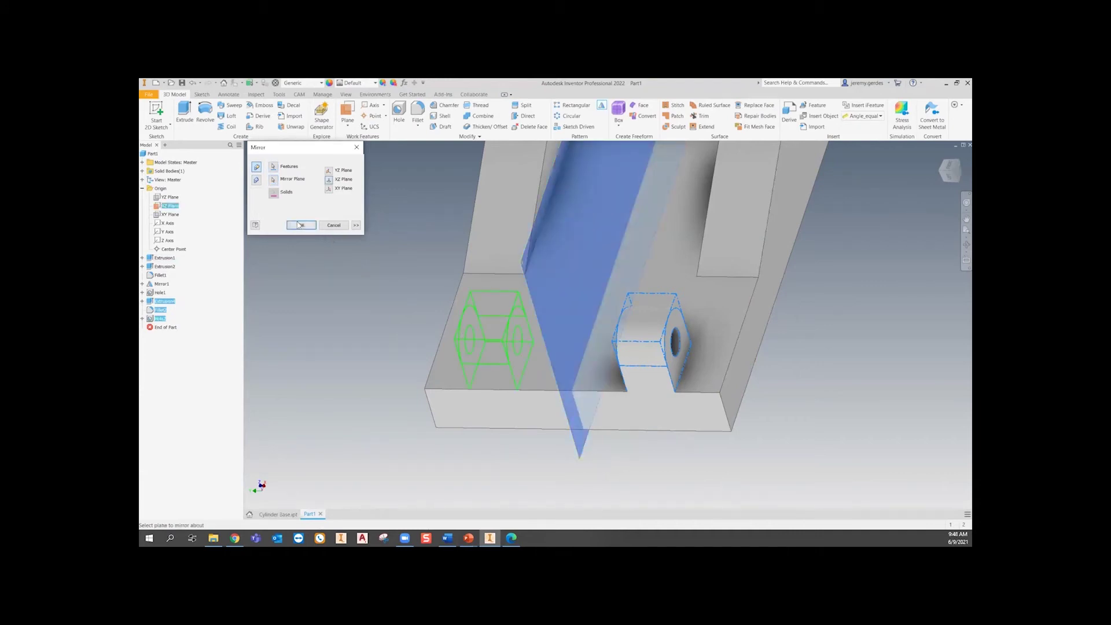
left_click(300, 225)
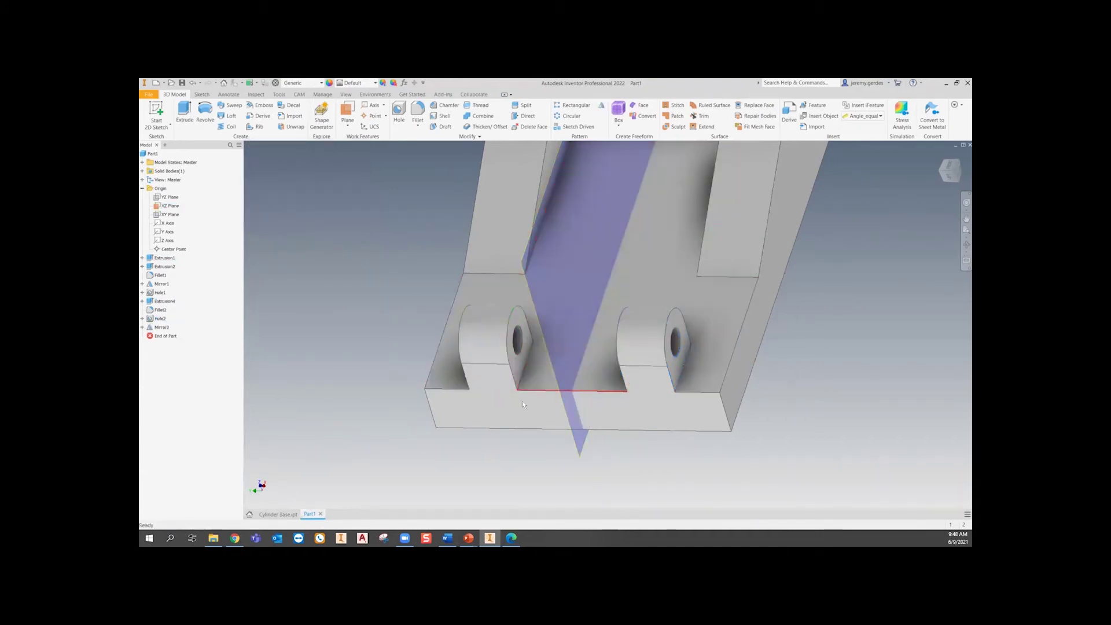
middle_click_drag(494, 442, 623, 409, "shift")
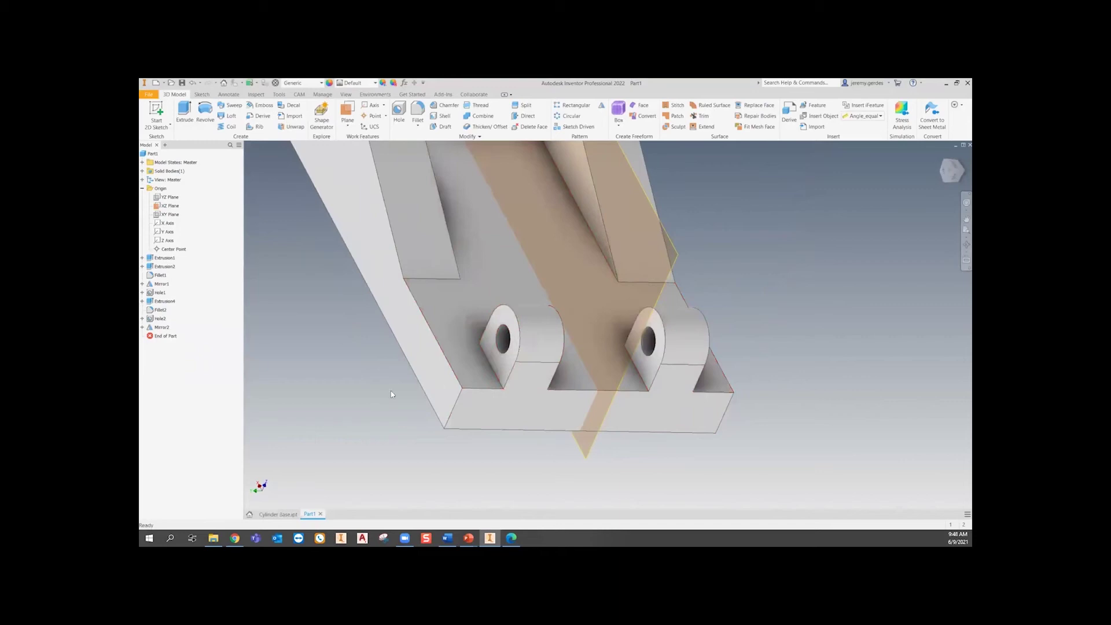
- In Cylinder Base.ipt, move the End of Part marker below Chamfer2 and examine the chamfered corners at the lug end
left_click(281, 514)
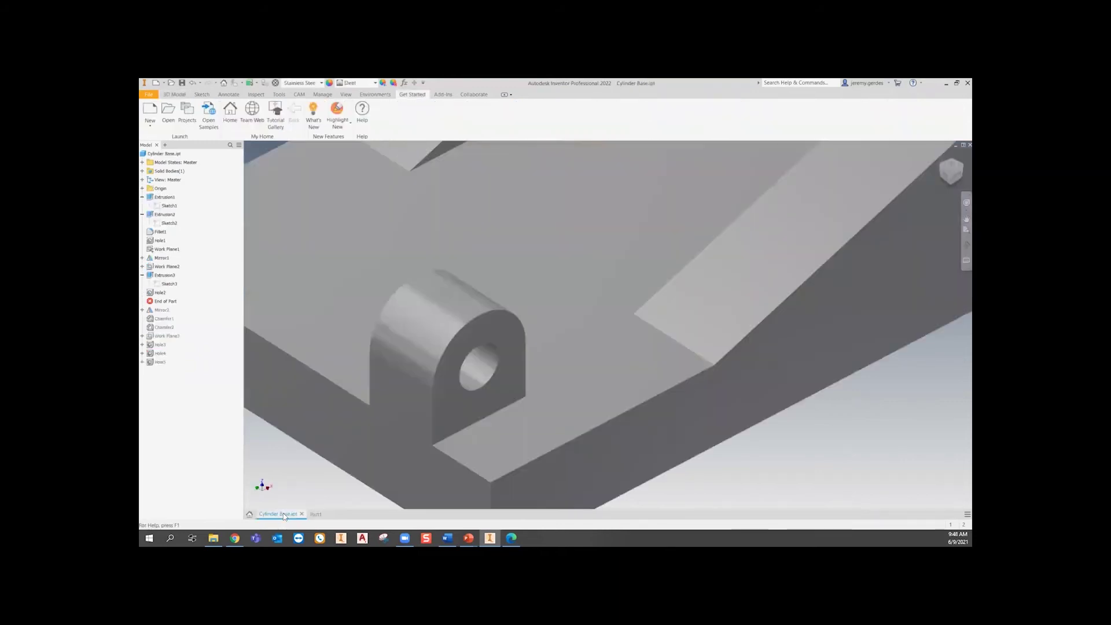
left_click_drag(167, 303, 171, 329)
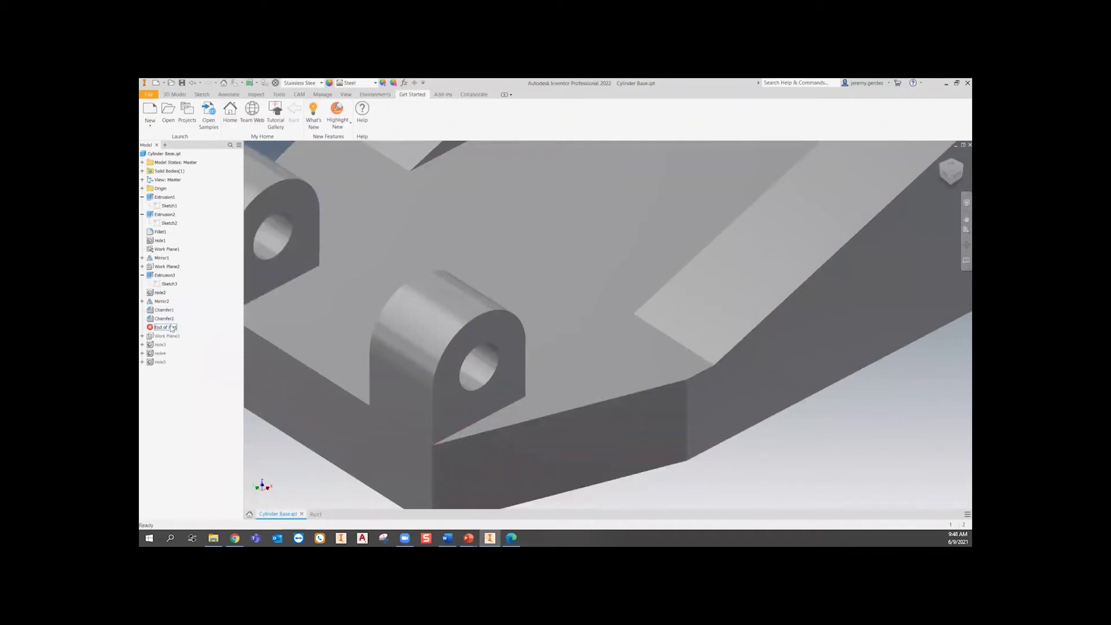
scroll(529, 421, "down", 5)
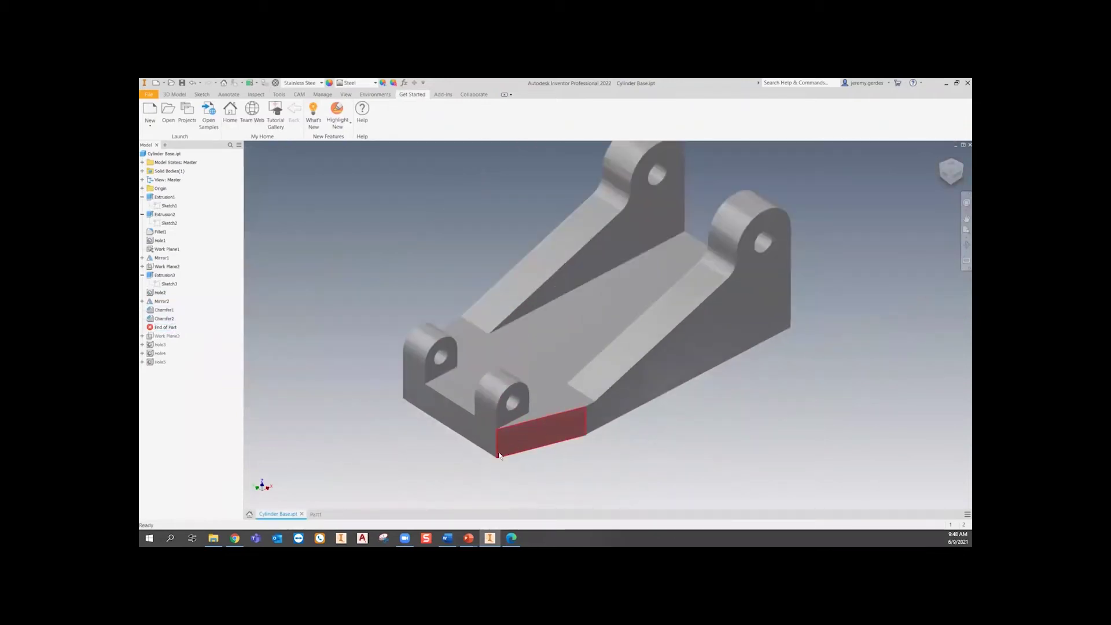
- In Part1, chamfer one vertical corner edge at the lug end with two distances, 13 mm across the end face and 40 mm along the side
left_click(313, 514)
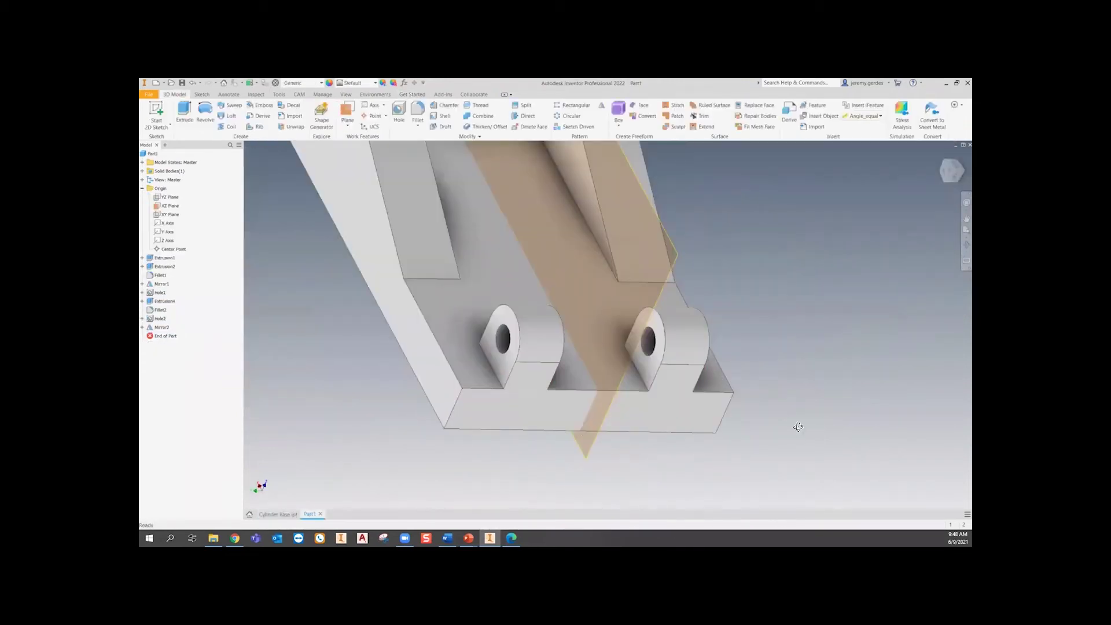
left_click(447, 105)
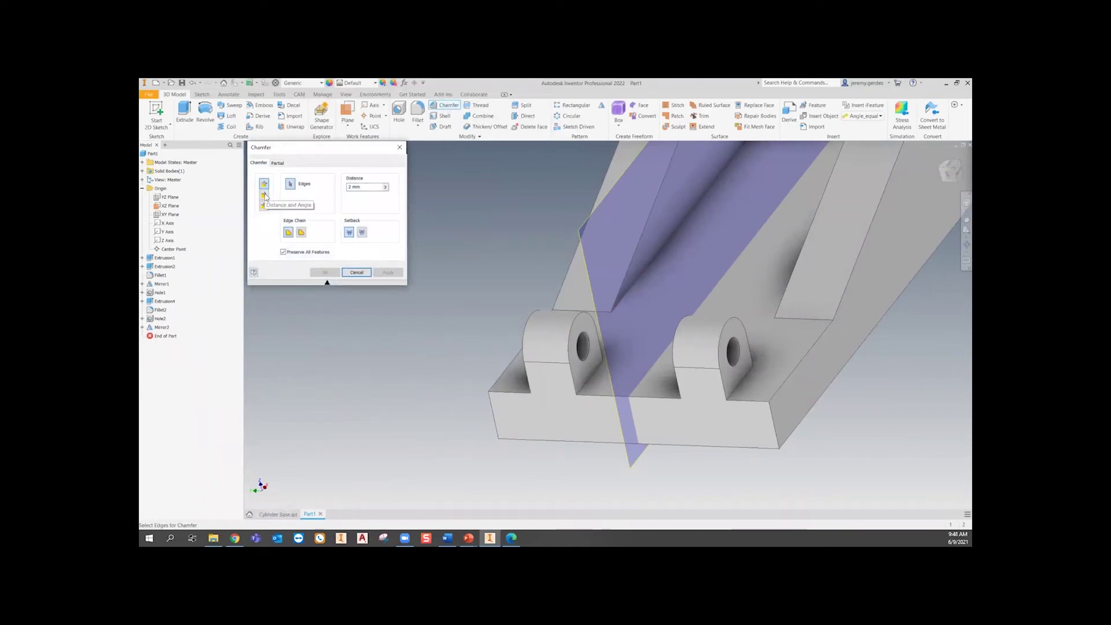
left_click(775, 424)
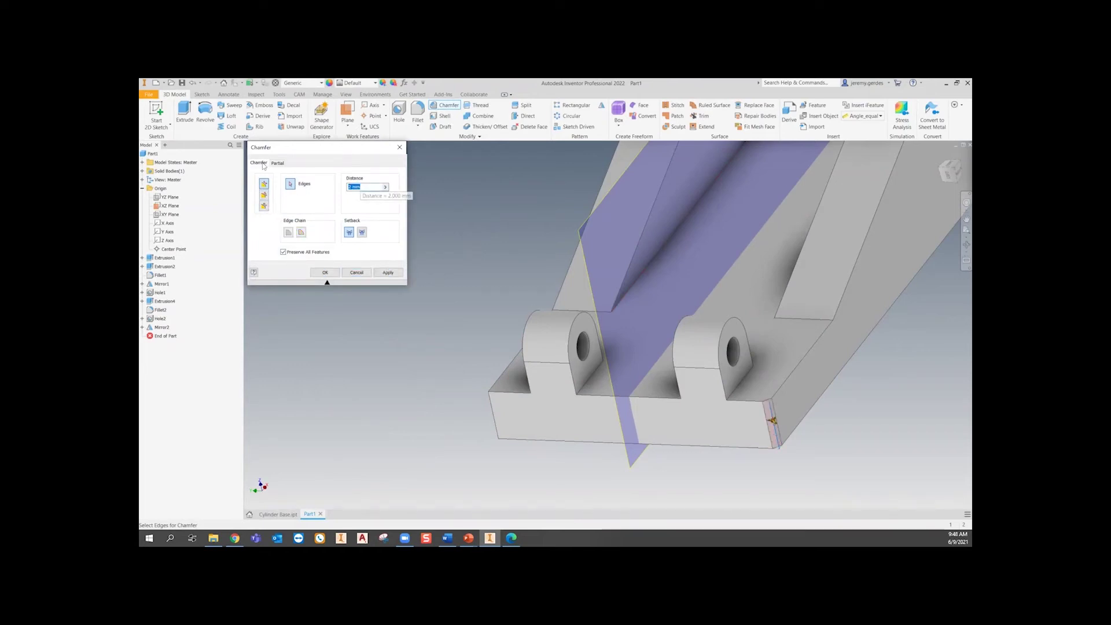
left_click(264, 194)
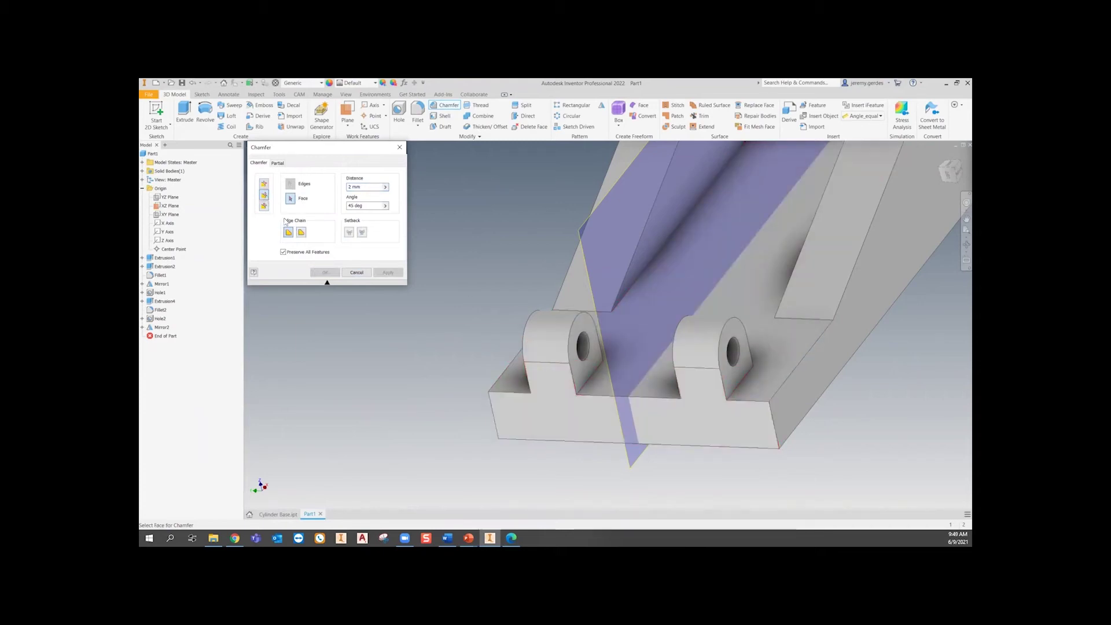
left_click(264, 207)
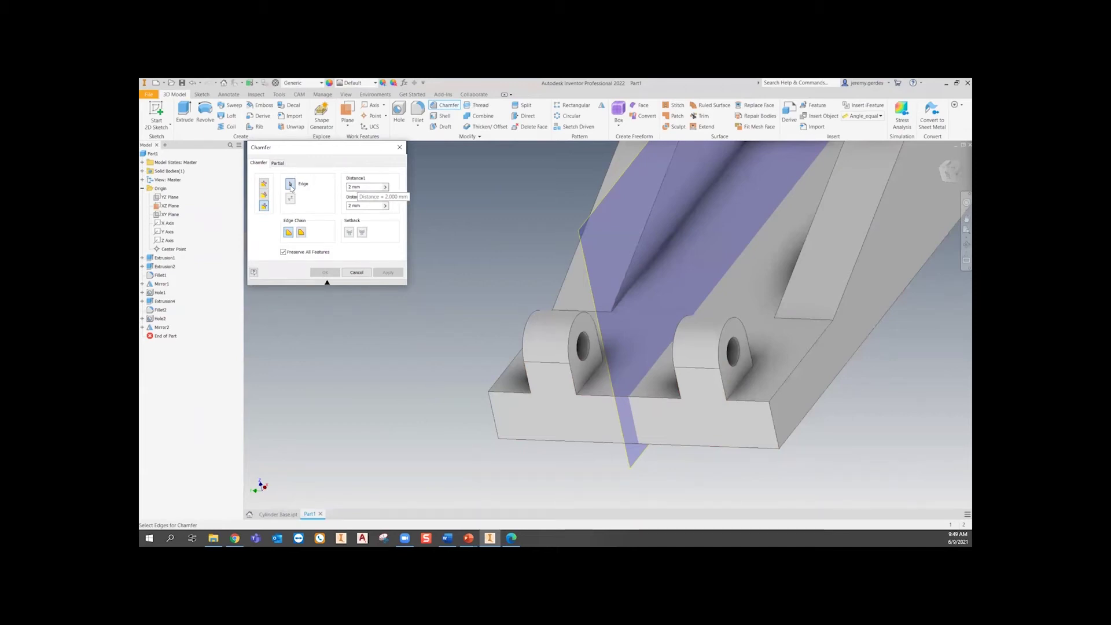
left_click(774, 416)
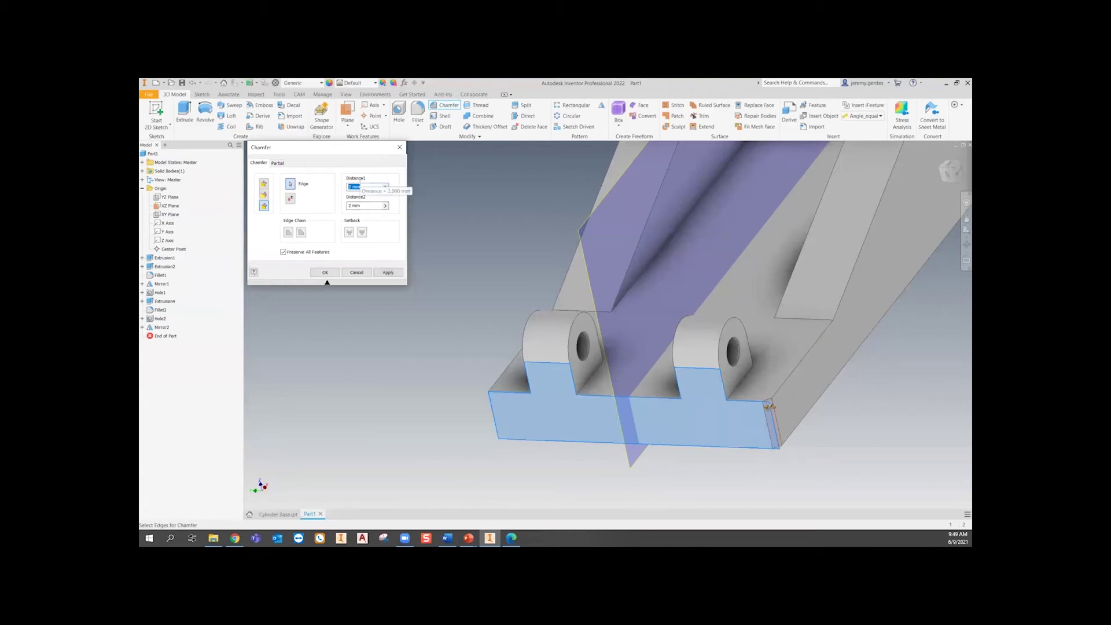
type("13")
left_click(365, 206)
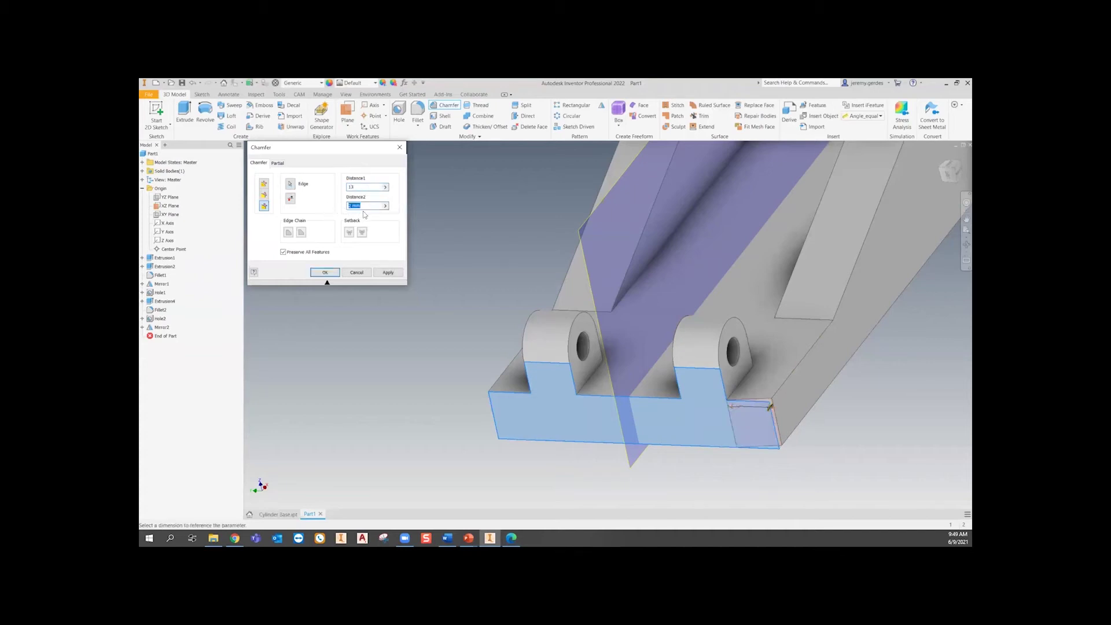
type("40")
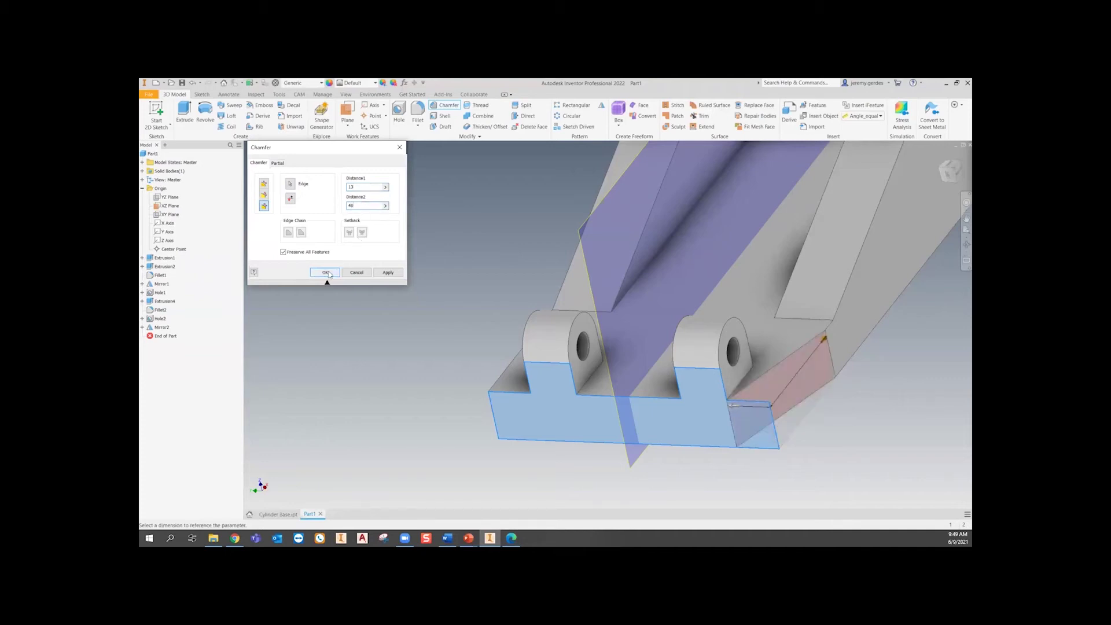
left_click(326, 272)
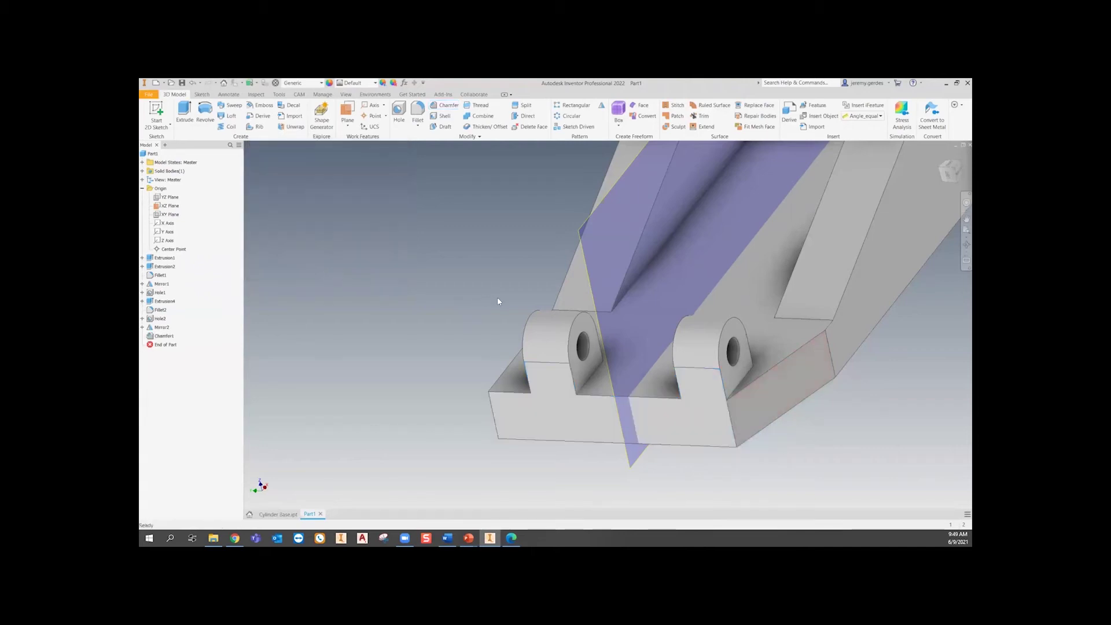
- Chamfer the opposite vertical corner edge with the two distances flipped, 40 mm along the side and 13 mm across the end face
middle_click_drag(492, 375, 537, 385, "shift")
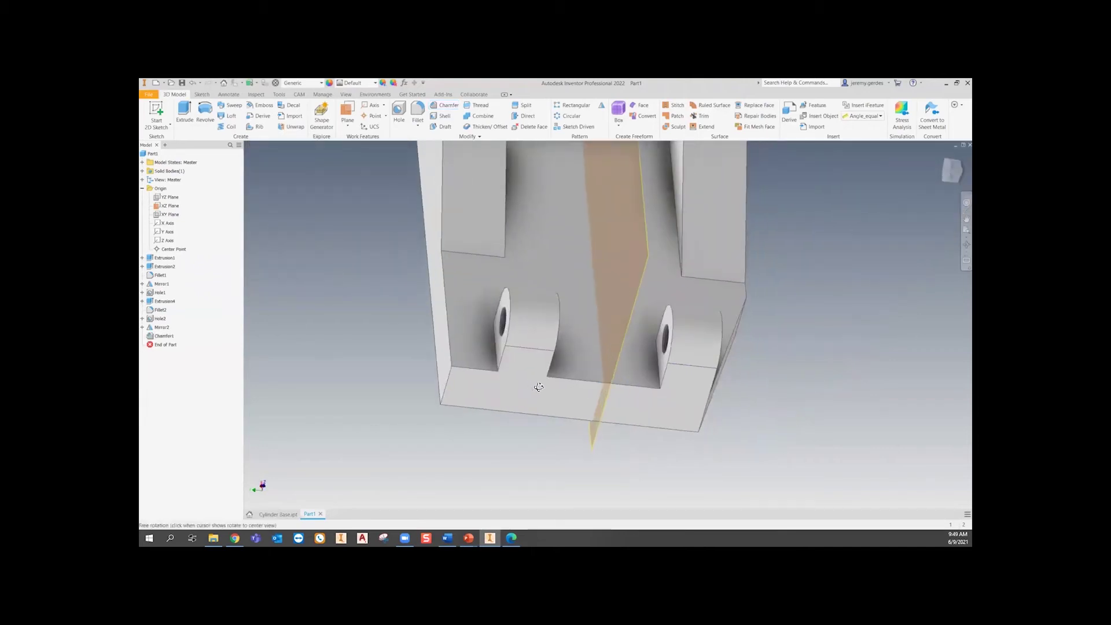
left_click(442, 107)
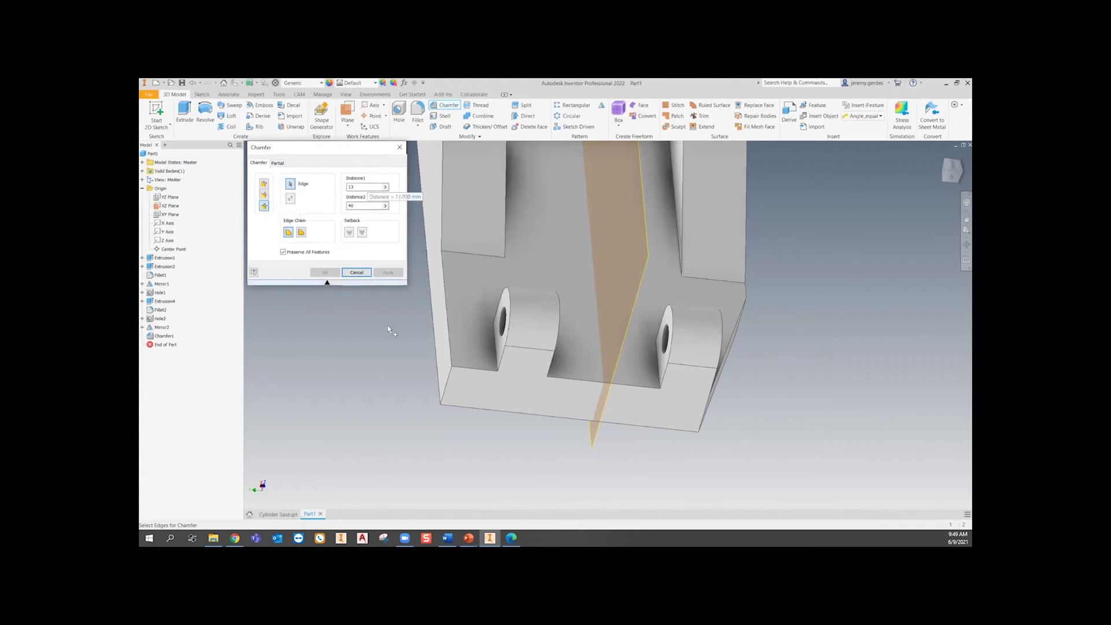
left_click(447, 383)
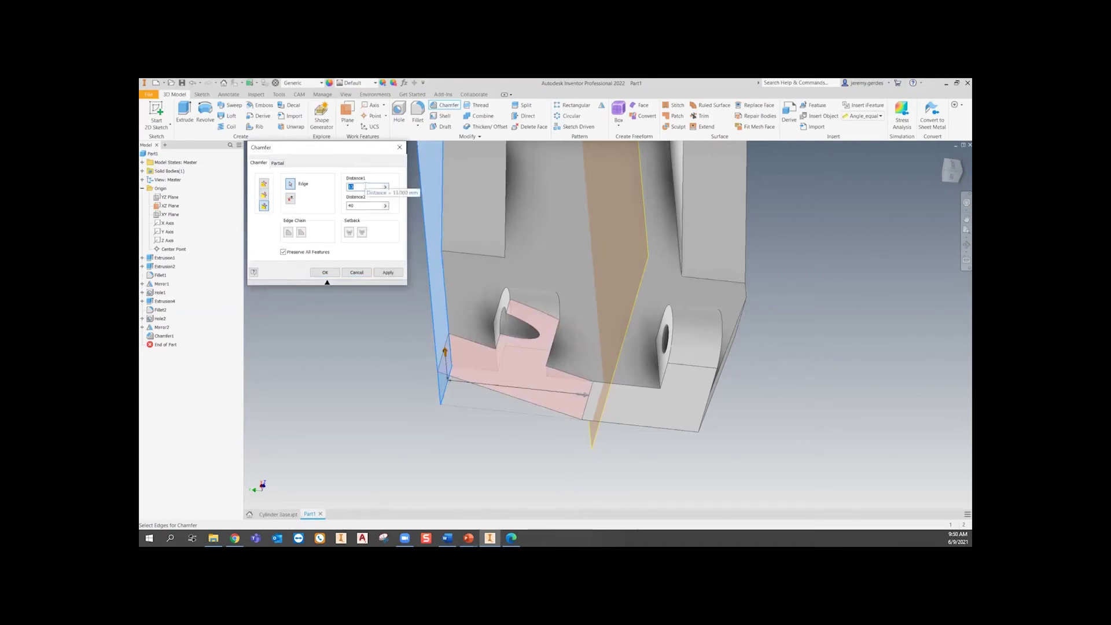
left_click(293, 199)
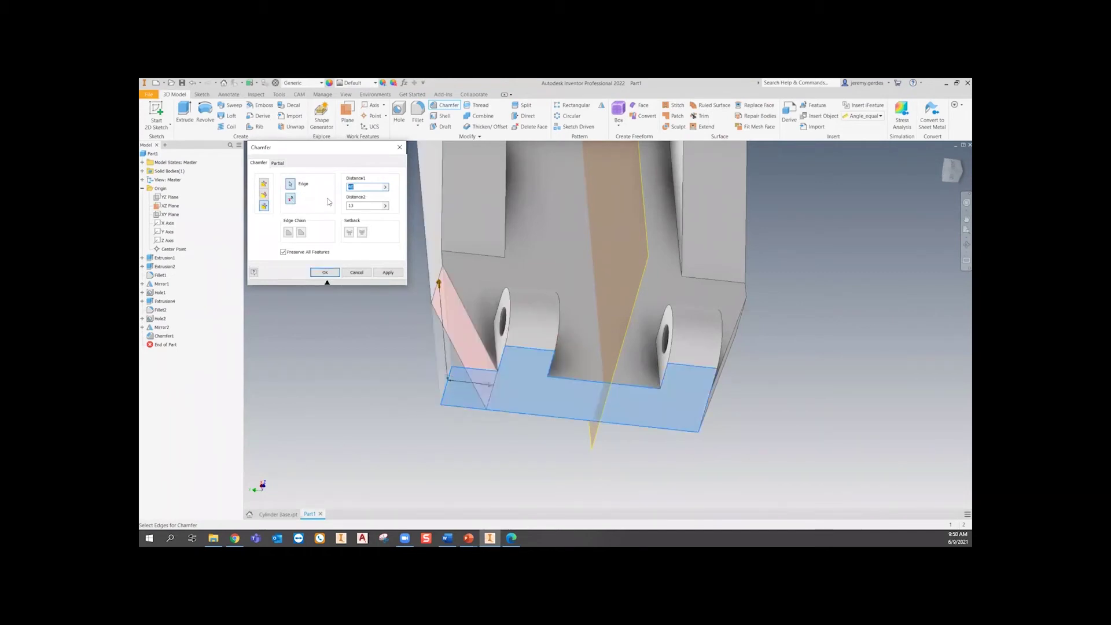
left_click(291, 200)
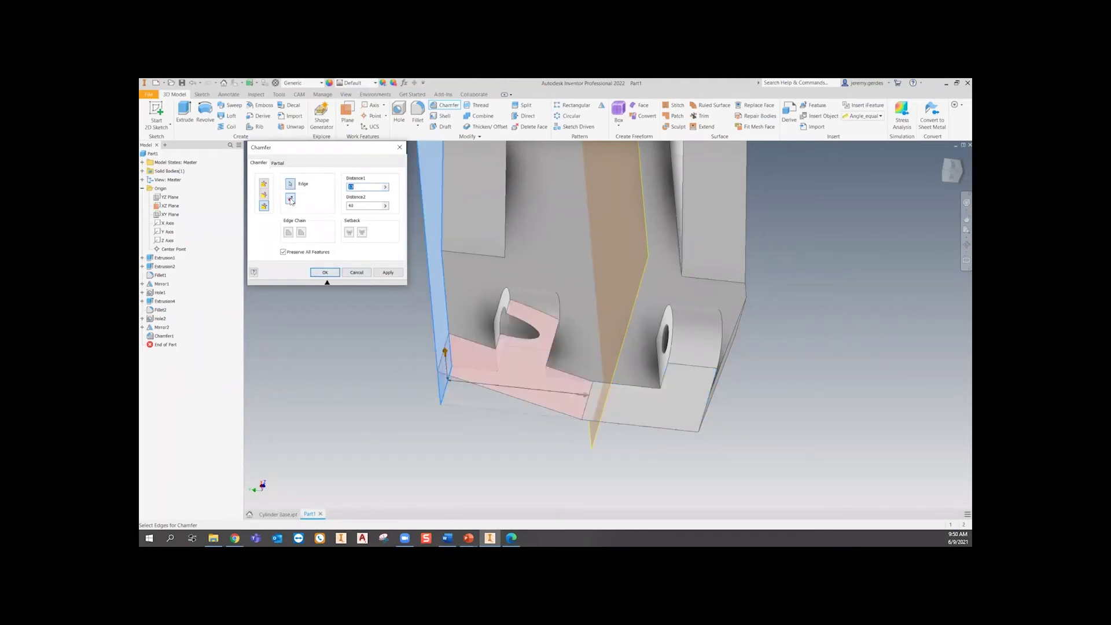
left_click(291, 199)
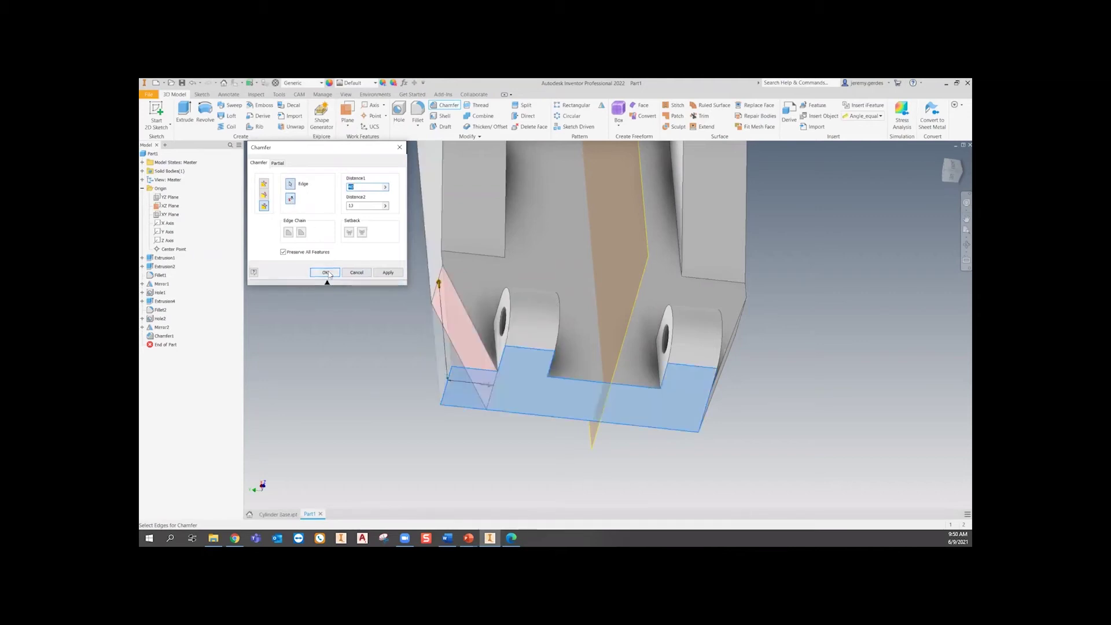
left_click(327, 273)
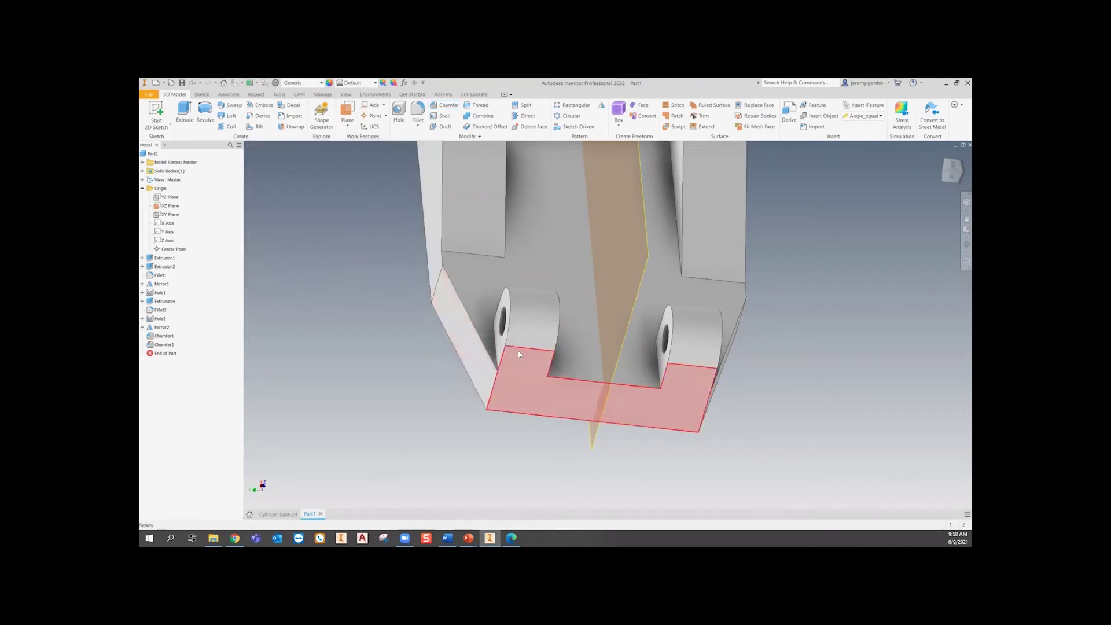
- Check the chamfered end of Part1, and in Cylinder Base.ipt move the End of Part marker below Hole4
scroll(515, 350, "down", 5)
mouse_move(572, 349)
middle_mouse_down("shift")
mouse_move(480, 345)
mouse_move(596, 337)
mouse_move(580, 341)
middle_mouse_up("shift")
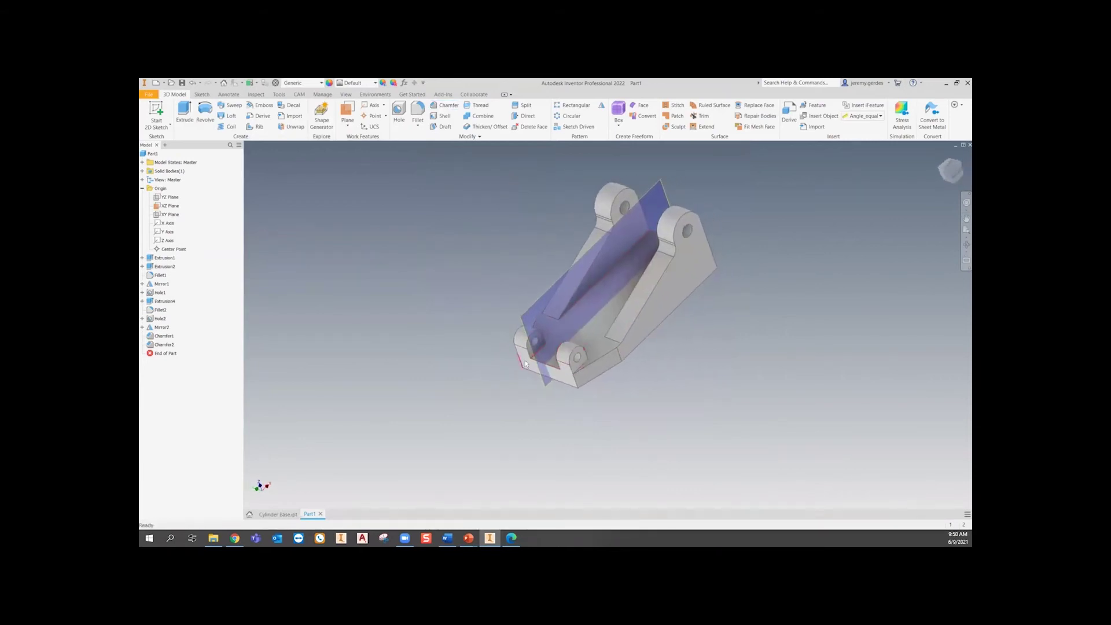
middle_click_drag(526, 380, 517, 363, "shift")
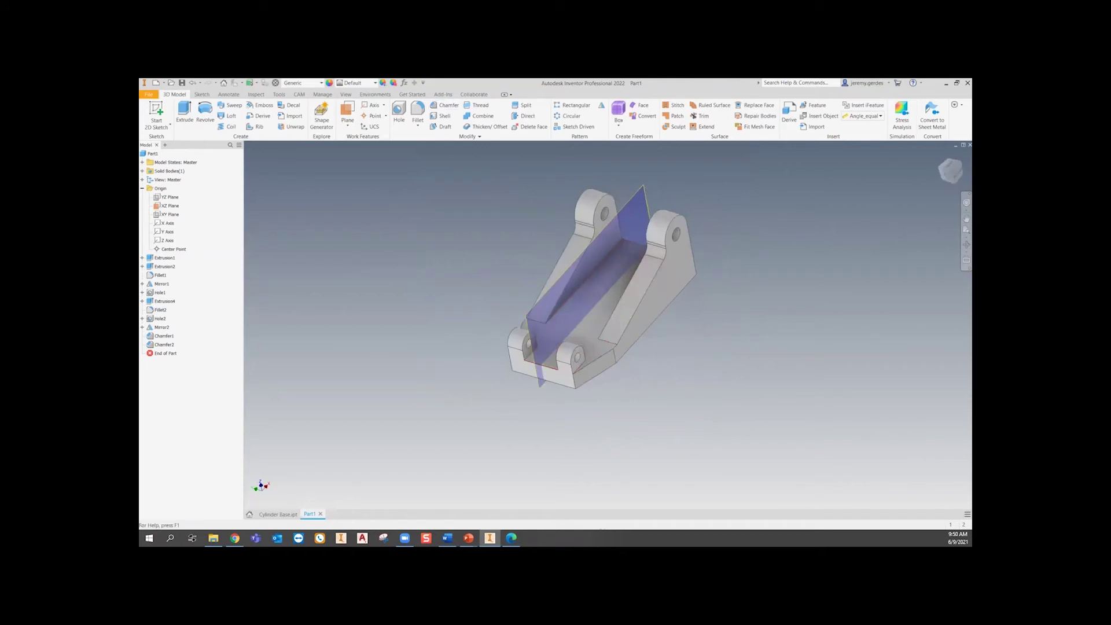
left_click(284, 513)
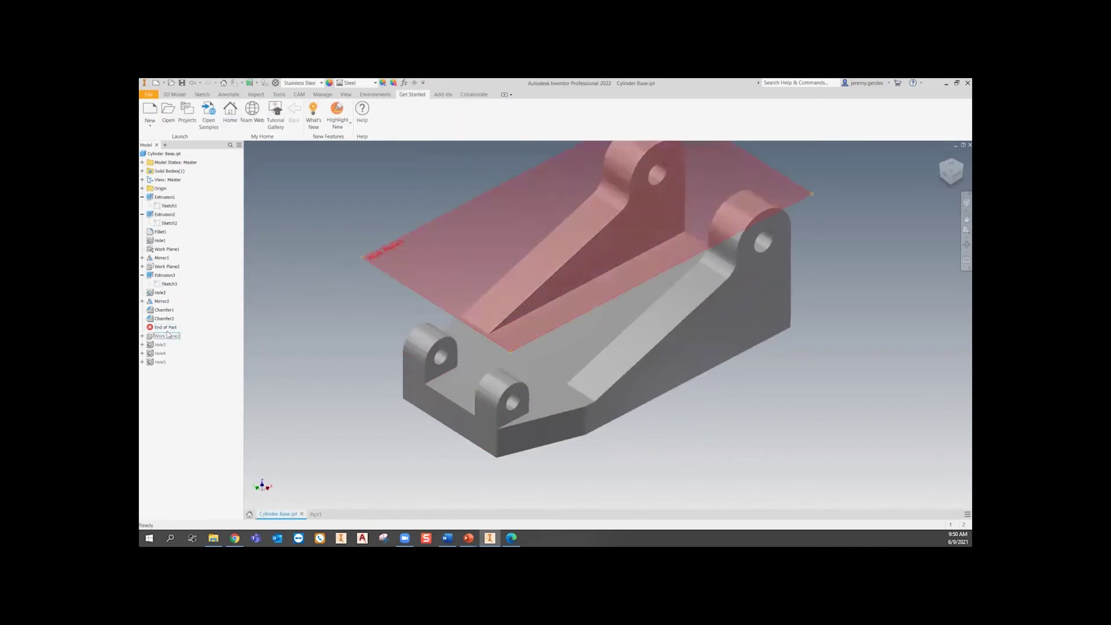
left_click_drag(168, 332, 169, 353)
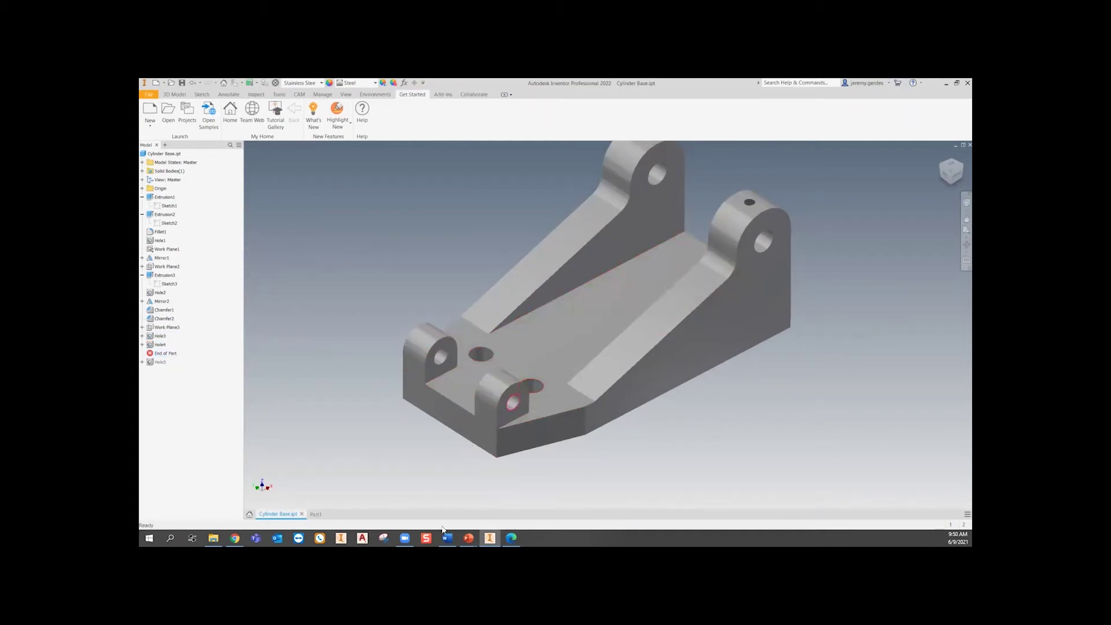
- Return to Part1 and hide the XZ Plane
left_click(316, 514)
middle_click_drag(515, 395, 543, 417, "shift")
right_click(539, 340)
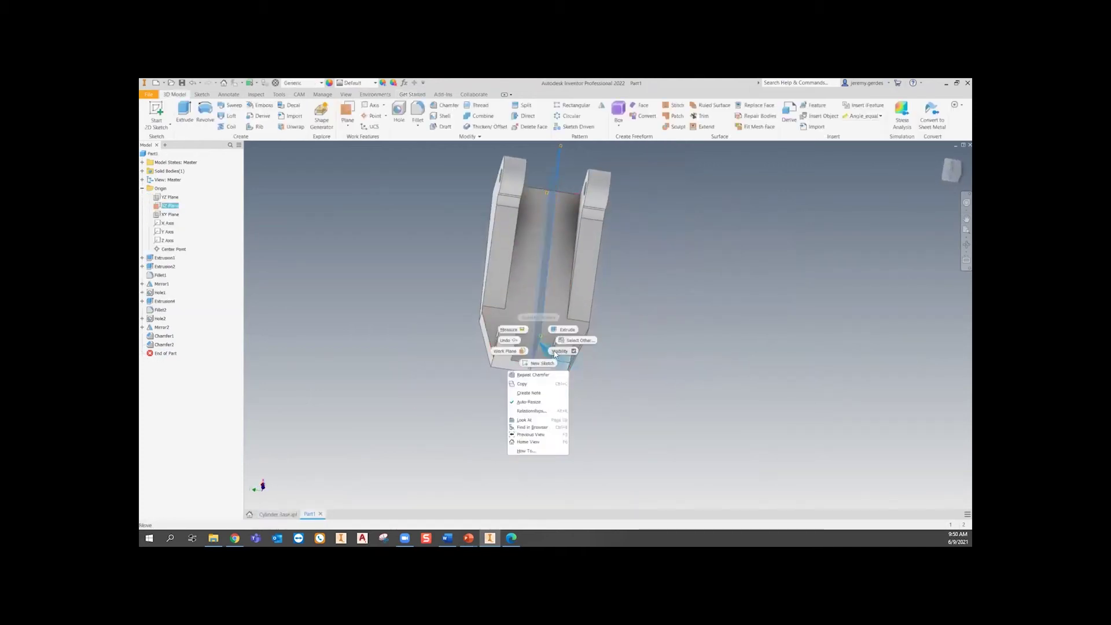
key("Escape")
- Add an 8 mm through hole on the base plate's upper face, 33 mm from the lug-end edge and 0 mm from one lug's inner edge
left_click(398, 115)
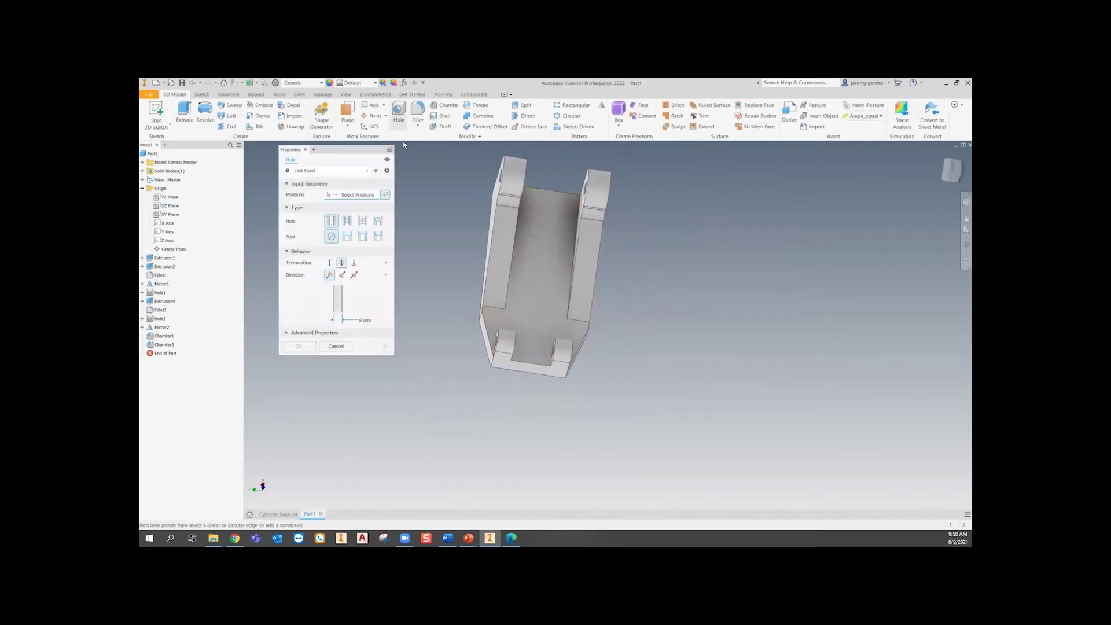
scroll(526, 315, "up", 5)
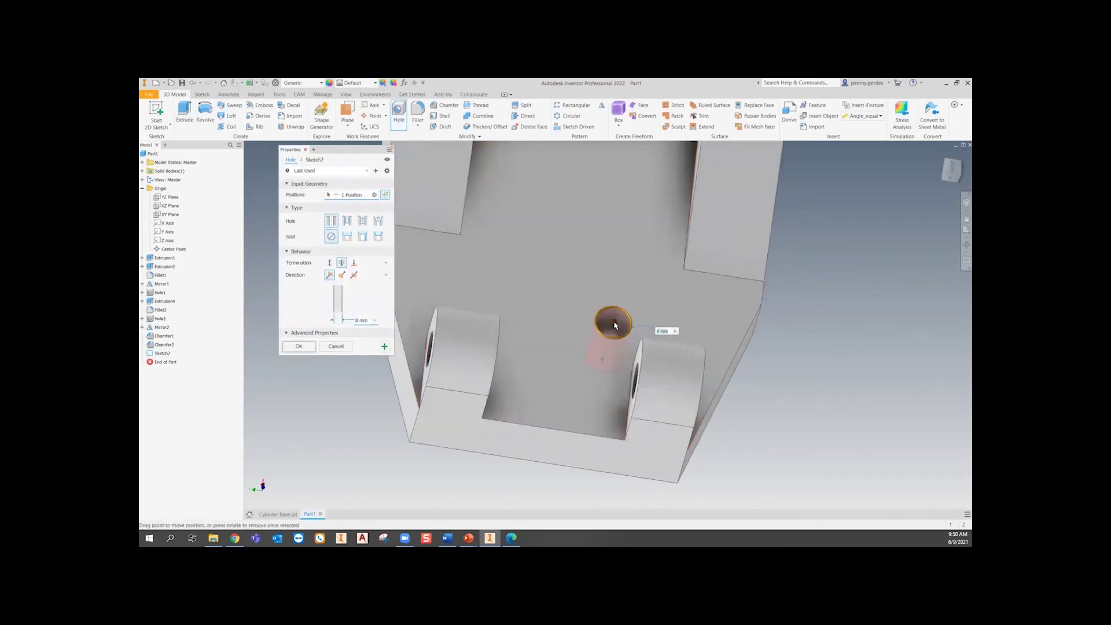
left_click(953, 169)
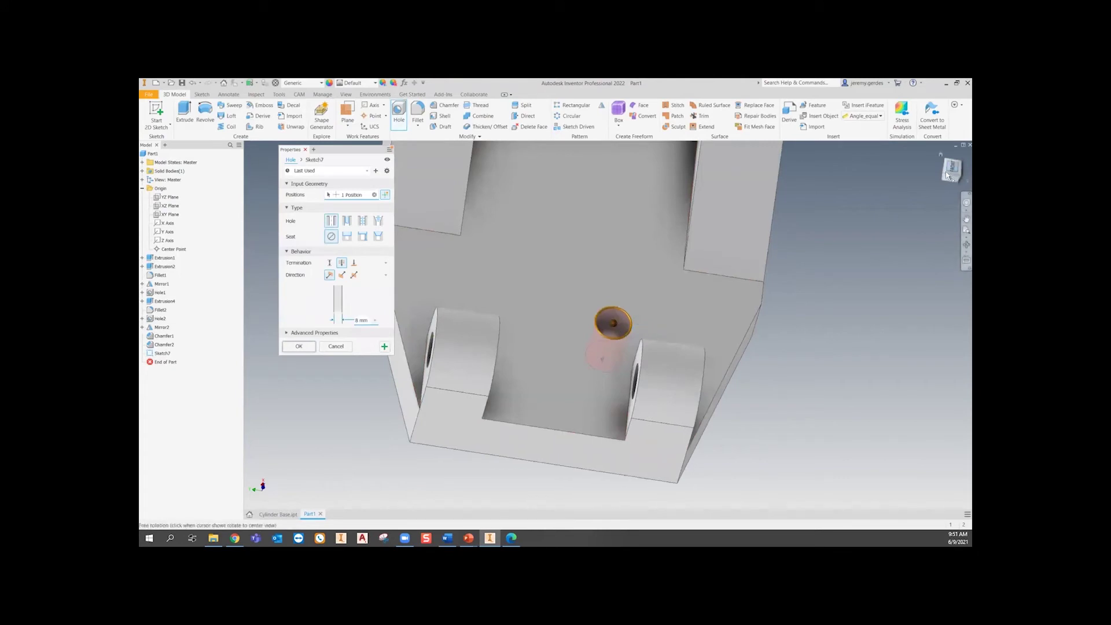
scroll(630, 468, "up", 3)
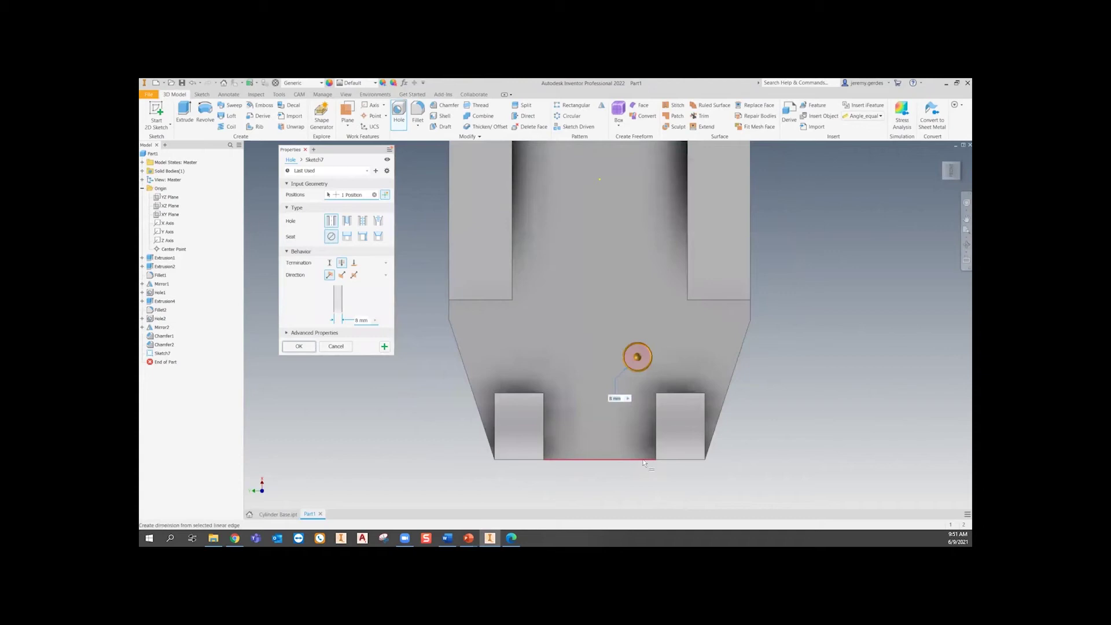
left_click(644, 463)
left_click(633, 459)
type("33")
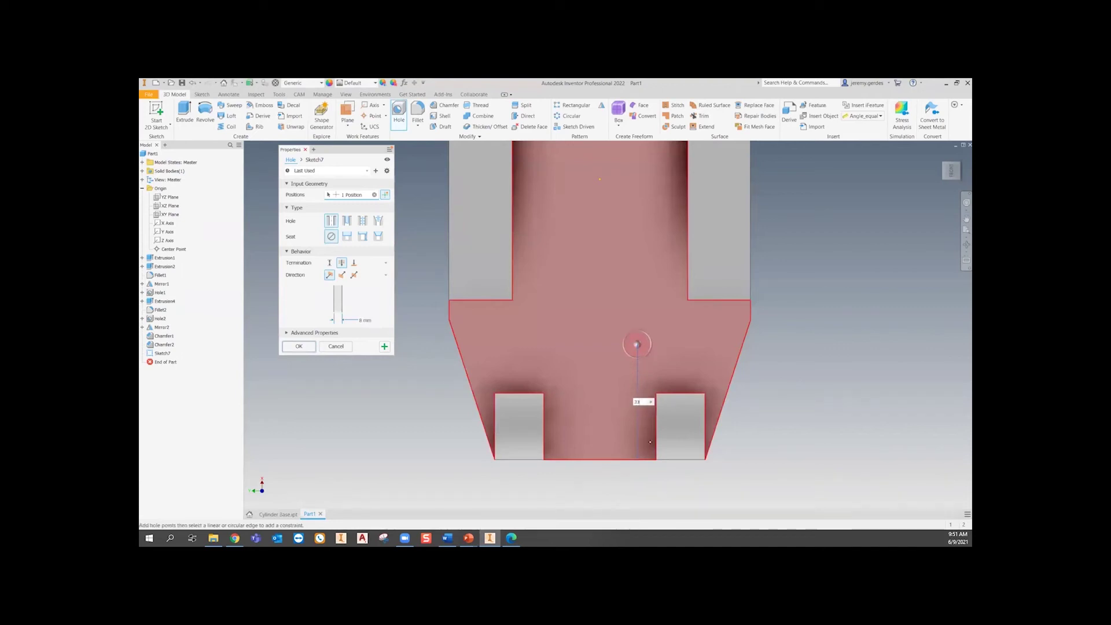
left_click(656, 444)
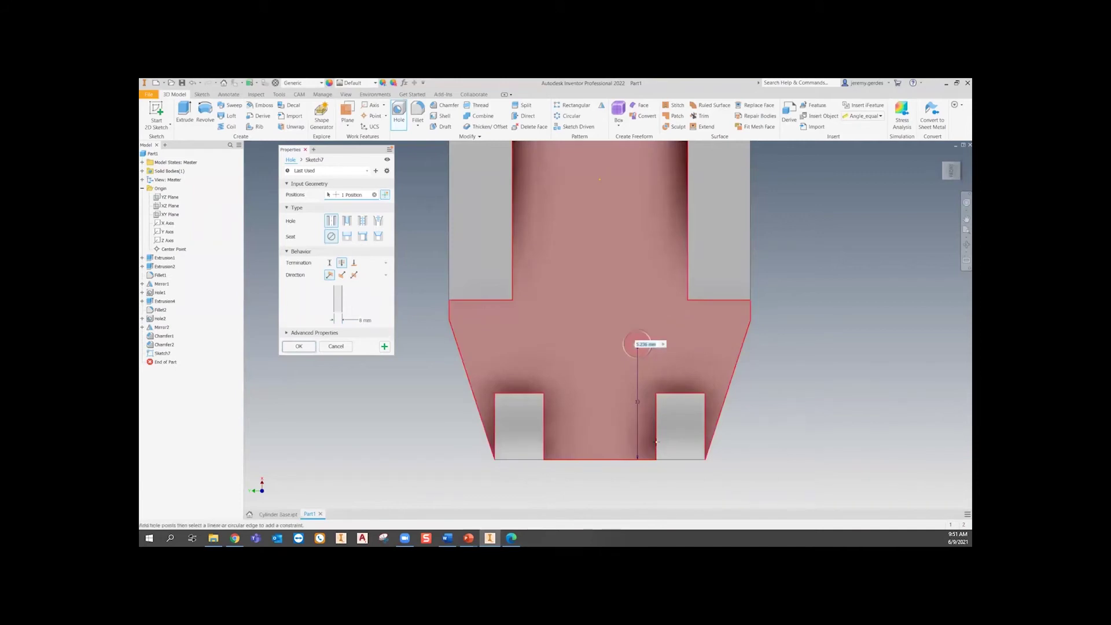
type("0")
key("Return")
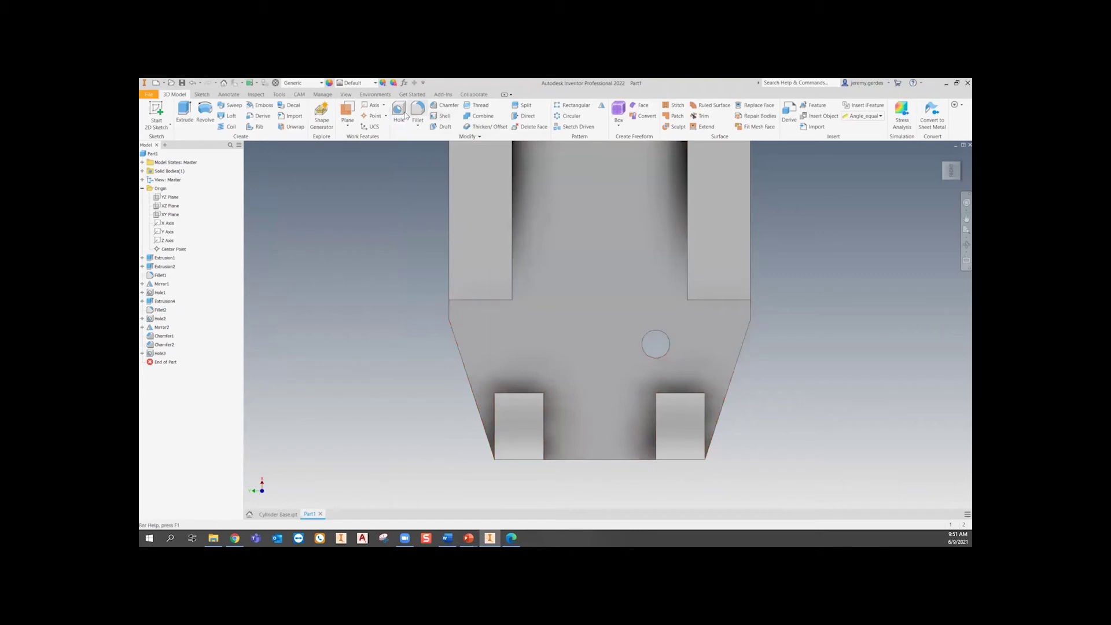
- Add an 8 mm through hole on the base plate, 33 mm from the lug-end edge and in line with the other lug's inner edge
key("h")
left_click(561, 345)
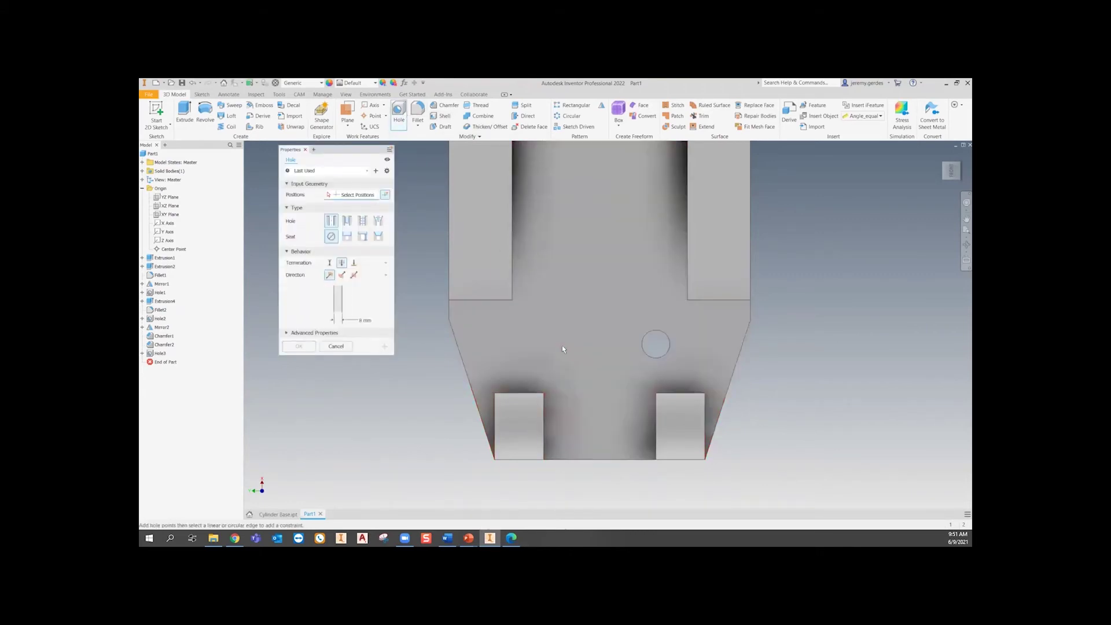
left_click(582, 460)
type("33")
key("Return")
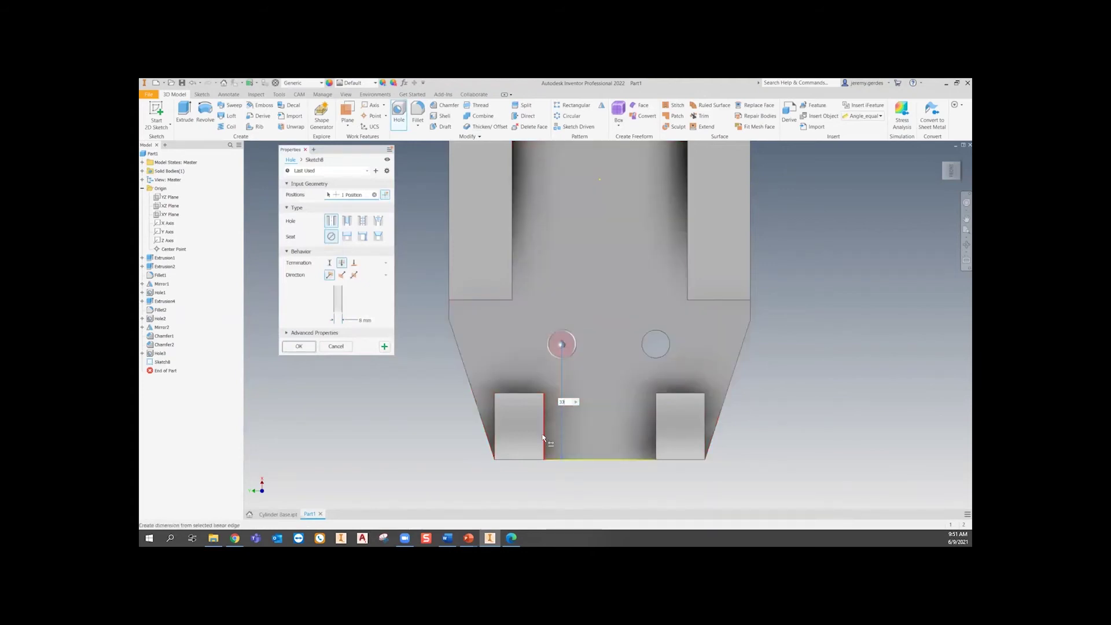
mouse_move(554, 449)
left_click(543, 407)
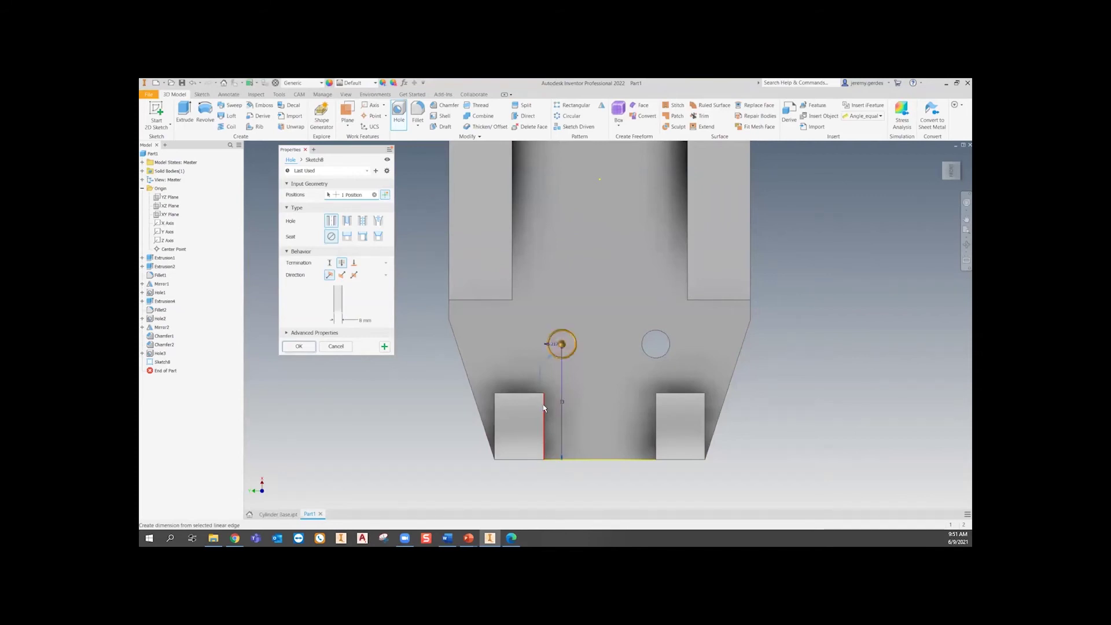
key("Return")
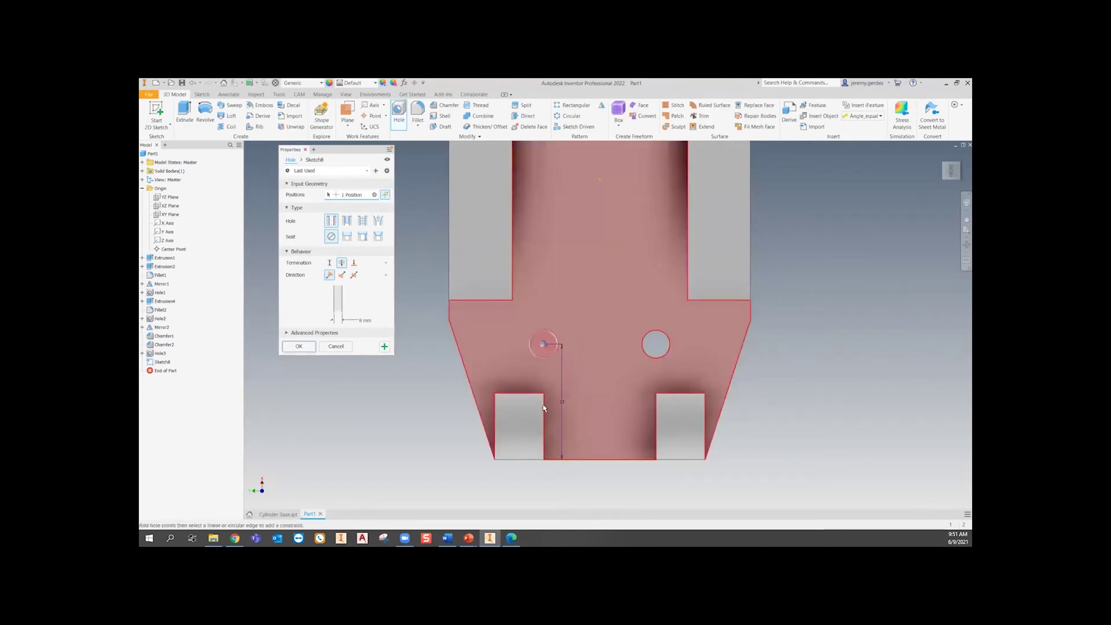
key("Return")
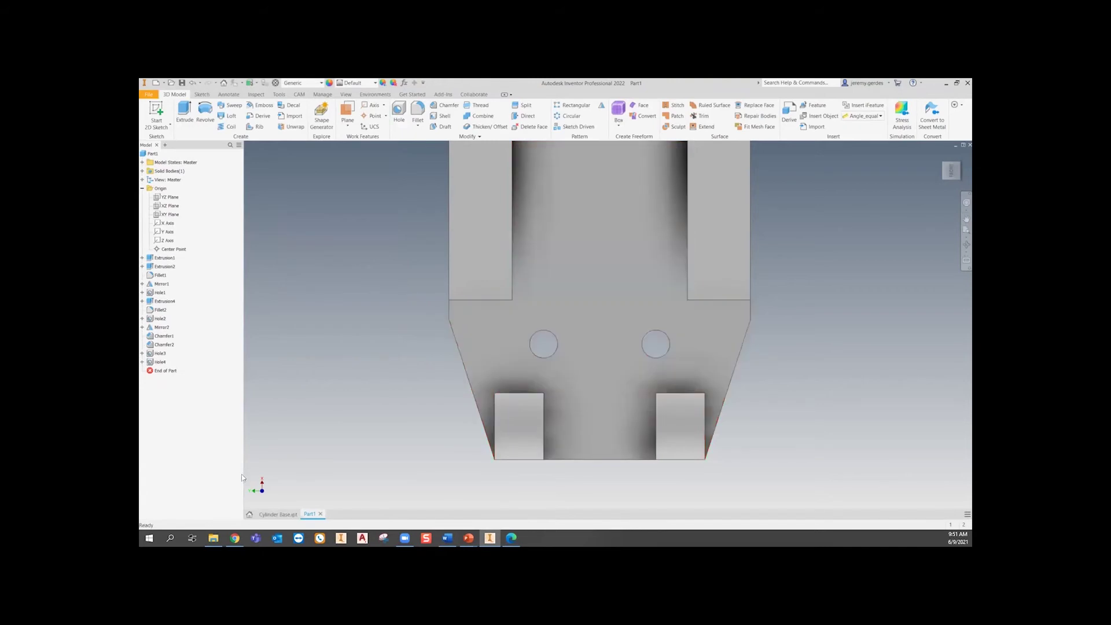
- Inspect the two base plate holes in Cylinder Base.ipt and return to Part1
left_click(278, 514)
middle_click_drag(462, 404, 682, 347, "shift")
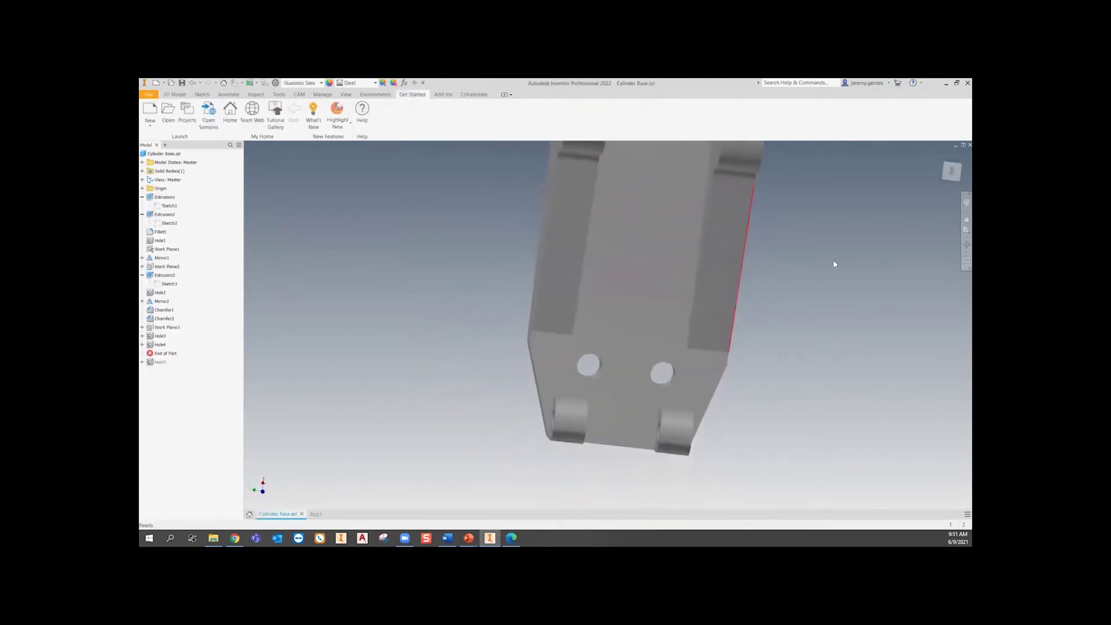
left_click(316, 514)
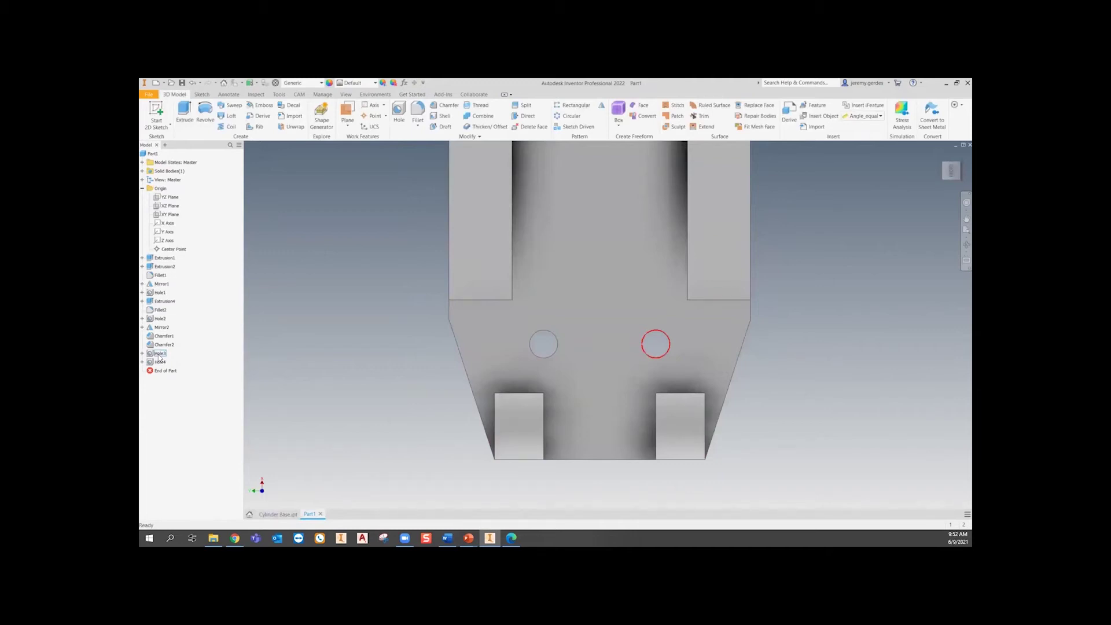
- Set the diameter of both lug-end base plate holes, Hole3 and Hole4, to 11 mm
right_click(159, 354)
left_click(189, 404)
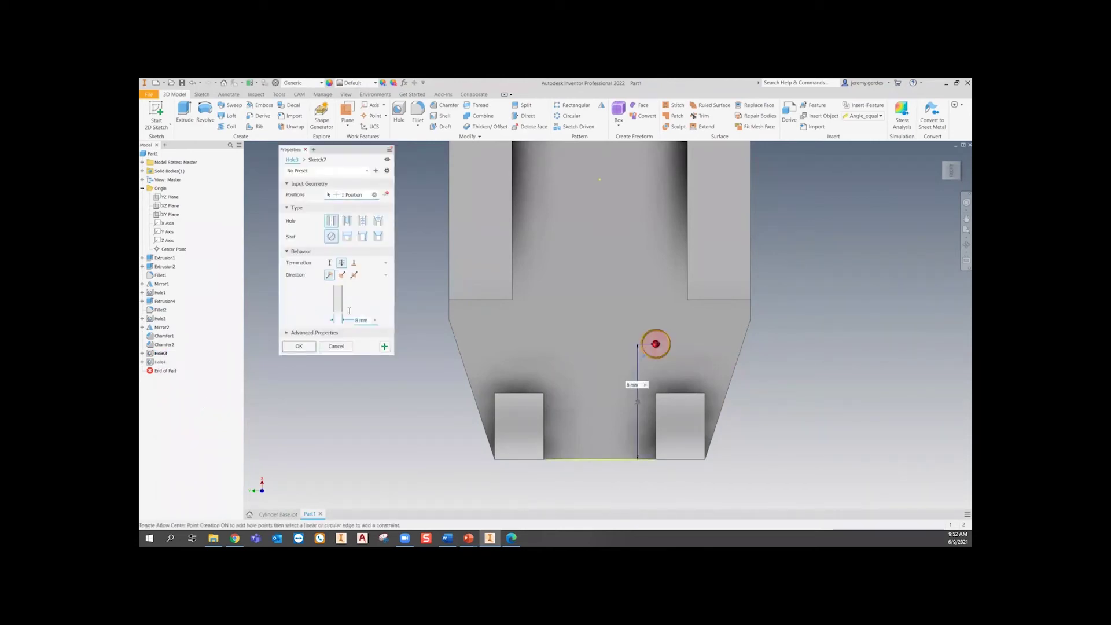
left_click(367, 322)
type("11")
left_click(312, 346)
right_click(160, 362)
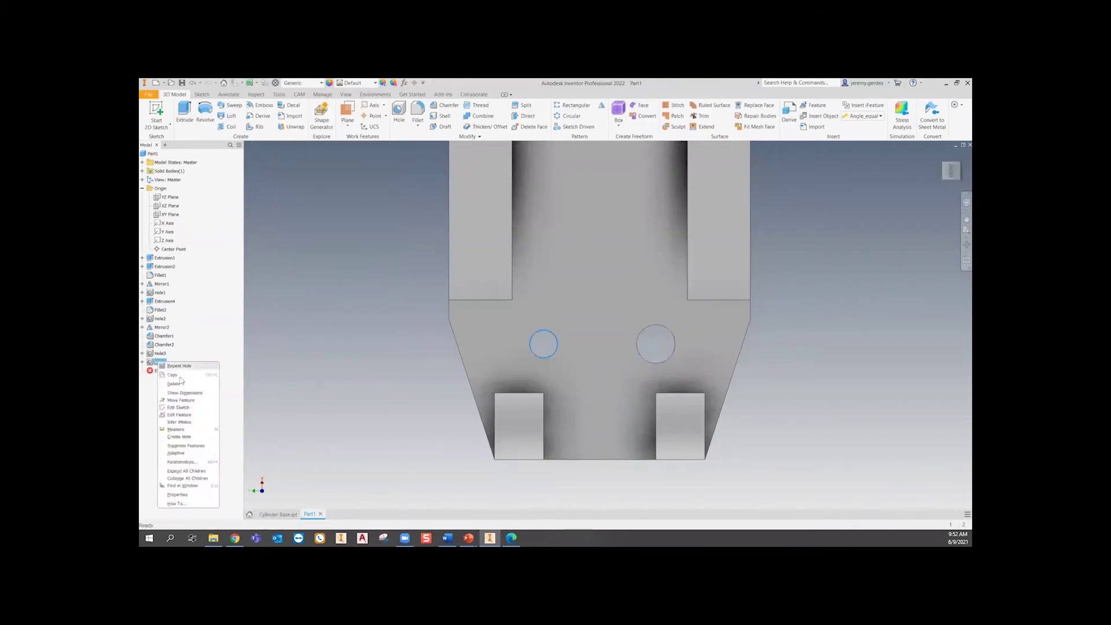
left_click(179, 415)
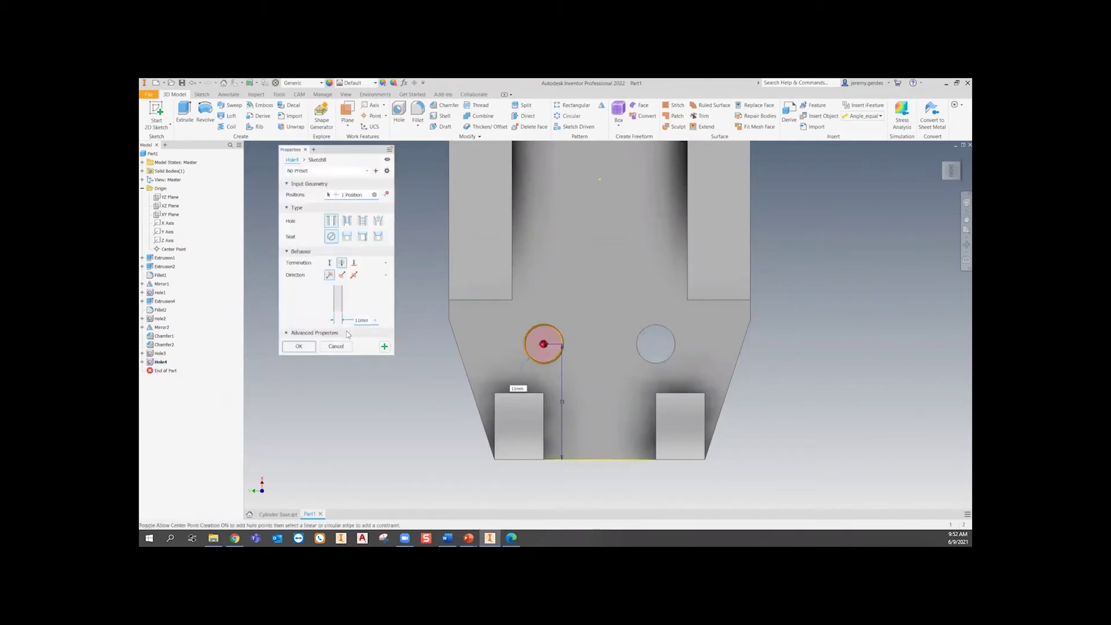
left_click(298, 346)
middle_click_drag(693, 370, 593, 430)
scroll(687, 447, "down", 5)
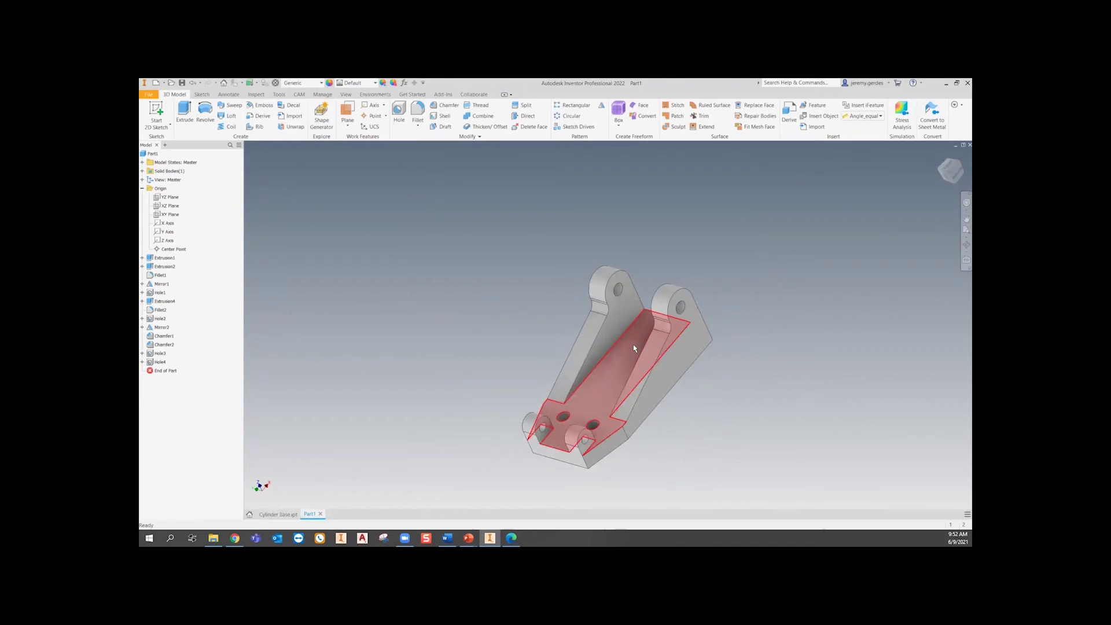
- In Cylinder Base.ipt, move the End of Part marker below Hole5 and examine the counterbored hole between the tall ears
left_click(277, 514)
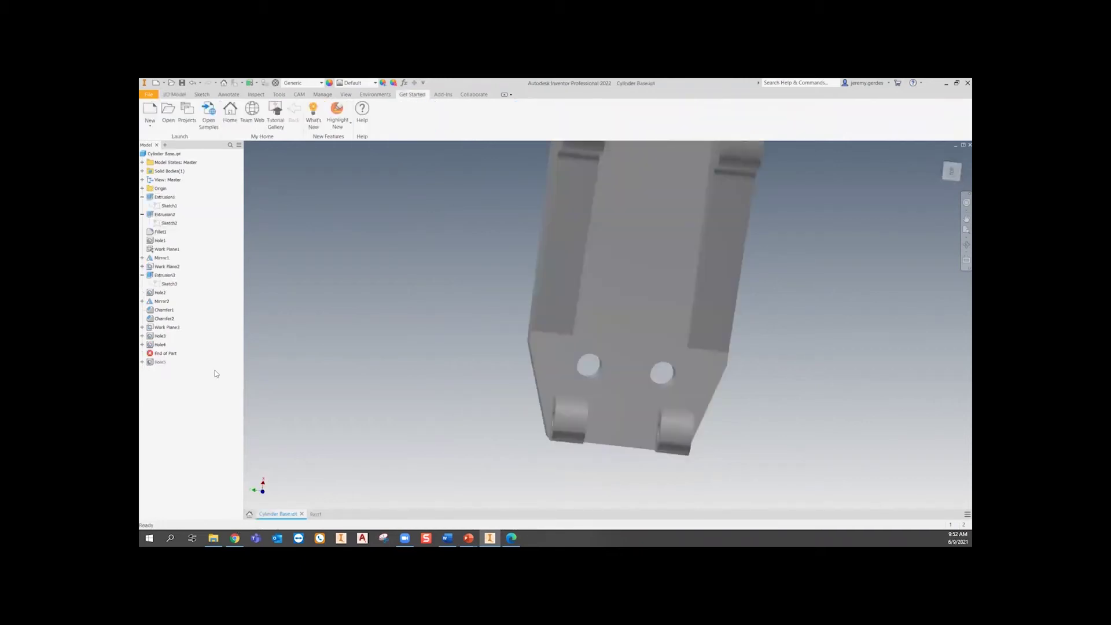
left_click_drag(162, 353, 166, 369)
mouse_move(651, 256)
middle_mouse_down()
mouse_move(567, 433)
mouse_move(558, 404)
mouse_move(567, 329)
middle_mouse_up()
scroll(580, 345, "up", 5)
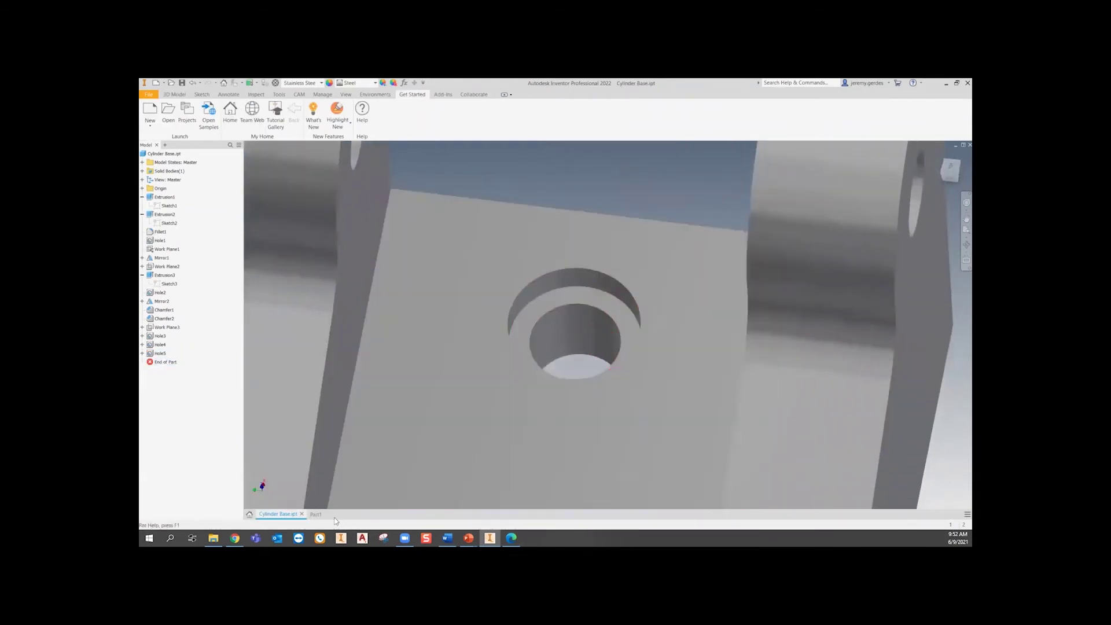
- In Part1, place an 11 mm through hole between the tall ears, 16 mm from the plate's end edge and 43 mm from its side
left_click(312, 514)
middle_click_drag(362, 411, 394, 404, "shift")
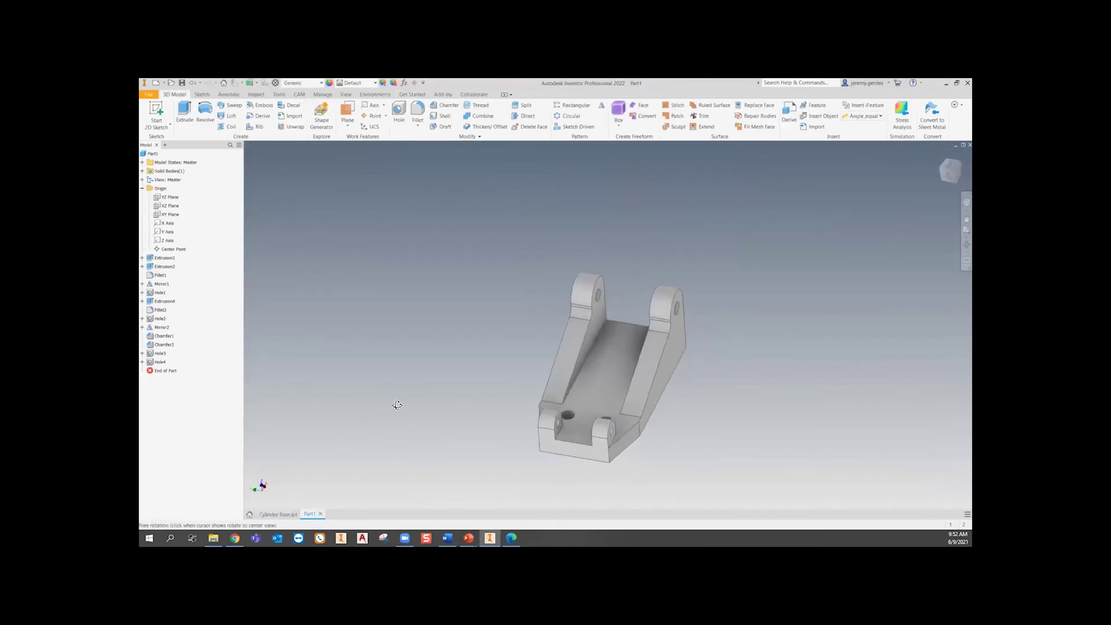
left_click(401, 107)
middle_click_drag(481, 365, 464, 457, "shift")
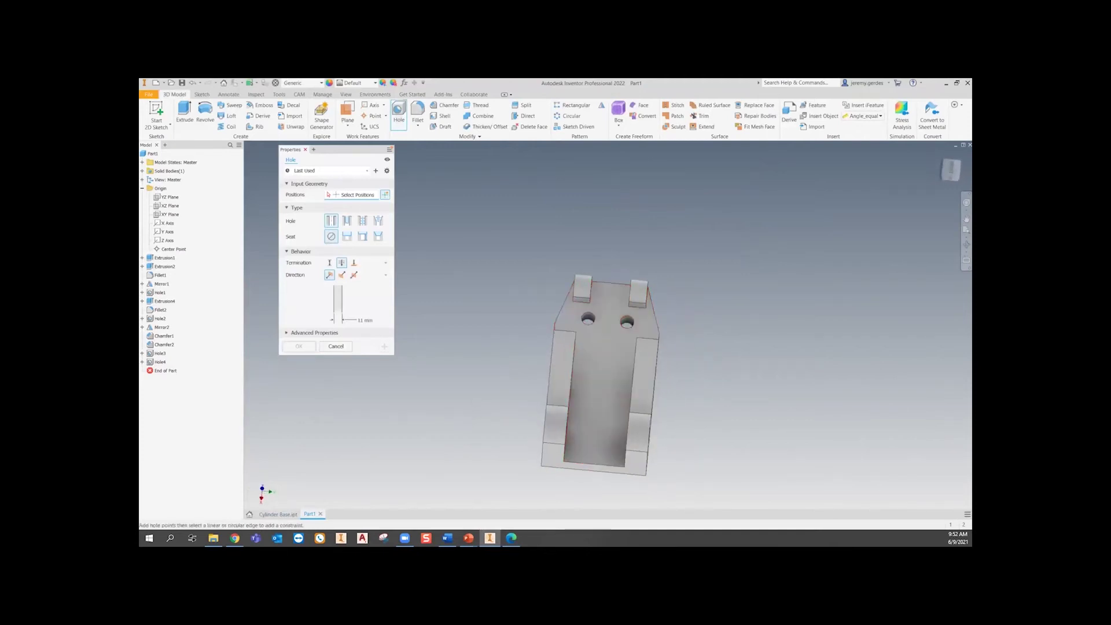
left_click(954, 176)
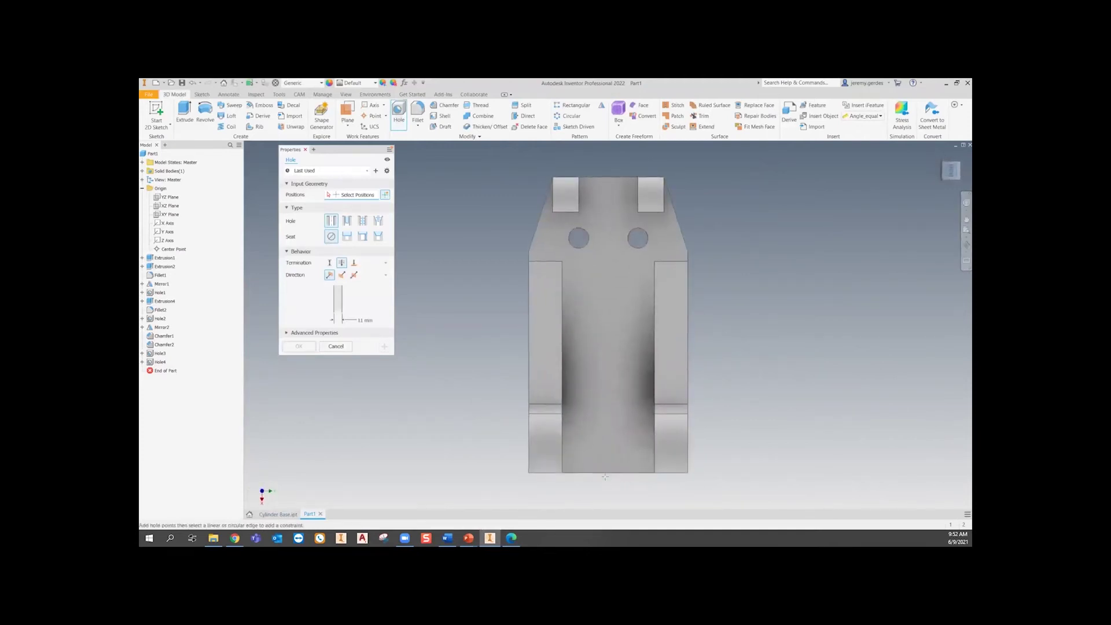
left_click(605, 476)
left_click(605, 292)
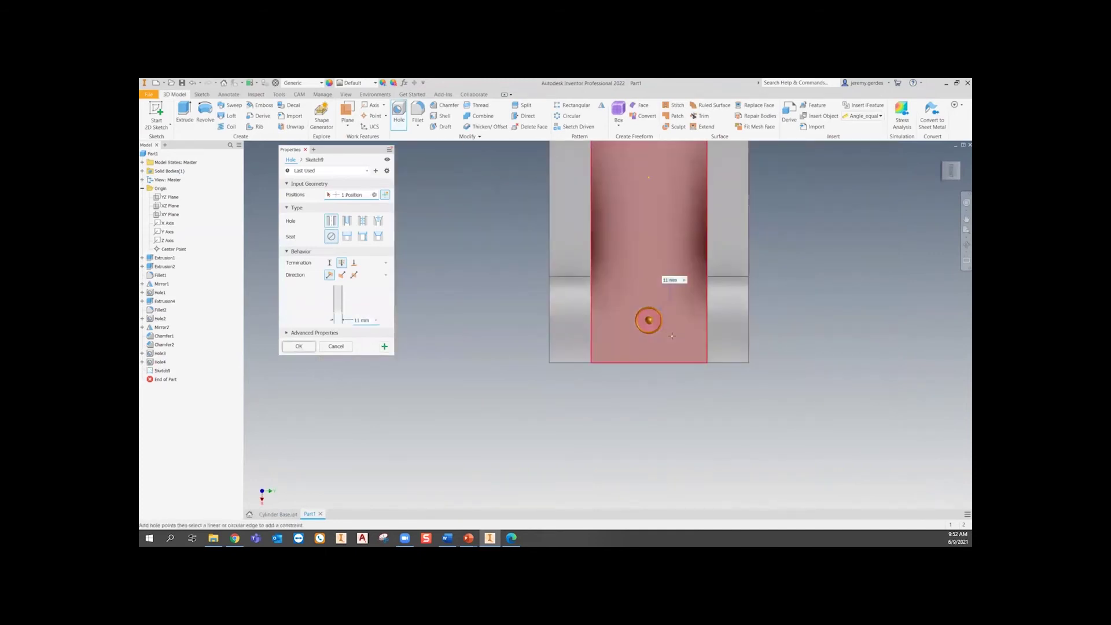
left_click(655, 363)
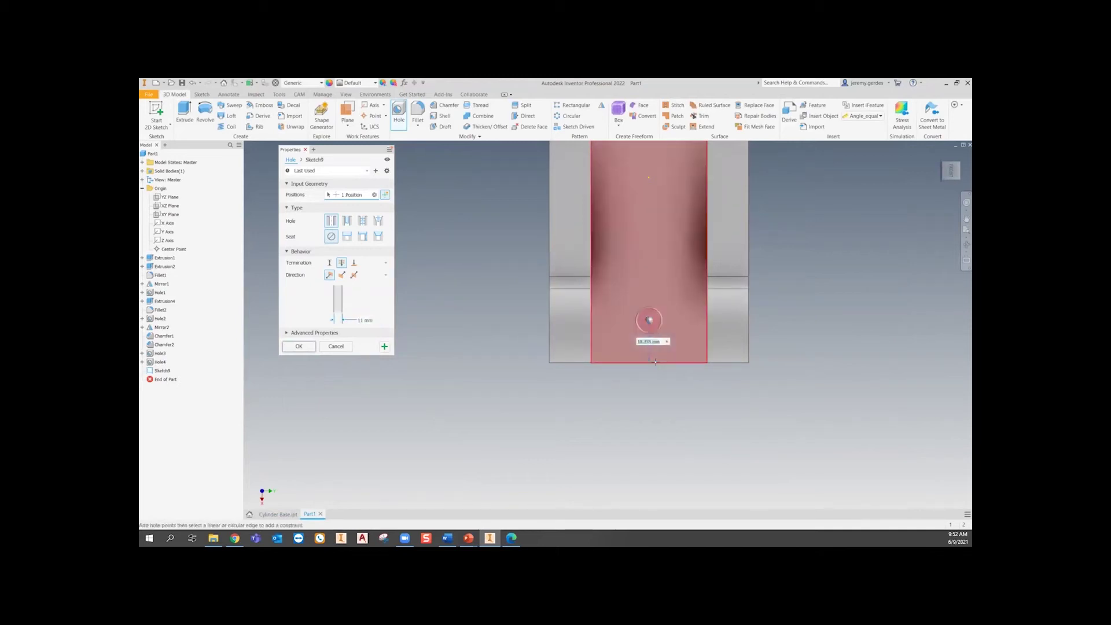
type("10")
left_click(546, 351)
type("43")
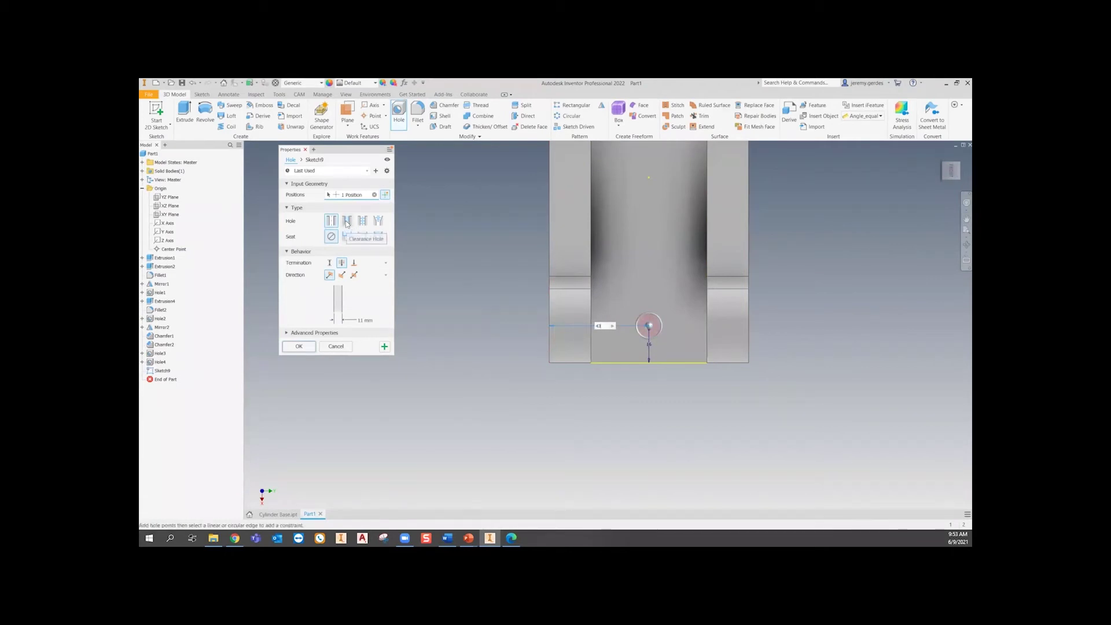
- Give the hole a counterbore seat 16 mm in diameter and 4 mm deep, and create it
left_click(347, 236)
left_click(365, 288)
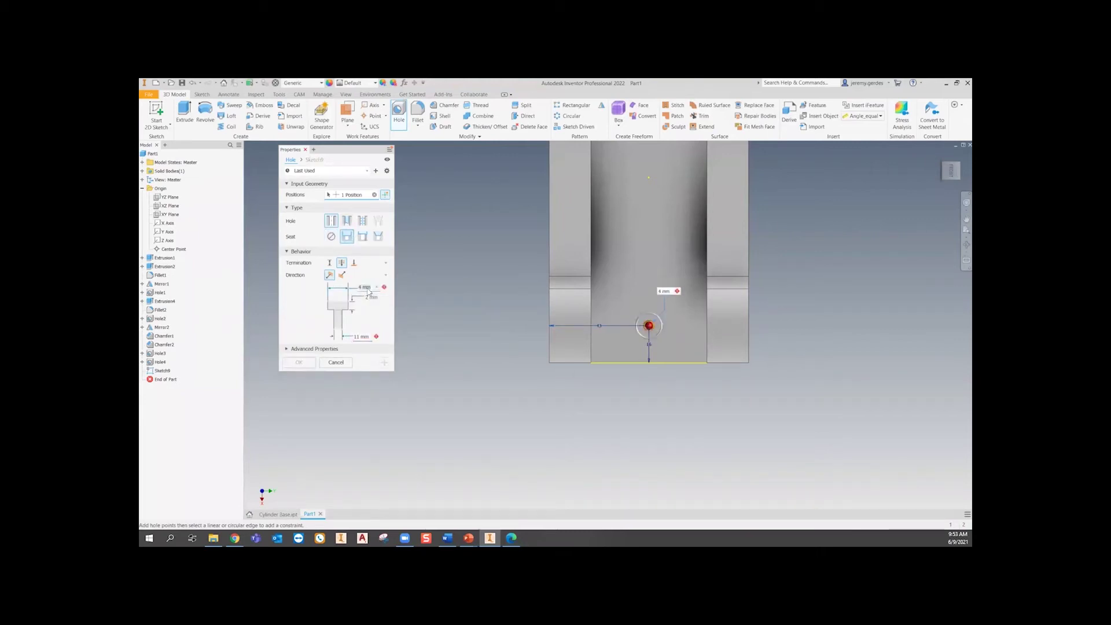
type("16")
left_click(372, 299)
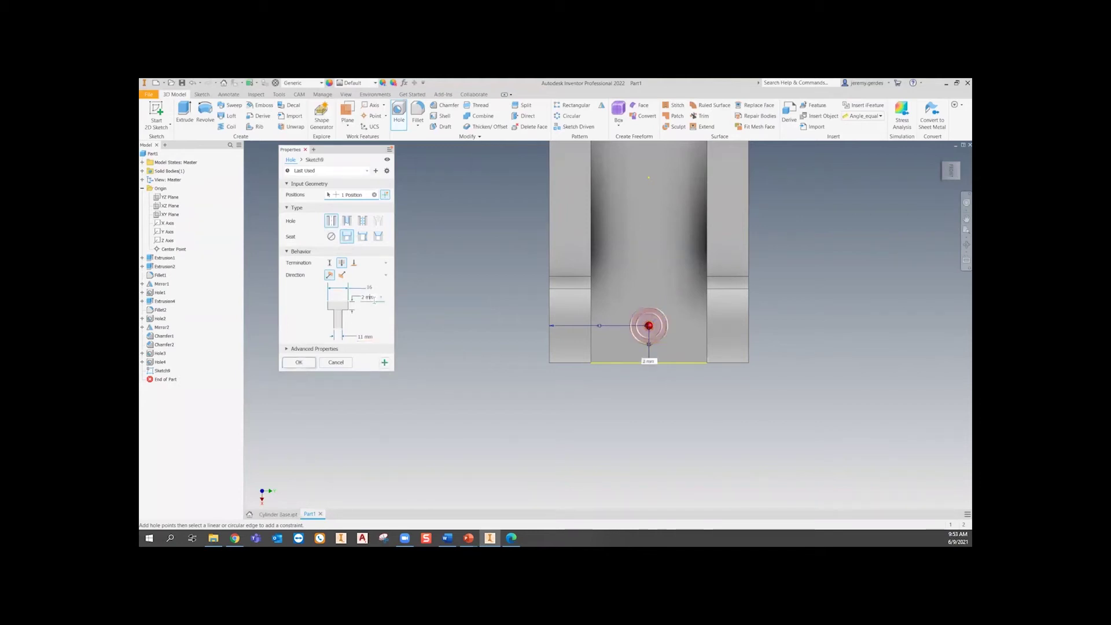
key("BackSpace")
key("BackSpace")
key("BackSpace")
key("BackSpace")
type("4")
left_click(300, 363)
middle_click_drag(565, 420, 556, 388, "shift")
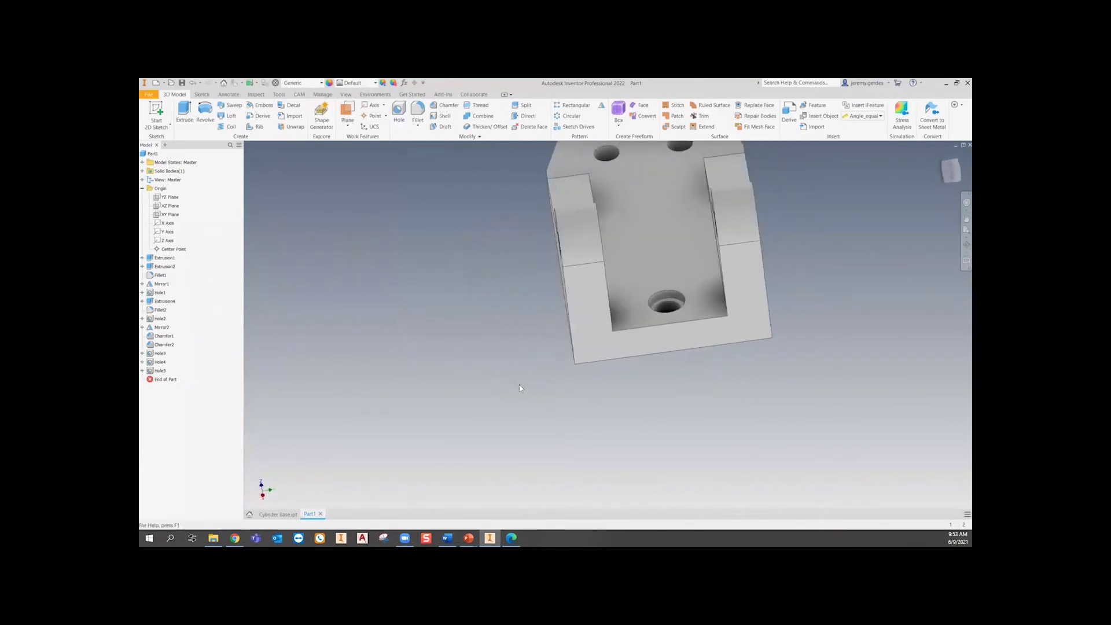
- Review the counterbored hole's feature settings
right_click(160, 372)
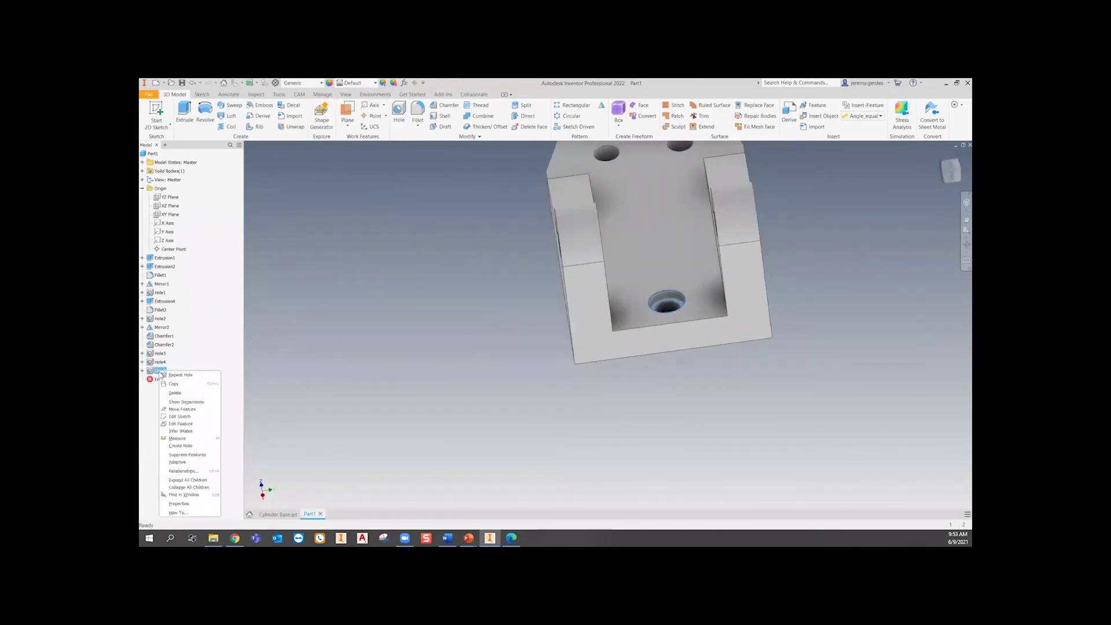
left_click(181, 424)
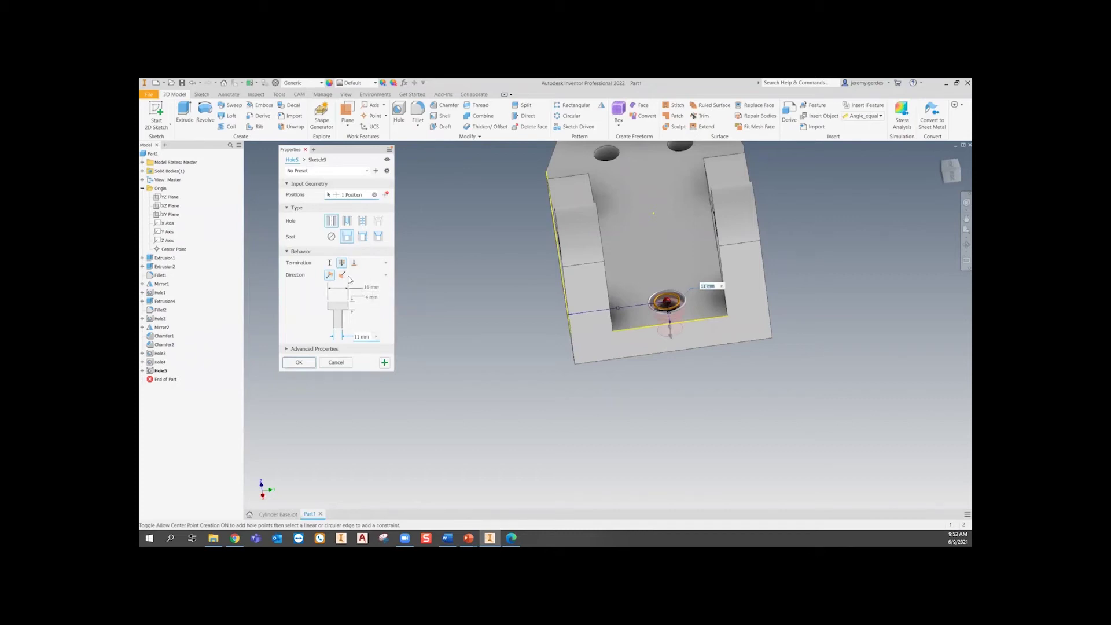
left_click(336, 363)
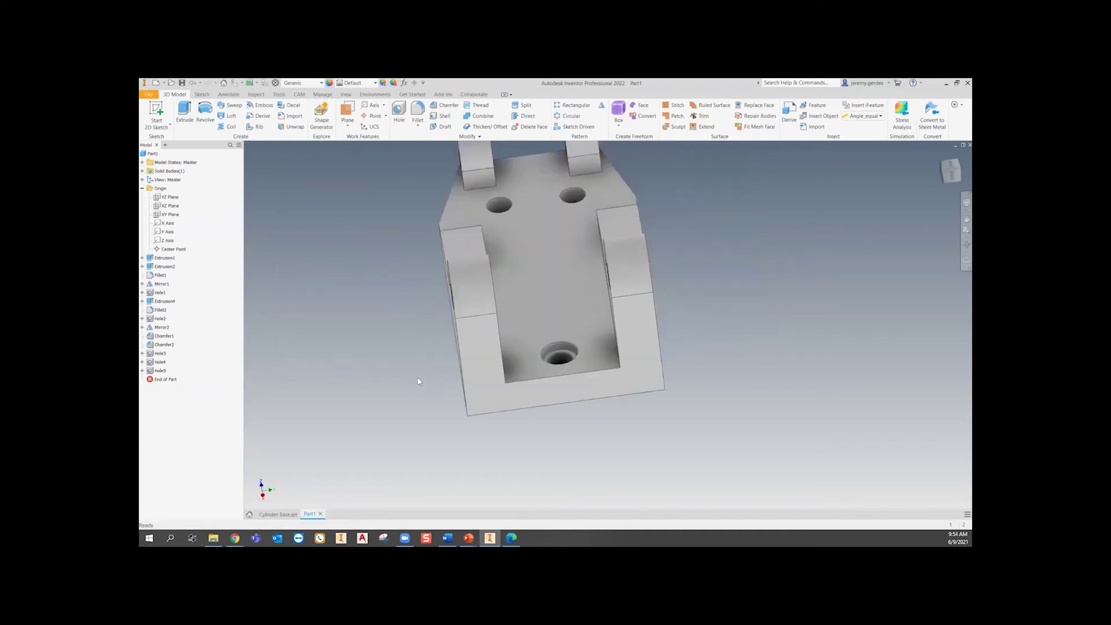
- In Cylinder Base.ipt, open the sketch under Hole3 and examine how the holes on the tall ears' rounded tops are positioned
left_click(278, 514)
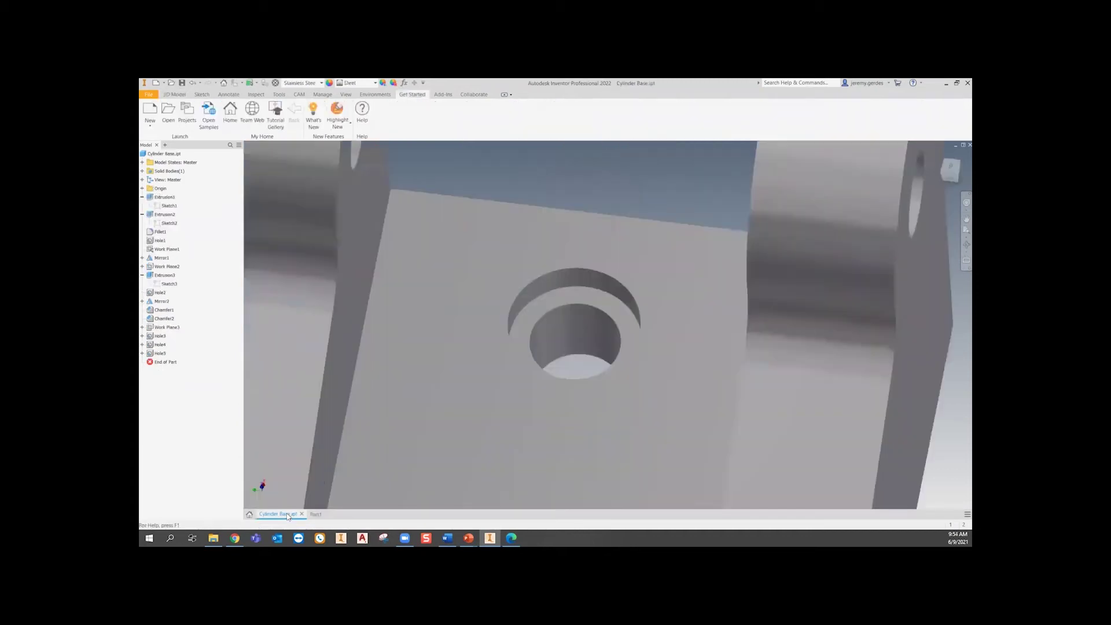
middle_click_drag(446, 404, 378, 393, "shift")
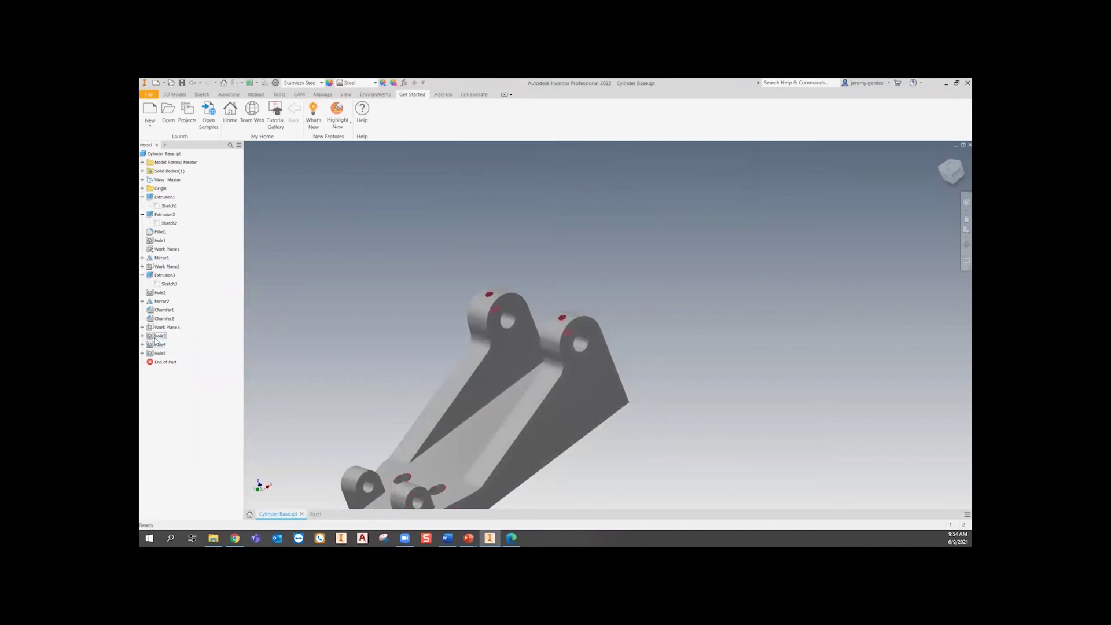
left_click(157, 337)
scroll(474, 291, "down", 3)
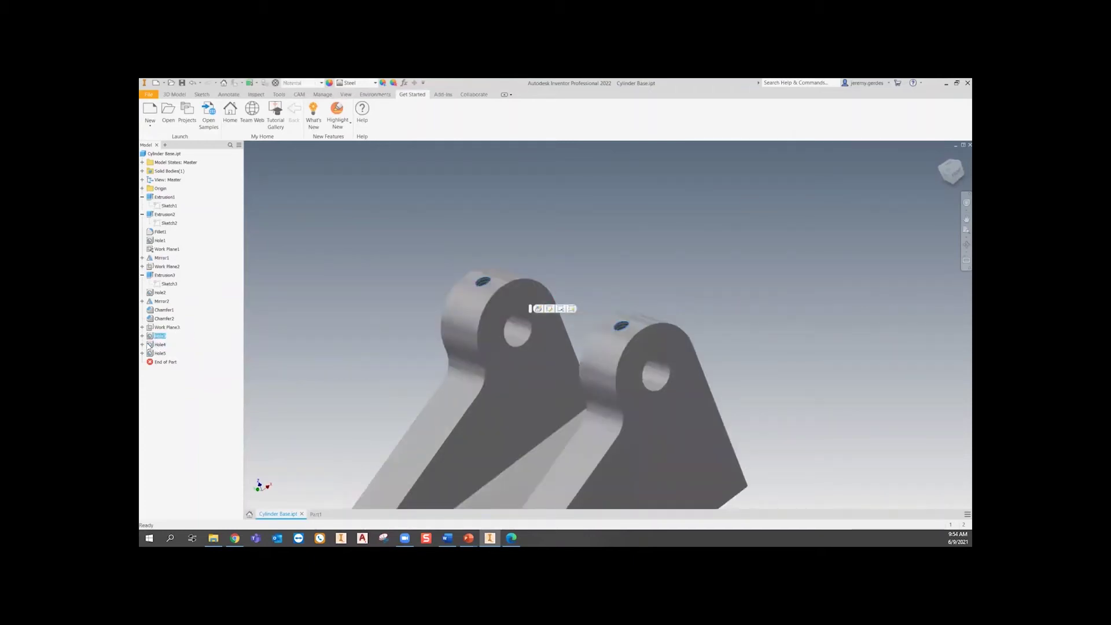
left_click(142, 335)
right_click(170, 346)
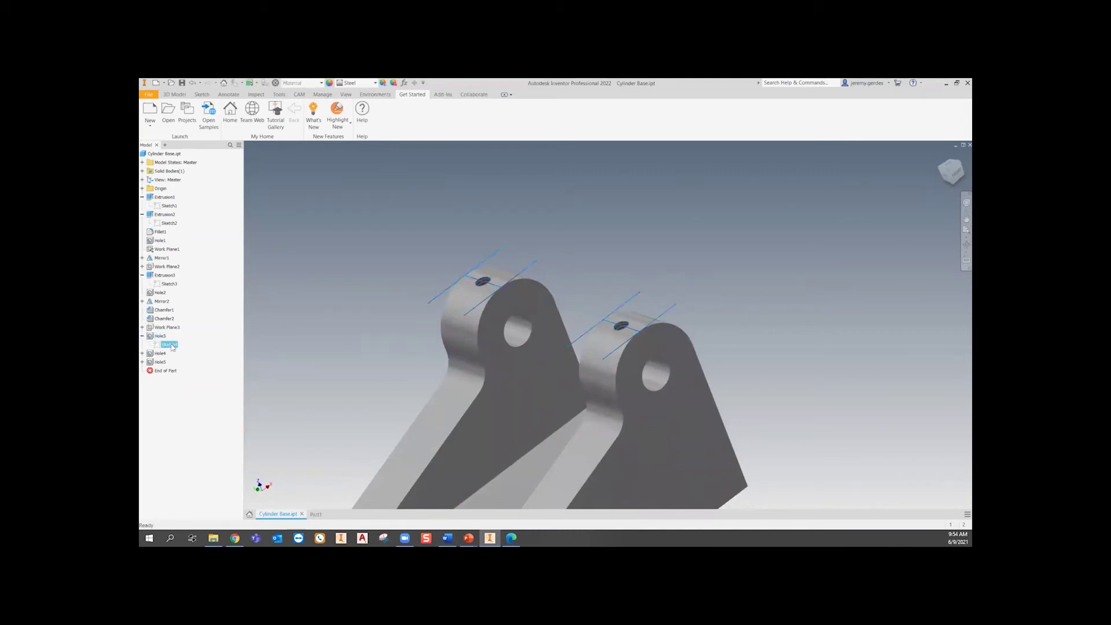
left_click(203, 367)
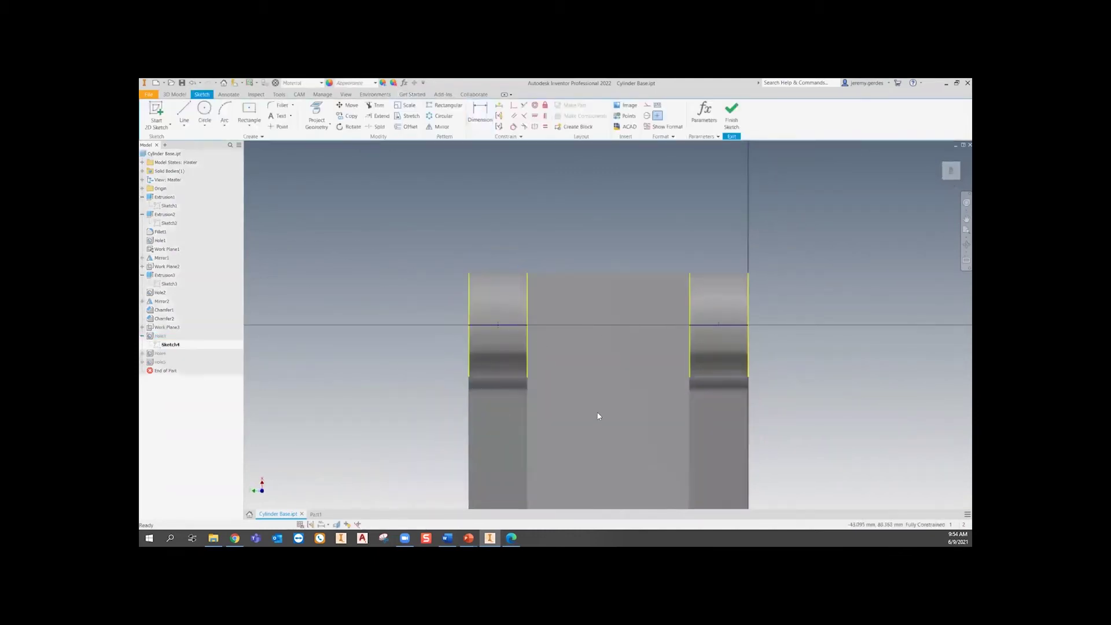
mouse_move(592, 406)
middle_mouse_down("shift")
mouse_move(566, 402)
mouse_move(537, 328)
middle_mouse_up("shift")
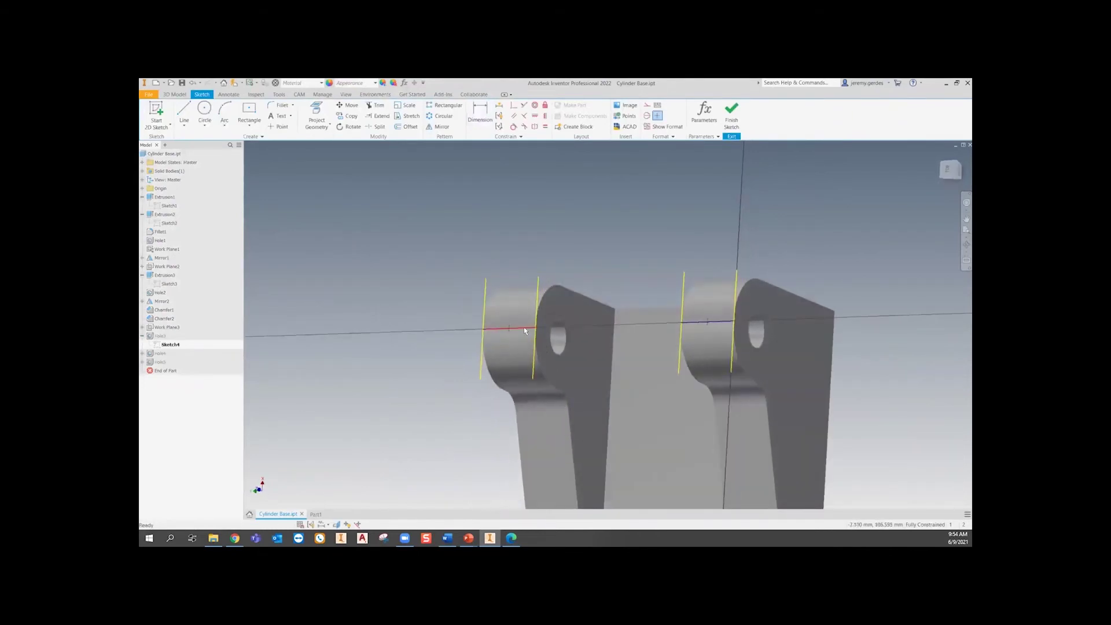
- Return to Part1 and create a work plane parallel to the base plate's upper face and tangent to a tall ear's rounded top
left_click(316, 514)
middle_click_drag(457, 301, 555, 299, "shift")
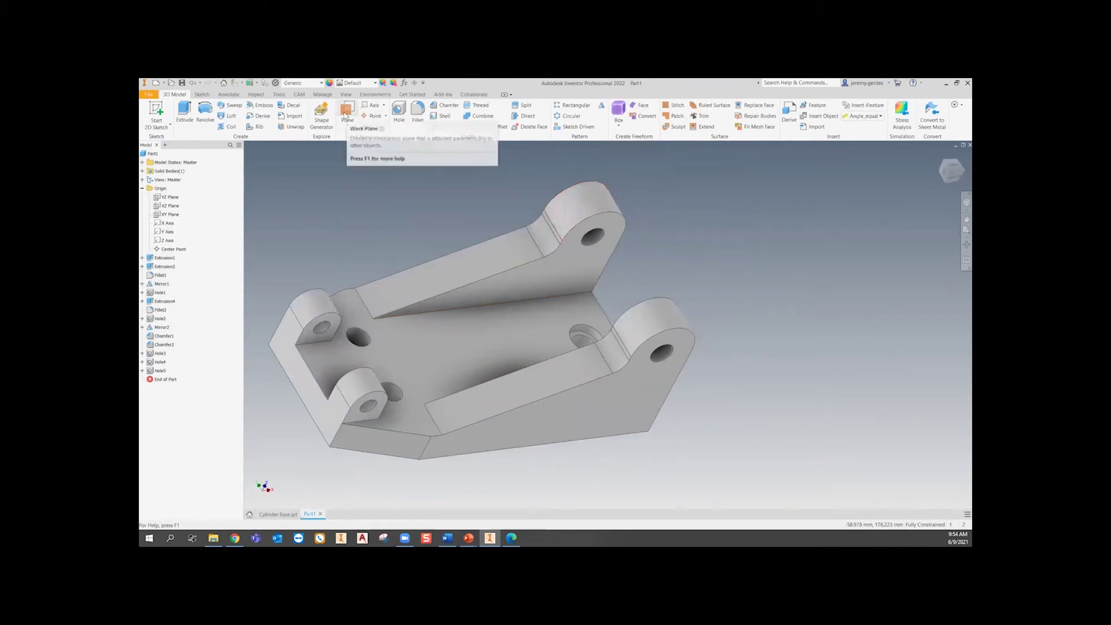
left_click(347, 110)
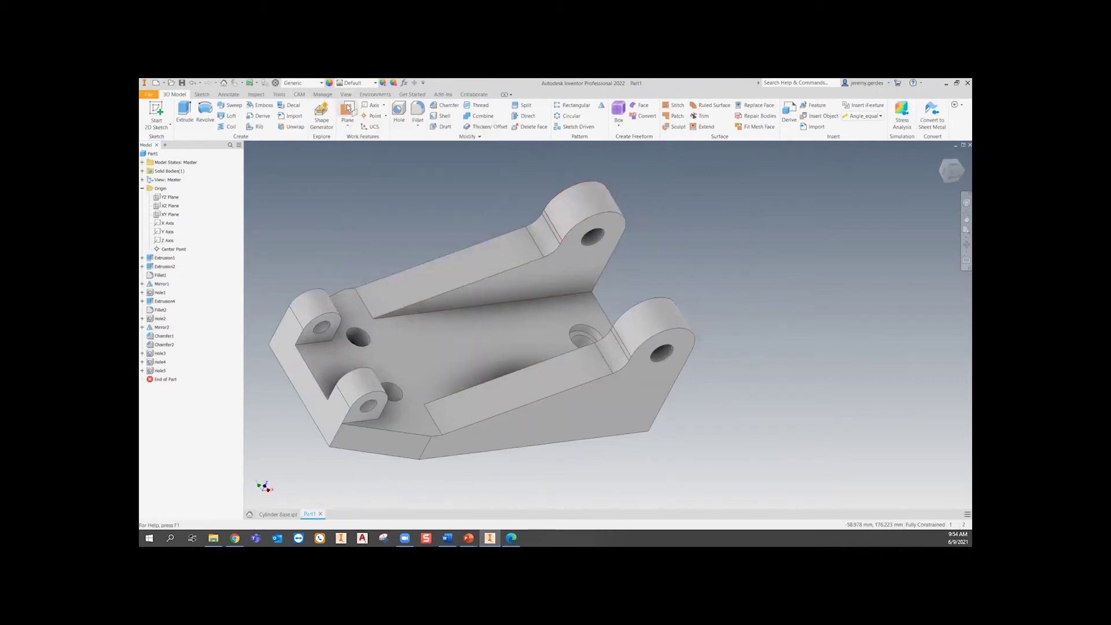
left_click(471, 356)
left_click(599, 198)
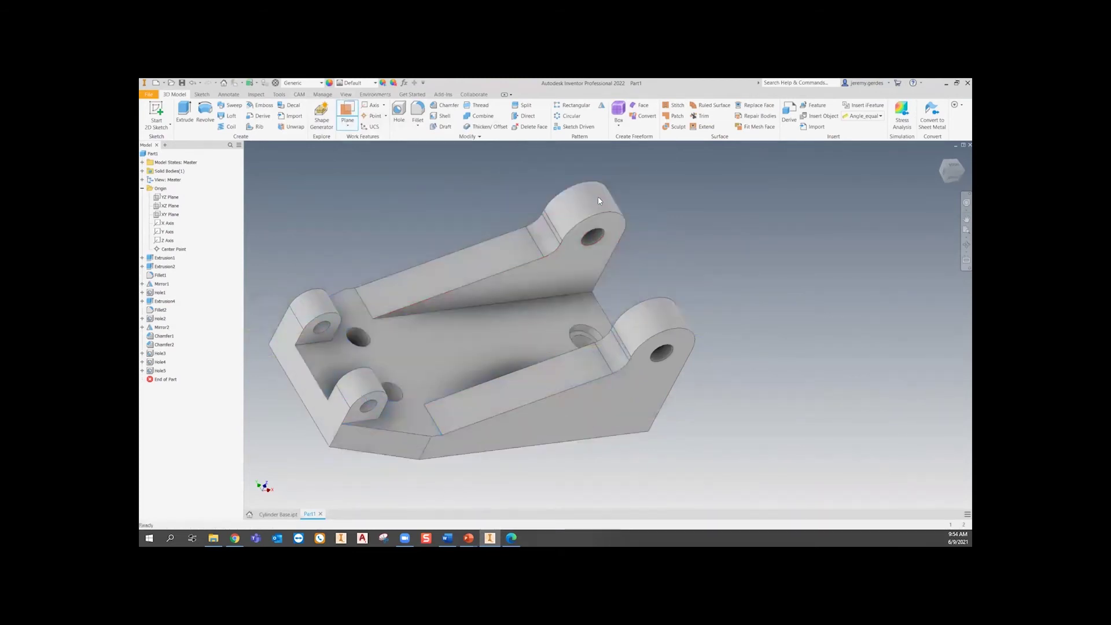
middle_click_drag(721, 384, 716, 352, "shift")
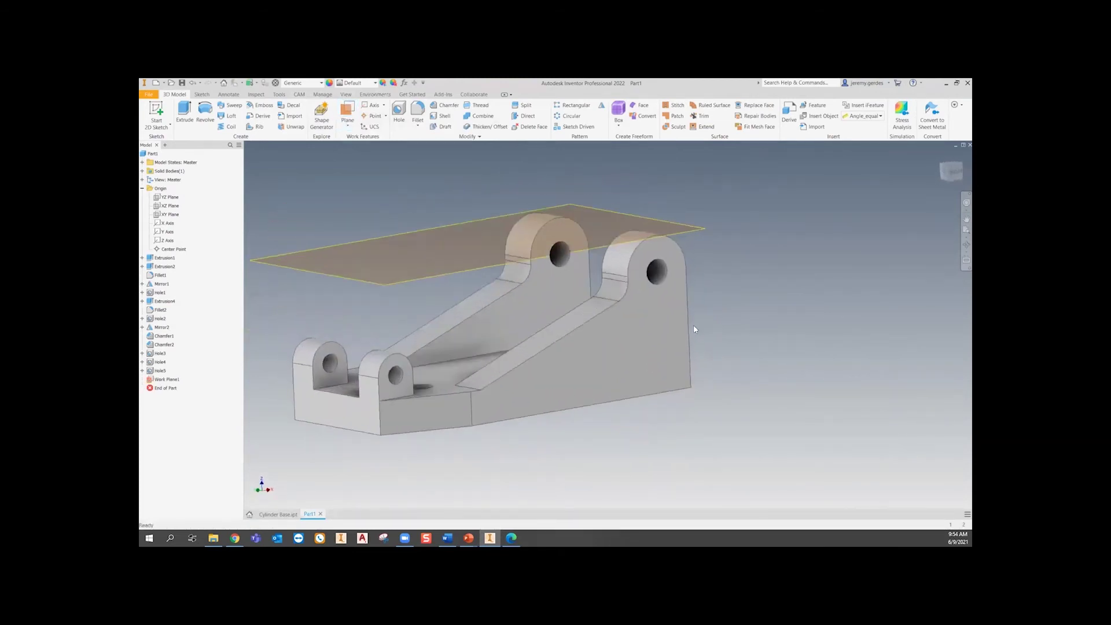
- Delete the work plane above the tall ears and recreate it parallel to the base plate's upper face and tangent to an ear's rounded top
right_click(478, 265)
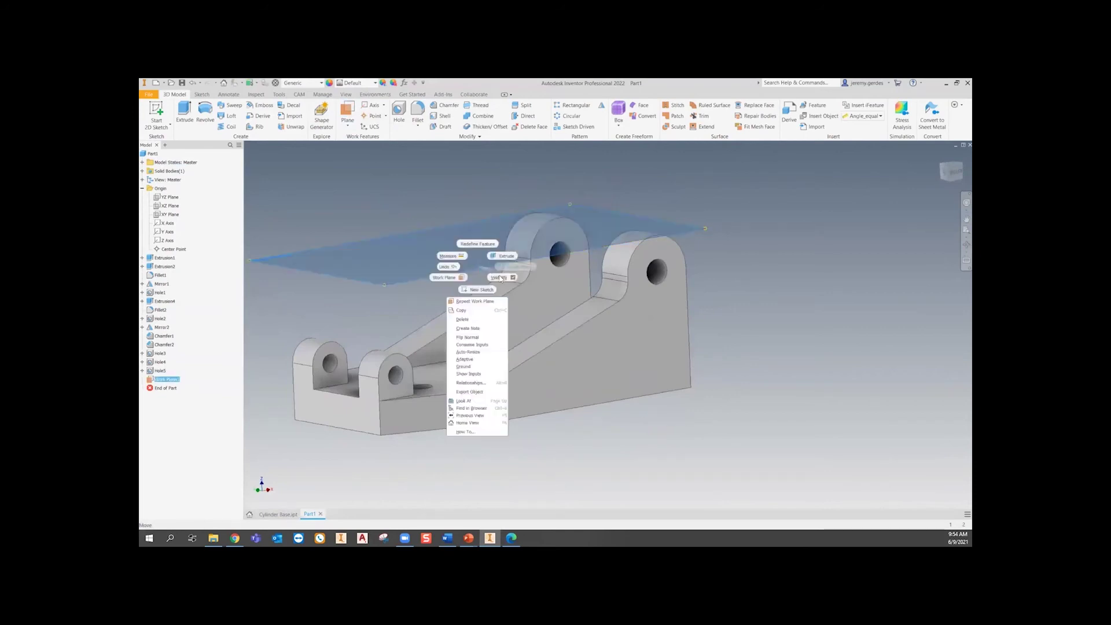
left_click(470, 319)
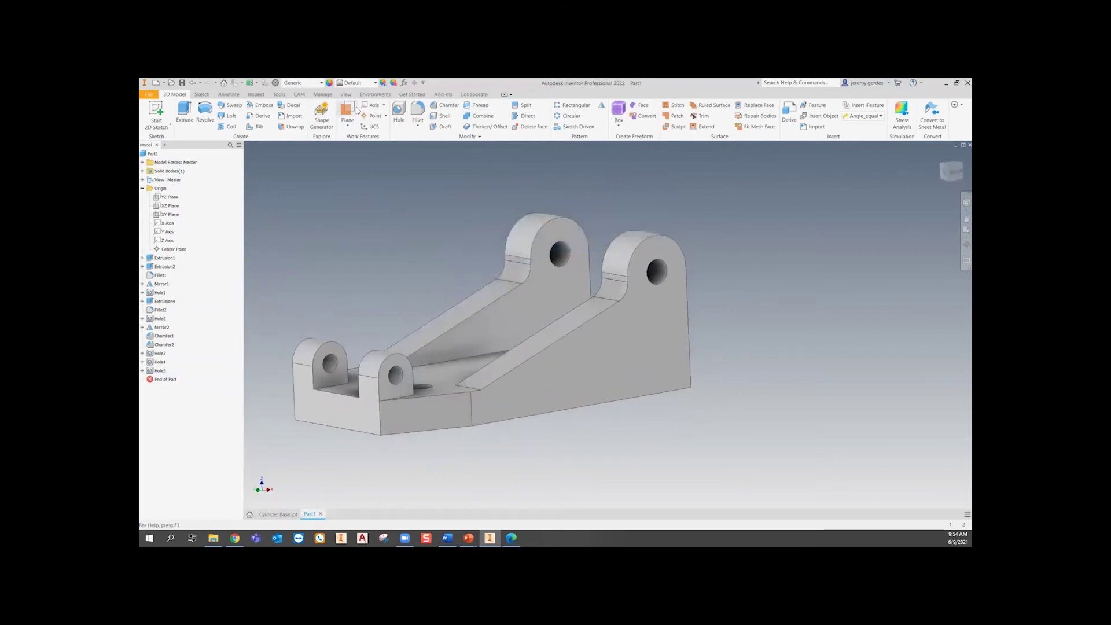
left_click(348, 111)
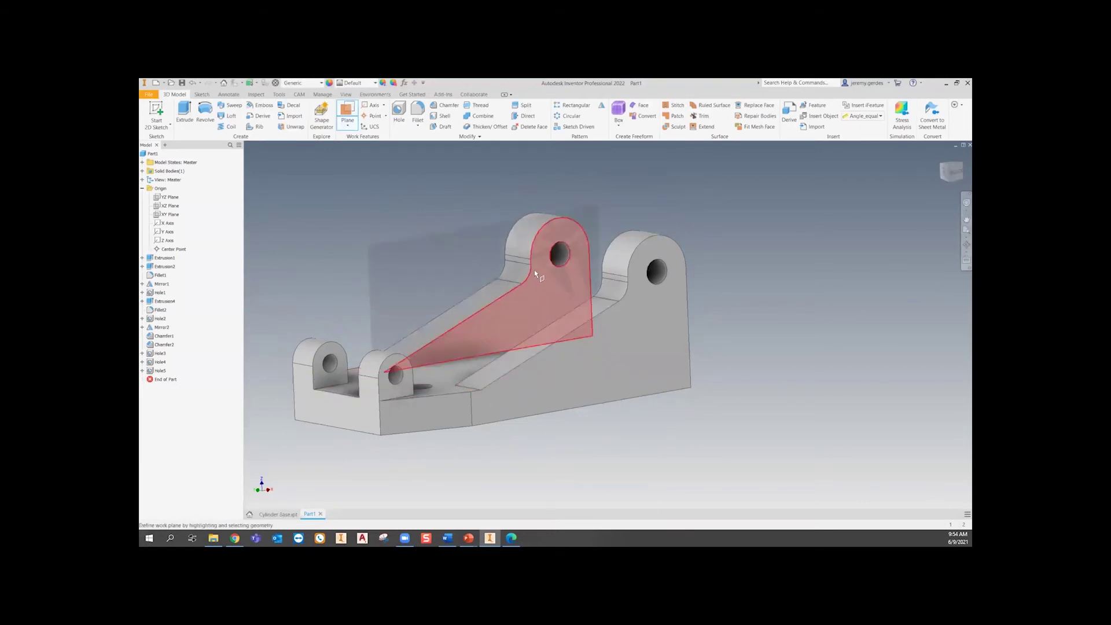
middle_click_drag(435, 371, 426, 414, "shift")
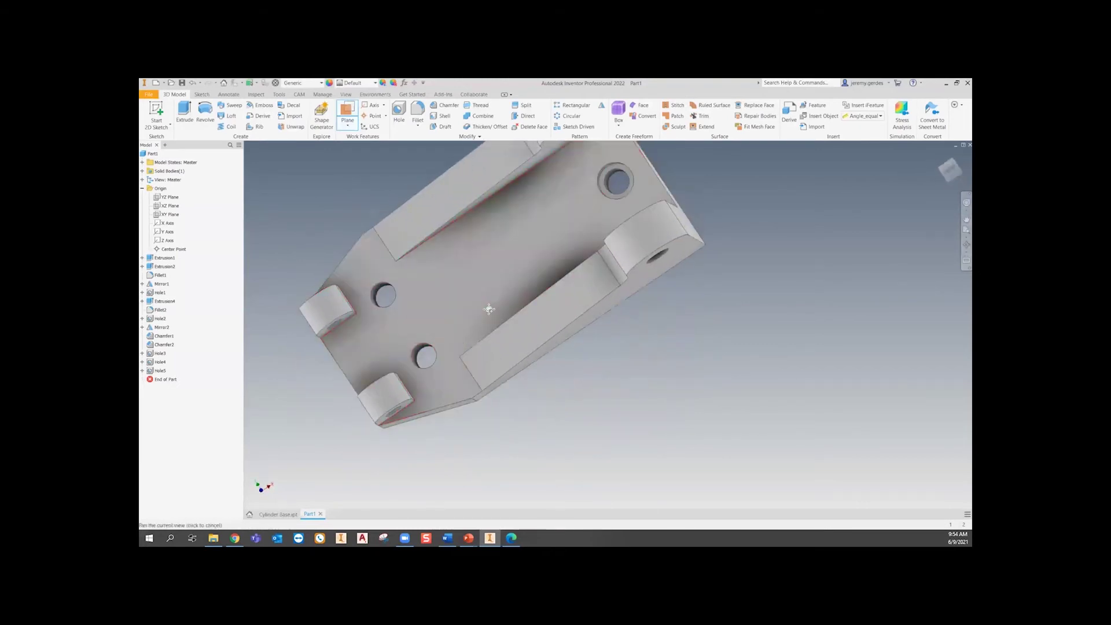
left_click(952, 169)
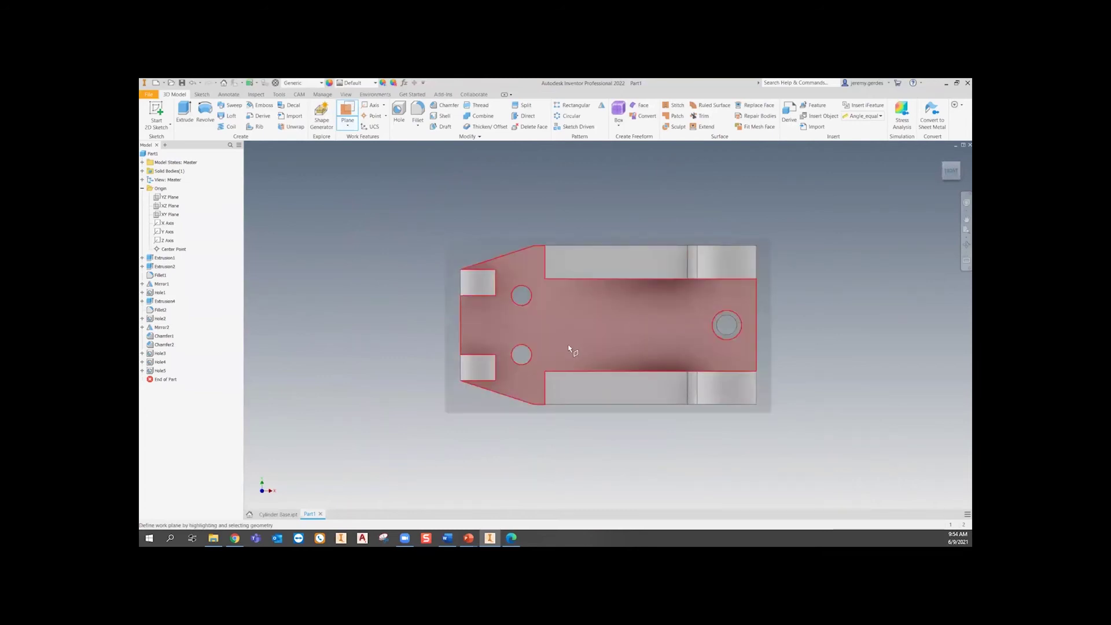
middle_click_drag(569, 349, 576, 332, "shift")
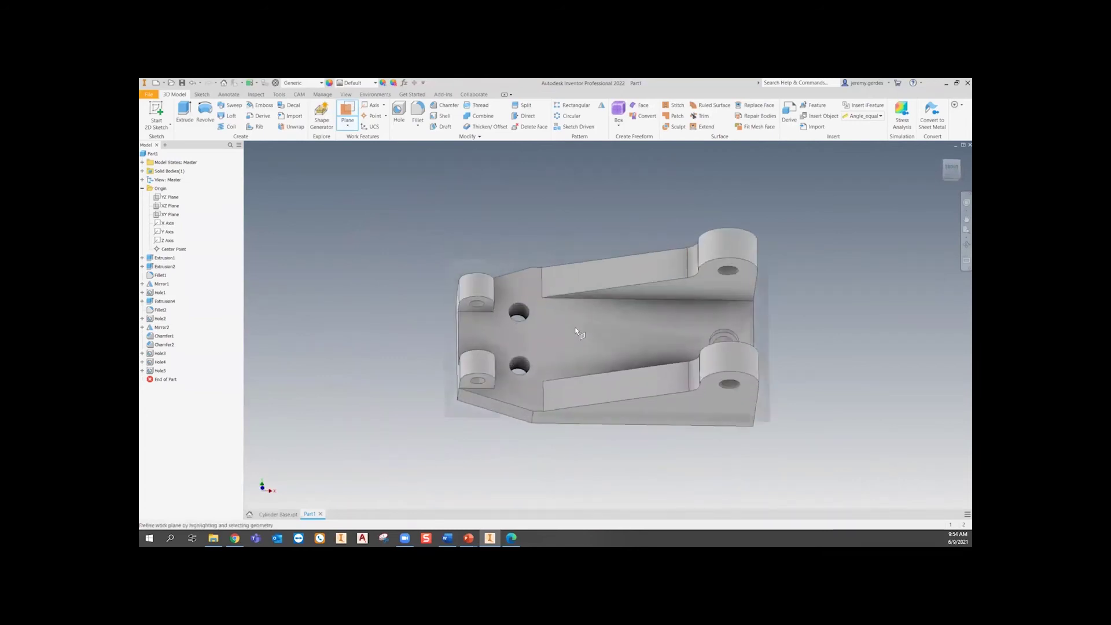
left_click(727, 246)
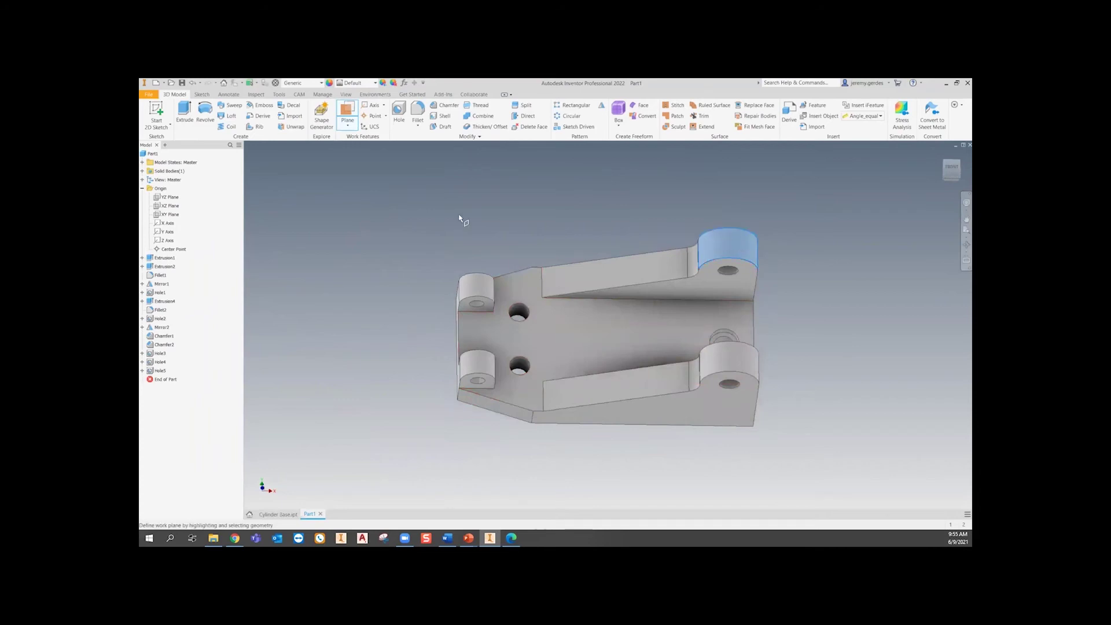
left_click(350, 110)
left_click(558, 329)
left_click(729, 249)
middle_click_drag(673, 425, 571, 332, "shift")
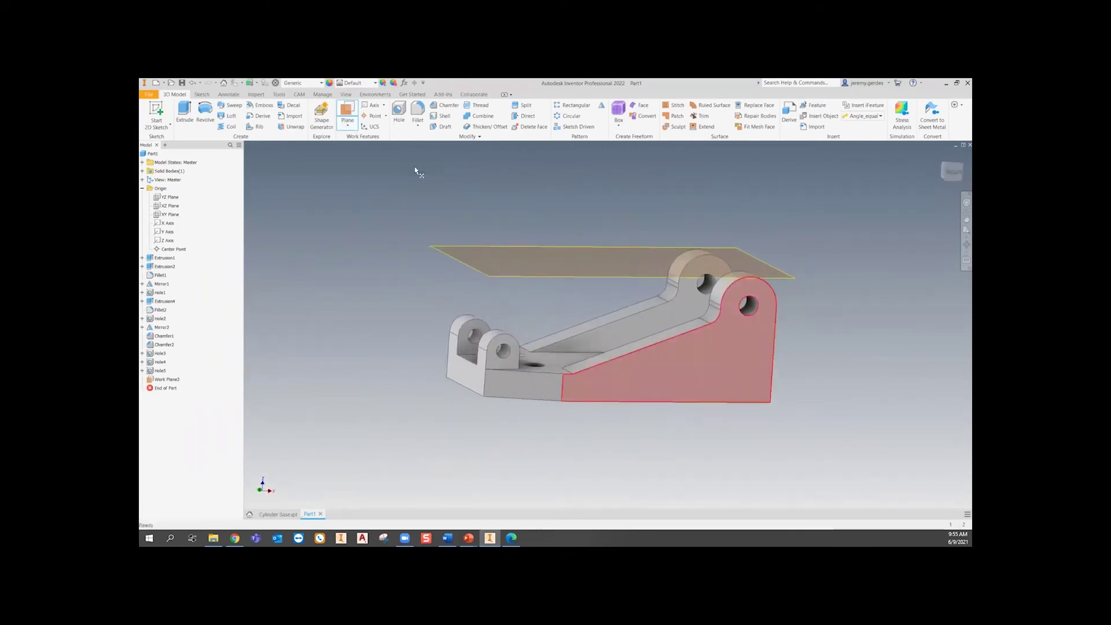
- Try a work plane midway between the bracket's front and rear end faces, and delete it
left_click(348, 110)
middle_click_drag(666, 371, 582, 290, "shift")
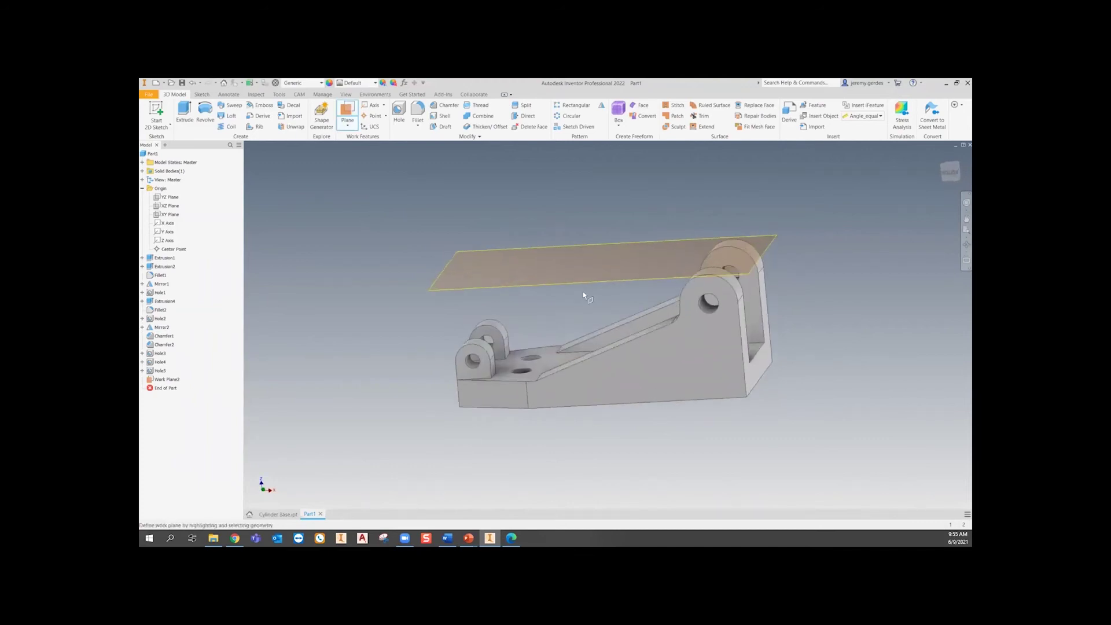
left_click(768, 356)
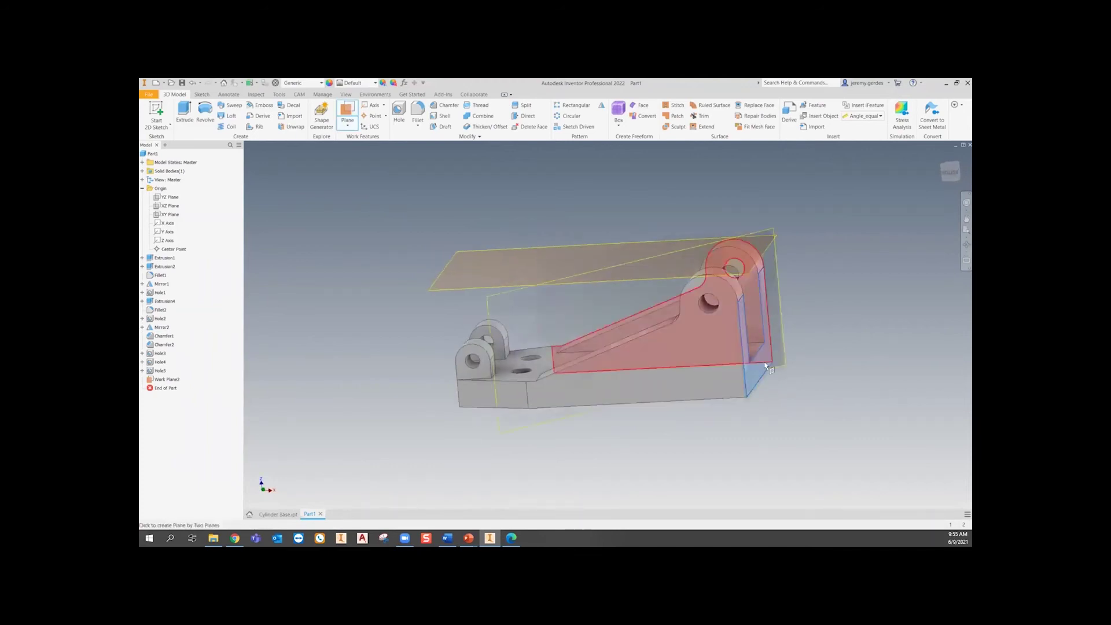
middle_click_drag(479, 401, 527, 404, "shift")
left_click(476, 381)
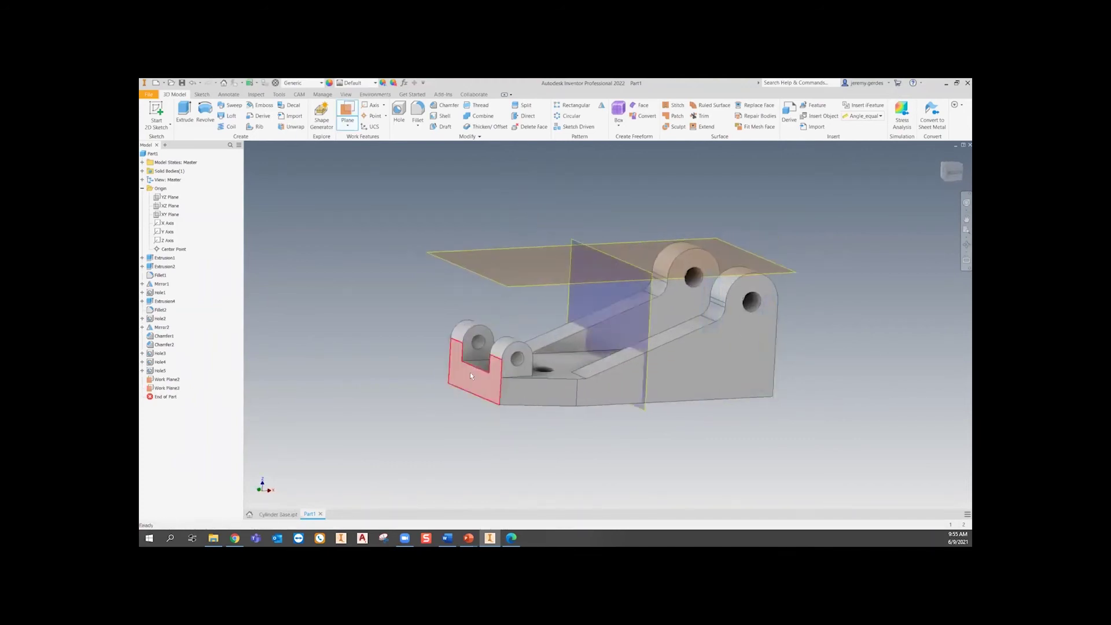
middle_click_drag(668, 379, 567, 276, "shift")
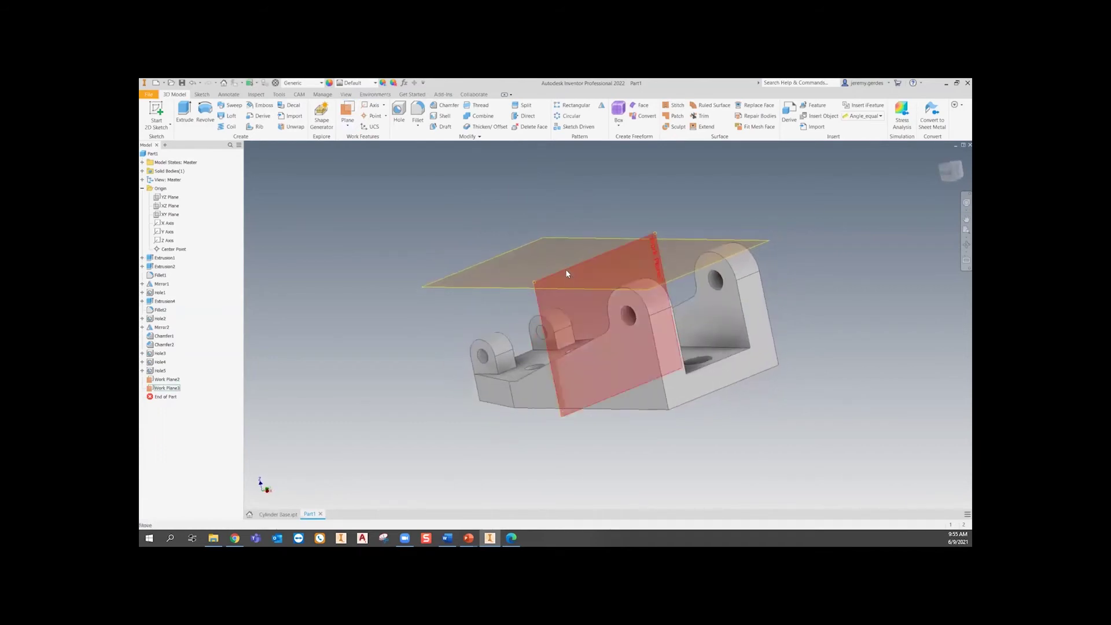
right_click(567, 276)
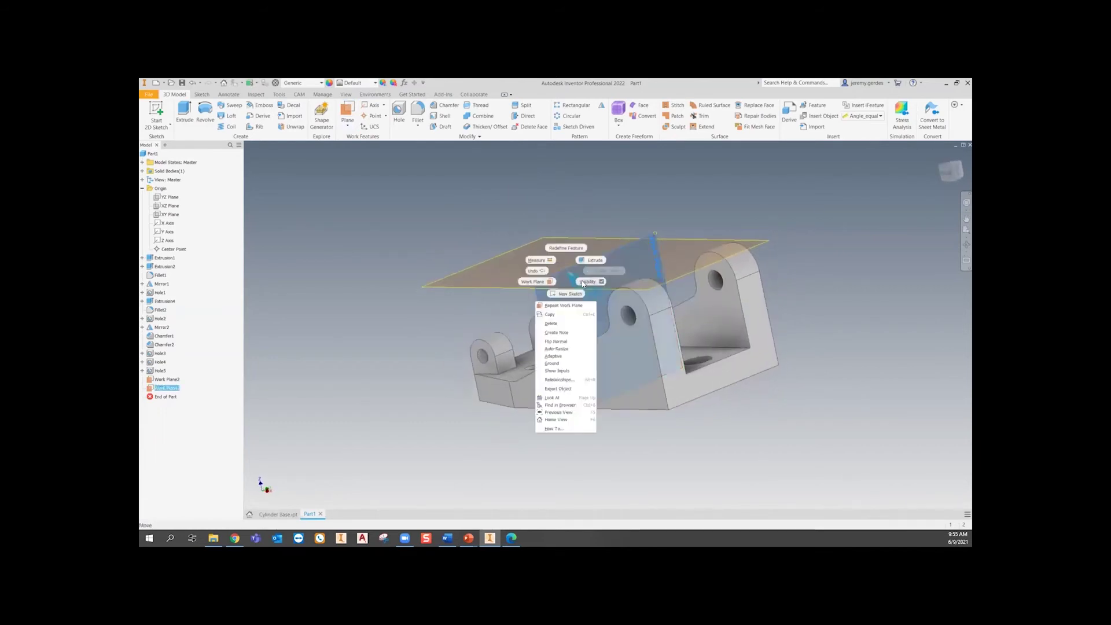
left_click(551, 323)
- Start a new sketch on the work plane tangent to the tall ears' rounded tops
middle_click_drag(551, 324, 650, 227, "shift")
left_click(652, 217)
right_click(652, 217)
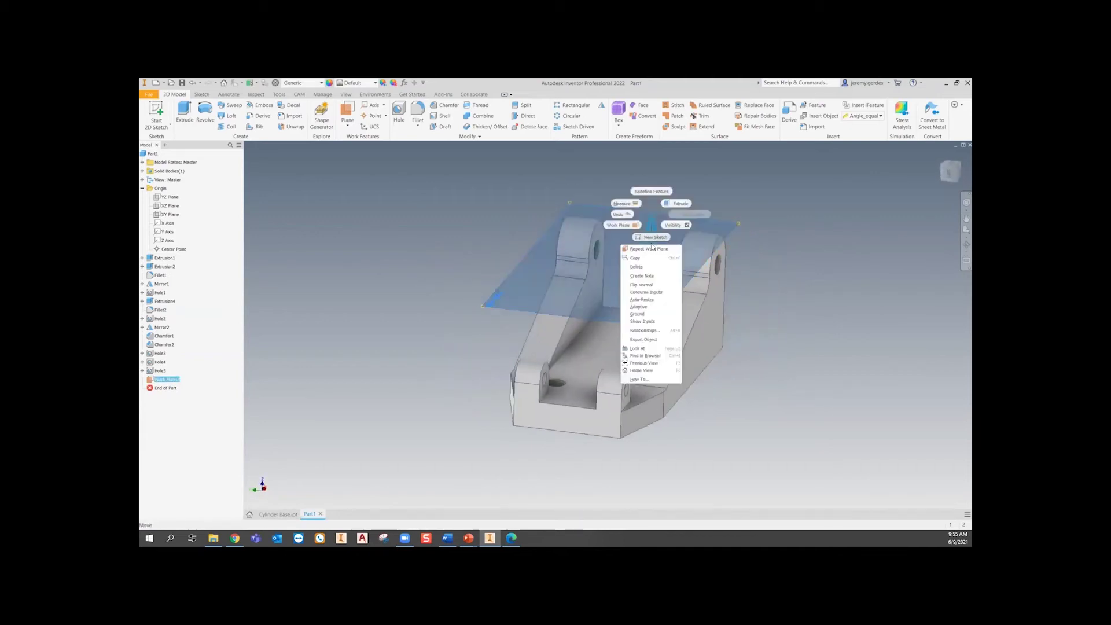
left_click(654, 237)
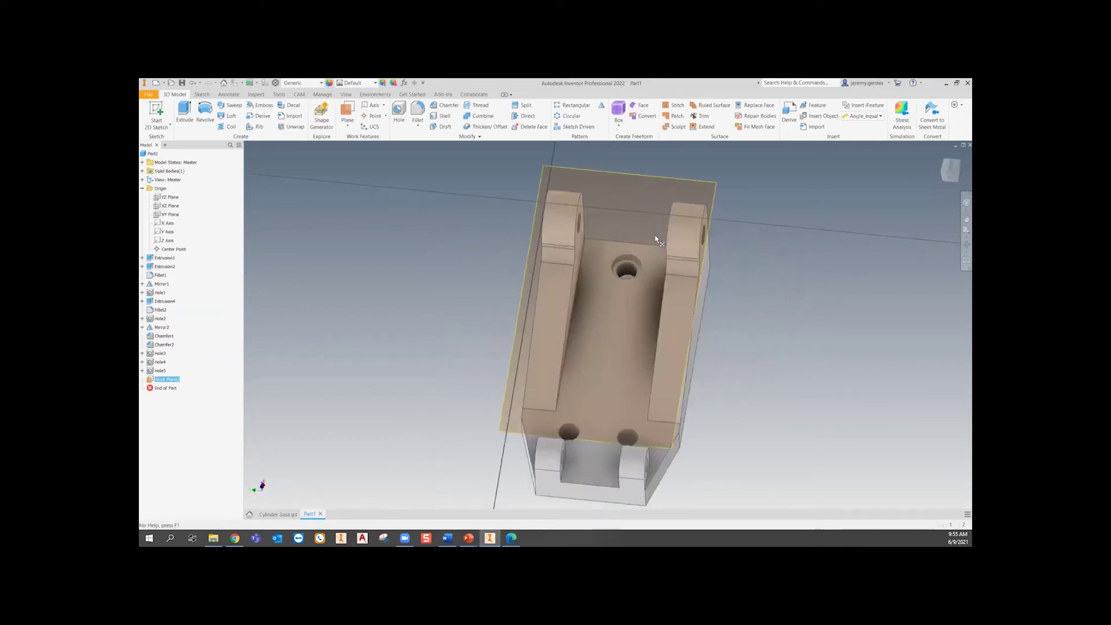
scroll(524, 171, "up", 5)
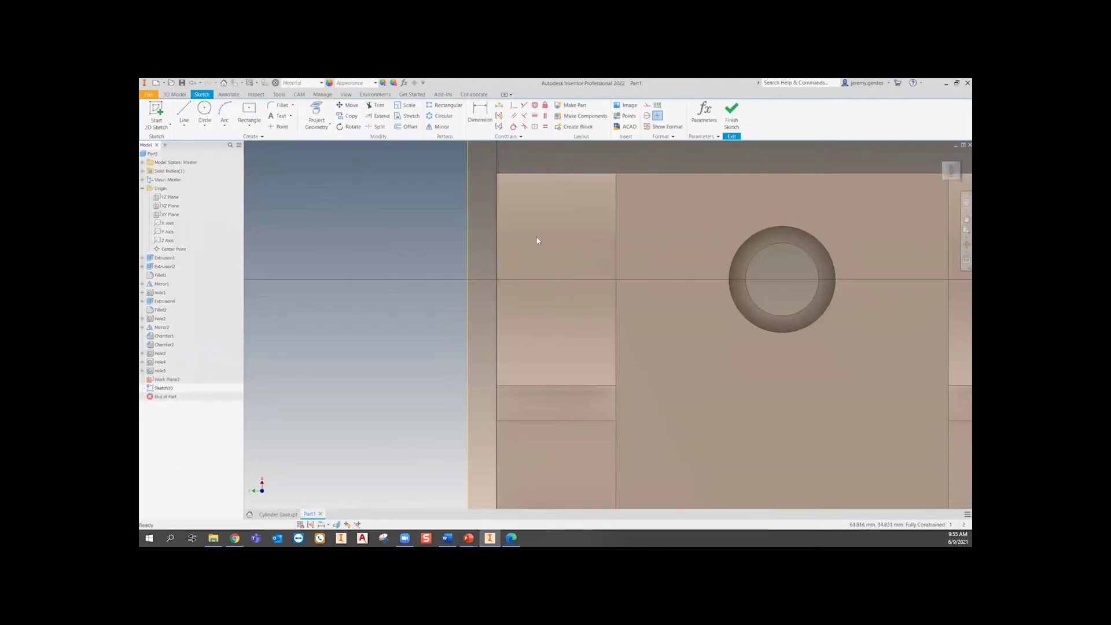
- Project the inner and outer side edges of both tall ears' rounded tops into the sketch
left_click(314, 113)
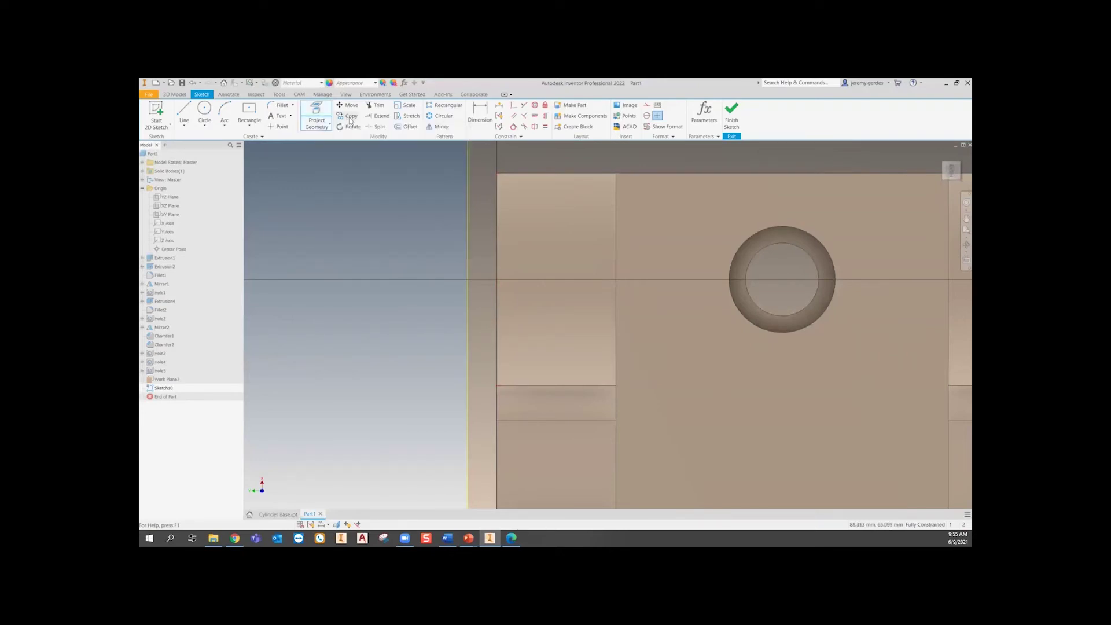
left_click(317, 119)
scroll(632, 311, "up", 3)
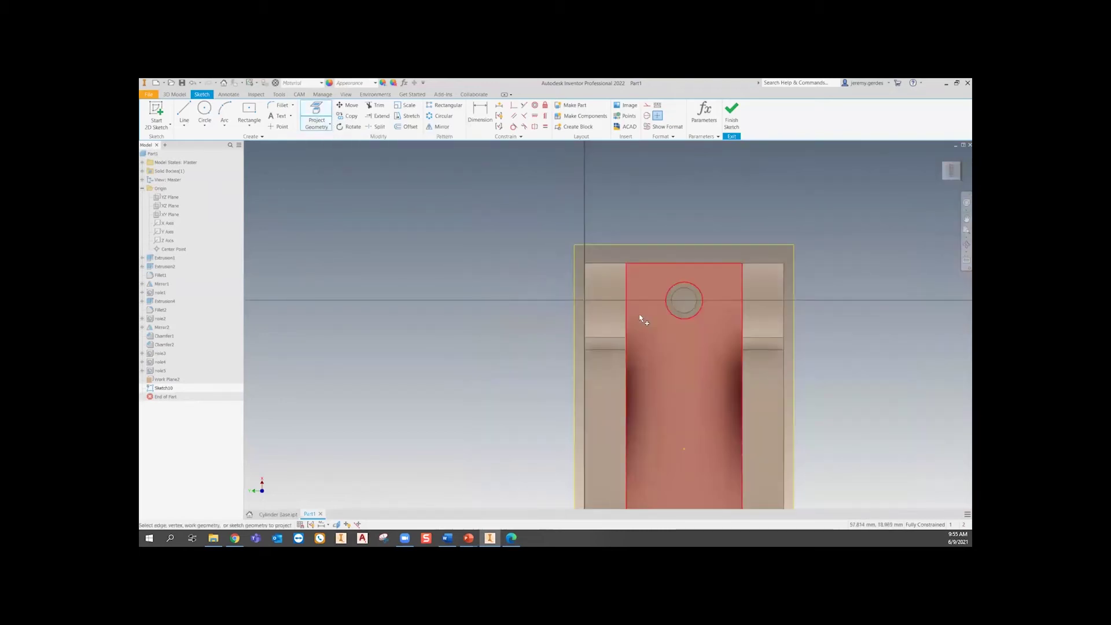
scroll(641, 317, "down", 3)
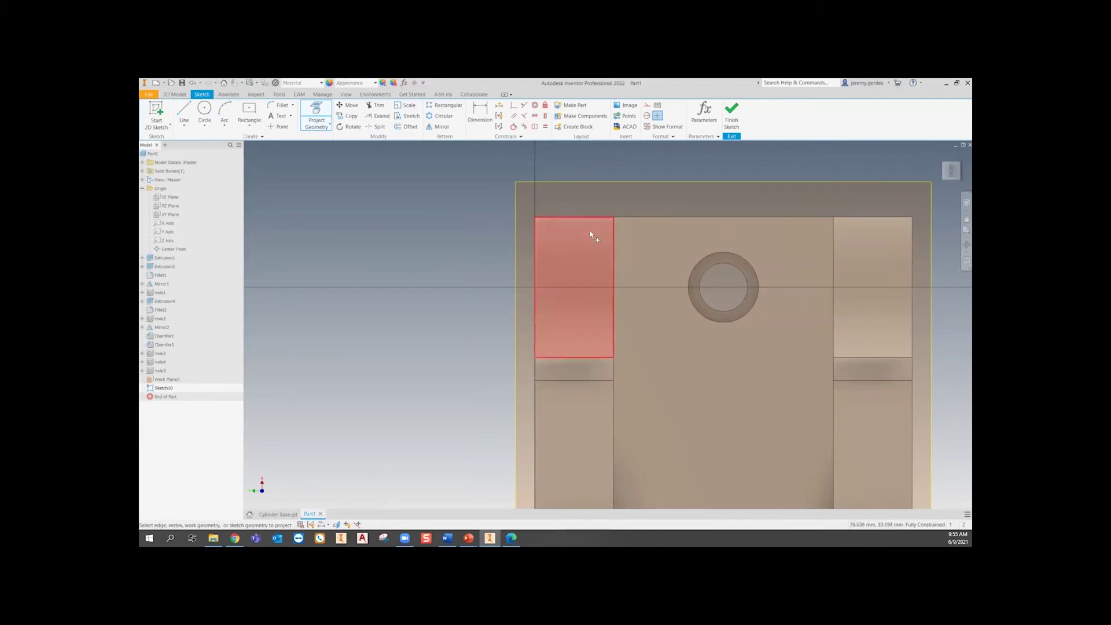
left_click(535, 248)
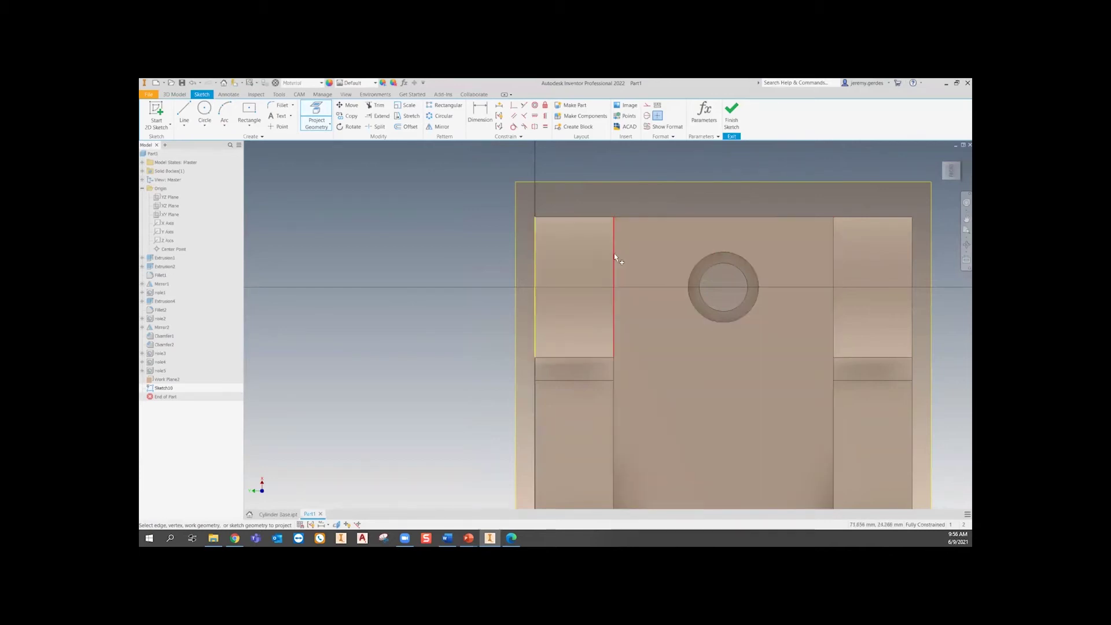
left_click(612, 256)
left_click(835, 270)
left_click(913, 276)
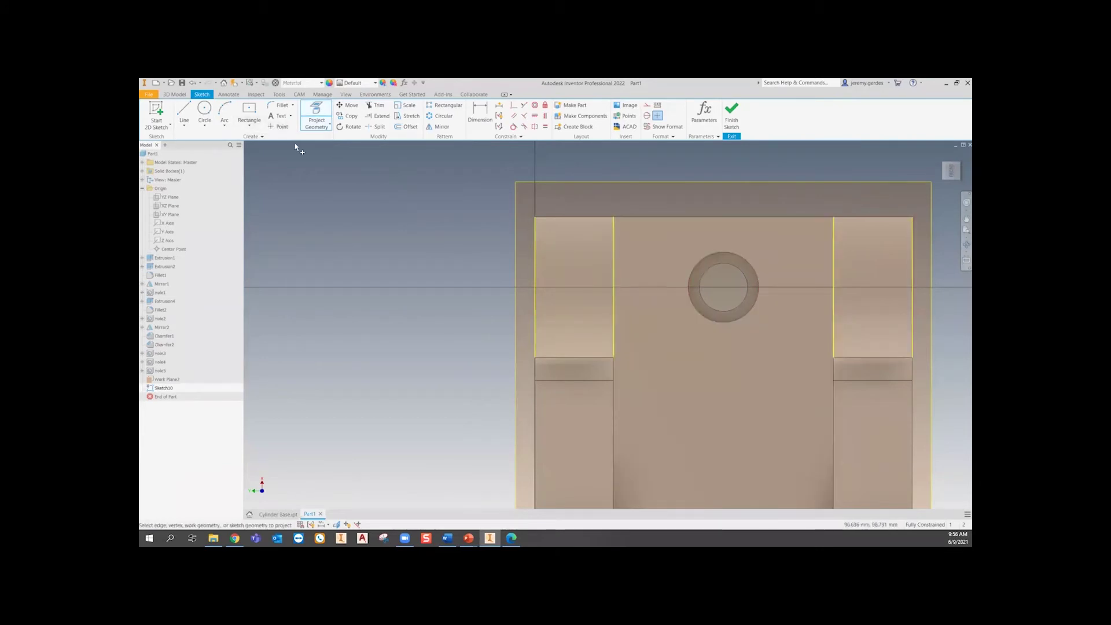
- Draw a line across the tall ear at the sketch origin, from its outer projected edge's midpoint to the inner edge's midpoint
left_click(180, 111)
scroll(532, 296, "up", 2)
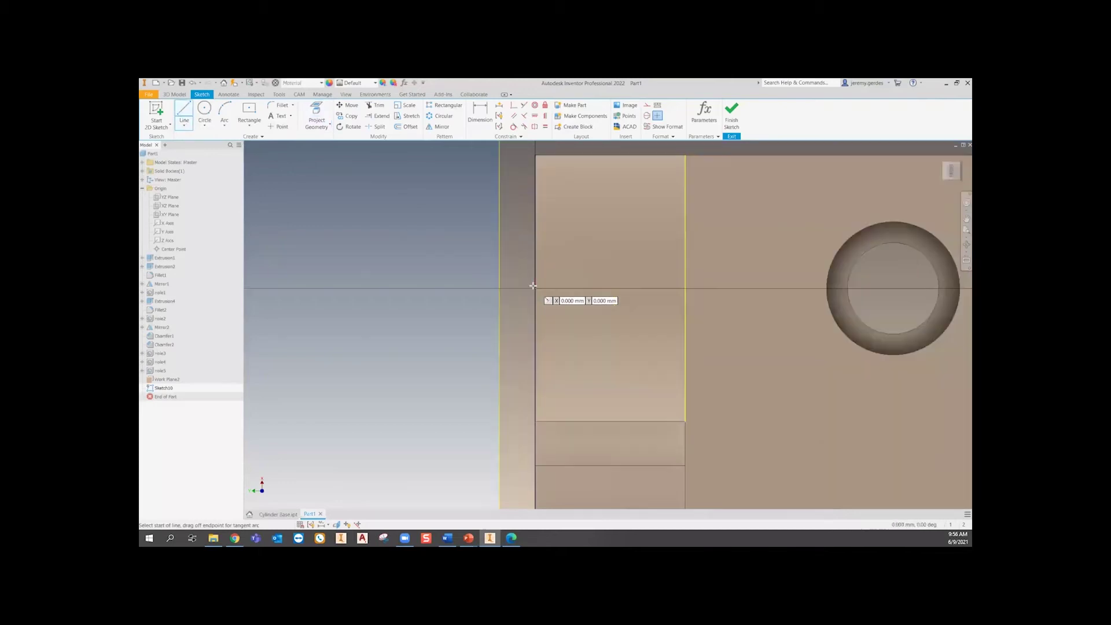
right_click(533, 296)
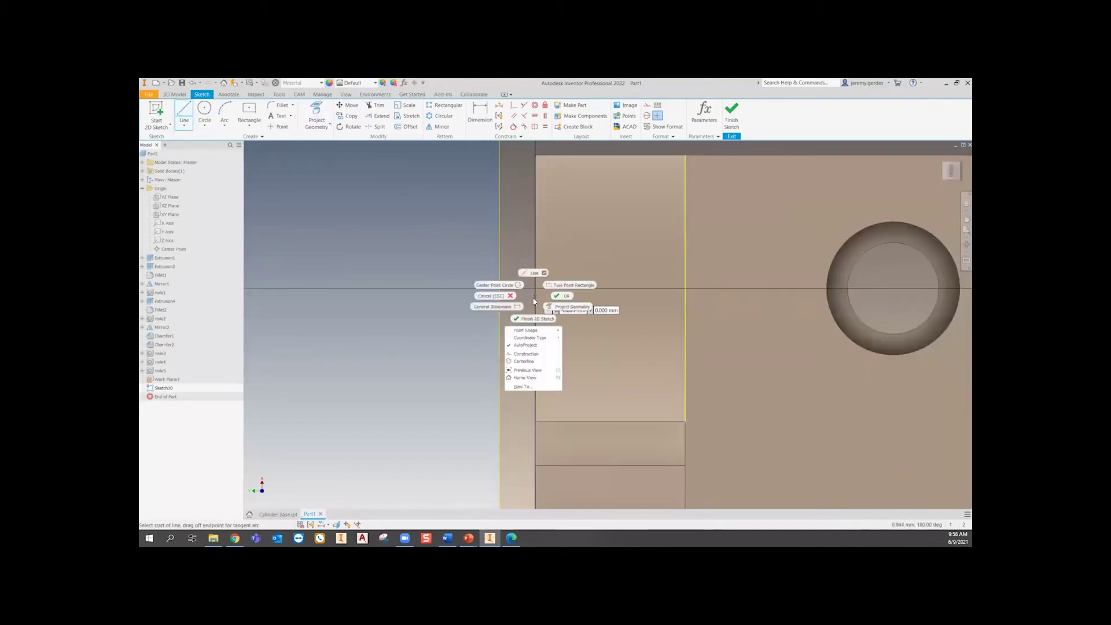
mouse_move(541, 334)
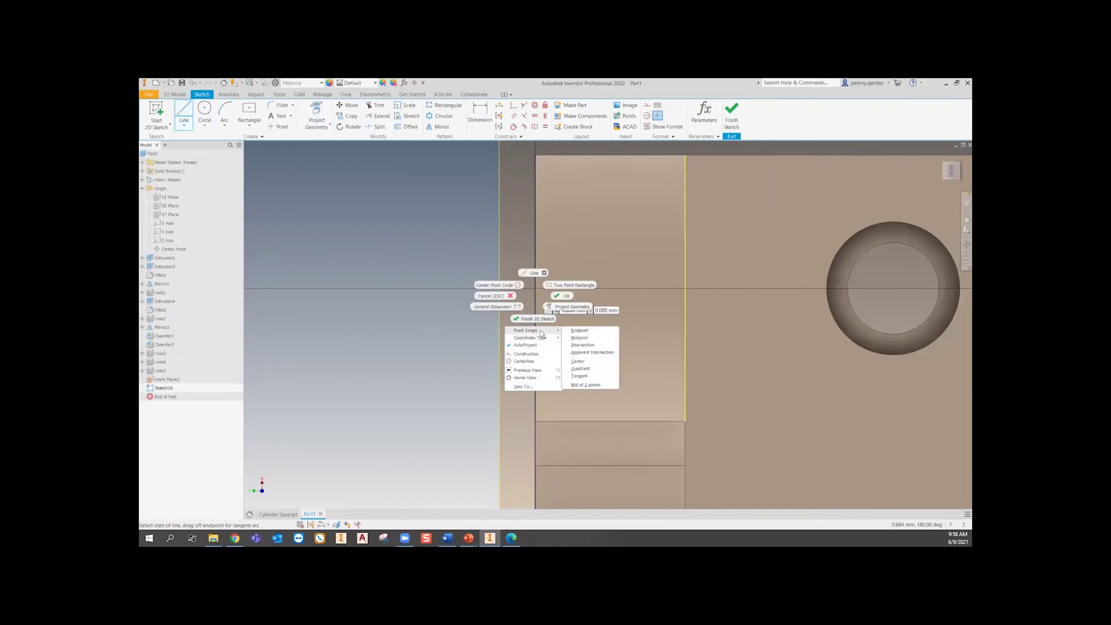
left_click(580, 338)
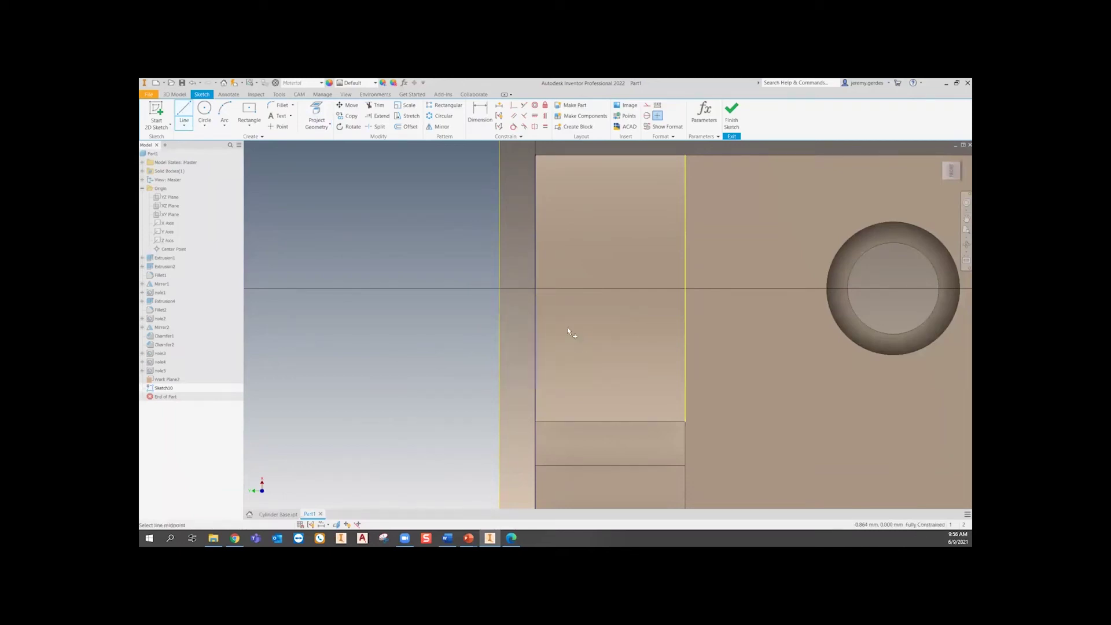
left_click(534, 288)
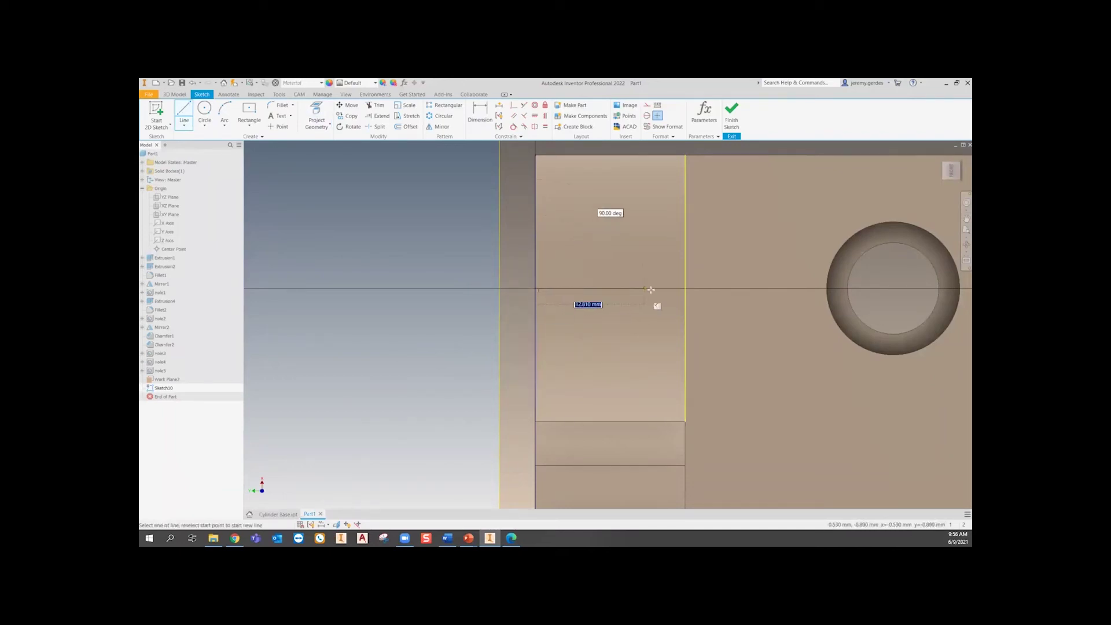
left_click(684, 290)
- Draw a matching line across the opposite tall ear, from its outer projected edge's midpoint to the inner edge's midpoint
middle_click_drag(880, 311, 479, 331)
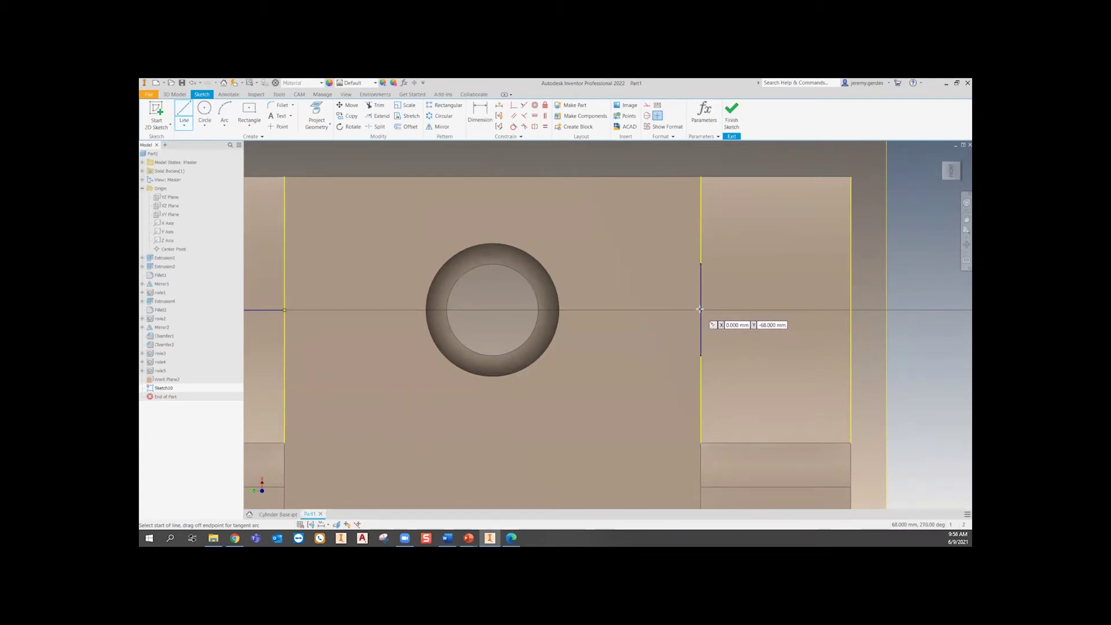
right_click(700, 309)
mouse_move(695, 344)
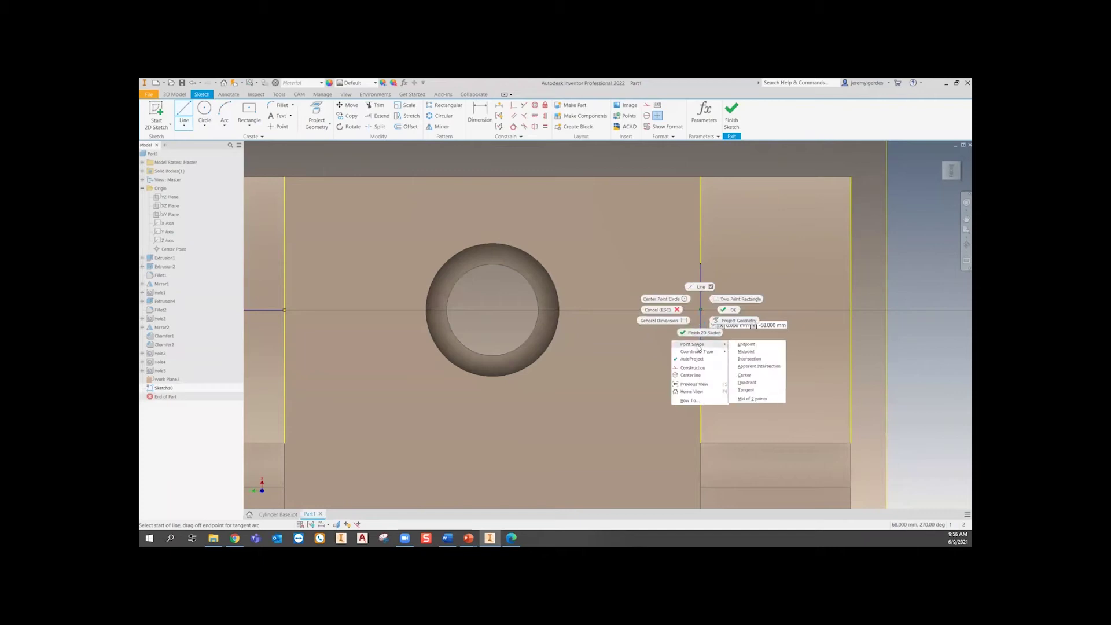
left_click(752, 352)
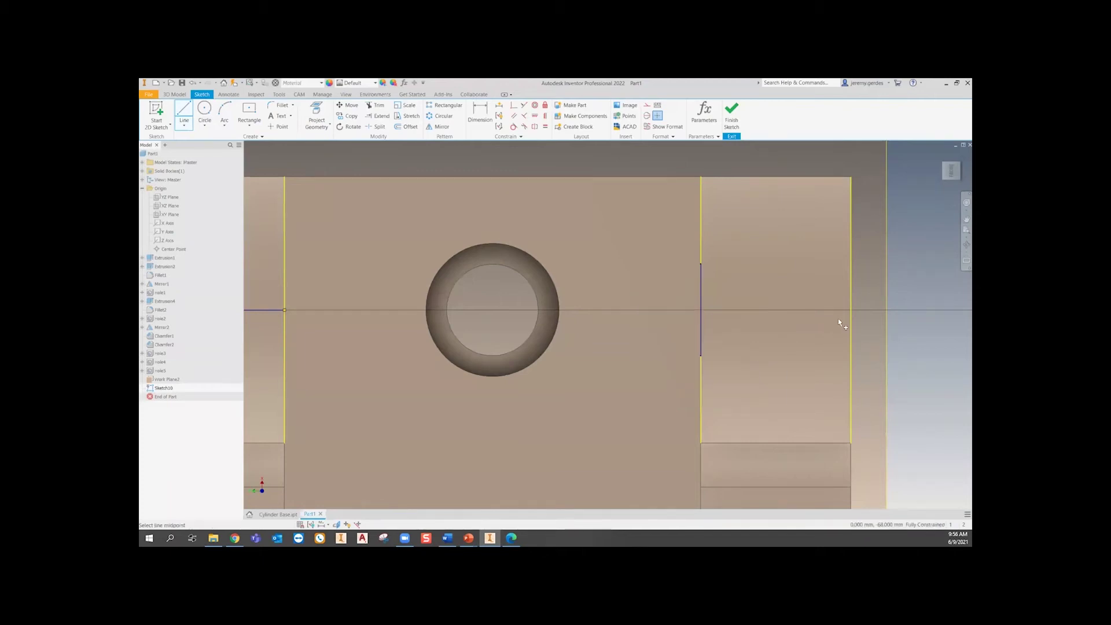
left_click(849, 310)
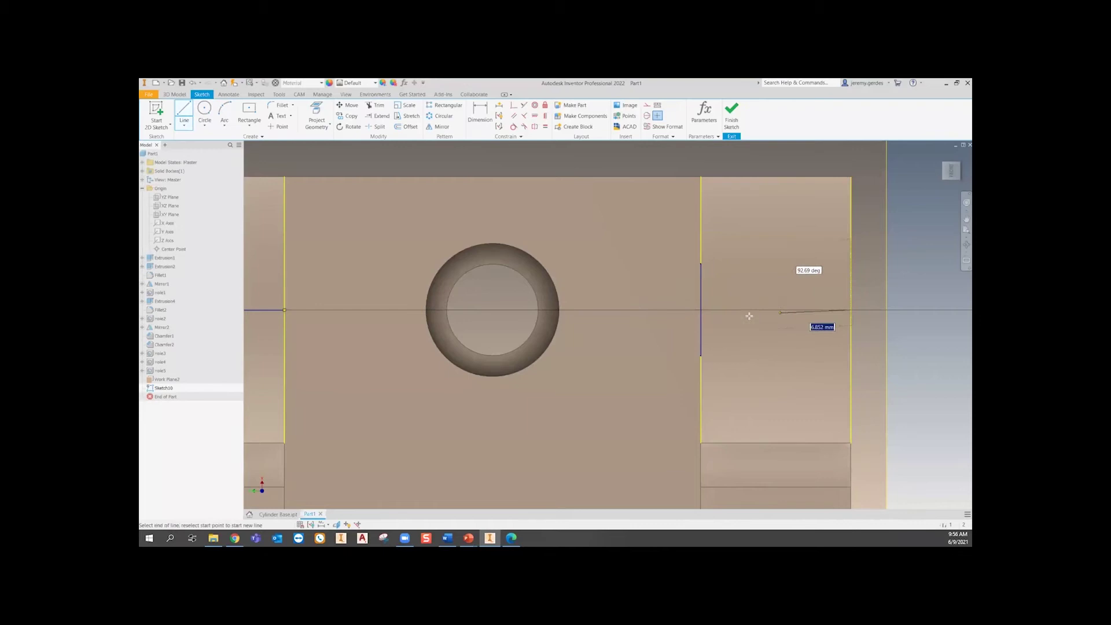
left_click(700, 311)
key("Escape")
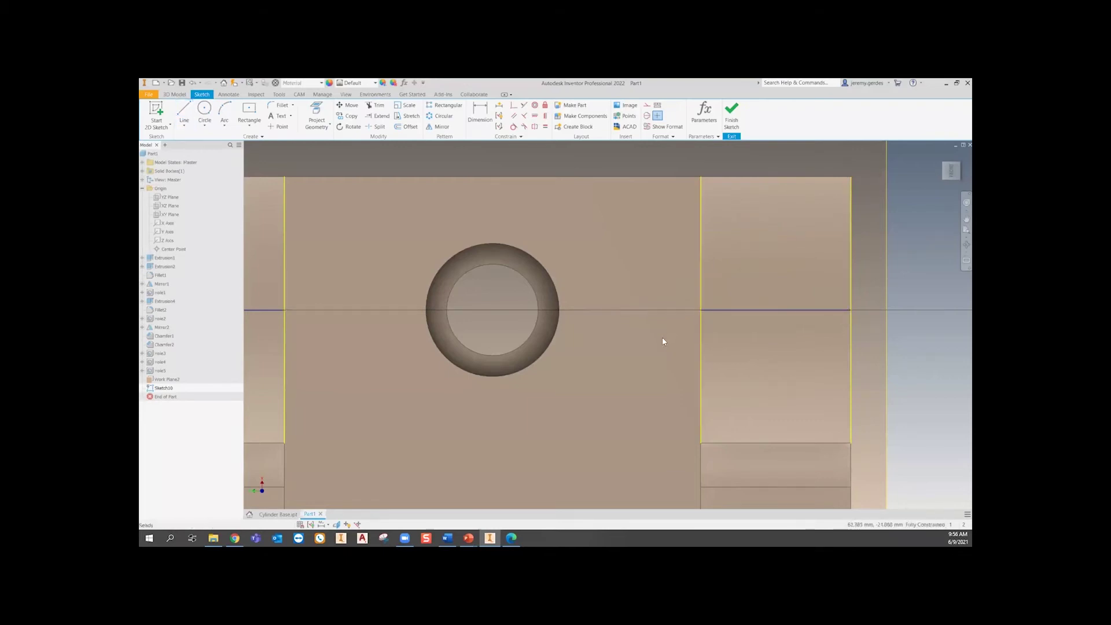
- Place a center point at the midpoint of the line across the tall ear farther from the sketch origin
left_click(281, 129)
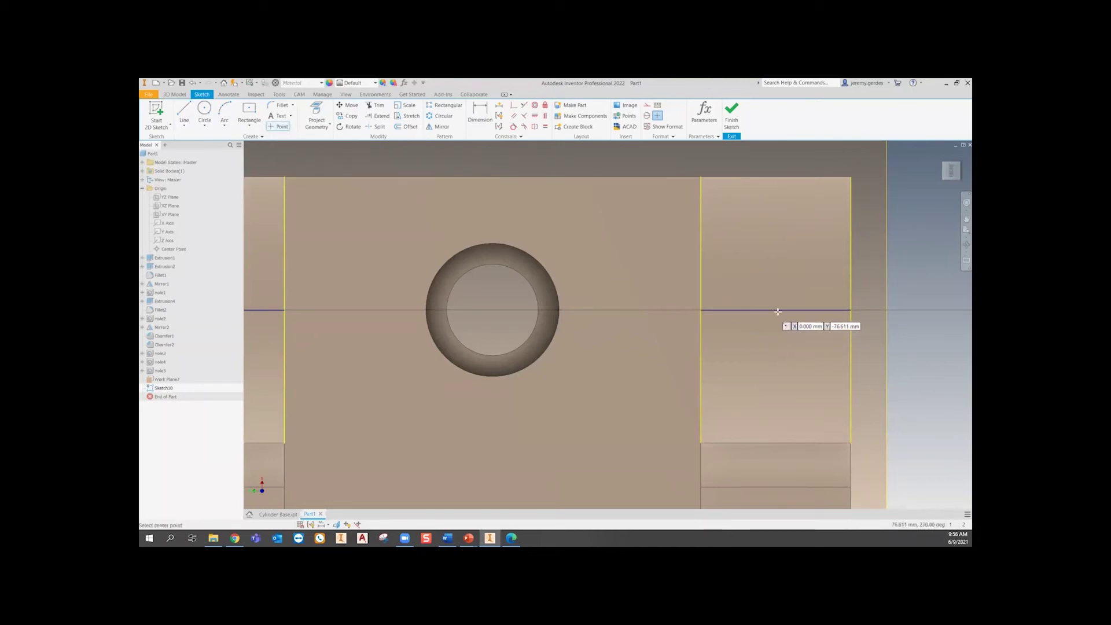
right_click(775, 328)
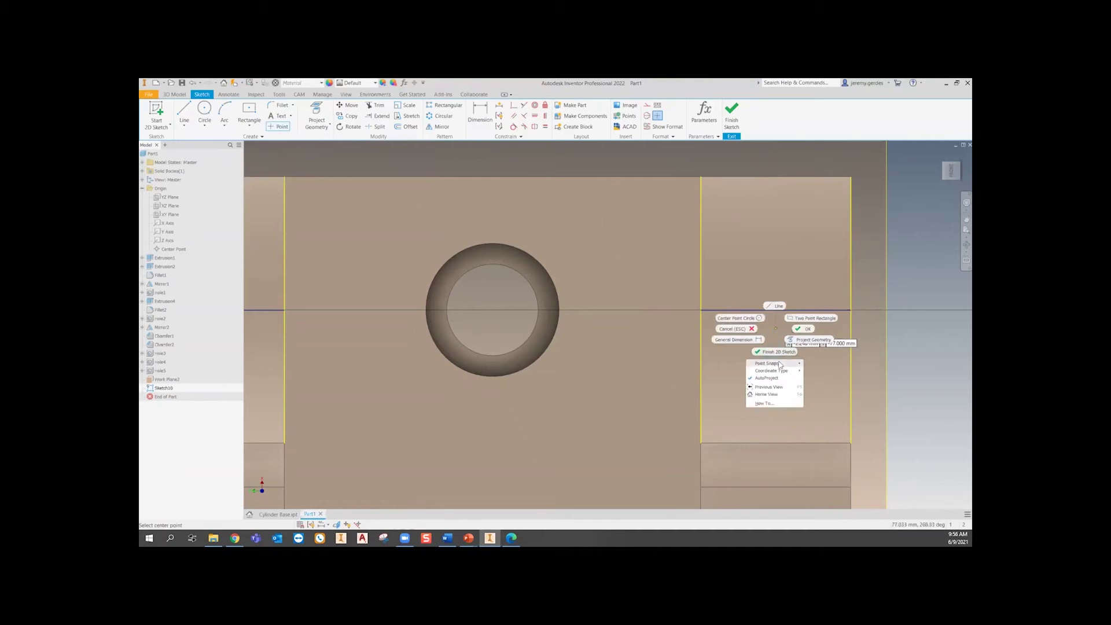
mouse_move(779, 364)
left_click(821, 371)
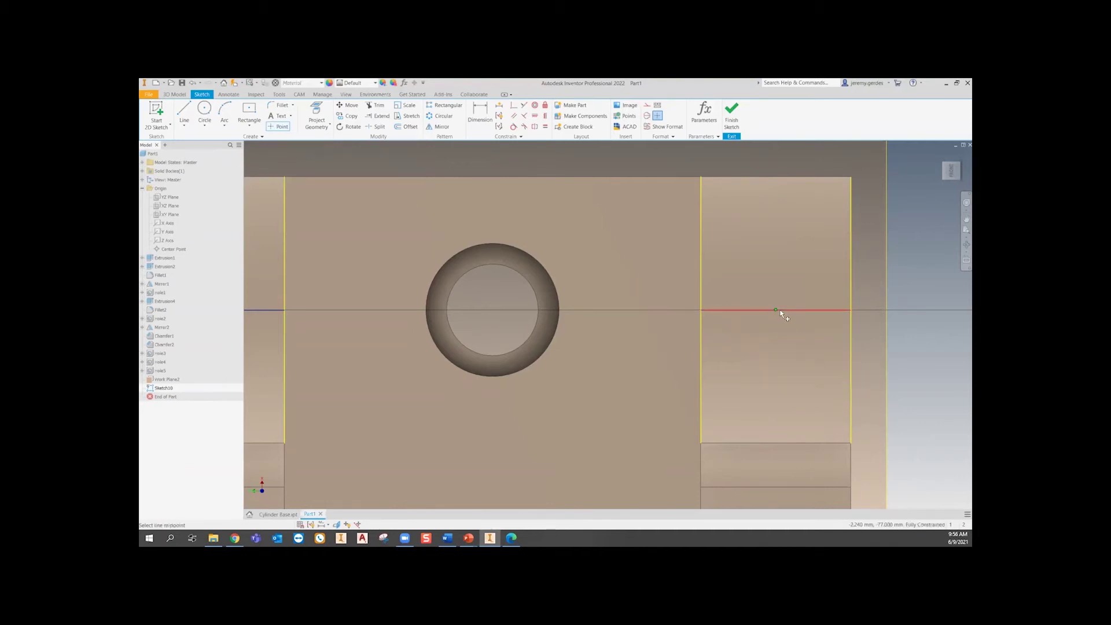
- Place a center point at the midpoint of the line across the tall ear at the sketch origin, and finish the sketch
scroll(826, 342, "down", 3)
scroll(440, 327, "up", 4)
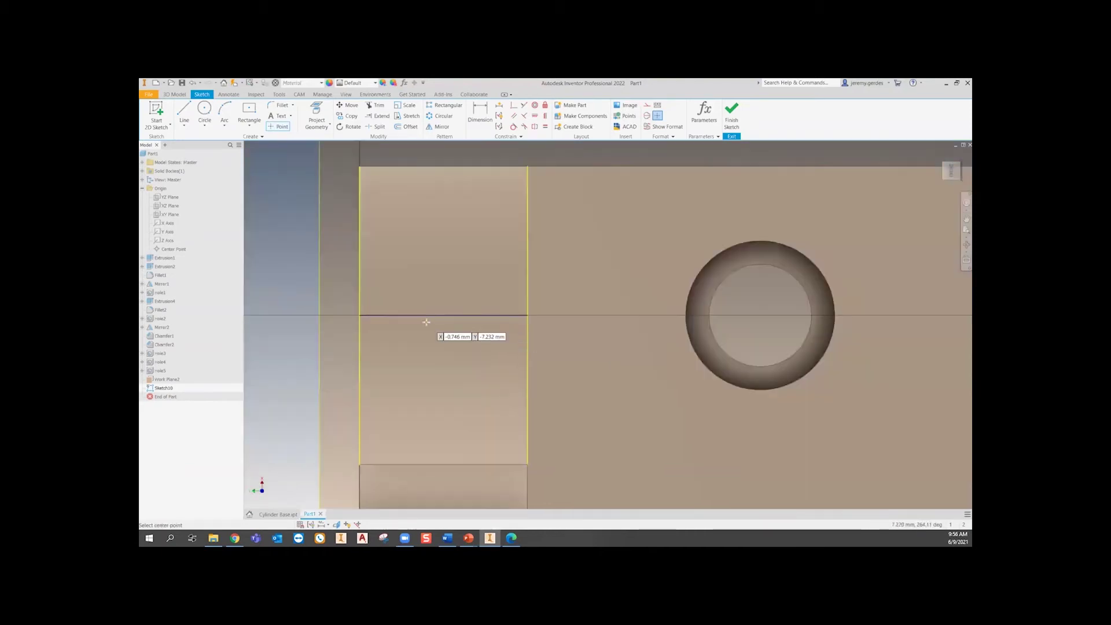
right_click(430, 325)
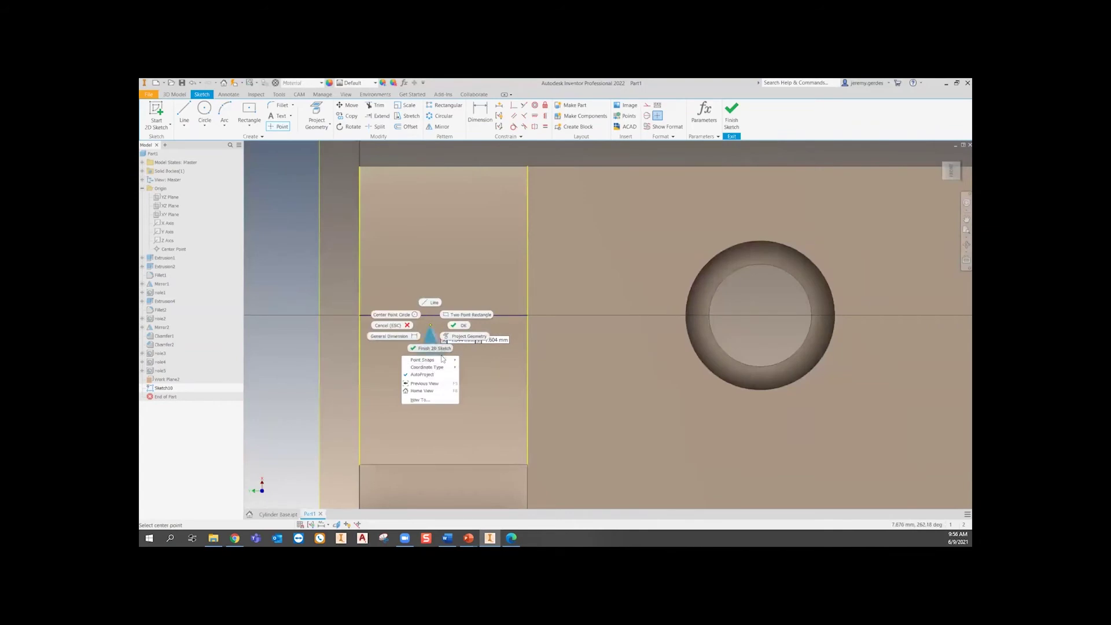
mouse_move(441, 363)
left_click(483, 367)
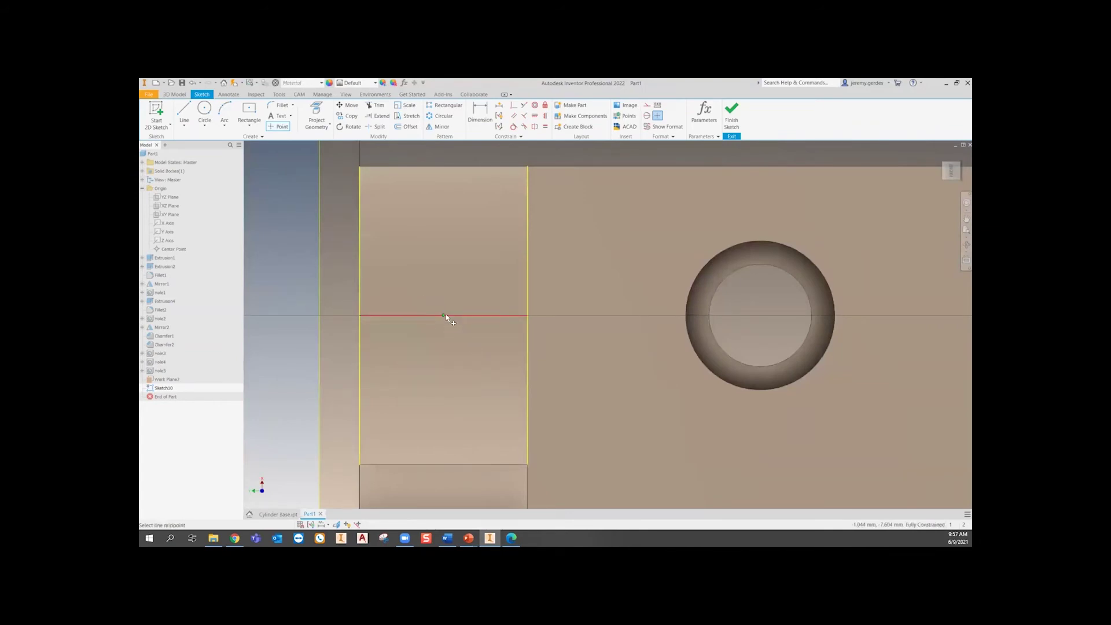
left_click(445, 315)
scroll(445, 315, "down", 3)
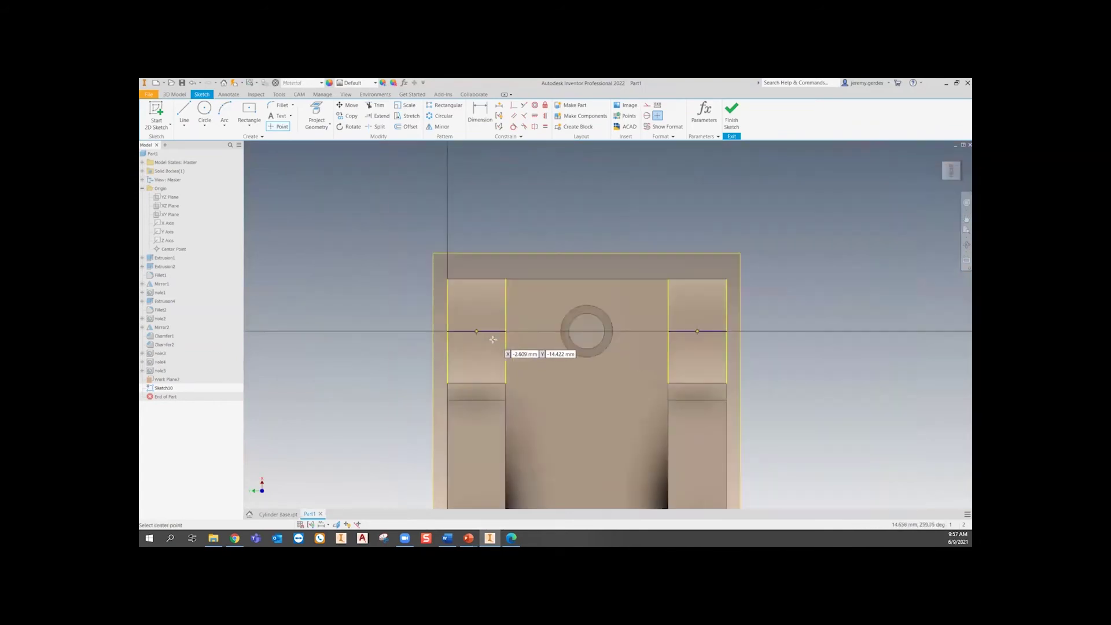
right_click(571, 216)
left_click(570, 238)
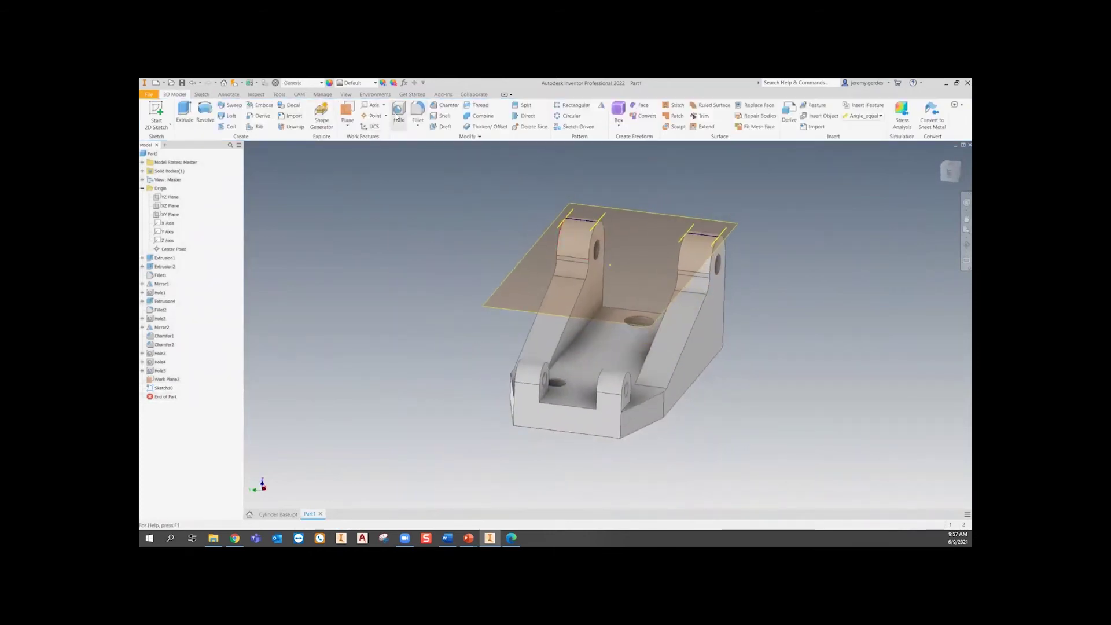
- Start a Hole feature at both sketched center points, using tapped holes with no seat
left_click(398, 112)
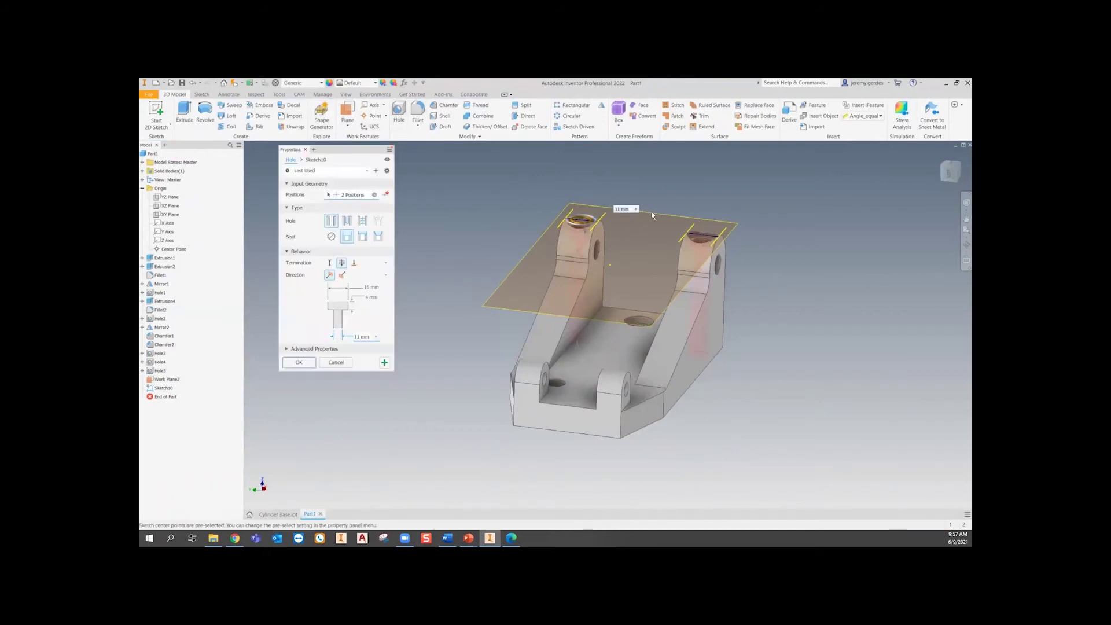
scroll(564, 223, "up", 2)
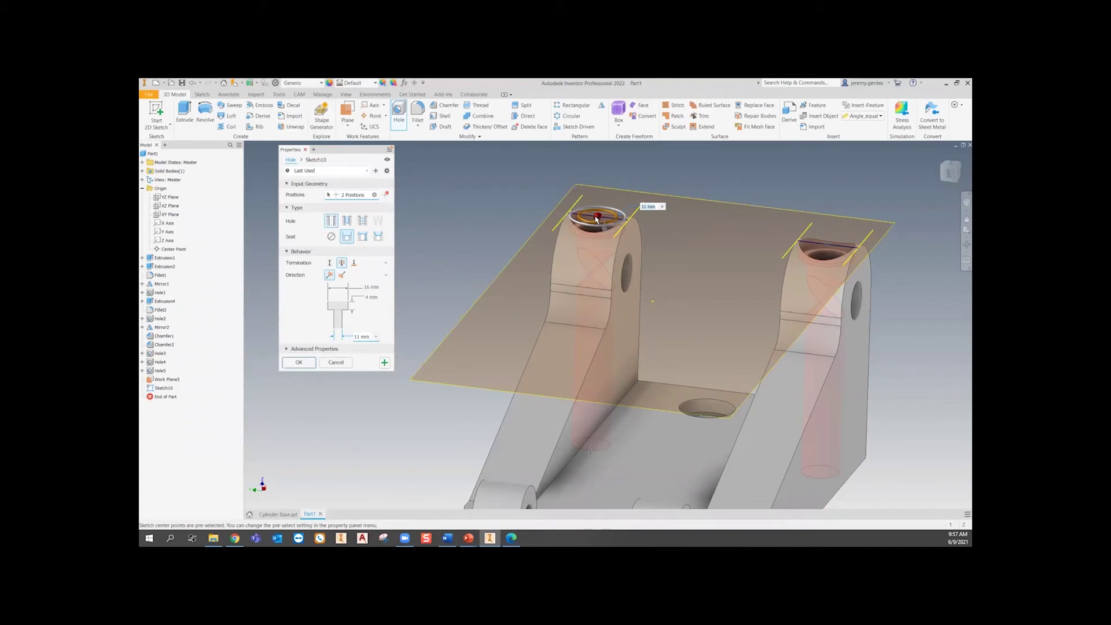
left_click(361, 220)
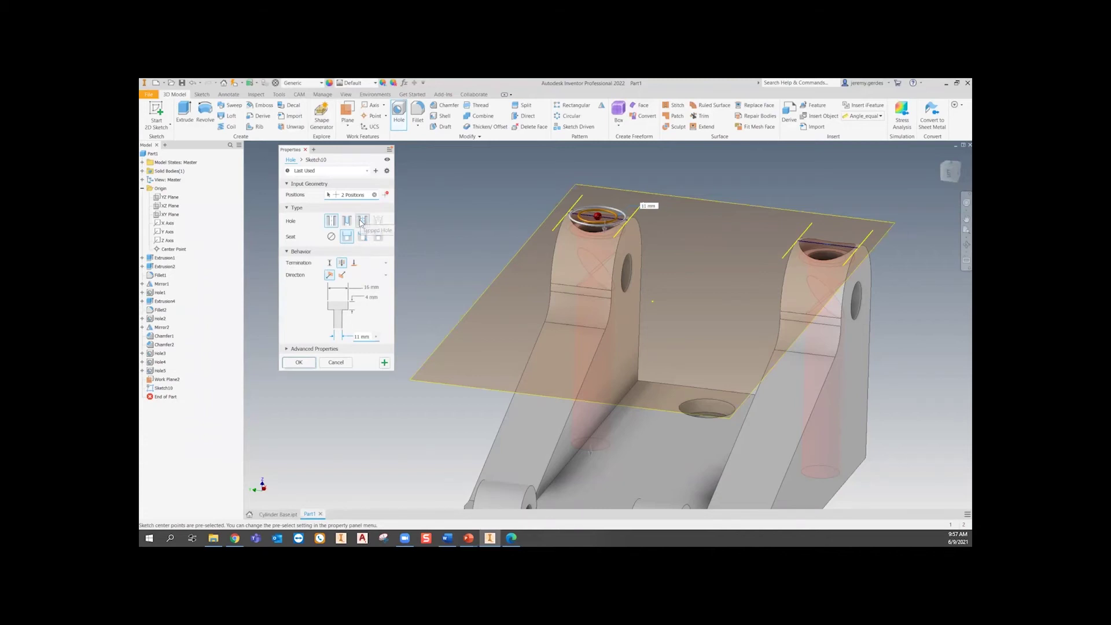
left_click(331, 236)
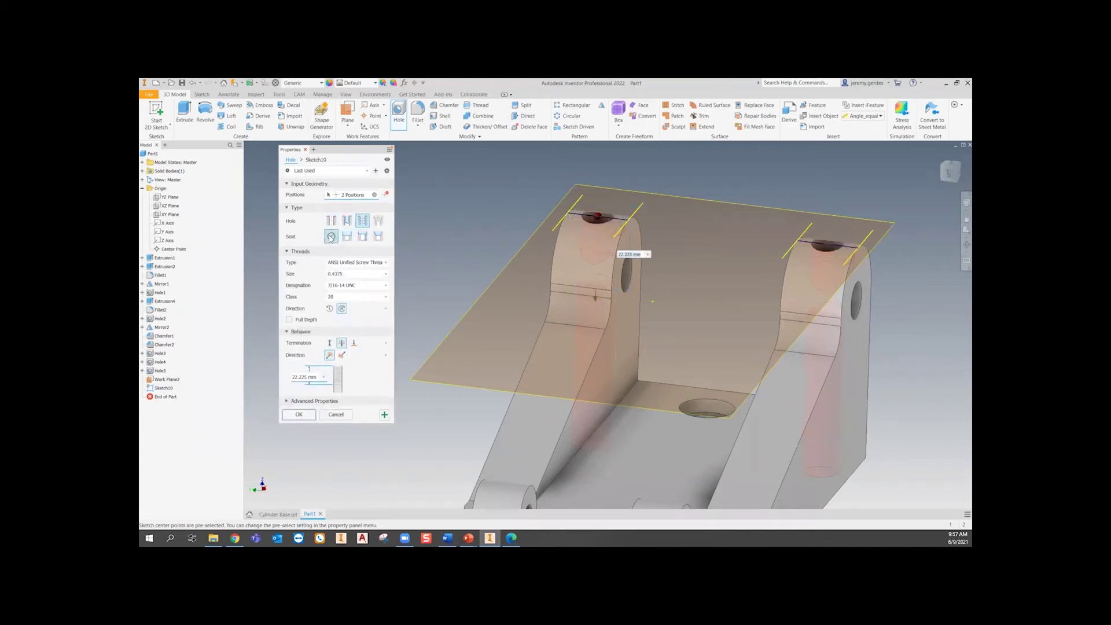
- Set the hole threads to ISO Metric profile, size 6
left_click(366, 265)
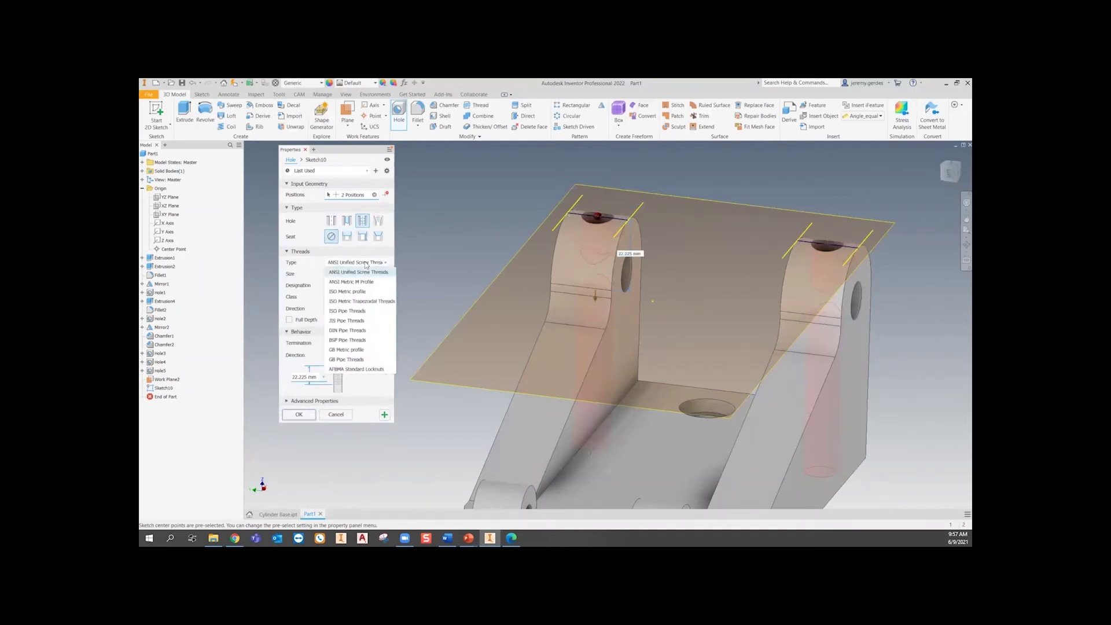
left_click(373, 293)
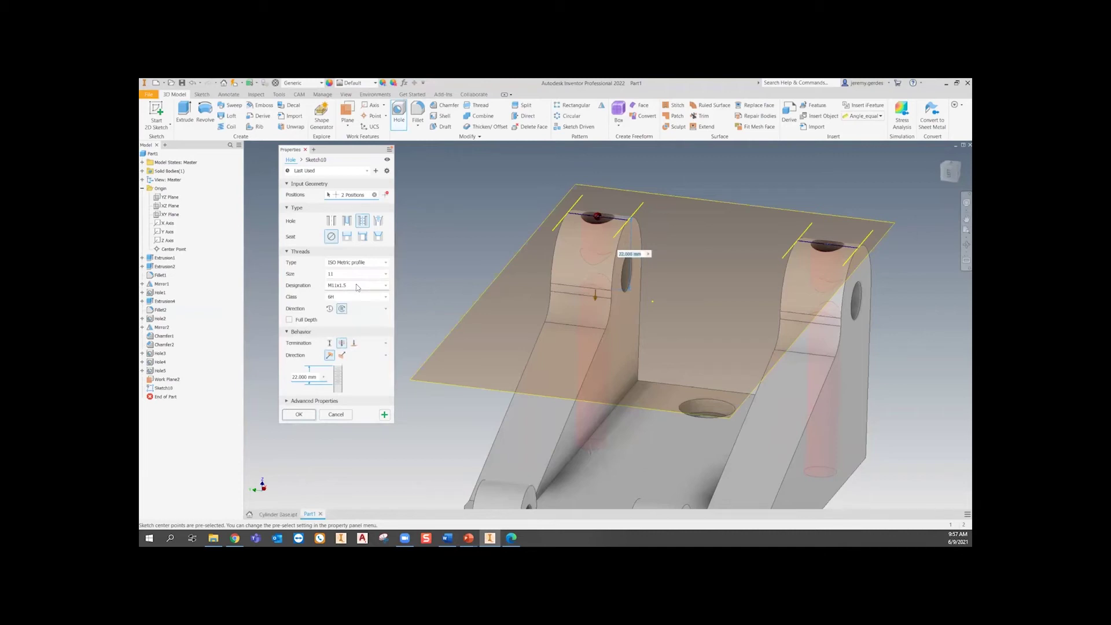
left_click(357, 286)
left_click(355, 277)
left_click(355, 274)
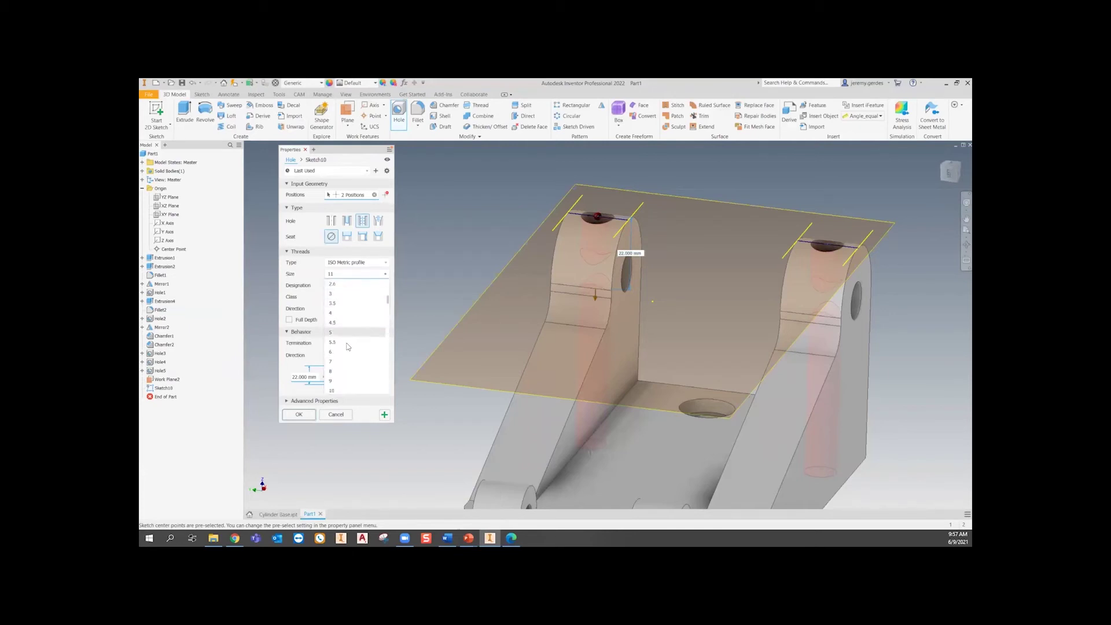
left_click(349, 351)
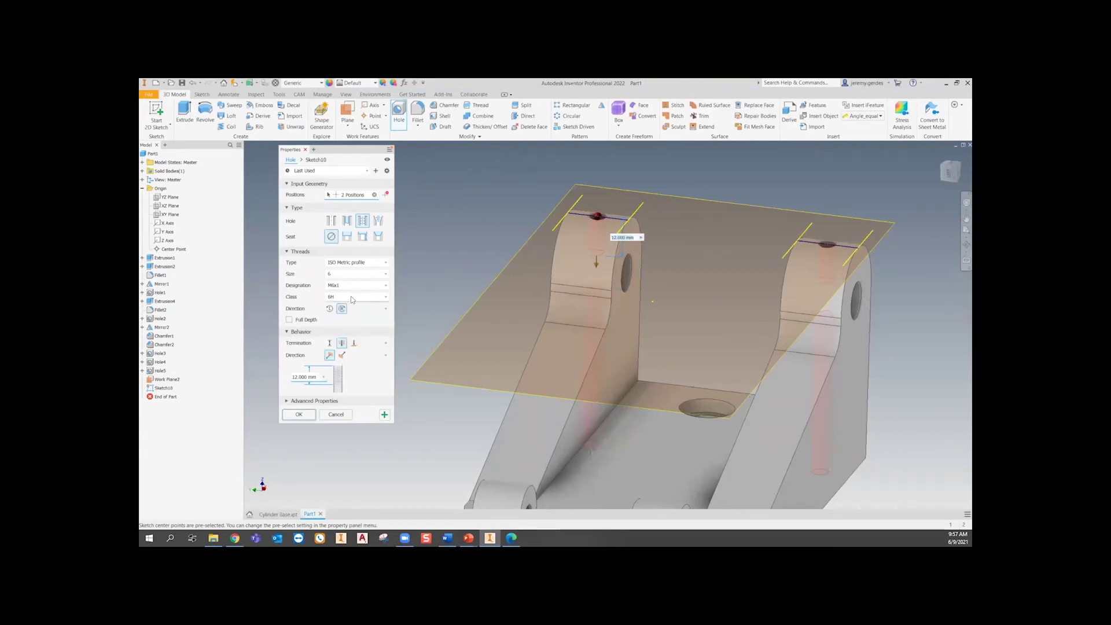
- Terminate the tapped holes at the inner surface of the tall ear's cross hole and create them
middle_click_drag(699, 369, 679, 399, "shift")
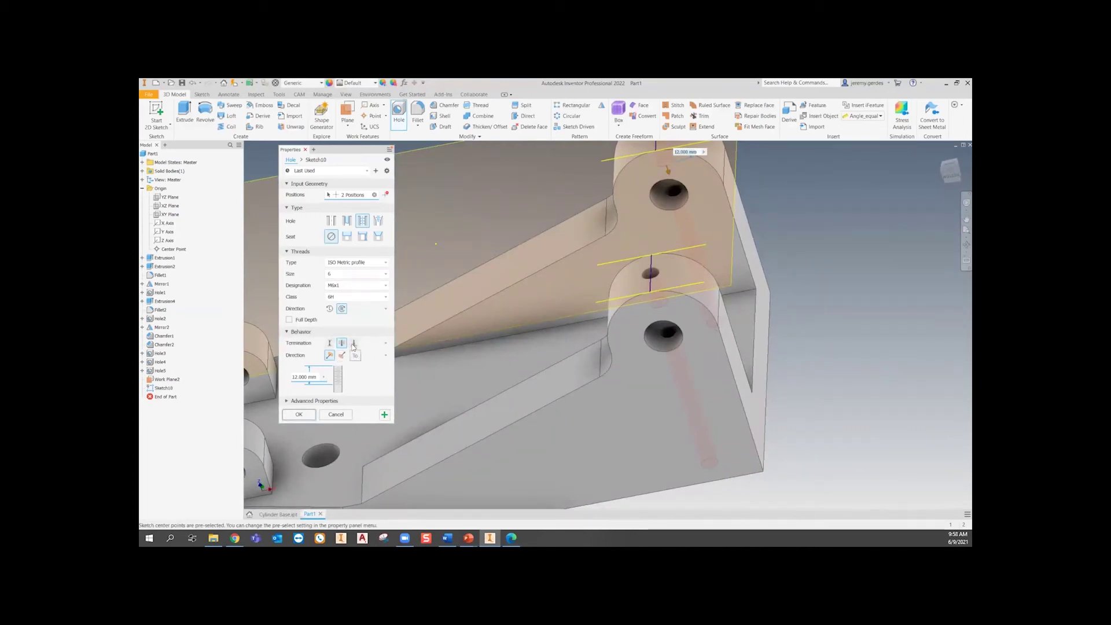
left_click(354, 343)
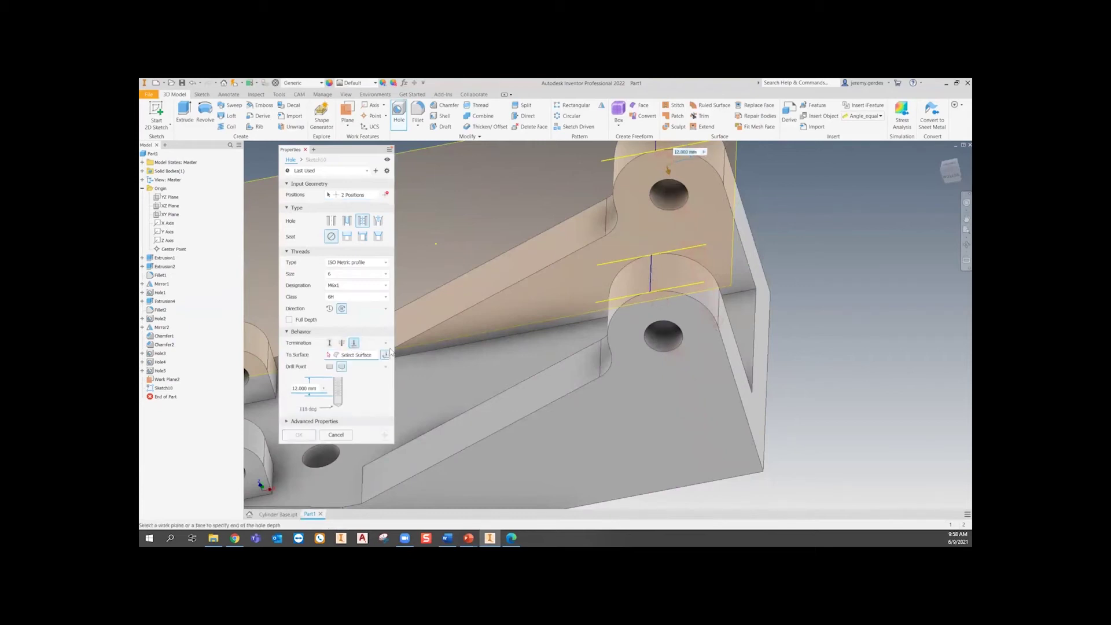
left_click(676, 357)
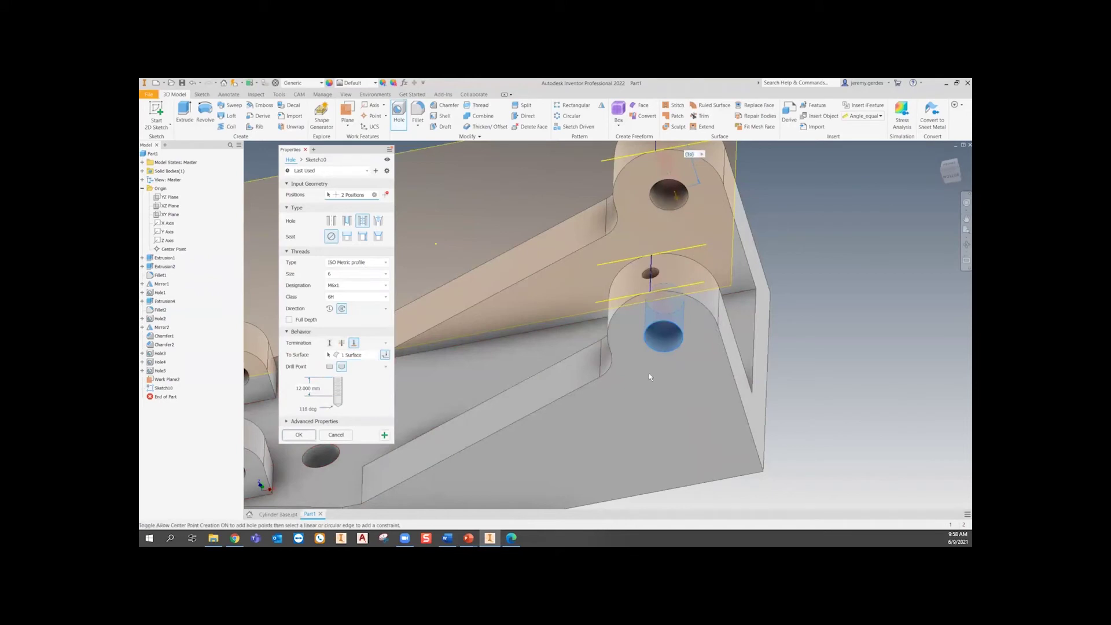
middle_click_drag(605, 353, 589, 336, "shift")
left_click(294, 436)
- Examine the tapped holes and their threads in the rounded tops of both tall ears
middle_click_drag(602, 405, 674, 385, "shift")
scroll(614, 241, "up", 5)
scroll(651, 224, "down", 3)
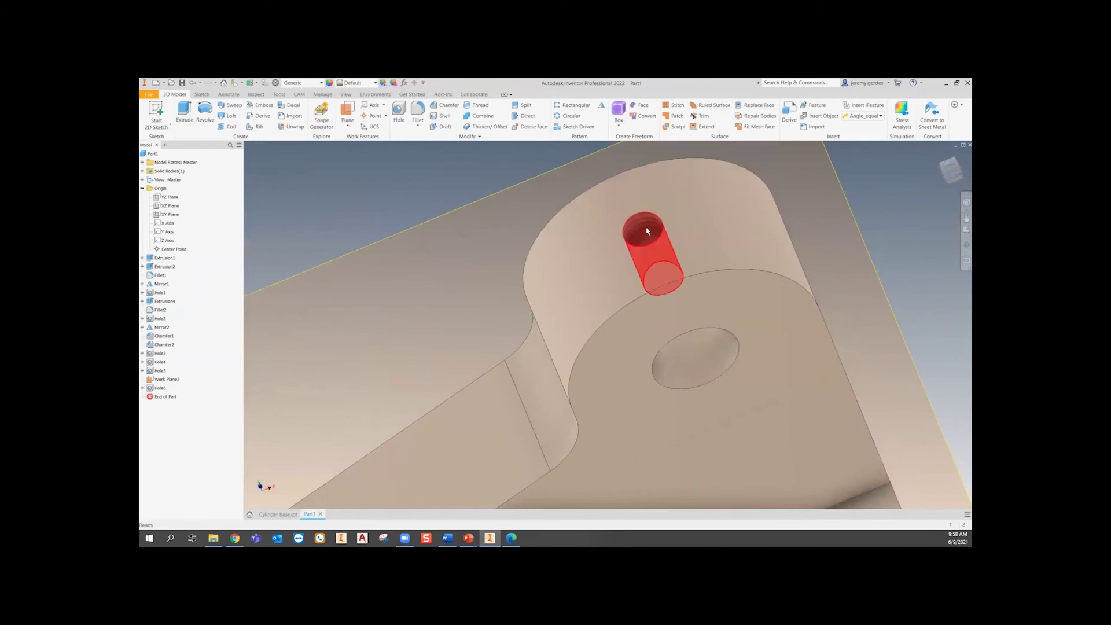
scroll(645, 231, "up", 3)
scroll(644, 215, "down", 4)
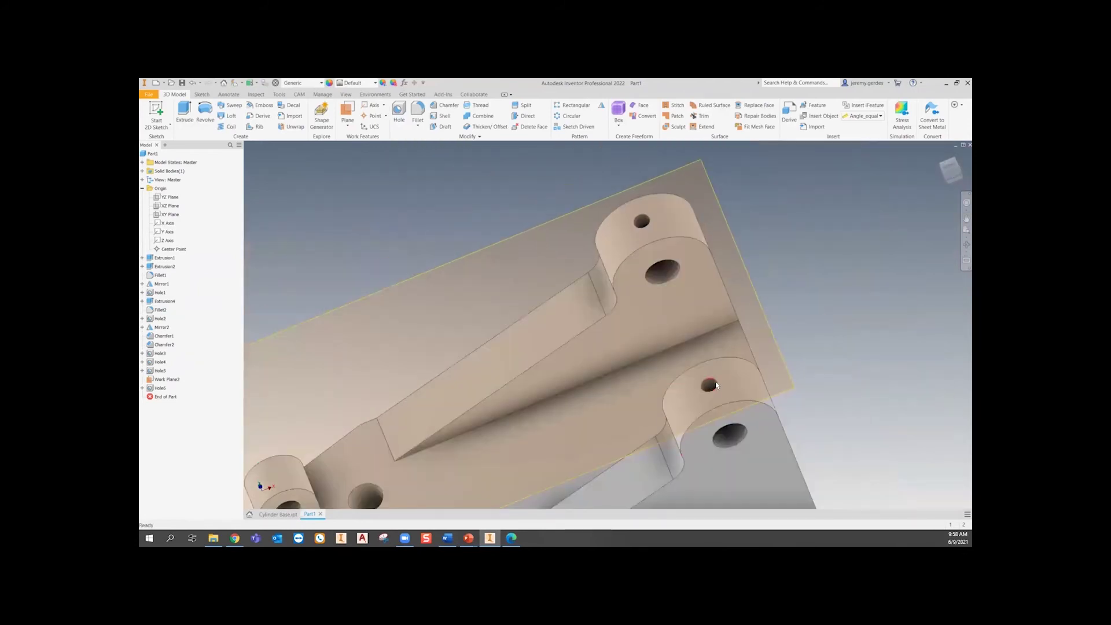
scroll(712, 387, "up", 3)
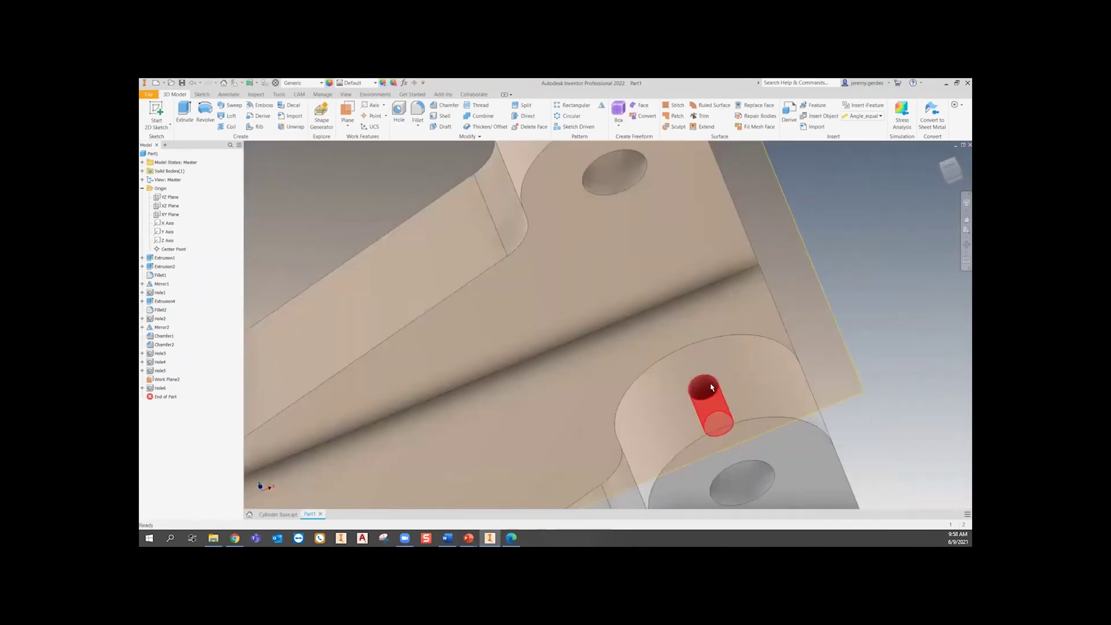
mouse_move(722, 398)
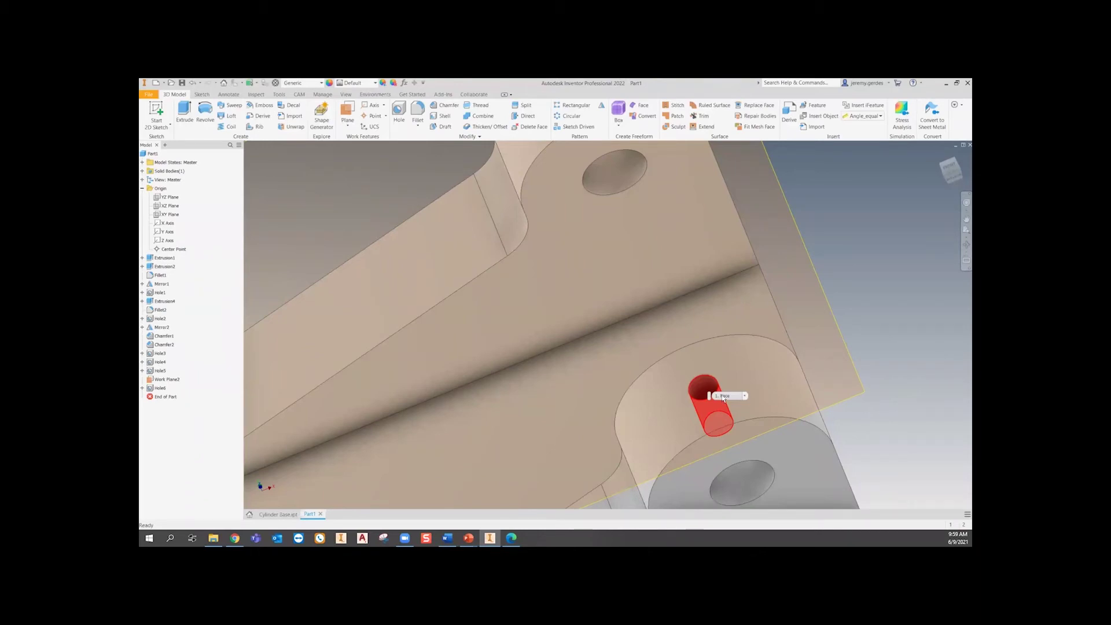
scroll(723, 398, "up", 3)
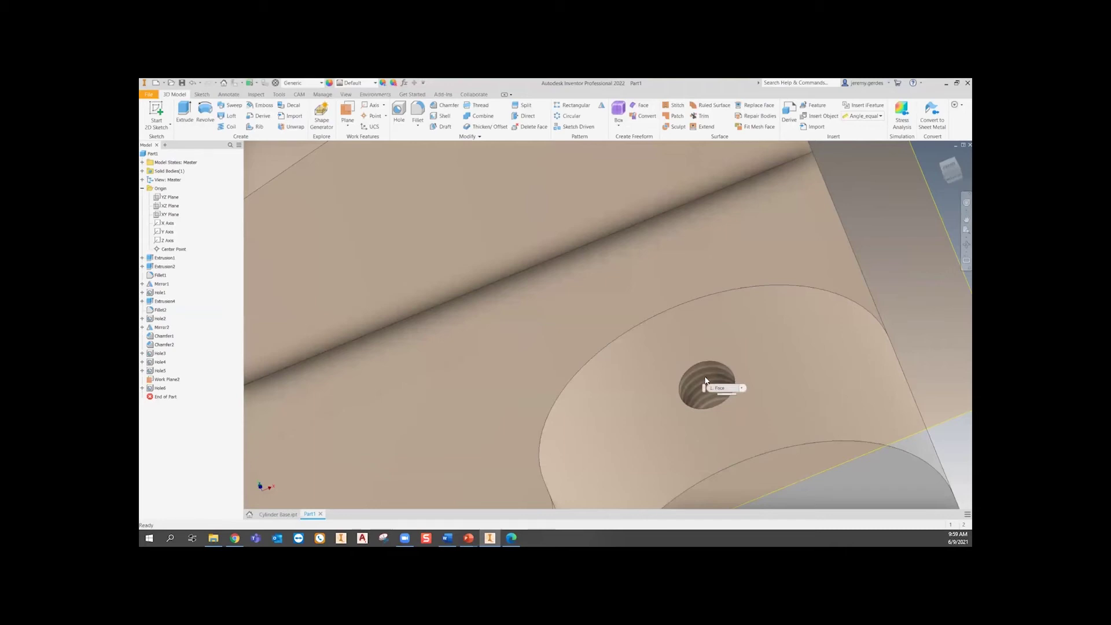
scroll(706, 382, "down", 5)
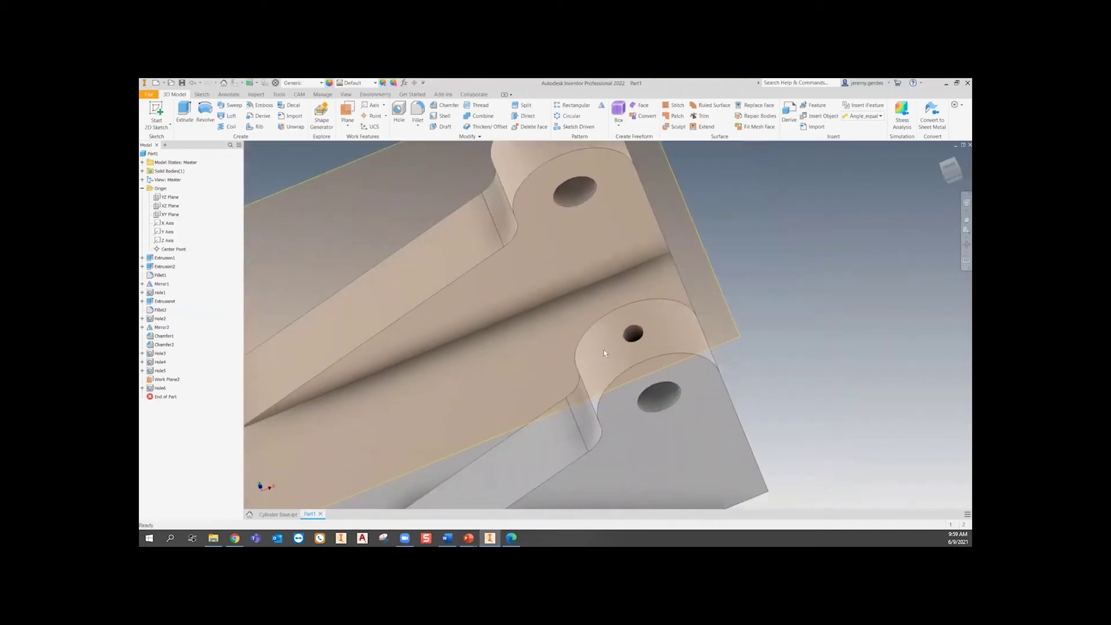
- Hide the work plane tangent to the tall ears' rounded tops
scroll(574, 379, "down", 5)
middle_click_drag(573, 387, 578, 356, "shift")
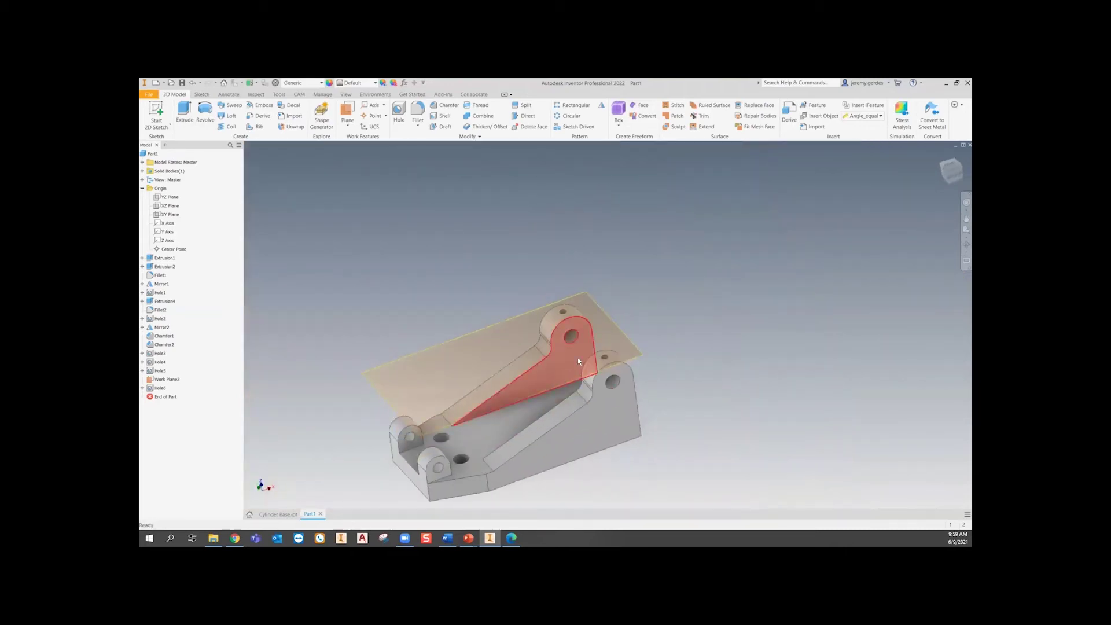
right_click(616, 325)
left_click(646, 337)
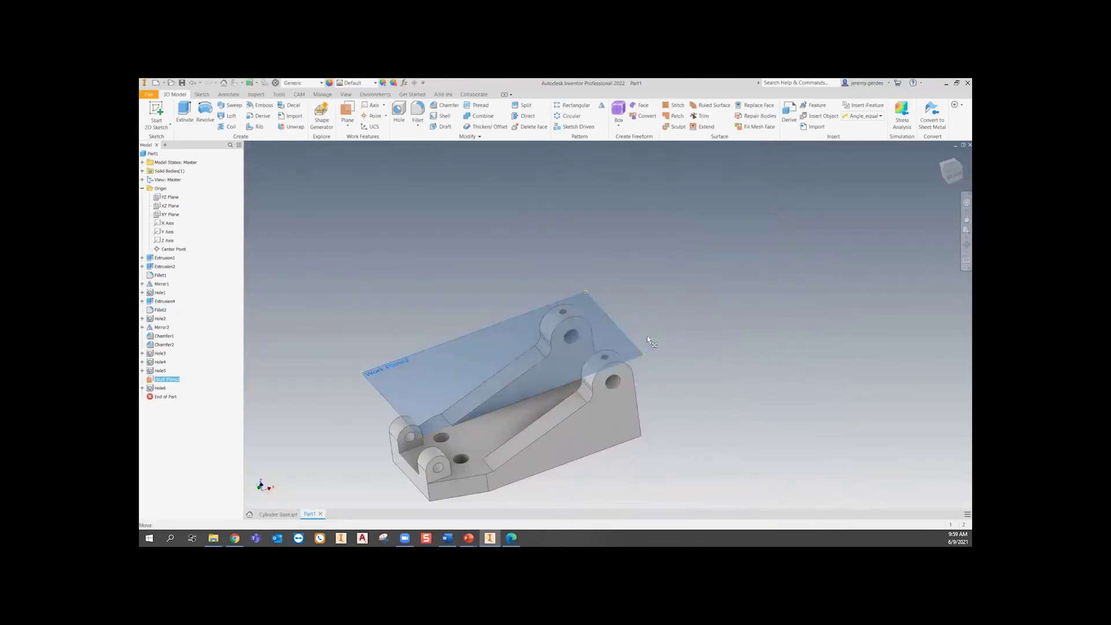
- Try Silver and Steel, Cast in turn as the part's material
middle_click_drag(643, 374, 718, 344)
middle_click_drag(495, 373, 464, 328, "shift")
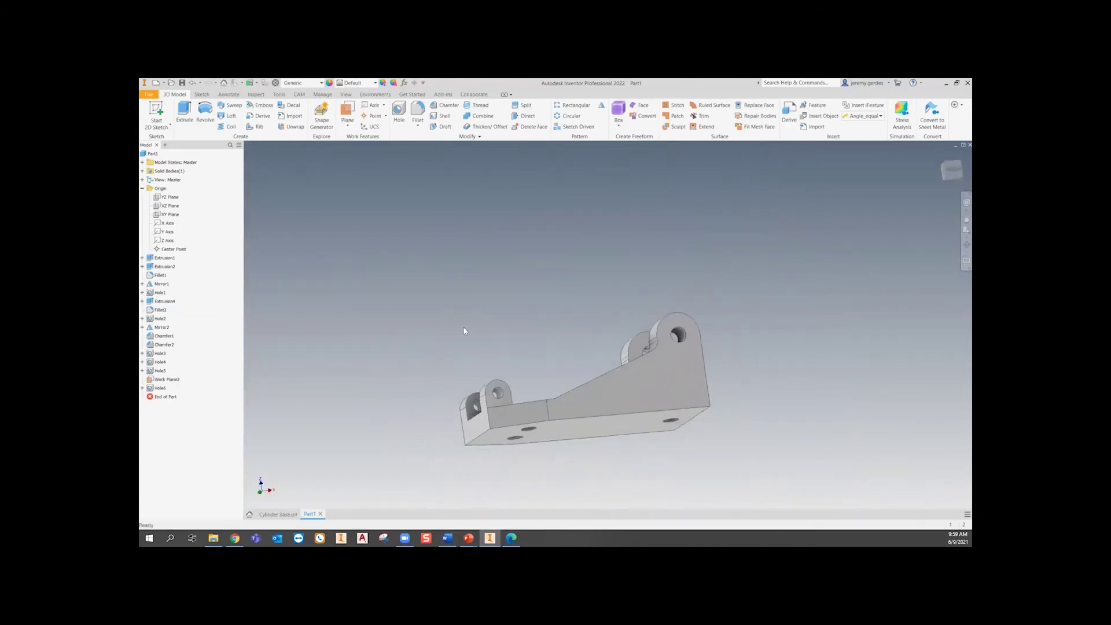
left_click(315, 84)
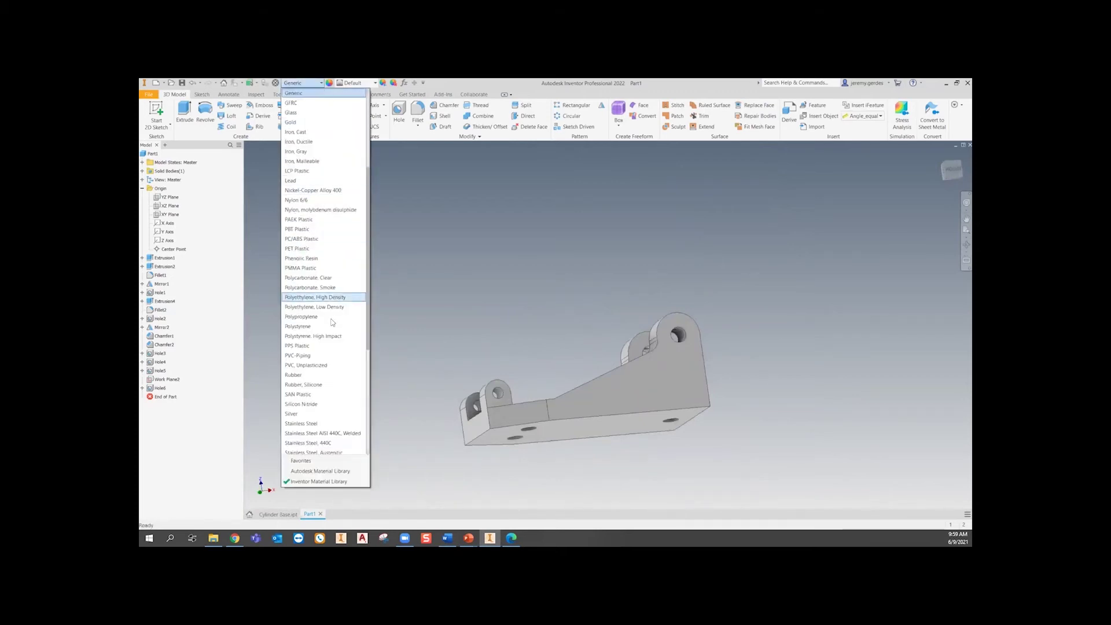
left_click(323, 413)
middle_click_drag(401, 310, 466, 273, "shift")
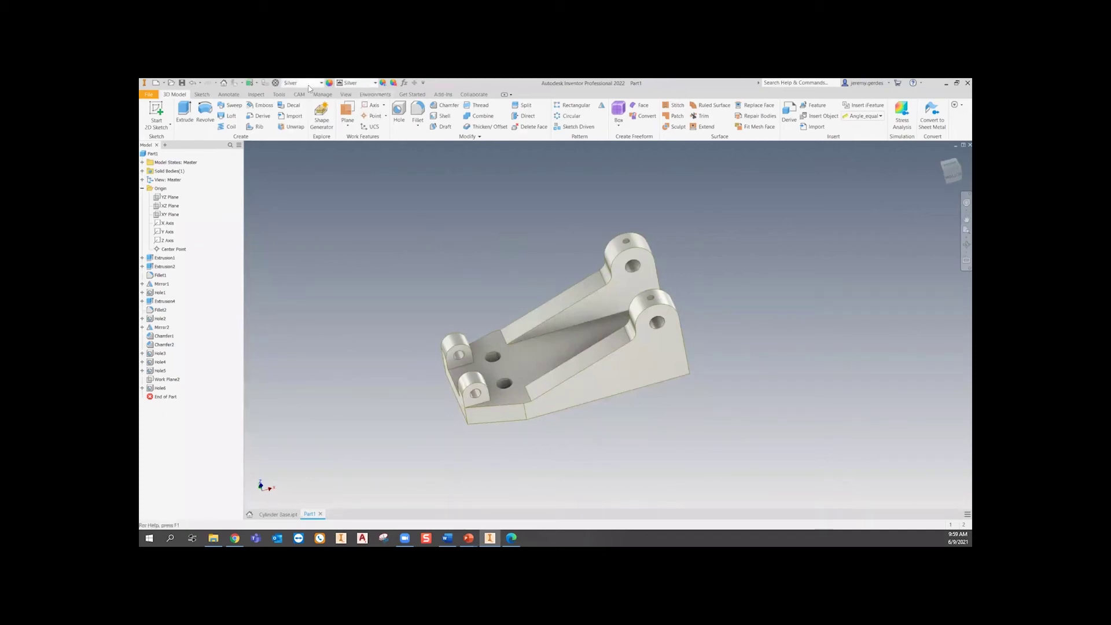
left_click(309, 84)
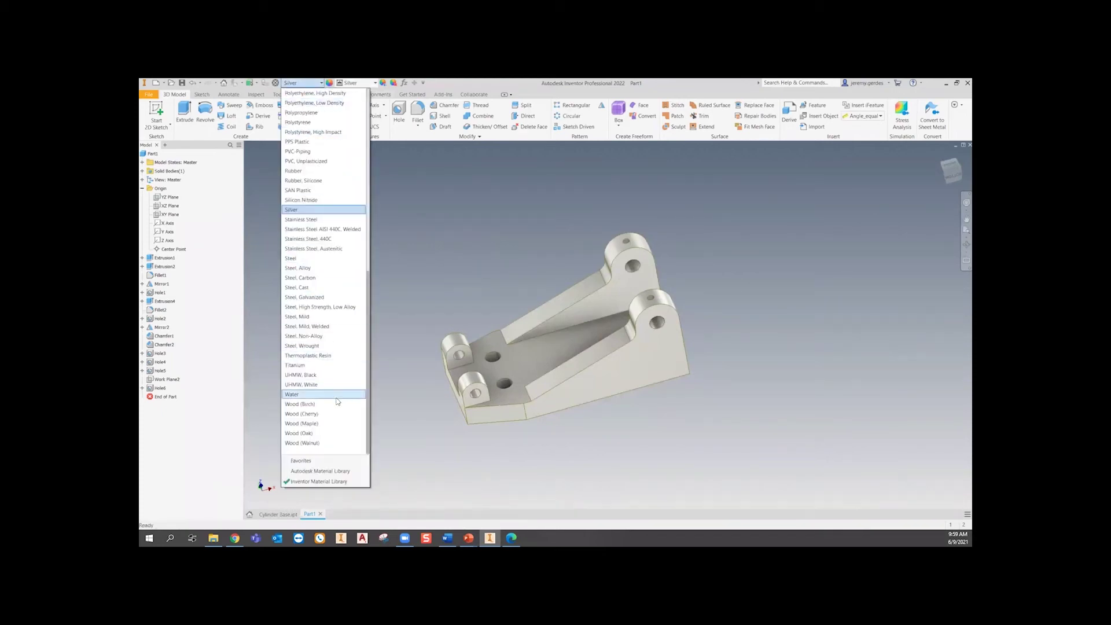
left_click(333, 288)
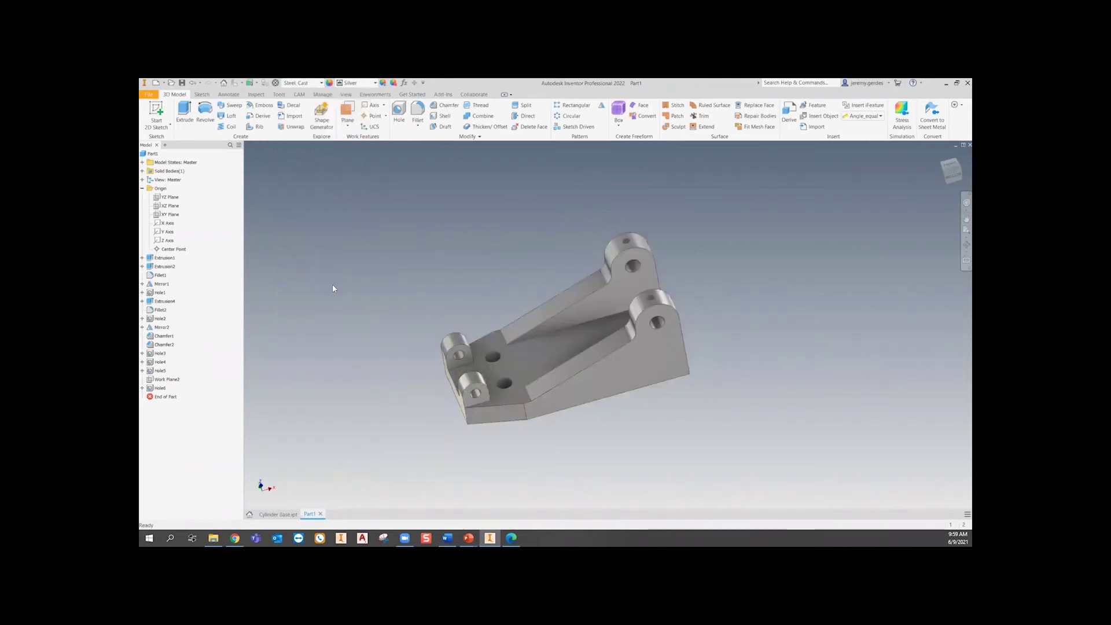
- Set the part's material to Lead
left_click(303, 83)
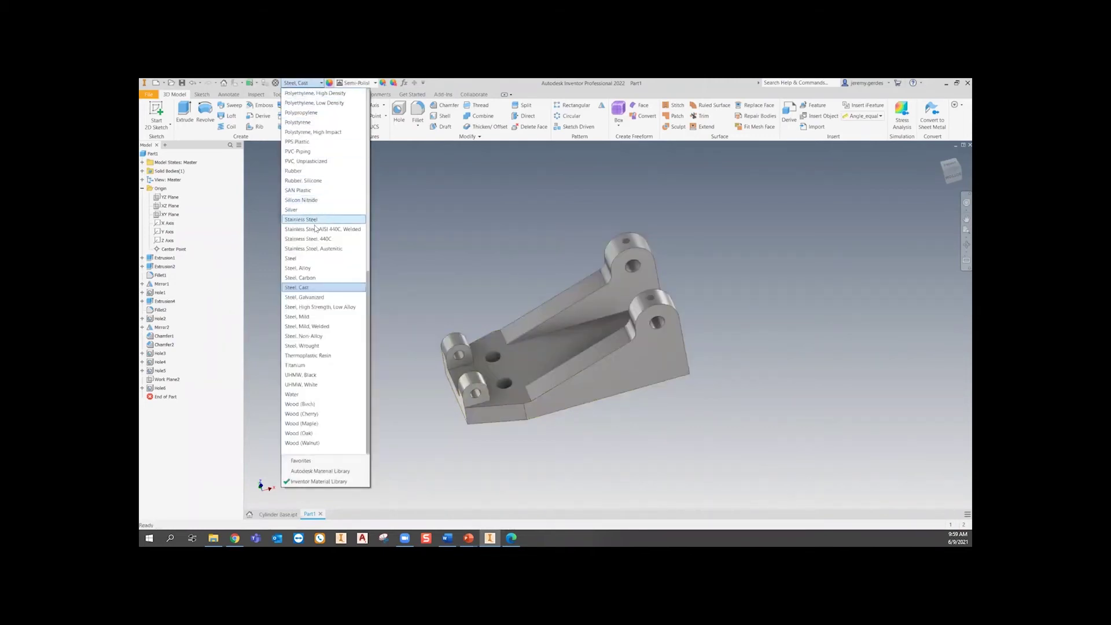
scroll(324, 232, "up", 5)
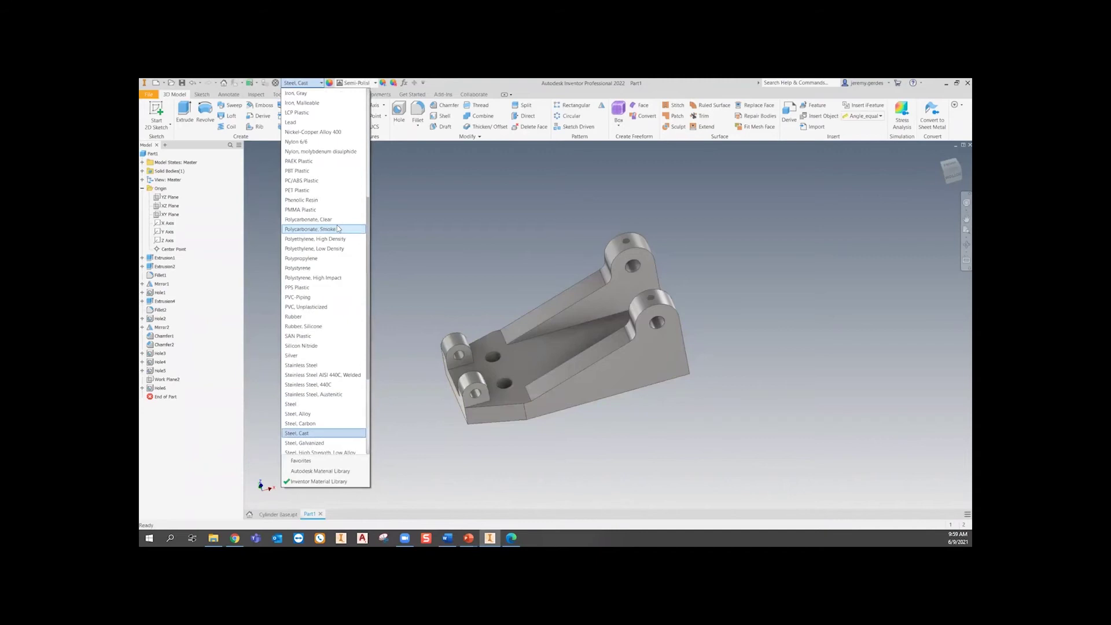
left_click(325, 121)
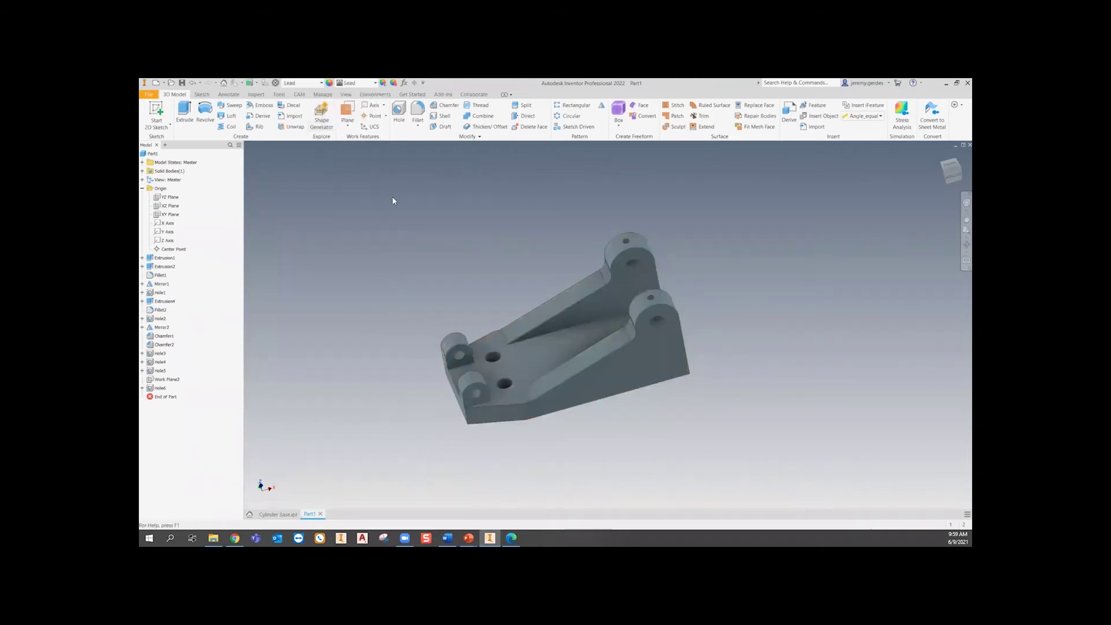
- Override the part's appearance with Magenta and try Silver and Wood (Birch) in turn as its material
left_click(366, 85)
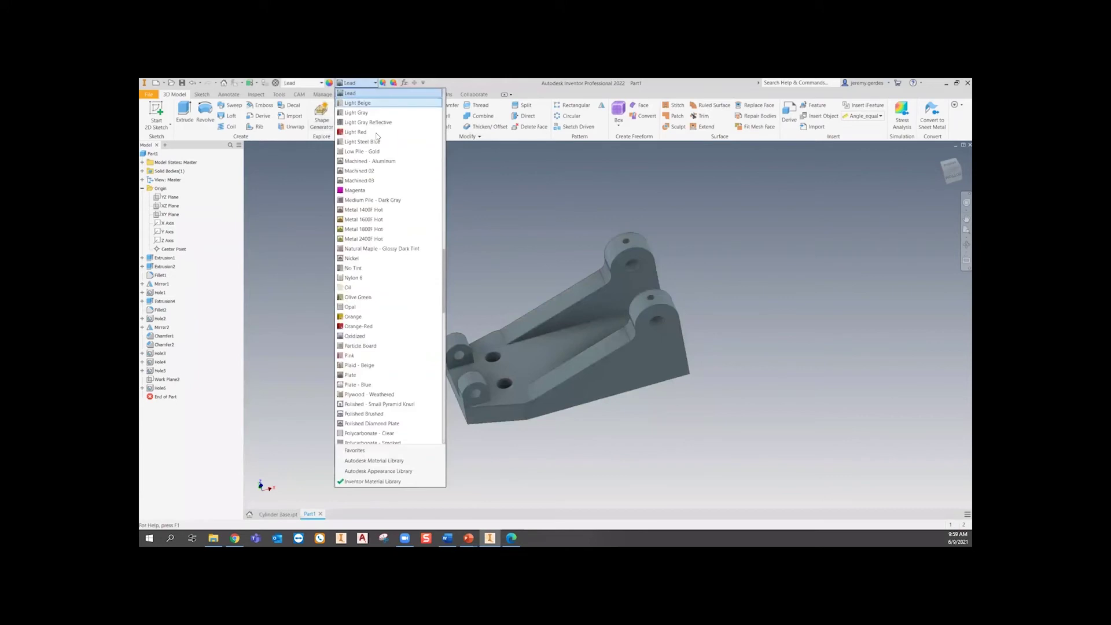
left_click(383, 191)
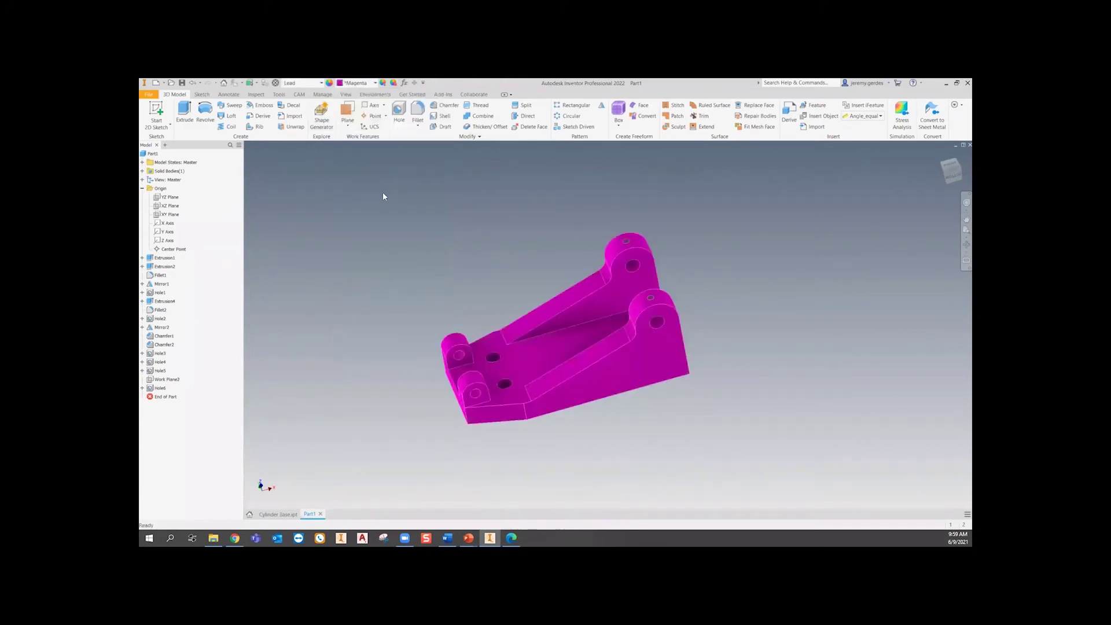
left_click(321, 83)
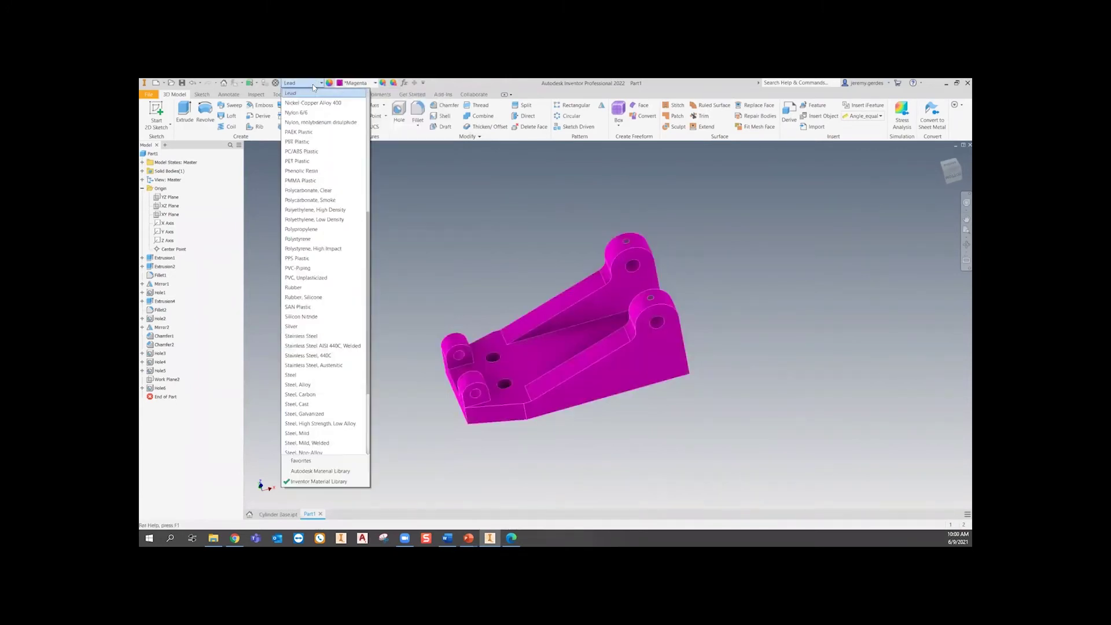
left_click(315, 325)
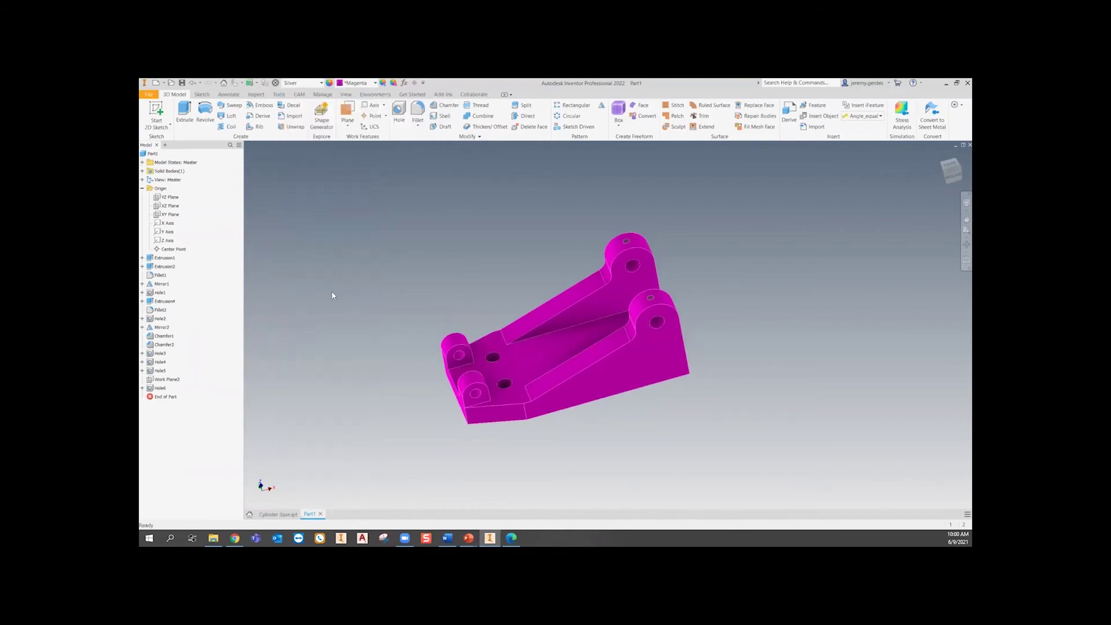
left_click(321, 83)
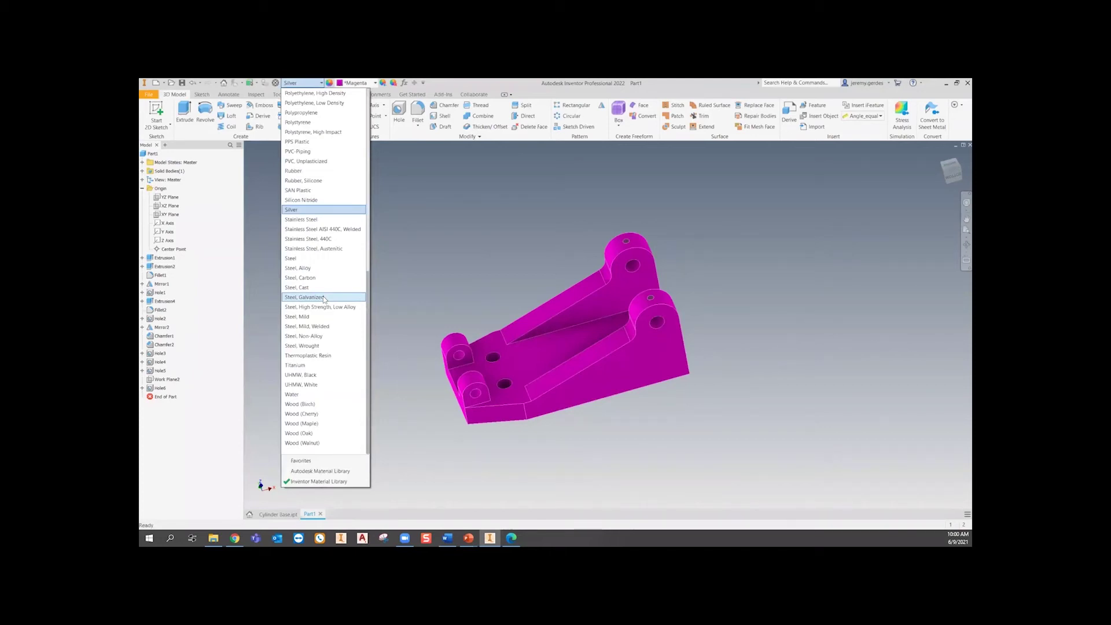
left_click(320, 404)
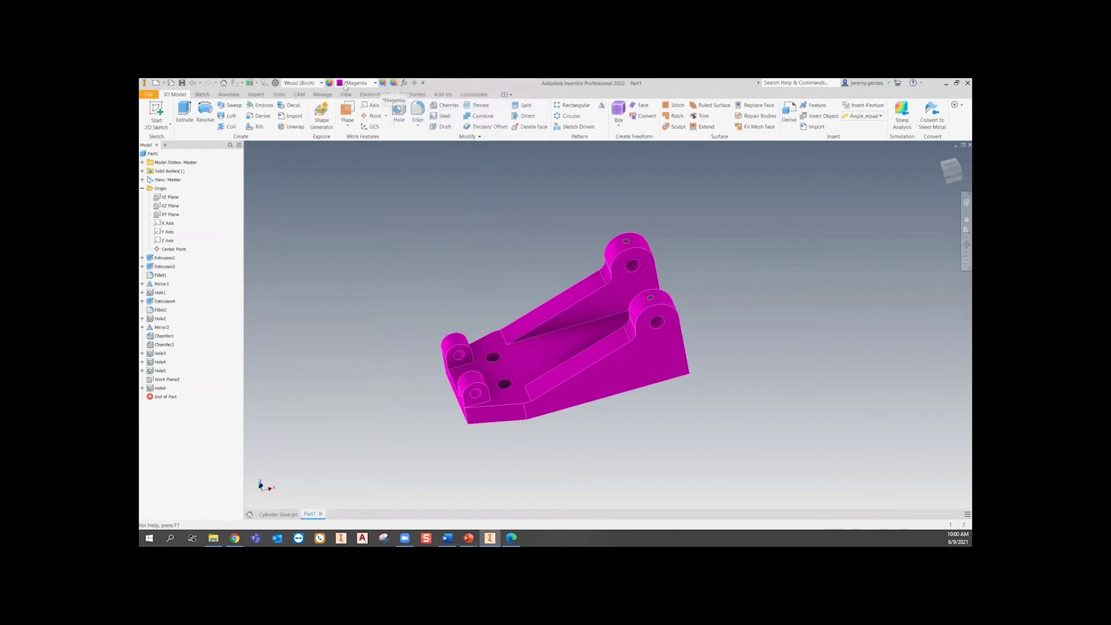
- Clear the appearance override from the entire part
left_click(375, 83)
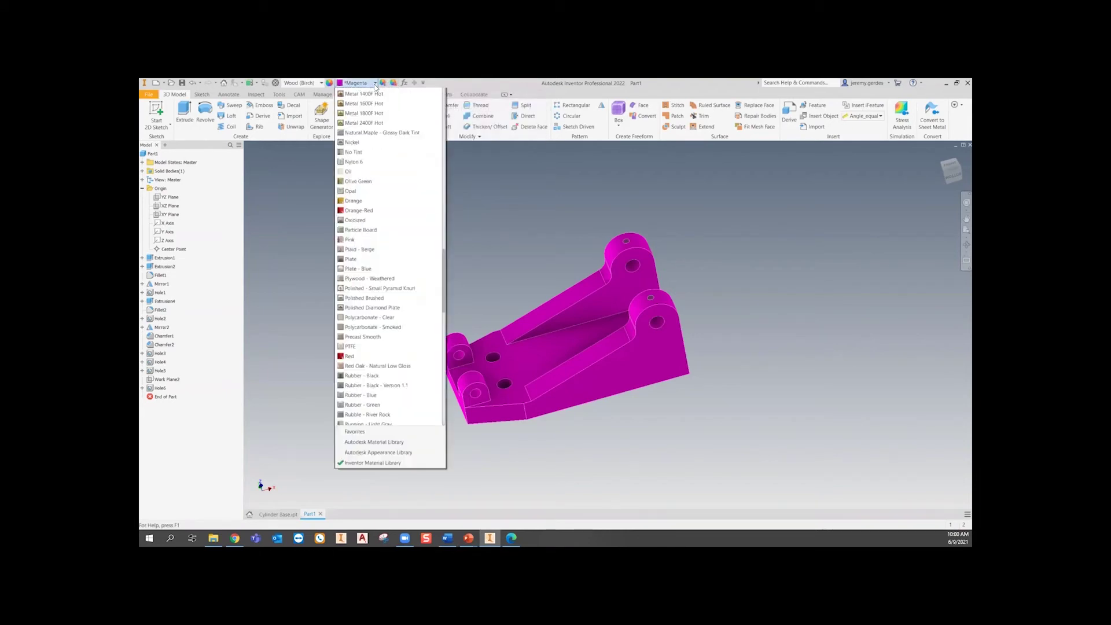
left_click(530, 172)
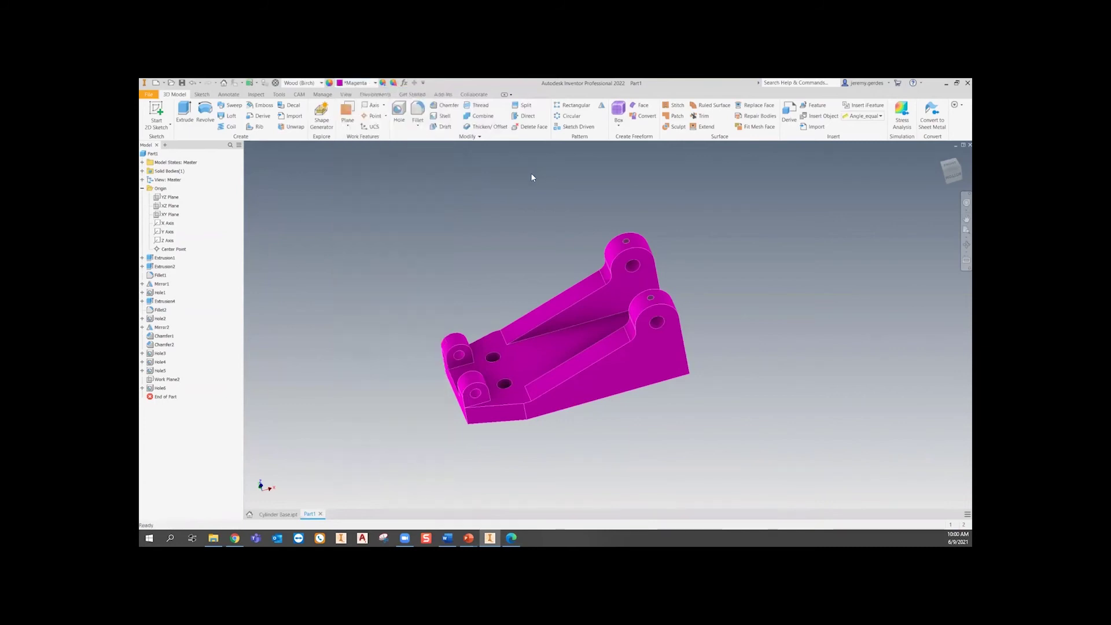
left_click(394, 84)
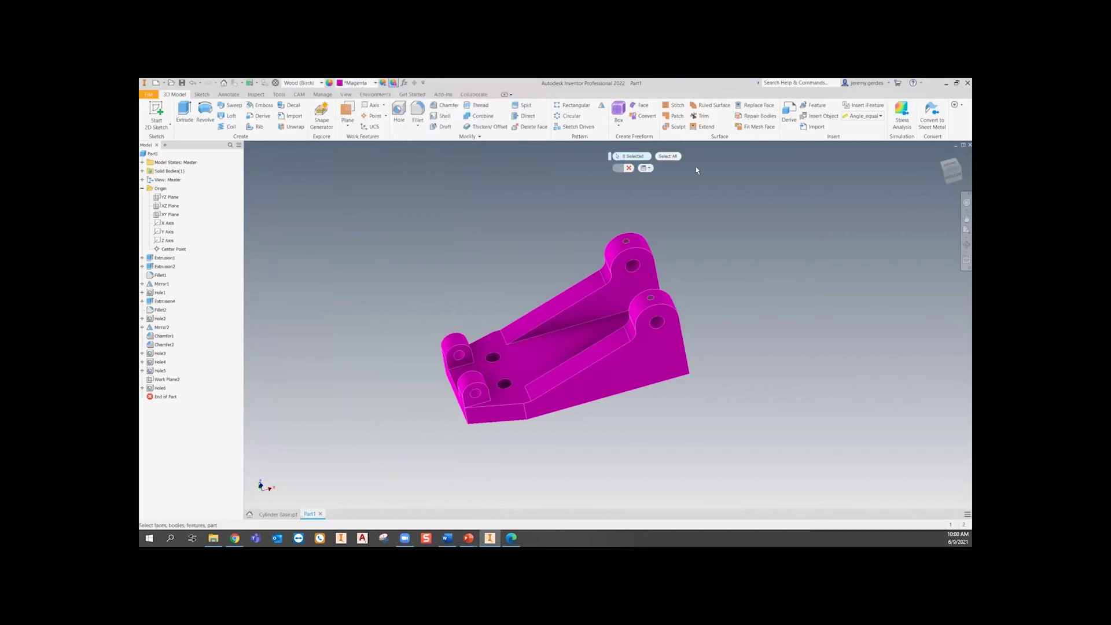
left_click(670, 158)
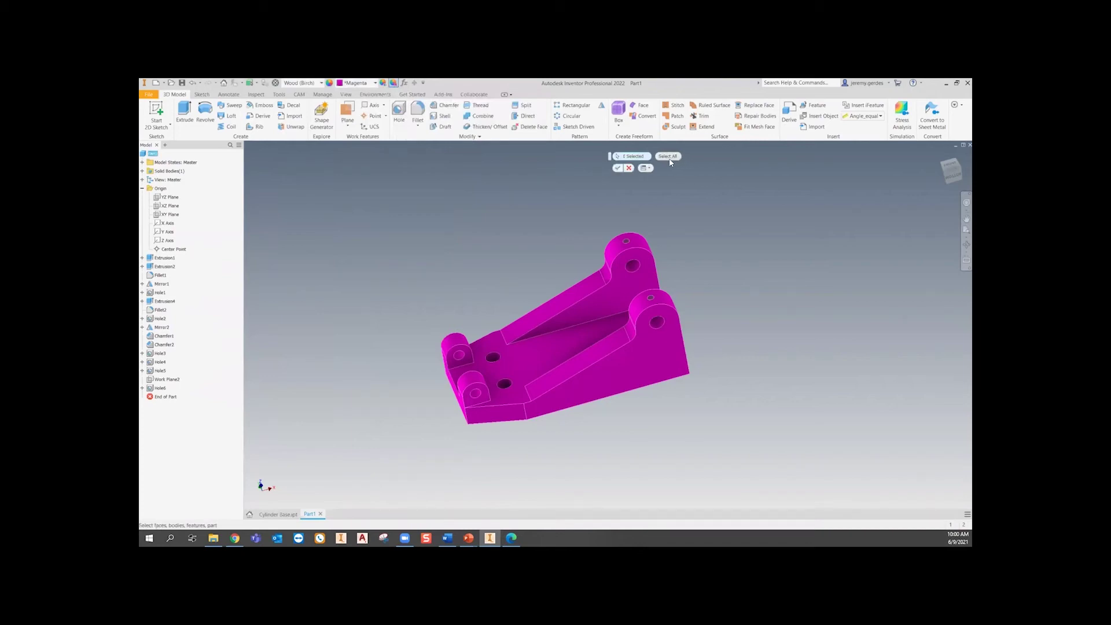
left_click(618, 168)
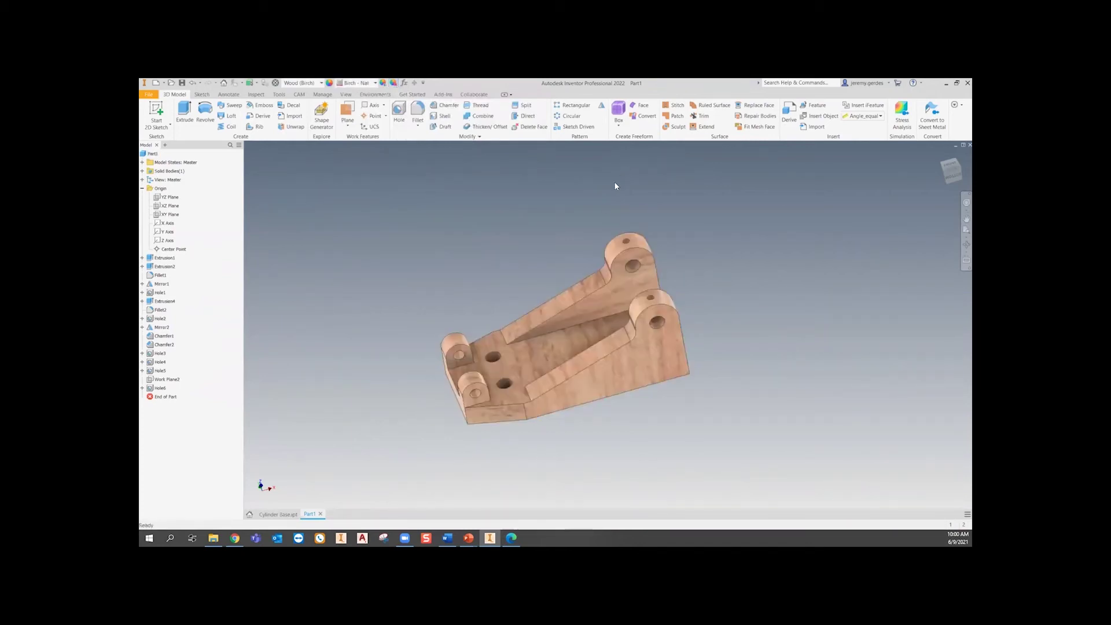
- Try Steel, Wrought and Polystyrene in turn as the part's material
left_click(321, 83)
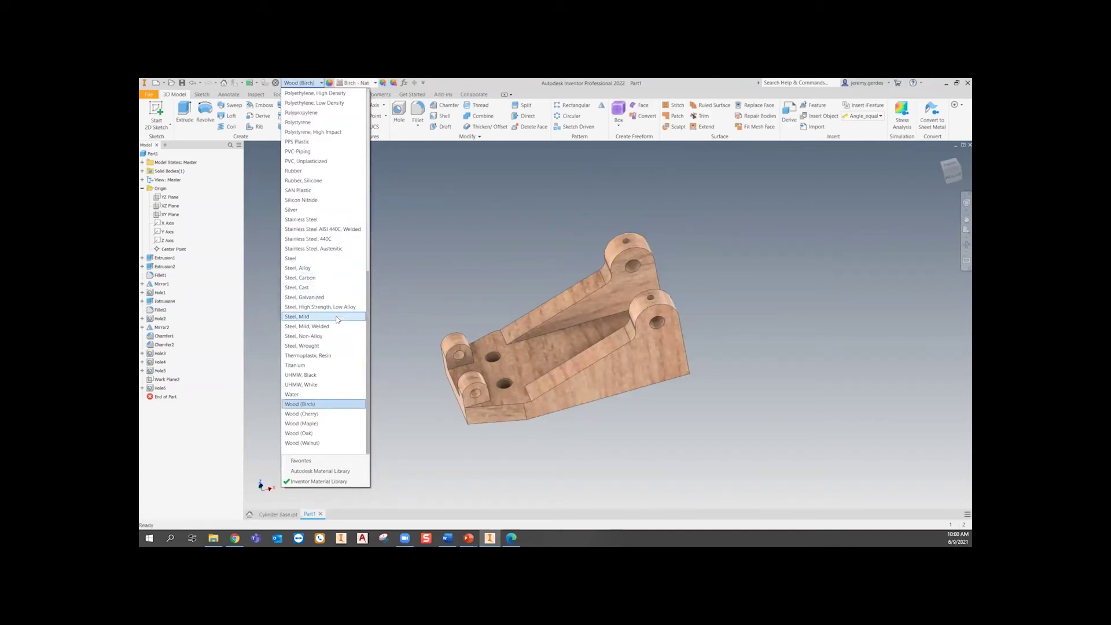
left_click(340, 347)
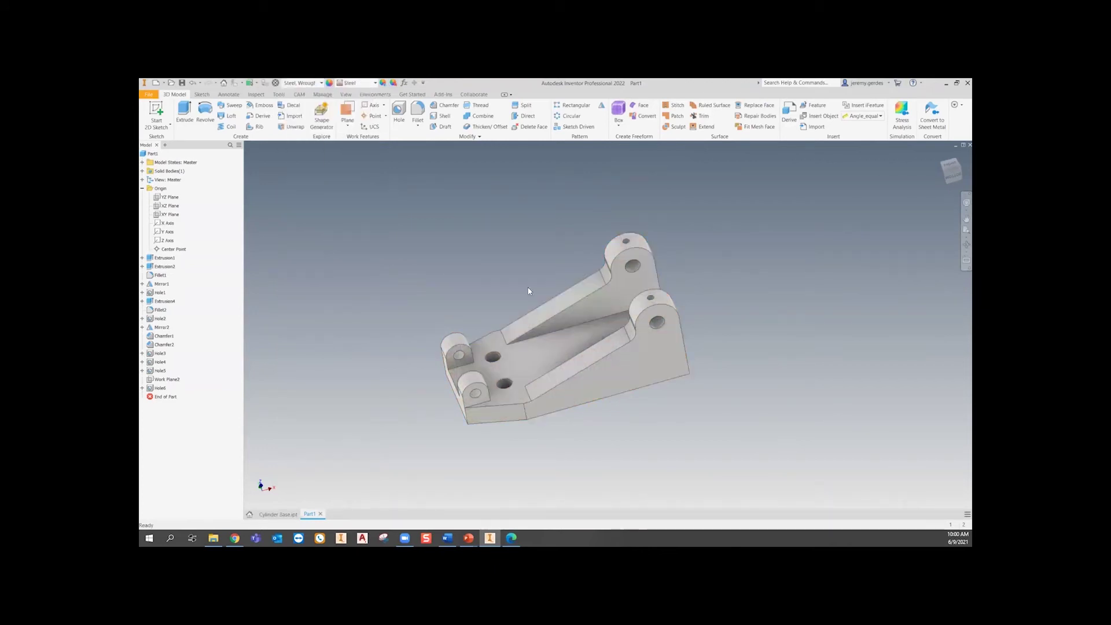
left_click(314, 82)
left_click(324, 119)
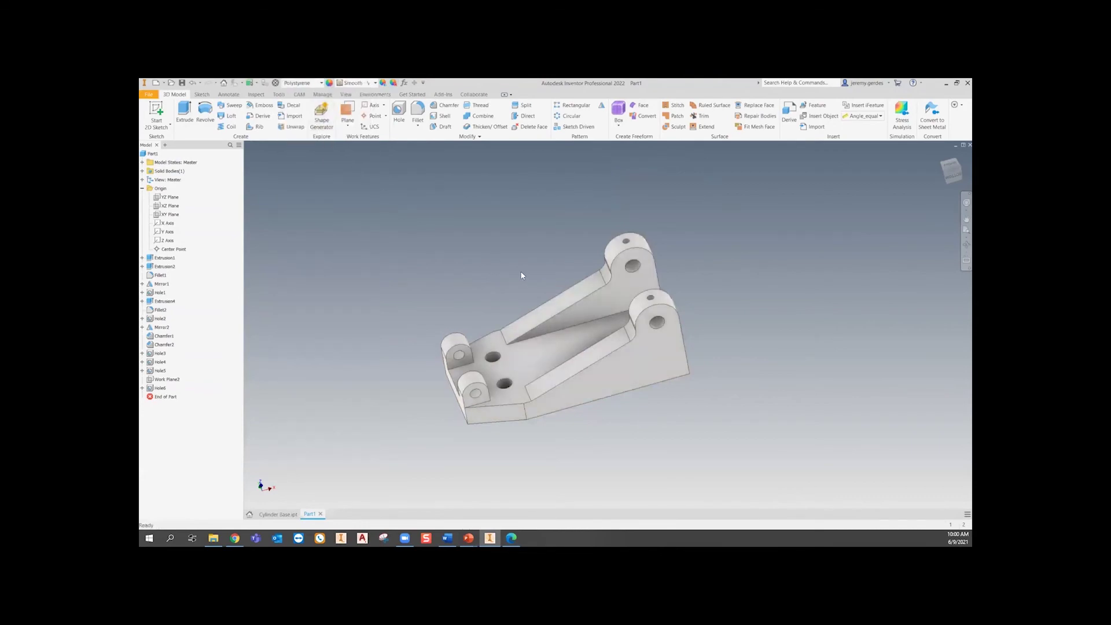
- Review the part's General, Summary, Project, Status, Custom and Save details in its iProperties
left_click(153, 154)
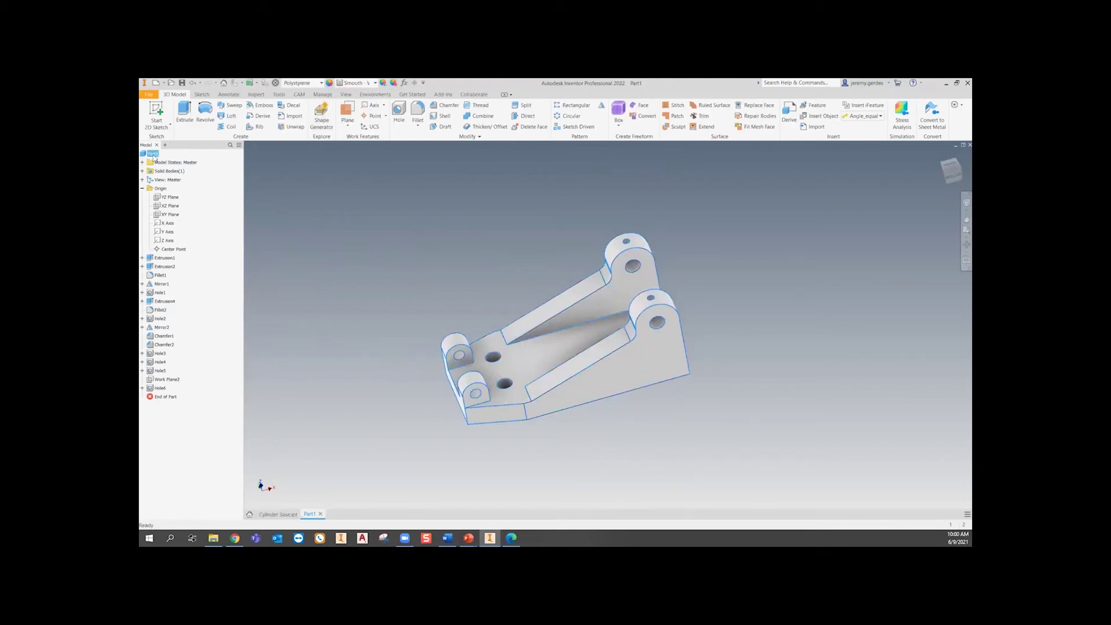
right_click(154, 156)
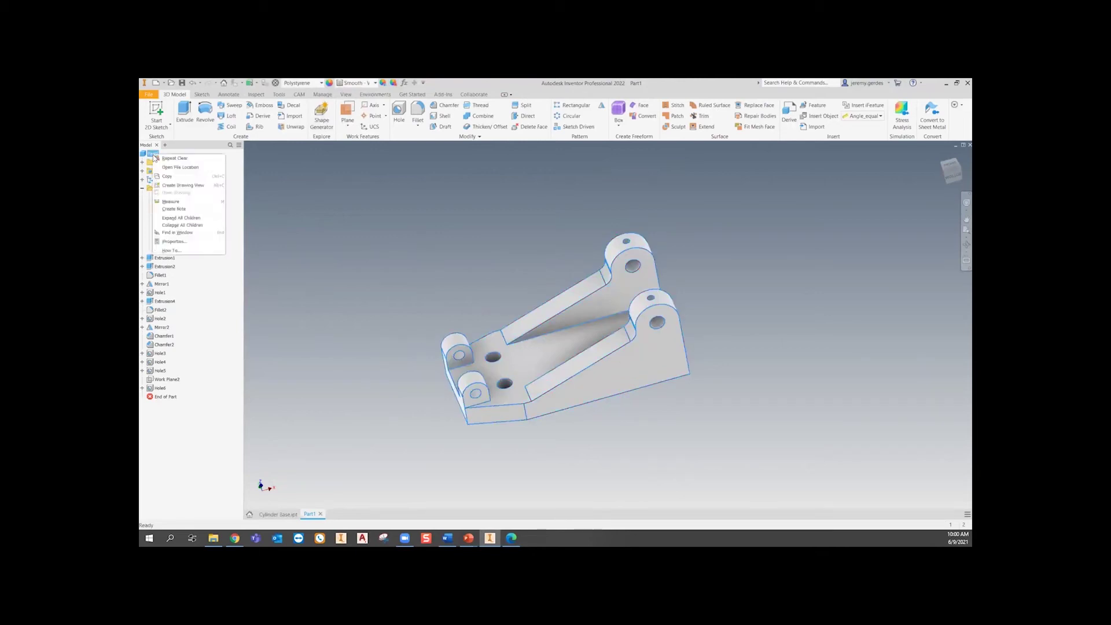
left_click(187, 240)
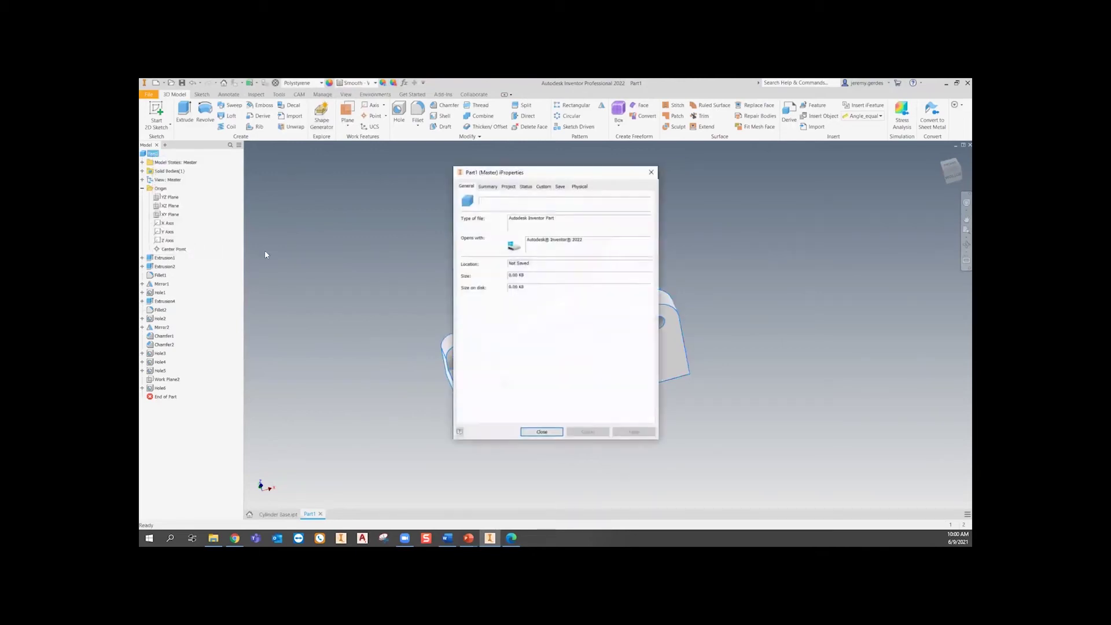
left_click(487, 187)
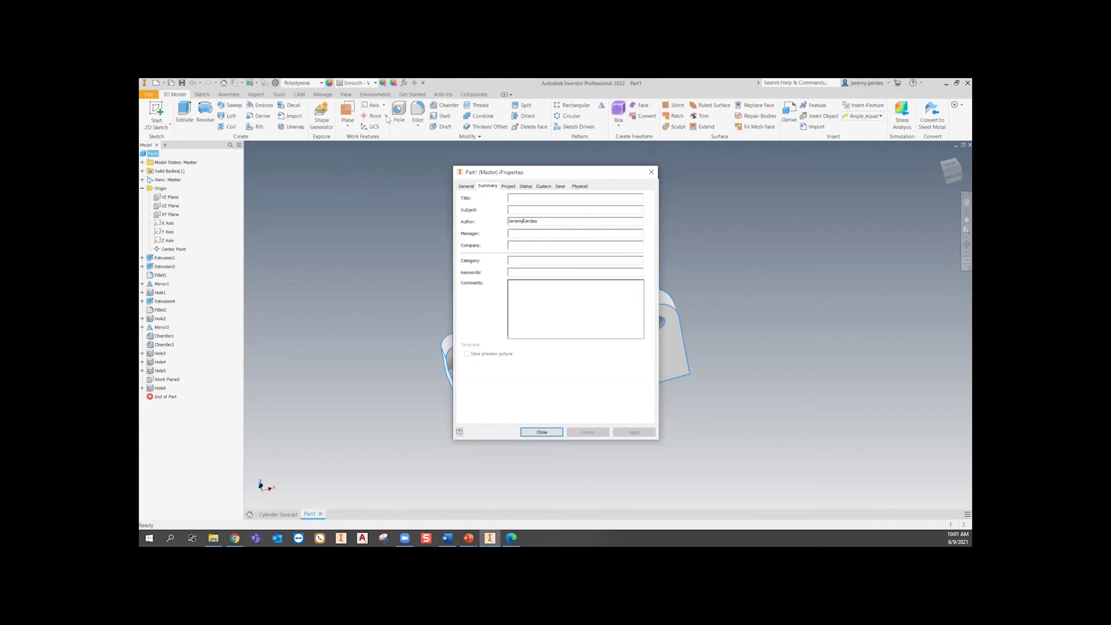
left_click(509, 186)
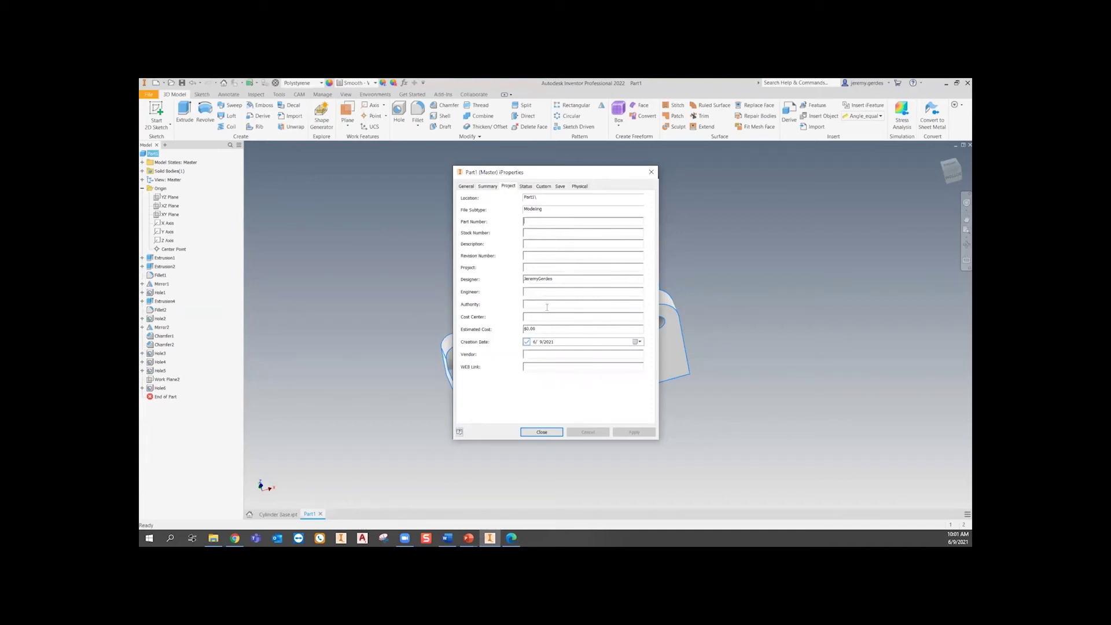
left_click(525, 188)
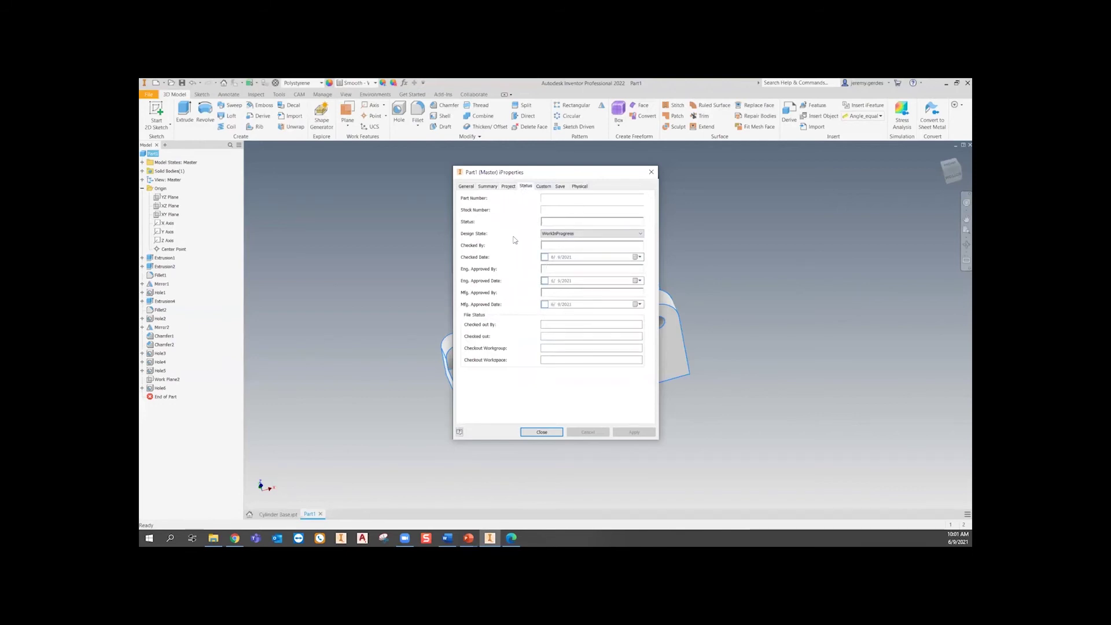
left_click(547, 187)
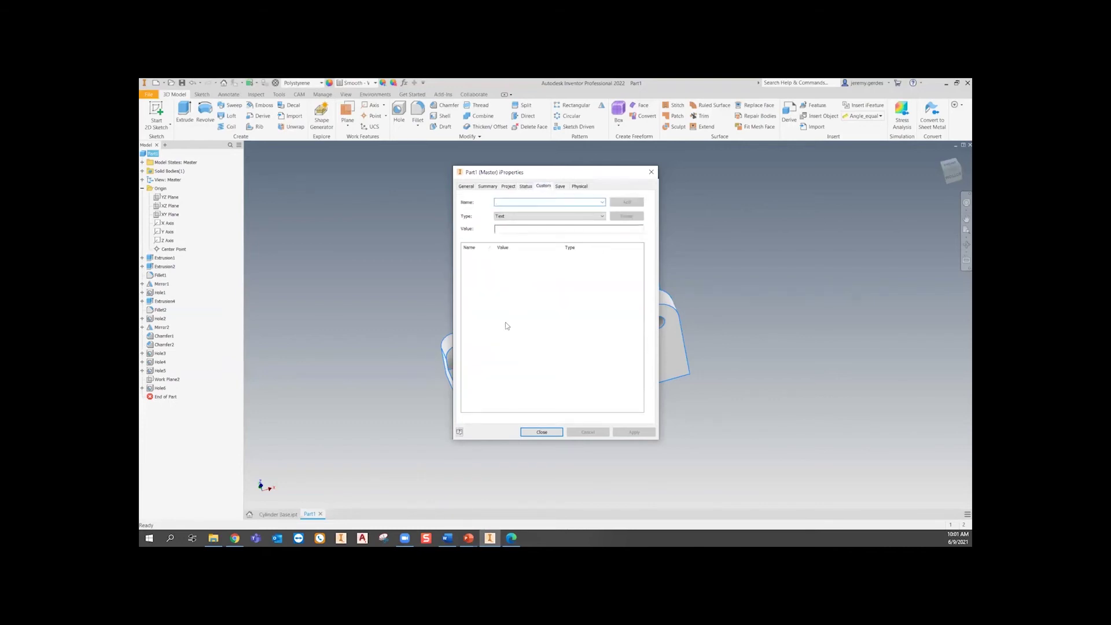
left_click(560, 186)
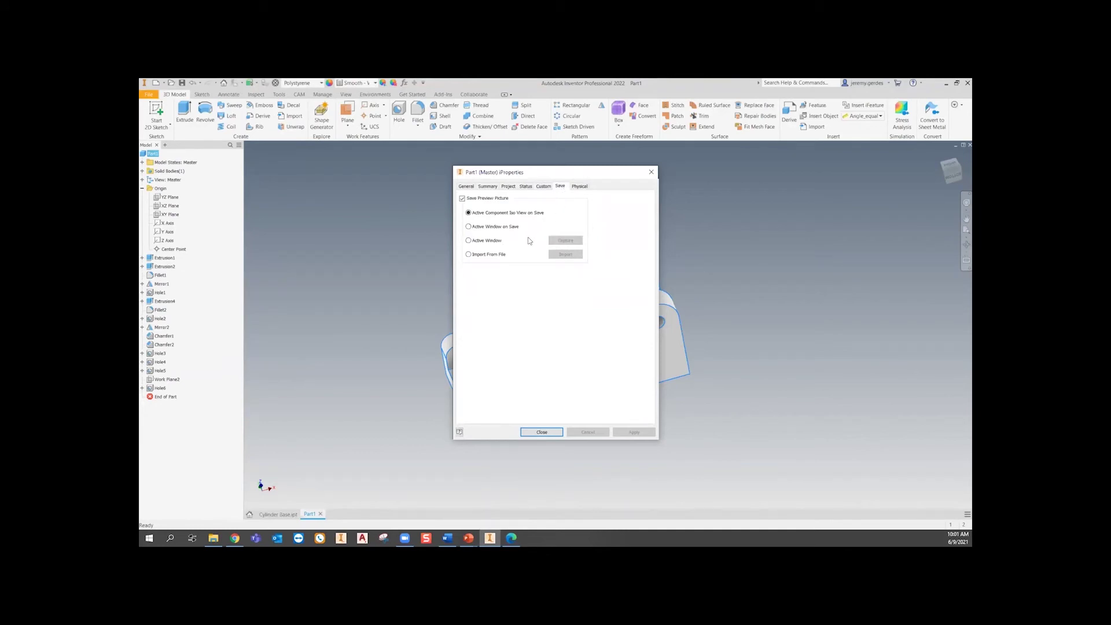
- Update the part's physical properties to calculate its mass, area and volume, and close the iProperties
left_click(578, 186)
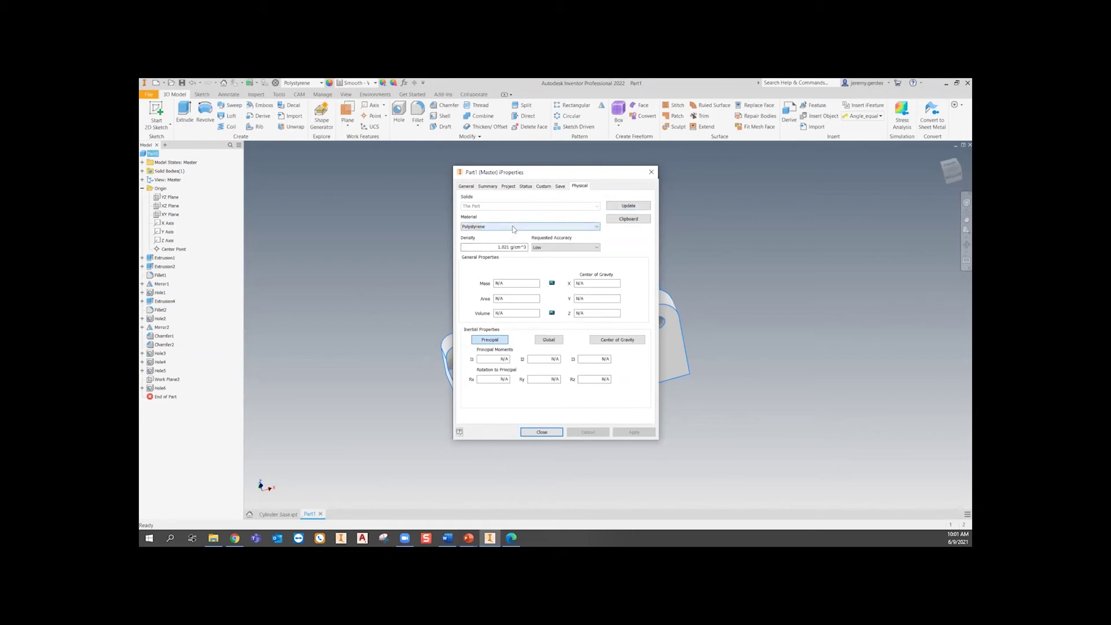
left_click(639, 207)
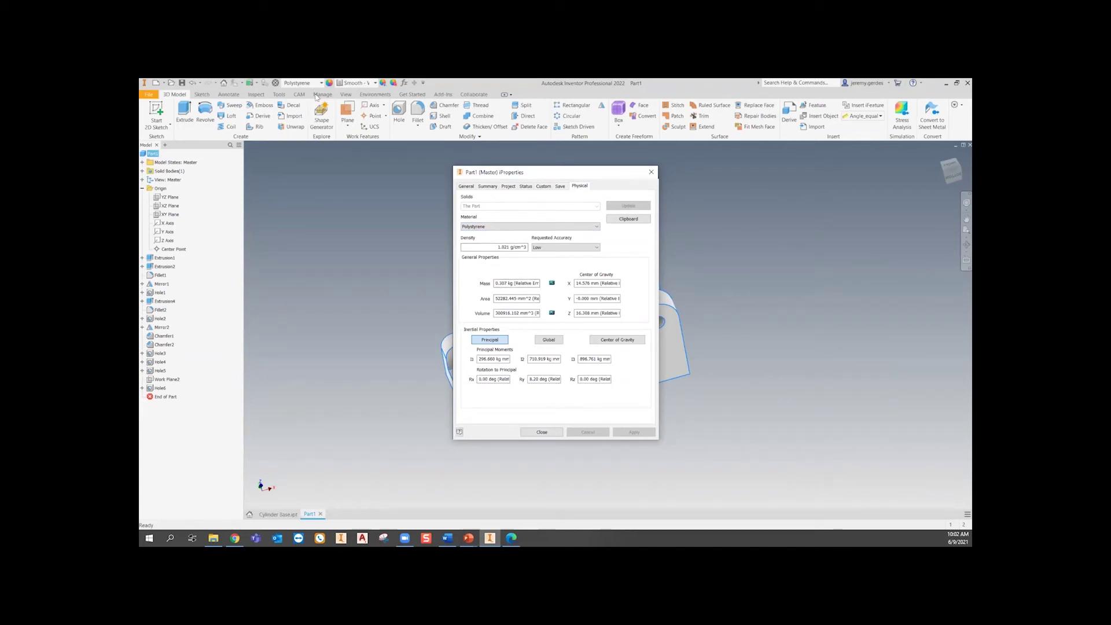
left_click(541, 432)
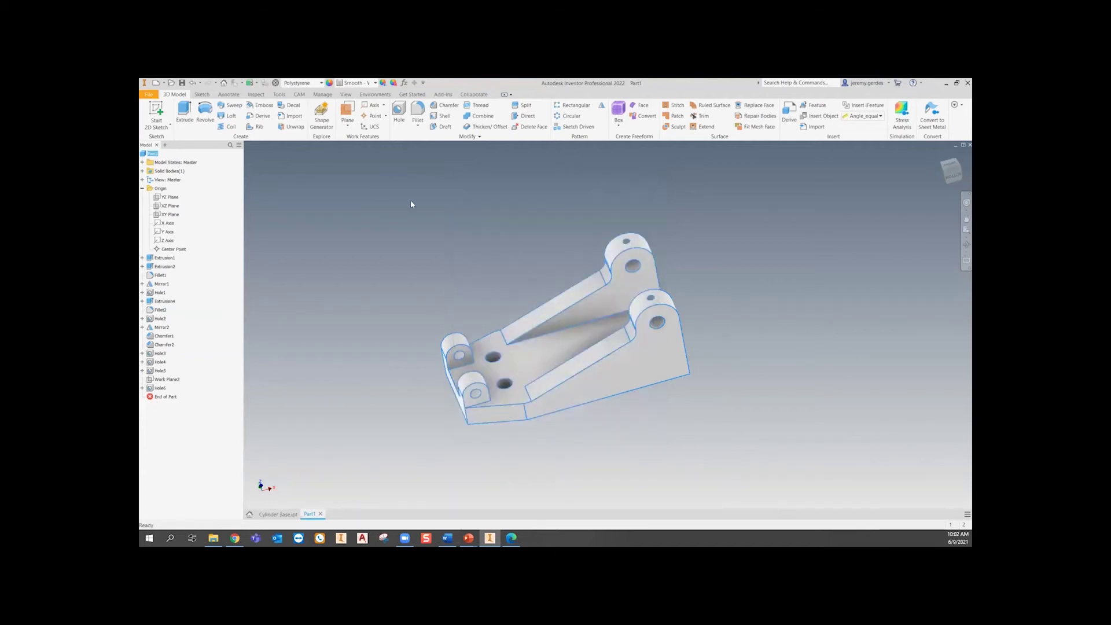
- Change the part's material to Steel and check its mass in the physical iProperties
left_click(316, 84)
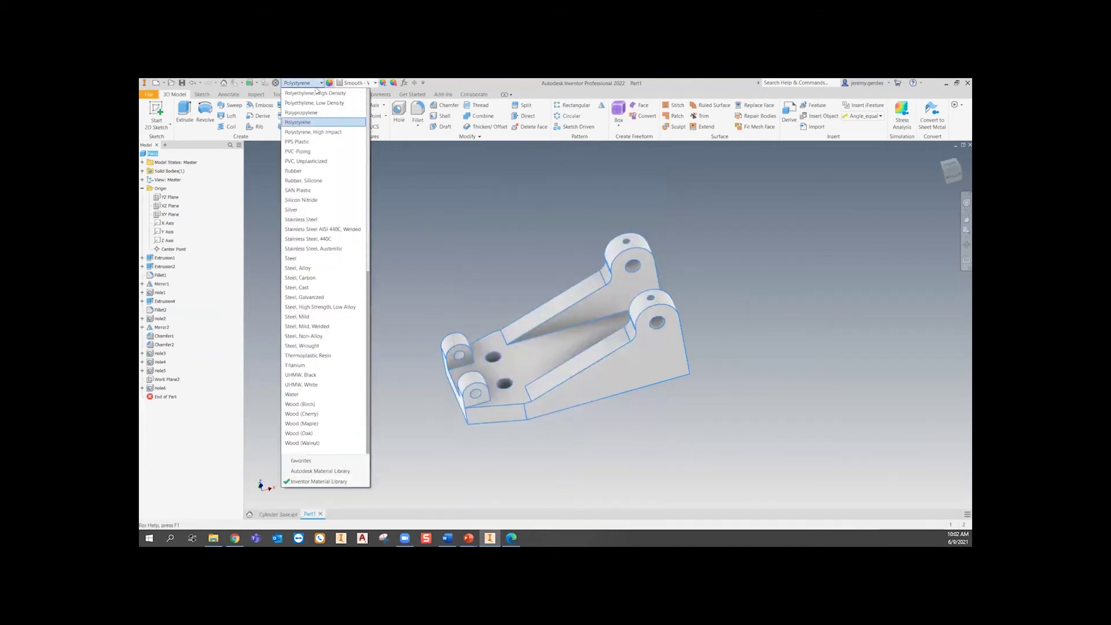
left_click(323, 258)
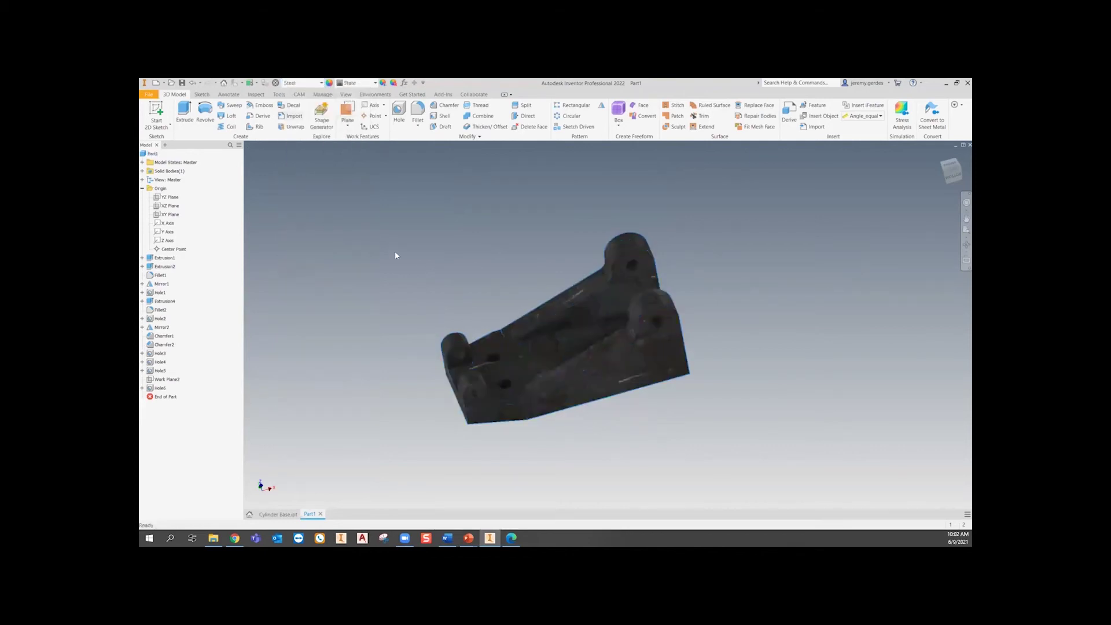
right_click(152, 154)
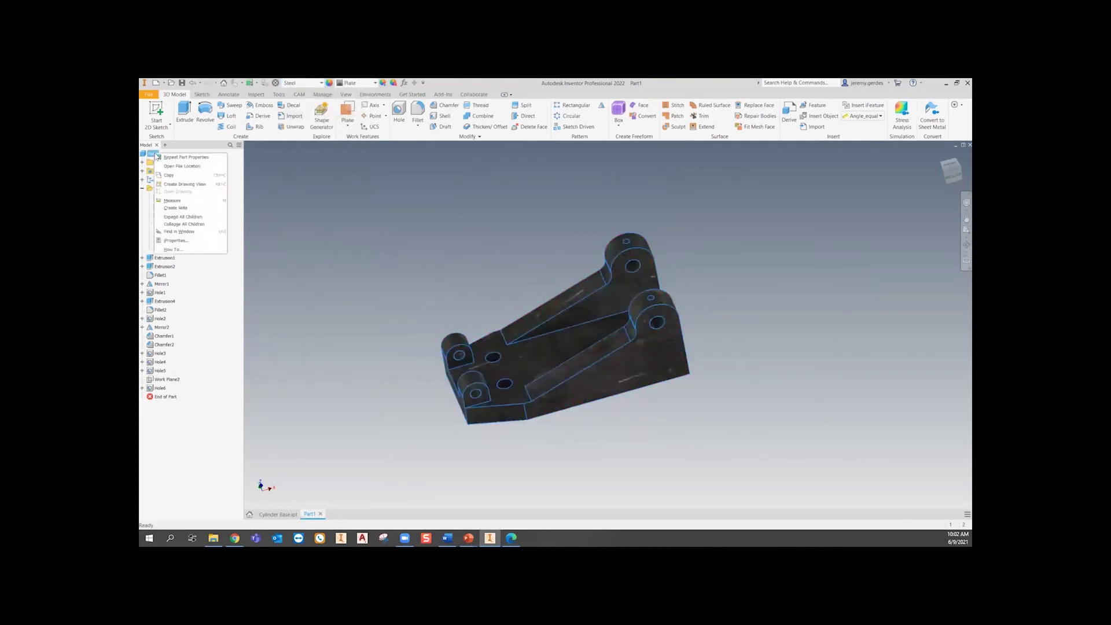
left_click(198, 240)
left_click(580, 186)
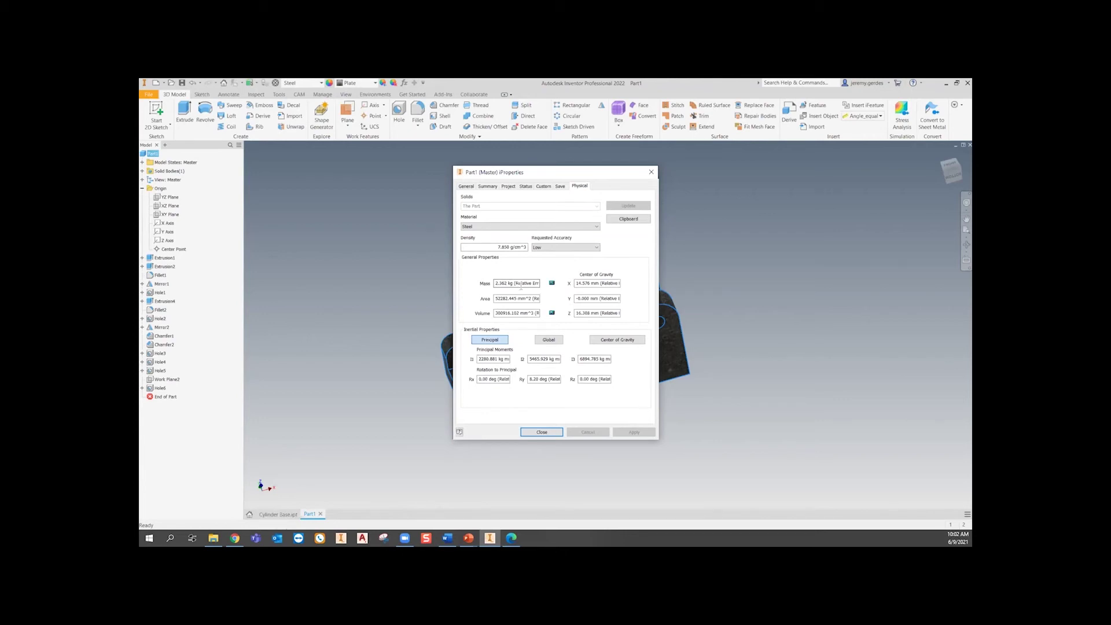
left_click(554, 436)
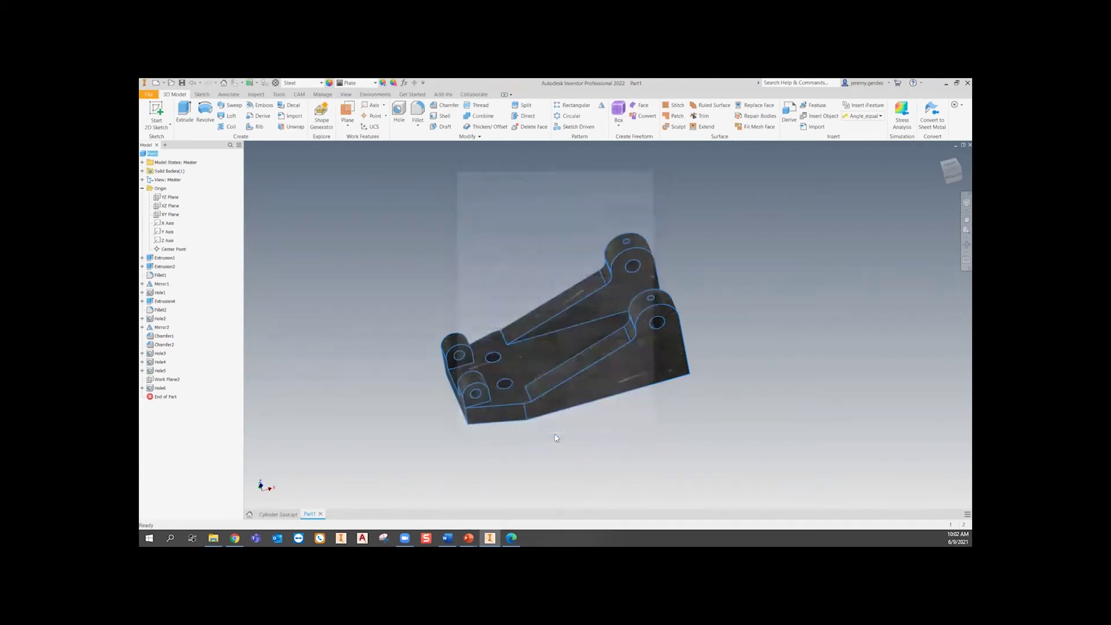
- Set the part's material to Steel, Alloy
left_click(320, 83)
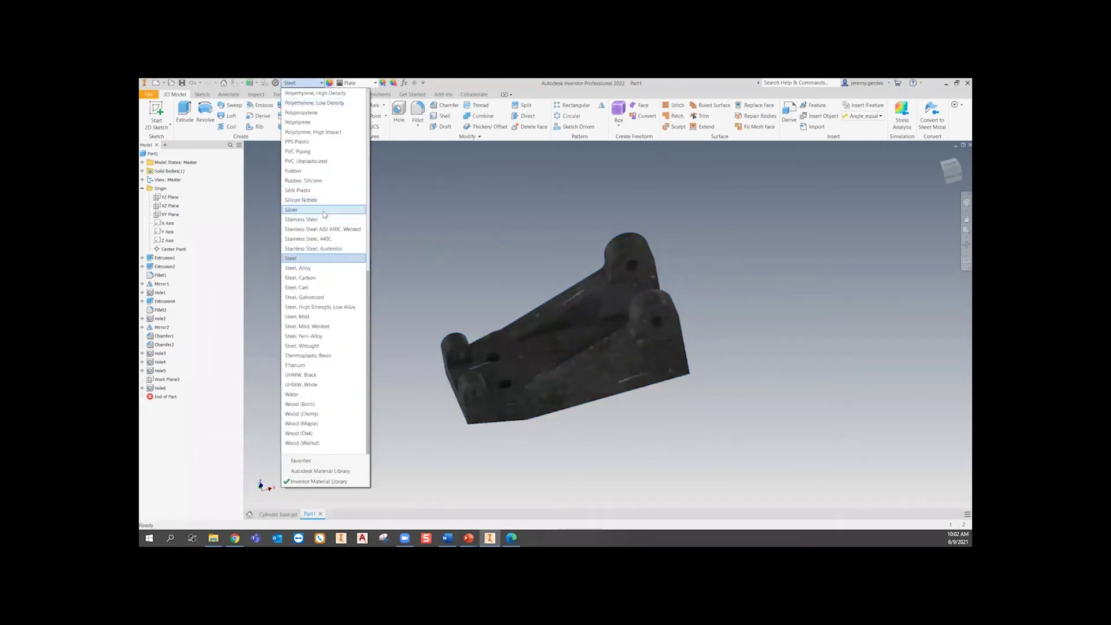
left_click(324, 268)
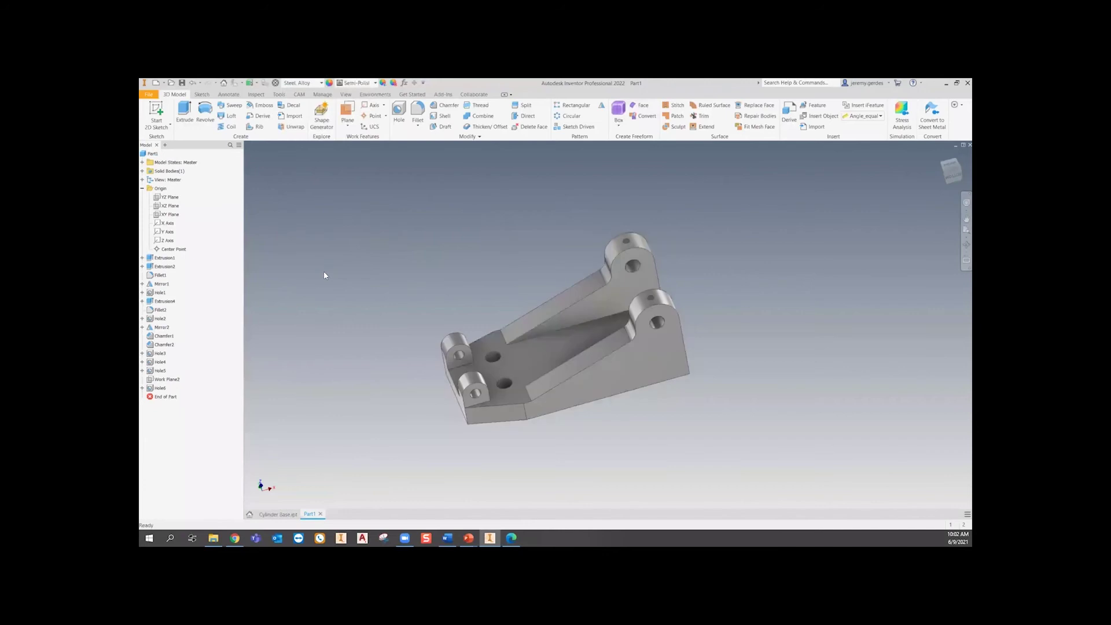
- Save the part as a new file named Cylinder Base Test 1 in the Cylinder Clamp folder
left_click(148, 94)
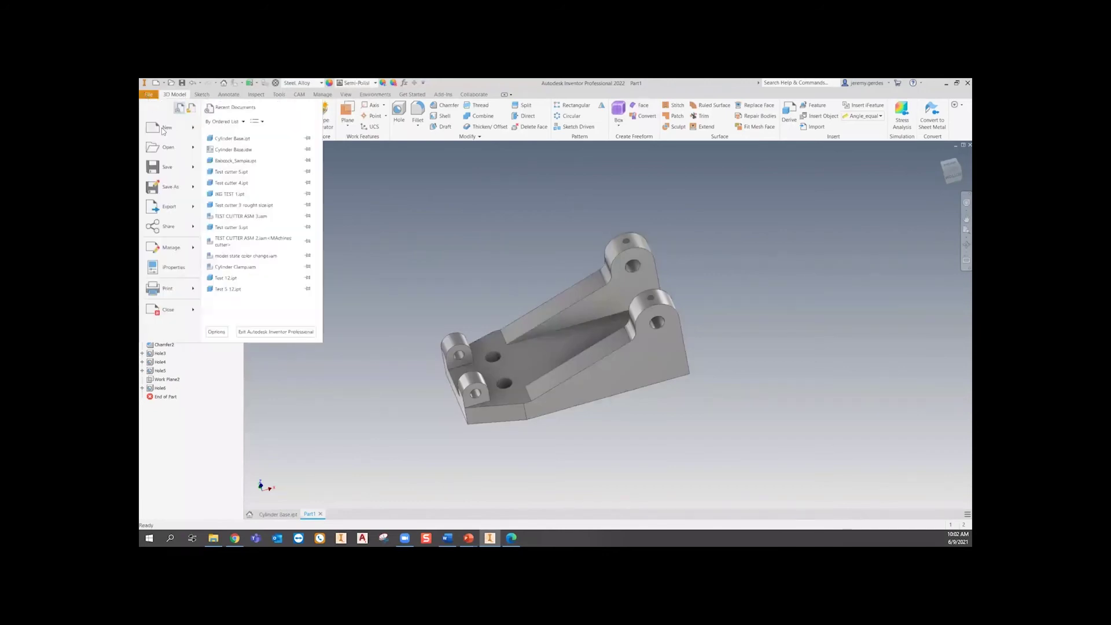
left_click(170, 186)
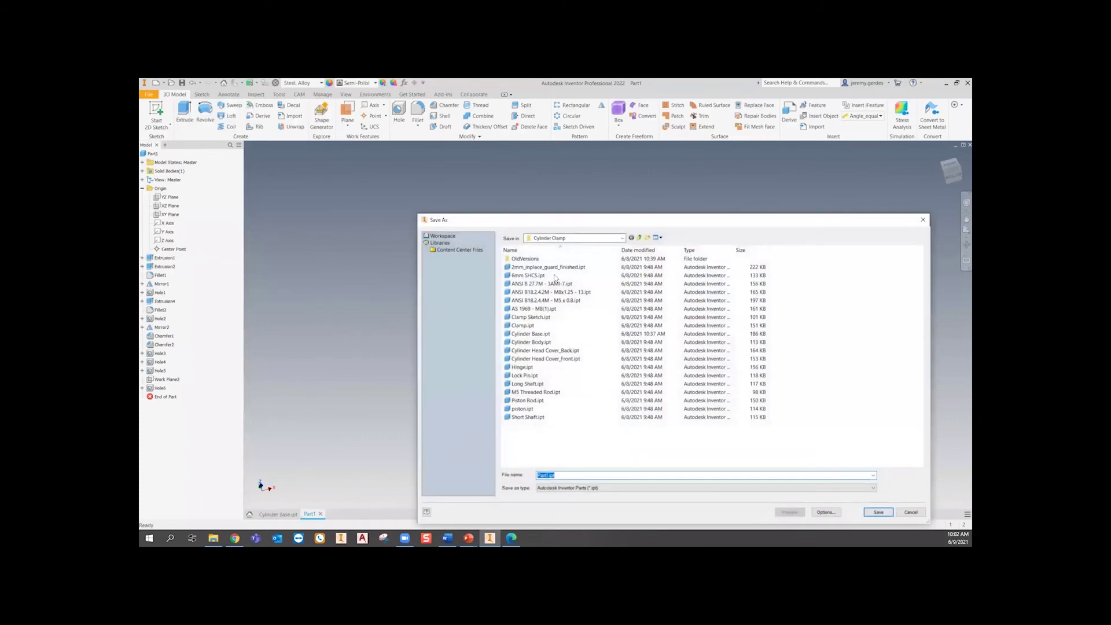
left_click(559, 334)
left_click(594, 475)
key("BackSpace")
key("BackSpace")
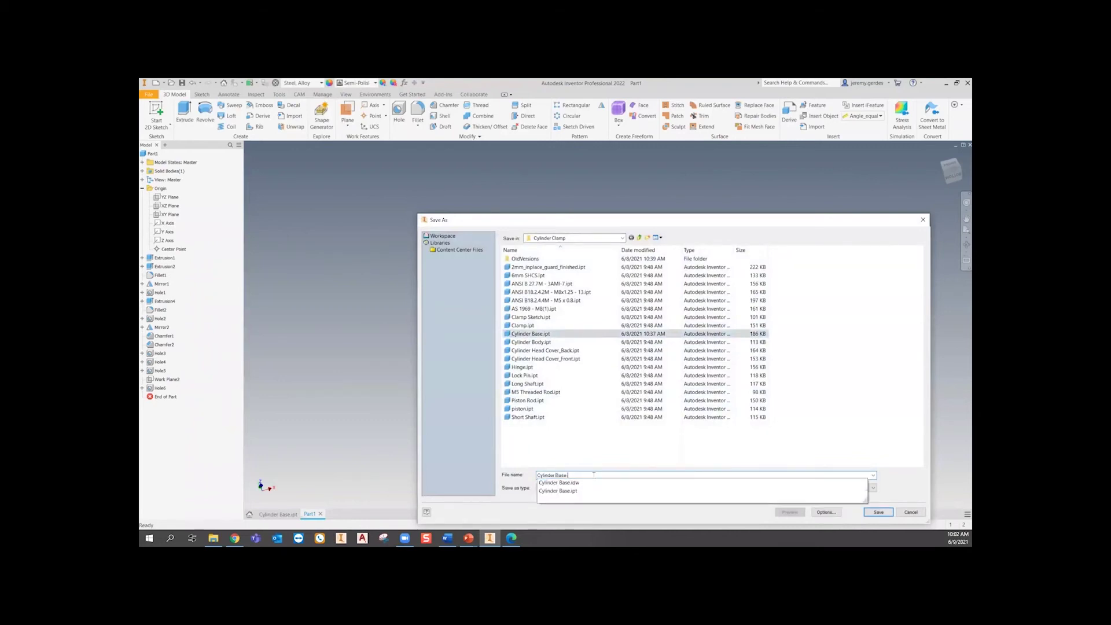
key("BackSpace")
key("BackSpace")
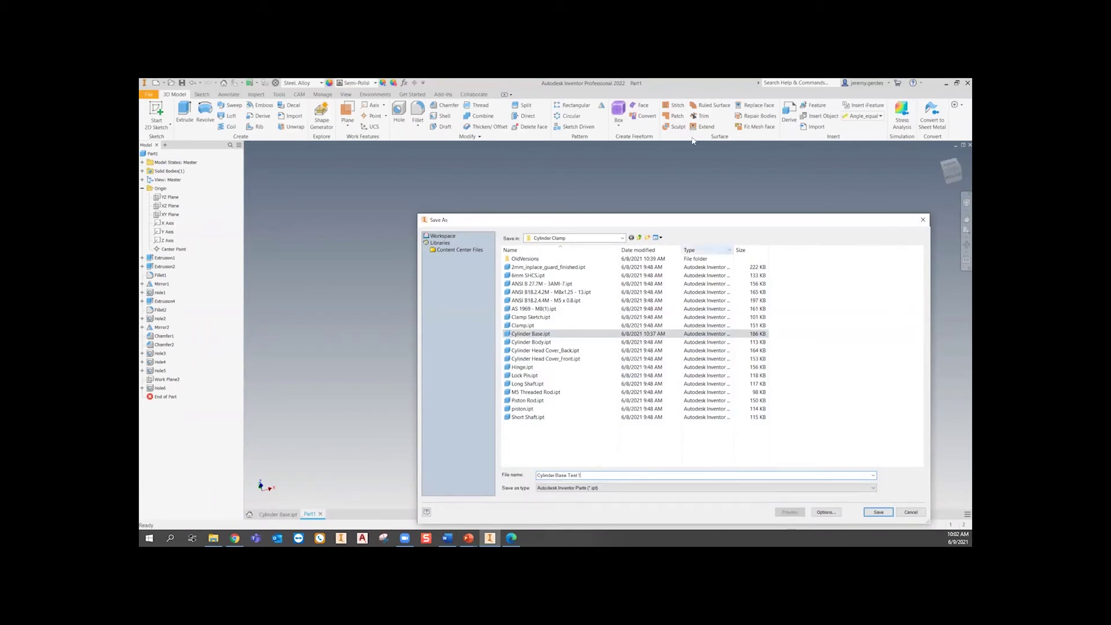
left_click(877, 513)
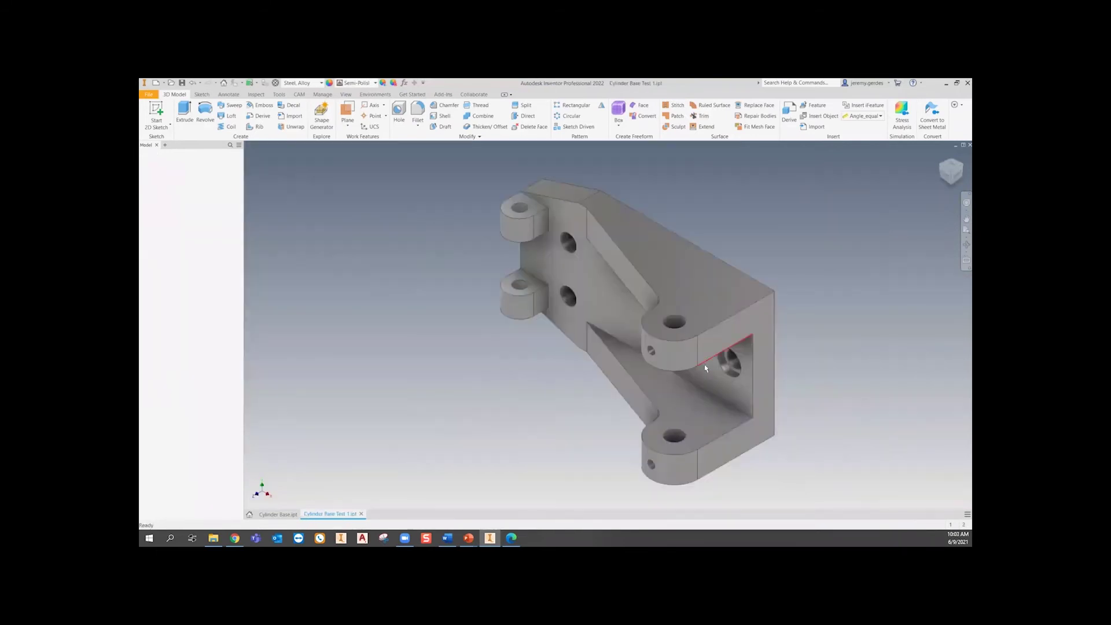
middle_click_drag(594, 380, 650, 337, "shift")
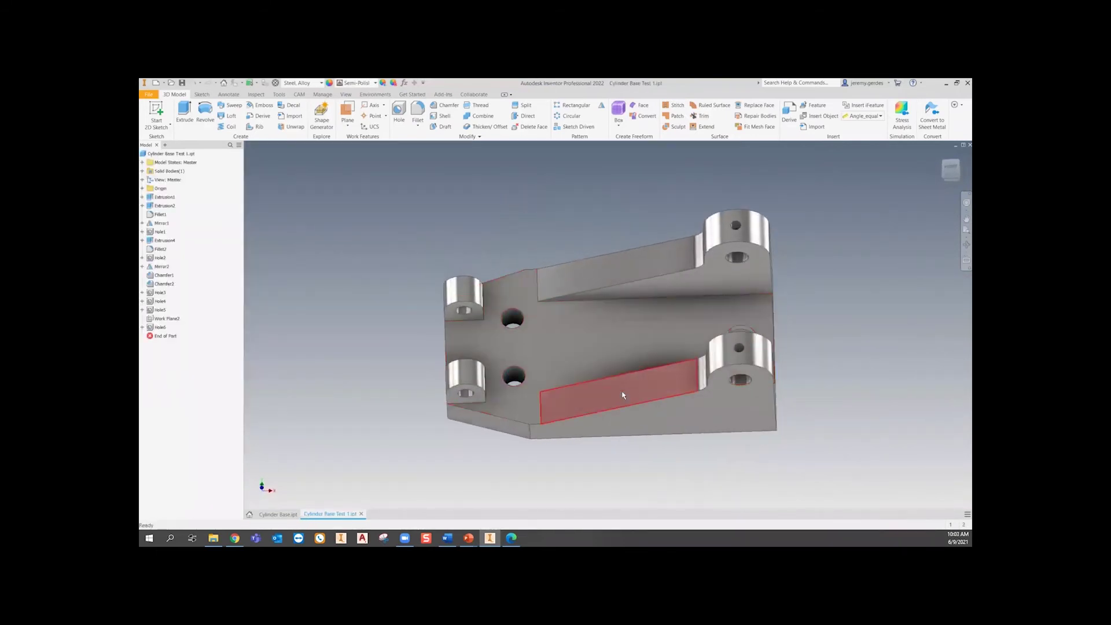
middle_click_drag(621, 415, 627, 403)
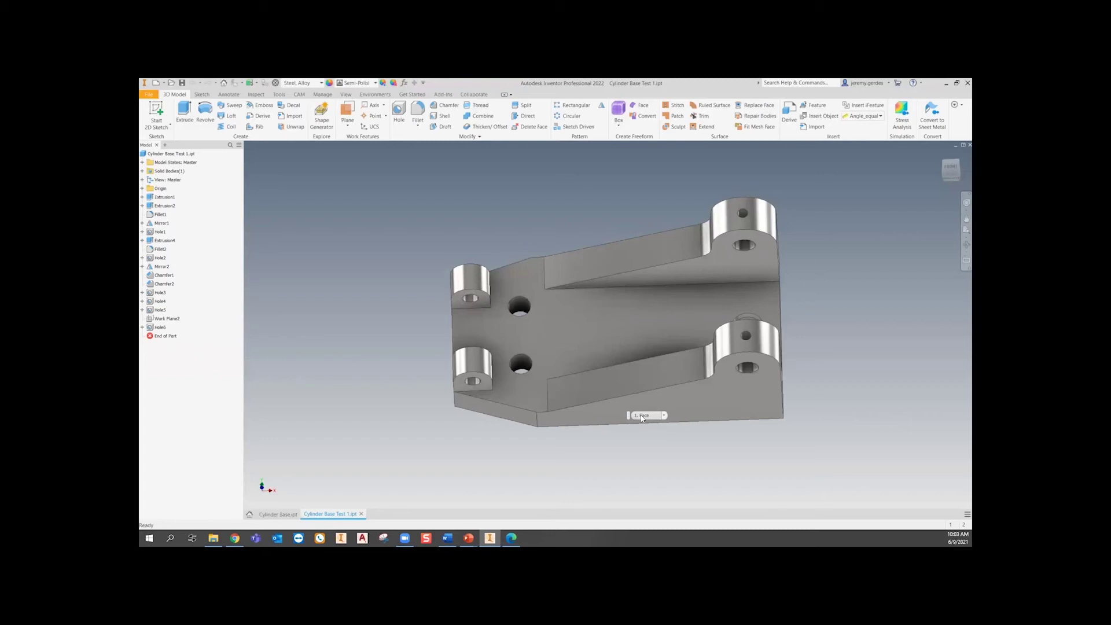
middle_click_drag(437, 359, 416, 369)
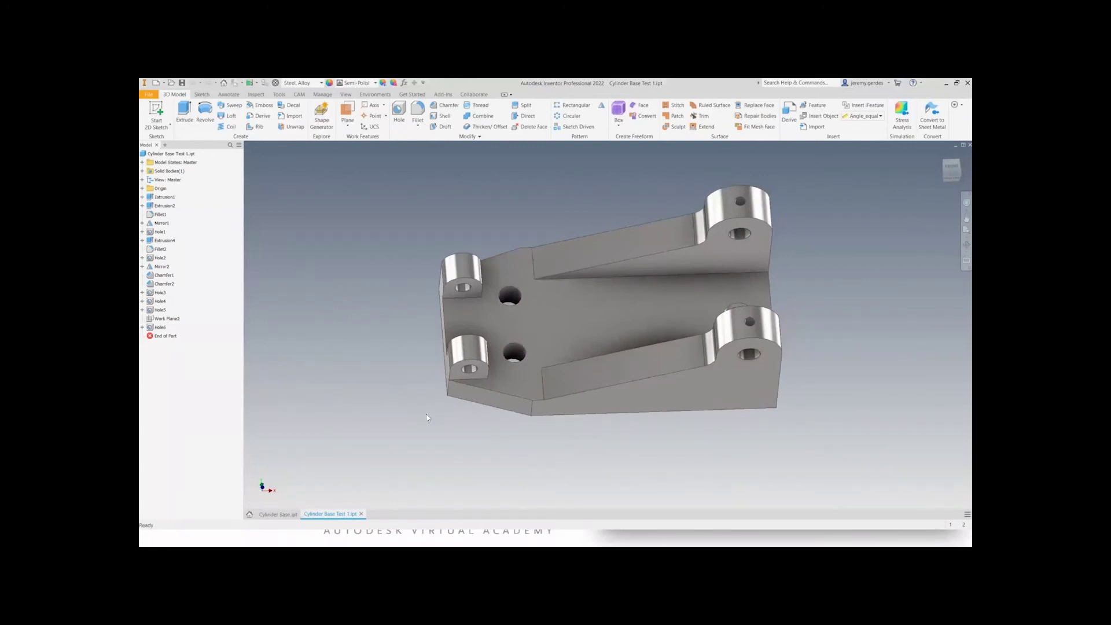
- Open the Cylinder Body Sub_Assy.iam assembly from the Cylinder Clamp folder
left_click(171, 82)
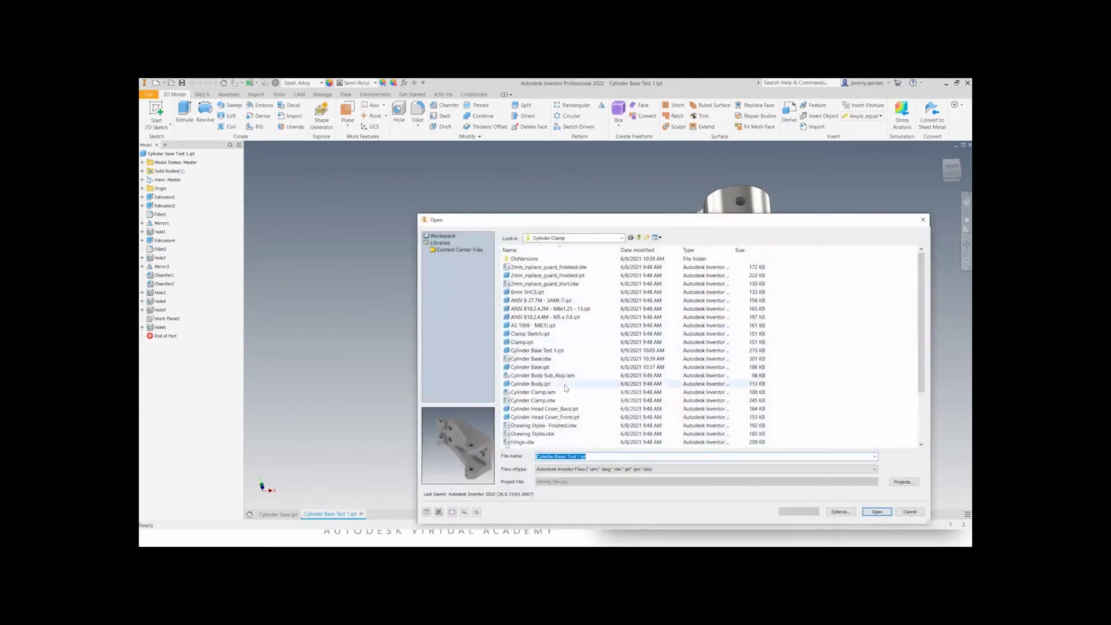
left_click(568, 377)
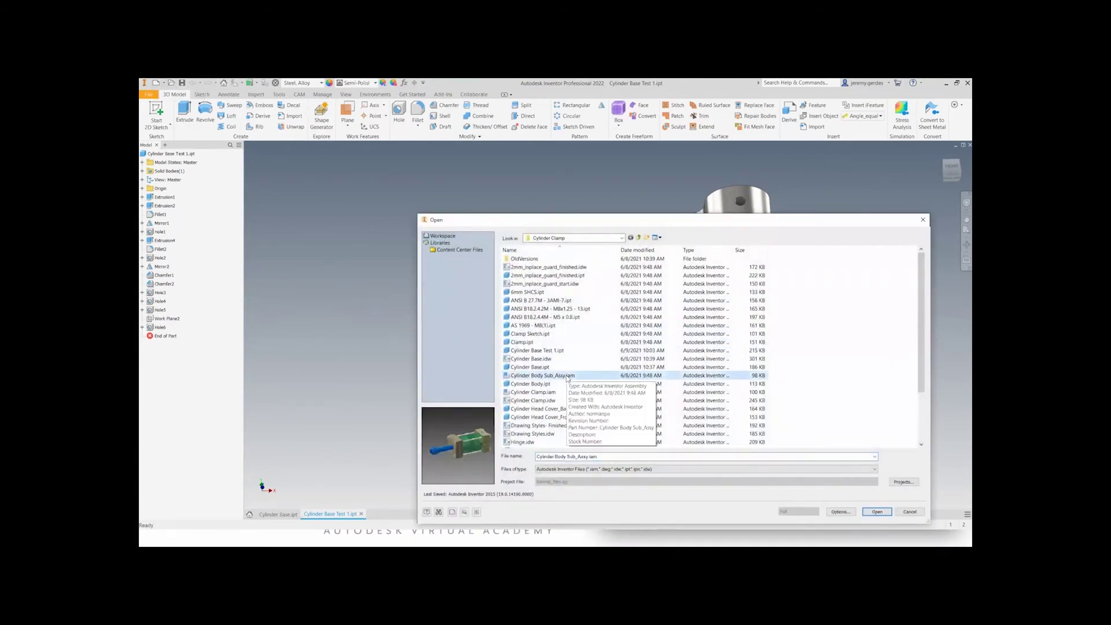
double_click(567, 377)
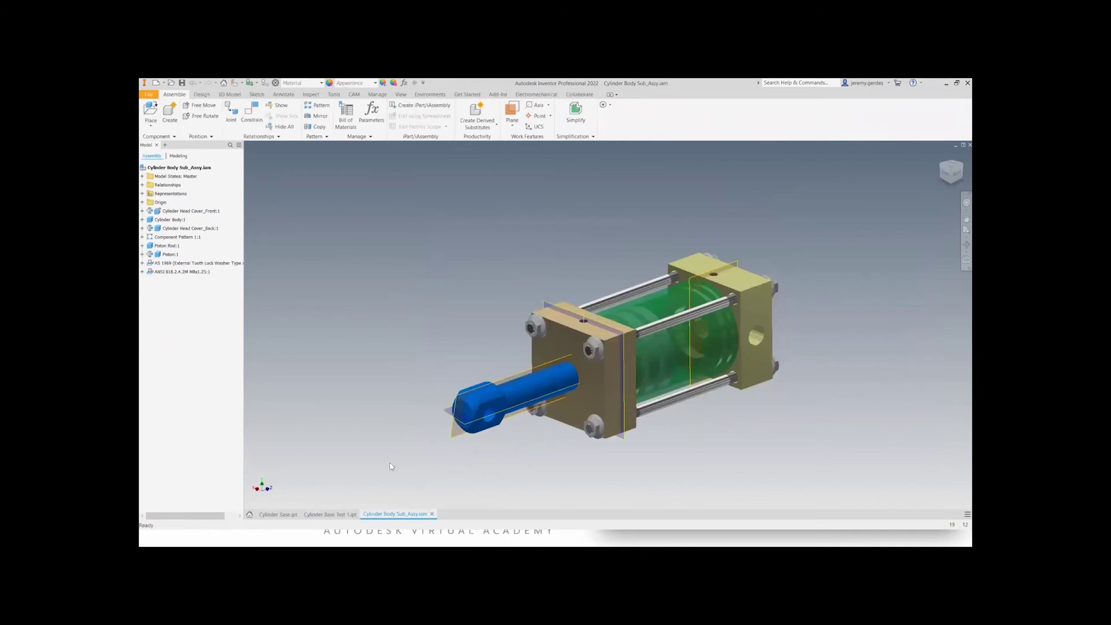
- Close the Cylinder Base Test 1 and Cylinder Base parts, exiting the active sketch, so only the cylinder sub-assembly stays open
left_click(330, 514)
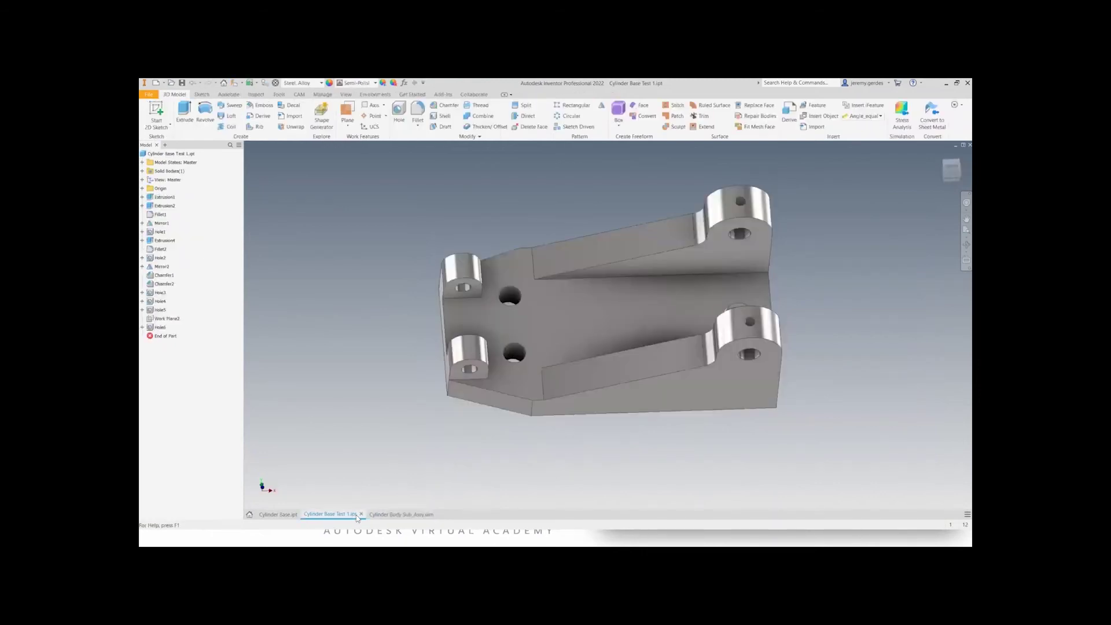
left_click(361, 514)
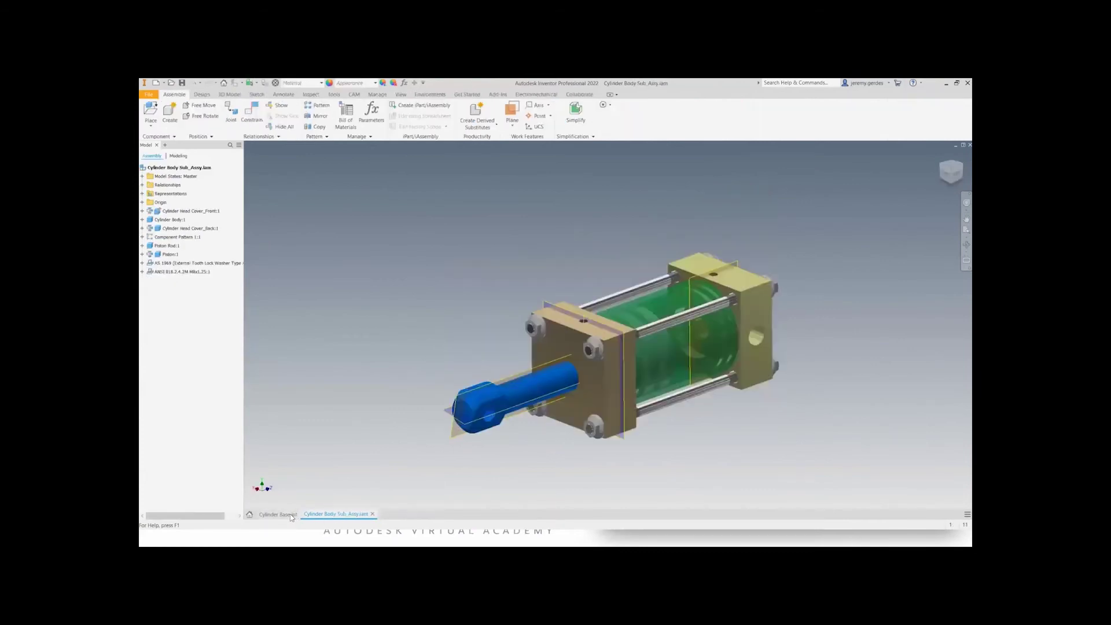
left_click(296, 516)
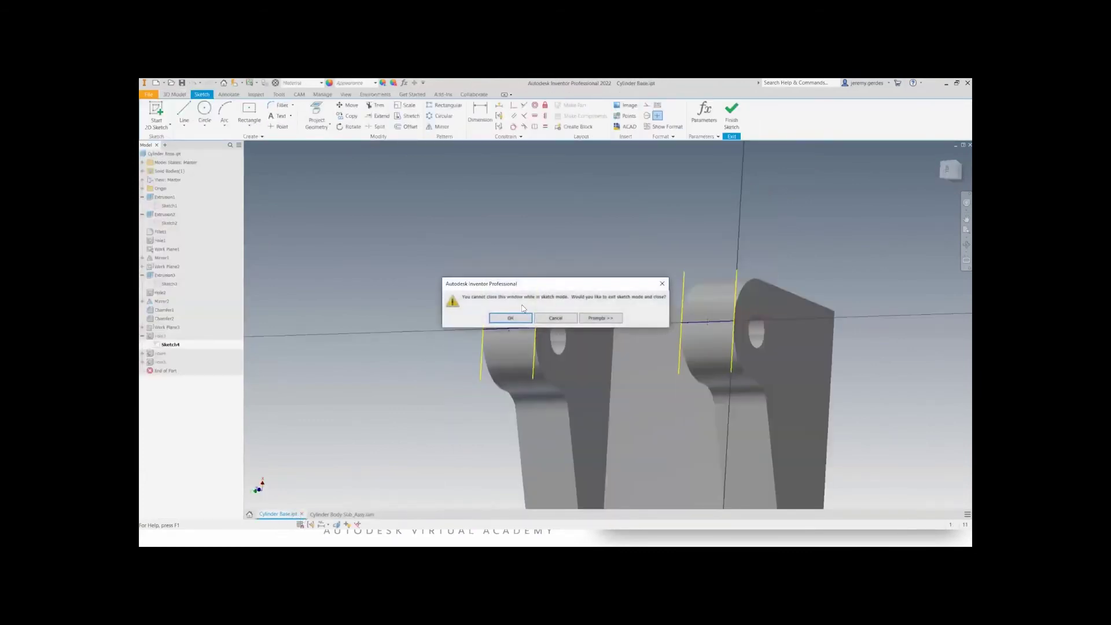
left_click(511, 318)
left_click(525, 314)
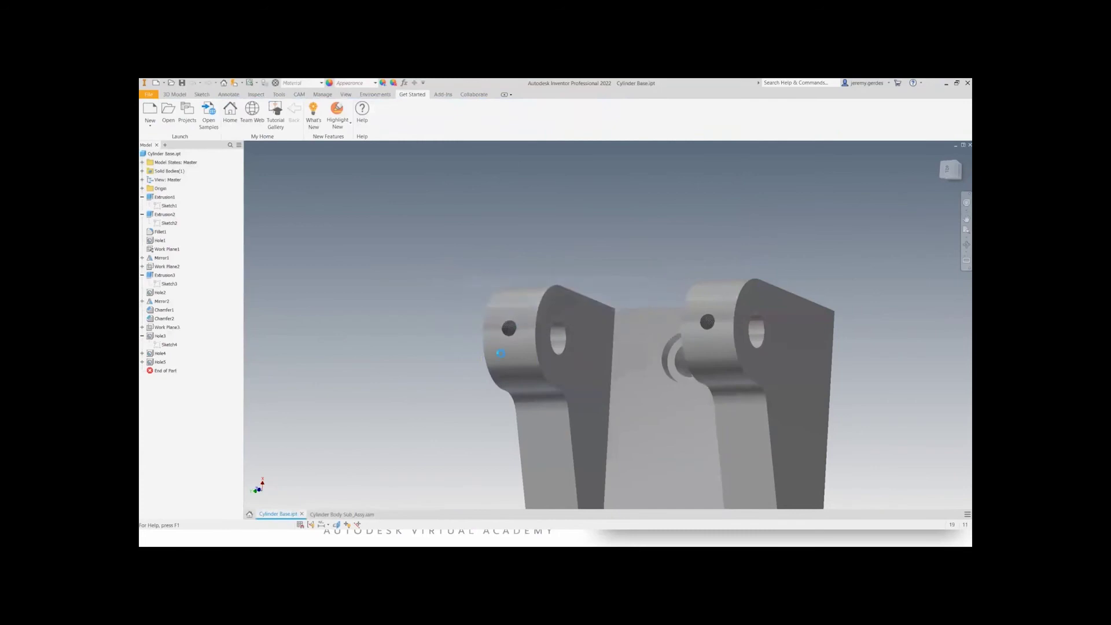
- Rotate the blue piston rod about its axis in the cylinder sub-assembly to test its freedom of movement
middle_click_drag(709, 447, 675, 420)
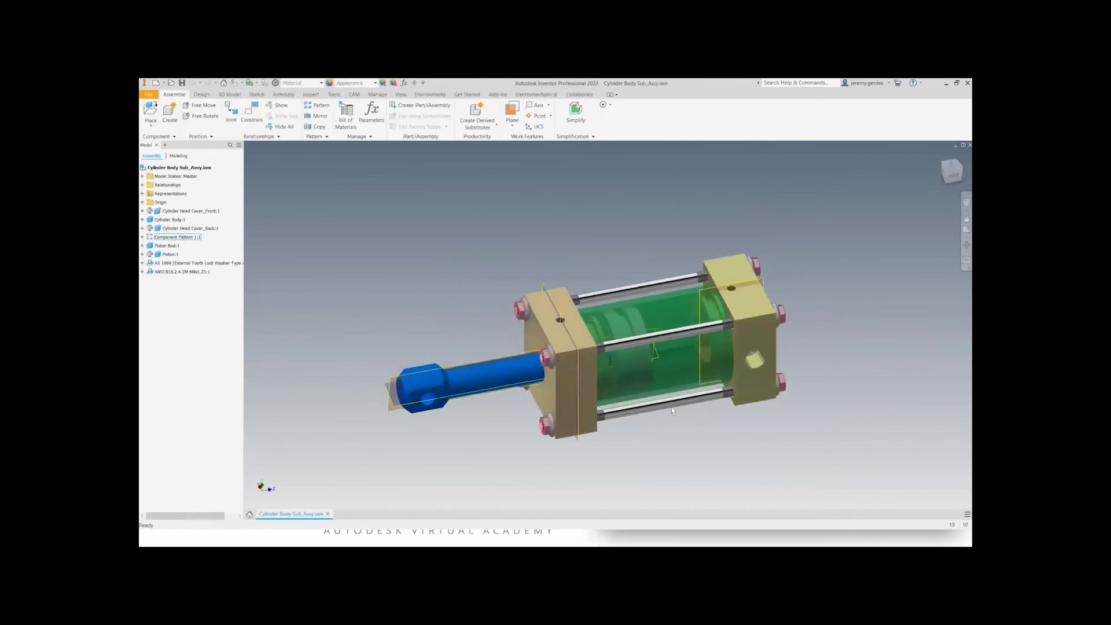
left_click_drag(433, 394, 419, 308)
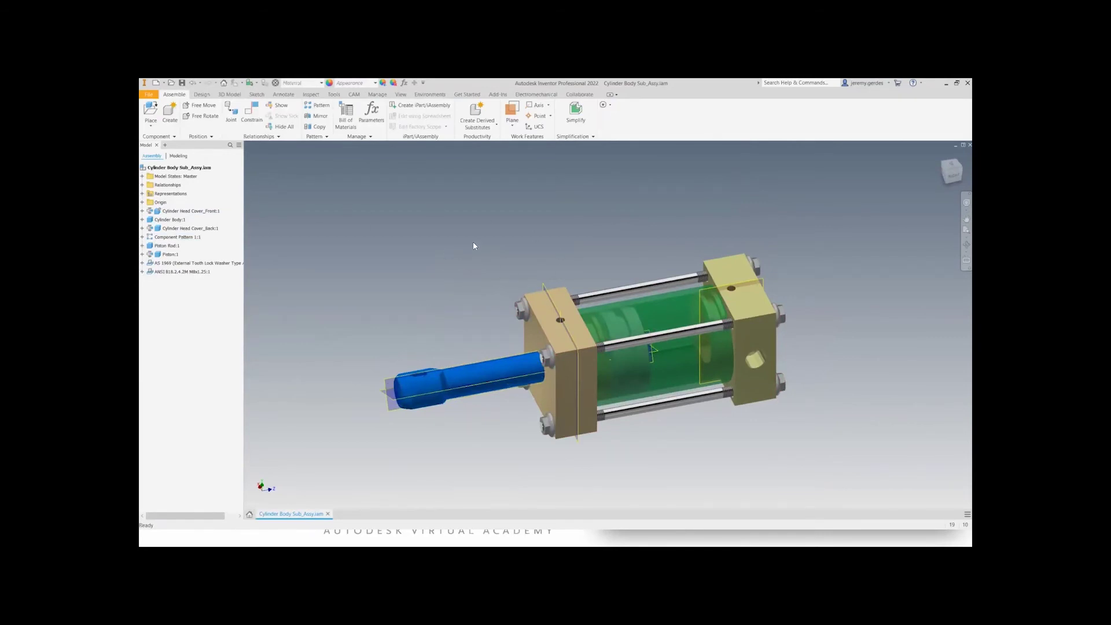
middle_click_drag(573, 268, 529, 243)
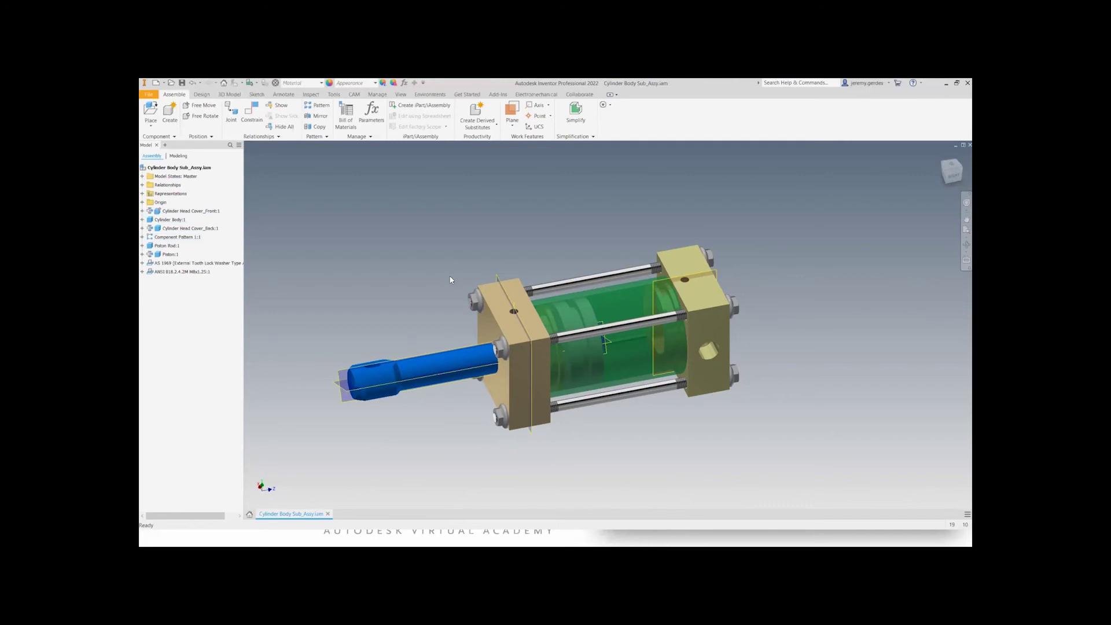
- Create a new assembly from the metric Standard (mm).iam template and return to the Cylinder Body Sub_Assy assembly
left_click(157, 85)
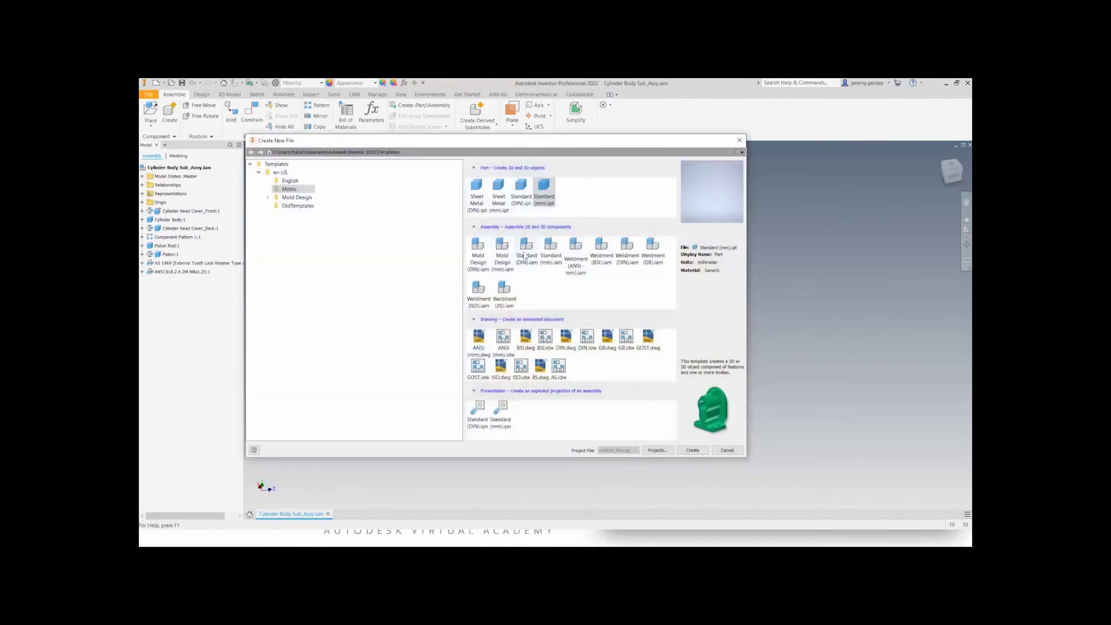
double_click(553, 264)
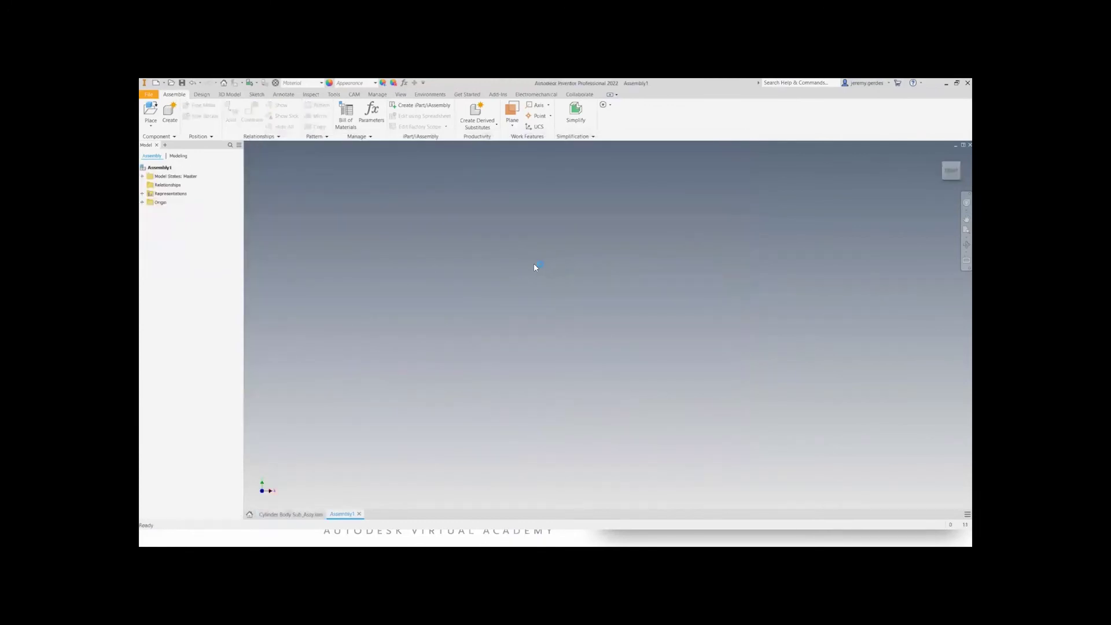
left_click(307, 514)
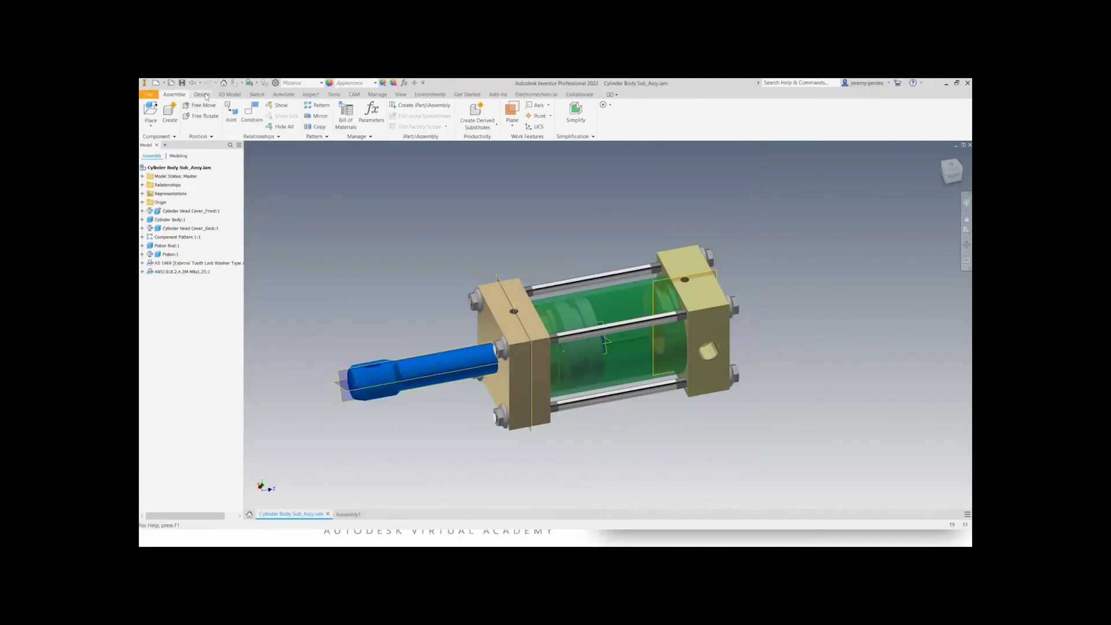
- Examine the Place Component file browser without placing anything, and bring up the other component placement options
left_click(207, 169)
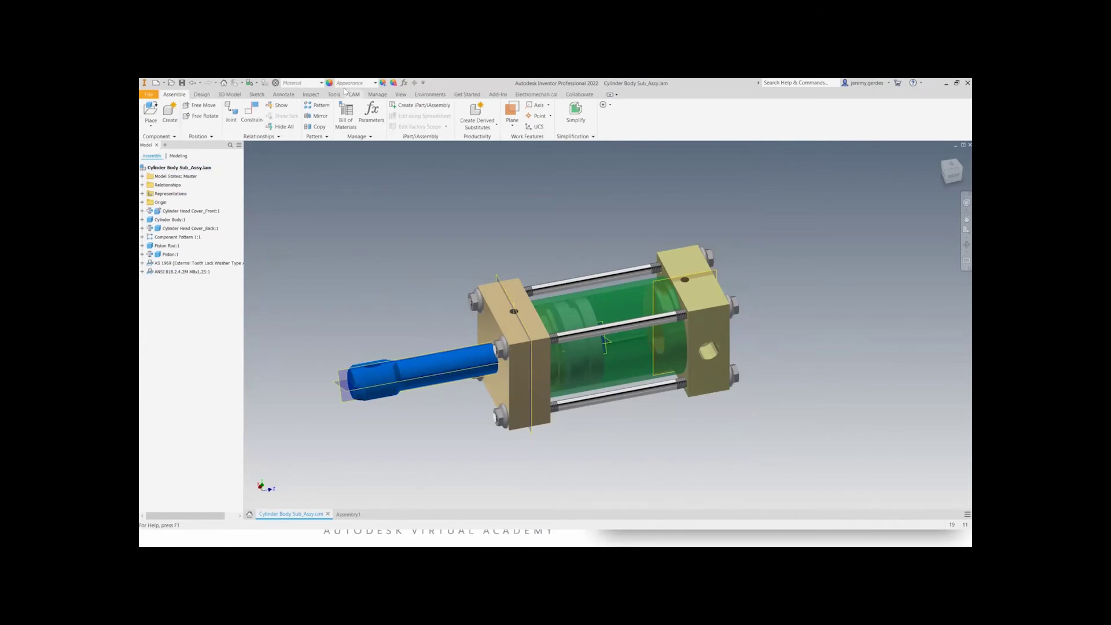
left_click(149, 112)
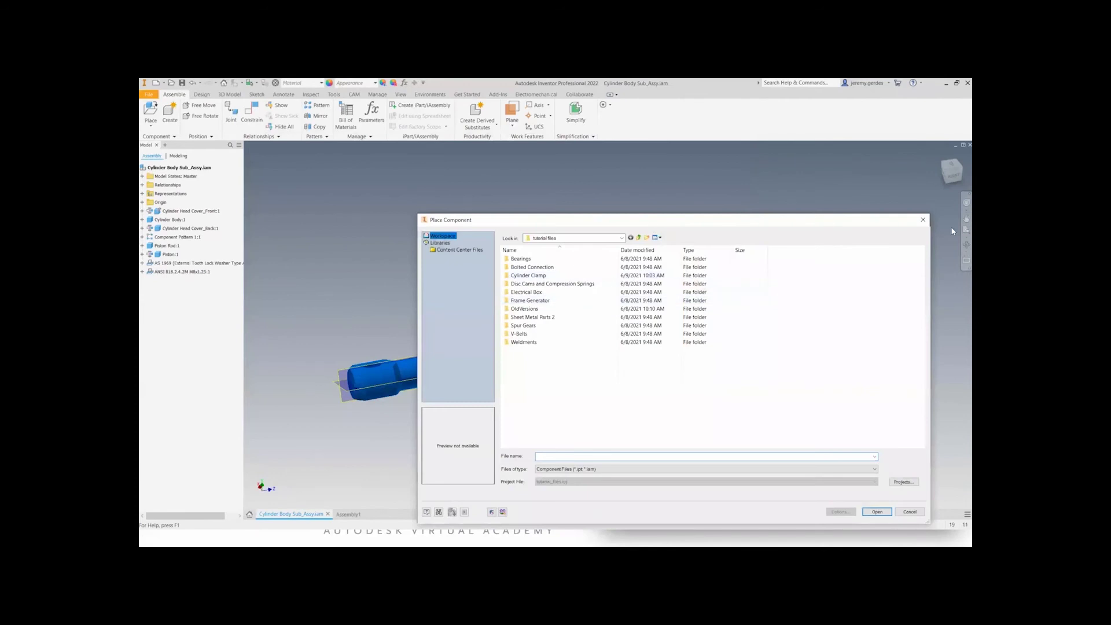
left_click(923, 220)
left_click(151, 125)
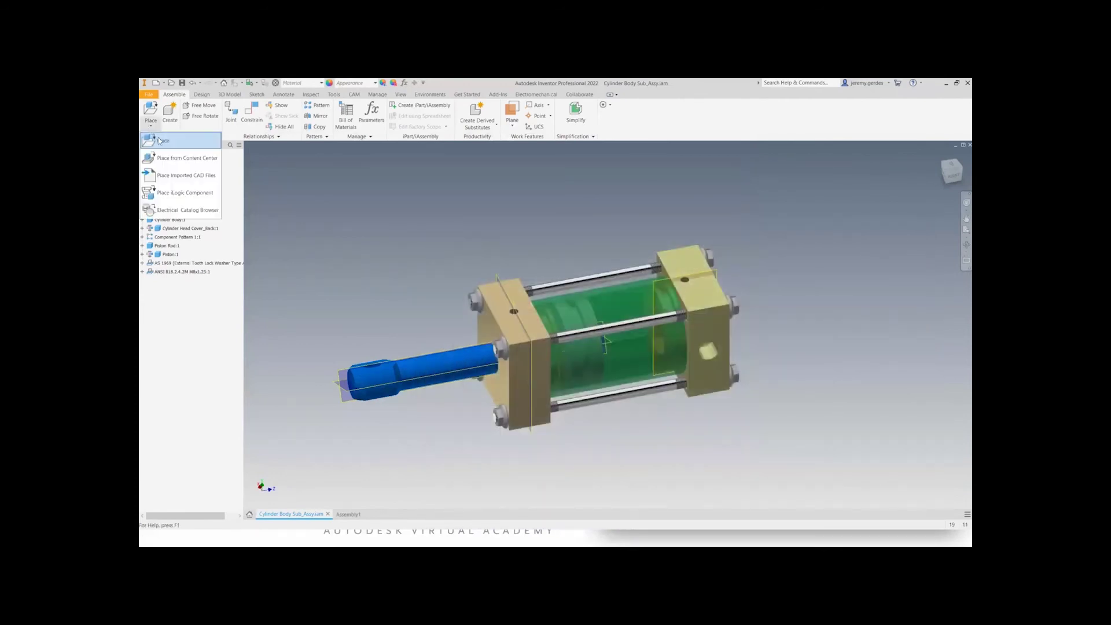
- Browse the Content Center's fastener categories, covering bolts, countersunk bolts, nuts, pins, rivets and washers
left_click(178, 164)
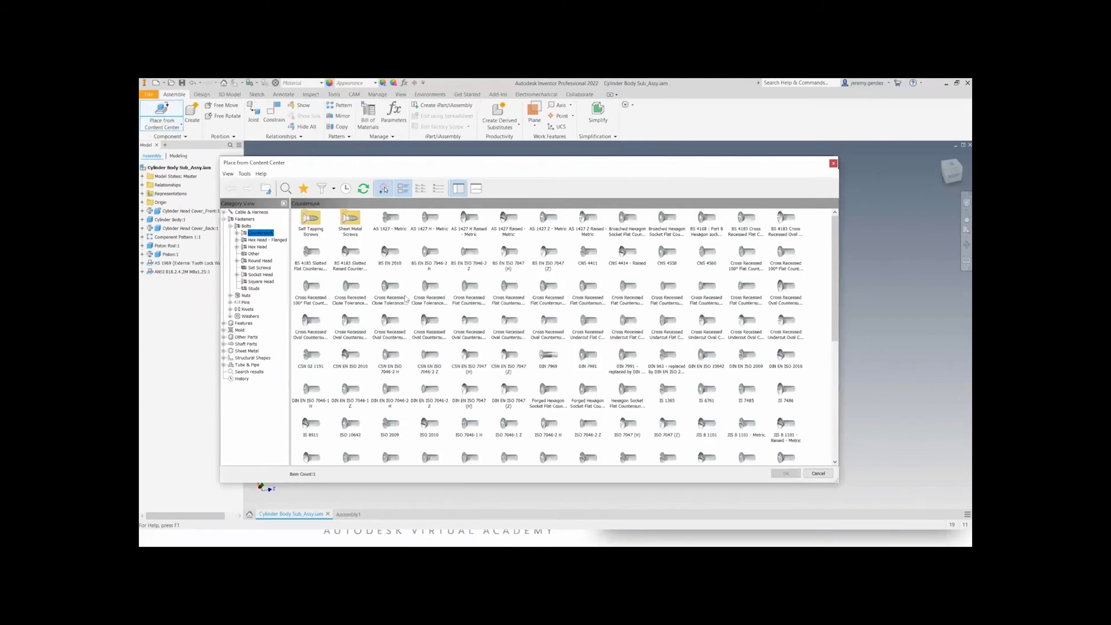
left_click(244, 219)
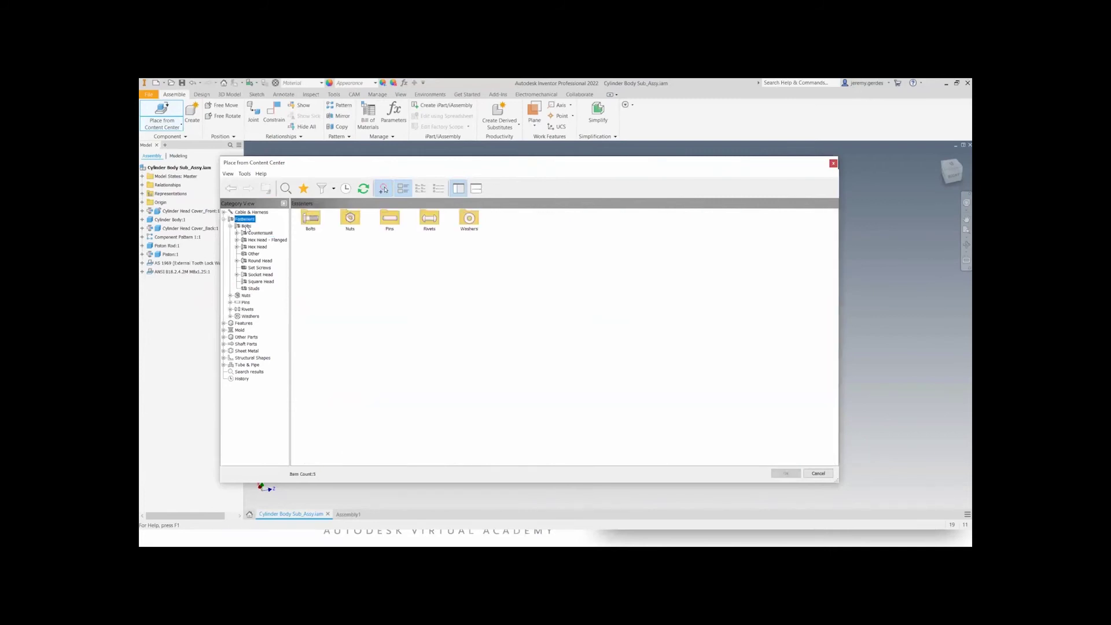
left_click(247, 226)
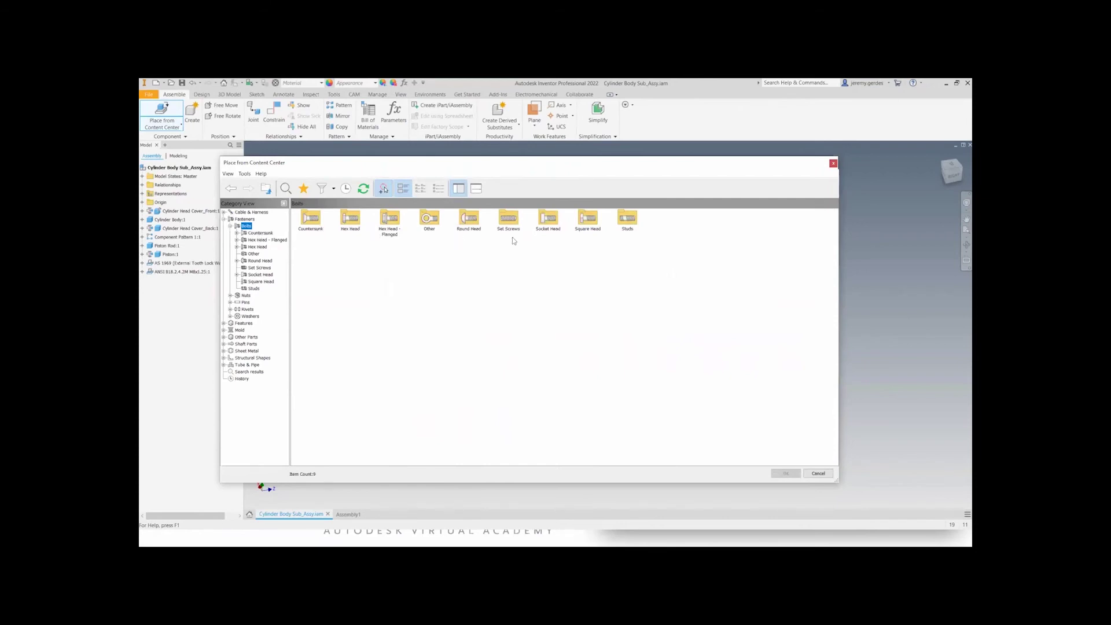
left_click(262, 233)
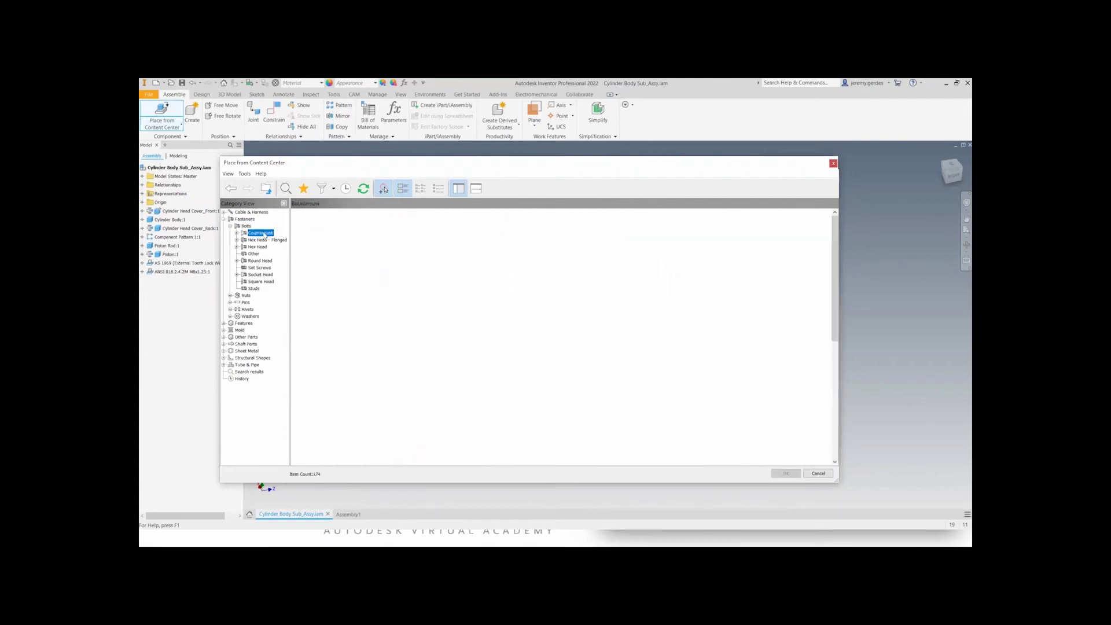
left_click(246, 295)
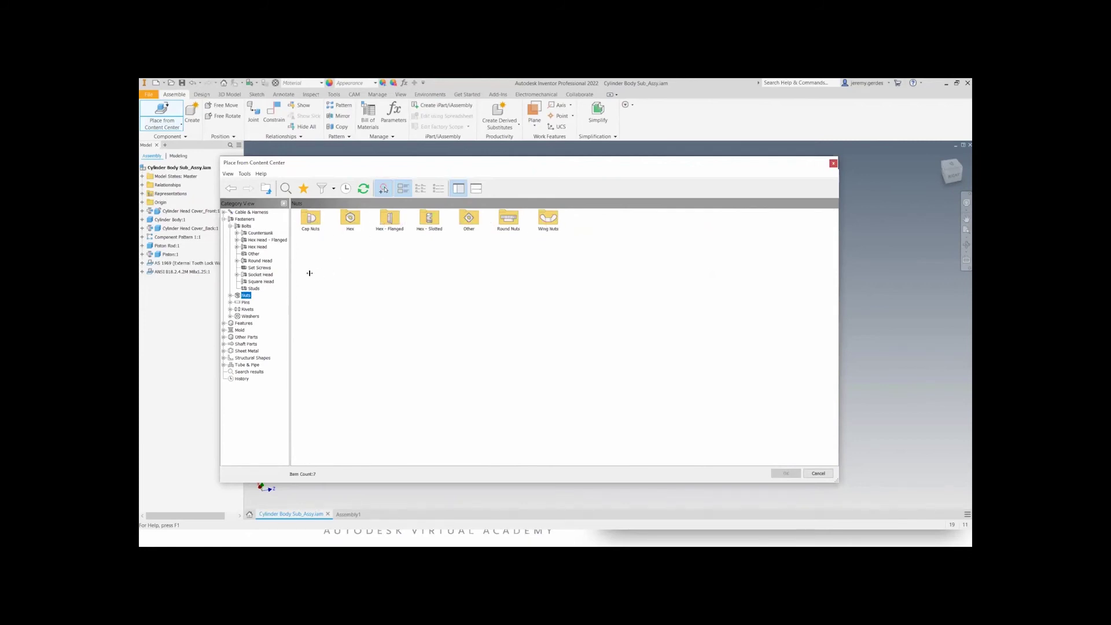
left_click(241, 303)
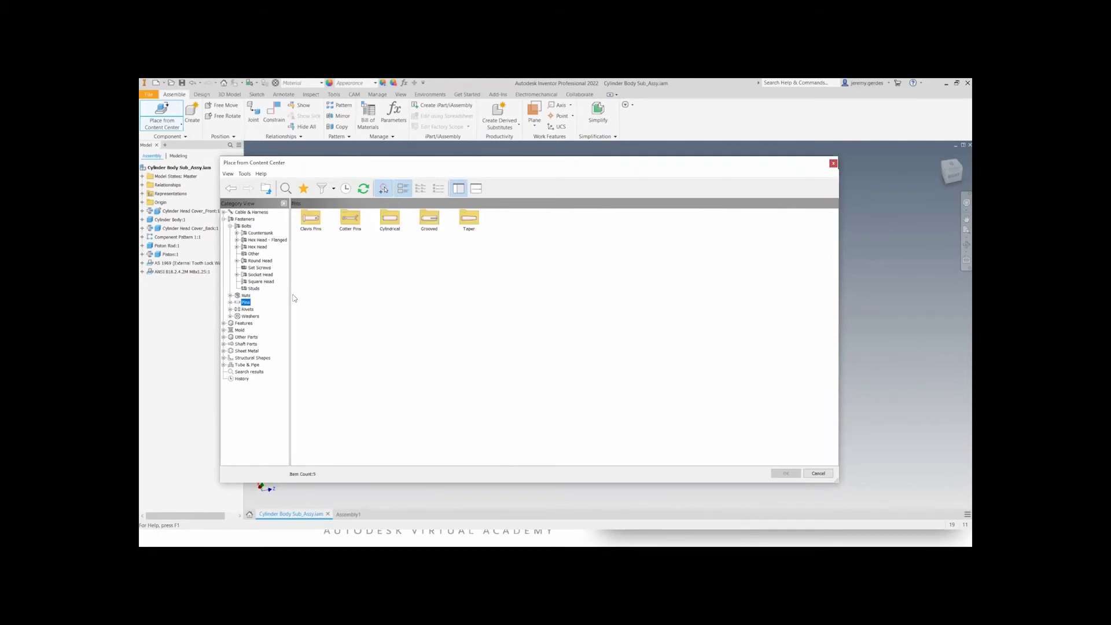
left_click(247, 310)
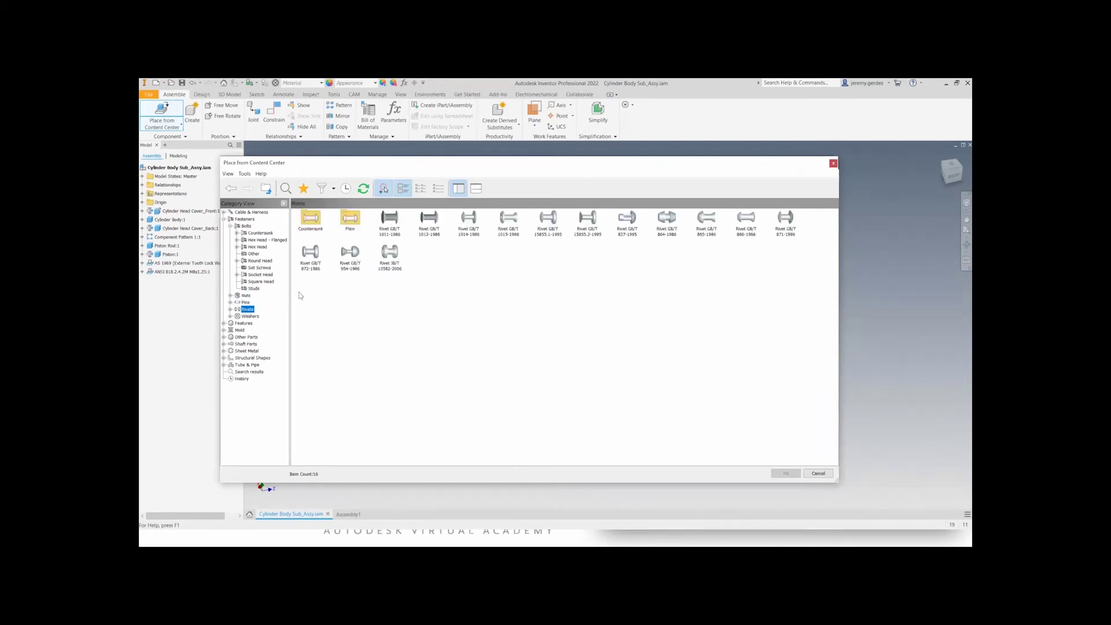
left_click(250, 317)
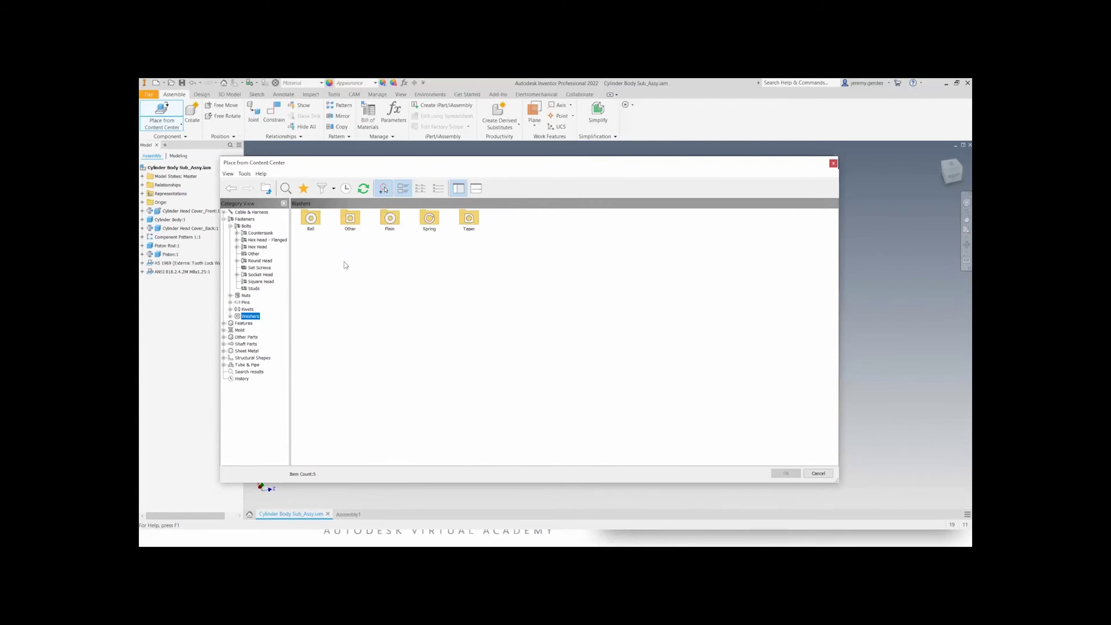
- Browse the Content Center's shaft parts, sheet metal and tube and pipe fittings down to bushings, and close it without placing anything
left_click(246, 343)
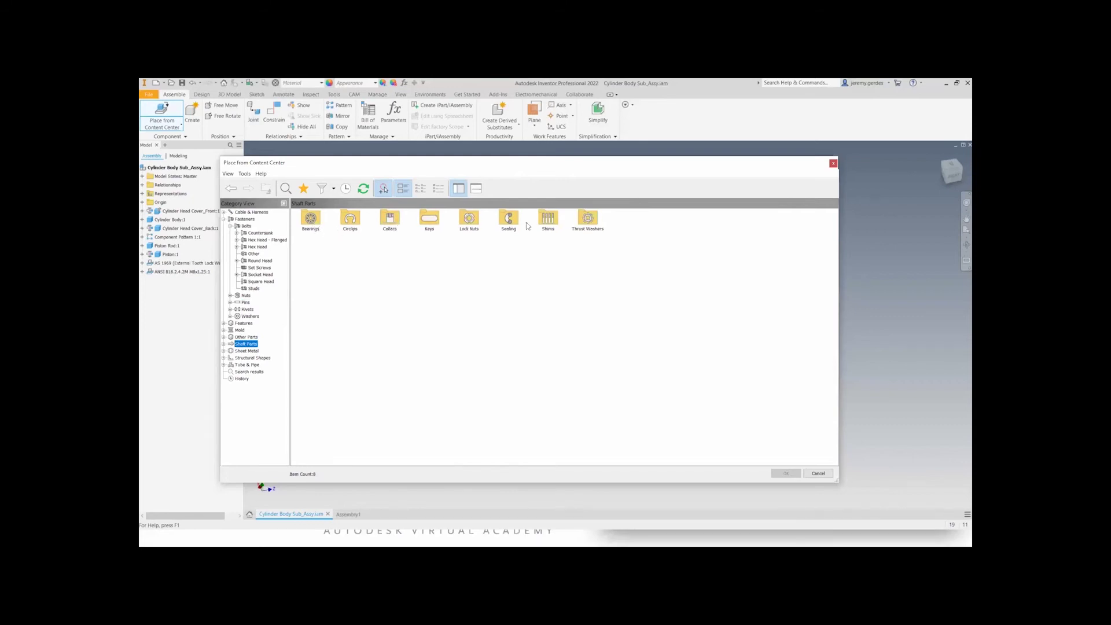
left_click(245, 350)
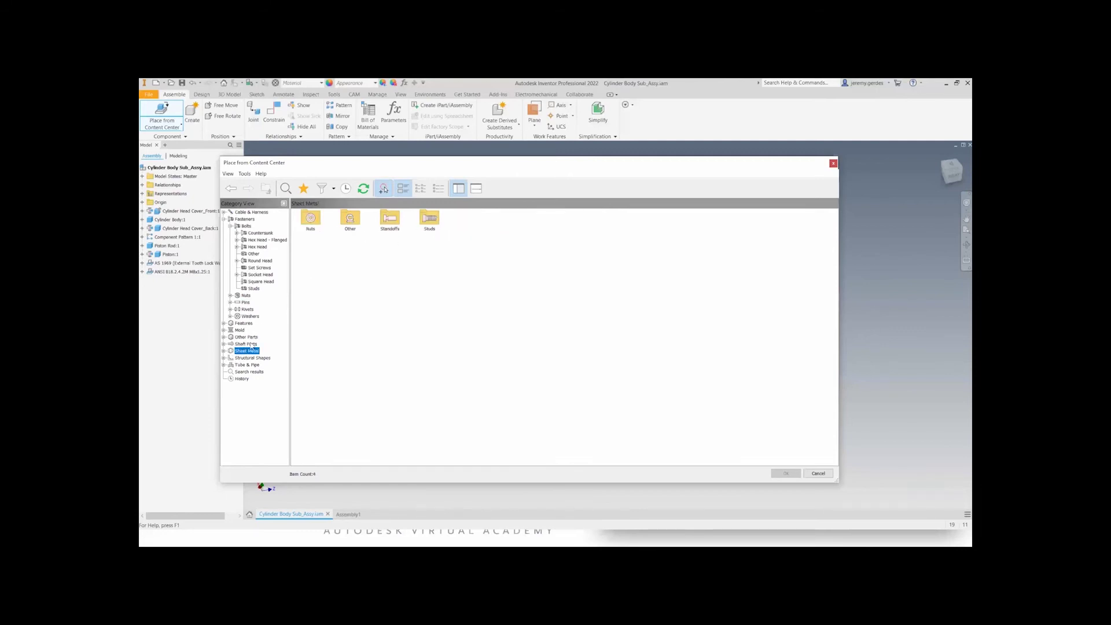
left_click(253, 366)
double_click(349, 218)
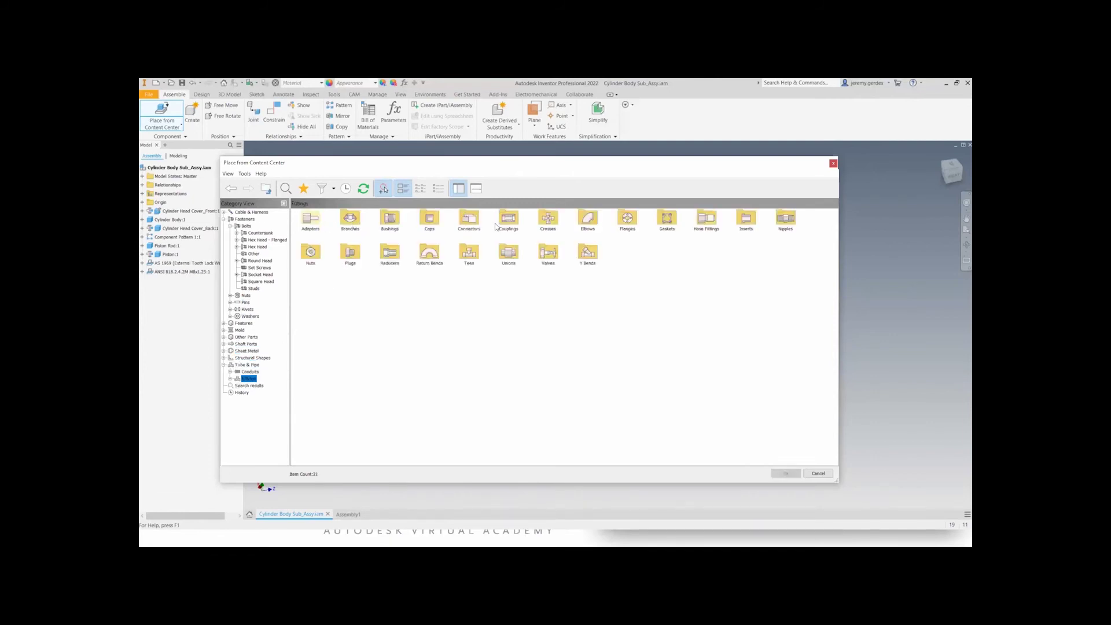
double_click(389, 218)
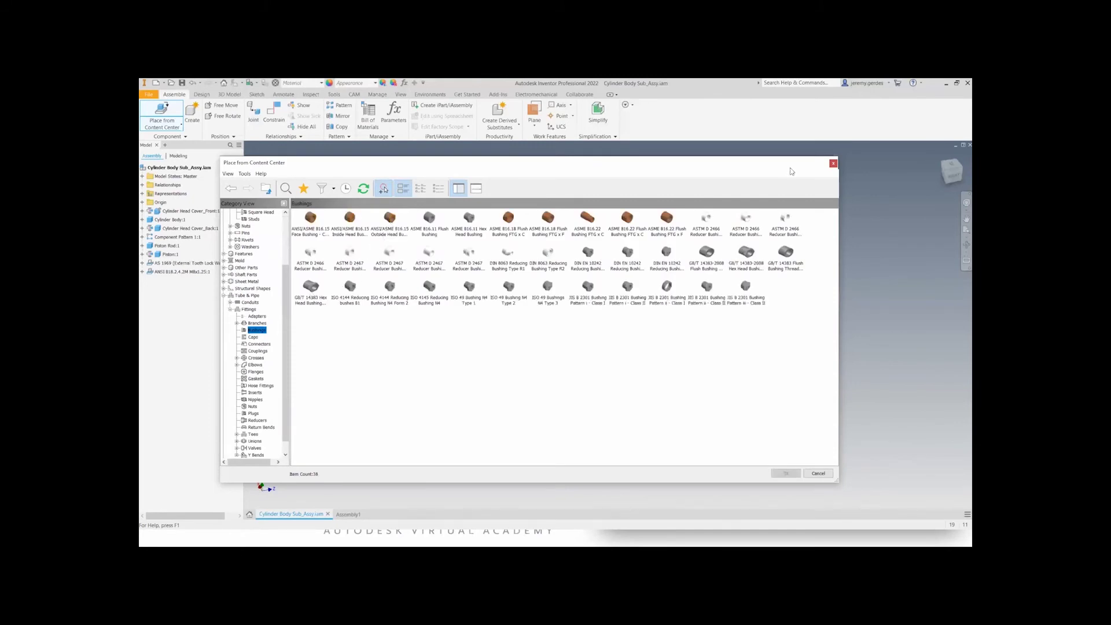
left_click(833, 164)
- View the project folders available for placing a component, and cancel without choosing a file
left_click(163, 129)
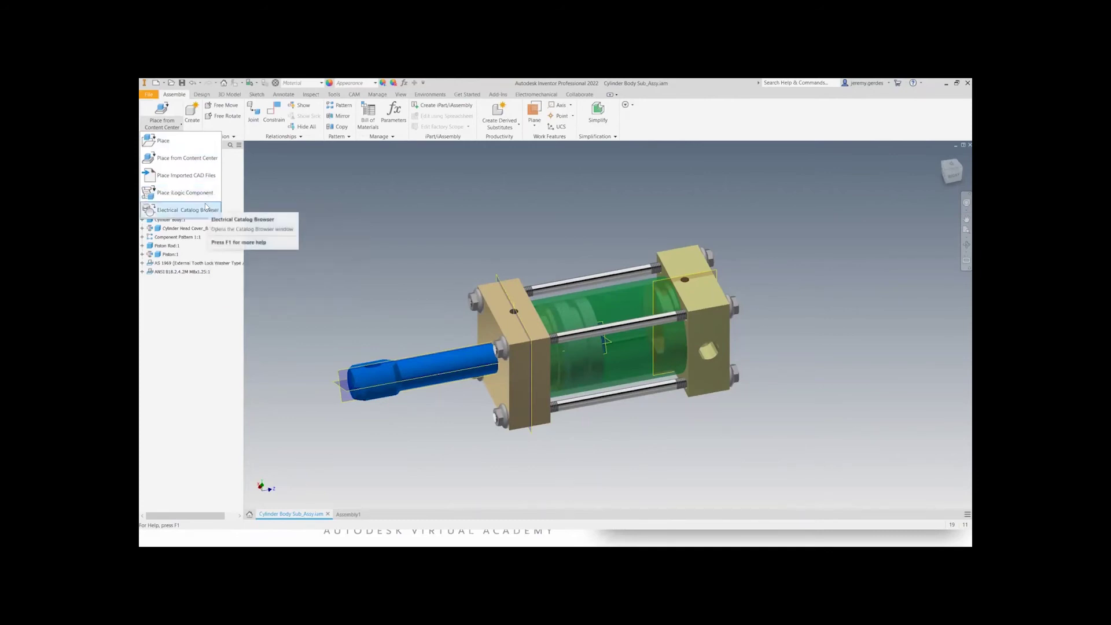
left_click(163, 141)
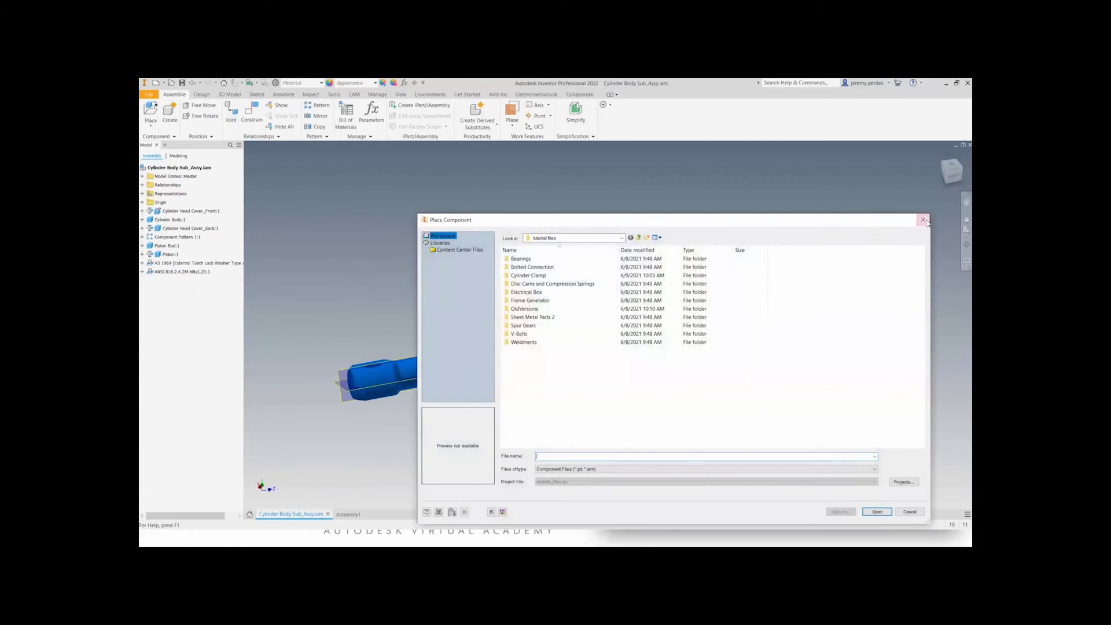
left_click(924, 220)
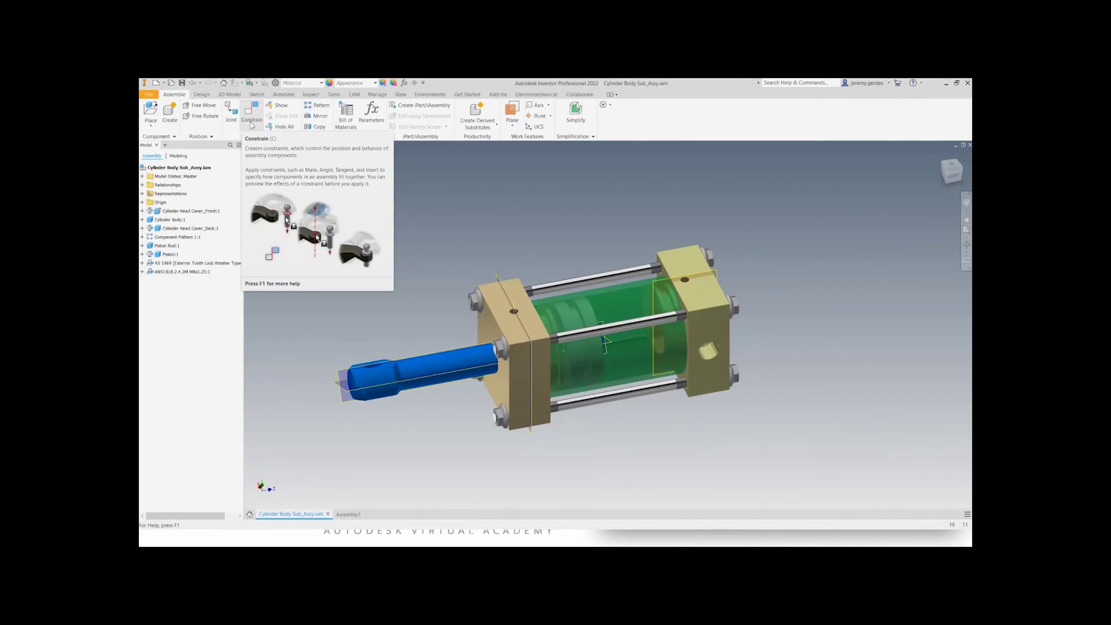
- Review the bill of materials of the cylinder body subassembly and close it
left_click(282, 106)
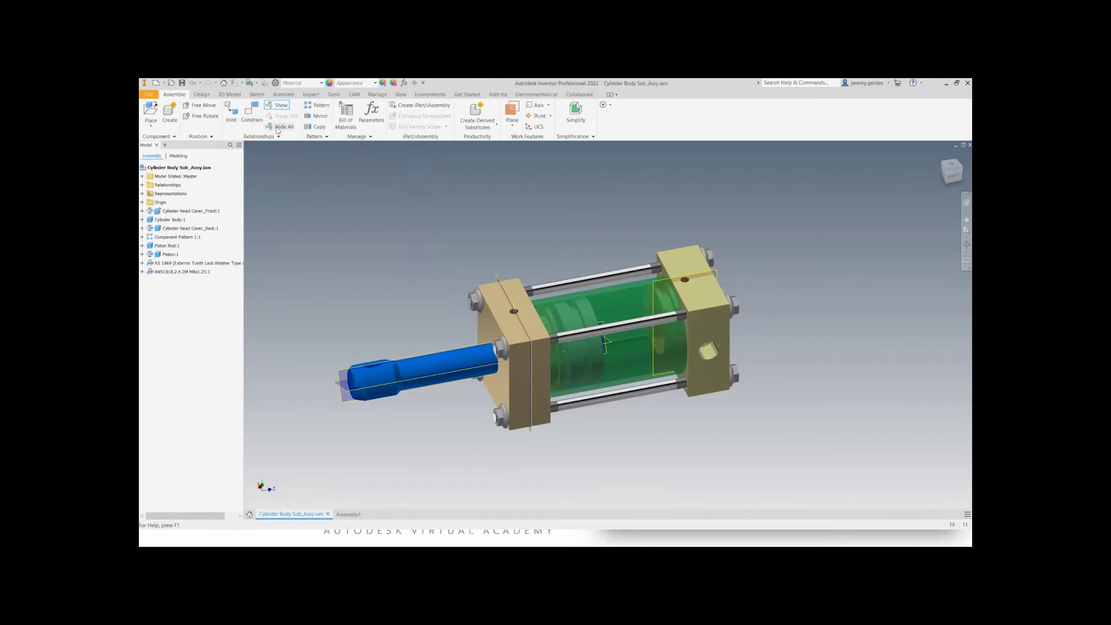
left_click(346, 114)
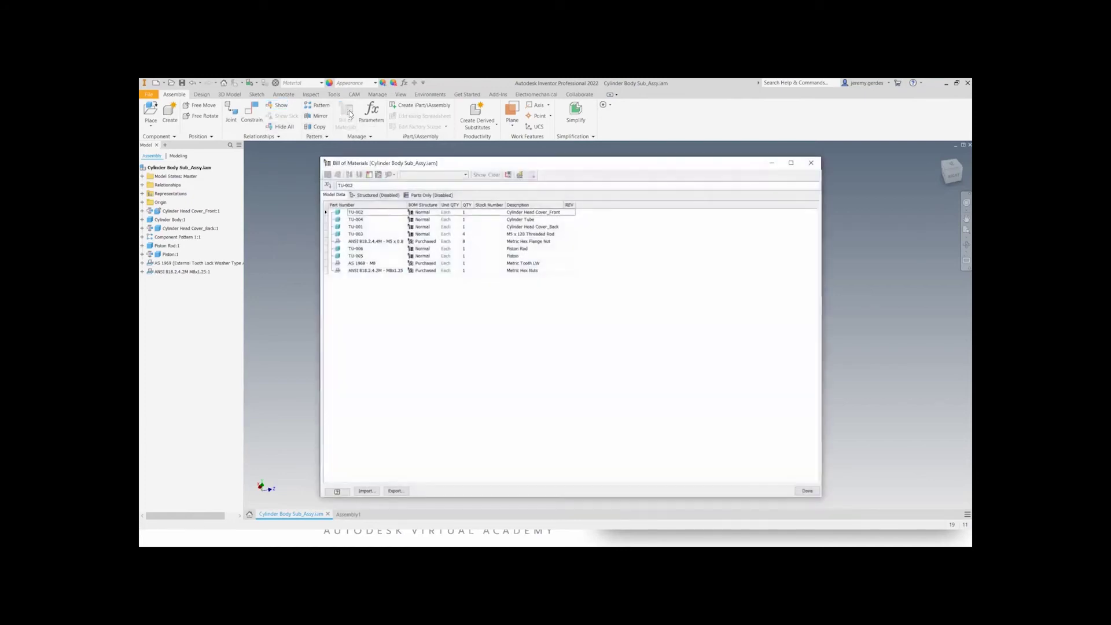
left_click(811, 163)
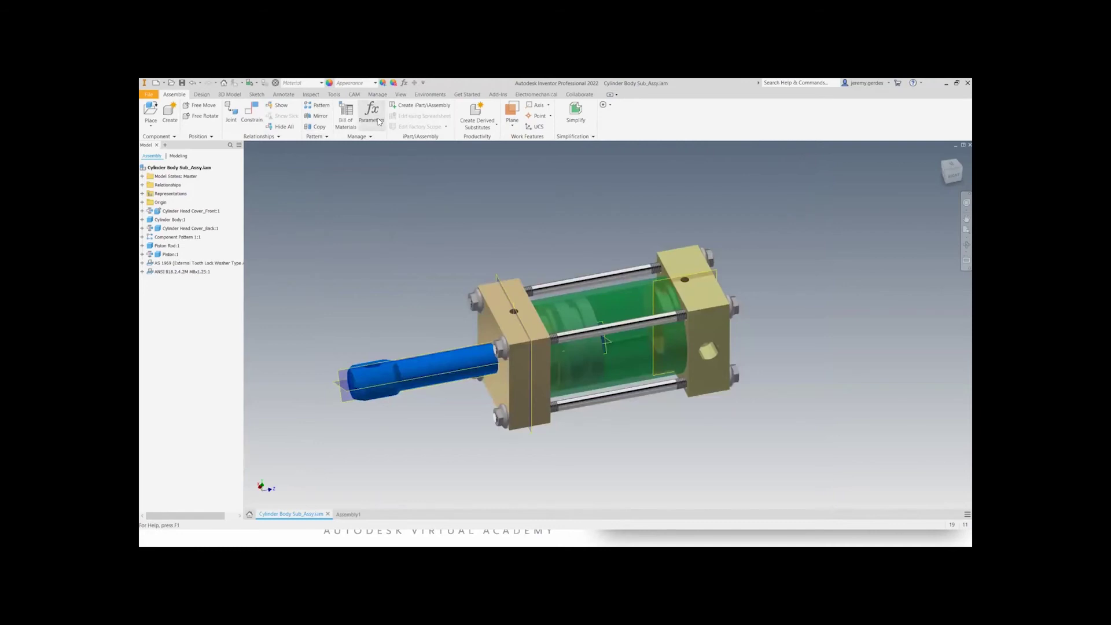
left_click(495, 125)
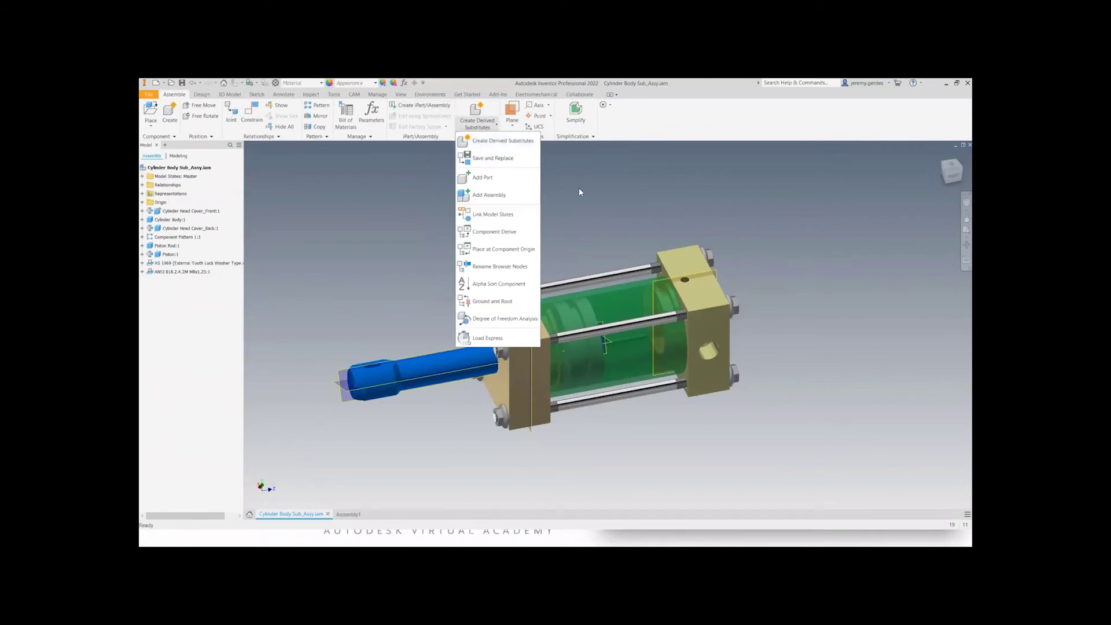
left_click(618, 192)
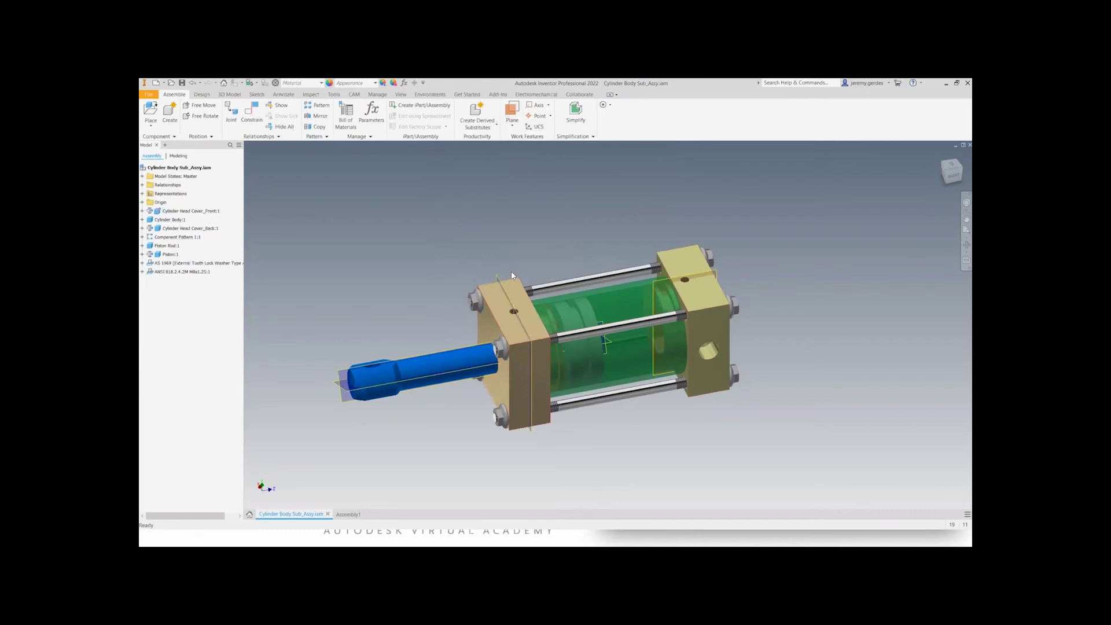
left_click(588, 138)
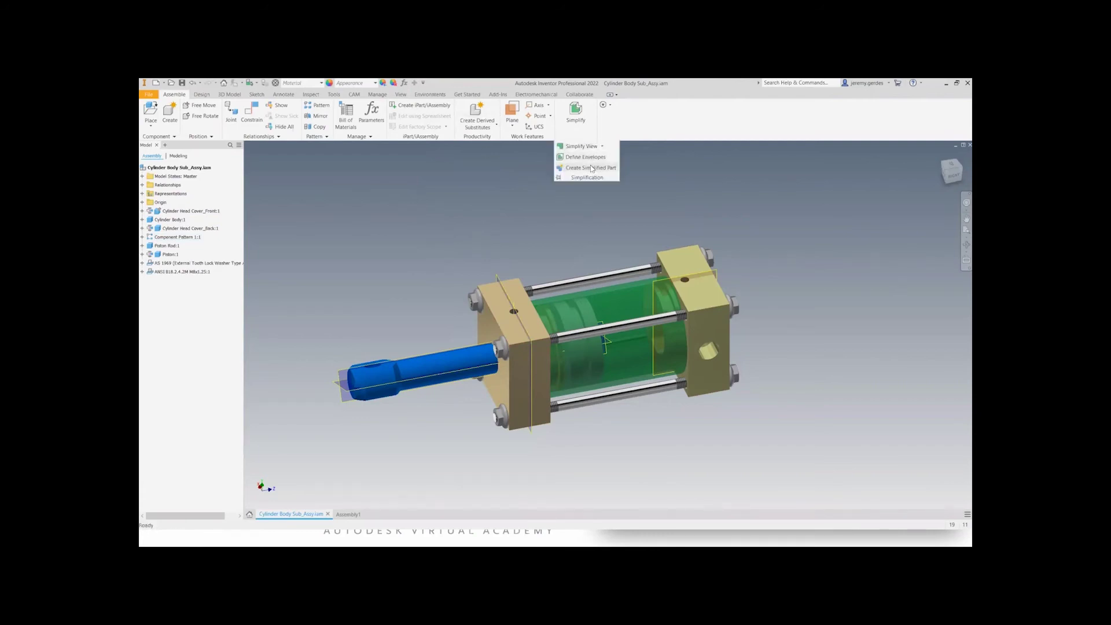
- Inspect the Bolted Connection generator's design and strength calculation options, and close it without creating a connection
left_click(201, 95)
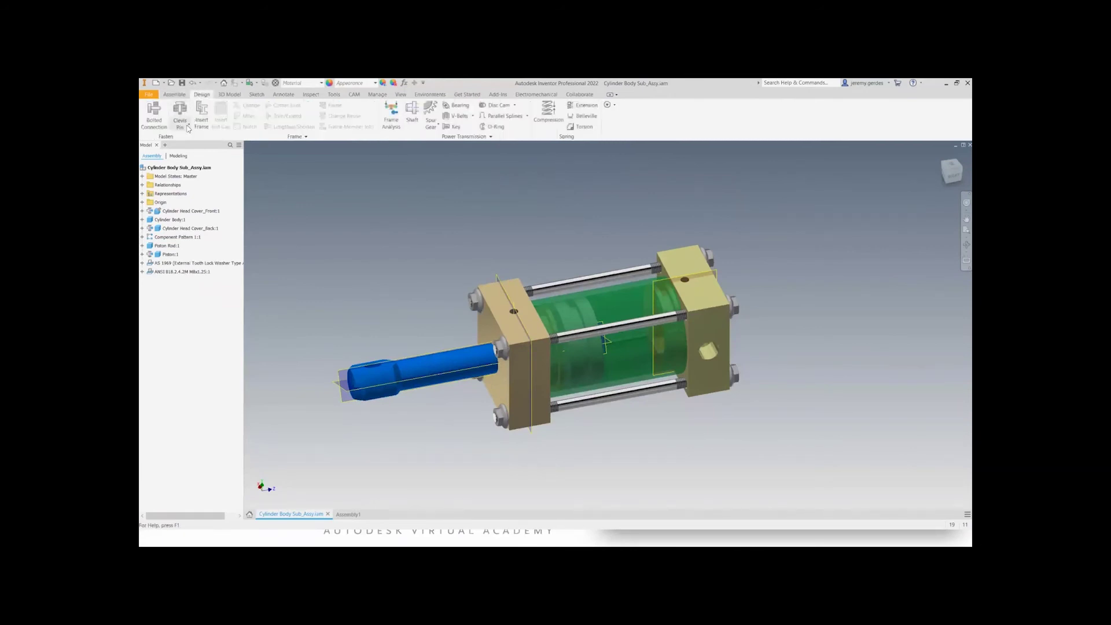
left_click(154, 118)
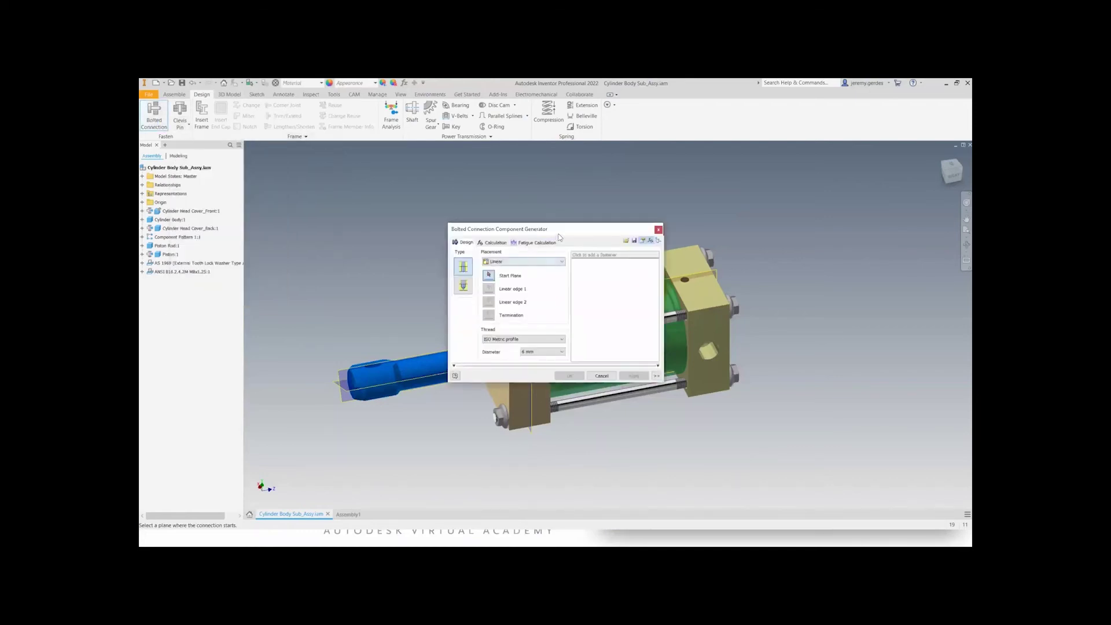
left_click_drag(556, 231, 438, 205)
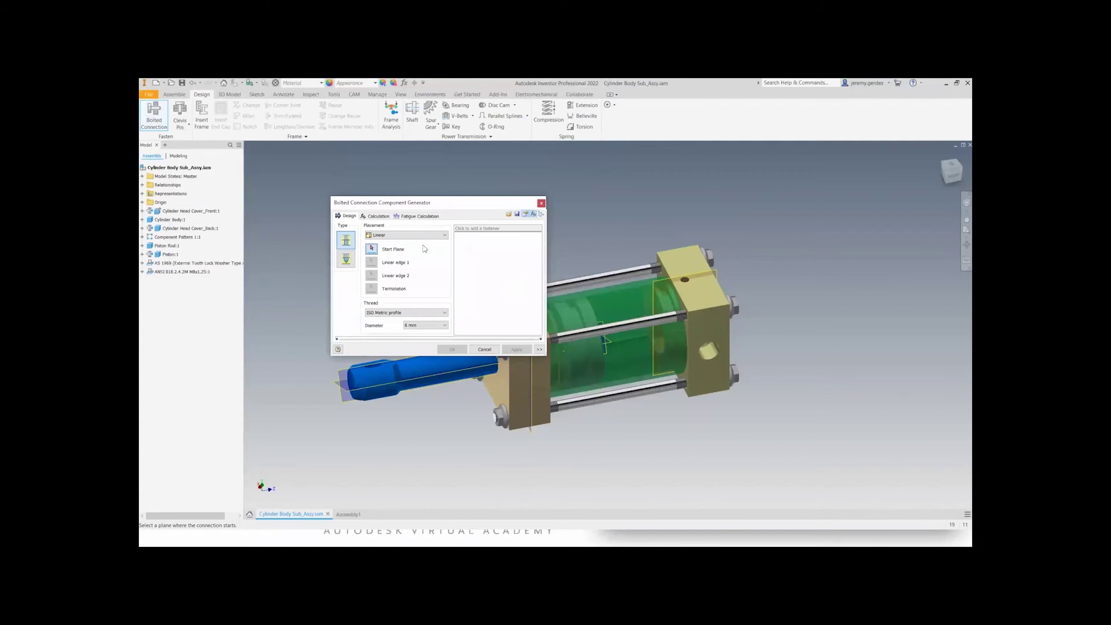
left_click(379, 216)
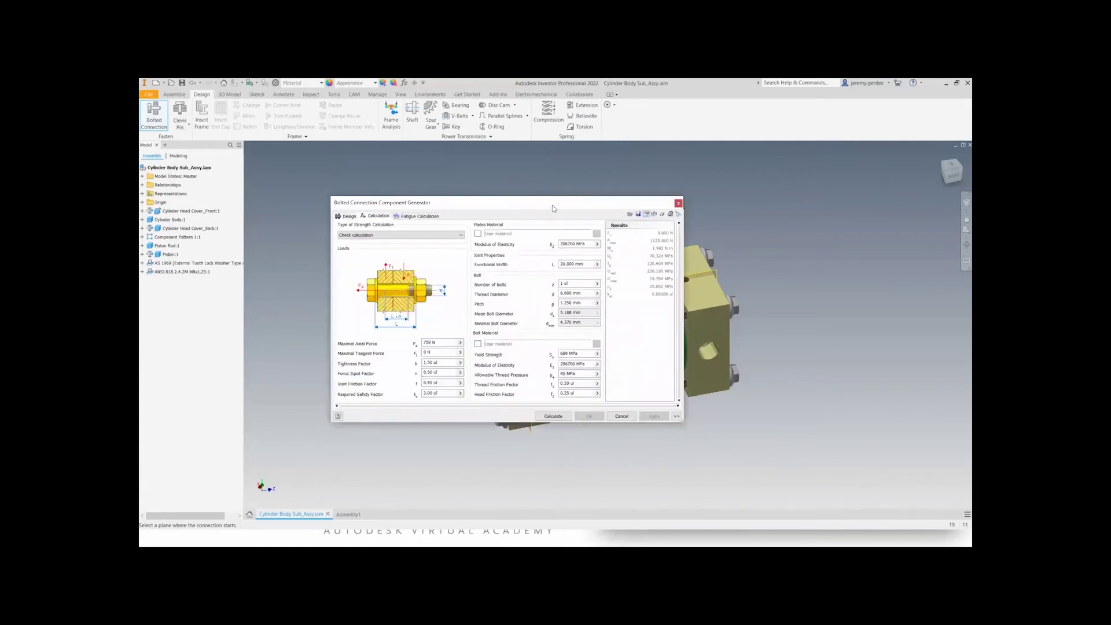
left_click_drag(552, 208, 460, 194)
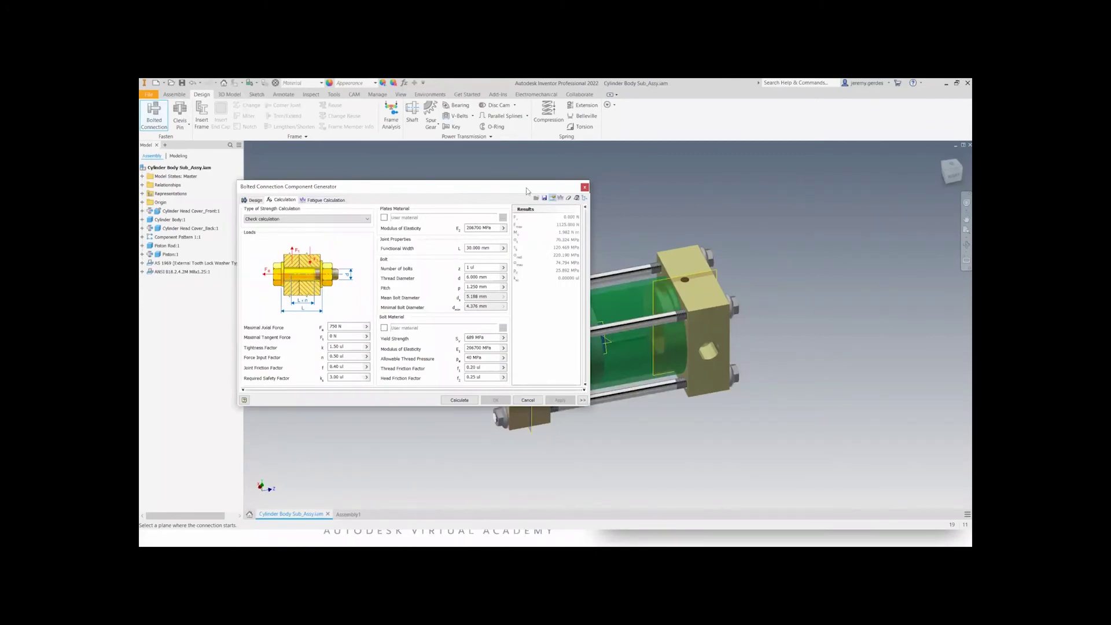
left_click(585, 188)
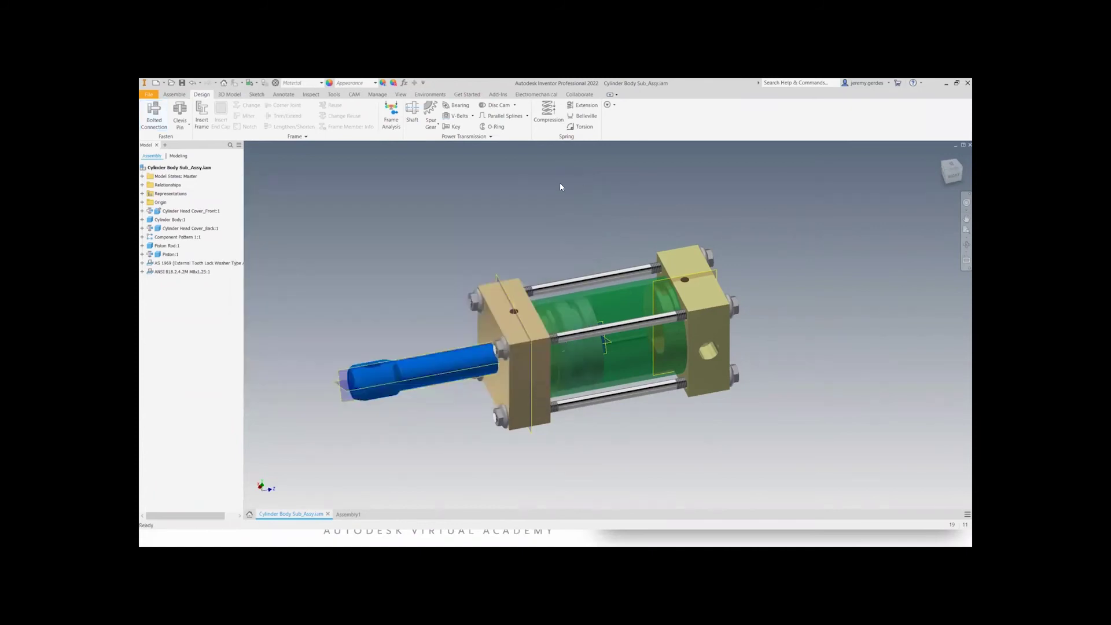
- Try a V-belt drive with the front cylinder head cover's face as the belt mid plane
left_click(462, 116)
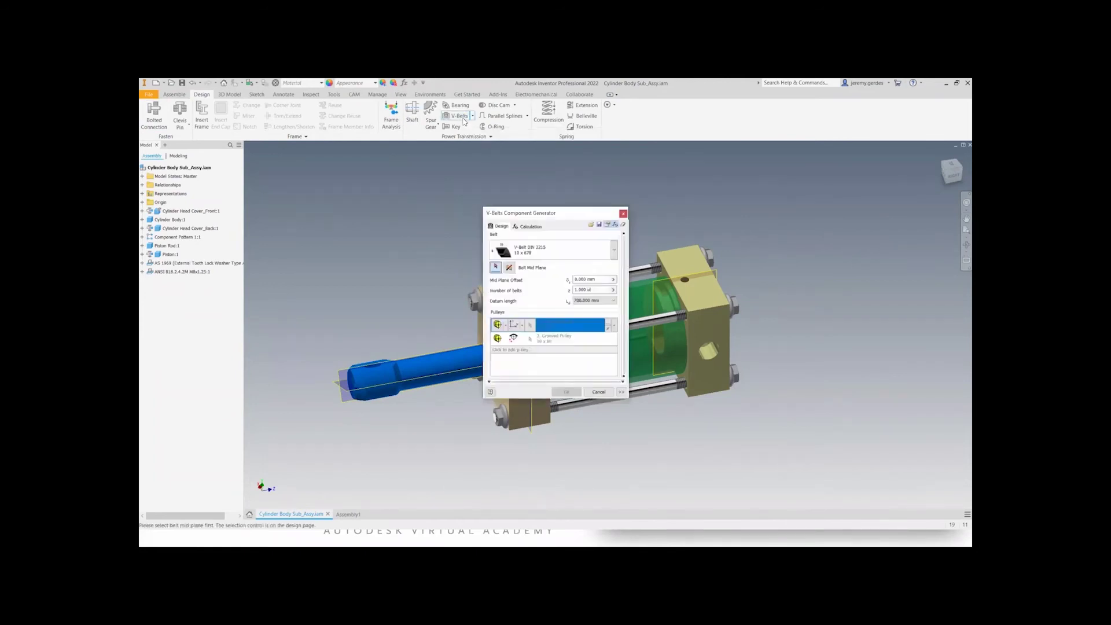
middle_click_drag(682, 331, 775, 238)
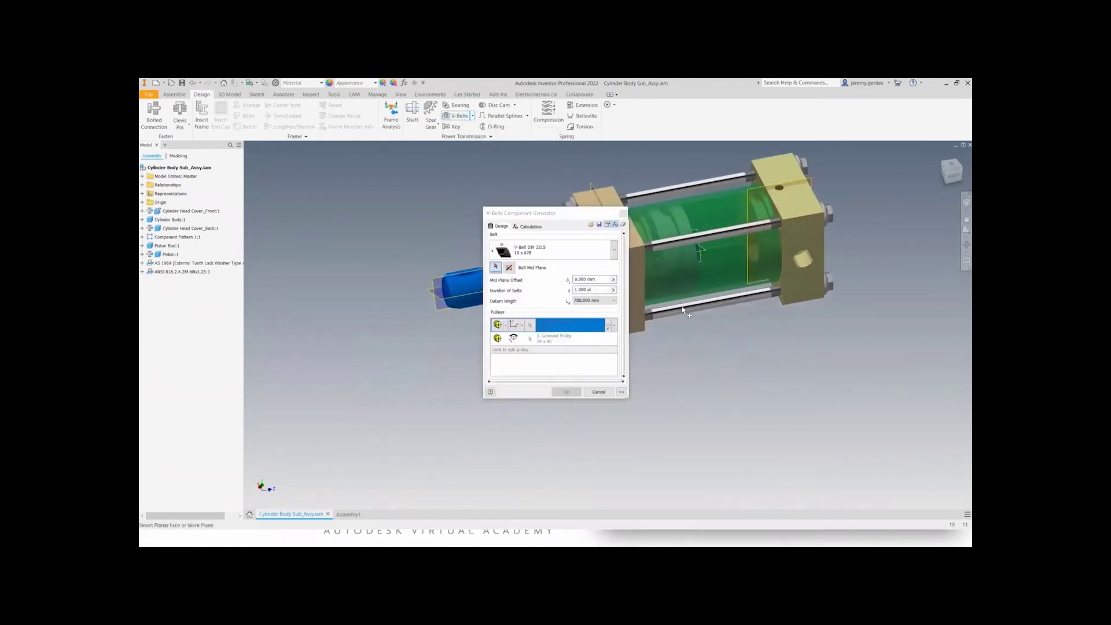
left_click_drag(556, 214, 382, 220)
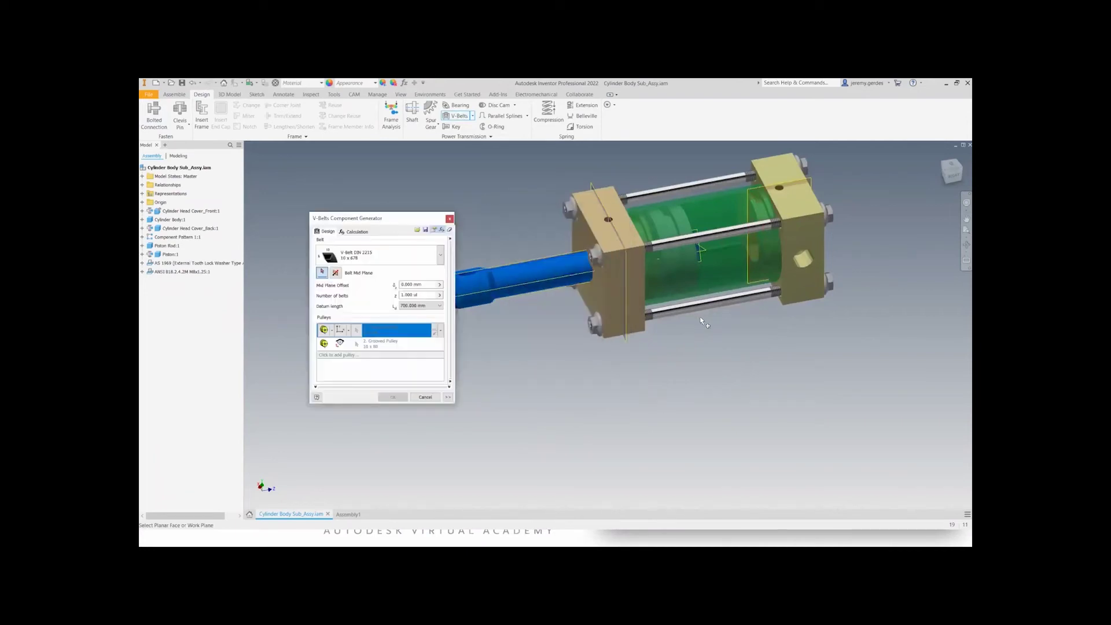
left_click(622, 304)
scroll(664, 284, "up", 3)
scroll(666, 289, "down", 2)
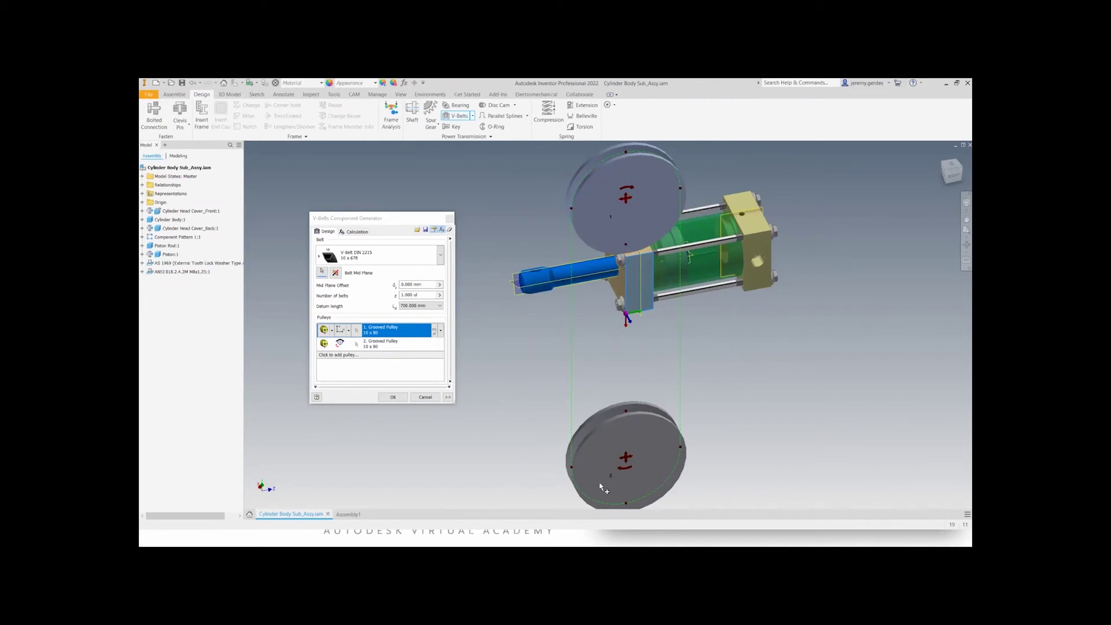
- Review the V-belt's strength calculation settings and close the generator without creating the belt
left_click(355, 232)
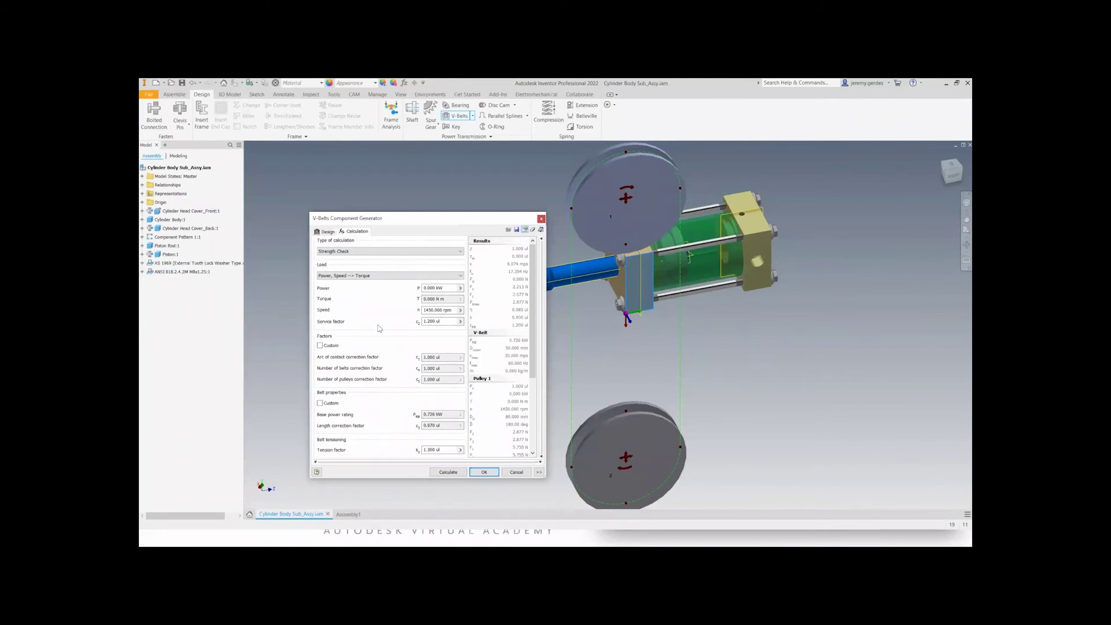
left_click(327, 232)
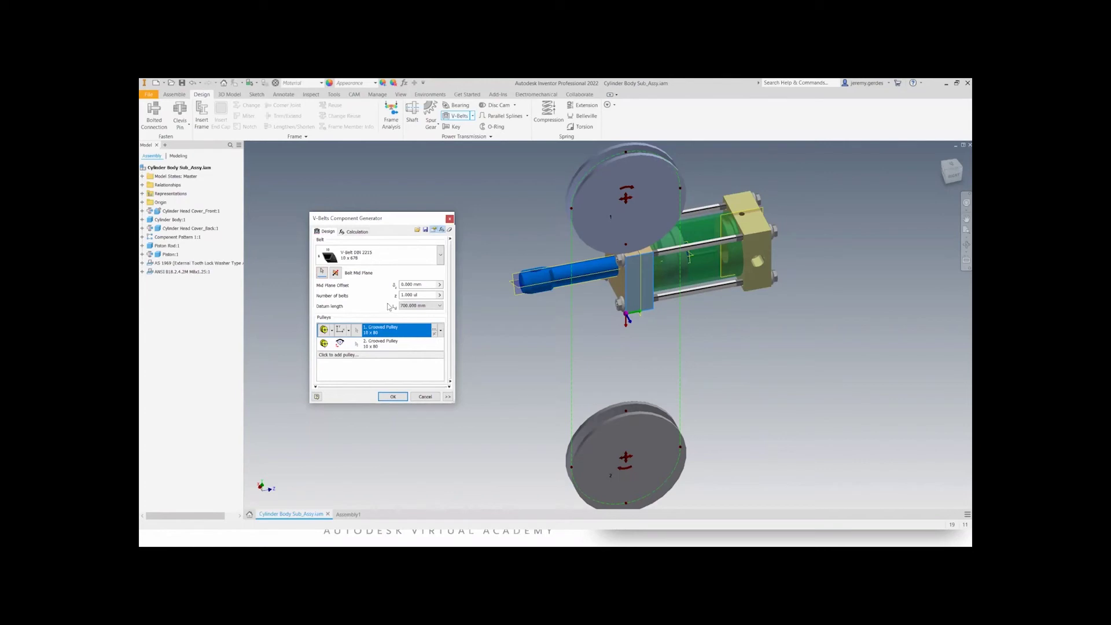
left_click(449, 219)
- View the Shaft generator's default sections and close it without placing a shaft
left_click(412, 114)
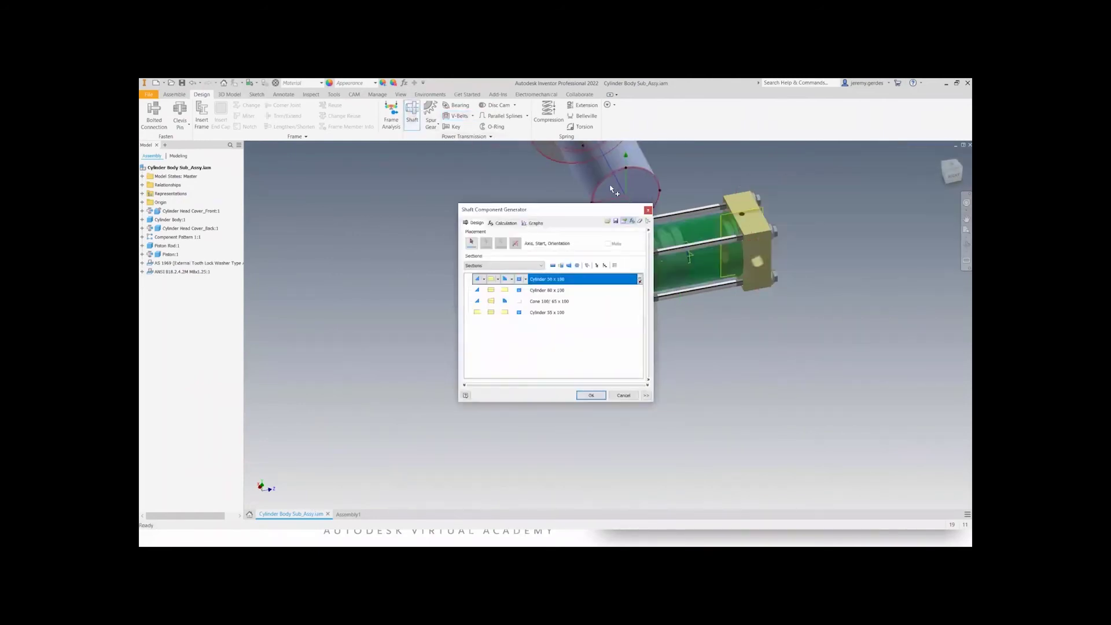
left_click(650, 209)
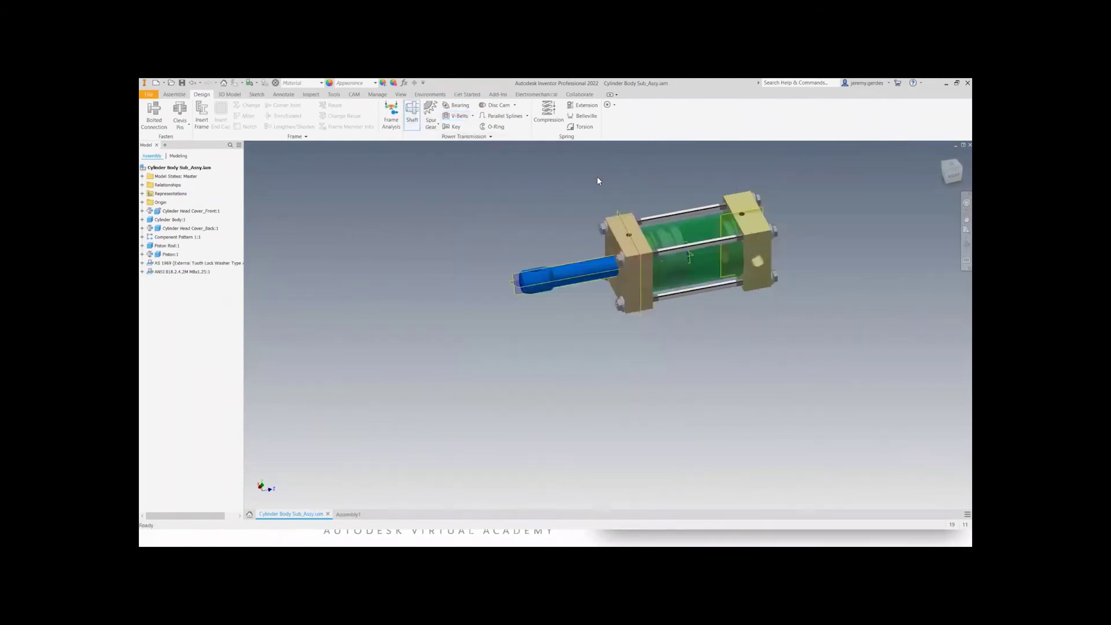
- View the available gear generator types and the belt and chain drive generator types
left_click(435, 125)
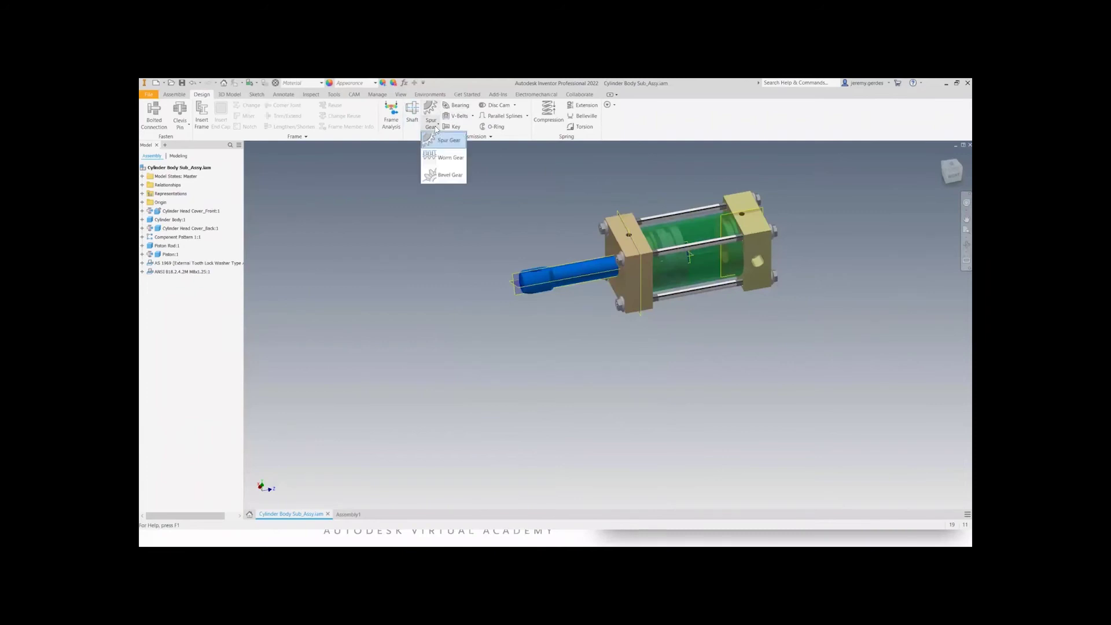
left_click(473, 116)
left_click(473, 116)
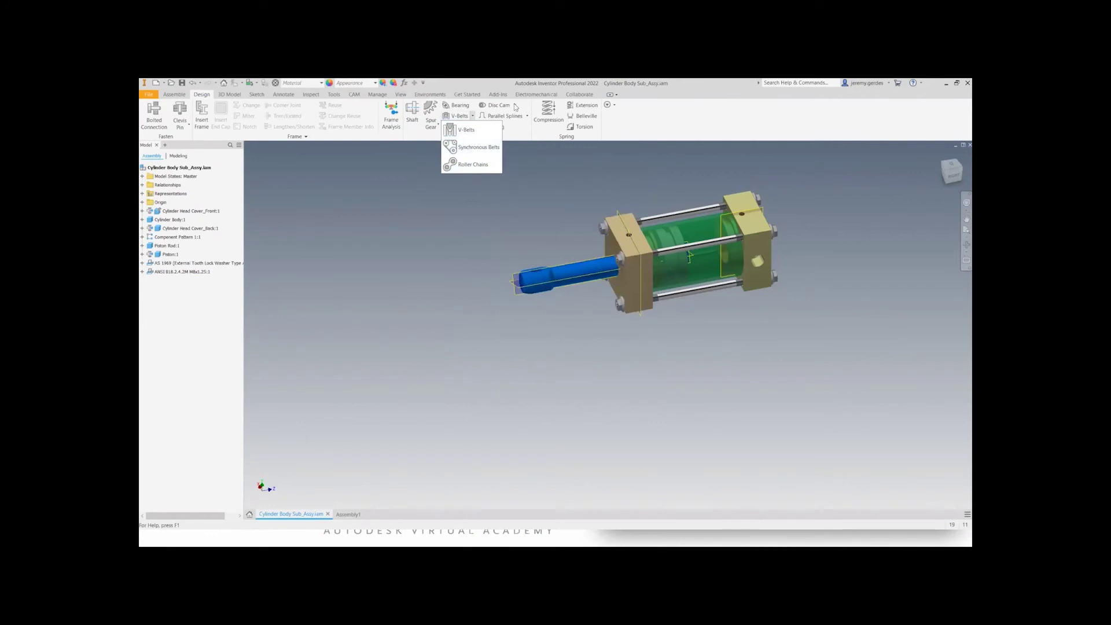
left_click(533, 186)
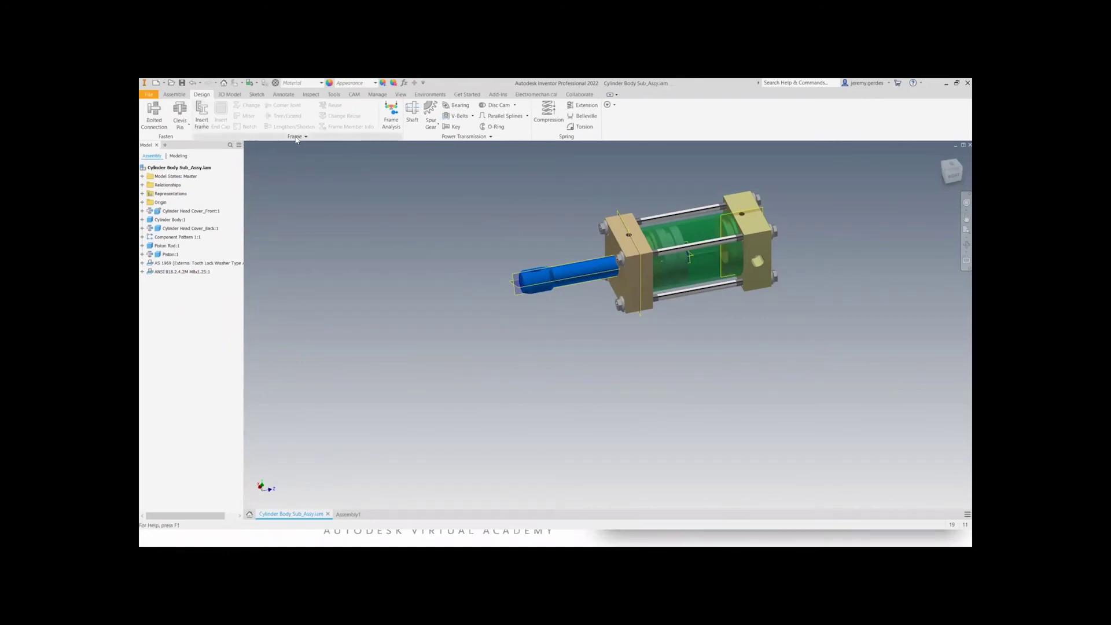
- Look through the assembly's modeling, sketching, annotation, inspection, tools, management and view commands, ending at the assembly commands
left_click(231, 94)
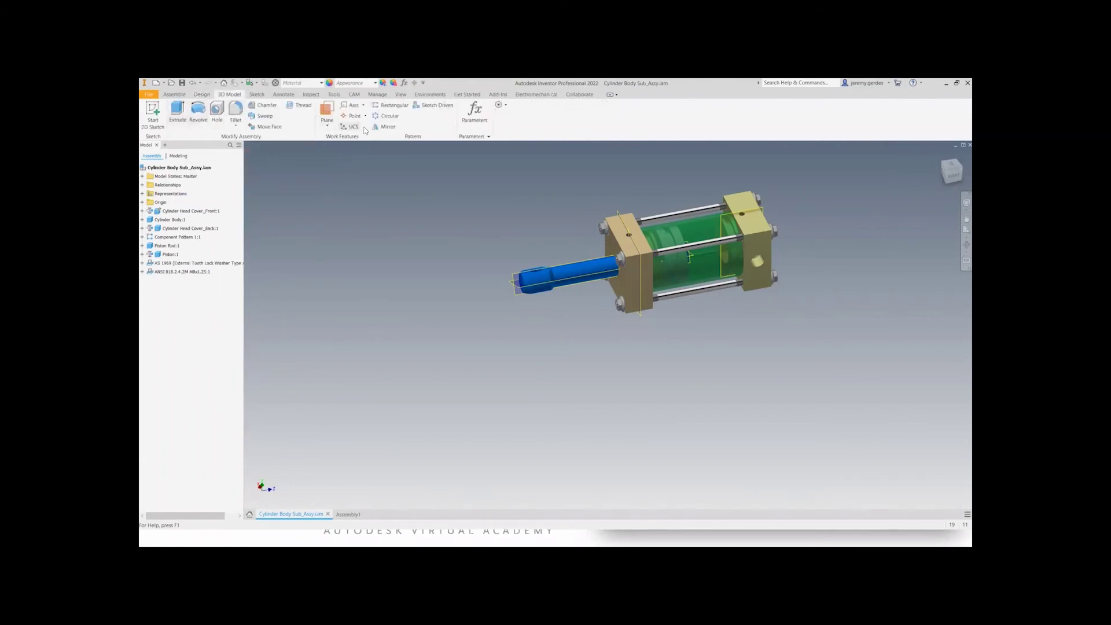
left_click(256, 95)
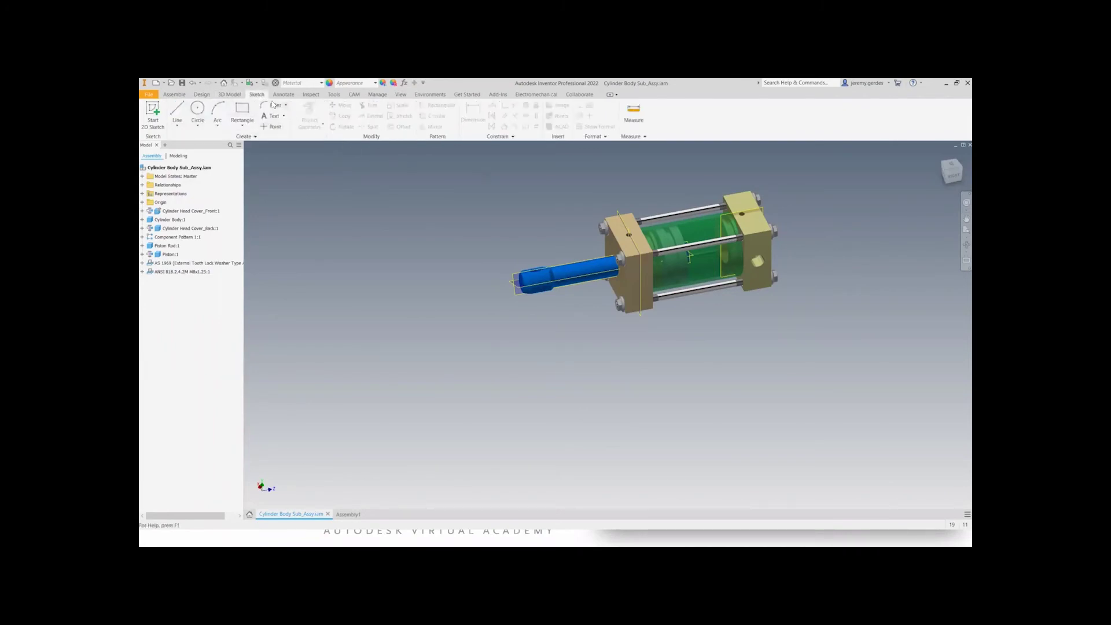
left_click(279, 96)
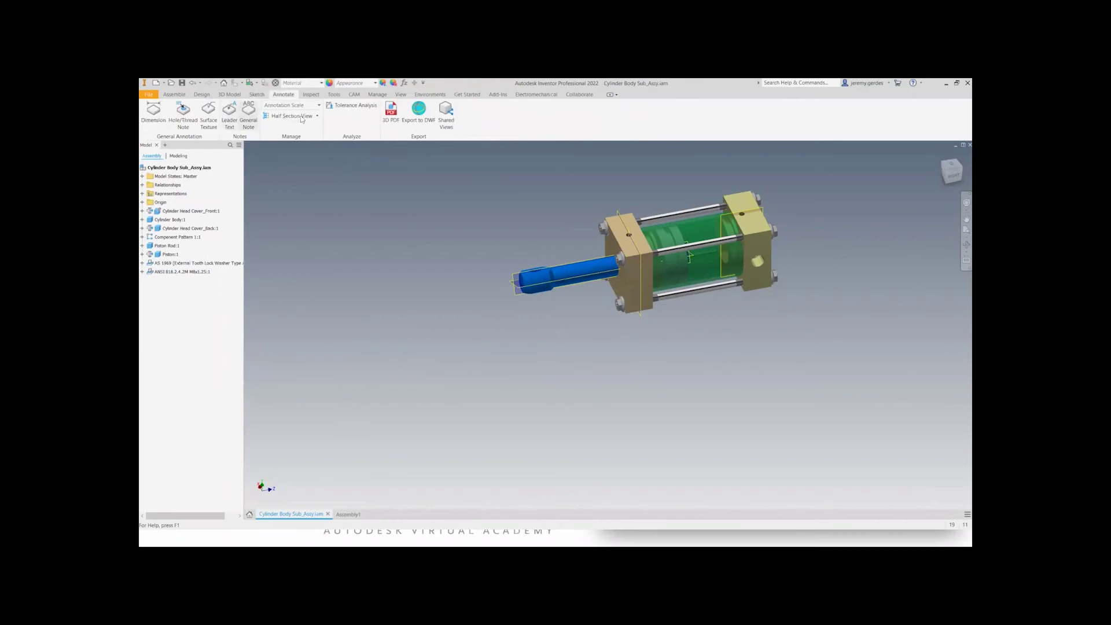
left_click(311, 96)
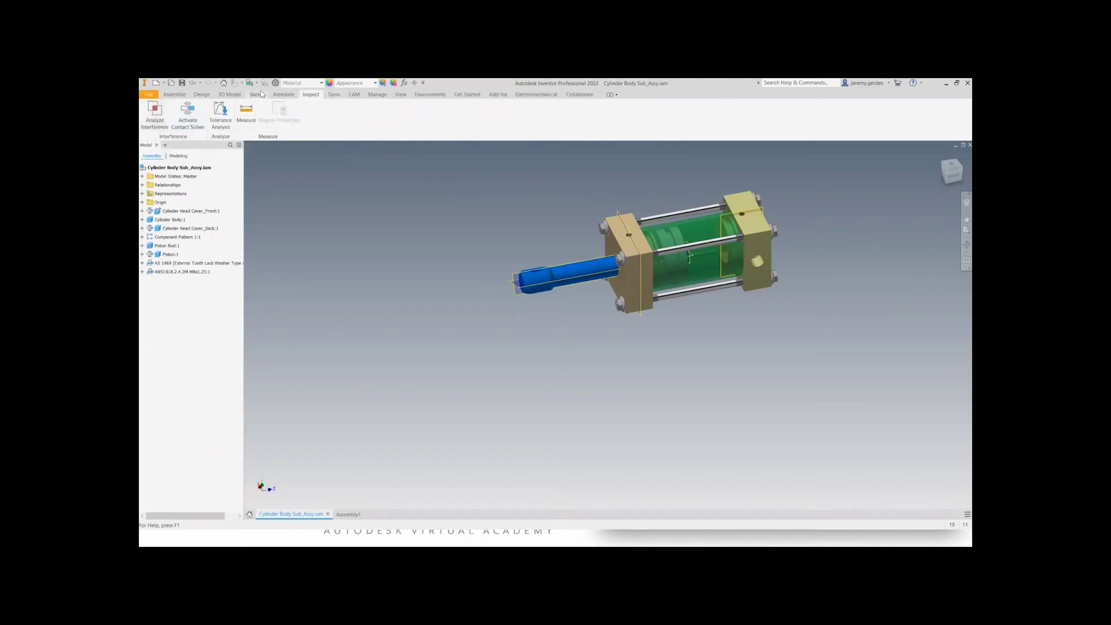
left_click(331, 96)
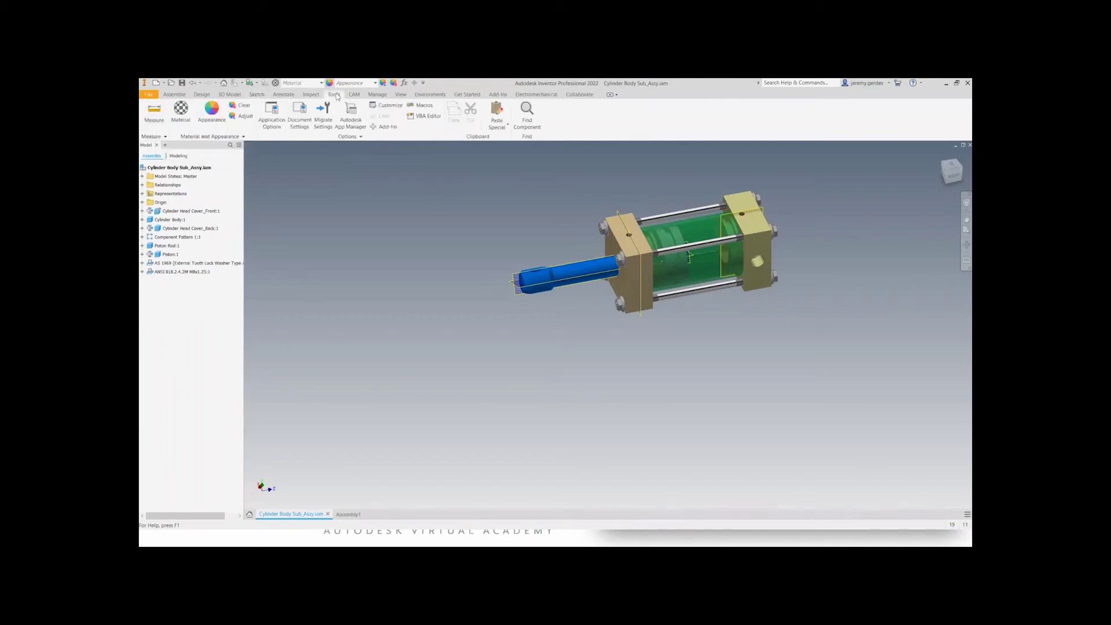
left_click(377, 95)
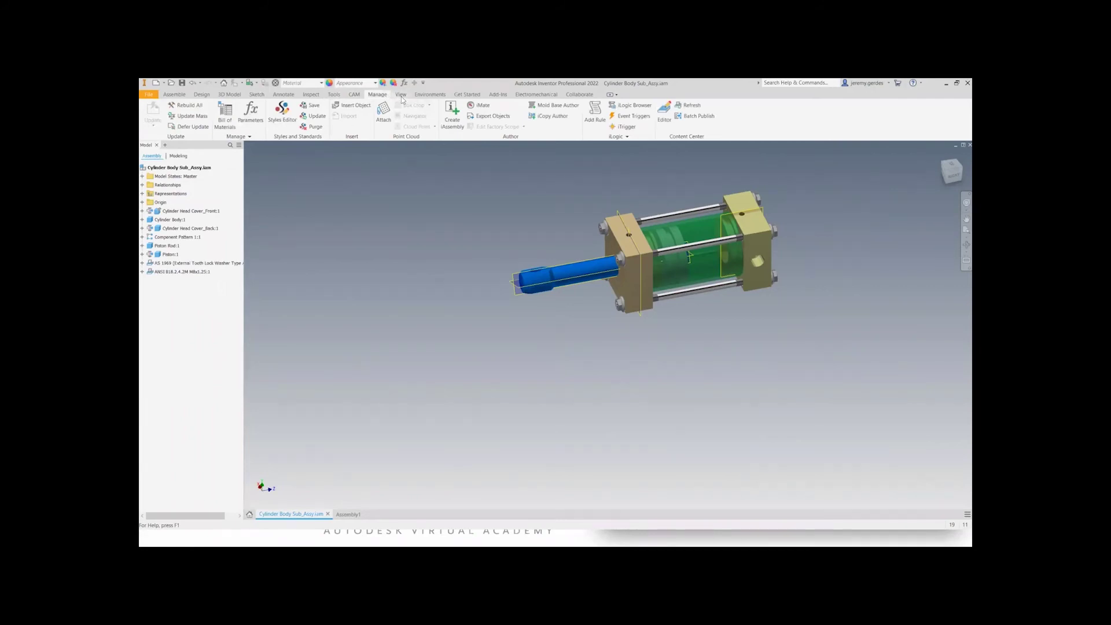
left_click(401, 96)
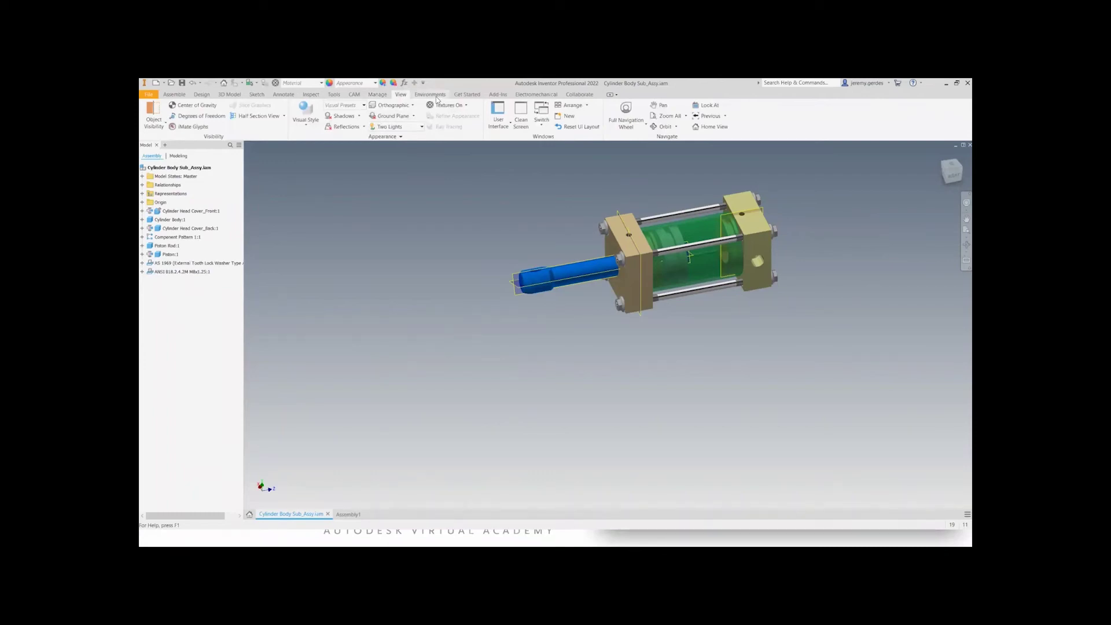
left_click(174, 96)
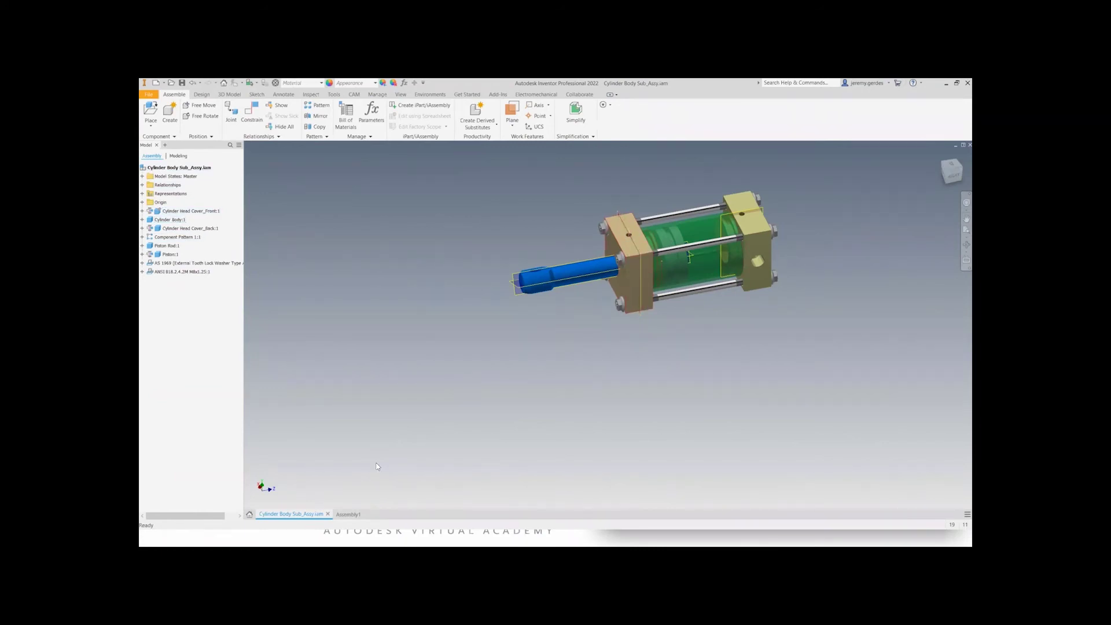
- In Assembly1, place Cylinder Head Cover_Front.ipt grounded at the origin as the only instance
left_click(346, 515)
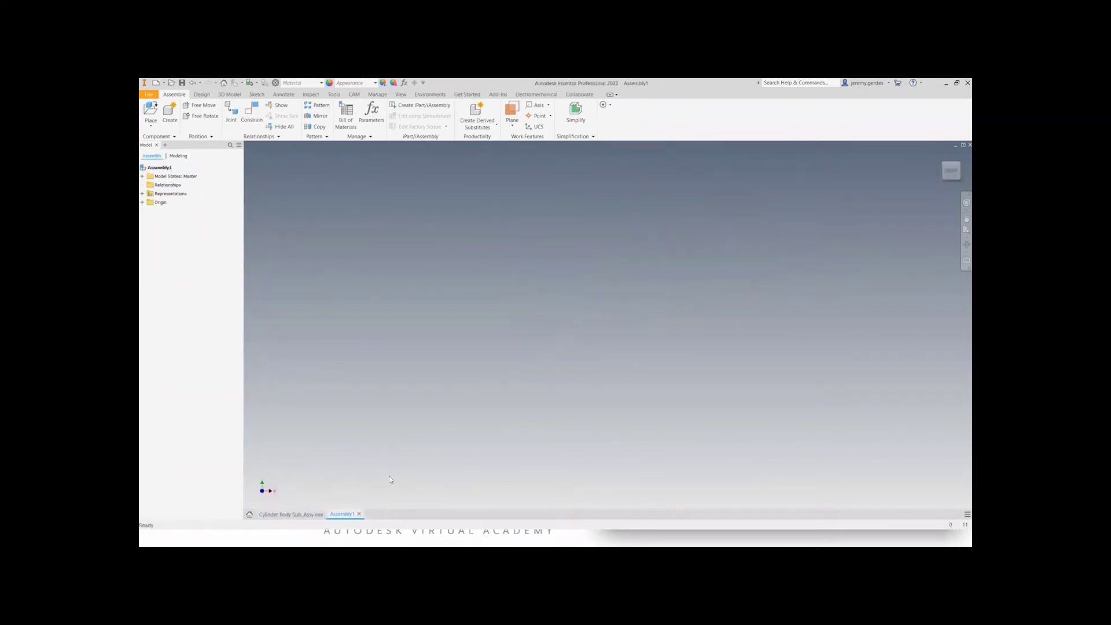
left_click(150, 109)
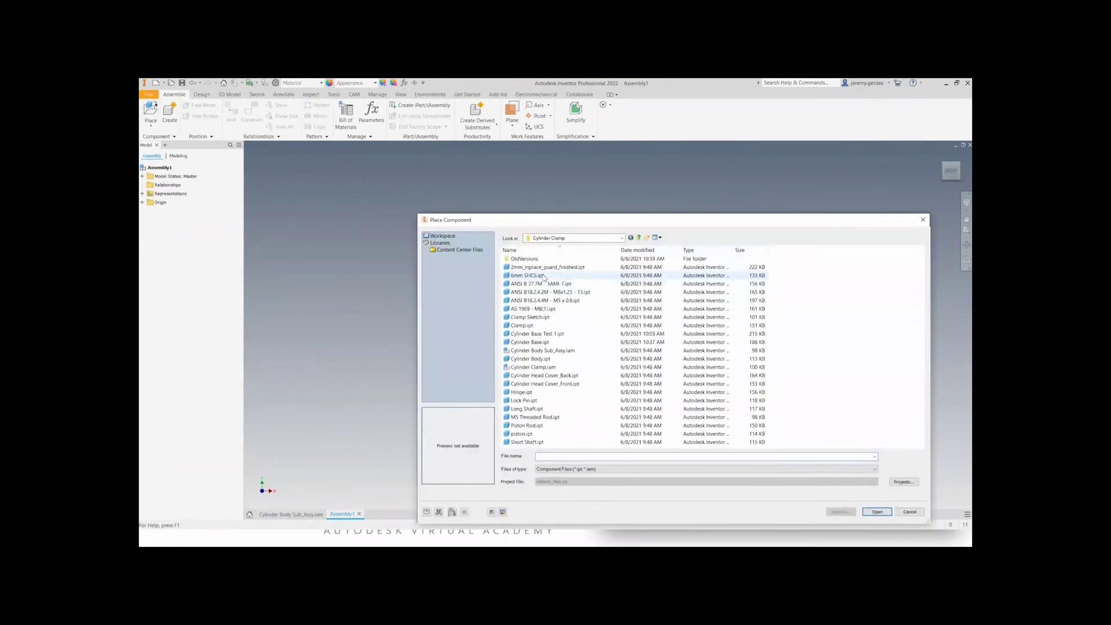
left_click(587, 384)
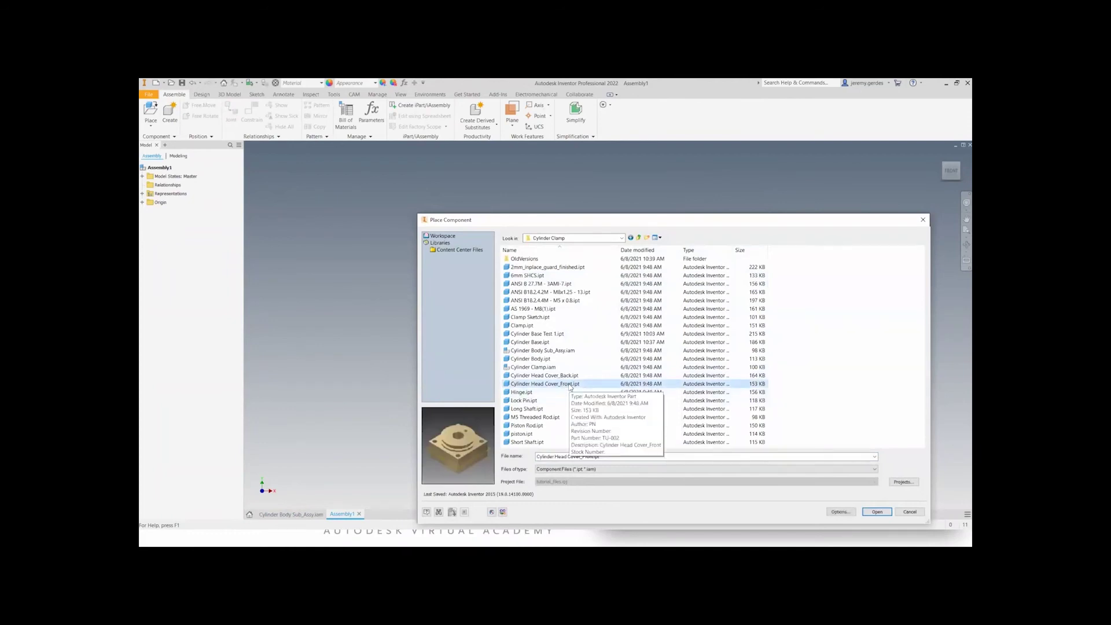
double_click(569, 385)
scroll(588, 317, "down", 5)
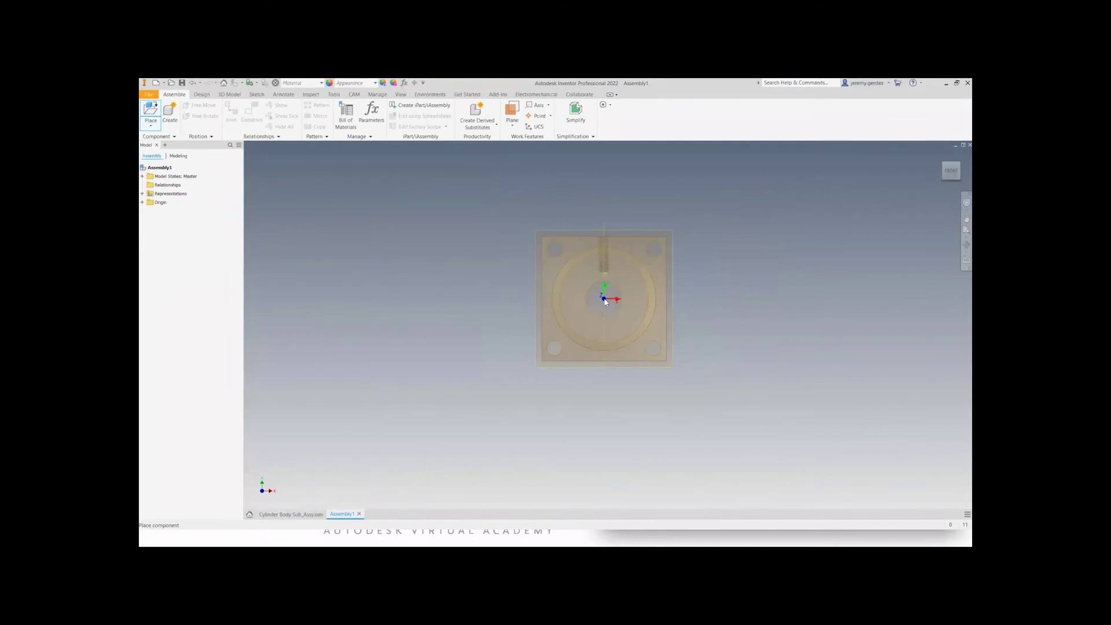
right_click(607, 302)
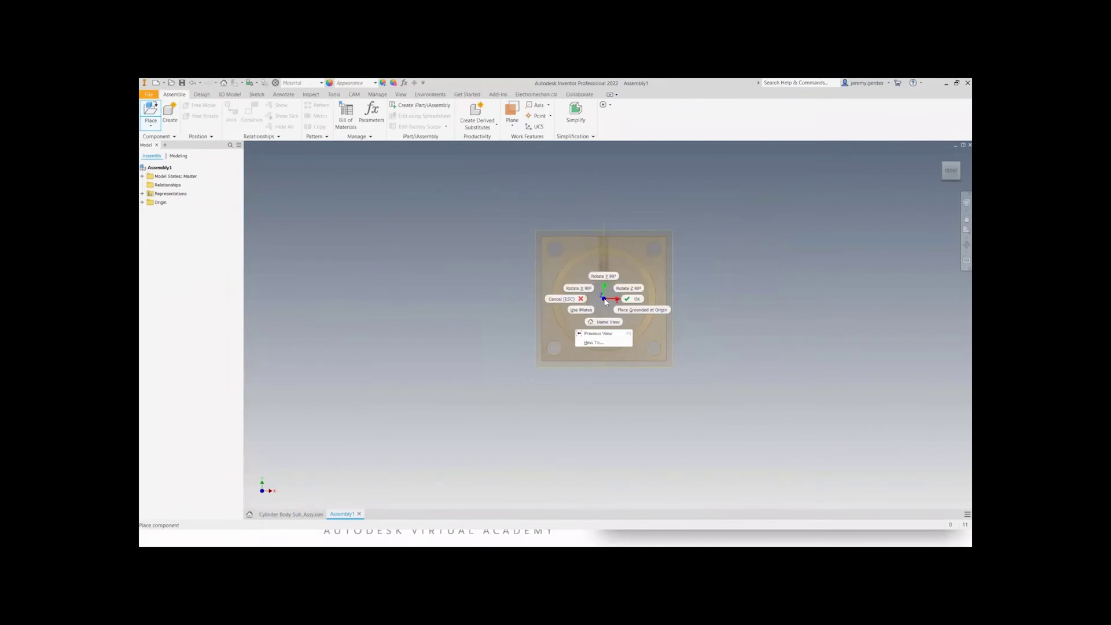
left_click(651, 312)
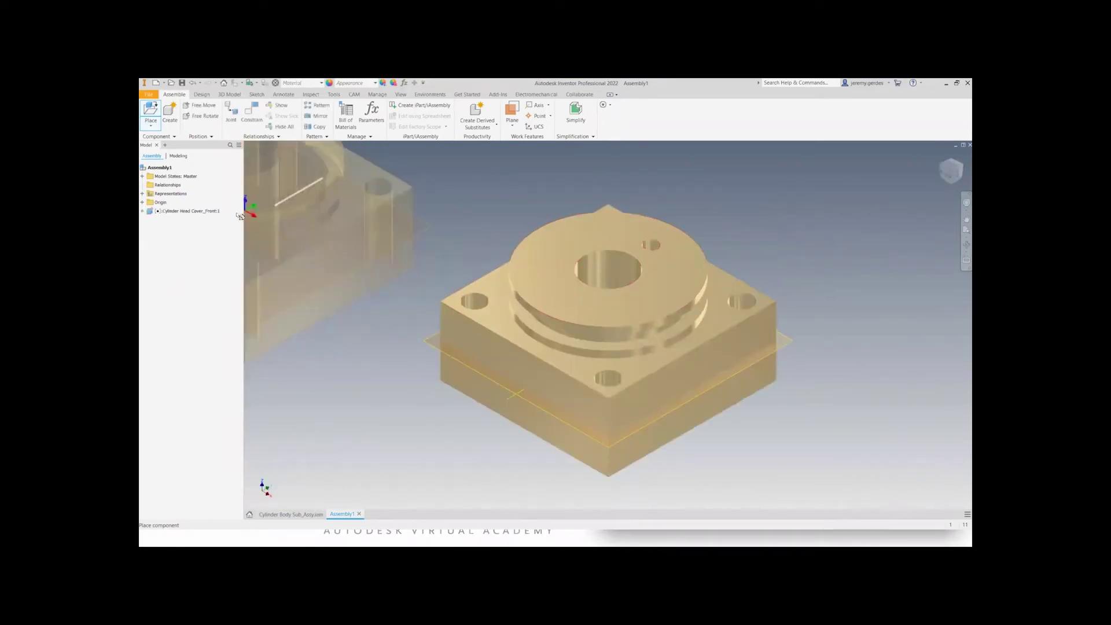
key("Escape")
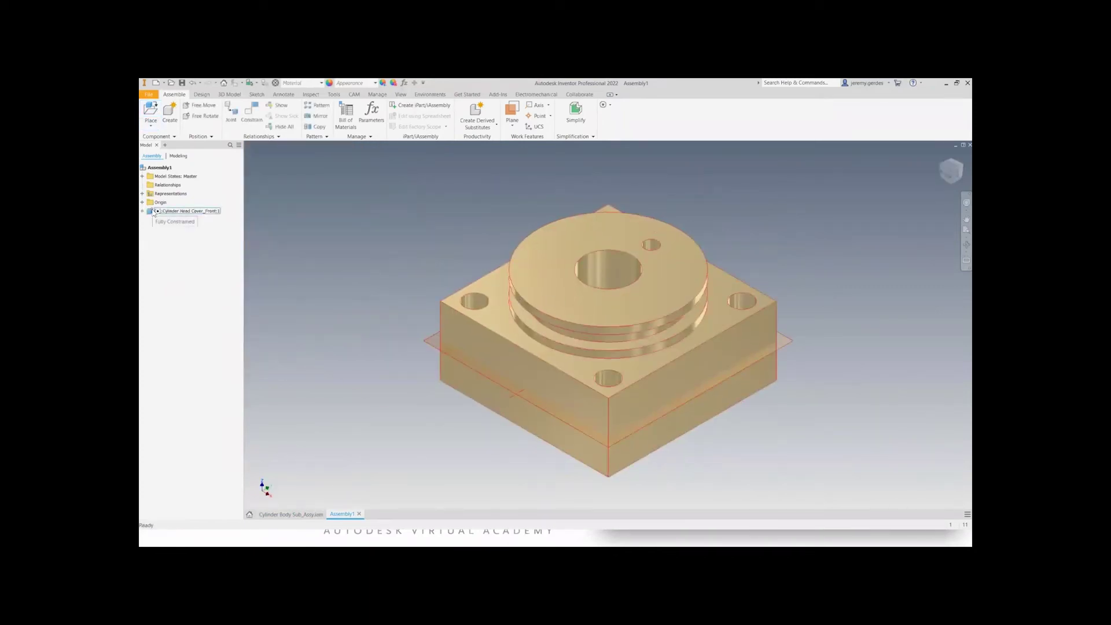
- Place one instance of Cylinder Head Cover_Back.ipt beside the front head cover, on the side of its round boss
scroll(565, 350, "down", 3)
middle_click_drag(531, 346, 551, 293, "shift")
left_click(585, 367)
middle_click_drag(684, 359, 739, 413, "shift")
middle_click_drag(558, 358, 615, 356, "shift")
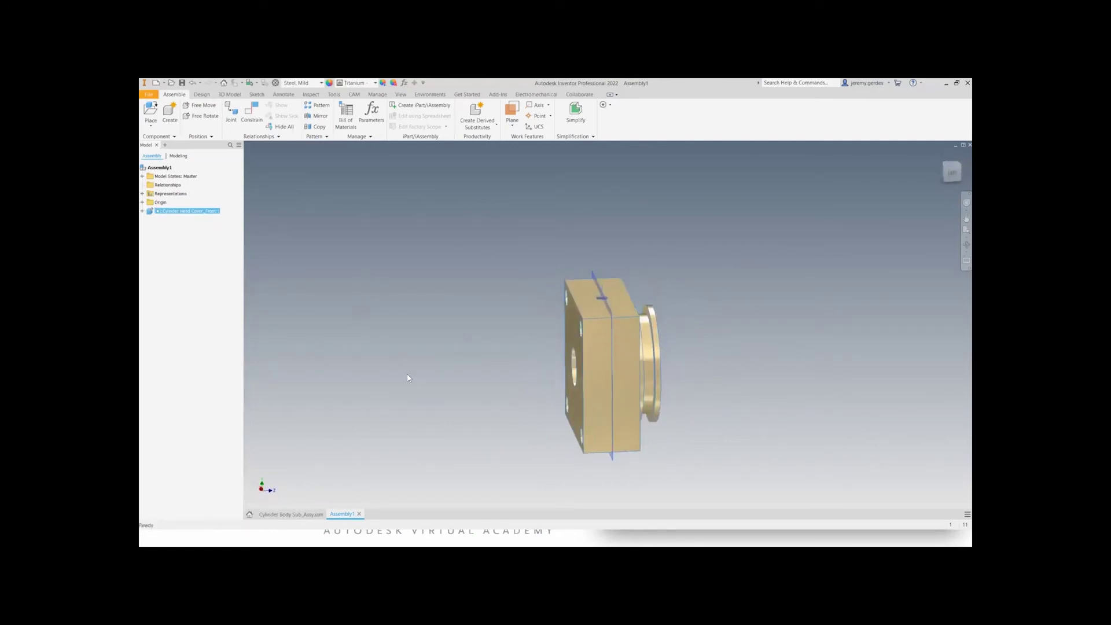
left_click(411, 314)
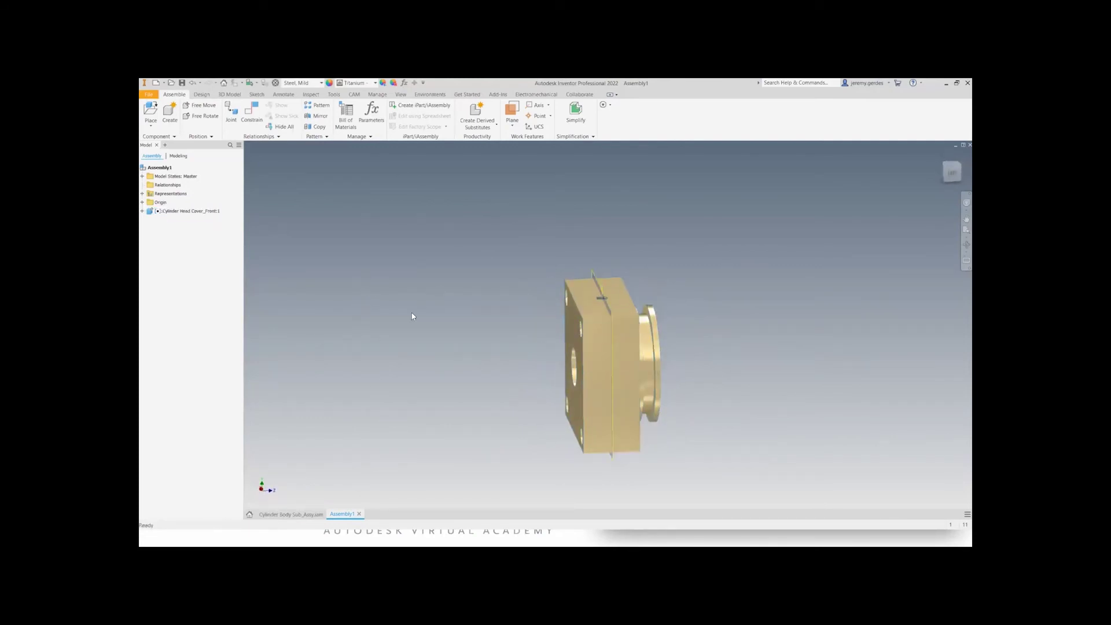
left_click(152, 115)
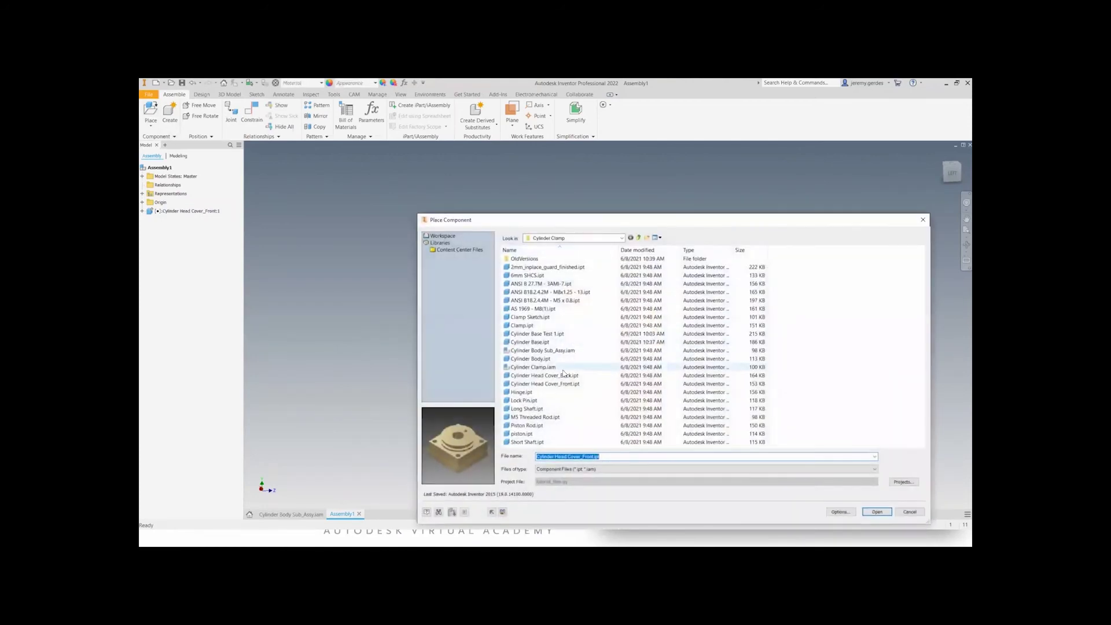
left_click(578, 376)
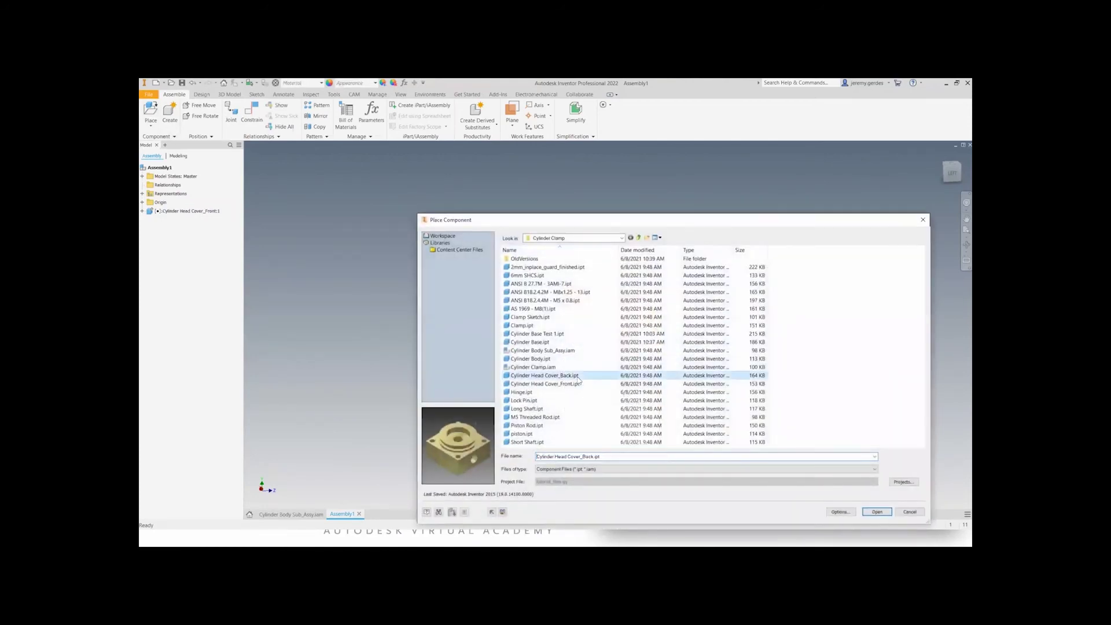
double_click(579, 376)
left_click(802, 289)
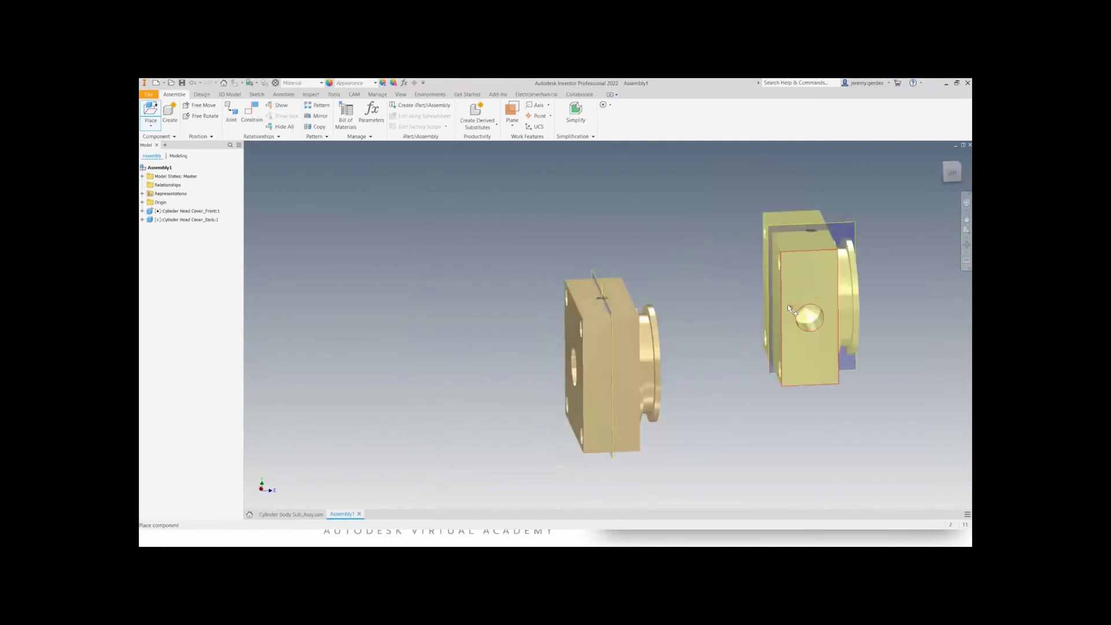
left_click_drag(801, 287, 776, 305)
left_click(698, 309)
middle_click_drag(683, 300, 590, 287)
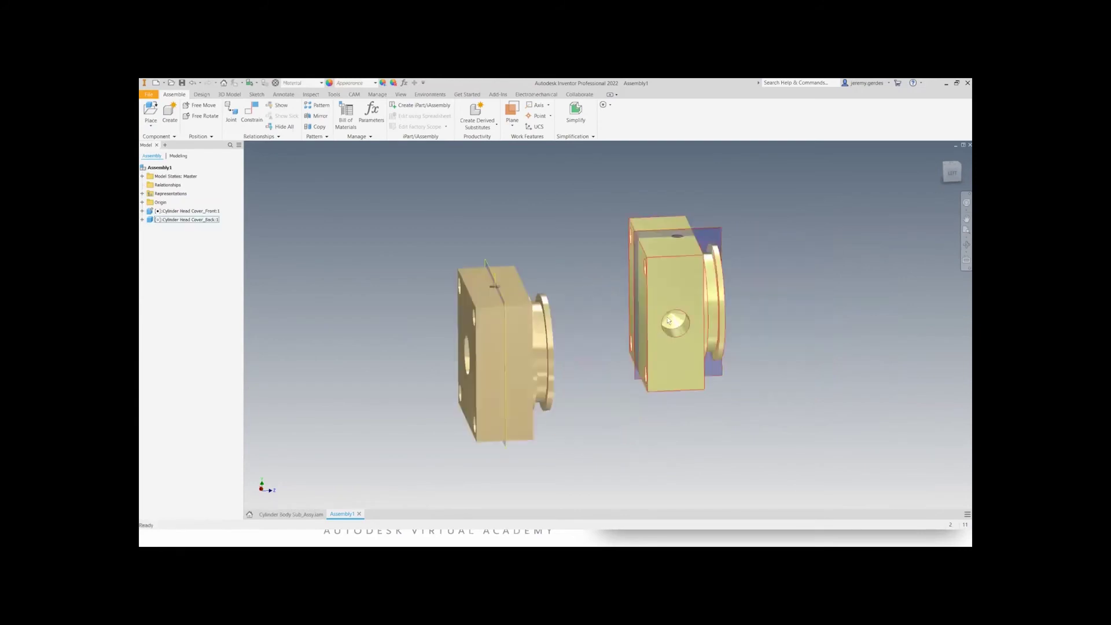
- Check the finished cylinder body subassembly for reference, and place one Cylinder Body.ipt above the two head covers in Assembly1
left_click(299, 513)
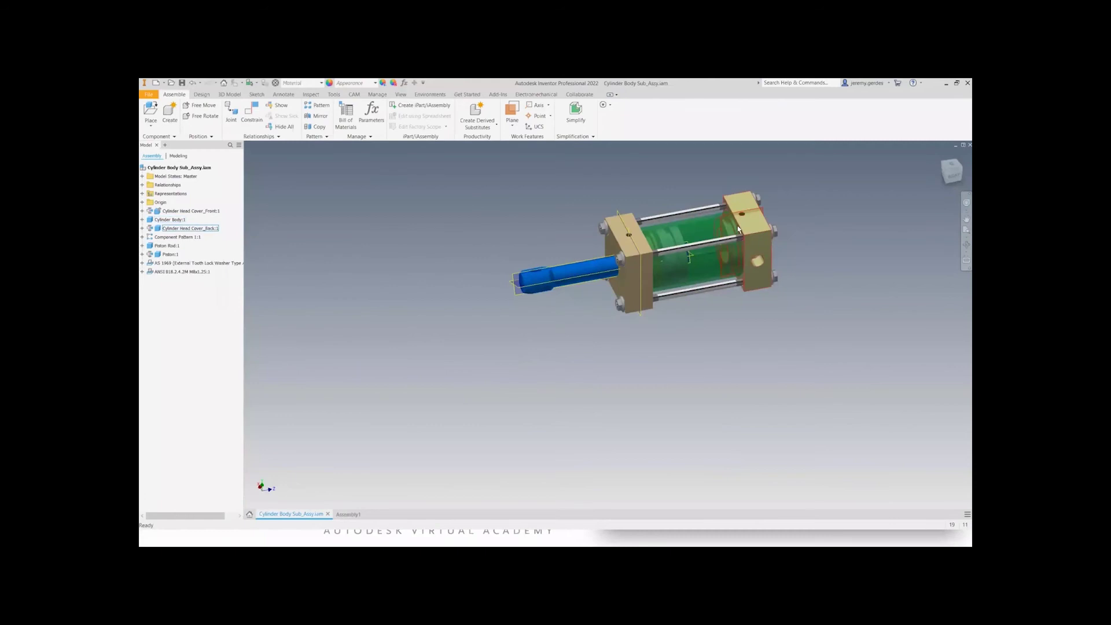
scroll(741, 230, "up", 3)
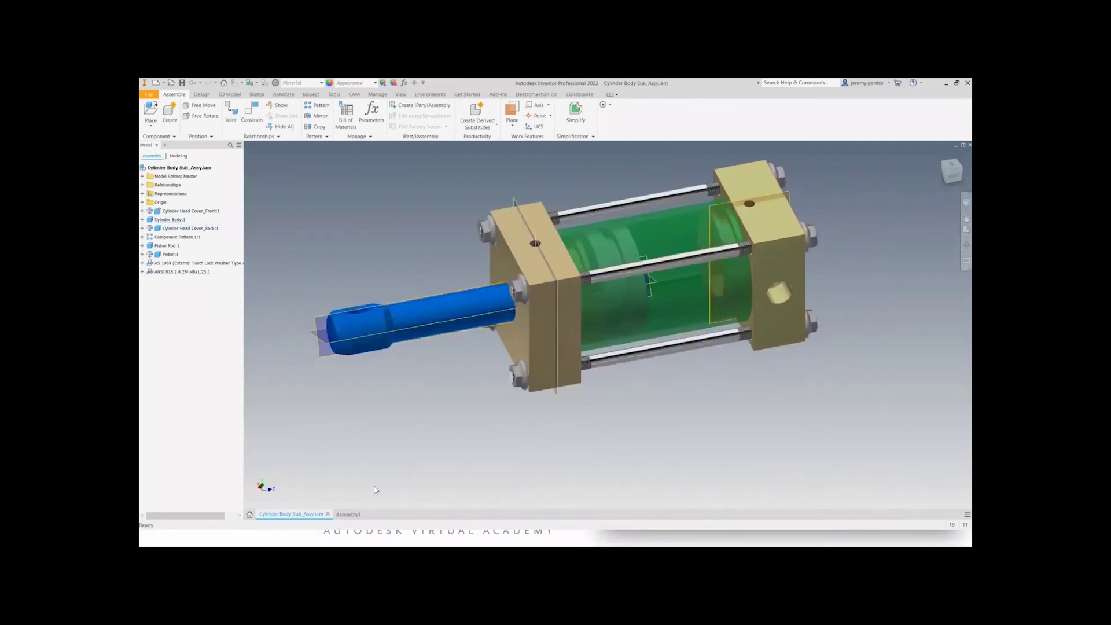
left_click(346, 514)
left_click(151, 110)
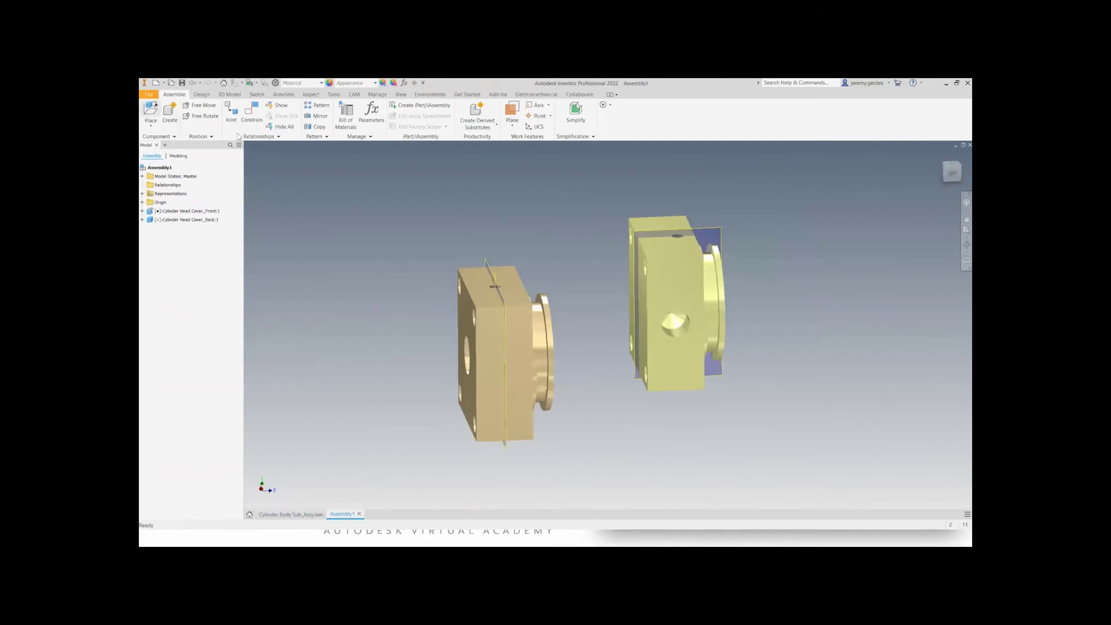
double_click(563, 351)
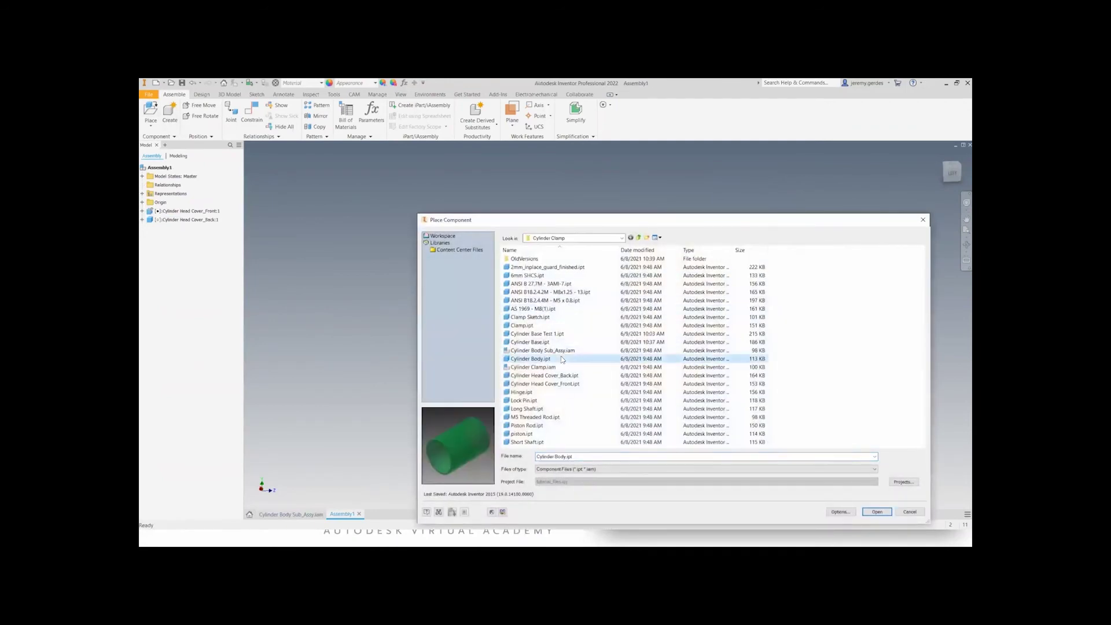
left_click(567, 204)
key("Escape")
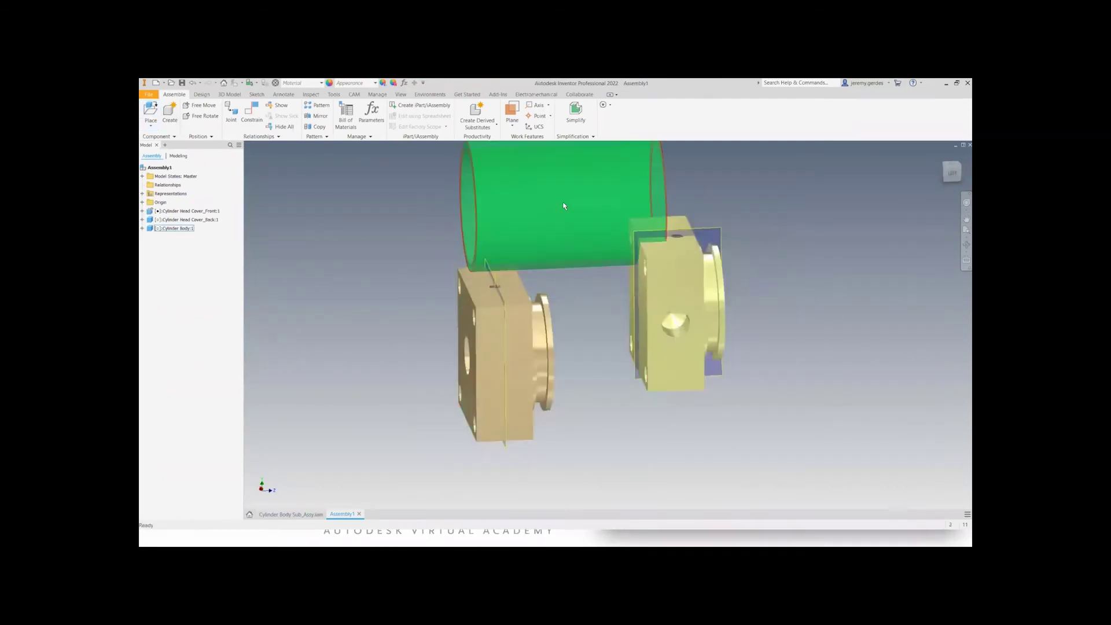
- Try selecting Cylinder Body.ipt and Cylinder Head Cover_Front.ipt together for placement
left_click(150, 110)
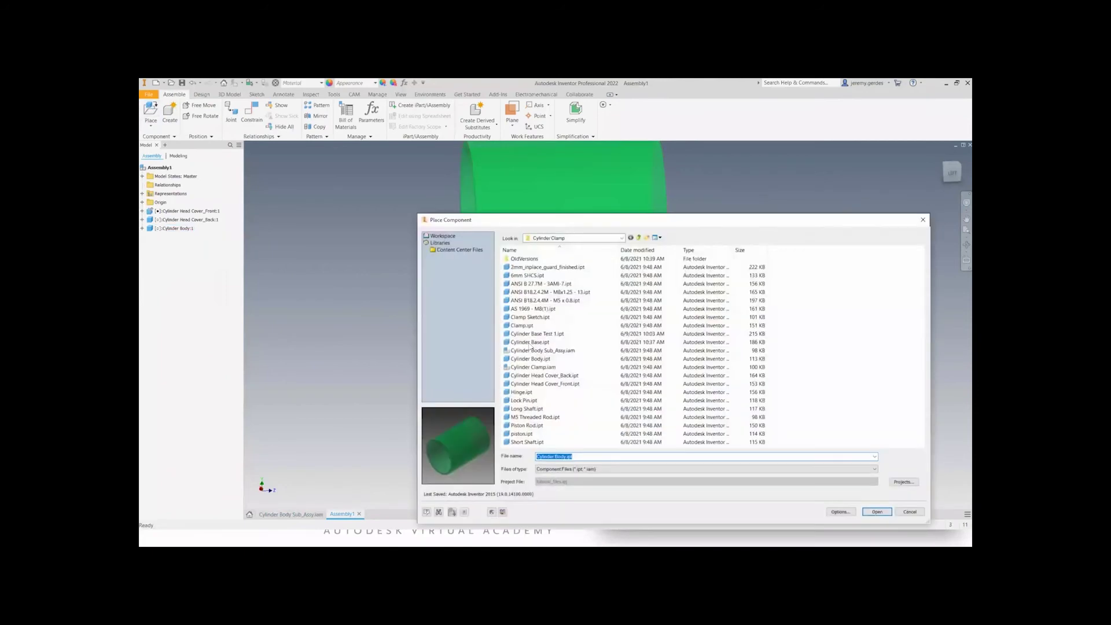
left_click(565, 384, "ctrl")
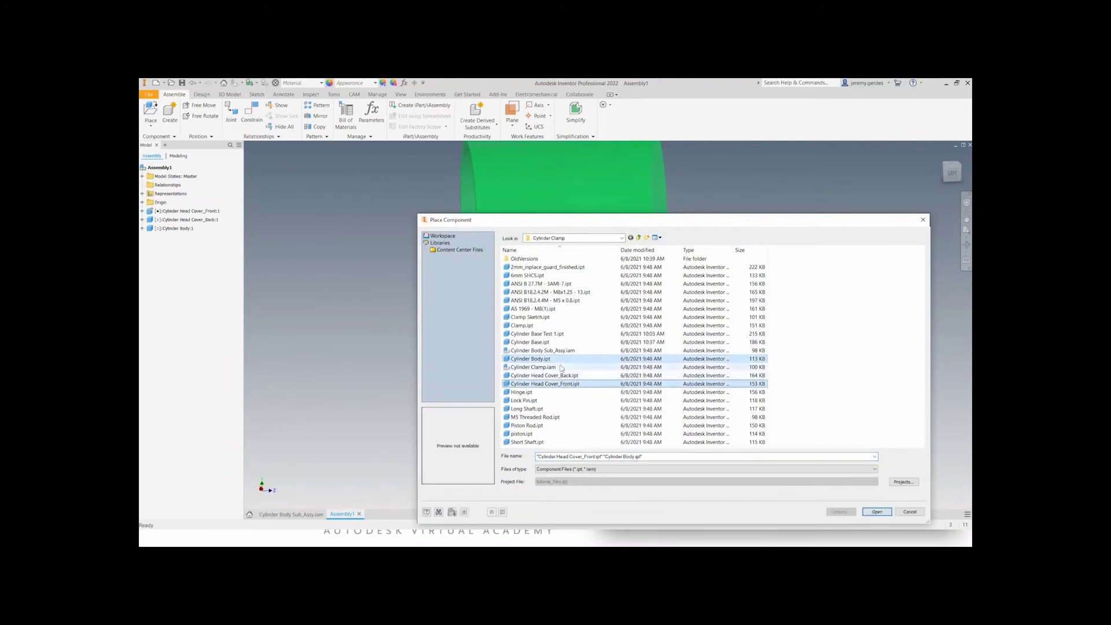
key("Return")
- Place four more instances of Cylinder Body.ipt in the empty area on the front head cover's outer side
left_click(149, 123)
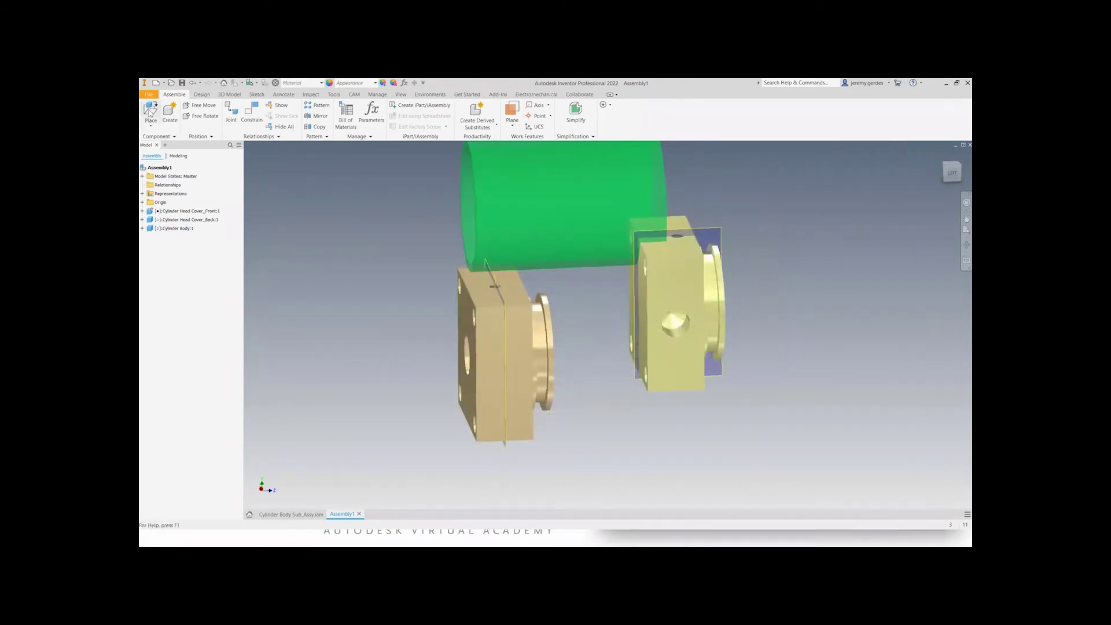
left_click(577, 359)
double_click(577, 360)
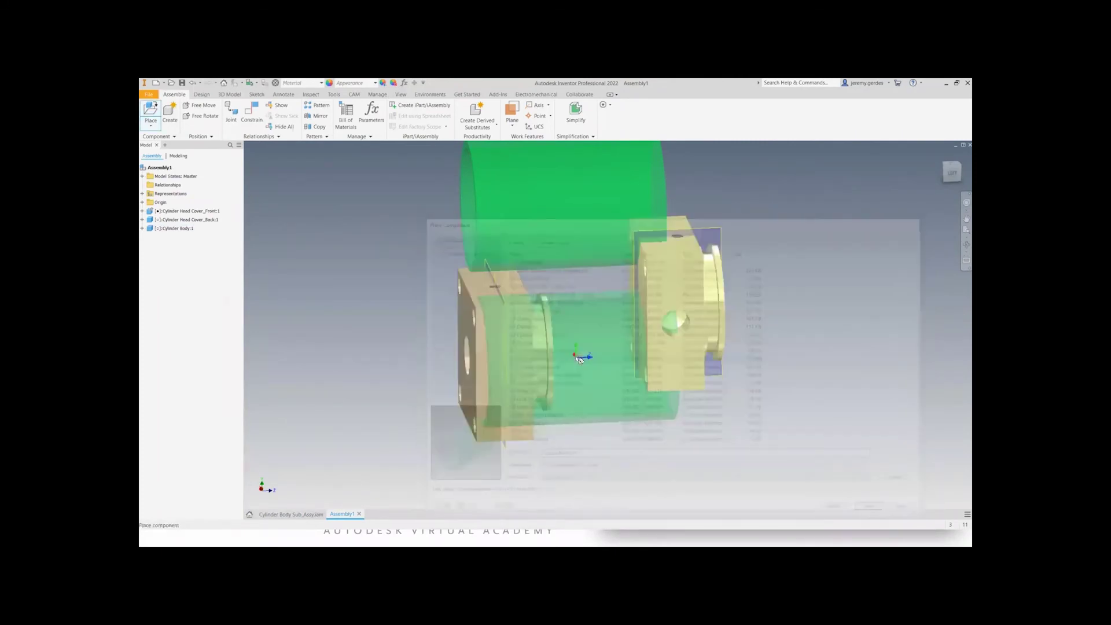
left_click(347, 219)
left_click(352, 372)
middle_click_drag(558, 330, 871, 300)
scroll(501, 299, "down", 3)
left_click(458, 242)
left_click(447, 346)
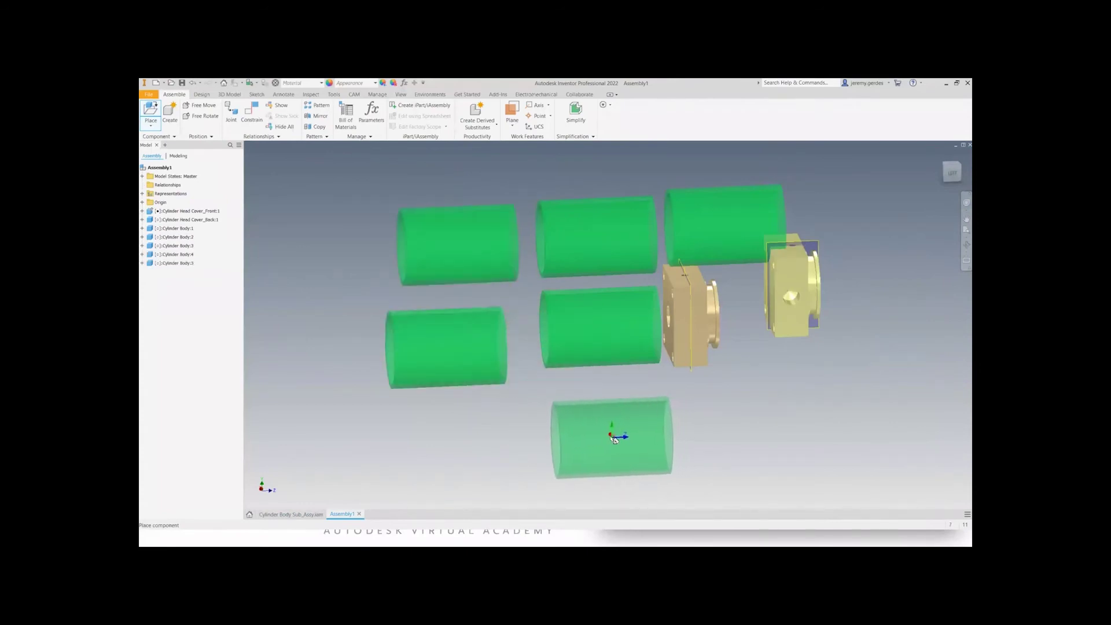
key("Escape")
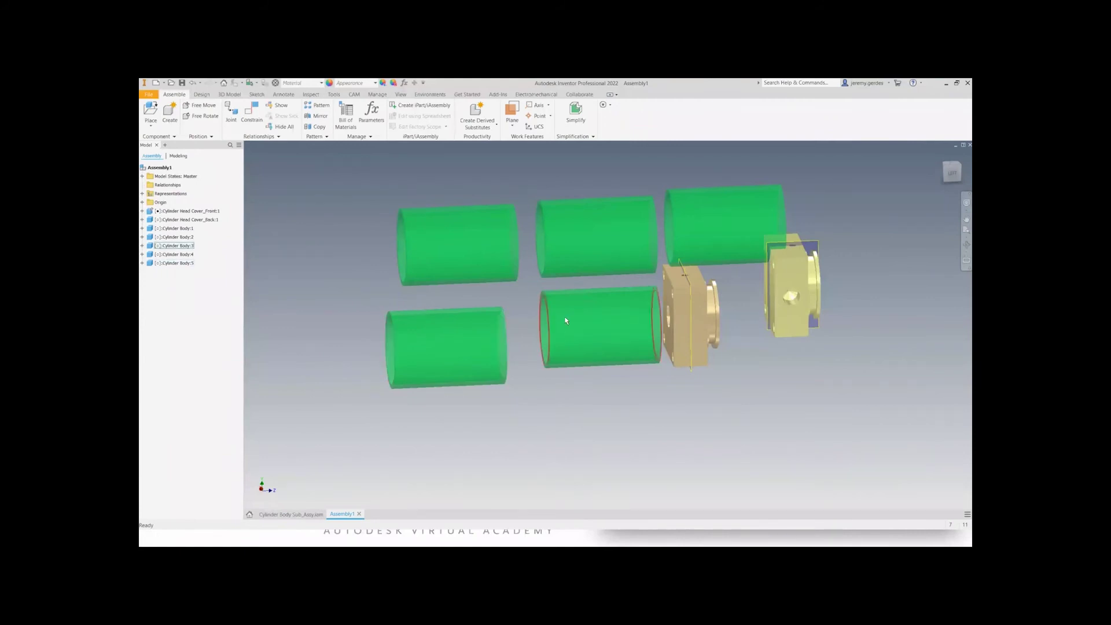
- Delete the four extra Cylinder Body instances, leaving only the first one in Assembly1
left_click_drag(540, 282, 463, 375)
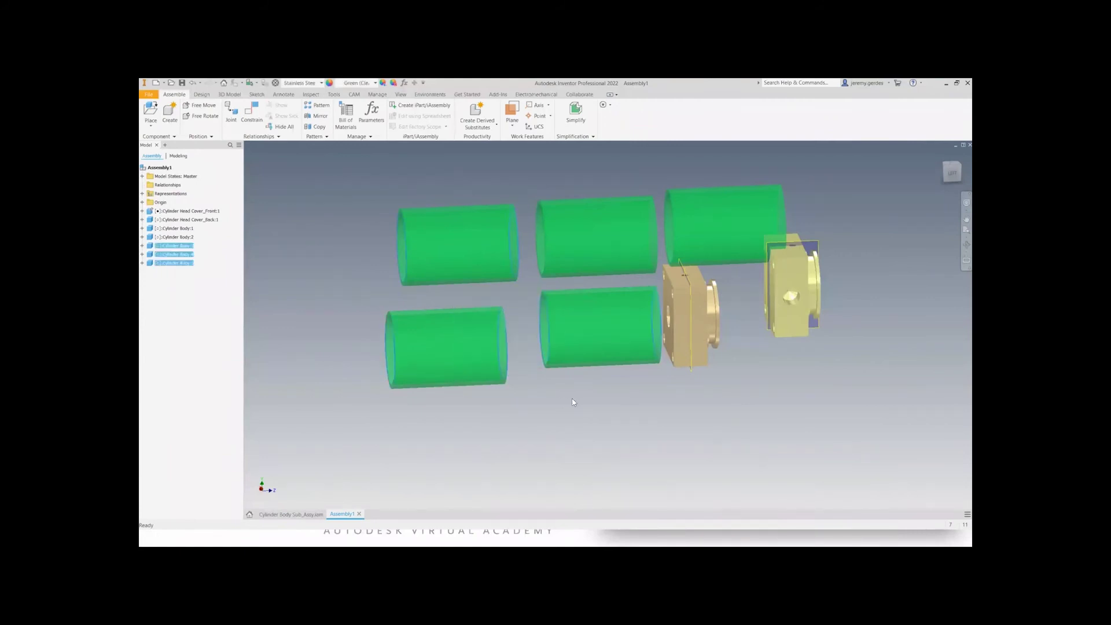
key("Delete")
left_click(593, 247)
key("Delete")
- Move the back head cover farther from the front head cover, and shift the cylinder body into the gap between them
middle_click_drag(618, 350, 498, 394)
left_click_drag(665, 320, 881, 304)
left_click_drag(603, 289, 736, 304)
- Examine how the cylinder body fits between the two head covers in the finished cylinder body subassembly
left_click(304, 514)
middle_click_drag(583, 439, 560, 456, "shift")
scroll(512, 293, "up", 6)
scroll(553, 224, "down", 6)
middle_click_drag(553, 227, 519, 313)
left_click(622, 267)
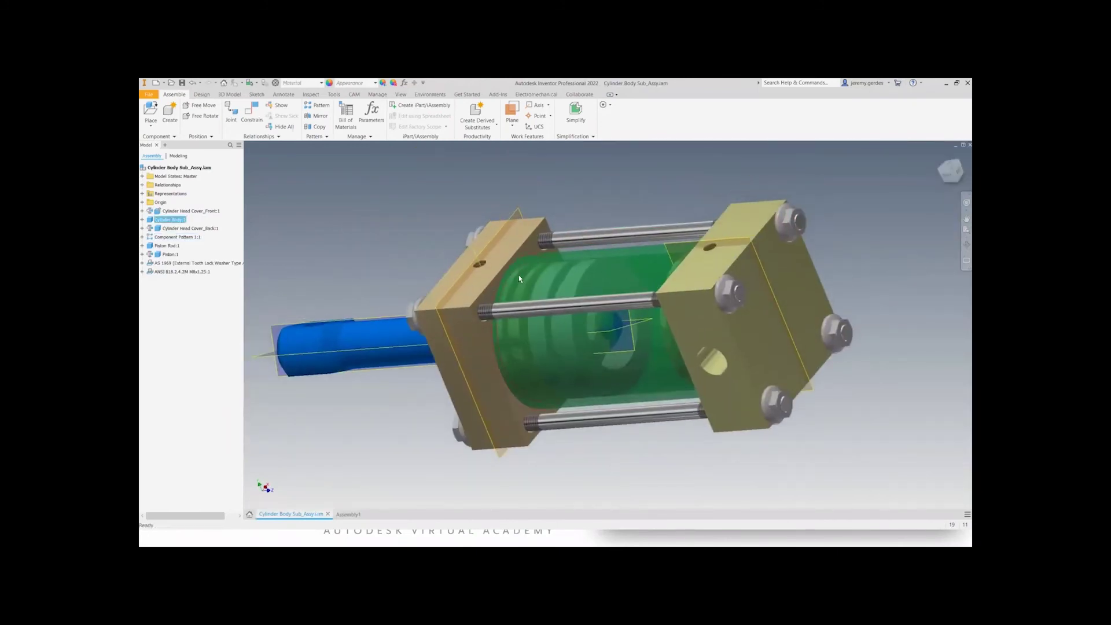
scroll(512, 277, "up", 5)
scroll(529, 208, "down", 4)
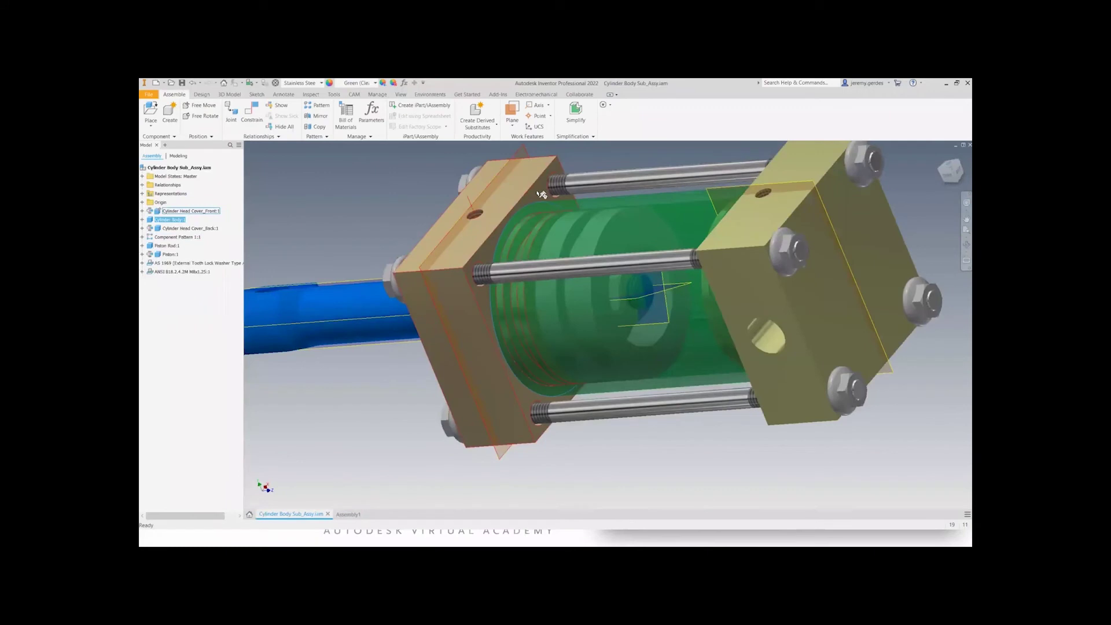
middle_click_drag(542, 189, 494, 223, "shift")
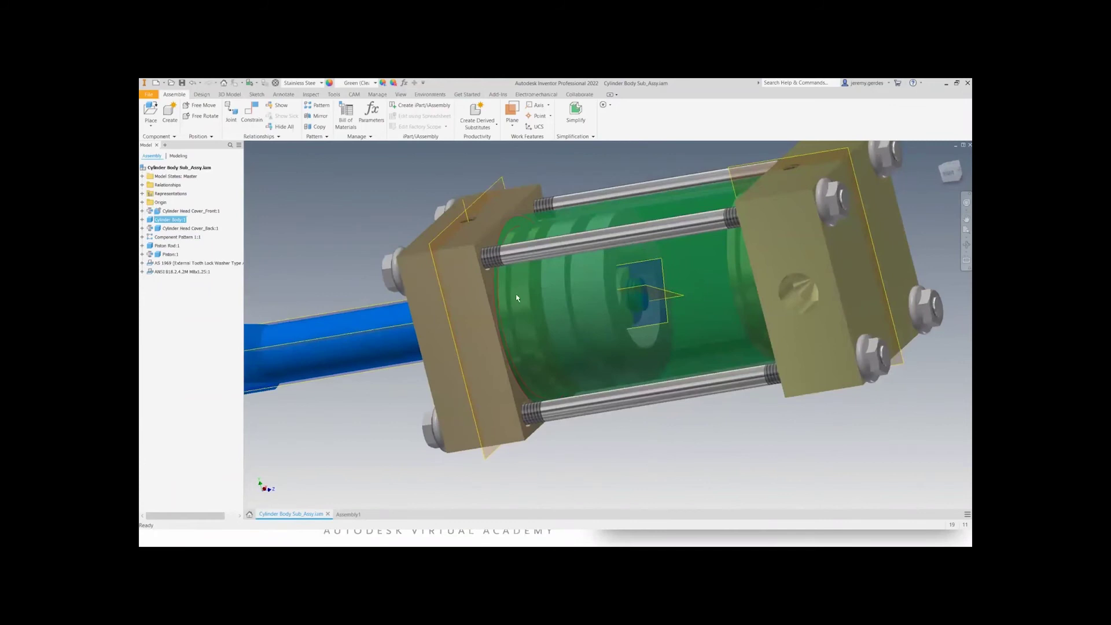
middle_click_drag(514, 303, 683, 254, "shift")
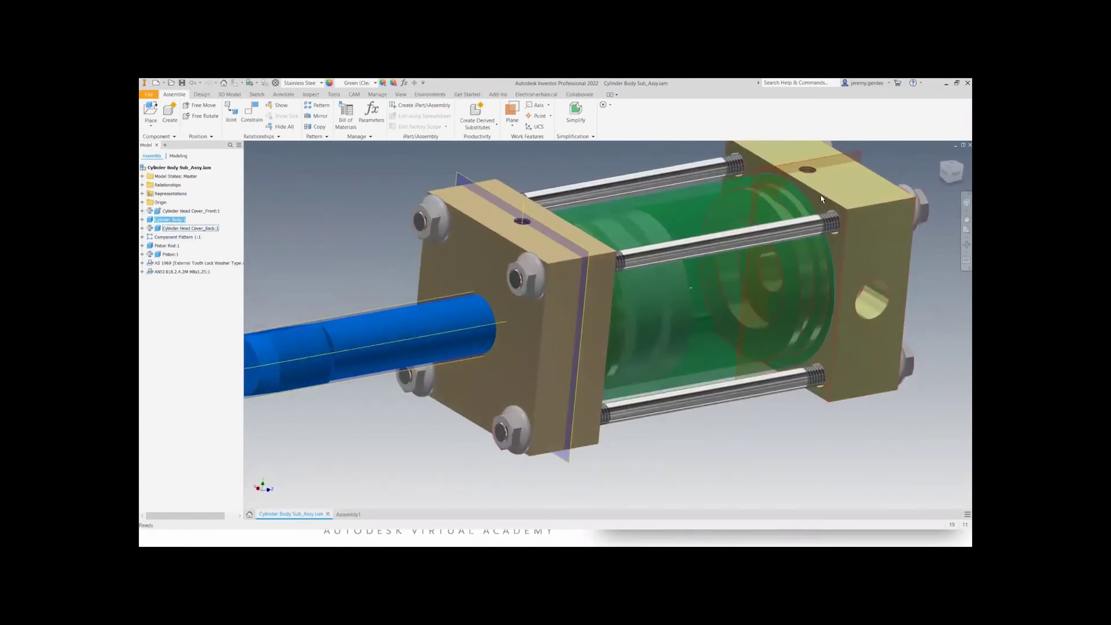
- Return to Assembly1 and move the back head cover and the cylinder body roughly in line with the front head cover
left_click(344, 514)
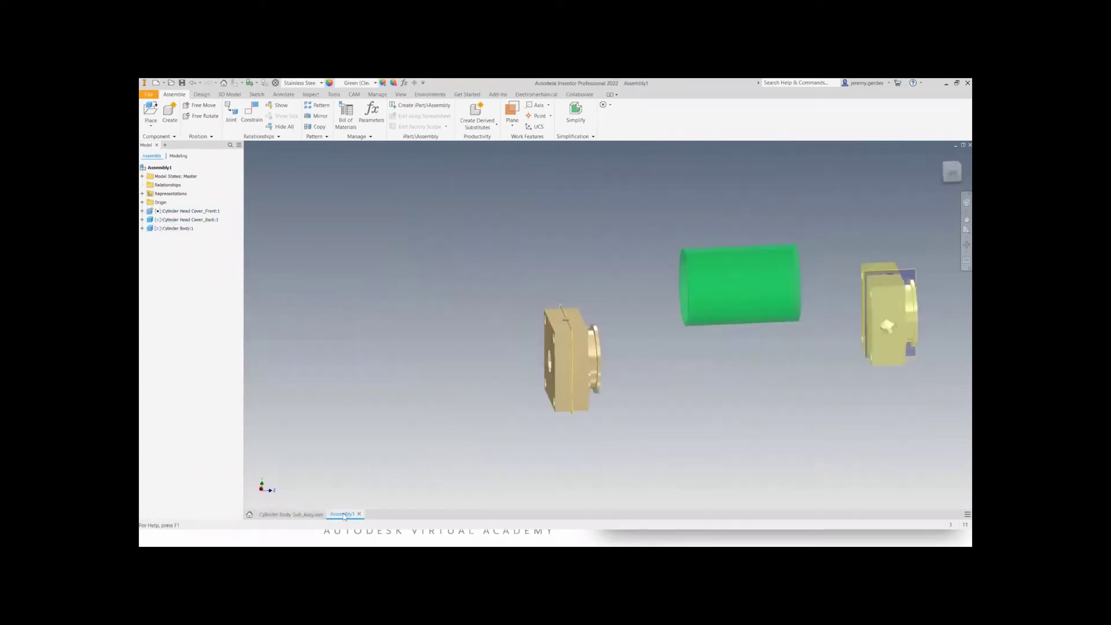
left_click_drag(868, 319, 818, 371)
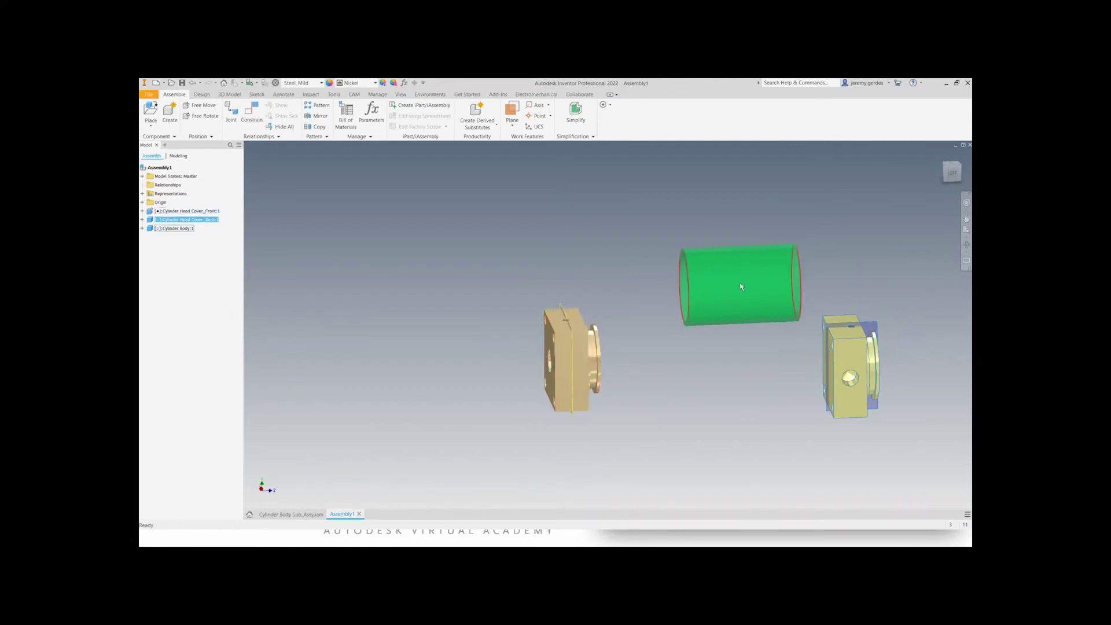
left_click_drag(741, 287, 693, 337)
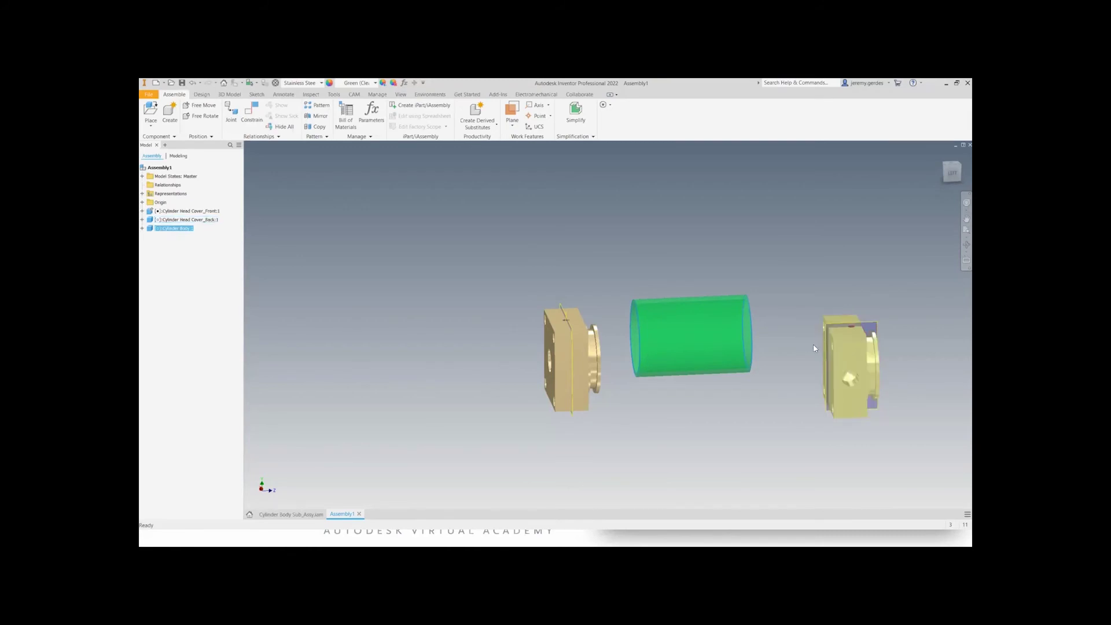
- Free-rotate the back head cover so its round boss faces the cylinder body
middle_click_drag(848, 362, 794, 367)
left_click(794, 367)
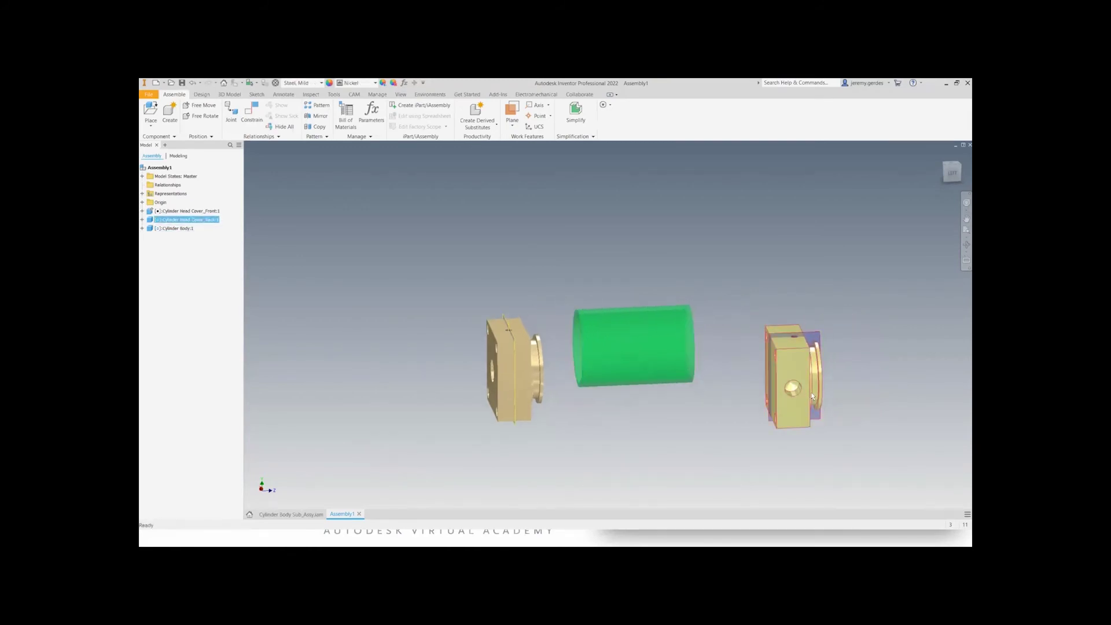
key("g")
left_click_drag(773, 391, 791, 406)
key("Escape")
left_click(645, 415)
middle_click_drag(657, 434, 604, 446, "shift")
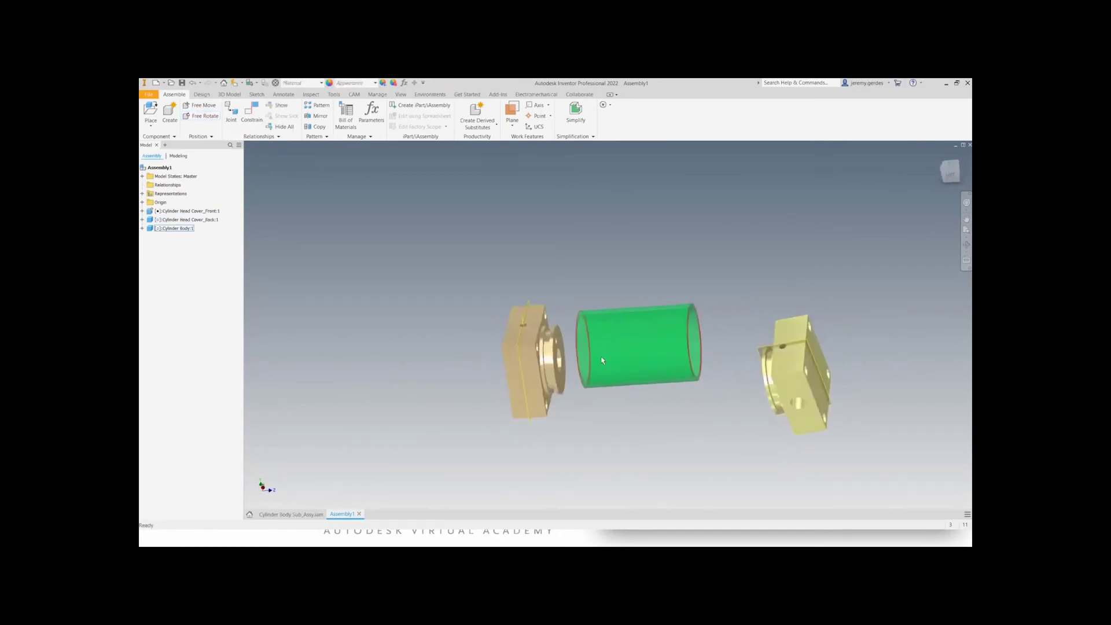
- Start an assembly constraint, review the Angle and Tangent types, and choose the Insert type
scroll(557, 356, "up", 3)
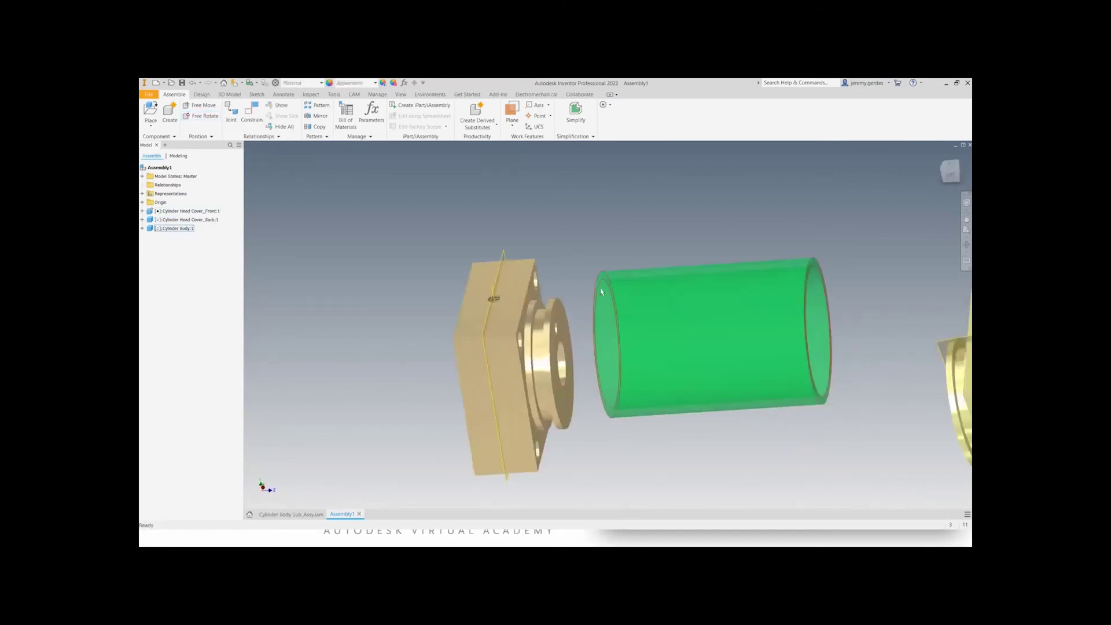
key("c")
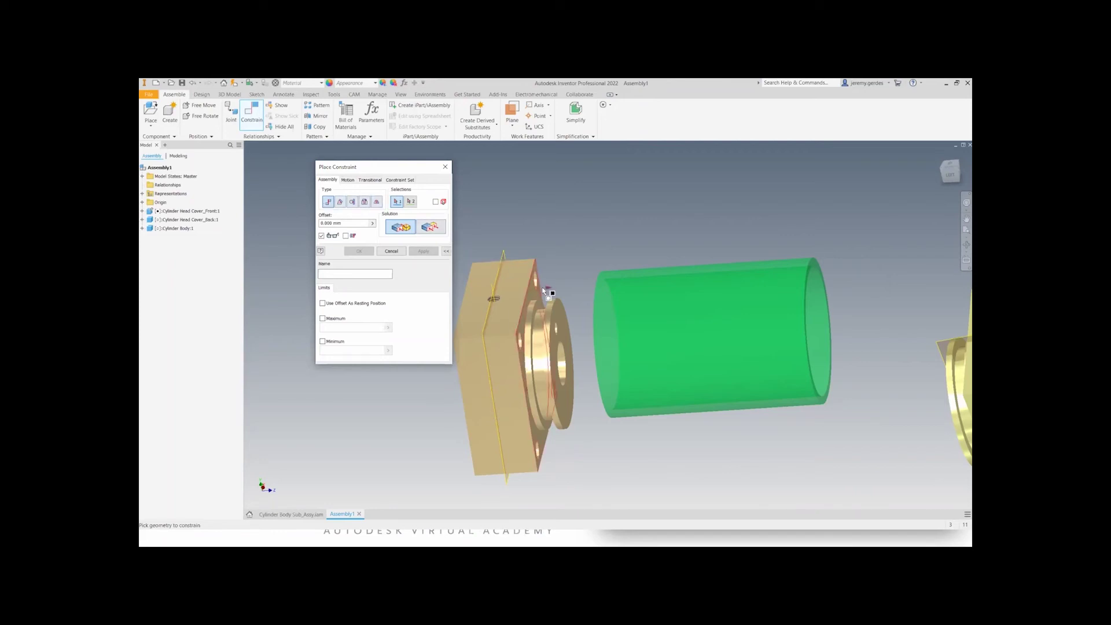
scroll(544, 294, "up", 3)
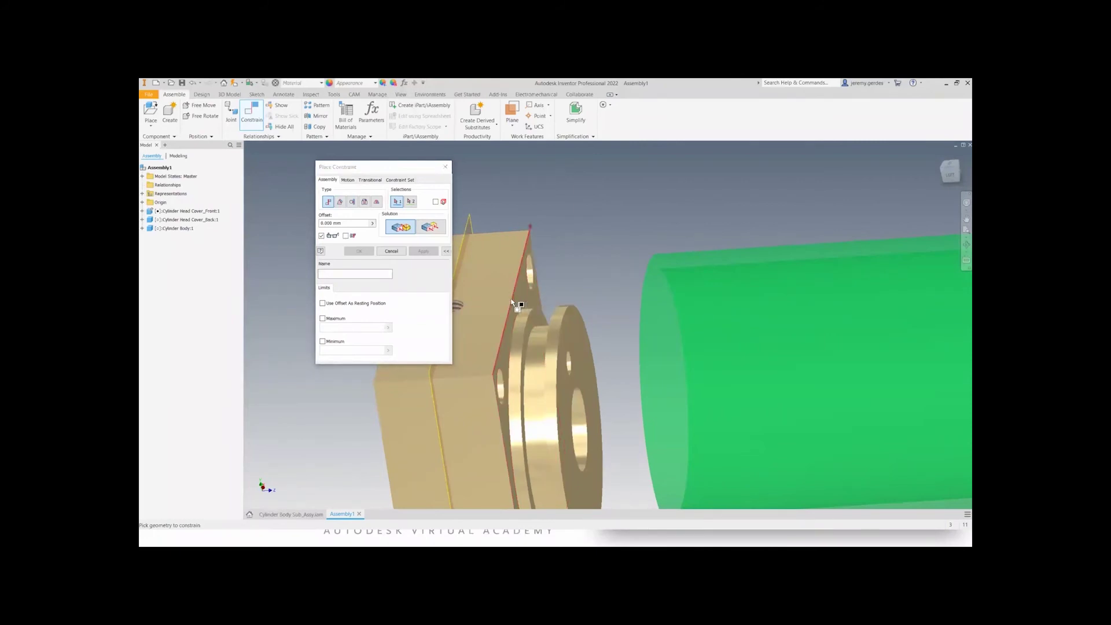
scroll(512, 302, "down", 3)
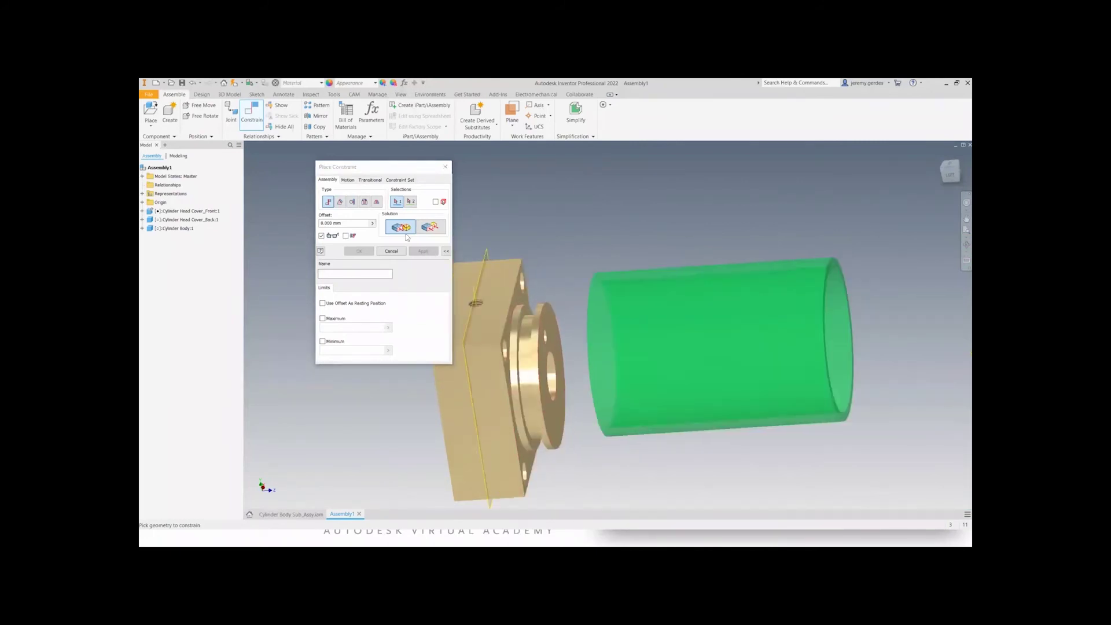
left_click(340, 202)
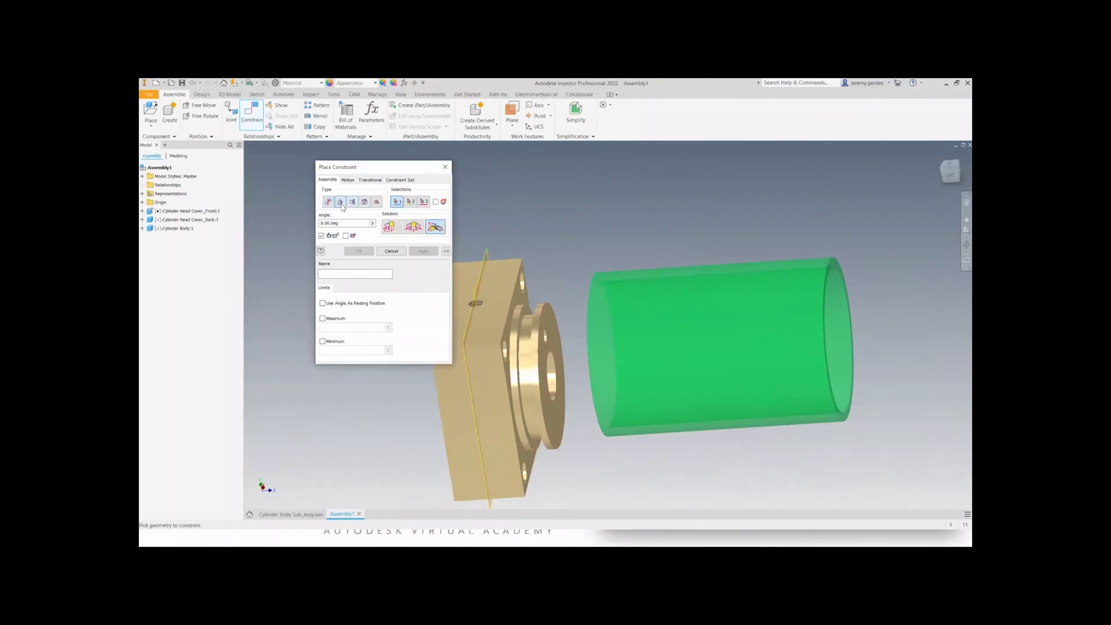
left_click(353, 202)
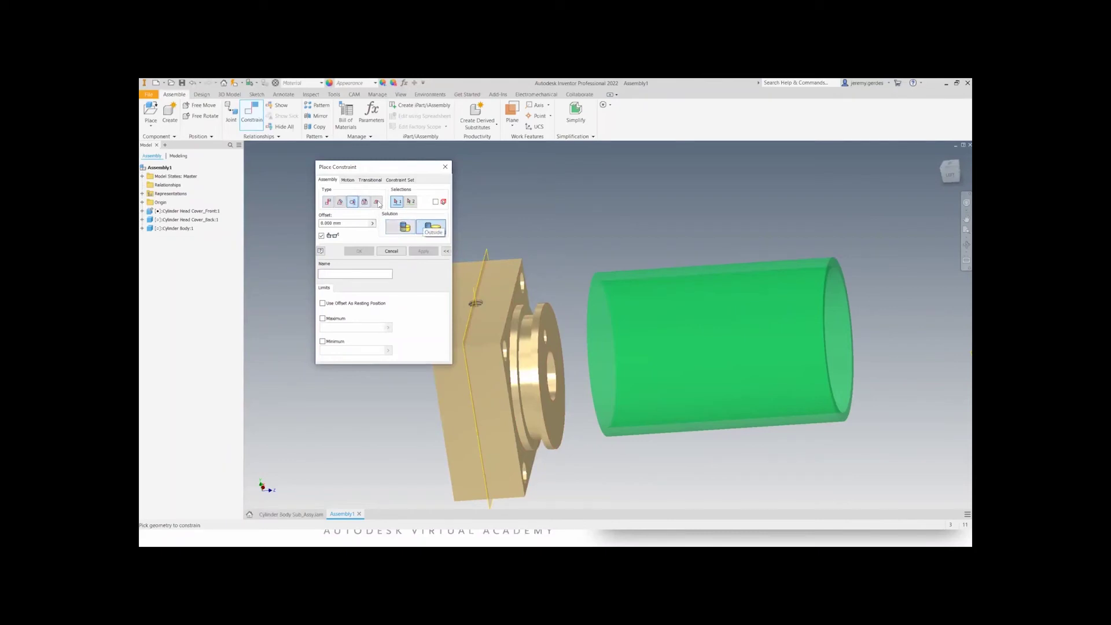
left_click(366, 202)
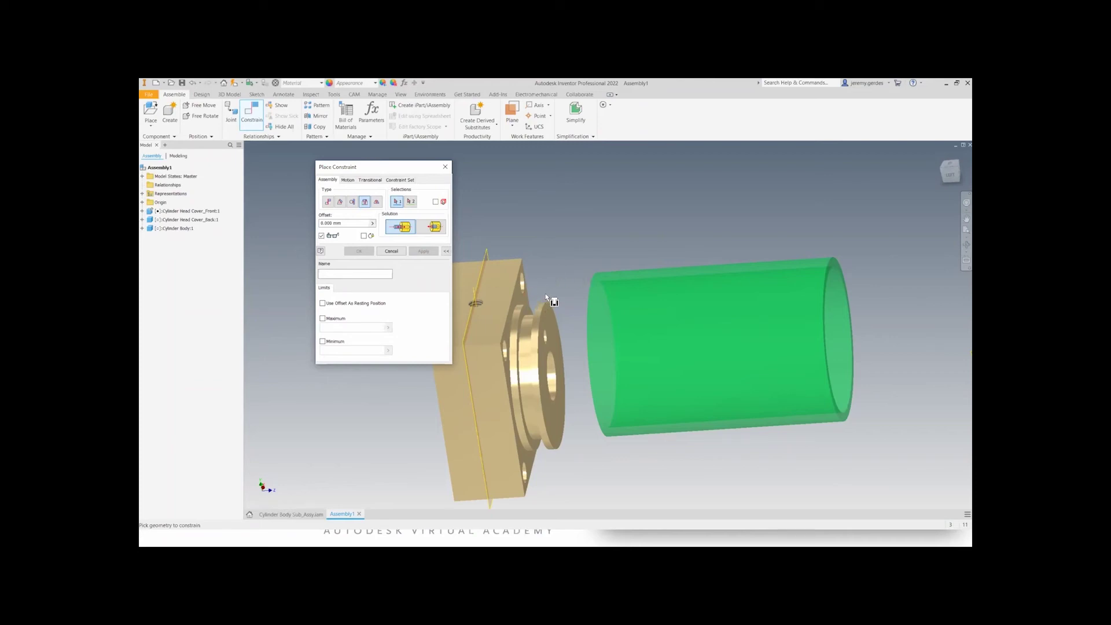
- Insert the cylinder body's inner end edge onto the circular edge at the base of the front head cover's boss
scroll(549, 263, "down", 3)
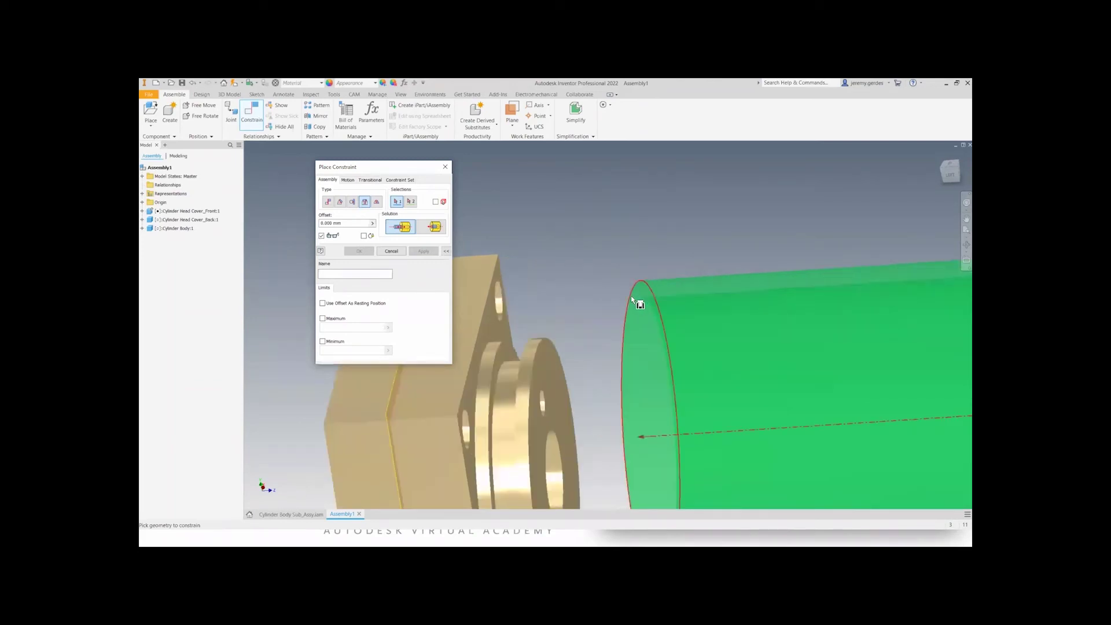
left_click(631, 296)
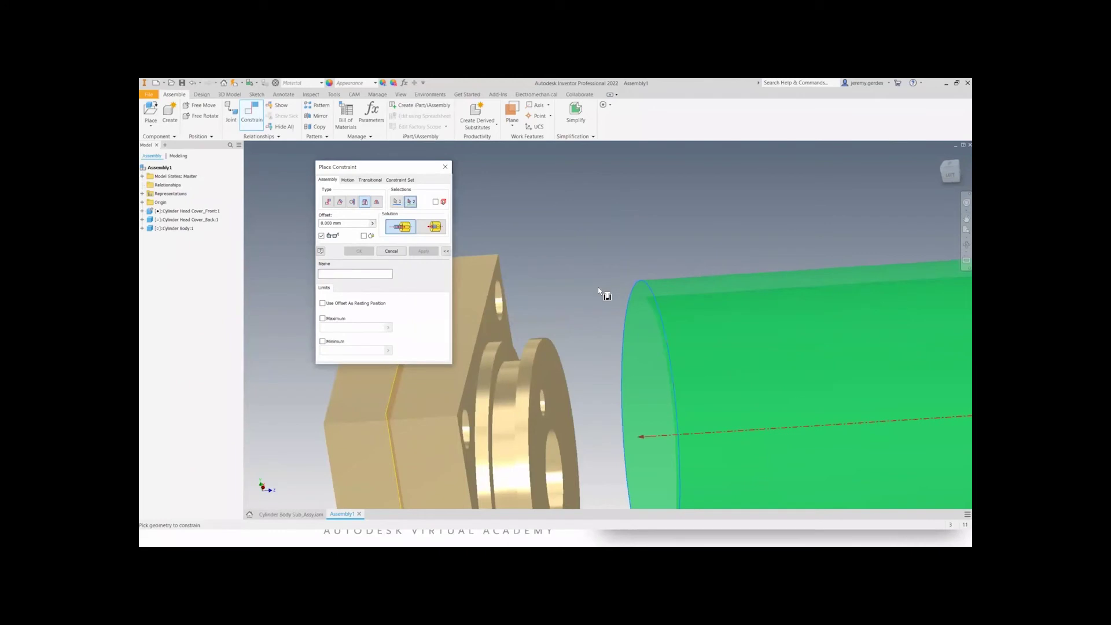
scroll(629, 334, "up", 3)
scroll(626, 284, "down", 5)
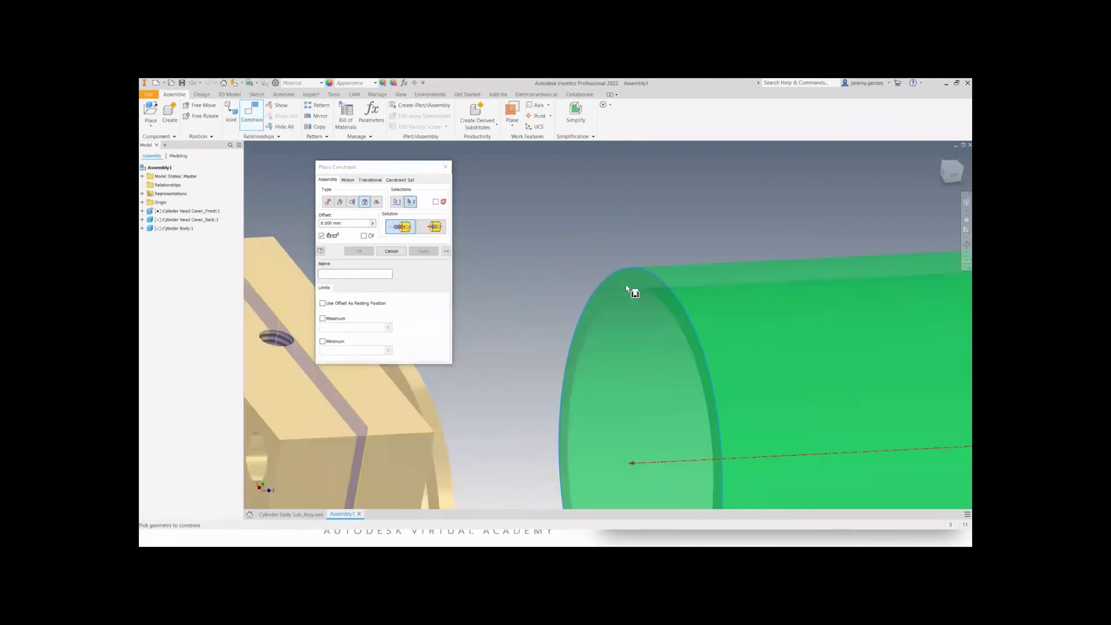
left_click(397, 203)
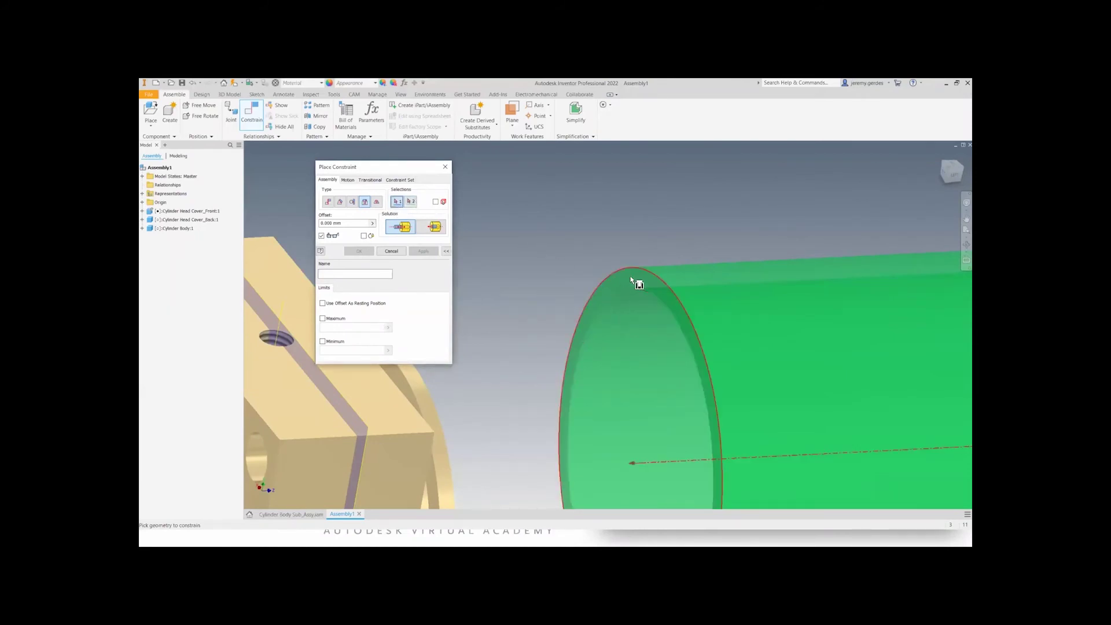
left_click(634, 269)
scroll(557, 318, "down", 4)
middle_click_drag(557, 318, 543, 306, "shift")
scroll(543, 307, "up", 5)
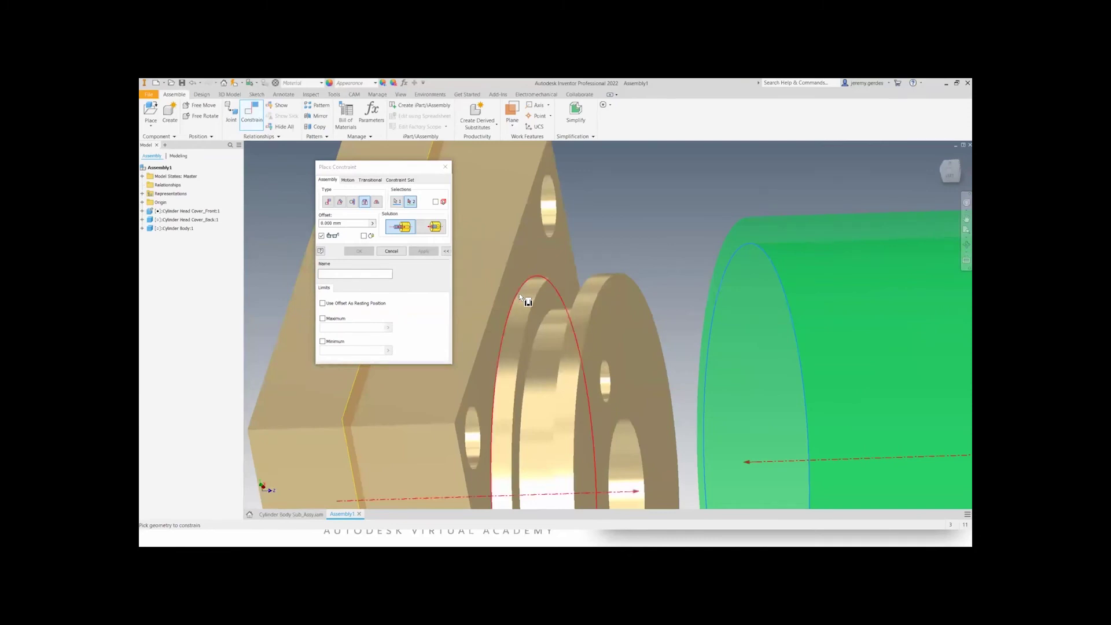
left_click(519, 294)
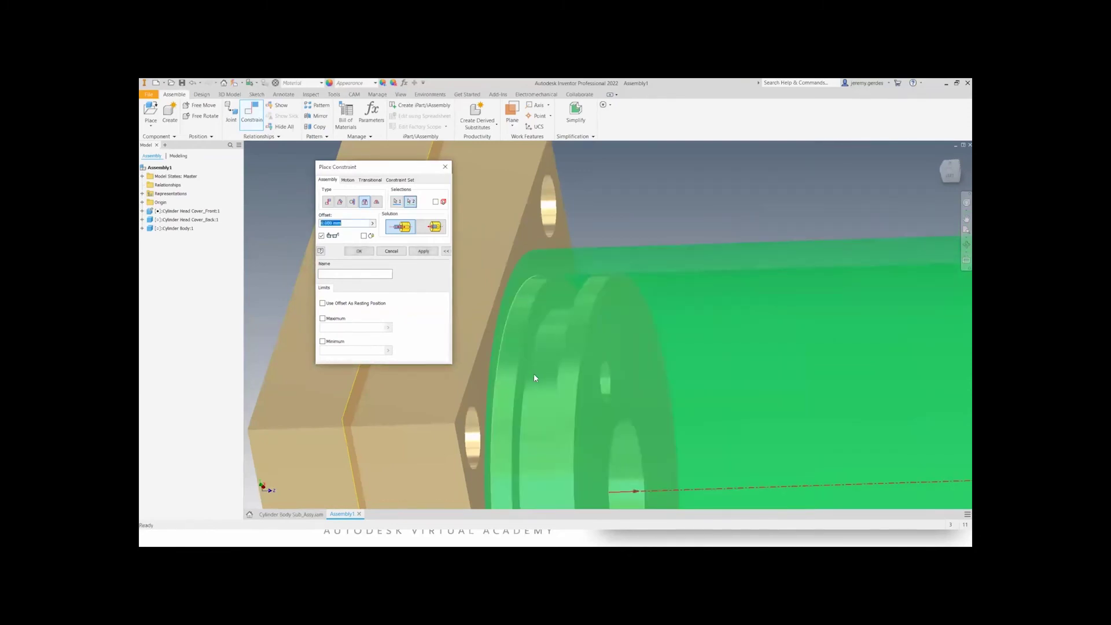
- Try an offset of 1 for the Insert constraint, set it back to 0, and accept the constraint
scroll(534, 378, "down", 5)
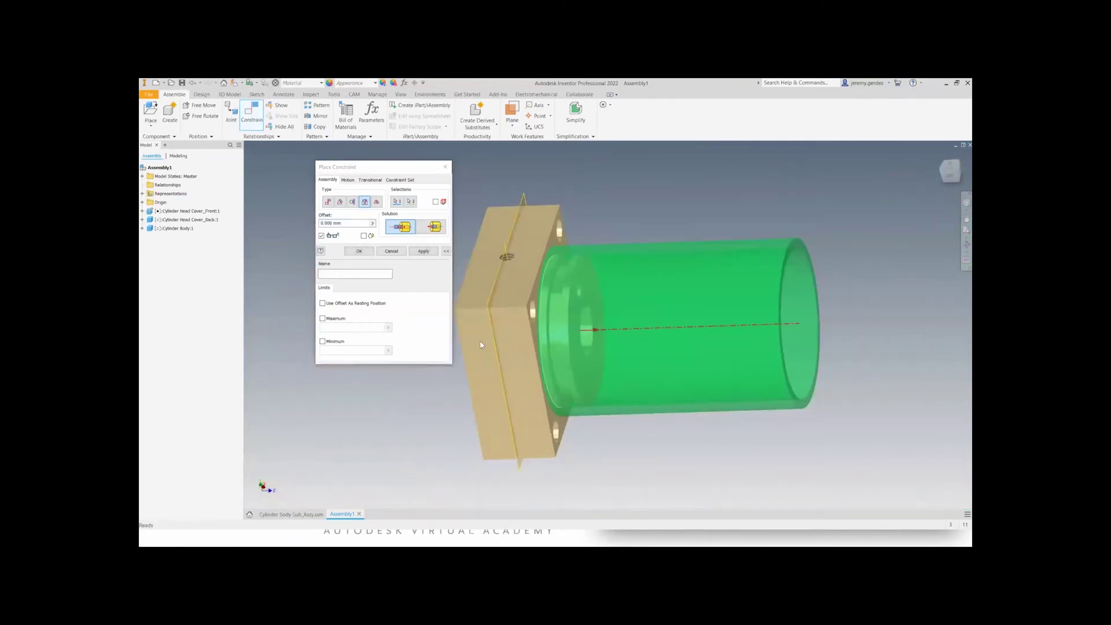
middle_click_drag(609, 331, 689, 404, "shift")
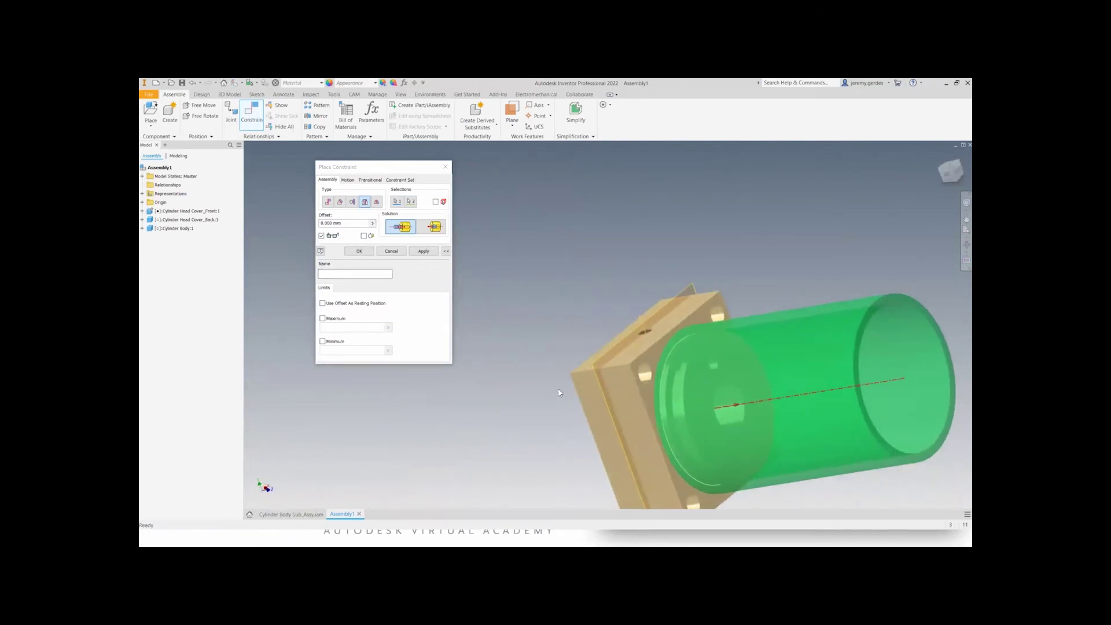
middle_click_drag(561, 393, 499, 385)
left_click(348, 224)
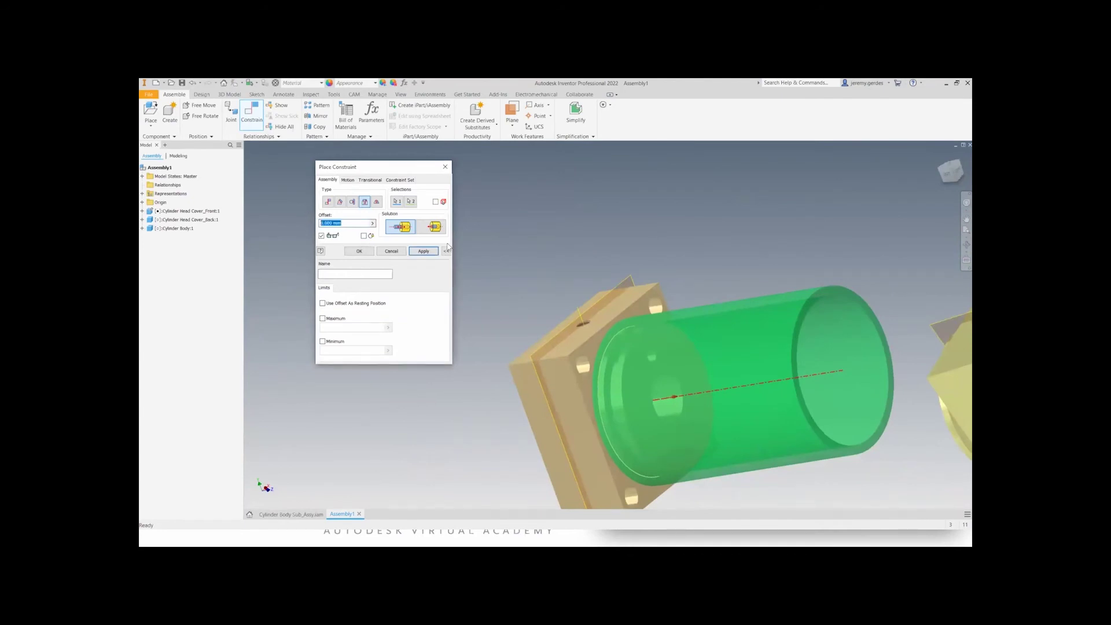
type("1")
middle_click_drag(623, 262, 688, 298, "shift")
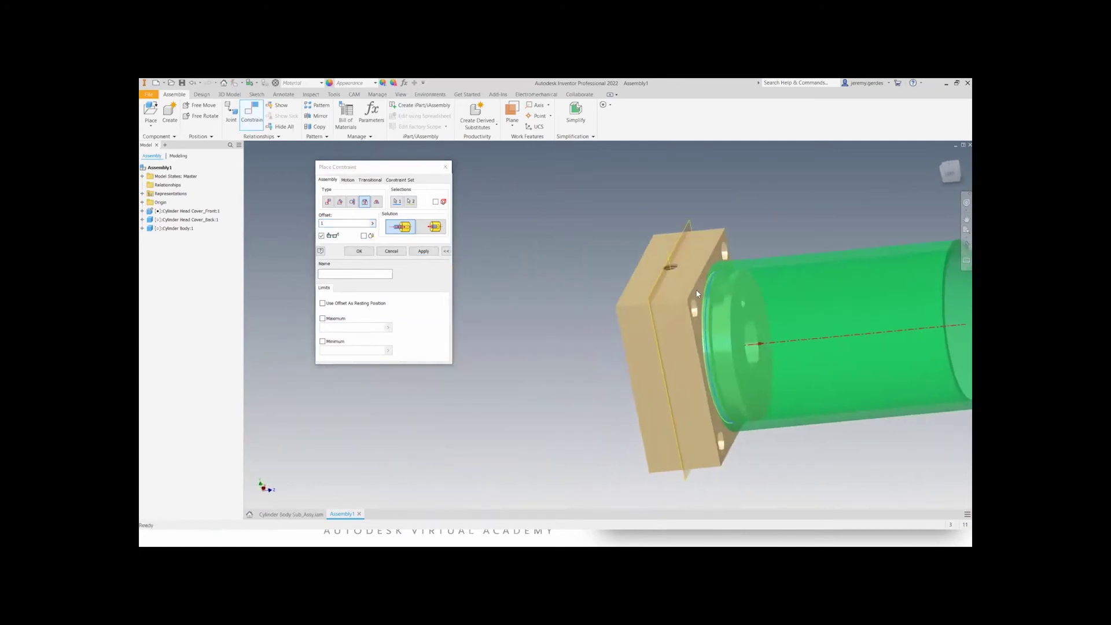
double_click(326, 224)
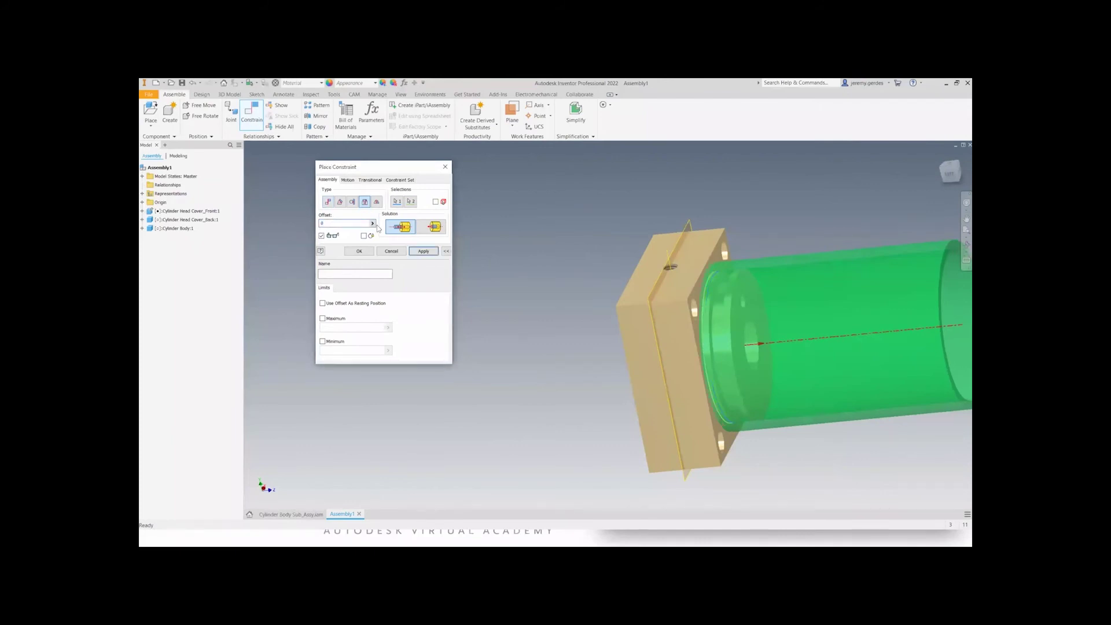
left_click(354, 253)
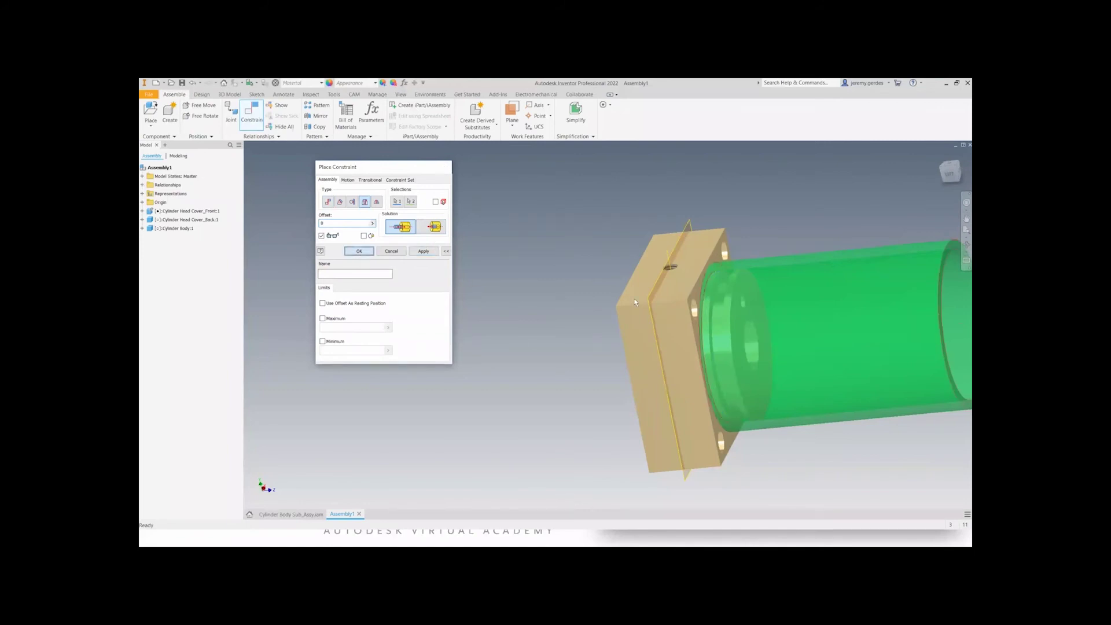
- Add an Insert constraint between the cylinder body's open end and the back head cover's boss with a 0.000 mm offset
middle_click_drag(923, 318, 645, 335)
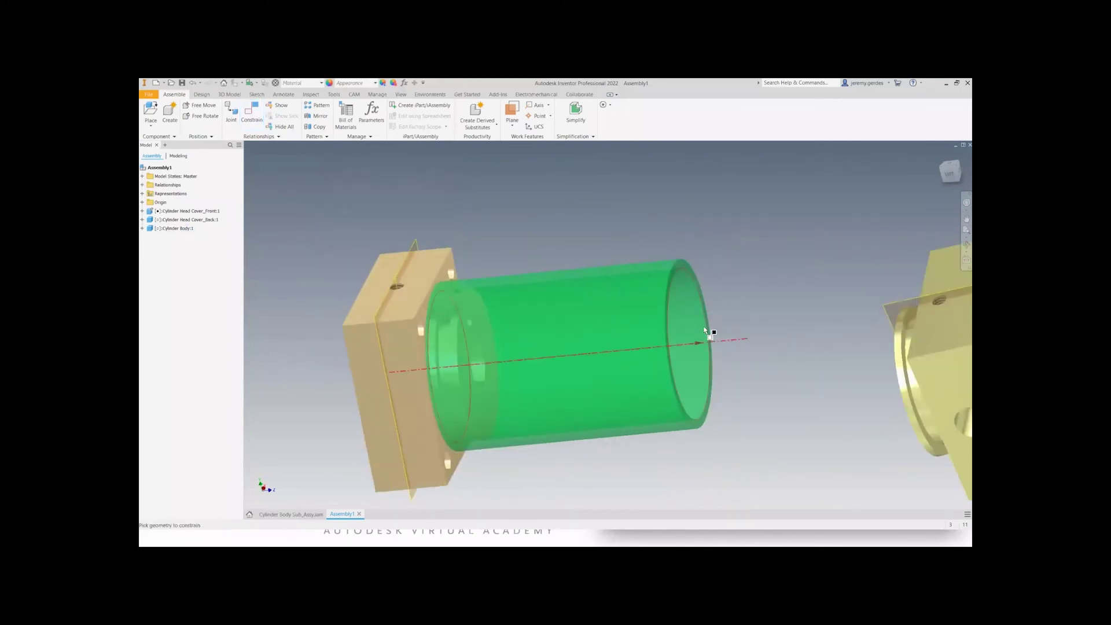
key("c")
left_click(365, 202)
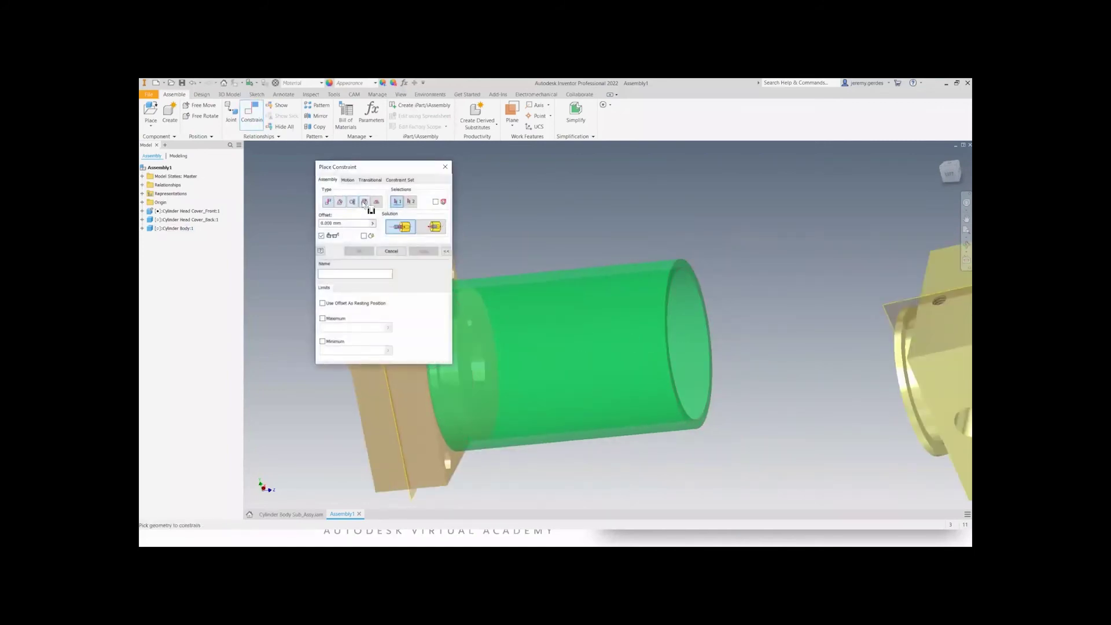
left_click(694, 279)
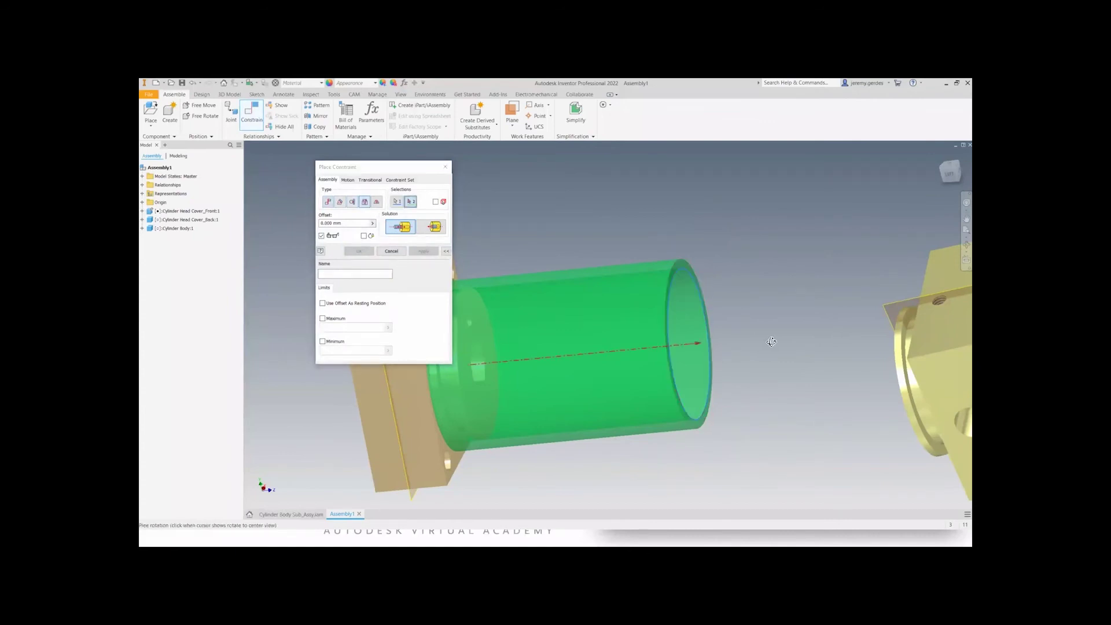
middle_click_drag(747, 328, 809, 337, "shift")
left_click(957, 322)
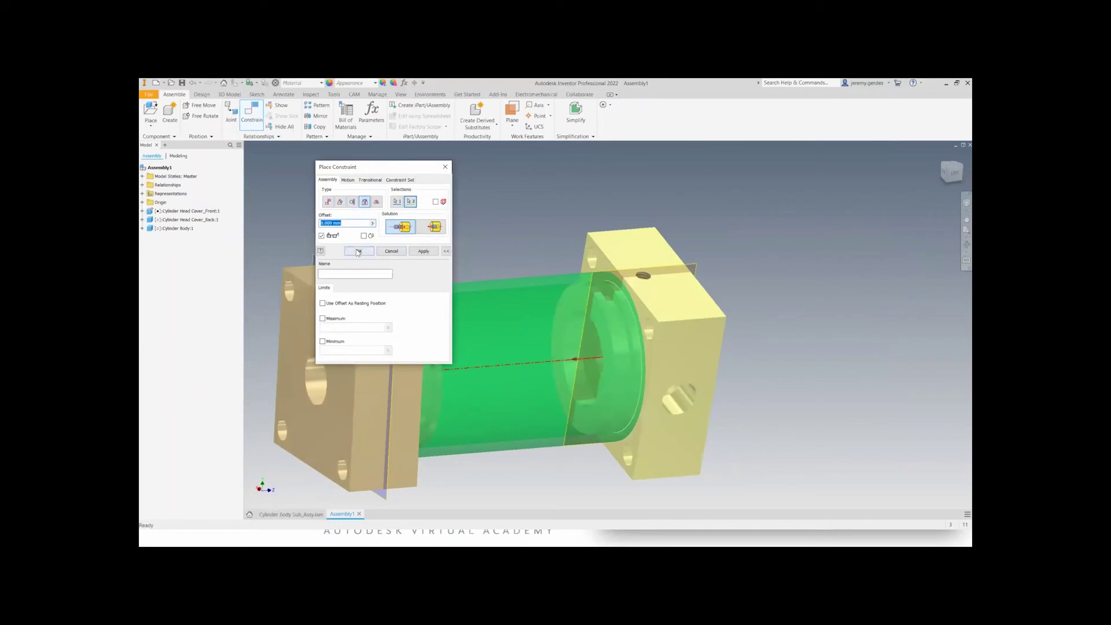
left_click(359, 251)
- Swivel the back head cover about the cylinder's axis, and minimize Inventor to return to the Learning Resources slide
left_click_drag(658, 377, 698, 331)
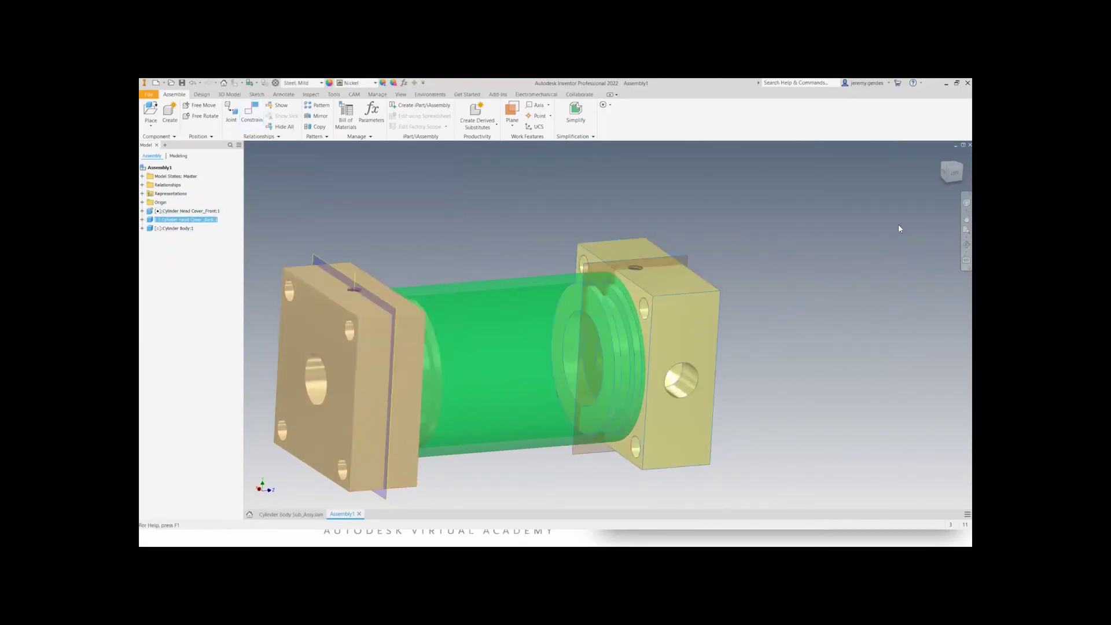
left_click(957, 83)
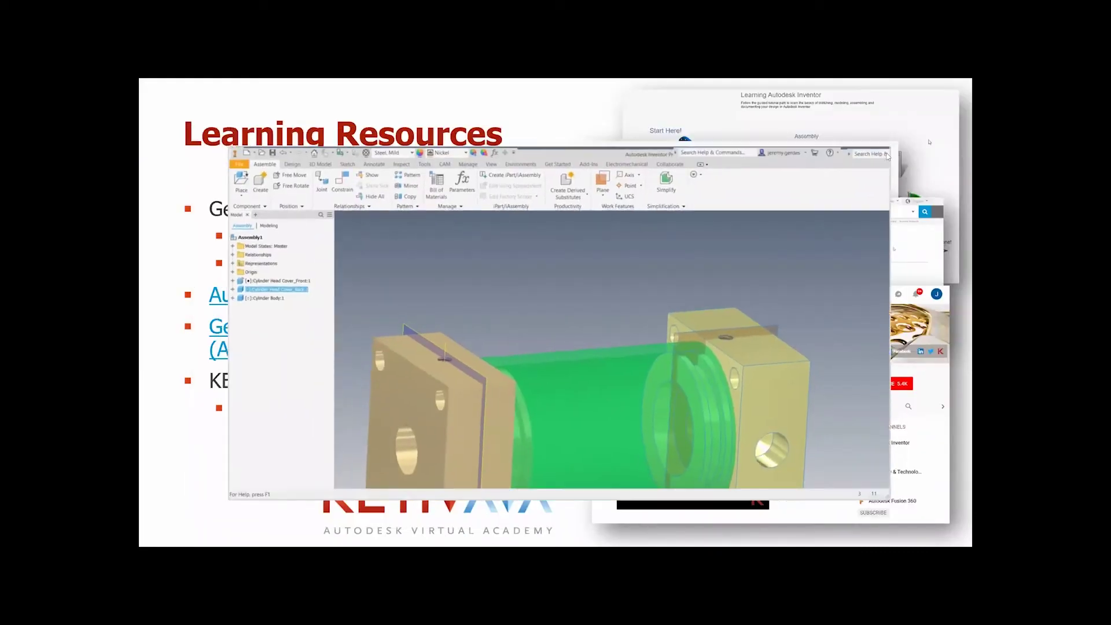
- Switch back to Inventor and swivel the back head cover about the cylinder's axis to check its remaining freedom
left_click(874, 153)
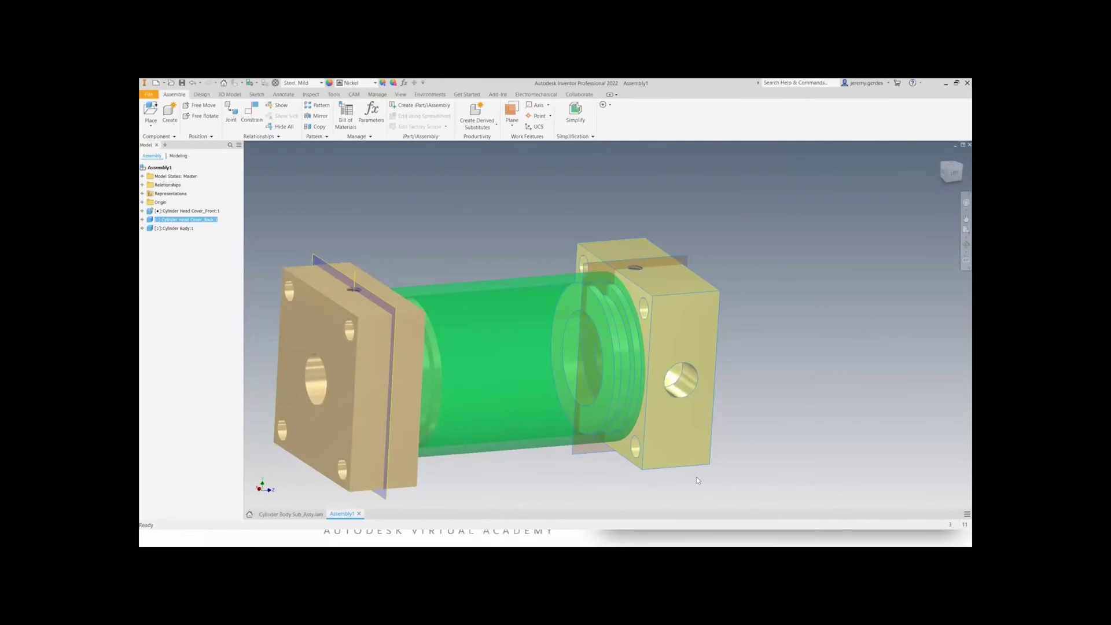
scroll(722, 475, "up", 4)
scroll(533, 446, "down", 8)
middle_click_drag(564, 352, 688, 287)
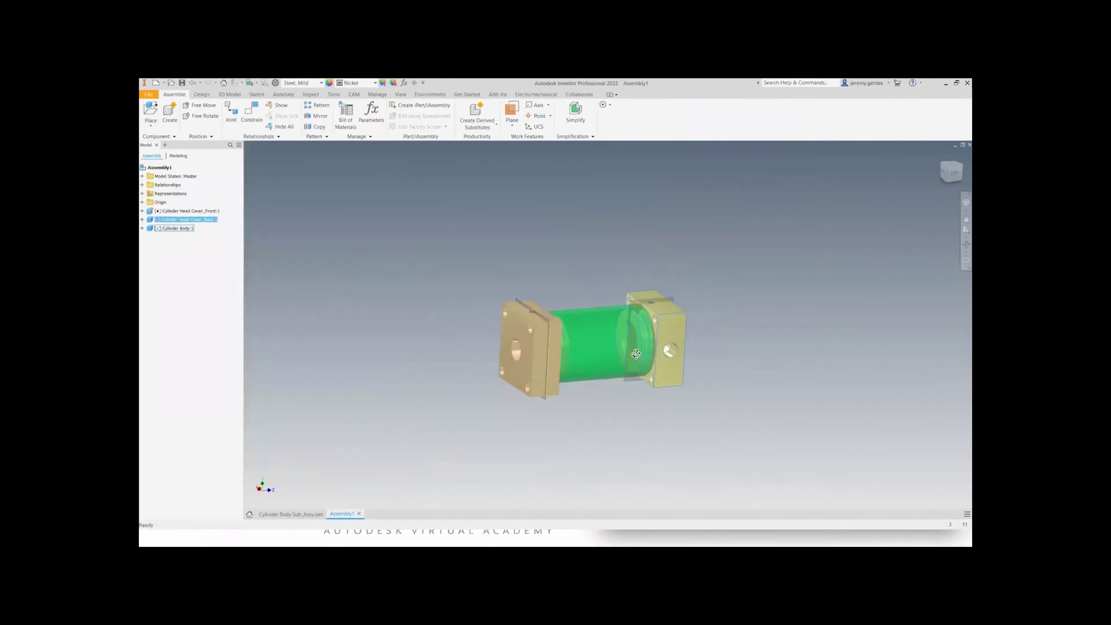
middle_click_drag(637, 358, 592, 313, "shift")
scroll(593, 313, "up", 3)
left_click_drag(695, 320, 710, 311)
left_click(541, 282)
left_click(721, 370)
left_click_drag(720, 370, 727, 332)
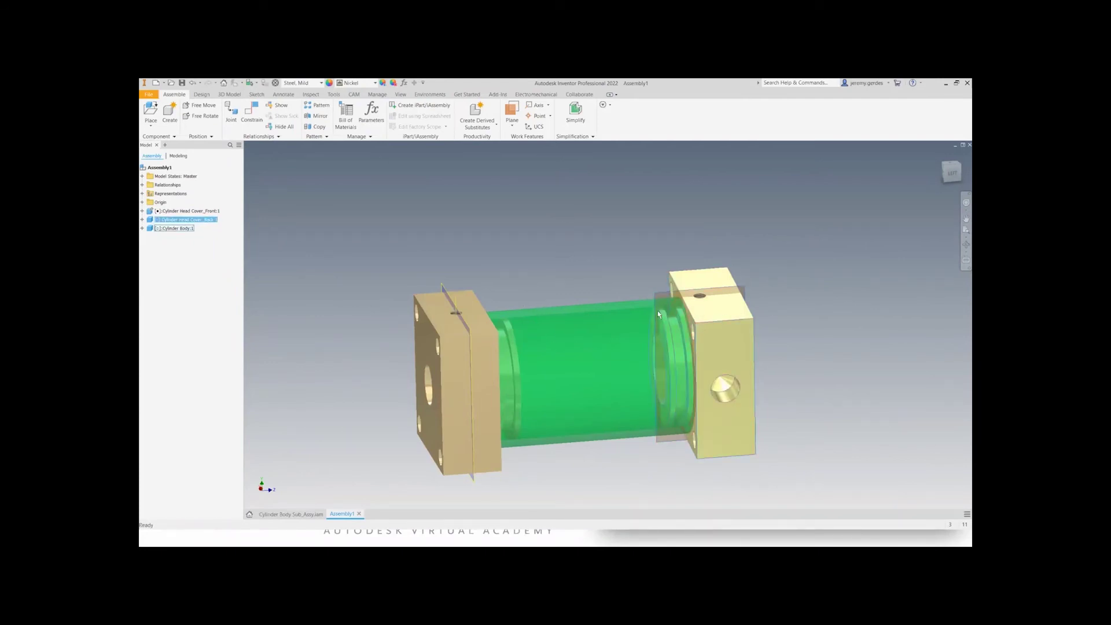
key("c")
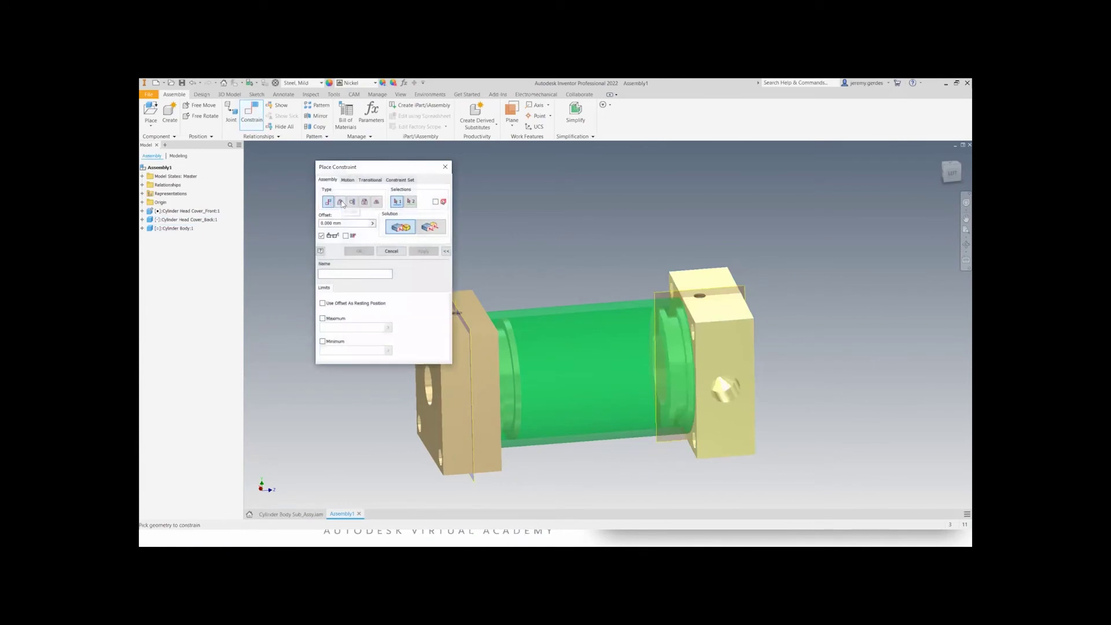
left_click(340, 202)
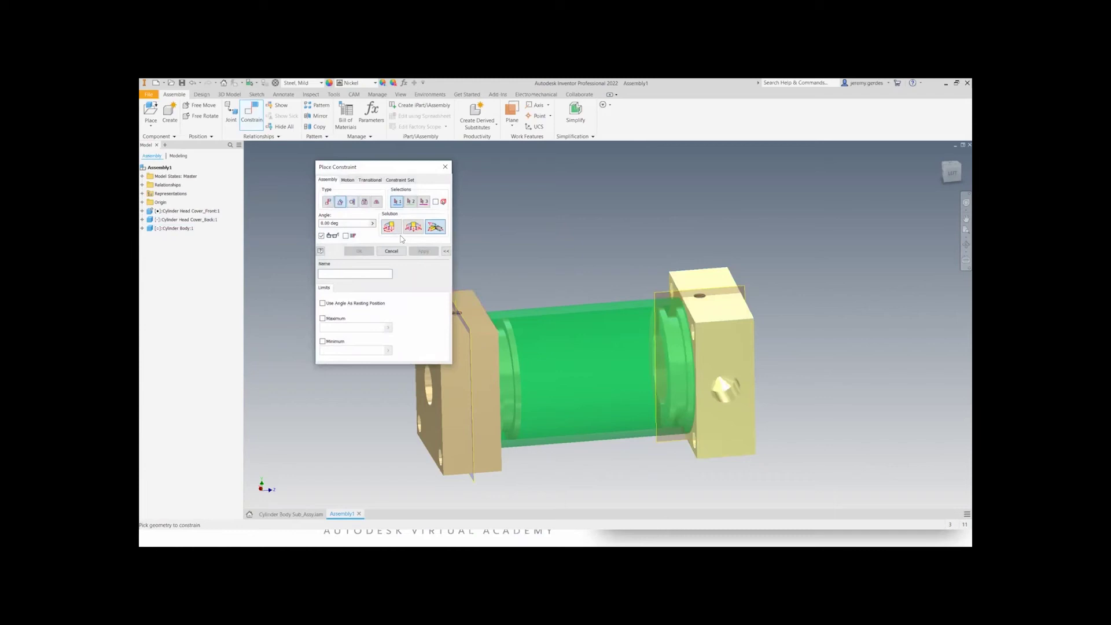
left_click(470, 305)
left_click(712, 277)
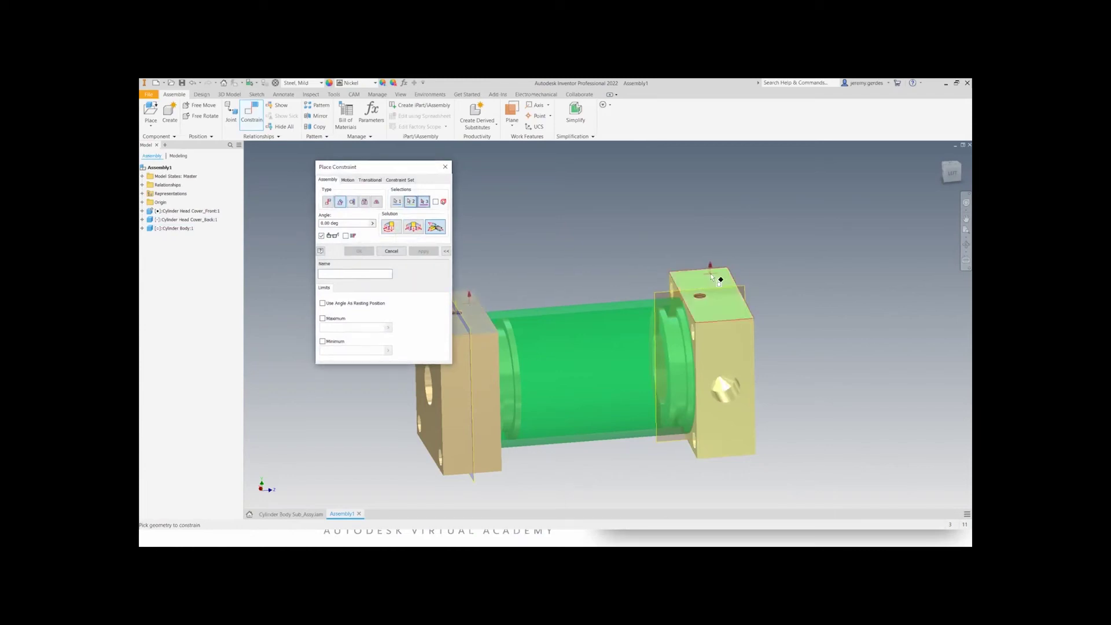
left_click(397, 229)
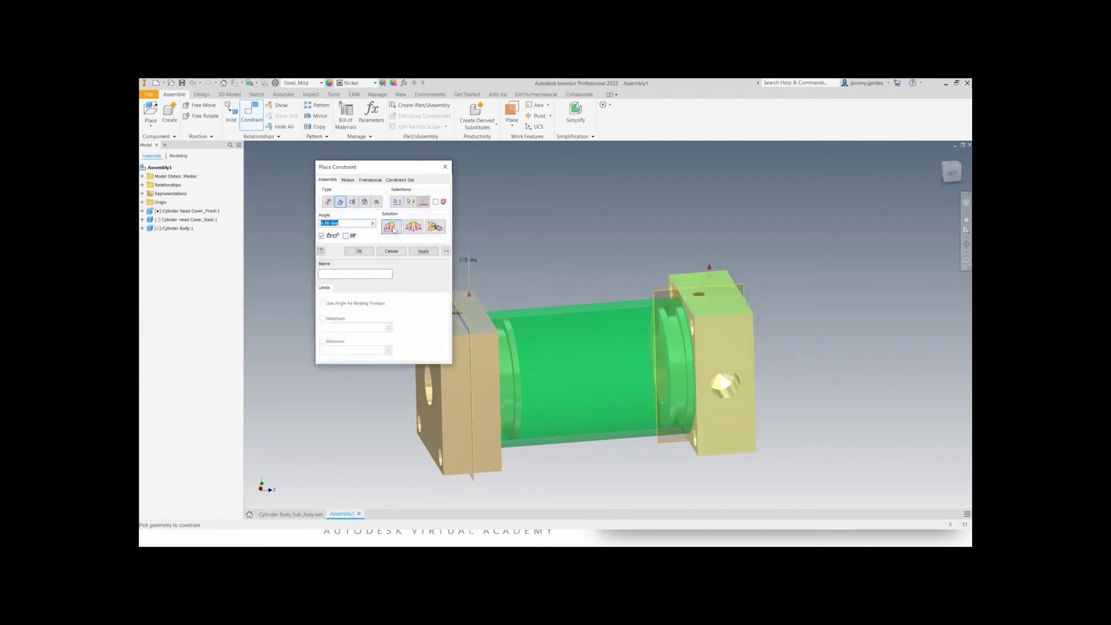
middle_click_drag(489, 368, 651, 286, "shift")
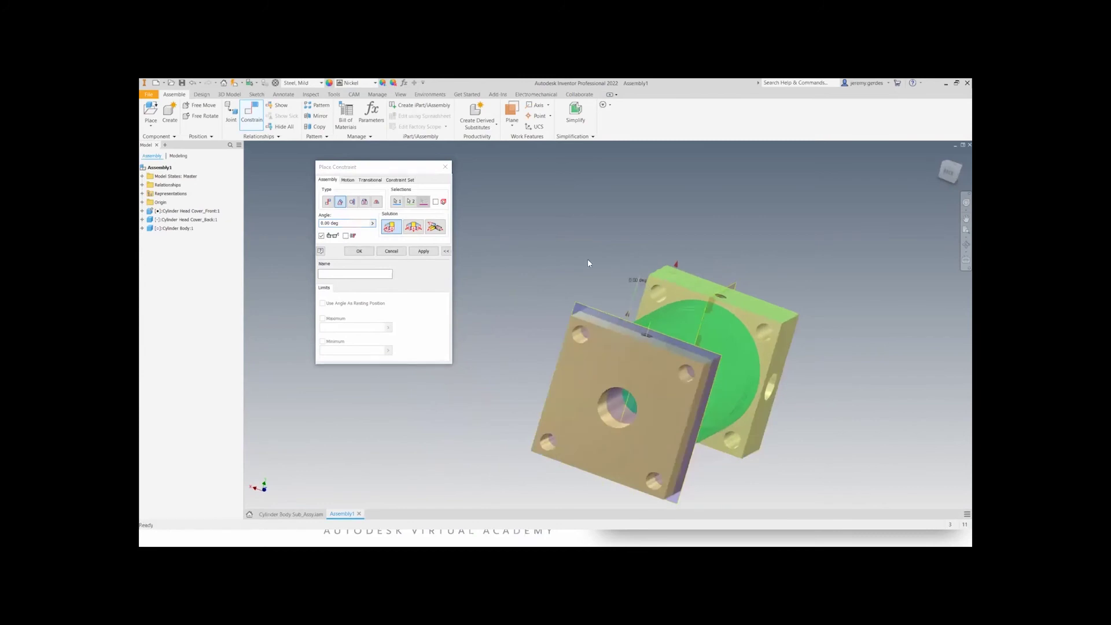
left_click(392, 251)
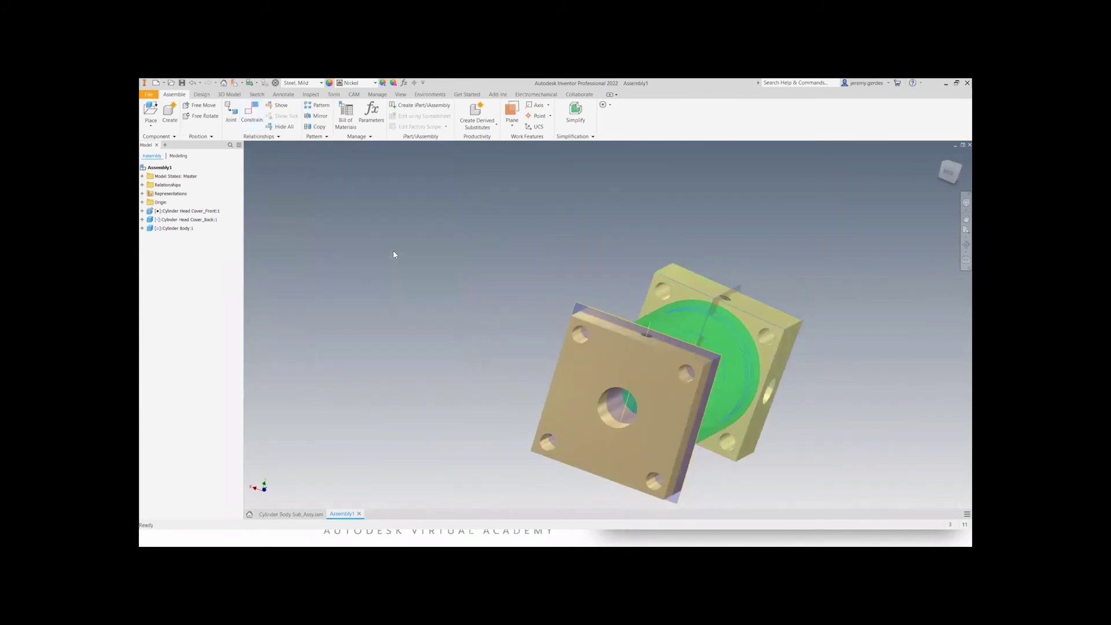
- Add a flush Mate constraint with 0.000 mm offset between the top faces of the back and front head covers
key("c")
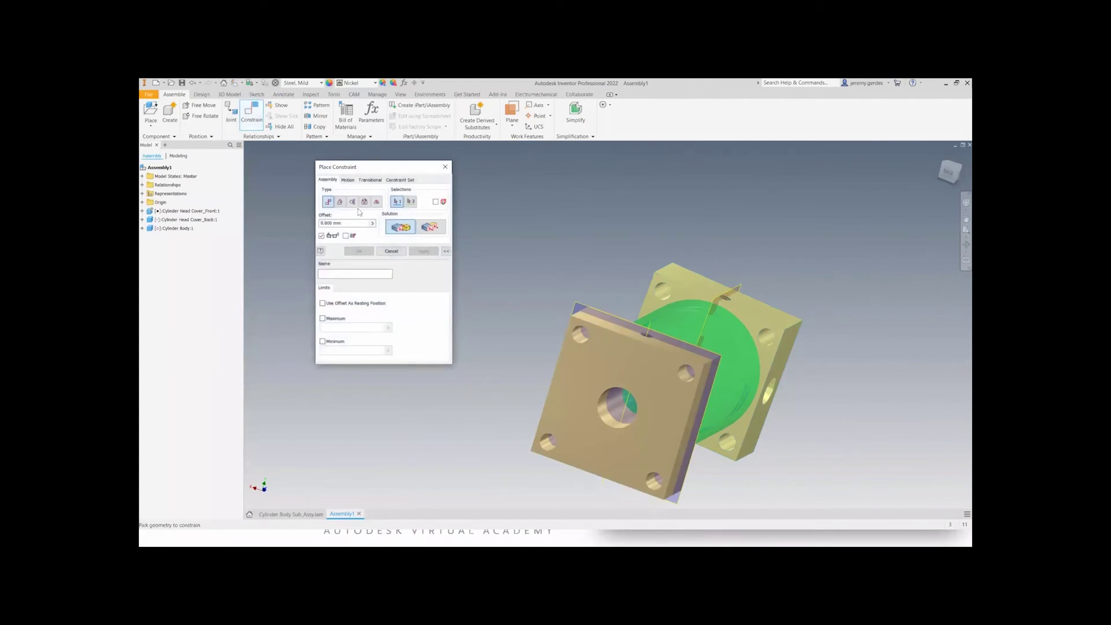
left_click(431, 227)
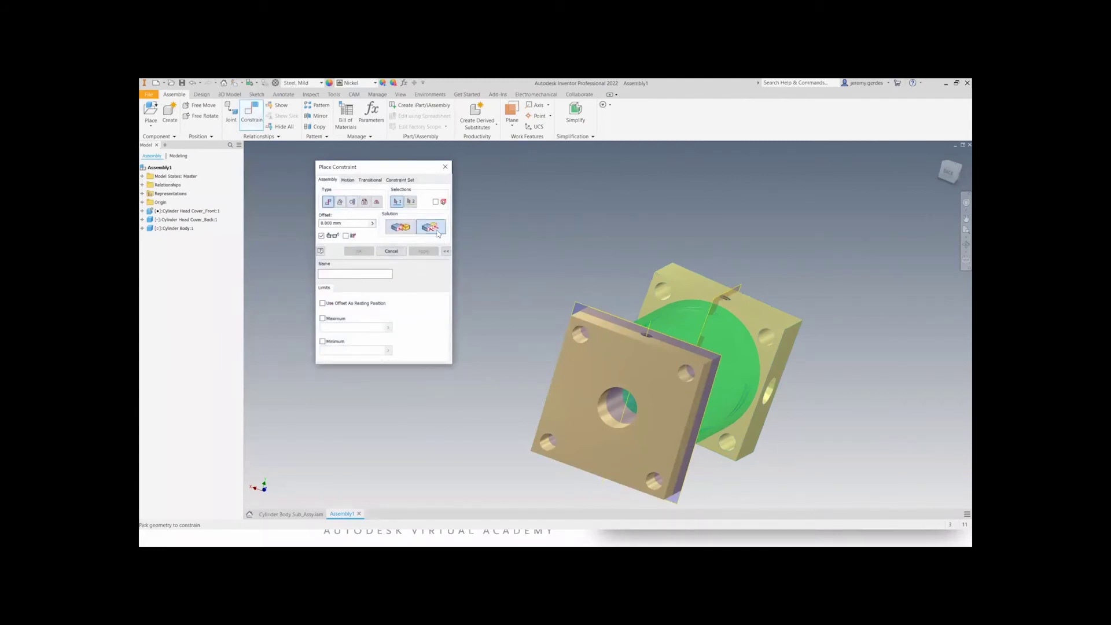
left_click(690, 280)
left_click(594, 322)
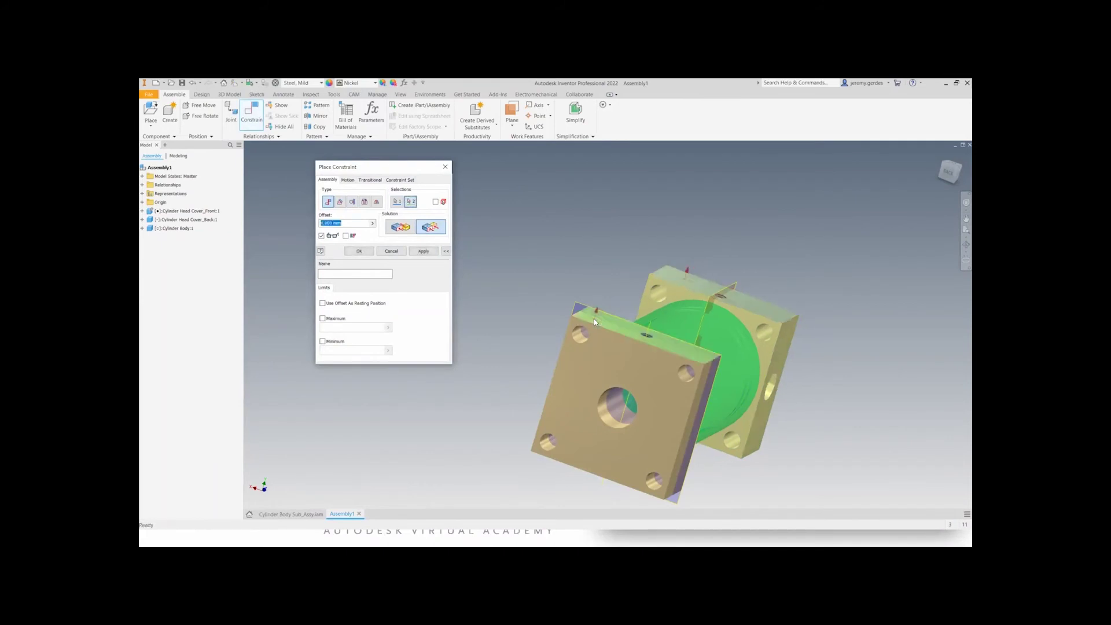
left_click(352, 251)
middle_click_drag(763, 351, 718, 355, "shift")
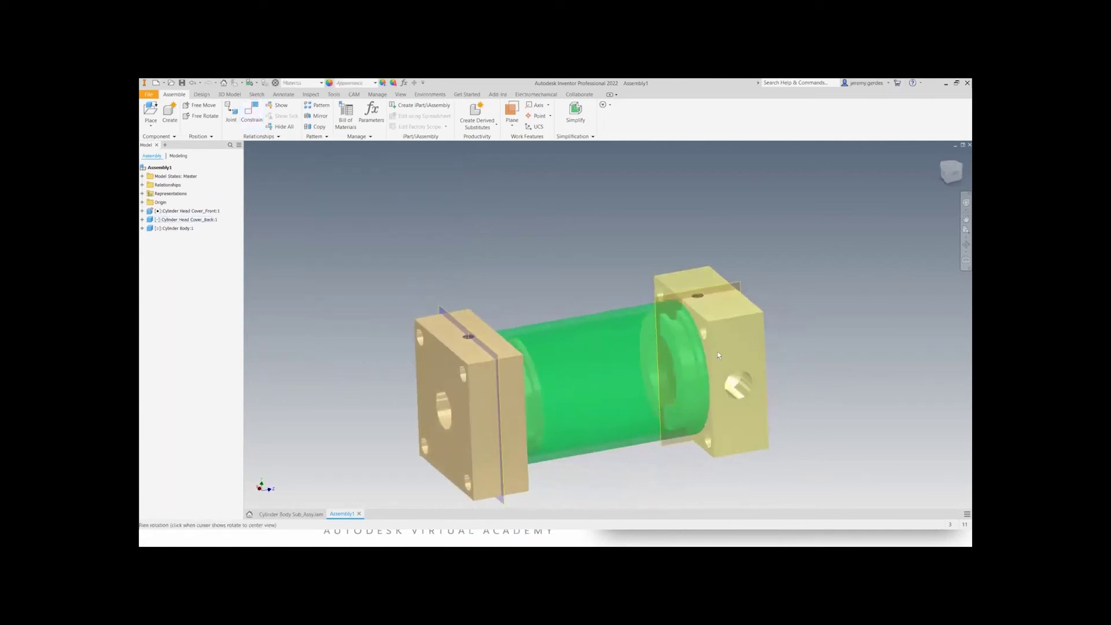
- Make the cylinder body's origin YZ plane visible
left_click(619, 390)
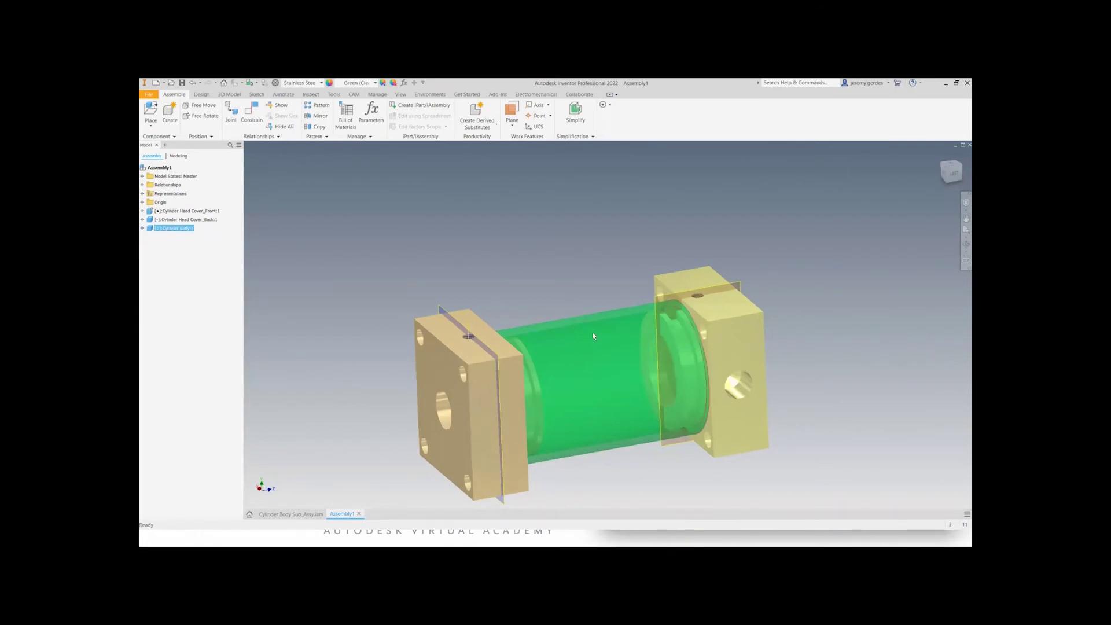
left_click(142, 228)
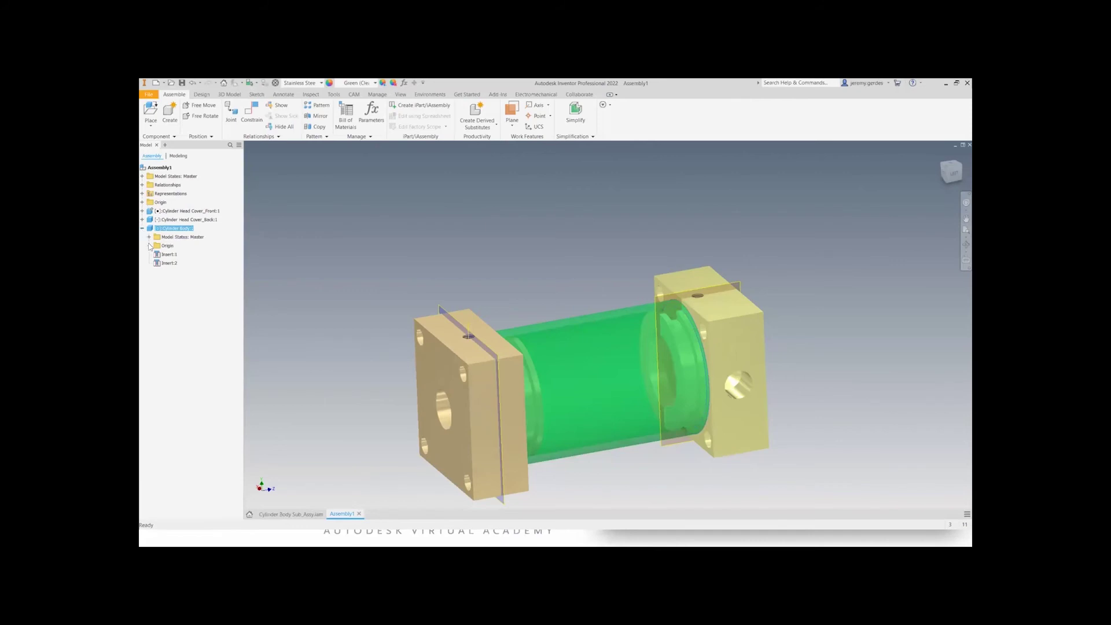
left_click(150, 245)
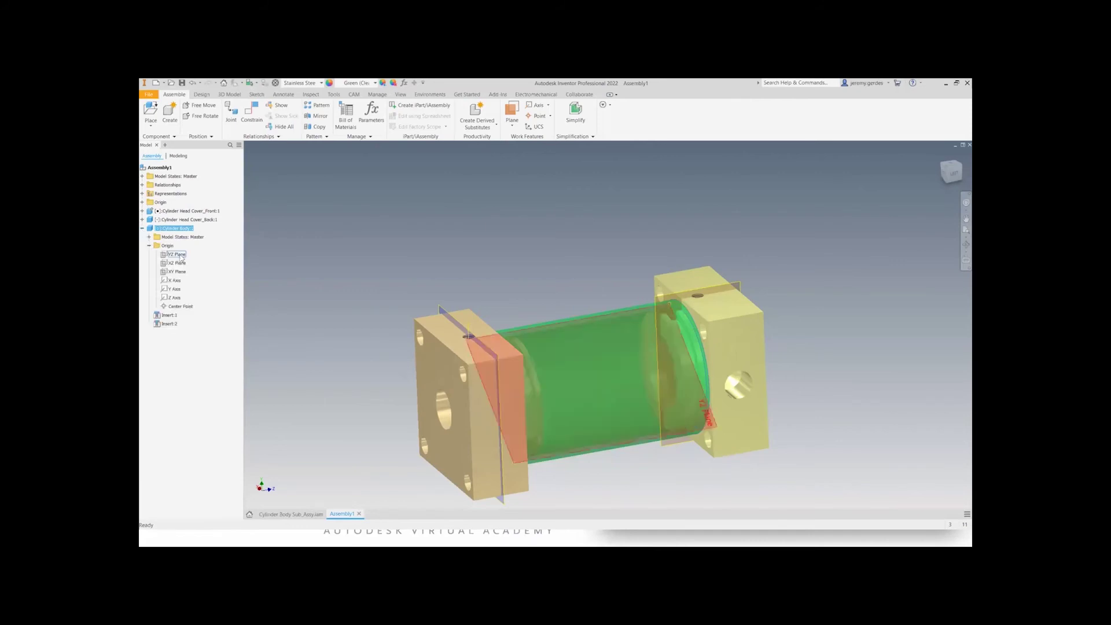
right_click(182, 255)
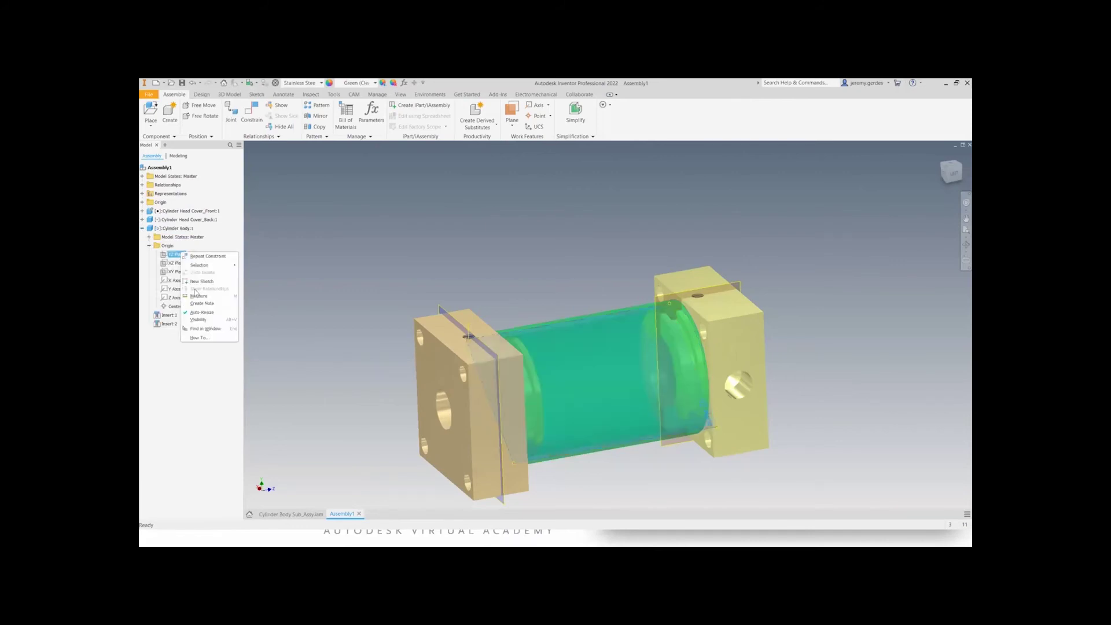
left_click(205, 320)
- Add a 0.00 deg Directed Angle constraint between the cylinder body's YZ plane and the back head cover's top face
middle_click_drag(478, 280, 410, 300, "shift")
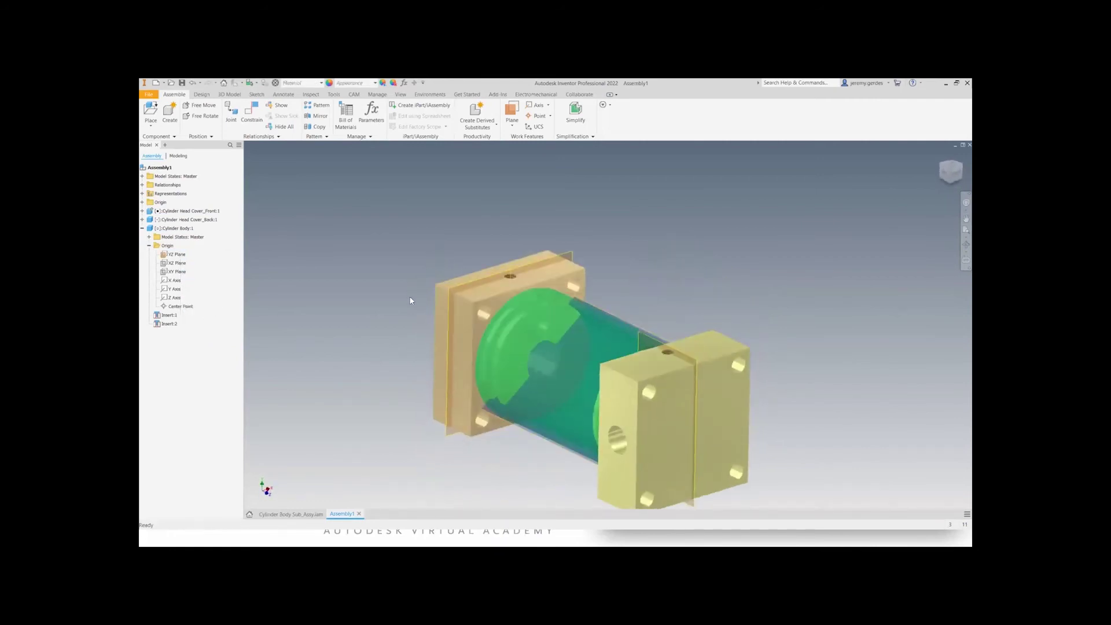
key("c")
left_click(341, 201)
left_click(630, 323)
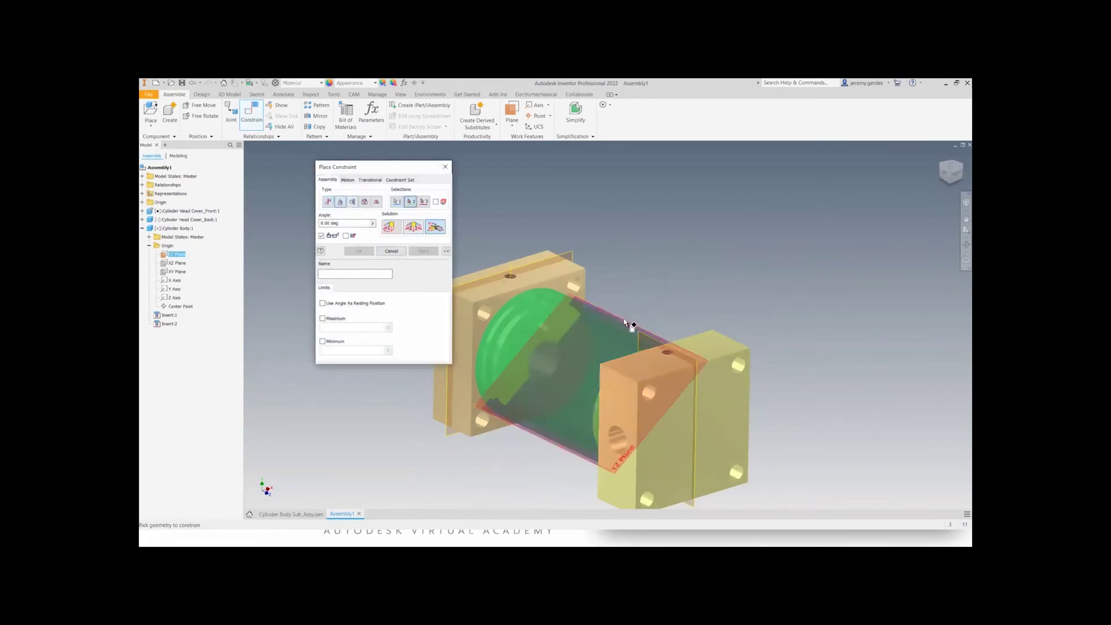
left_click(631, 369)
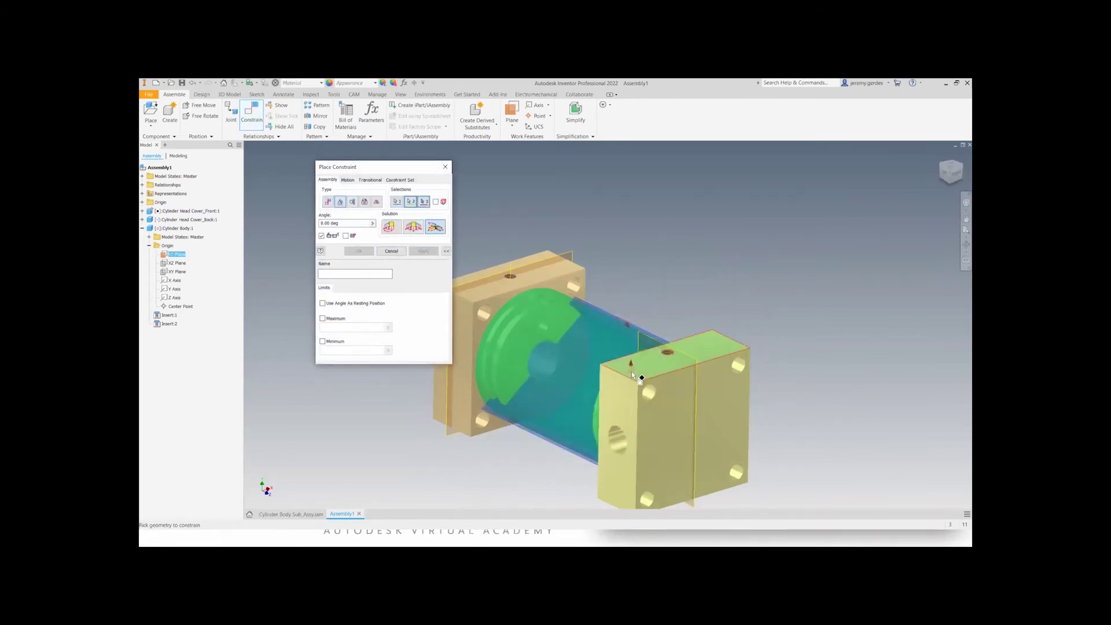
left_click(391, 229)
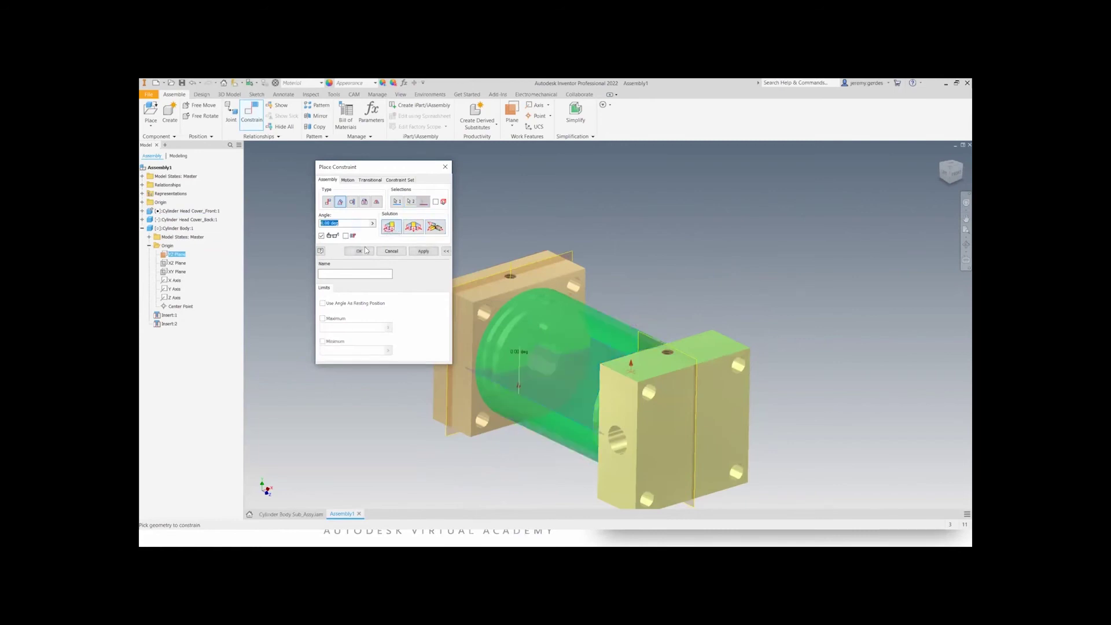
left_click(359, 251)
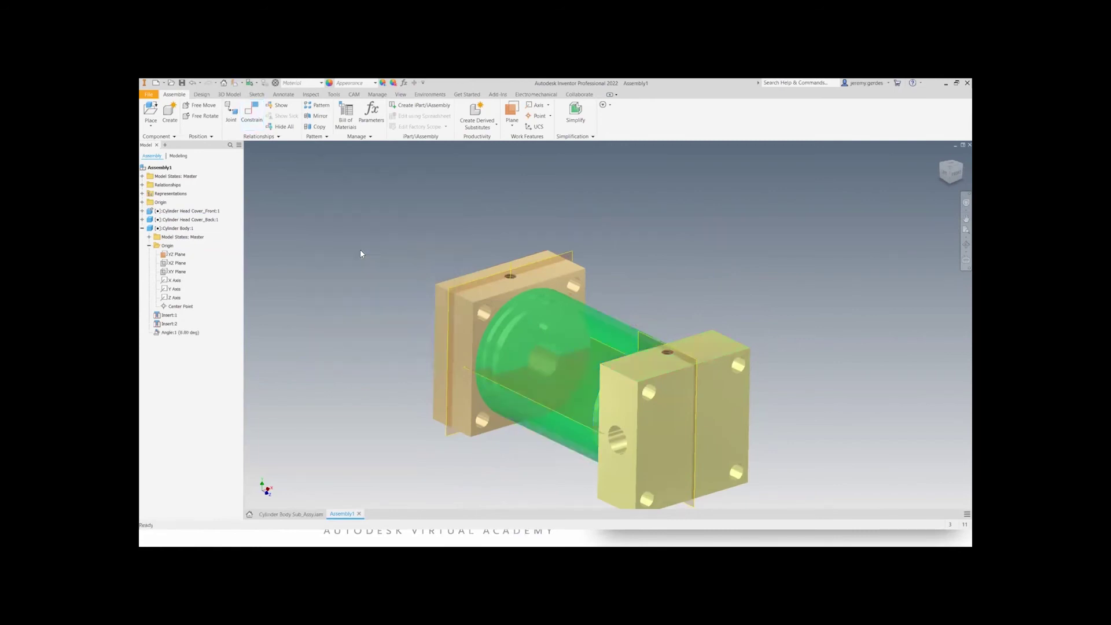
- Hide the cylinder body's YZ plane and collapse its origin and component entries in the model tree
middle_click_drag(447, 361, 530, 388, "shift")
middle_click_drag(635, 410, 636, 377)
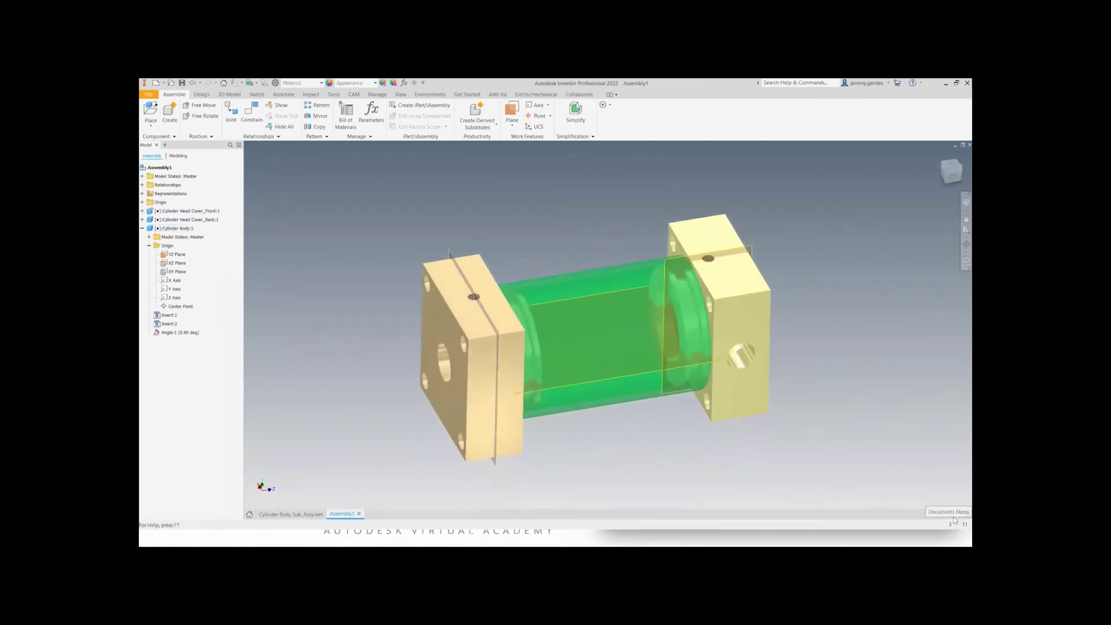
right_click(174, 255)
left_click(188, 323)
left_click(148, 246)
left_click(142, 228)
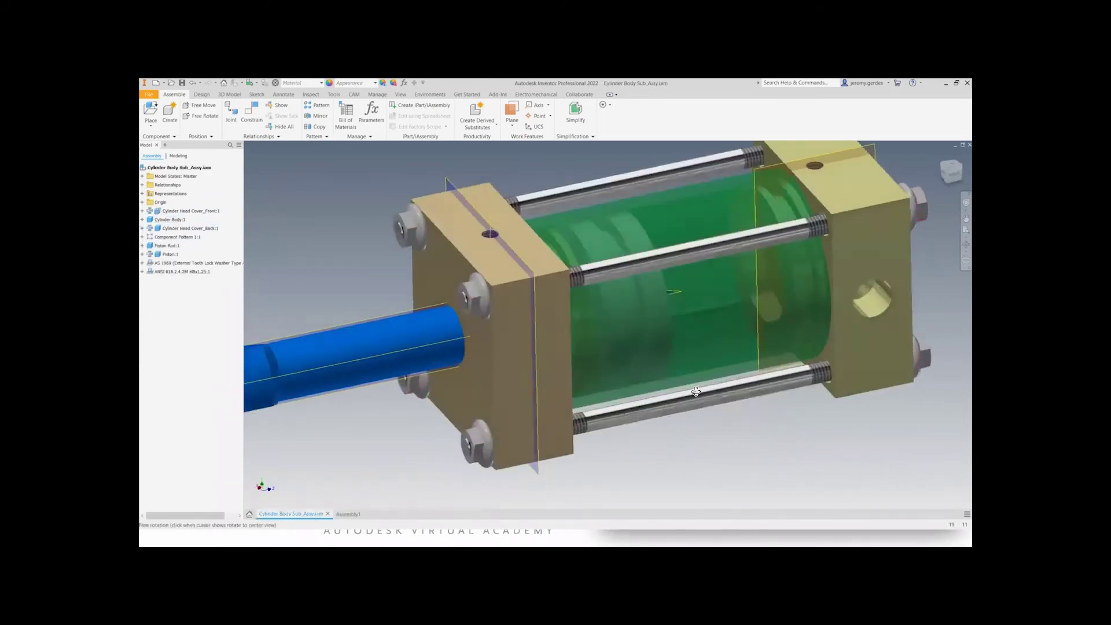
- Examine the threaded rods and their fasteners in Cylinder Body Sub_Assy.iam, and return to Assembly1
middle_click_drag(695, 391, 602, 396, "shift")
scroll(670, 399, "down", 5)
scroll(604, 398, "up", 4)
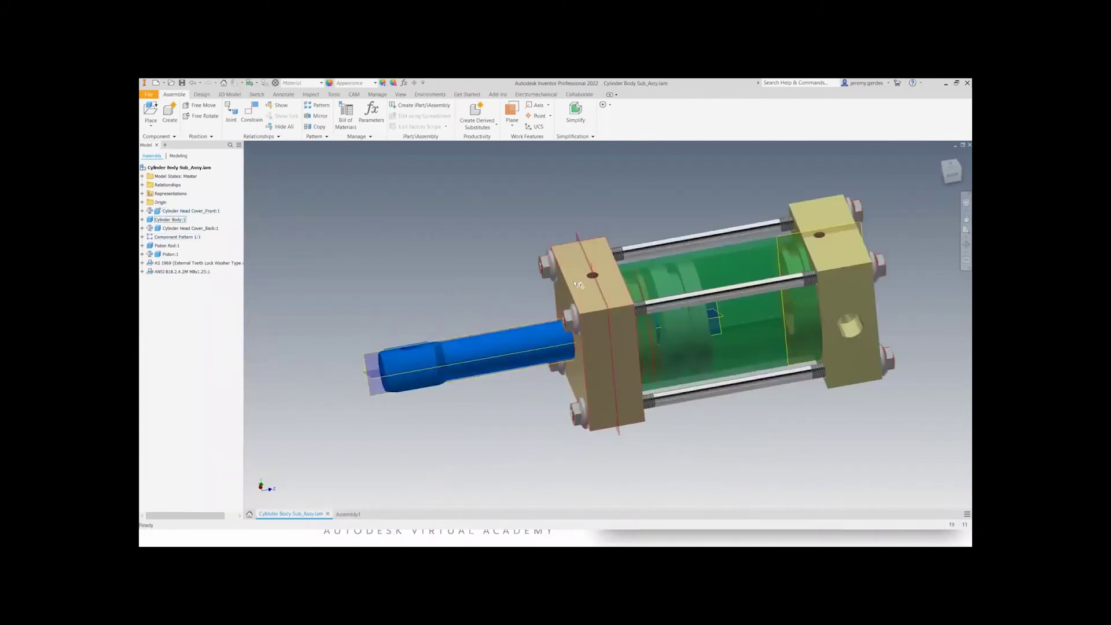
left_click(349, 514)
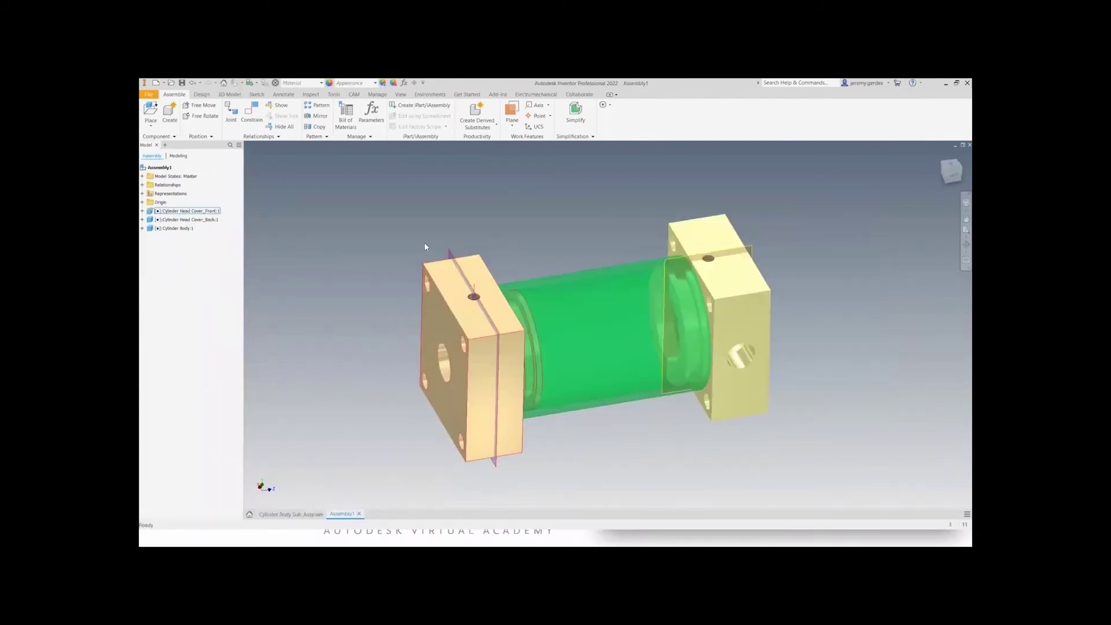
- Place four instances of M5 Threaded Rod.ipt above the cylinder body
left_click(151, 110)
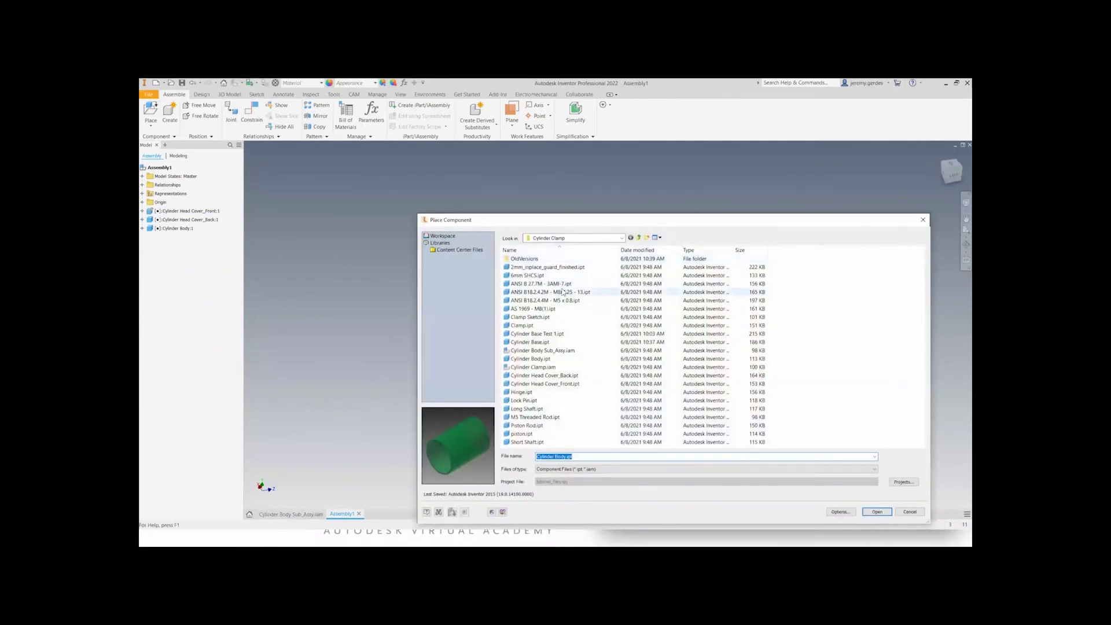
left_click(562, 267)
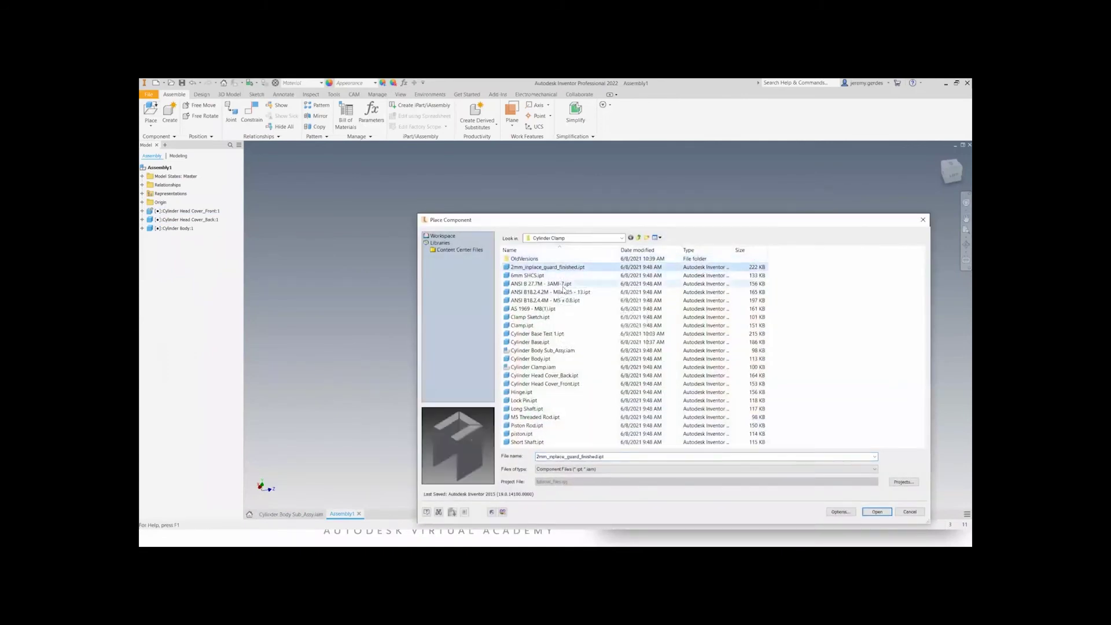
left_click(562, 284)
left_click(560, 292)
left_click(558, 301)
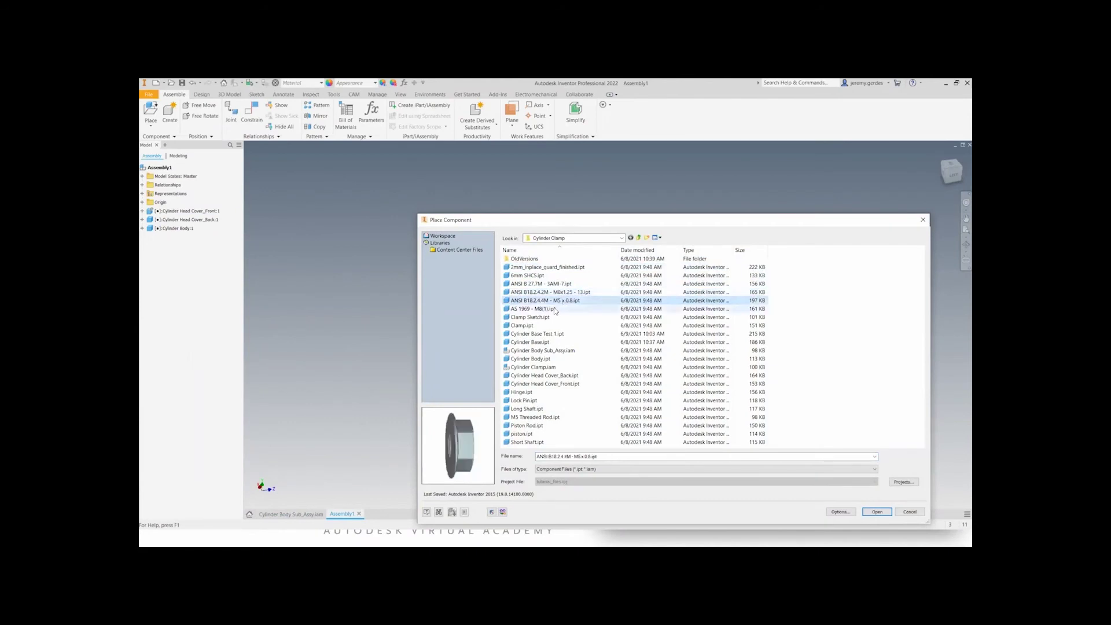
left_click(555, 310)
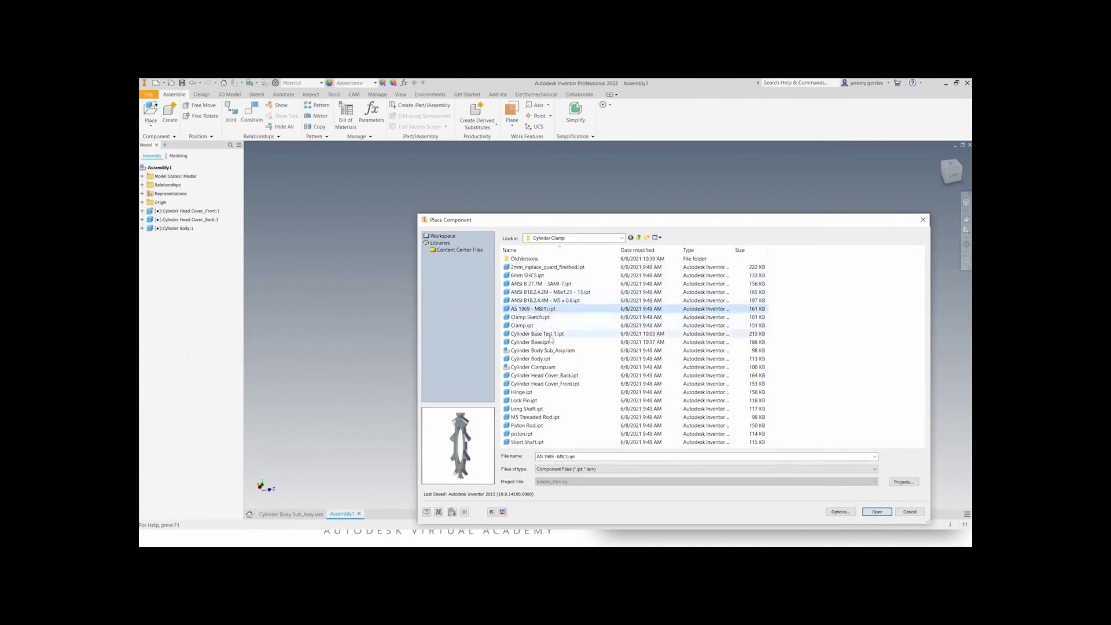
left_click(554, 419)
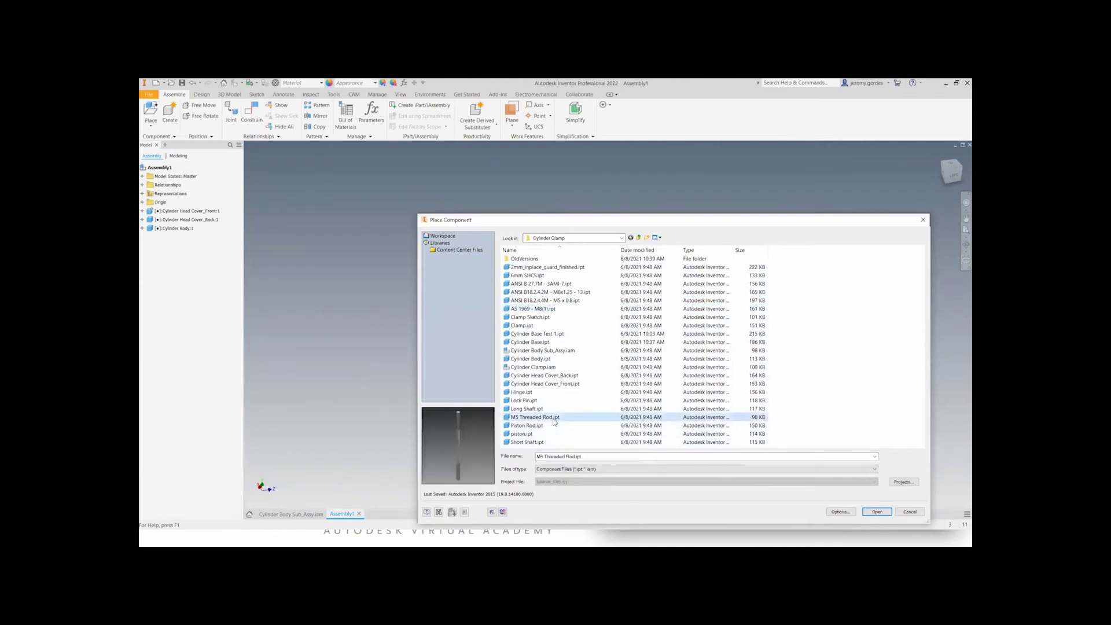
double_click(554, 422)
left_click(568, 227)
left_click(574, 258)
left_click(541, 192)
key("Escape")
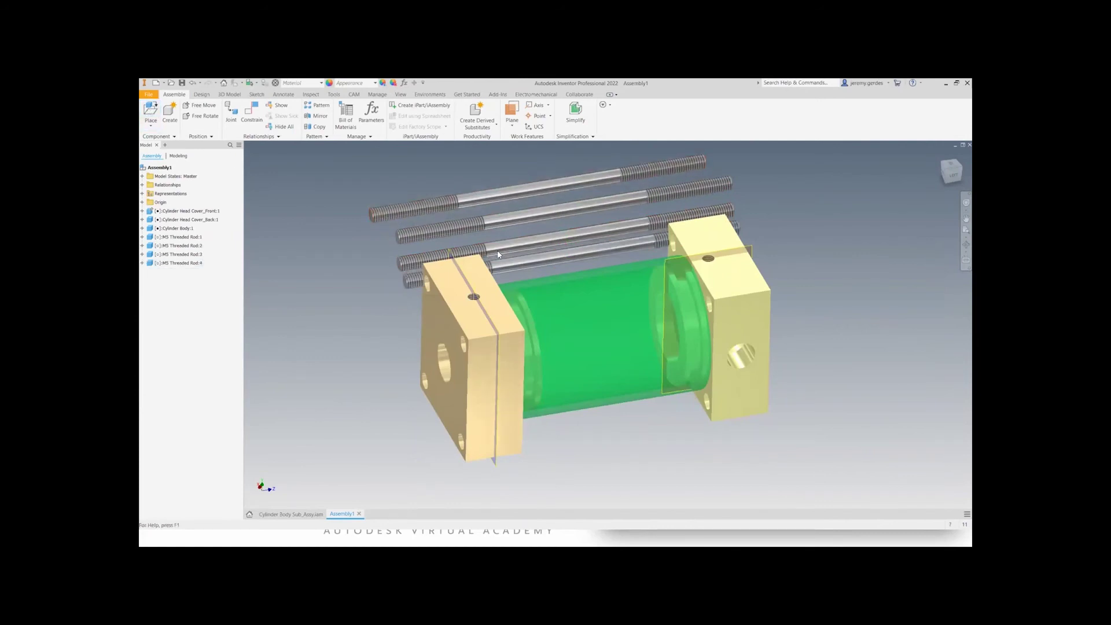
- Place two instances of the flange nut ANSI B18.2.4.4M - M5 x 0.8.ipt below the cylinder body
key("p")
key("Escape")
left_click(152, 114)
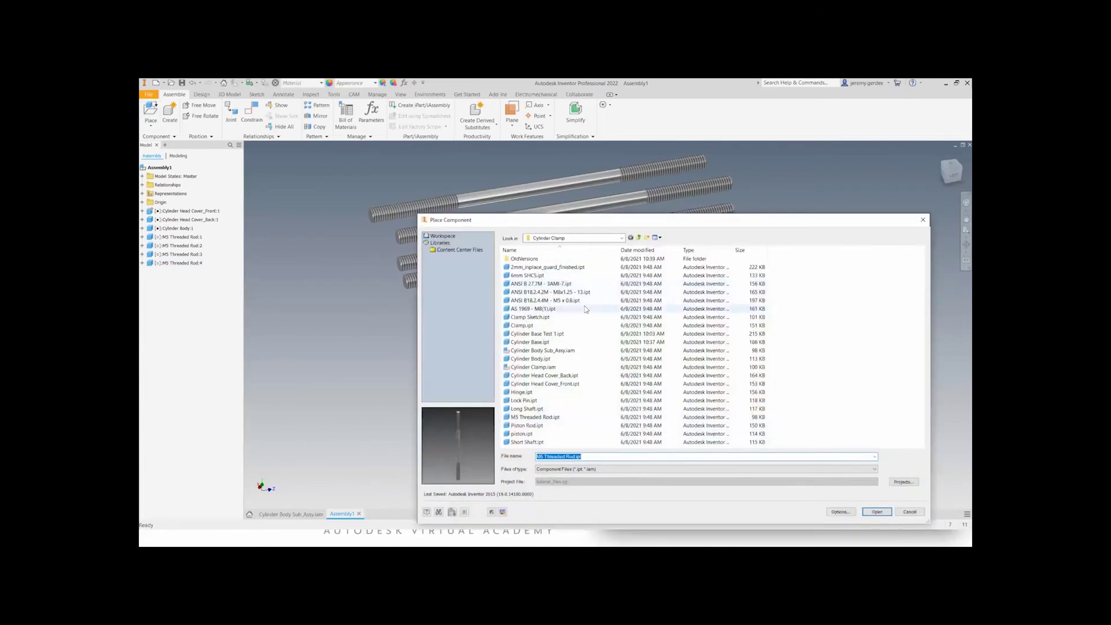
left_click(577, 309)
left_click(578, 301)
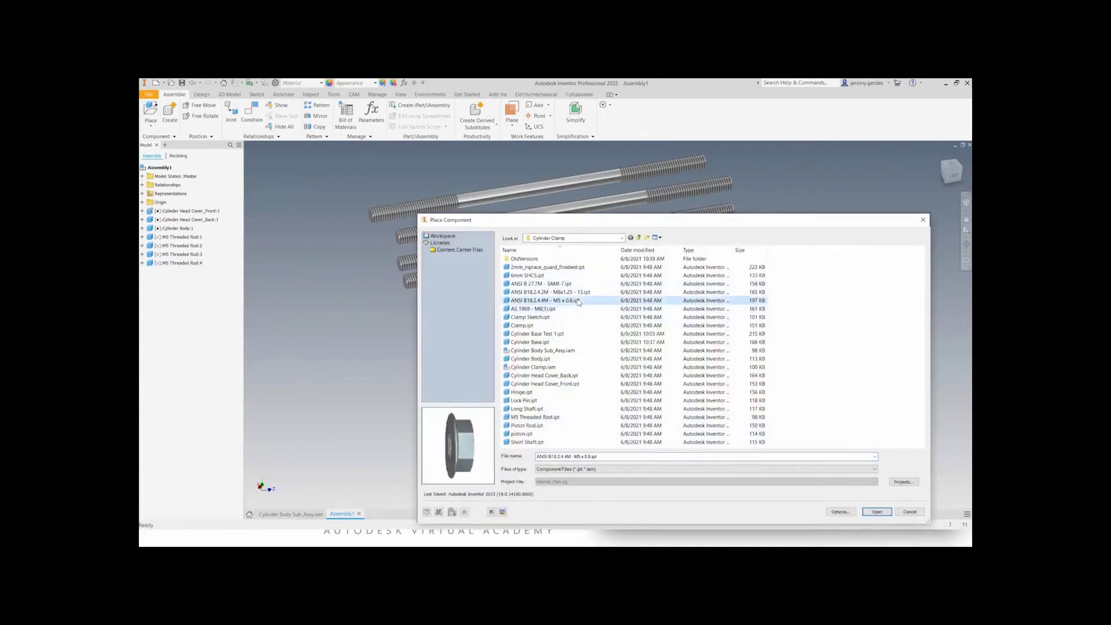
double_click(578, 301)
left_click(637, 461)
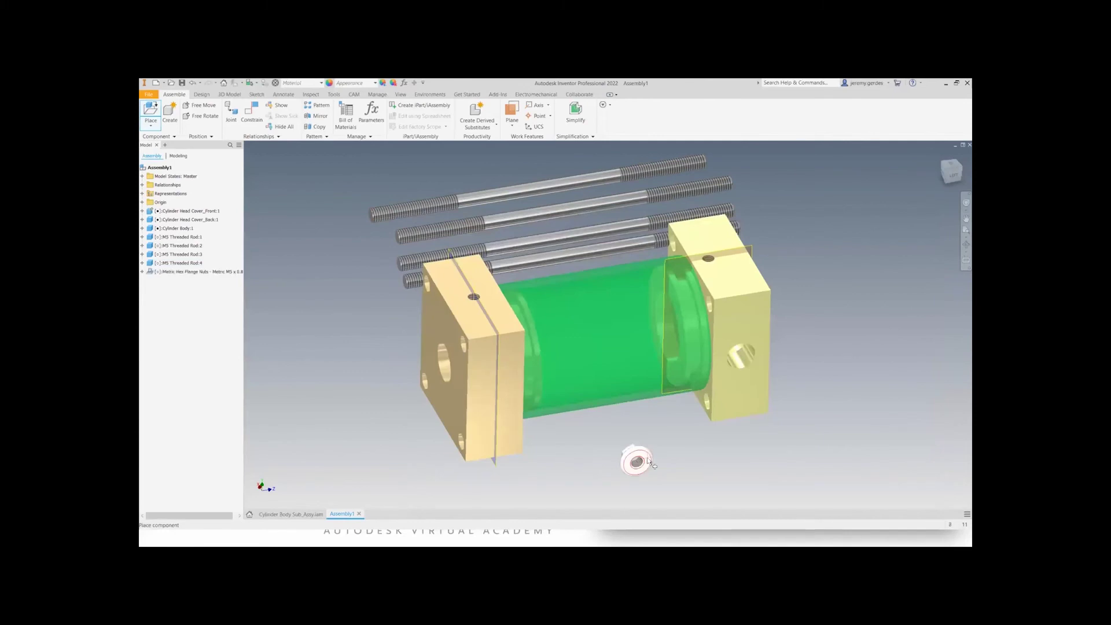
left_click(689, 463)
key("Escape")
- Delete three of the four M5 threaded rods and move the remaining rod below the cylinder body beside the nuts
left_click_drag(521, 261, 305, 257)
left_click(450, 229)
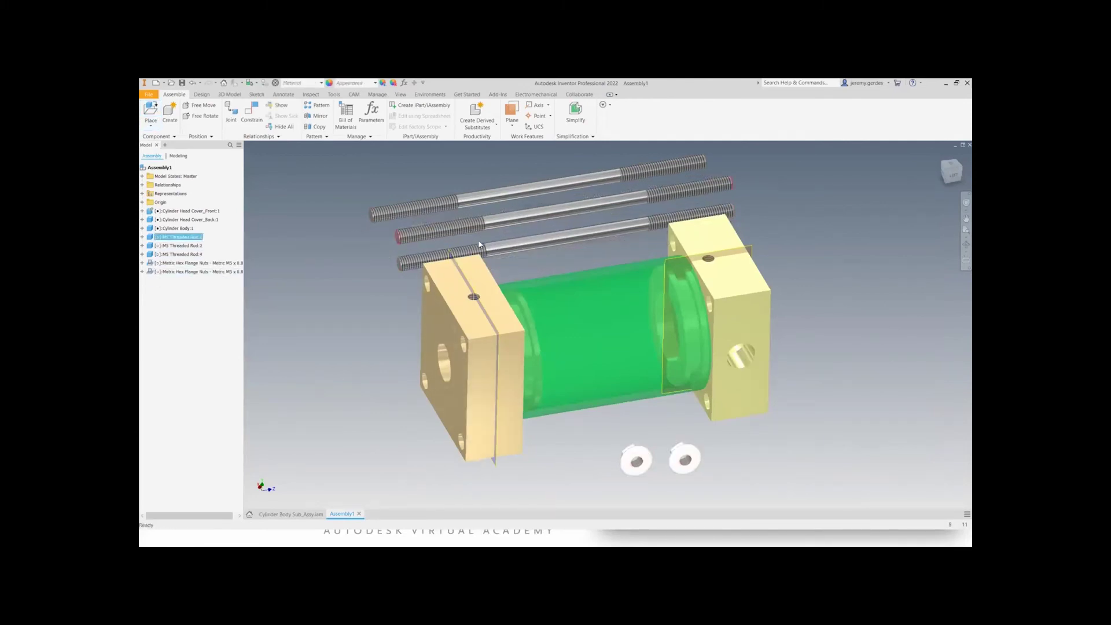
key("Delete")
left_click(541, 241)
key("Delete")
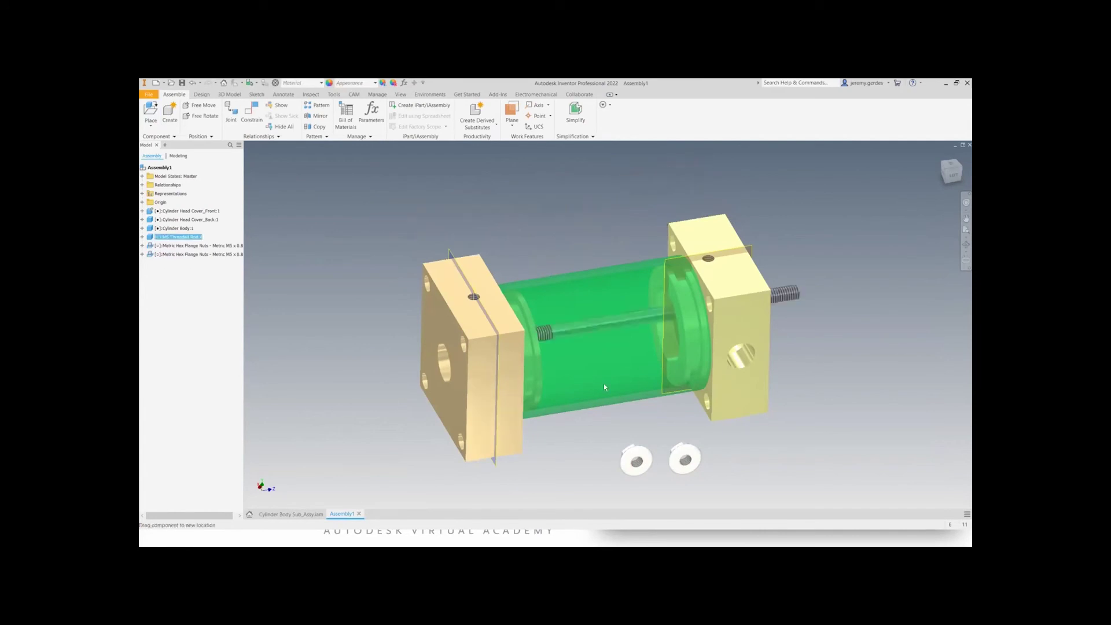
left_click_drag(482, 200, 622, 462)
middle_click_drag(625, 480, 657, 436)
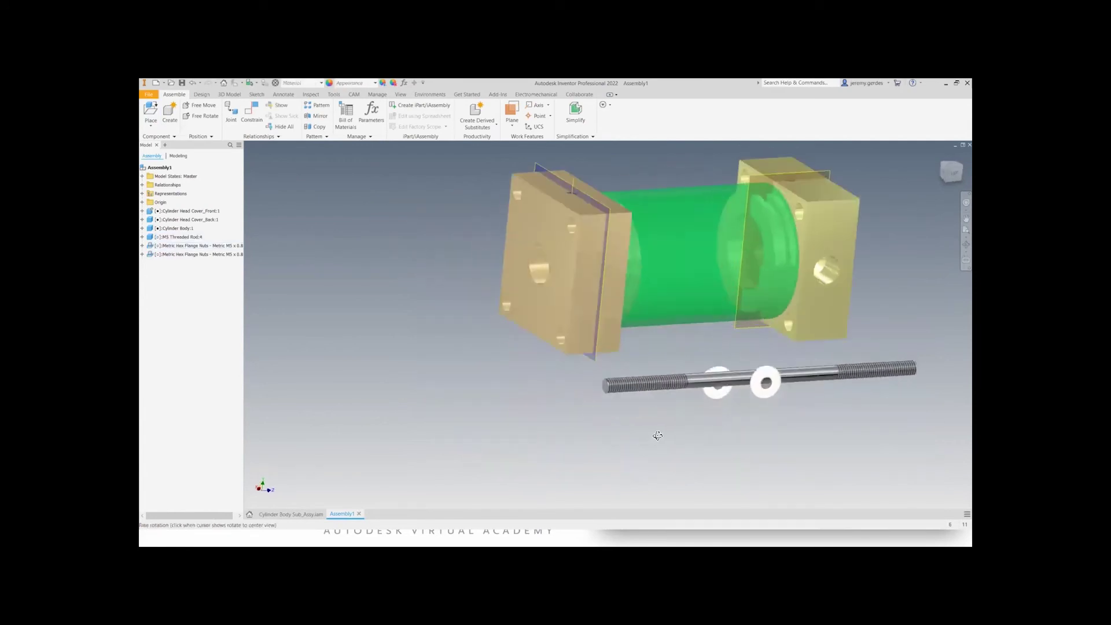
- In Cylinder Body Sub_Assy.iam, measure the distance between the front head cover's outer face and the threaded rod's end face, and return to Assembly1
left_click(302, 514)
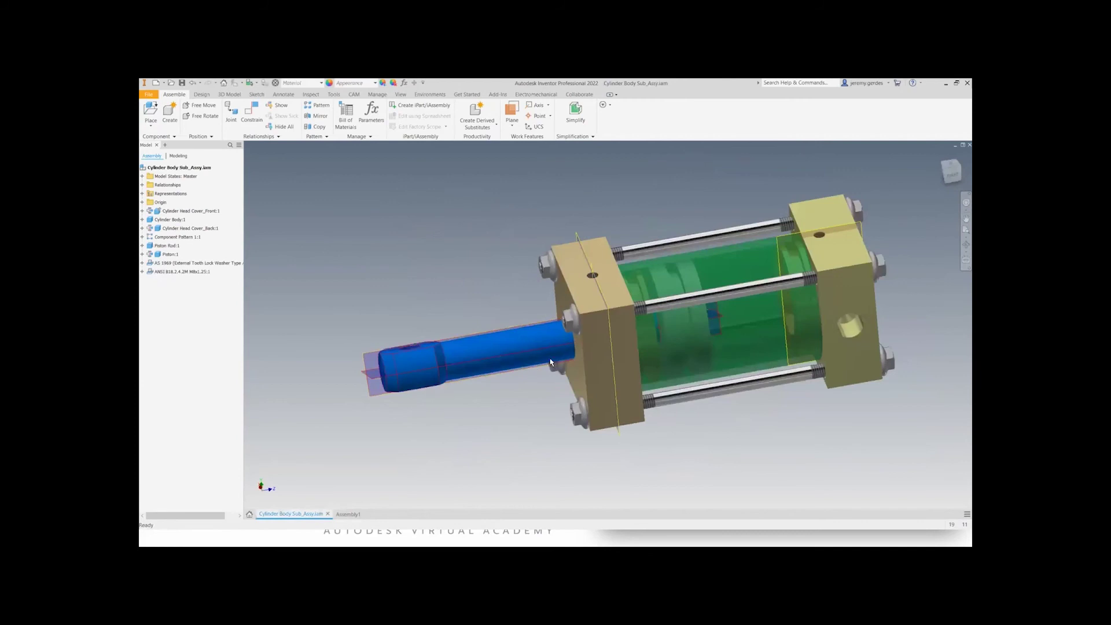
scroll(678, 294, "down", 4)
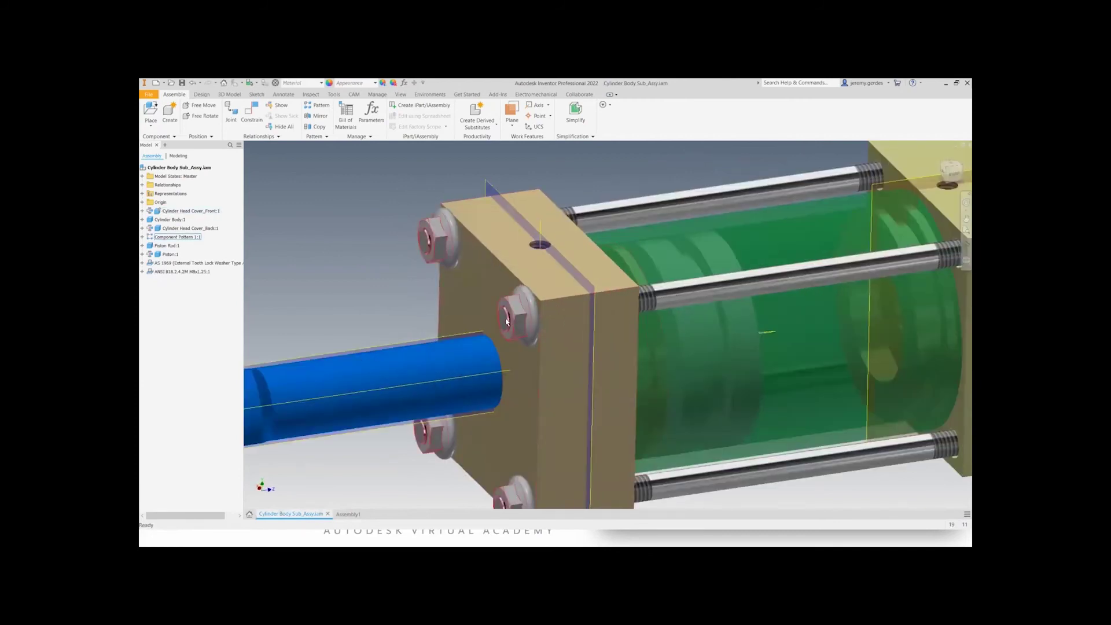
scroll(507, 320, "down", 4)
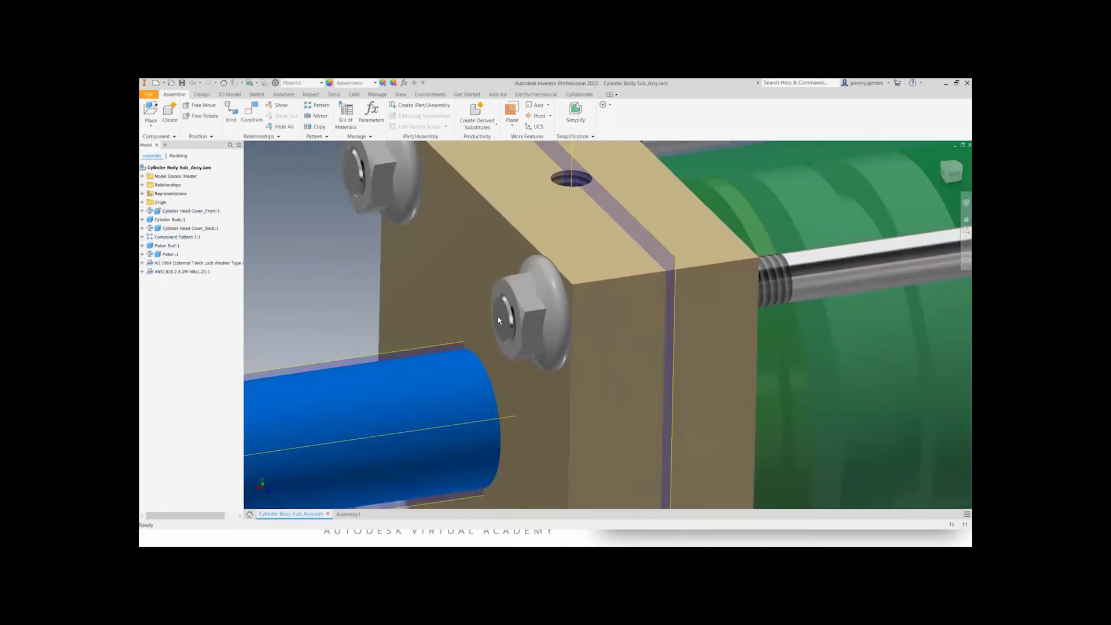
mouse_move(510, 331)
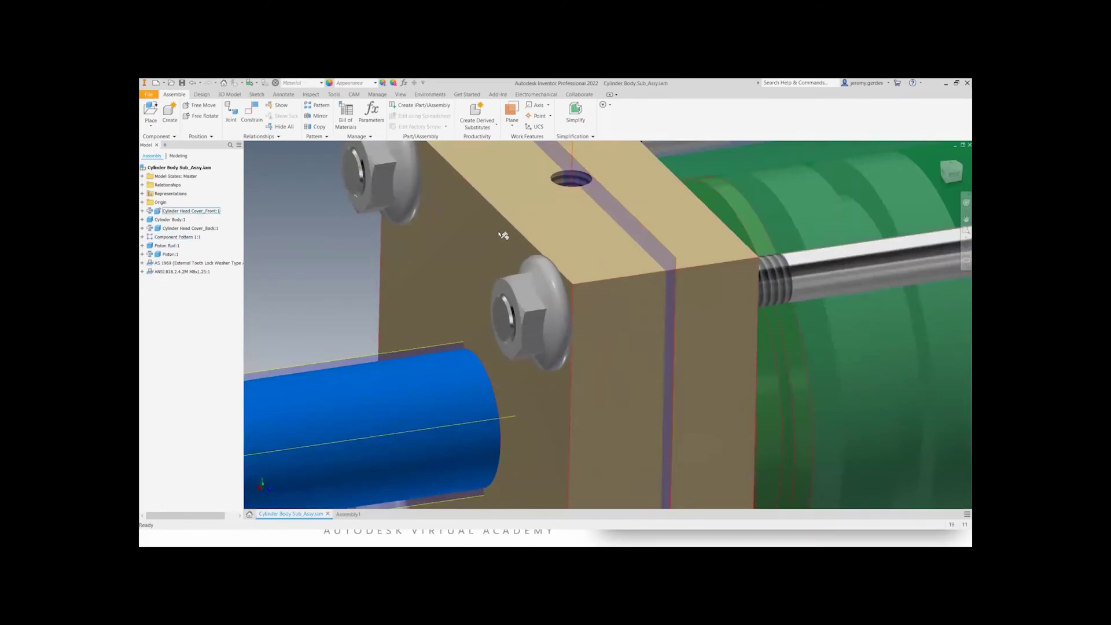
key("m")
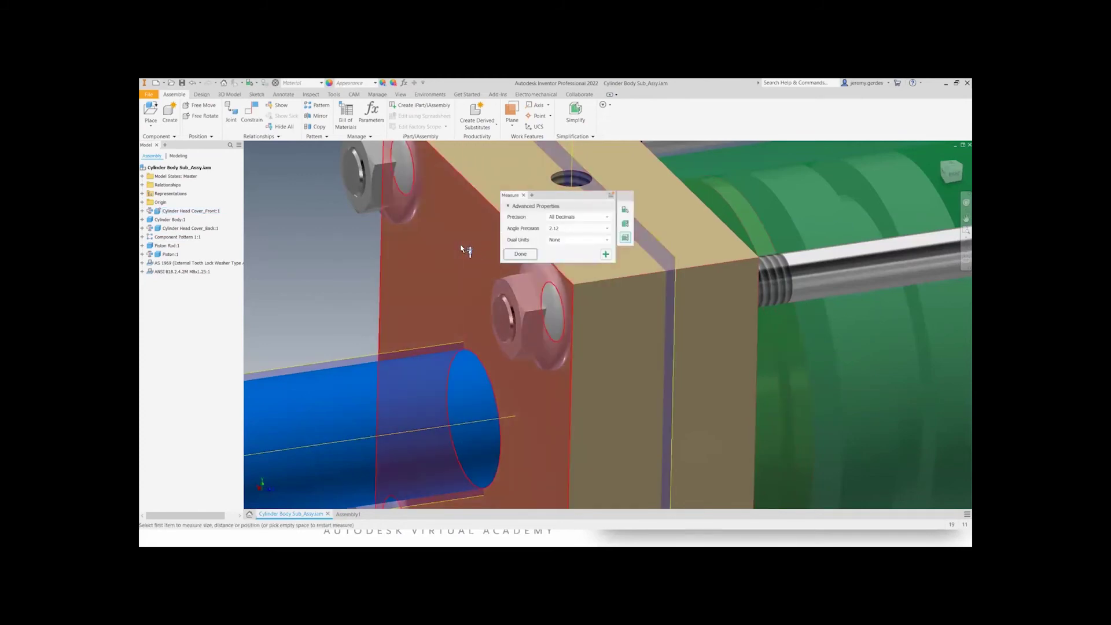
left_click(462, 249)
left_click(502, 332)
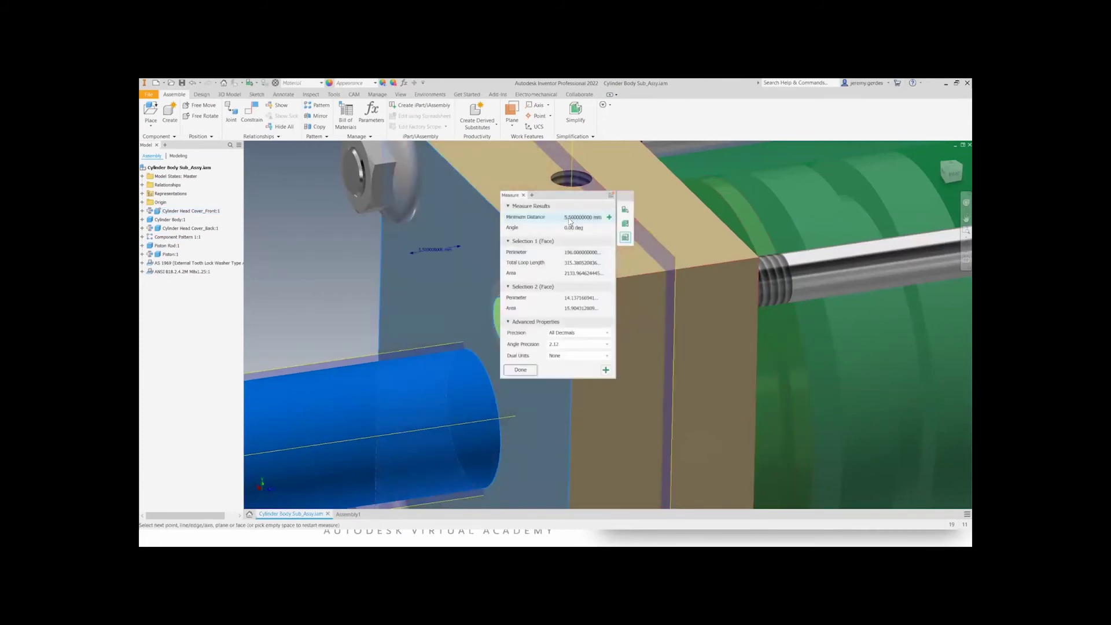
left_click(350, 514)
left_click_drag(541, 199, 360, 200)
key("Escape")
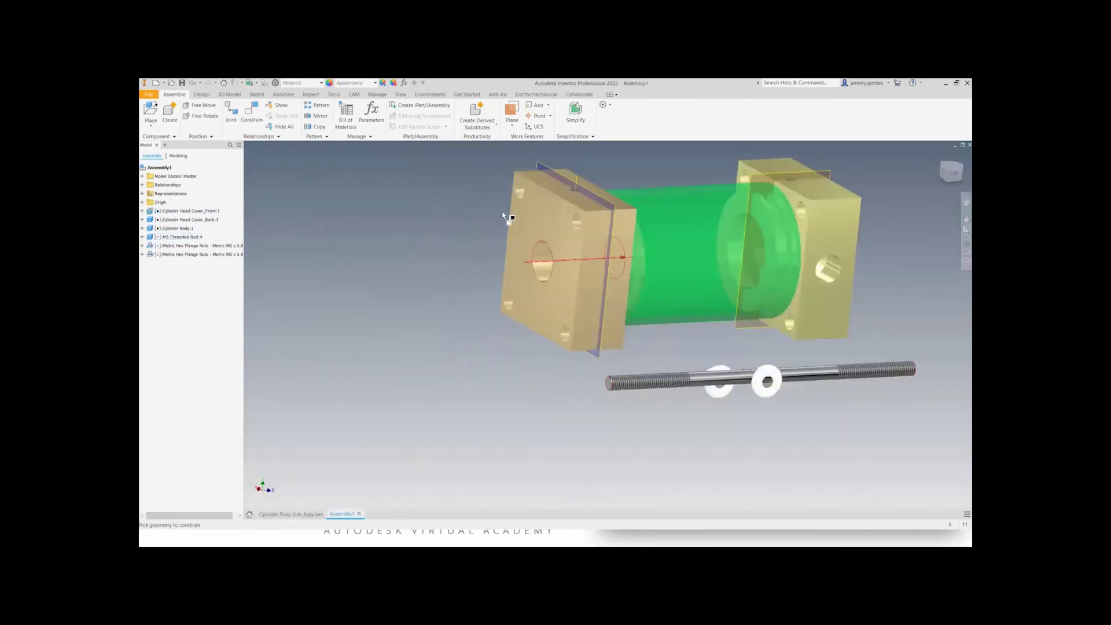
- Add an aligned Insert constraint between the front head cover's upper corner hole and the threaded rod's end, with a 5.5 mm offset
key("c")
left_click(570, 227)
scroll(604, 385, "up", 10)
left_click(603, 385)
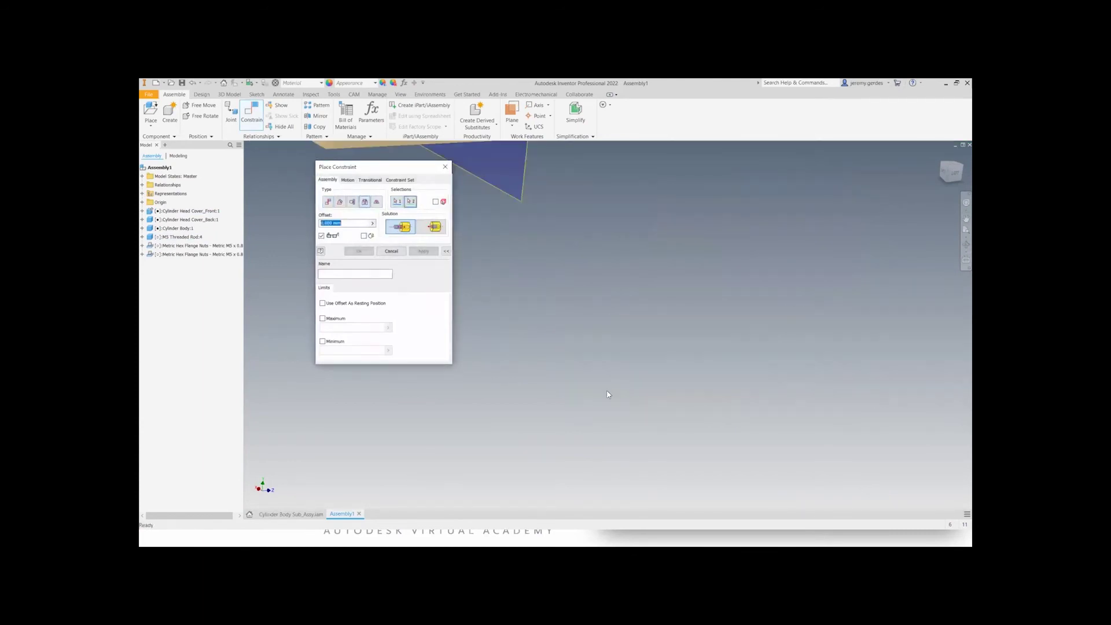
scroll(604, 385, "down", 10)
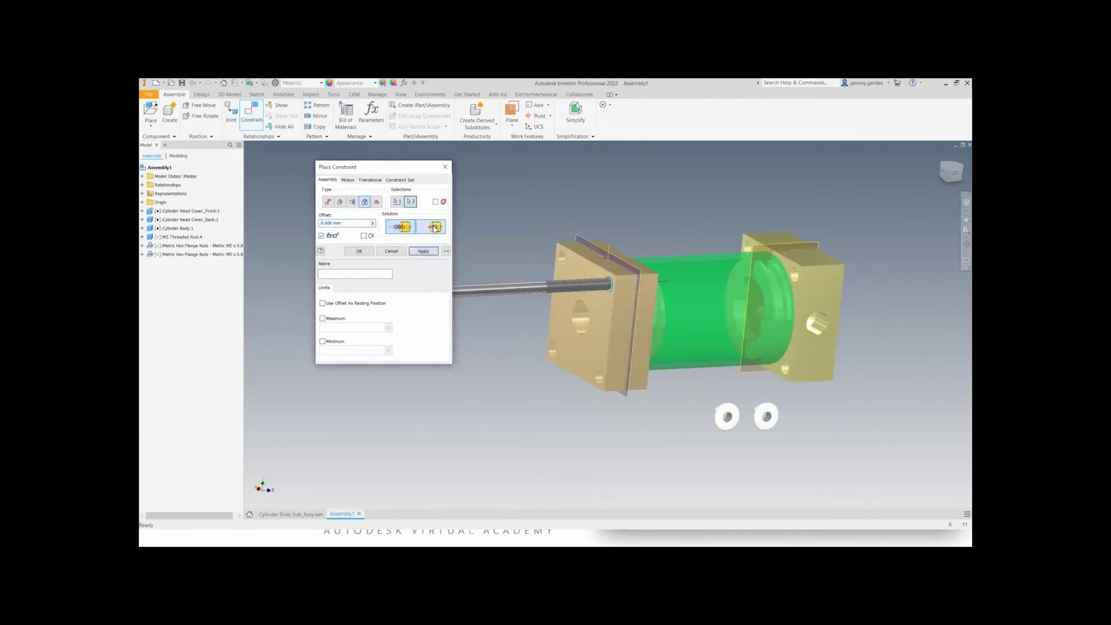
left_click(435, 227)
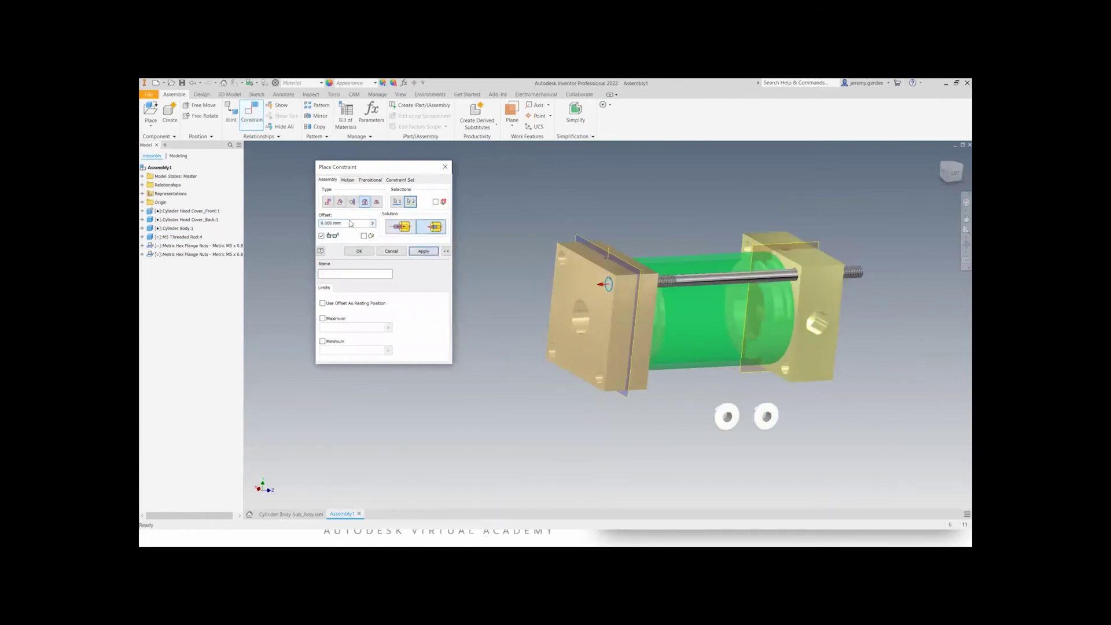
left_click_drag(344, 223, 291, 221)
type("5.5")
left_click(371, 252)
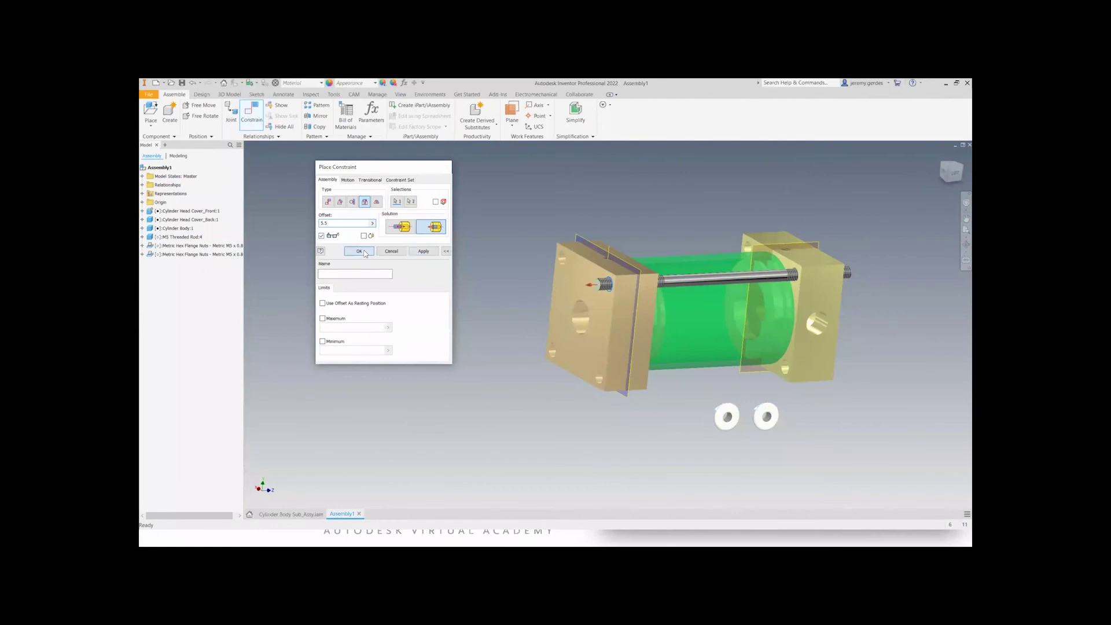
scroll(693, 285, "down", 5)
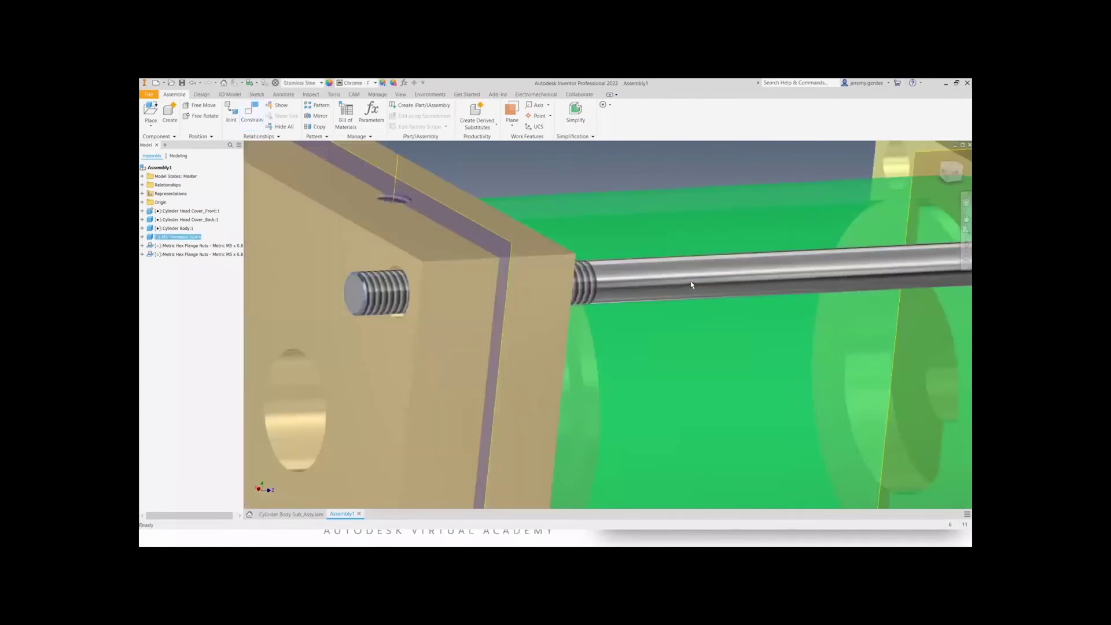
scroll(654, 301, "up", 5)
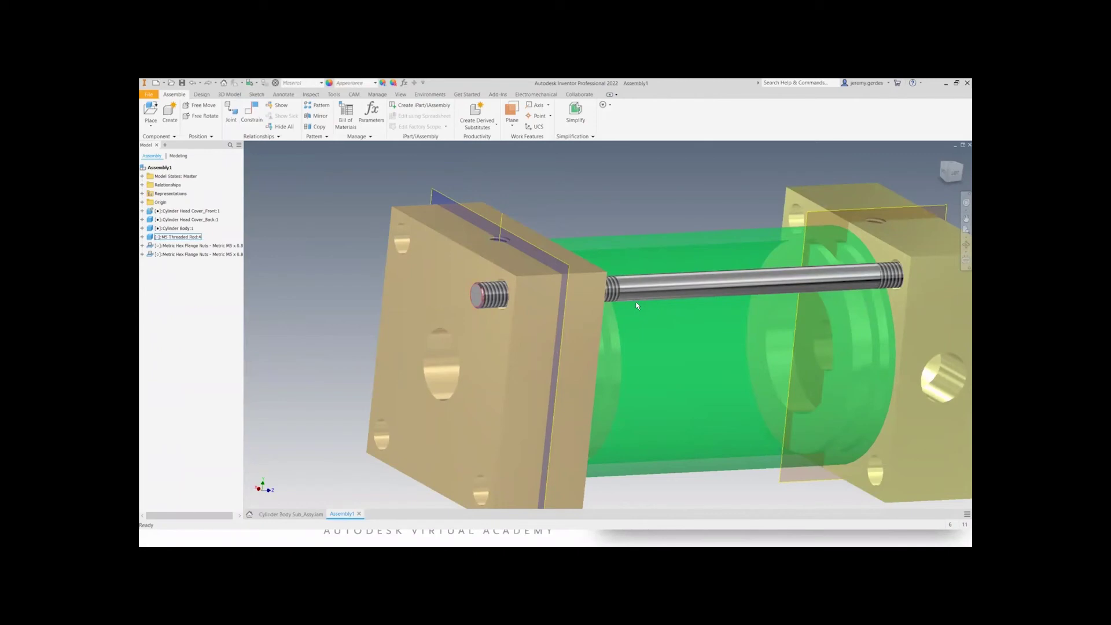
- Undo the Insert constraint on the threaded rod
key("ctrl+z")
scroll(635, 297, "up", 5)
scroll(607, 304, "down", 4)
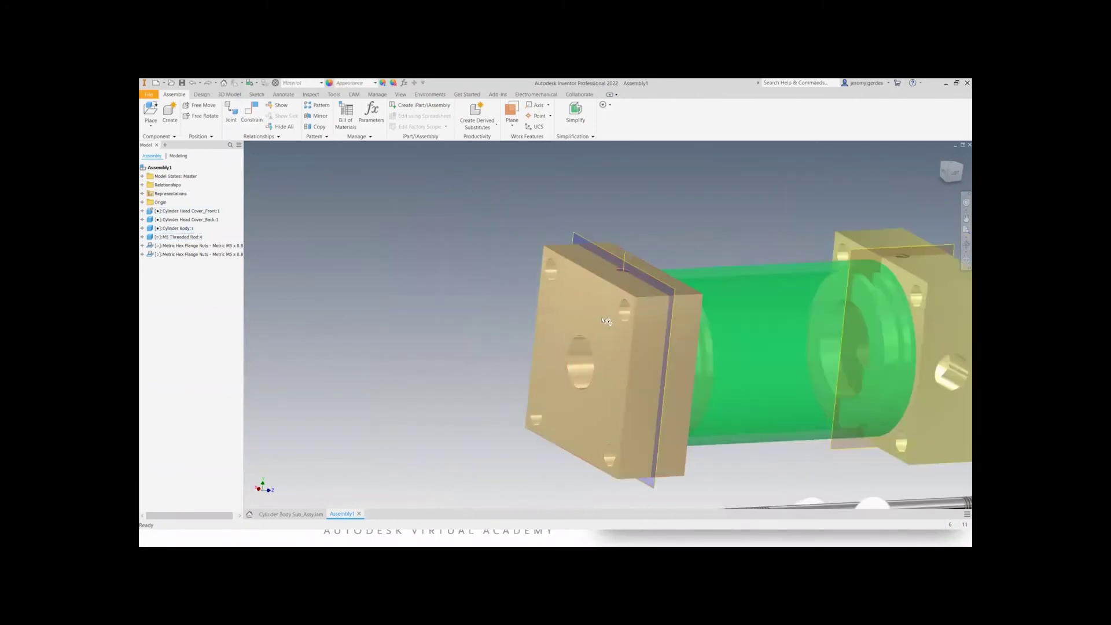
middle_click_drag(605, 323, 592, 266)
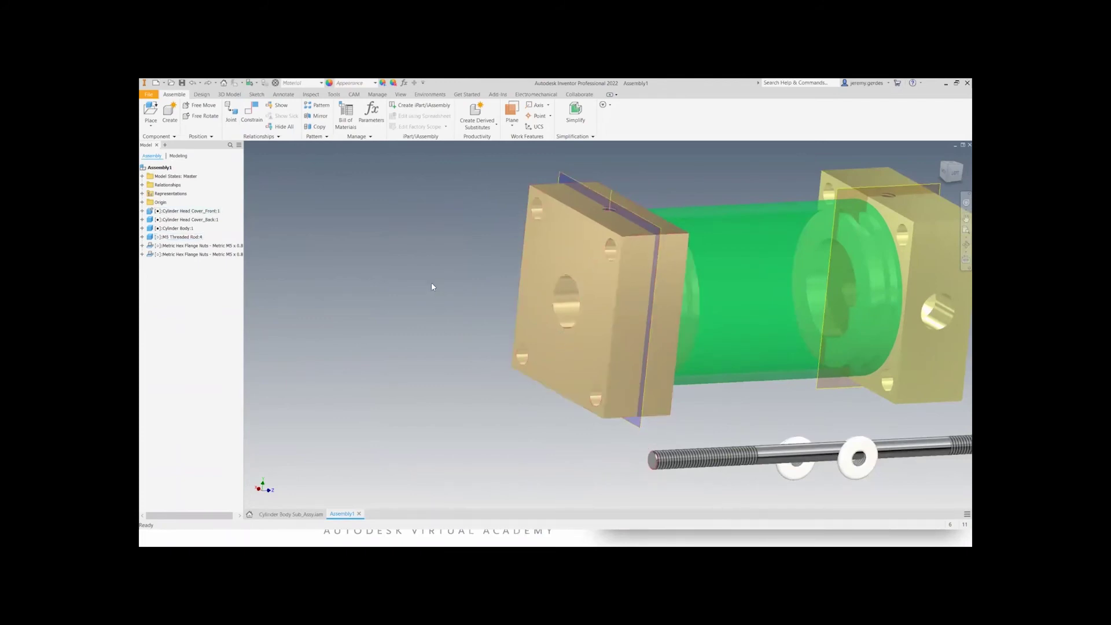
- Mate the threaded rod's axis to the axis of the front head cover's upper corner hole and try sliding the rod
key("c")
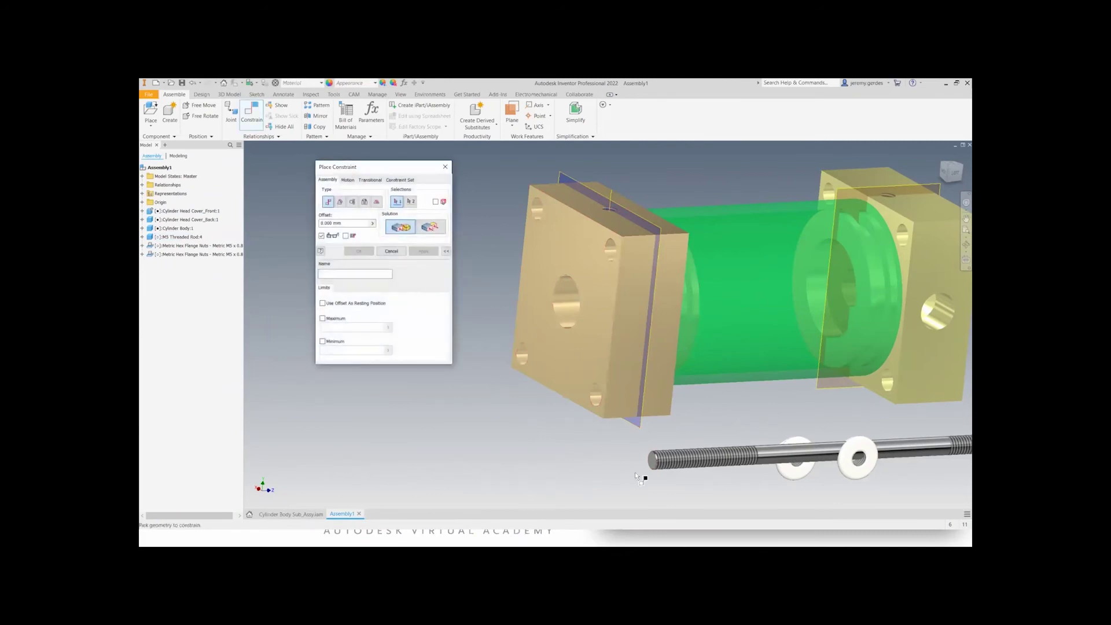
left_click(614, 257)
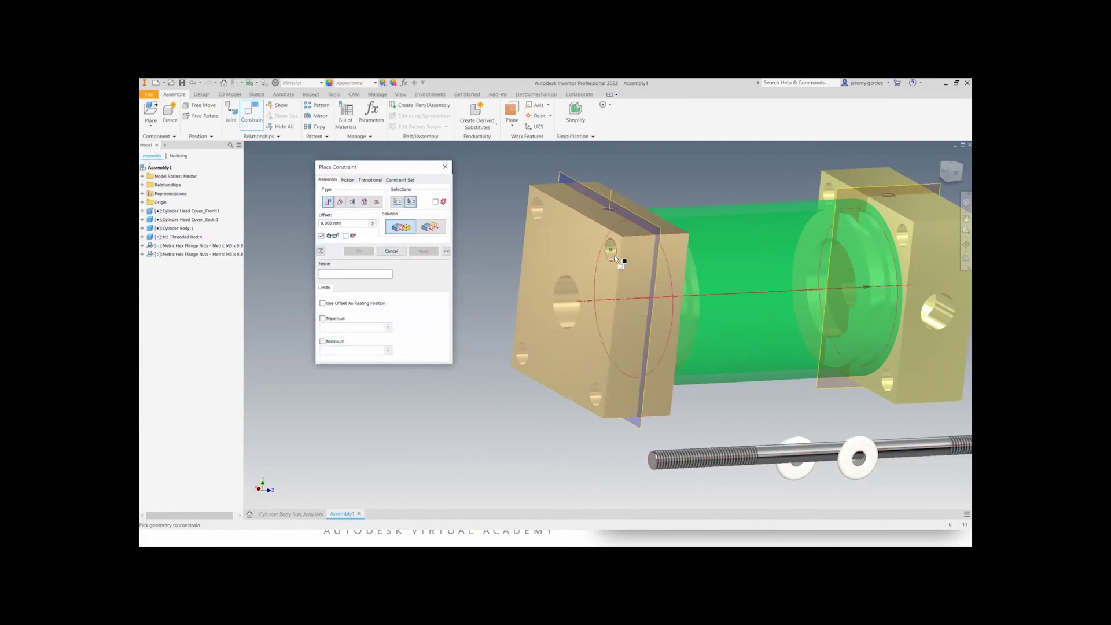
left_click(690, 464)
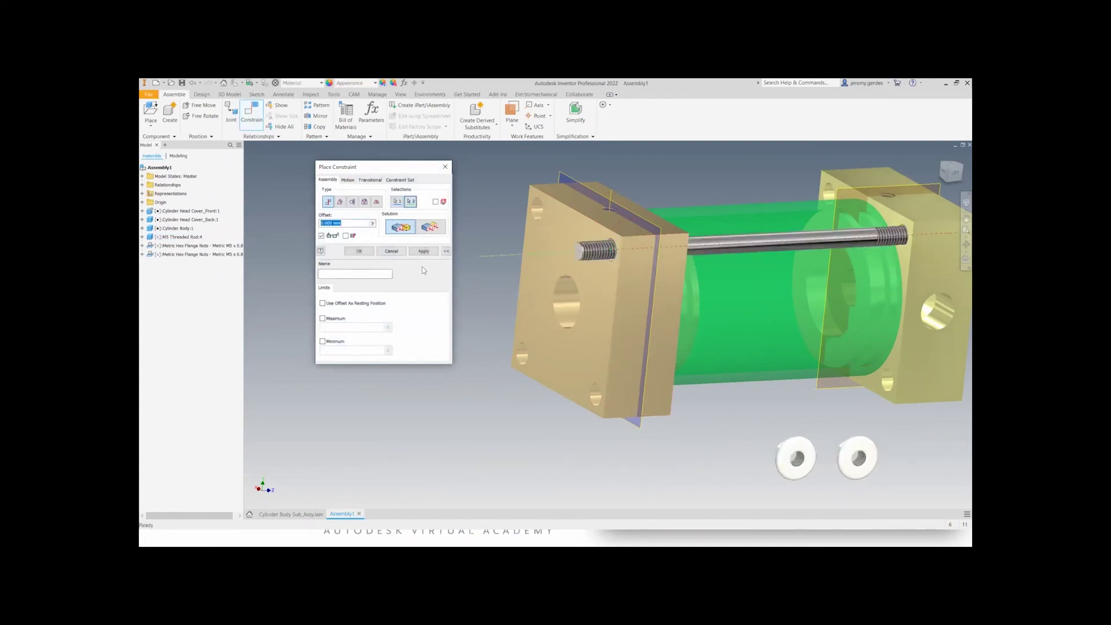
left_click(360, 251)
mouse_move(591, 256)
left_mouse_down()
mouse_move(504, 255)
mouse_move(605, 260)
left_mouse_up()
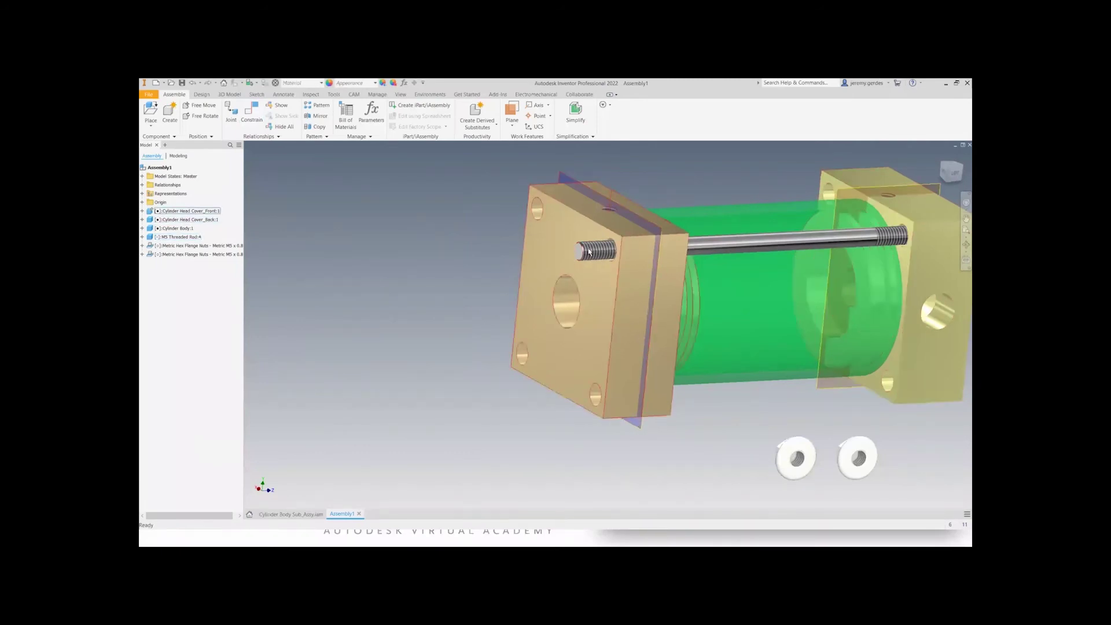
- Undo the axis mate, reapply it as an aligned mate between the rod and hole axes, and test how the rod moves
key("ctrl+z")
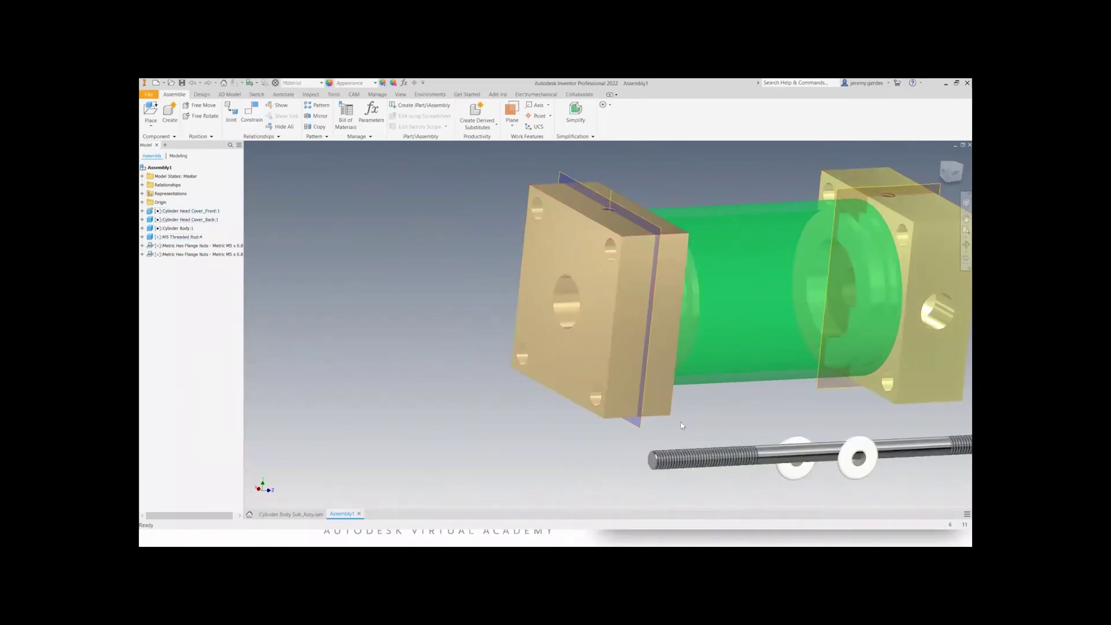
key("c")
left_click(613, 253)
left_click(694, 461)
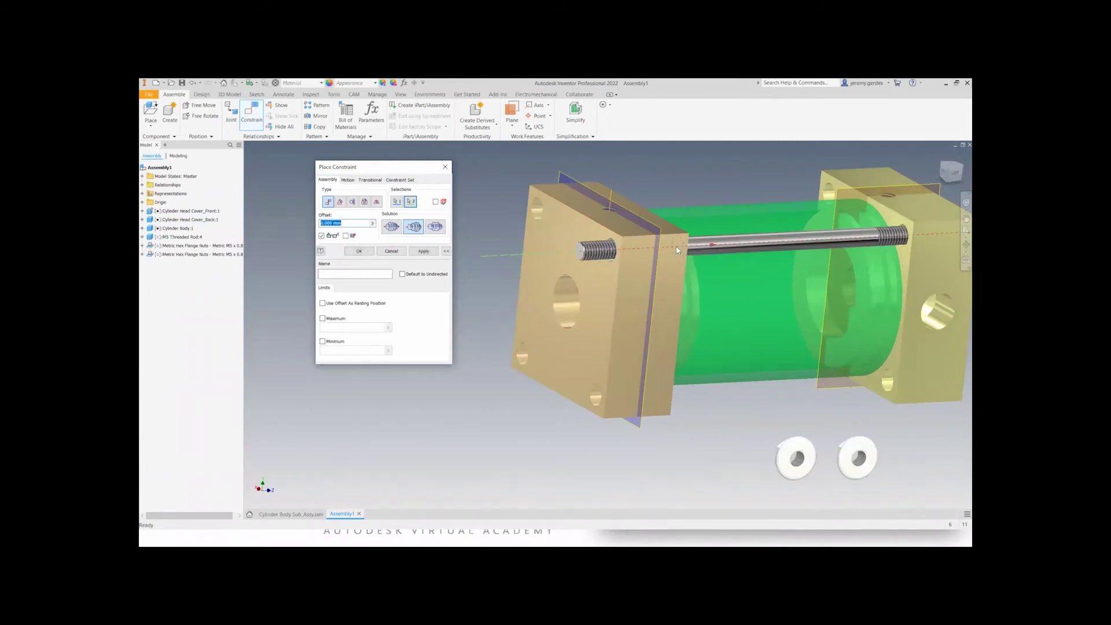
left_click(358, 250)
mouse_move(586, 251)
left_mouse_down()
mouse_move(611, 250)
mouse_move(593, 253)
left_mouse_up()
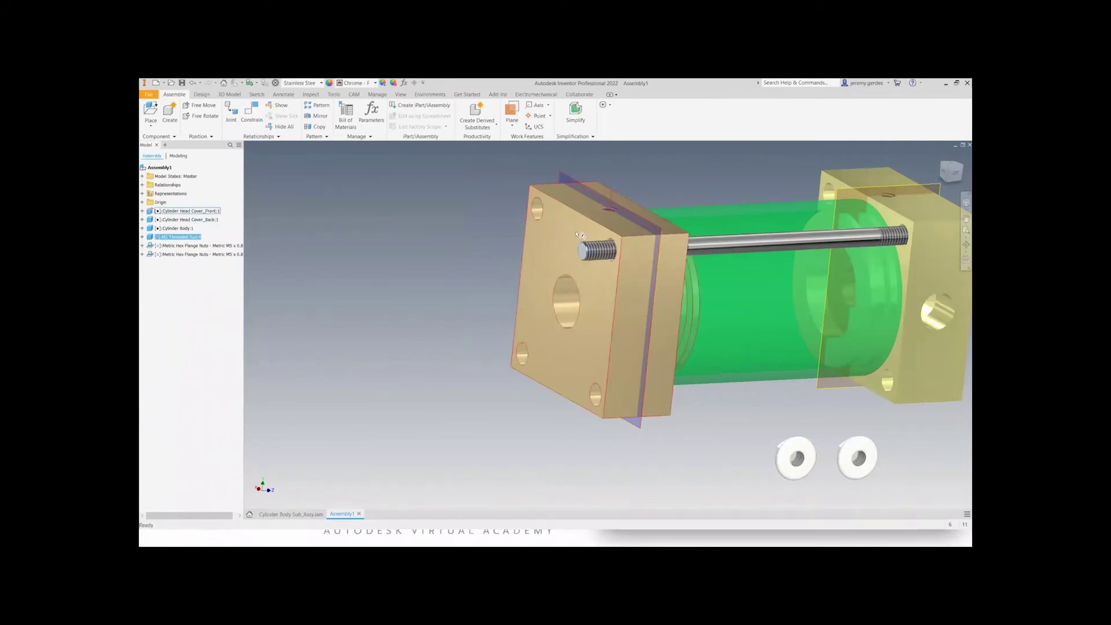
scroll(583, 254, "up", 3)
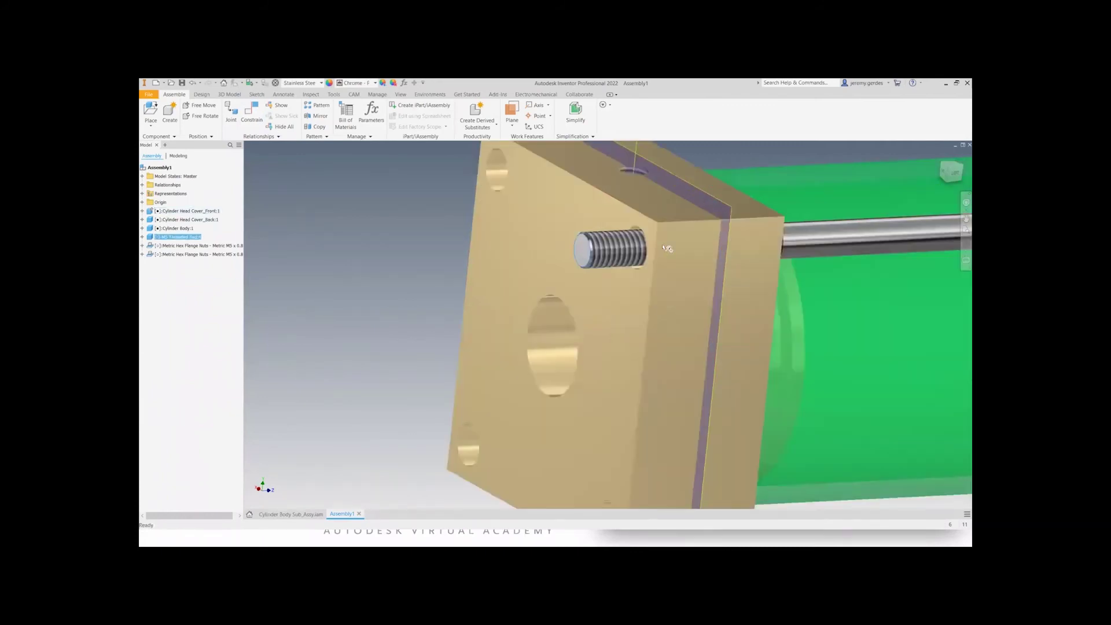
middle_click_drag(766, 237, 585, 275)
left_click_drag(681, 284, 694, 308)
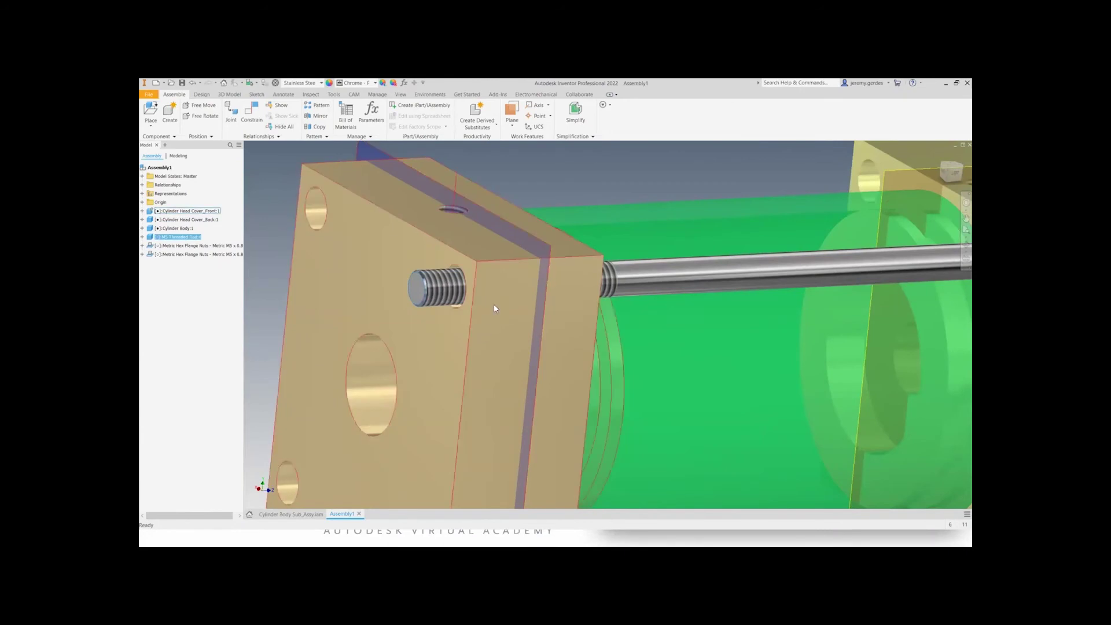
scroll(496, 302, "down", 5)
key("Escape")
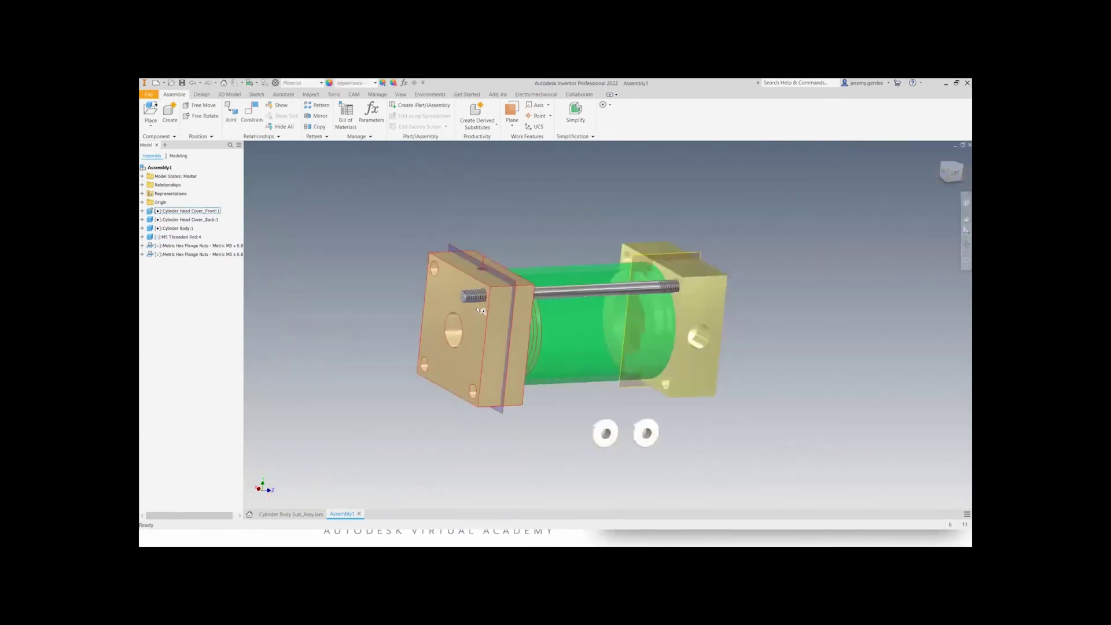
- Replace the threaded rod's axis mate with an aligned Insert constraint to the front head cover's upper corner hole, offset 5.5 mm
key("ctrl+z")
key("c")
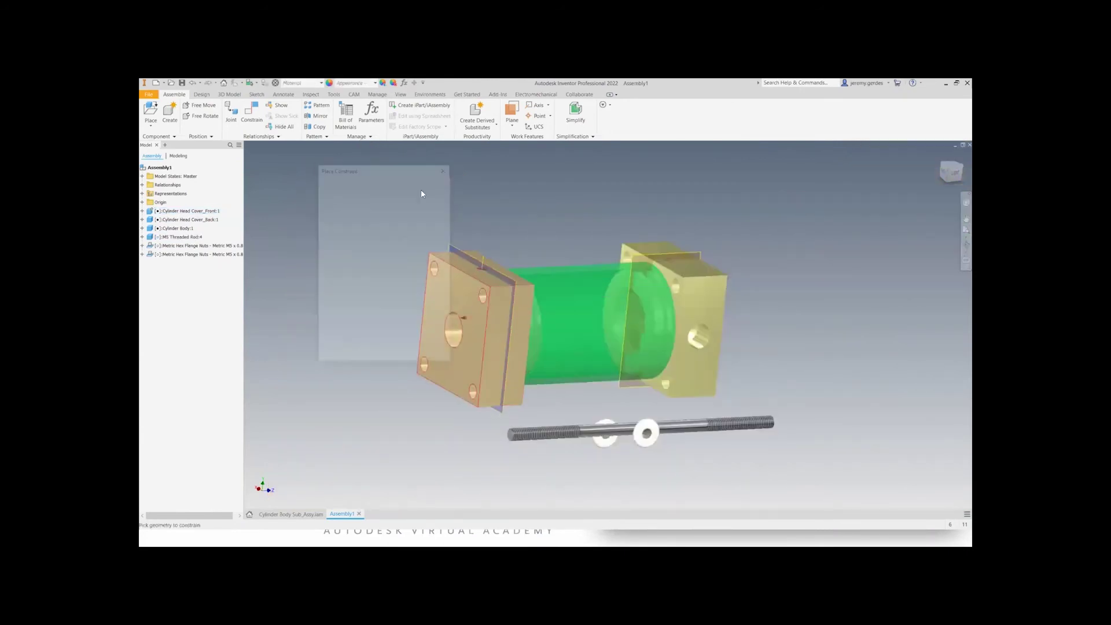
left_click(480, 302)
scroll(513, 438, "up", 5)
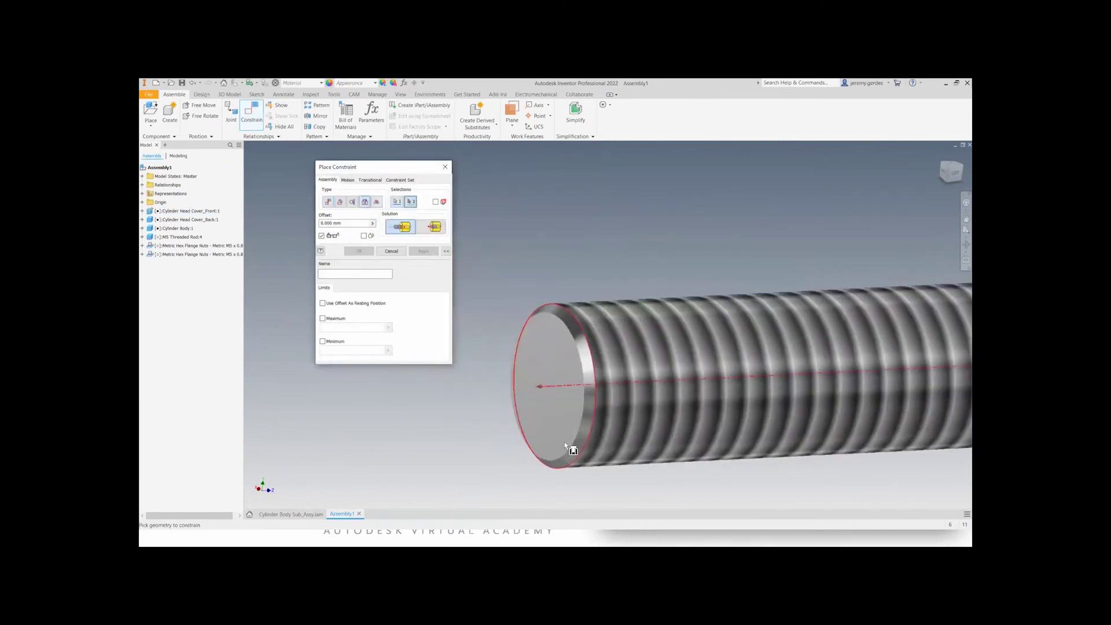
left_click(571, 442)
scroll(571, 442, "down", 5)
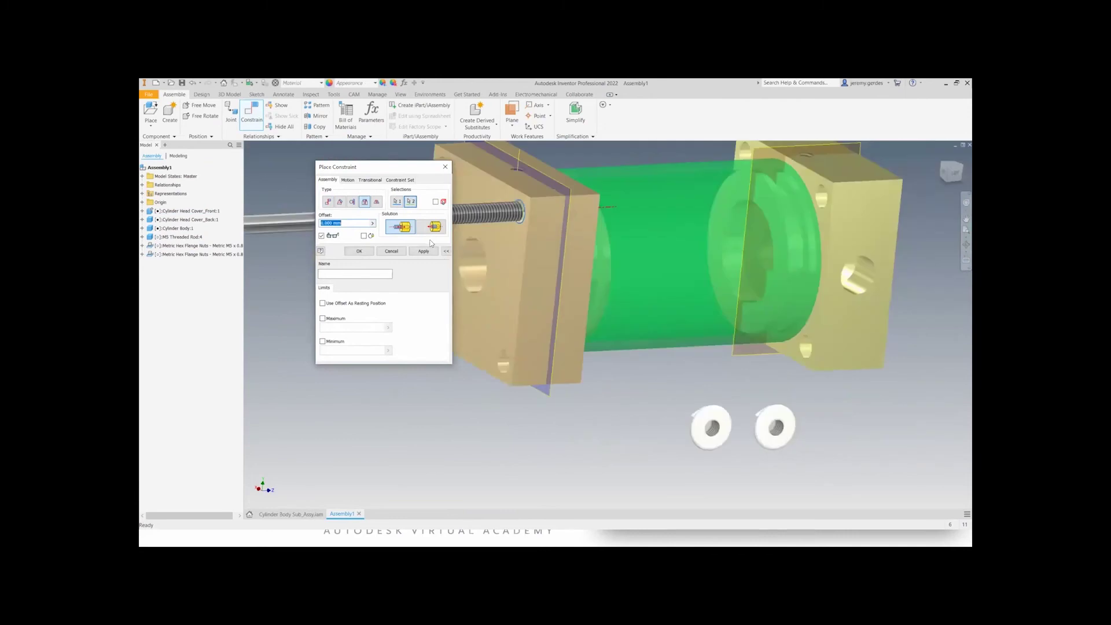
double_click(349, 224)
type("5.5")
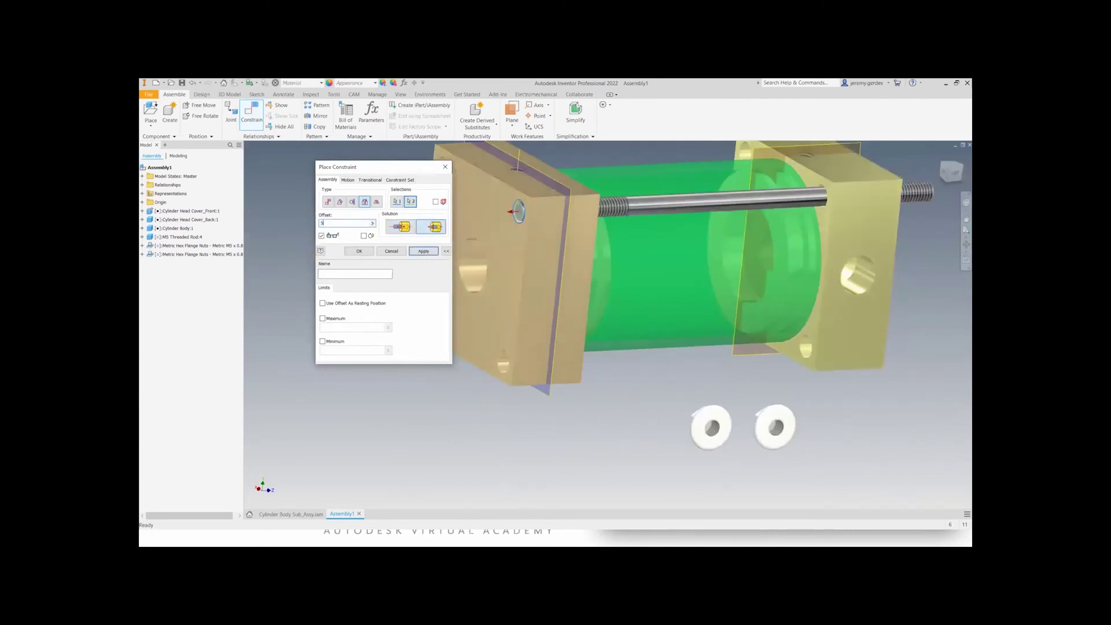
left_click(358, 251)
- Make the YZ plane of the M5 threaded rod visible
middle_click_drag(665, 428, 599, 402)
left_click(493, 202)
left_click(142, 236)
left_click(149, 254)
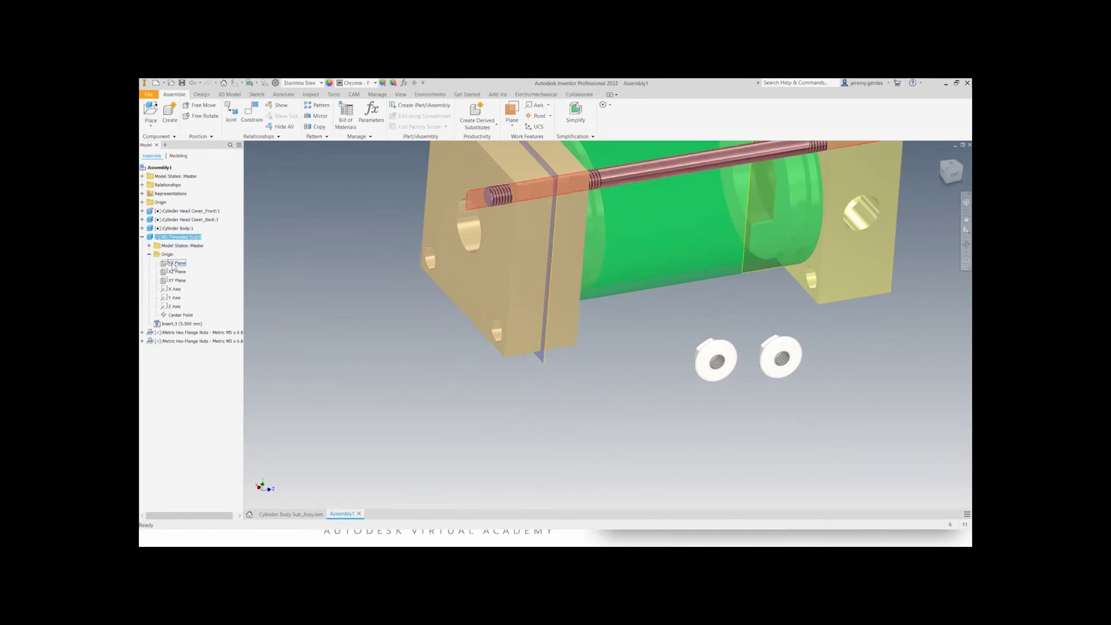
right_click(172, 264)
left_click(202, 330)
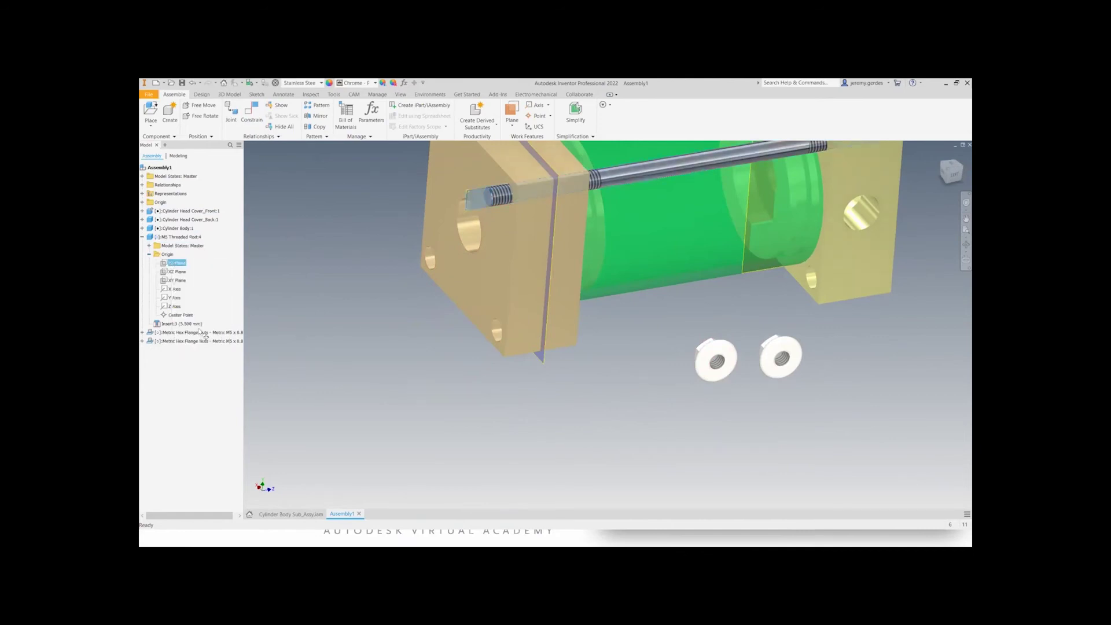
- Add a 0-degree directed angle constraint between the threaded rod's YZ plane and the side face of the front head cover
key("c")
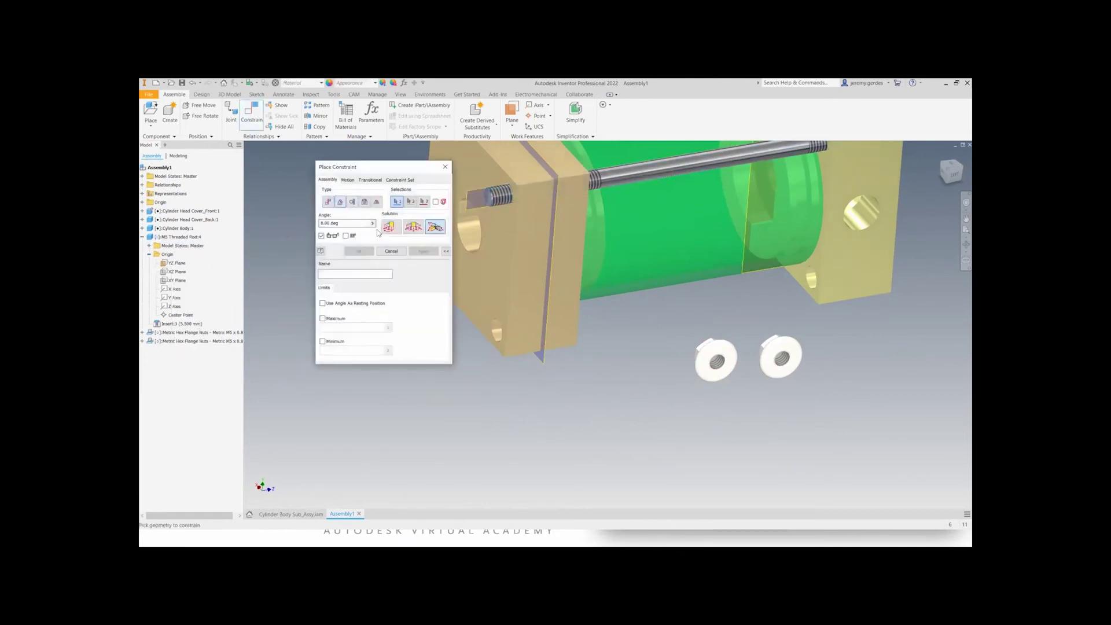
left_click(467, 193)
left_click(530, 212)
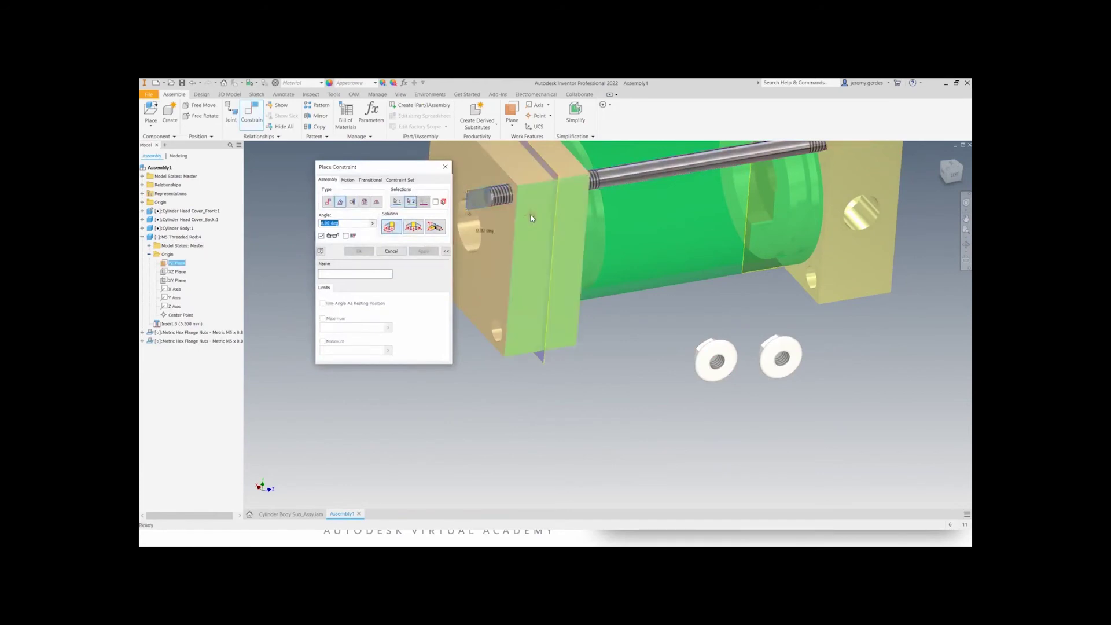
left_click(359, 251)
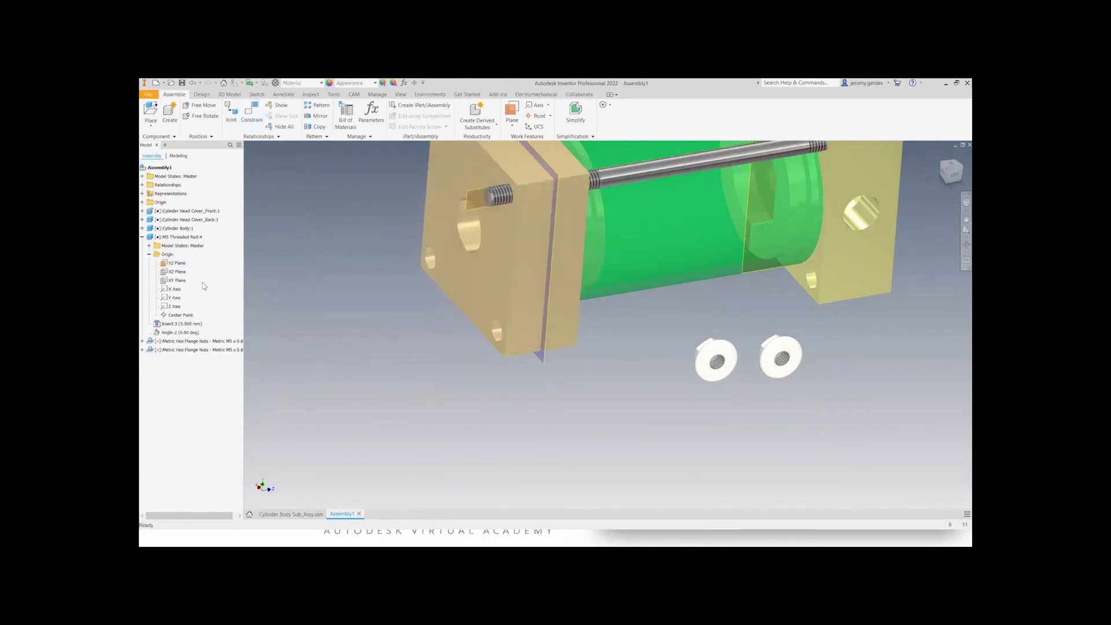
- Hide the threaded rod's YZ plane and collapse the rod's origin folder and component entry
right_click(176, 264)
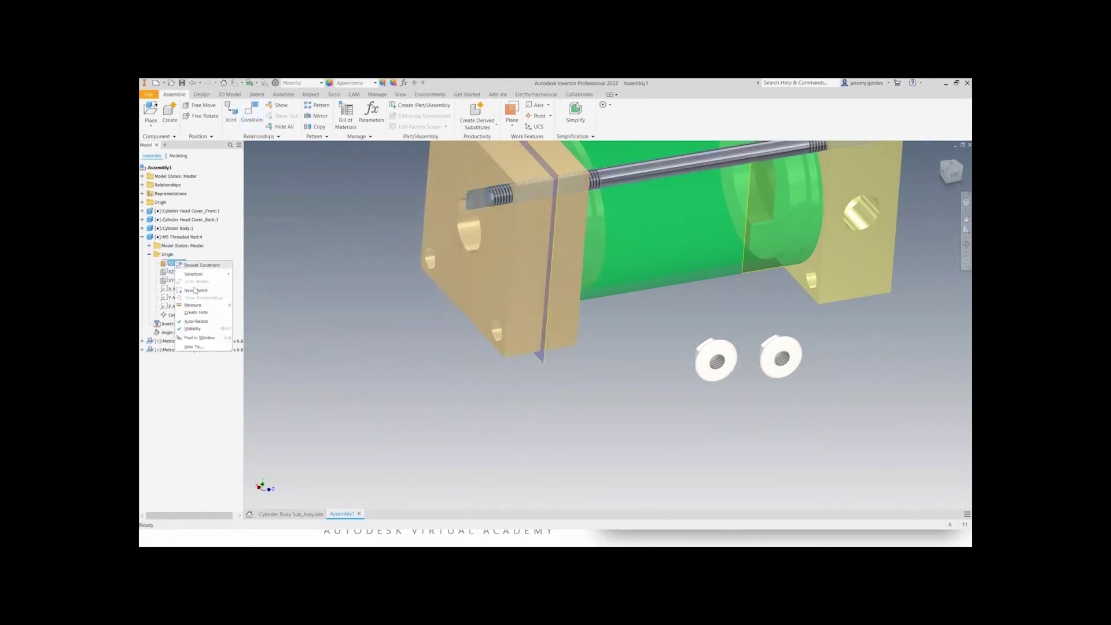
left_click(197, 329)
left_click(148, 254)
left_click(142, 237)
- Insert the first flange nut, flange side inward, onto the front head cover's rod hole with a 0 mm offset
middle_click_drag(671, 350, 657, 405)
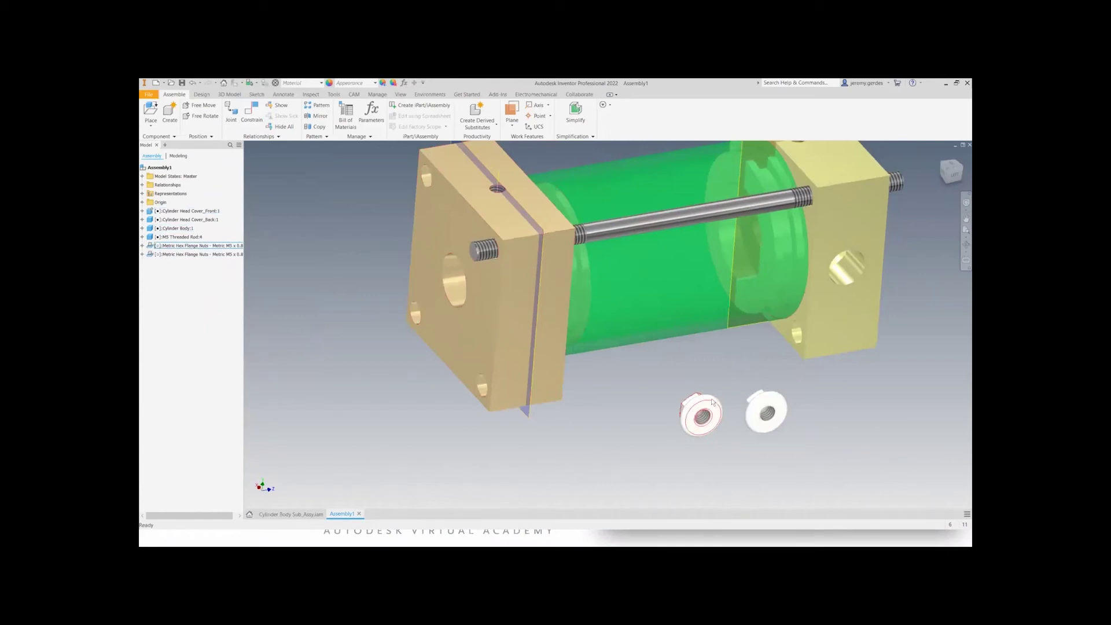
left_click(252, 113)
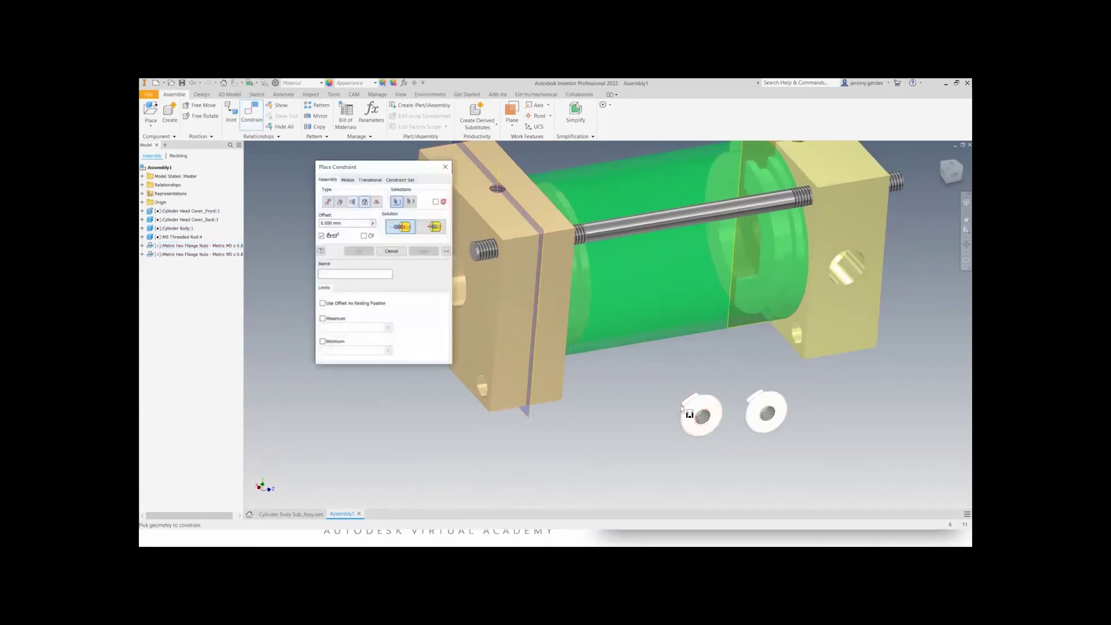
scroll(677, 402, "down", 4)
scroll(707, 429, "up", 5)
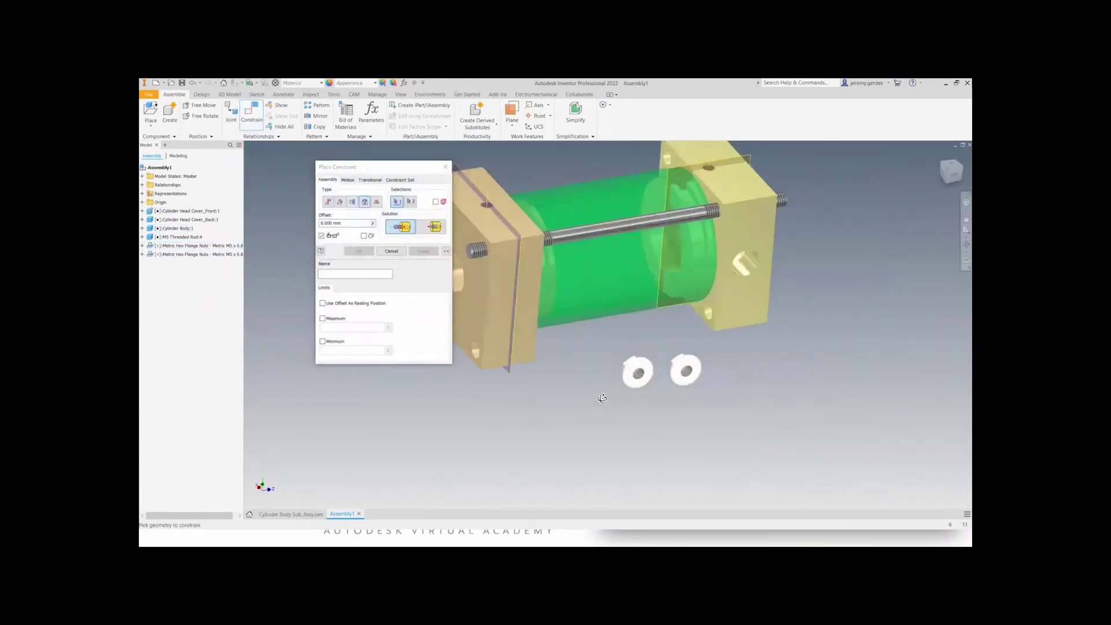
scroll(616, 405, "down", 3)
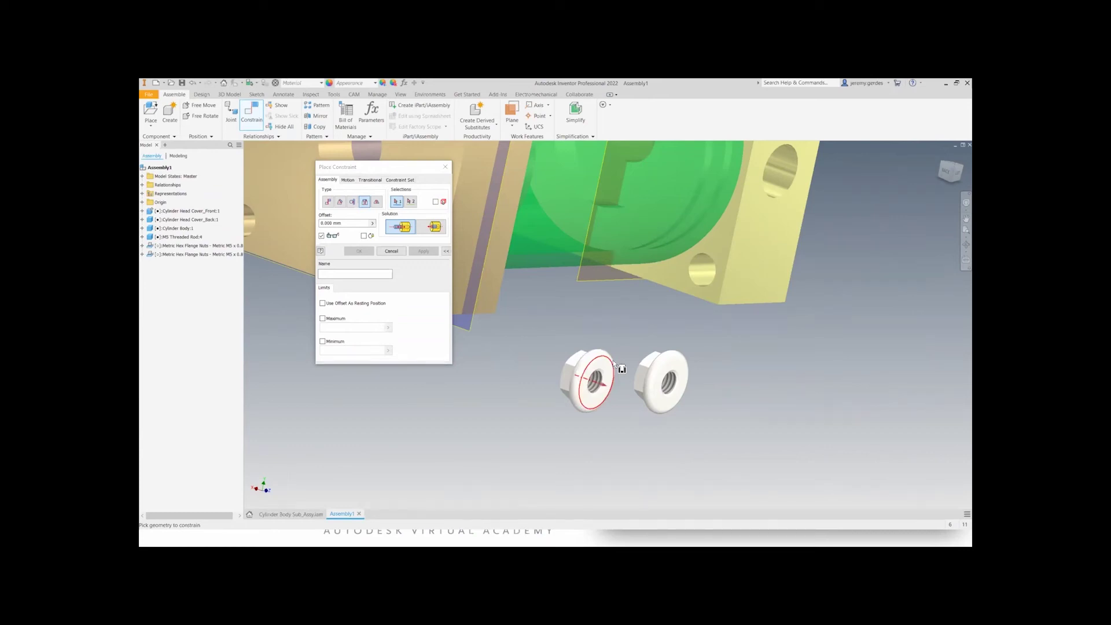
scroll(613, 360, "up", 3)
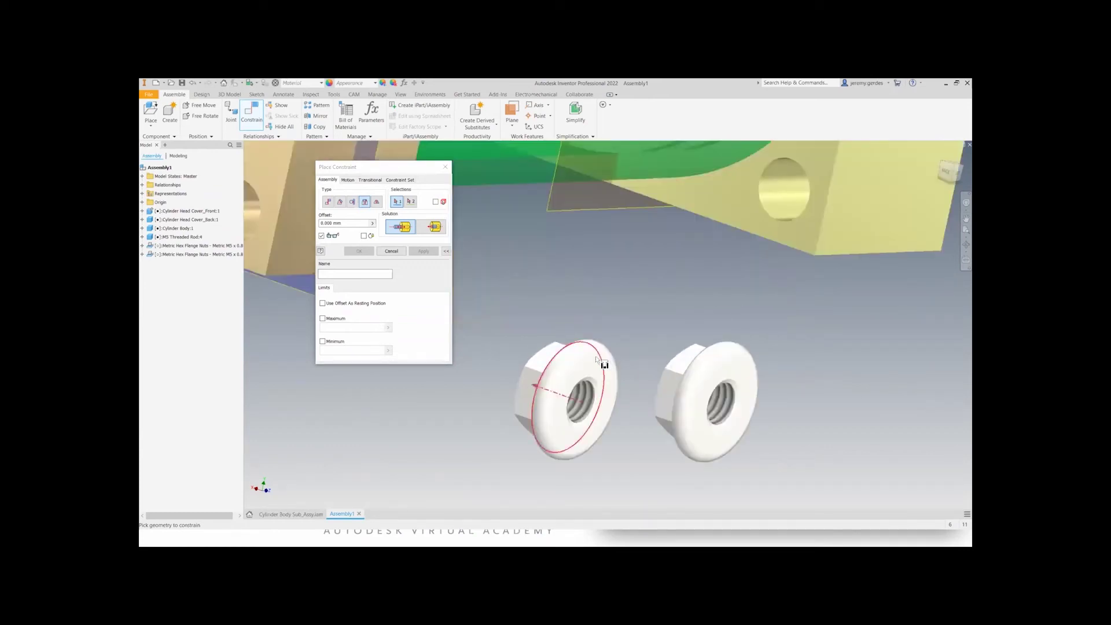
left_click(588, 358)
scroll(654, 390, "down", 5)
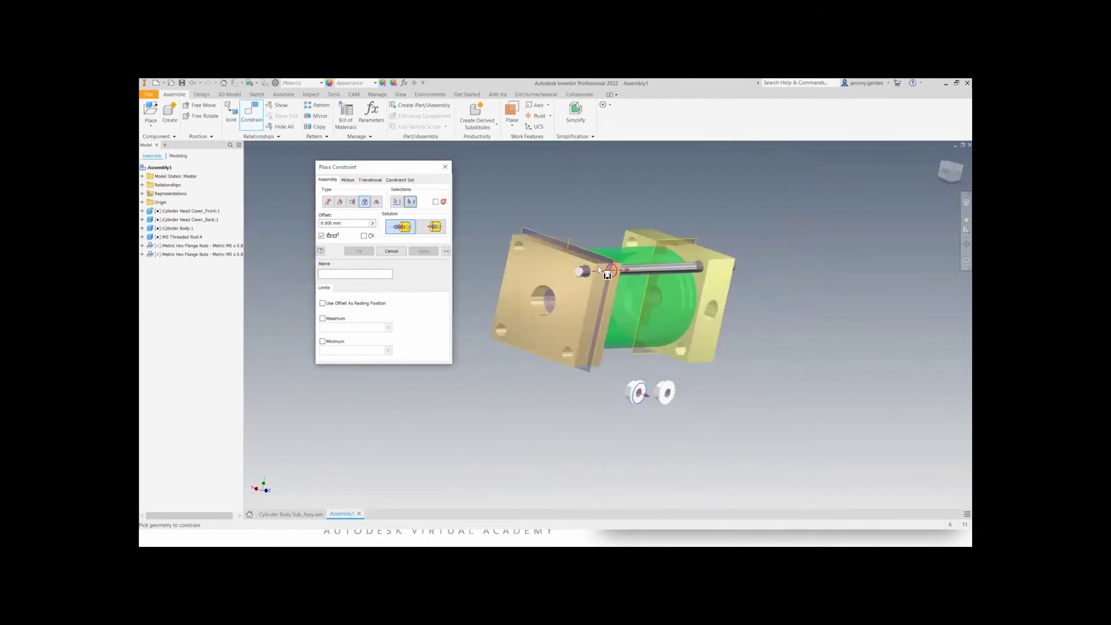
scroll(562, 281, "up", 6)
left_click(561, 279)
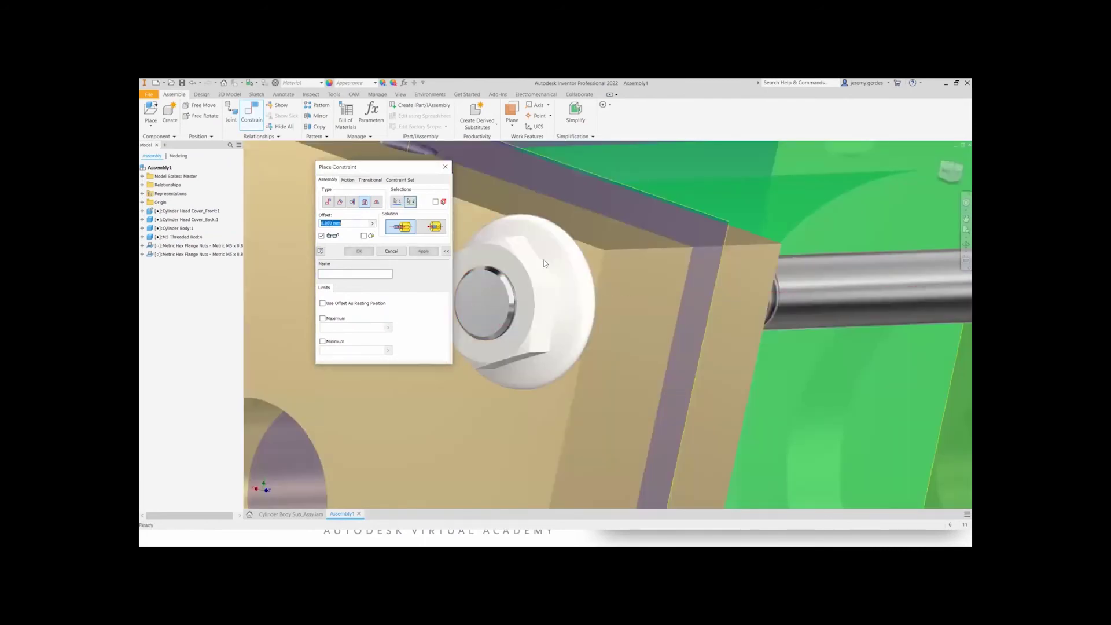
key("Return")
- Insert the second flange nut, flange side inward, onto the back head cover's rod hole with a 0 mm offset
scroll(539, 328, "down", 5)
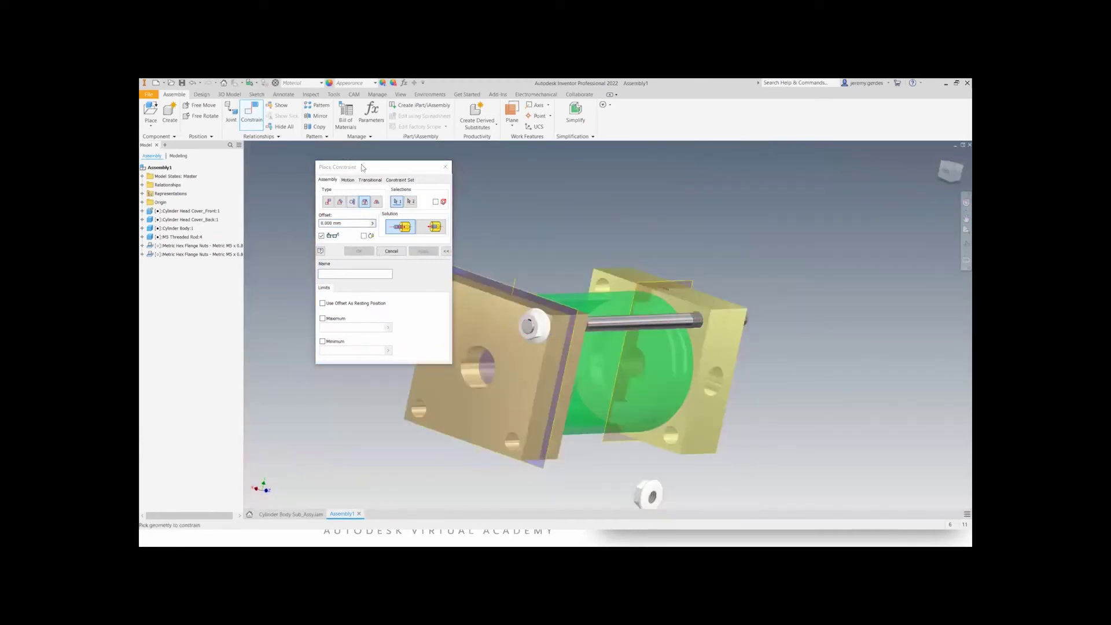
scroll(654, 481, "up", 6)
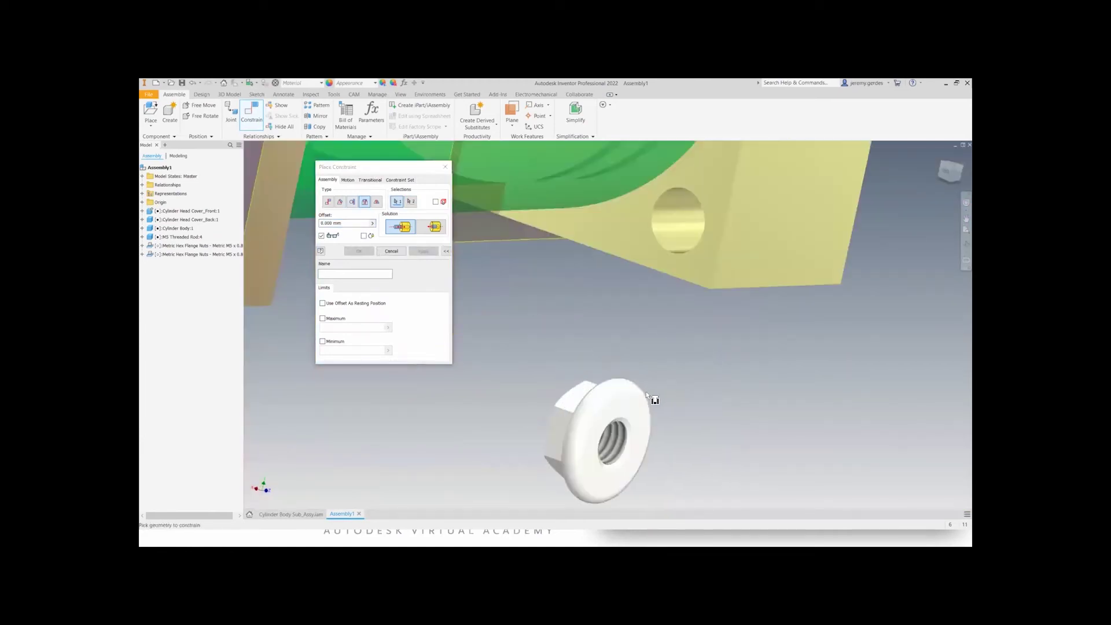
left_click(637, 398)
scroll(672, 394, "down", 5)
middle_click_drag(671, 394, 605, 382, "shift")
scroll(704, 270, "up", 8)
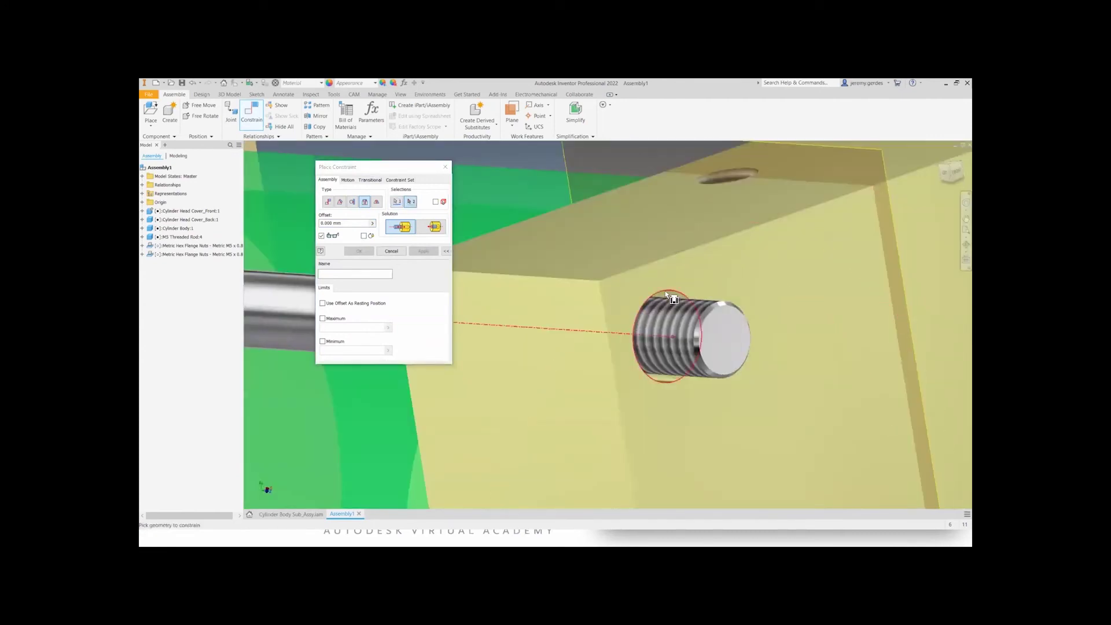
left_click(666, 294)
key("Return")
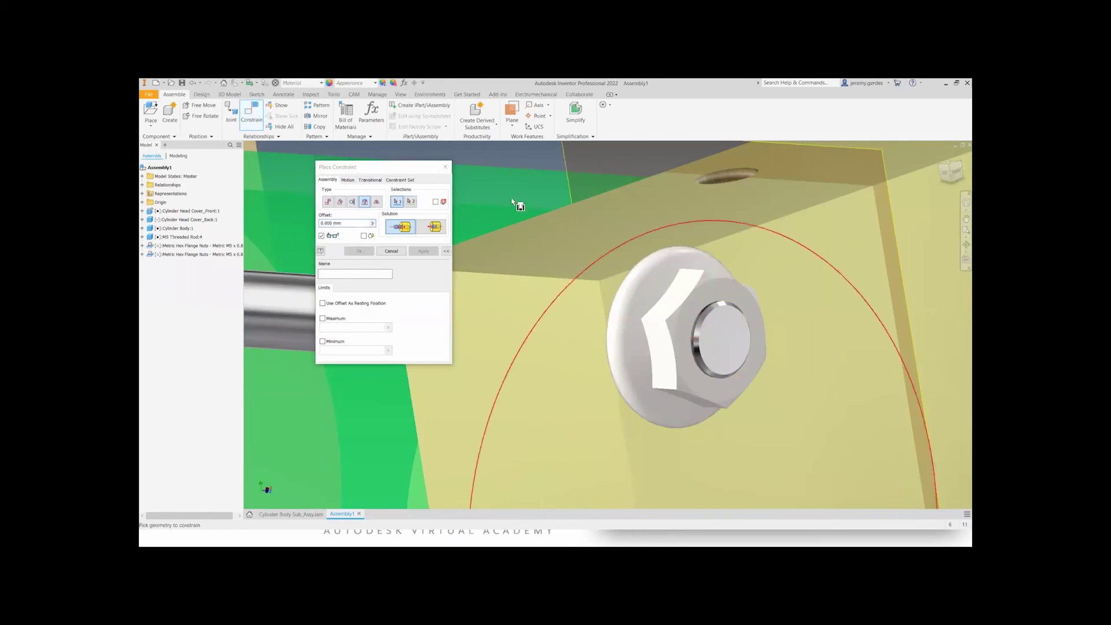
- Add a 0-degree directed angle constraint between a hex flat of the back flange nut and the back head cover's side face
left_click(341, 201)
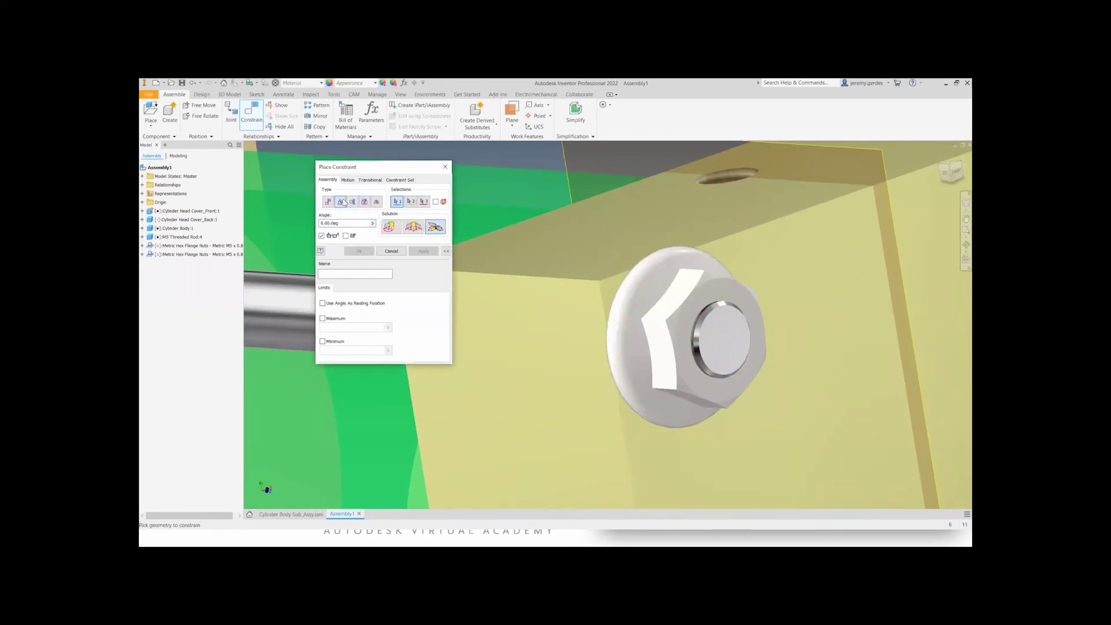
left_click(667, 312)
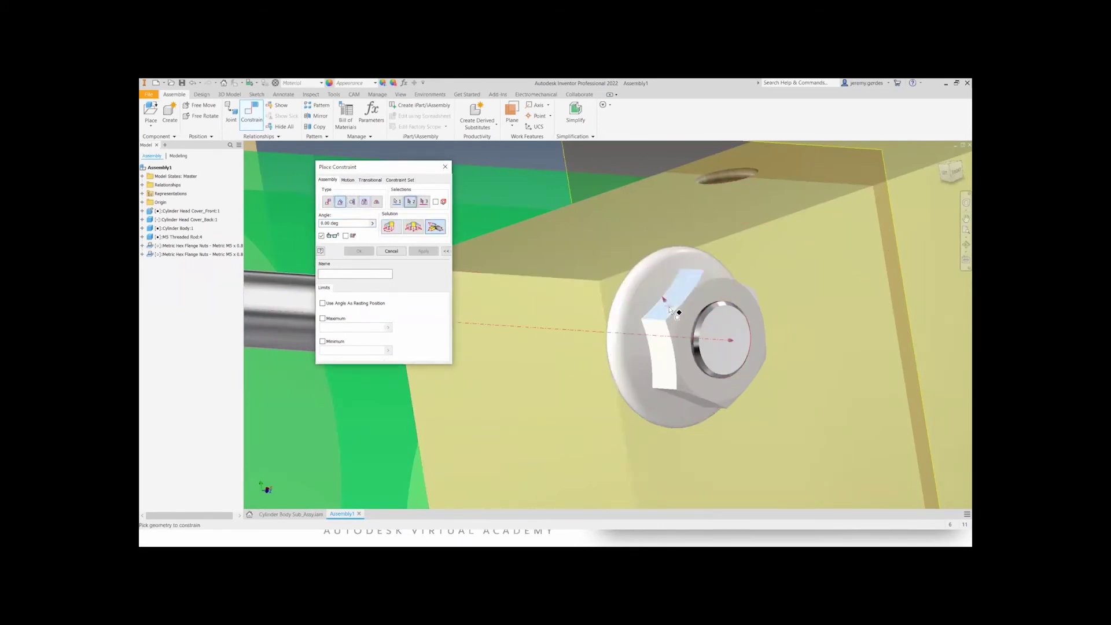
left_click(573, 321)
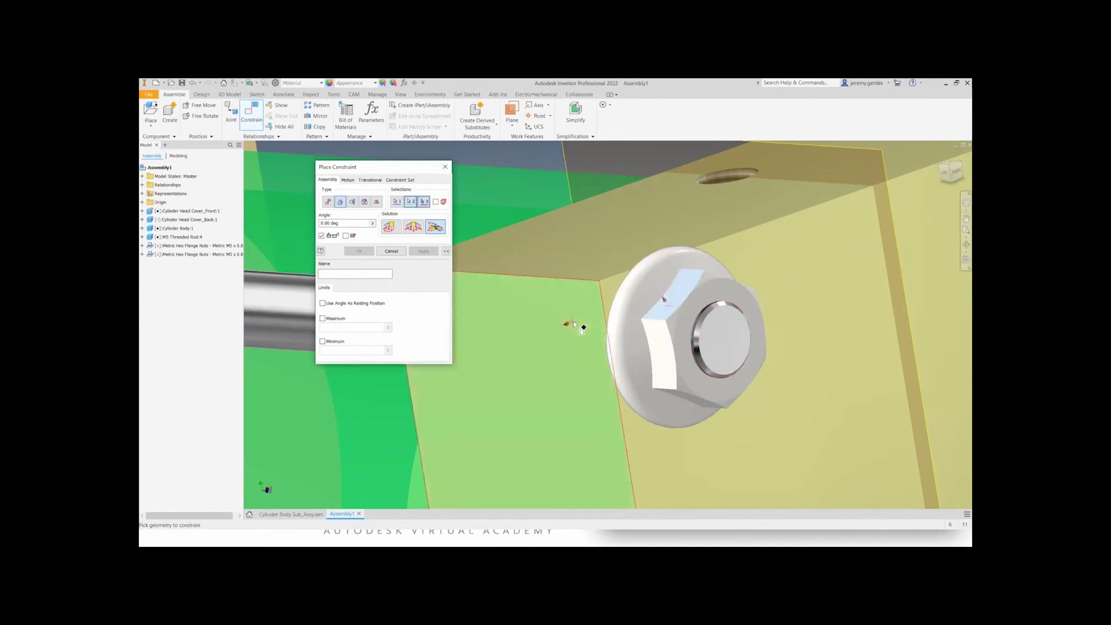
left_click(386, 231)
left_click(424, 251)
- Add a 0-degree directed angle constraint between a hex flat of the front flange nut and the front head cover's side face
scroll(463, 313, "down", 6)
middle_click_drag(463, 316, 590, 320)
scroll(566, 299, "up", 8)
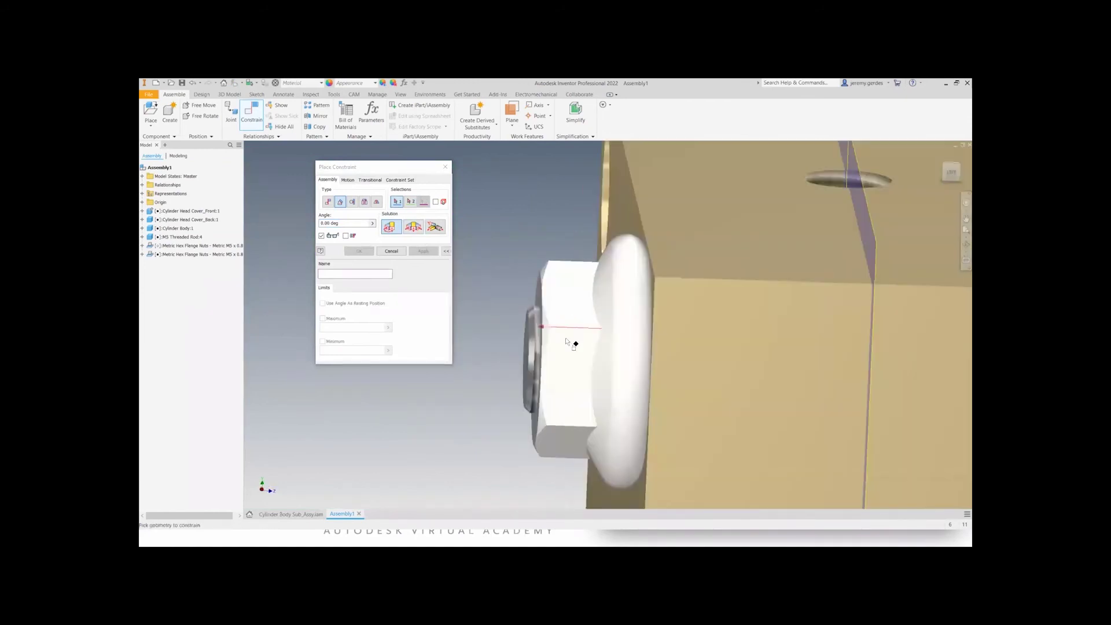
left_click(566, 358)
left_click(717, 323)
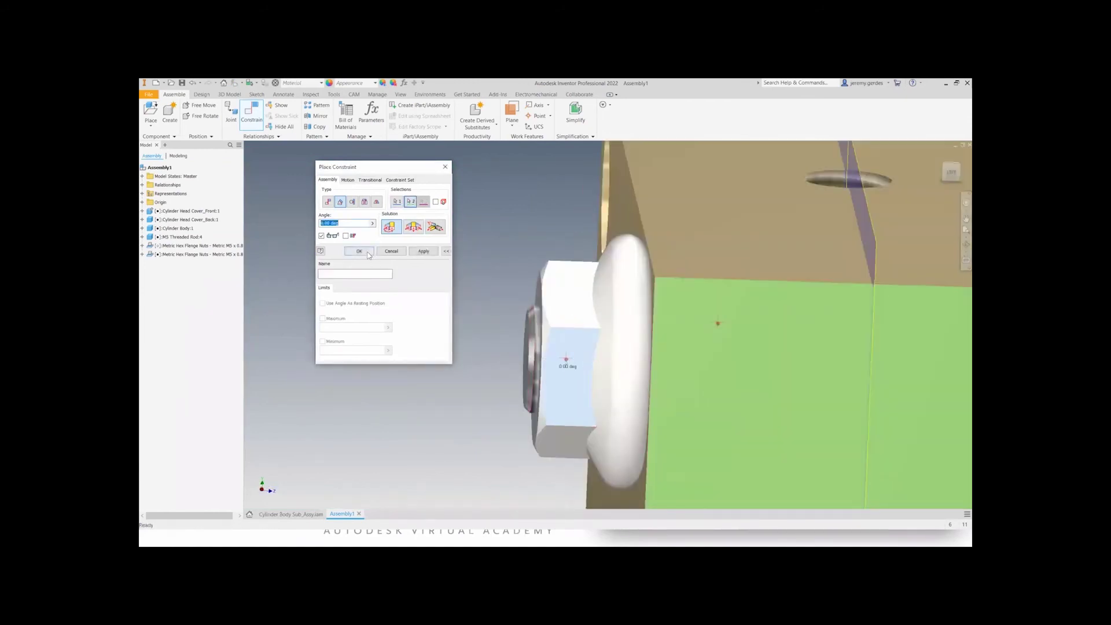
left_click(368, 254)
scroll(398, 277, "down", 8)
middle_click_drag(403, 283, 473, 324, "shift")
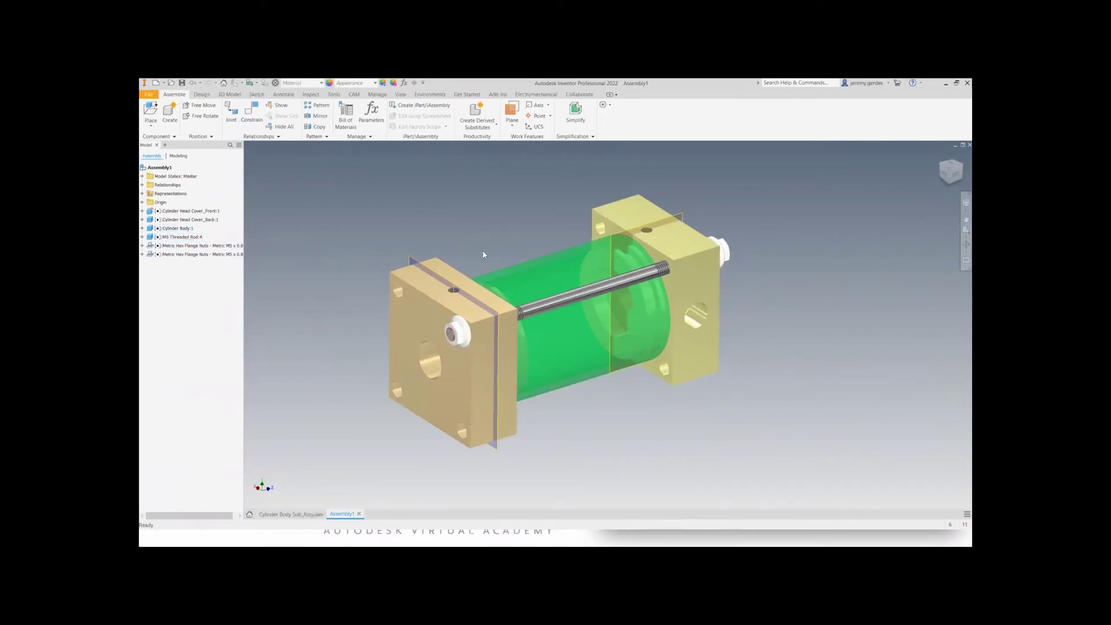
- Set up a rectangular component pattern of the threaded rod and both flange nuts, with columns along the front head cover's upper edge
left_click(321, 104)
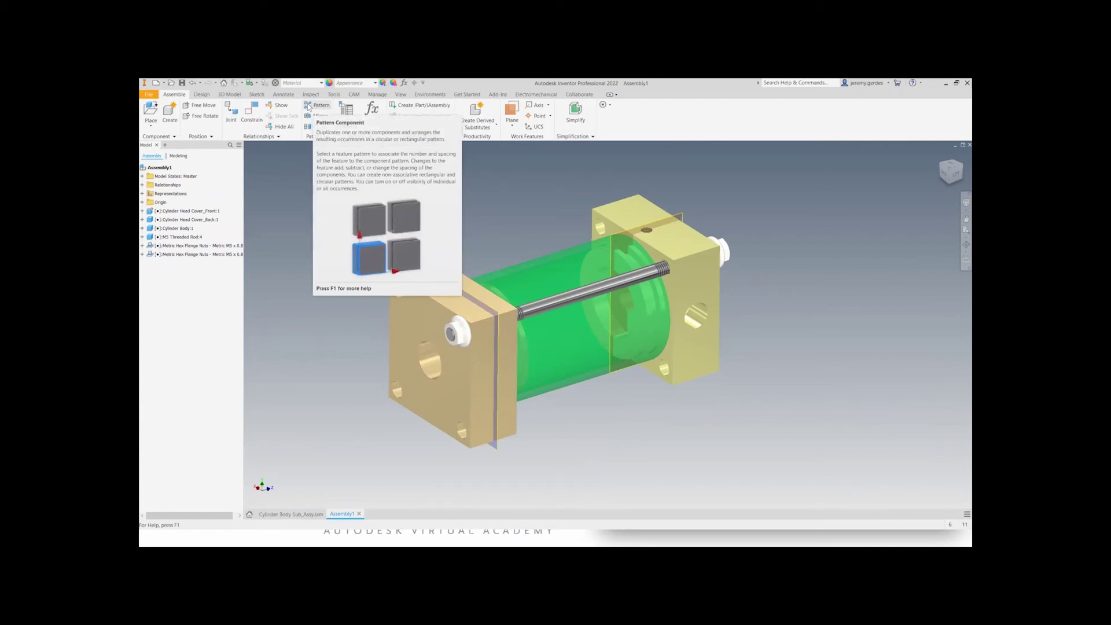
left_click(308, 106)
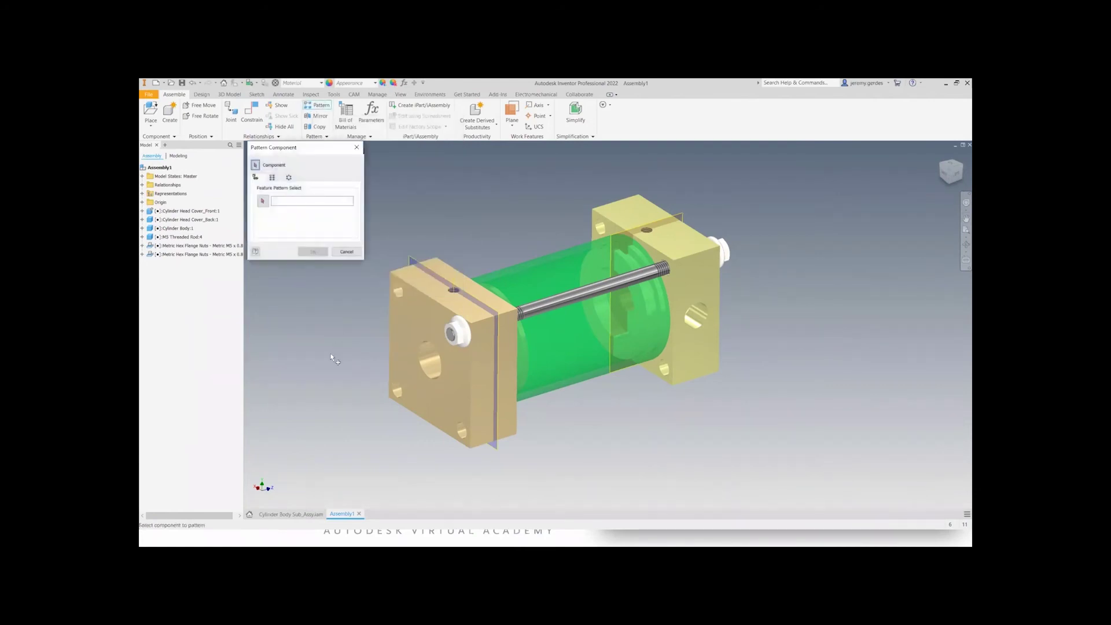
left_click(272, 178)
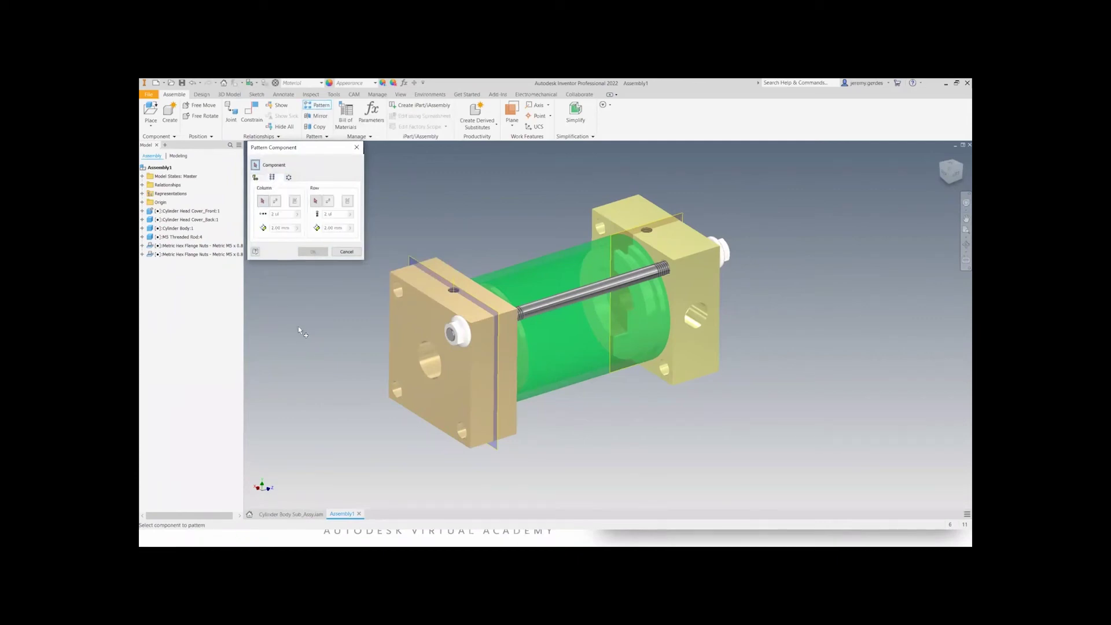
left_click(465, 342)
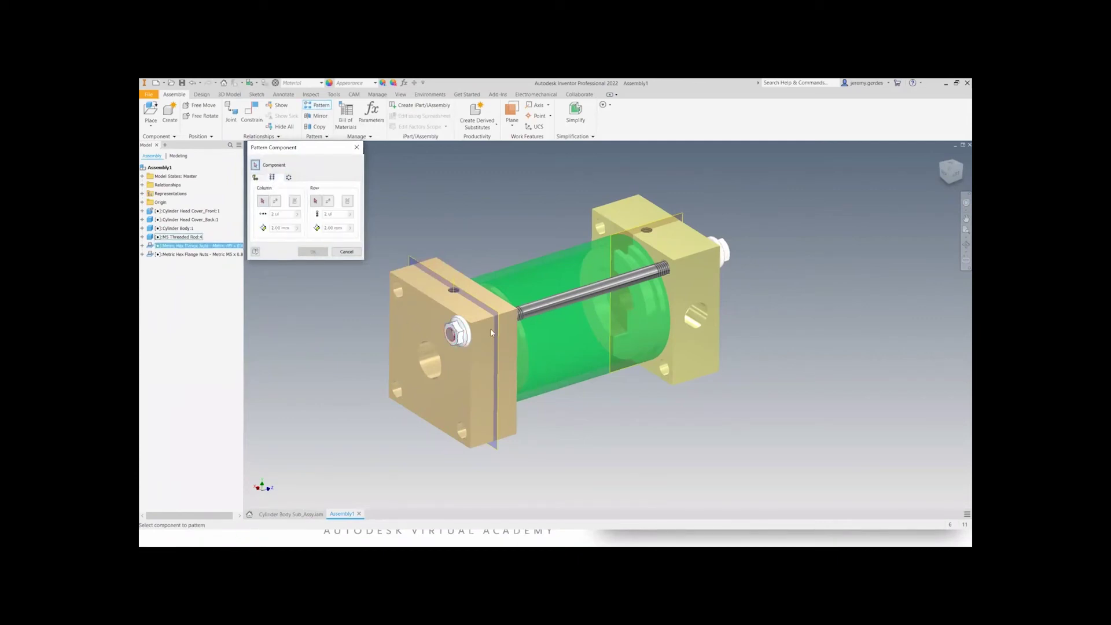
left_click(184, 255)
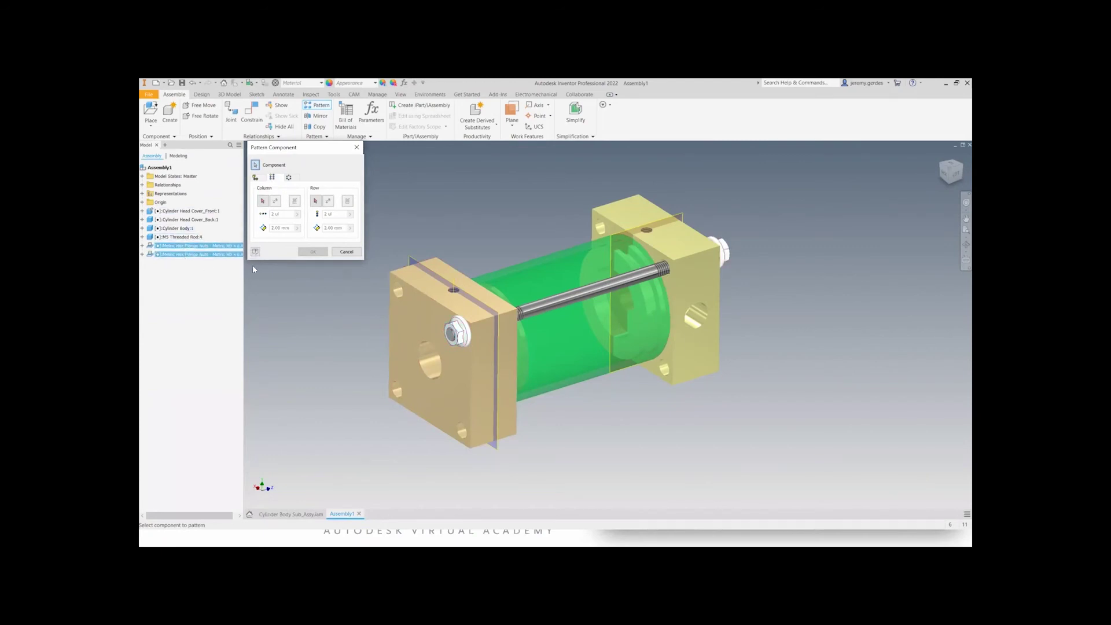
left_click(179, 237)
left_click(262, 203)
left_click(420, 295)
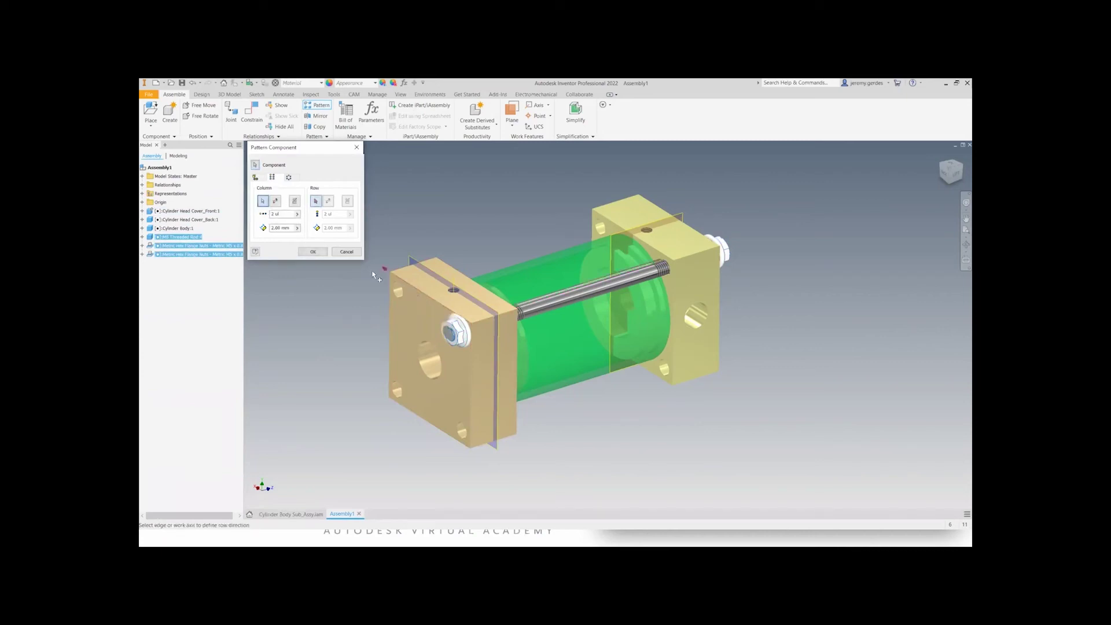
- Measure the center distance between two adjacent threaded rod ends on the front head cover in Cylinder Body Sub_Assy.iam and return to Assembly1
left_click(305, 514)
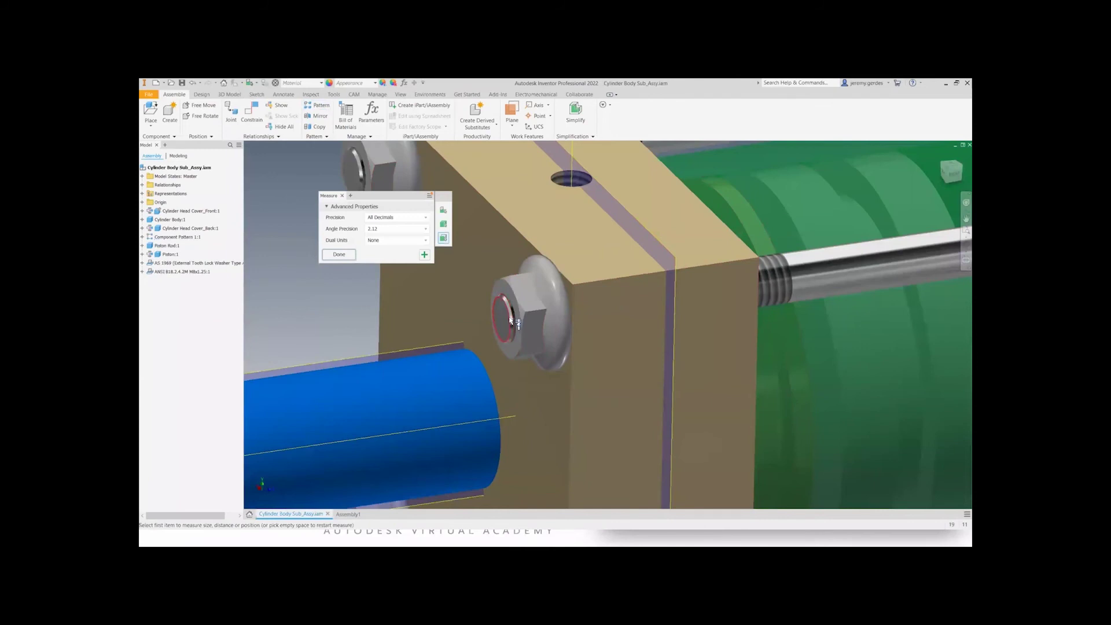
left_click(509, 320)
middle_click_drag(574, 375, 759, 541)
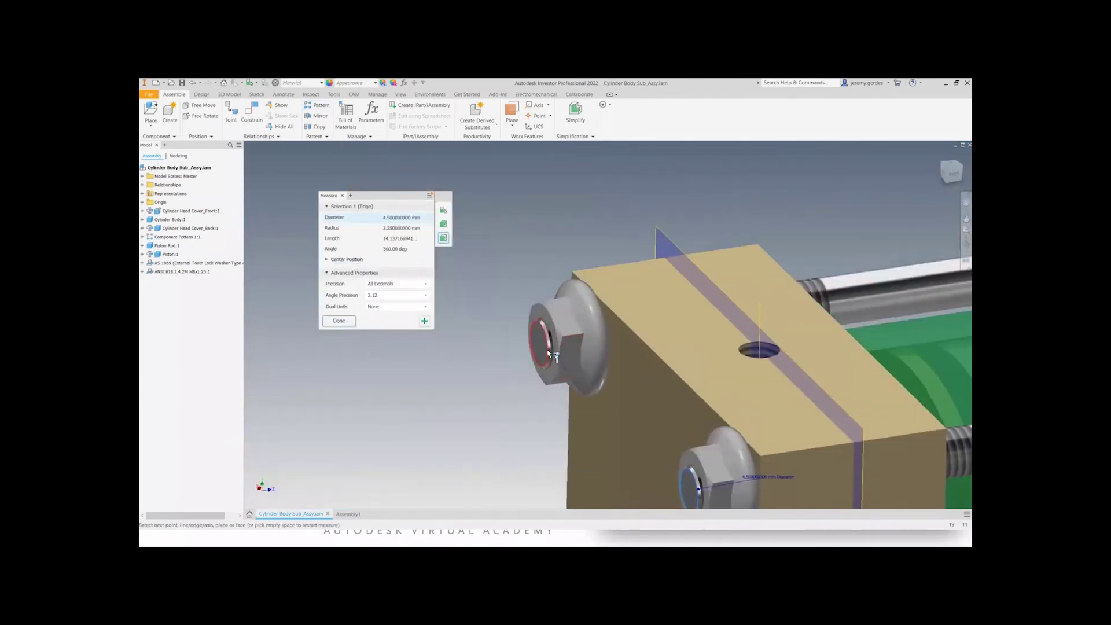
left_click(547, 351)
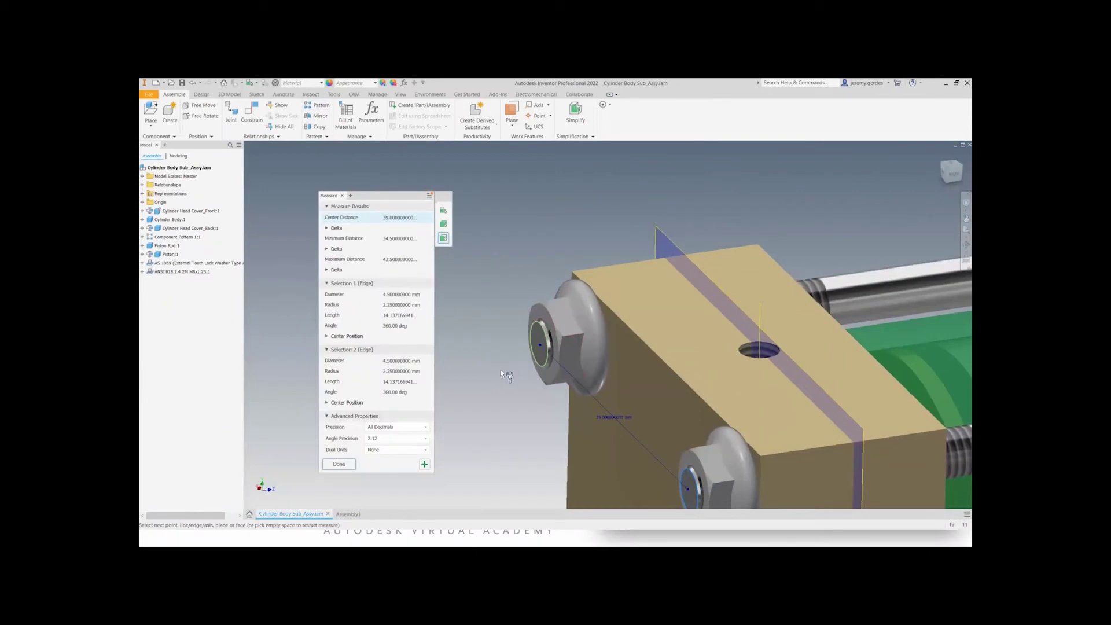
middle_click_drag(508, 375, 563, 214, "shift")
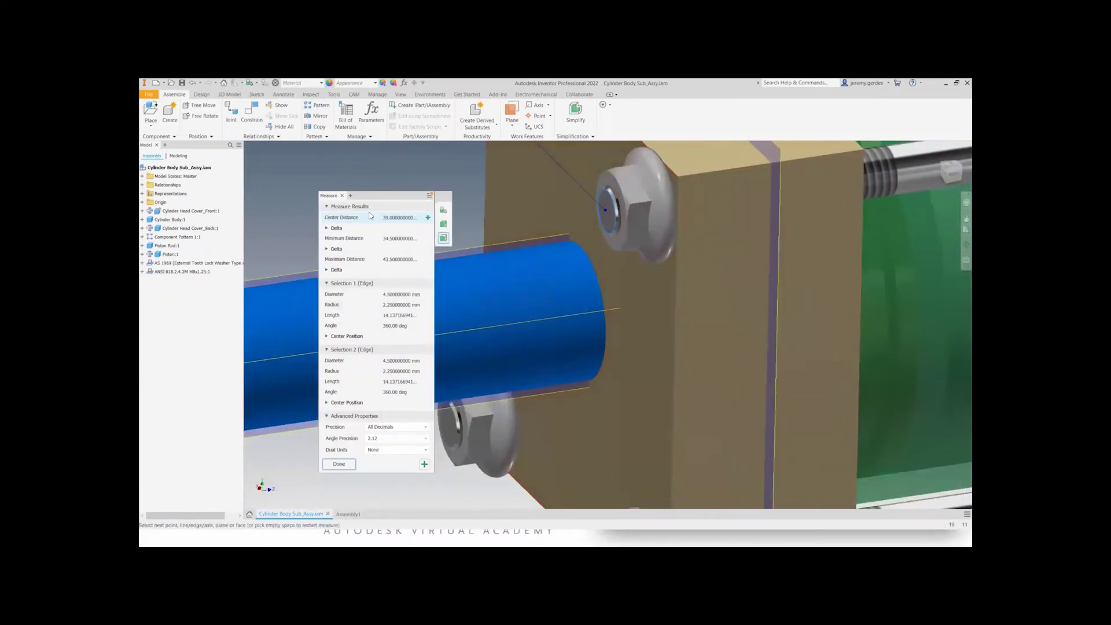
left_click(342, 197)
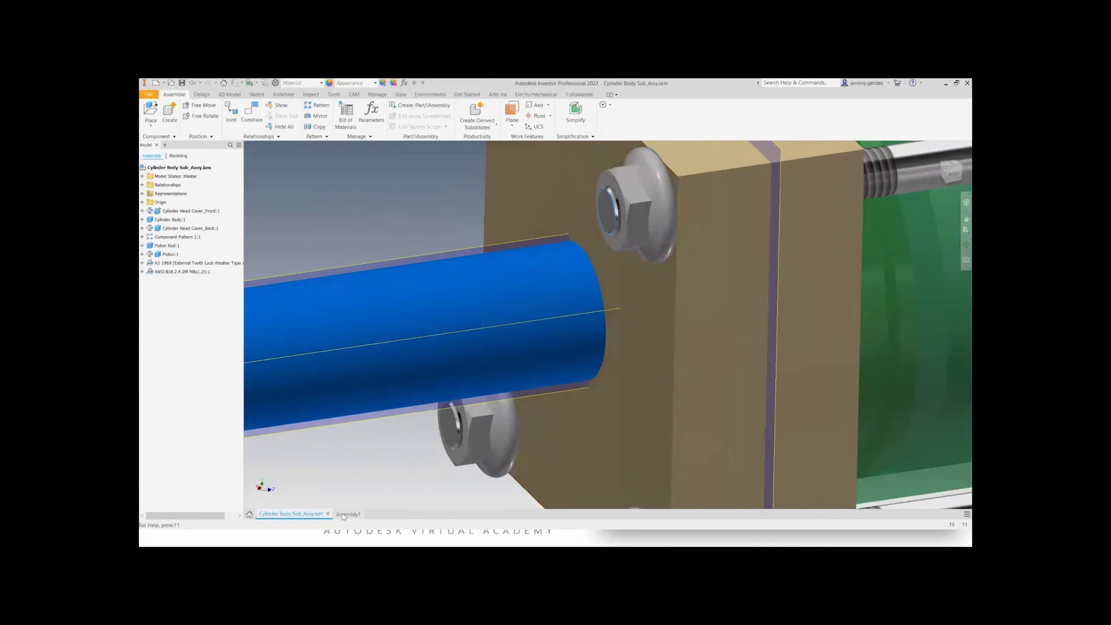
left_click(345, 514)
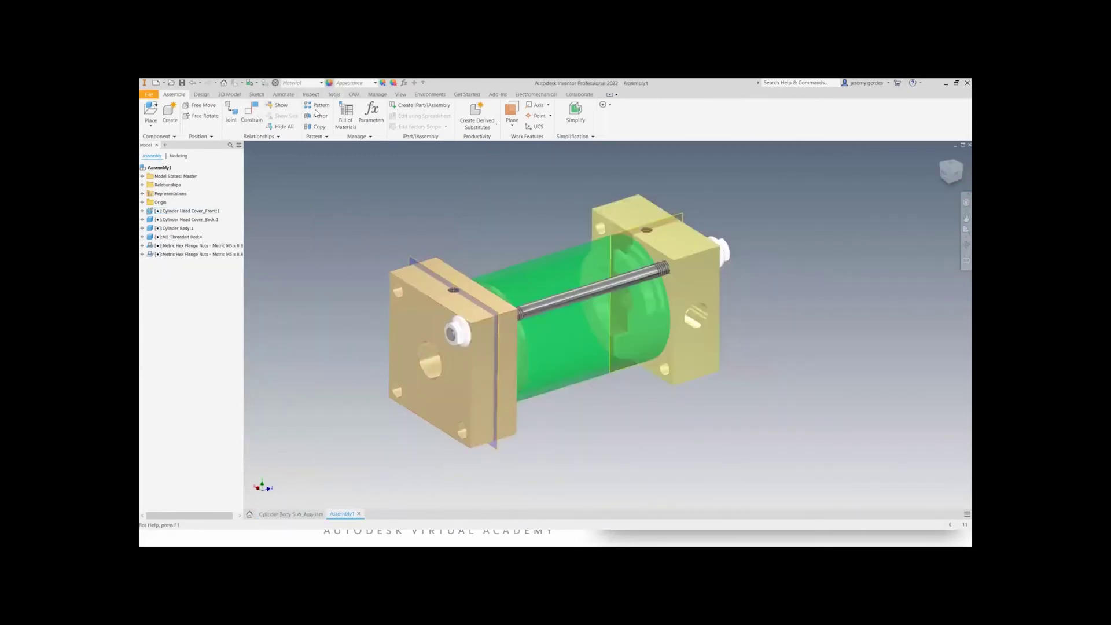
- Pattern the threaded rod and both flange nuts with columns along the front head cover's upper edge at 39 mm spacing
left_click(322, 106)
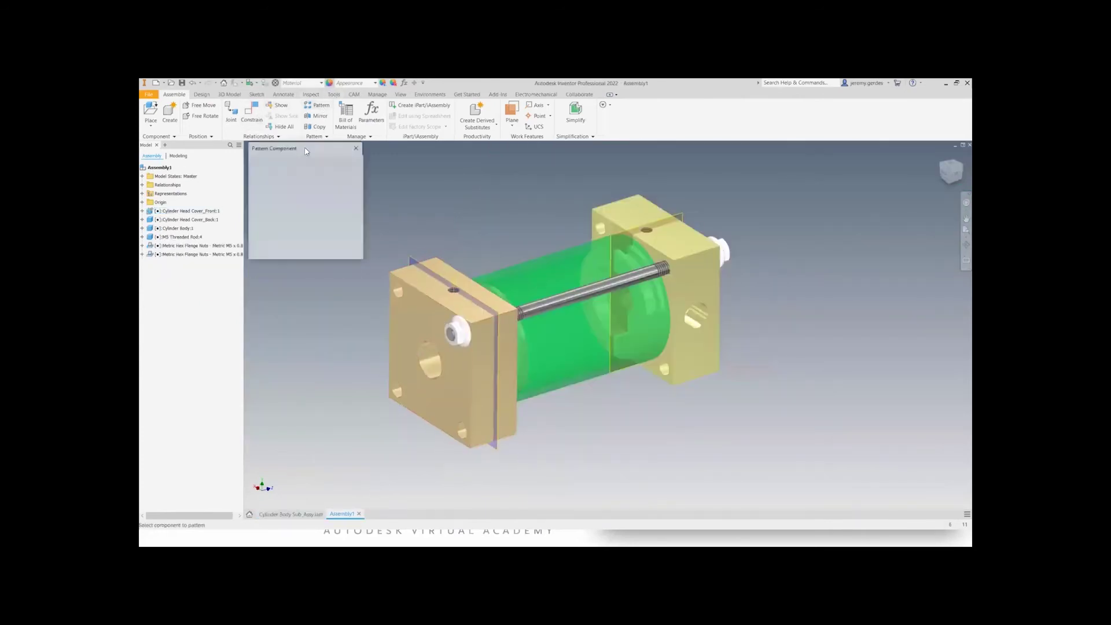
left_click(188, 238)
left_click(192, 246)
left_click(195, 254)
left_click(272, 178)
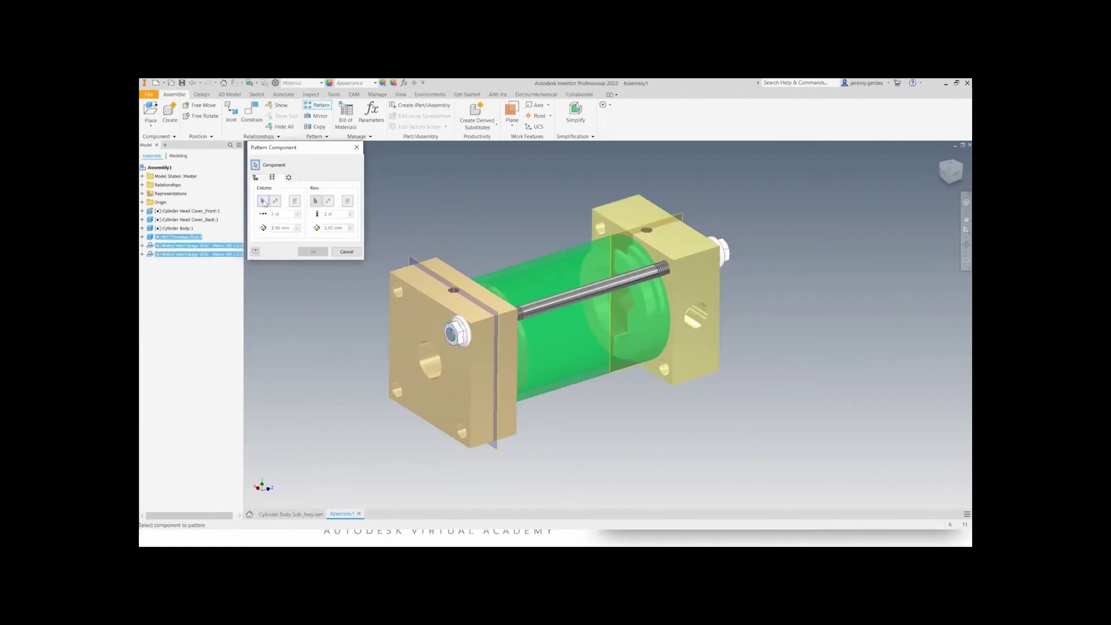
left_click(440, 304)
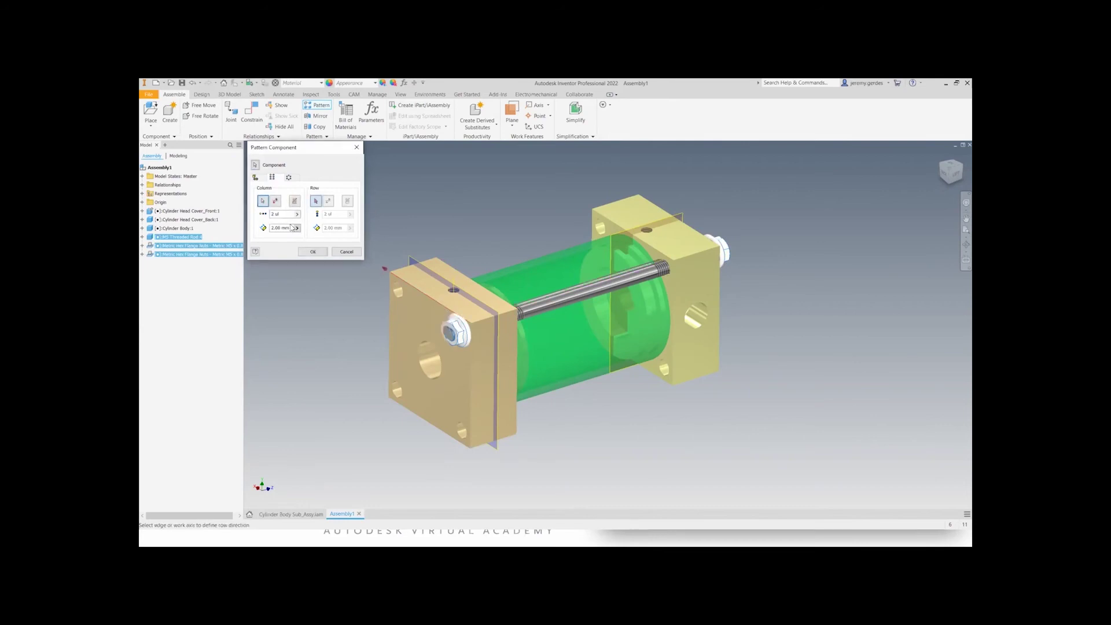
left_click_drag(291, 228, 263, 233)
type("39")
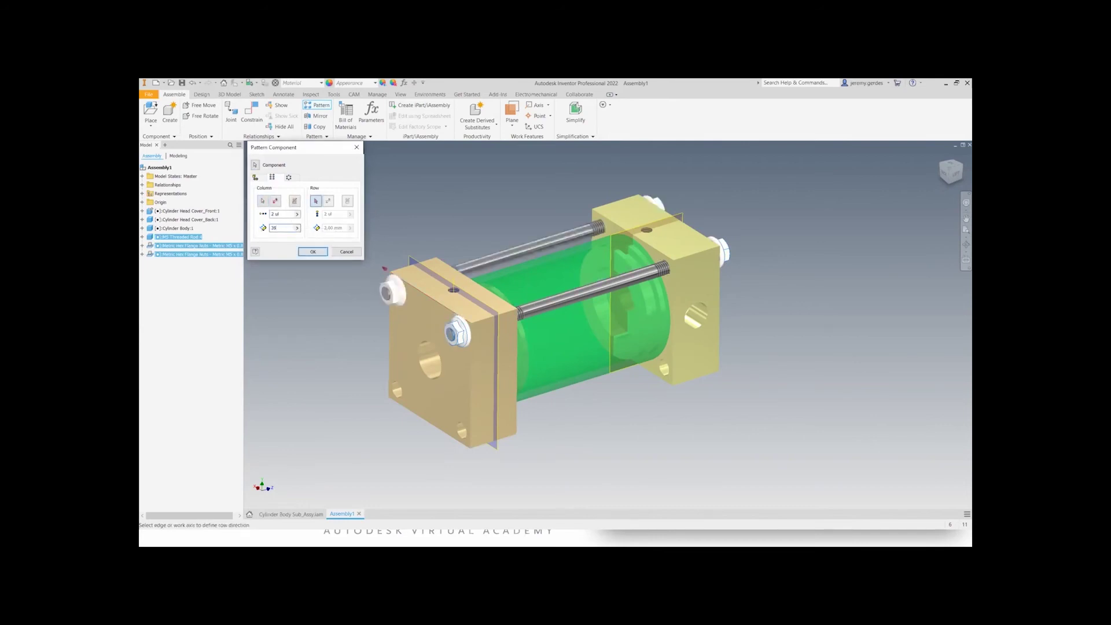
- Try a column count of 3 for the component pattern and set it back to 2
middle_click_drag(349, 377, 412, 373, "shift")
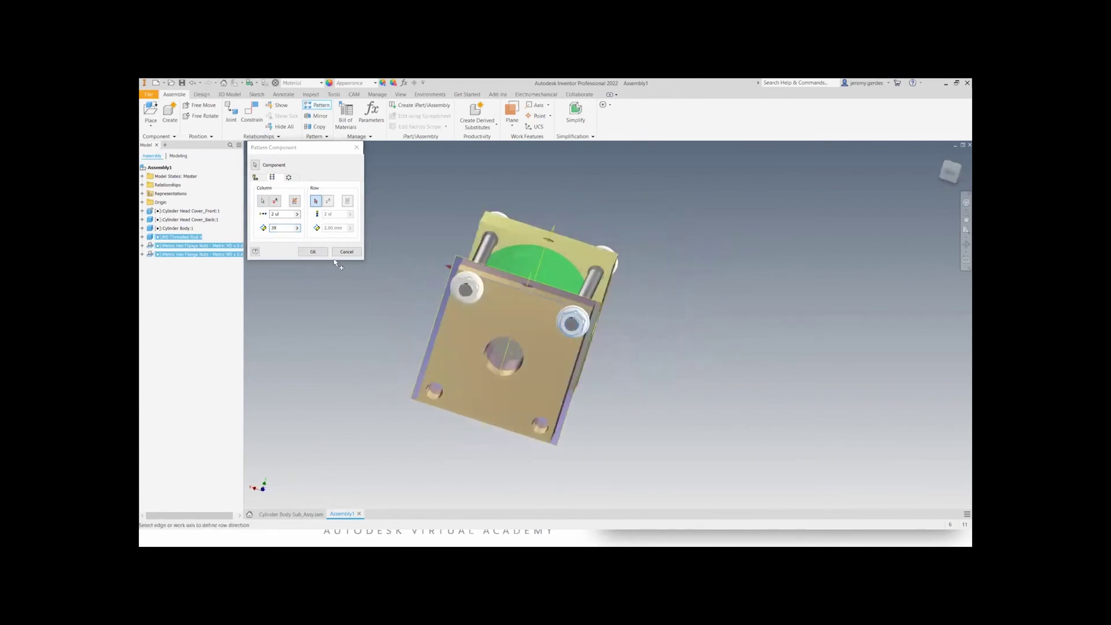
left_click(286, 214)
type("3")
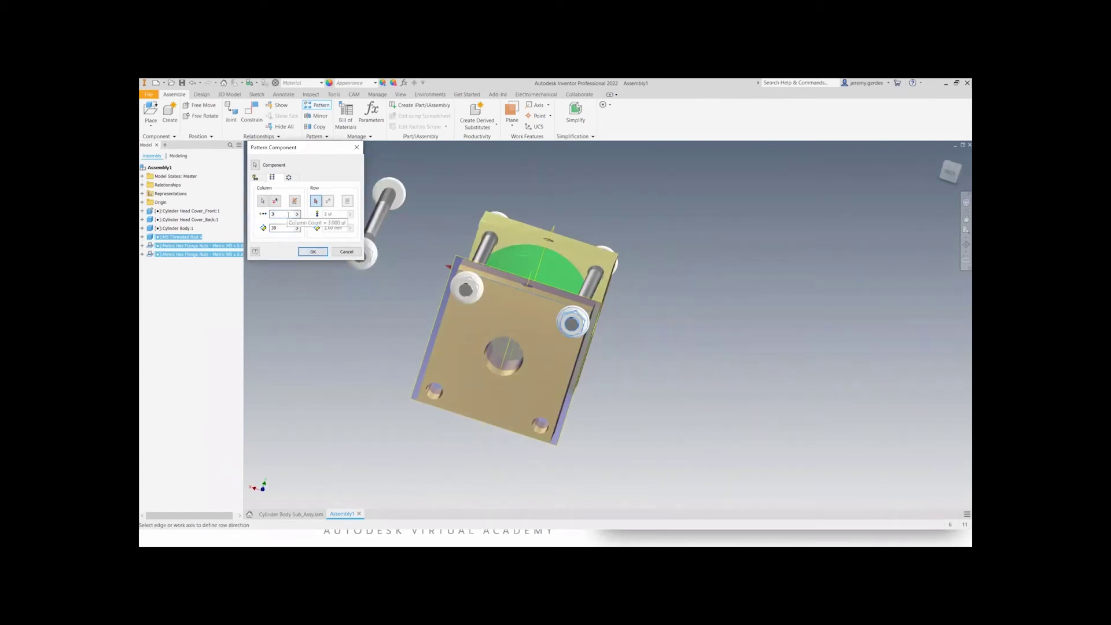
key("BackSpace")
type("2")
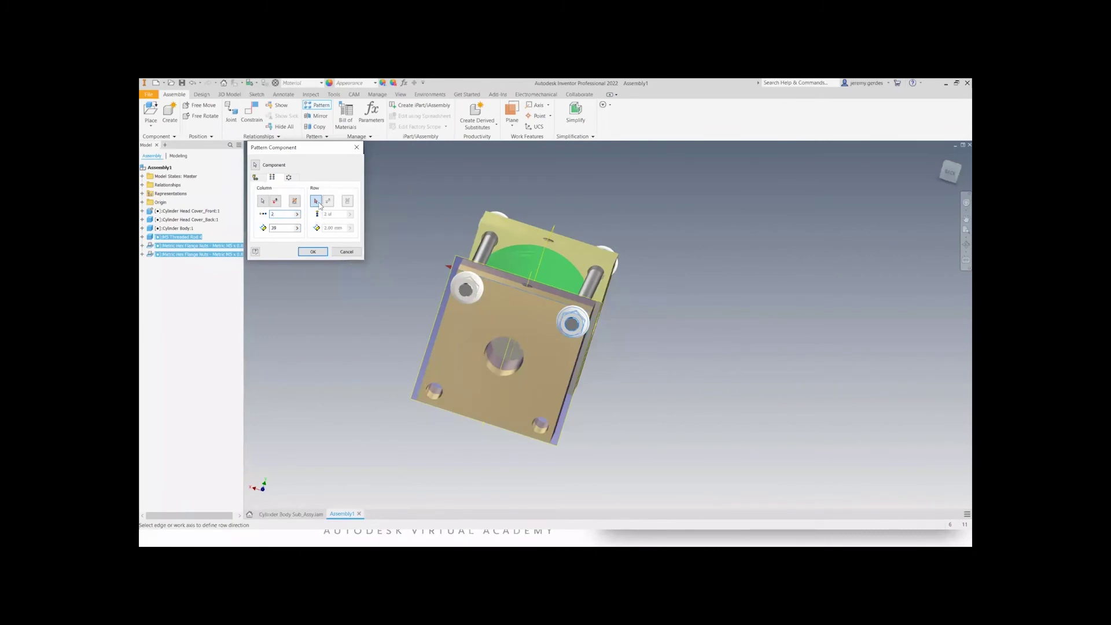
- Add 2 pattern rows running down the front head cover's vertical edge at 39 mm spacing and create the component pattern
left_click(319, 204)
middle_click_drag(583, 419, 478, 368, "shift")
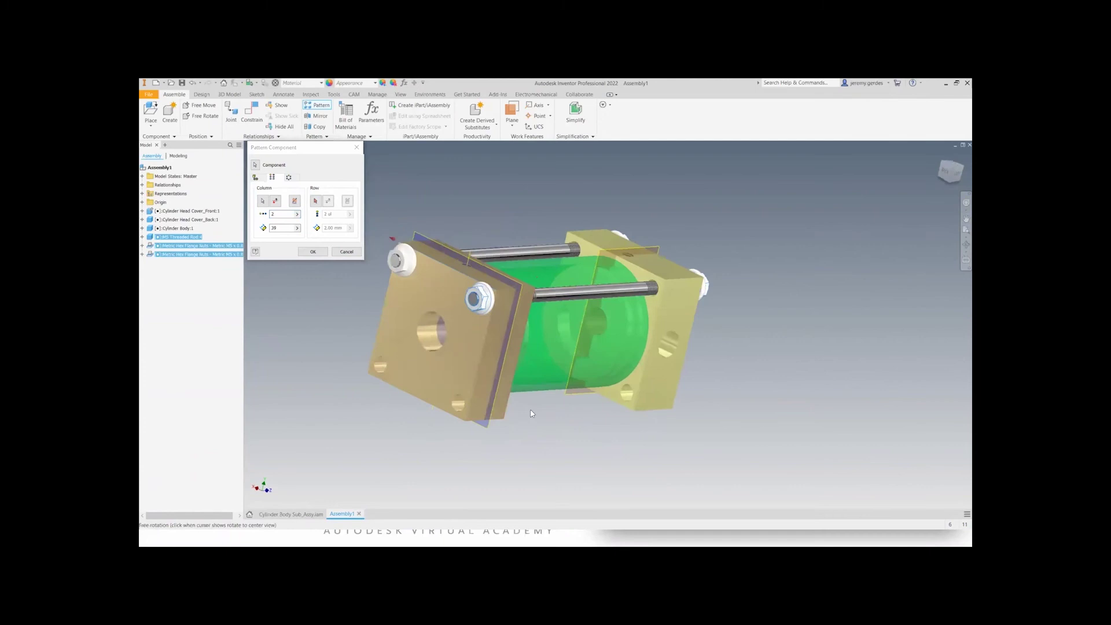
left_click(478, 368)
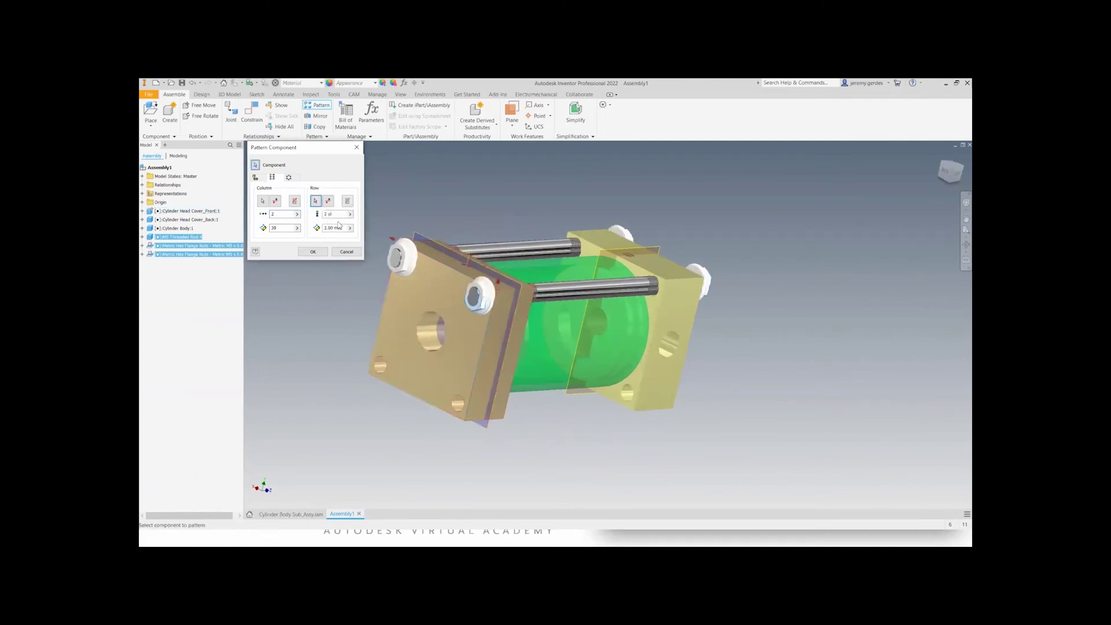
left_click_drag(343, 228, 298, 233)
type("39")
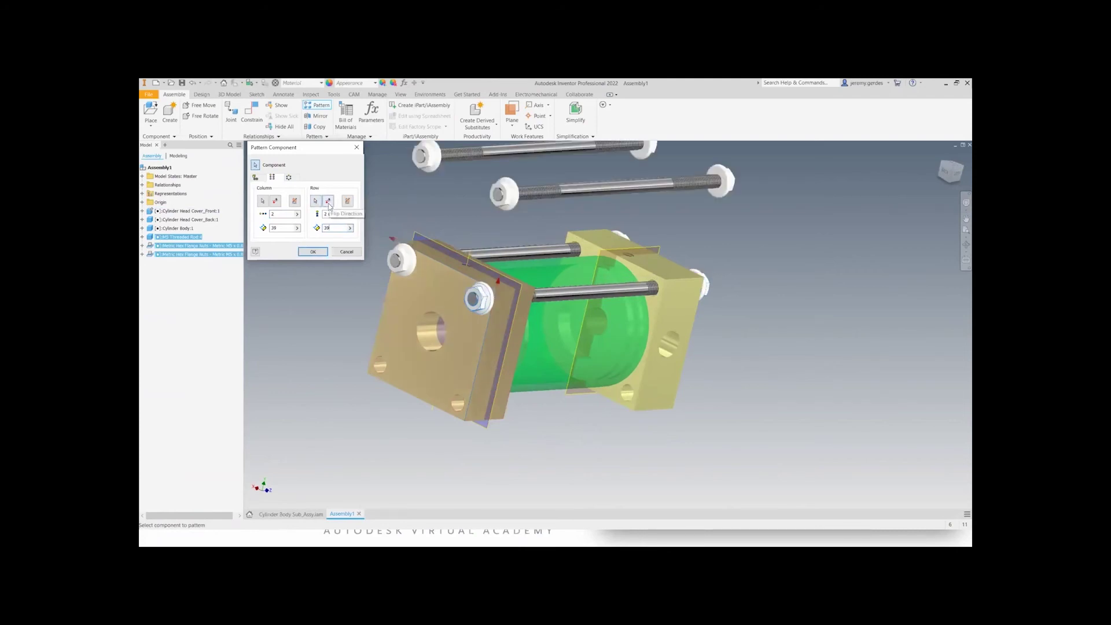
left_click(328, 201)
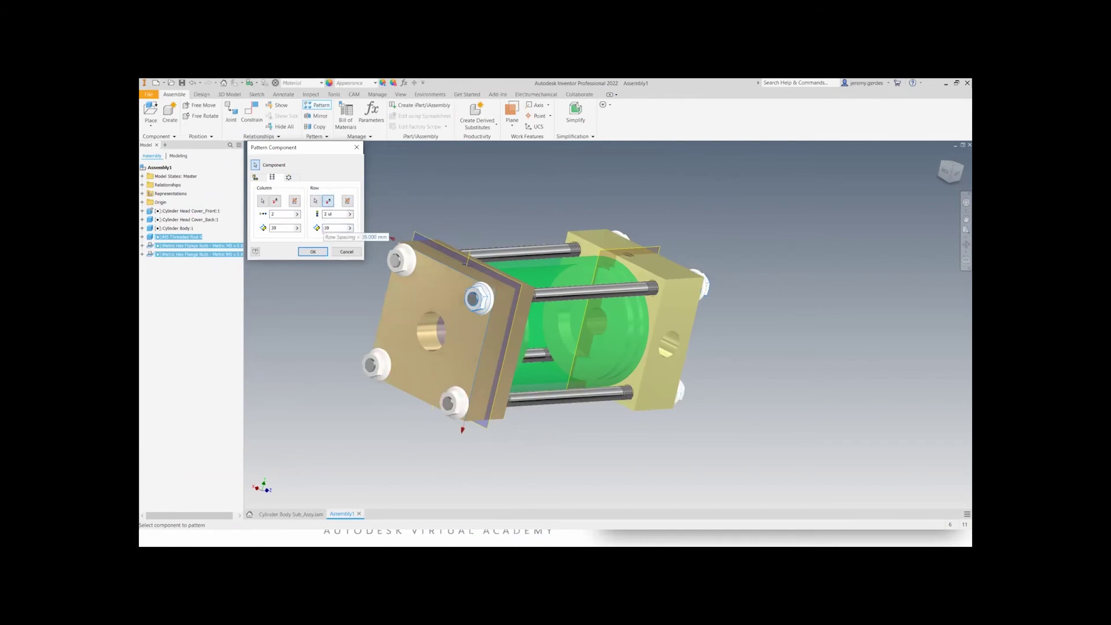
left_click(319, 252)
- Examine how the piston rod and piston sit inside the cylinder in Cylinder Body Sub_Assy.iam and return to Assembly1
middle_click_drag(451, 395, 515, 386)
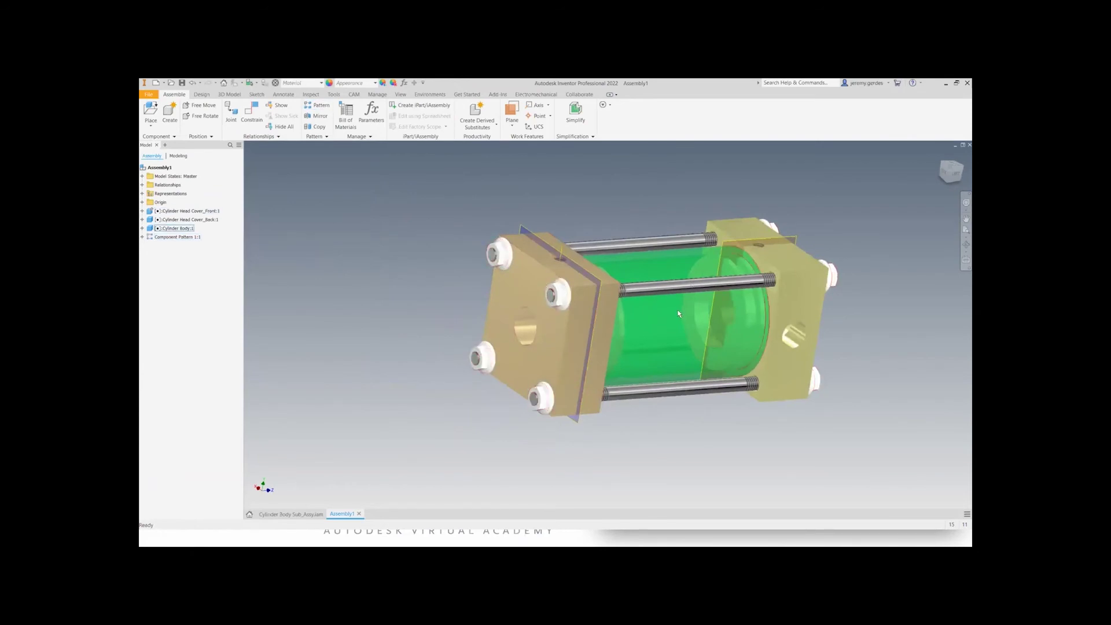
middle_click_drag(660, 343, 582, 343)
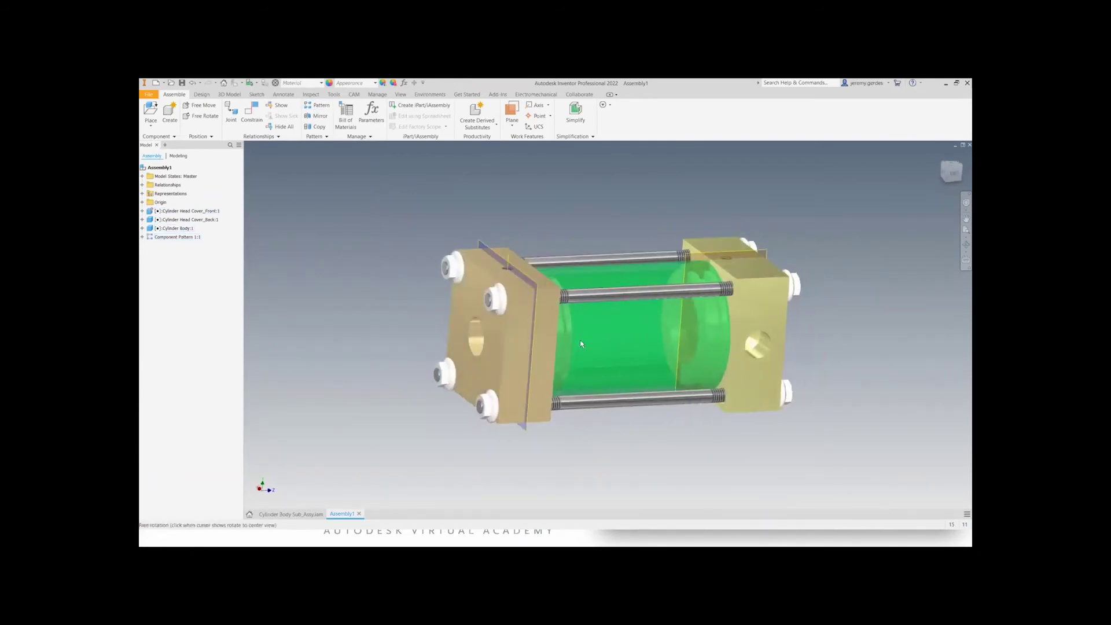
left_click(292, 514)
key("F6")
middle_click_drag(614, 365, 635, 389, "shift")
scroll(499, 315, "up", 3)
middle_click_drag(487, 363, 463, 342, "shift")
left_click(446, 312)
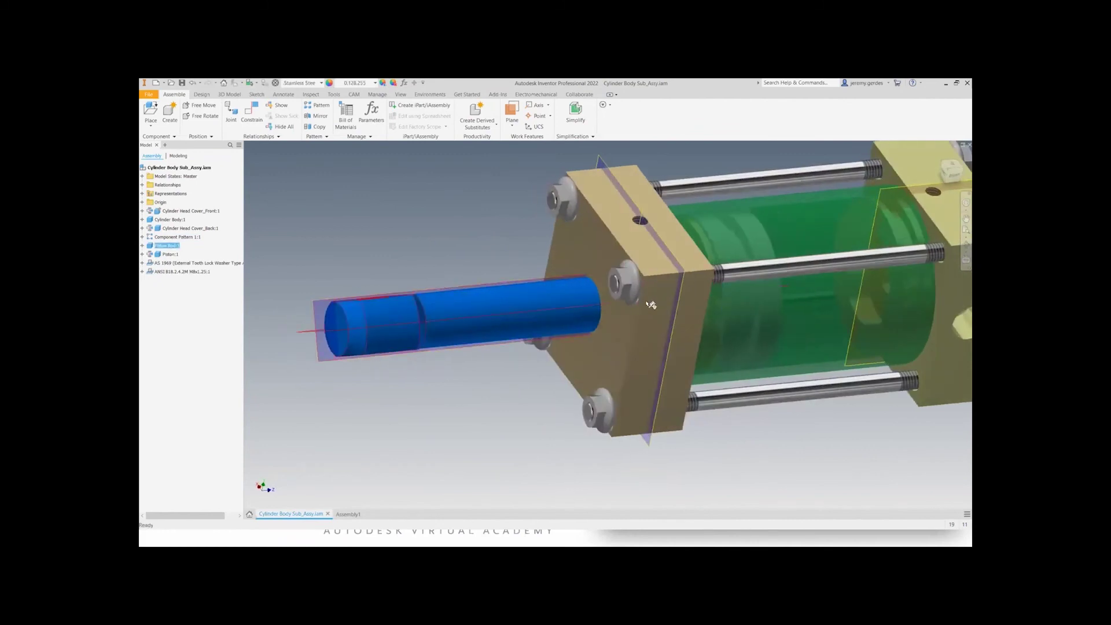
middle_click_drag(739, 318, 741, 261, "shift")
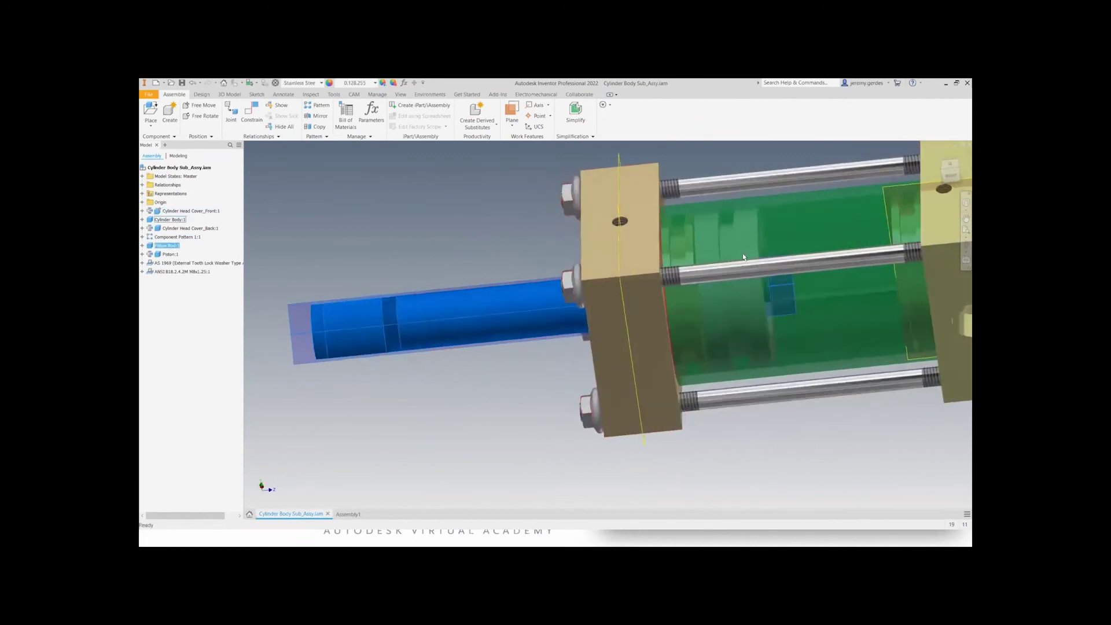
left_click(479, 420)
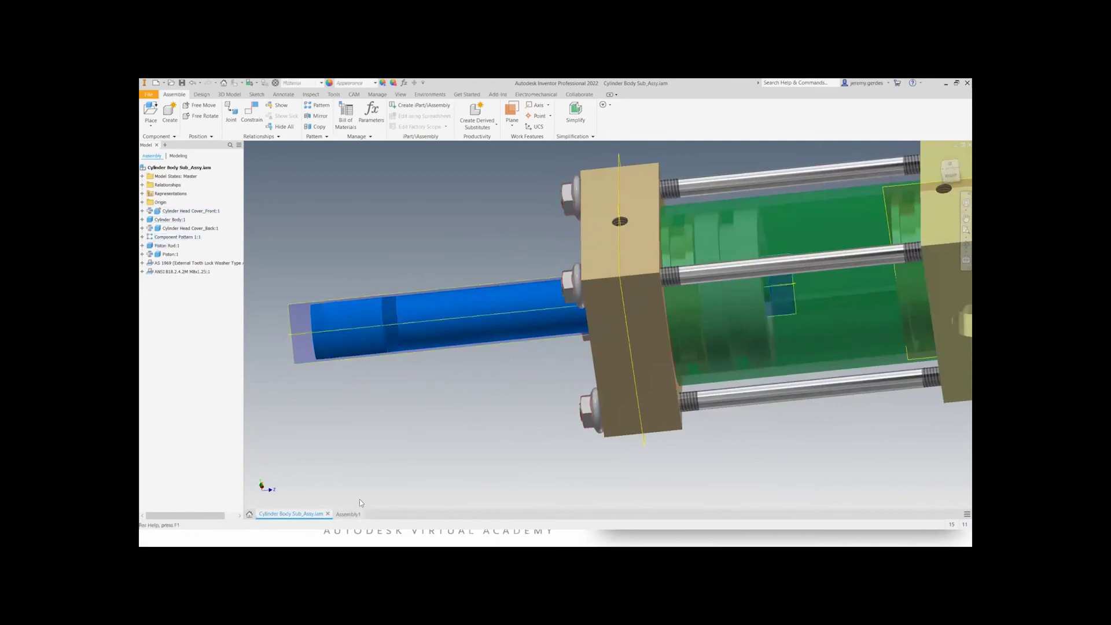
left_click(350, 514)
- Place one ANSI B18.2.4.2M - M8x1.25 - 13.ipt hex nut in the empty space above the cylinder
left_click(152, 112)
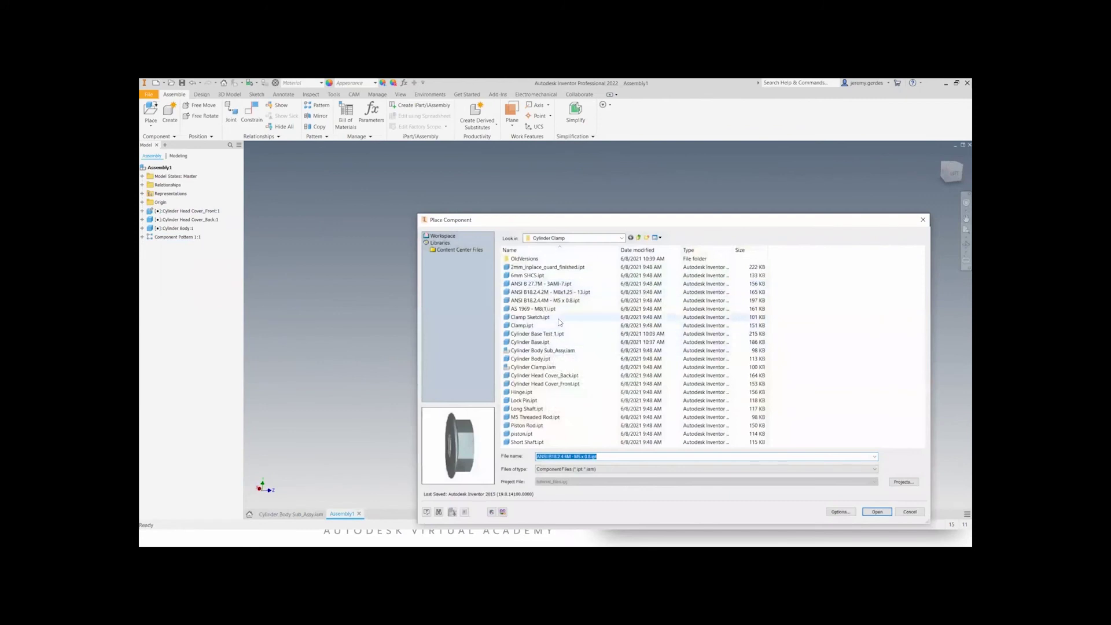
left_click(558, 310)
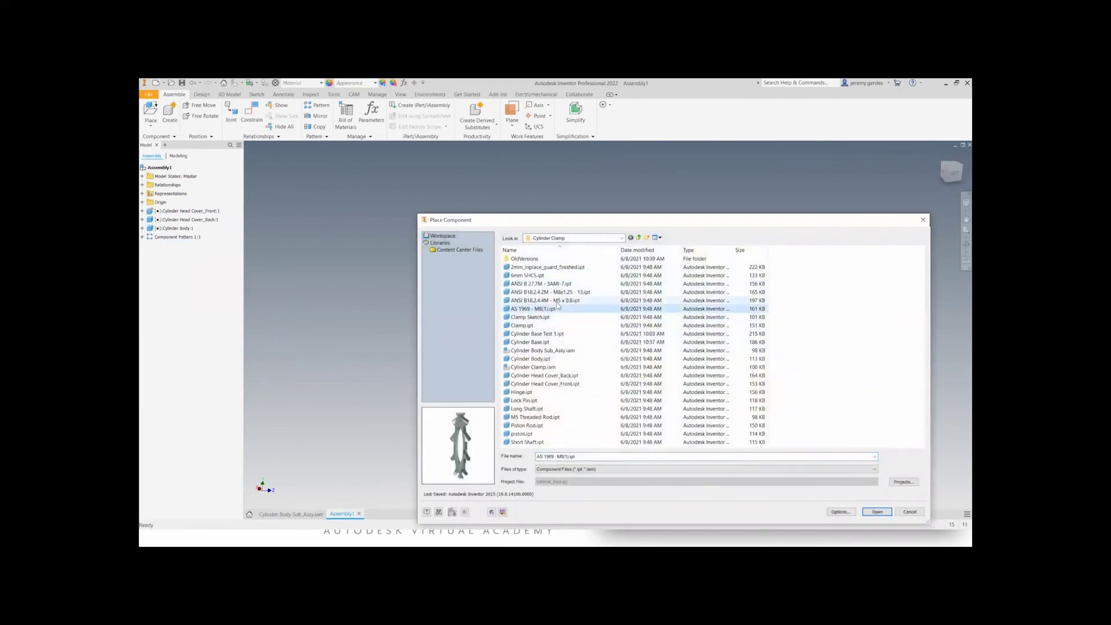
left_click(558, 301)
left_click(557, 292)
left_click(556, 284)
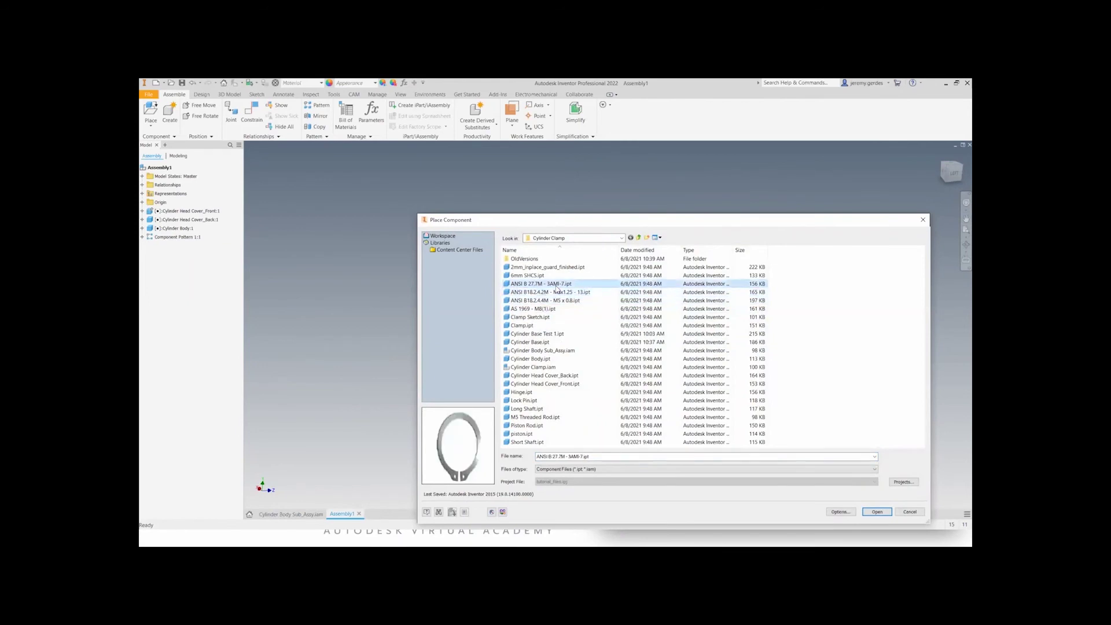
left_click(559, 293)
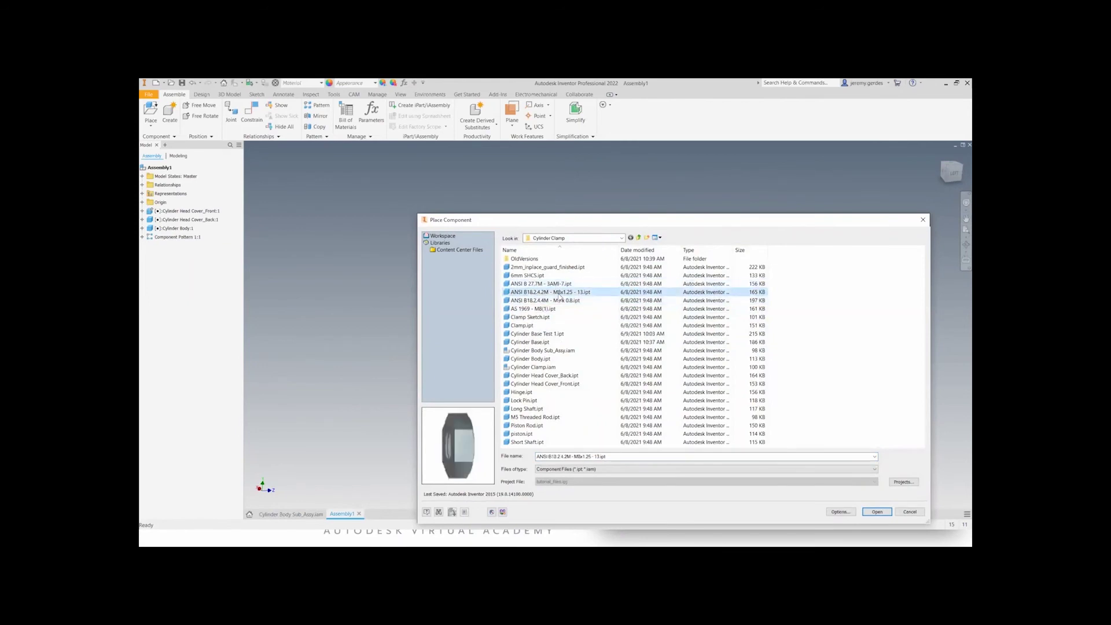
double_click(559, 293)
left_click(479, 206)
- Place one Piston Rod.ipt beside the front head cover and one piston.ipt between the rod and the hex nut
left_click(150, 113)
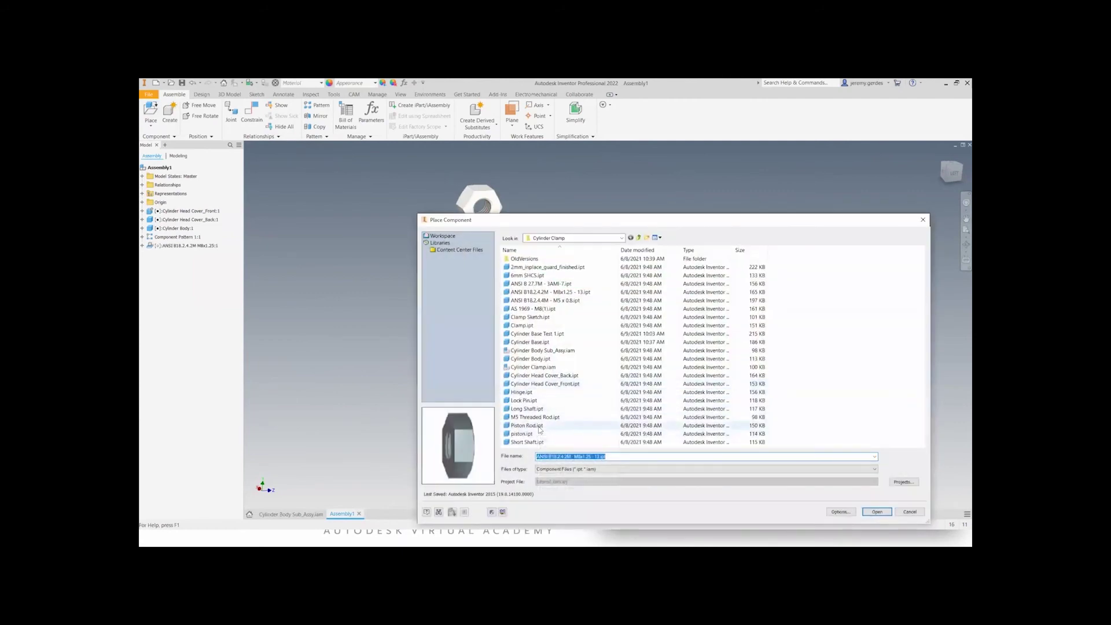
double_click(539, 430)
left_click(330, 329)
left_click(152, 113)
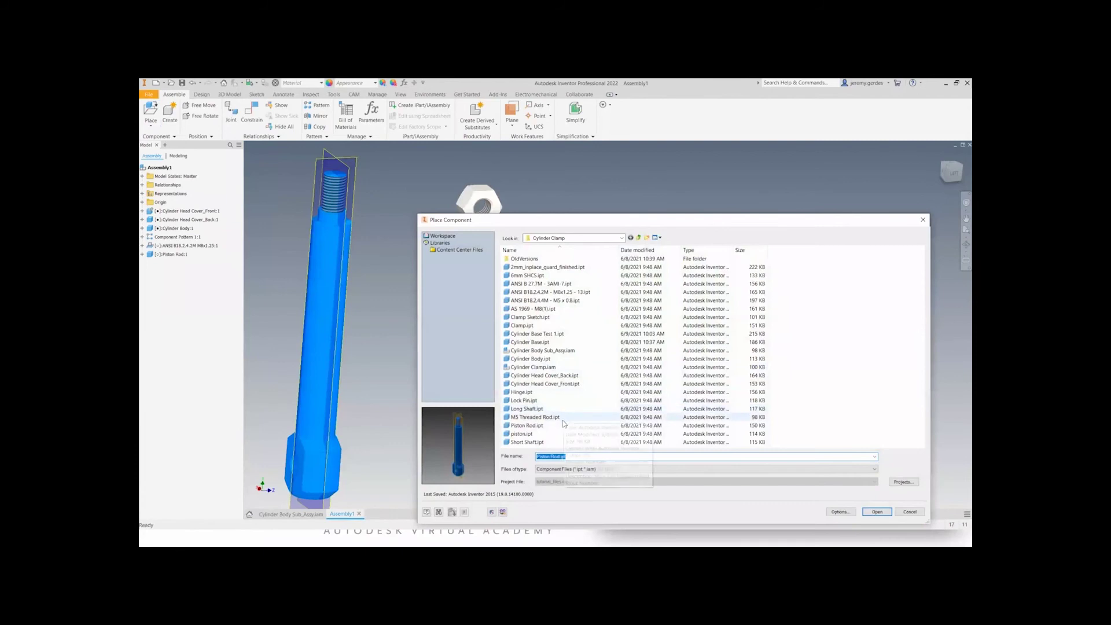
left_click(558, 435)
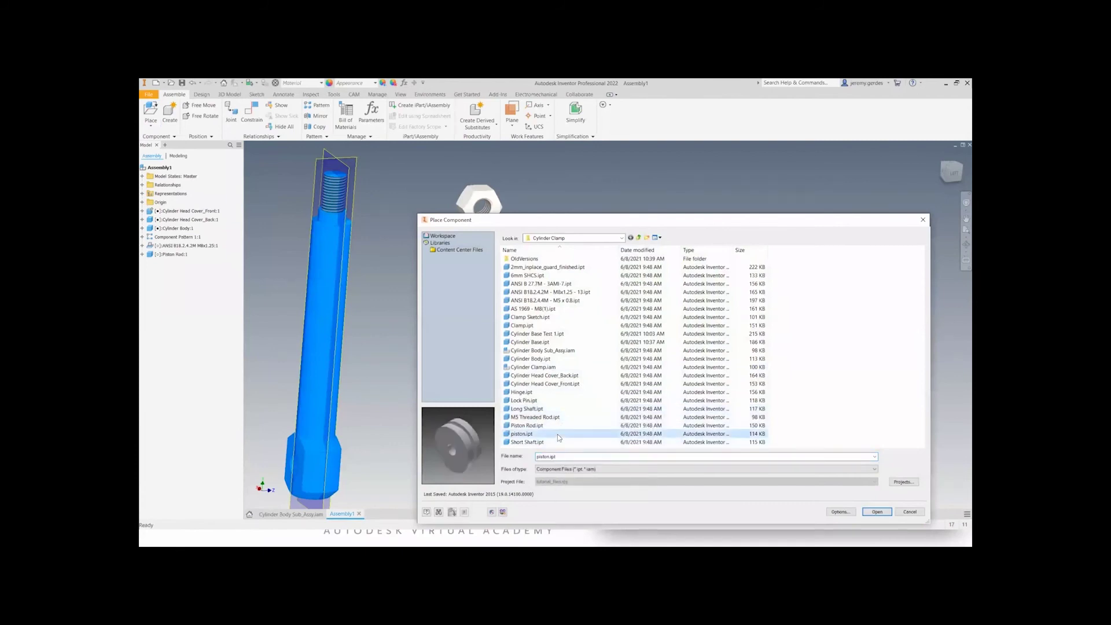
double_click(557, 434)
left_click(399, 200)
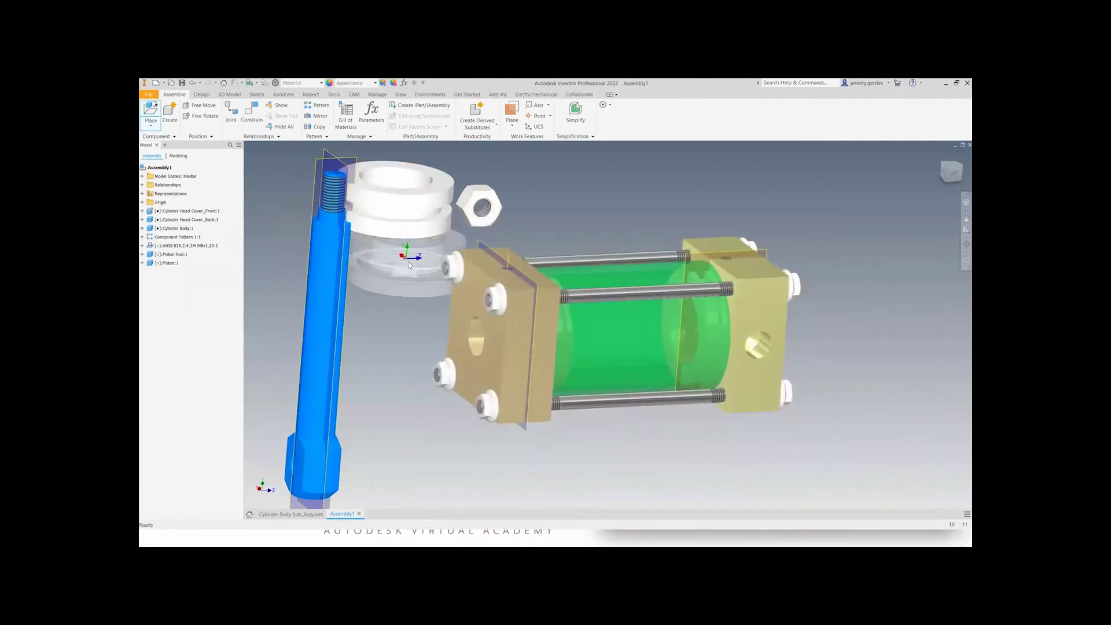
key("Escape")
- Add an Insert constraint with 0 mm offset between the piston's lower circular edge and the piston rod's shoulder below the thread
middle_click_drag(408, 263, 466, 359)
key("c")
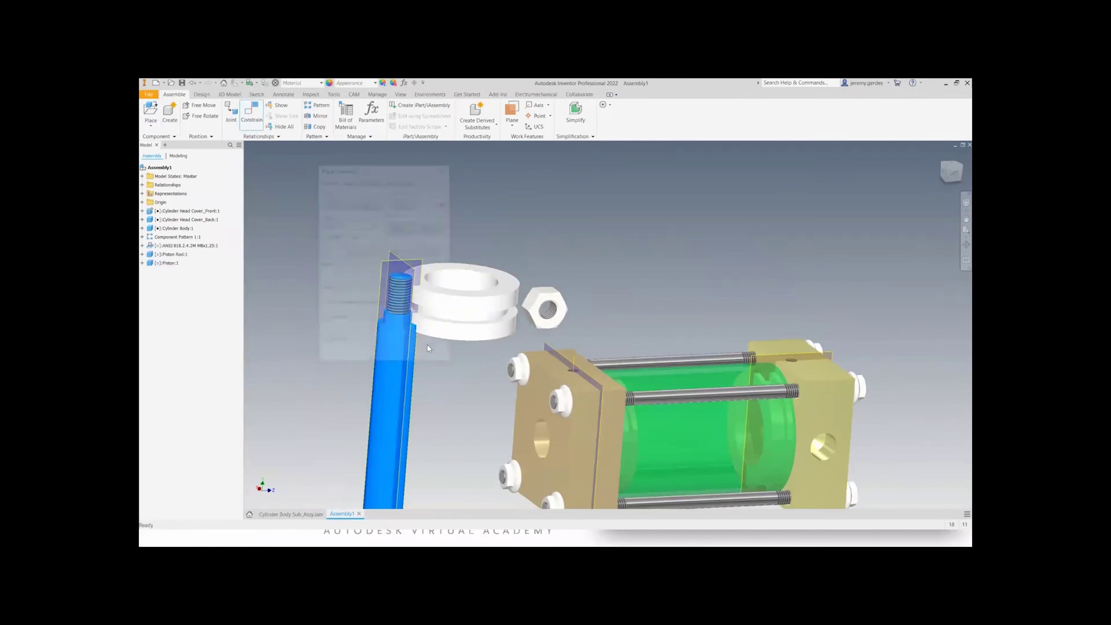
middle_click_drag(492, 377, 622, 389)
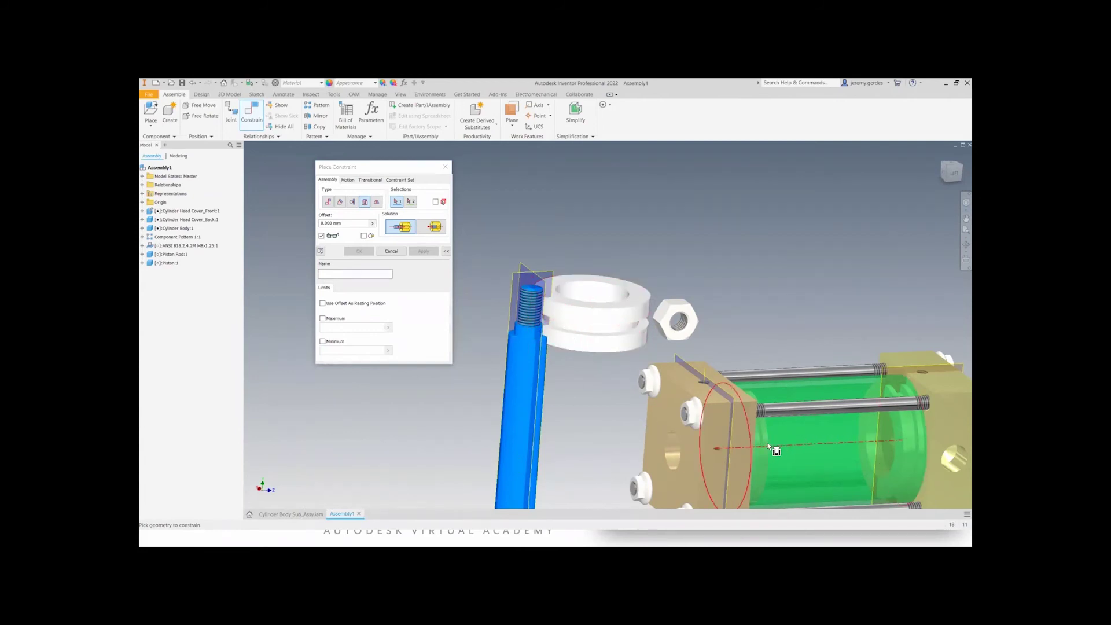
left_click(559, 349)
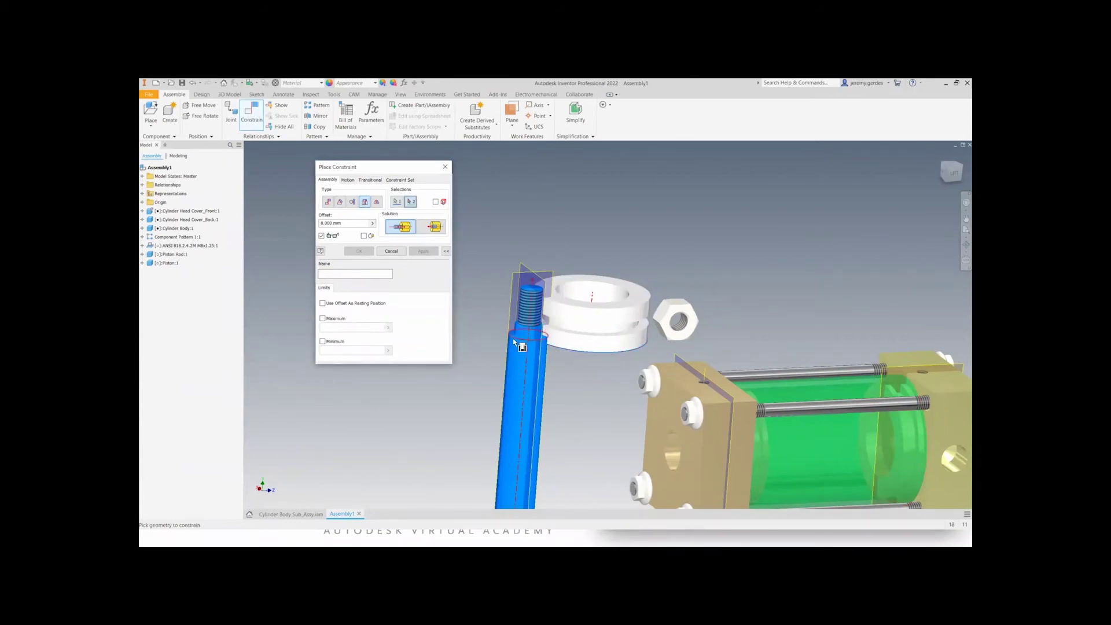
left_click(514, 342)
key("Return")
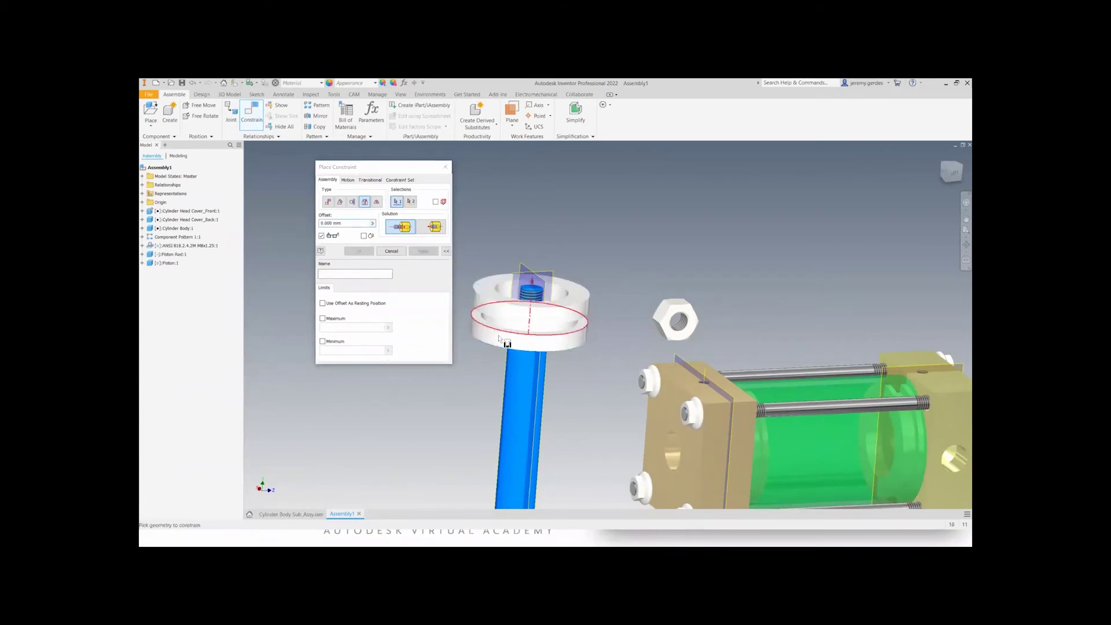
- Add an Insert constraint with 0 mm offset between the piston's inner hole edge around the thread and the hex nut's circular edge
middle_click_drag(558, 357, 600, 403, "shift")
scroll(540, 364, "down", 5)
left_click(548, 370)
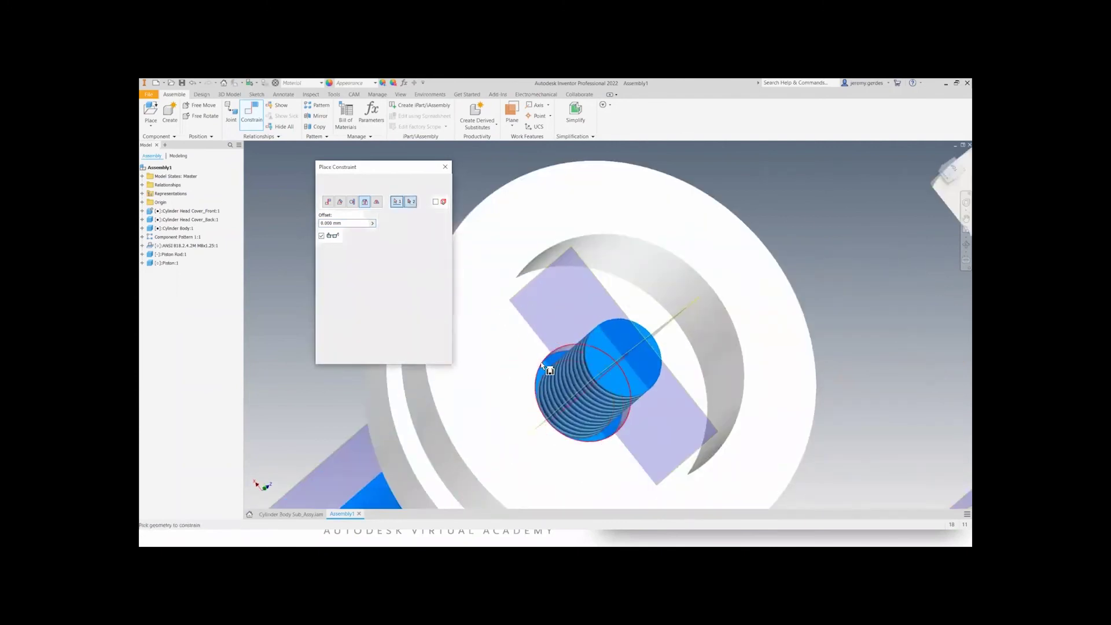
key("F6")
scroll(643, 326, "down", 5)
left_click(623, 361)
scroll(622, 361, "up", 4)
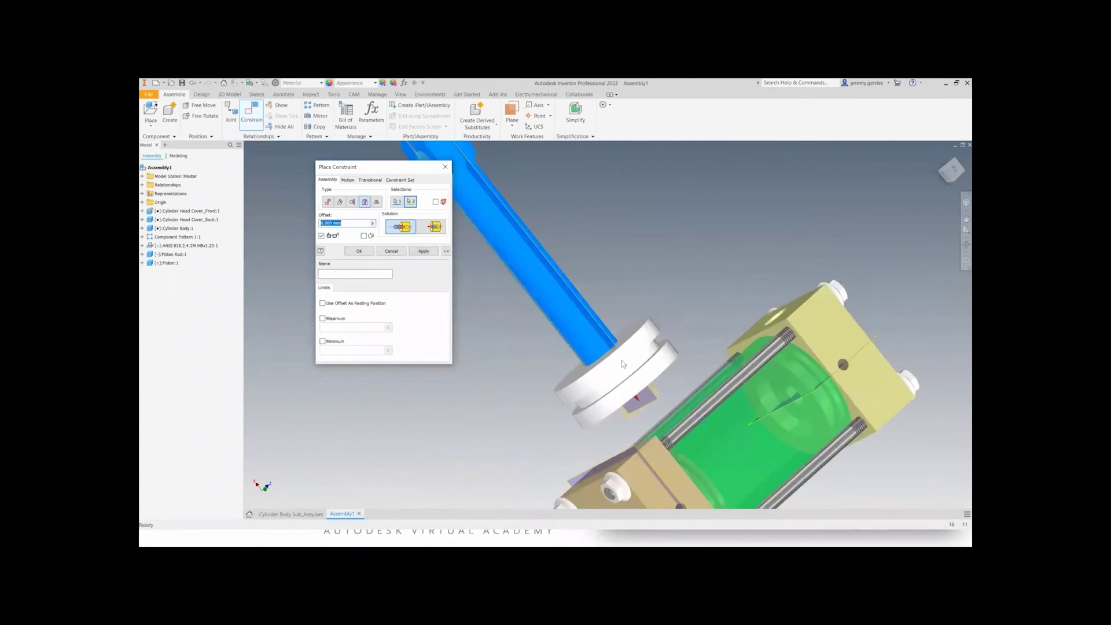
left_click(360, 251)
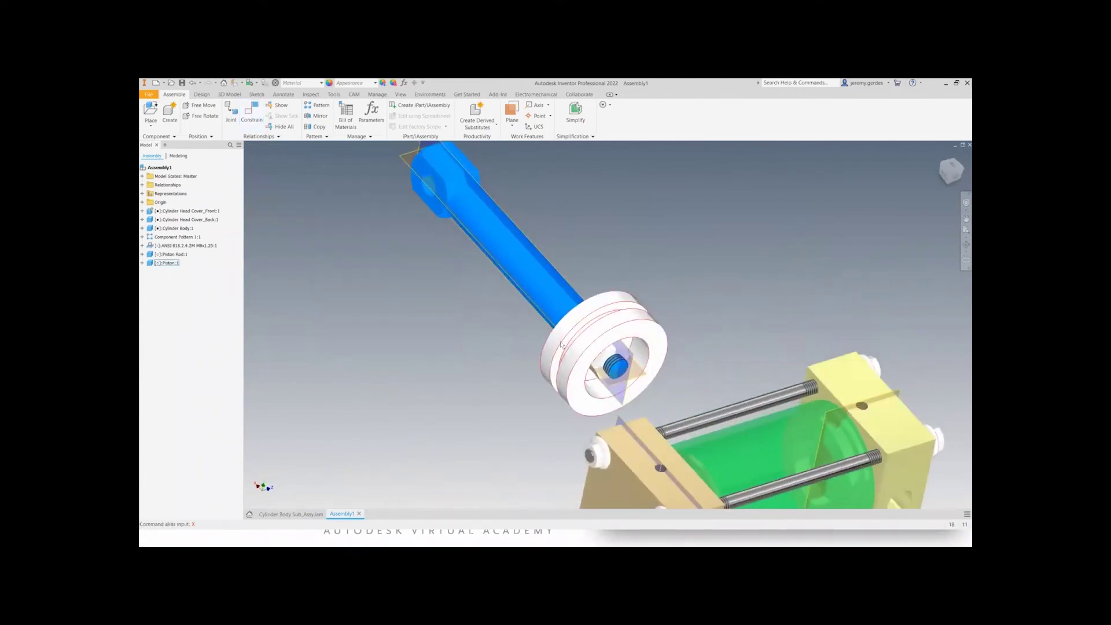
key("c")
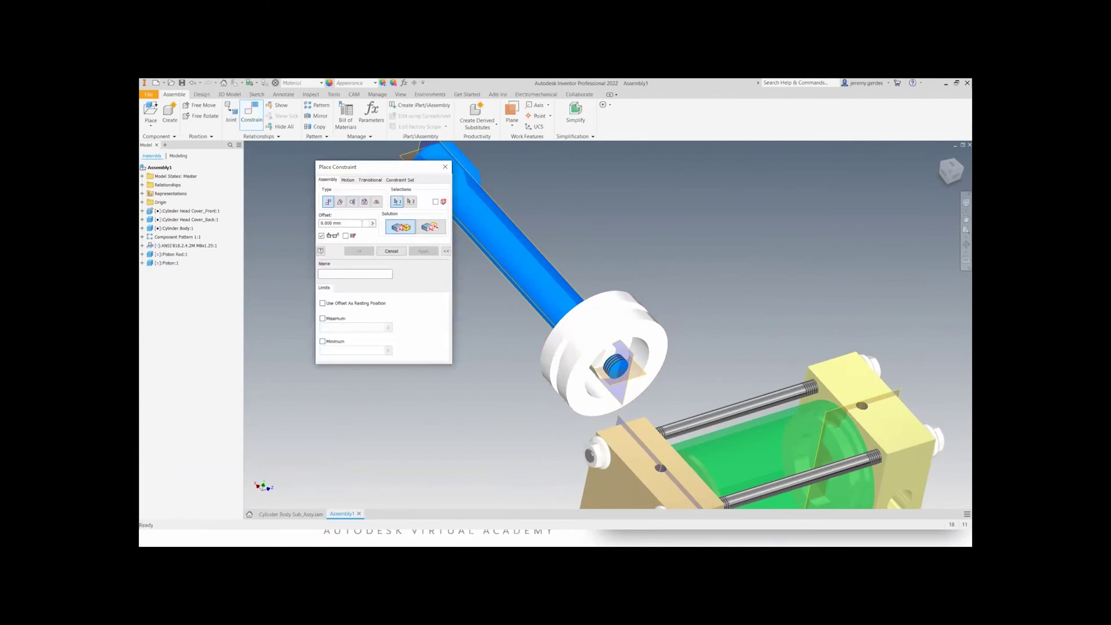
left_click(339, 202)
left_click(391, 227)
scroll(604, 379, "up", 3)
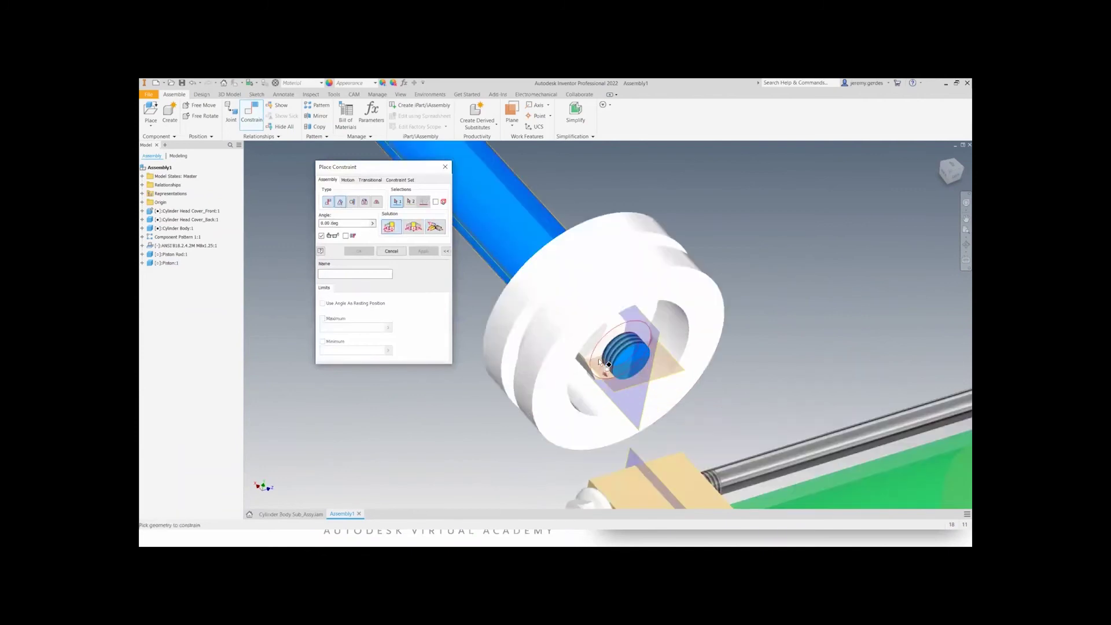
left_click(592, 337)
left_click(613, 387)
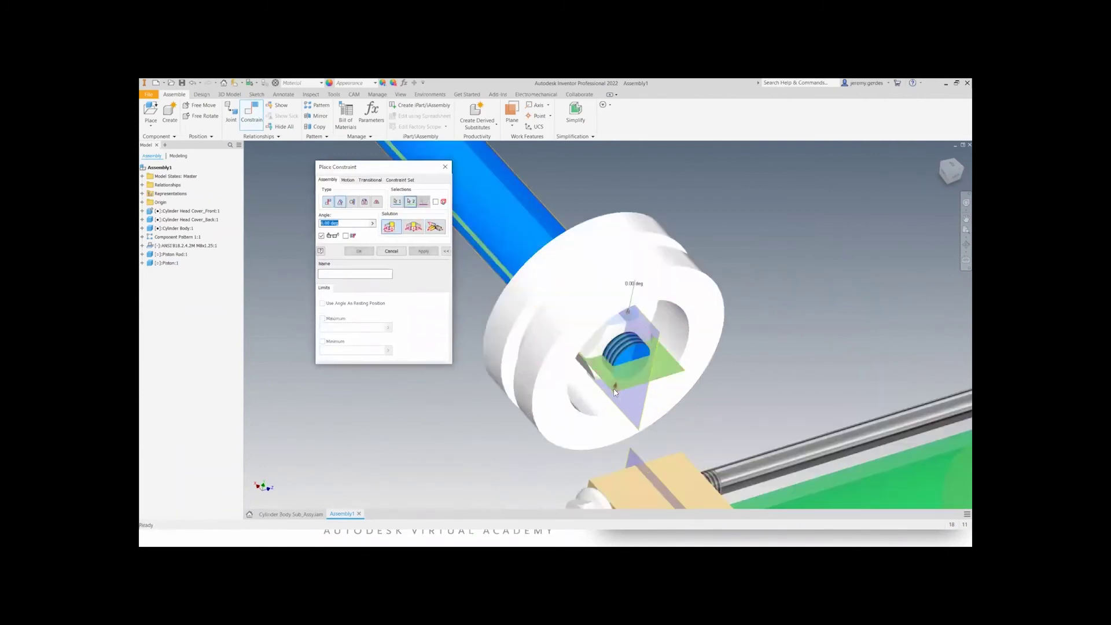
left_click(358, 251)
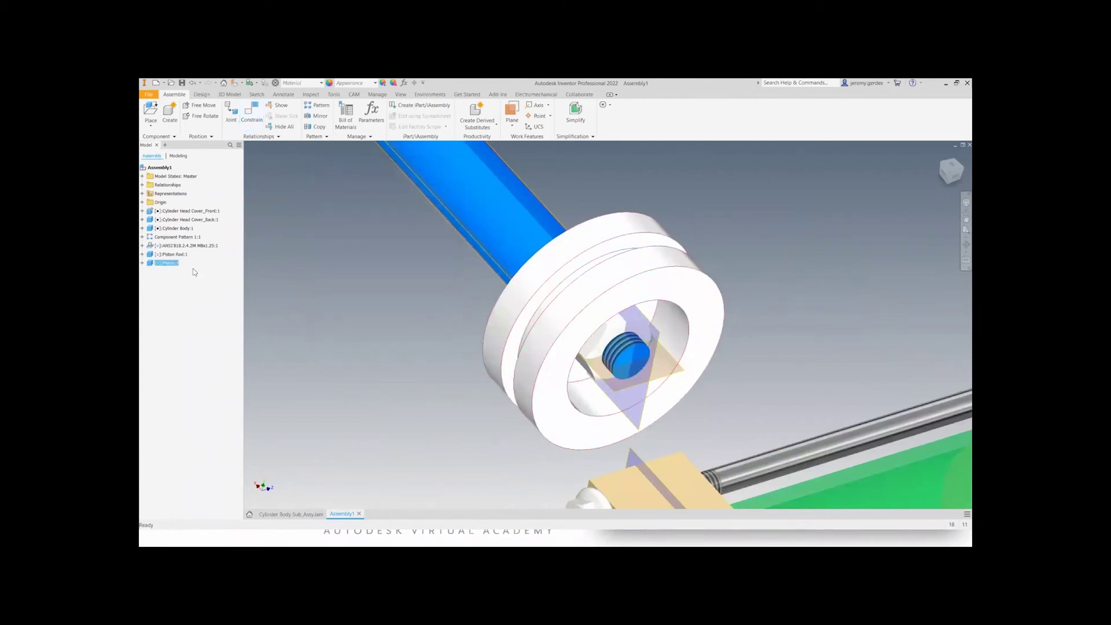
- Show the piston's YZ Plane and add a 0 deg Angle constraint between it and the piston rod's lengthwise work plane
left_click(143, 264)
left_click(149, 280)
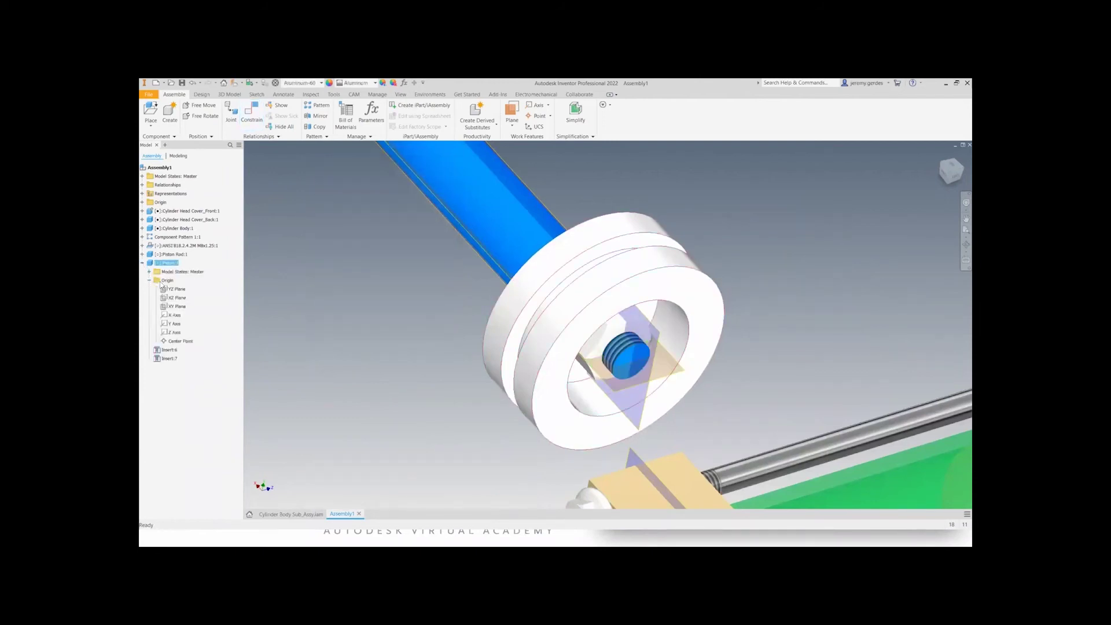
left_click(189, 357)
key("c")
left_click(341, 201)
left_click(483, 349)
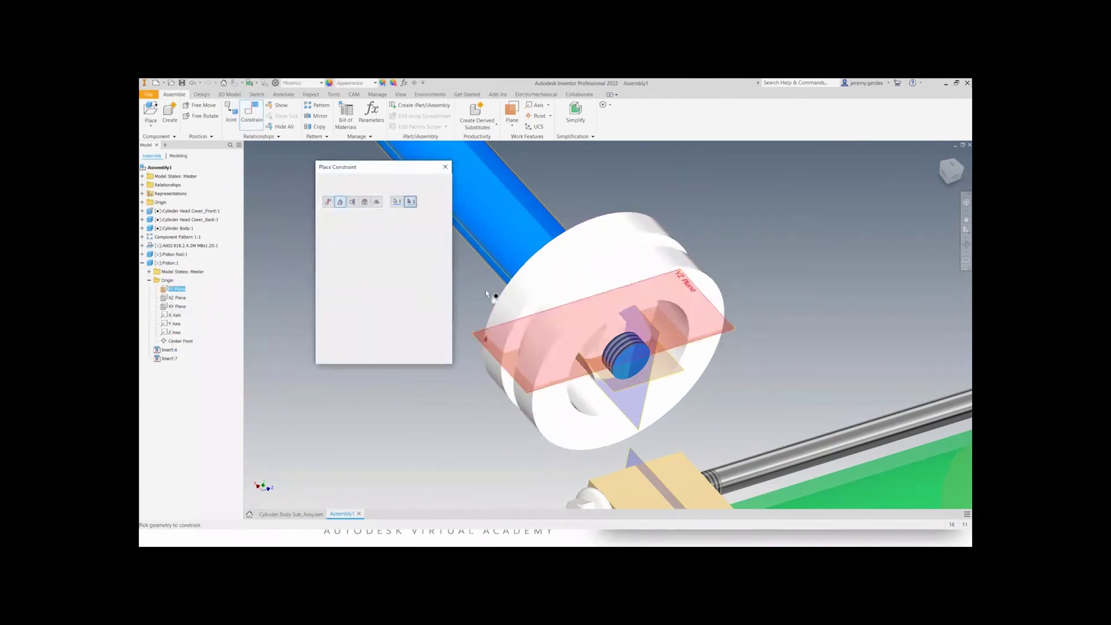
left_click(490, 268)
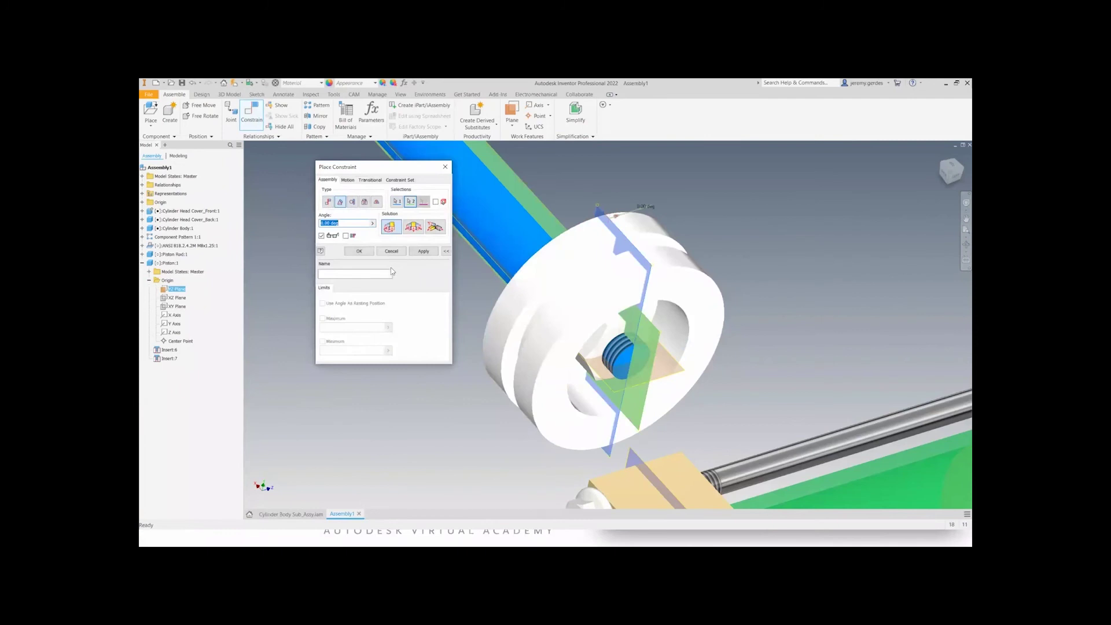
left_click(359, 250)
- Hide the piston's YZ Plane and move the piston rod with its piston closer to the front head cover
right_click(179, 289)
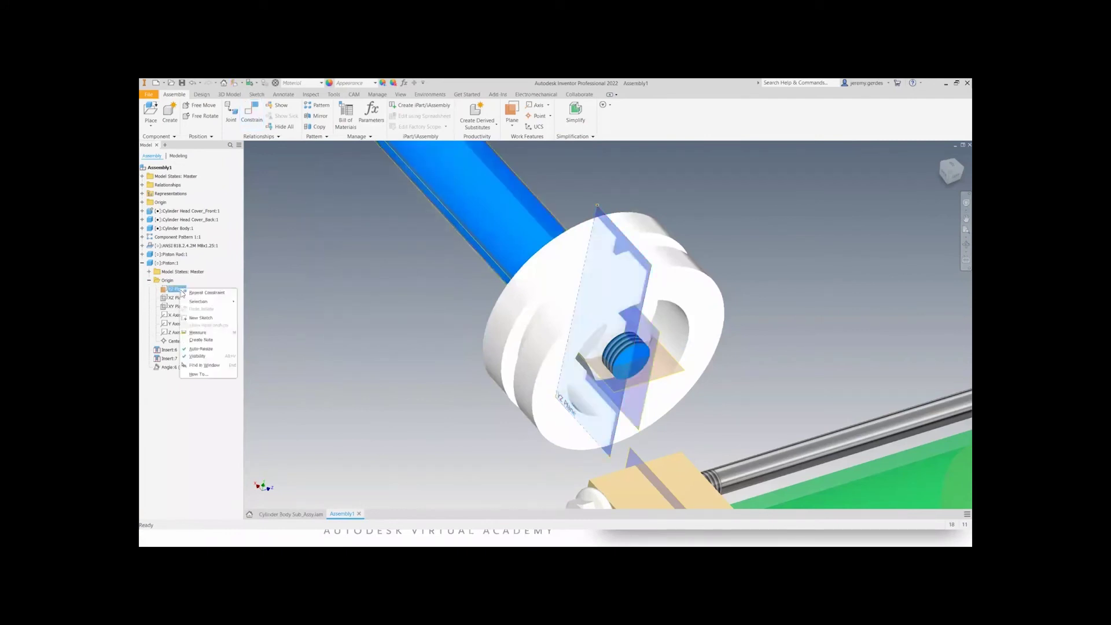
left_click(197, 356)
left_click(149, 280)
left_click(143, 264)
scroll(478, 367, "down", 5)
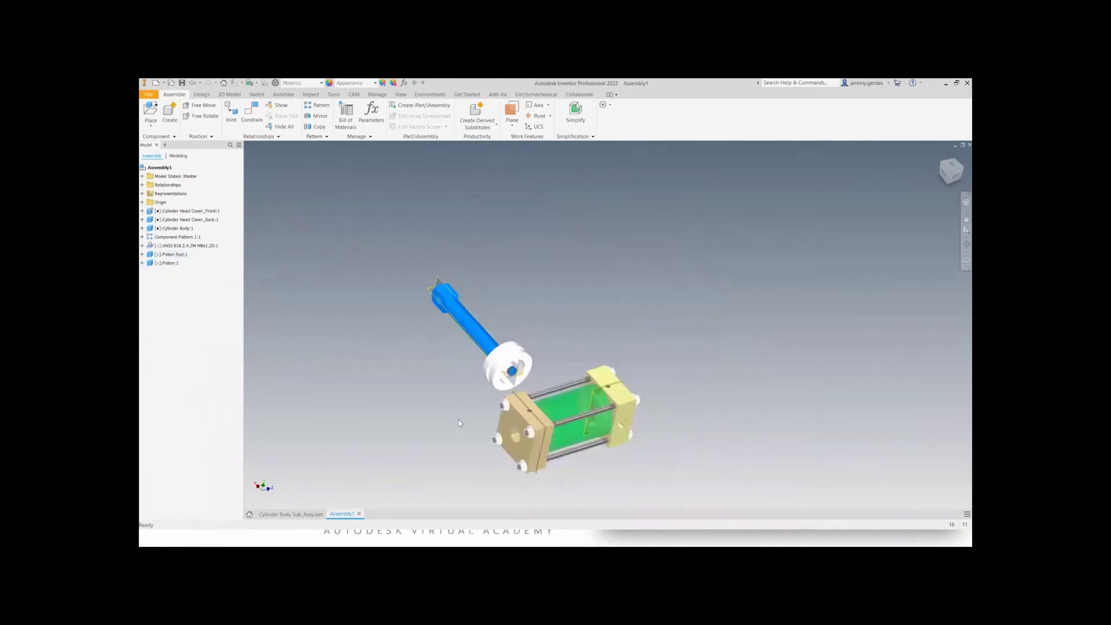
left_click_drag(460, 312, 437, 358)
middle_click_drag(498, 471, 481, 463, "shift")
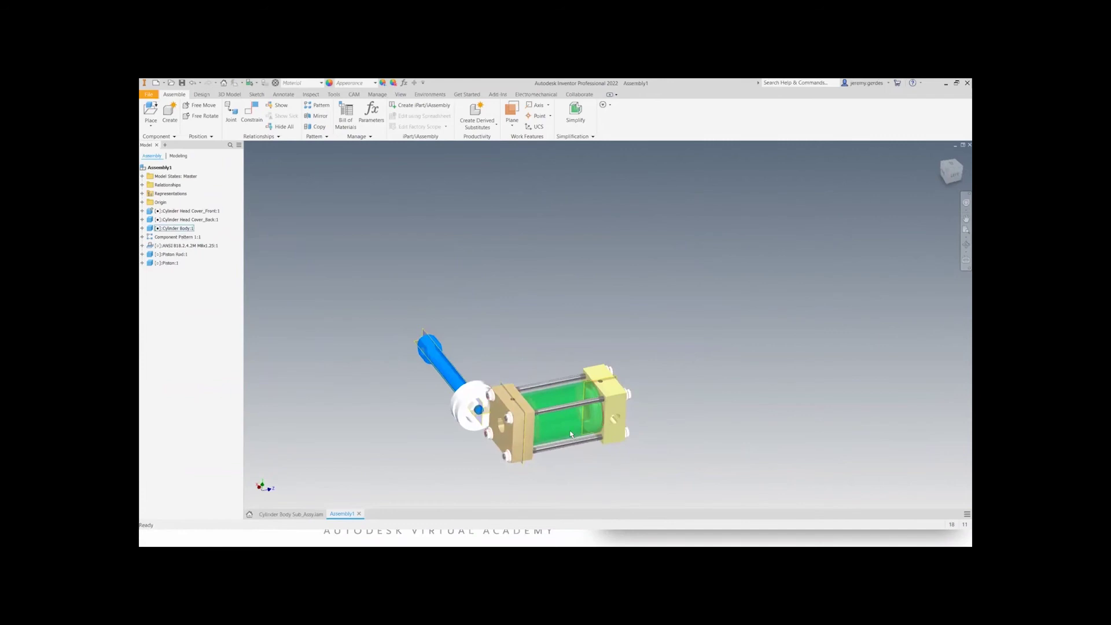
middle_click_drag(578, 429, 597, 409)
scroll(596, 371, "up", 4)
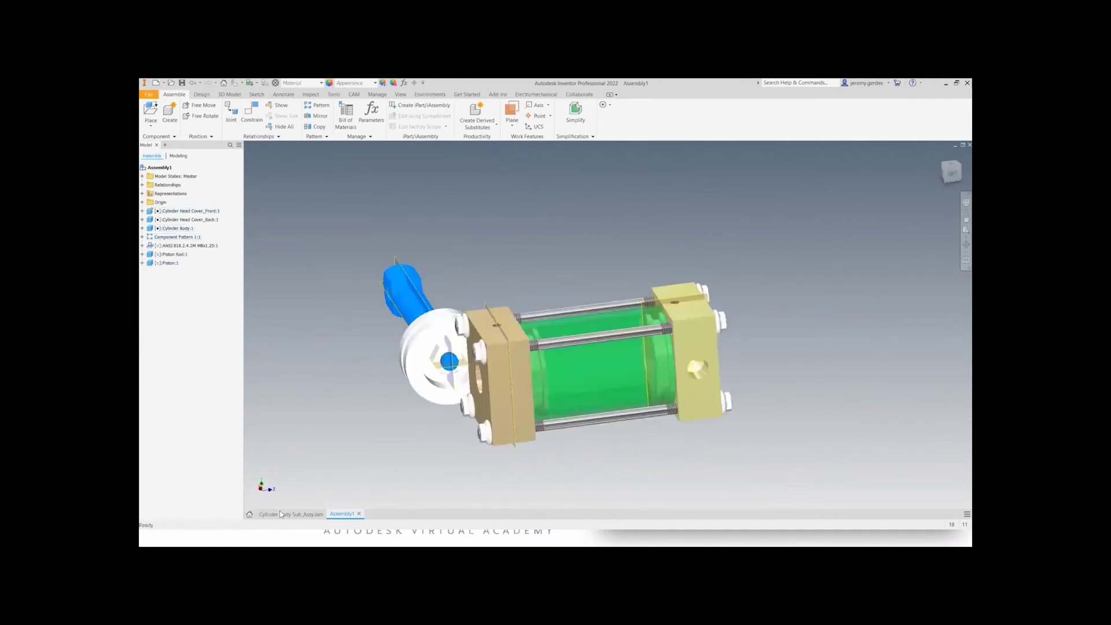
- Switch to Cylinder Body Sub_Assy.iam, hide the Cylinder Body and slide the piston rod along its travel between the head covers
left_click(303, 515)
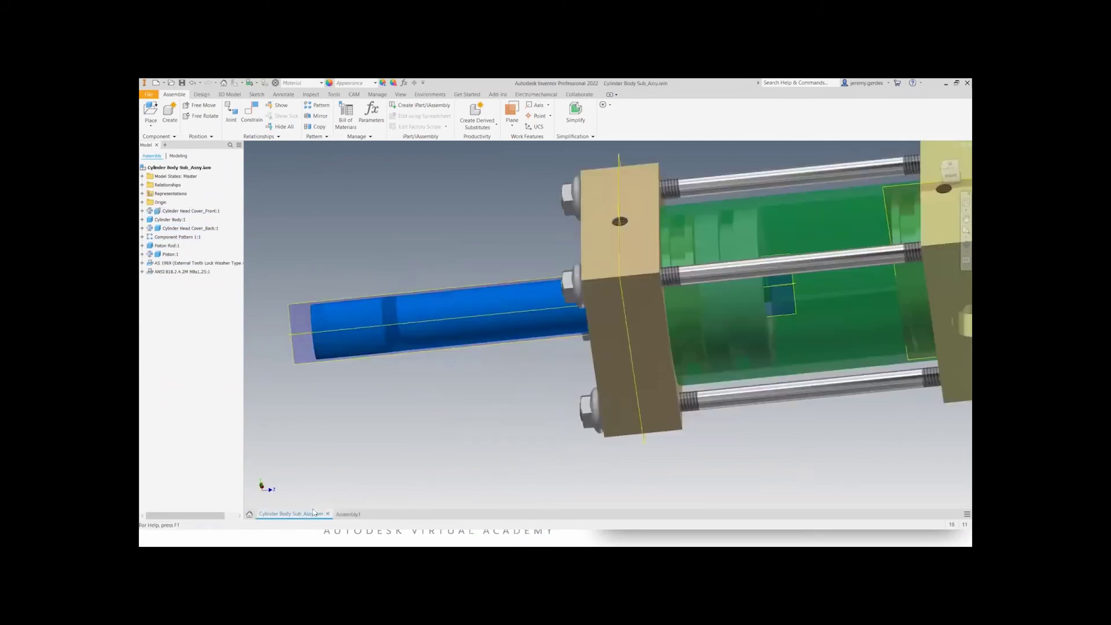
right_click(834, 306)
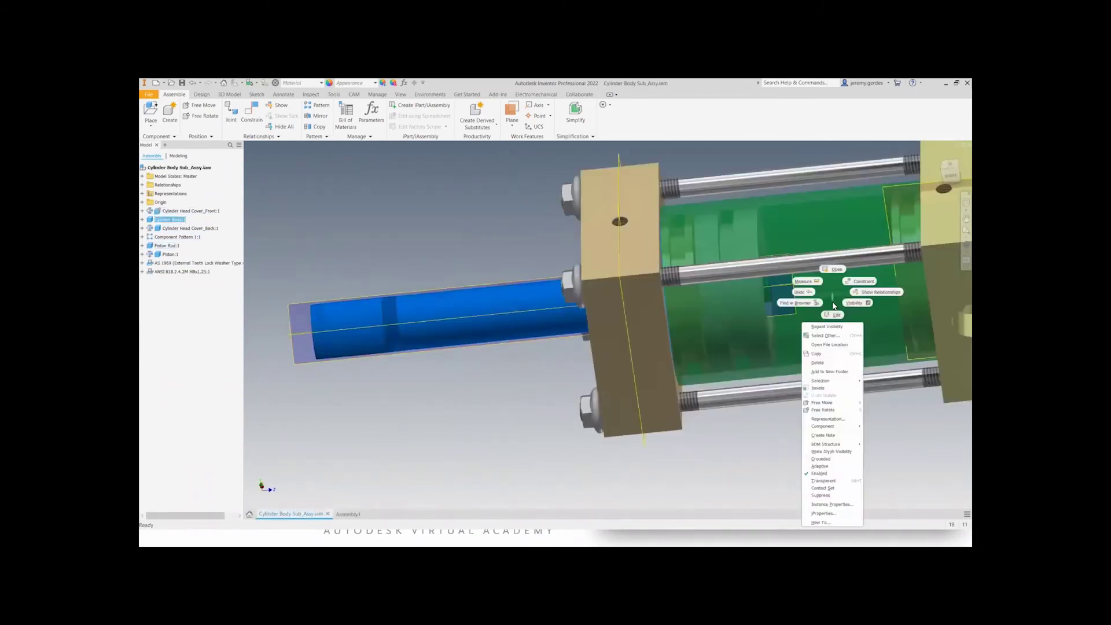
left_click(867, 305)
middle_click_drag(780, 332, 603, 408)
left_click_drag(553, 315, 685, 305)
middle_click_drag(617, 332, 658, 337, "shift")
left_click_drag(672, 318, 302, 254)
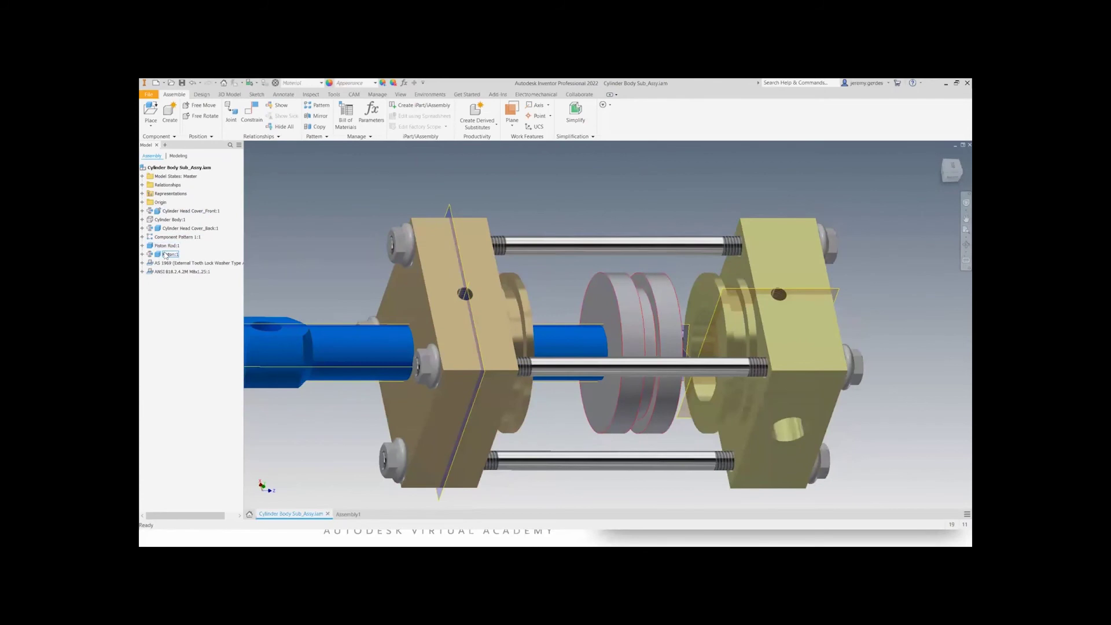
- Open the piston's Mate constraint for editing, examine its maximum and minimum limits, and close it without changes
left_click(168, 254)
left_click(142, 255)
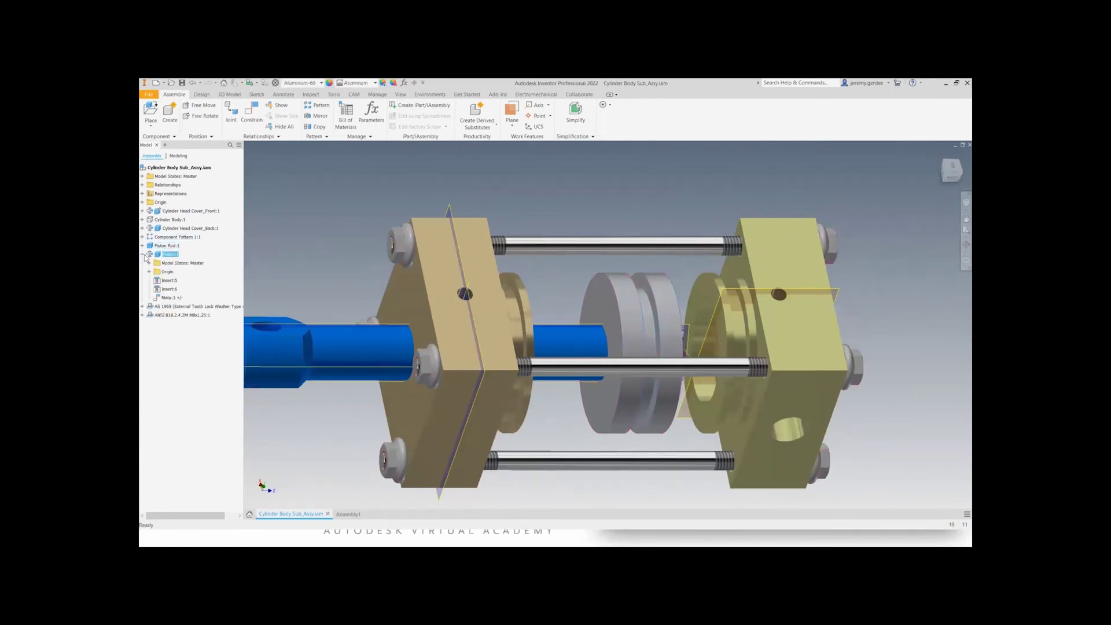
right_click(173, 299)
left_click(199, 330)
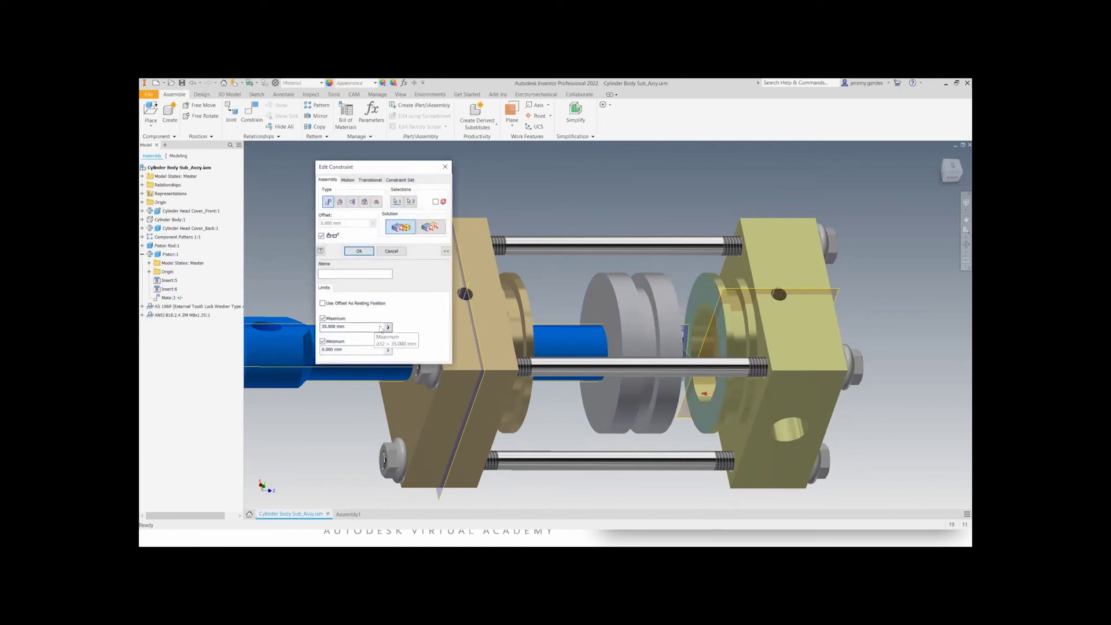
left_click(392, 250)
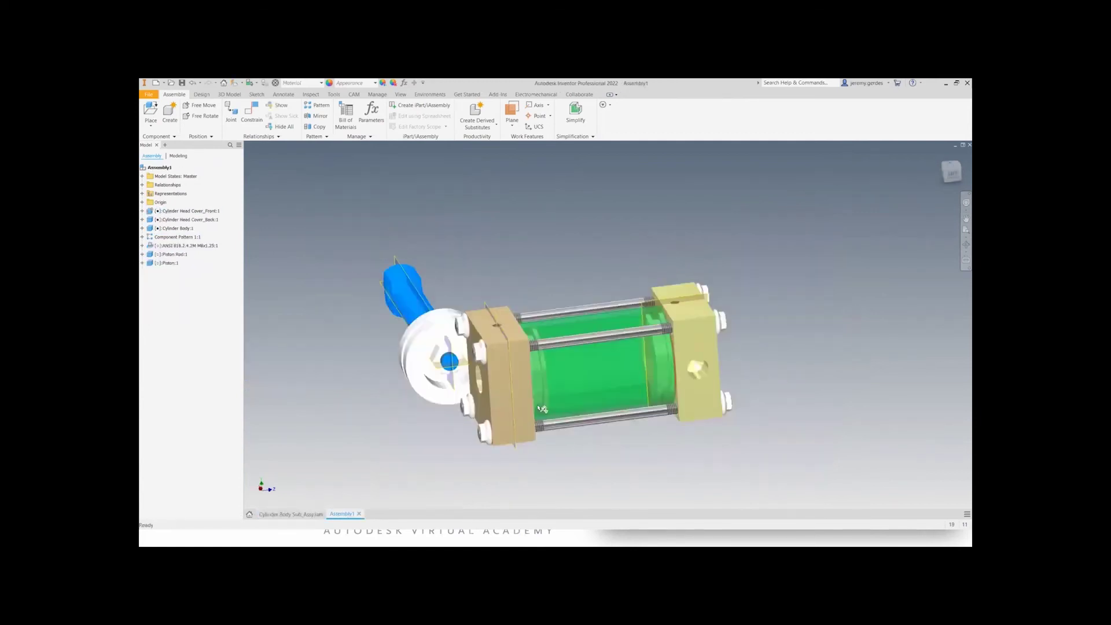
- In Assembly1, move the piston rod clear and mate its axis to the front head cover's bore axis with the Opposed solution
left_click_drag(427, 290, 404, 399)
left_click(390, 411)
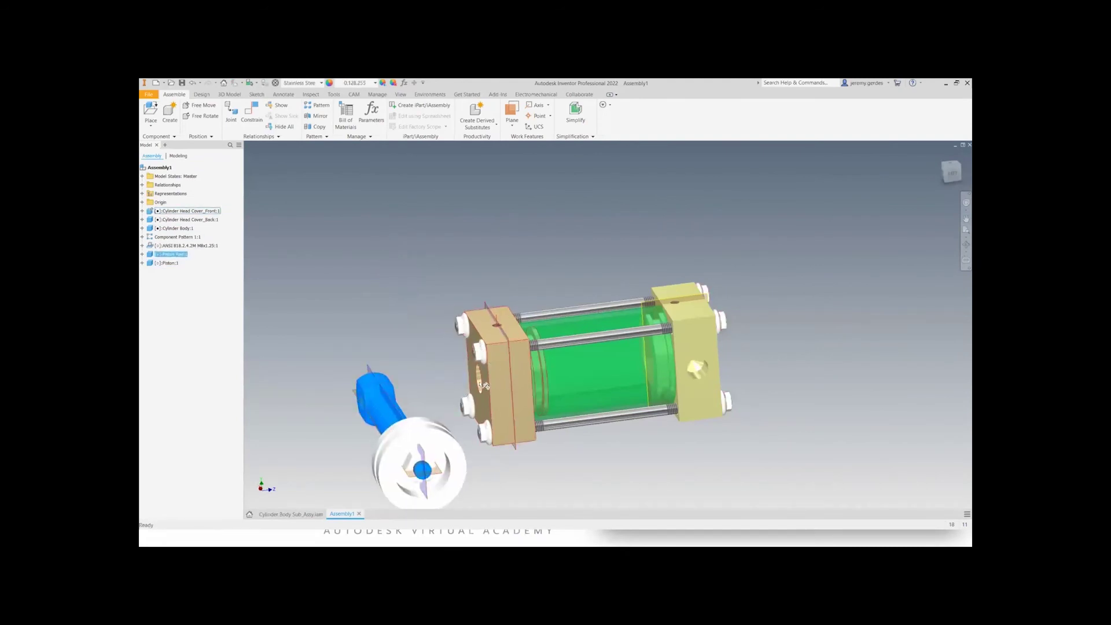
key("c")
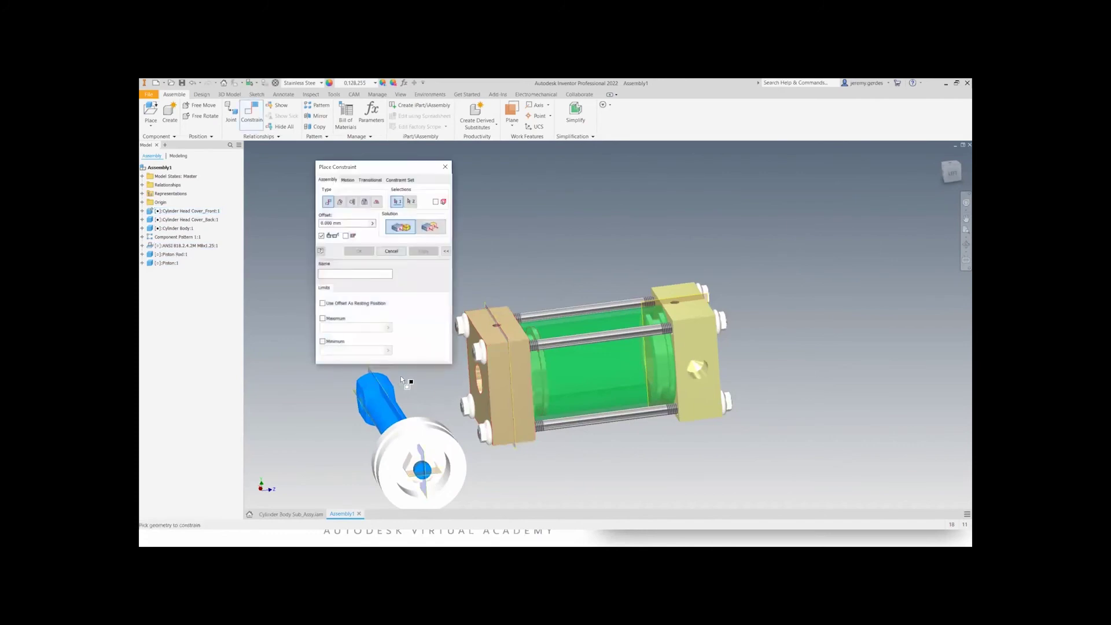
left_click(379, 403)
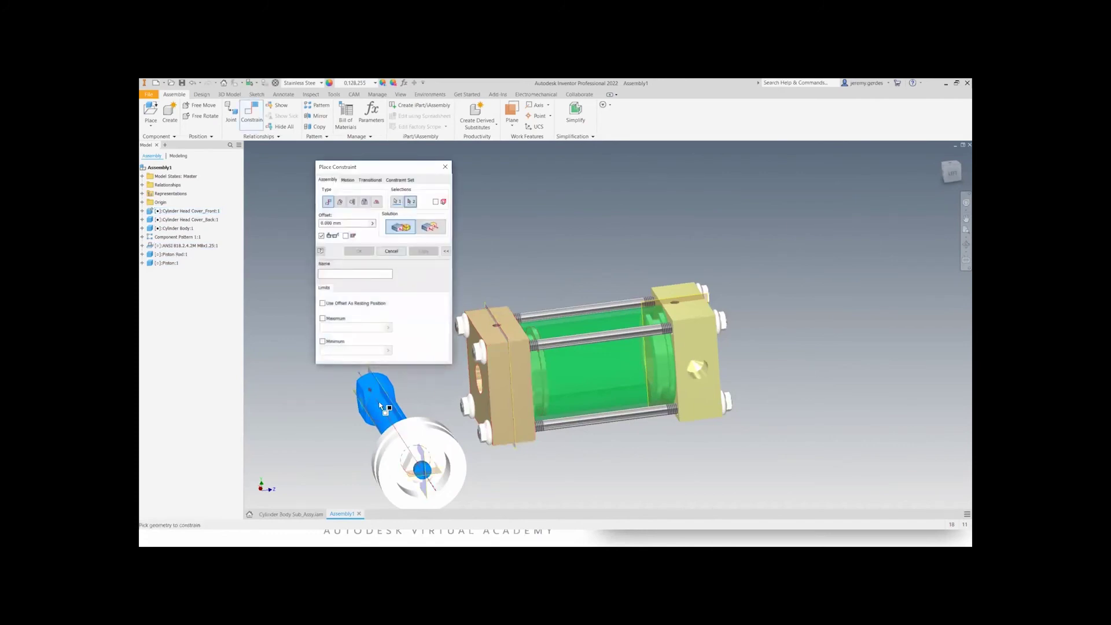
left_click(481, 371)
scroll(550, 387, "up", 4)
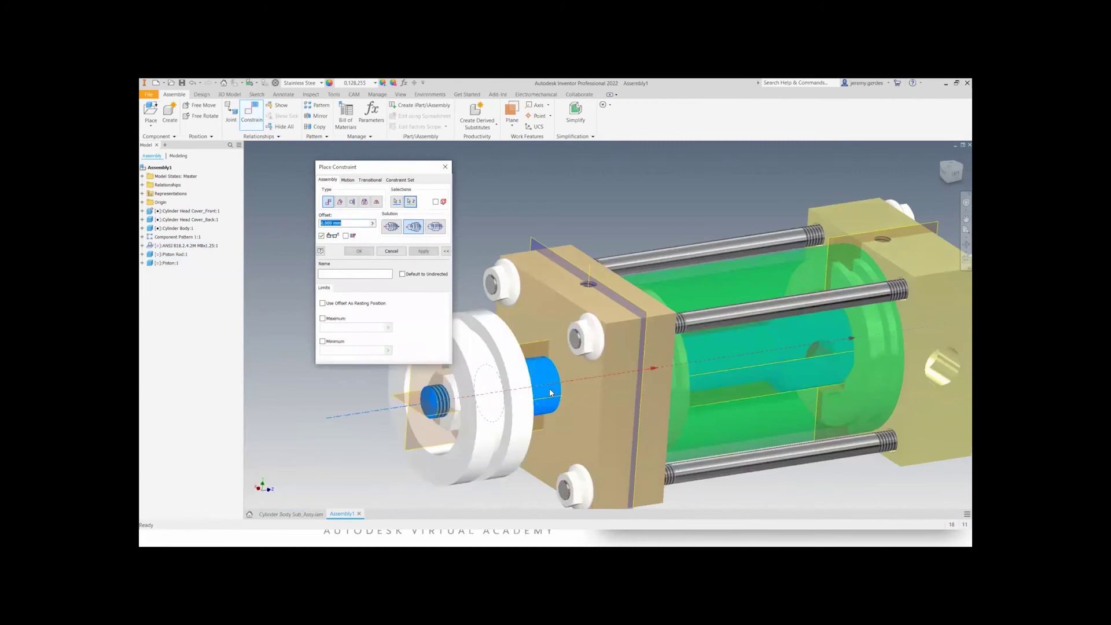
left_click(392, 227)
left_click(360, 252)
- Slide the piston rod until the piston sits inside the cylinder, and hide the Cylinder Body
left_click_drag(362, 408, 720, 280)
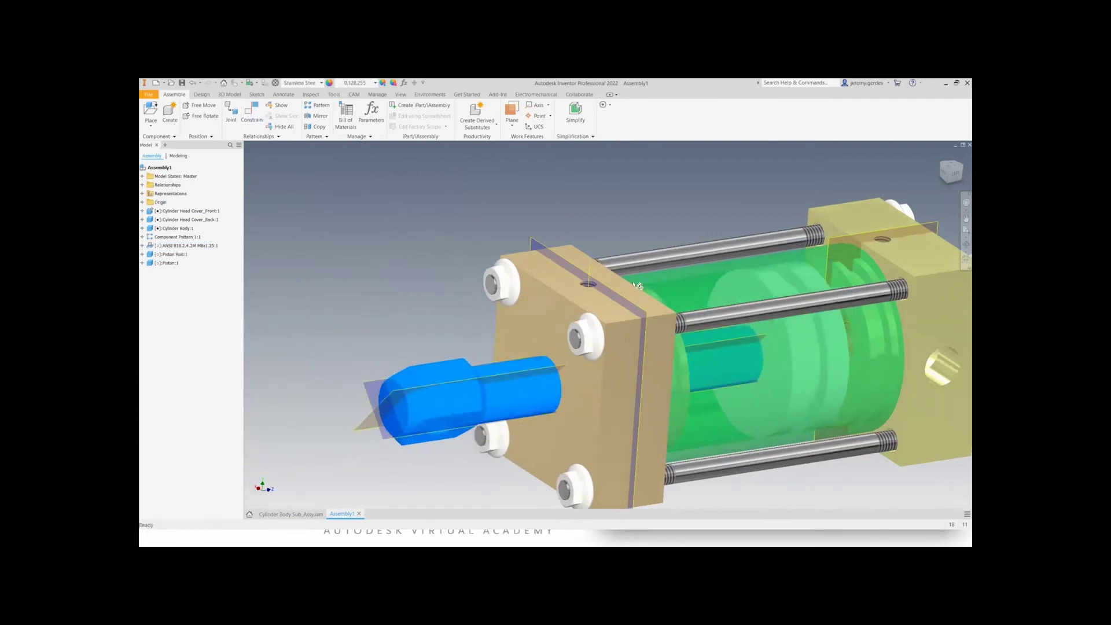
right_click(721, 281)
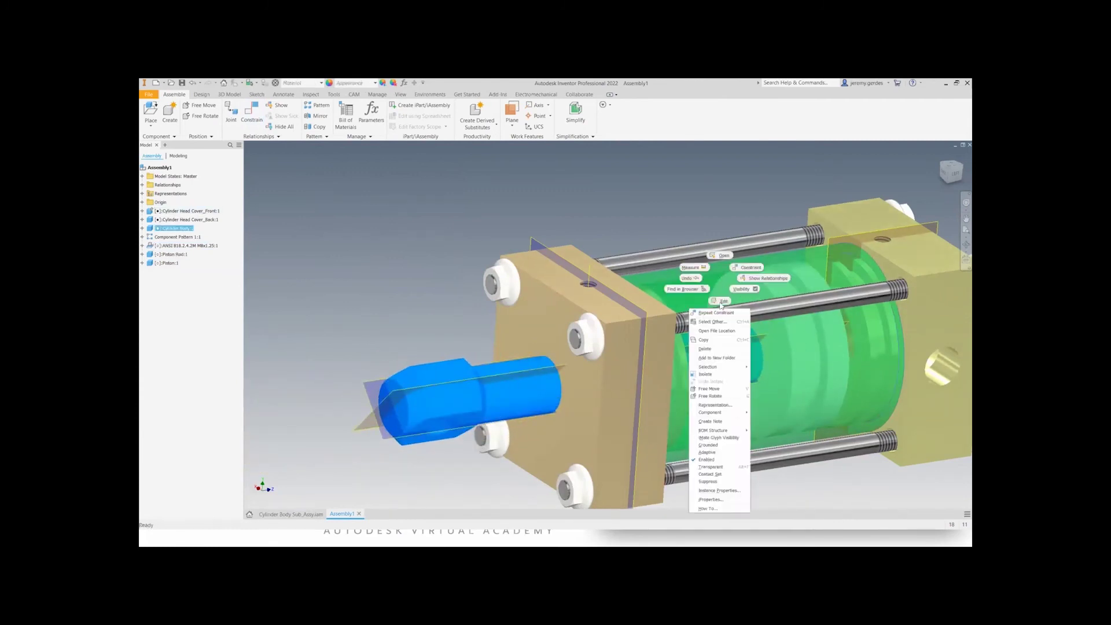
left_click(755, 289)
left_click_drag(800, 376, 772, 352)
- Mate the piston's end face to the back head cover's inner face with a maximum limit of 35 mm and a minimum of 0 mm
middle_click_drag(814, 402, 719, 437, "shift")
key("c")
left_click(758, 286)
middle_click_drag(758, 286, 814, 258, "shift")
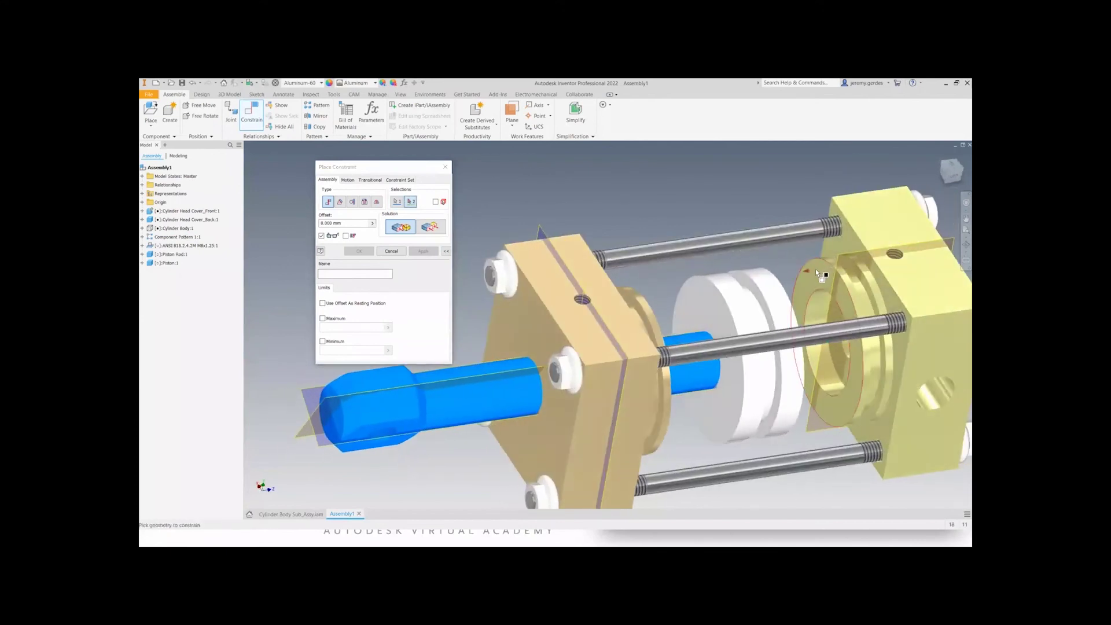
left_click(815, 269)
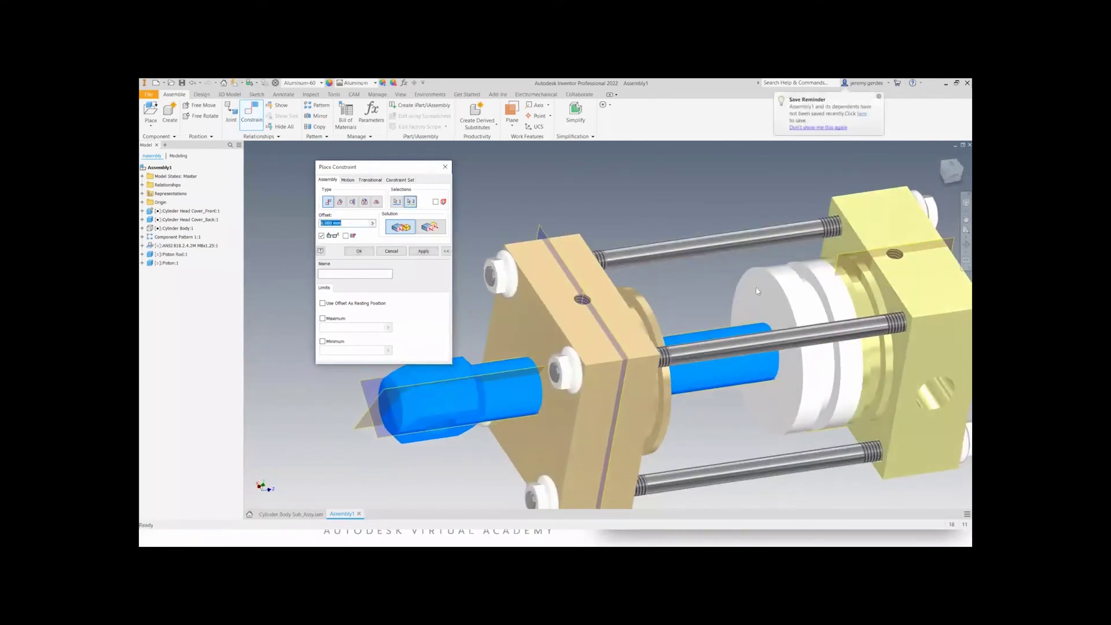
left_click(322, 319)
left_click(371, 328)
type("35")
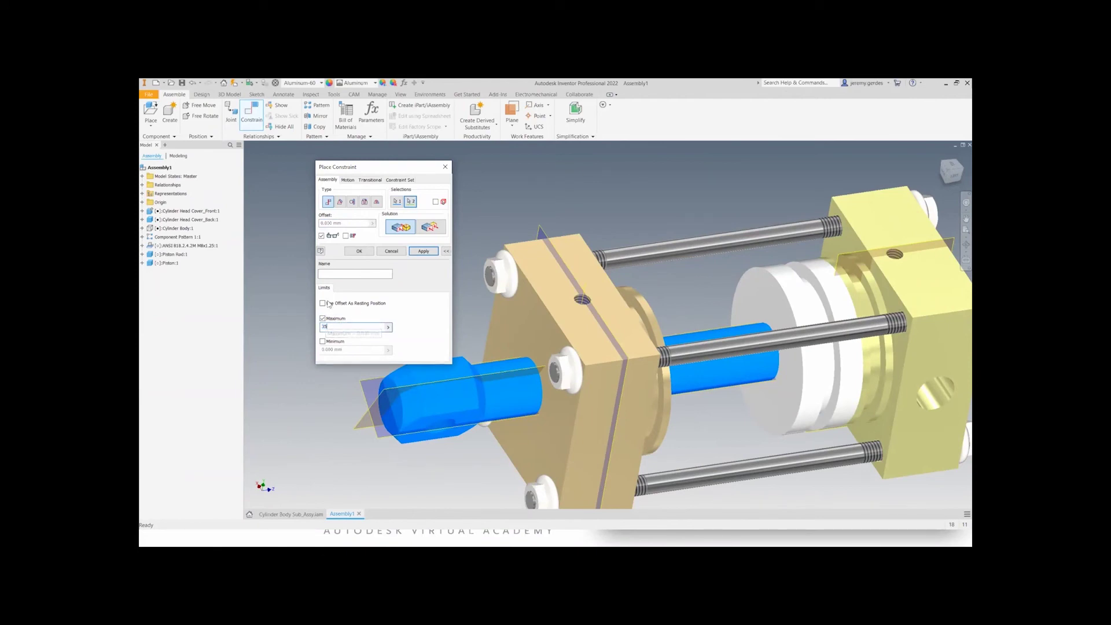
left_click(322, 342)
left_click(360, 251)
- Test the limited motion by pulling the piston rod outward and turning it, and inspect the rod end and piston
left_click_drag(393, 384, 276, 386)
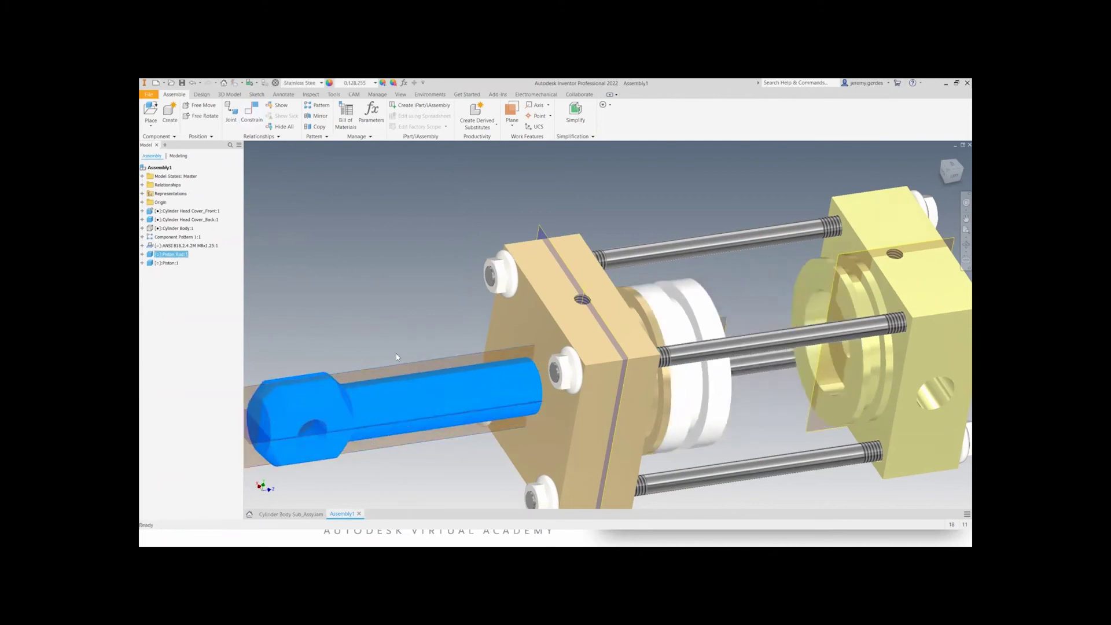
middle_click_drag(370, 349, 578, 324)
left_click(578, 324)
middle_click_drag(645, 444, 544, 405, "shift")
left_click_drag(510, 400, 508, 330)
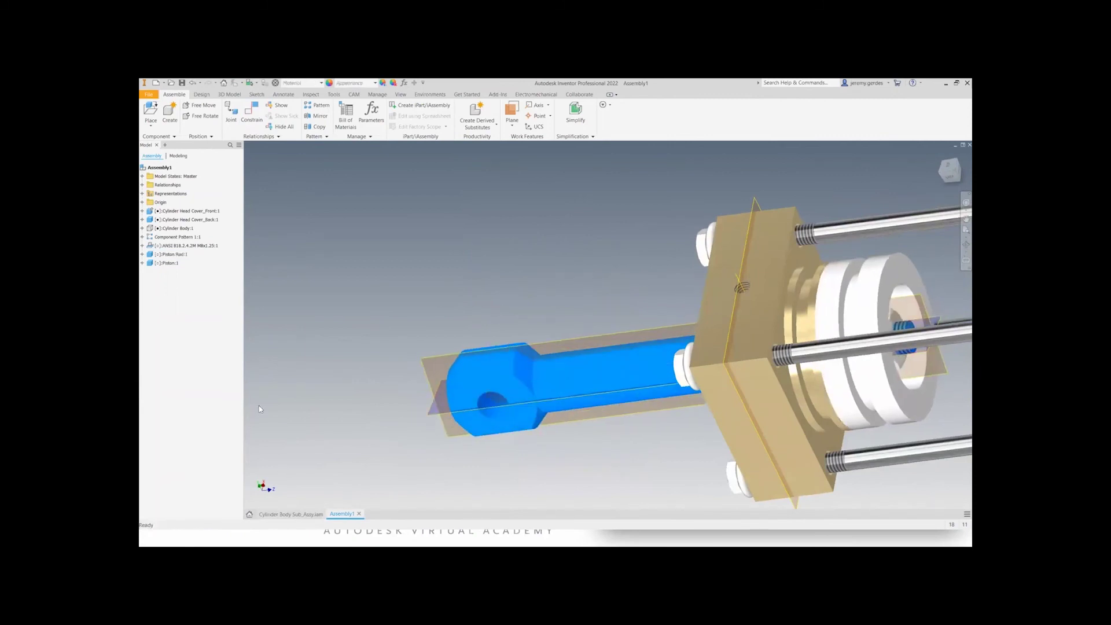
- Return to Cylinder Body Sub_Assy.iam and review the limits of the piston's existing Mate constraint again without changing them
left_click(298, 514)
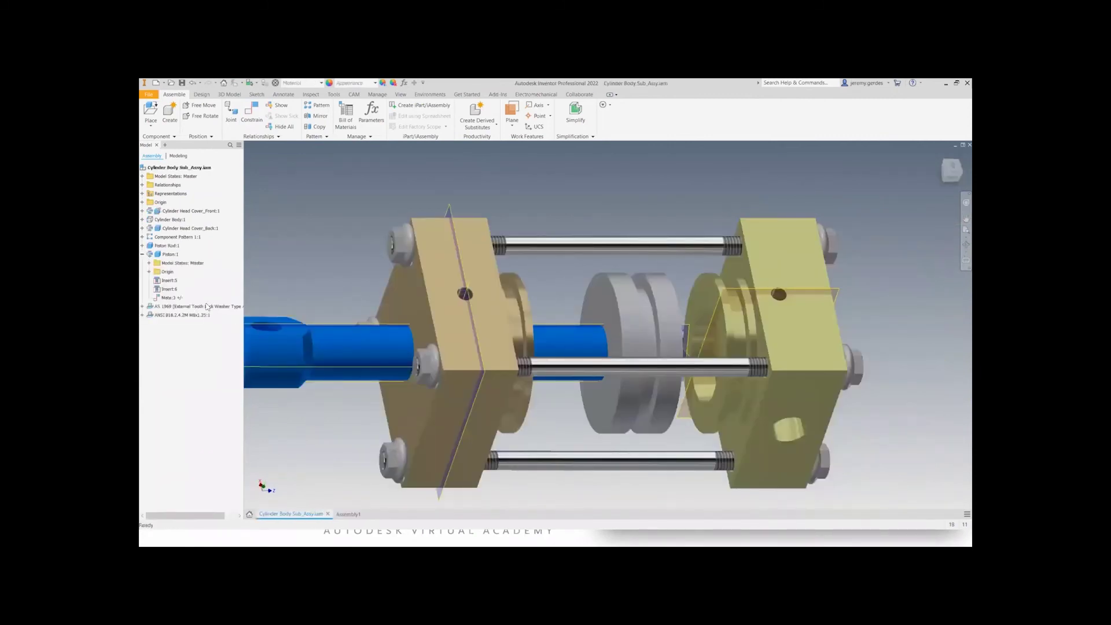
right_click(176, 299)
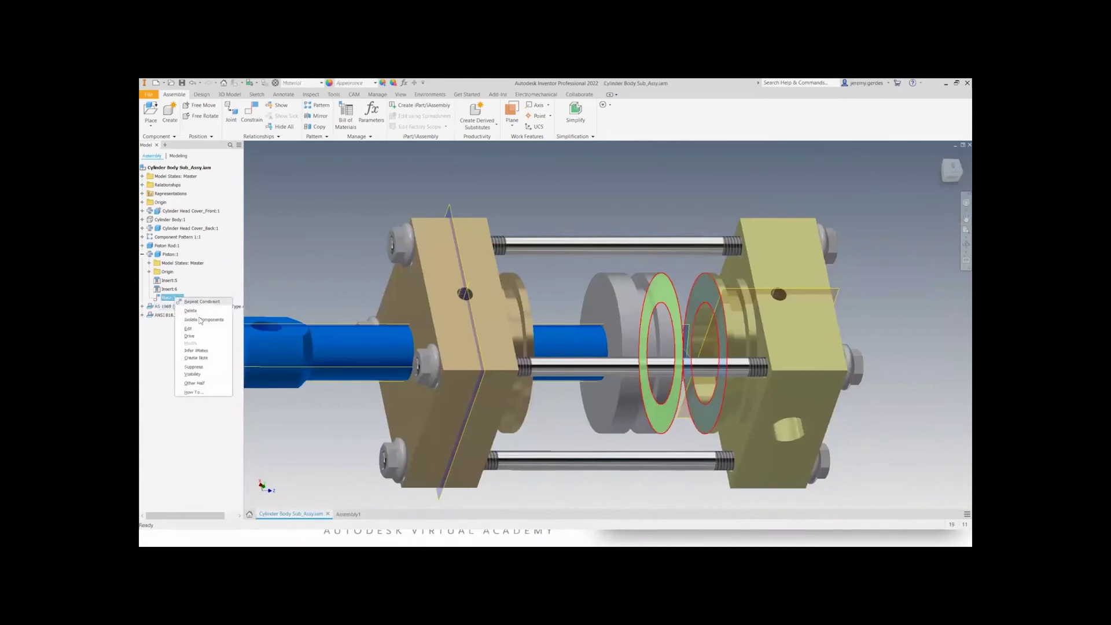
left_click(191, 326)
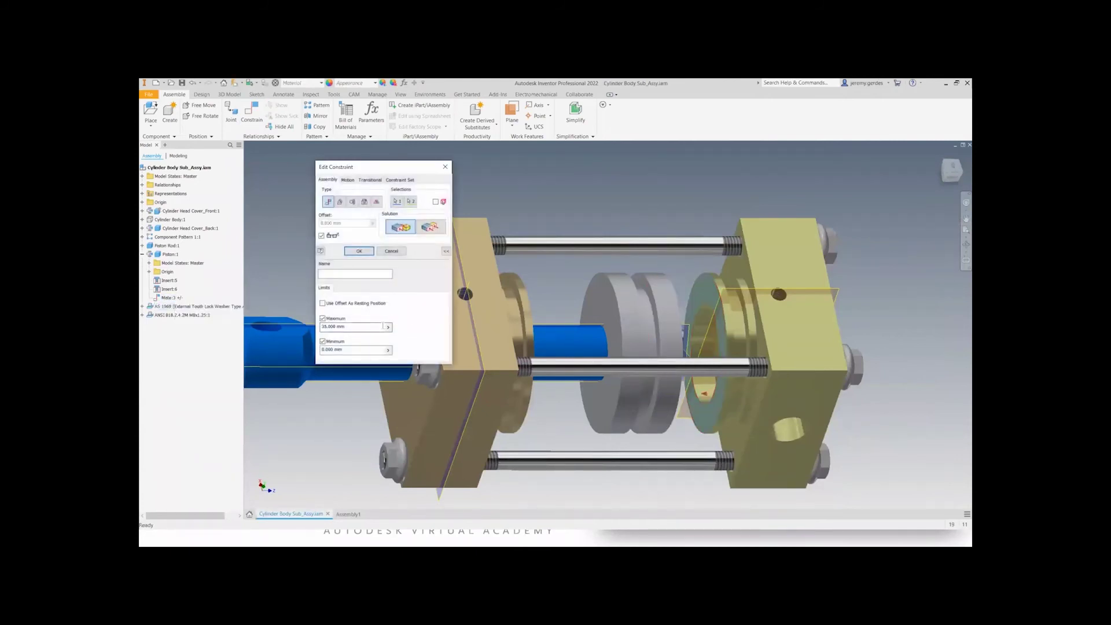
left_click(445, 166)
left_click(211, 229)
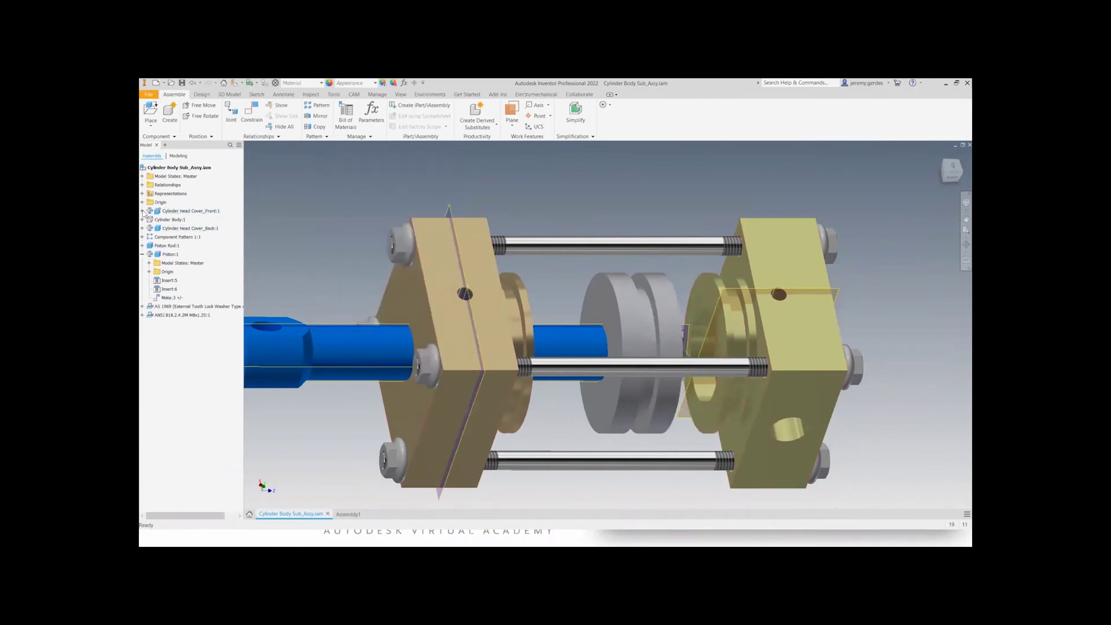
- Return to Assembly1 and add a 0 deg directed angle constraint between the piston rod's work plane and the front head cover
left_click(142, 211)
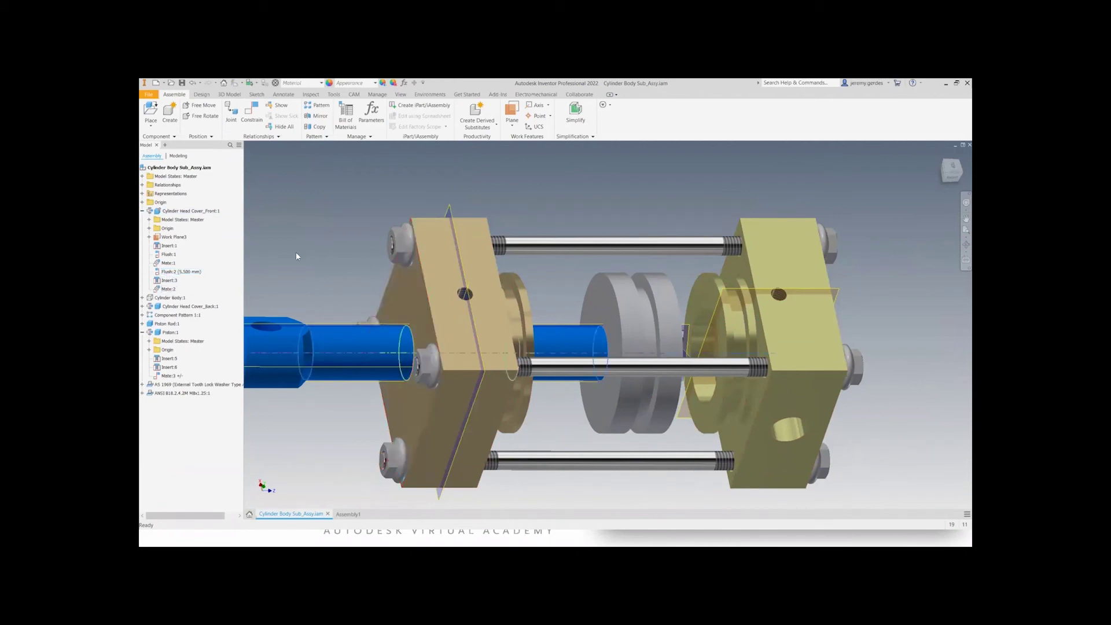
left_click(347, 514)
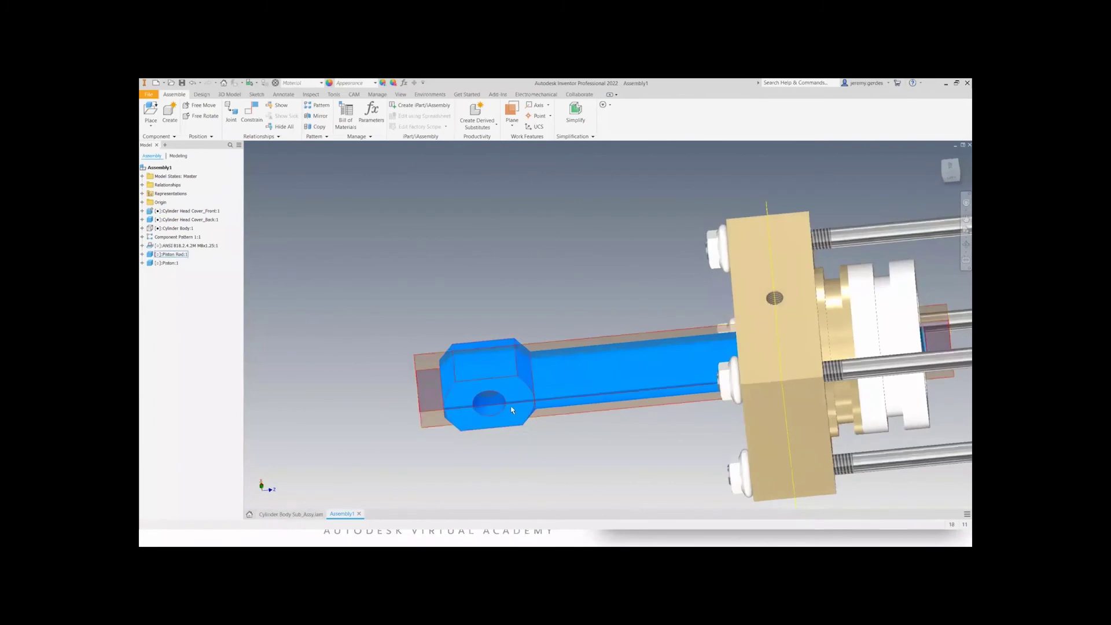
key("c")
middle_click_drag(588, 446, 664, 367, "shift")
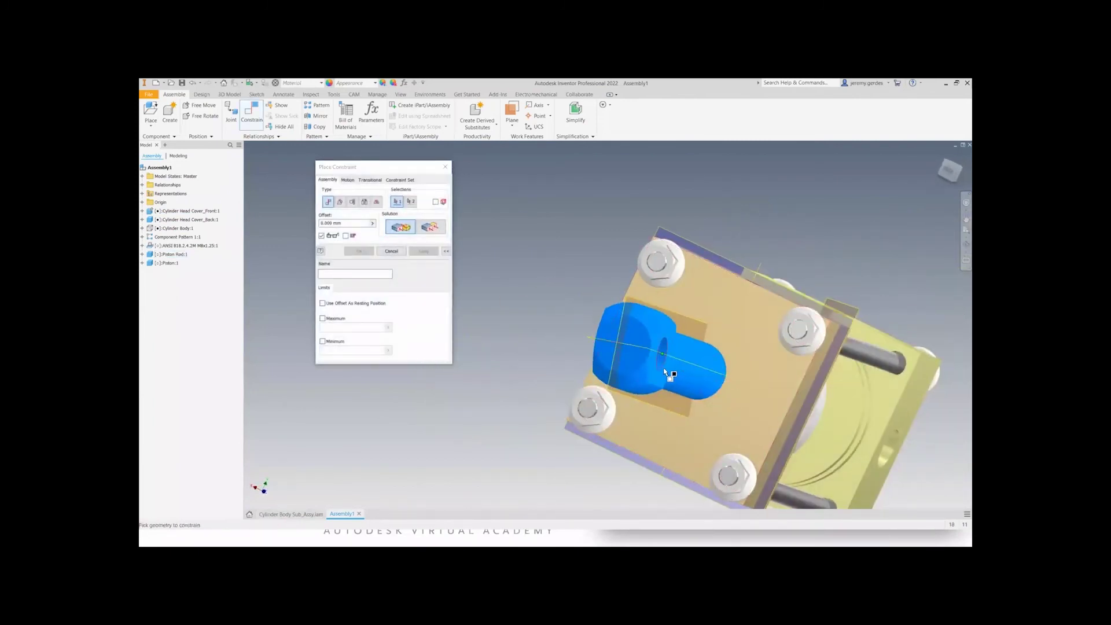
left_click(345, 205)
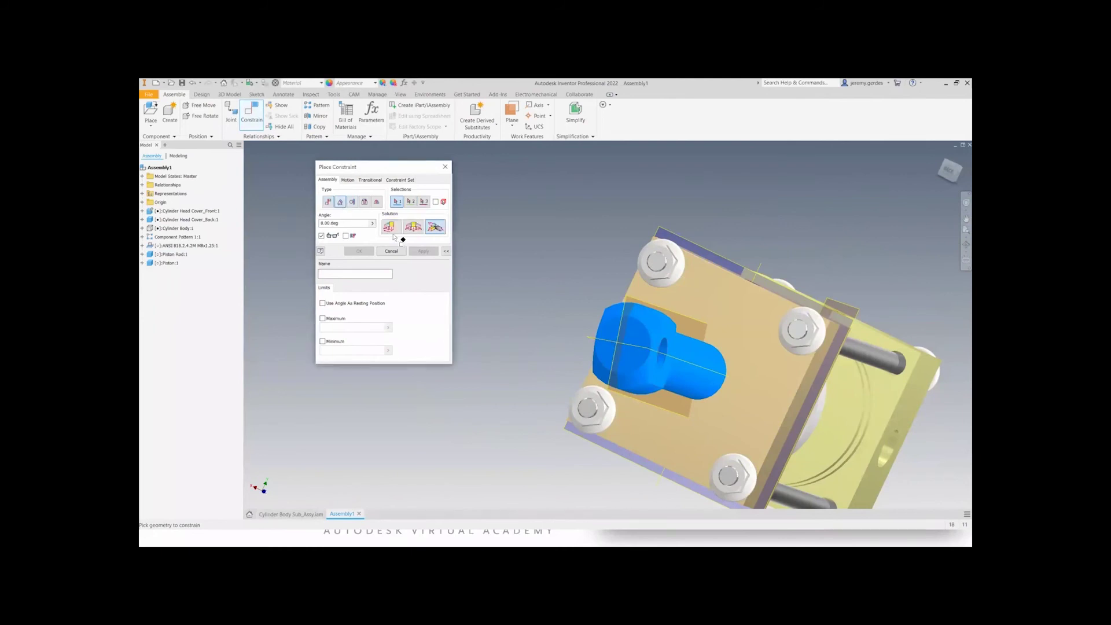
left_click(668, 329)
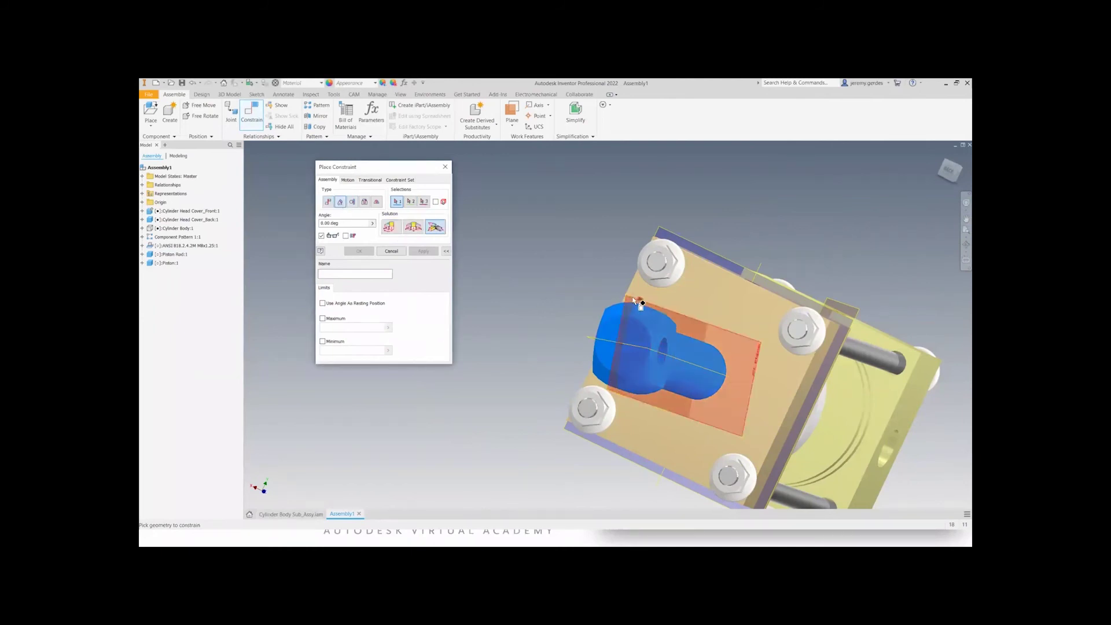
left_click(816, 379)
left_click(387, 230)
left_click(359, 251)
- Test the piston's sliding motion by moving it toward the back cover and against the front head cover
middle_click_drag(455, 401, 333, 385, "shift")
middle_click_drag(896, 414, 695, 372)
left_click_drag(694, 372, 732, 380)
left_click(194, 298)
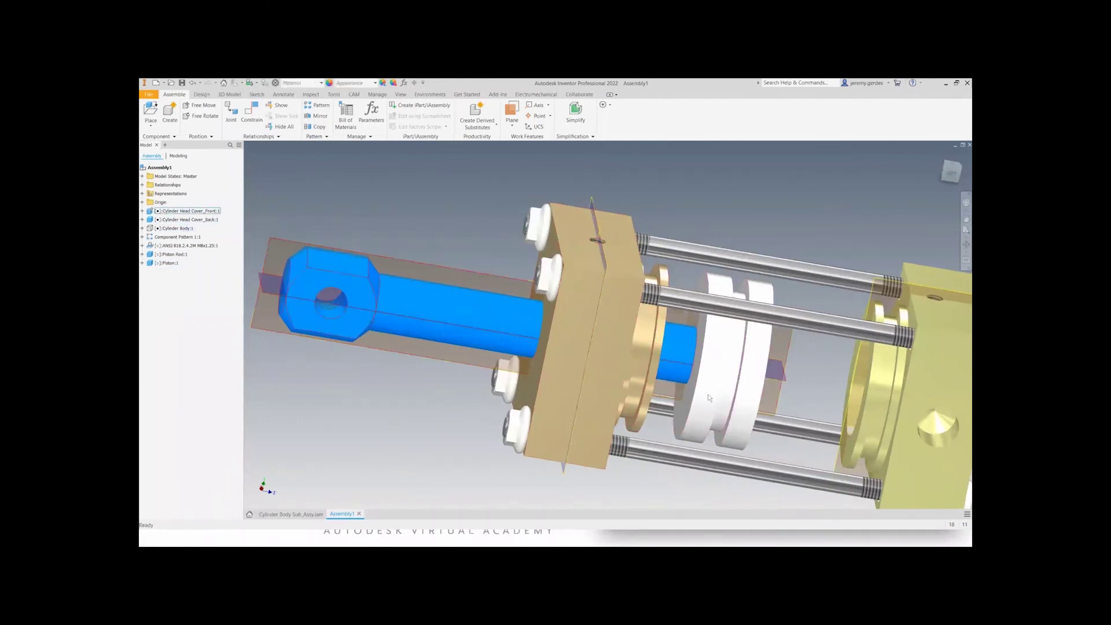
left_click_drag(719, 394, 682, 379)
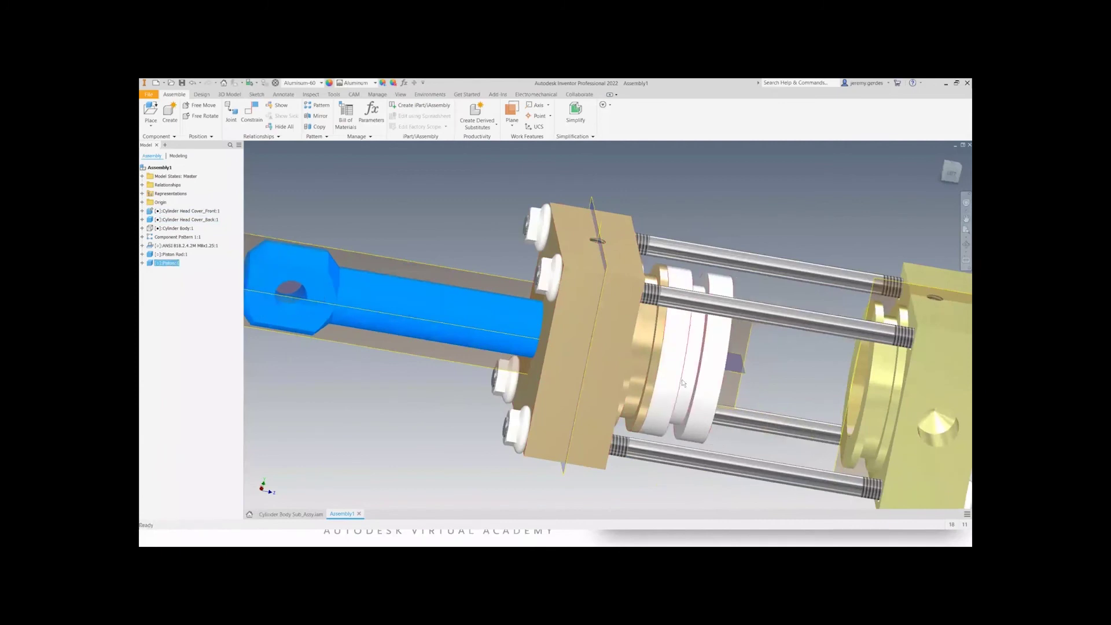
mouse_move(682, 379)
- Check which components carry the contact set marker in Cylinder Body Sub_Assy.iam, and return to Assembly1
left_click(298, 515)
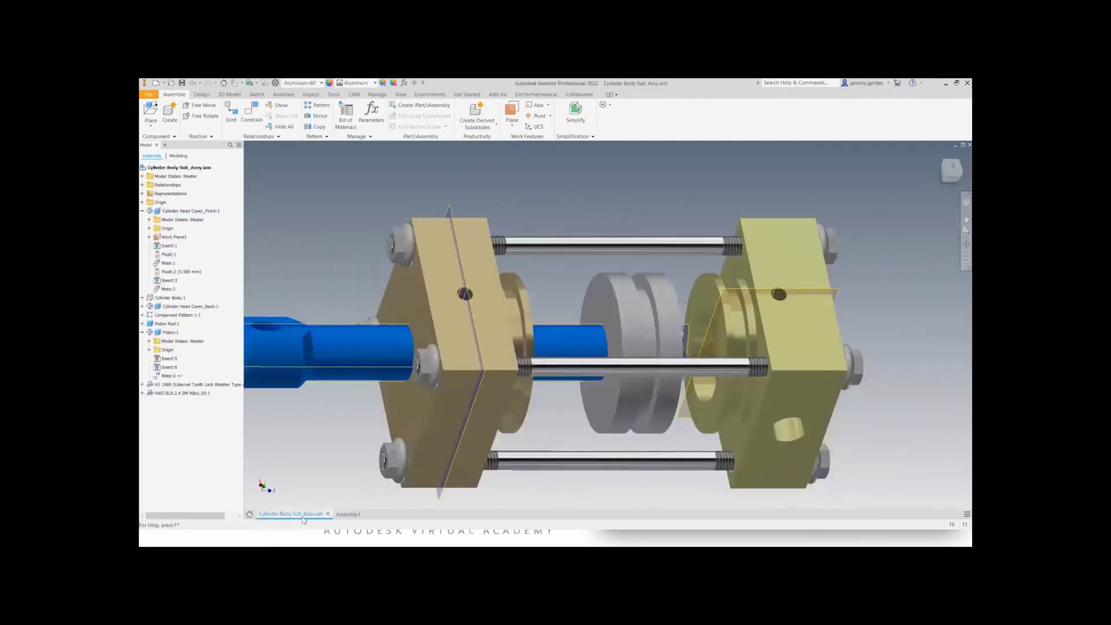
left_click(142, 211)
left_click(142, 255)
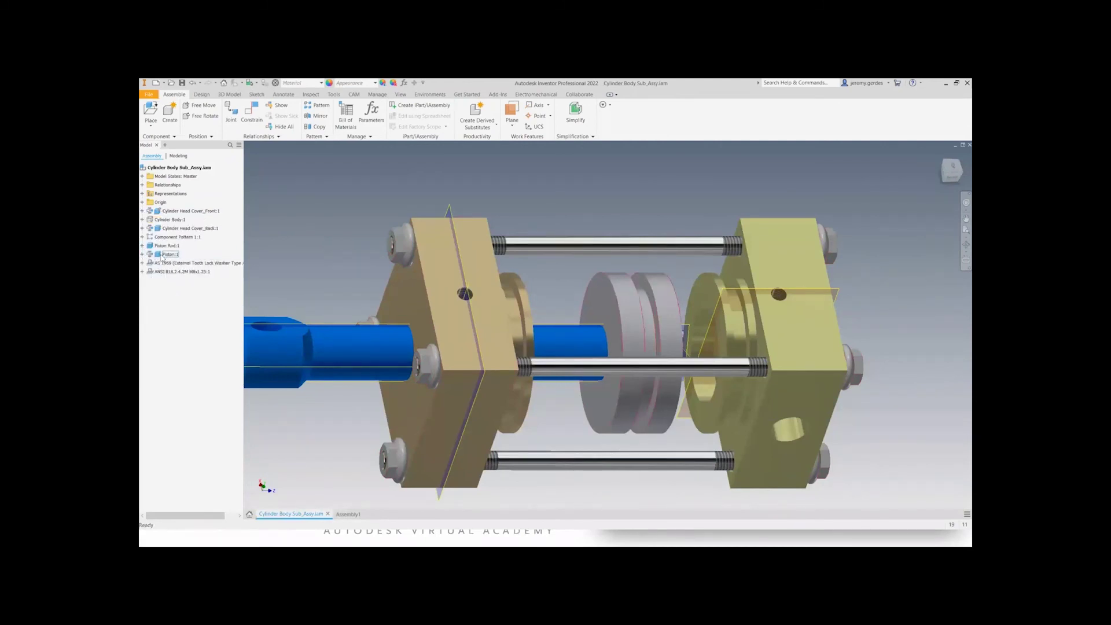
left_click(169, 255)
left_click(348, 514)
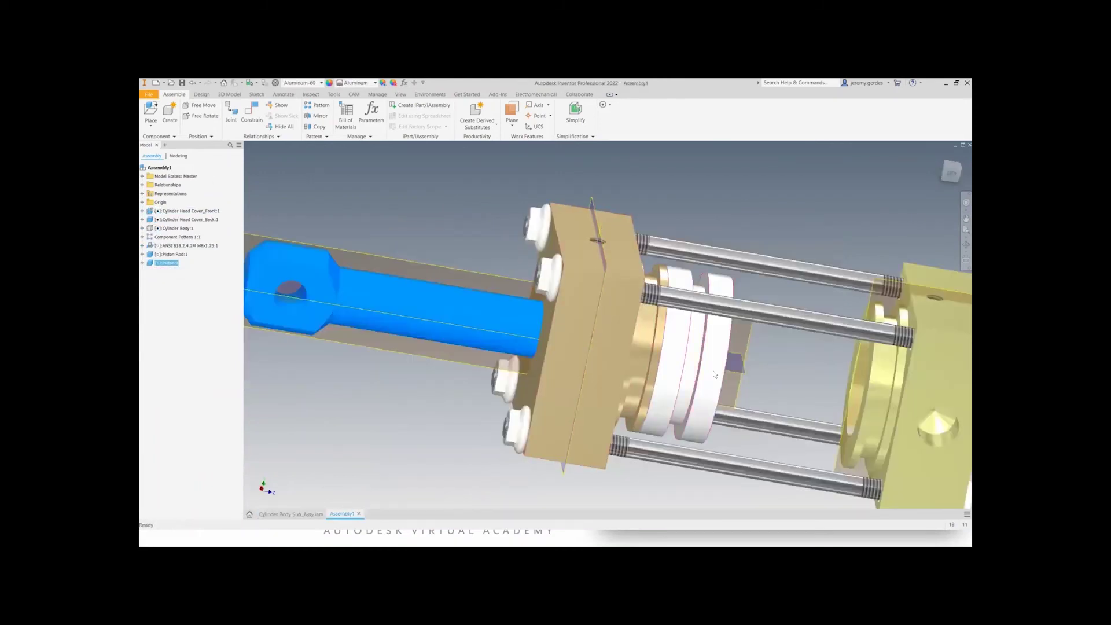
- Add the piston, the back head cover and the front head cover to the contact set
right_click(698, 378)
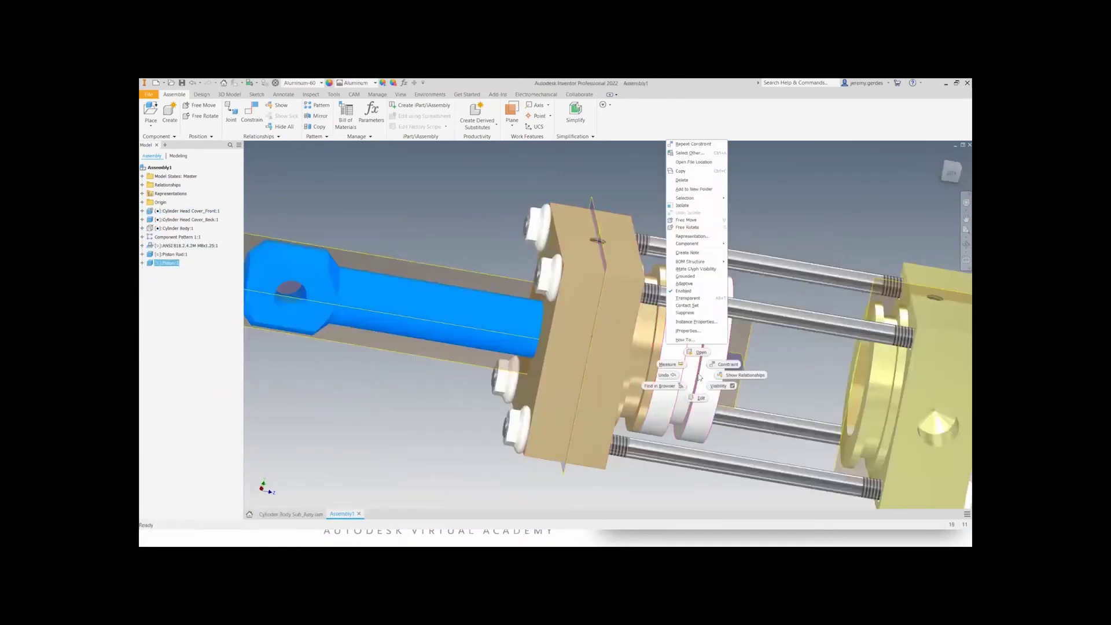
left_click(704, 308)
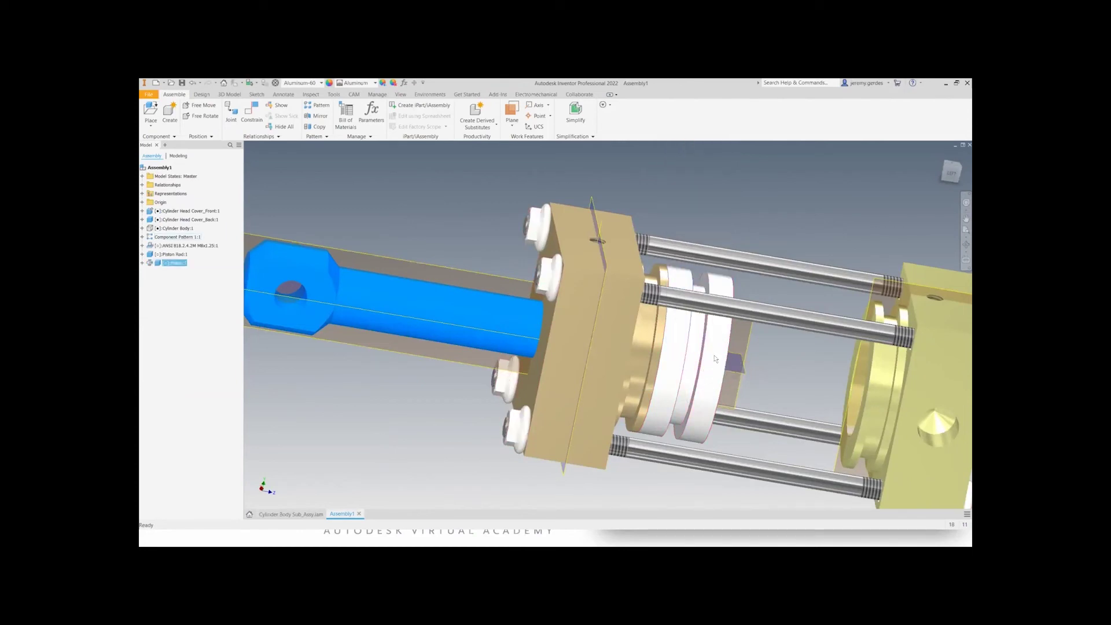
right_click(894, 373)
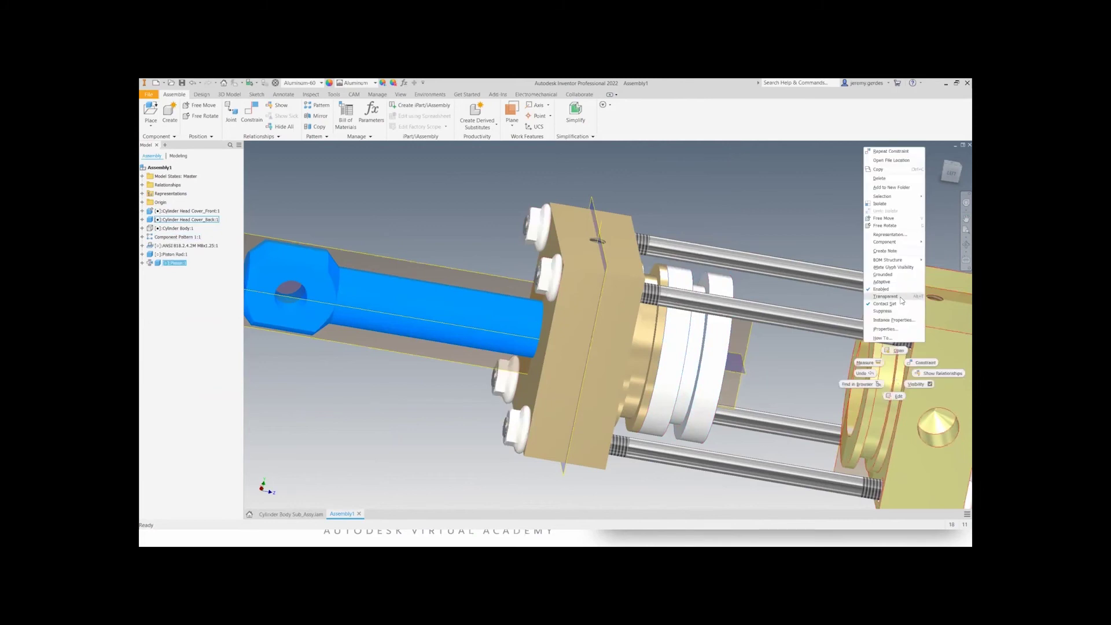
left_click(737, 217)
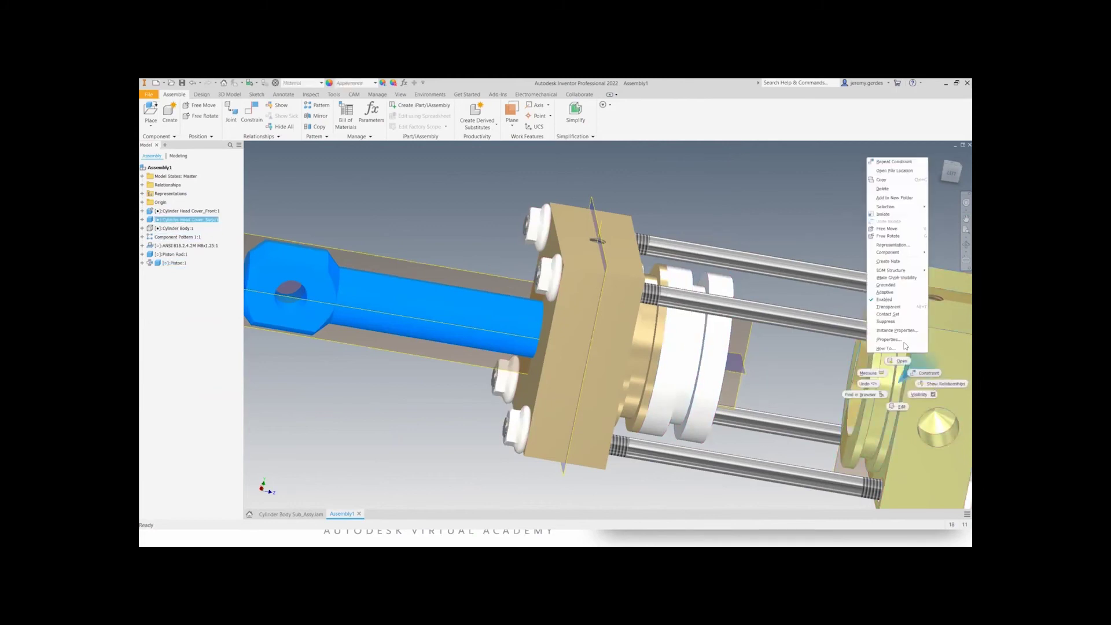
left_click(899, 314)
left_click(597, 295)
right_click(572, 295)
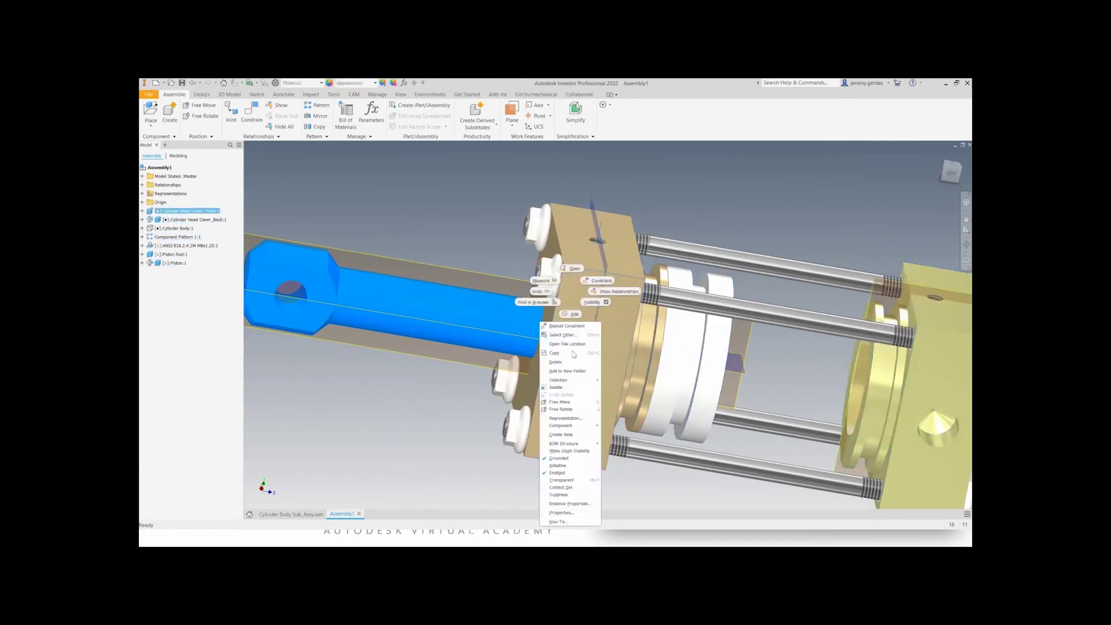
left_click(575, 487)
- Test the contact set by sliding the piston rod inward and outward between the head covers
left_click_drag(327, 334, 379, 315)
middle_click_drag(463, 481, 452, 430, "shift")
left_click(391, 356)
left_click_drag(393, 360, 317, 372)
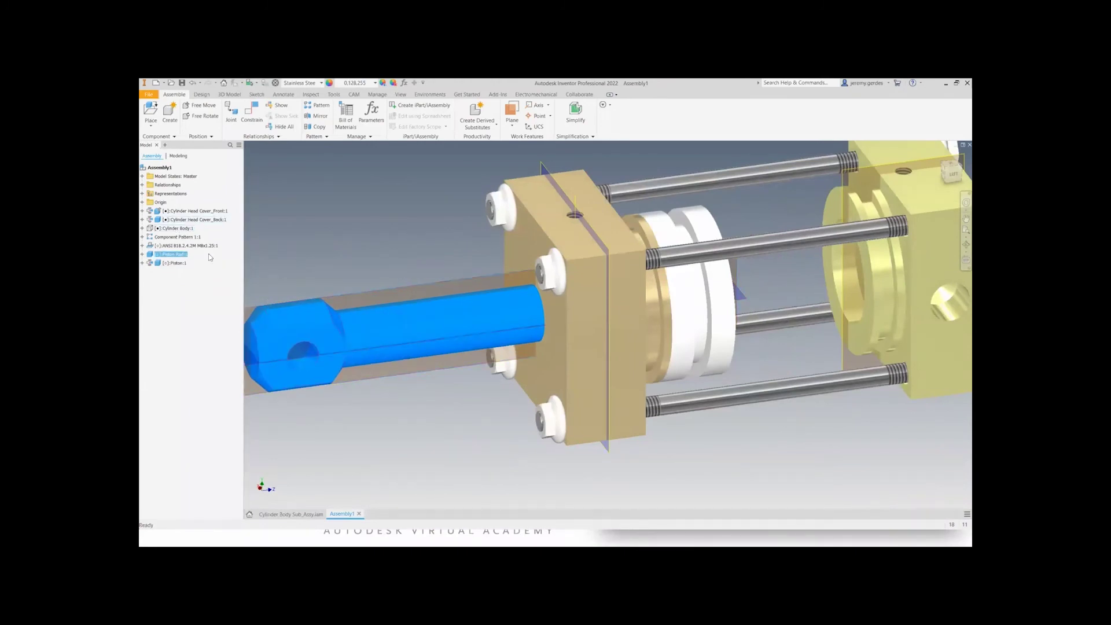
left_click_drag(402, 309, 456, 300)
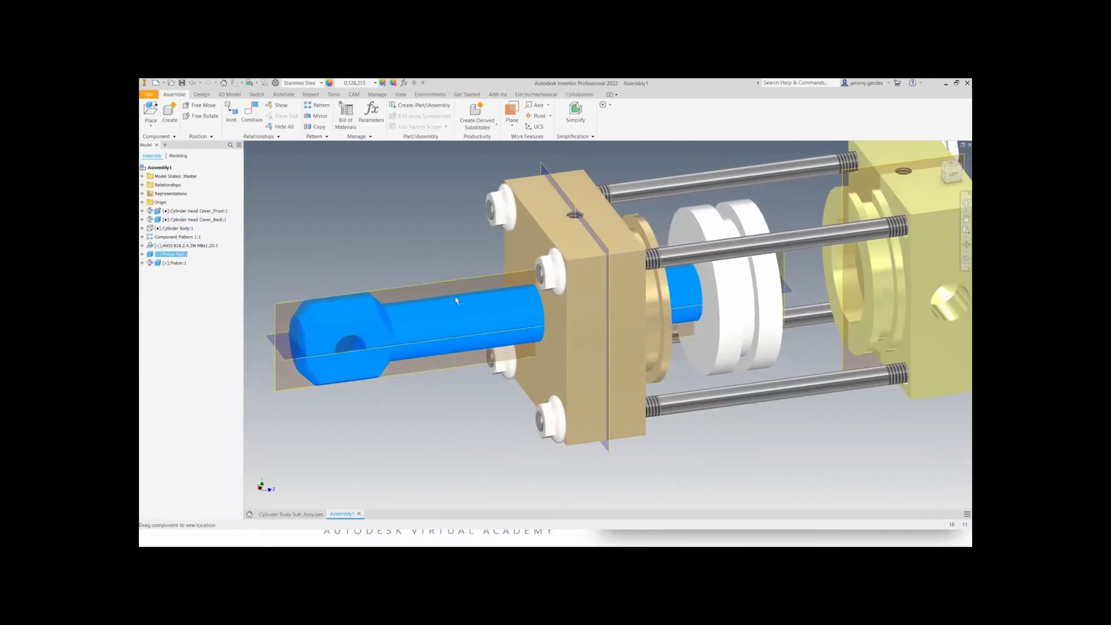
left_click(390, 246)
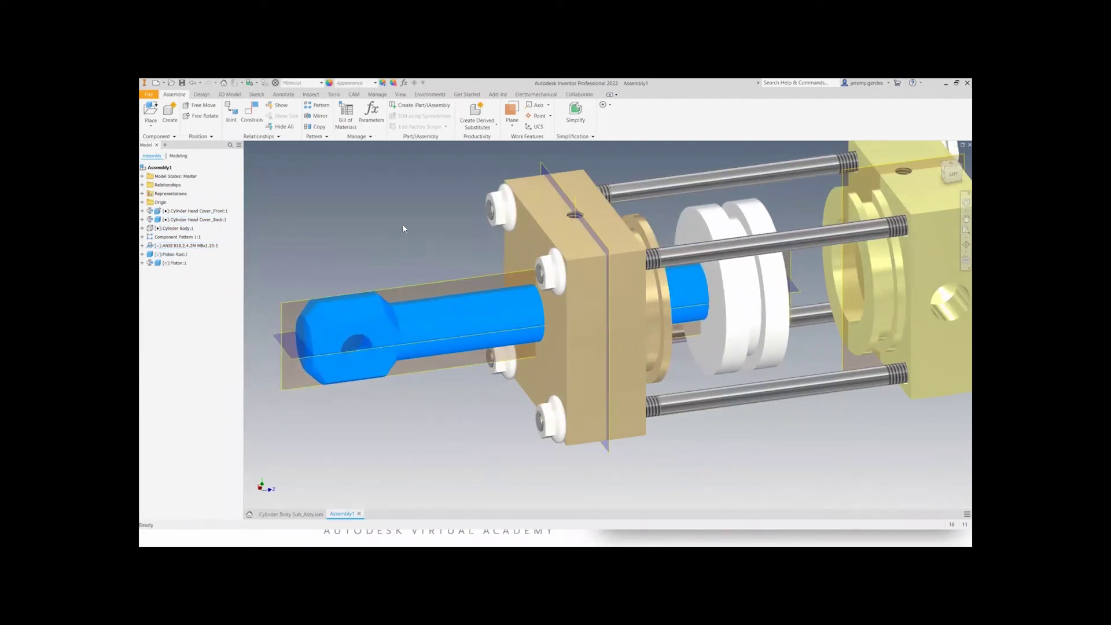
- Make the Cylinder Body visible again and slide the piston rod in and out through its travel
right_click(181, 229)
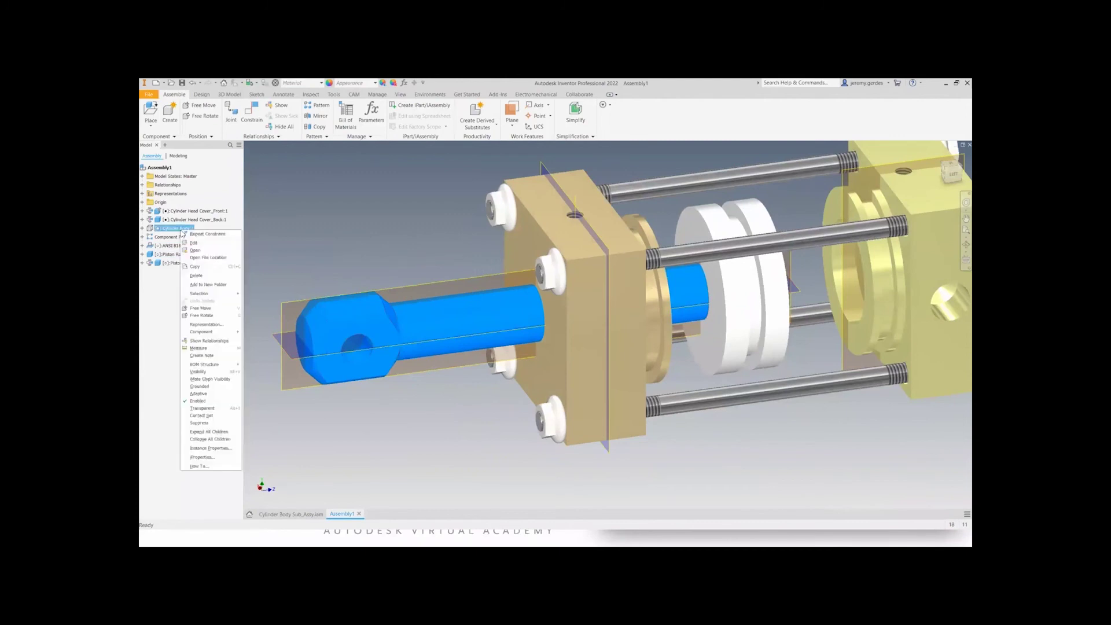
left_click(209, 373)
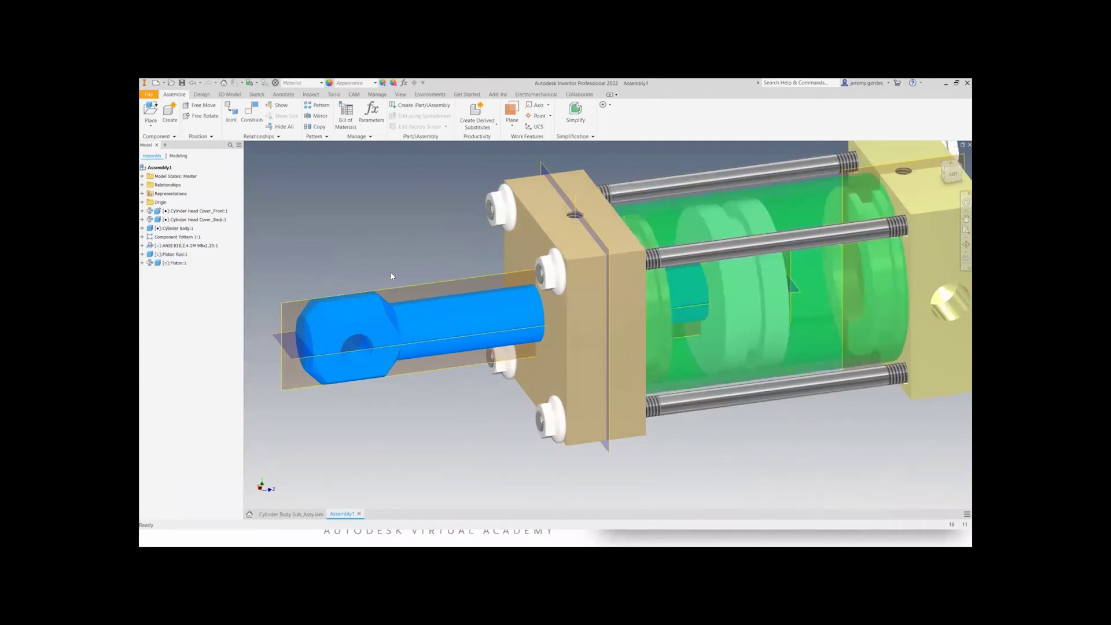
left_click_drag(359, 359, 445, 355)
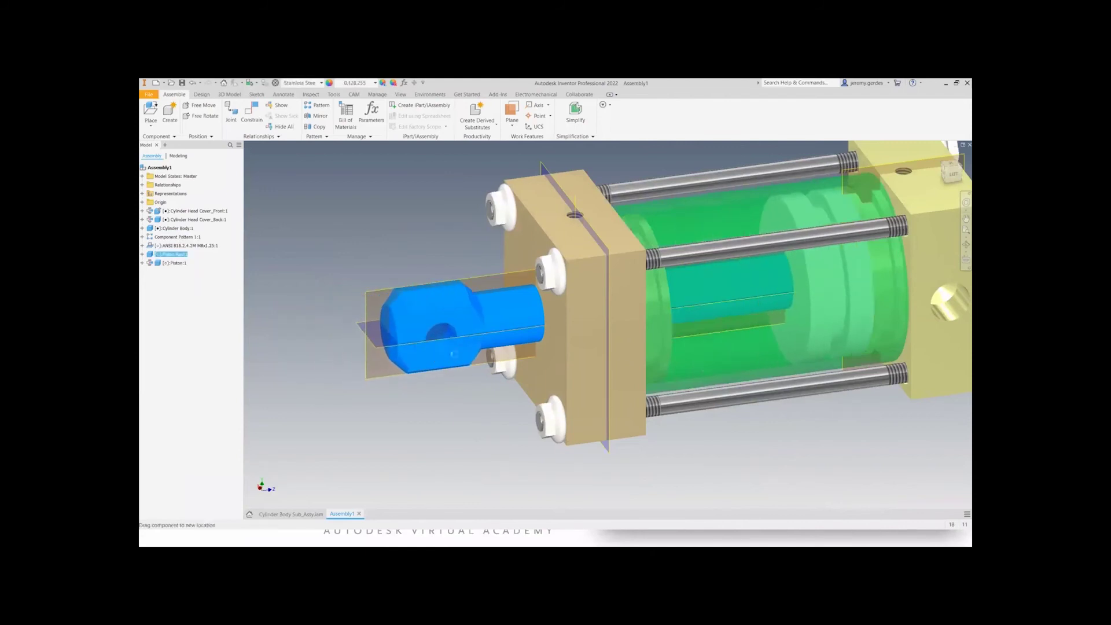
middle_click_drag(473, 460, 441, 416, "shift")
left_click_drag(445, 373, 312, 408)
left_click(443, 440)
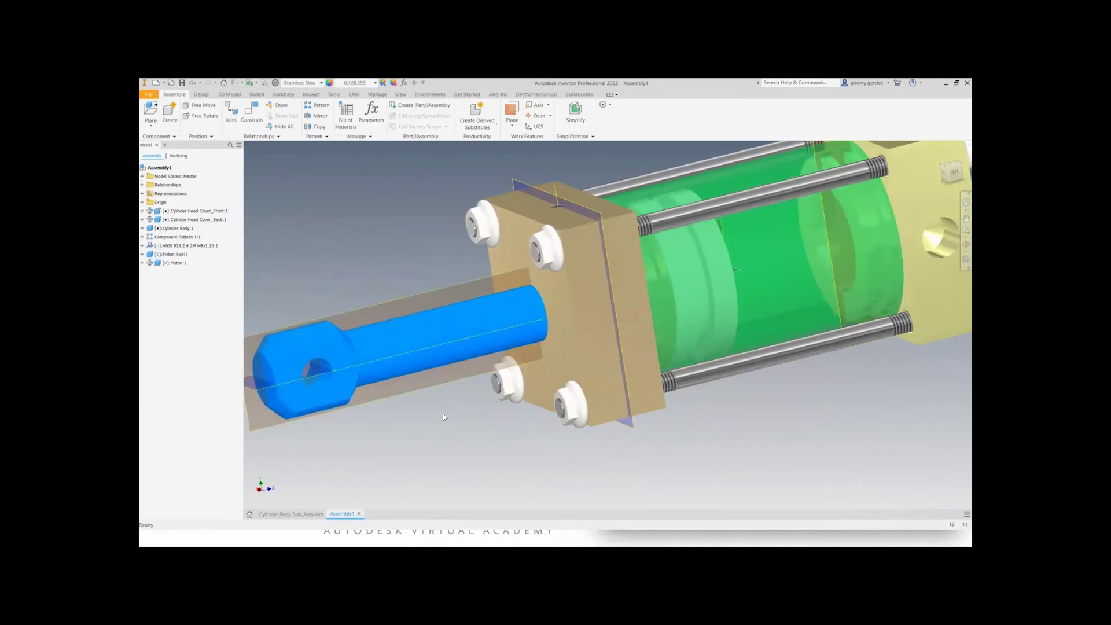
- Save the assembly as Cylinder Body Sub_Assy Test 1.iam in the Cylinder Clamp folder, including its changed dependent files
left_click(146, 95)
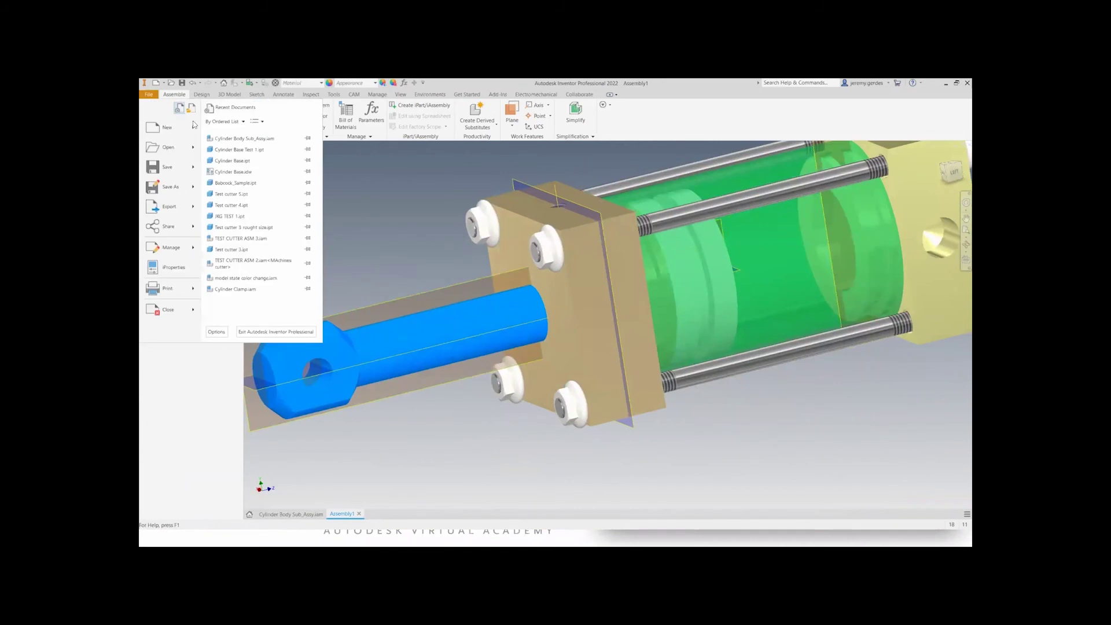
left_click(179, 187)
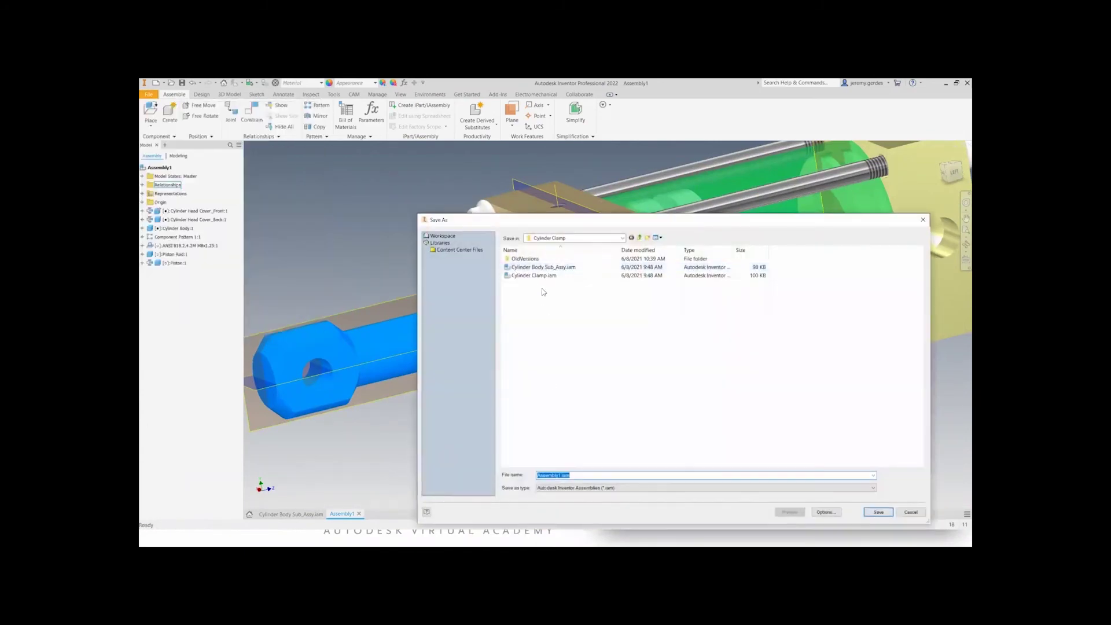
left_click(563, 268)
left_click(611, 475)
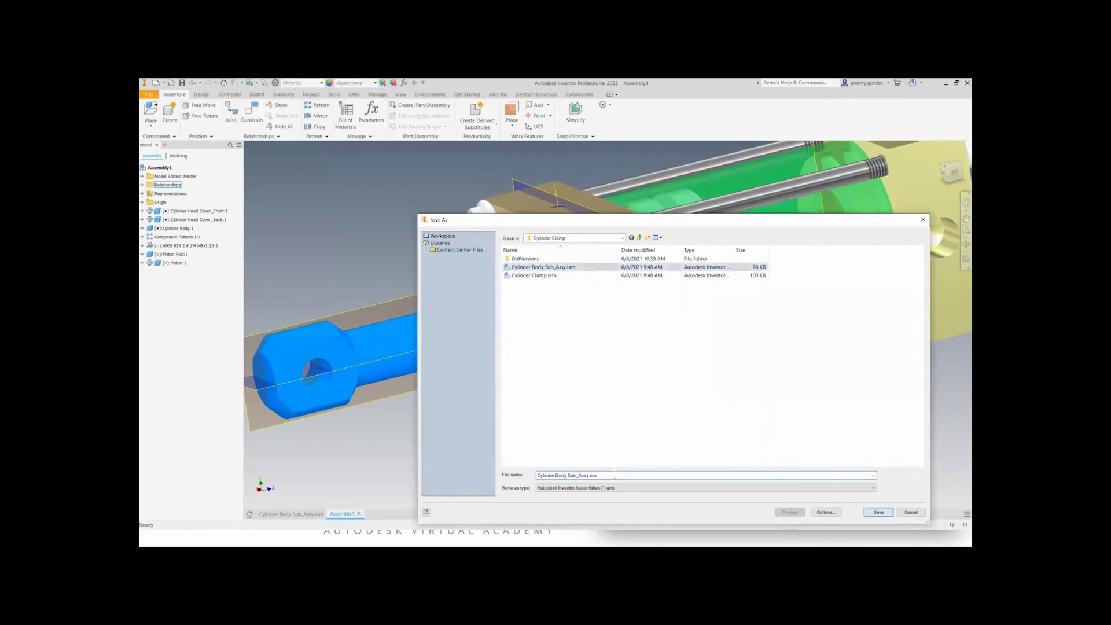
key("BackSpace")
key("BackSpace")
key("BackSpace")
key("BackSpace")
type("Test 1")
key("Return")
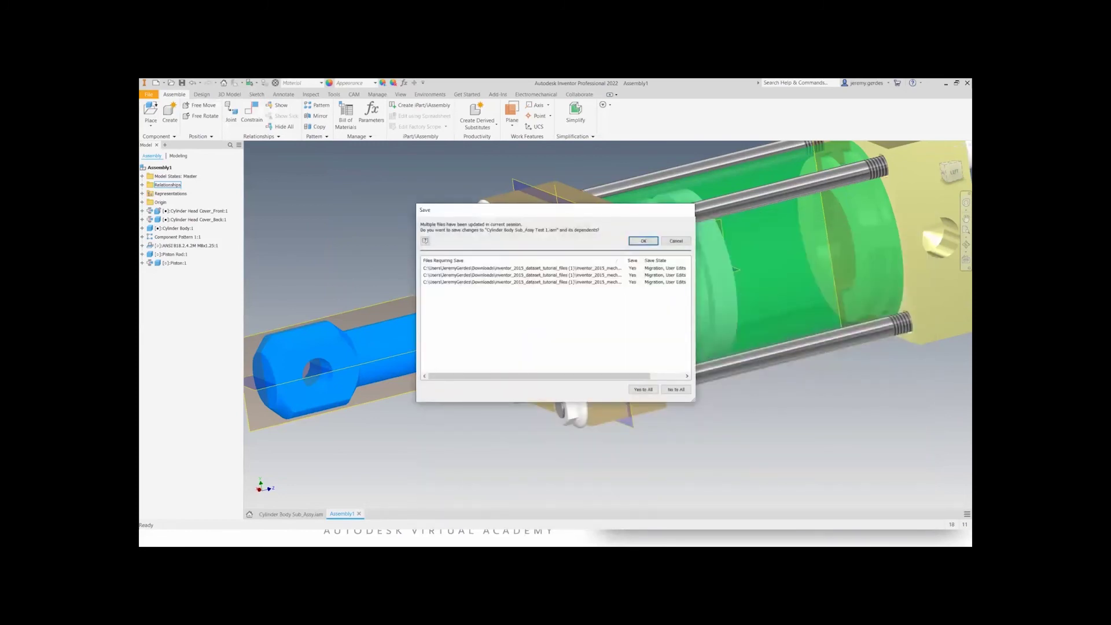
left_click(644, 241)
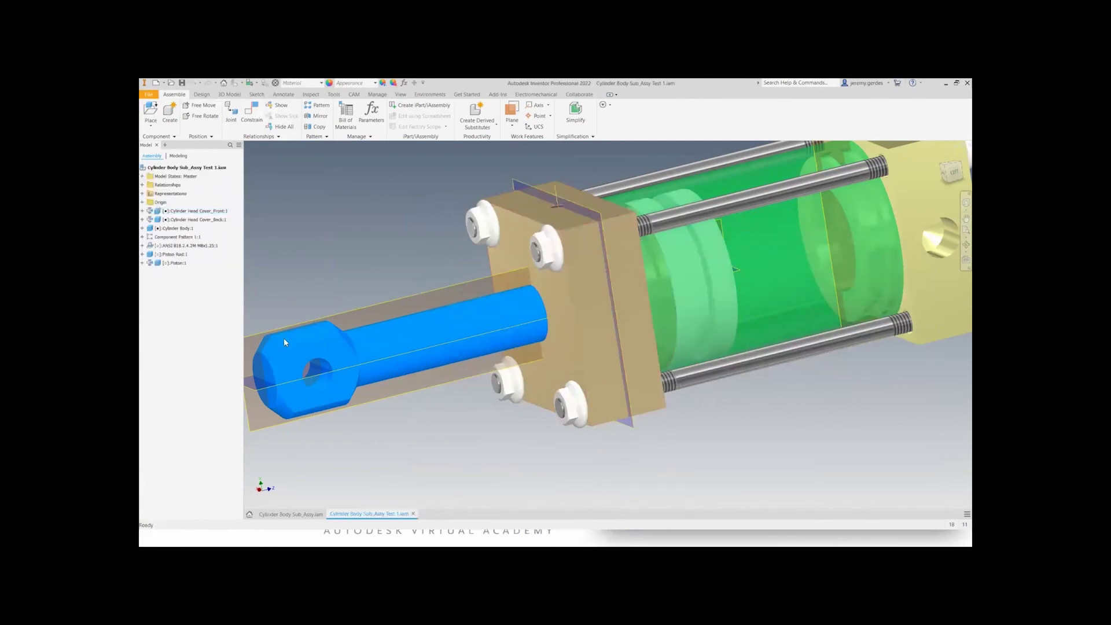
- Open Cylinder Clamp.iam and accept updating the assembly with the component changes
left_click(308, 513)
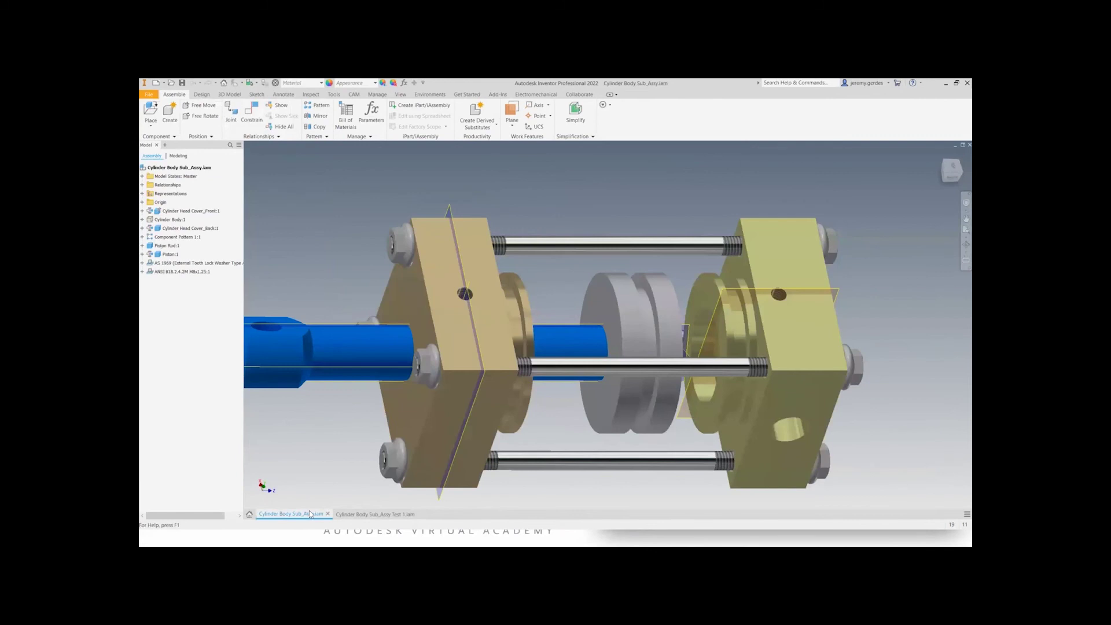
left_click(347, 514)
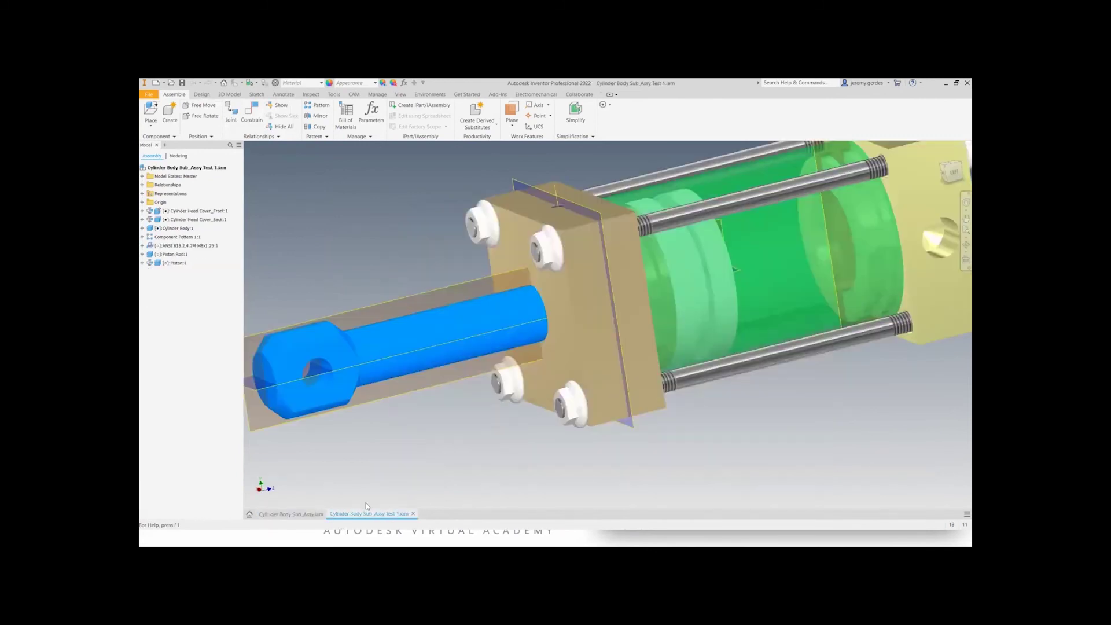
key("ctrl+o")
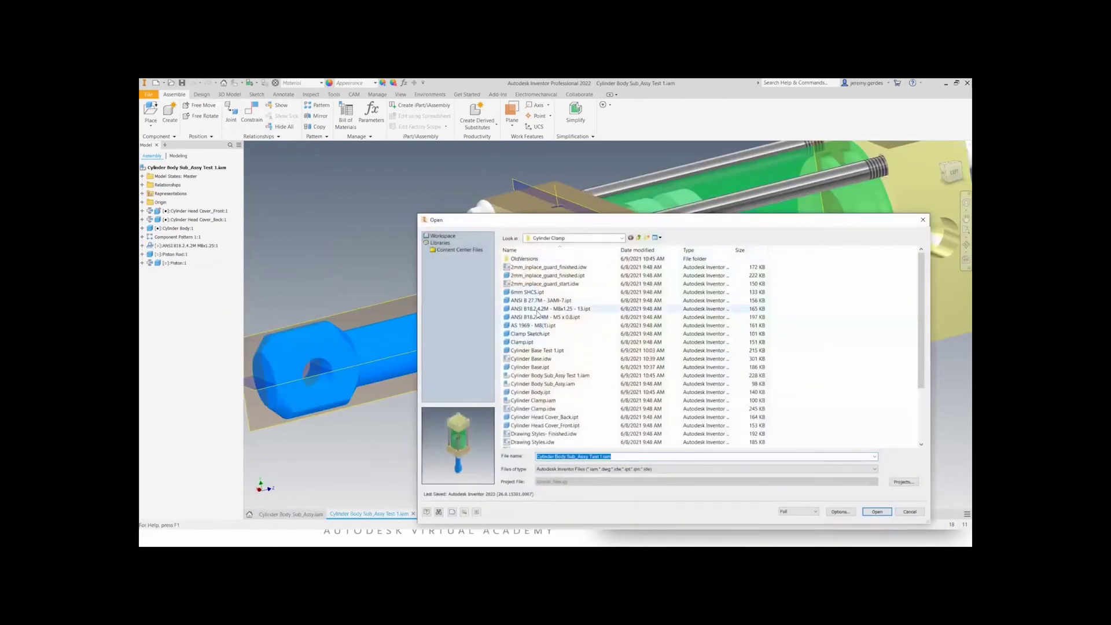
left_click(554, 384)
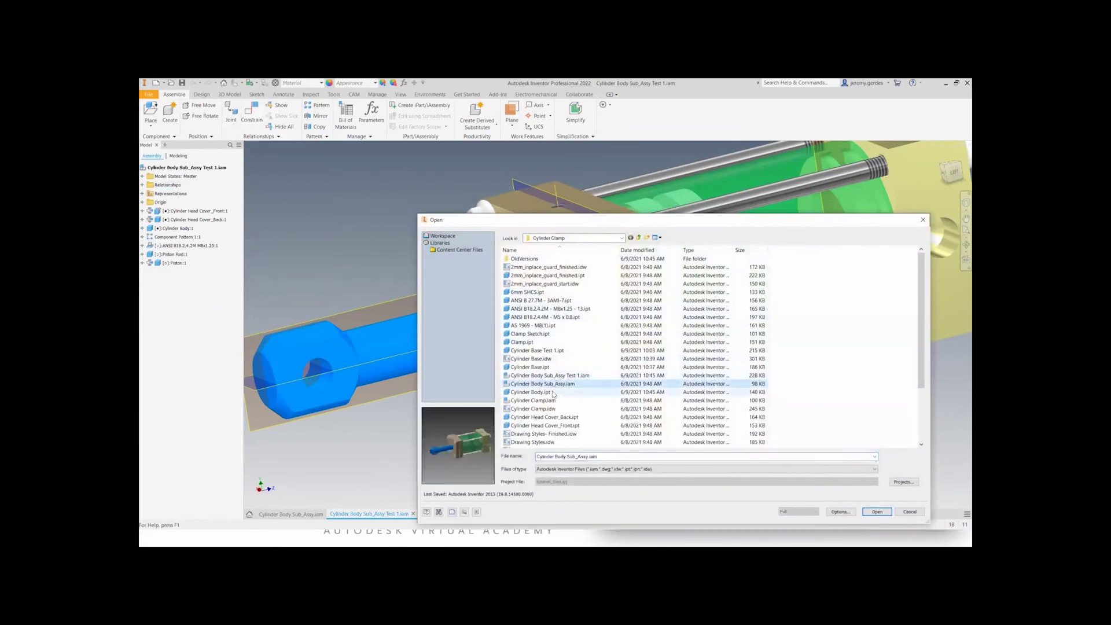
left_click(551, 400)
double_click(551, 400)
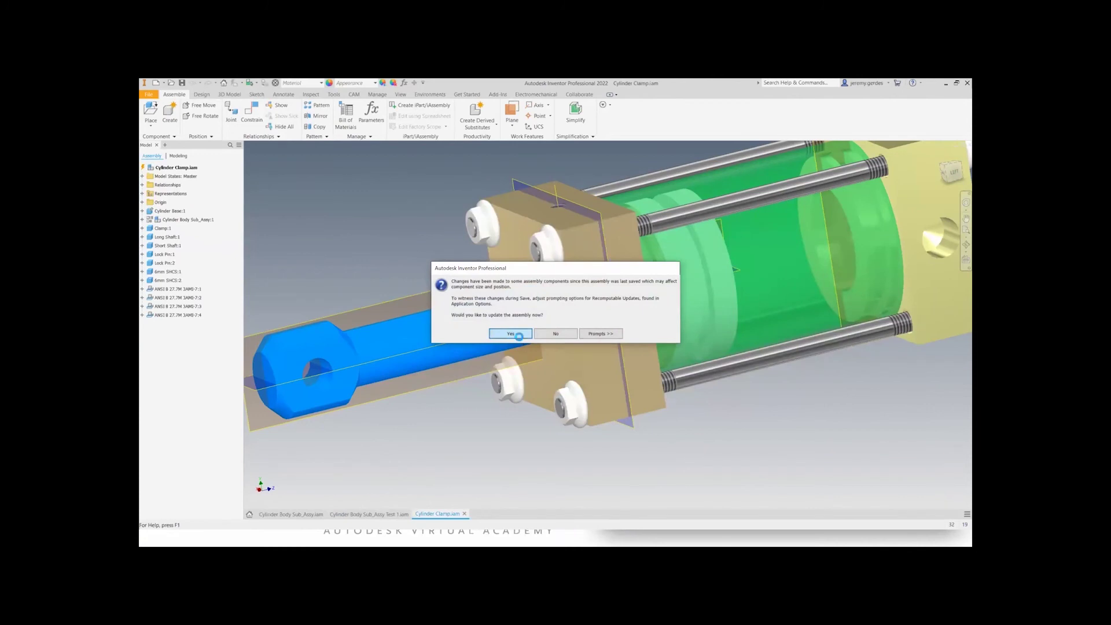
left_click(510, 334)
- Test the clamp mechanism by swinging the Clamp outward and back so the piston rod moves with it
mouse_move(405, 369)
middle_mouse_down("shift")
mouse_move(367, 354)
mouse_move(387, 363)
middle_mouse_up("shift")
scroll(536, 337, "up", 3)
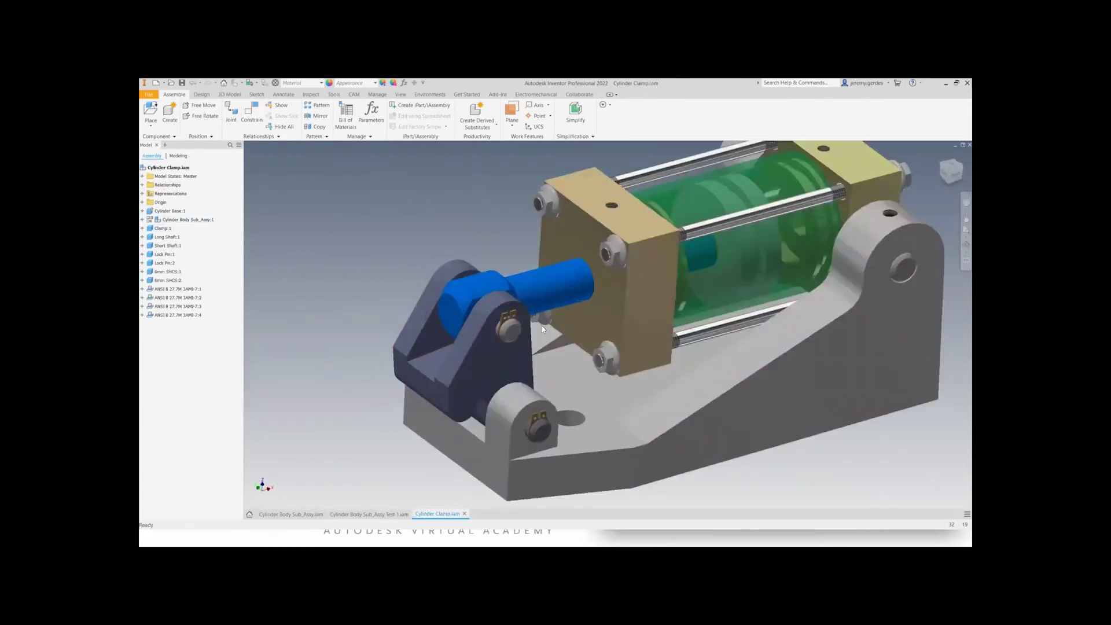
left_click_drag(489, 363, 446, 368)
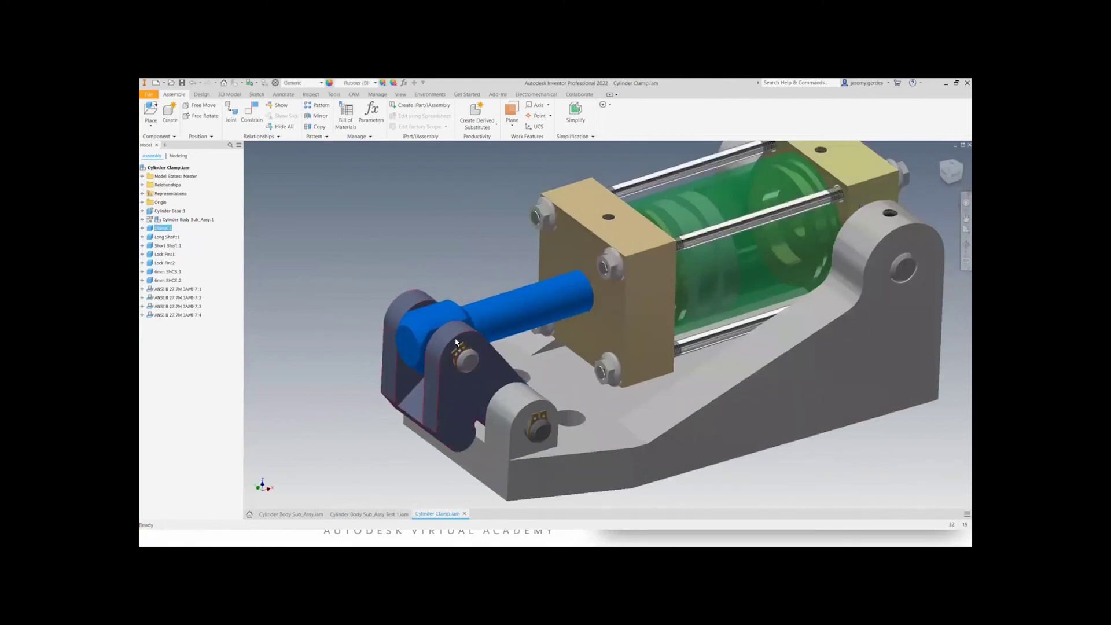
left_click_drag(446, 323, 455, 246)
left_click(365, 516)
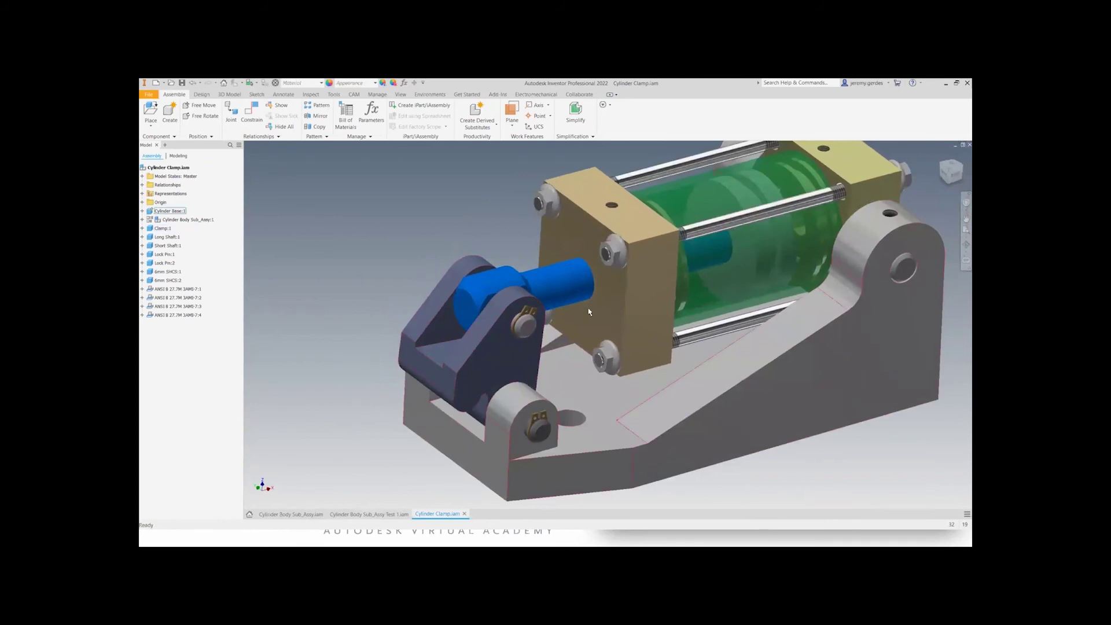
right_click(207, 223)
left_click(354, 374)
left_click(387, 437)
- Create a new assembly file and place one Cylinder Base.ipt grounded at the origin
left_click(156, 84)
double_click(552, 255)
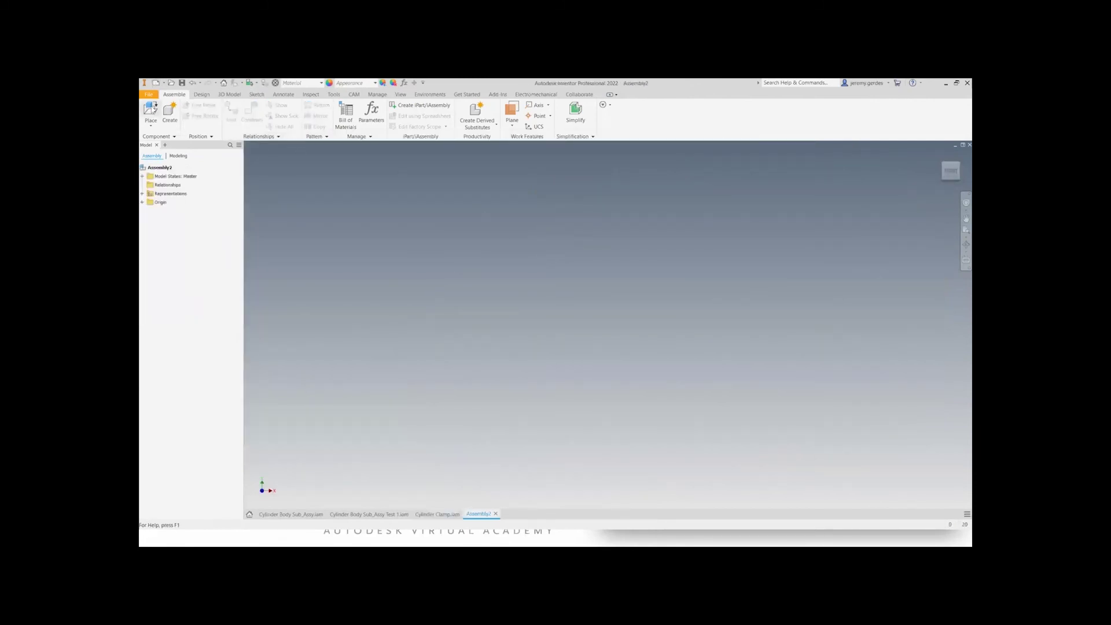
left_click(151, 110)
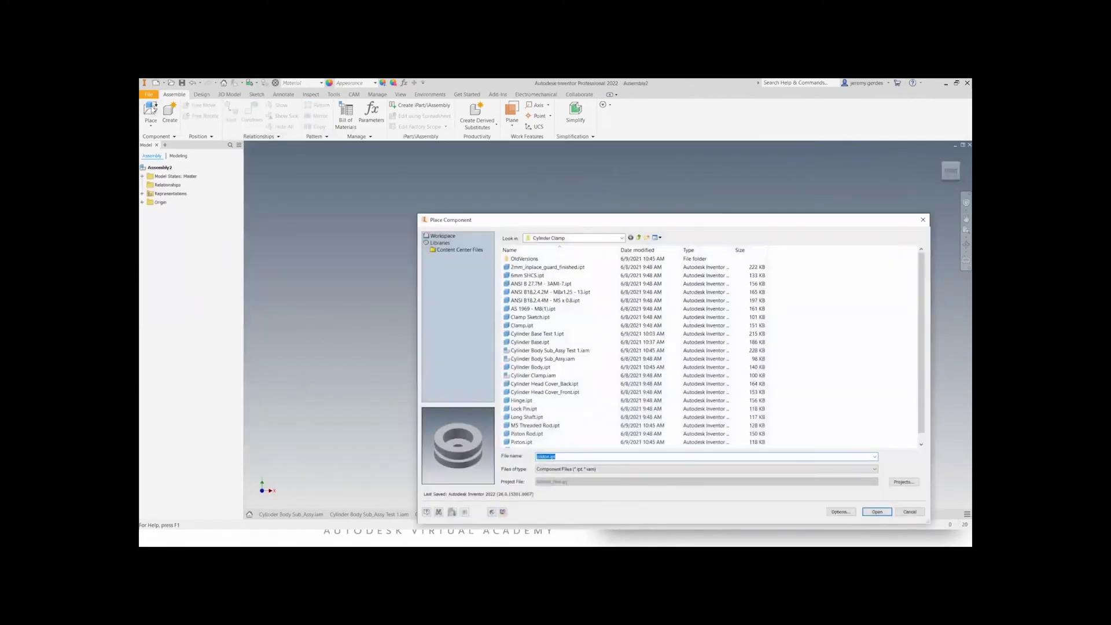
left_click(556, 343)
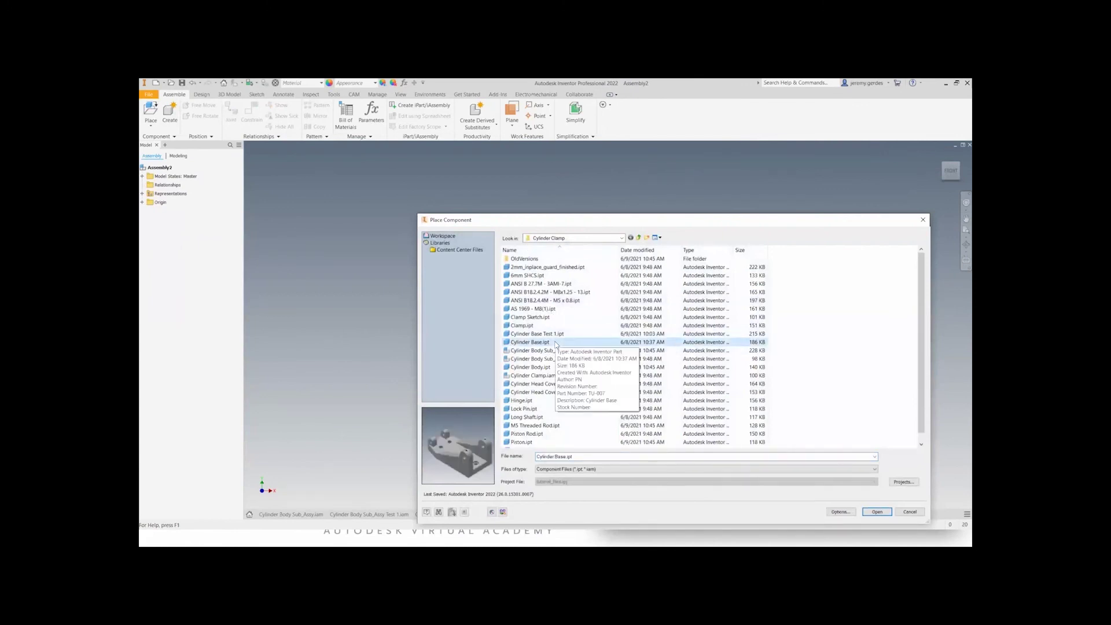
double_click(556, 343)
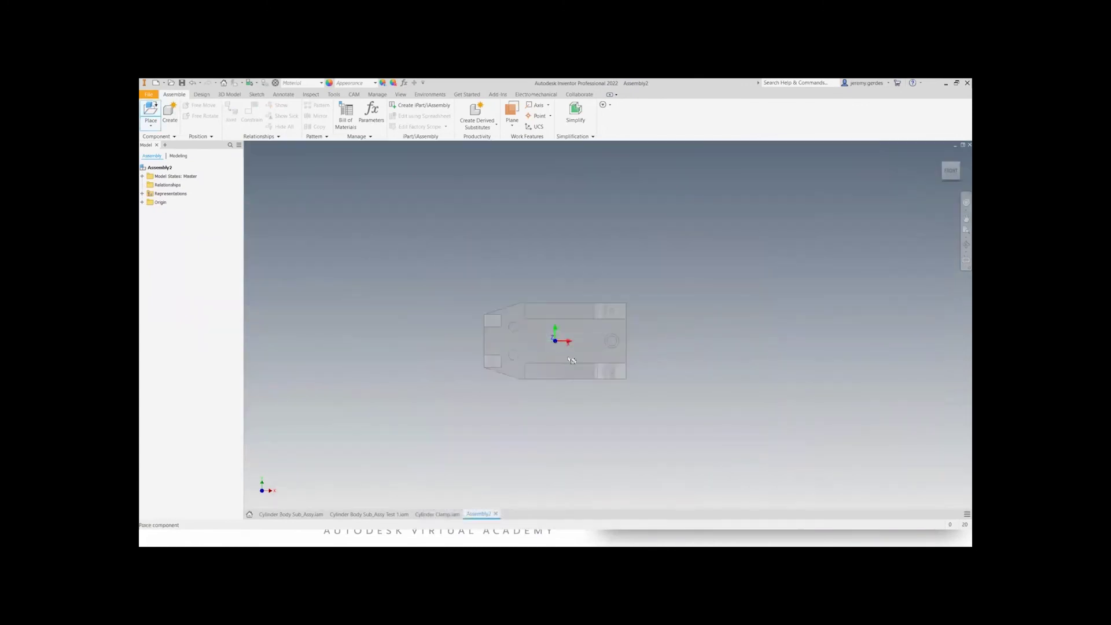
right_click(570, 356)
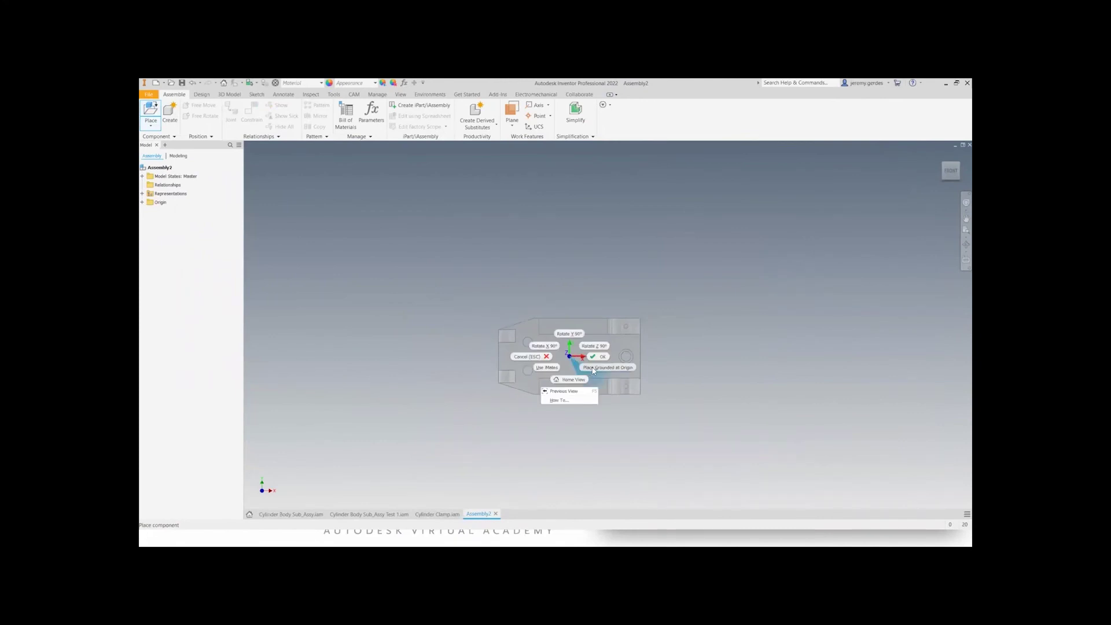
left_click(595, 369)
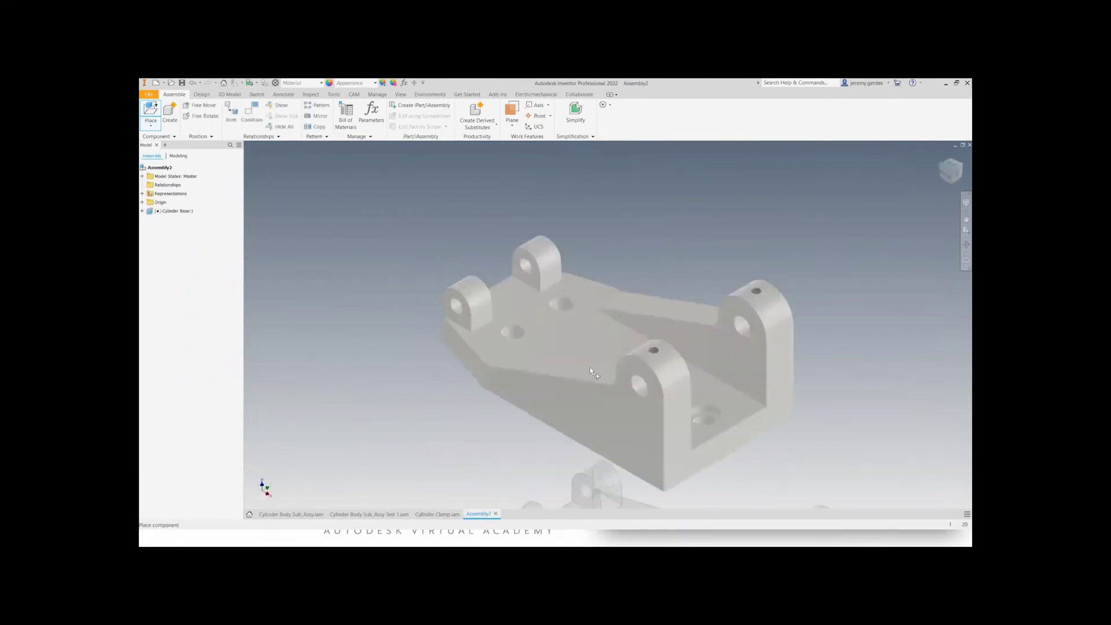
key("Escape")
- Turn the Cylinder Base to an upright end-on view and set that view as the assembly's Front view
middle_click_drag(488, 398, 747, 319, "shift")
left_click(948, 182)
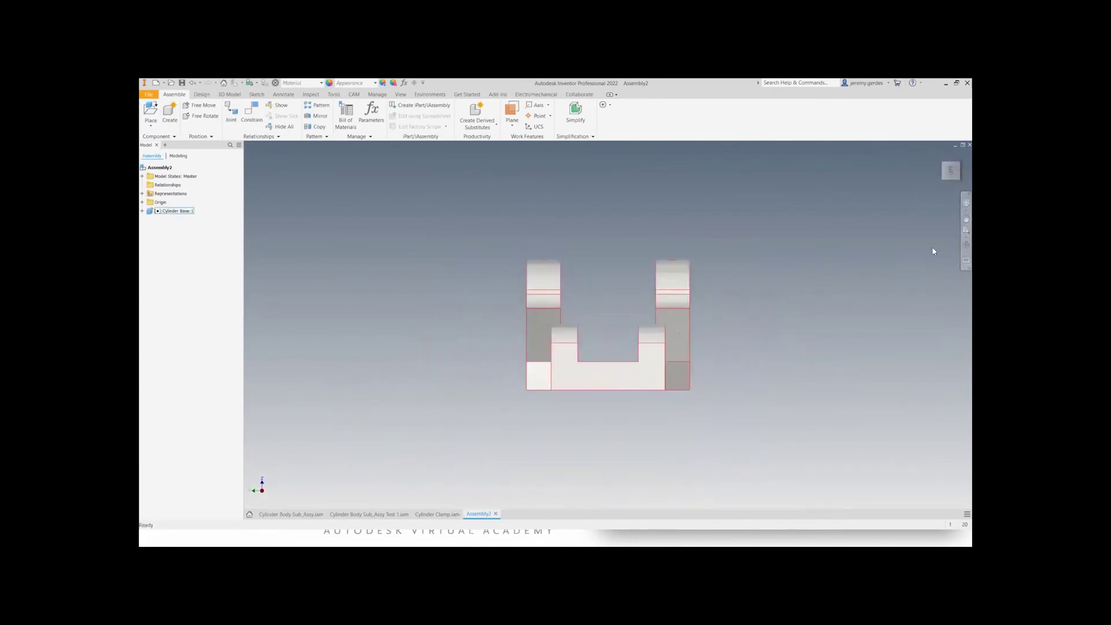
right_click(953, 177)
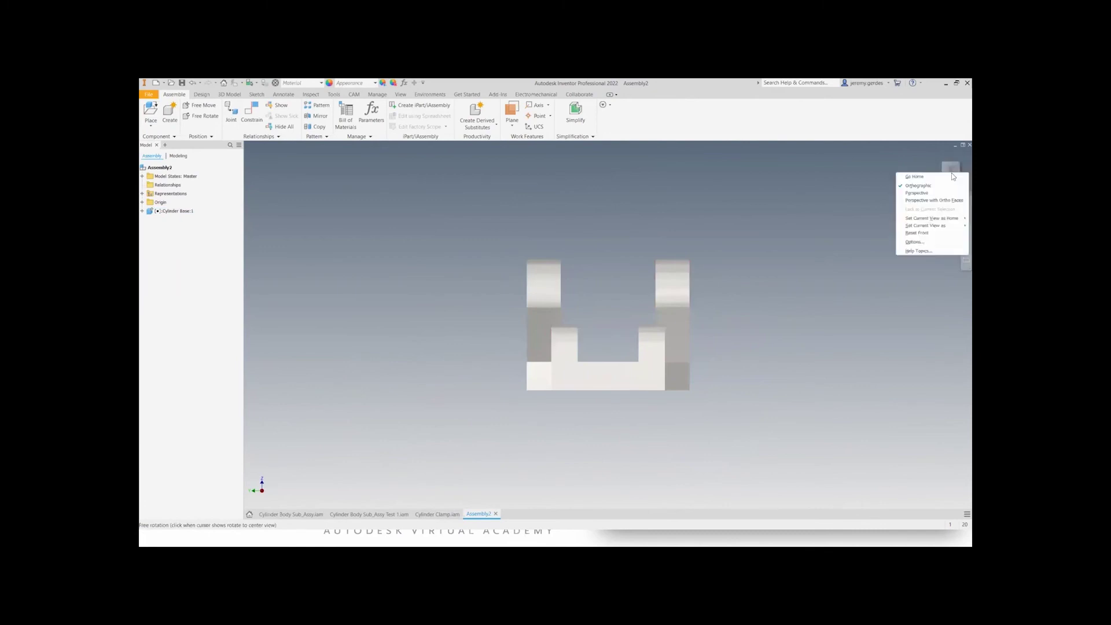
mouse_move(919, 227)
left_click(888, 165)
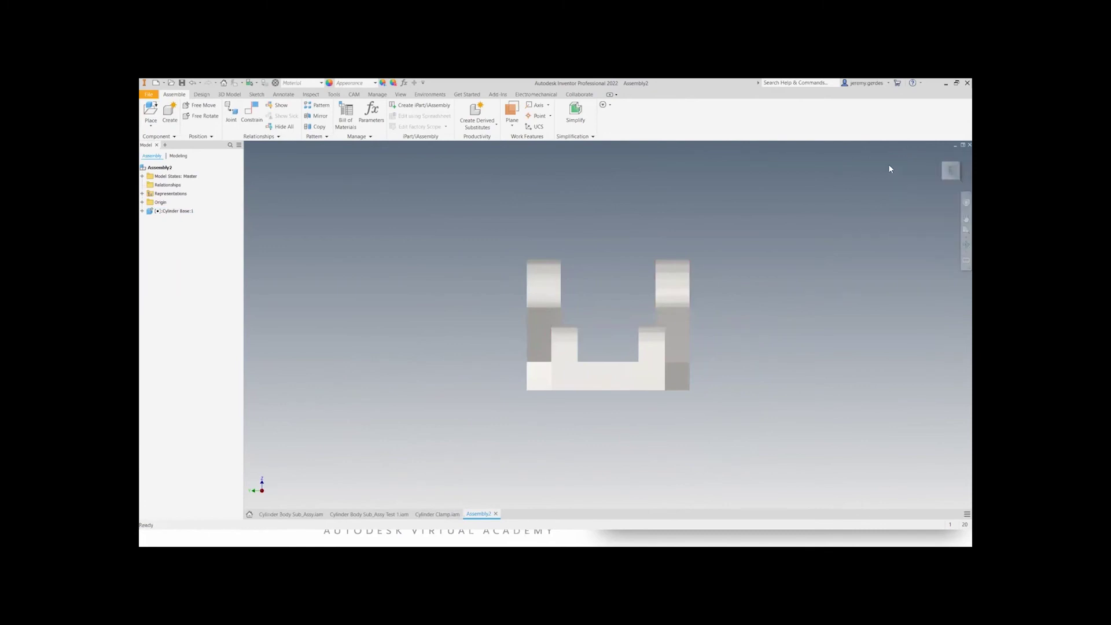
right_click(950, 173)
mouse_move(940, 225)
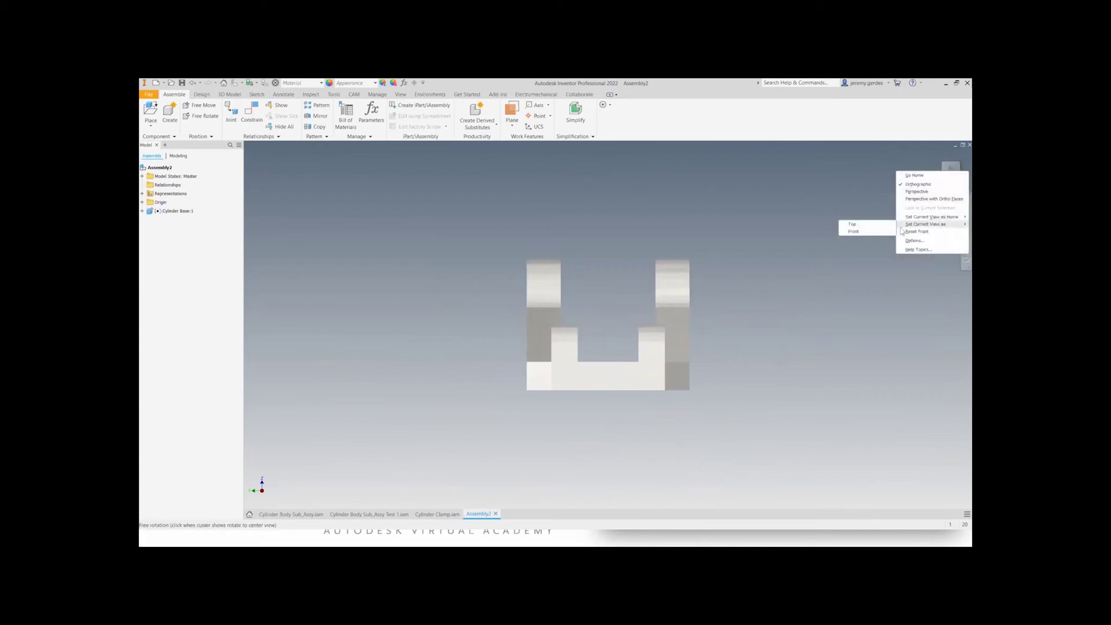
left_click(860, 233)
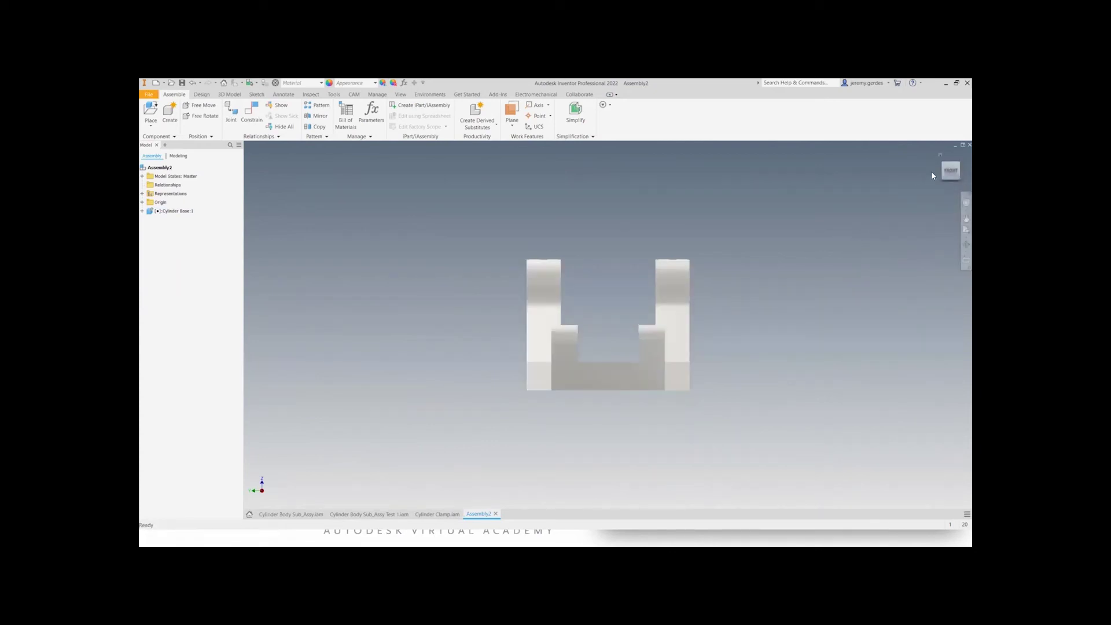
middle_click_drag(867, 238, 815, 256, "shift")
middle_click_drag(738, 373, 561, 252, "shift")
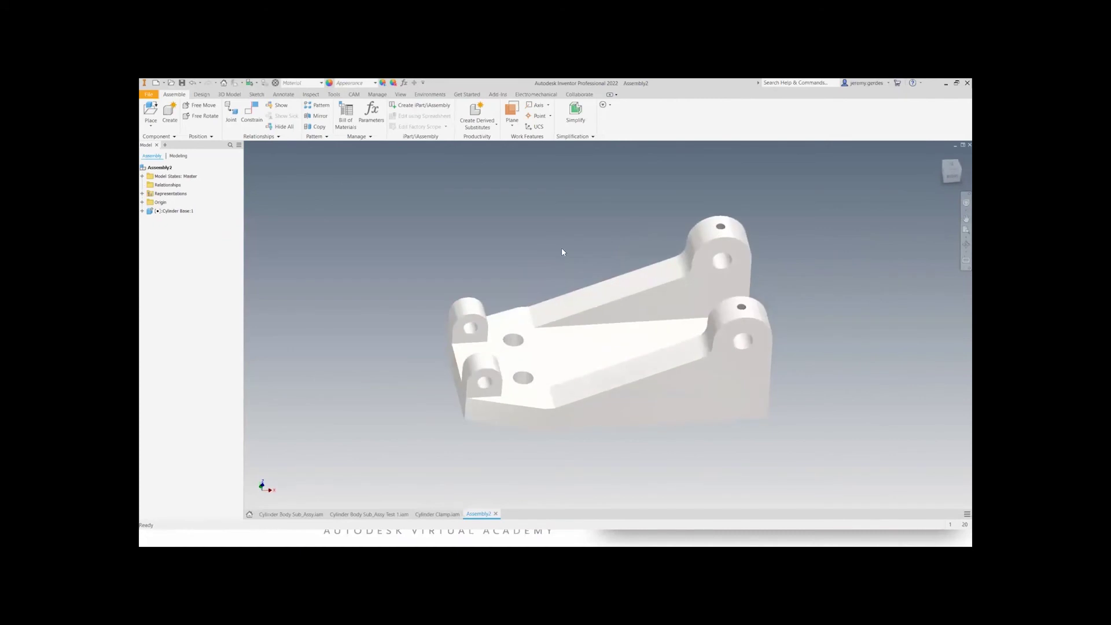
- Place one instance of Cylinder Body Sub_Assy Test 1.iam in the new assembly, beside the Cylinder Base
left_click(436, 514)
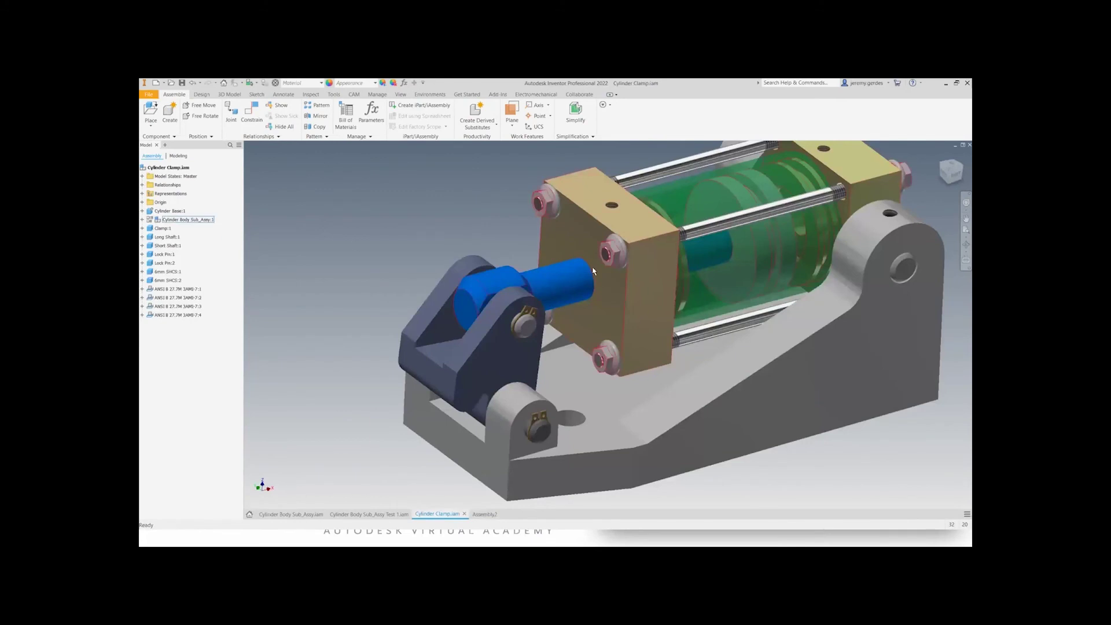
left_click(490, 514)
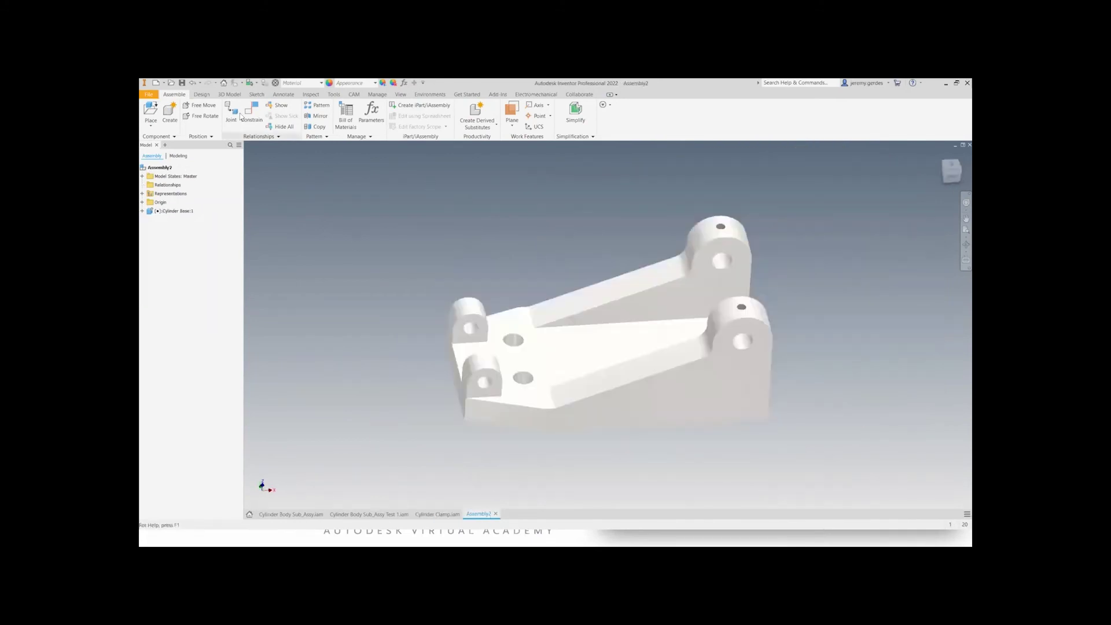
left_click(162, 112)
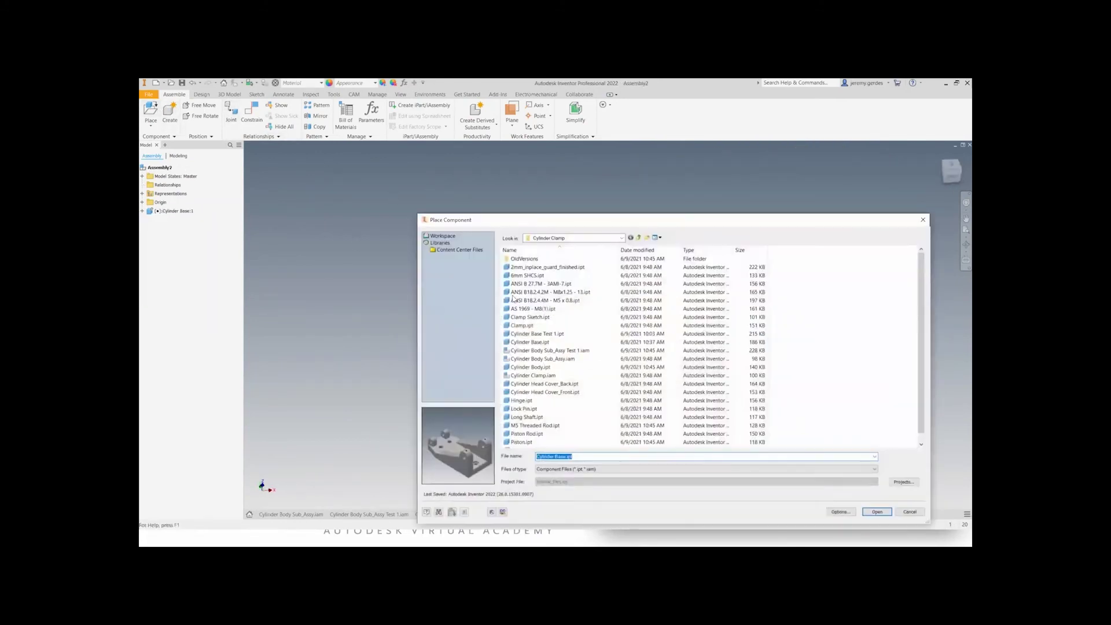
double_click(570, 351)
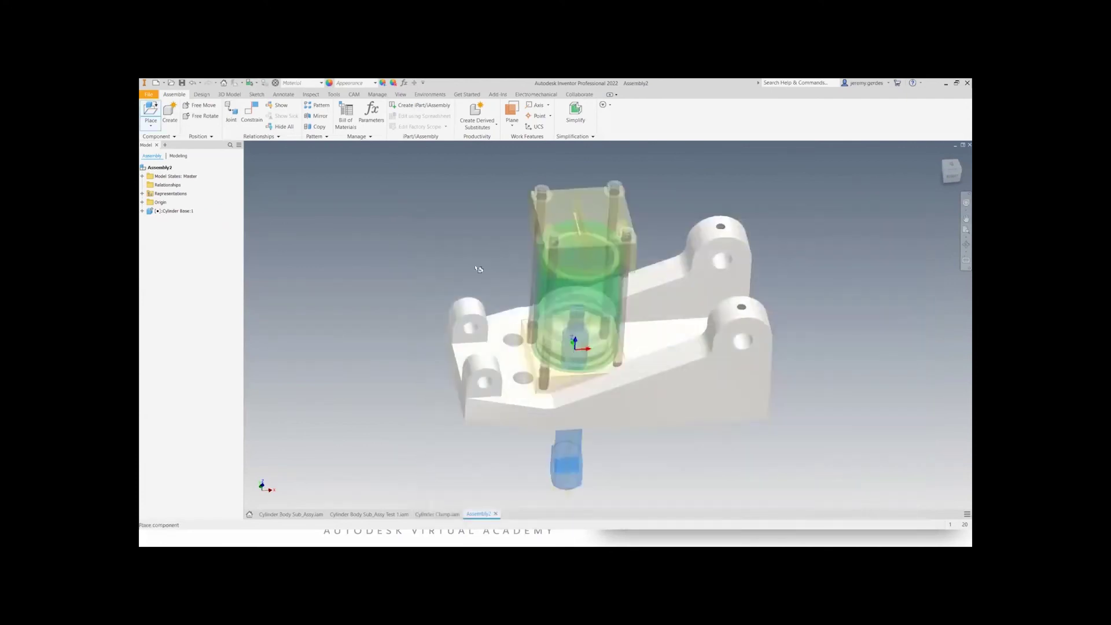
left_click(400, 274)
key("Escape")
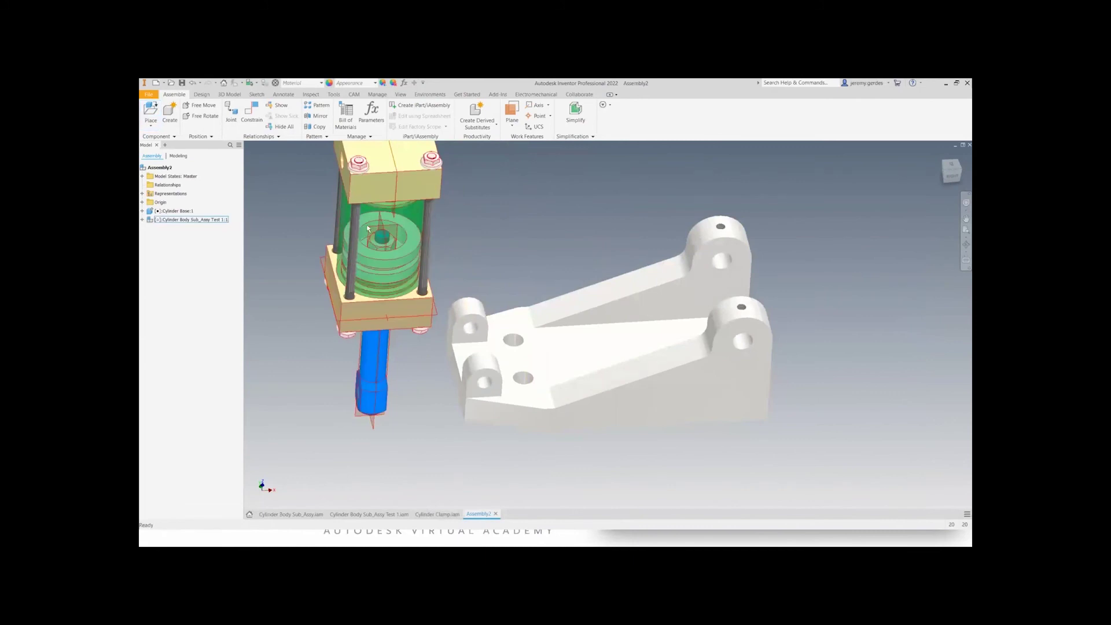
- Free-rotate the cylinder body subassembly until its piston rod points toward the base's small hinge lugs
key("g")
left_click_drag(370, 213, 470, 248)
key("Escape")
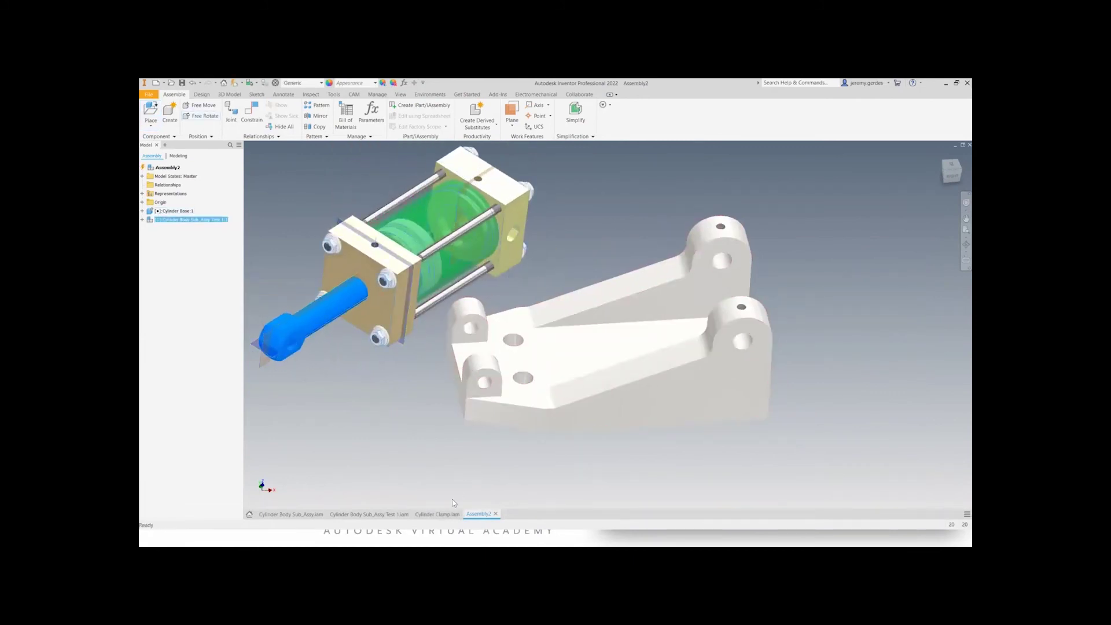
- Switch to Cylinder Clamp.iam, examine the lock pins holding the cylinder body between the base's tall lugs, and start a measurement
left_click(428, 513)
middle_click_drag(810, 255, 666, 307)
middle_click_drag(665, 306, 646, 342, "shift")
middle_click_drag(492, 357, 533, 388)
middle_click_drag(289, 342, 388, 326, "shift")
middle_click_drag(261, 179, 432, 193)
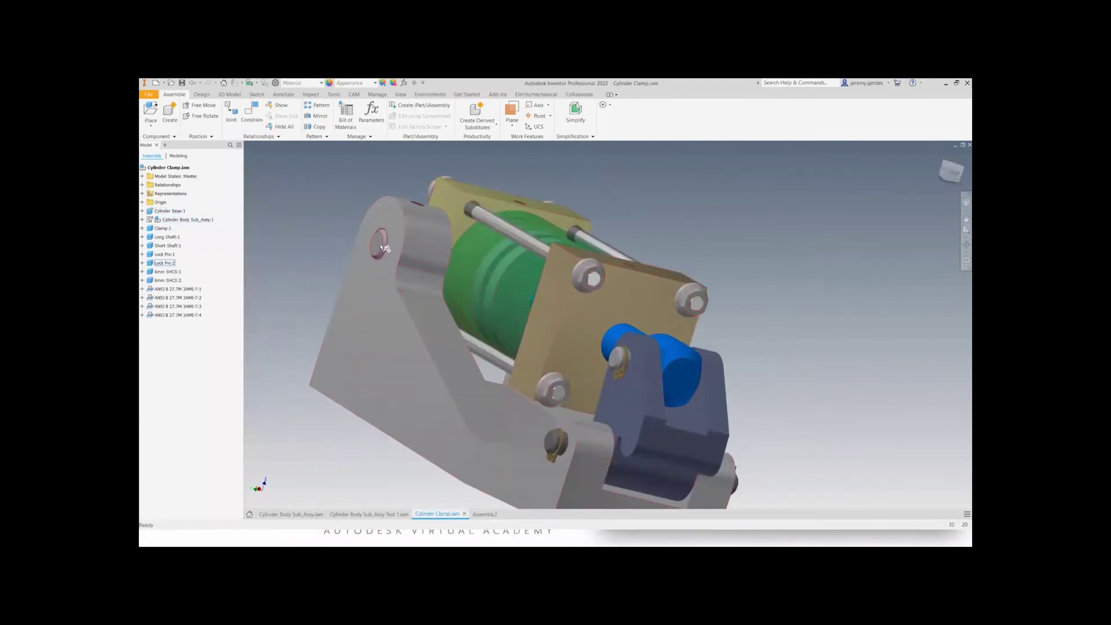
middle_click_drag(517, 265, 431, 262, "shift")
middle_click_drag(919, 270, 705, 274)
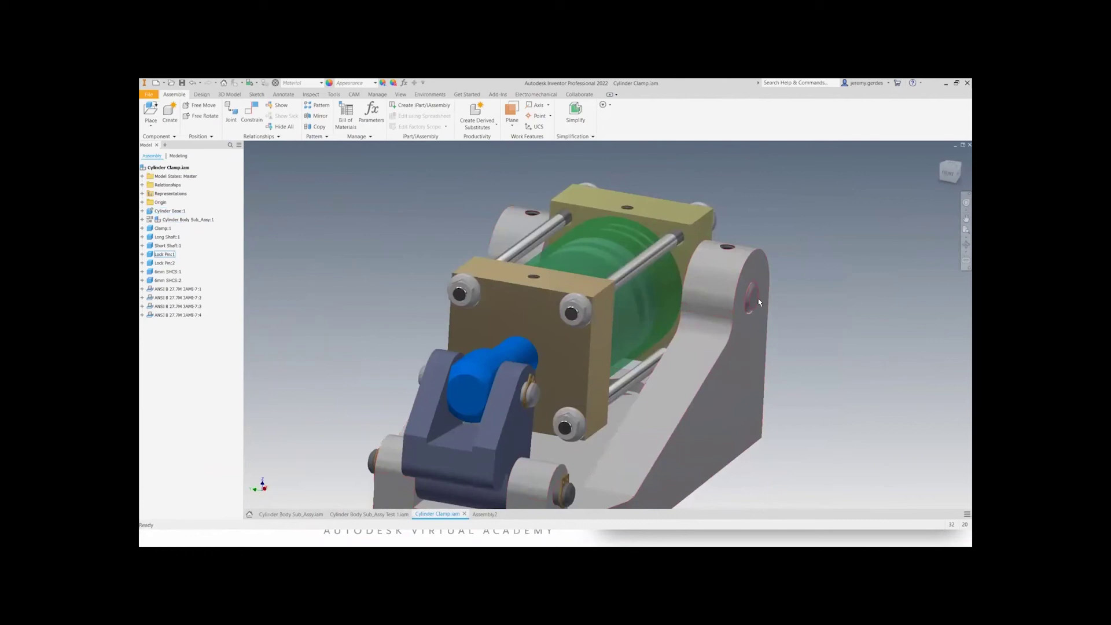
key("m")
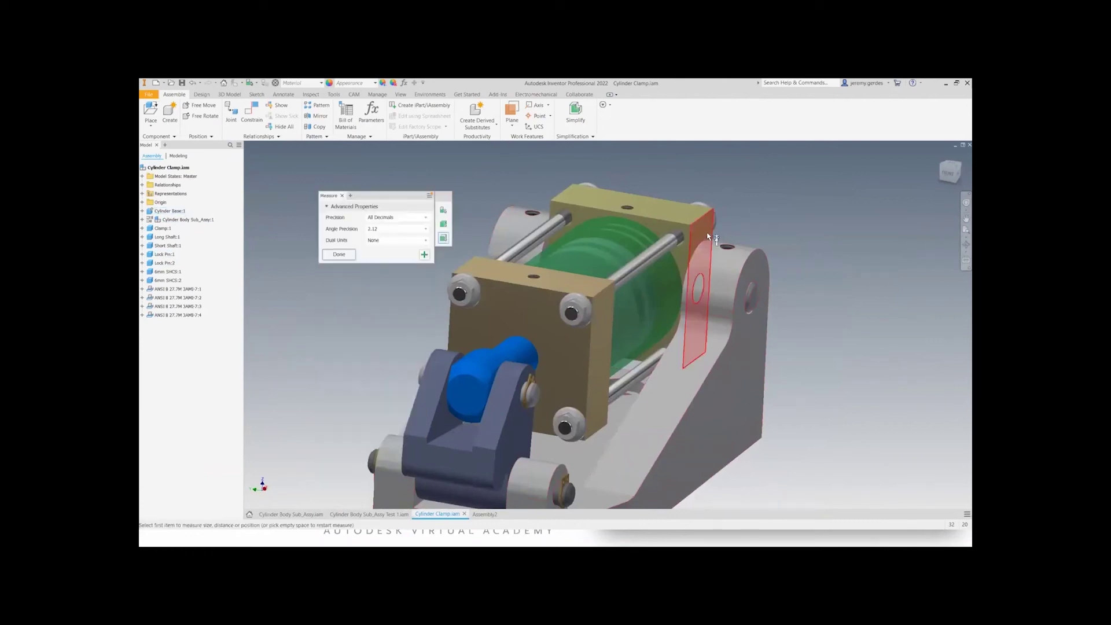
- Measure the gap between the side face of the cylinder's rear head cover and the facing inner wall of the base
left_click(708, 236)
middle_click_drag(708, 237, 757, 342, "shift")
middle_click_drag(280, 449, 551, 405)
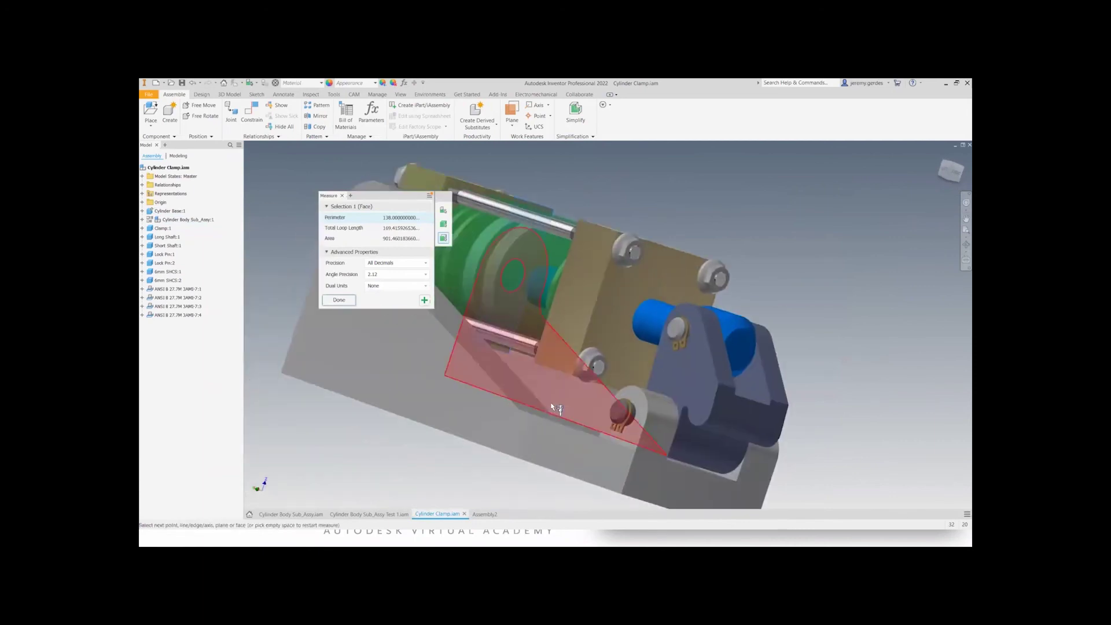
left_click(581, 404)
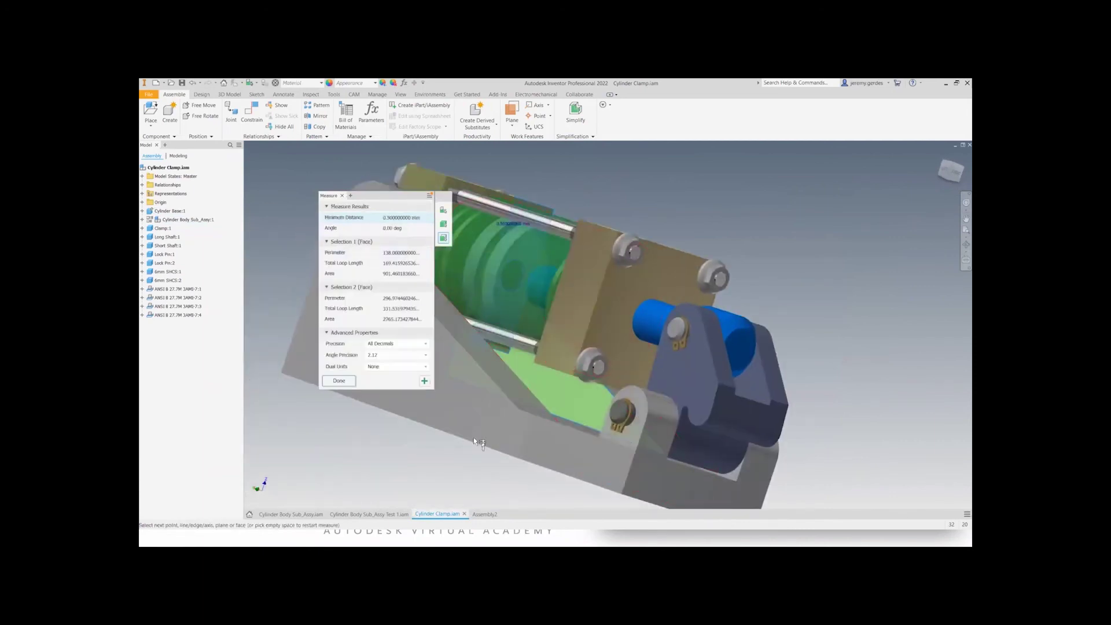
- In Assembly2, add an Insert constraint between the rear head cover's side hole and the base's rear lug hole with a 0.5 mm offset
left_click(486, 515)
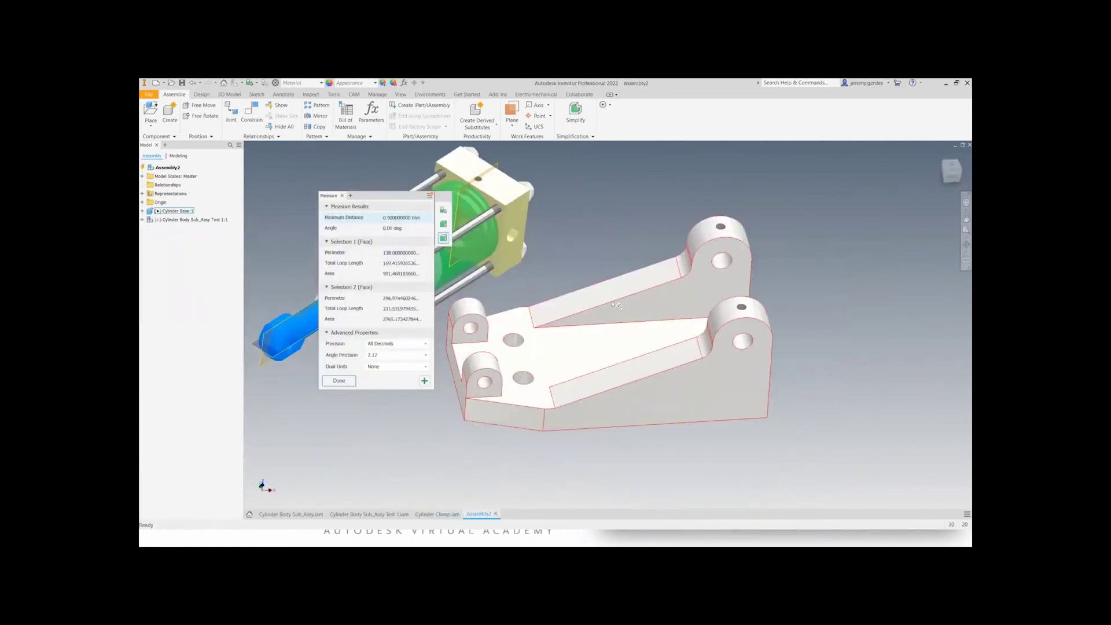
key("c")
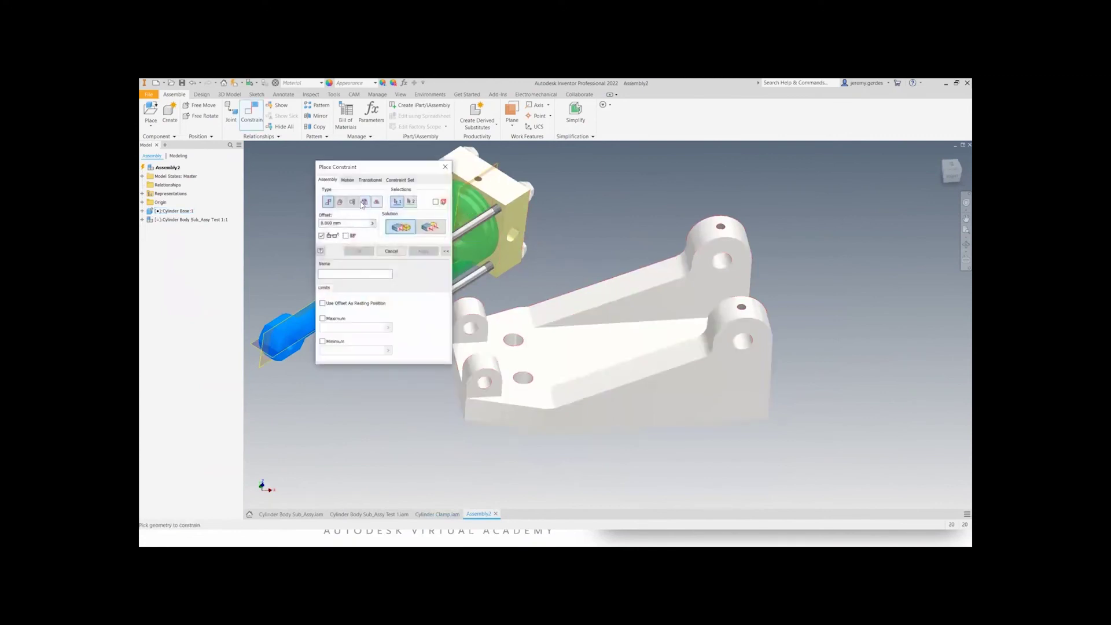
left_click(364, 202)
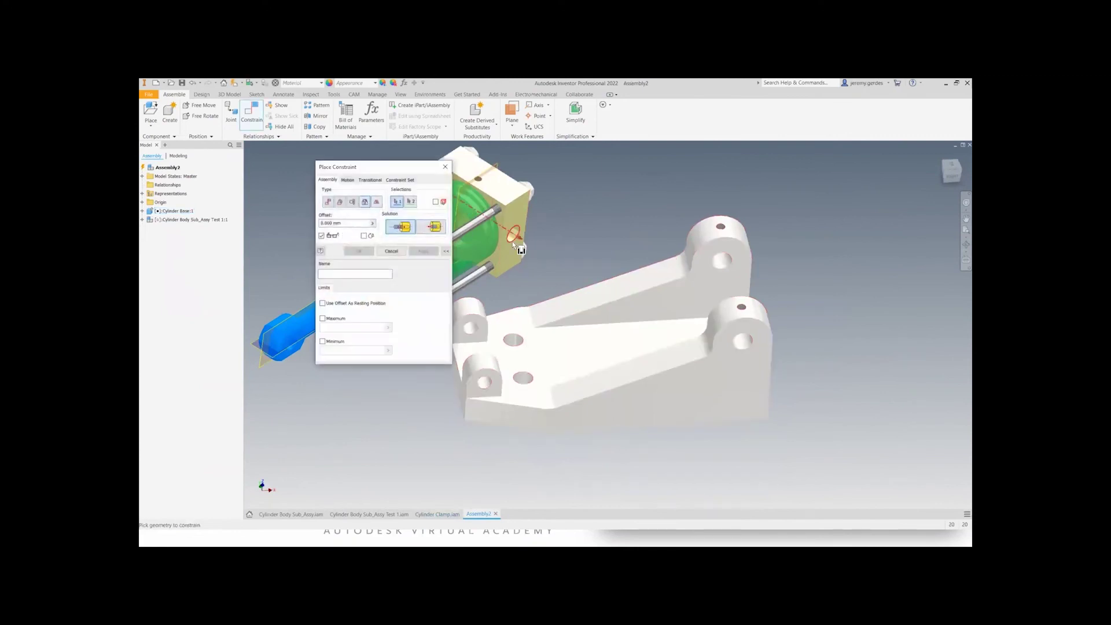
left_click(512, 241)
middle_click_drag(635, 251, 640, 304, "shift")
left_click(733, 311)
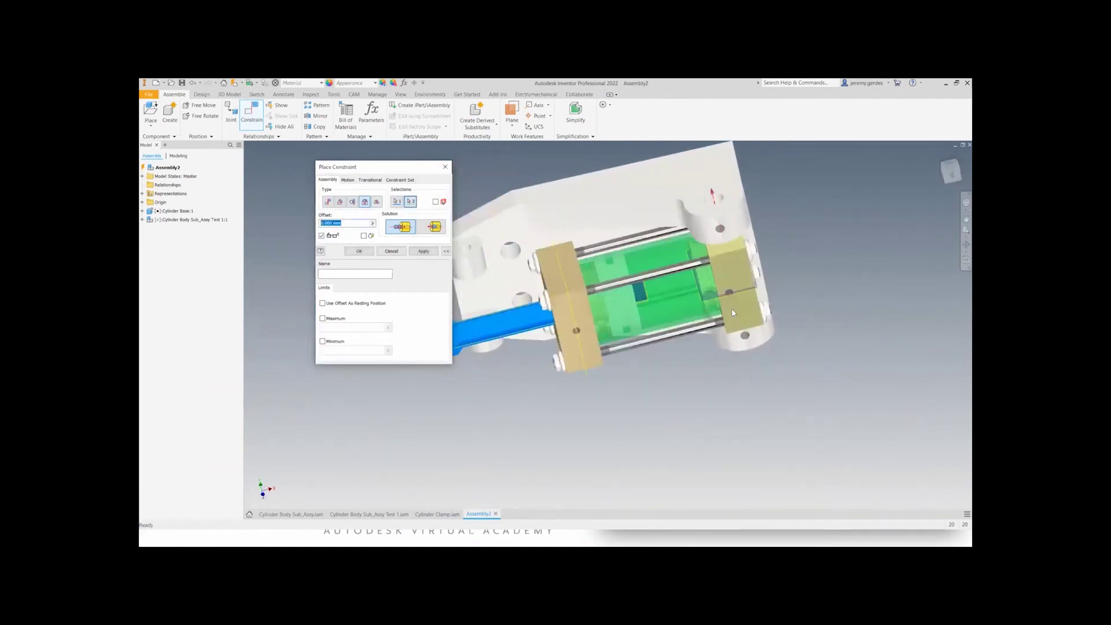
middle_click_drag(664, 456, 655, 424, "shift")
left_click_drag(356, 223, 298, 222)
type("5")
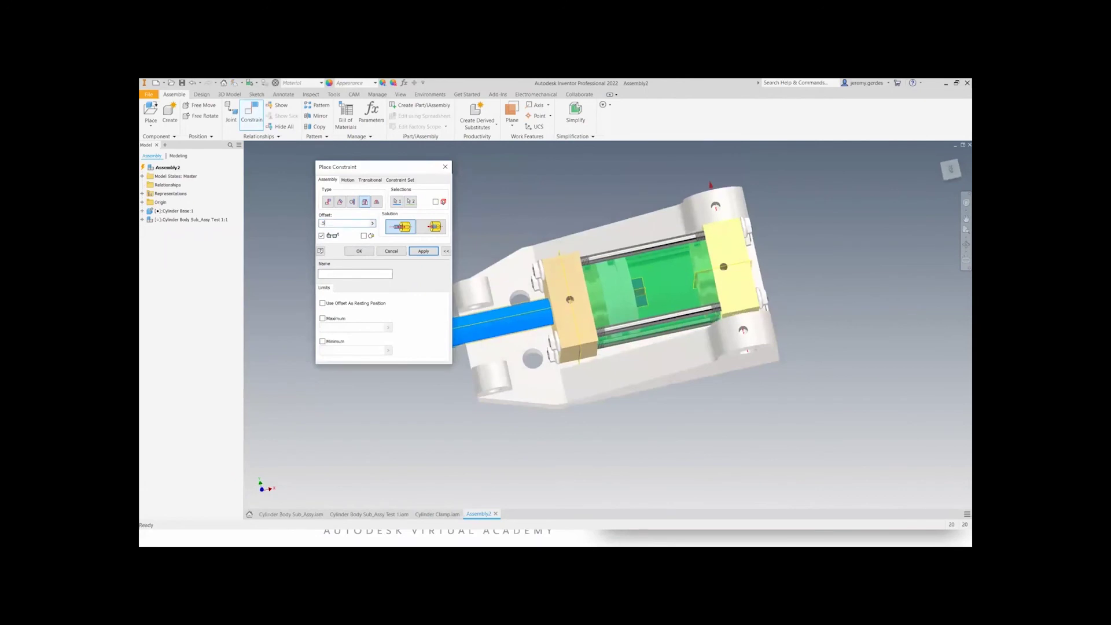
left_click(359, 251)
- Make the Cylinder Body Sub_Assy Test 1 subassembly flexible and slide its piston rod in and out
right_click(175, 220)
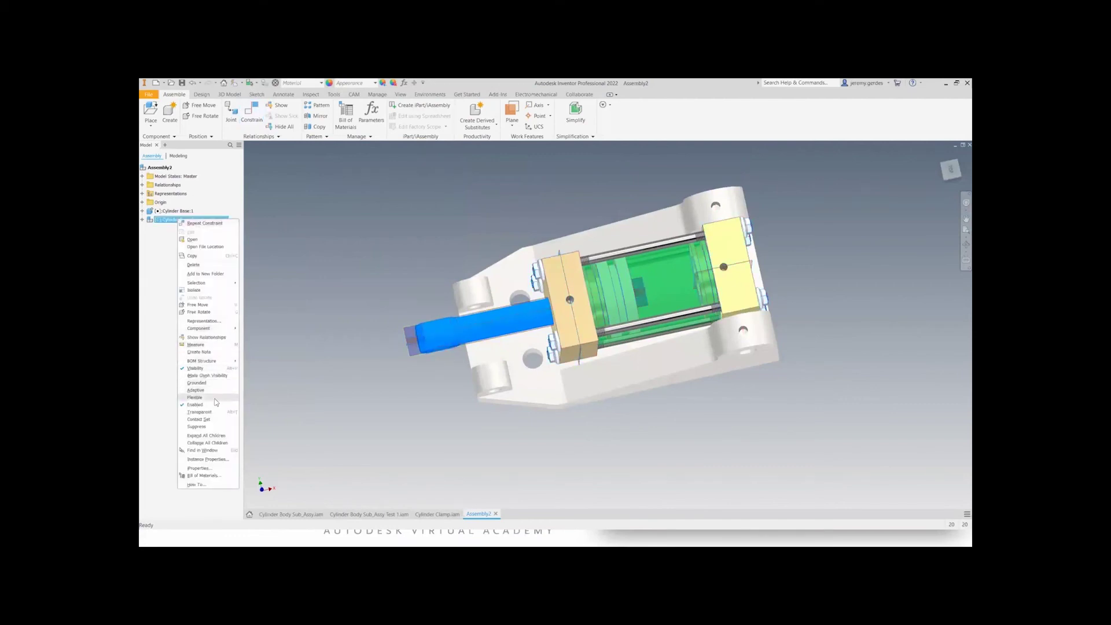
left_click(214, 398)
left_click_drag(430, 332, 461, 325)
middle_click_drag(488, 424, 468, 354)
left_click(343, 368)
middle_click_drag(418, 326, 416, 350)
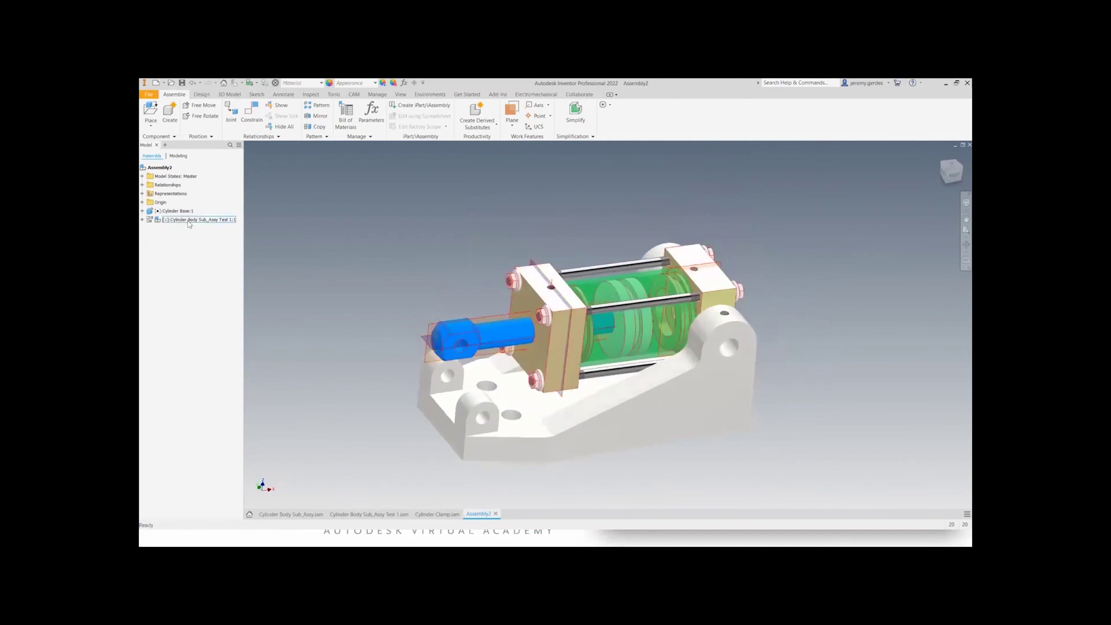
left_click_drag(464, 329, 432, 336)
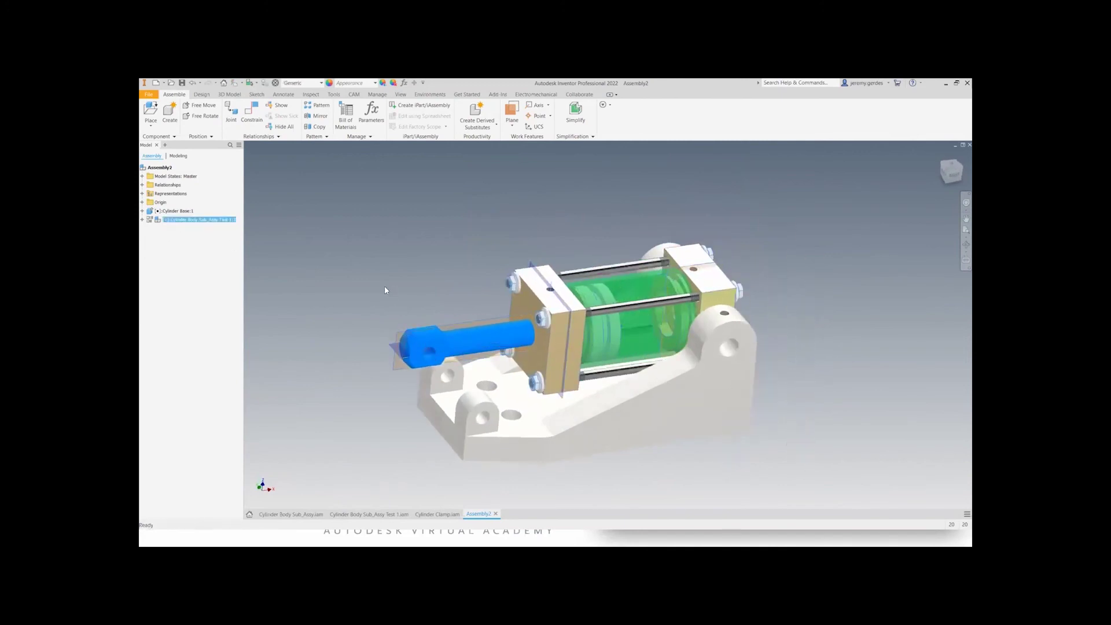
- Check the cylinder subassembly's Flexible option and test its movement by pushing the piston rod partly back in
right_click(183, 220)
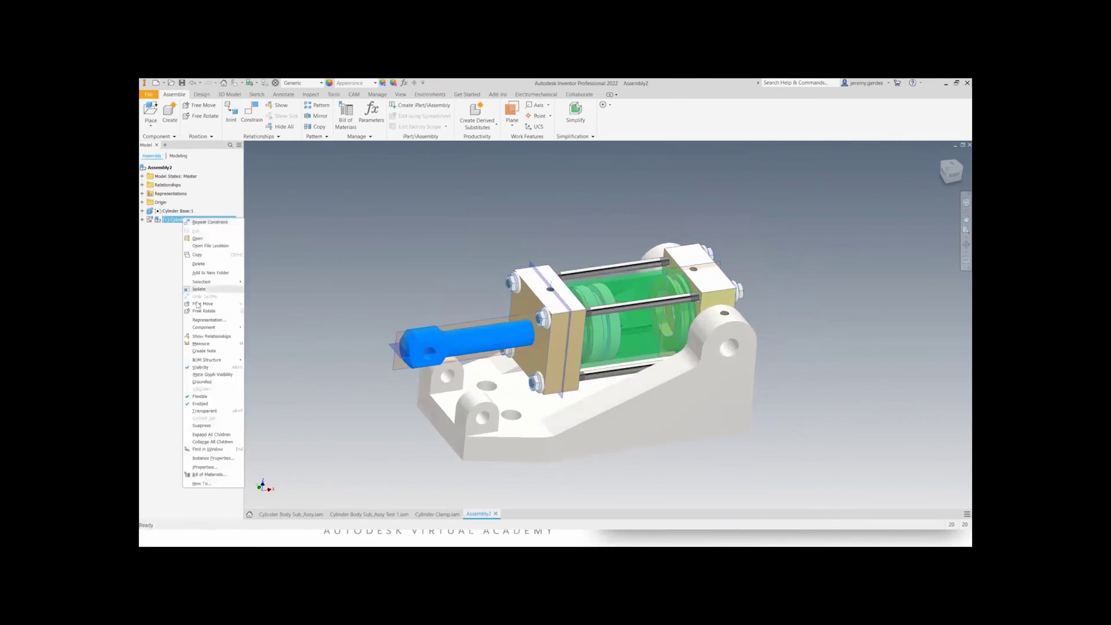
left_click(231, 396)
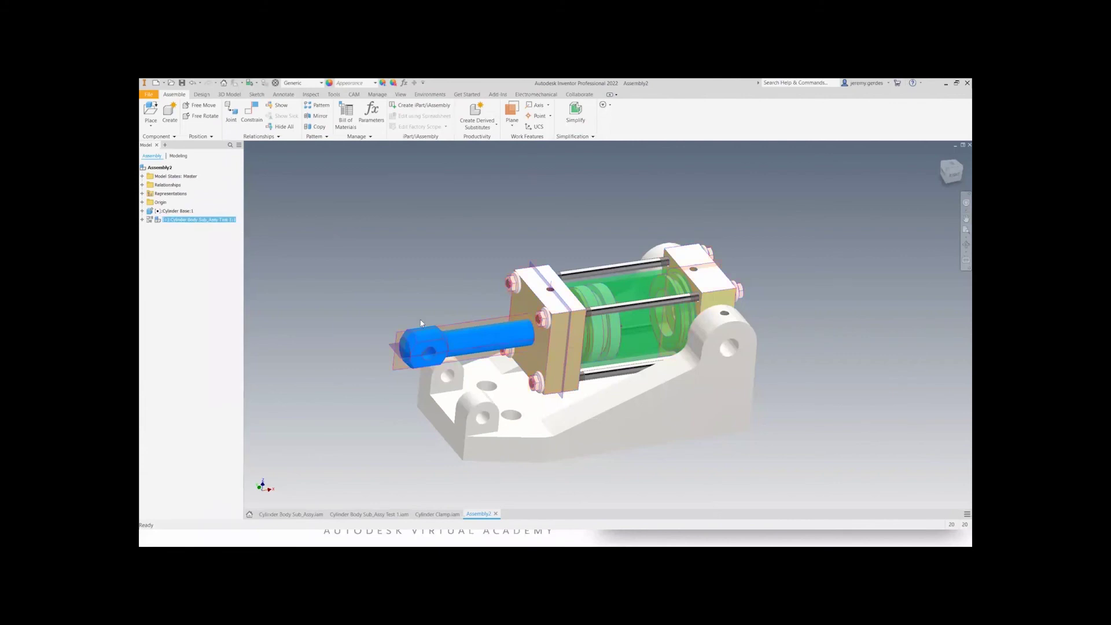
left_click_drag(438, 350, 464, 340)
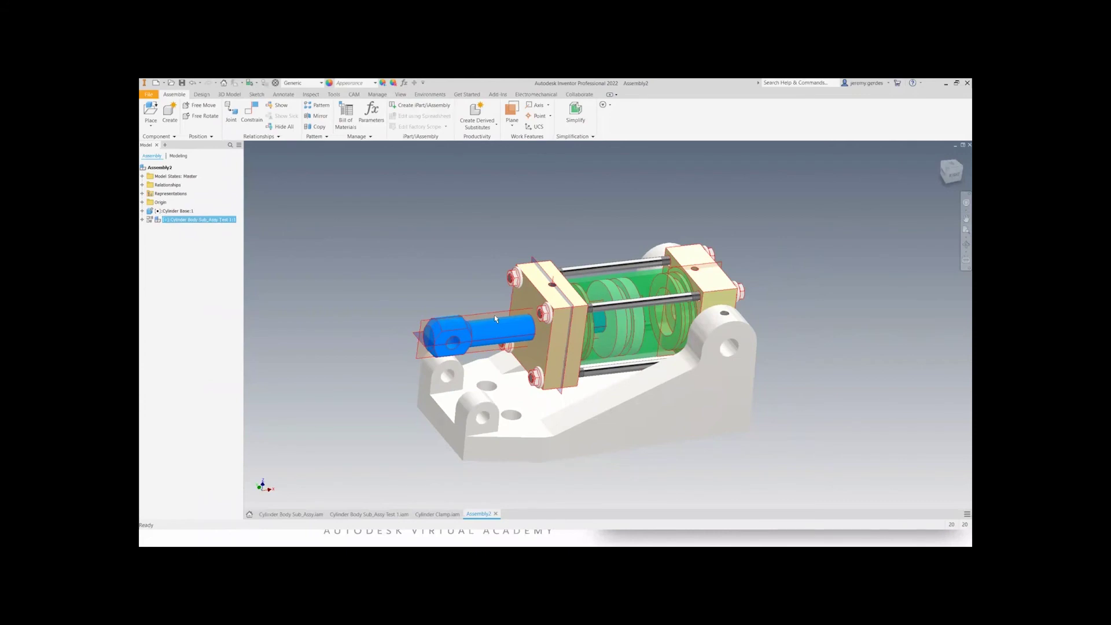
left_click(416, 273)
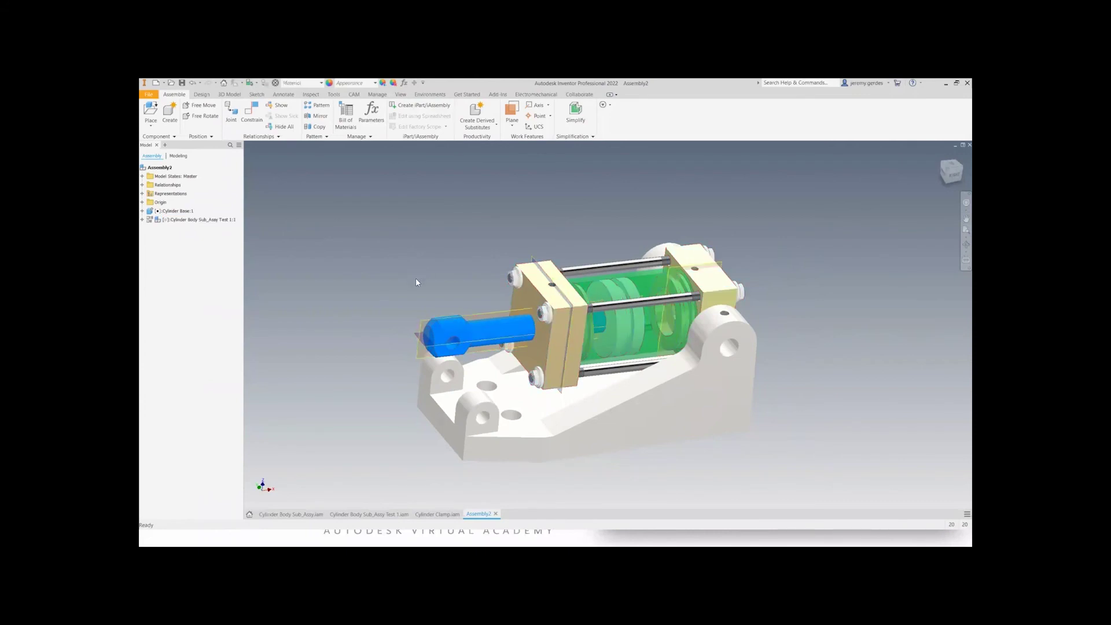
- In Cylinder Clamp.iam, locate the clamp and measure the distance between its side face and the adjoining face of the base
left_click(444, 514)
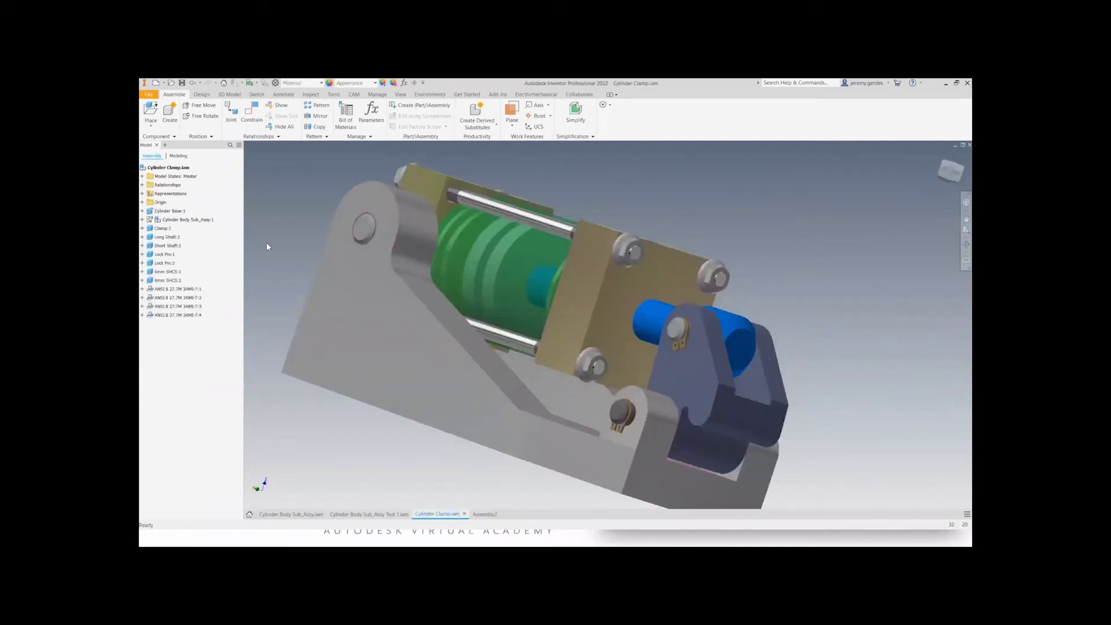
left_click(162, 229)
middle_click_drag(735, 414, 613, 423, "shift")
key("m")
left_click(696, 382)
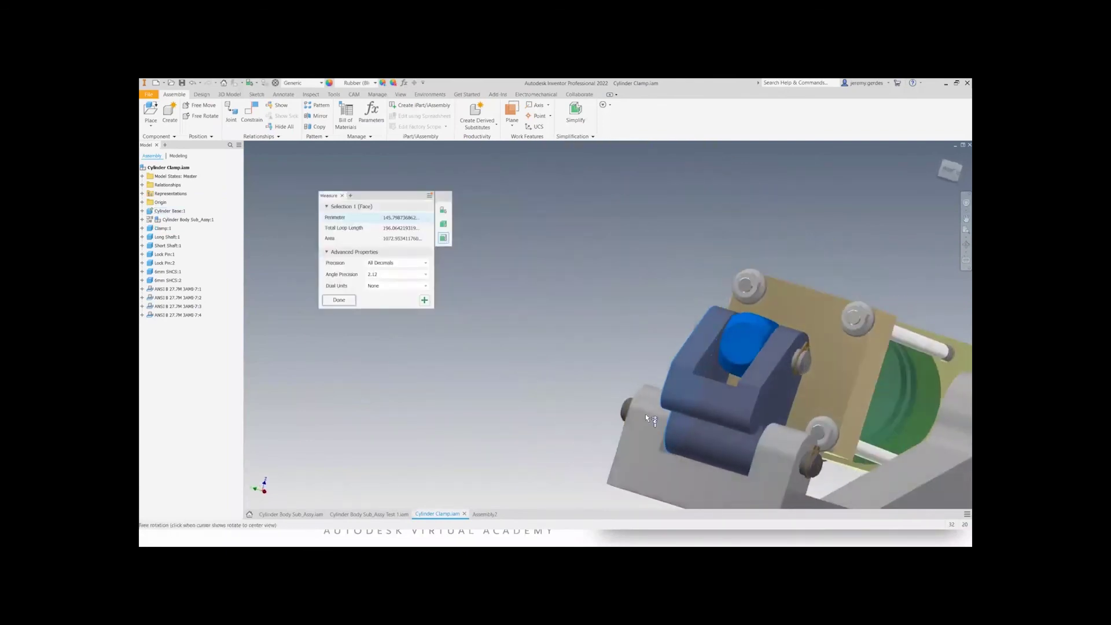
scroll(665, 452, "down", 5)
left_click(666, 452)
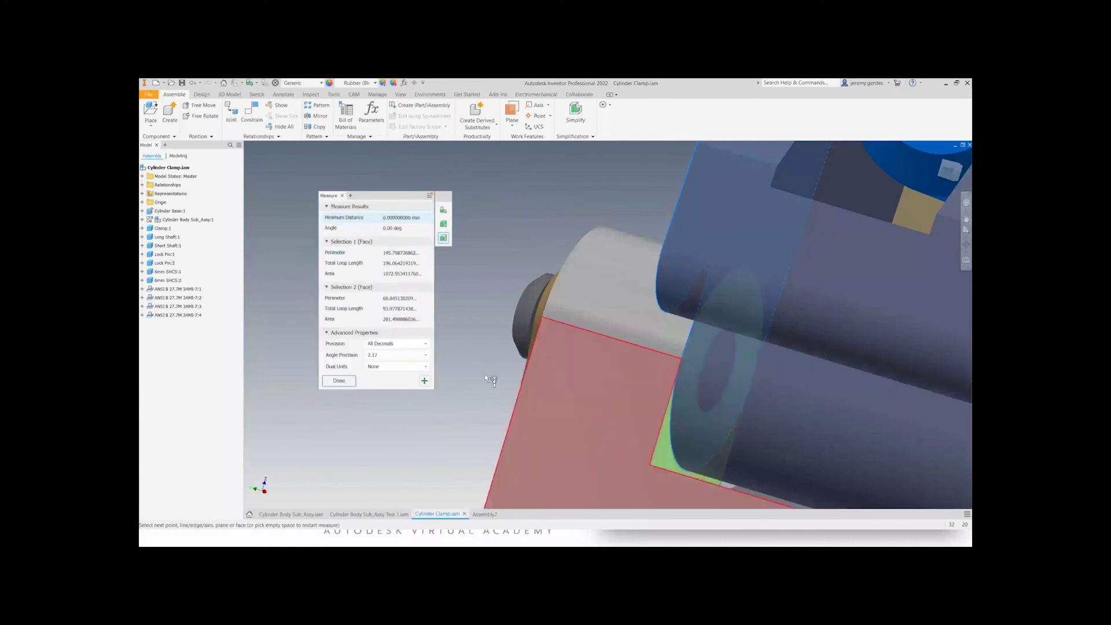
- Place one instance of Clamp.ipt in Assembly2, in the free space beyond the piston rod's end
left_click(483, 514)
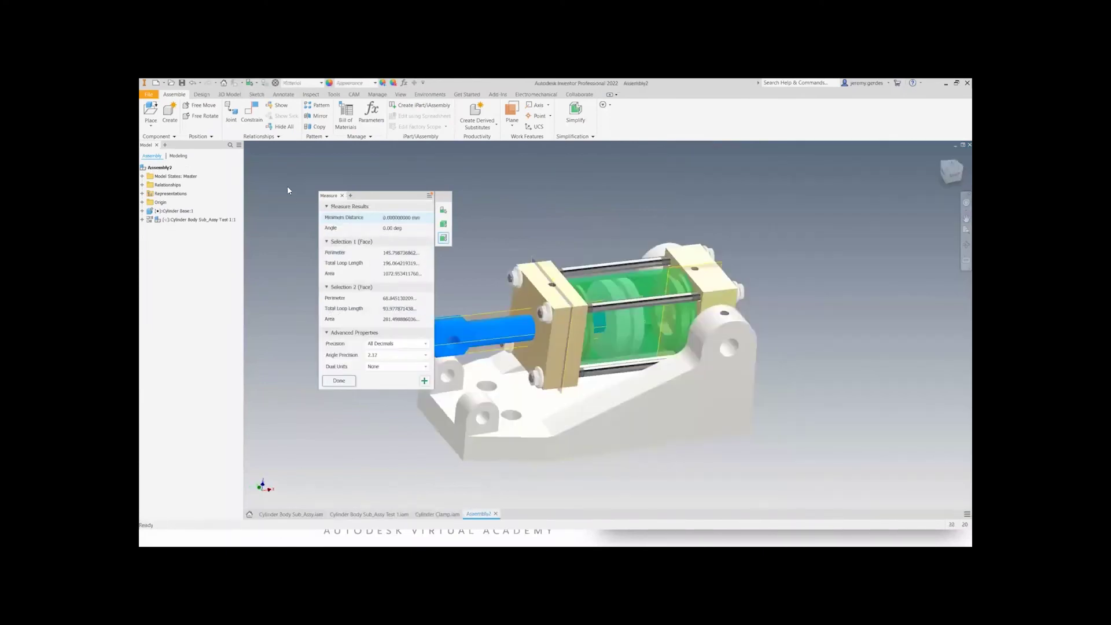
left_click(149, 110)
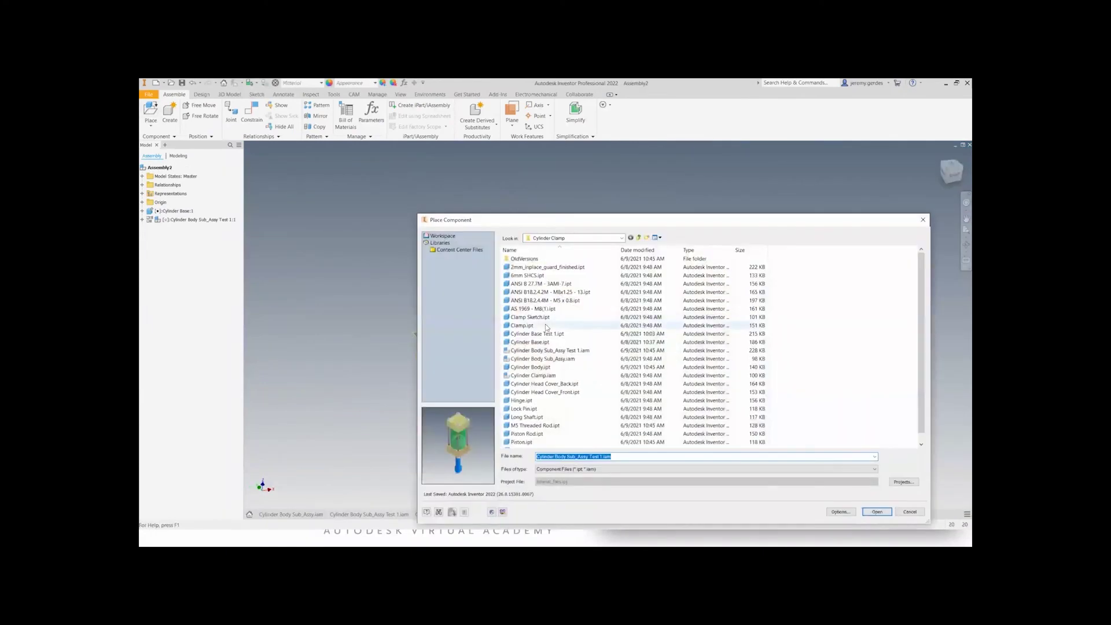
left_click(546, 326)
double_click(545, 327)
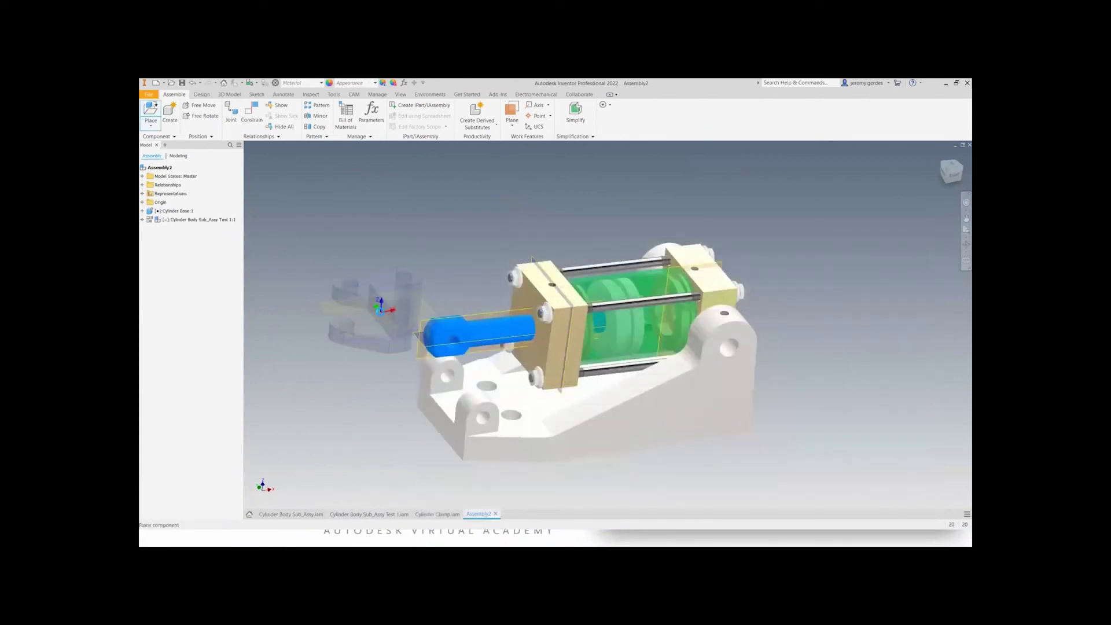
left_click(367, 332)
- Rotate the clamp upright with Free Rotate and move it close to the base's front lugs
left_click_drag(406, 293, 356, 300)
key("g")
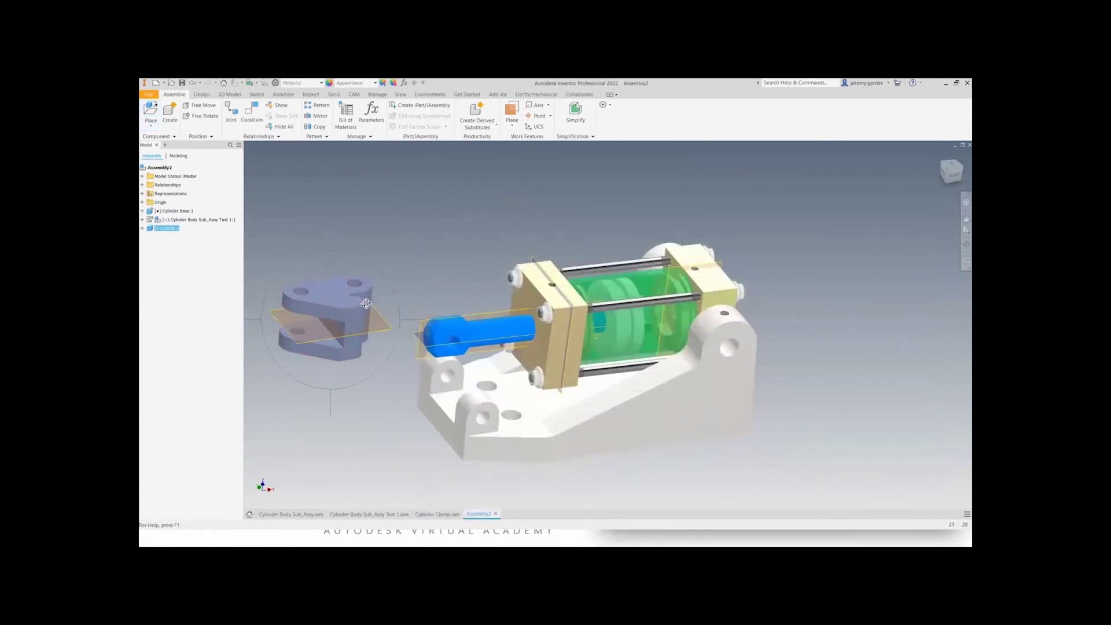
middle_click_drag(554, 352, 670, 336)
left_click_drag(452, 297, 470, 392)
key("Escape")
key("g")
key("Escape")
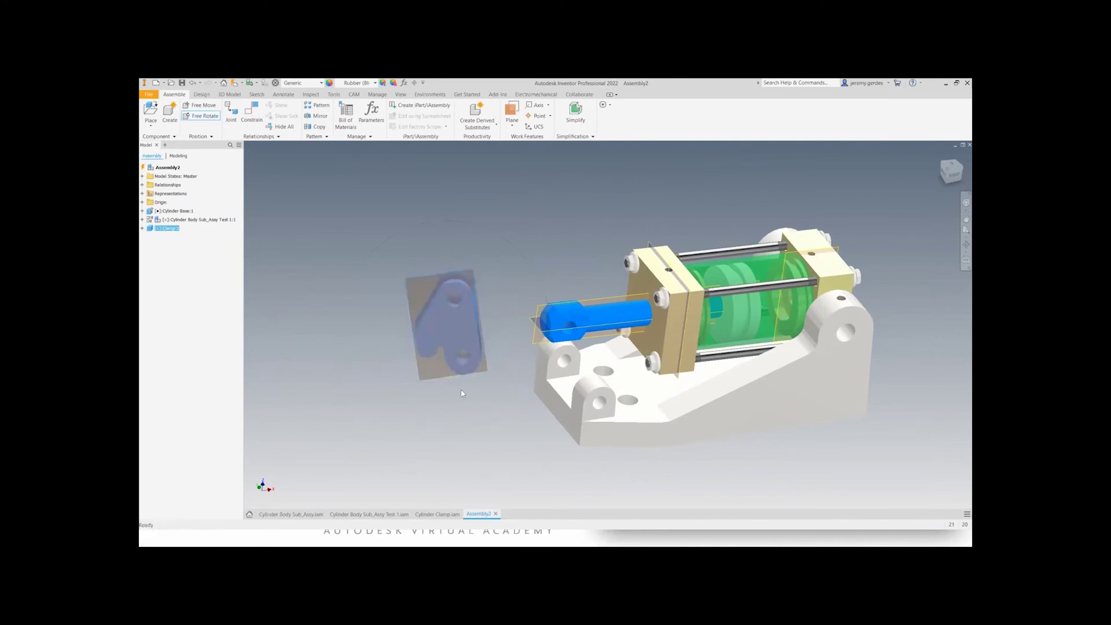
left_click_drag(452, 338, 496, 360)
key("Escape")
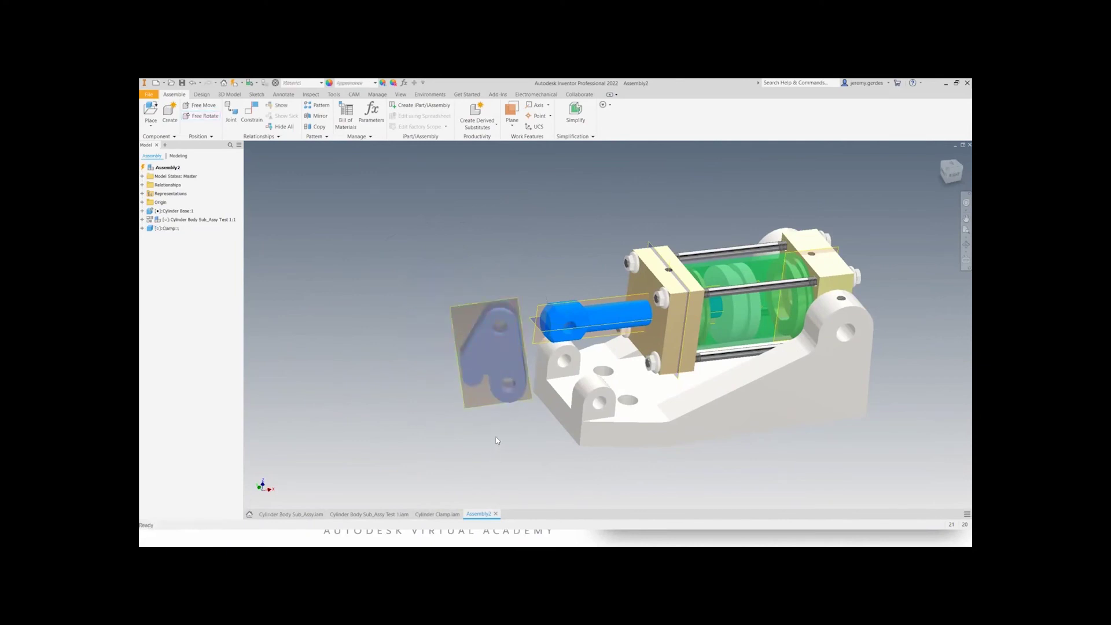
- Add an Insert constraint with 0 mm offset between the clamp's lower pivot hole and the base's front lug hole
key("c")
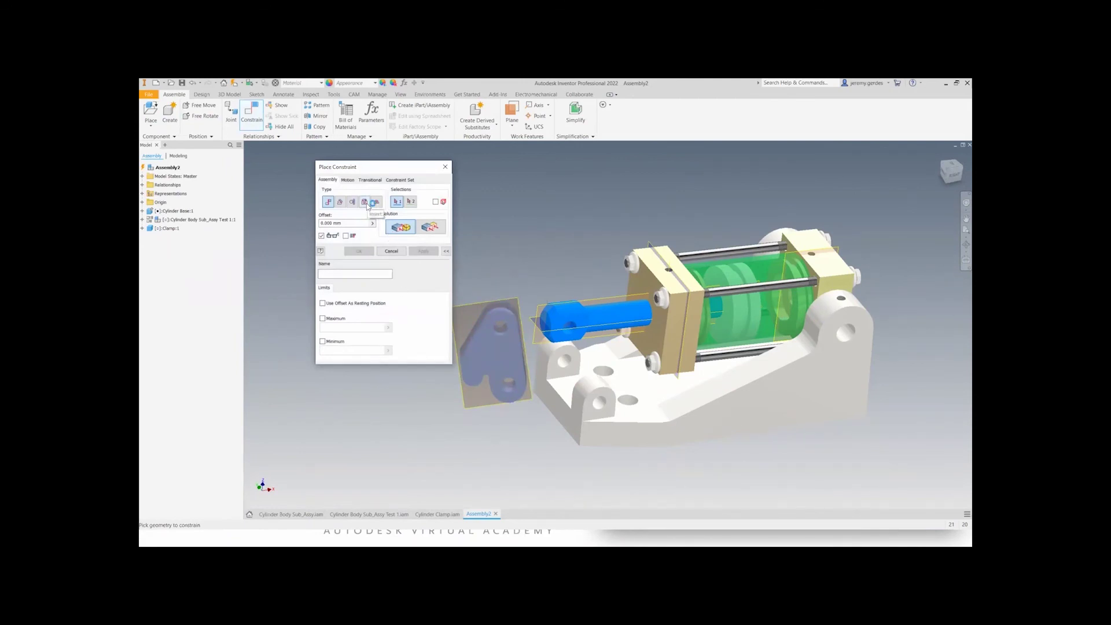
left_click(367, 204)
left_click(506, 388)
key("F4")
middle_click_drag(527, 404, 593, 425, "shift")
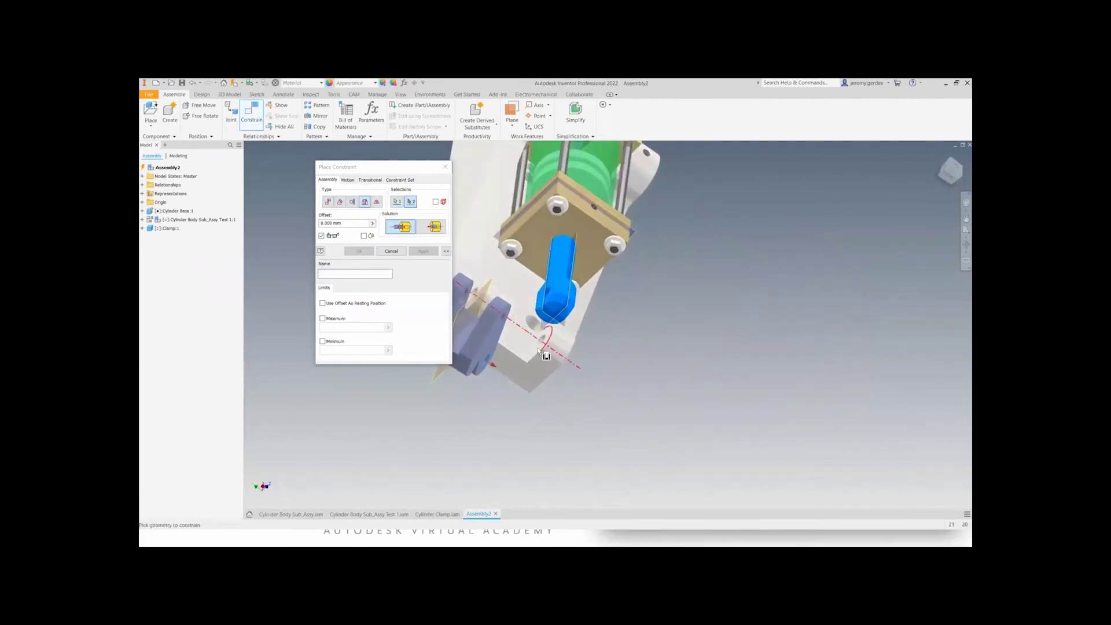
scroll(546, 341, "up", 5)
left_click(547, 341)
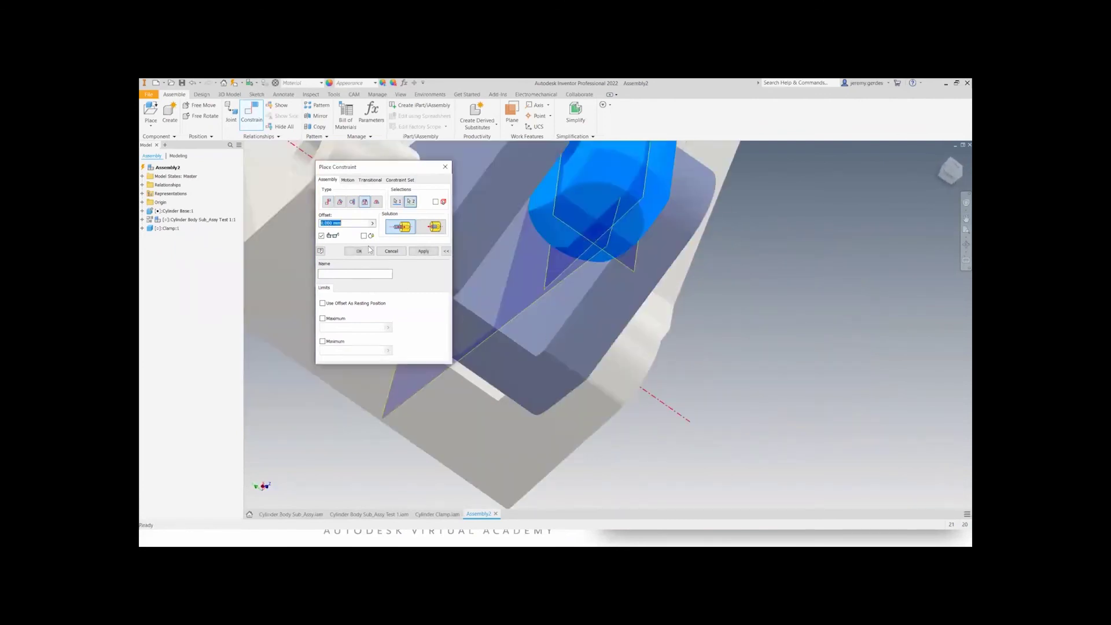
left_click(360, 252)
- Swing the clamp about its base pivot until its upper hole sits near the piston rod's end hole
scroll(584, 347, "down", 5)
middle_click_drag(628, 385, 596, 329, "shift")
scroll(595, 325, "up", 5)
left_click_drag(571, 323, 533, 346)
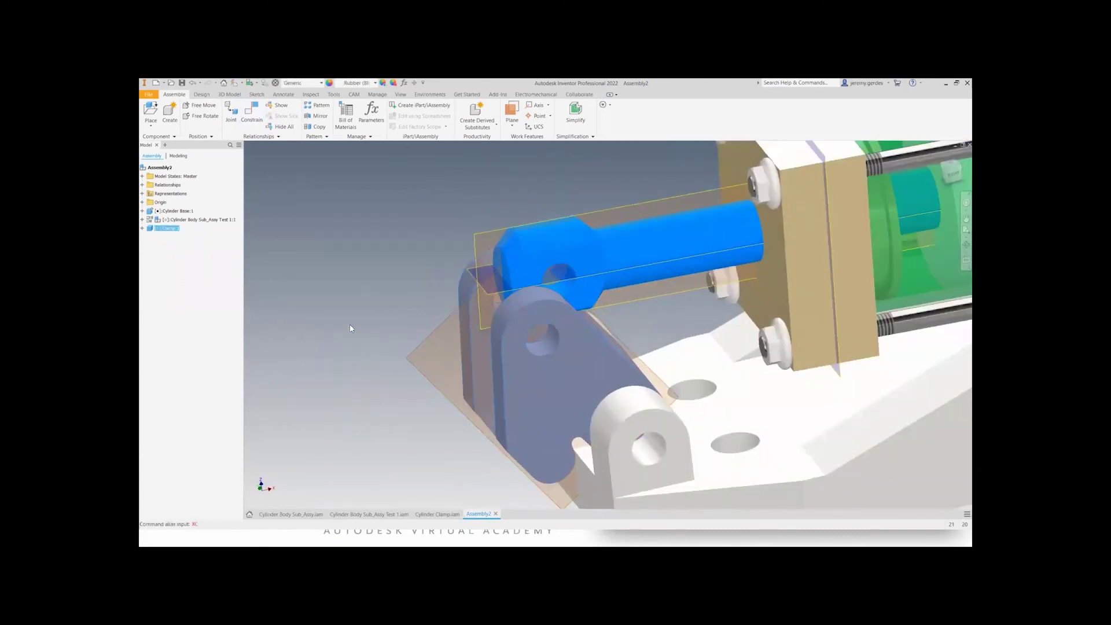
left_click(372, 218)
- Mate the axis of the clamp's upper hole to the axis of the piston rod's end hole with 0 mm offset
key("c")
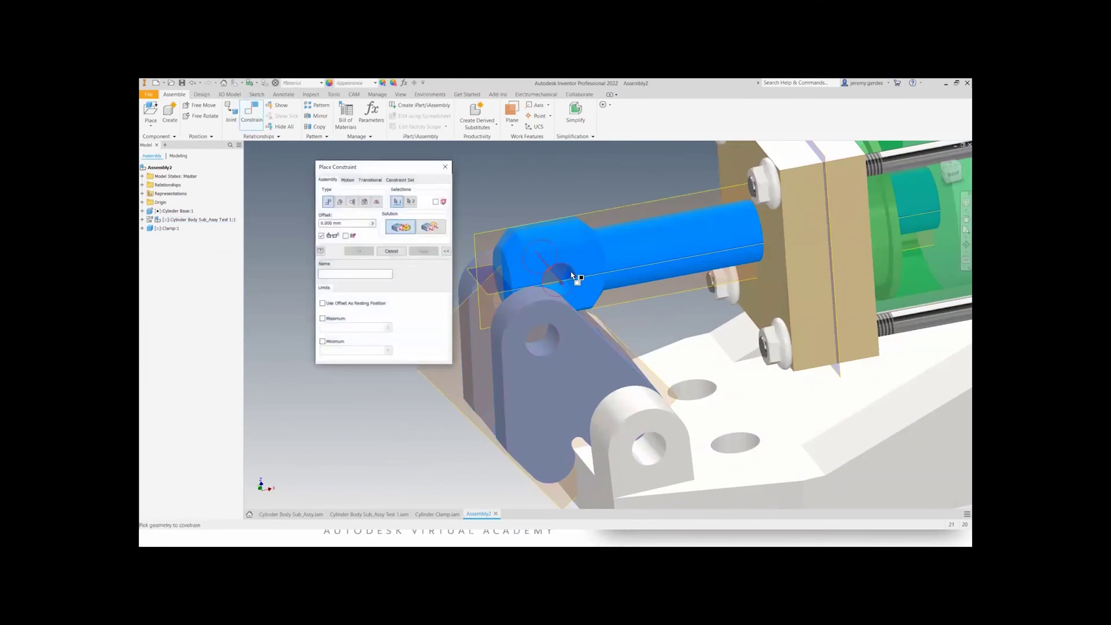
scroll(548, 351, "down", 3)
left_click(547, 350)
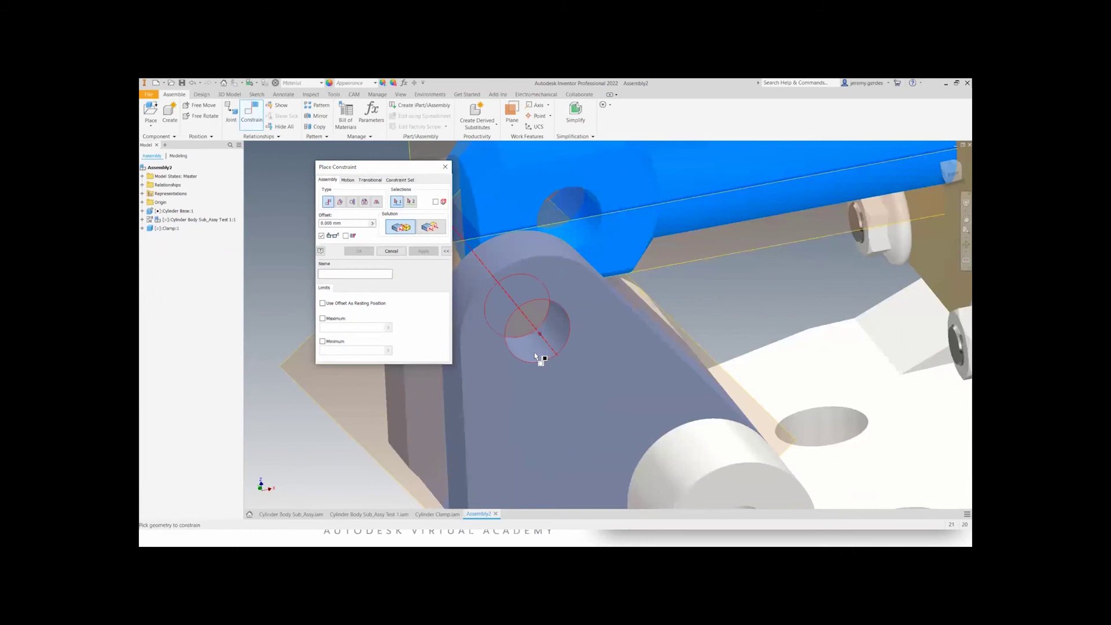
left_click(594, 209)
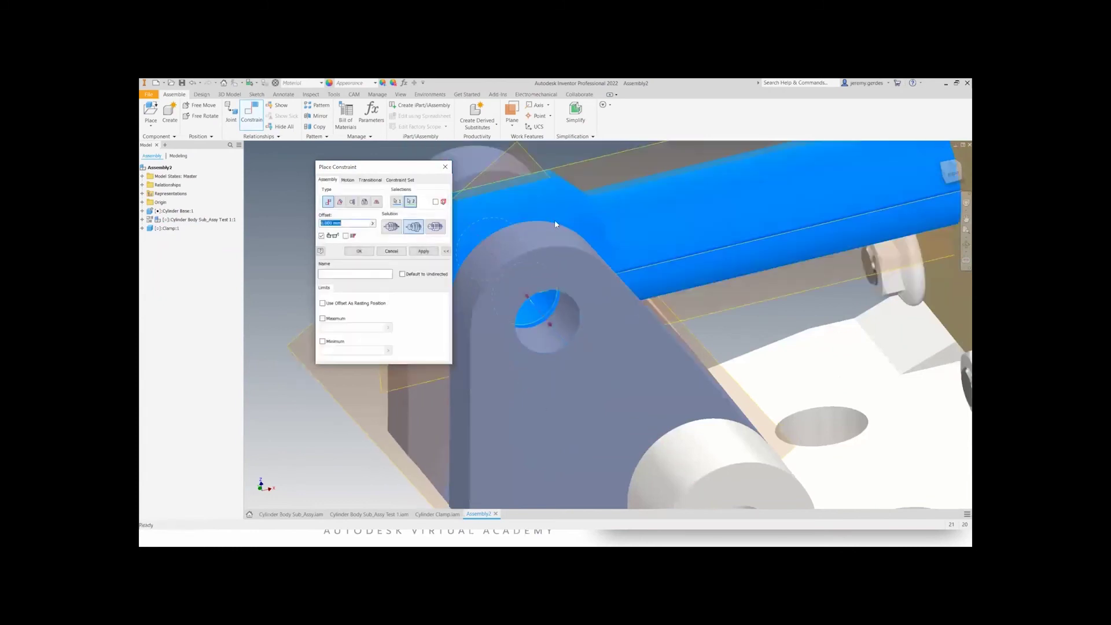
left_click(360, 251)
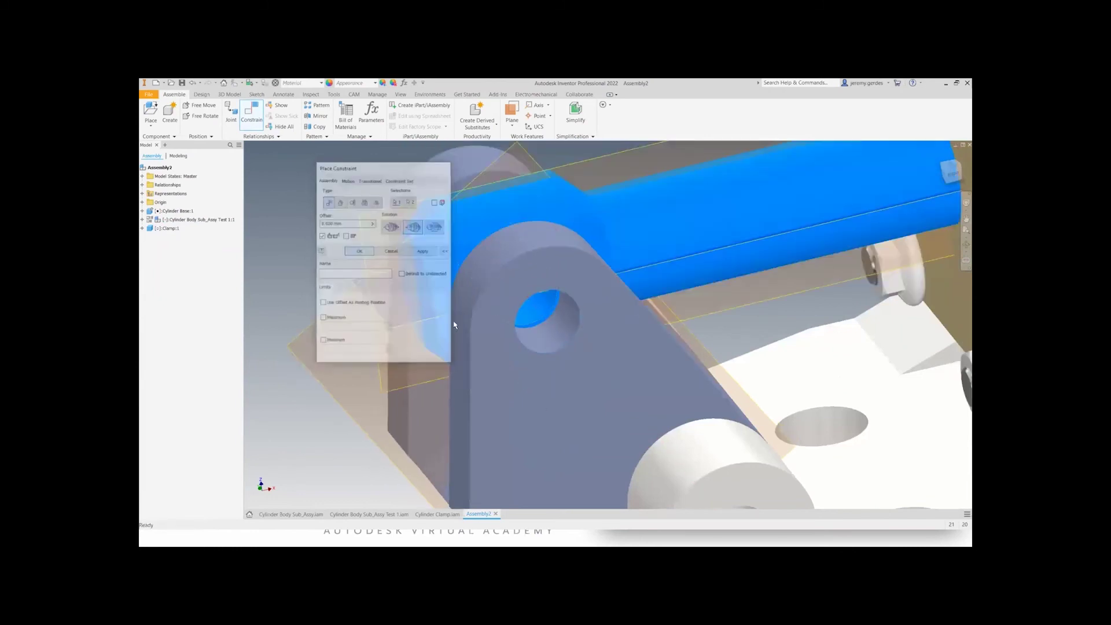
- Test the linkage by swinging the clamp together with the connected piston rod
left_click_drag(515, 342, 486, 362)
scroll(487, 361, "down", 5)
mouse_move(384, 388)
middle_mouse_down("shift")
mouse_move(479, 373)
mouse_move(389, 379)
middle_mouse_up("shift")
left_click(389, 379)
- Locate the long shaft and short shaft in Cylinder Clamp.iam for reference, and return to Assembly2
left_click(439, 513)
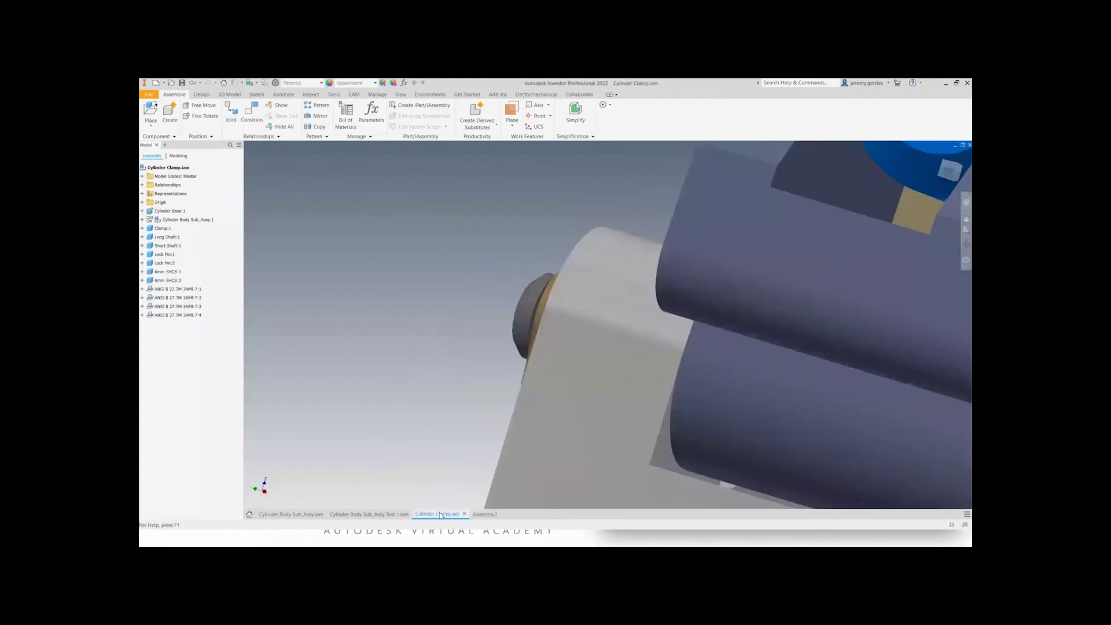
left_click(173, 238)
scroll(465, 309, "down", 6)
middle_click_drag(431, 350, 406, 356, "shift")
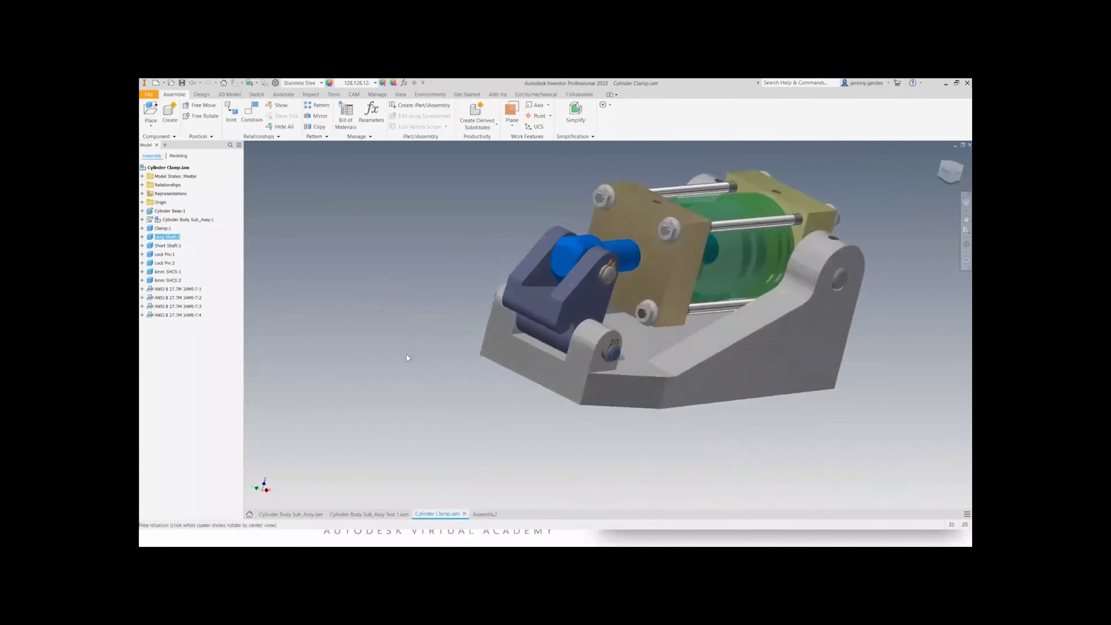
left_click(177, 247)
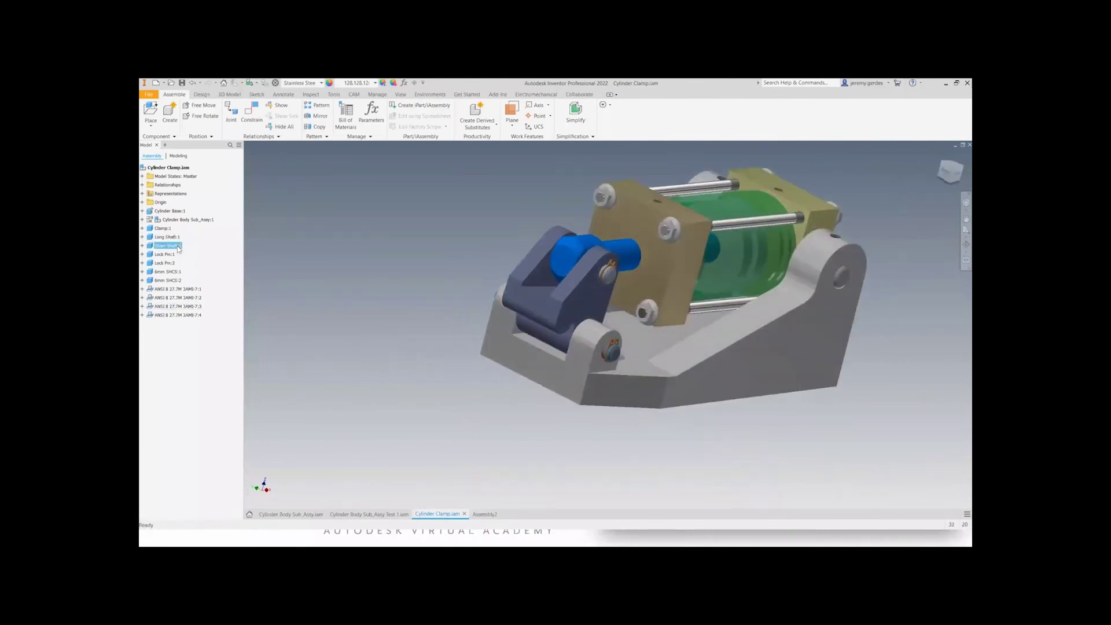
left_click(484, 515)
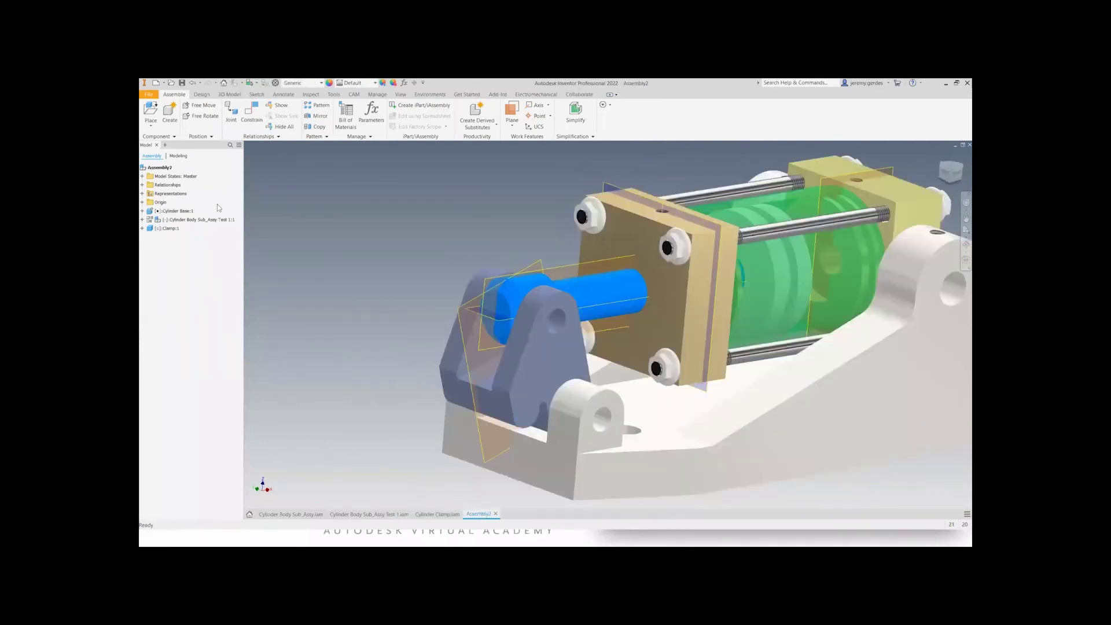
- Place one Short Shaft.ipt and one Long Shaft.ipt in the open space beside the clamp
left_click(149, 111)
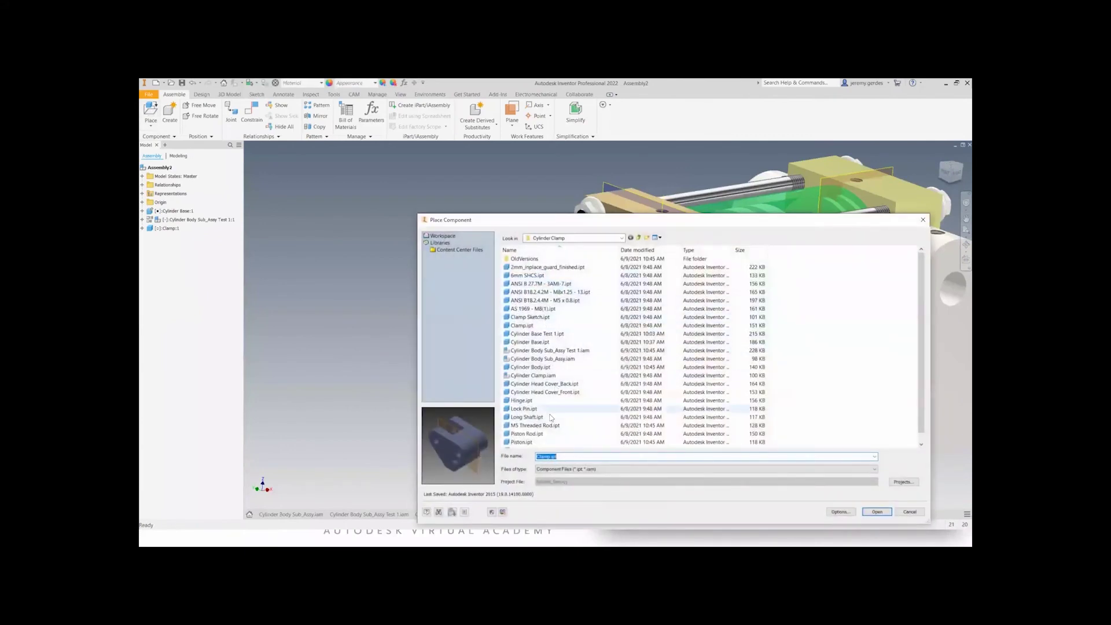
double_click(549, 442)
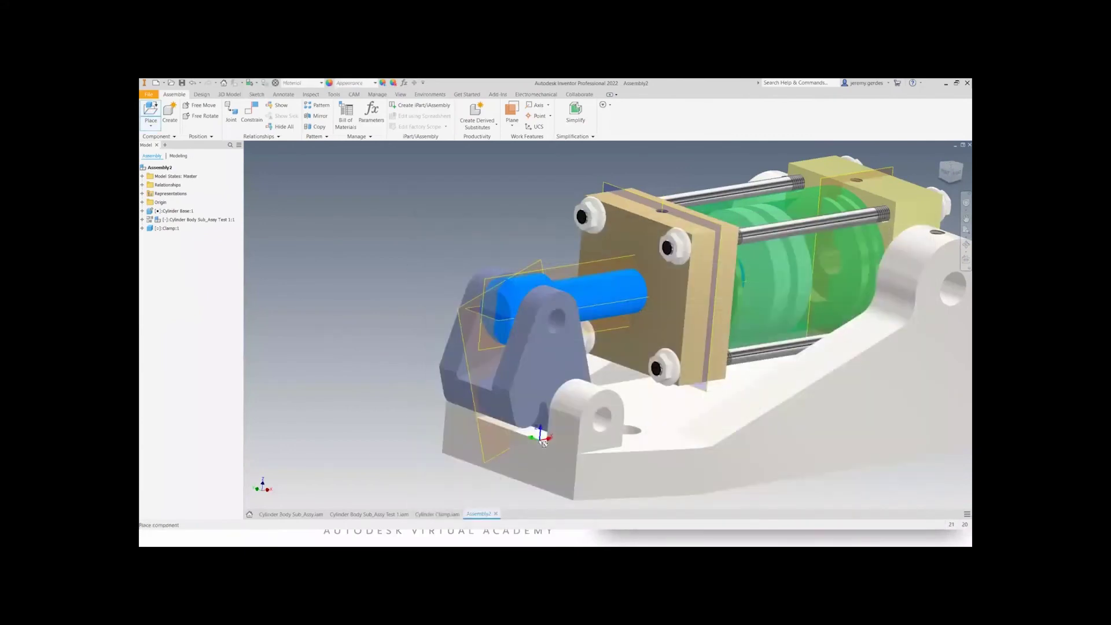
left_click(406, 316)
key("Escape")
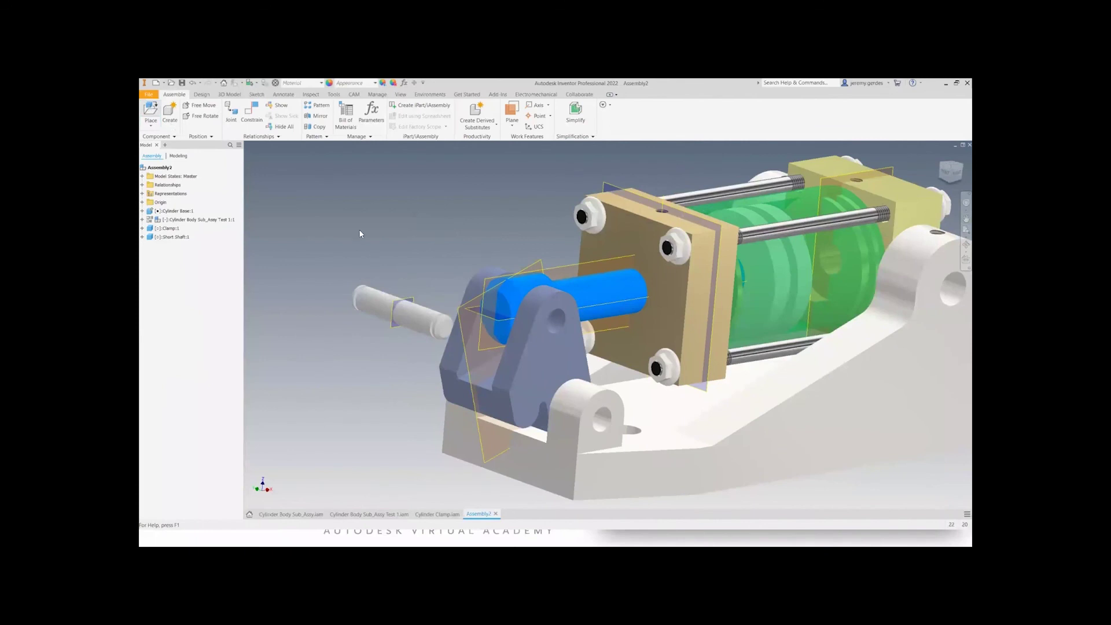
left_click(150, 111)
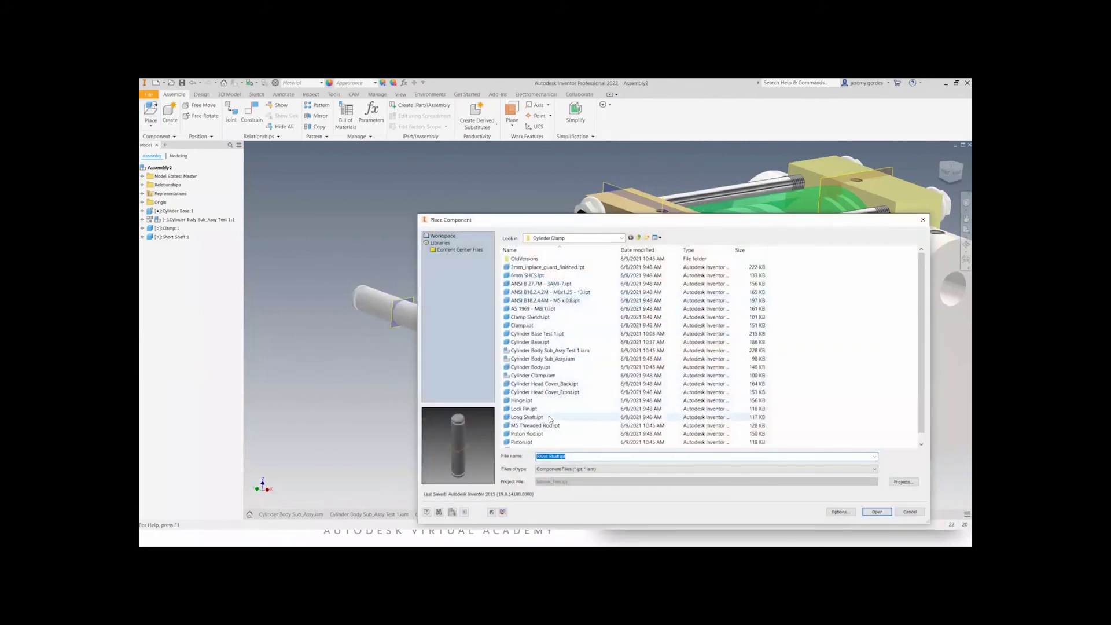
double_click(549, 417)
left_click(404, 242)
key("Escape")
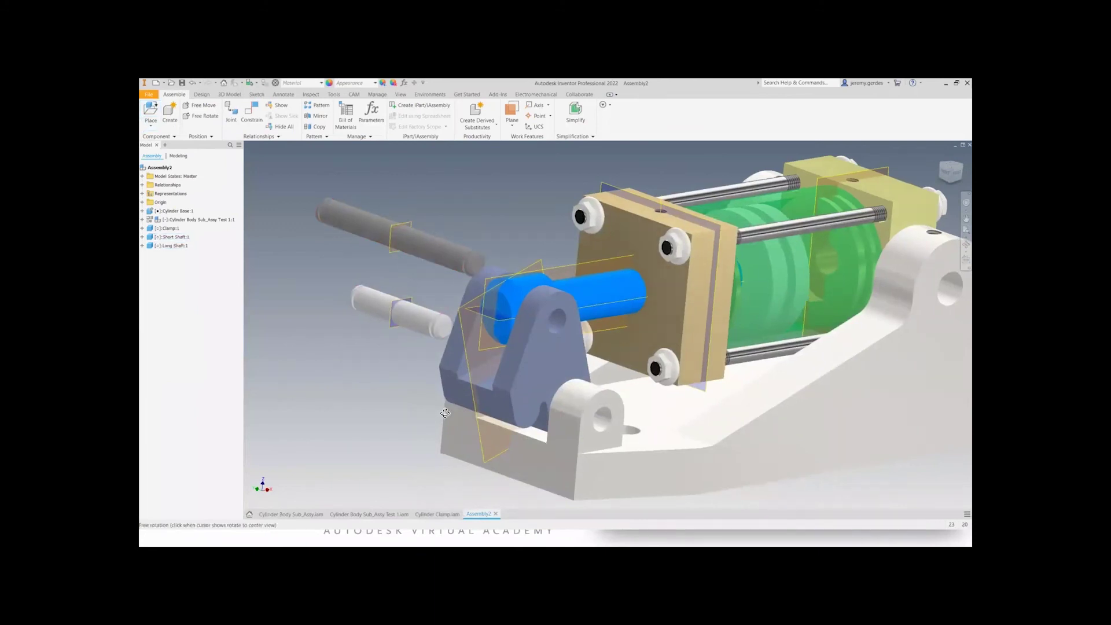
- In Cylinder Clamp.iam, measure the distance from the base lug's outer face to the long shaft's end face
middle_click_drag(444, 413, 484, 415, "shift")
left_click(441, 515)
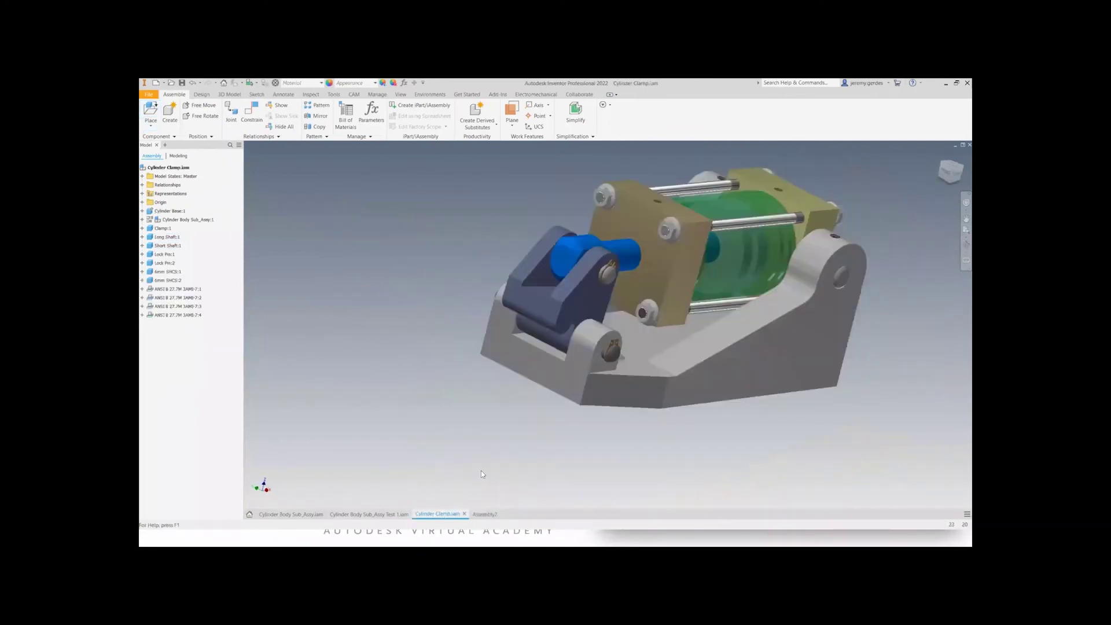
middle_click_drag(569, 408, 682, 463, "shift")
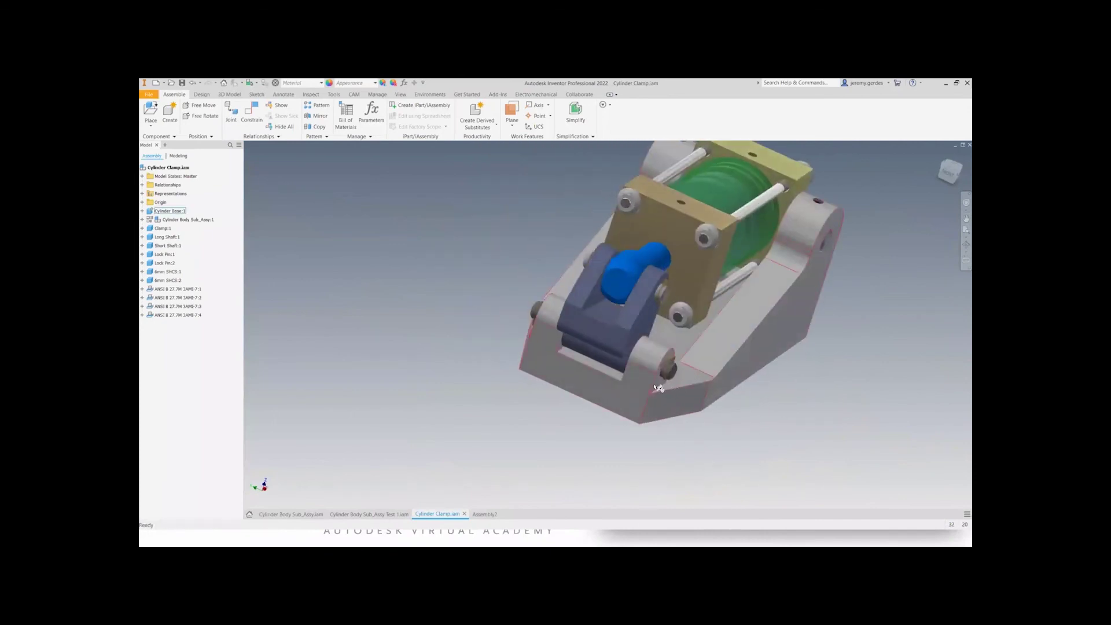
key("m")
scroll(669, 388, "up", 5)
left_click(676, 331)
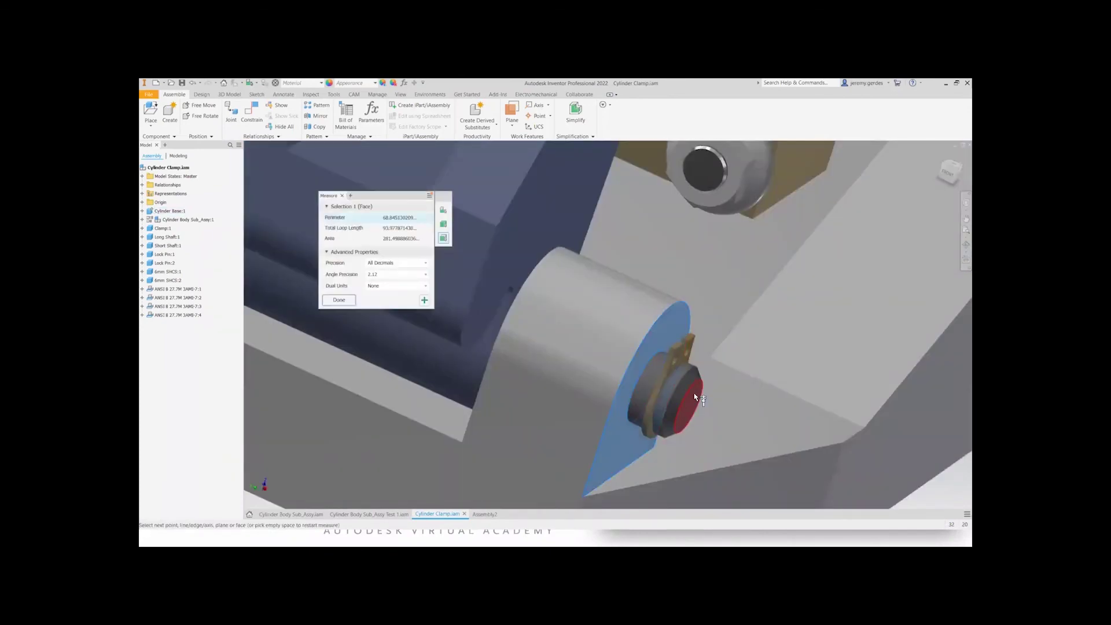
left_click(690, 398)
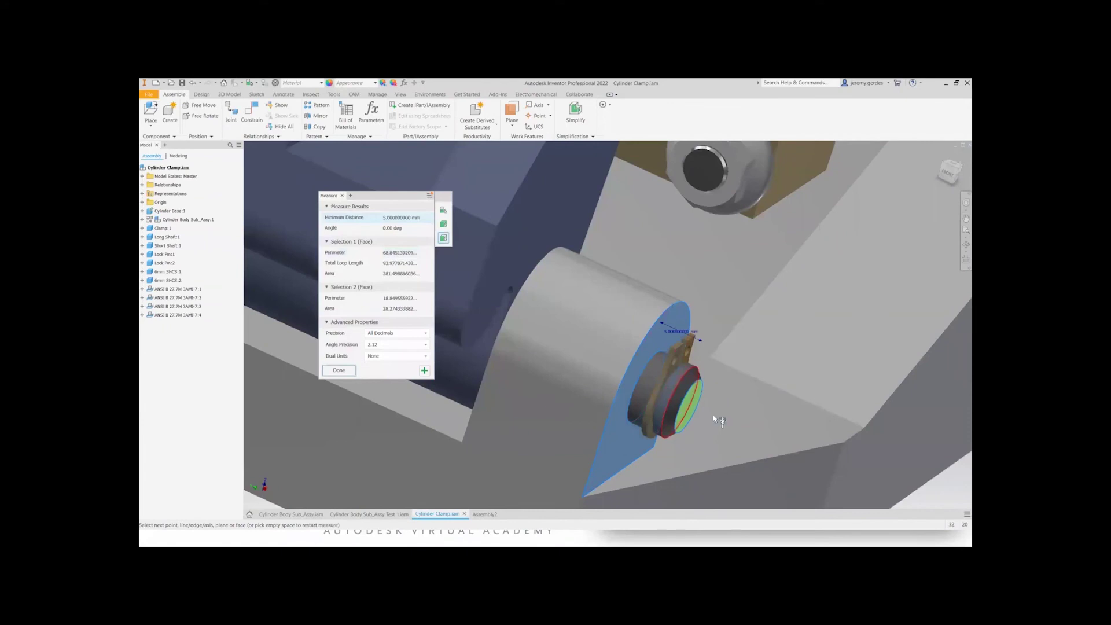
scroll(714, 415, "down", 5)
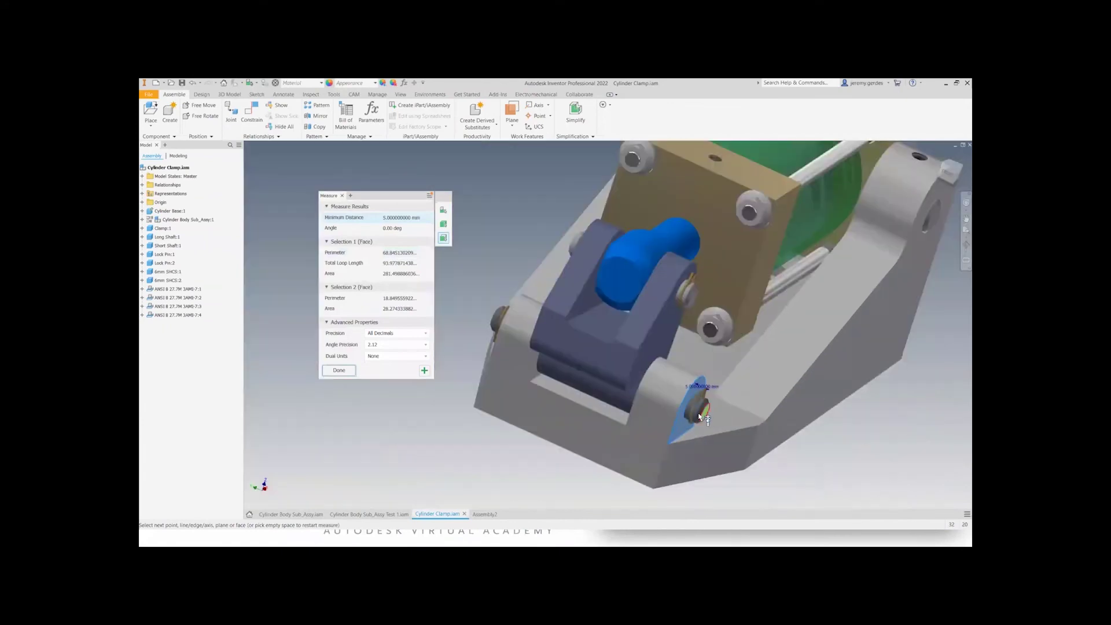
- Return to Assembly2 and move the long shaft below the short shaft, near the base's front lugs
left_click(485, 514)
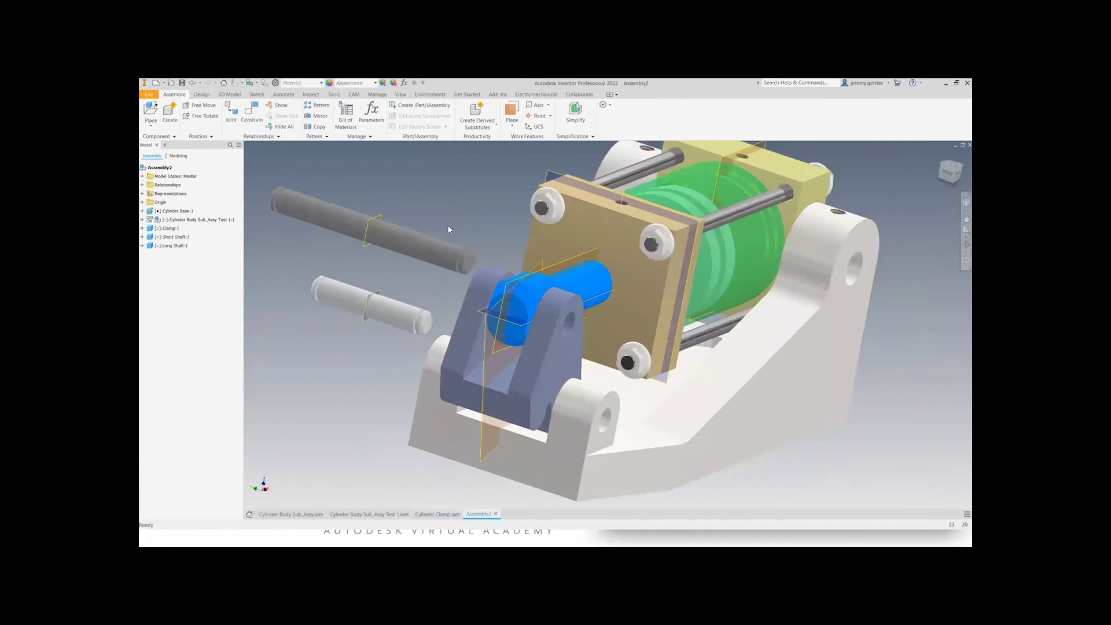
middle_click_drag(370, 252, 453, 273)
left_click(476, 259)
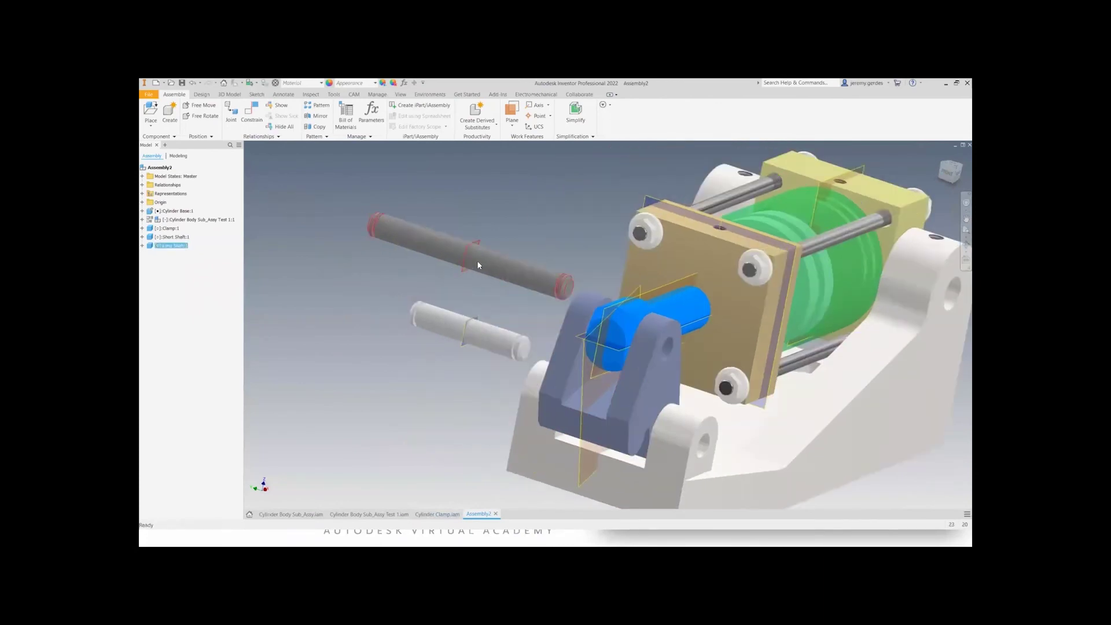
left_click_drag(477, 260, 498, 274)
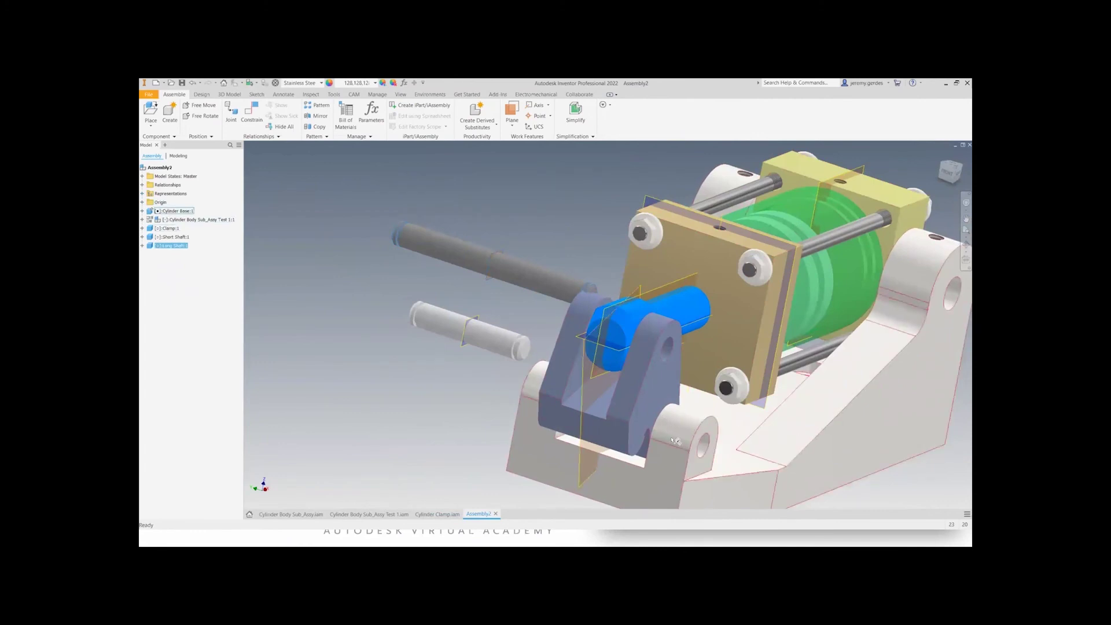
left_click_drag(506, 269, 441, 364)
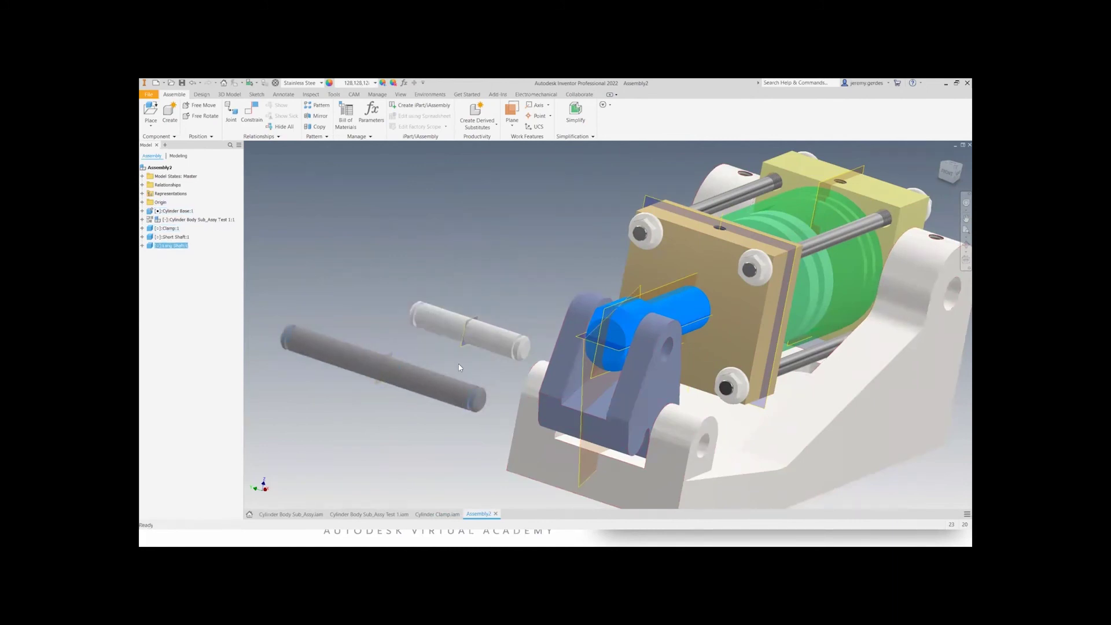
- Constrain the long shaft's end edge to the base's front lug hole with an aligned Insert, offset 5 mm so the end protrudes
key("c")
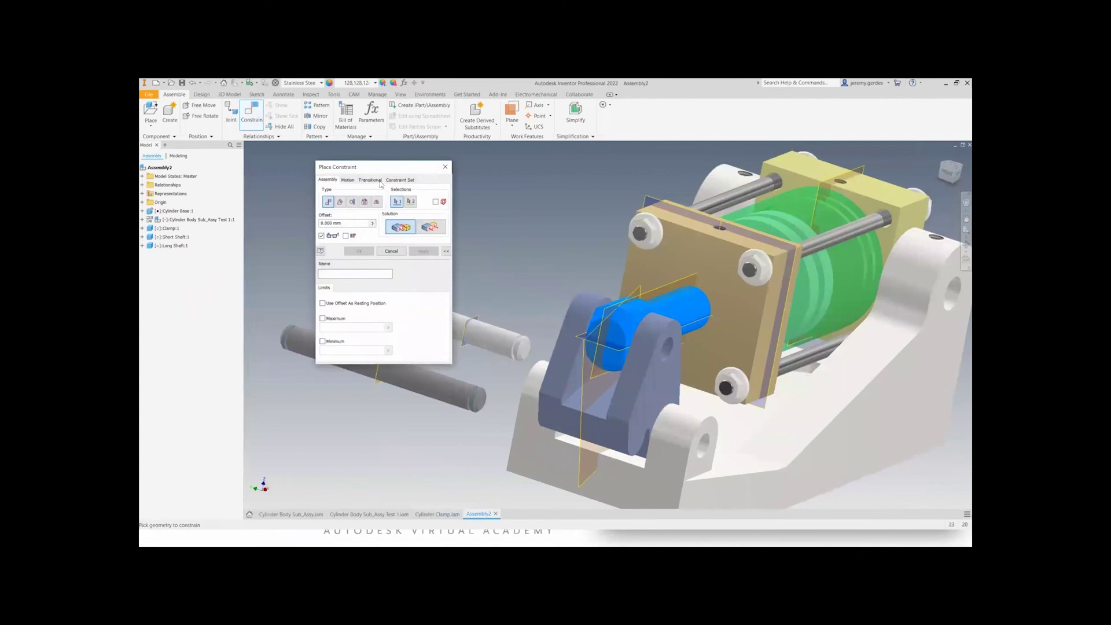
left_click(365, 202)
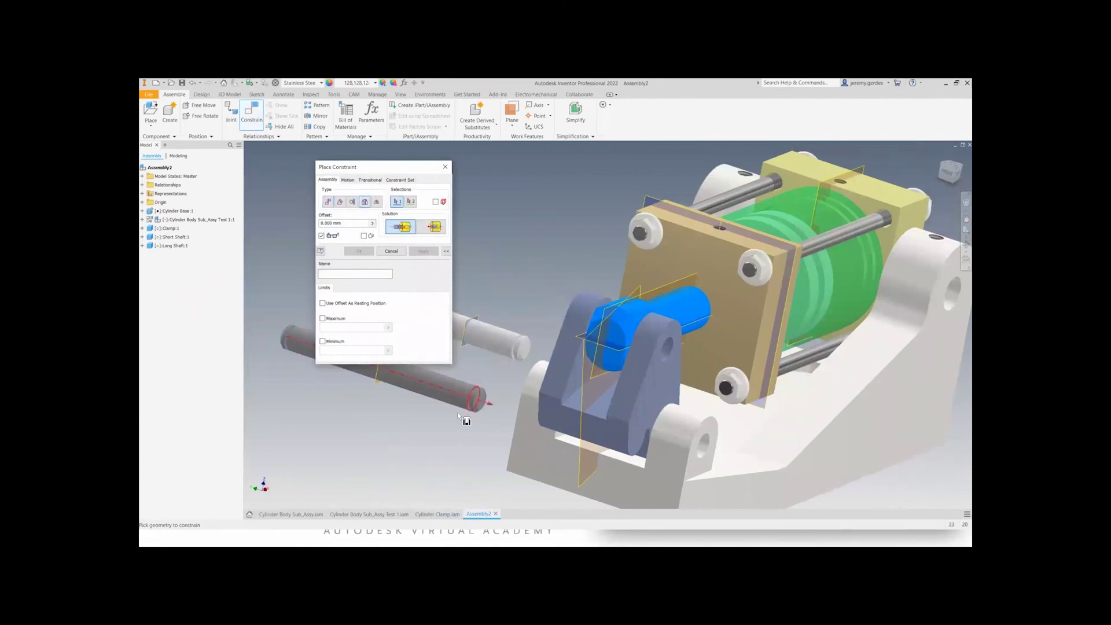
left_click(479, 410)
left_click(706, 453)
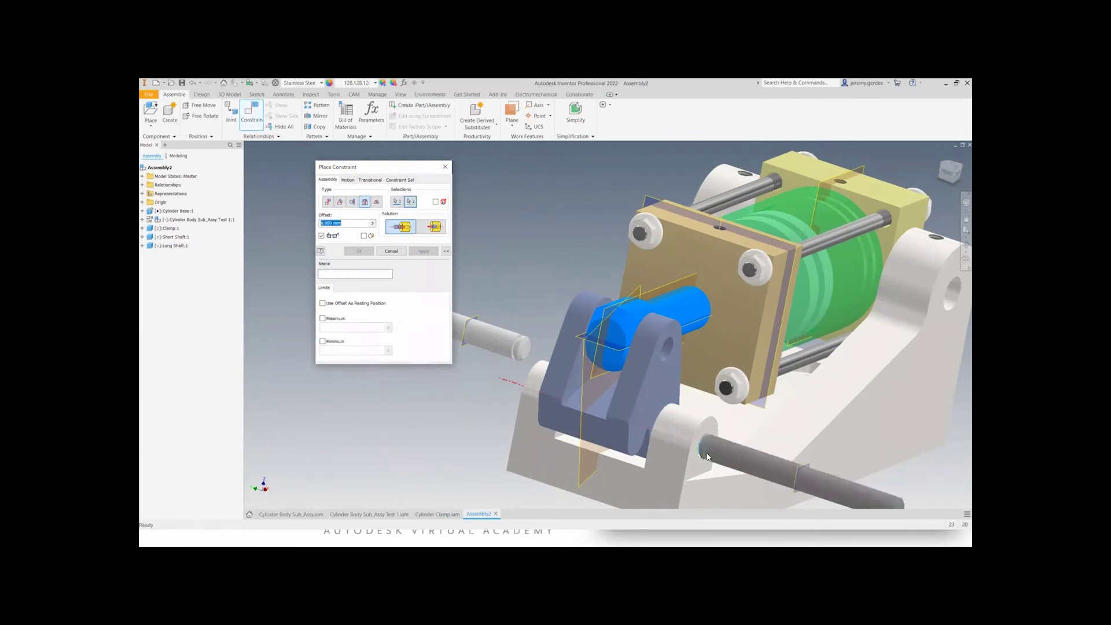
left_click(431, 228)
left_click_drag(355, 223, 284, 224)
type("5")
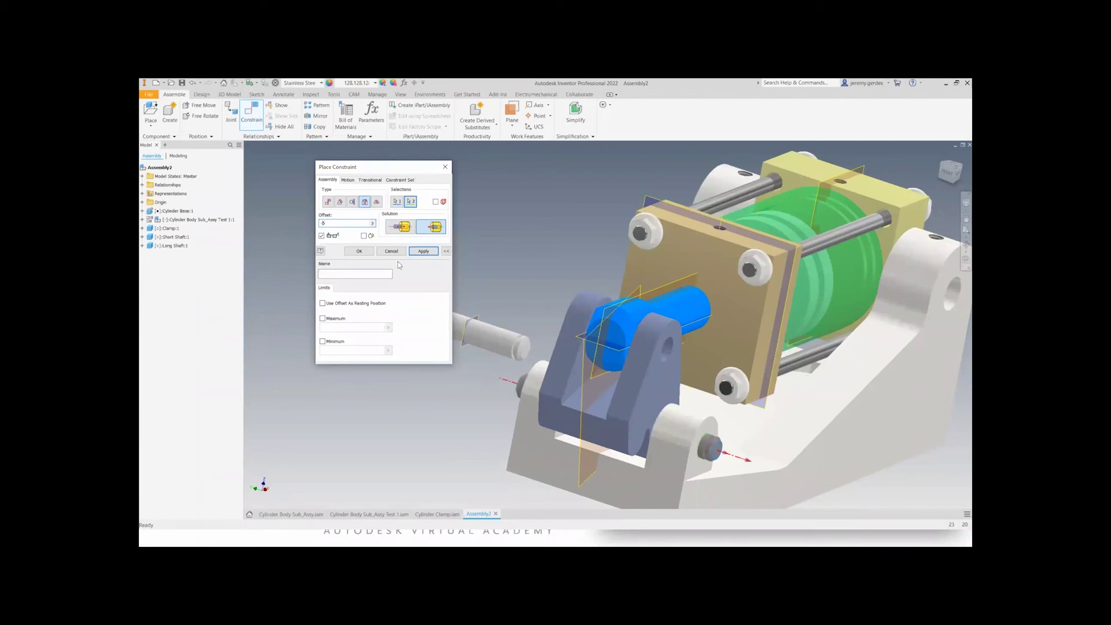
left_click(358, 251)
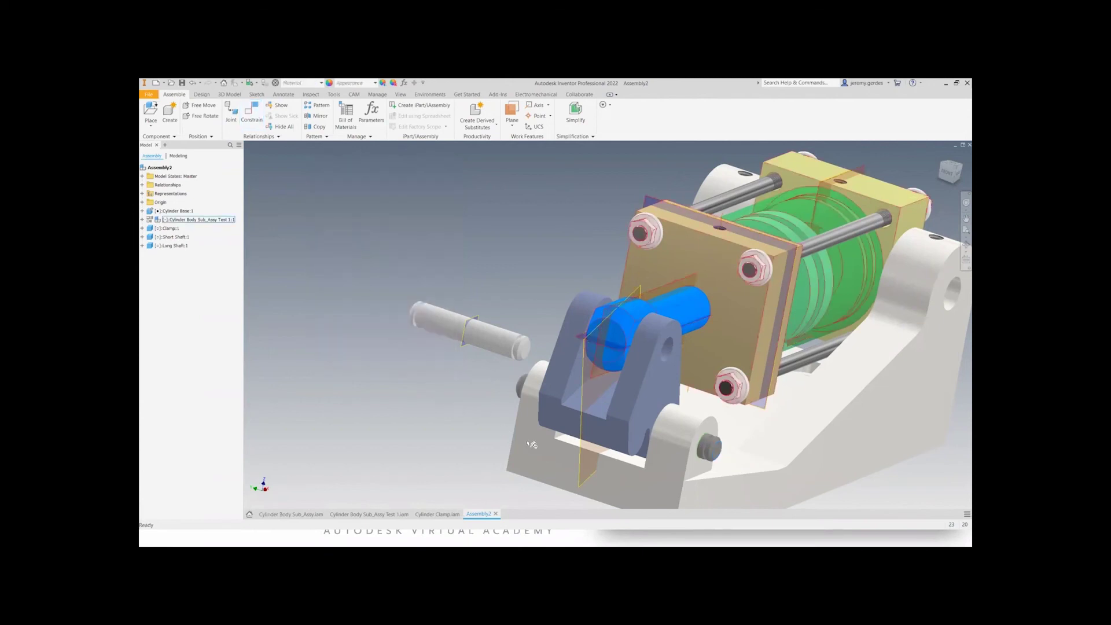
- In Cylinder Clamp.iam, measure the distance from the clamp's outer side face to the short shaft's end face
left_click(443, 515)
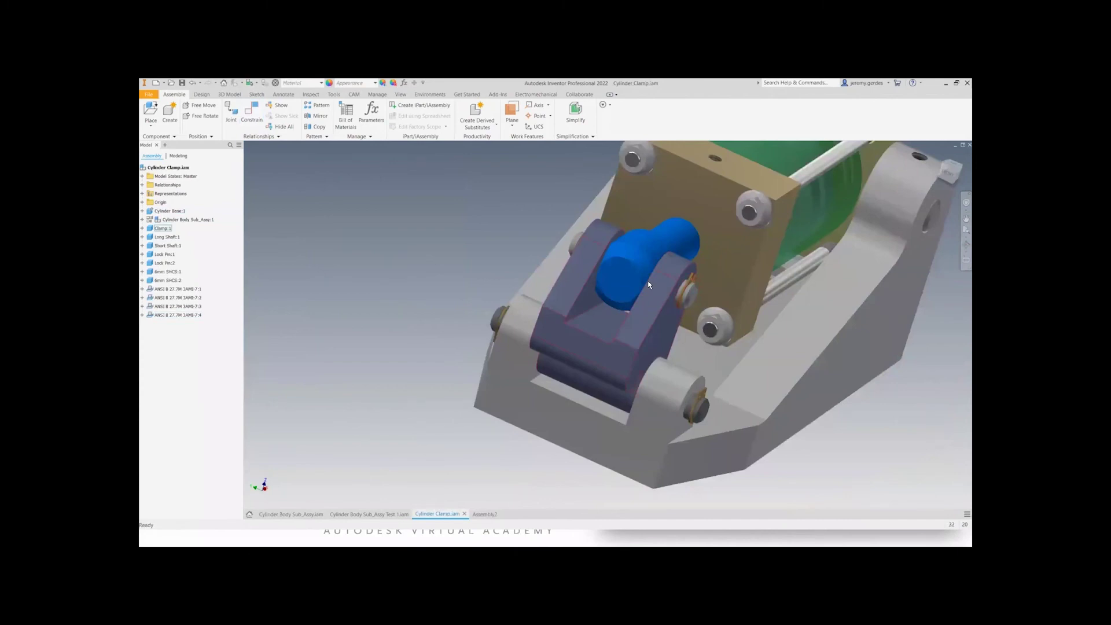
key("m")
left_click(669, 328)
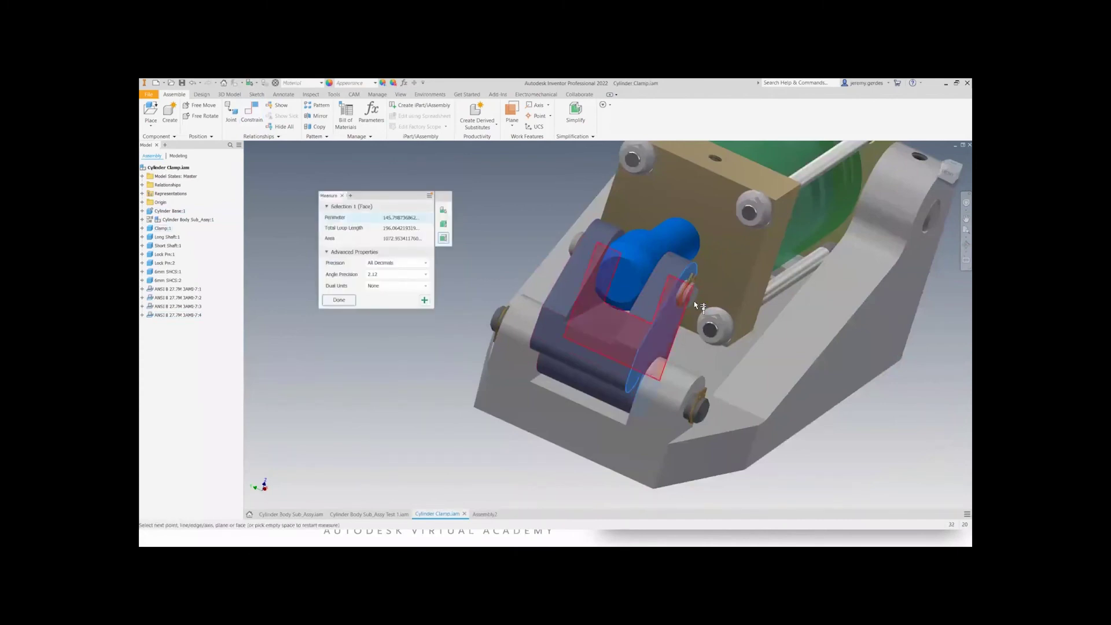
scroll(683, 312, "up", 5)
left_click(669, 309)
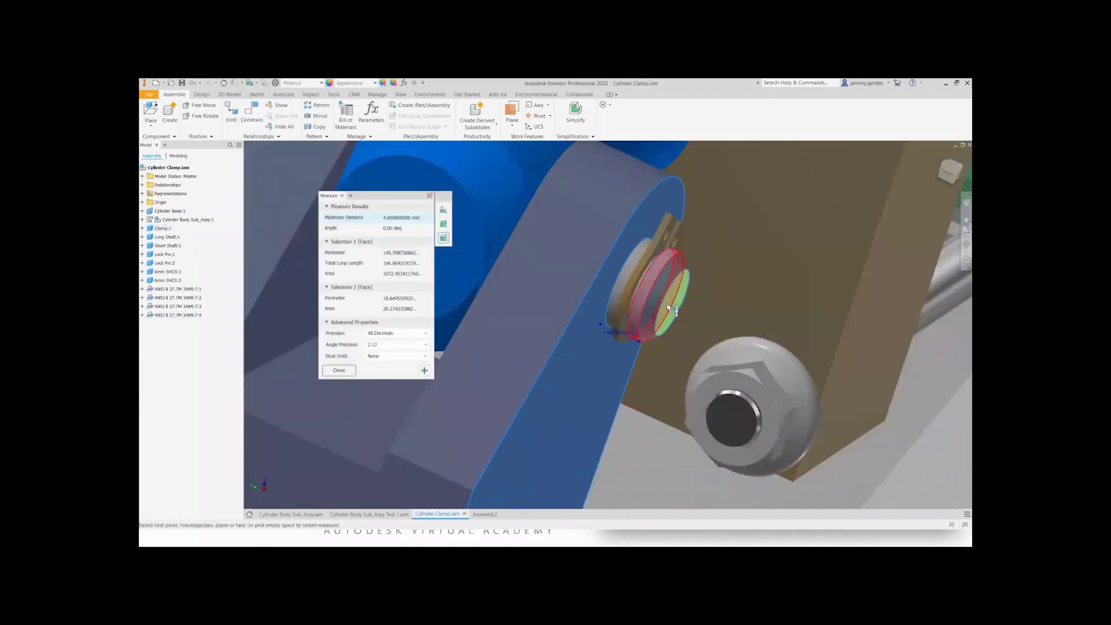
- In Assembly2, constrain the short shaft's end edge to the clamp's upper hole with an aligned Insert and -4 mm offset
left_click(485, 514)
key("Escape")
key("c")
left_click(525, 355)
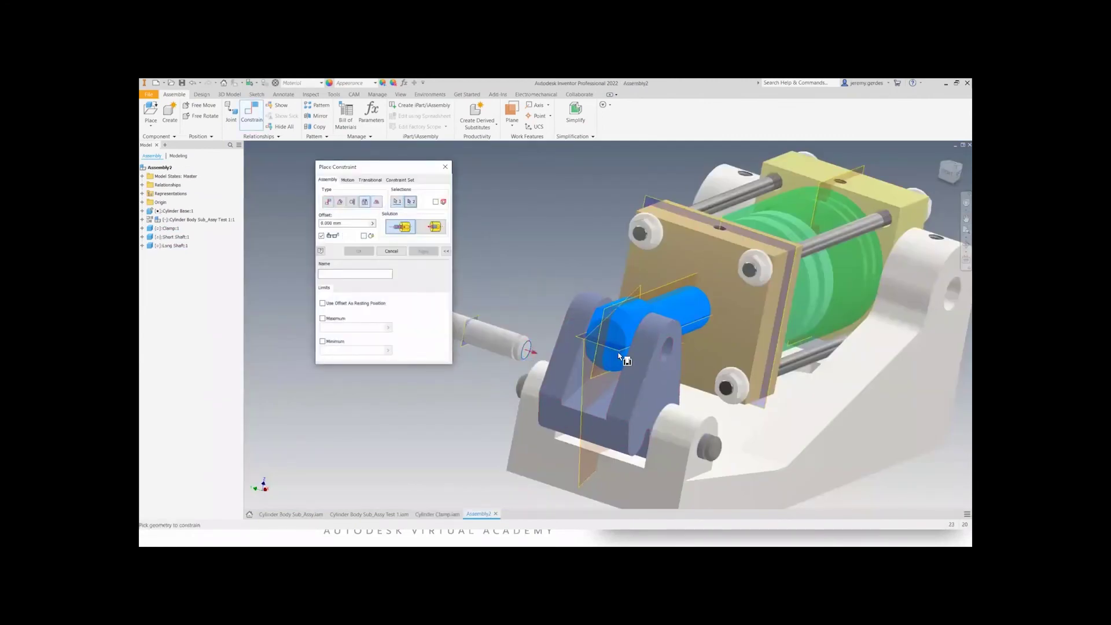
left_click(666, 360)
left_click(432, 227)
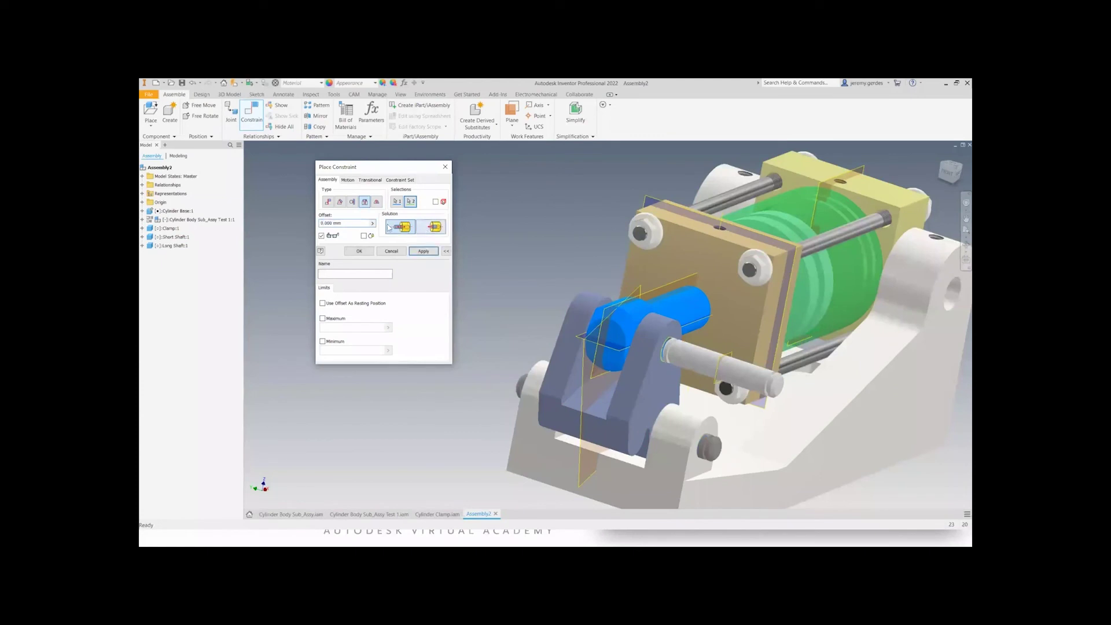
type("-4")
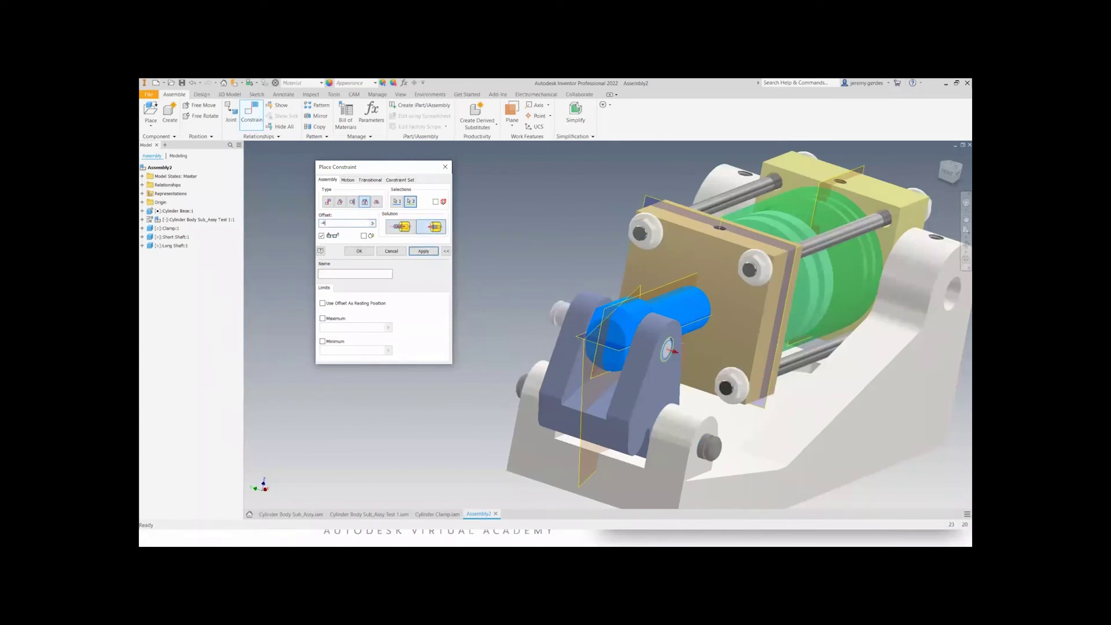
left_click(370, 252)
- Identify the lock pin seated in the base's rear hole in Cylinder Clamp.iam for reference
middle_click_drag(436, 303, 447, 348, "shift")
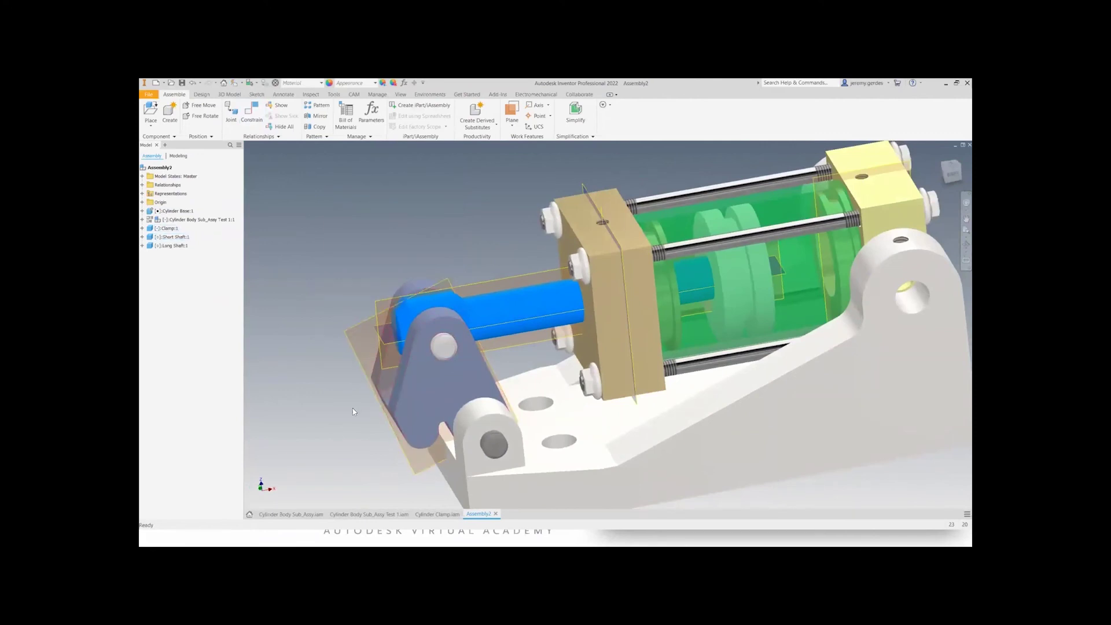
left_click(428, 514)
scroll(463, 393, "down", 6)
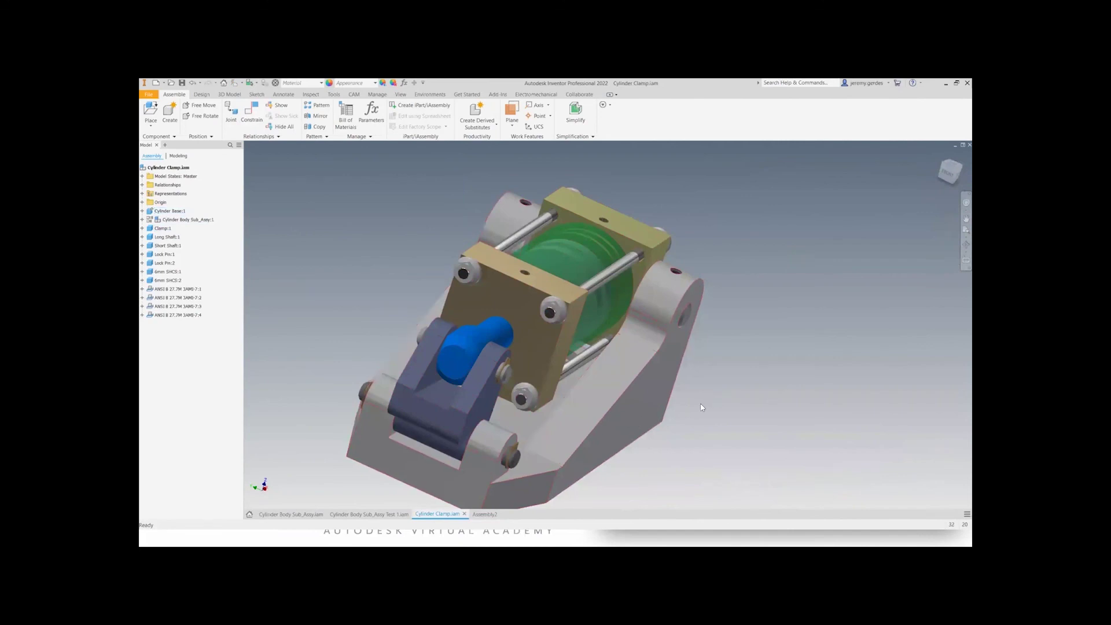
middle_click_drag(692, 404, 625, 371, "shift")
left_click(762, 322)
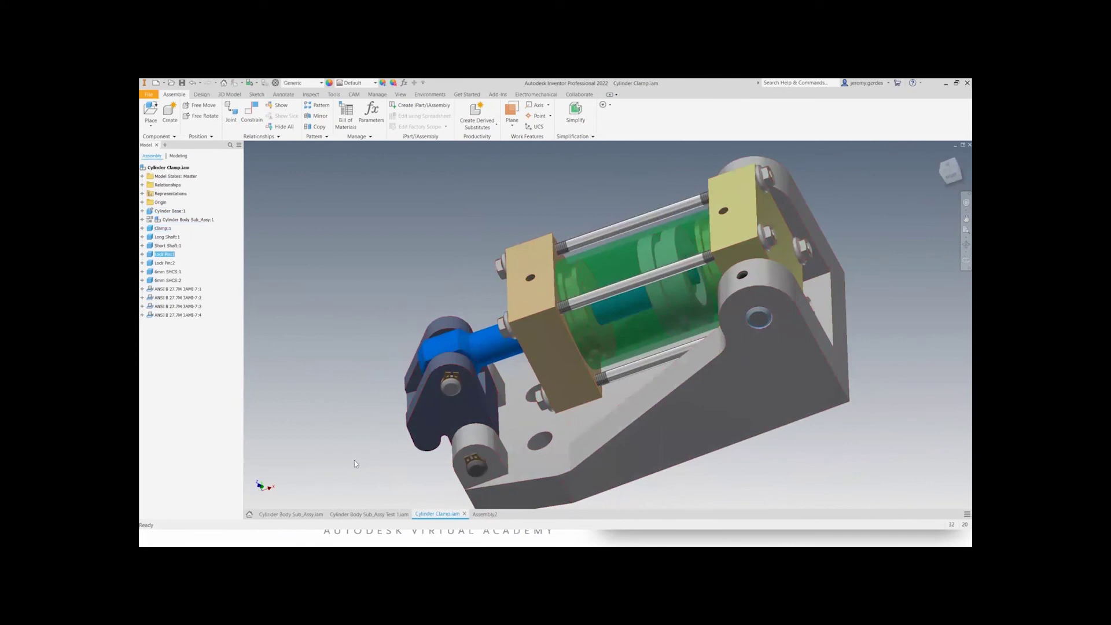
- Place two instances of Lock Pin.ipt in Assembly2, above the base's rear lug
left_click(485, 515)
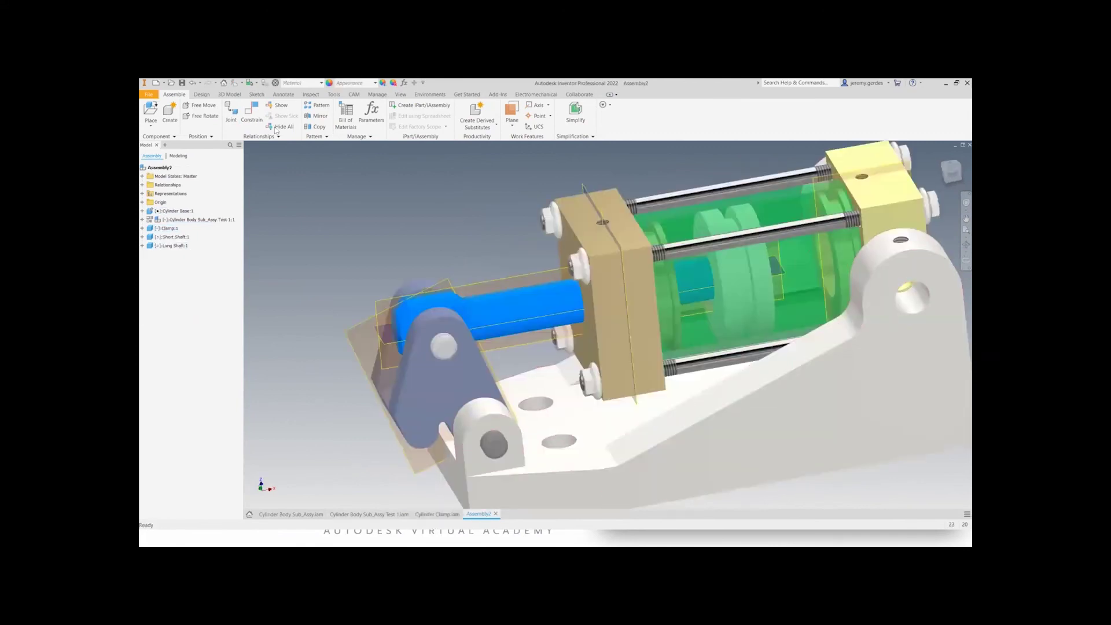
left_click(152, 111)
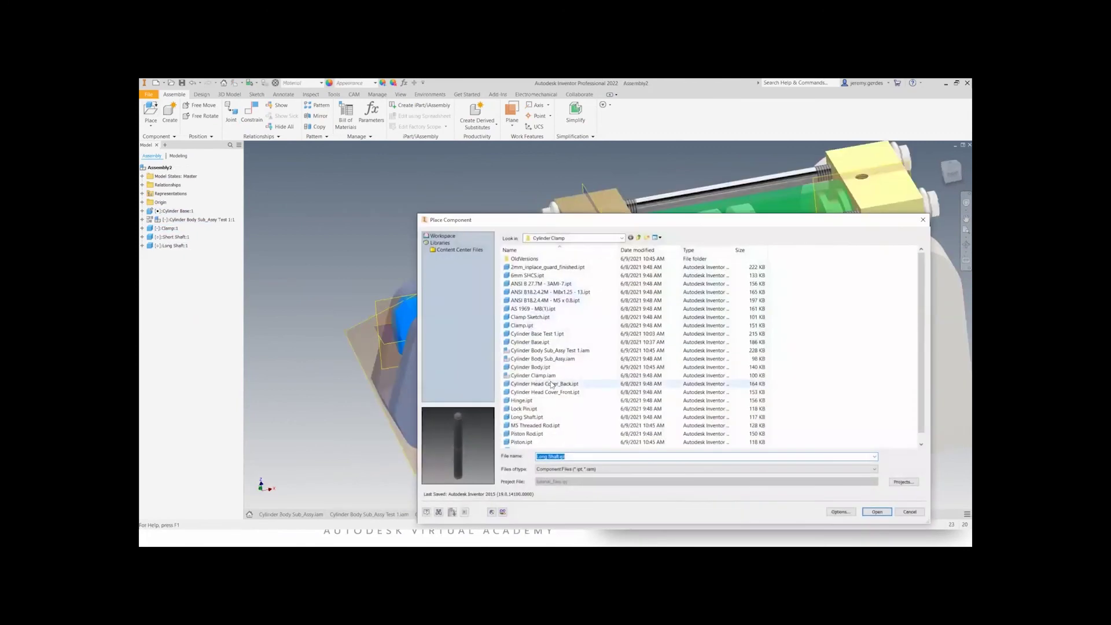
double_click(548, 408)
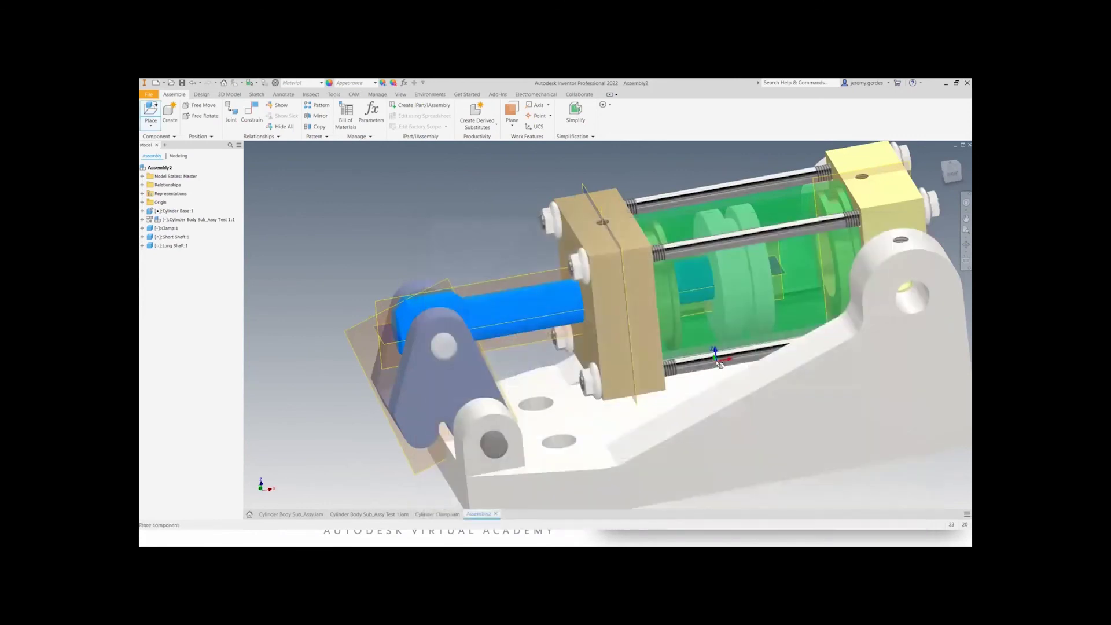
scroll(819, 285, "up", 5)
left_click(819, 286)
left_click(754, 198)
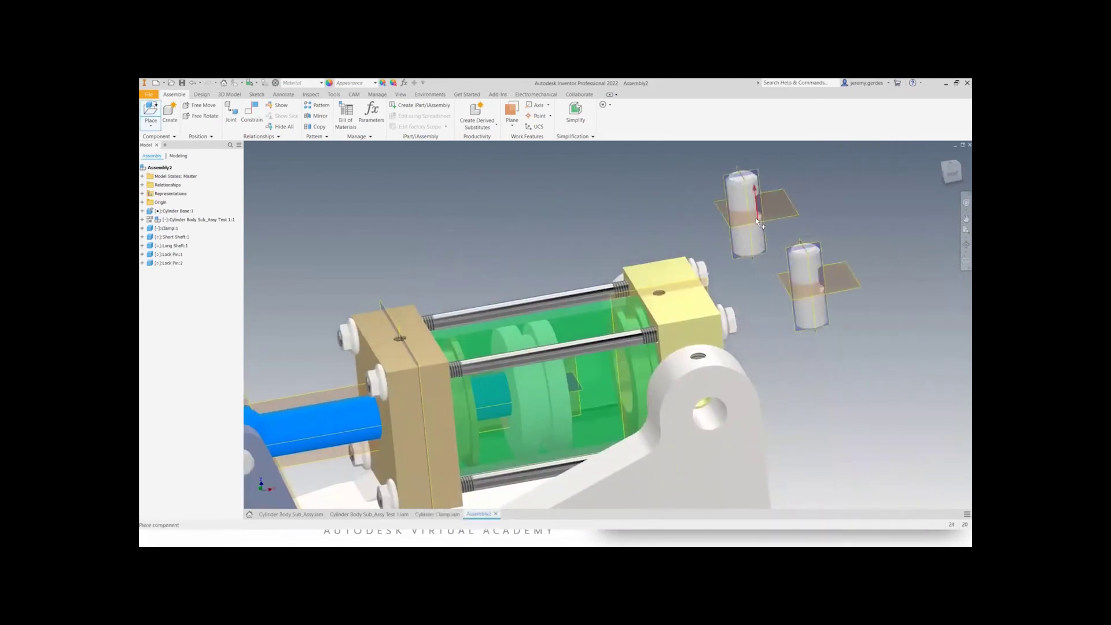
- In Cylinder Clamp.iam, measure the distance between the base's outer side face and the lock pin's end face, and return to Assembly2
middle_click_drag(809, 396, 750, 336)
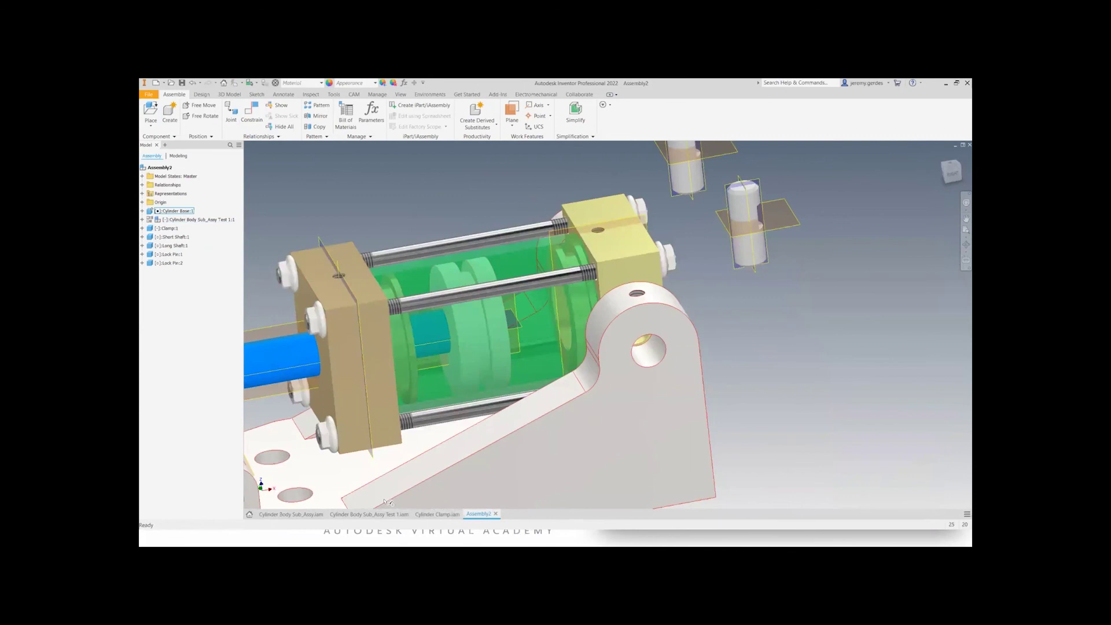
left_click(431, 515)
key("m")
left_click(781, 346)
left_click(760, 319)
middle_click_drag(752, 371, 781, 359, "shift")
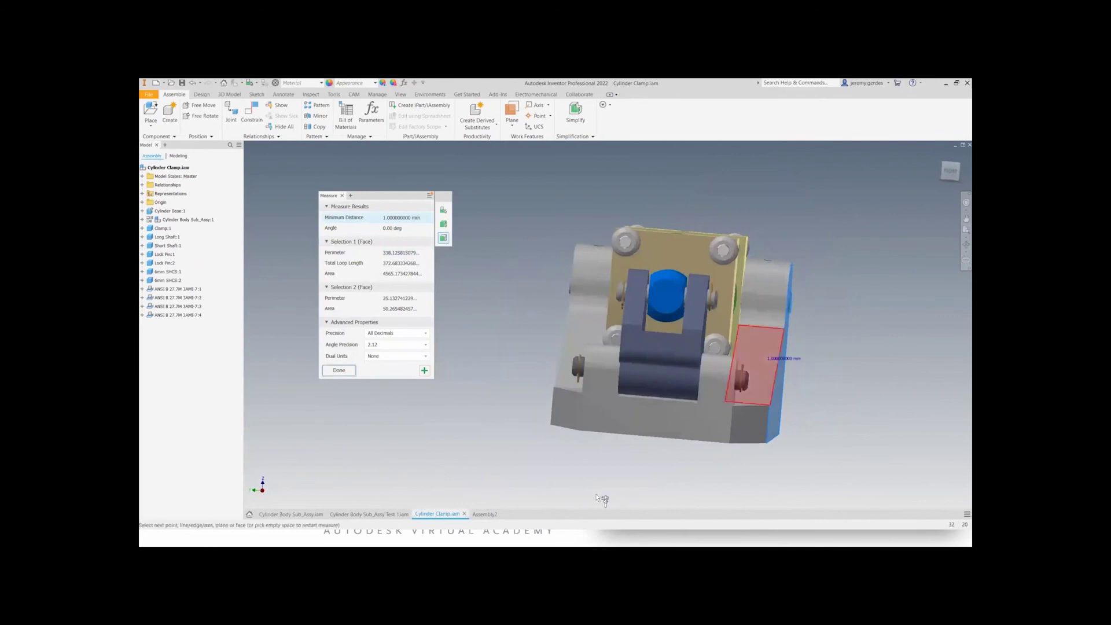
left_click(485, 515)
middle_click_drag(708, 341, 719, 509, "shift")
middle_click_drag(533, 221, 692, 226)
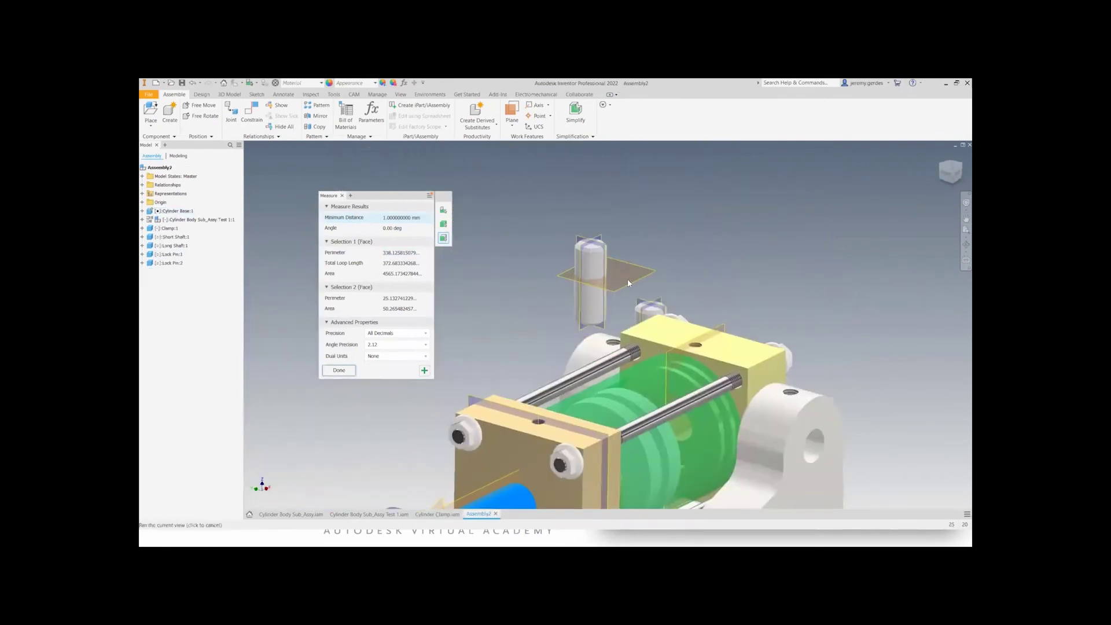
- Move and rotate one lock pin beside the base, then constrain its end edge to the near rear lug hole with an aligned Insert and 1 mm offset
left_click_drag(578, 273, 889, 287)
left_click(885, 307)
key("g")
key("c")
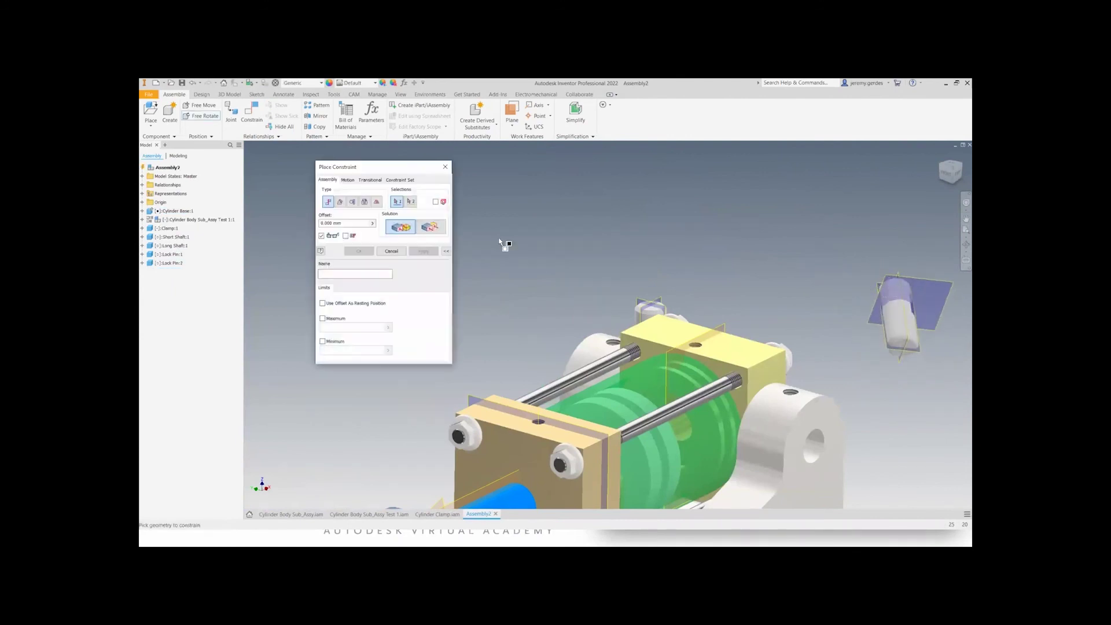
left_click(364, 202)
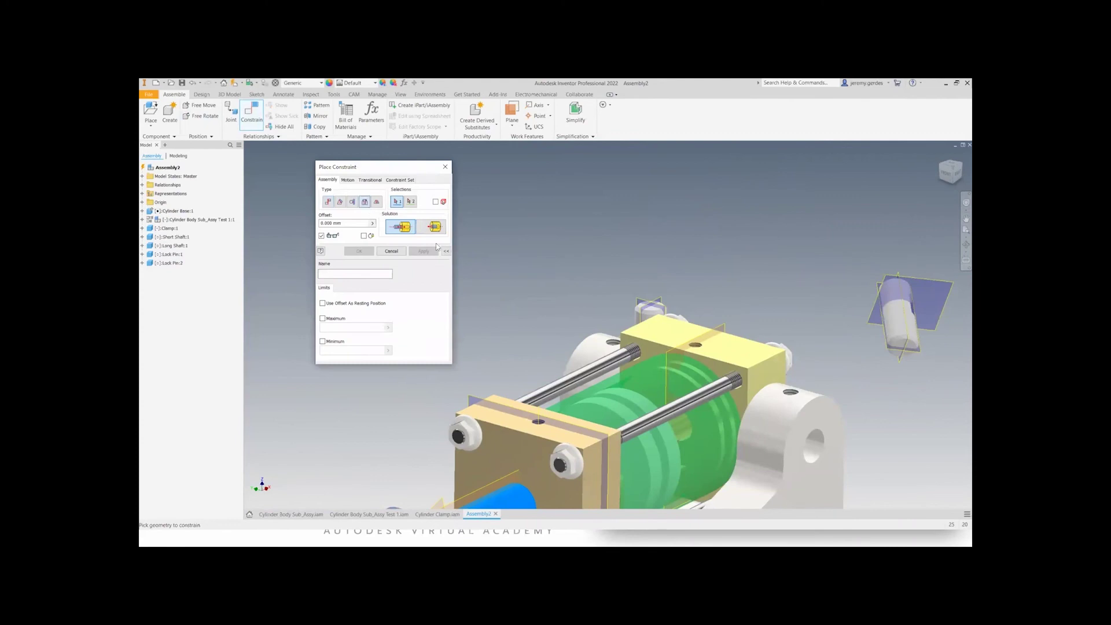
left_click(900, 348)
left_click(811, 463)
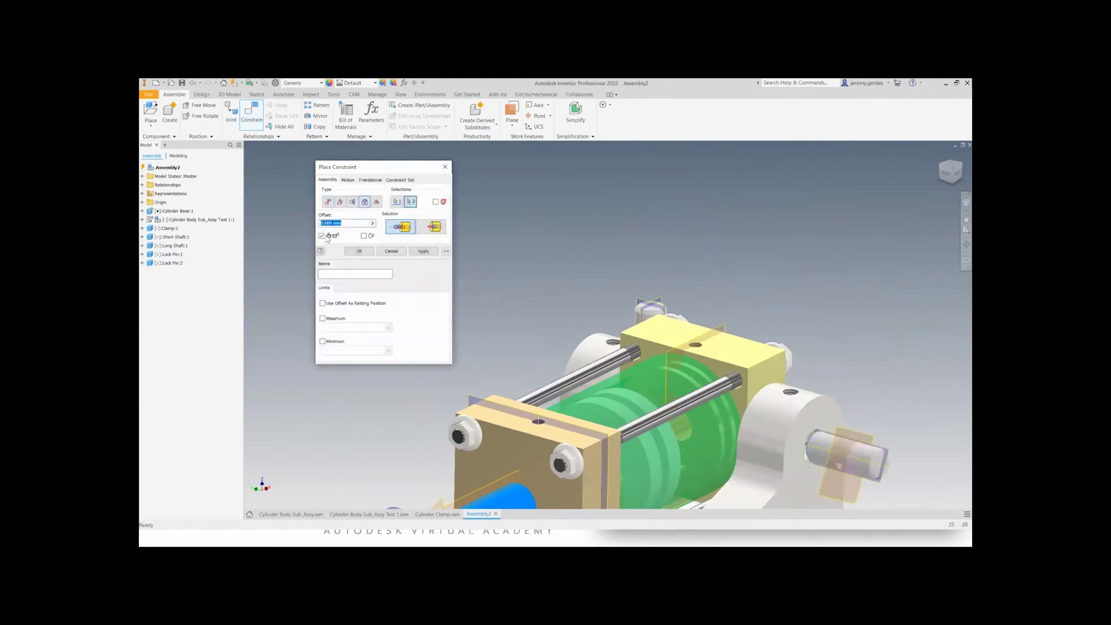
left_click(431, 225)
type("1")
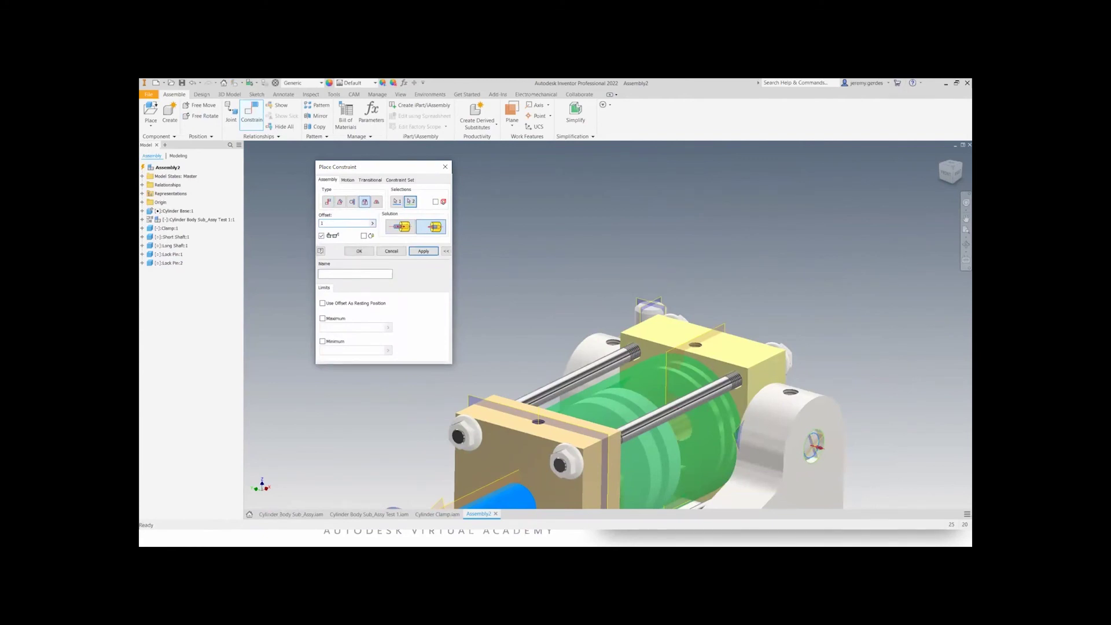
key("Return")
- Constrain the second lock pin's end edge to the hole in the opposite rear lug with an aligned Insert and 1 mm offset
middle_click_drag(732, 300, 687, 298, "shift")
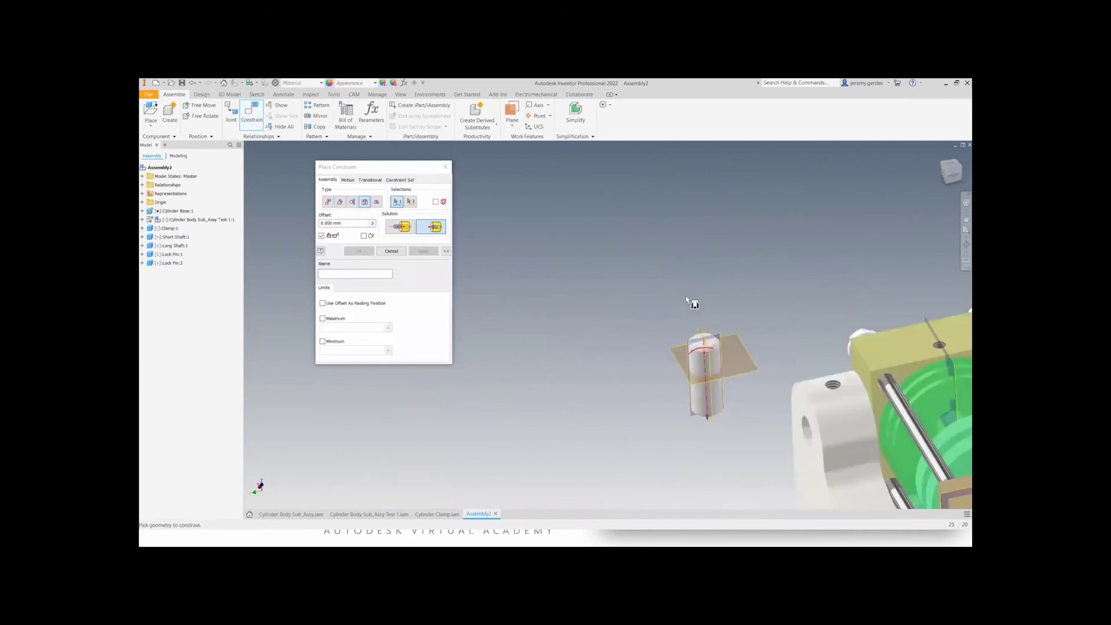
left_click(696, 350)
left_click(808, 445)
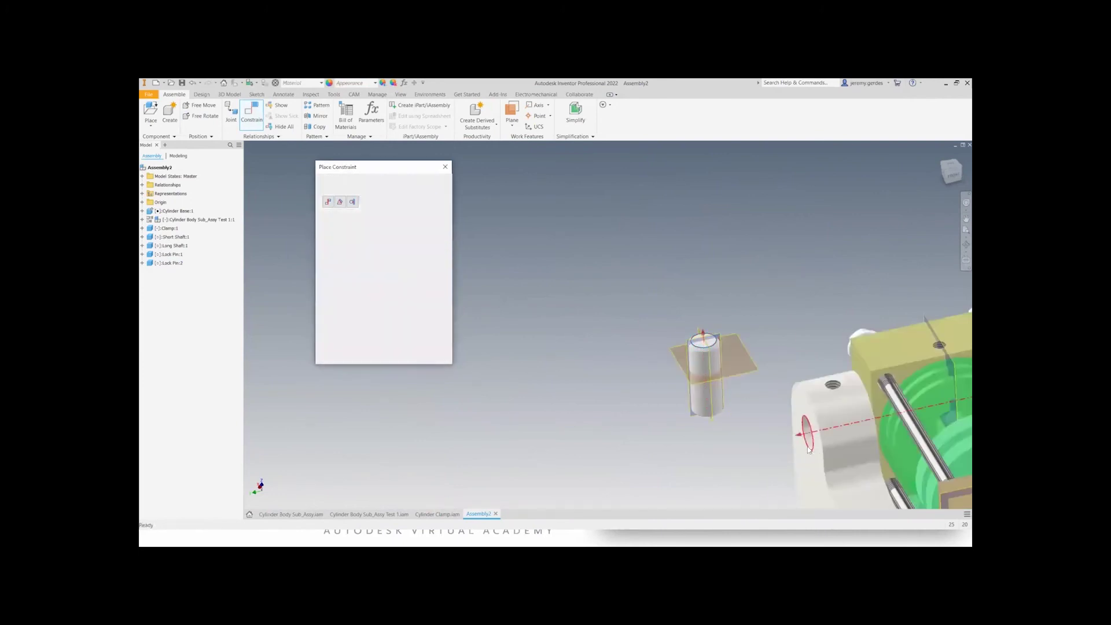
type("1")
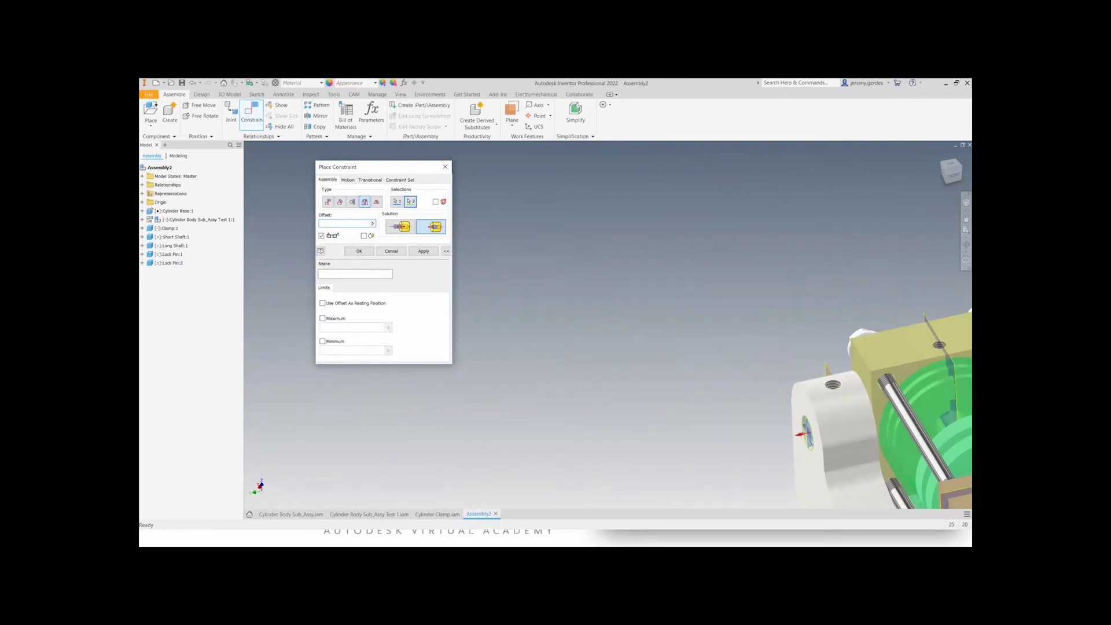
key("Return")
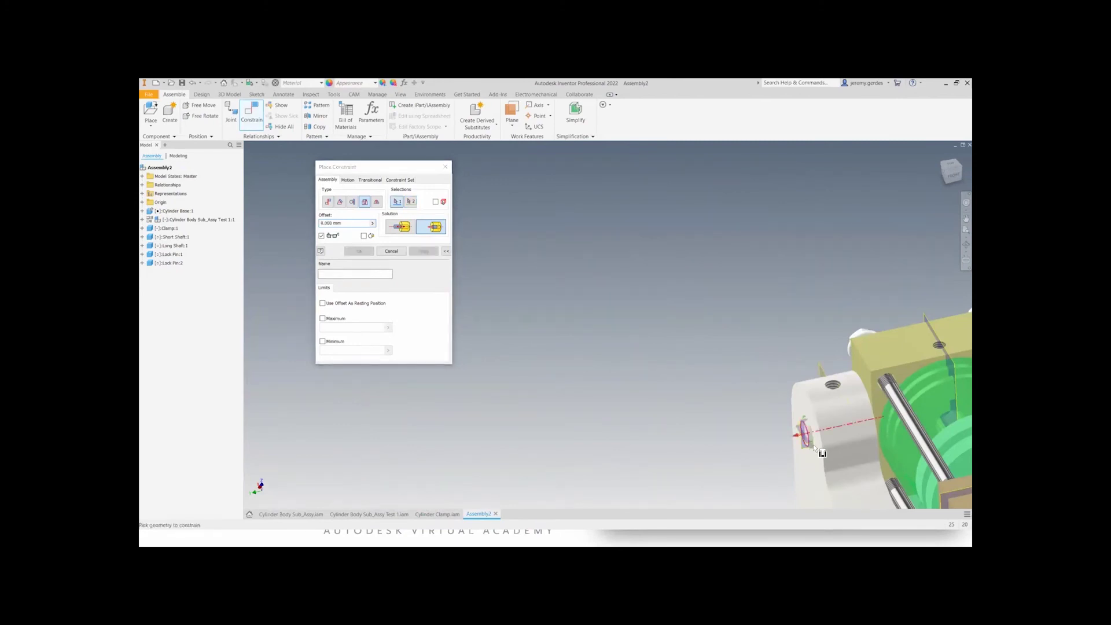
key("Escape")
scroll(404, 296, "down", 5)
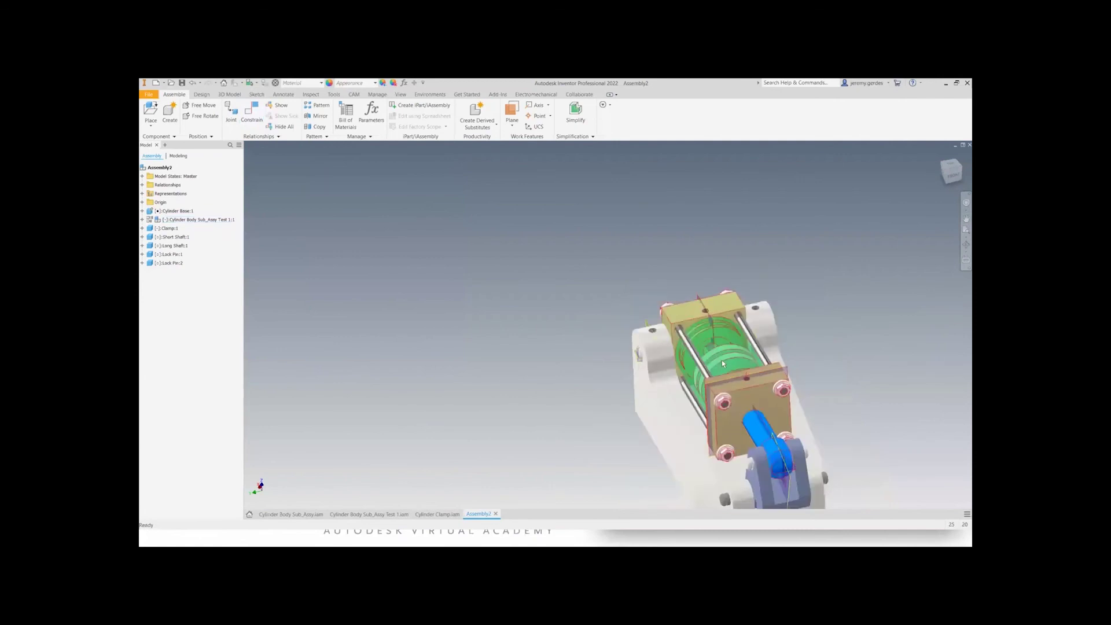
middle_click_drag(722, 359, 649, 348, "shift")
scroll(649, 348, "up", 10)
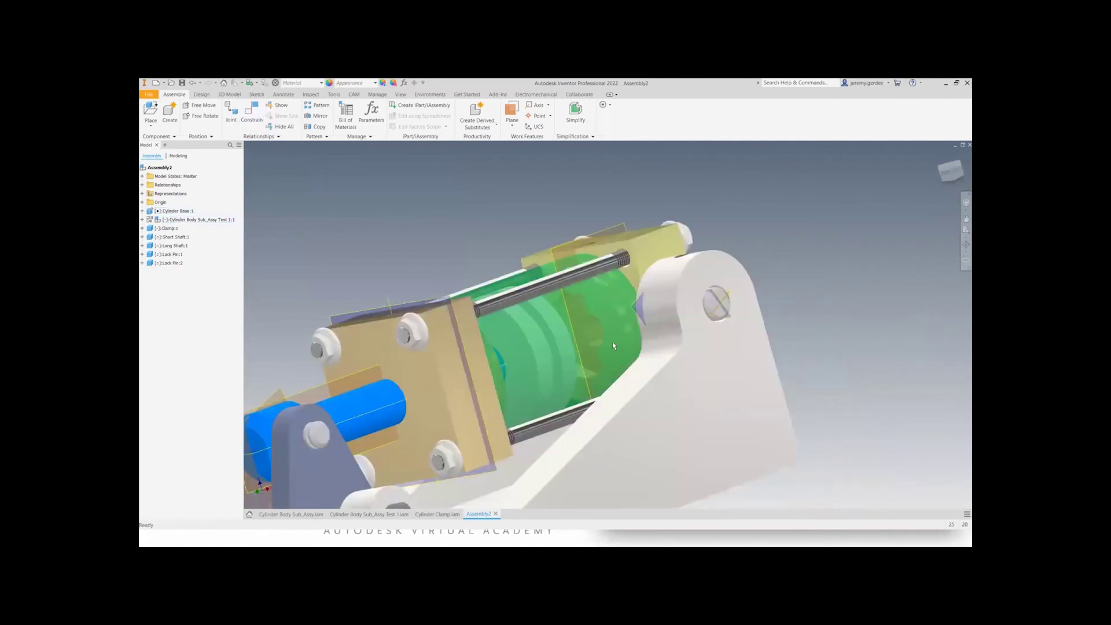
middle_click_drag(778, 283, 789, 282)
middle_click_drag(620, 403, 665, 375, "shift")
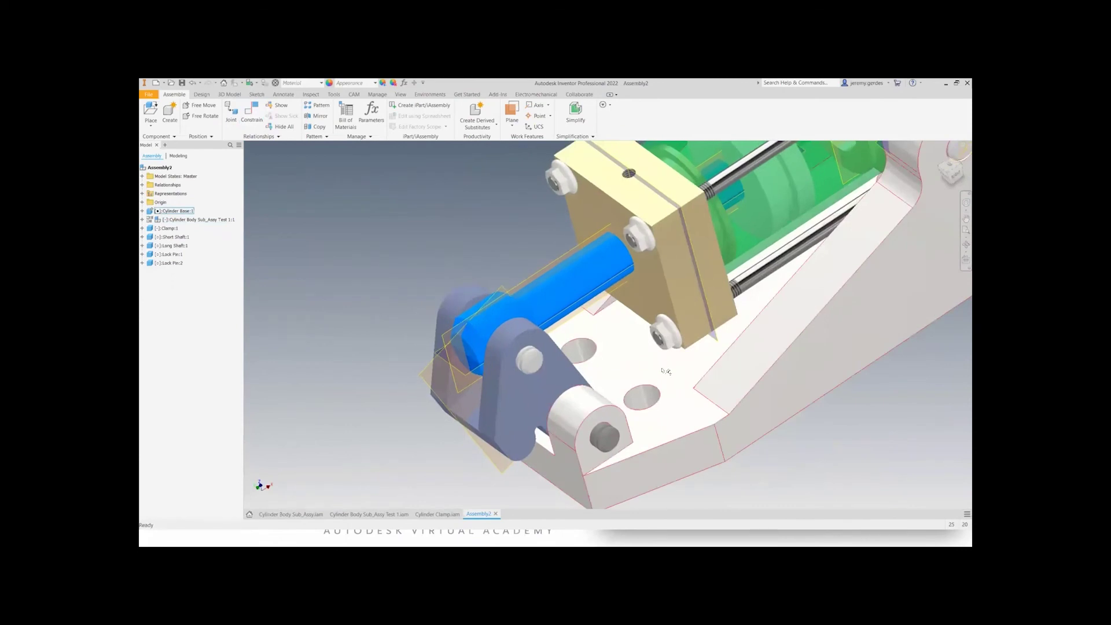
middle_click_drag(489, 282, 486, 319)
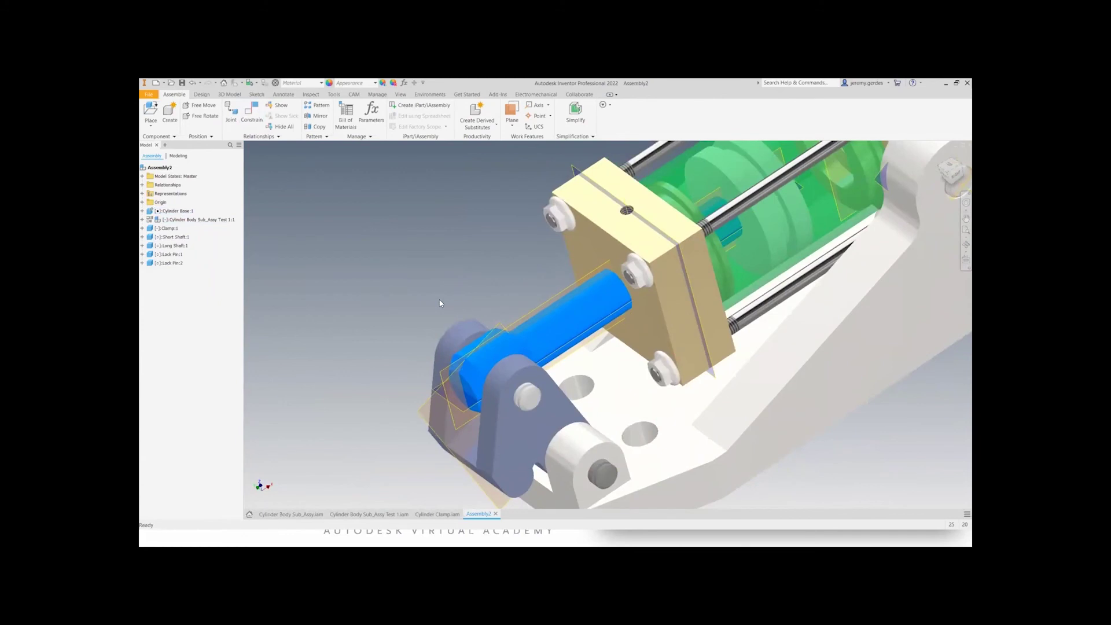
key("alt+Tab")
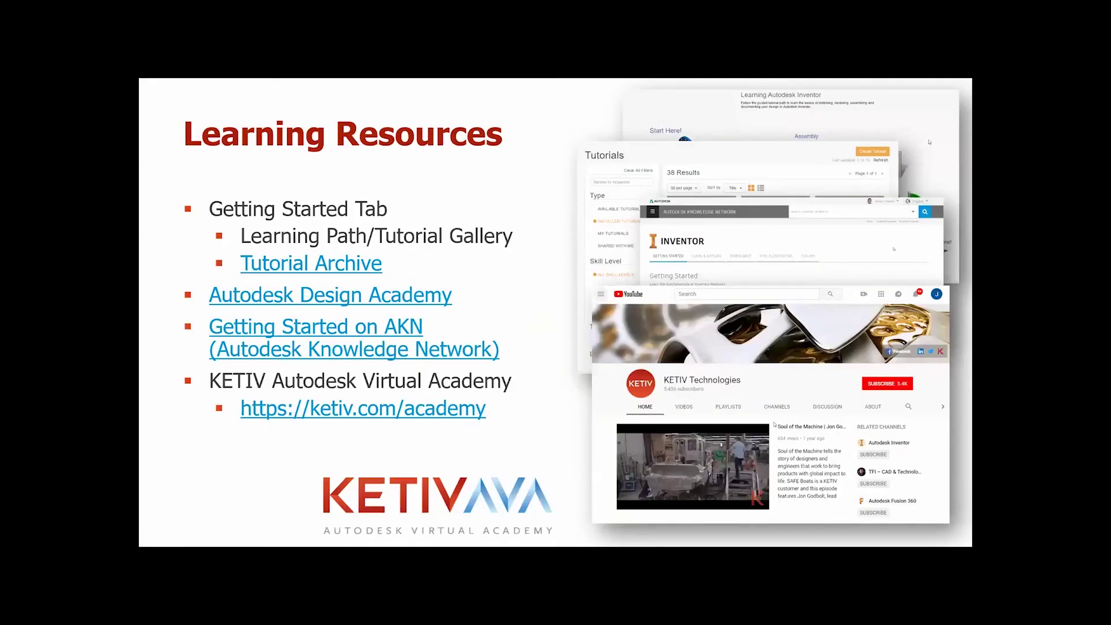
key("alt+Tab")
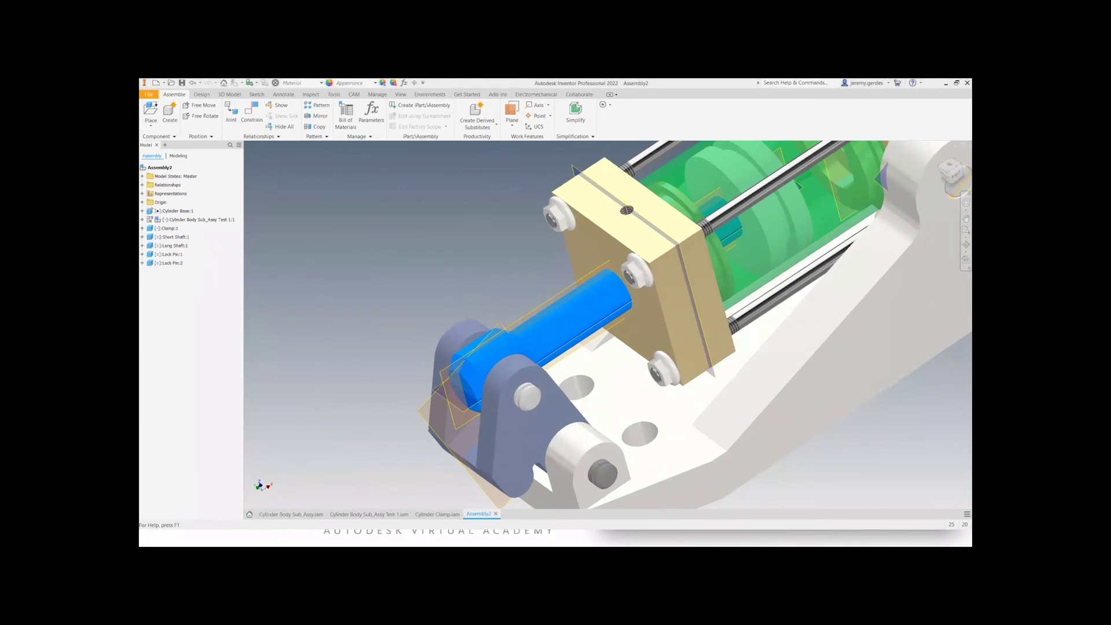
key("alt+Tab")
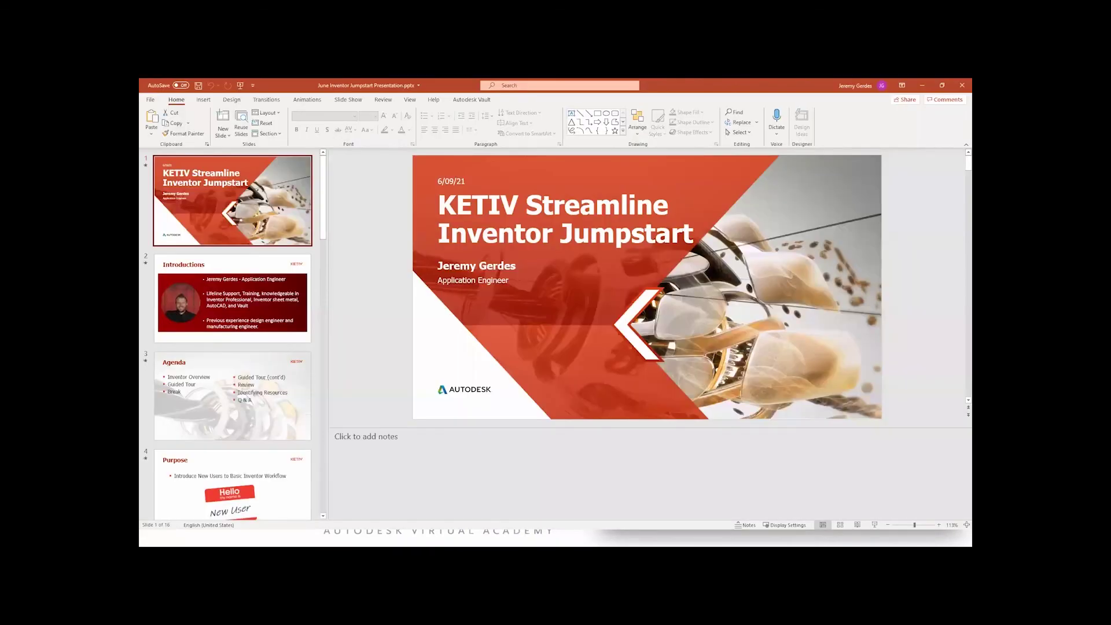
left_click(922, 87)
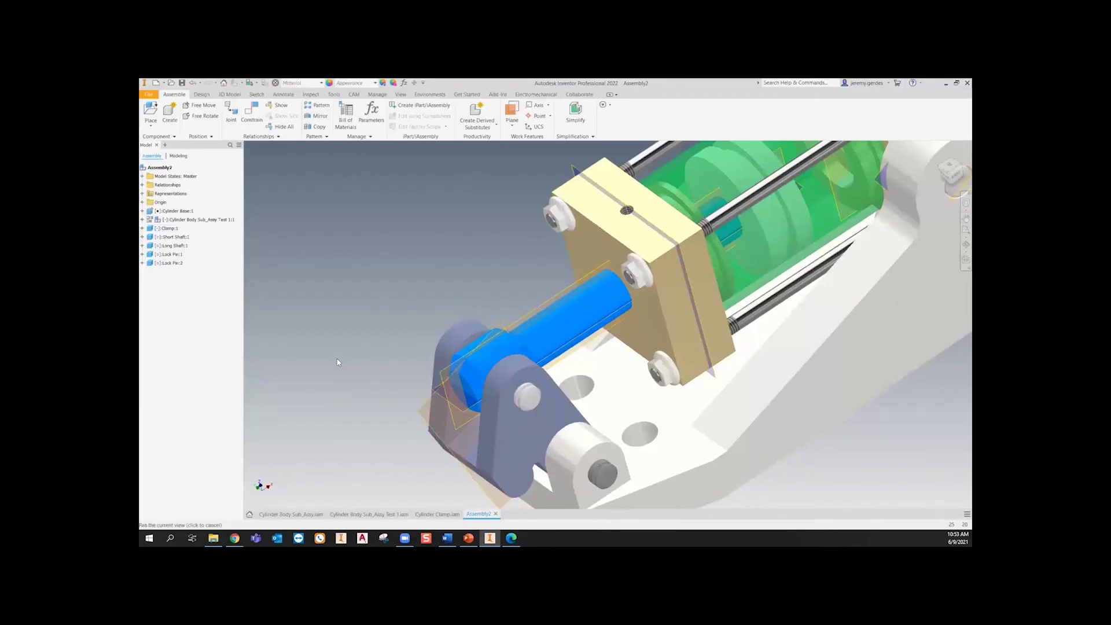
- Place two instances of the snap ring ANSI B 27.7M - 3AMI-7.ipt beside the clamp in Assembly2
middle_click_drag(337, 360, 441, 387, "shift")
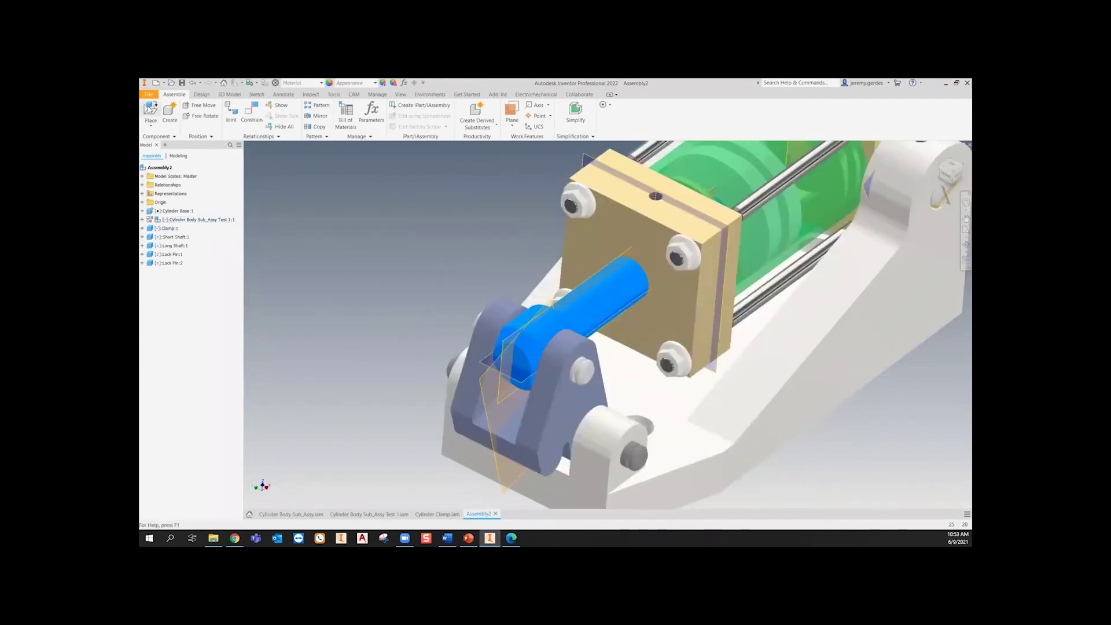
left_click(150, 108)
left_click(558, 278)
left_click(557, 284)
left_click(557, 293)
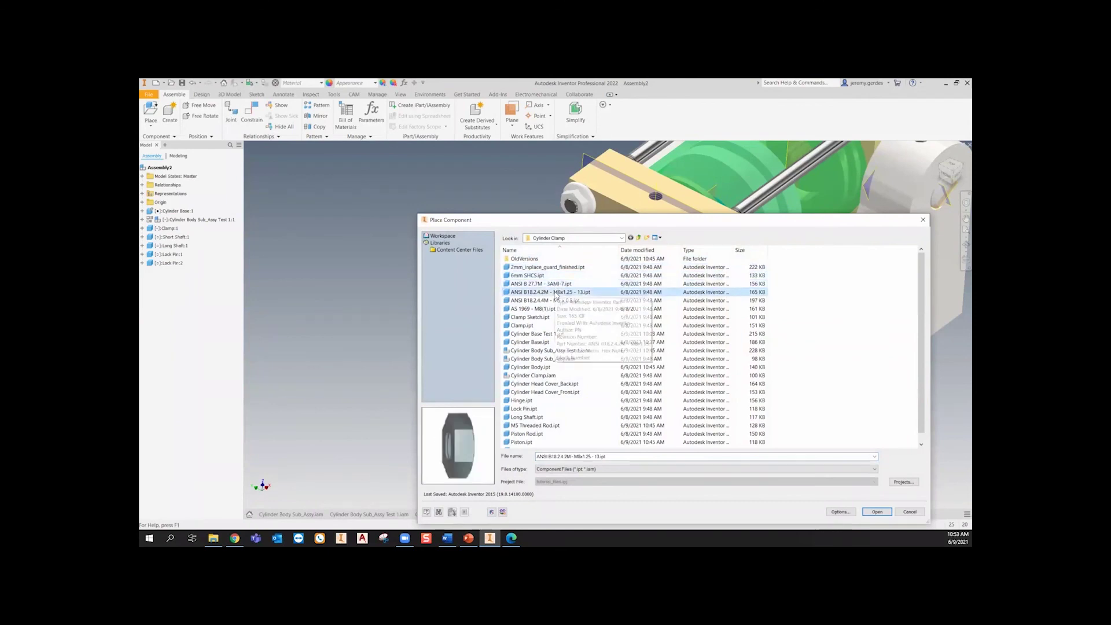
left_click(557, 284)
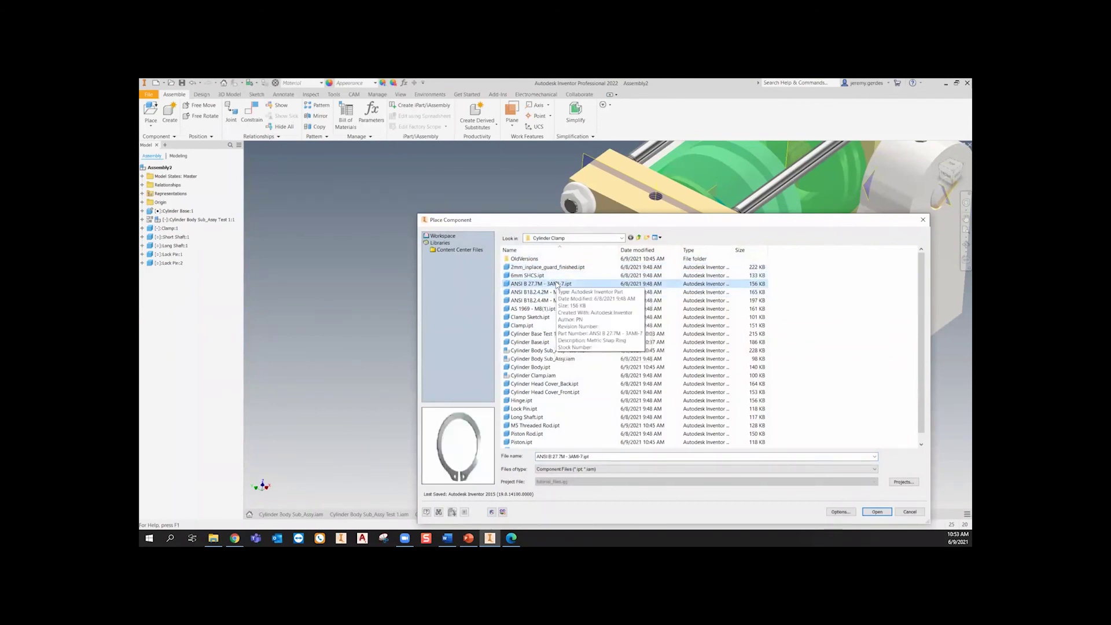
double_click(557, 284)
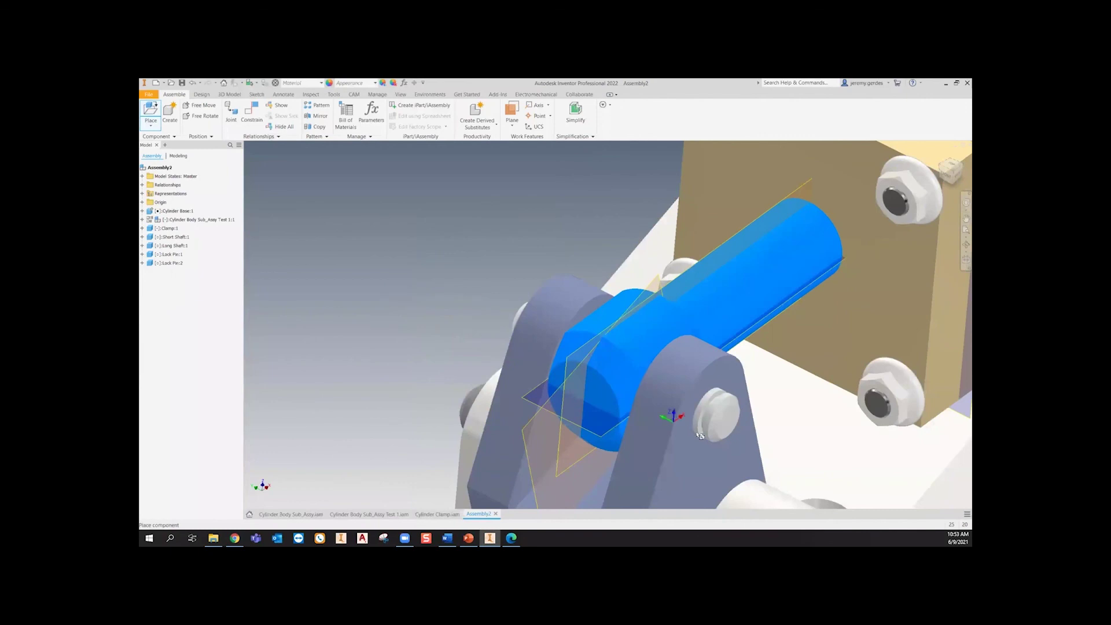
left_click(409, 287)
left_click(399, 369)
- Constrain the first snap ring into the groove of the clamp's short shaft with an opposed Insert and zero offset
key("c")
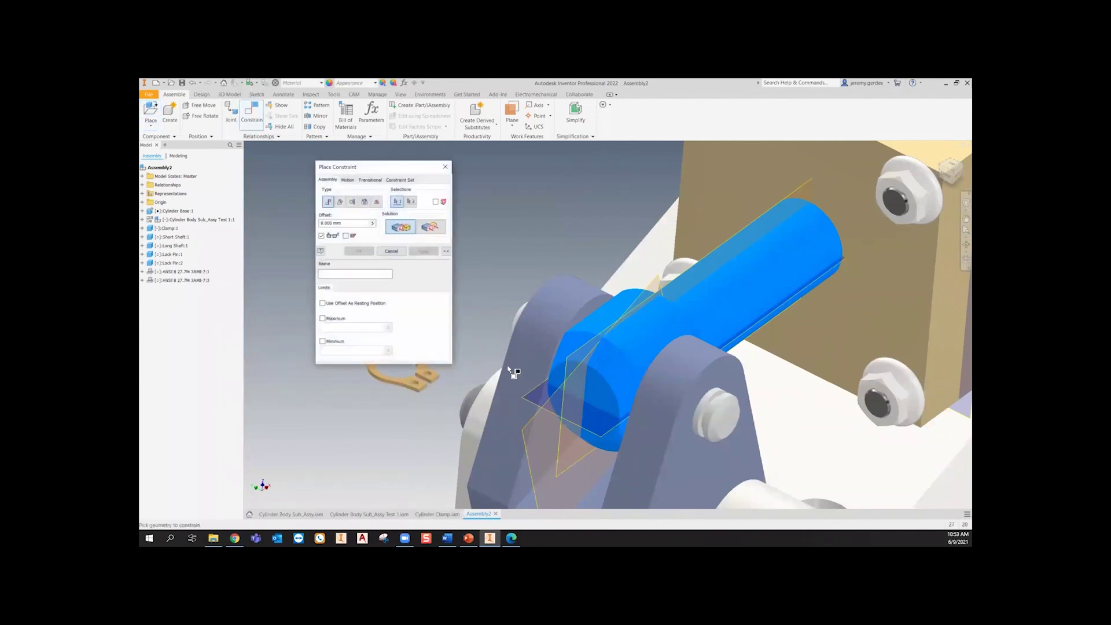
middle_click_drag(507, 372, 530, 367, "shift")
scroll(689, 400, "down", 5)
middle_click_drag(692, 404, 752, 382, "shift")
left_click(364, 201)
scroll(727, 383, "up", 5)
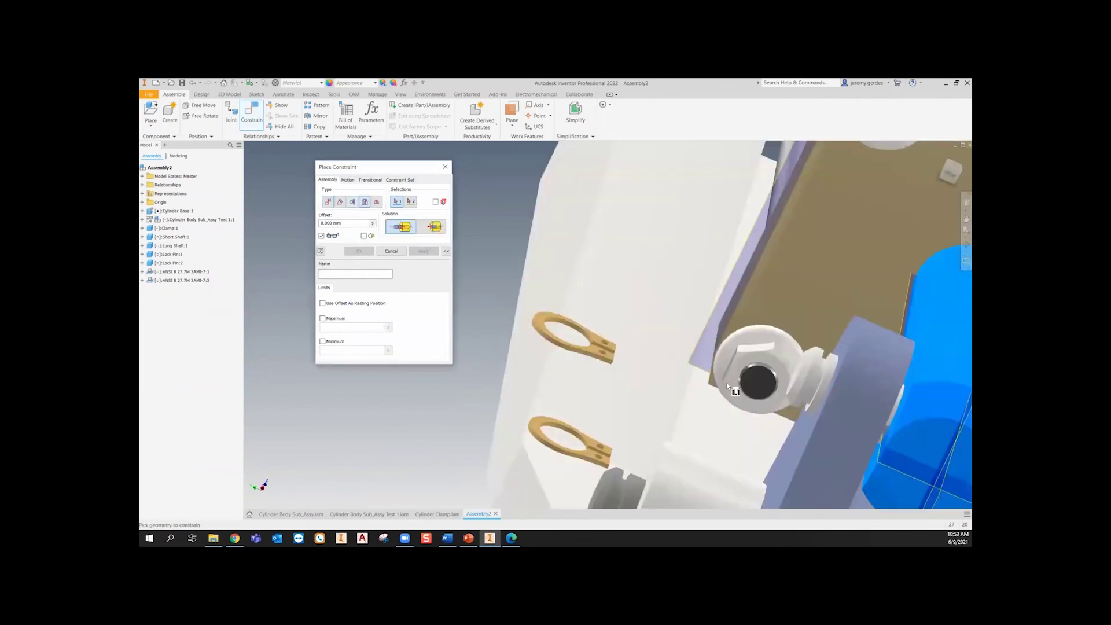
scroll(816, 386, "up", 4)
left_click(825, 387)
scroll(825, 386, "down", 4)
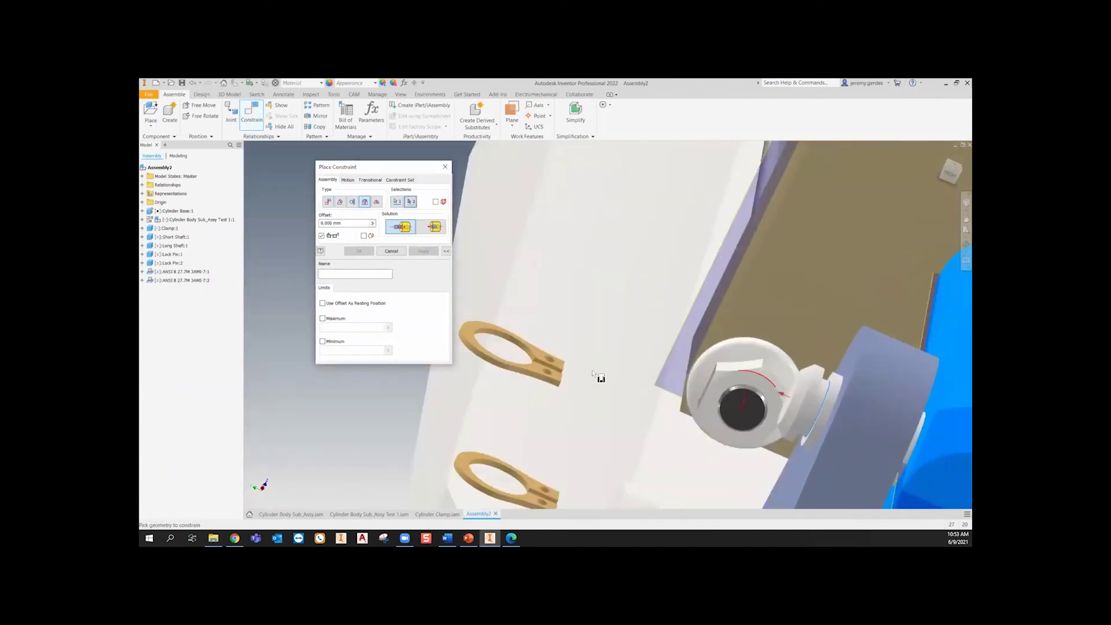
scroll(494, 347, "up", 4)
left_click(506, 315)
scroll(547, 345, "down", 4)
left_click(359, 251)
- Constrain the second snap ring into the groove of the long shaft at the base's front lug with an opposed Insert, and restore the home view
key("c")
scroll(547, 443, "up", 4)
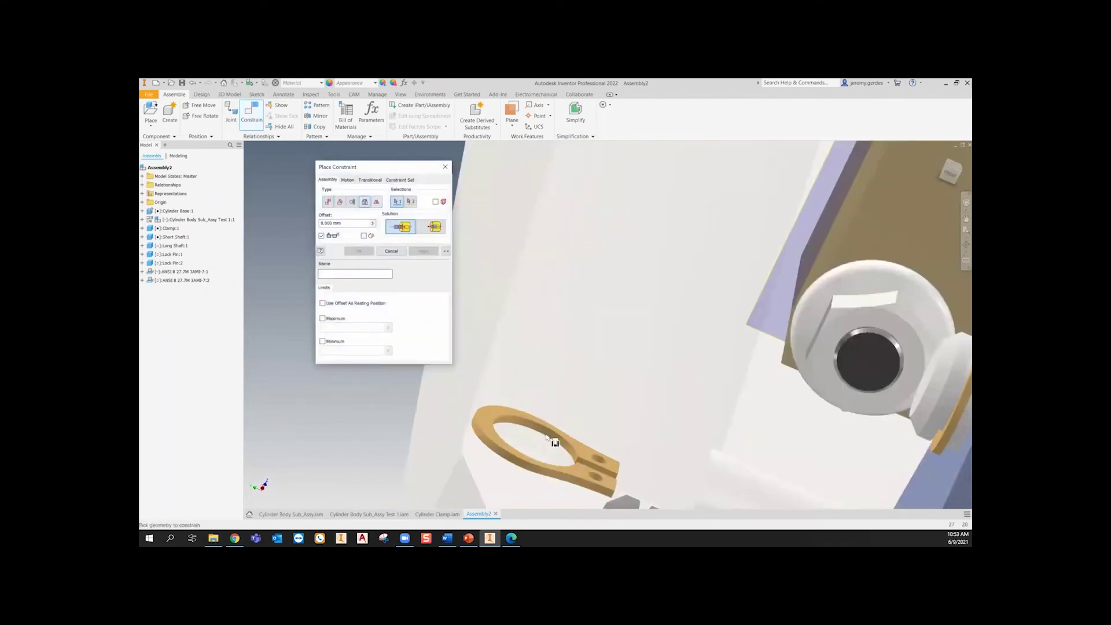
left_click(551, 439)
middle_click_drag(640, 501, 541, 316)
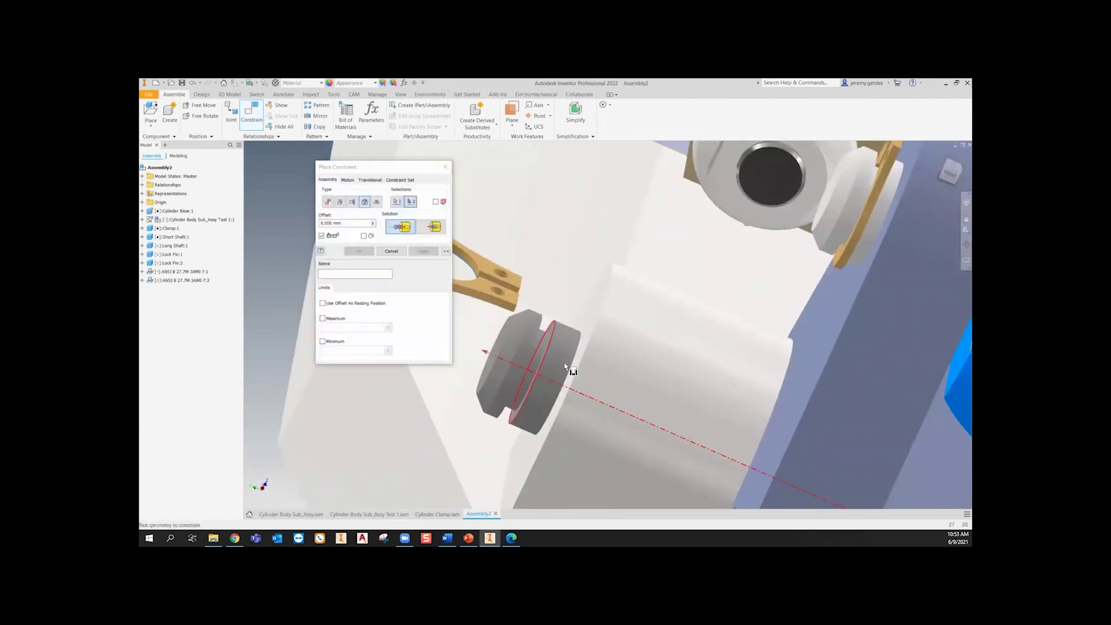
left_click(544, 353)
key("Return")
key("F6")
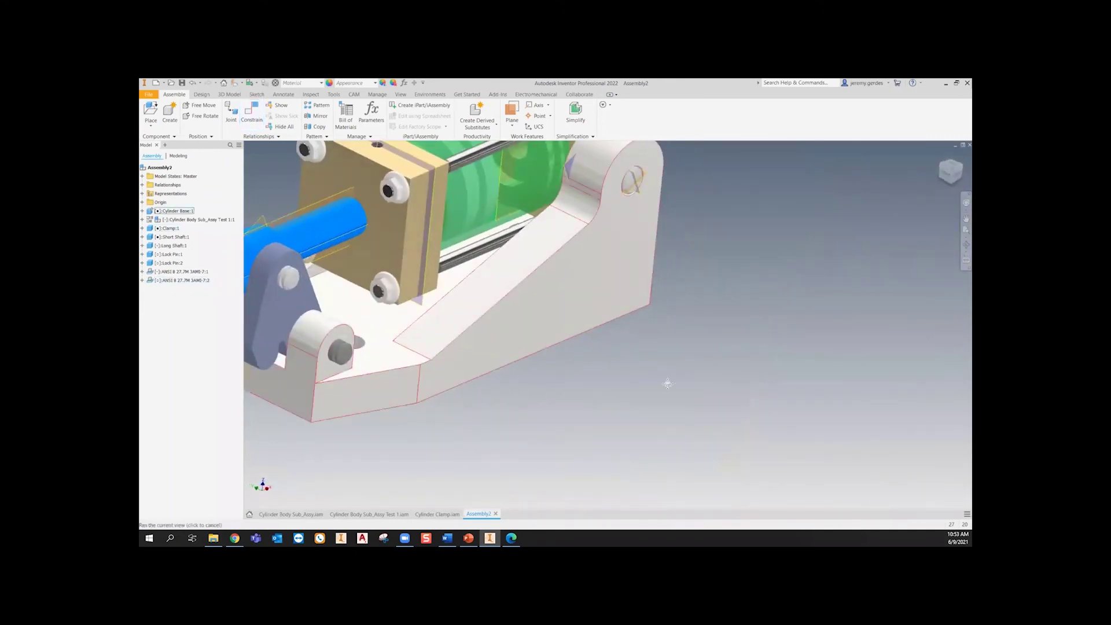
- Display the components' degrees of freedom, swing the clamp to check the assembly's remaining motion, and hide the symbols again
middle_click_drag(664, 382, 850, 426)
left_click(400, 94)
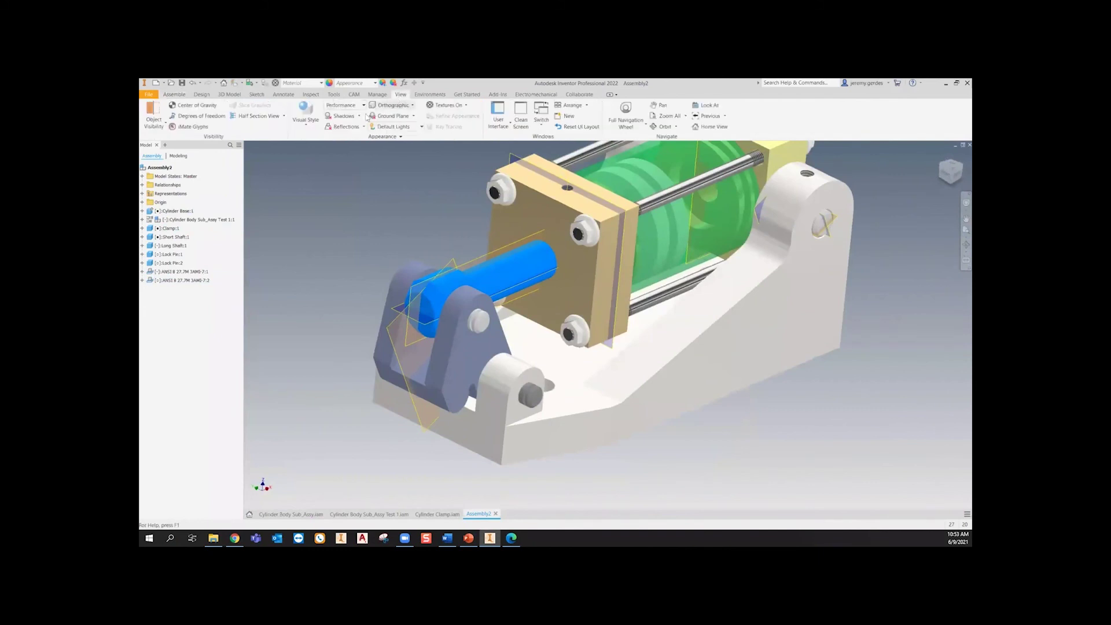
left_click(191, 116)
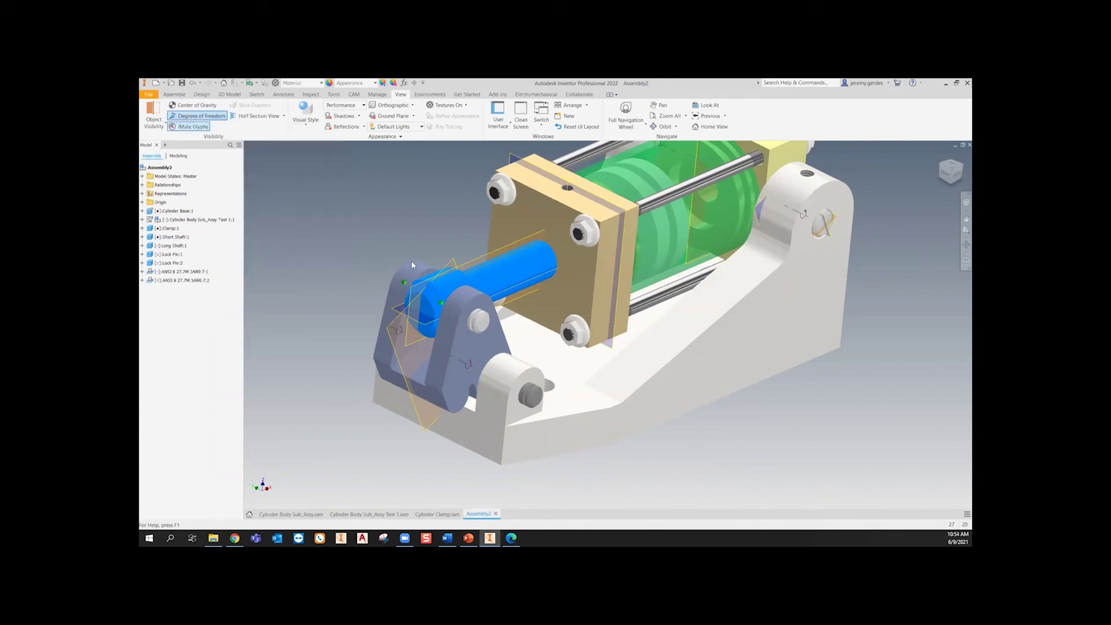
middle_click_drag(534, 412, 782, 245, "shift")
left_click_drag(412, 407, 443, 389)
middle_click_drag(449, 393, 463, 332, "shift")
middle_click_drag(278, 382, 449, 321)
left_click(370, 360)
middle_click_drag(359, 367, 413, 307, "shift")
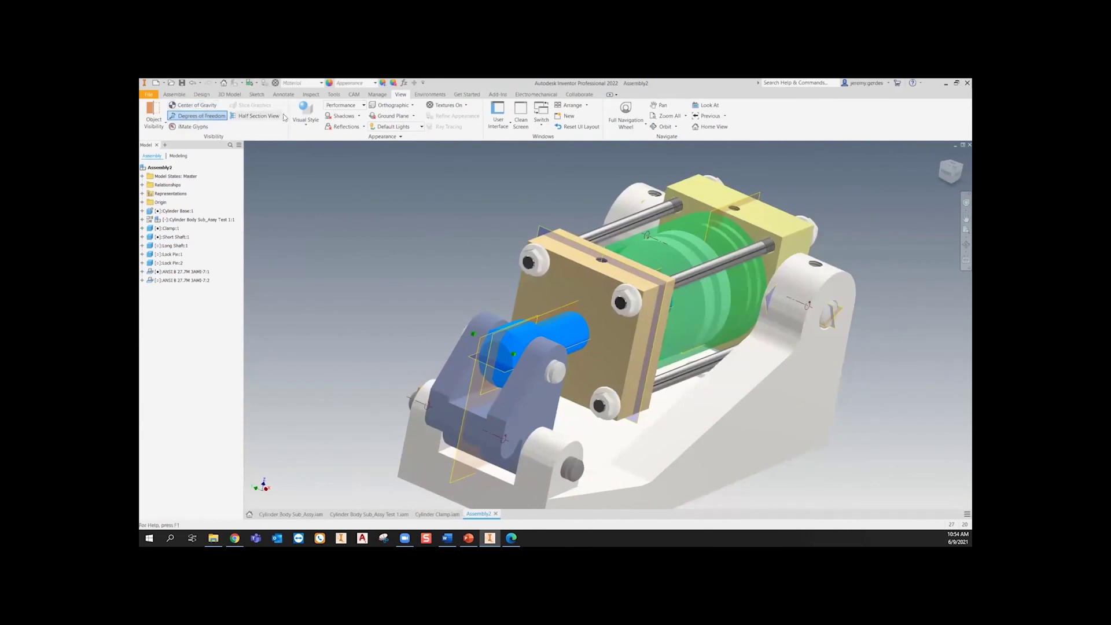
left_click(212, 117)
- Open the bill of materials for Assembly2
middle_click_drag(447, 314, 461, 288)
left_click(175, 94)
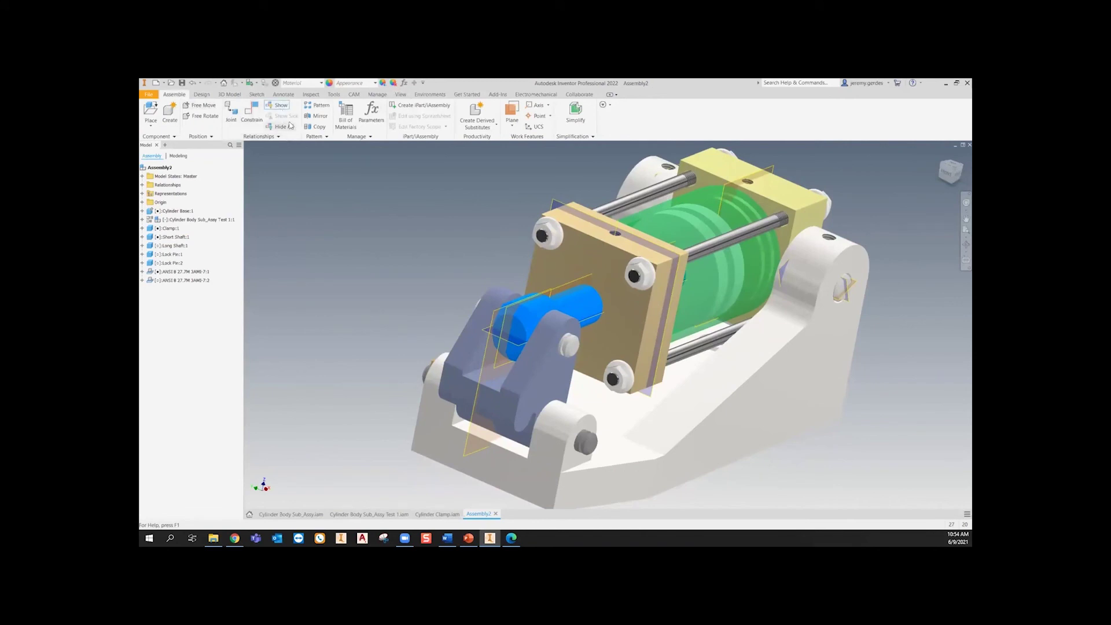
middle_click_drag(432, 274, 383, 282, "shift")
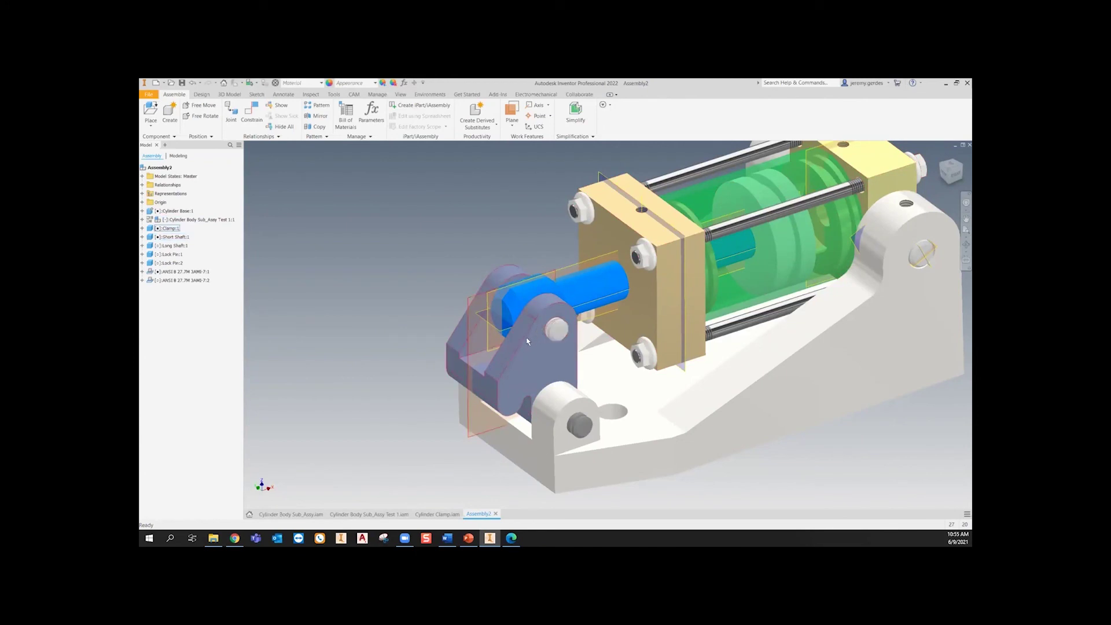
mouse_move(535, 349)
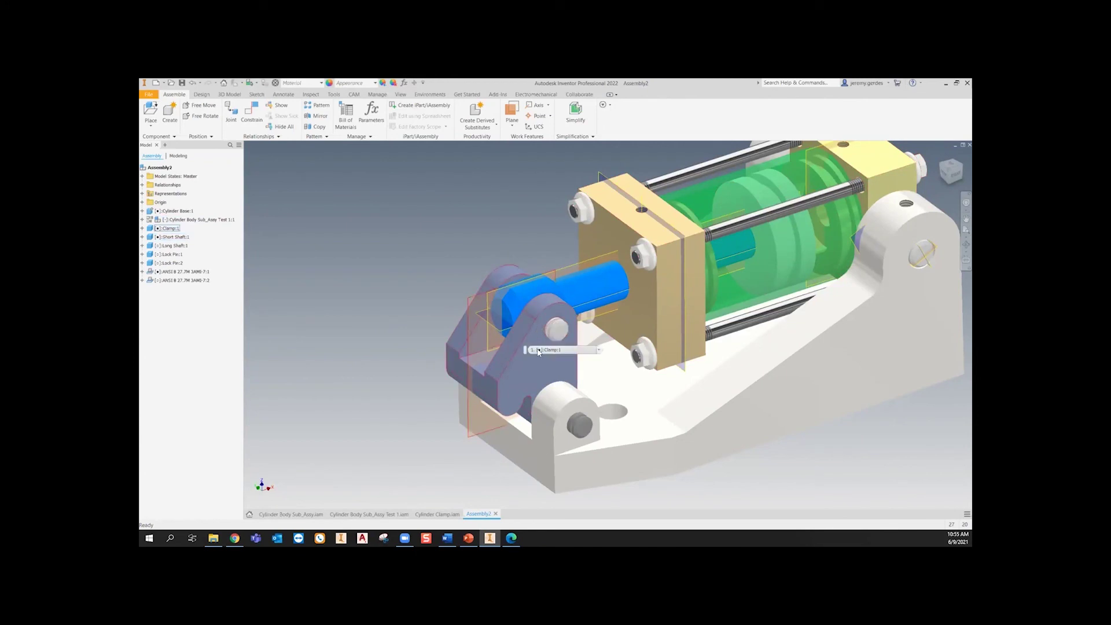
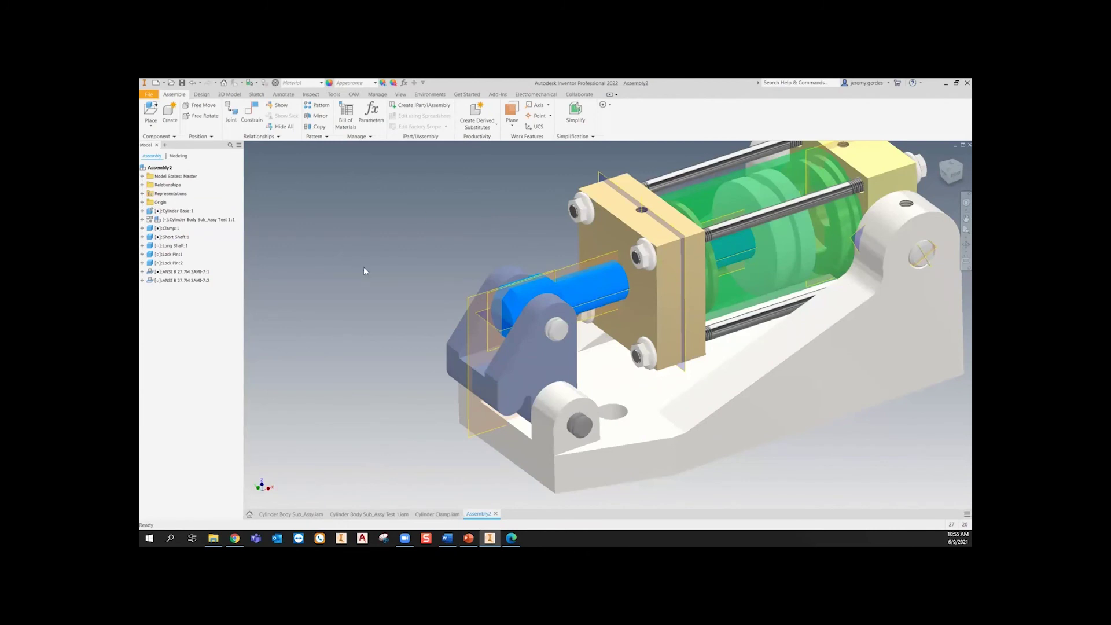
middle_click_drag(382, 384, 433, 407, "shift")
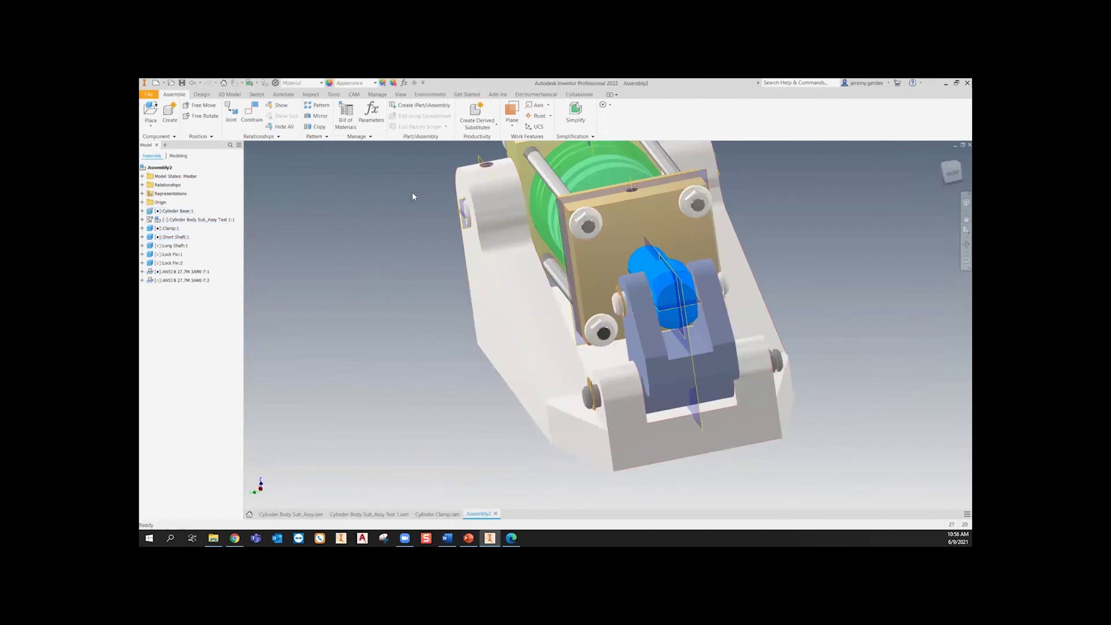
middle_click_drag(412, 192, 359, 251, "shift")
left_click(345, 116)
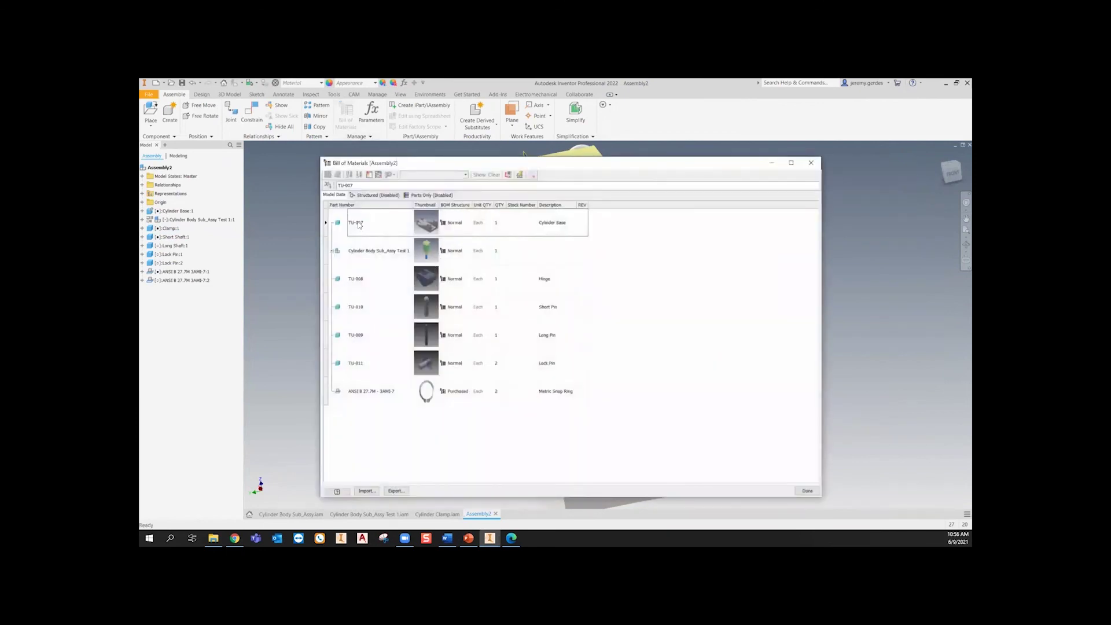
- Expand the cylinder body subassembly in the bill of materials, review the listed parts, and close the bill
left_click(333, 251)
scroll(405, 298, "down", 5)
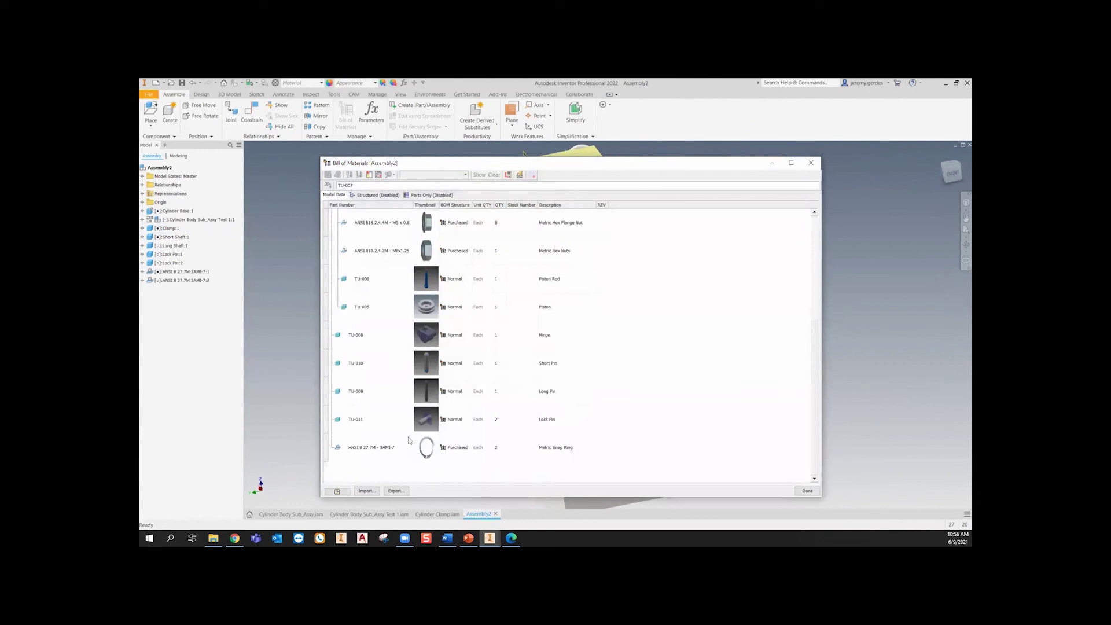
left_click(810, 165)
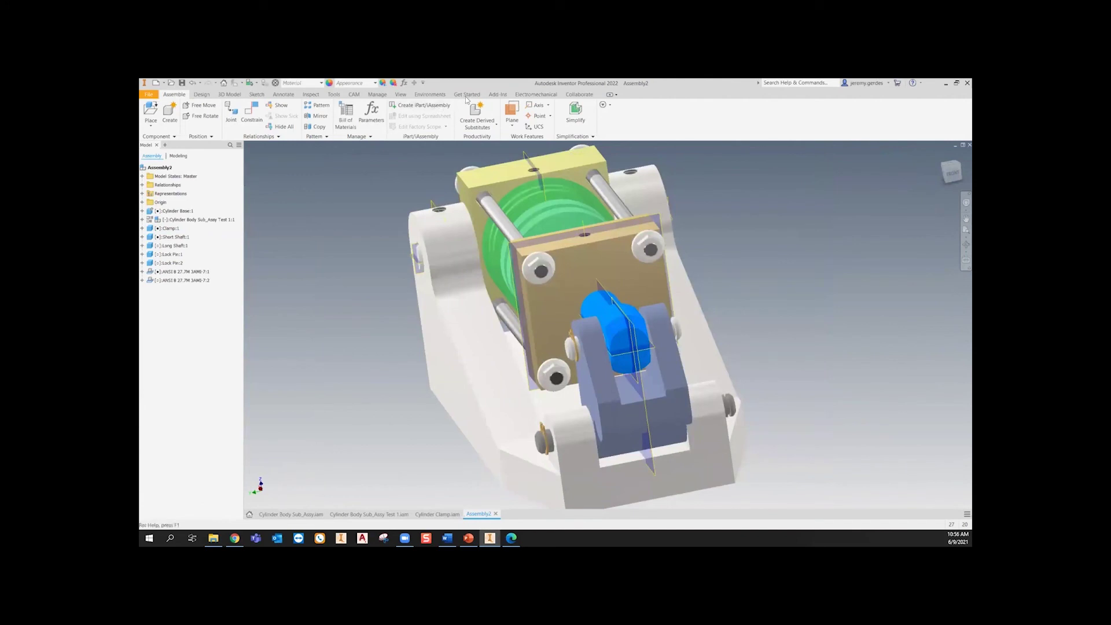
- Enter the Inventor Studio environment to look at its rendering and animation tools, and return to the assembly environment
left_click(430, 95)
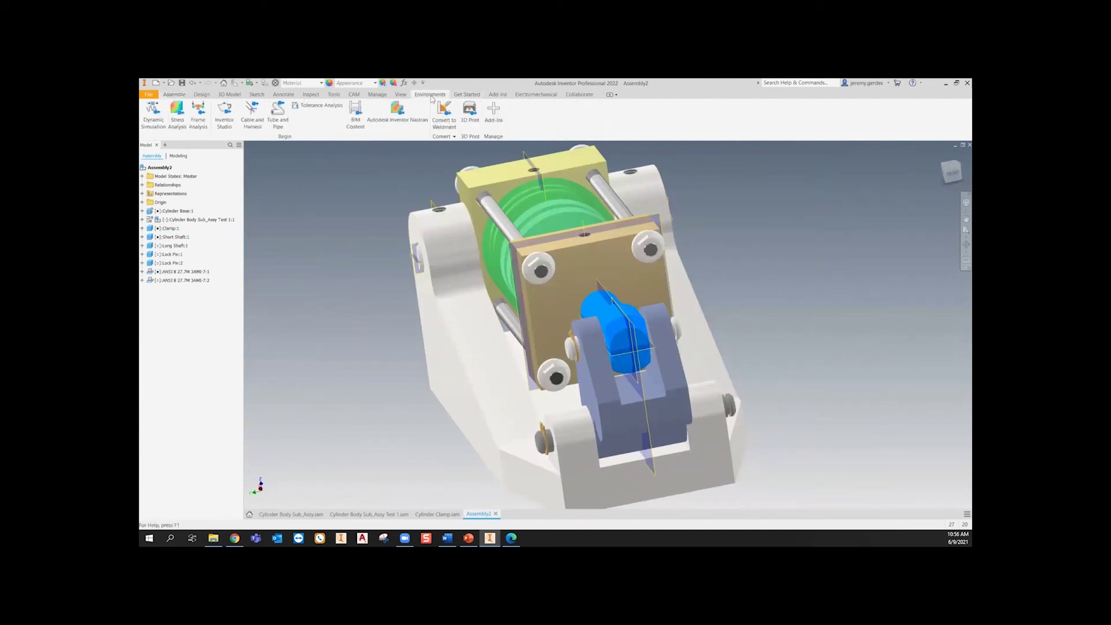
left_click(223, 114)
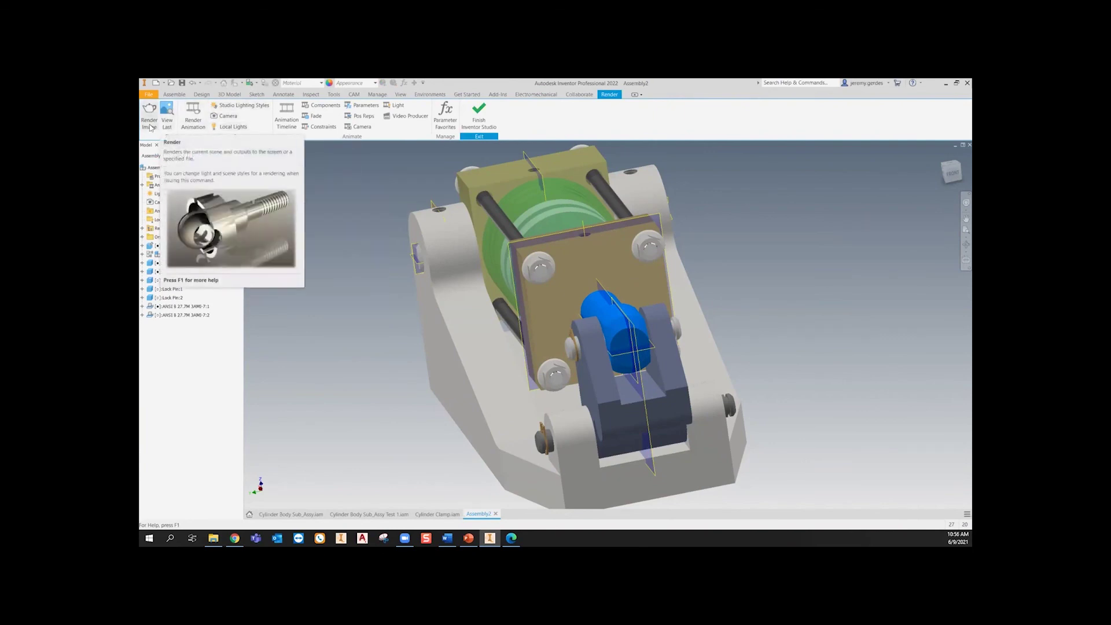
left_click(469, 125)
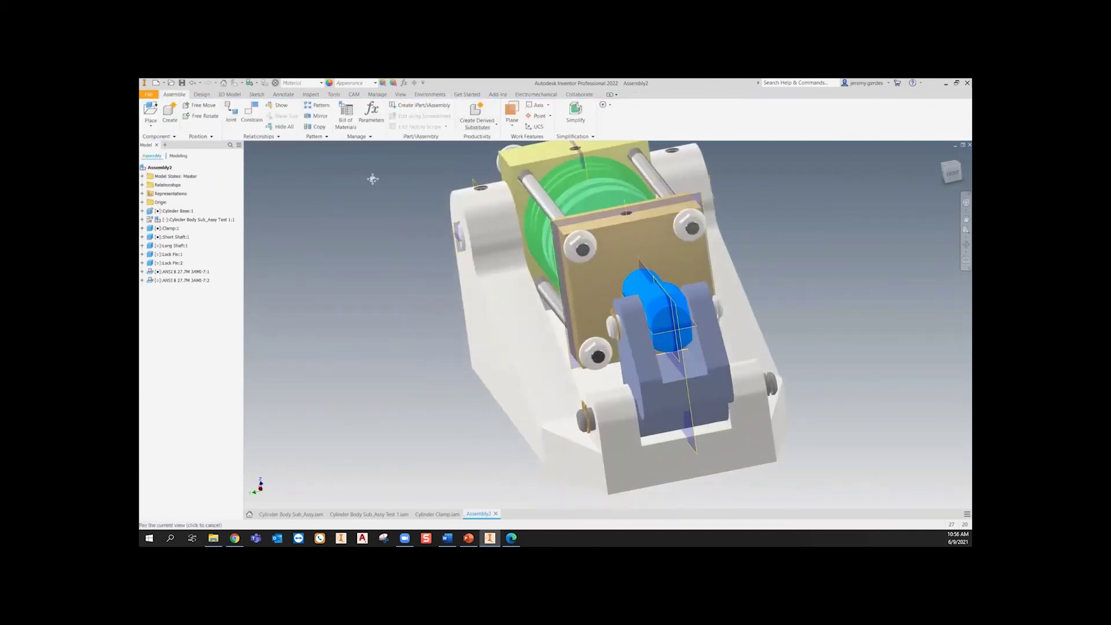
- Examine the clamp assembly from several sides, including the cylinder, piston rod, pins and snap rings up close
middle_click_drag(402, 308, 470, 303, "shift")
scroll(411, 337, "up", 3)
middle_click_drag(411, 337, 496, 320)
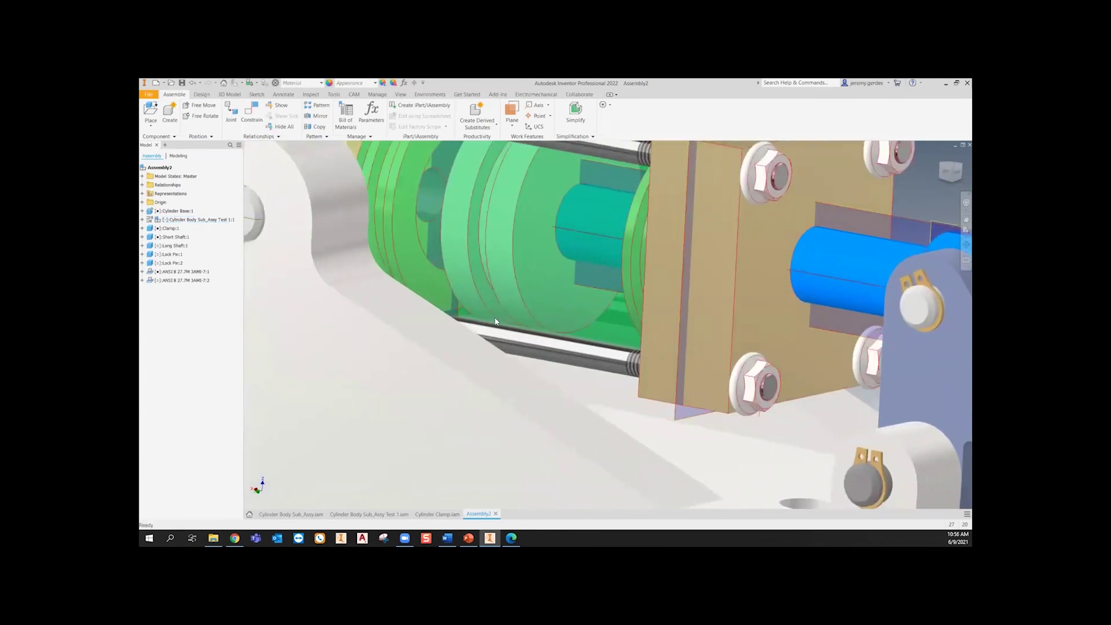
scroll(501, 324, "down", 5)
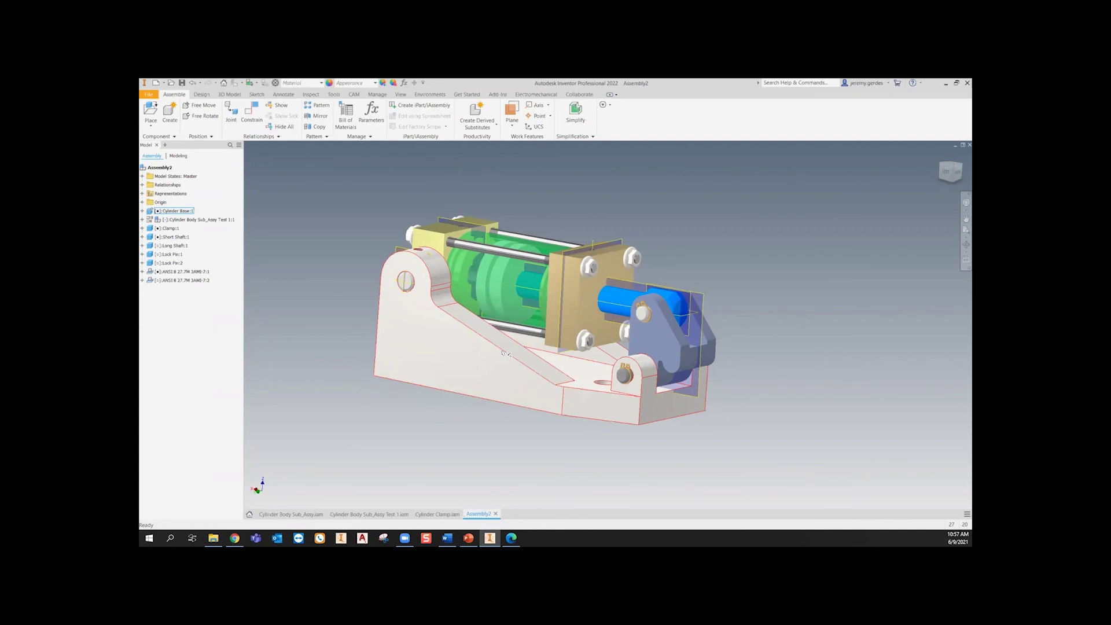
left_click(505, 408)
middle_click_drag(522, 415, 684, 426, "shift")
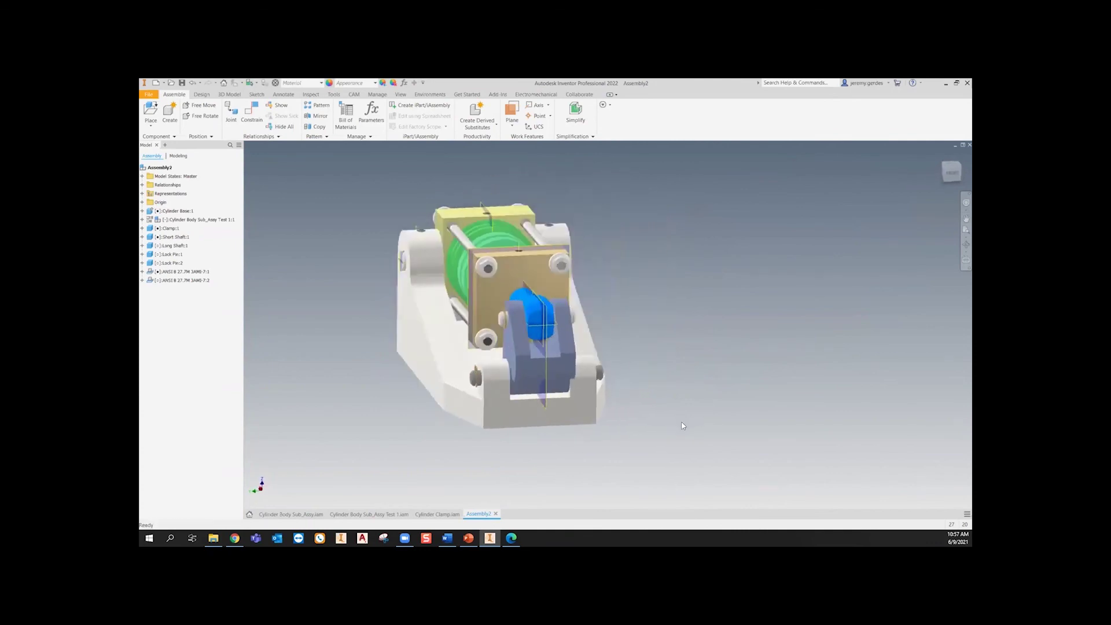
middle_click_drag(634, 398, 525, 395, "shift")
middle_click_drag(752, 300, 566, 399)
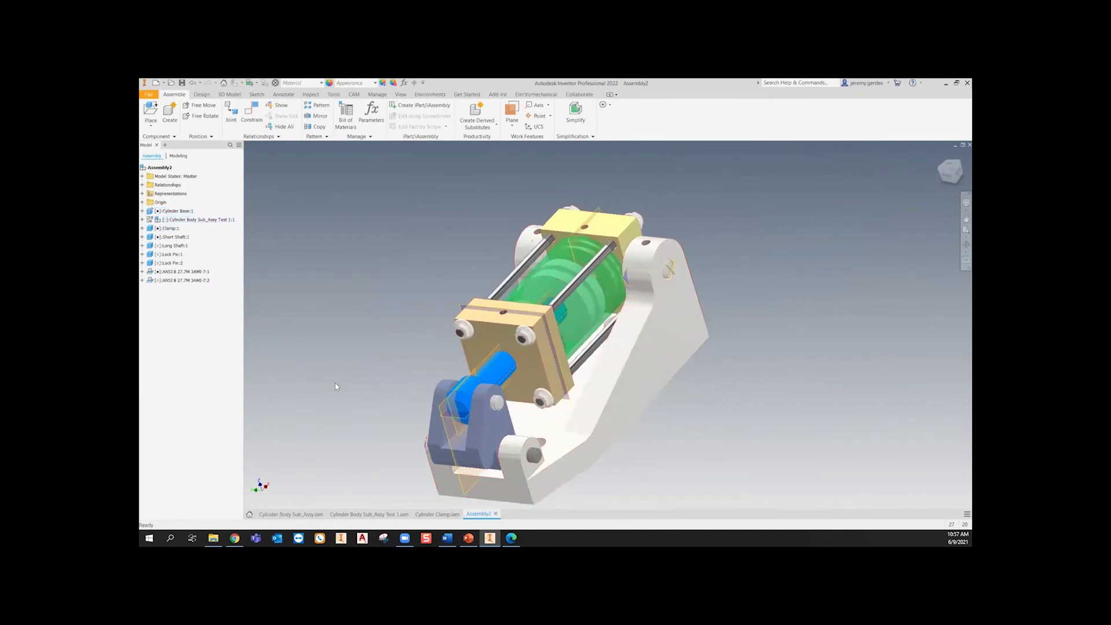
- Close Assembly2, Cylinder Clamp, Cylinder Body Sub_Assy Test 1 and Cylinder Body Sub_Assy without saving
left_click(495, 514)
left_click(520, 320)
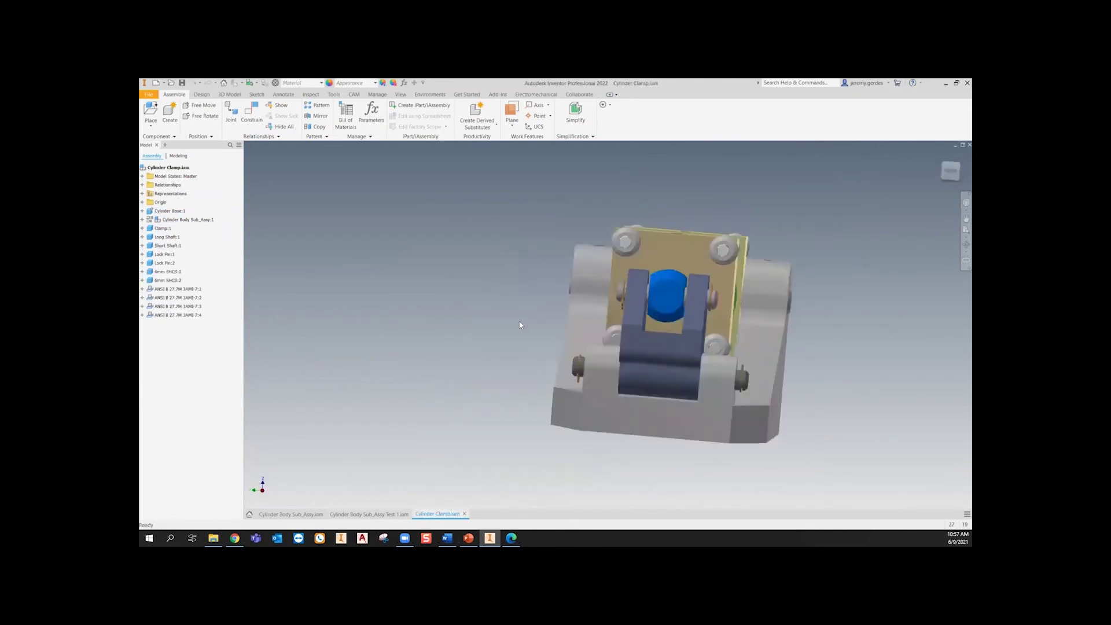
left_click(464, 513)
left_click(534, 320)
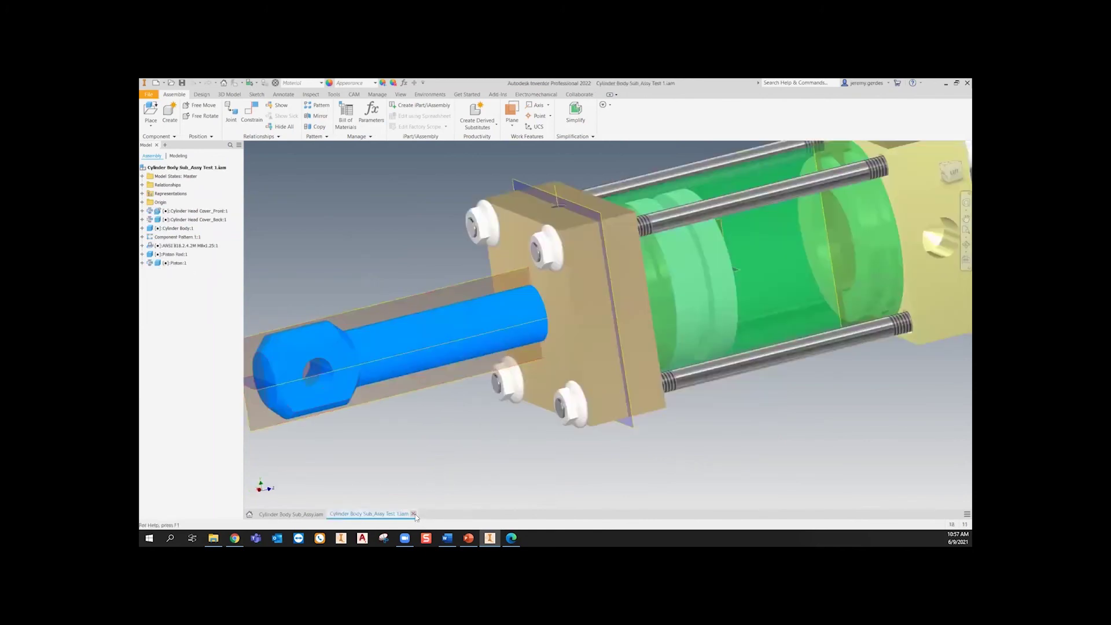
left_click(414, 514)
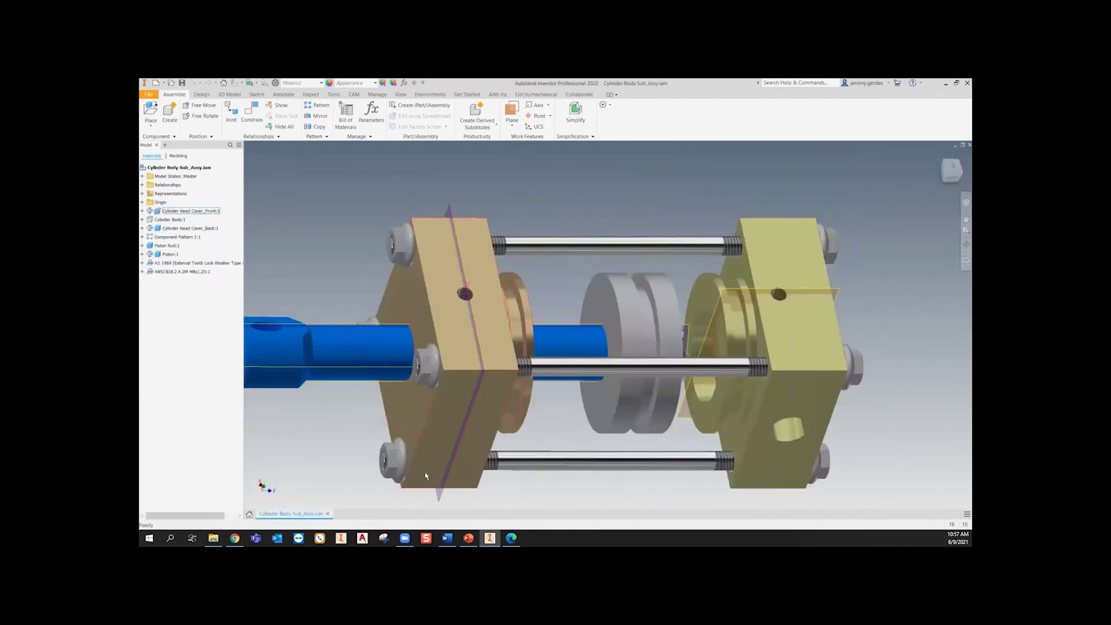
left_click(329, 514)
left_click(533, 318)
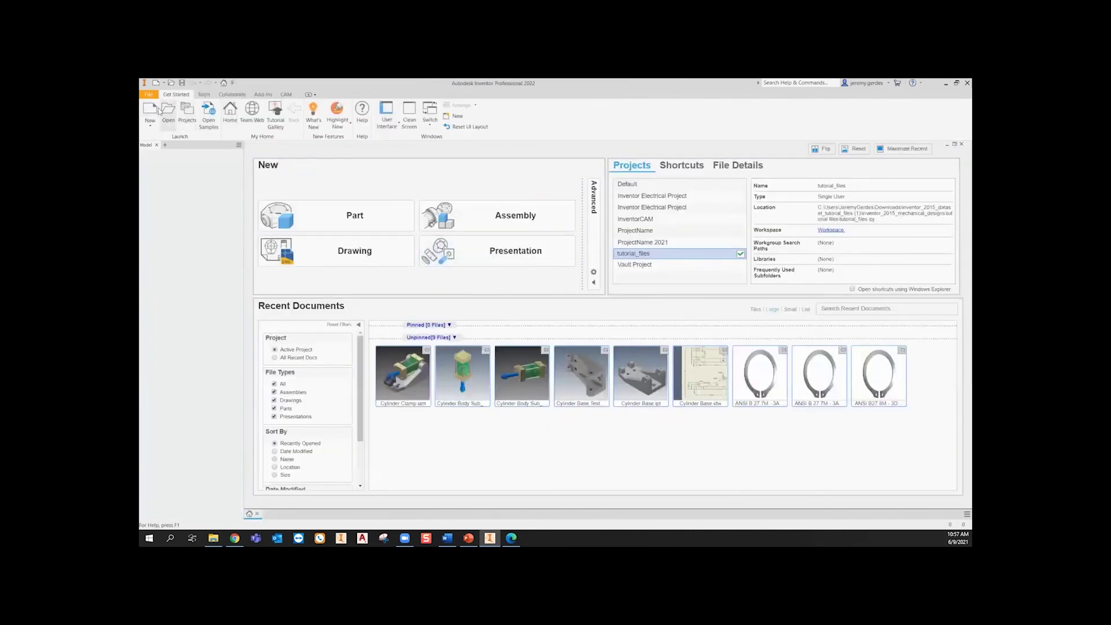
left_click(168, 112)
left_click(554, 384)
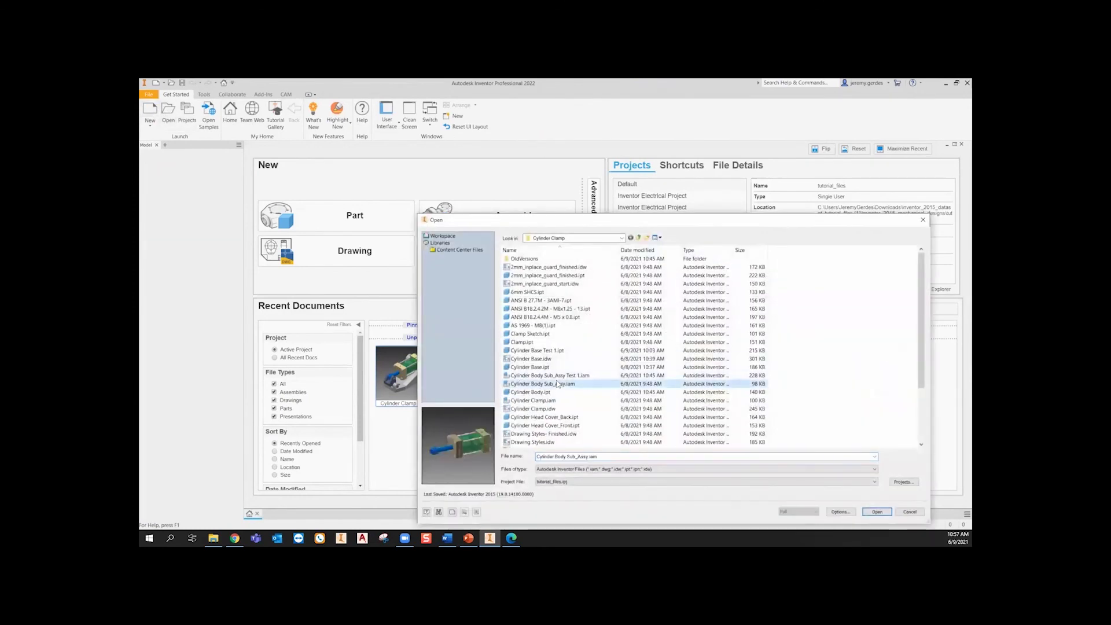
left_click(559, 375)
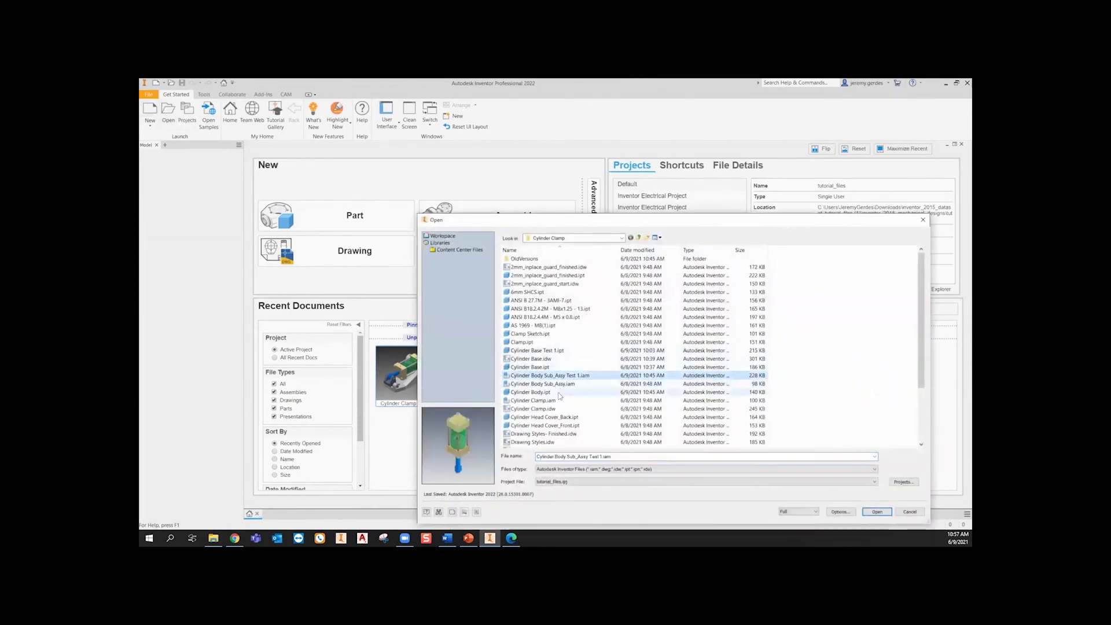
left_click(923, 220)
- Create a new drawing from the metric ANSI (mm).idw template
left_click(150, 110)
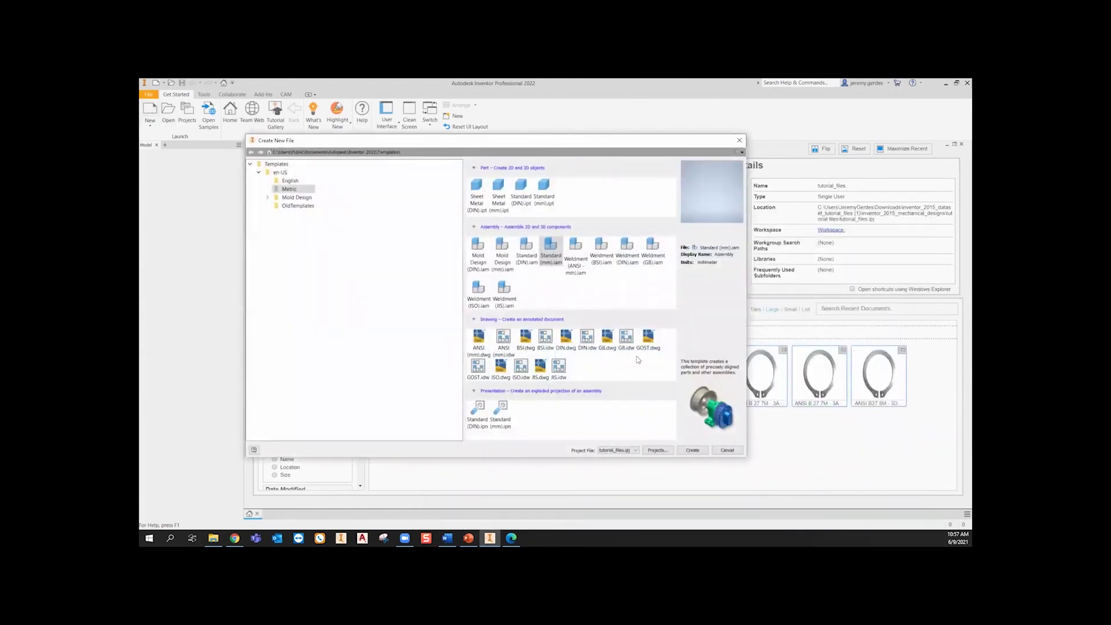
double_click(505, 343)
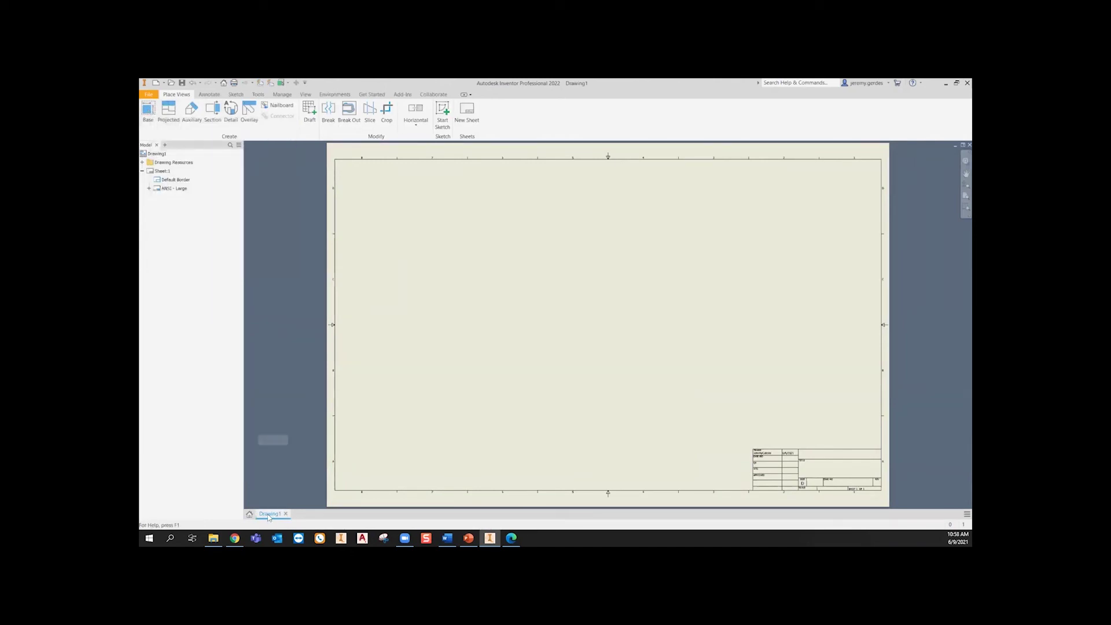
mouse_move(269, 515)
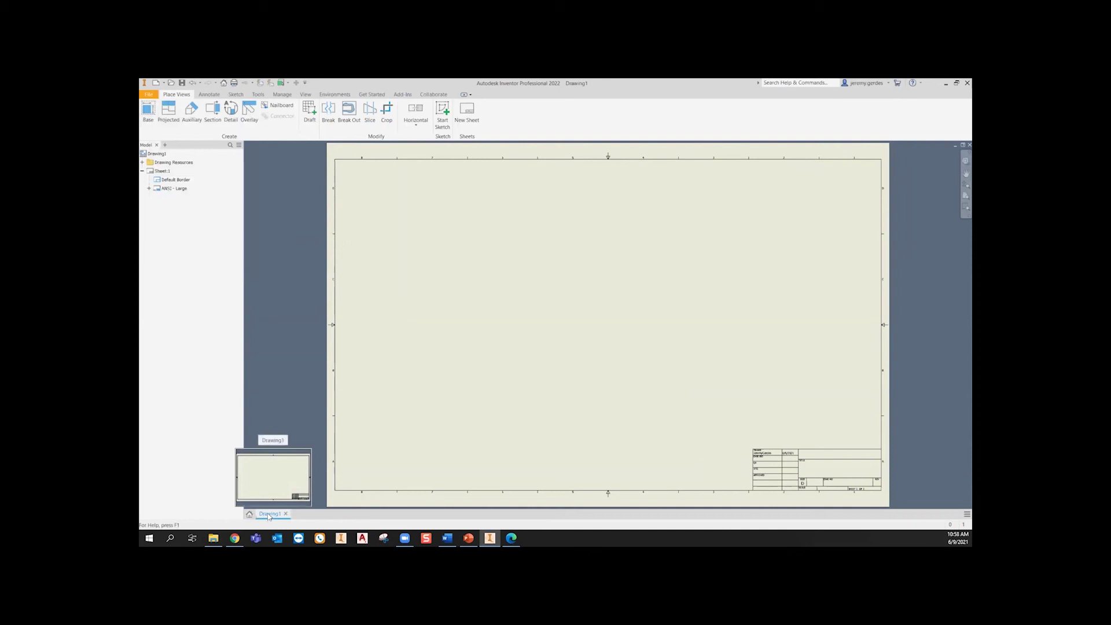
left_click(149, 108)
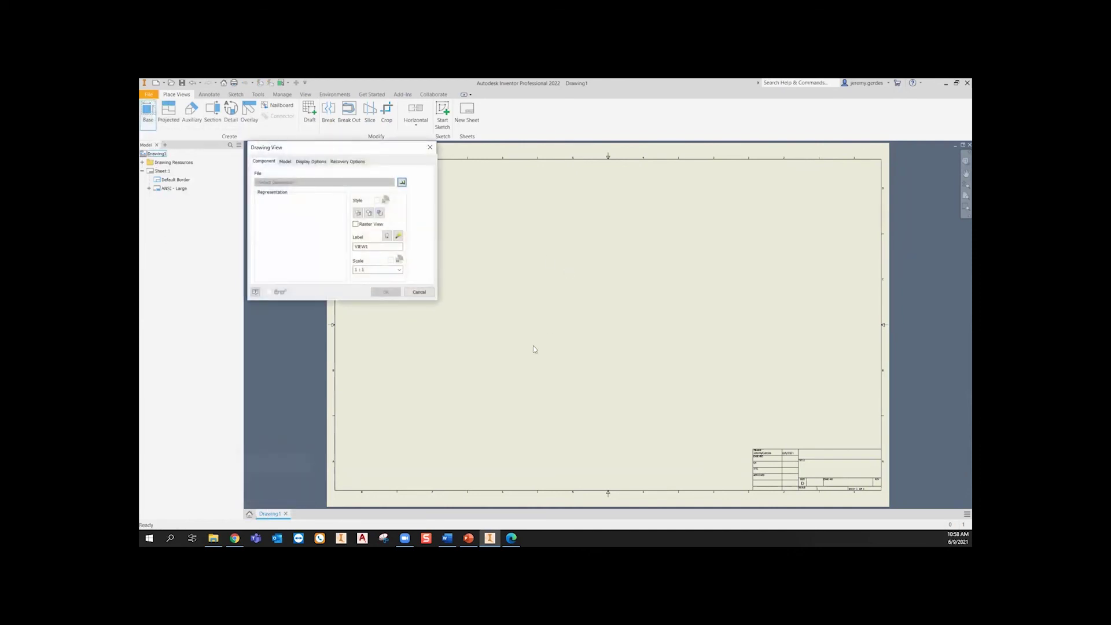
left_click(401, 183)
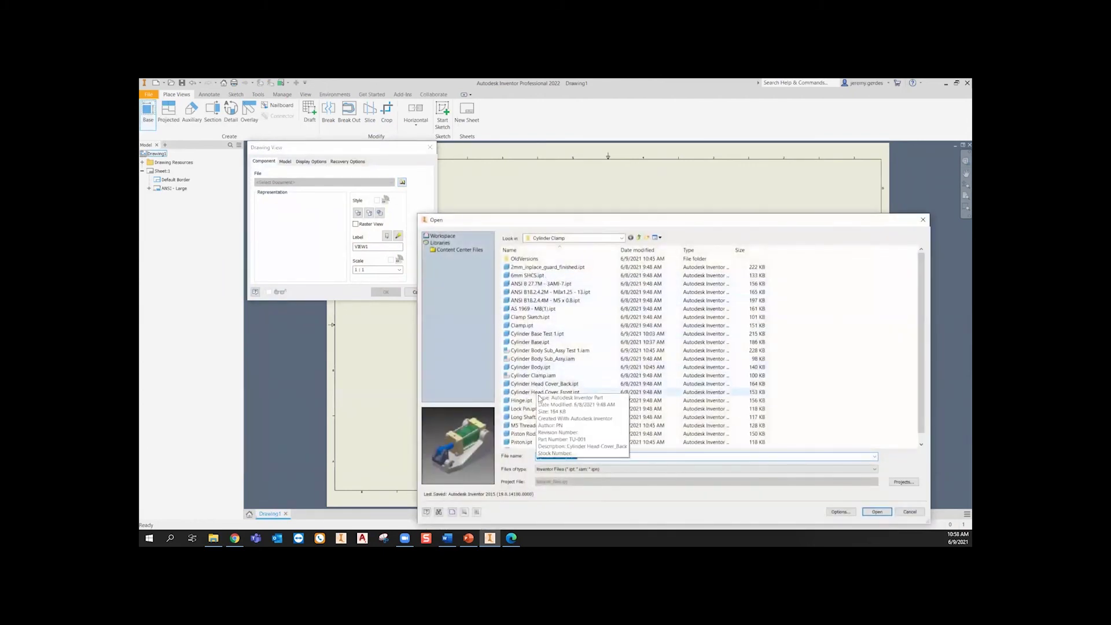
left_click(923, 221)
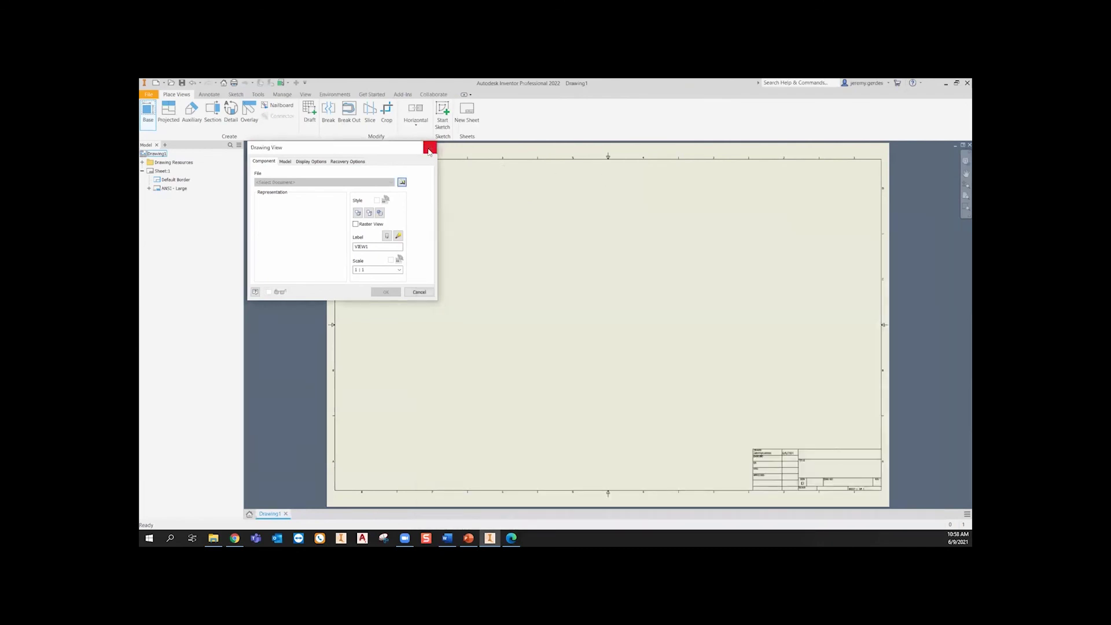
left_click(429, 149)
- Open the assembly Cylinder Clamp.iam from the Cylinder Clamp folder
left_click(171, 83)
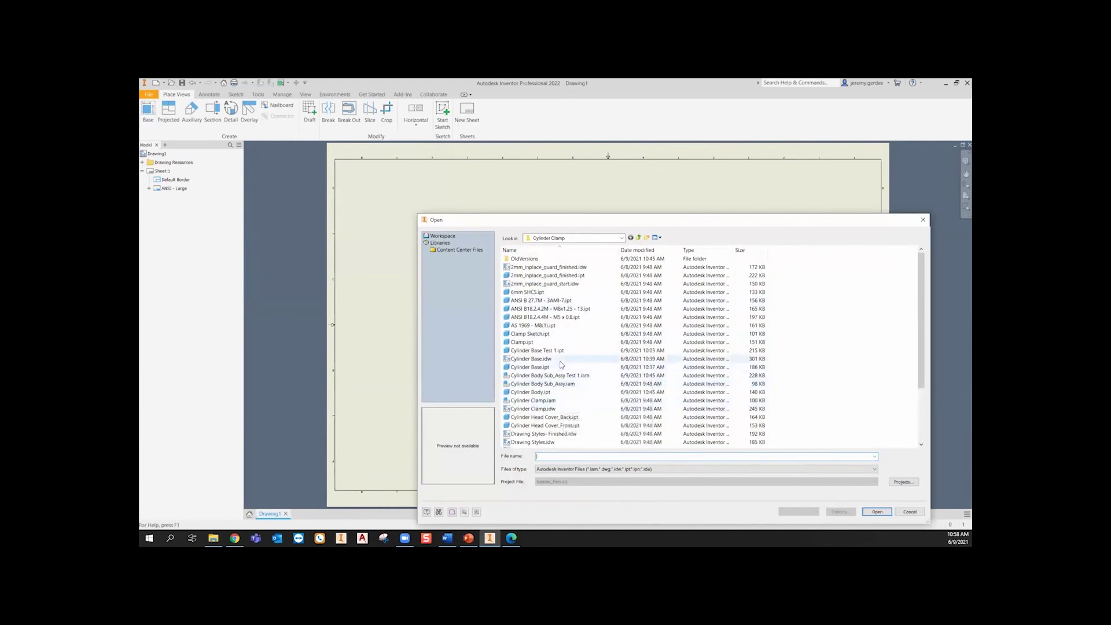
scroll(564, 405, "down", 2)
scroll(567, 414, "up", 2)
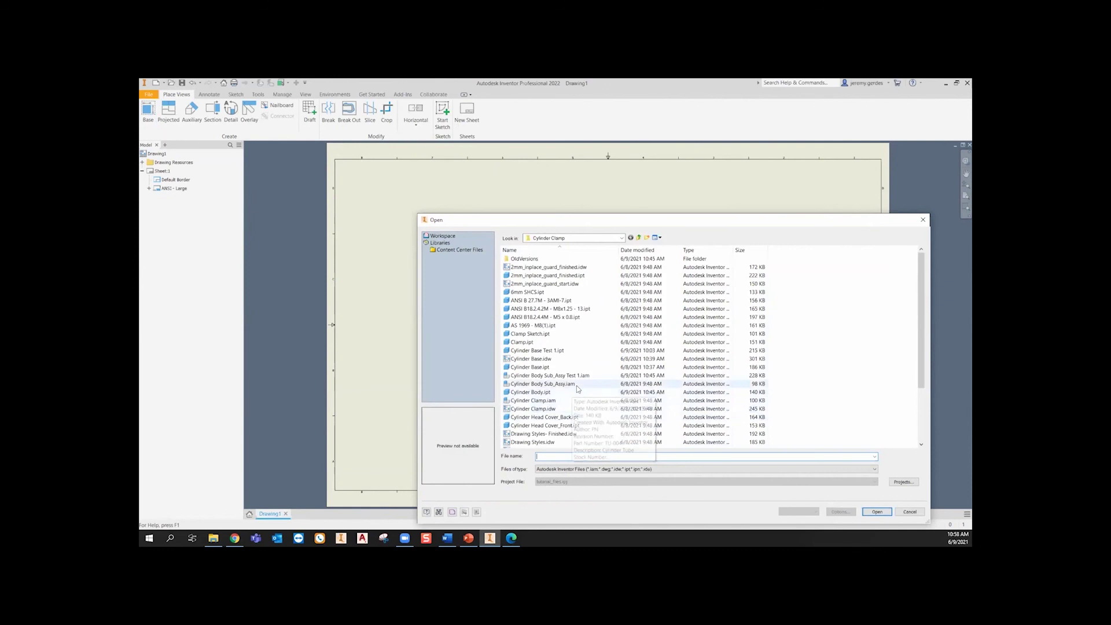
left_click(579, 382)
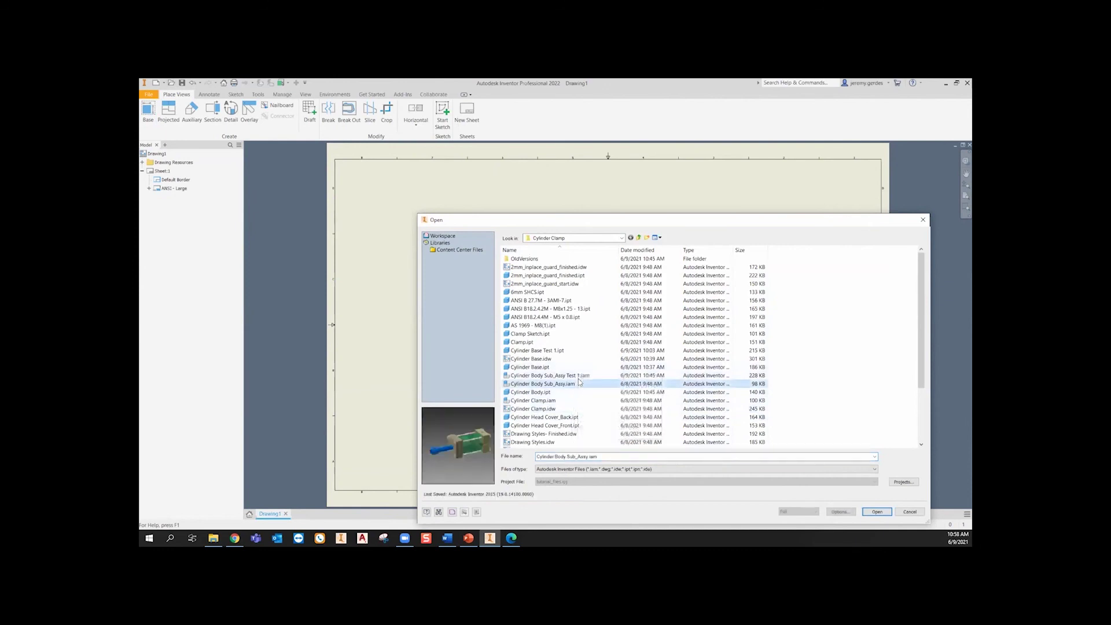
left_click(566, 401)
double_click(566, 400)
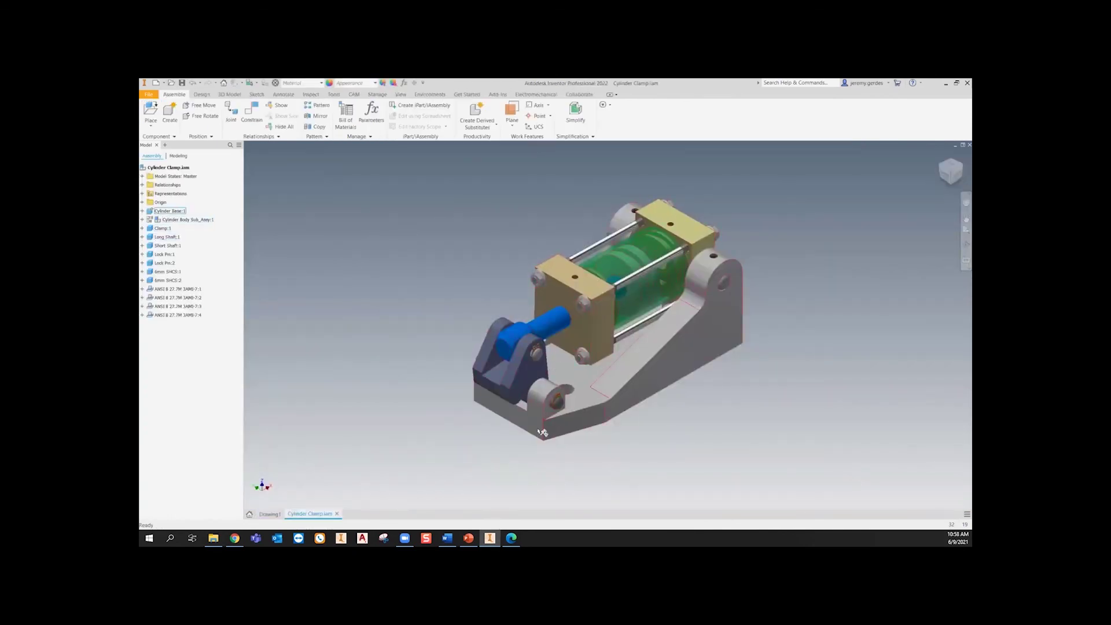
- Return to the blank drawing, start a base view of Cylinder Clamp.iam, and position its front view in the sheet's lower-left area
left_click(268, 515)
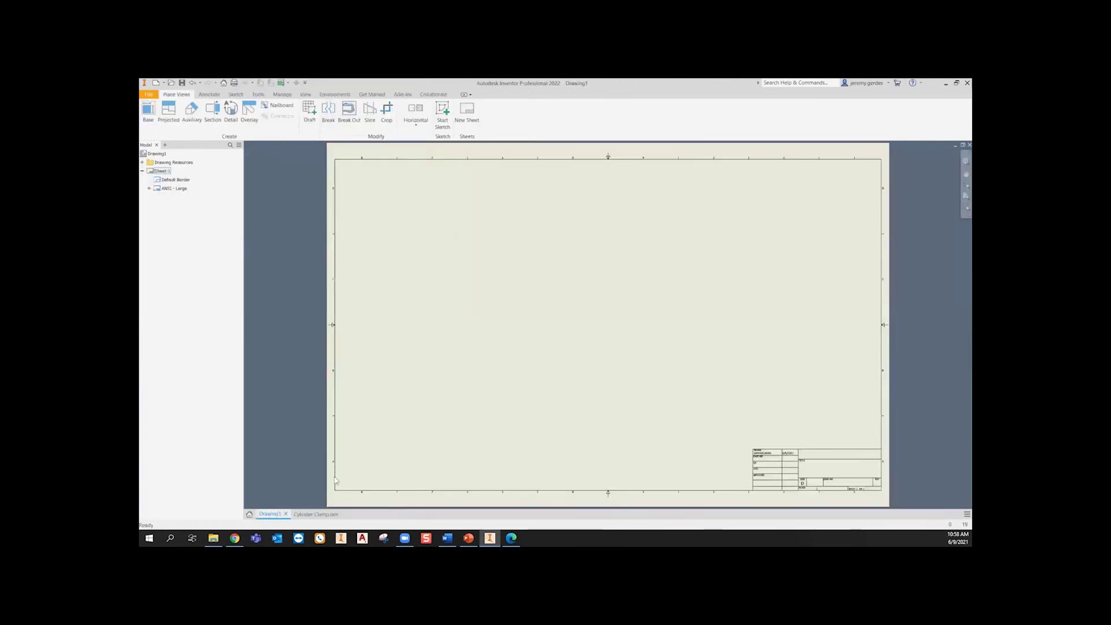
left_click(147, 107)
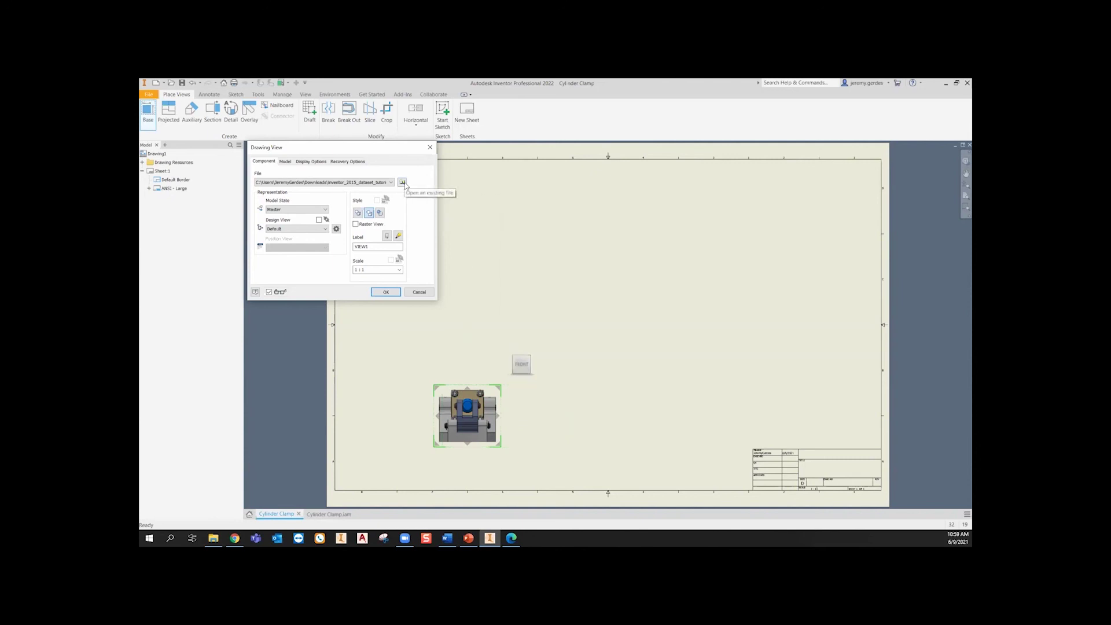
left_click_drag(465, 427, 502, 399)
scroll(501, 400, "down", 5)
scroll(531, 404, "up", 4)
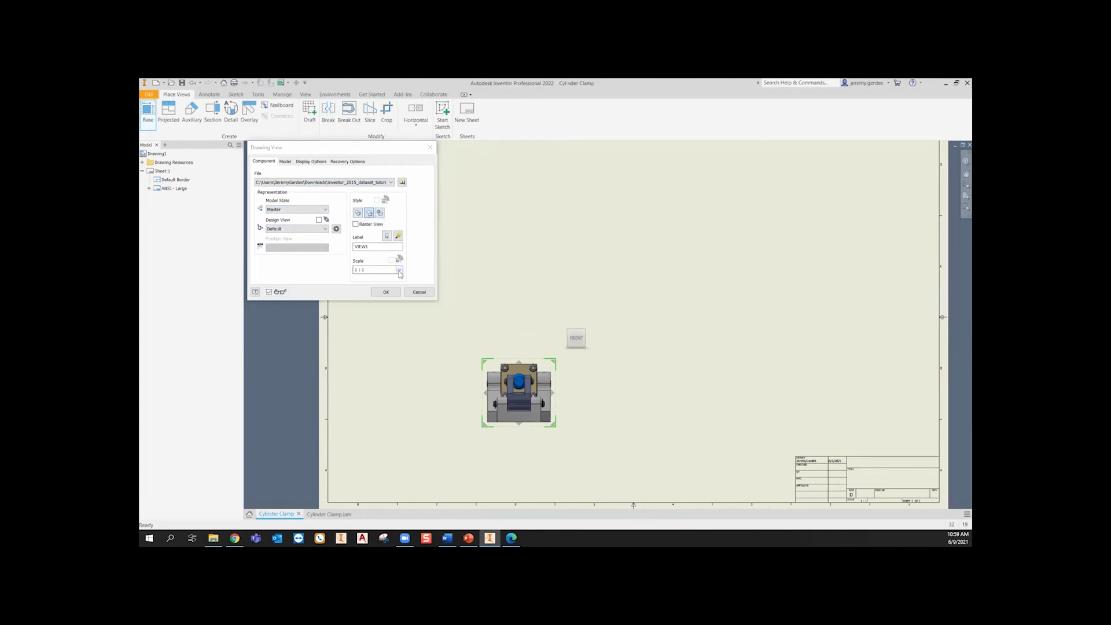
- Enable Thread Feature and Tangent Edges for the base view, and try the Right orientation before restoring Front
left_click(285, 162)
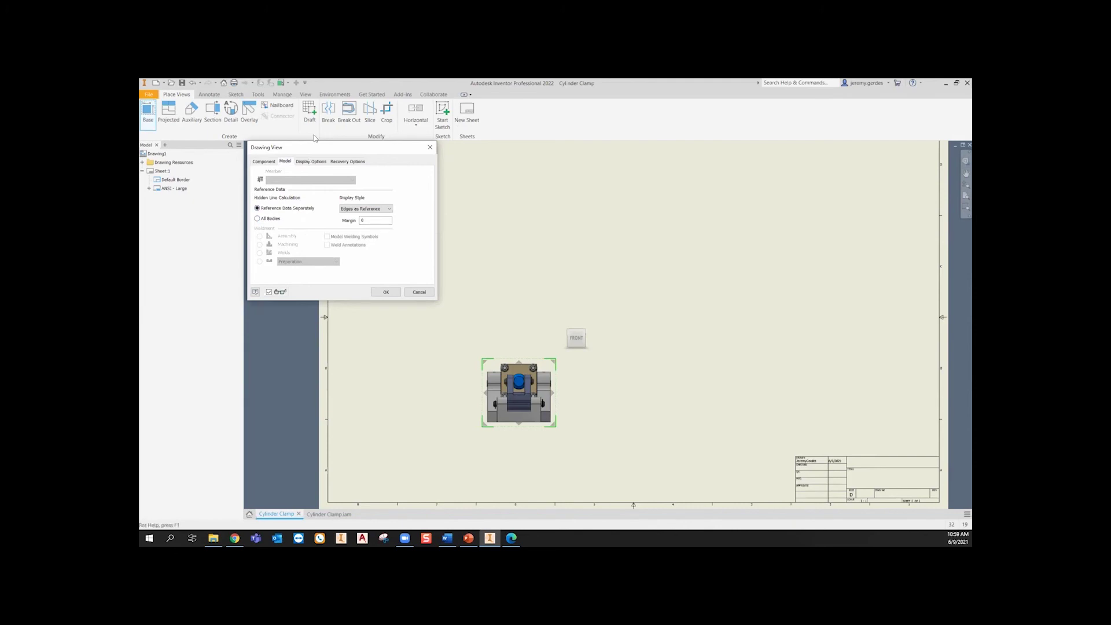
left_click(313, 162)
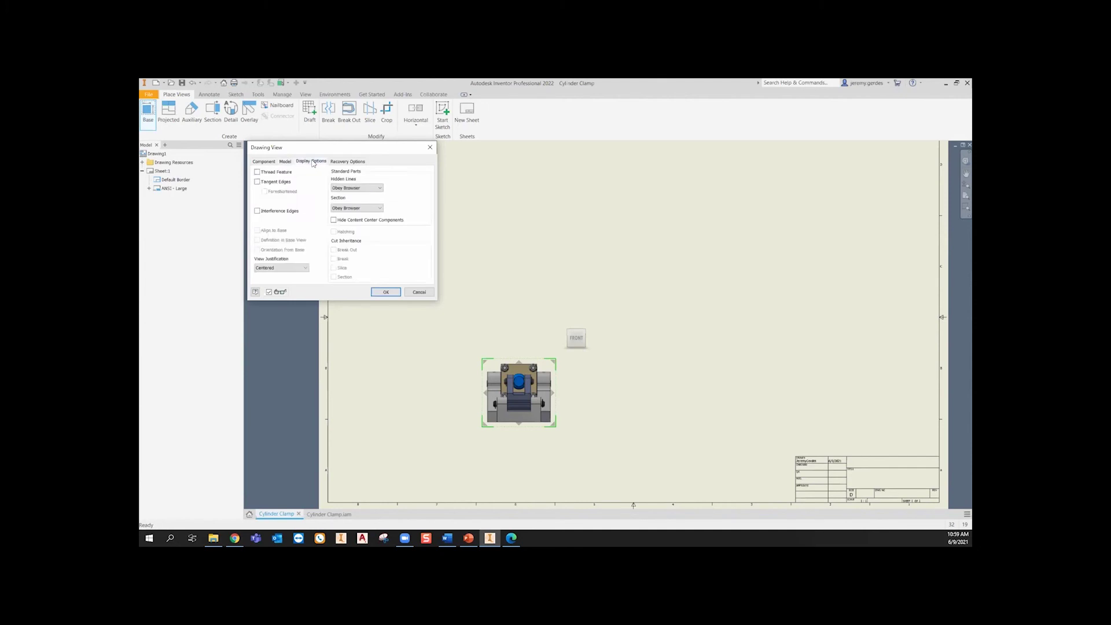
left_click(279, 183)
left_click(589, 338)
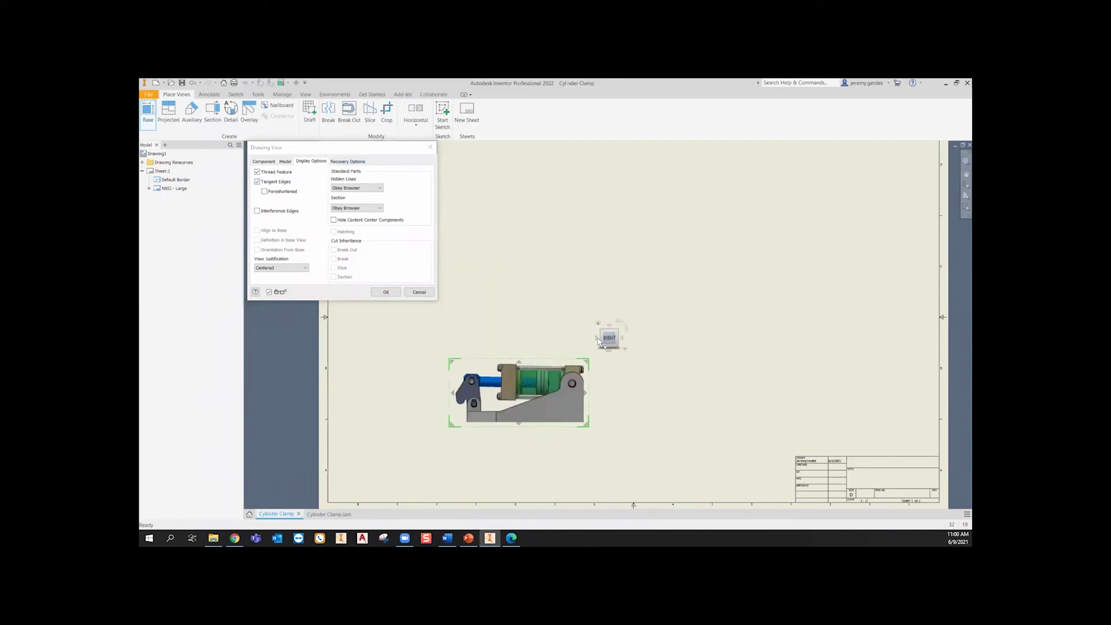
left_click(598, 339)
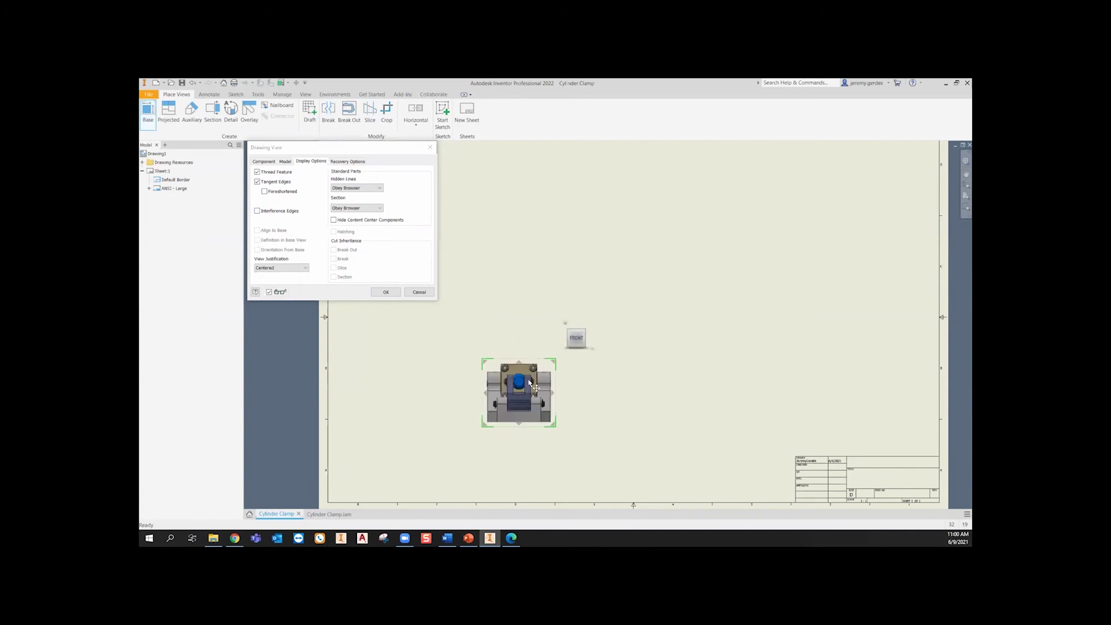
- Place top, right-side and isometric projections of the Cylinder Clamp base view on the sheet and create the views
middle_click_drag(522, 377, 512, 411)
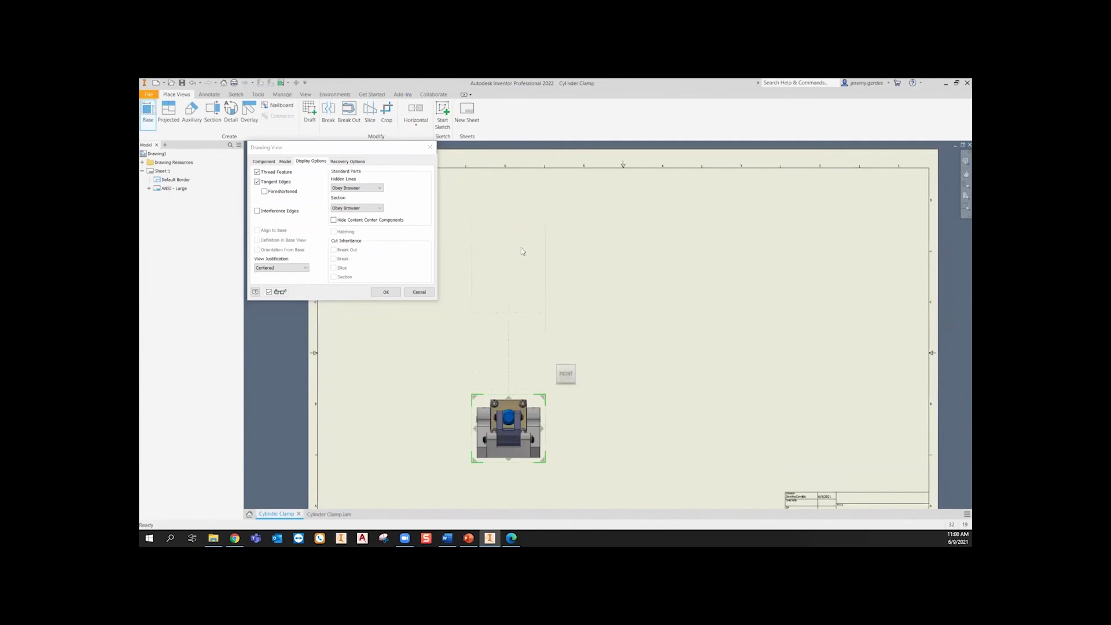
left_click(517, 268)
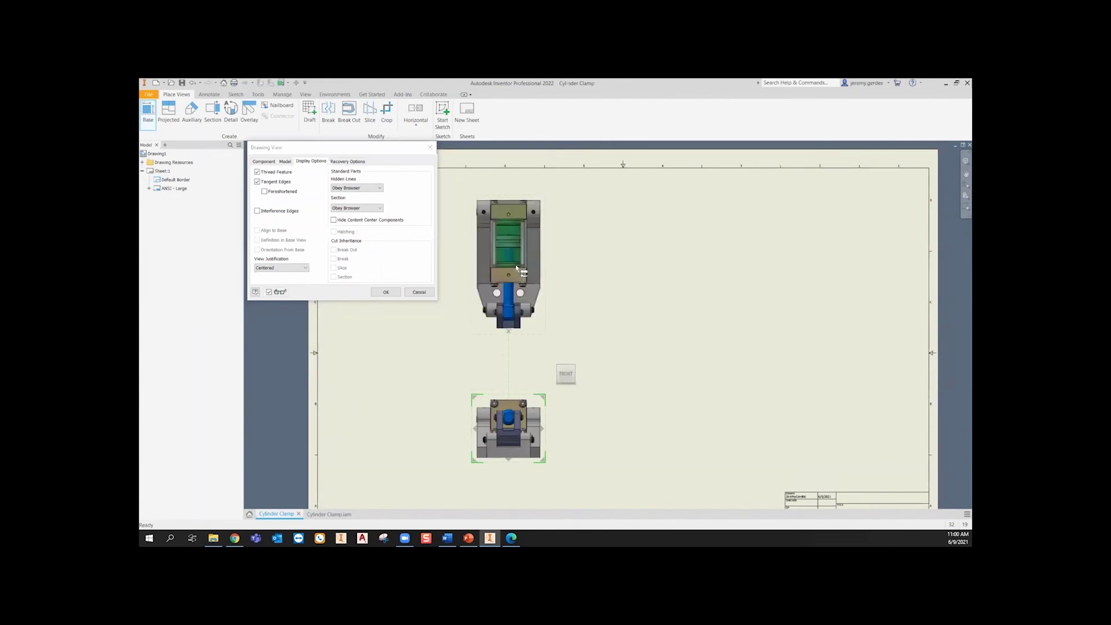
left_click(697, 419)
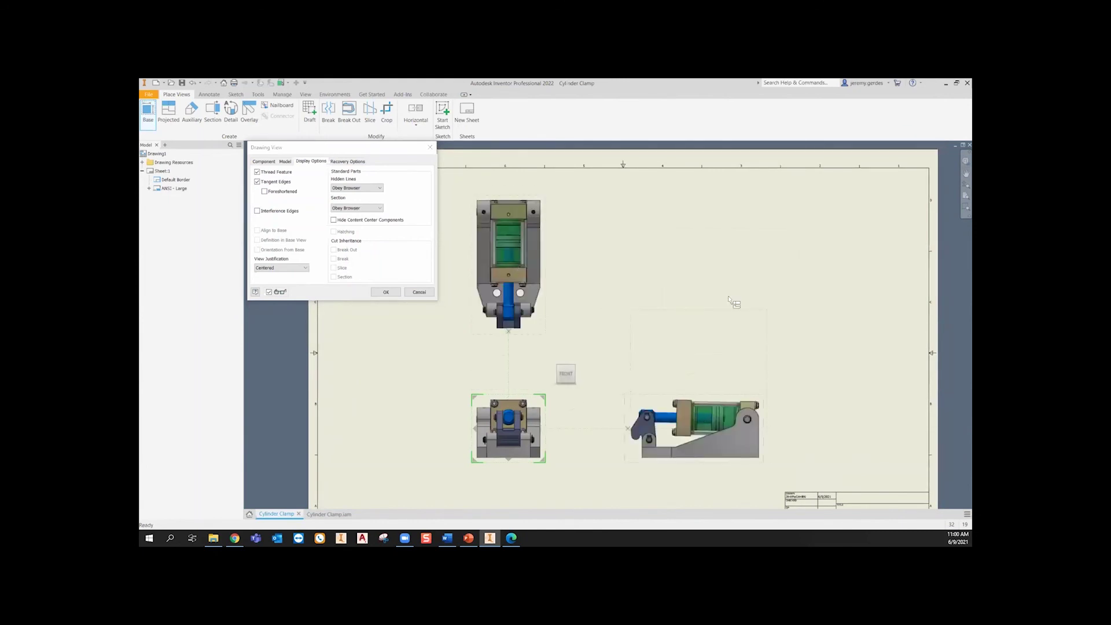
left_click(696, 284)
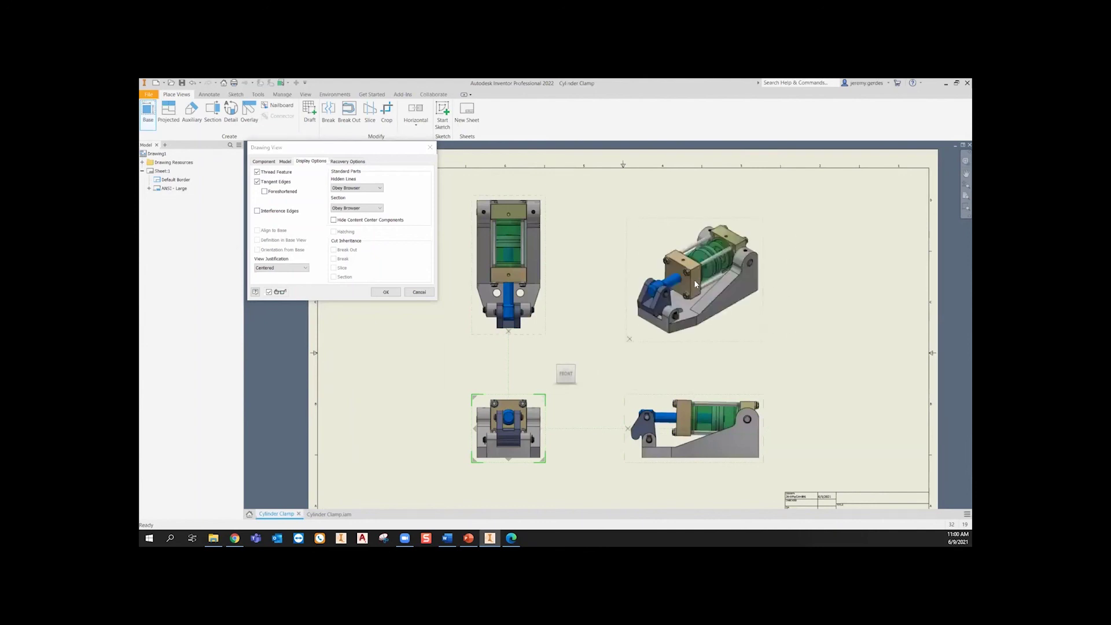
right_click(696, 283)
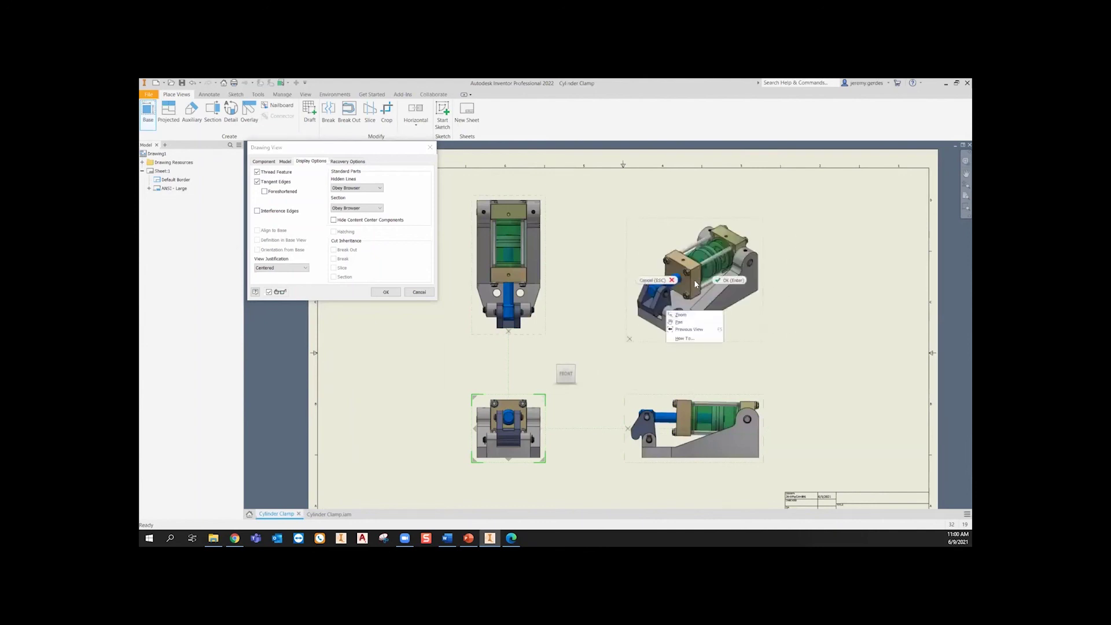
left_click(731, 280)
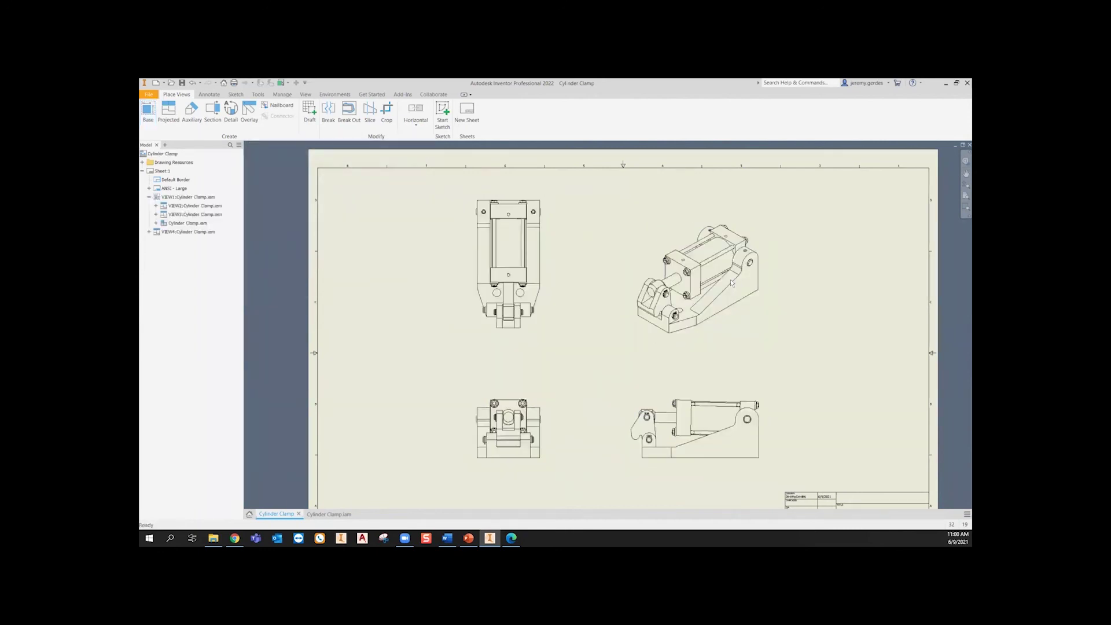
- Rearrange the aligned orthographic views, shifting the front view toward the sheet's lower-left corner and bringing the side view closer to it
middle_click_drag(551, 412, 594, 350)
left_click(591, 401)
left_click_drag(581, 408, 508, 438)
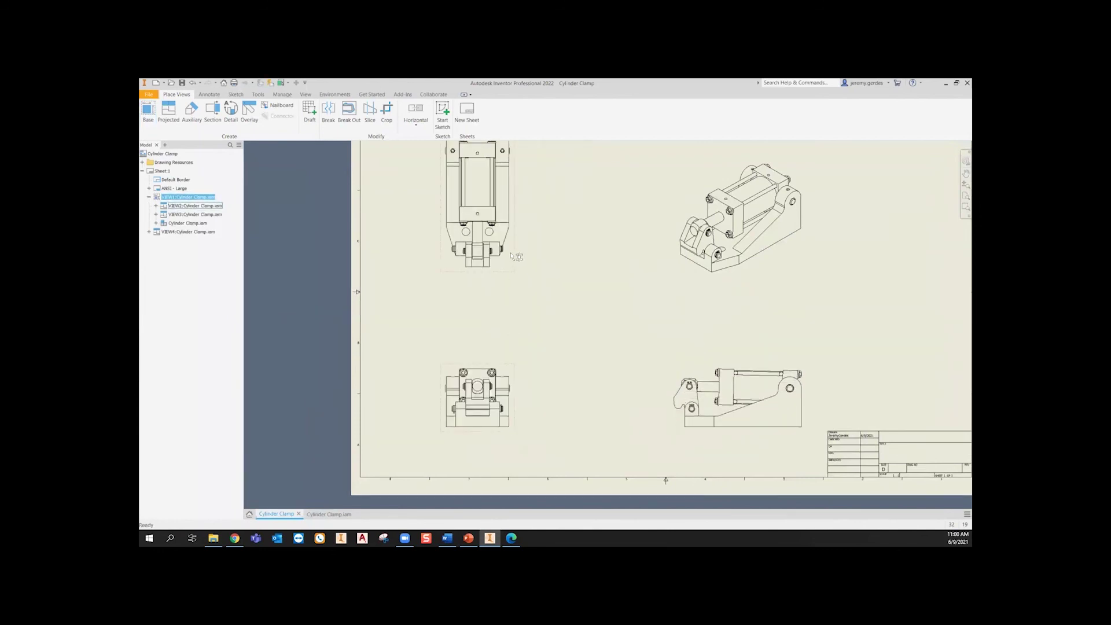
left_click(517, 263)
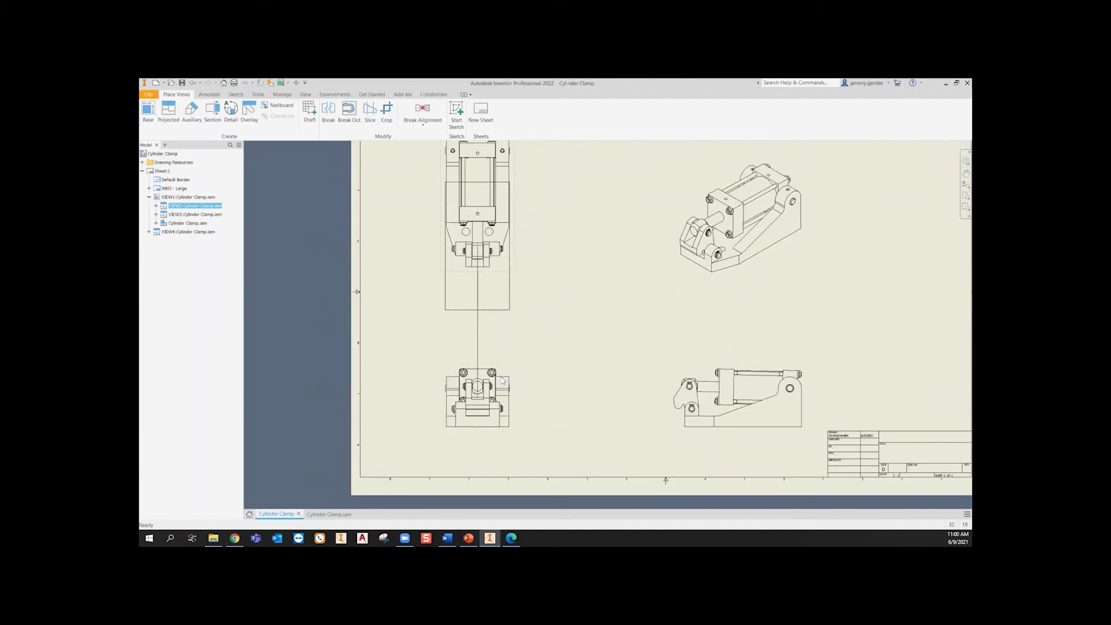
left_click_drag(526, 315, 516, 362)
left_click_drag(515, 292, 526, 256)
left_click_drag(676, 412, 616, 412)
left_click_drag(508, 432, 532, 418)
- Move the isometric view closer to the top view so it sits above the side view
middle_click_drag(651, 294, 582, 341)
left_click_drag(682, 314, 655, 301)
mouse_move(570, 340)
middle_mouse_down()
mouse_move(579, 324)
mouse_move(617, 358)
mouse_move(585, 298)
middle_mouse_up()
scroll(583, 324, "up", 5)
scroll(579, 323, "down", 4)
middle_click_drag(490, 305, 548, 350)
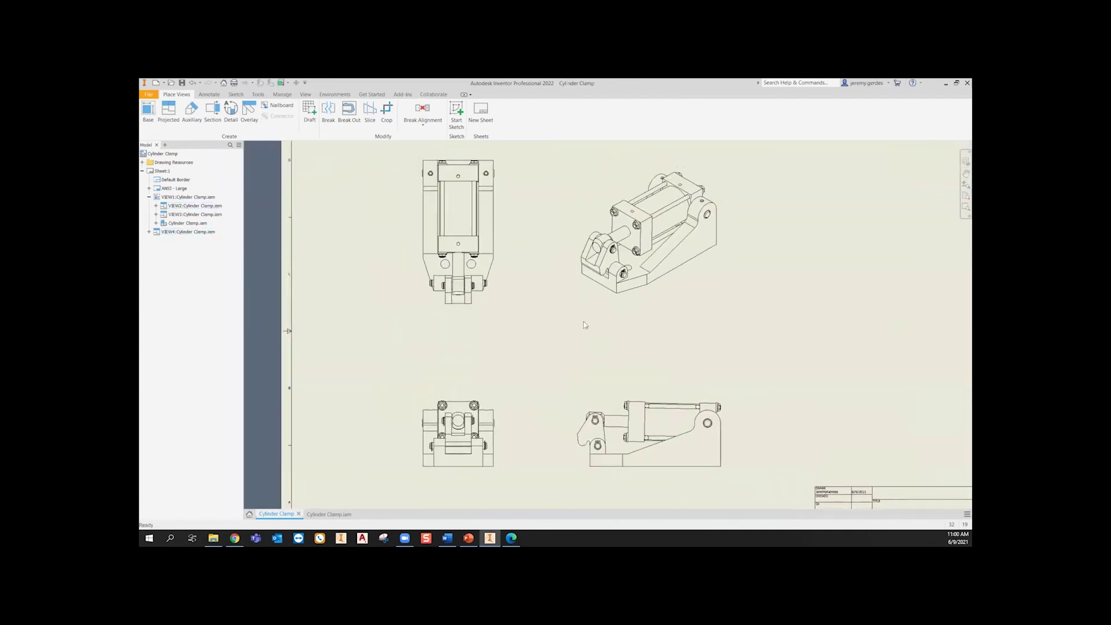
- Start Auto Balloon on the isometric view and select all its components for ballooning
left_click(212, 96)
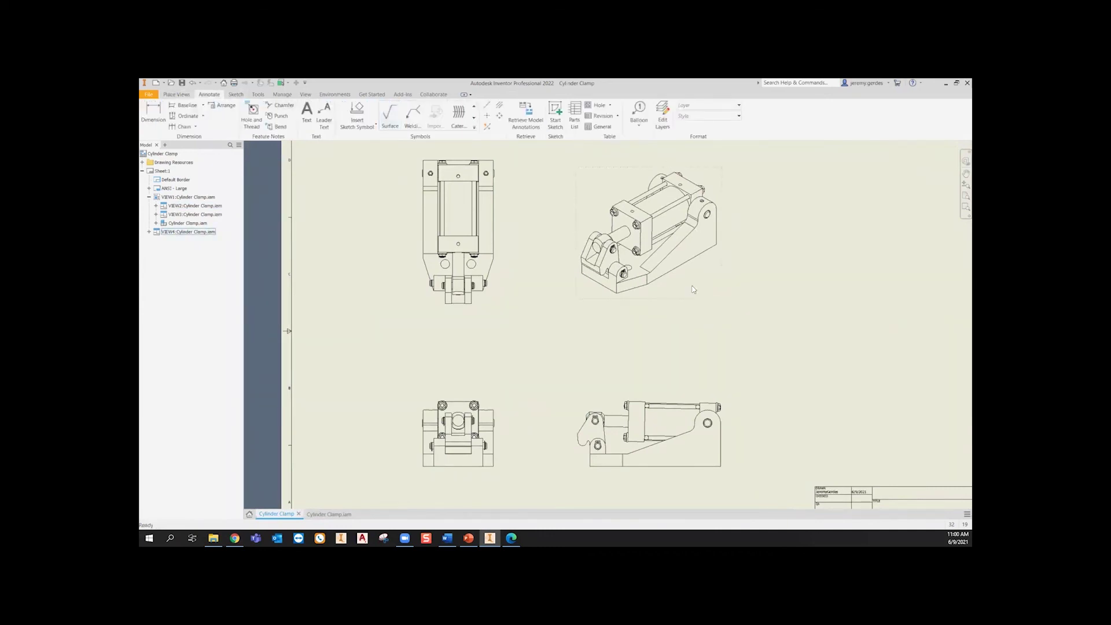
middle_click_drag(635, 348, 580, 371)
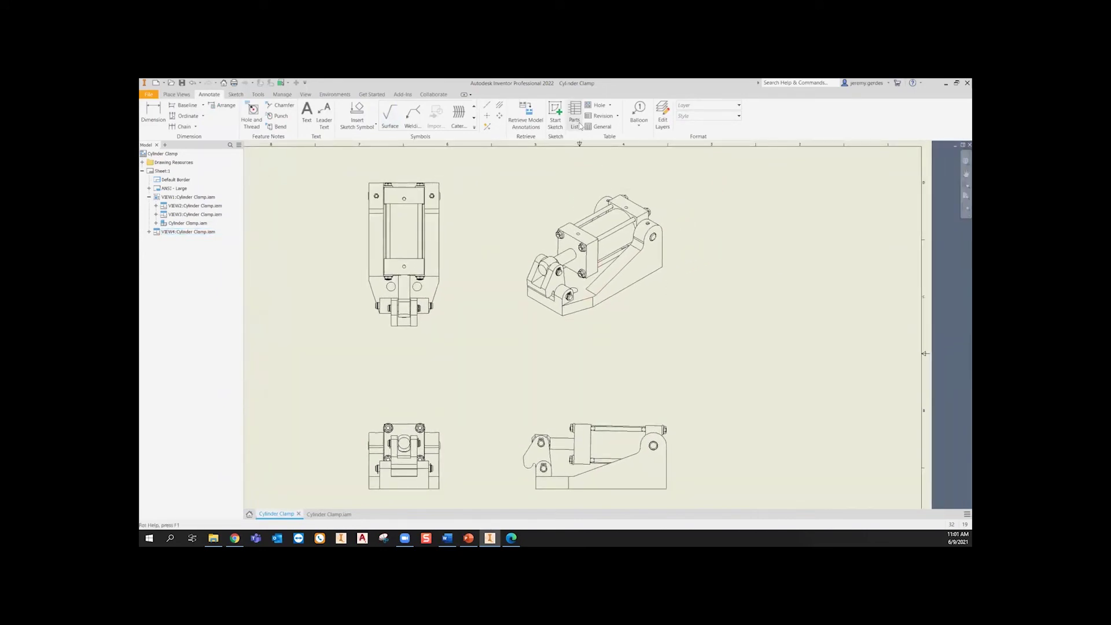
left_click(637, 115)
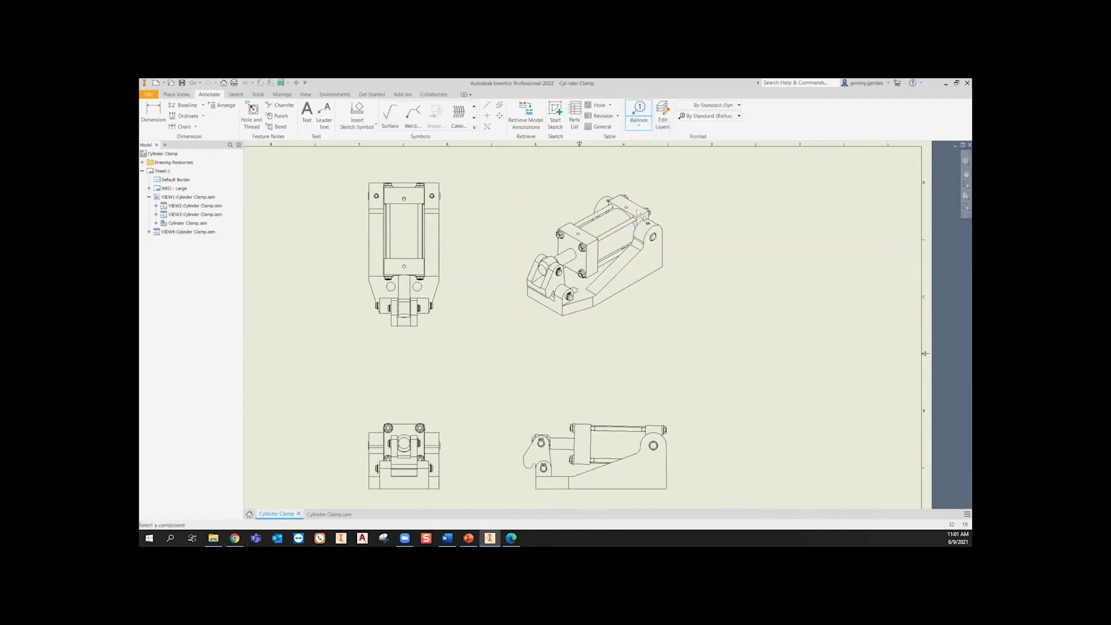
left_click(640, 120)
left_click(640, 127)
left_click(651, 154)
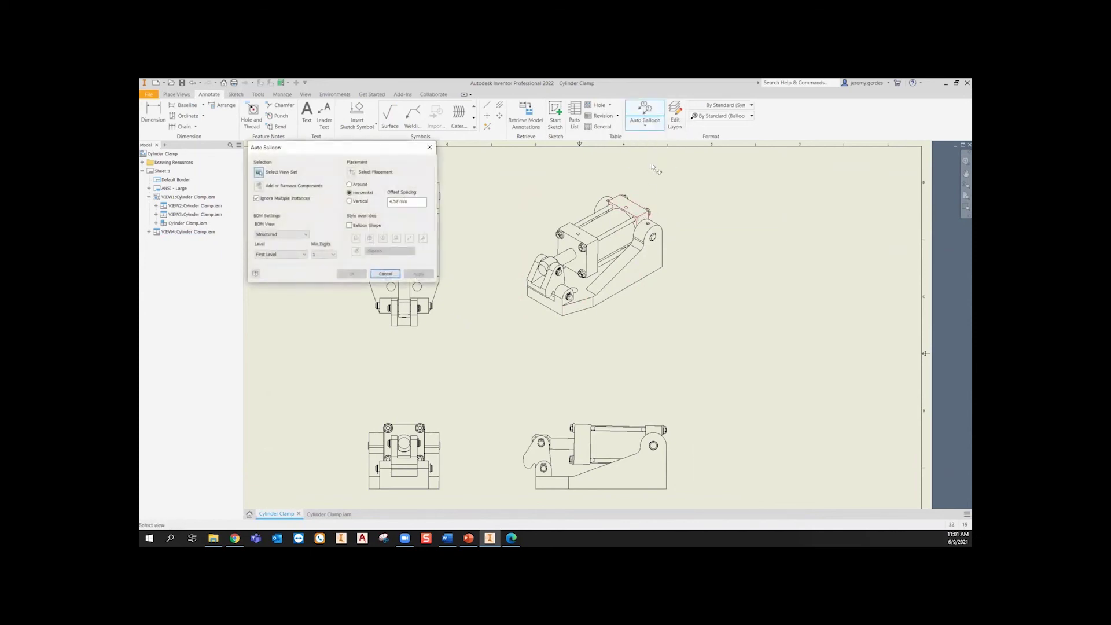
left_click(645, 193)
left_click_drag(550, 229, 692, 327)
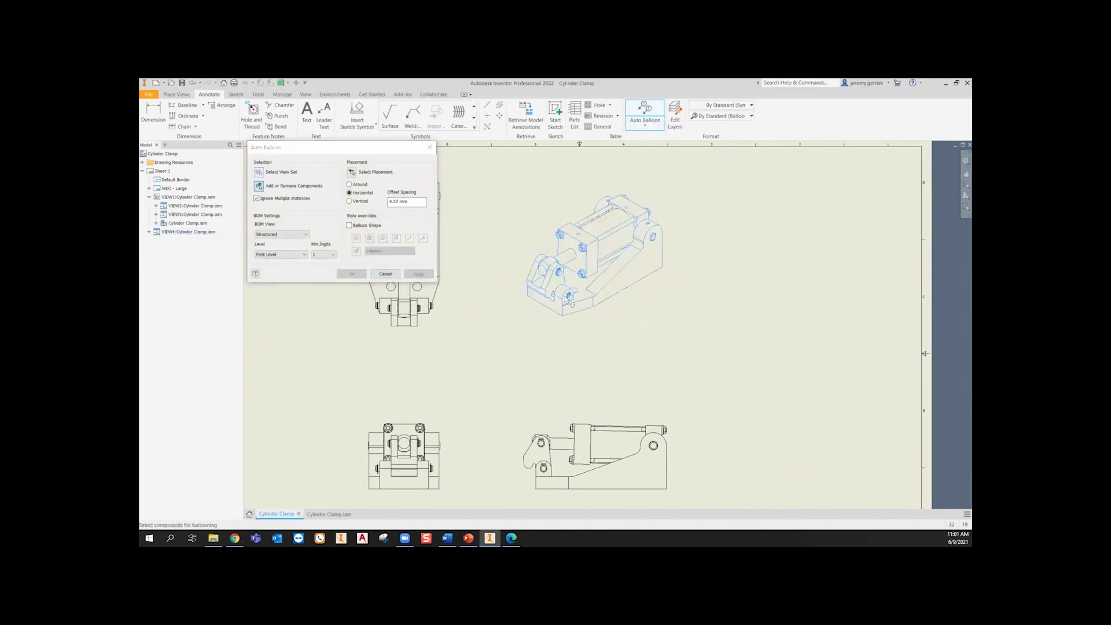
- Place the balloons in a horizontal row above the isometric view, enabling the assembly's BOM view
left_click(352, 173)
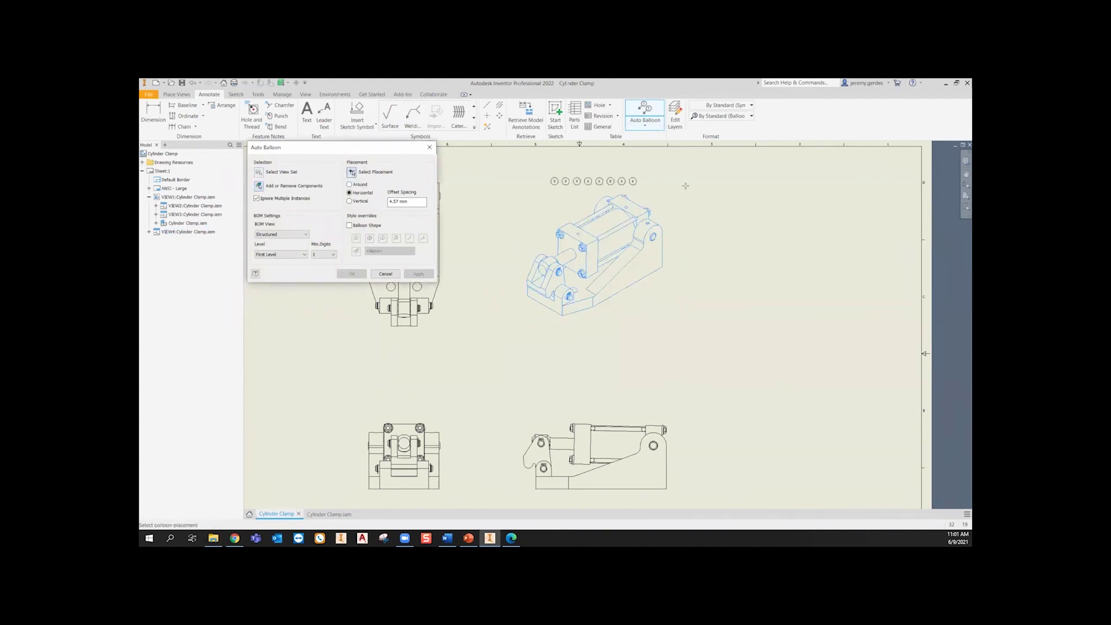
left_click(582, 162)
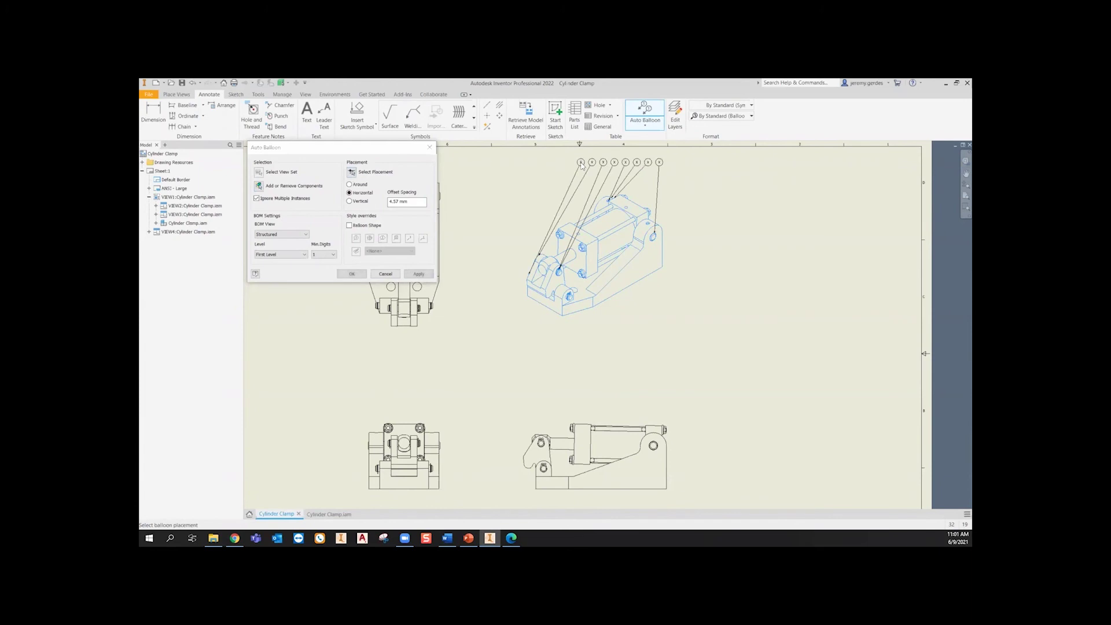
left_click(350, 275)
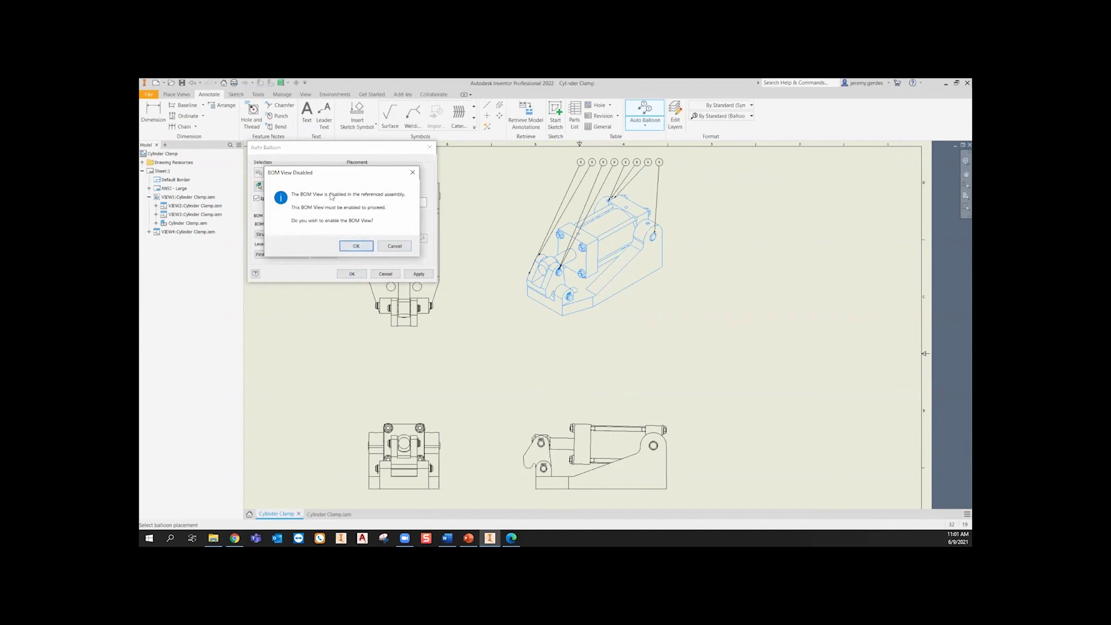
left_click(347, 248)
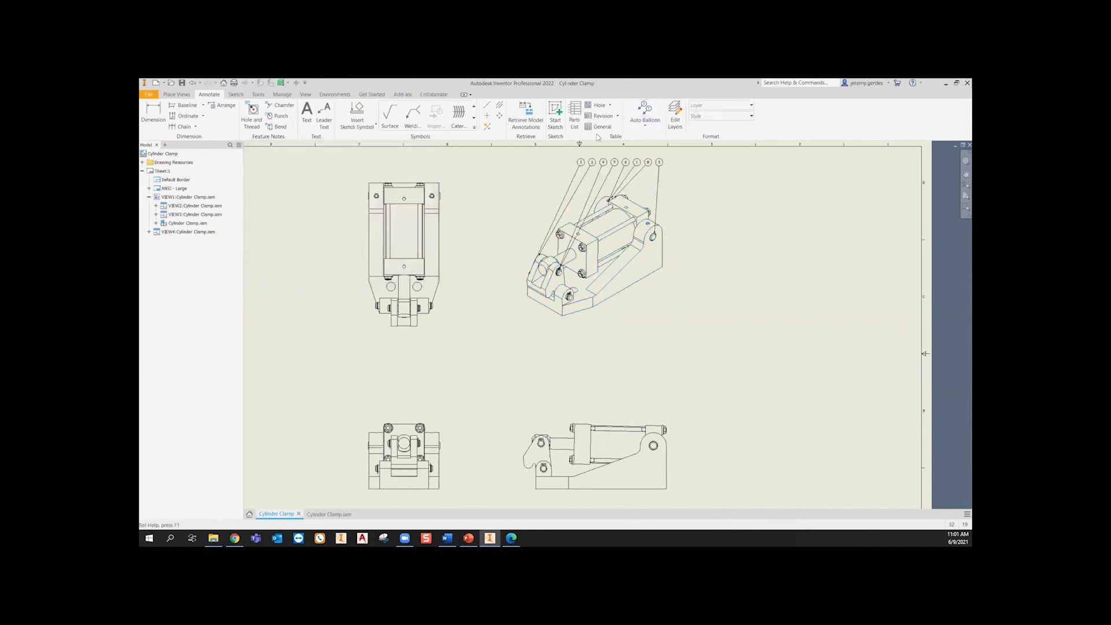
- Insert a parts list for the Cylinder Clamp assembly in the sheet's upper-right area
left_click(574, 115)
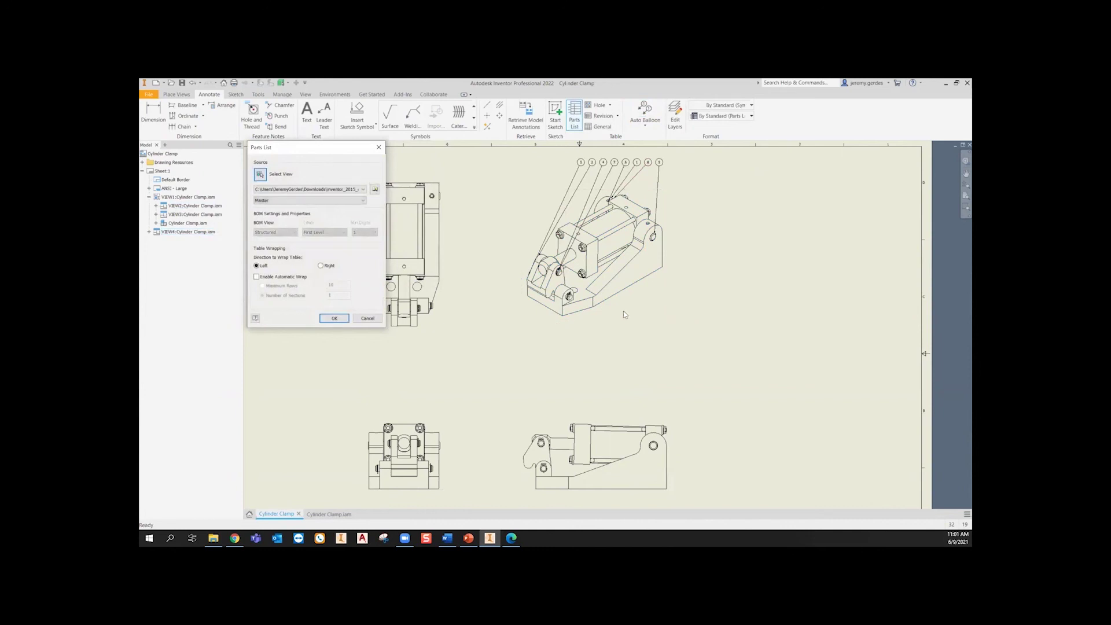
left_click(334, 320)
left_click(869, 186)
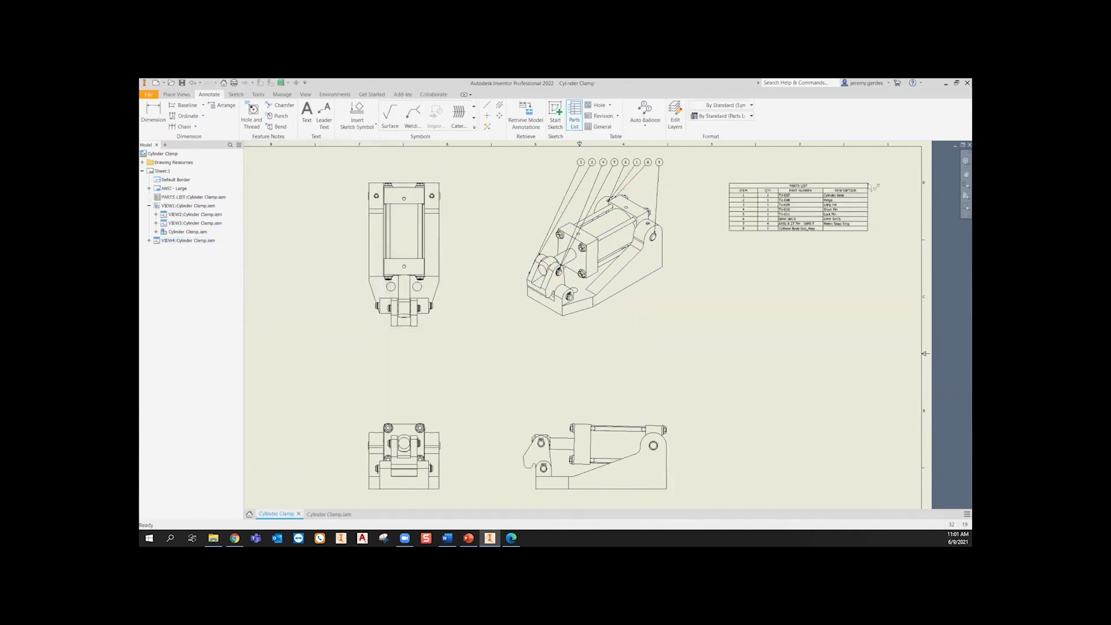
scroll(778, 242, "up", 3)
middle_click_drag(763, 242, 800, 334)
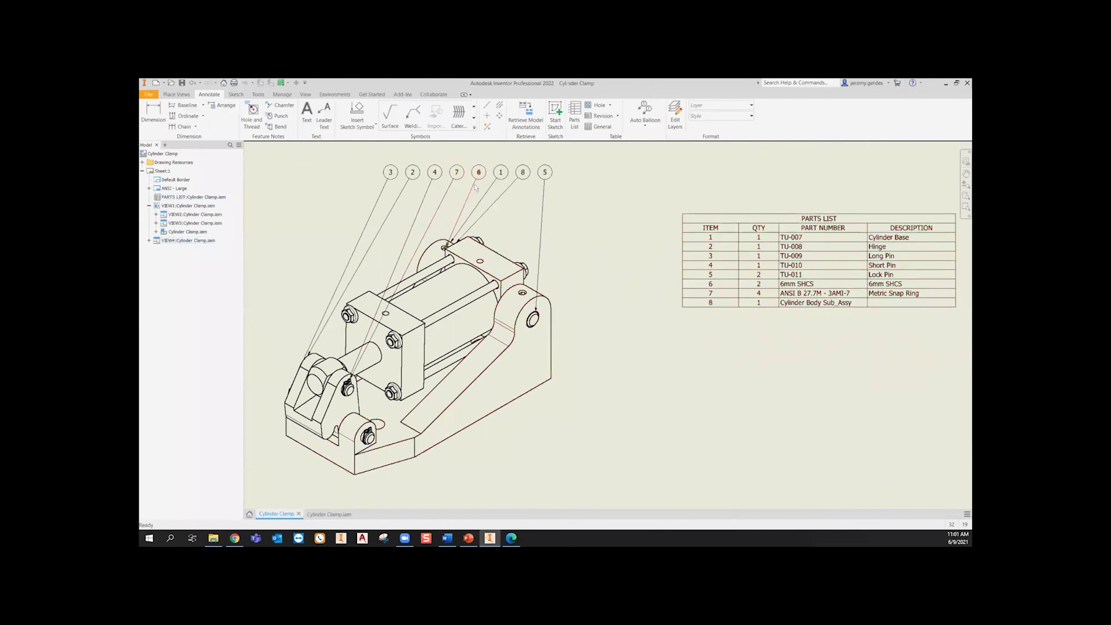
scroll(681, 250, "down", 7)
scroll(627, 323, "up", 3)
middle_click_drag(685, 254, 663, 283)
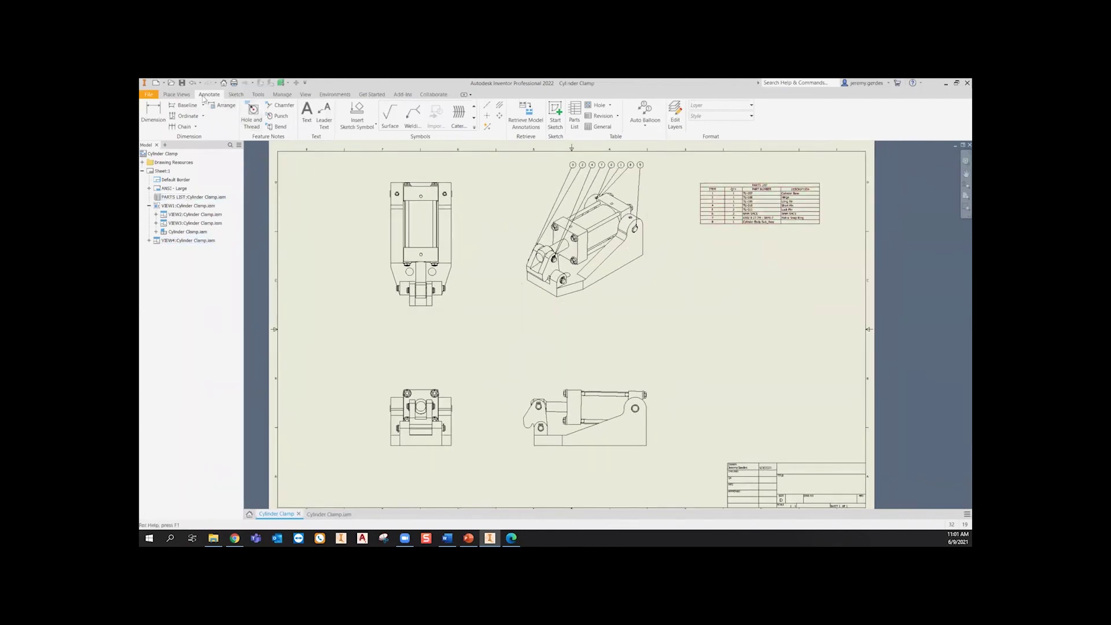
- Create another drawing from the metric ANSI (mm).idw template and open the part Cylinder Base.ipt
left_click(156, 84)
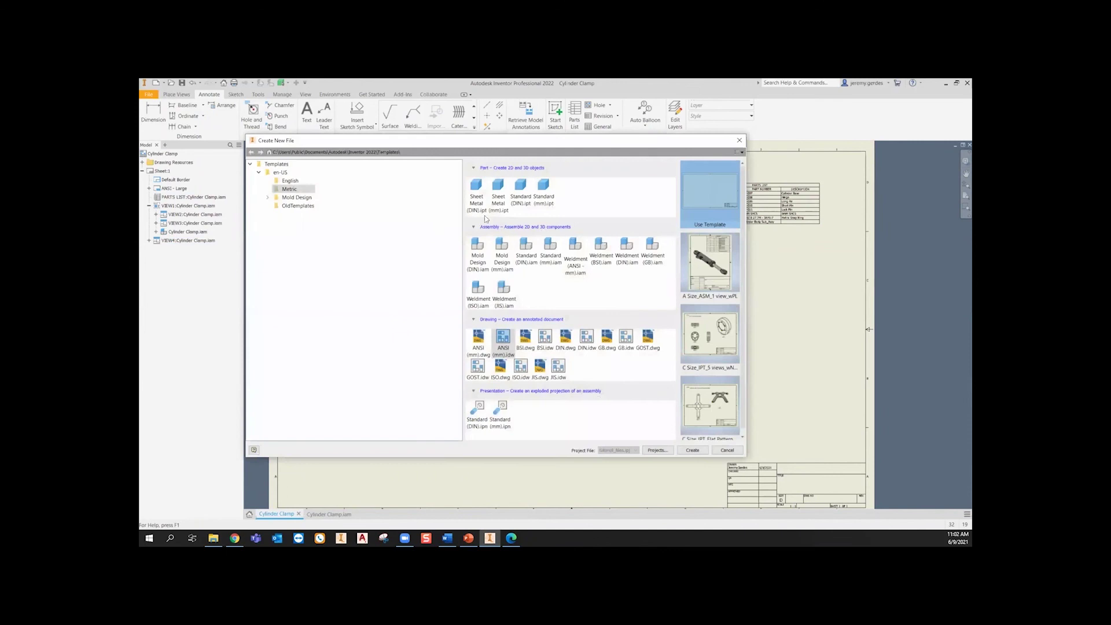
double_click(503, 339)
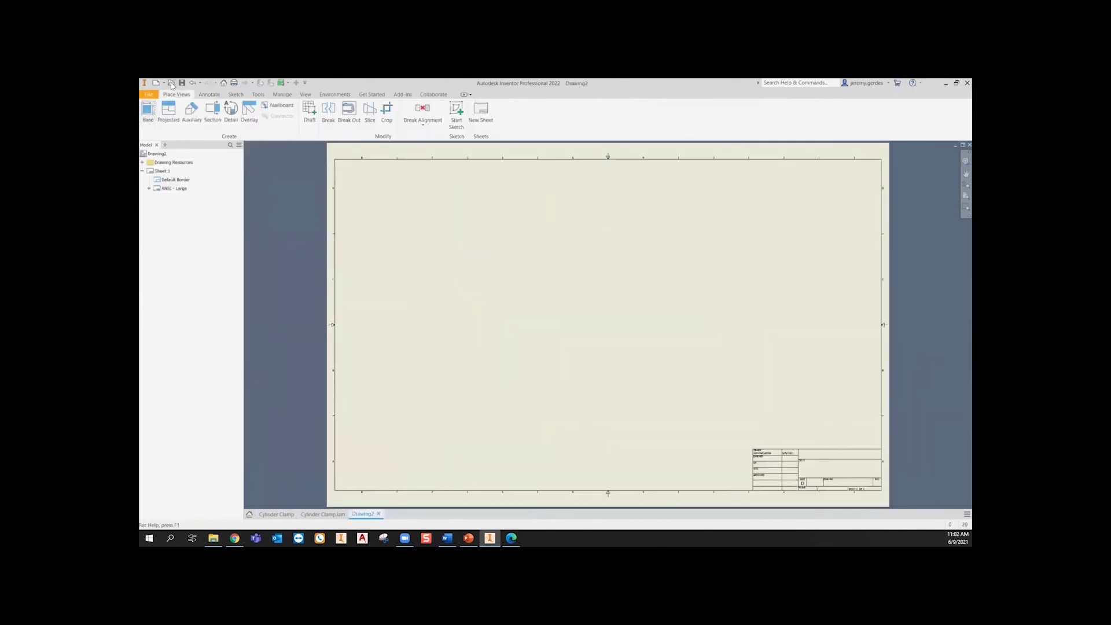
left_click(553, 342)
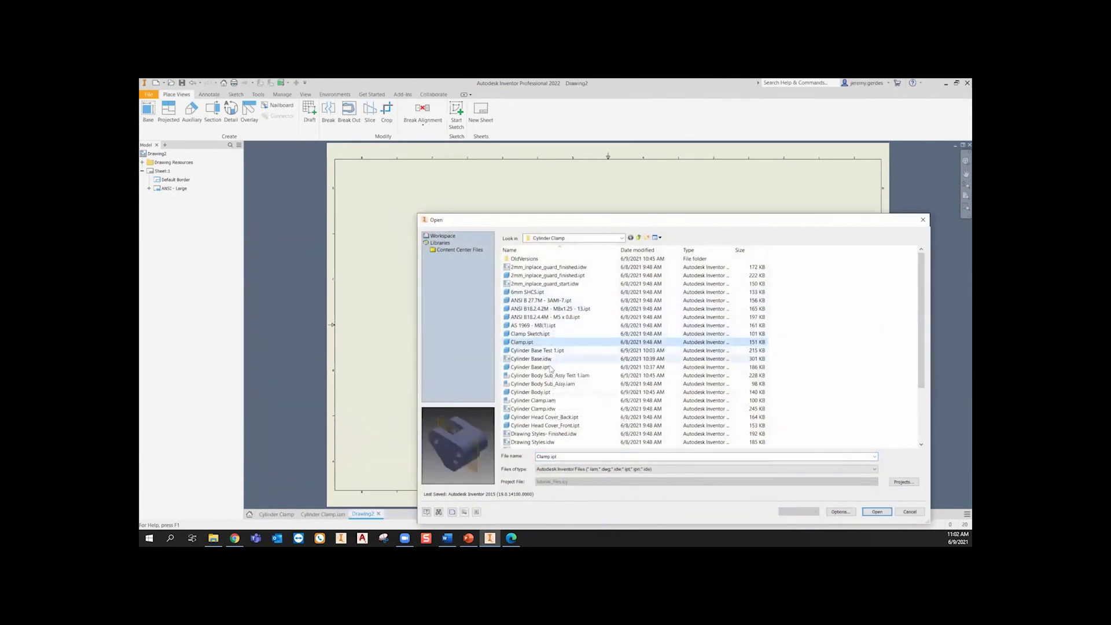
left_click(549, 367)
double_click(549, 367)
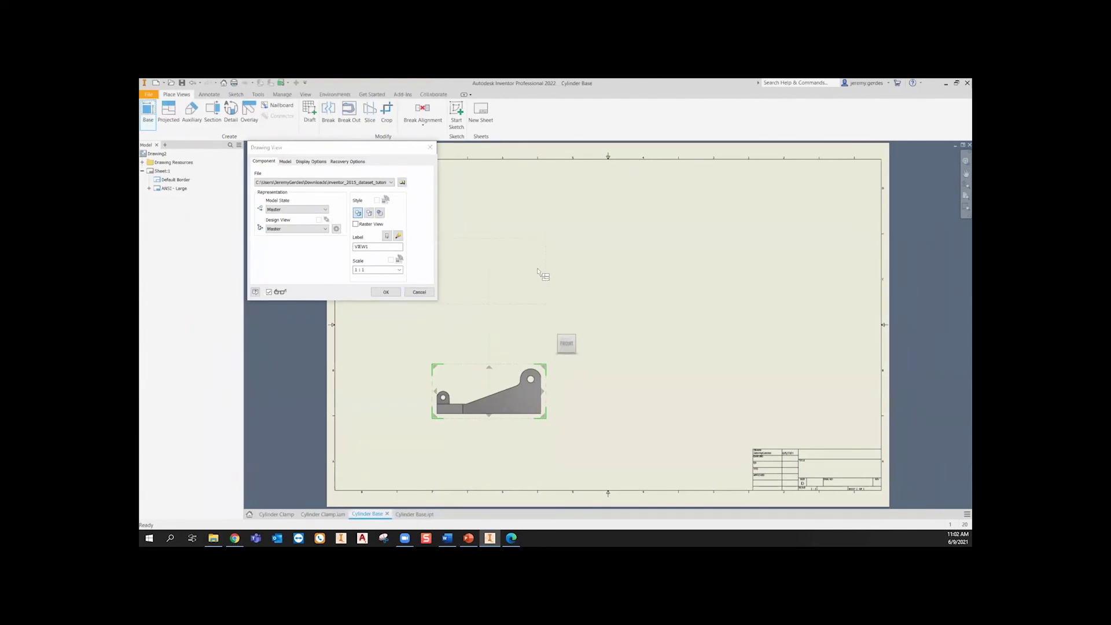
- Place top, side and isometric projections from the front base view of Cylinder Base
left_click(538, 272)
left_click(665, 407)
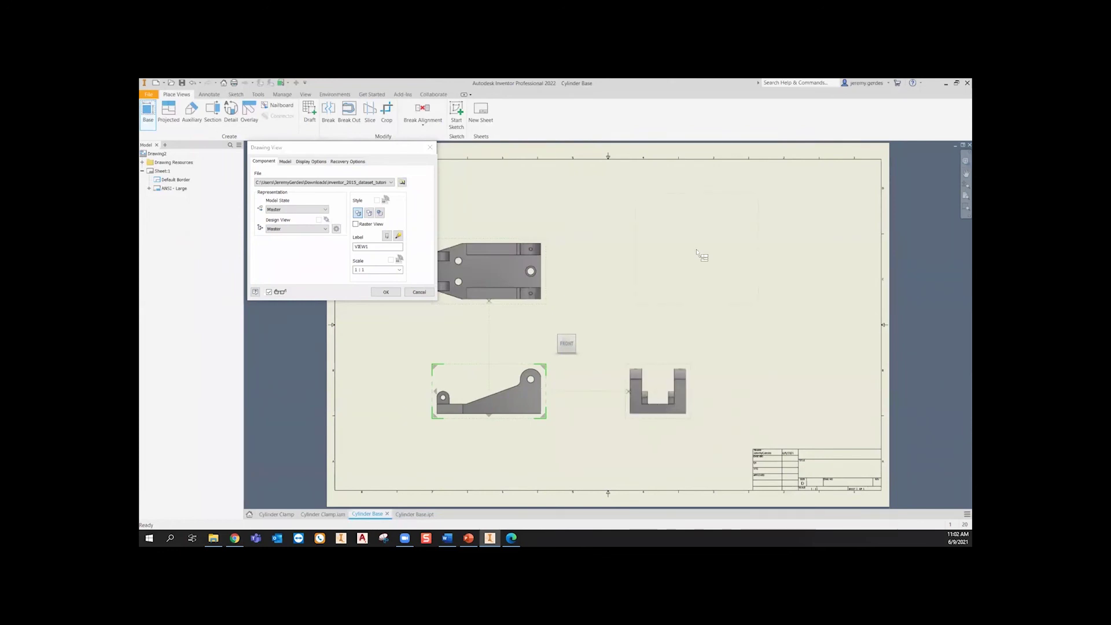
left_click(697, 253)
- Create the Cylinder Base views at a scale of 1.5 : 1 and move the isometric and side views farther right
left_click(399, 269)
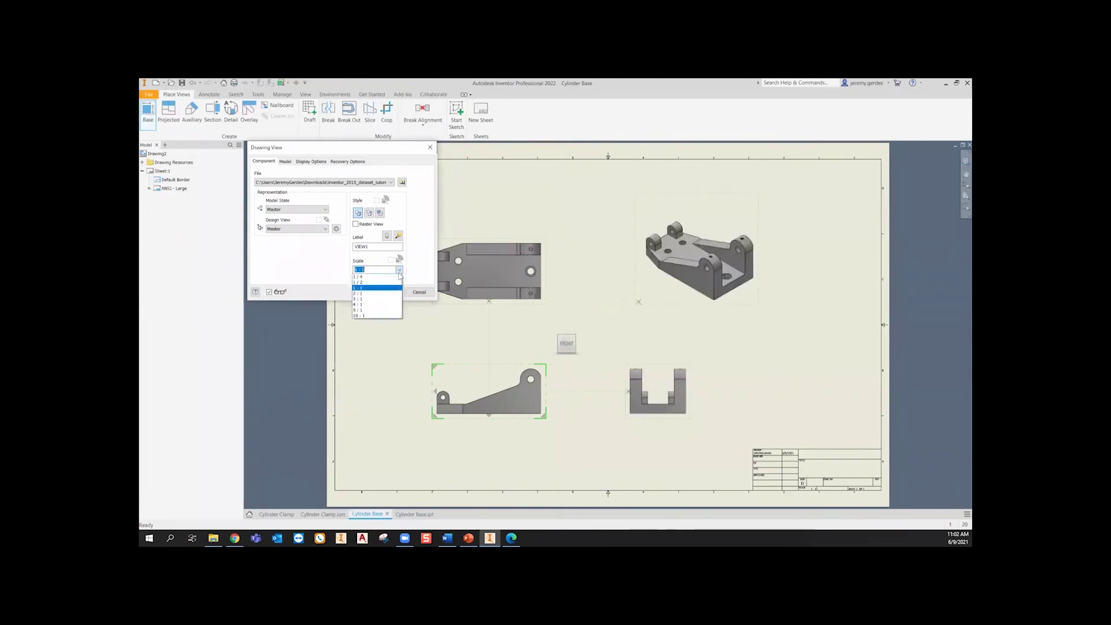
left_click(380, 293)
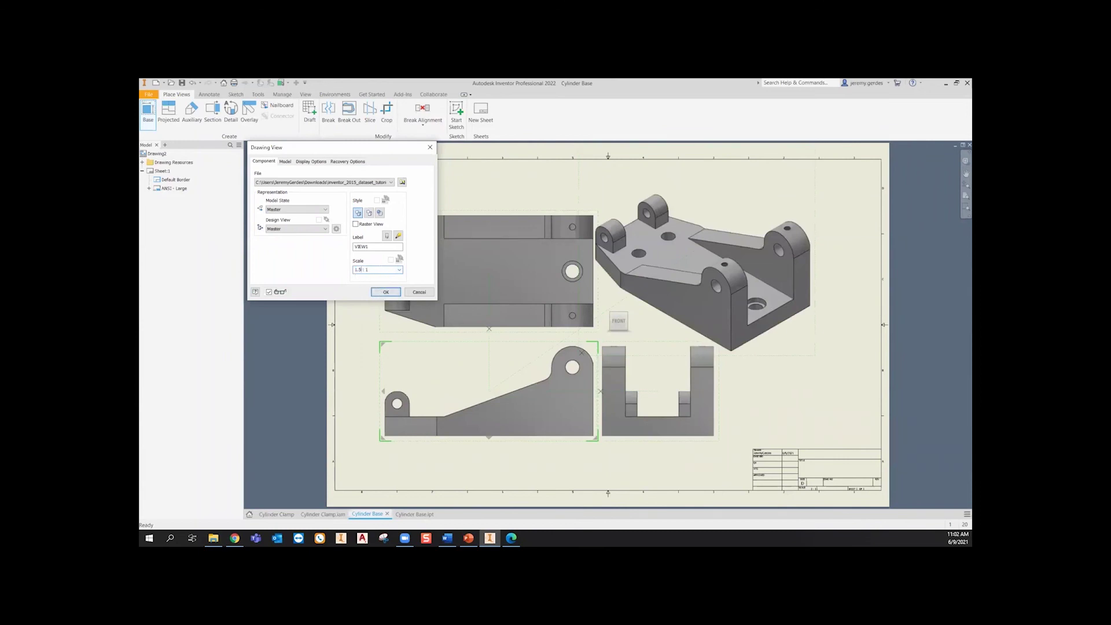
left_click(398, 293)
left_click_drag(711, 326, 757, 325)
left_click_drag(674, 432, 726, 434)
- Delete the top view of Cylinder Base from the sheet
left_click(166, 117)
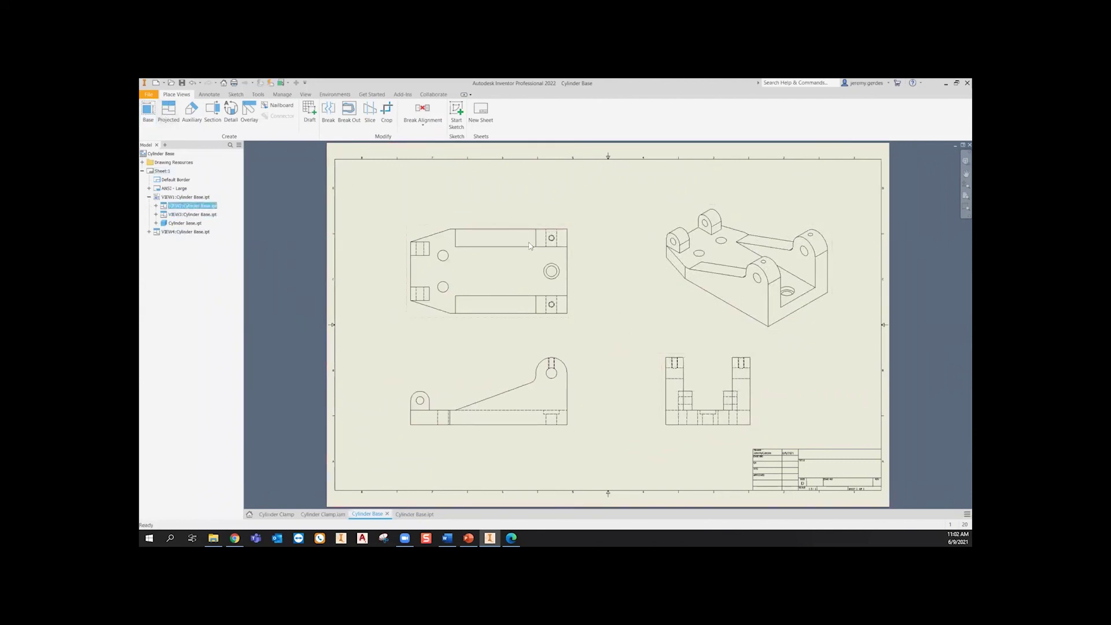
key("Delete")
left_click(544, 325)
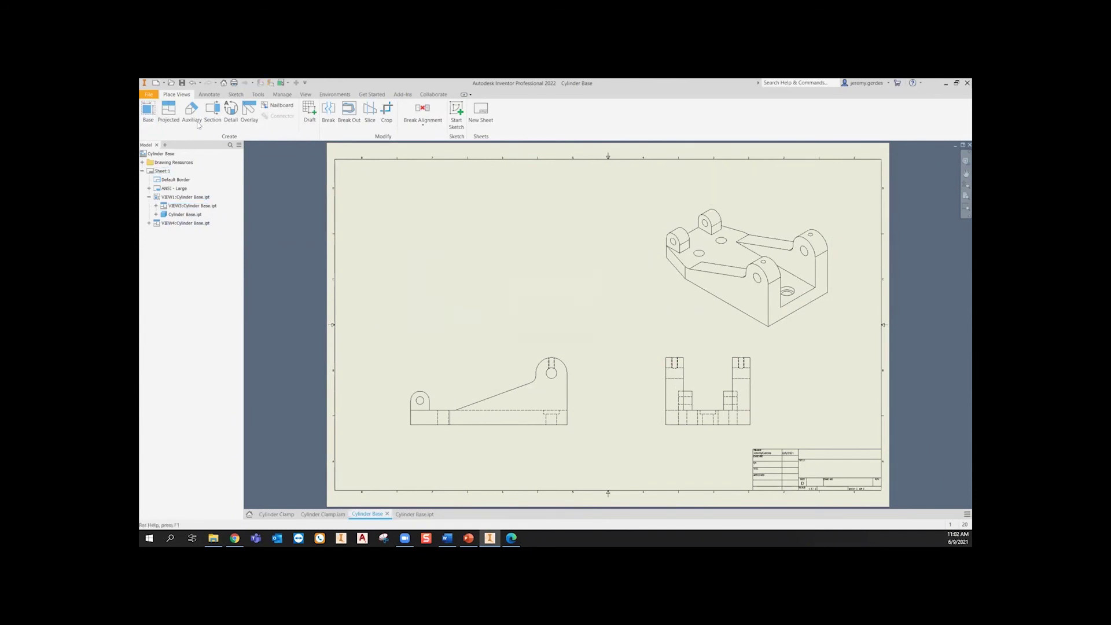
left_click(167, 117)
left_click(455, 377)
left_click(471, 210)
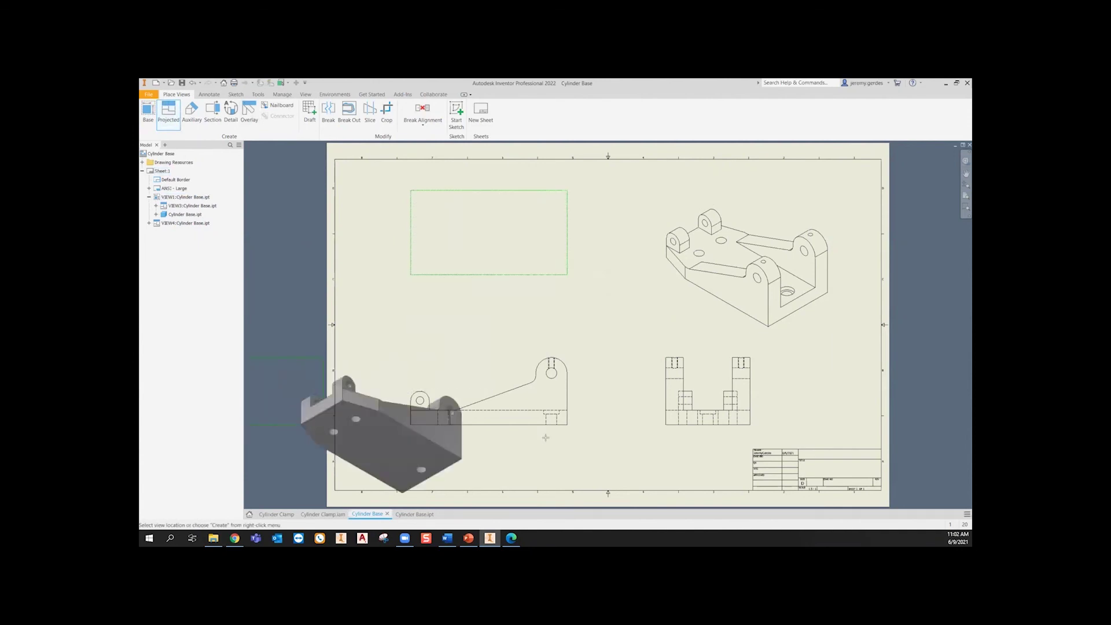
key("Escape")
- Create a new projected top view above the Cylinder Base front view
left_click(167, 117)
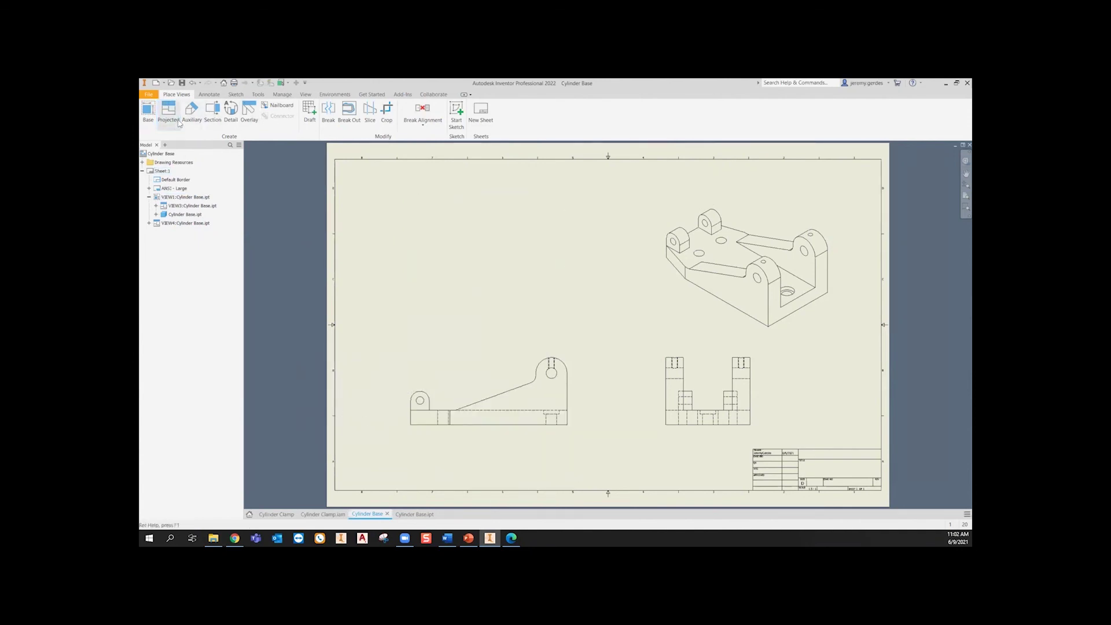
left_click(508, 377)
left_click(495, 247)
right_click(495, 248)
left_click(523, 248)
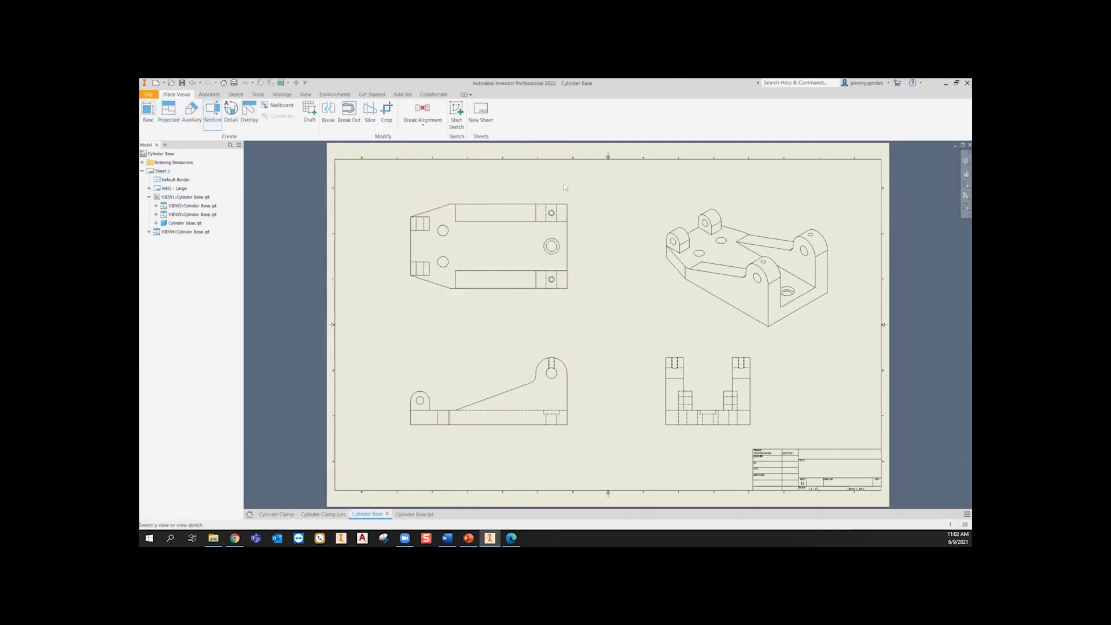
left_click(232, 110)
left_click(211, 96)
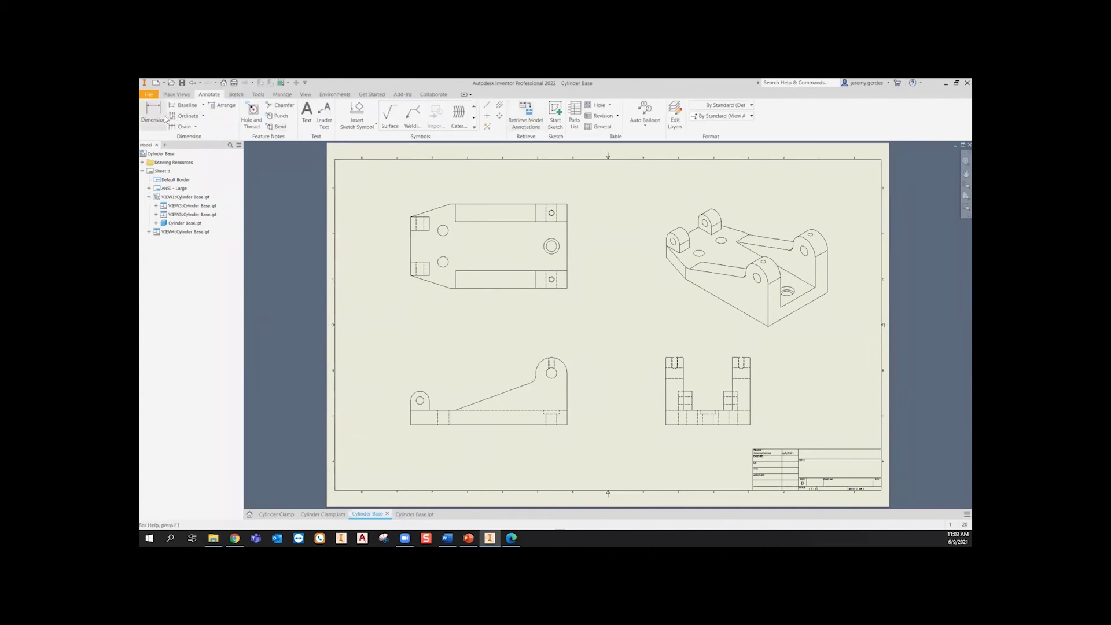
- Dimension the overall depth of the Cylinder Base along the top view's right edge, and delete that dimension
left_click(153, 112)
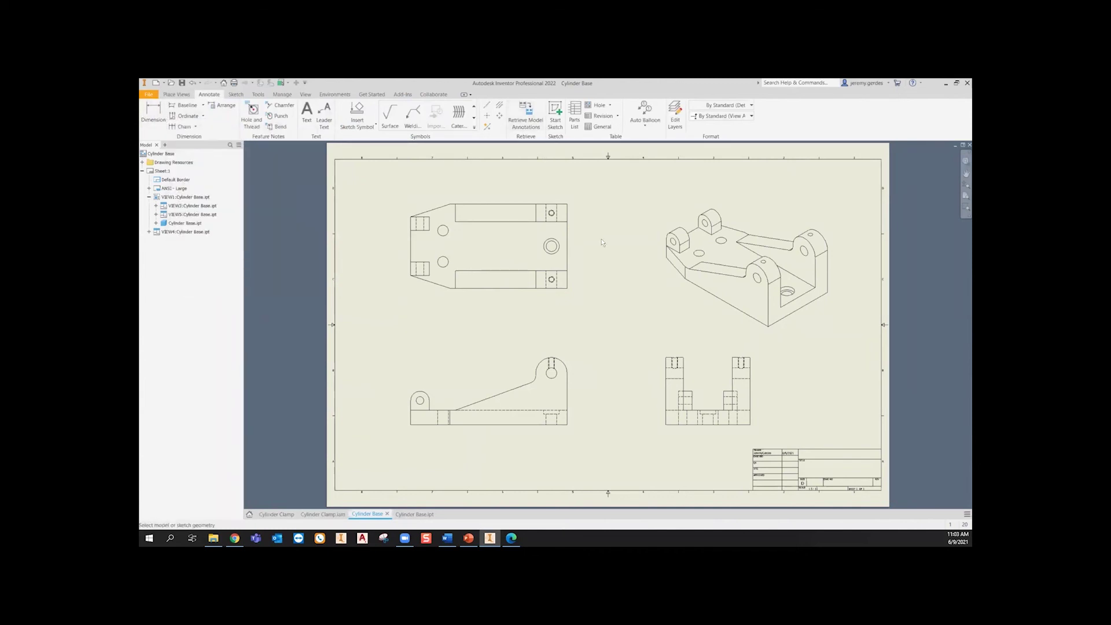
left_click(566, 206)
left_click(590, 248)
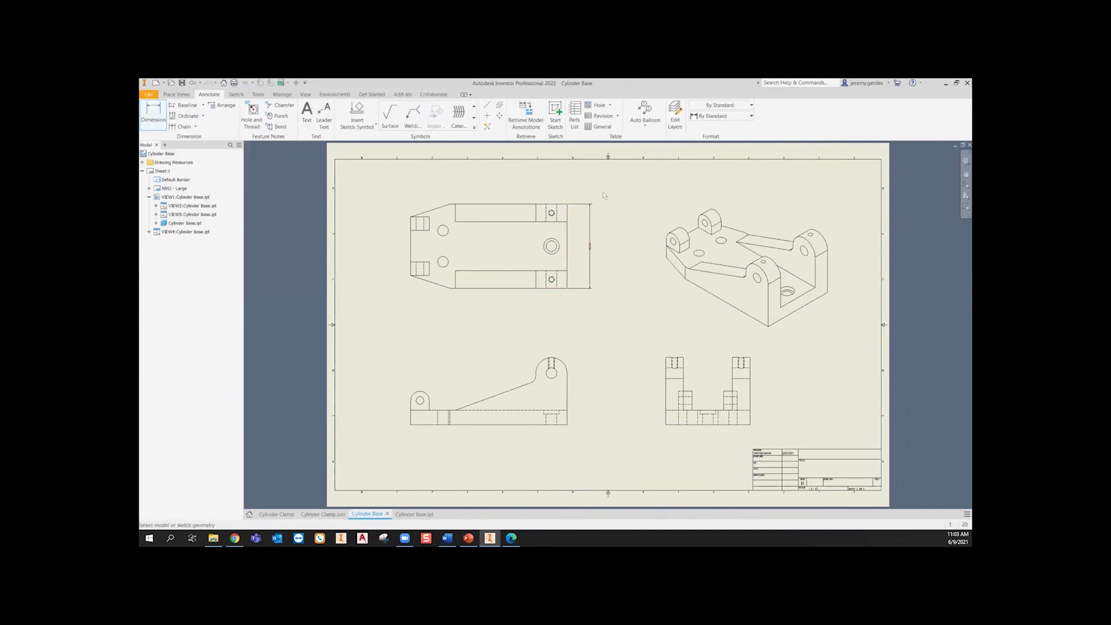
key("Escape")
left_click_drag(596, 190, 584, 219)
key("Delete")
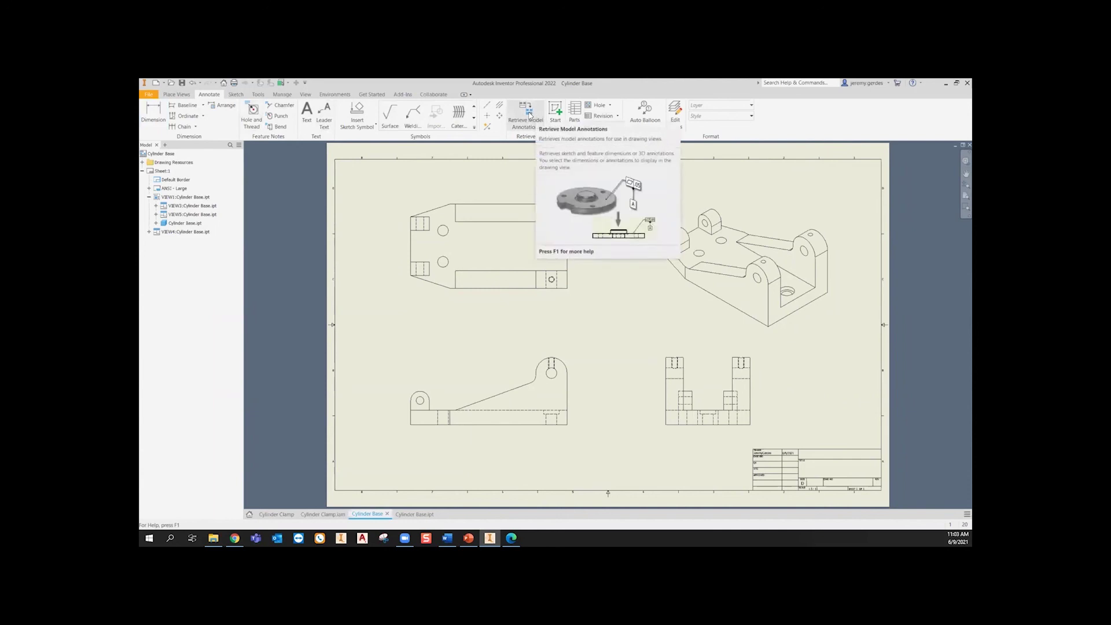
- Retrieve the sketch and feature dimensions of the model into the Cylinder Base front view
left_click(527, 114)
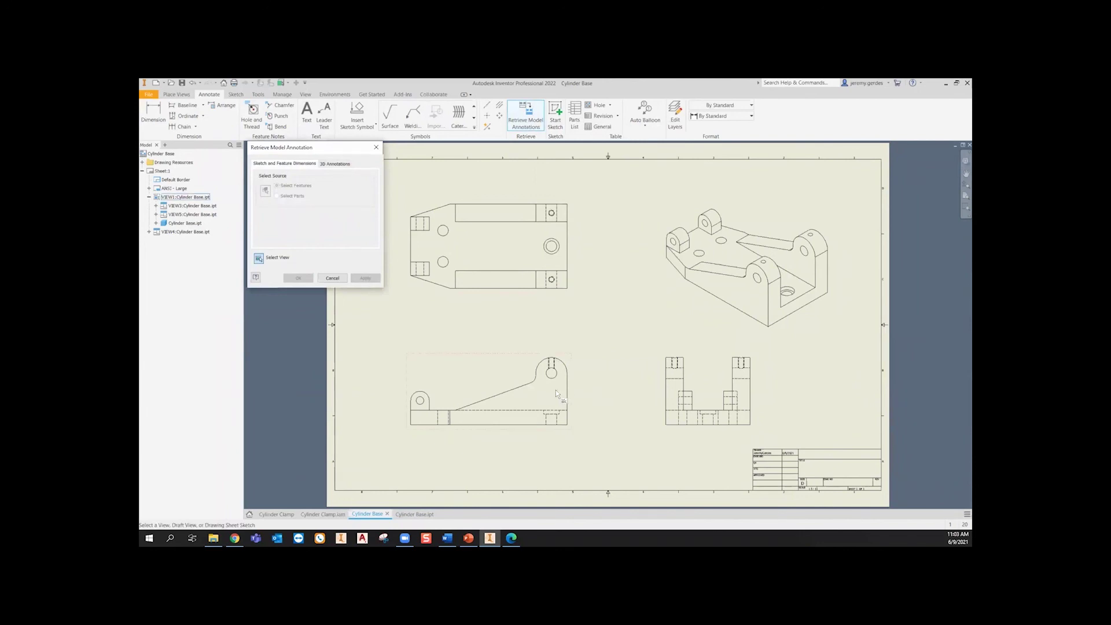
left_click(458, 357)
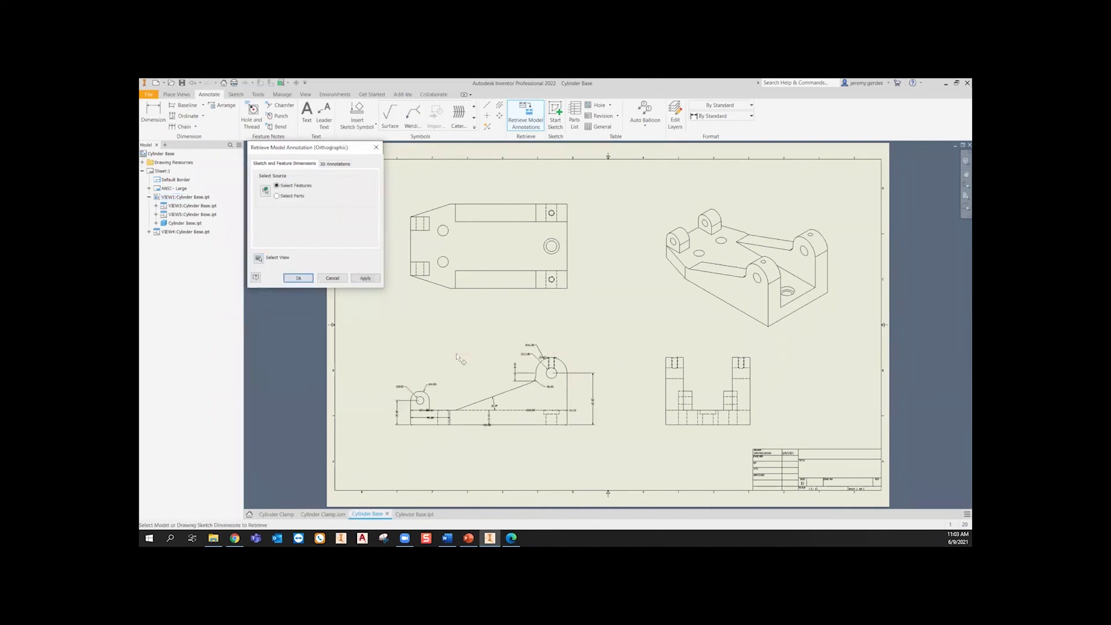
scroll(516, 429, "up", 3)
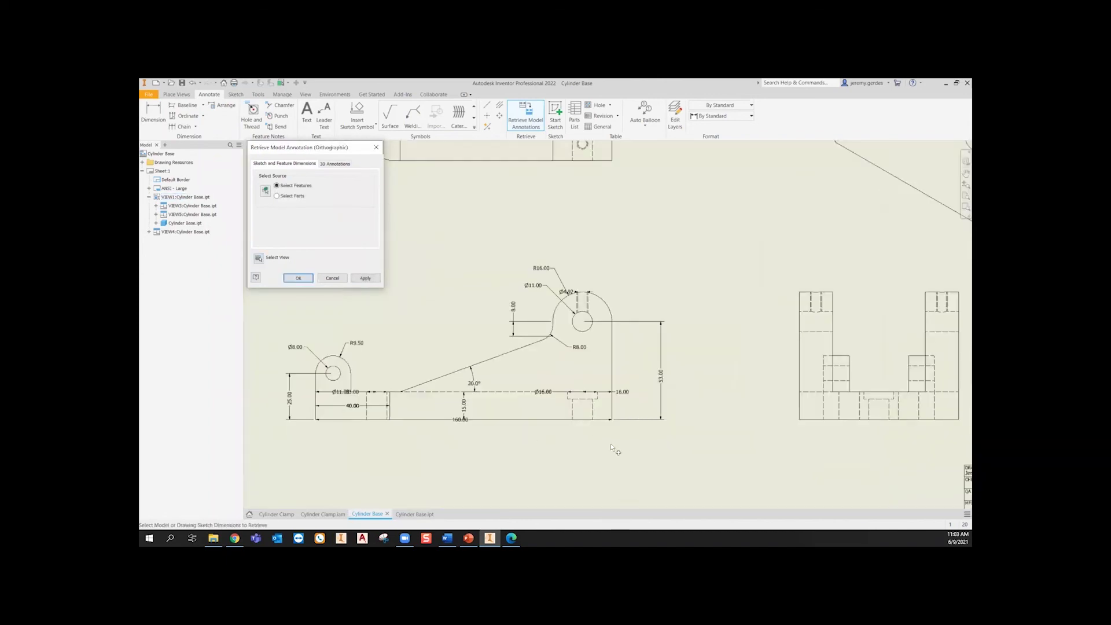
middle_click_drag(617, 452, 654, 408)
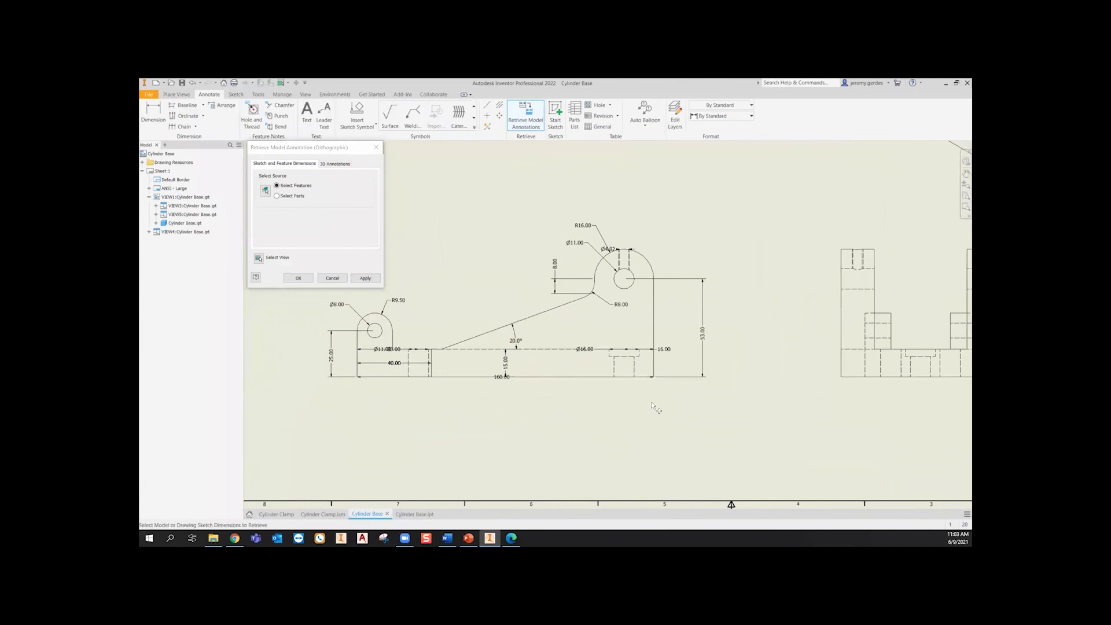
left_click(298, 279)
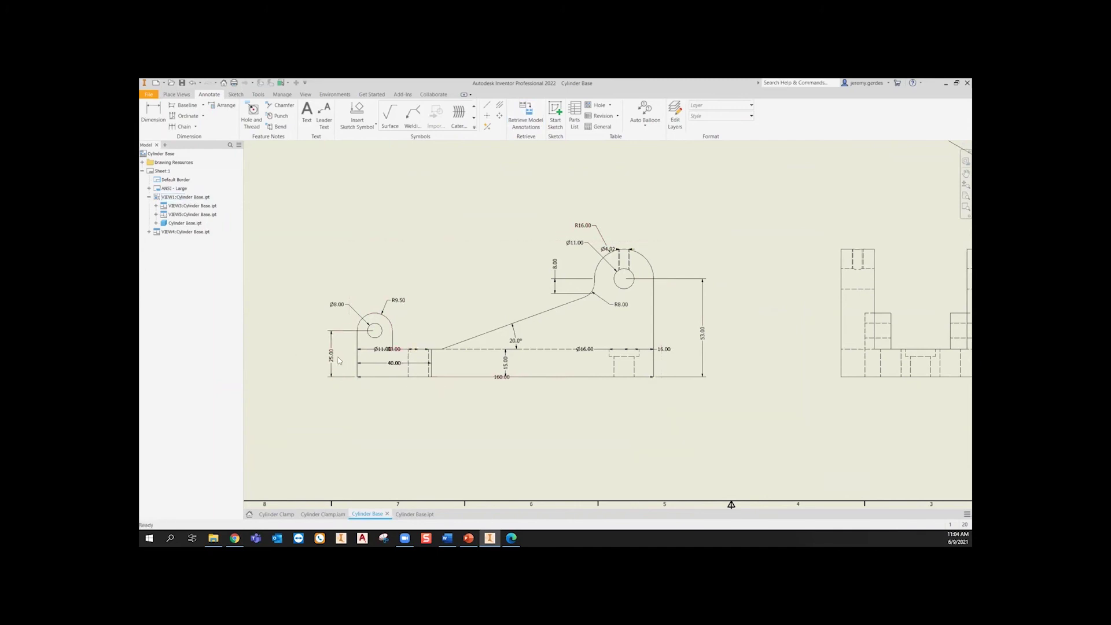
- Move the 25 mm height dimension farther from the front view, and delete the overlapping 33 mm and Ø11 dimensions of the base hole
left_click_drag(334, 361, 309, 361)
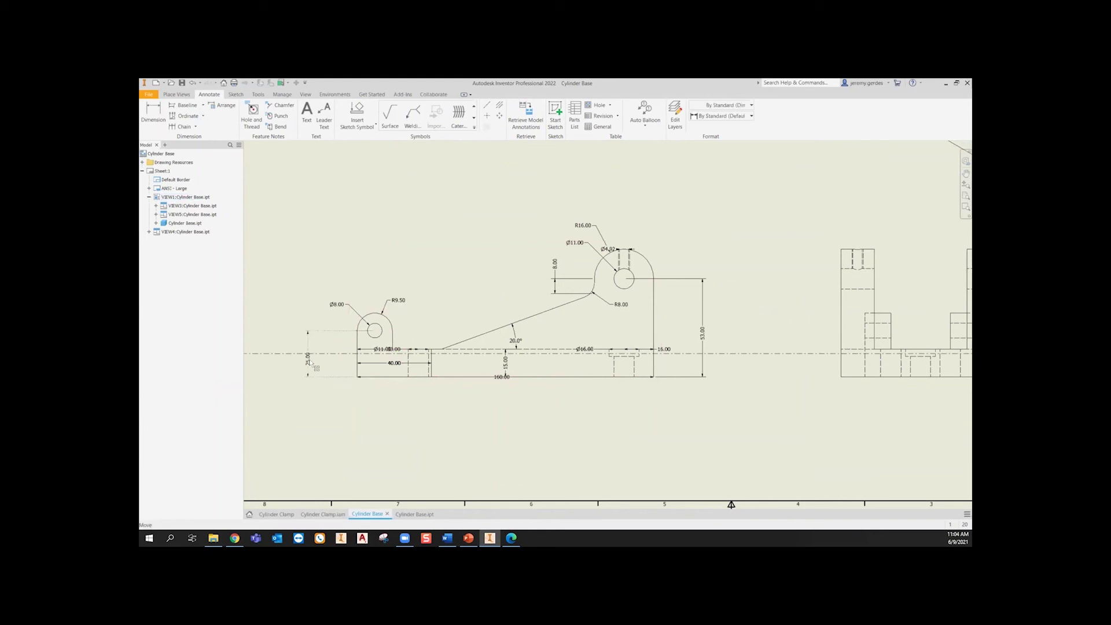
left_click_drag(383, 350, 509, 441)
left_click_drag(394, 353, 393, 407)
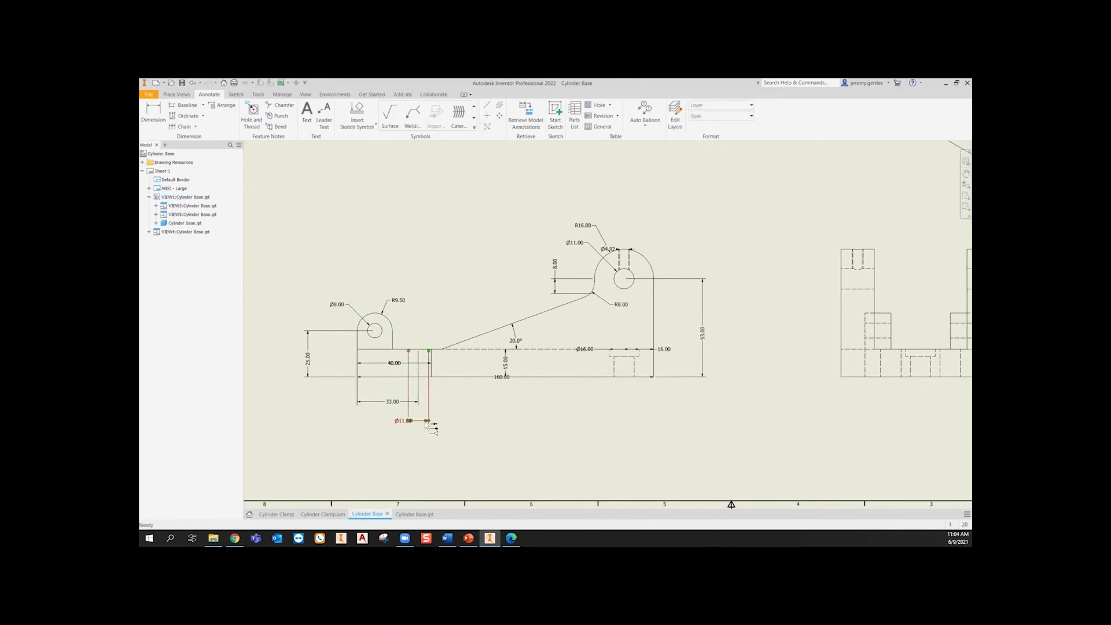
left_click(419, 401)
key("Delete")
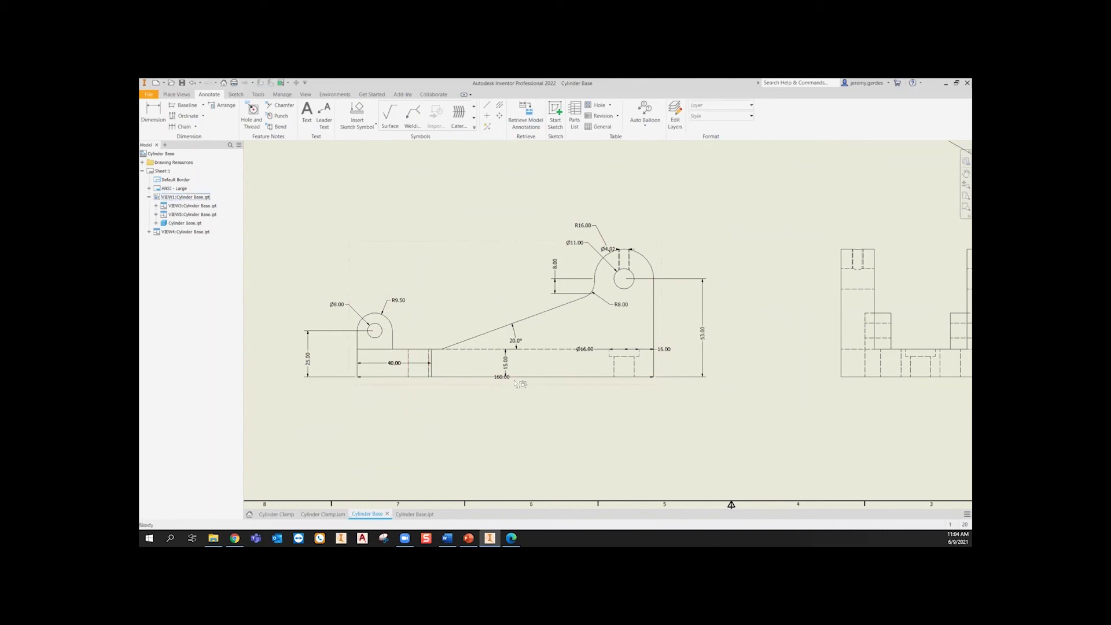
- Move the 160 mm overall length dimension below the front view and delete the hole diameter dimensions on the tall lug
left_click_drag(510, 412, 509, 413)
left_click(579, 244)
key("Delete")
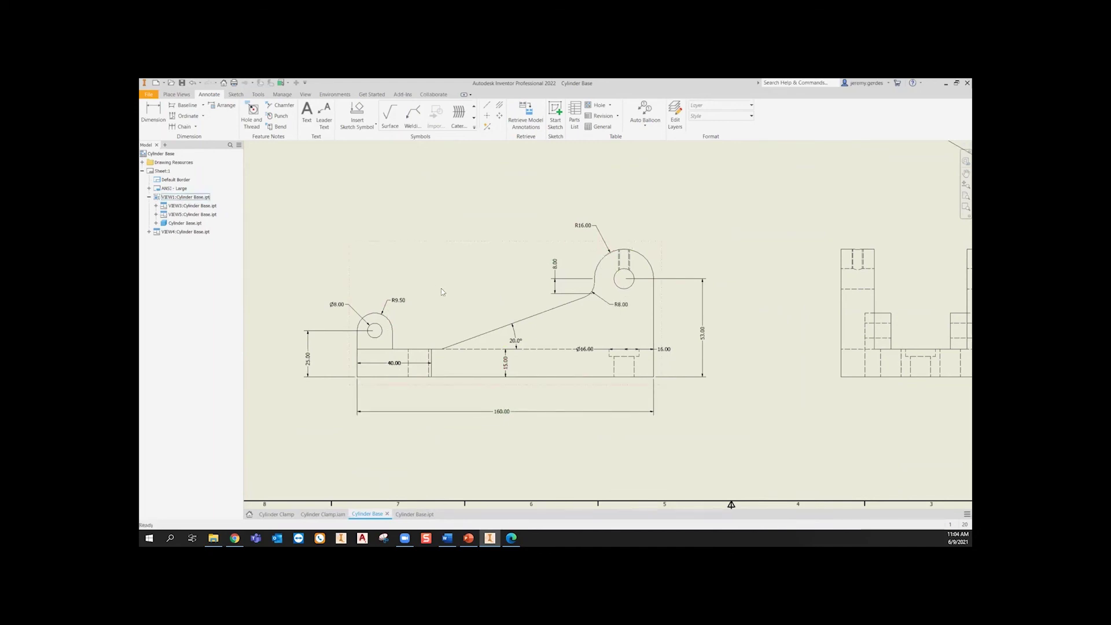
- Delete the Ø8, Ø16 and 16 mm dimensions from the front view and move the 15 mm thickness dimension outside the base's right end
left_click(354, 311)
key("Delete")
left_click(602, 352)
key("Delete")
left_click(664, 350)
key("Delete")
left_click_drag(509, 370, 679, 371)
left_click(474, 347)
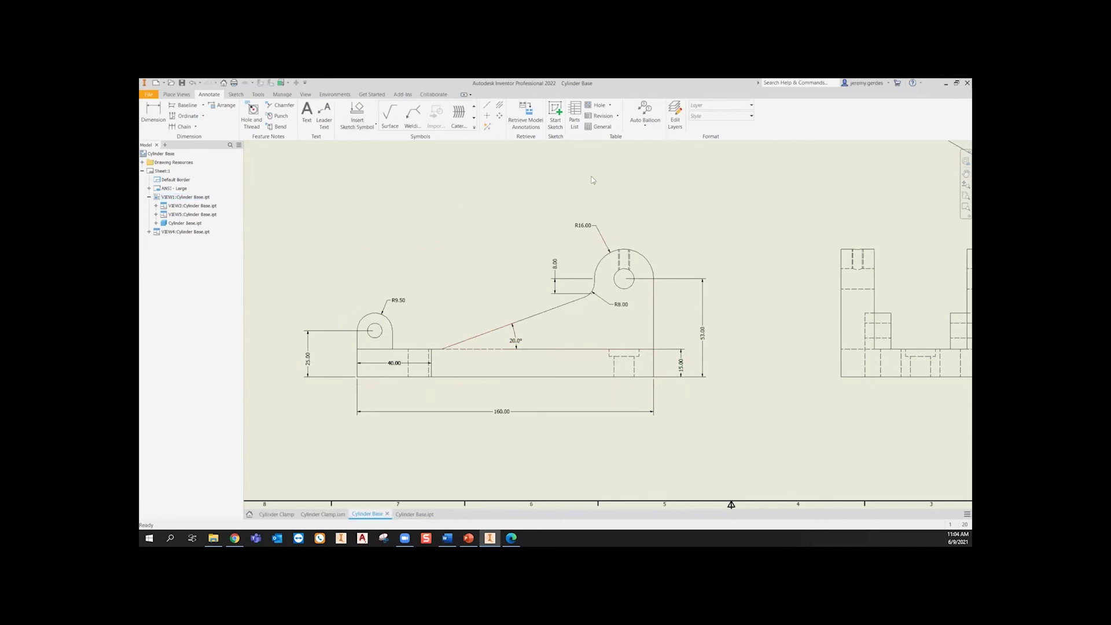
- Add a hole note to the tall lug's through hole in the front view
middle_click_drag(571, 239, 540, 288)
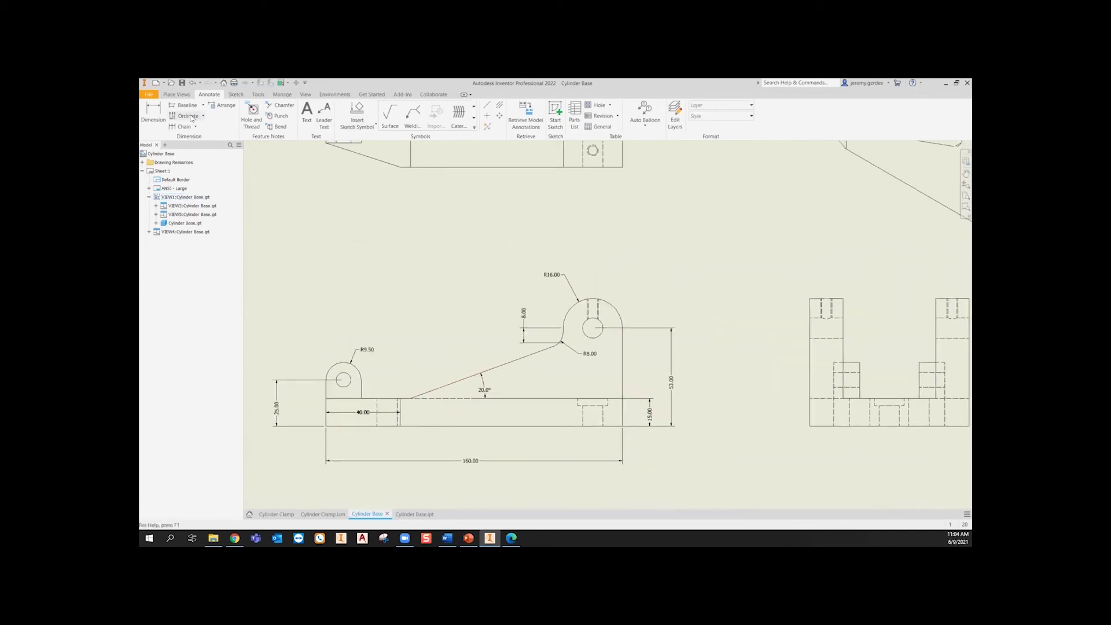
left_click(254, 110)
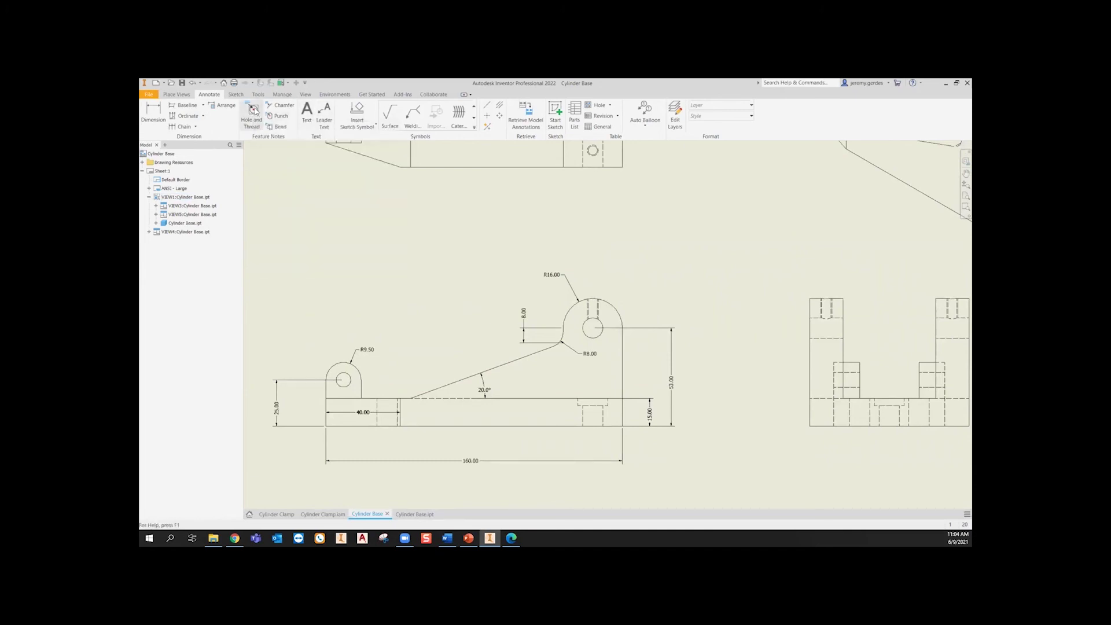
left_click(600, 320)
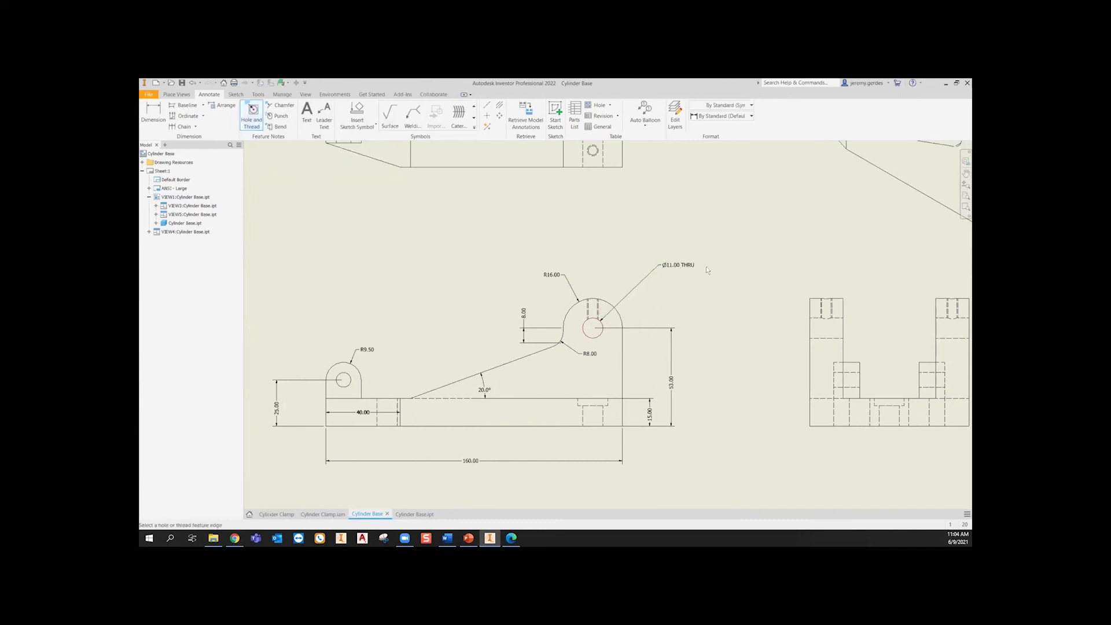
- Add hole notes to the counterbored hole and the lower threaded hole in the top view, placed beyond its right edge
middle_click_drag(466, 283, 458, 418)
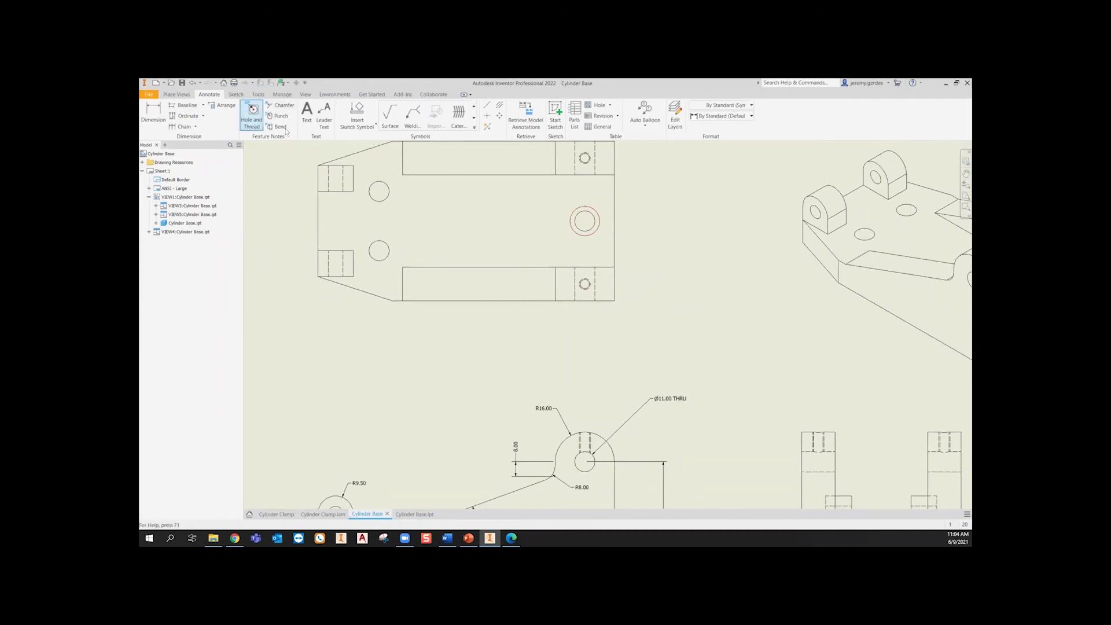
left_click(595, 231)
left_click(646, 191)
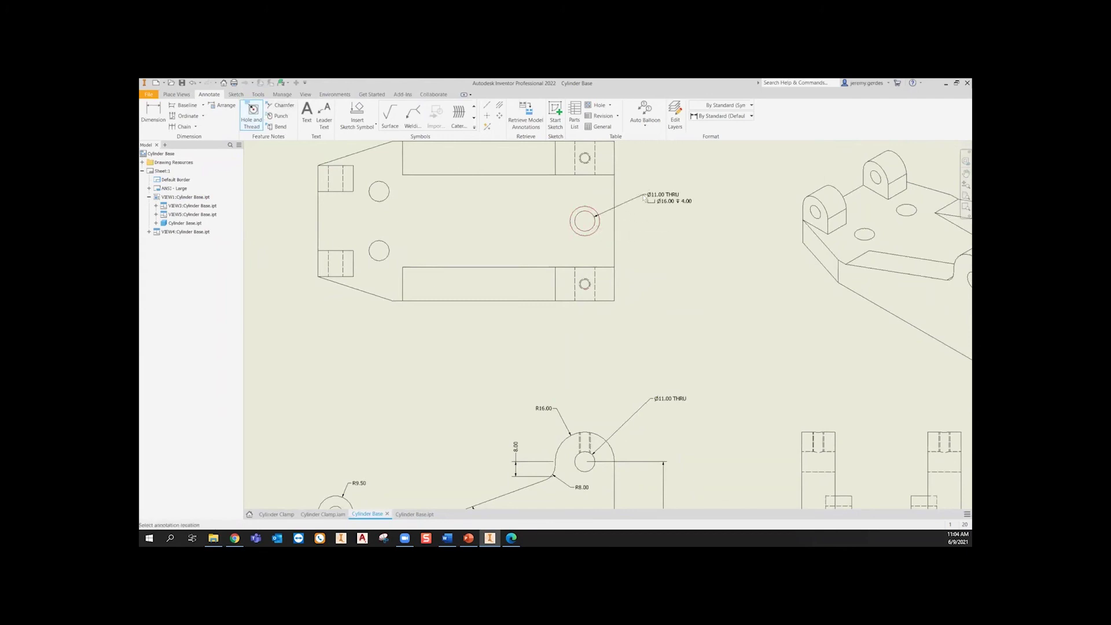
scroll(672, 202, "up", 3)
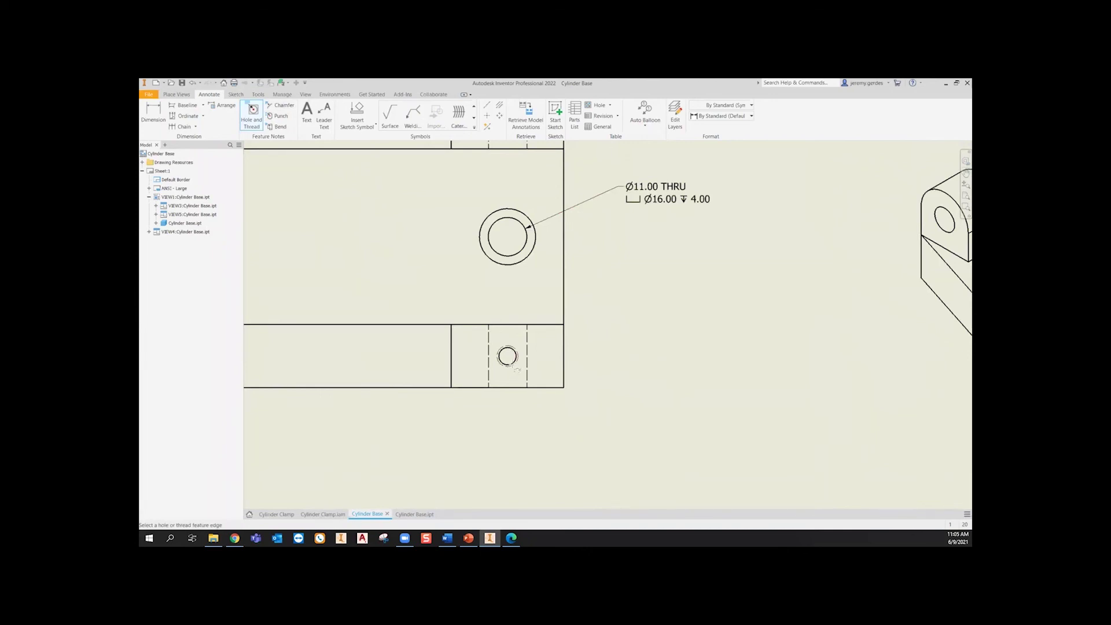
left_click(515, 365)
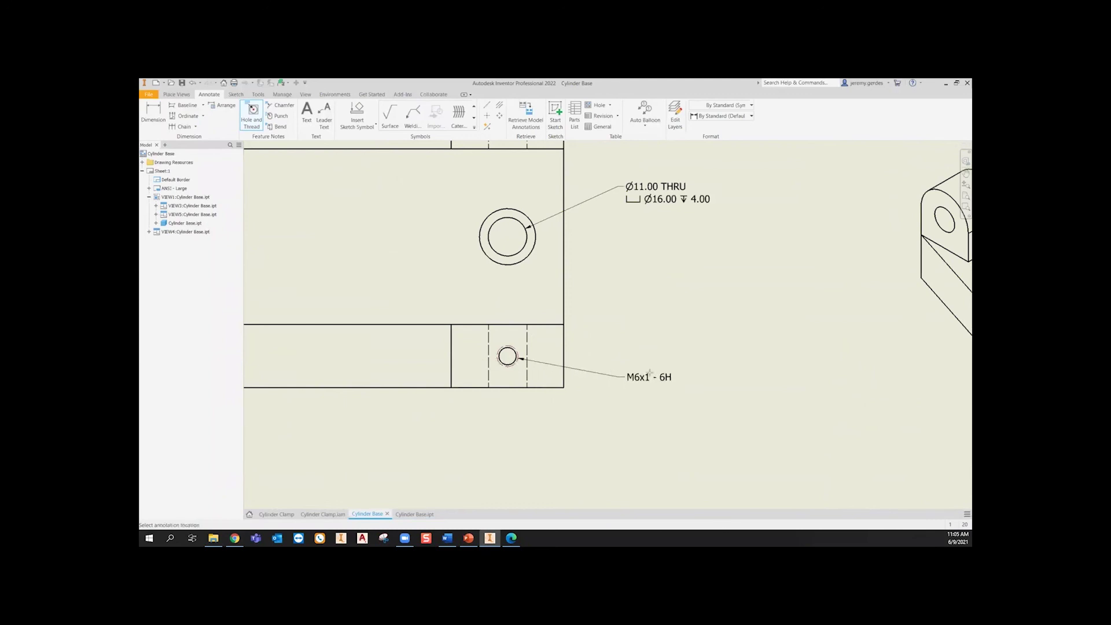
left_click(616, 376)
middle_click_drag(560, 411, 692, 404)
scroll(693, 401, "down", 5)
mouse_move(759, 443)
middle_mouse_down()
mouse_move(681, 396)
mouse_move(662, 363)
middle_mouse_up()
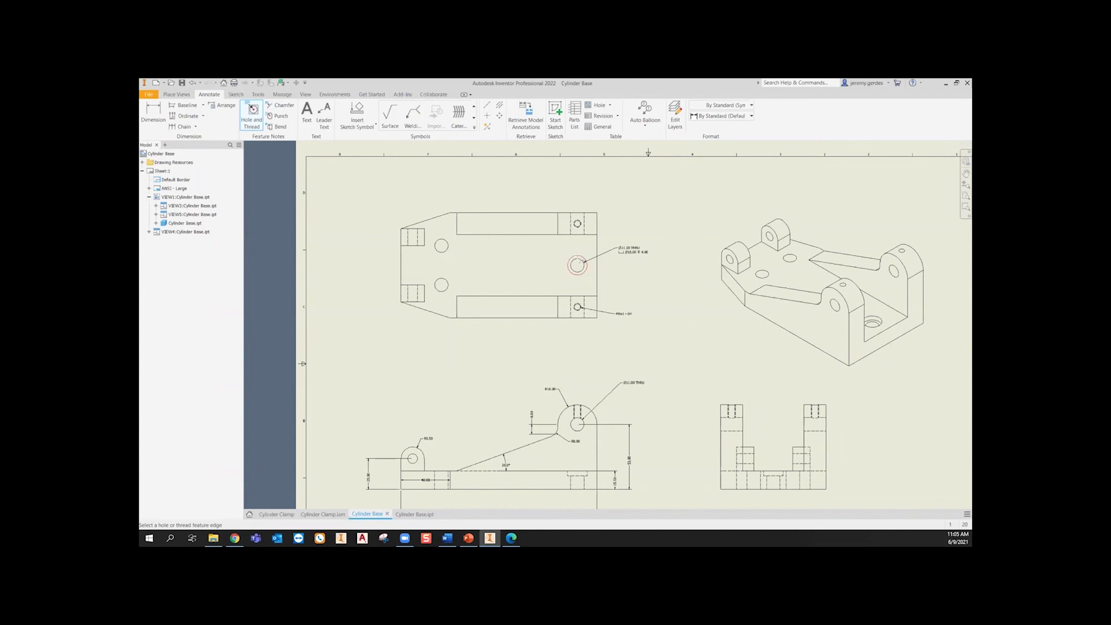
scroll(577, 264, "down", 5)
scroll(570, 264, "up", 6)
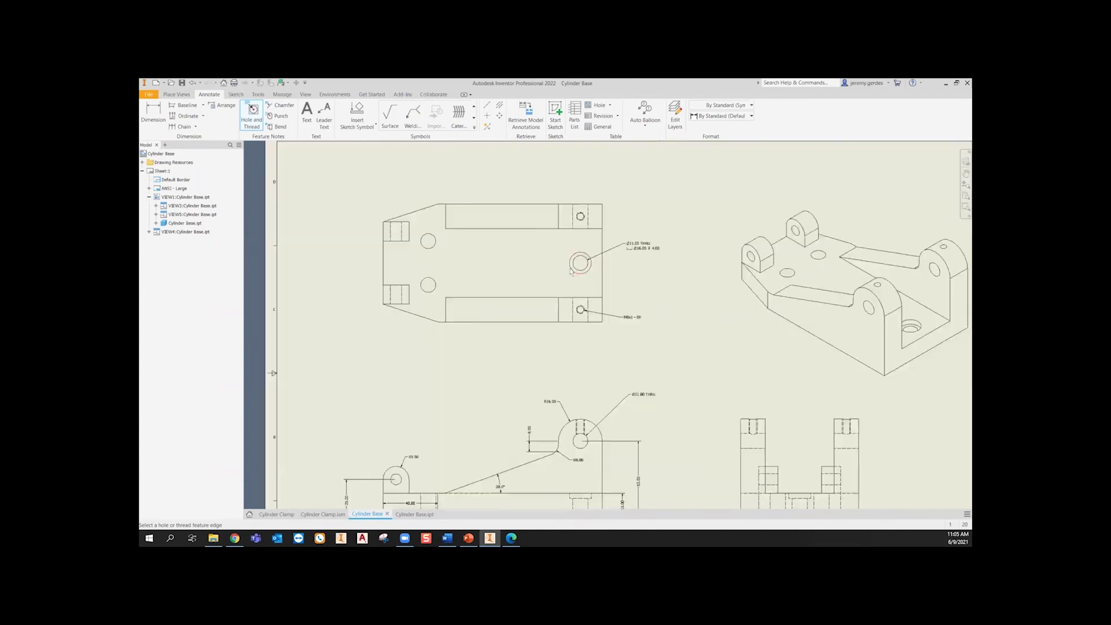
left_click(565, 265)
key("t")
scroll(710, 190, "up", 2)
scroll(721, 210, "down", 2)
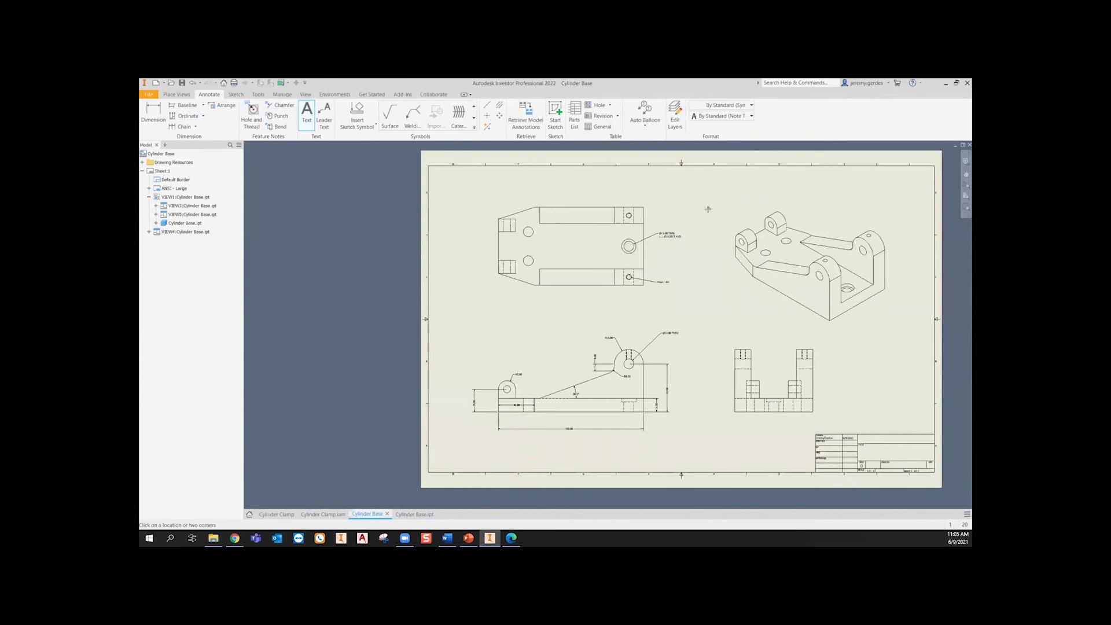
middle_click_drag(702, 222, 636, 228)
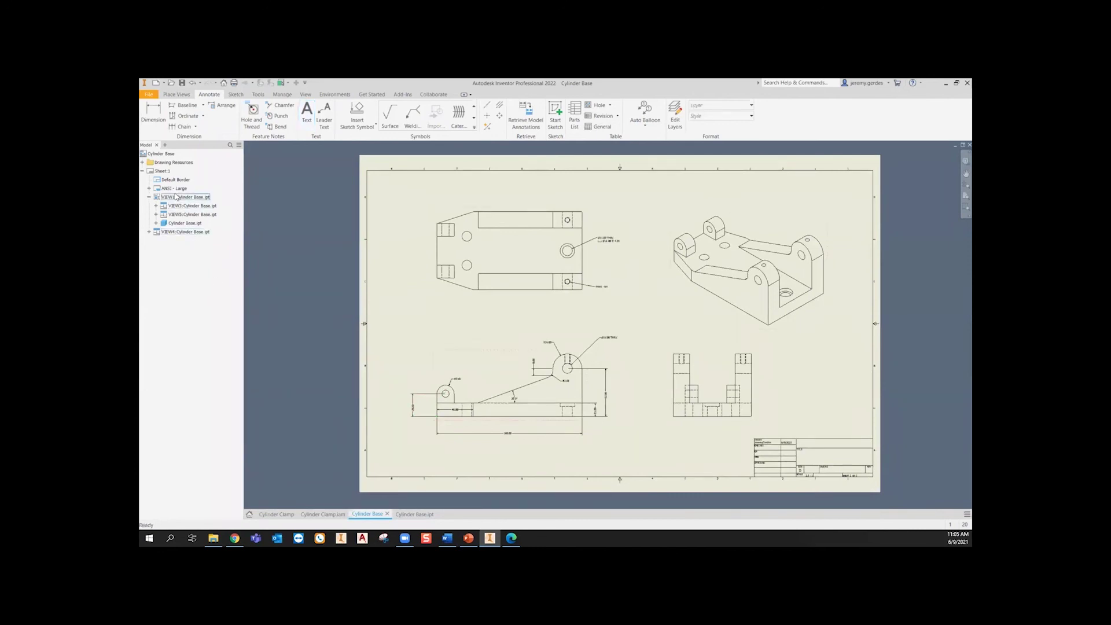
- Review the available sheet sizes in the sheet's edit settings and leave them without applying a change
right_click(162, 171)
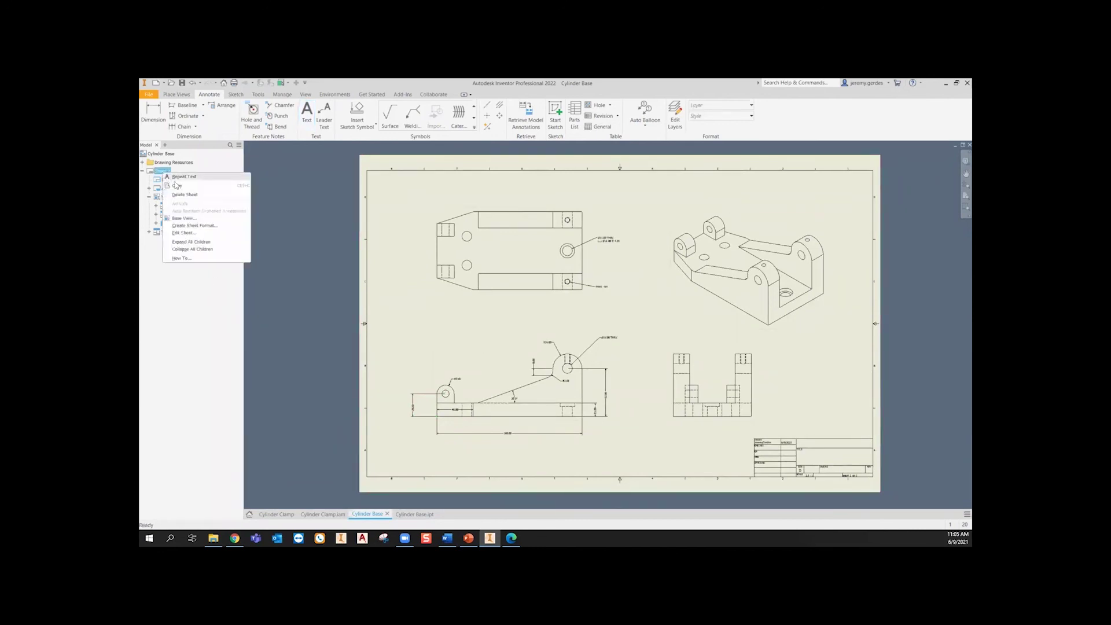
left_click(191, 232)
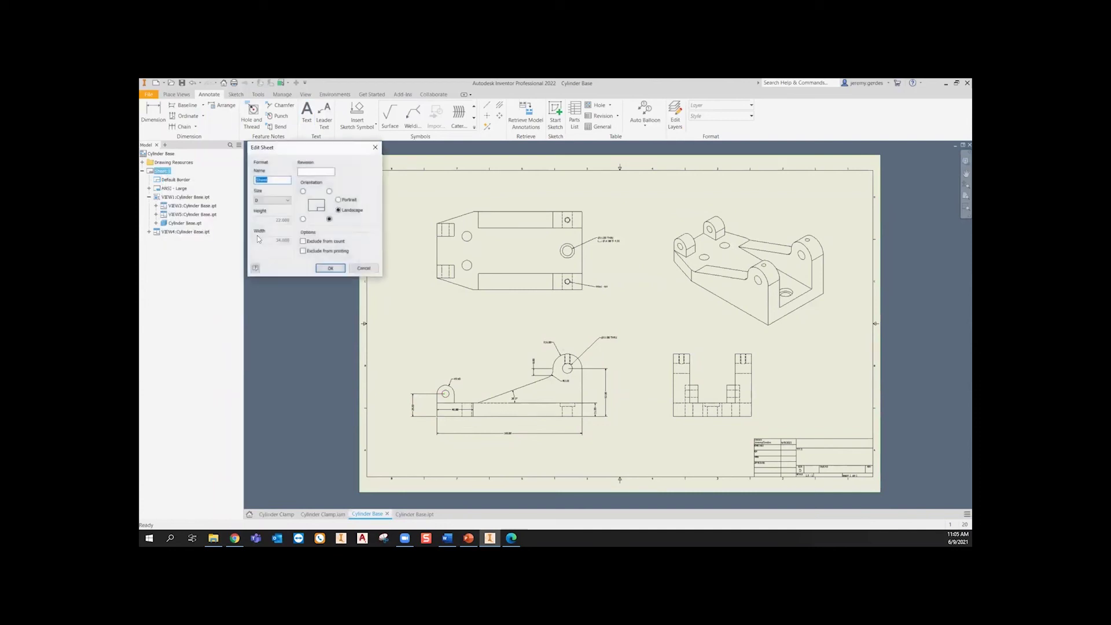
left_click(282, 200)
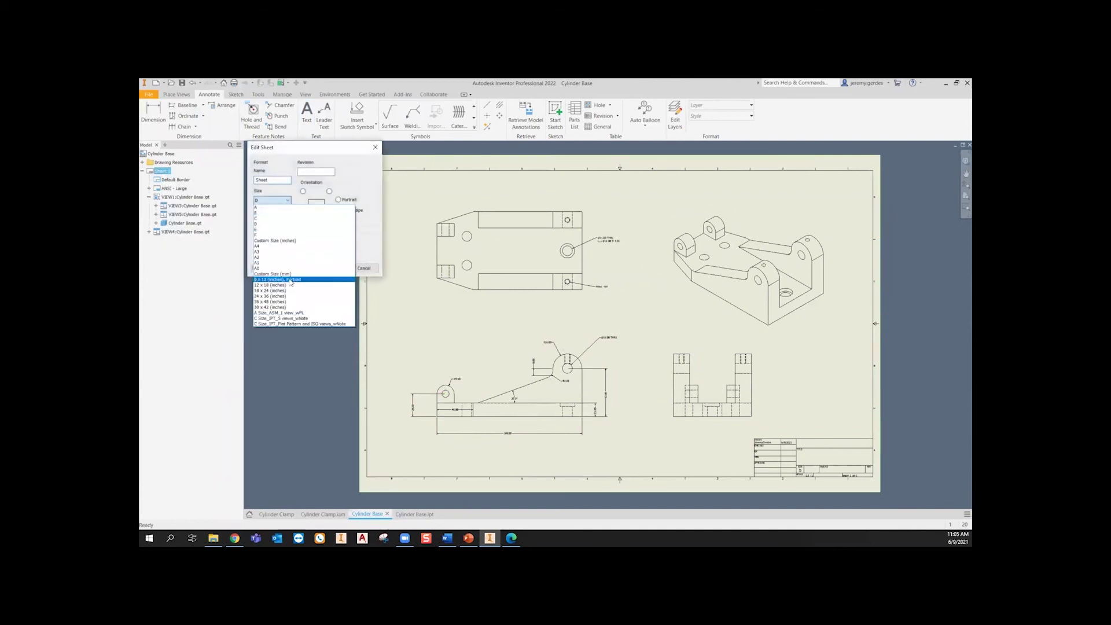
left_click(282, 200)
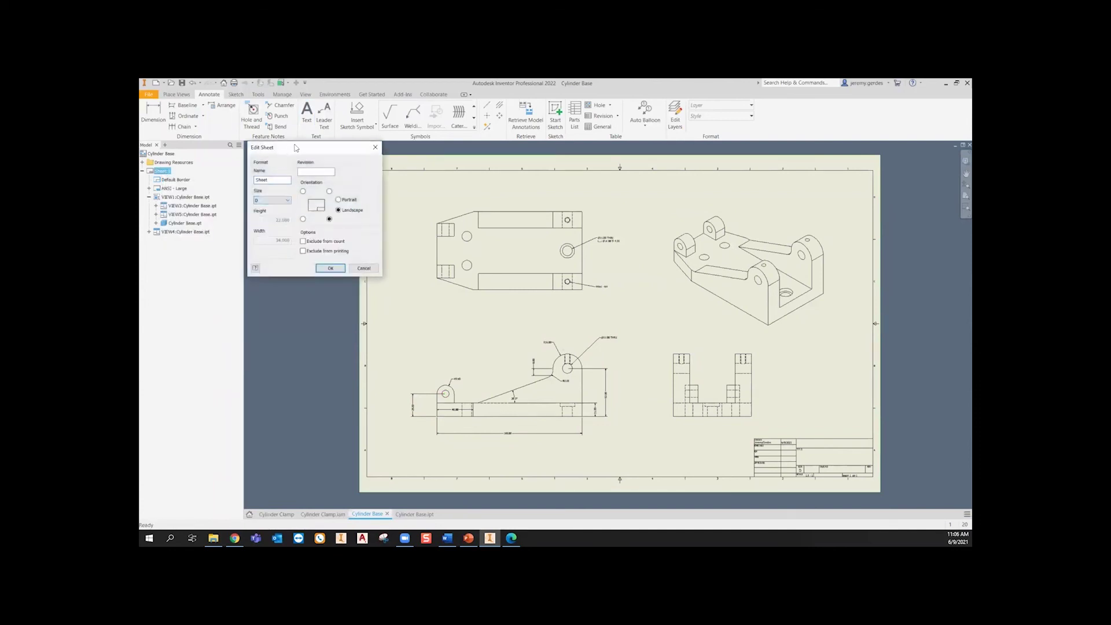
left_click_drag(264, 148, 279, 153)
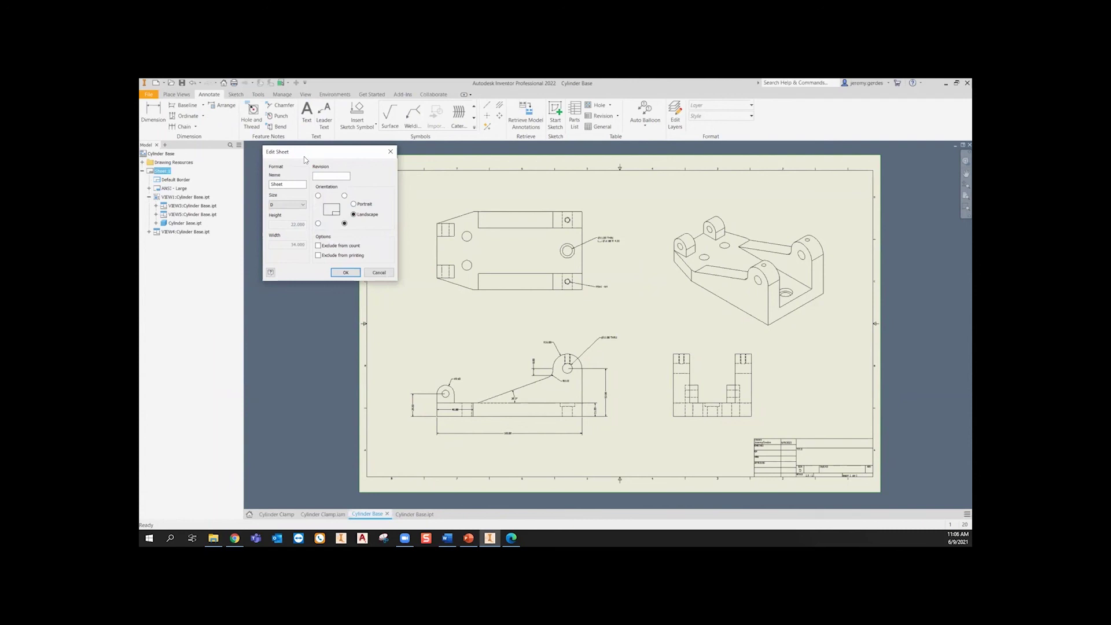
left_click(391, 152)
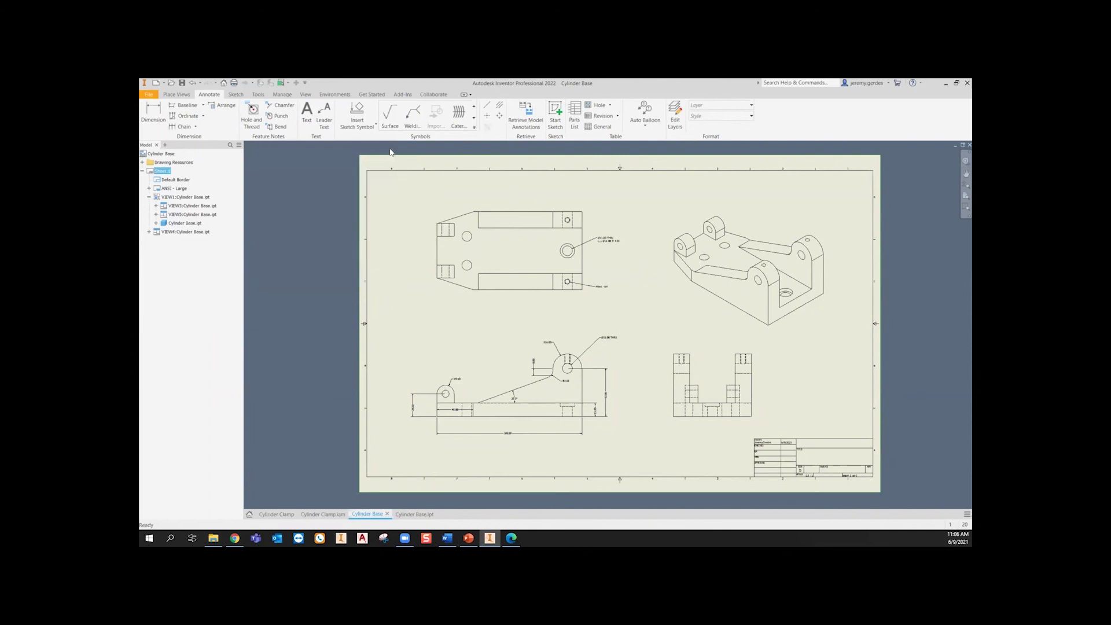
- Add center marks to the counterbored hole and the upper threaded hole in the top view
left_click(488, 117)
scroll(568, 240, "up", 5)
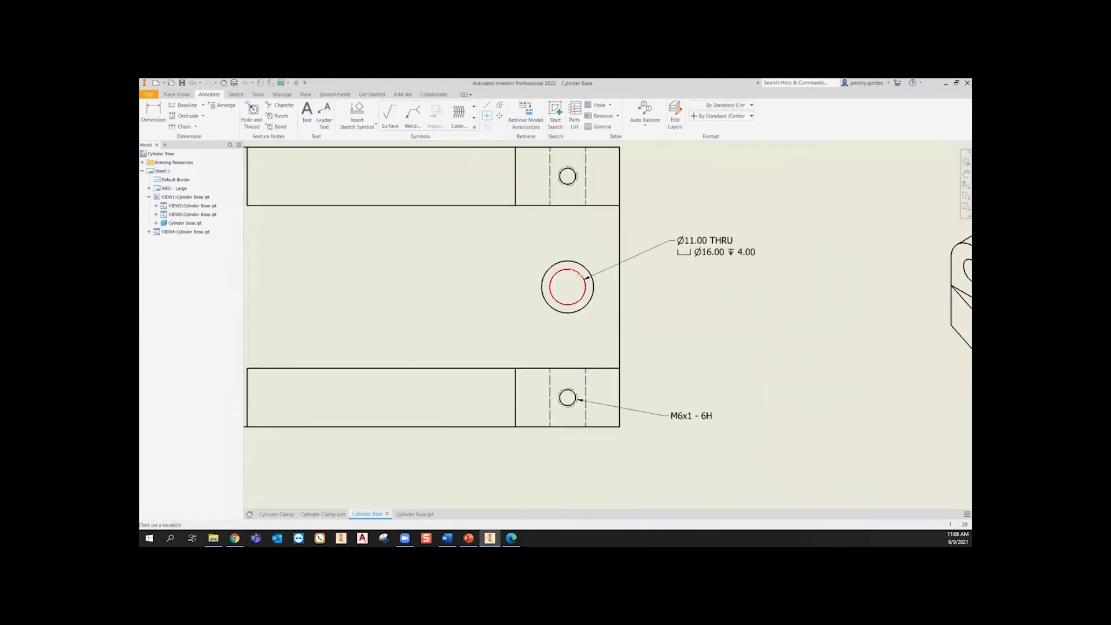
left_click(571, 272)
left_click(574, 183)
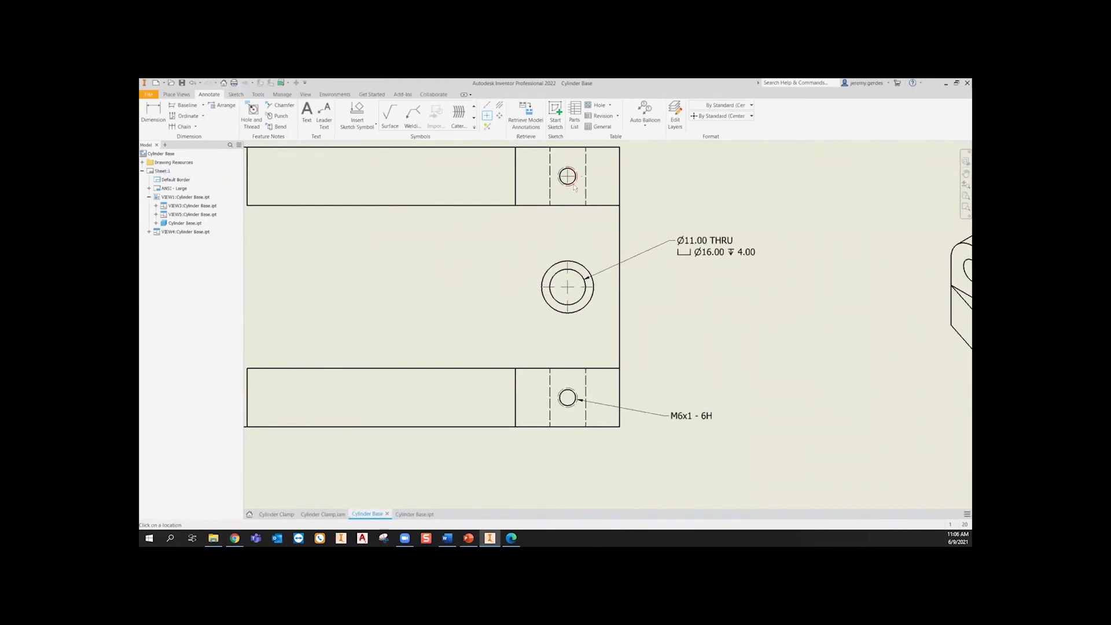
- Draw a centerline in the top view from the upper threaded hole to the lower threaded hole
left_click(488, 106)
left_click(574, 181)
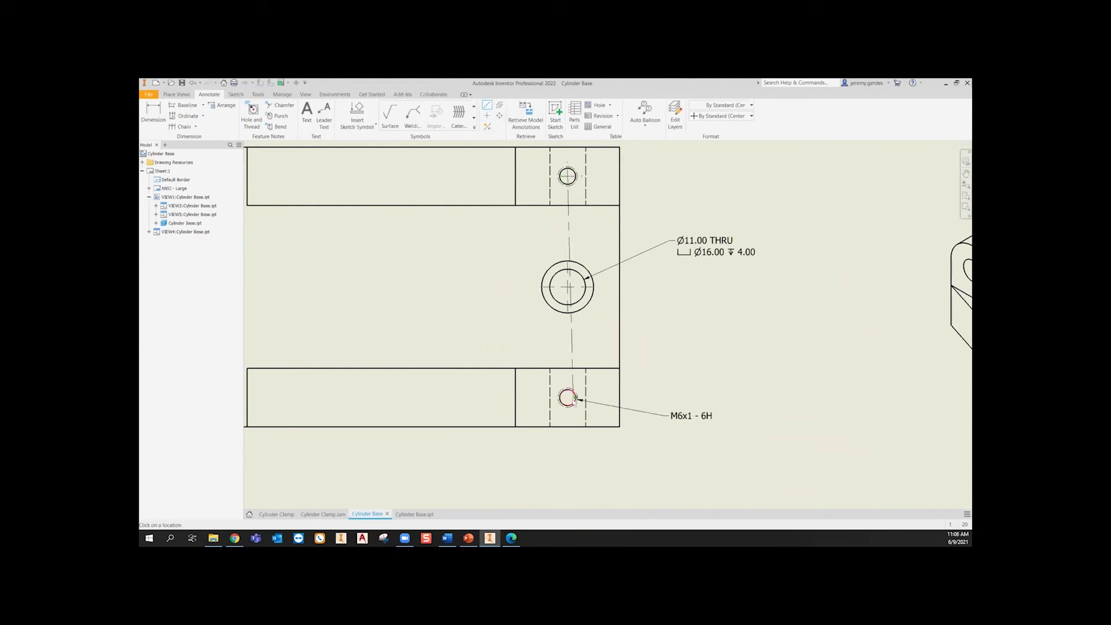
left_click(568, 398)
right_click(568, 399)
left_click(589, 398)
scroll(705, 315, "down", 5)
middle_click_drag(744, 400, 584, 312)
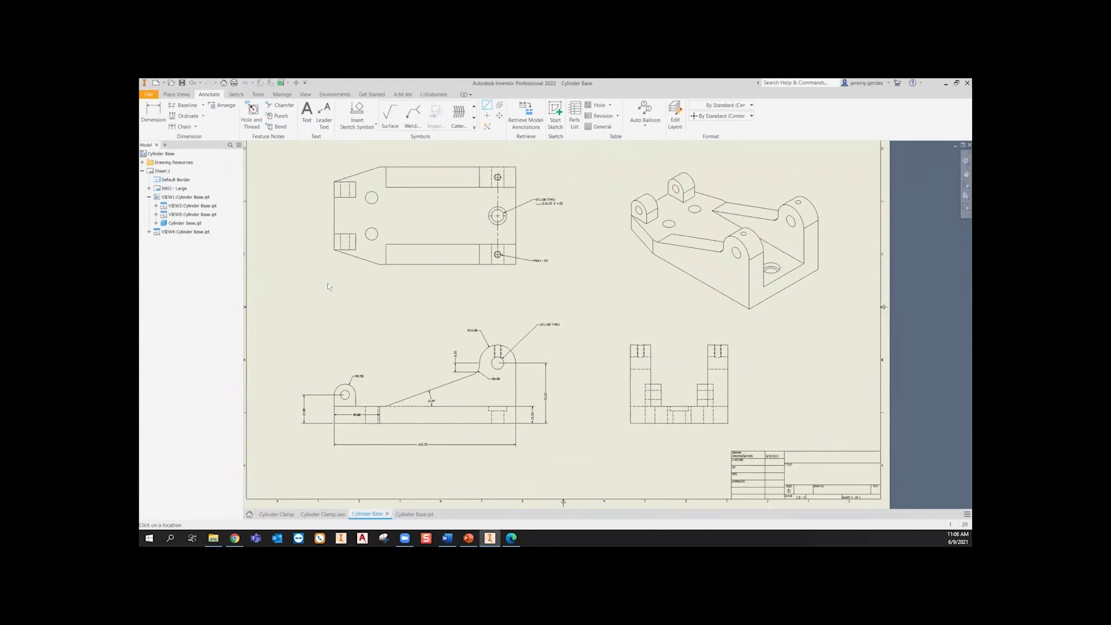
middle_click_drag(340, 234, 446, 208)
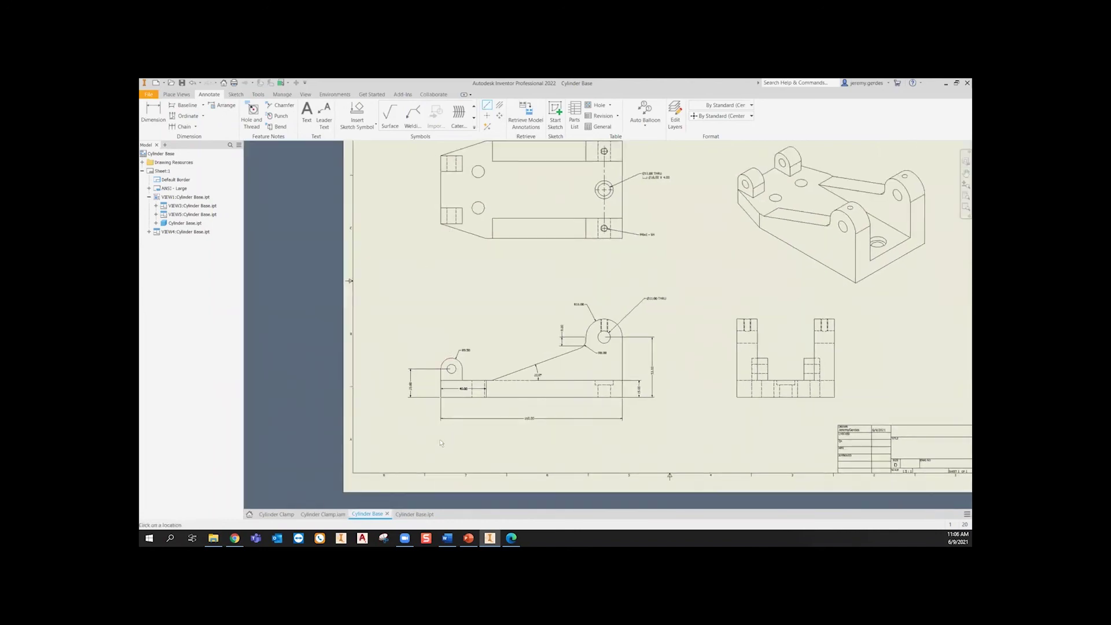
left_click(176, 94)
left_click(191, 111)
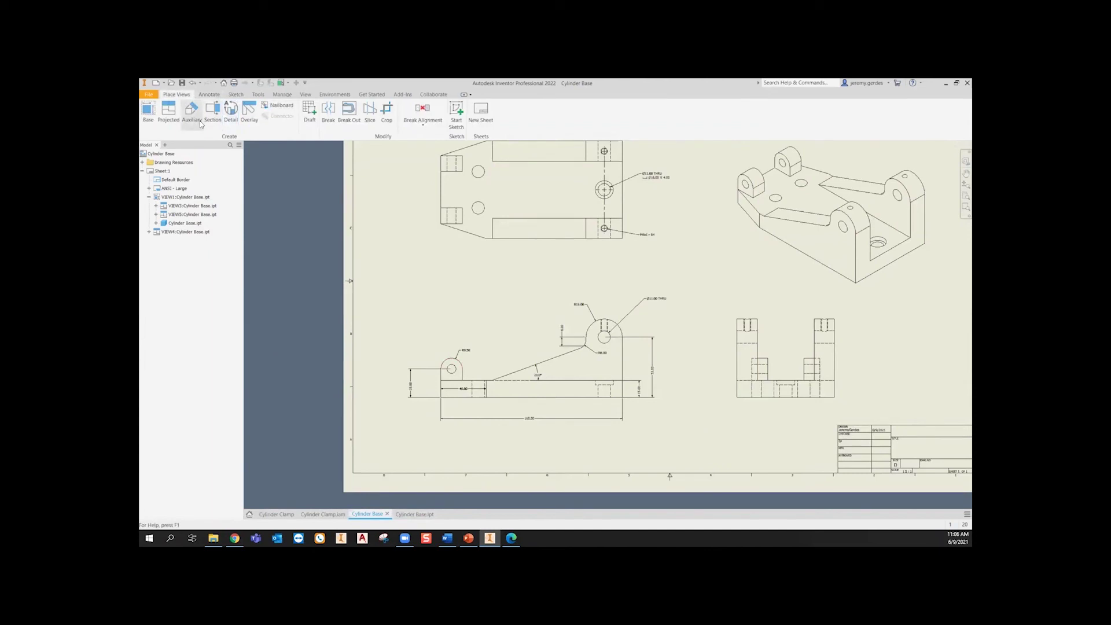
left_click(461, 236)
left_click(466, 236)
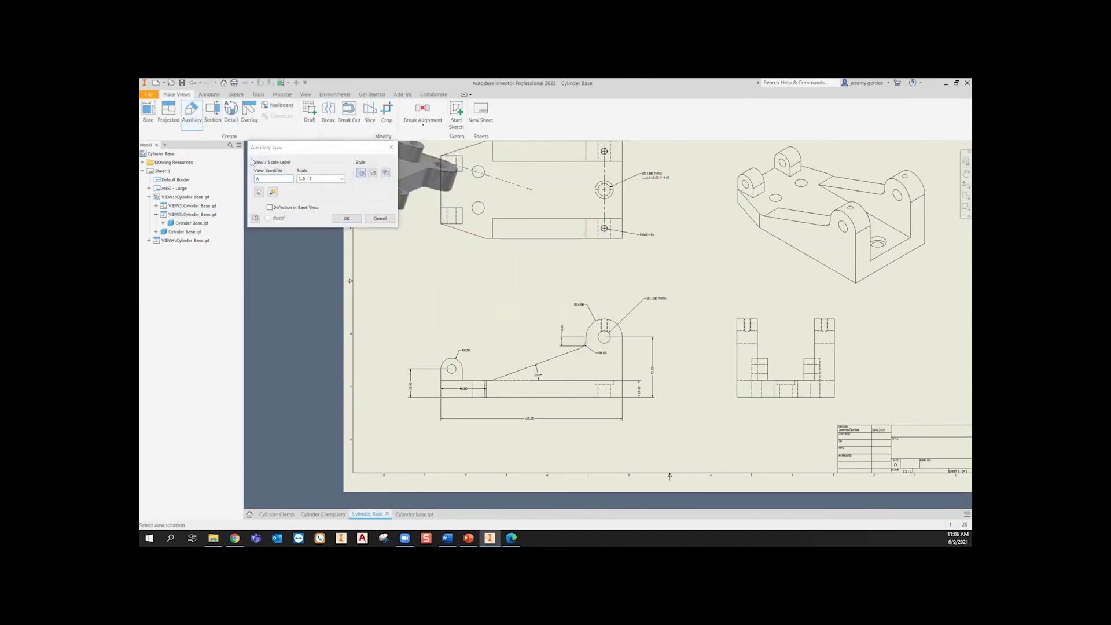
- Place an auxiliary view projected from the slanted upper edge of the Cylinder Base top view, and undo the placement
left_click(194, 120)
left_click(194, 122)
mouse_move(467, 261)
middle_mouse_down()
mouse_move(486, 214)
mouse_move(452, 280)
middle_mouse_up()
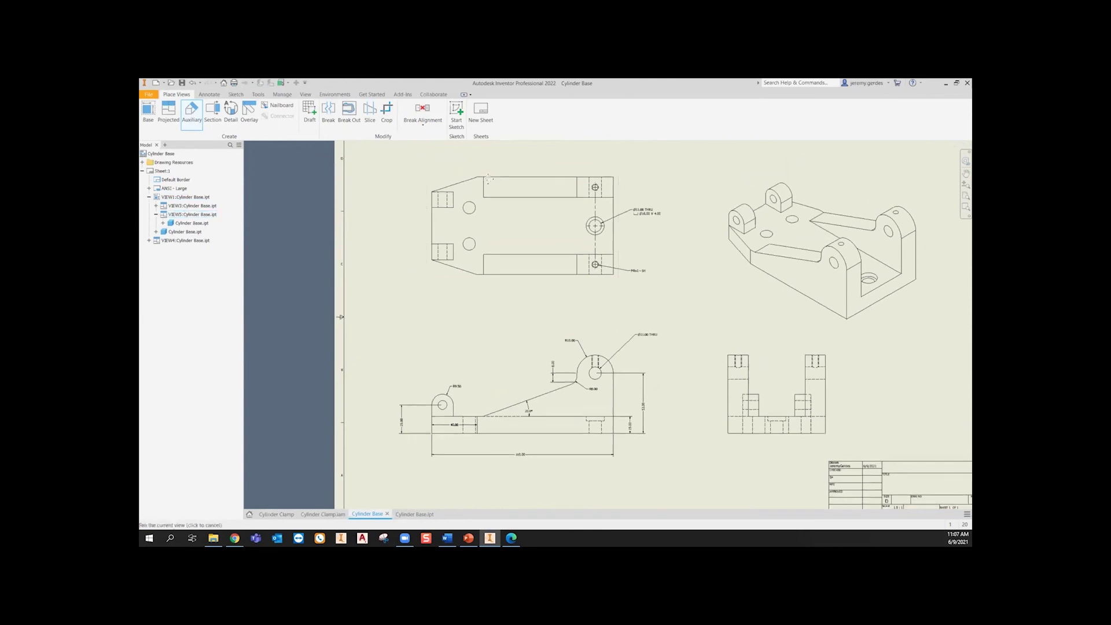
middle_click_drag(475, 168, 493, 236)
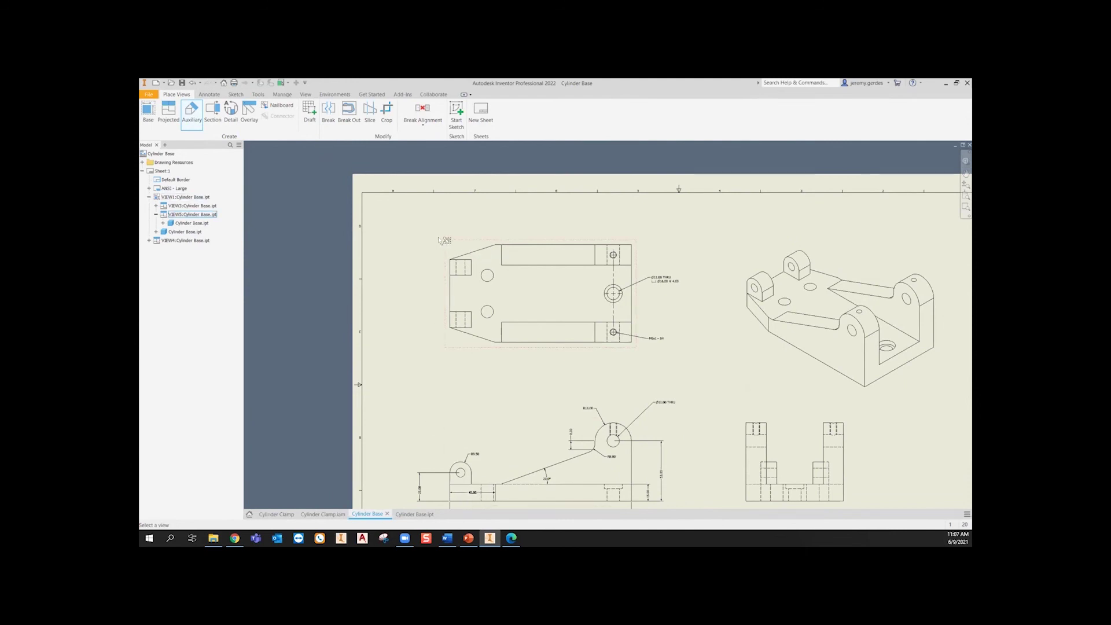
left_click(473, 252)
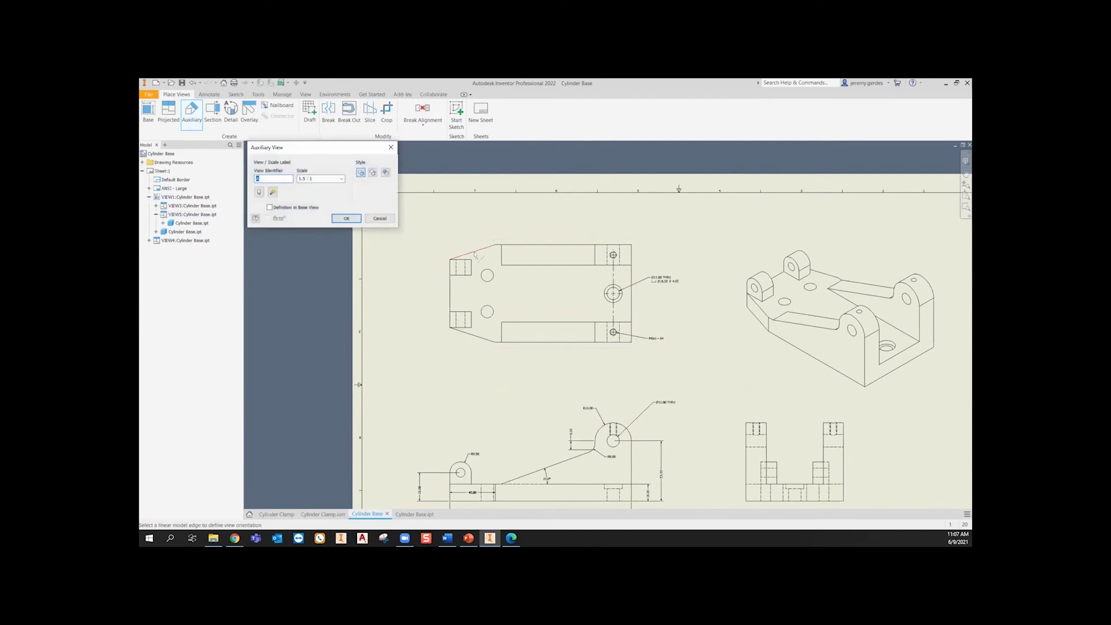
left_click(475, 253)
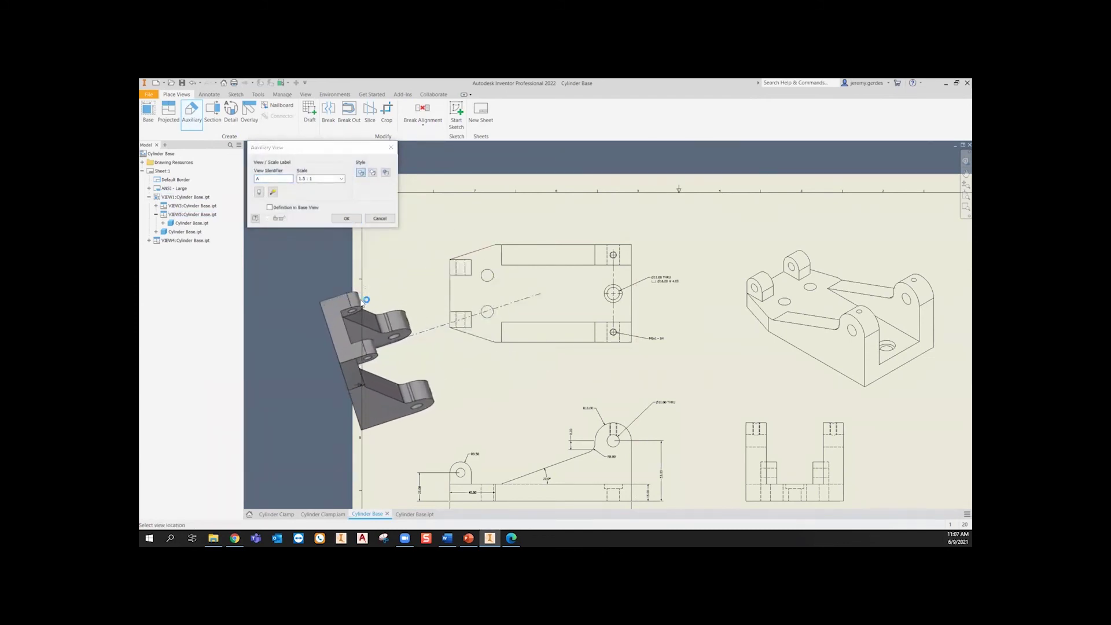
left_click(358, 300)
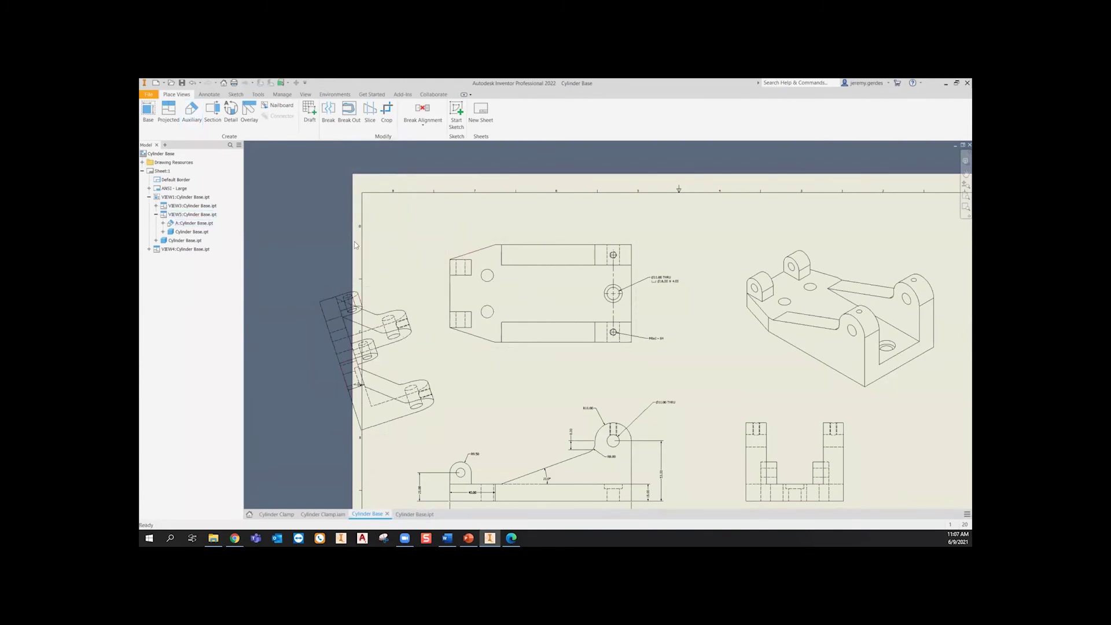
key("ctrl+z")
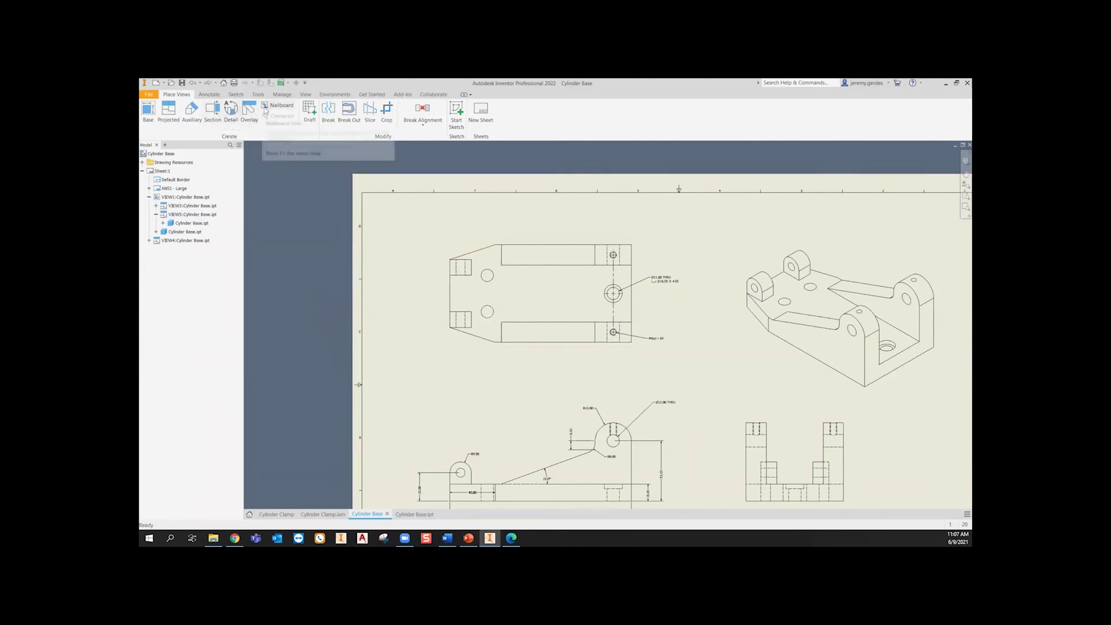
left_click(209, 97)
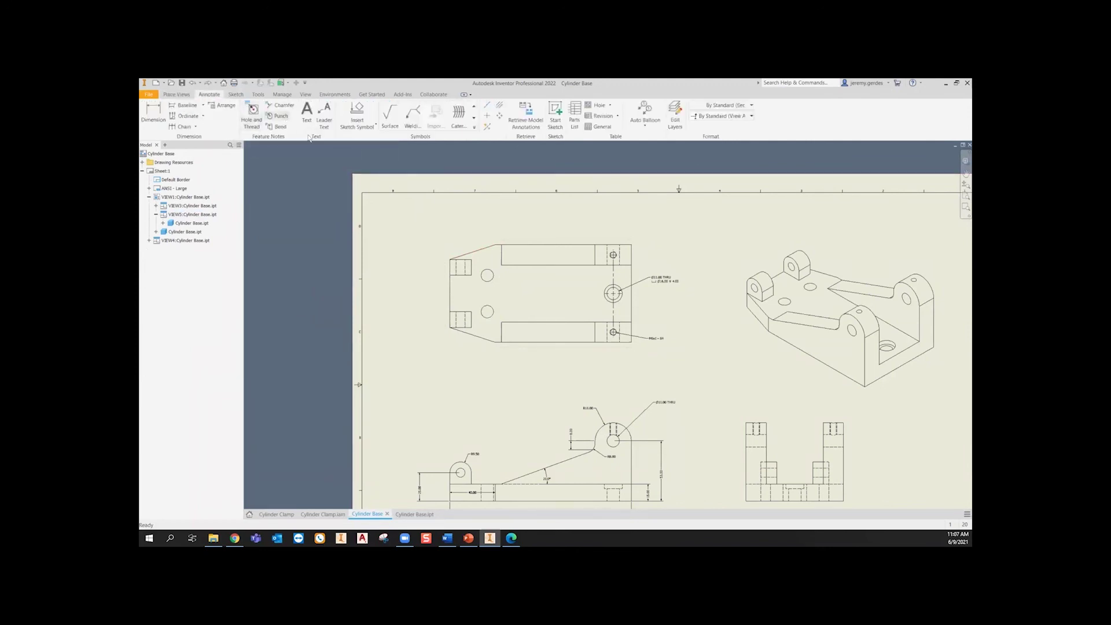
middle_click_drag(509, 260, 463, 236)
scroll(614, 255, "up", 3)
scroll(633, 284, "down", 5)
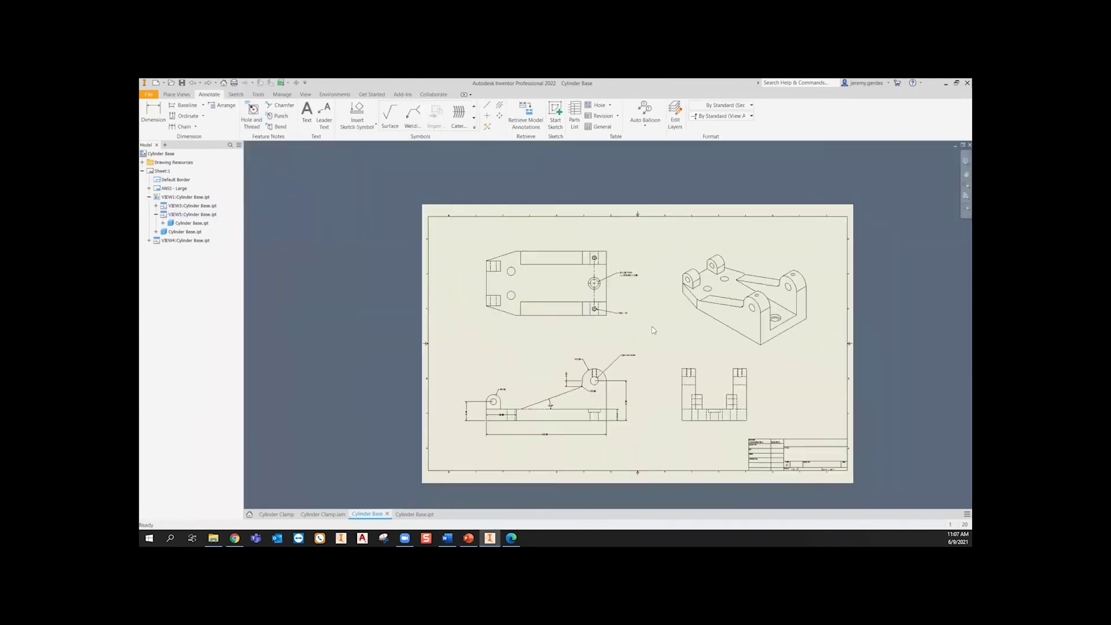
middle_click_drag(656, 345, 603, 312)
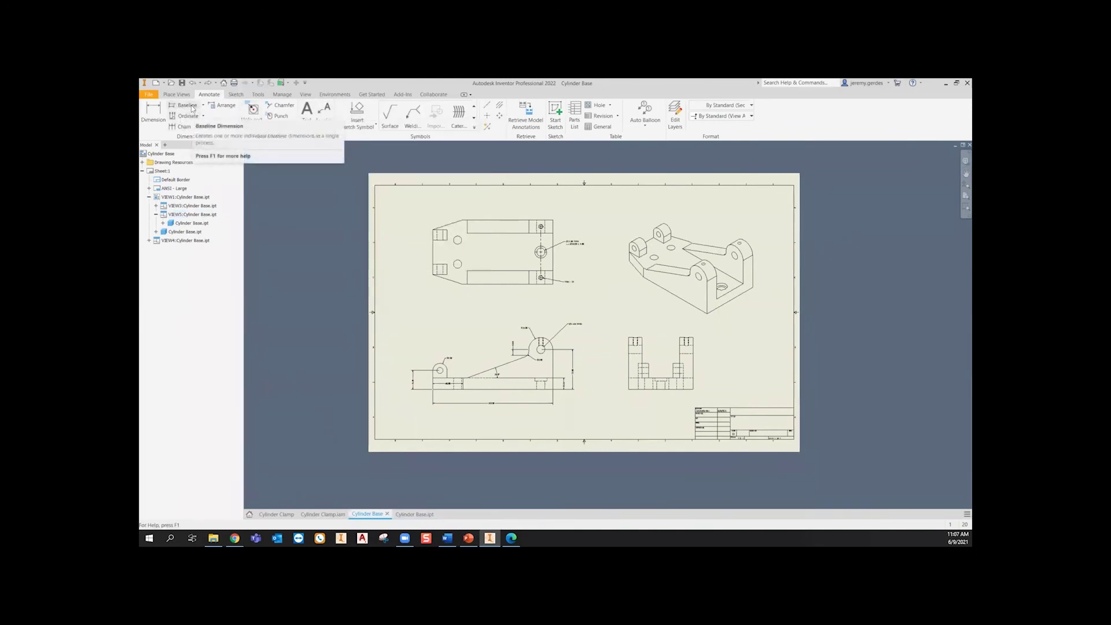
left_click(238, 94)
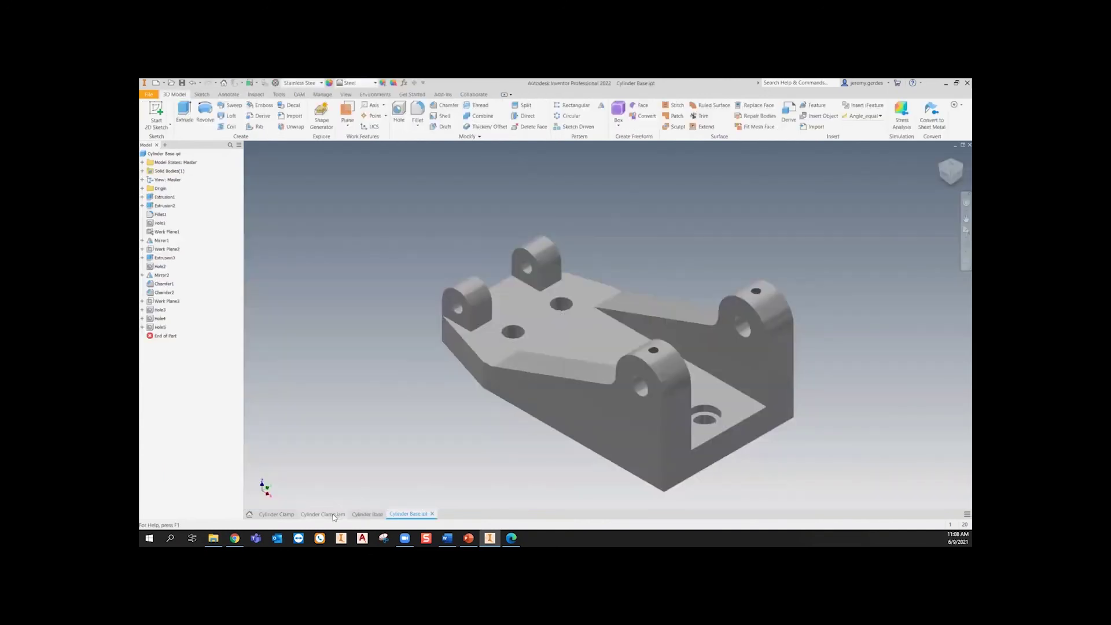
- Switch to the Cylinder Clamp assembly drawing and set its isometric view to the shaded display style
left_click(336, 515)
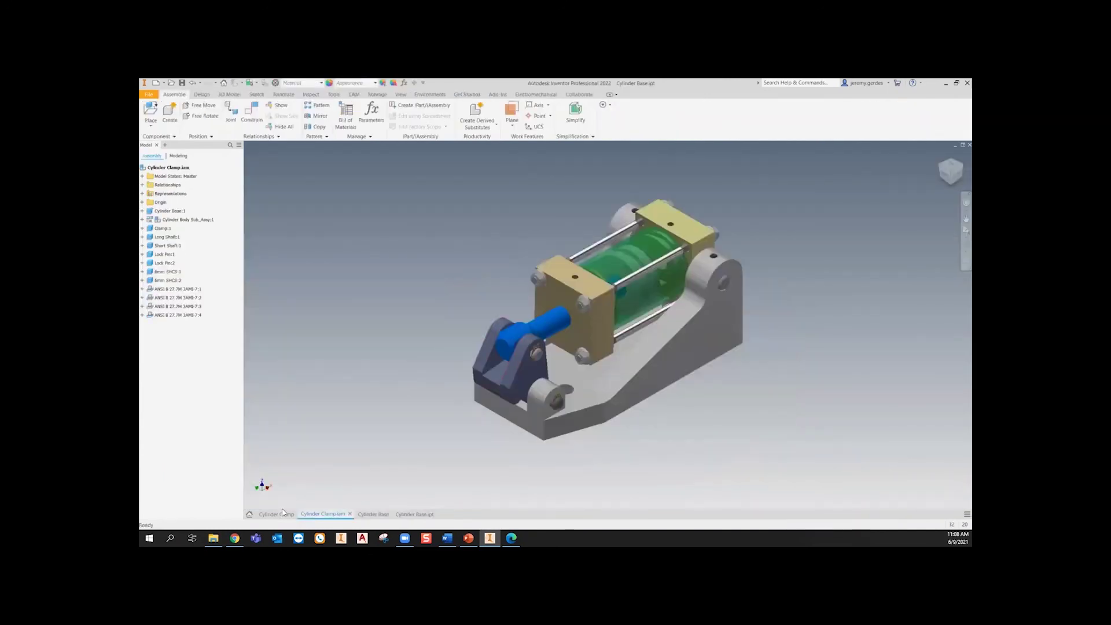
left_click(284, 514)
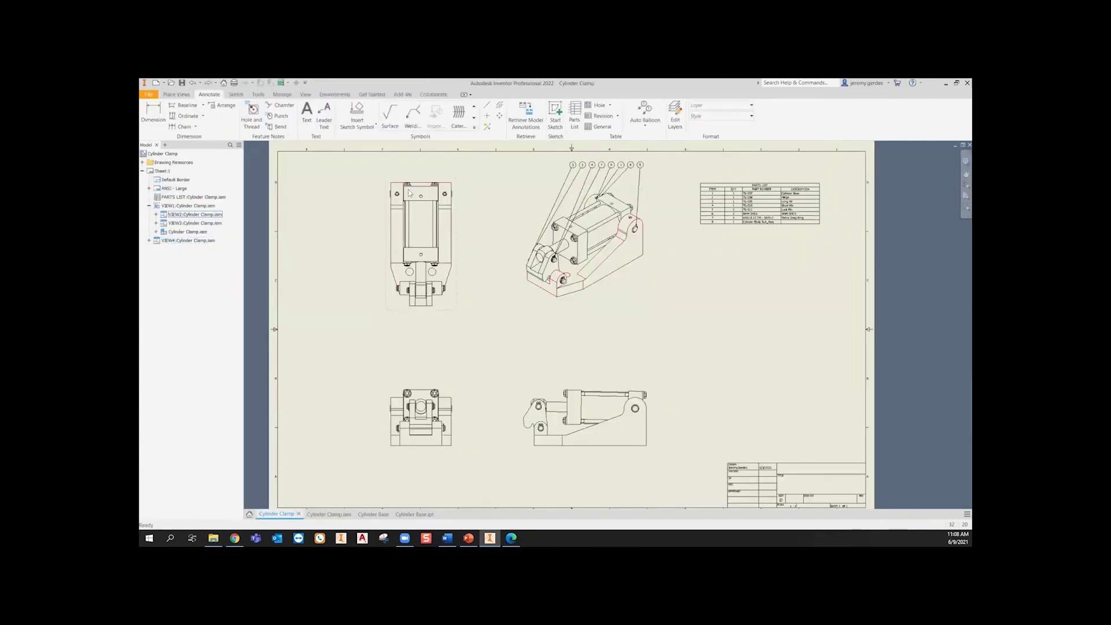
right_click(630, 302)
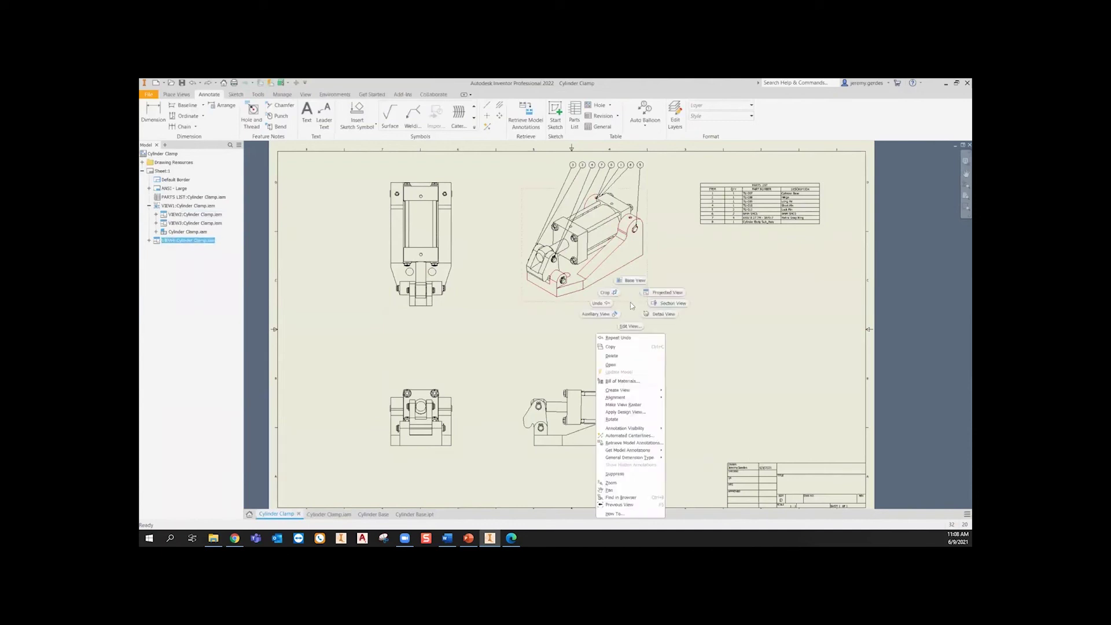
left_click(630, 326)
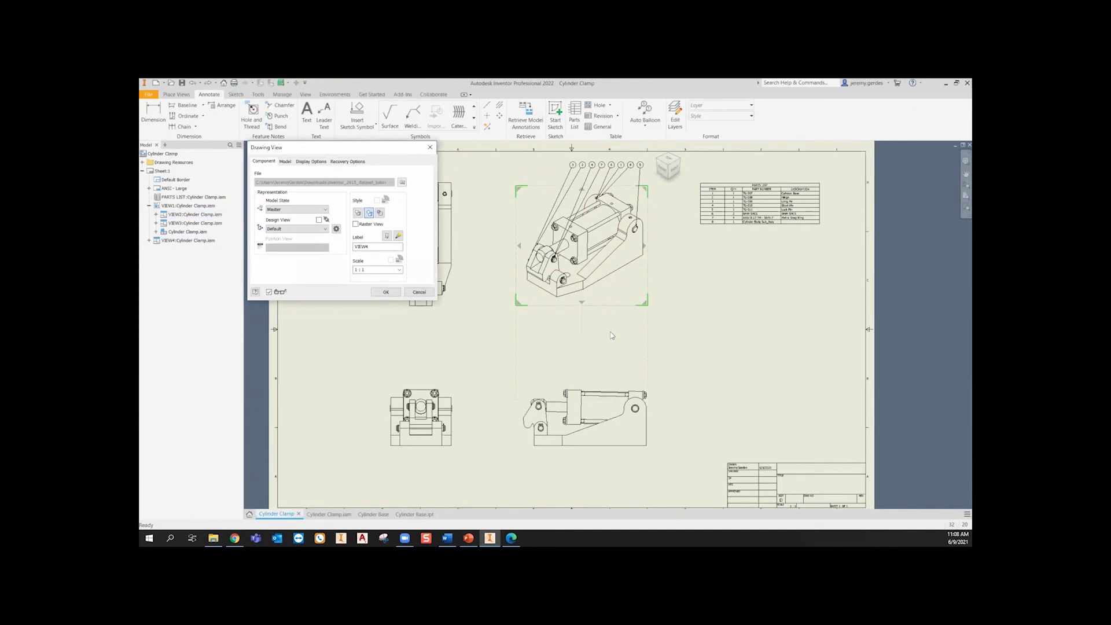
left_click(382, 213)
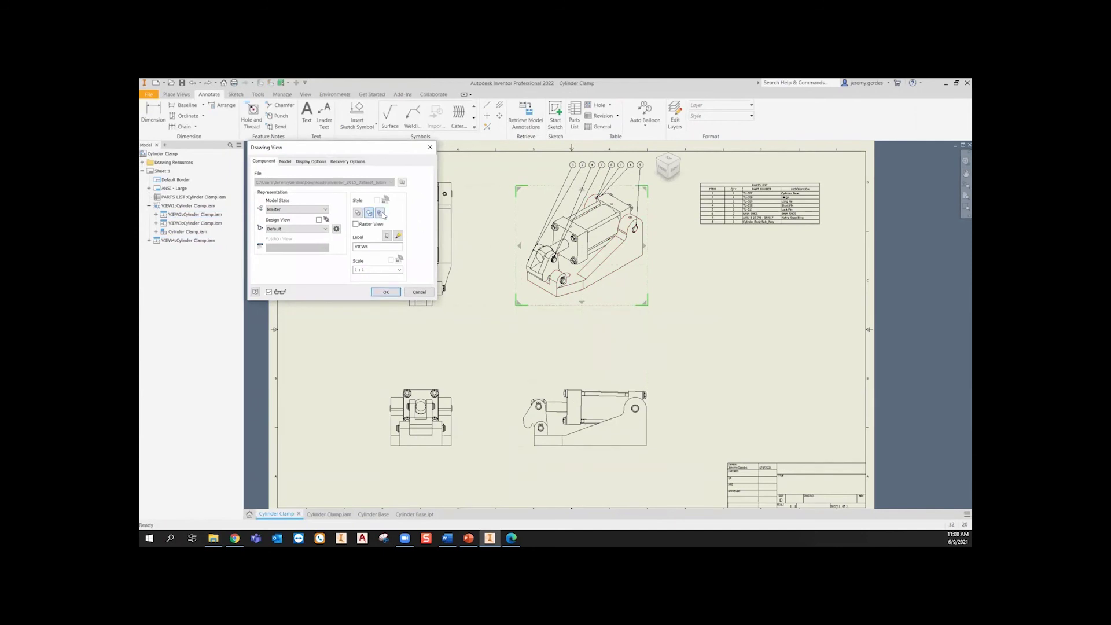
left_click(389, 292)
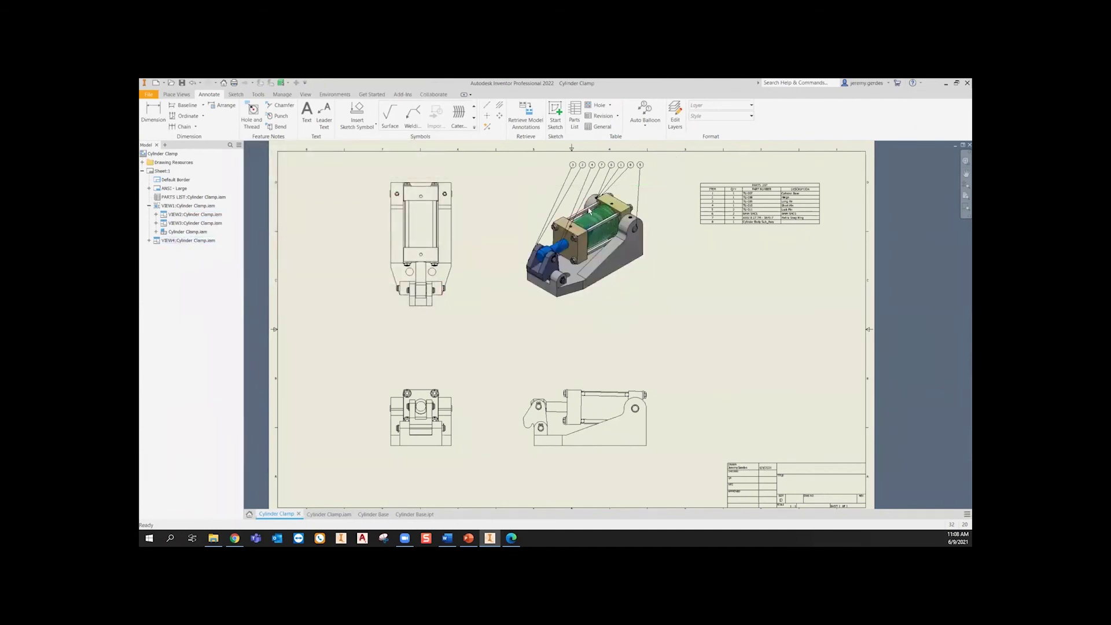
scroll(602, 287, "down", 5)
scroll(601, 287, "up", 5)
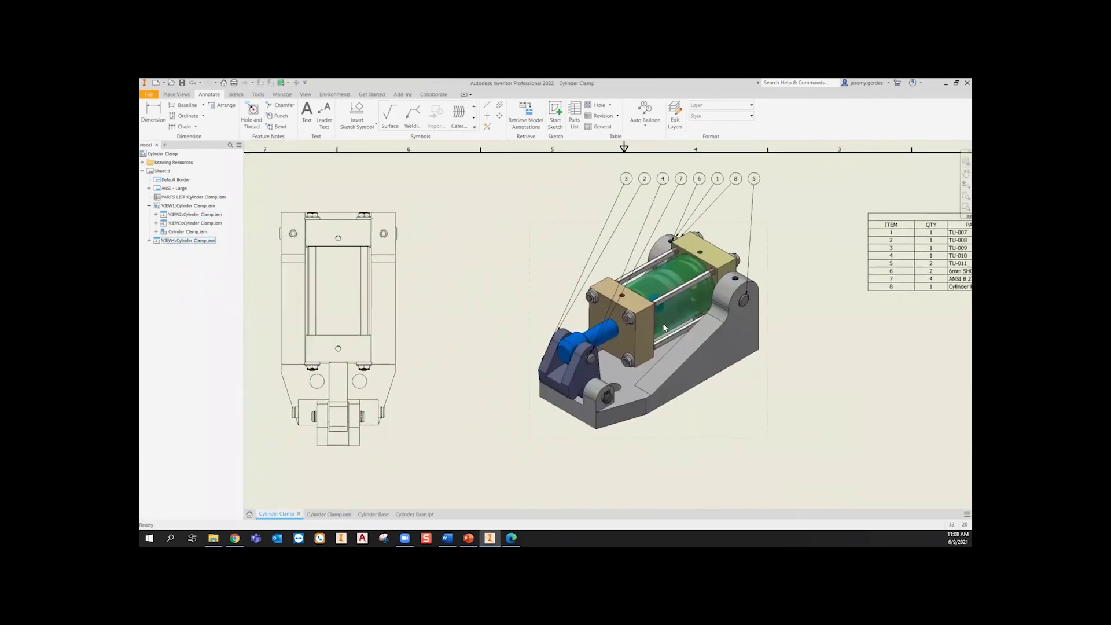
- Review the drawing view style settings of the top view and the front view without applying a change
right_click(405, 353)
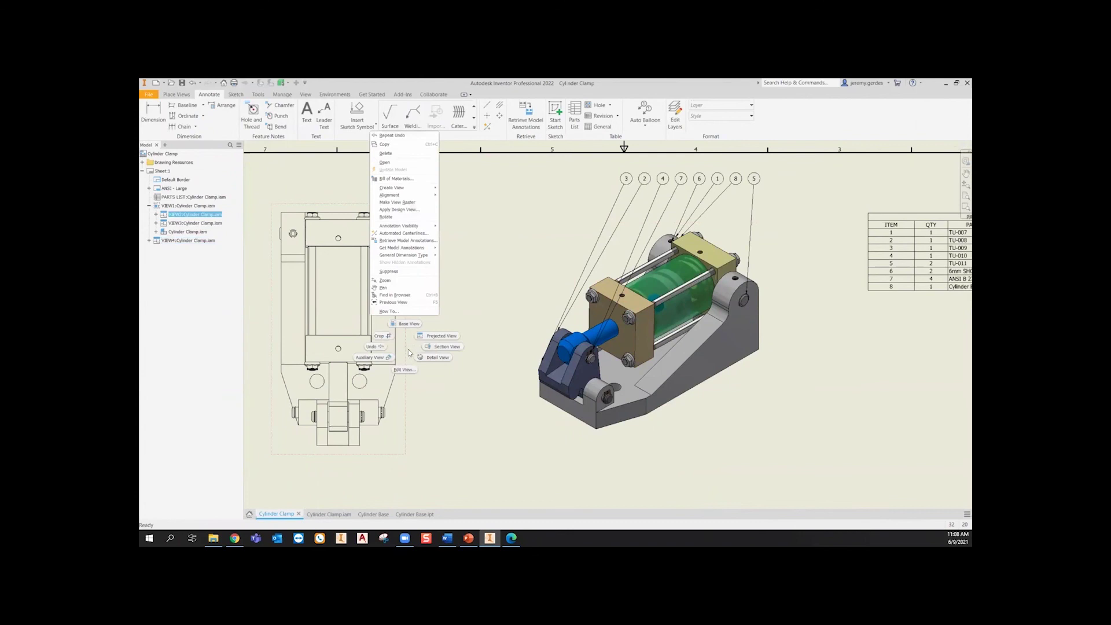
left_click(408, 371)
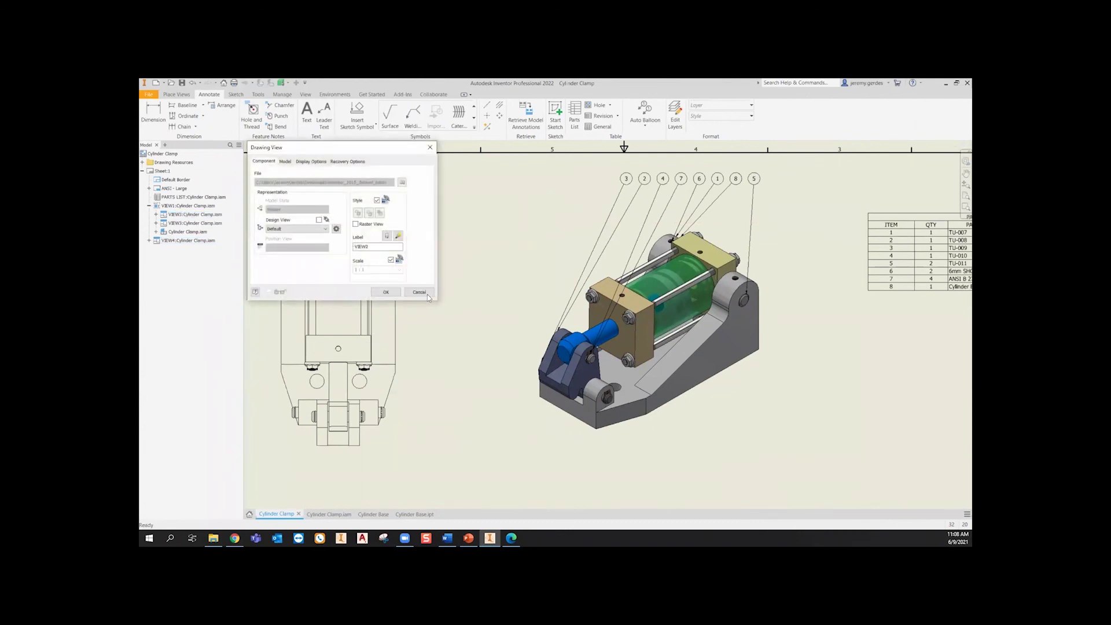
left_click(427, 294)
middle_click_drag(463, 377, 527, 196)
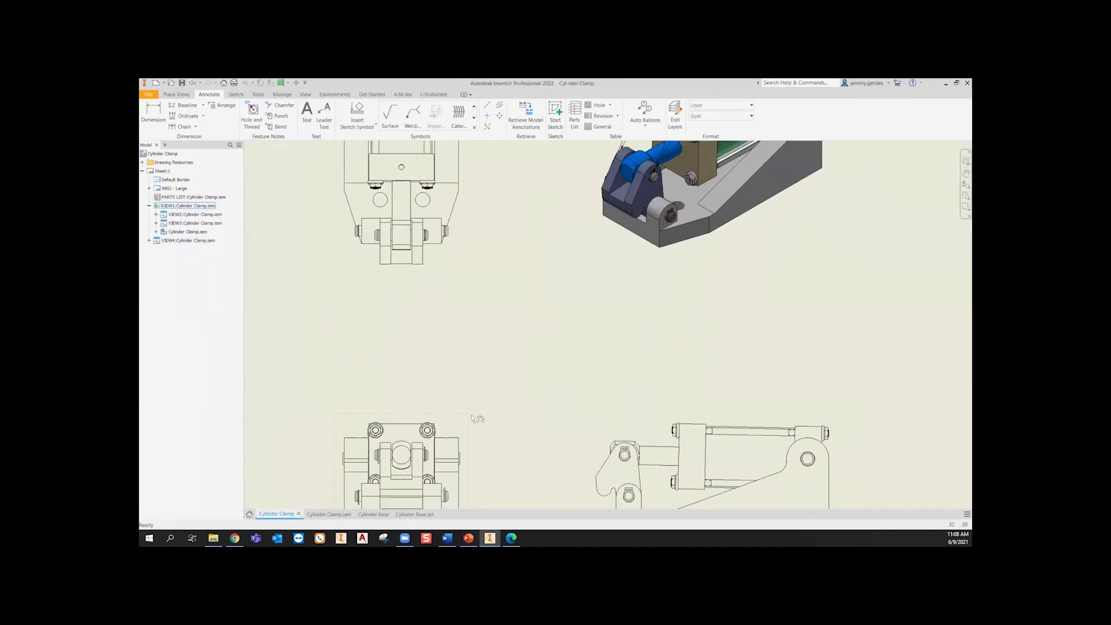
right_click(472, 417)
left_click(470, 440)
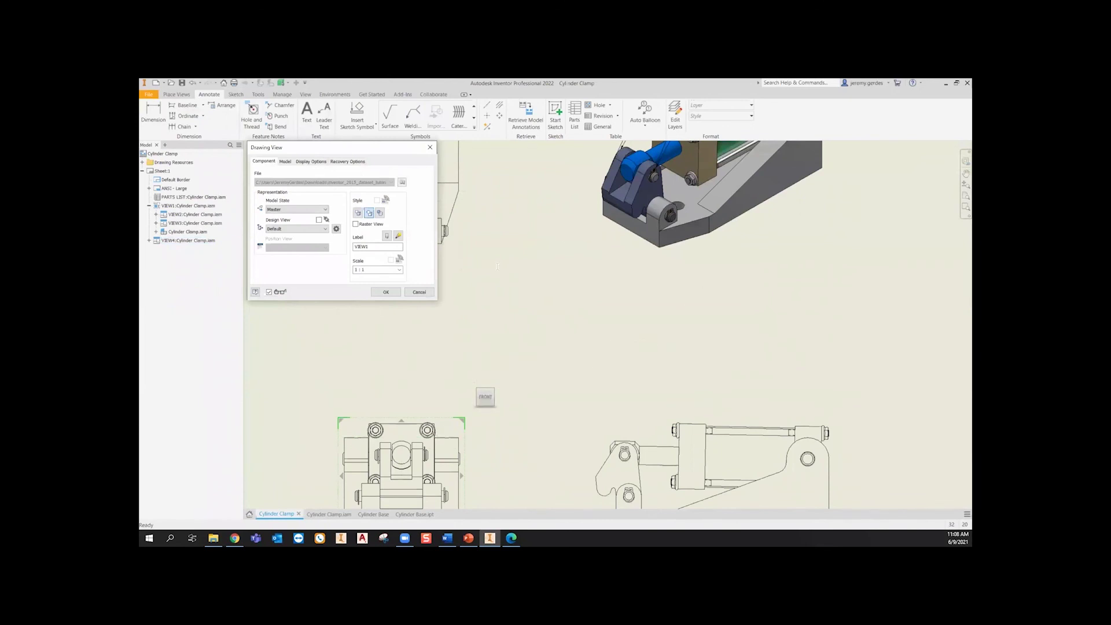
left_click(419, 292)
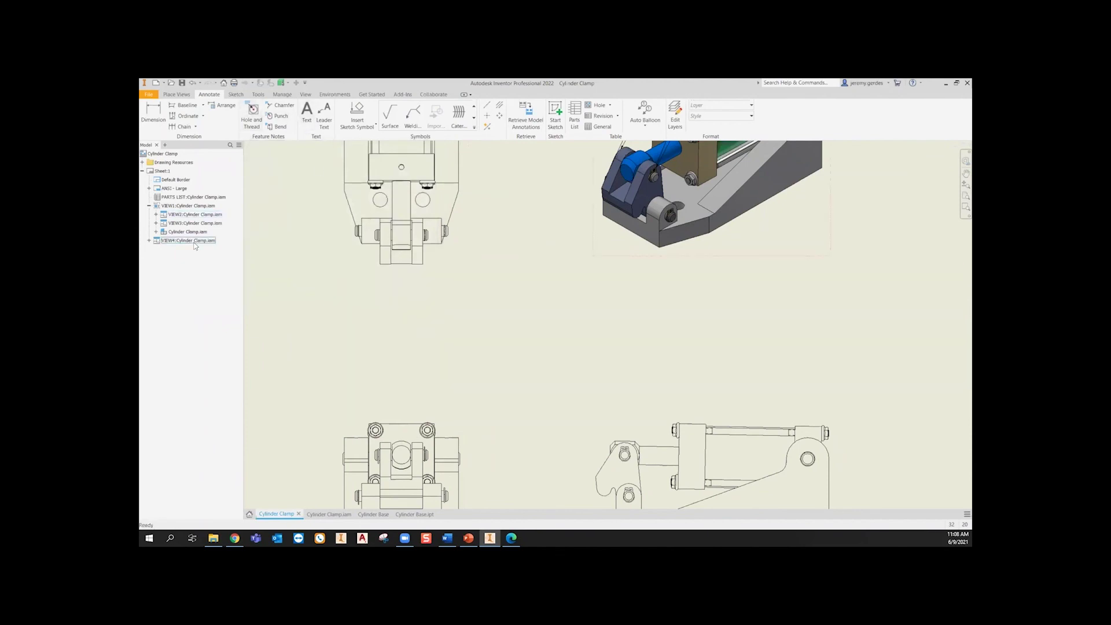
- Hide the Clamp:1 component in the front view of the Cylinder Clamp drawing
scroll(574, 307, "down", 3)
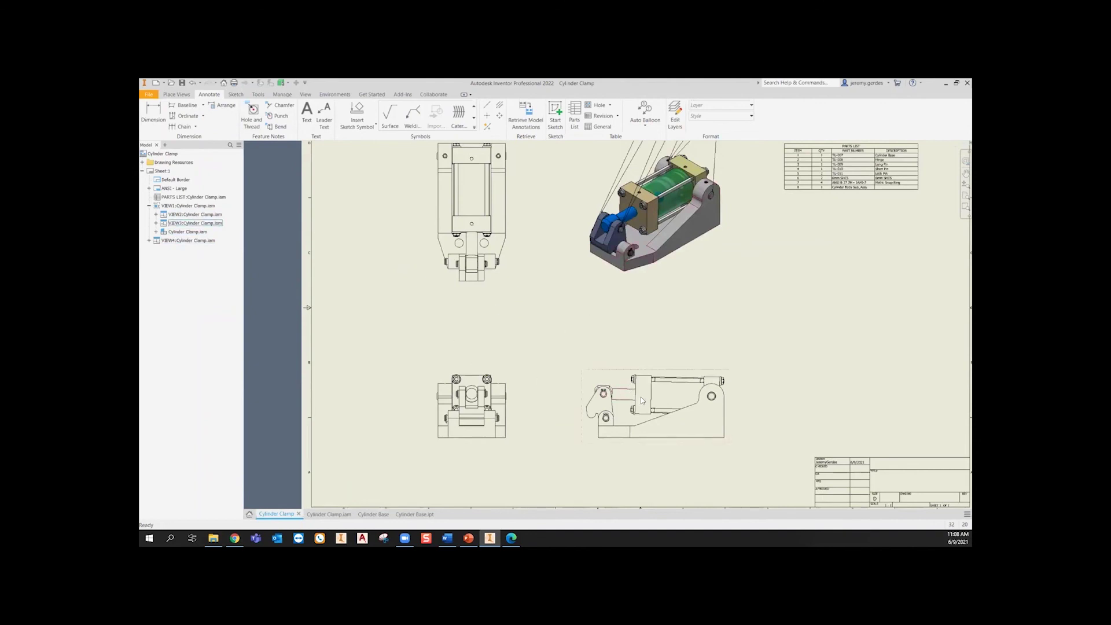
left_click(156, 232)
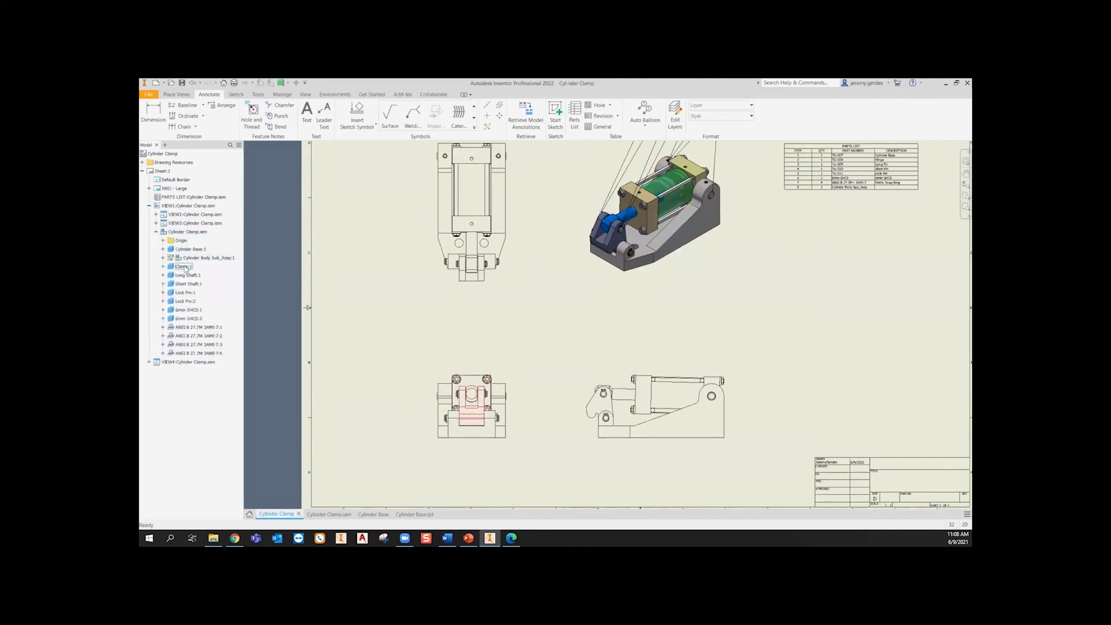
right_click(185, 268)
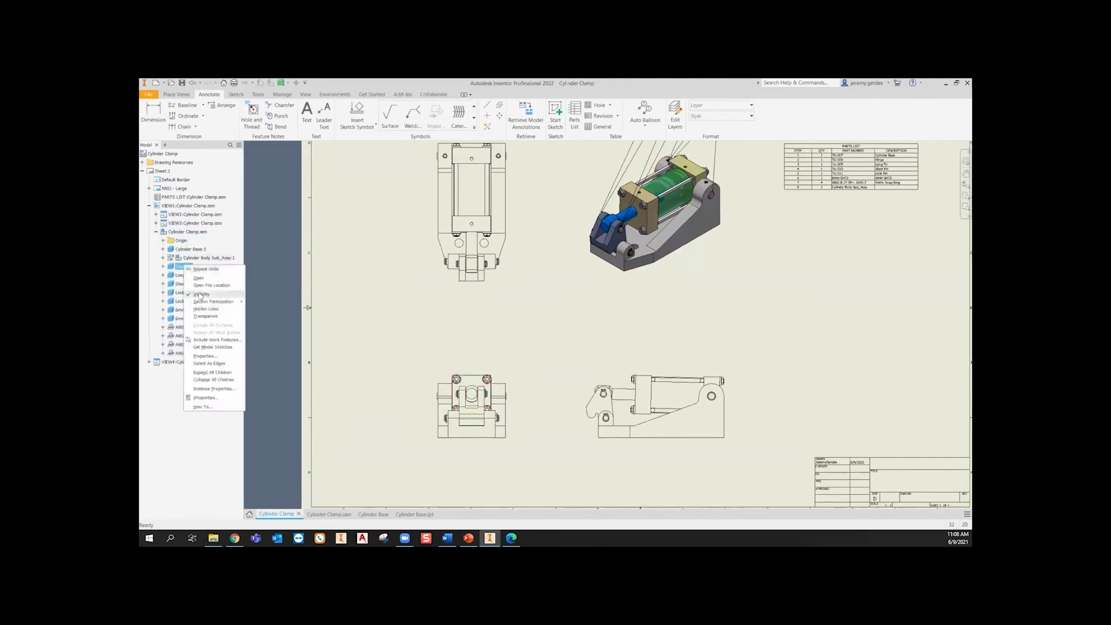
left_click(359, 299)
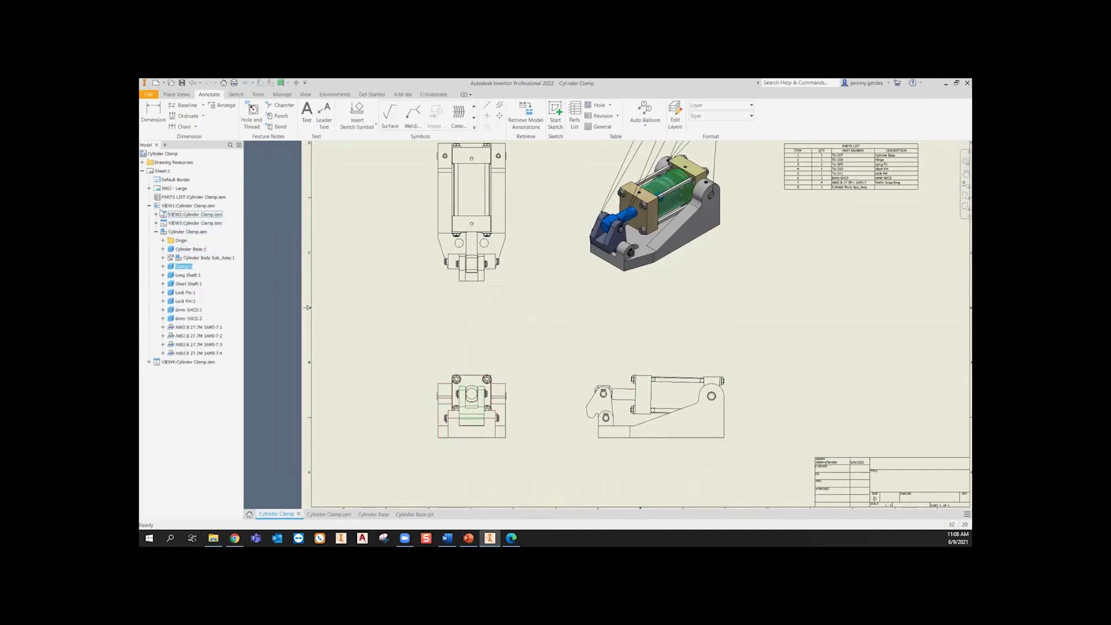
left_click(148, 205)
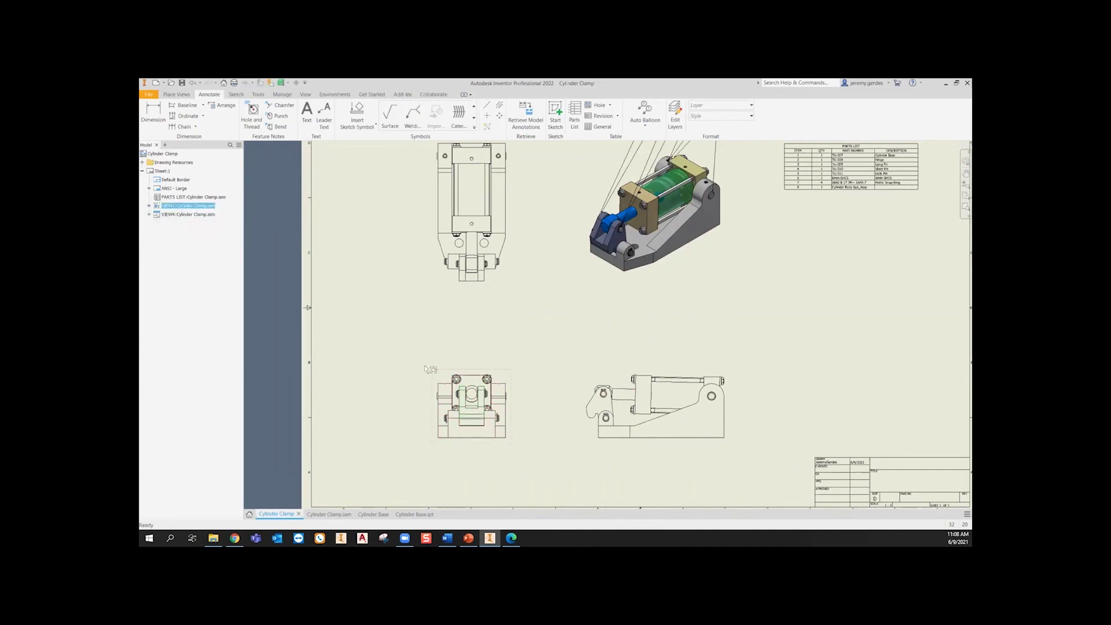
left_click(148, 205)
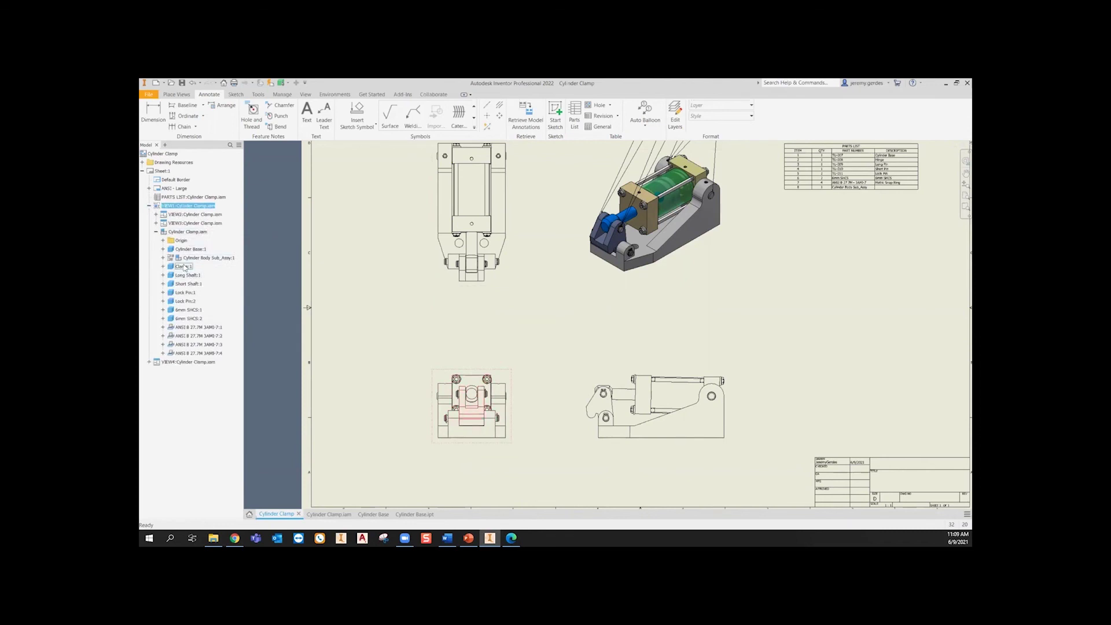
right_click(185, 267)
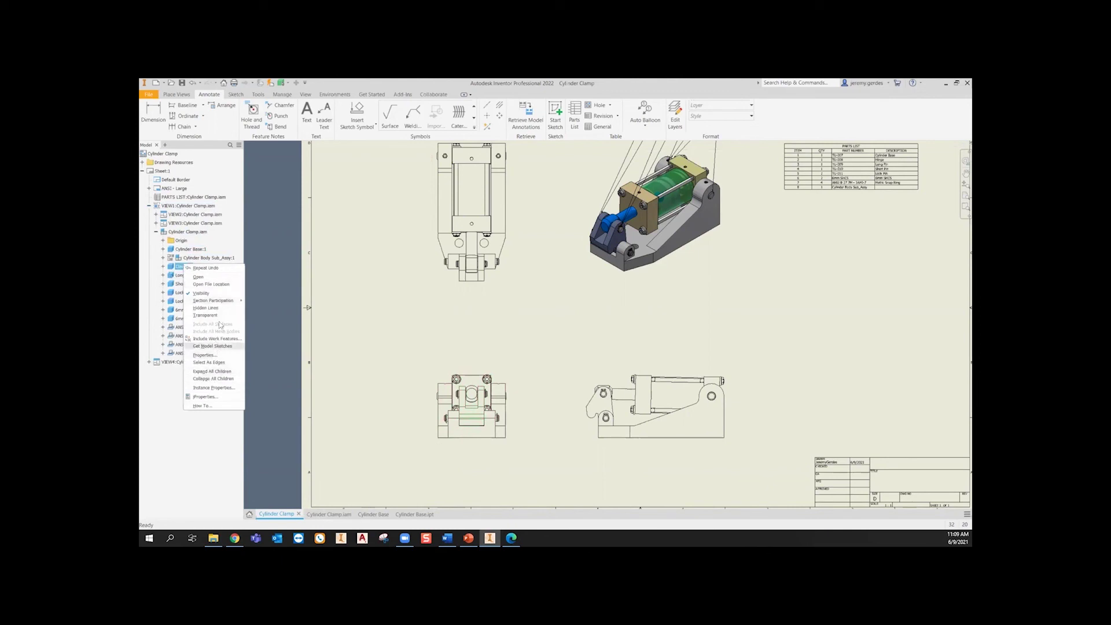
left_click(215, 294)
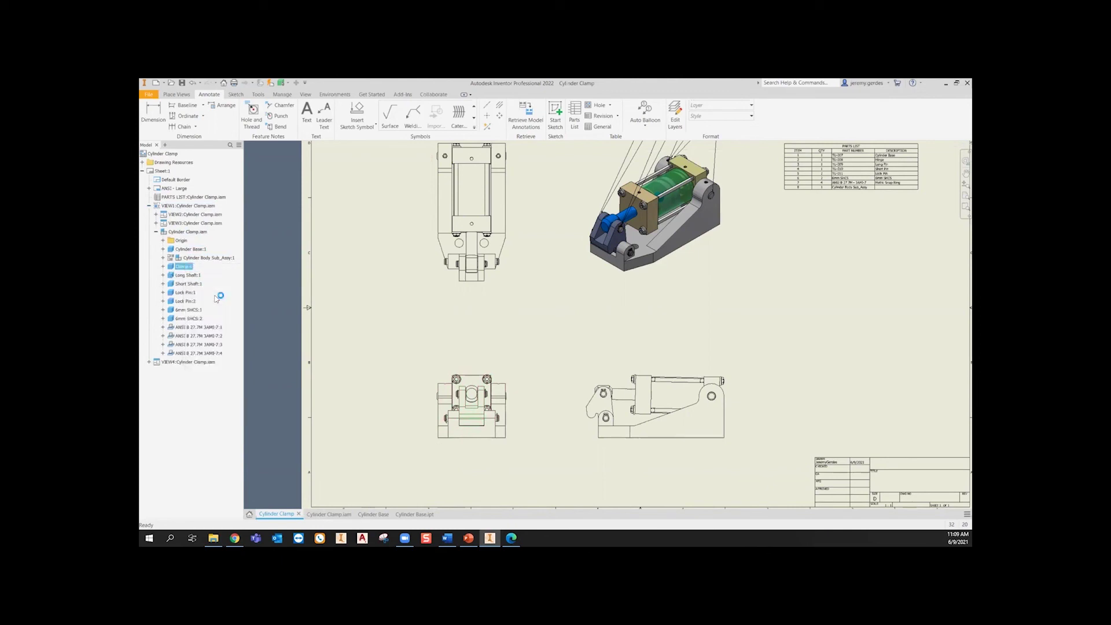
- Turn the Clamp:1 component's visibility back on in the front view
right_click(182, 268)
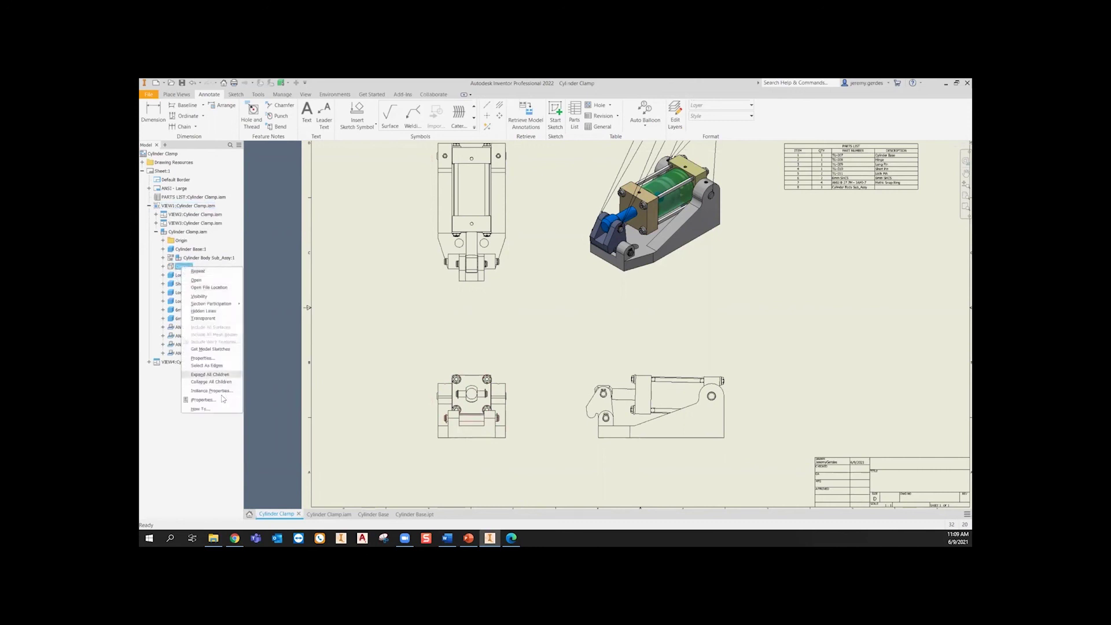
left_click(200, 297)
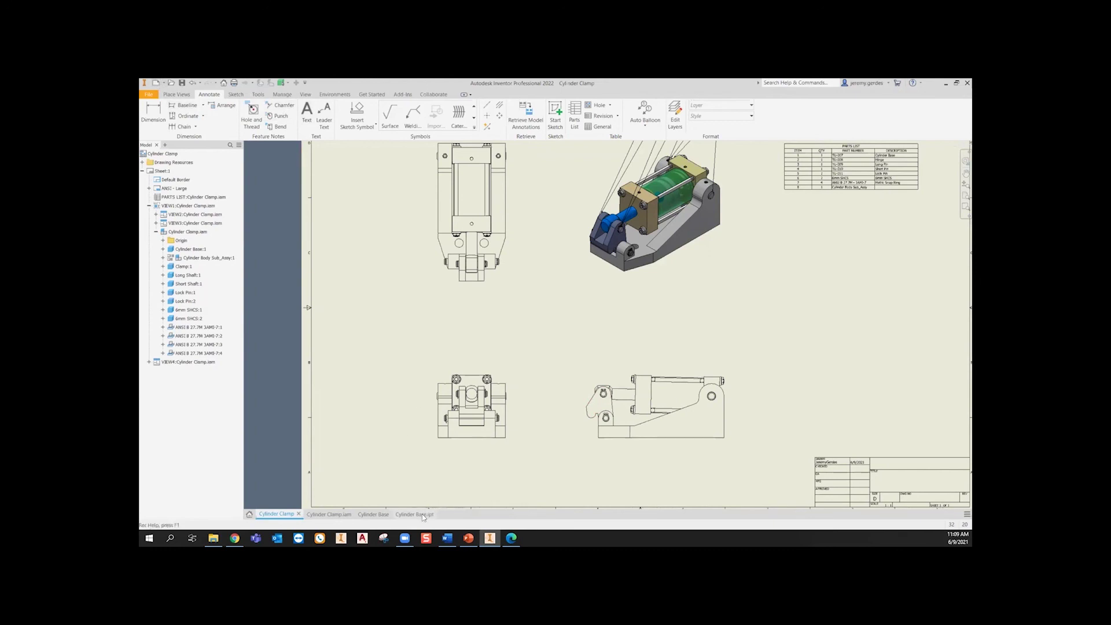
mouse_move(422, 514)
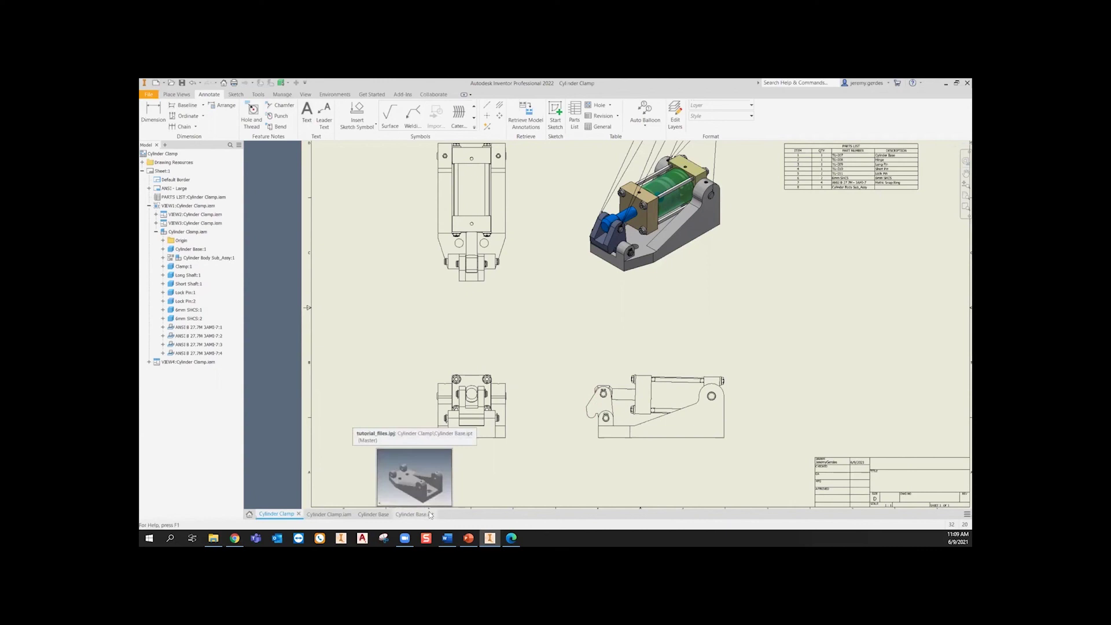
- Close the Cylinder Base part and the Cylinder Base drawing without saving the drawing's changes
left_click(424, 514)
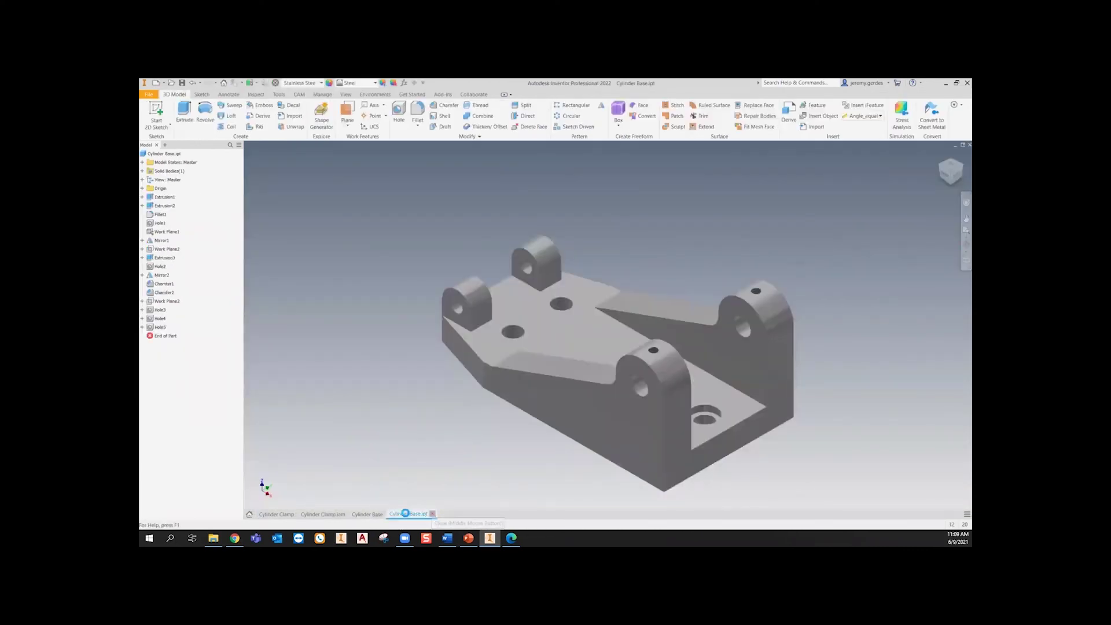
left_click(432, 514)
left_click(386, 513)
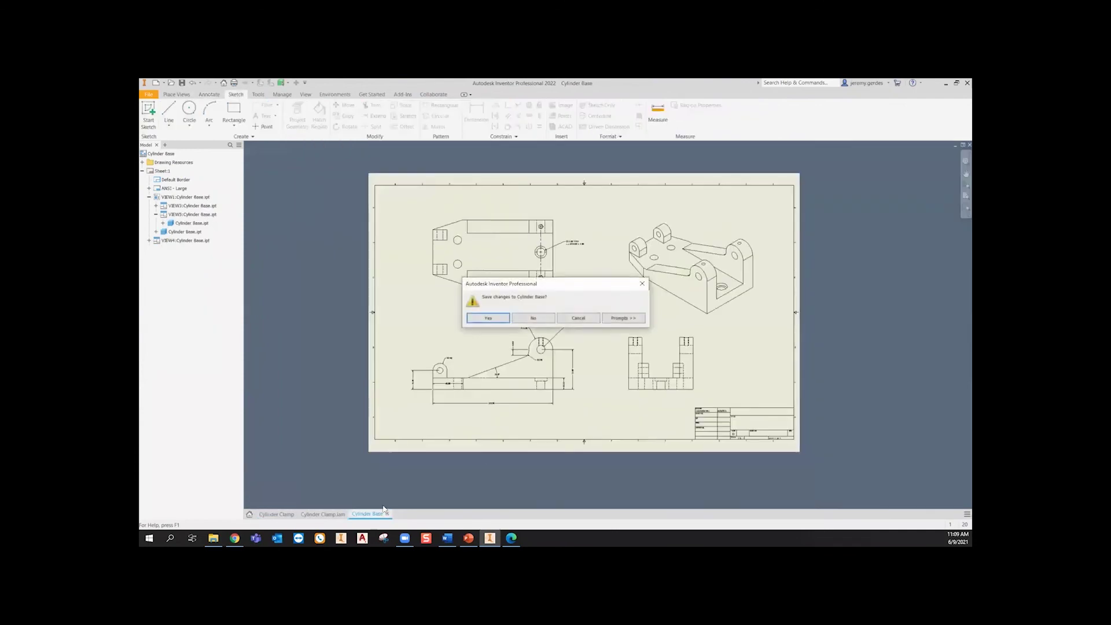
left_click(533, 320)
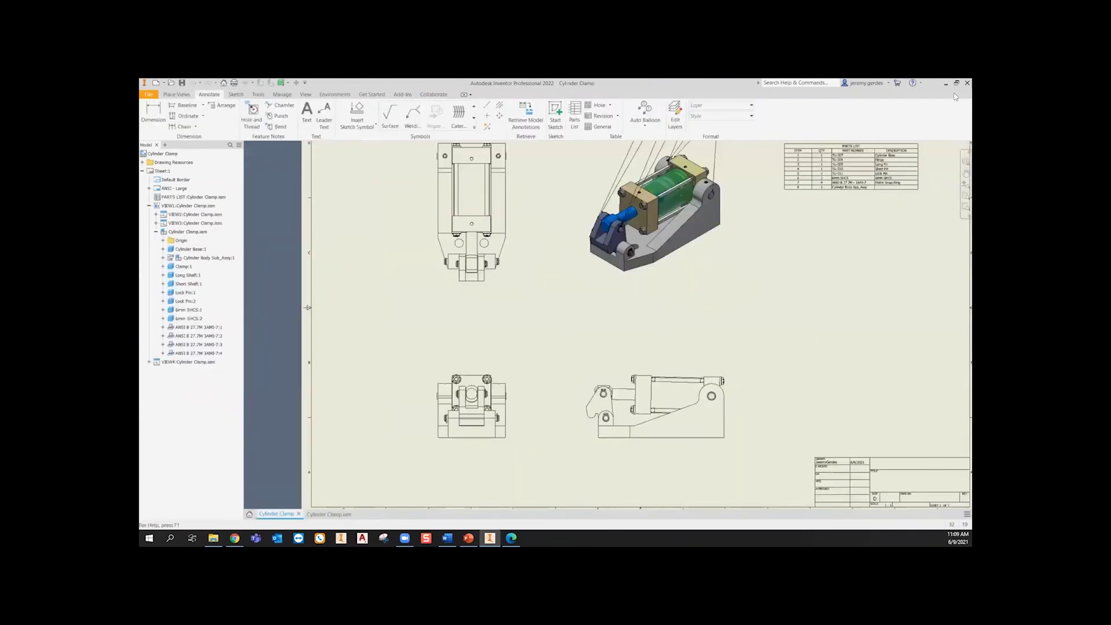
left_click(336, 514)
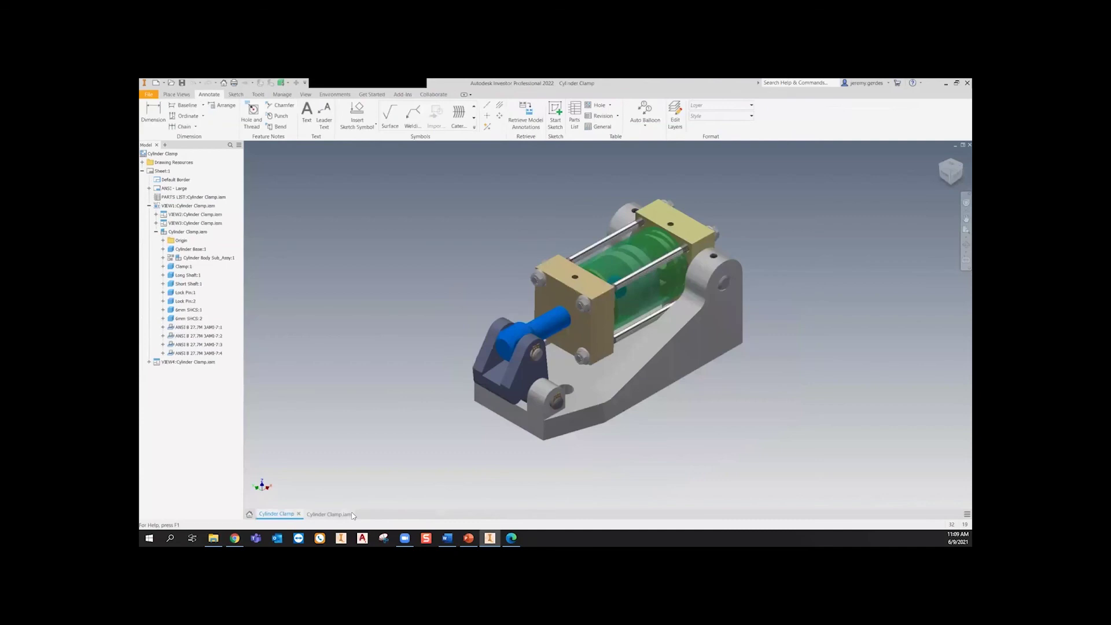
left_click(350, 513)
left_click(579, 320)
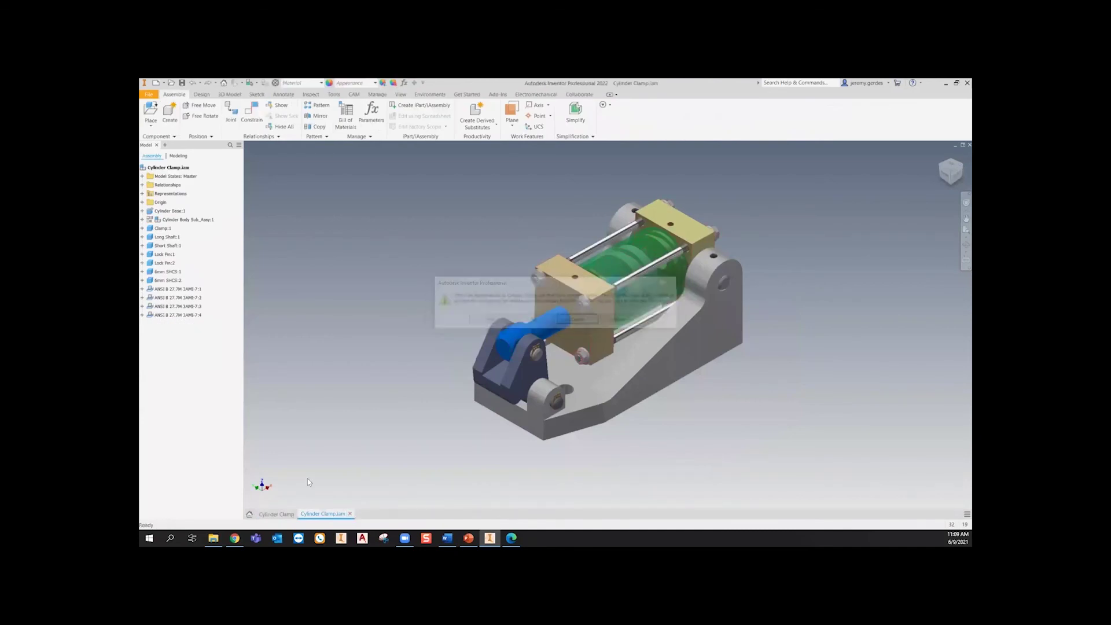
- Close the Cylinder Clamp drawing without saving its changes, keeping the Cylinder Clamp assembly open
left_click(284, 514)
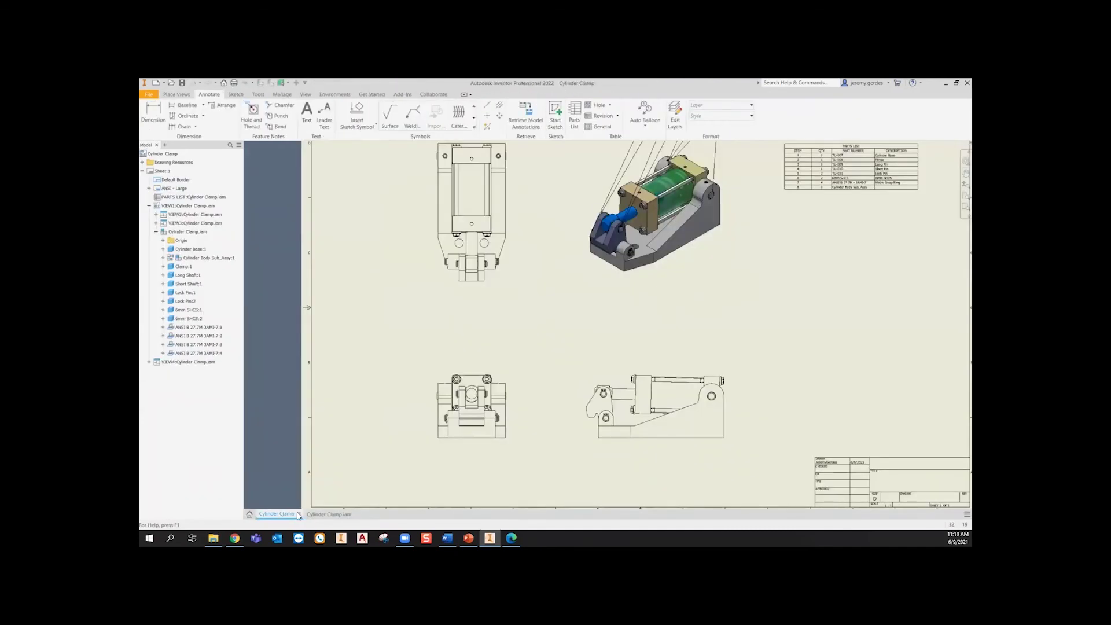
left_click(299, 514)
left_click(534, 320)
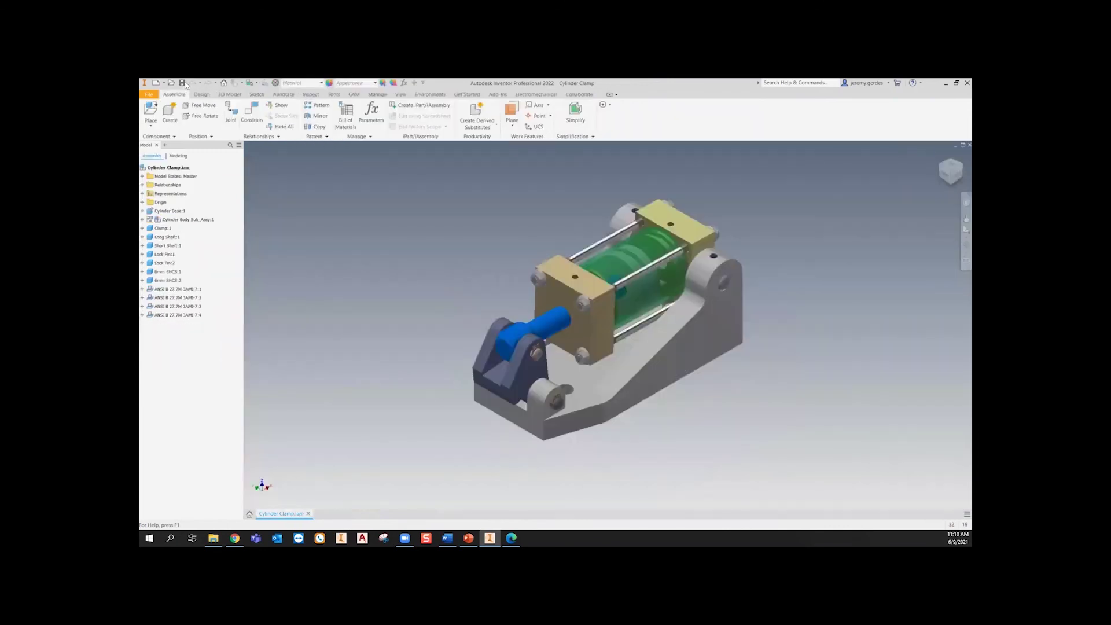
- Create a new presentation file and insert Cylinder Clamp.iam from the Cylinder Clamp folder as its model
left_click(158, 83)
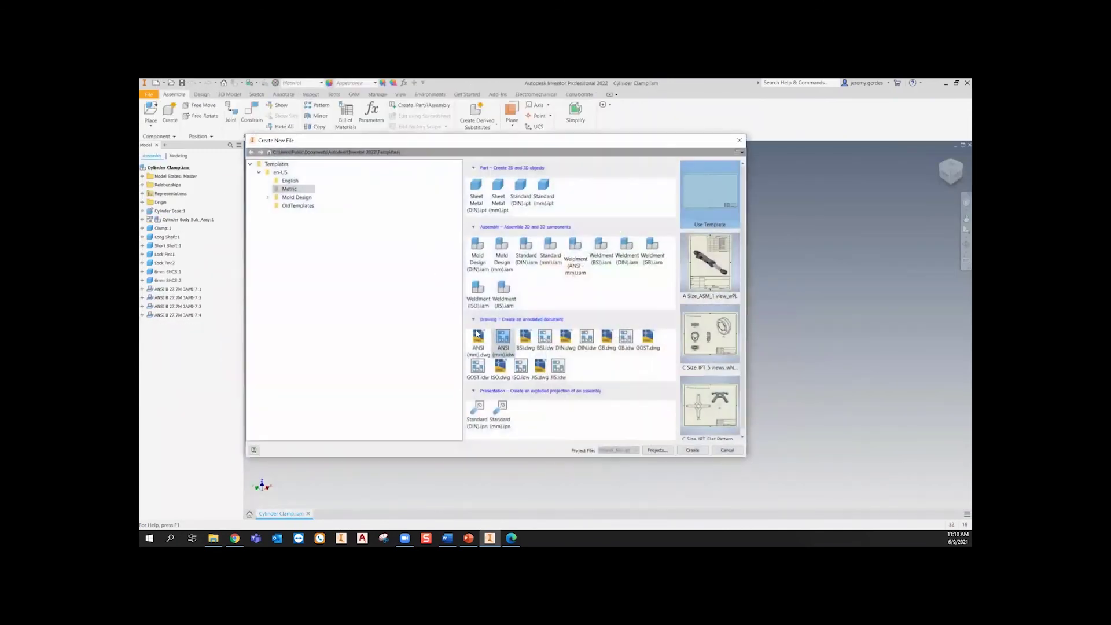
key("Escape")
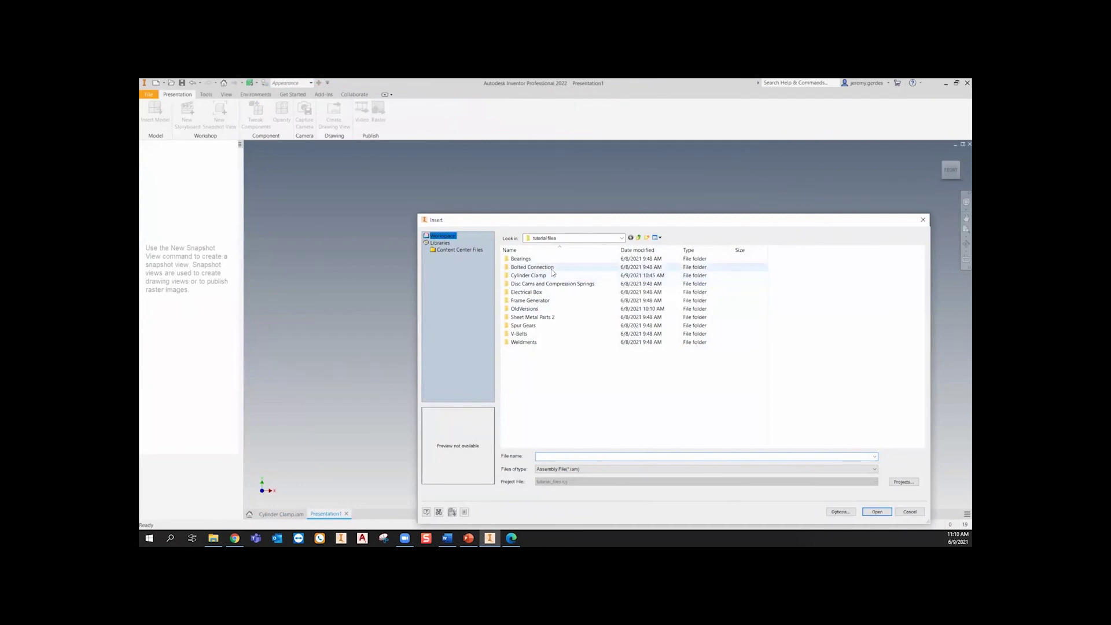
double_click(553, 276)
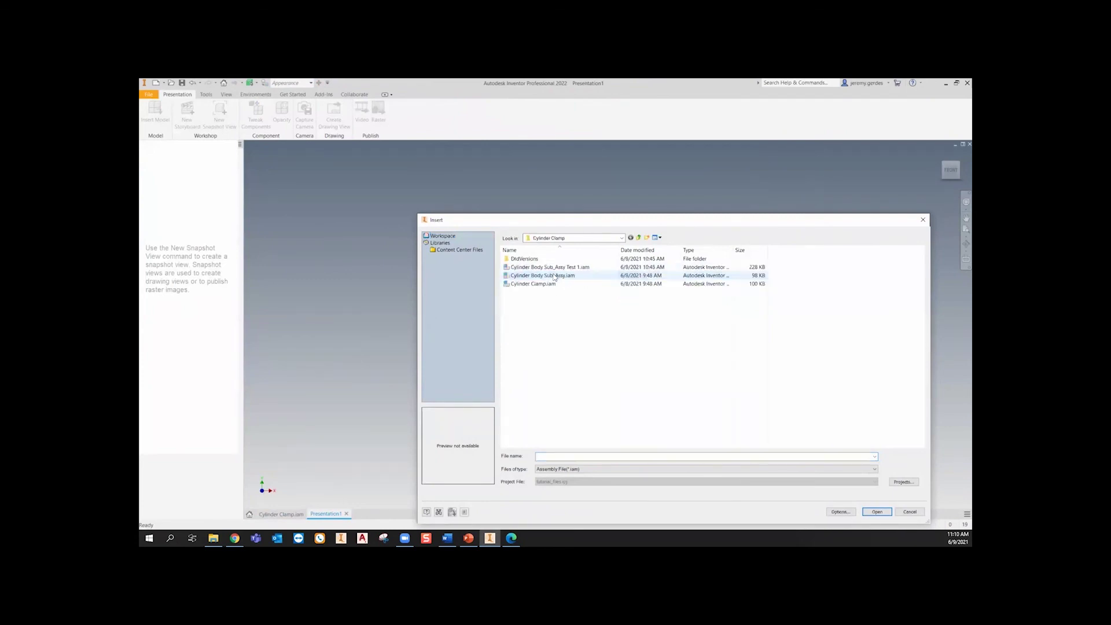
left_click(556, 284)
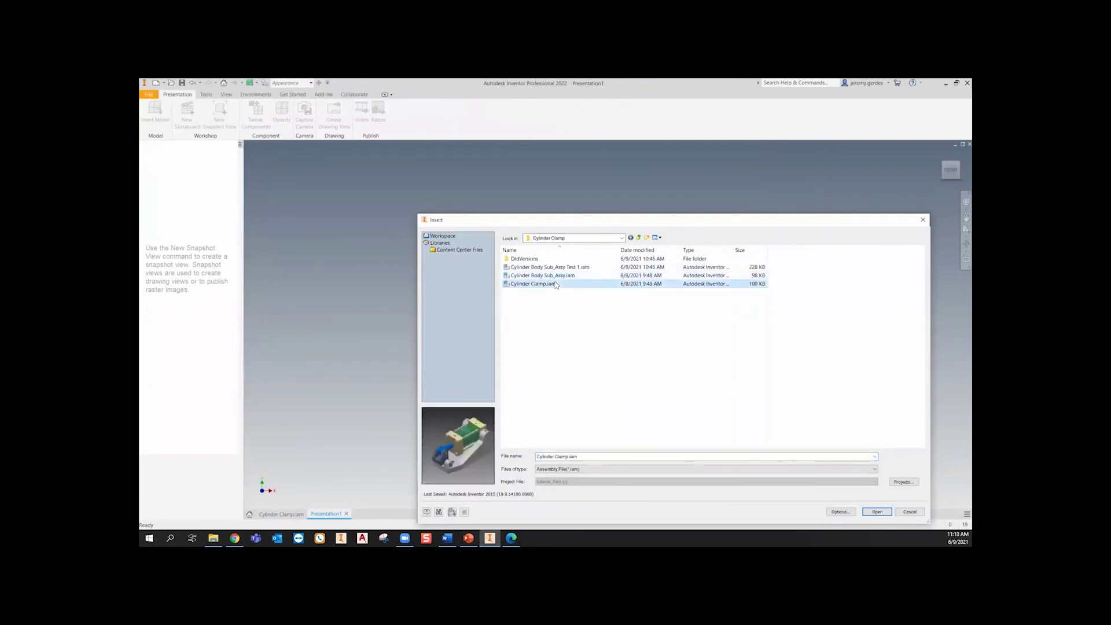
double_click(555, 284)
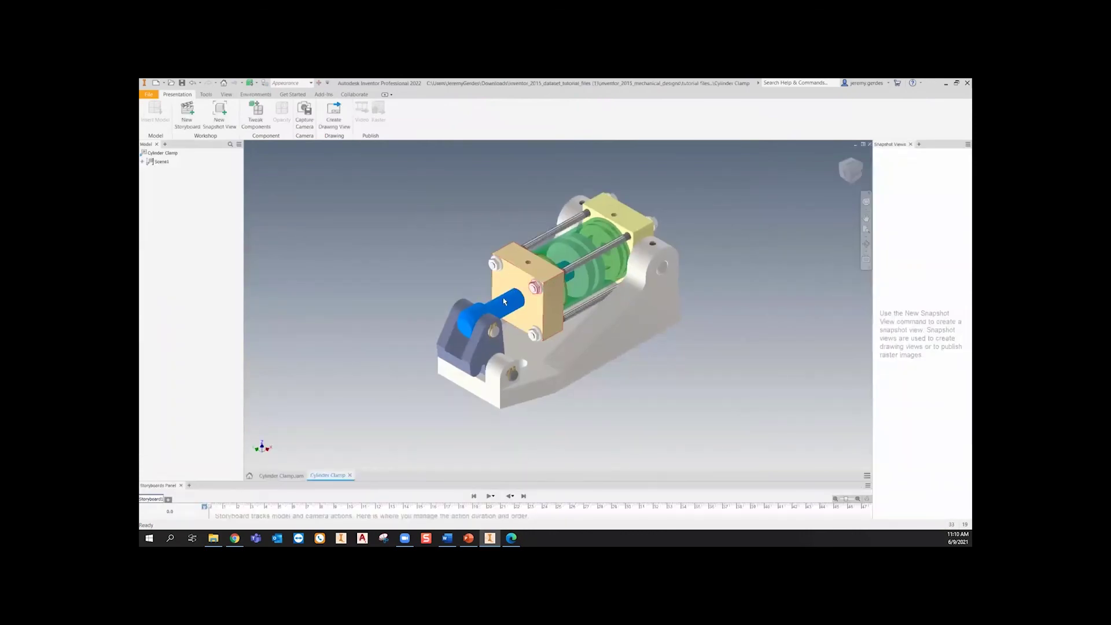
- Tweak the Cylinder Body Sub_Assy:1 component straight up off the base by about 205 mm with full trails
left_click(258, 125)
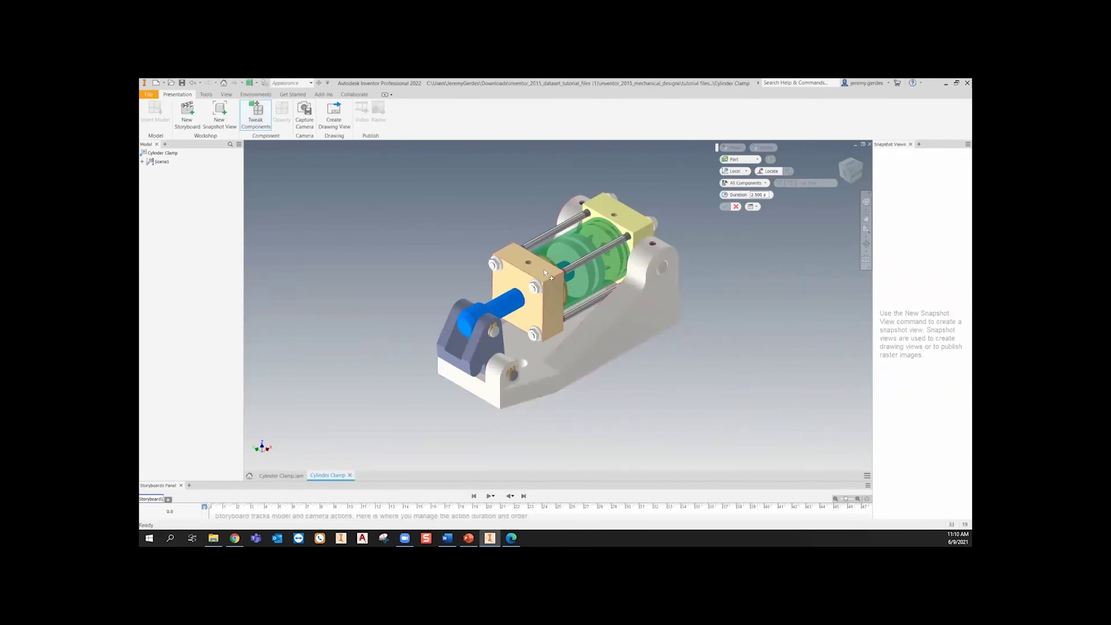
middle_click_drag(477, 355, 462, 292)
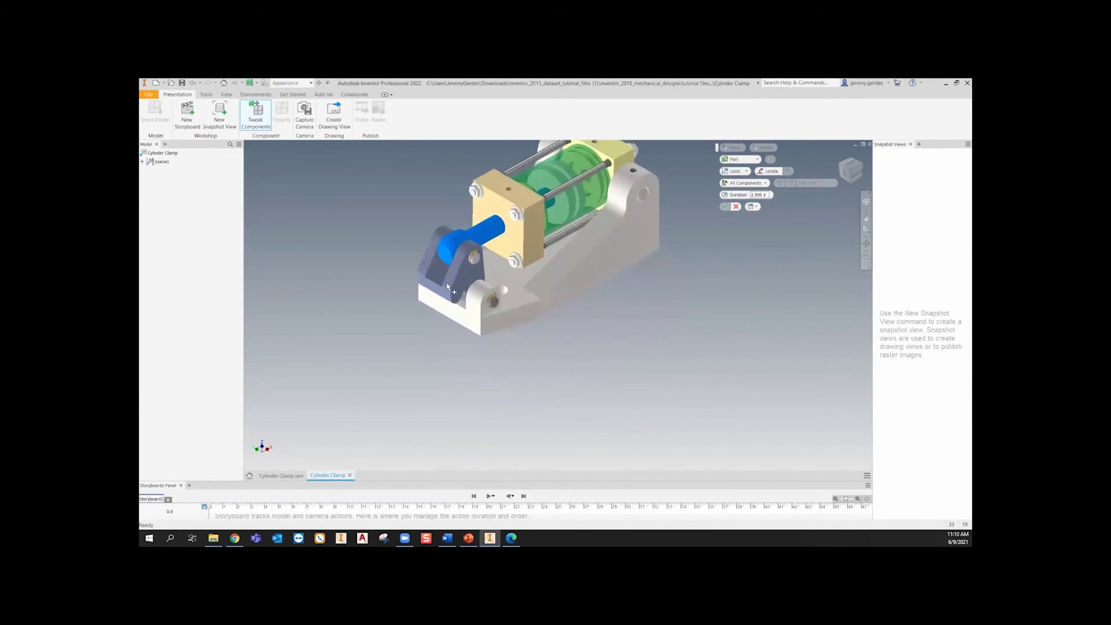
middle_click_drag(579, 312, 582, 373)
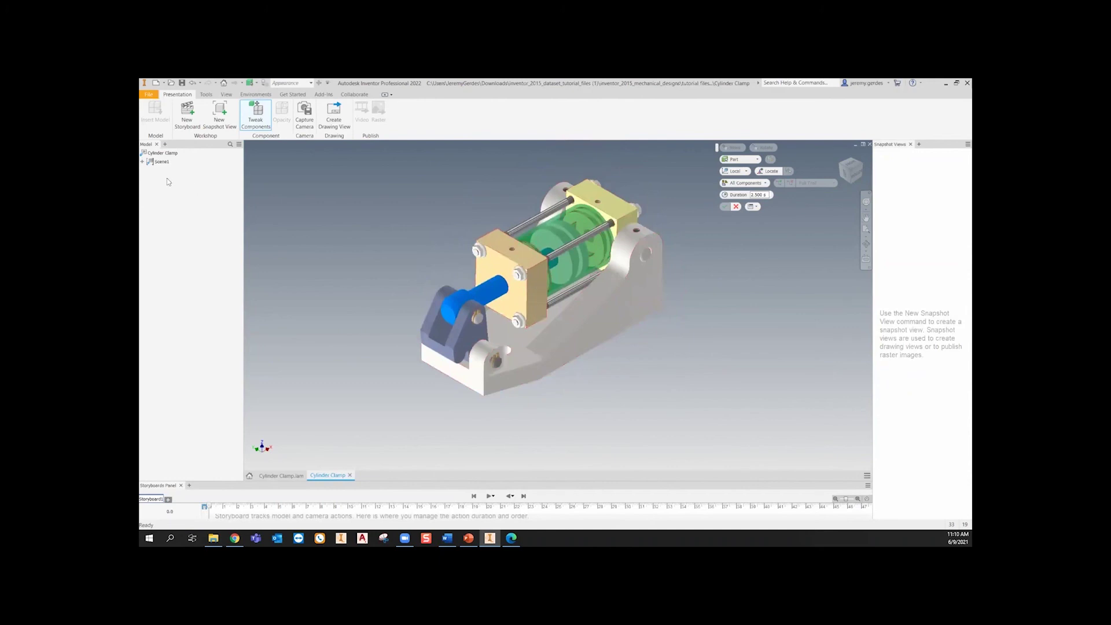
left_click(142, 162)
left_click(149, 171)
left_click(191, 179)
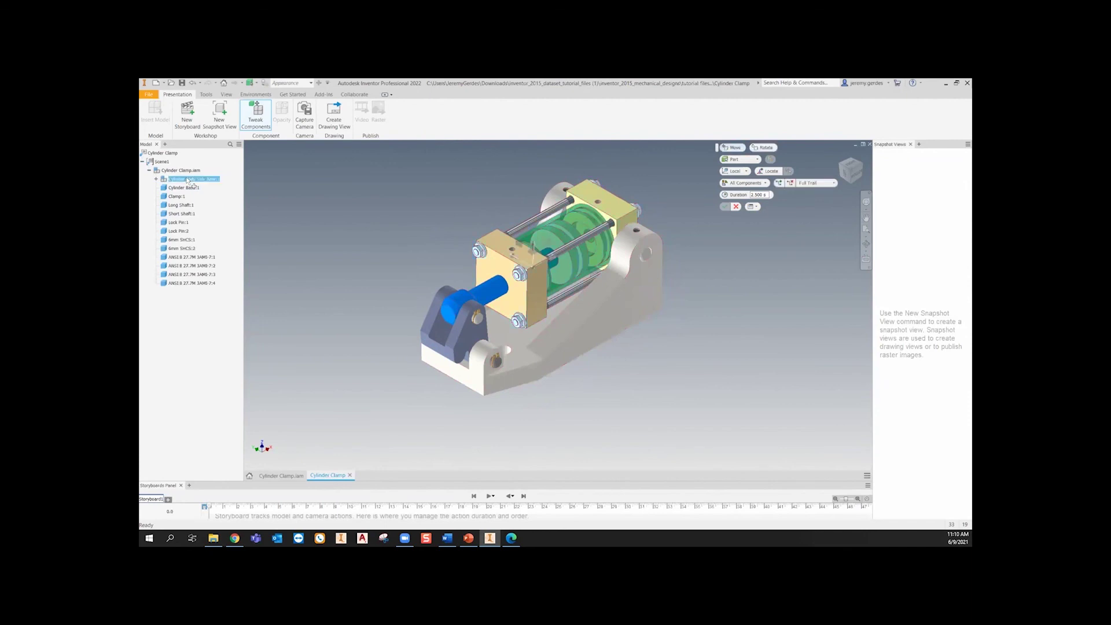
middle_click_drag(576, 399, 563, 464)
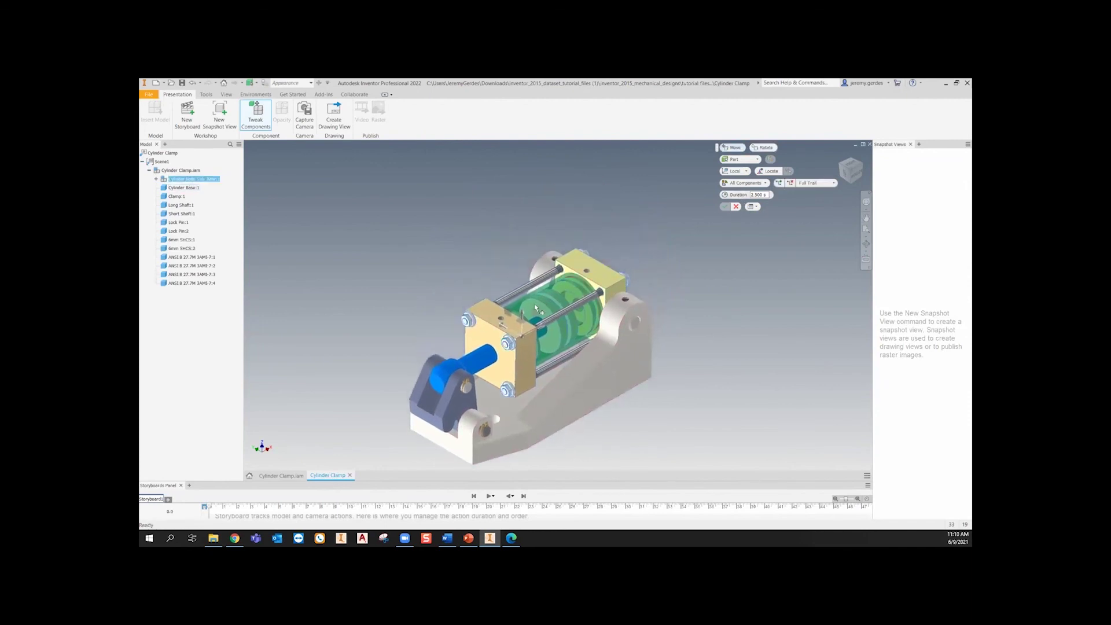
left_click_drag(519, 313, 533, 202)
middle_click_drag(534, 202, 538, 375)
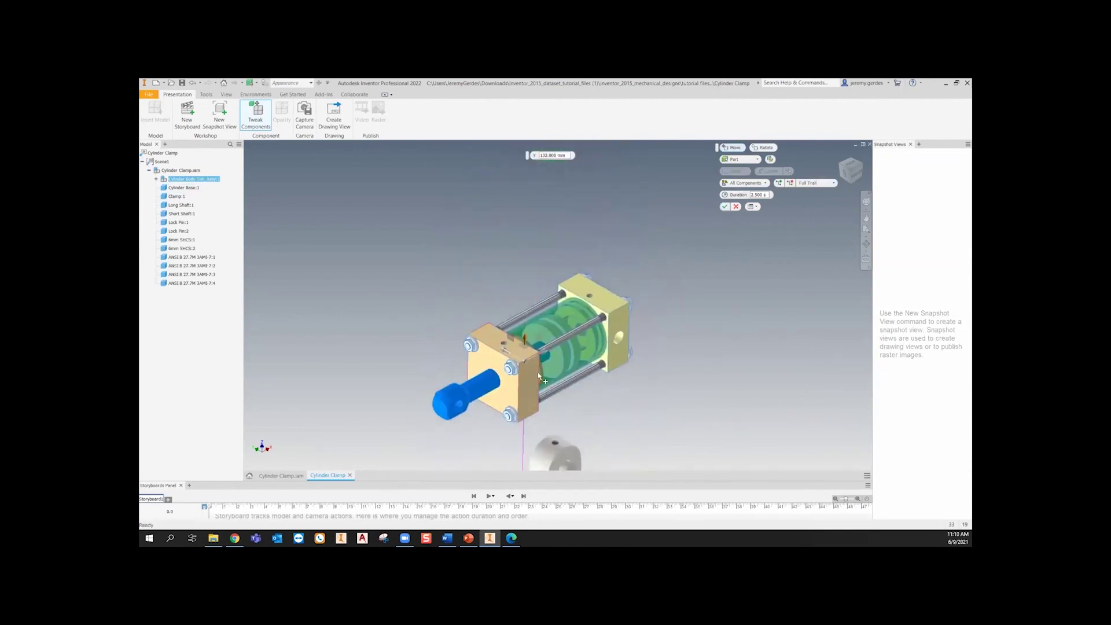
left_click_drag(527, 337, 527, 250)
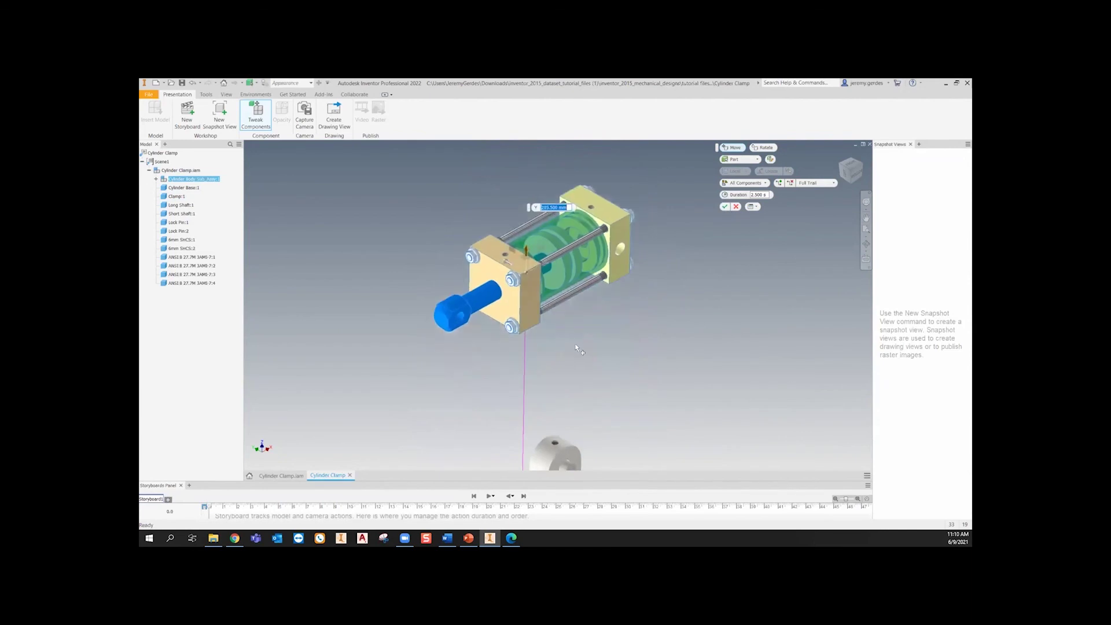
middle_click_drag(573, 343, 553, 304)
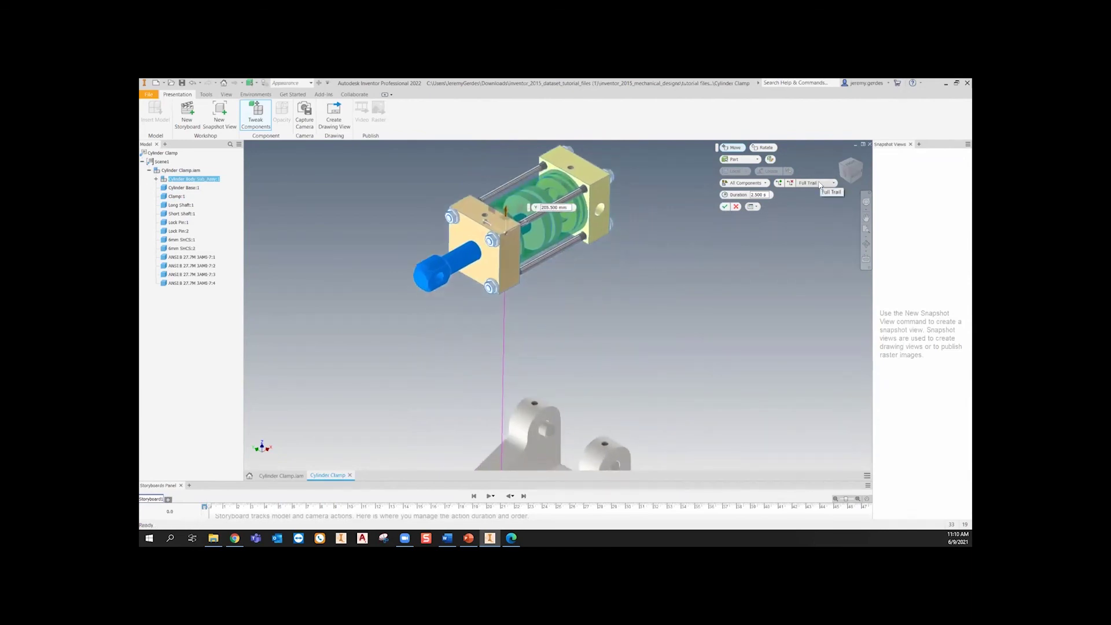
middle_click_drag(635, 265, 665, 228)
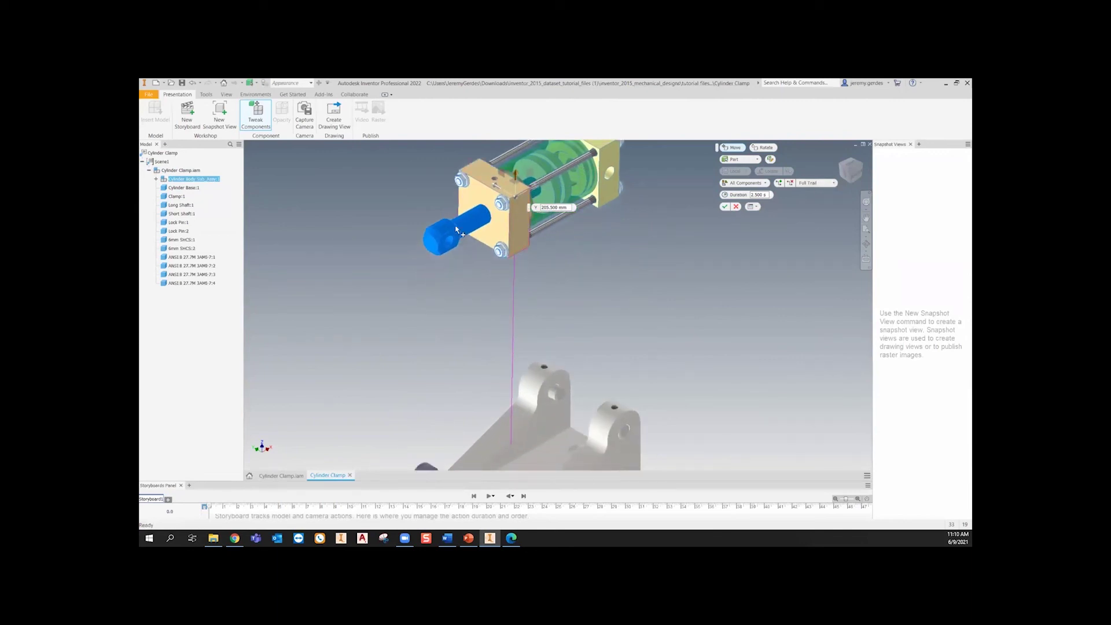
left_click(724, 207)
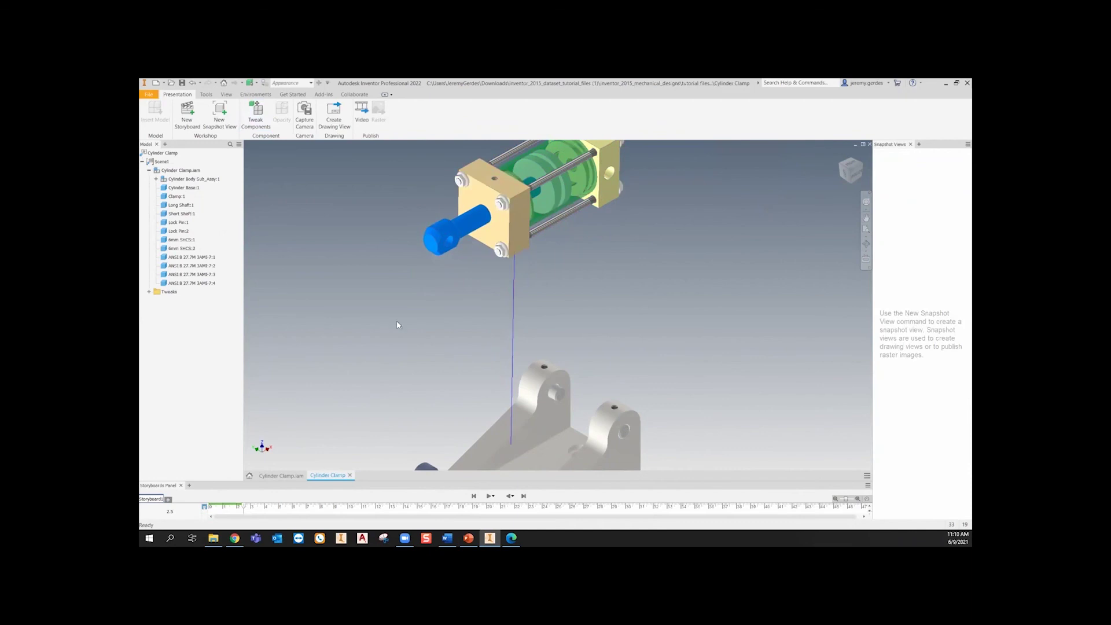
- Tweak the Clamp:1 component outward, away from the front end of the base, with a full trail
middle_click_drag(396, 322, 411, 273)
middle_click_drag(400, 327, 411, 241)
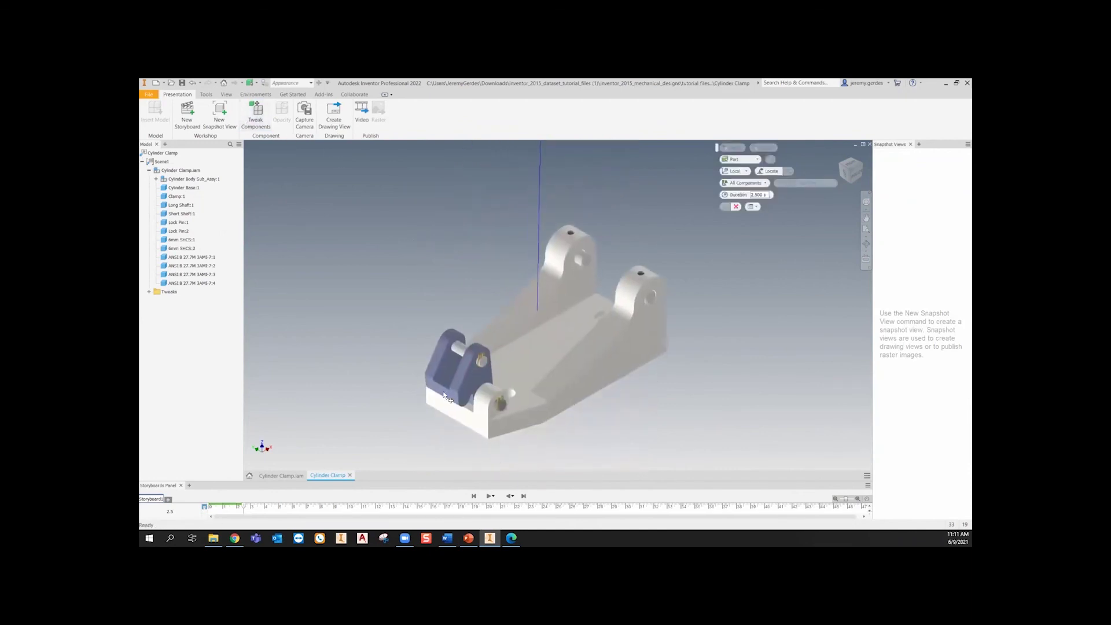
left_click(450, 396)
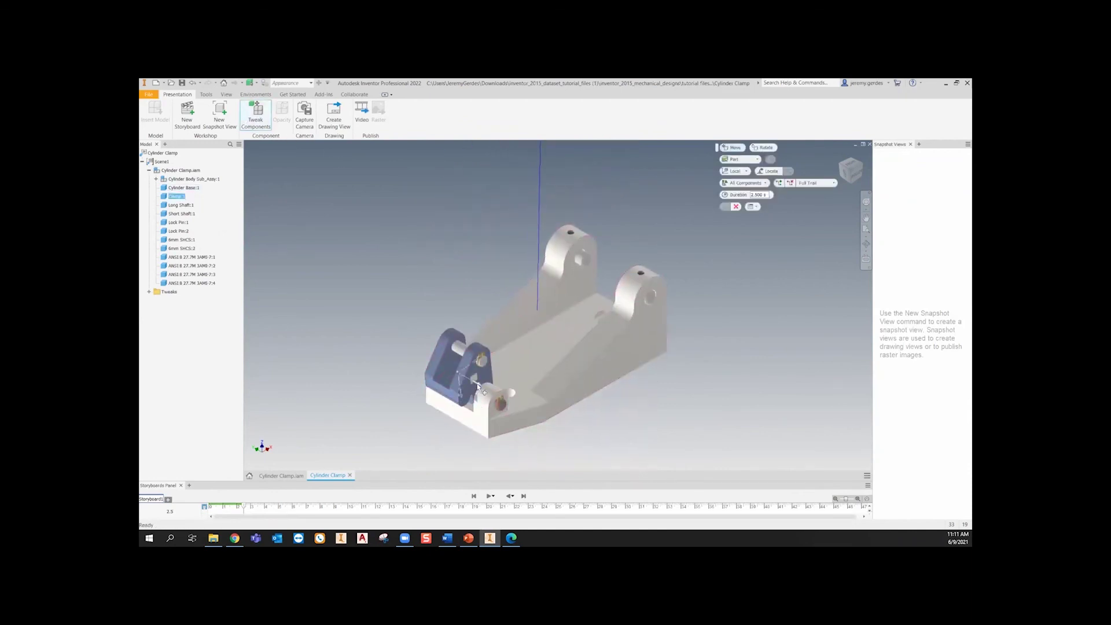
left_click_drag(411, 403, 385, 433)
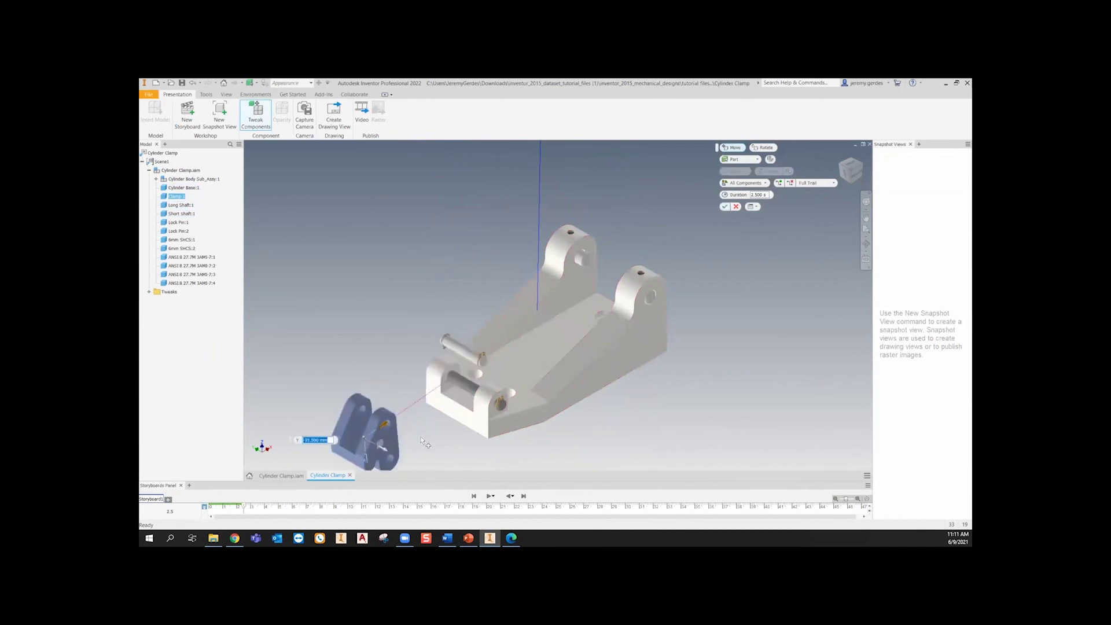
middle_click_drag(385, 433, 429, 366)
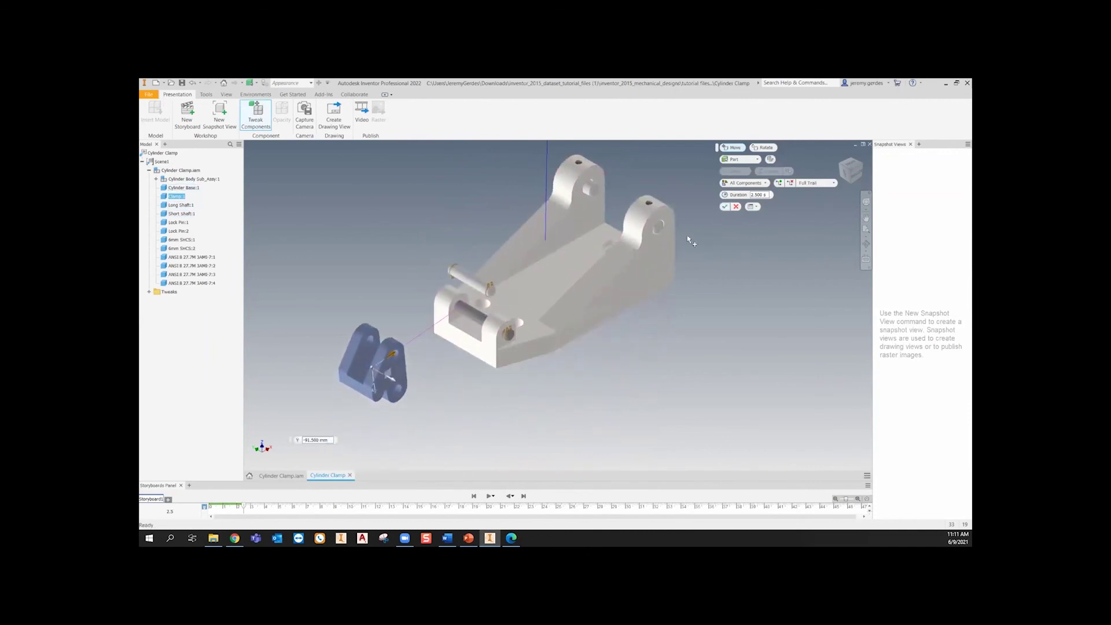
left_click(724, 206)
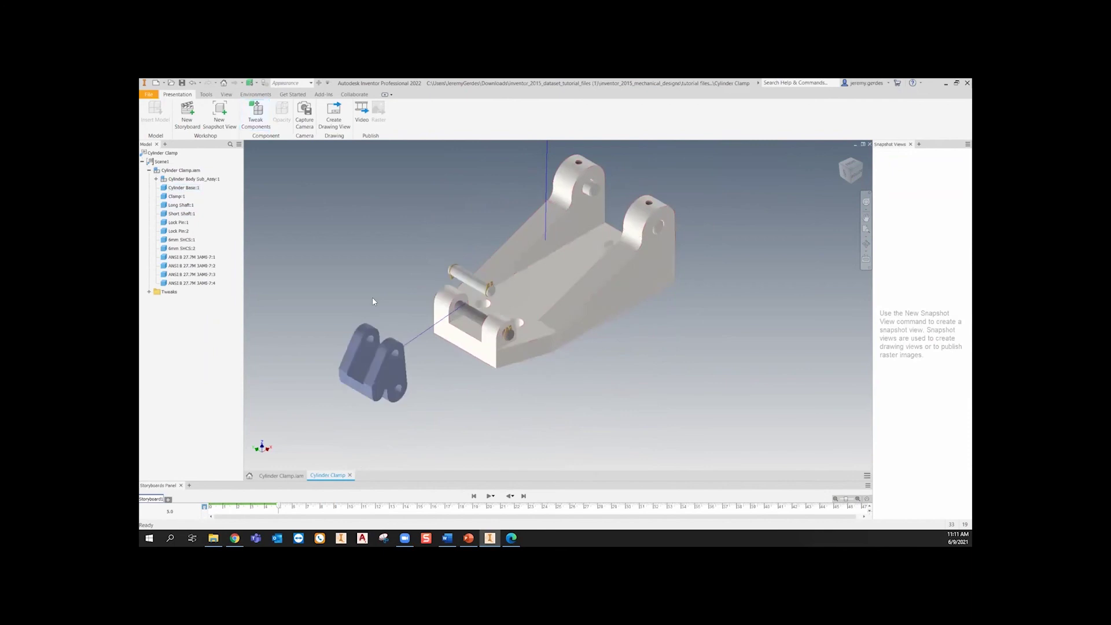
- Tweak Short Shaft:1 and its two retaining rings together outward past the base's front end and upward above the clamp
key("t")
left_click(465, 278)
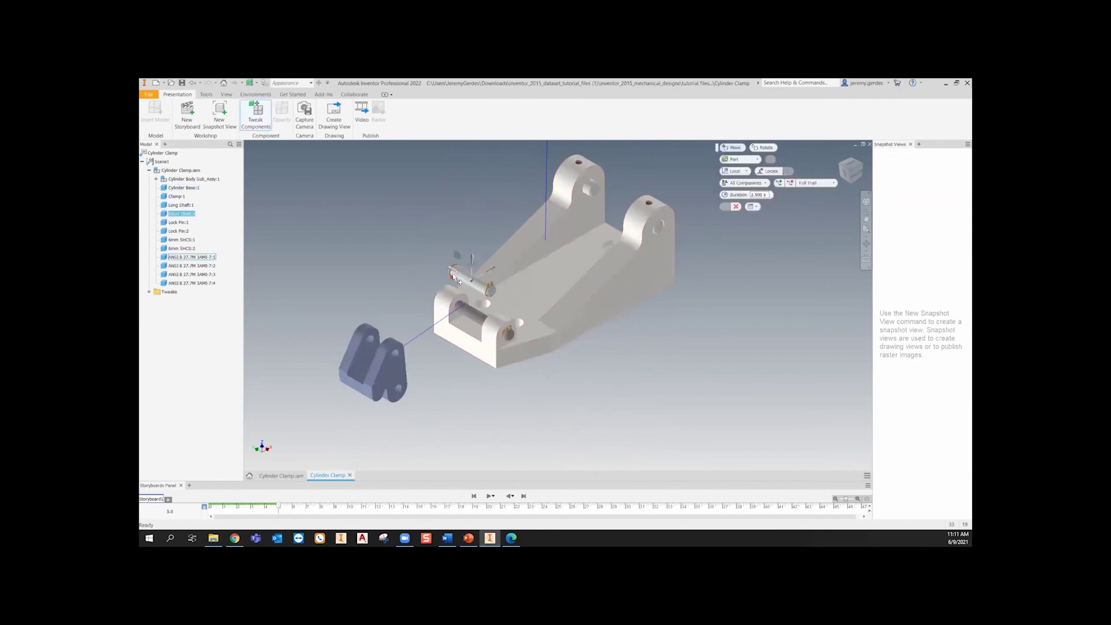
left_click(451, 277, "ctrl")
left_click(489, 285, "ctrl")
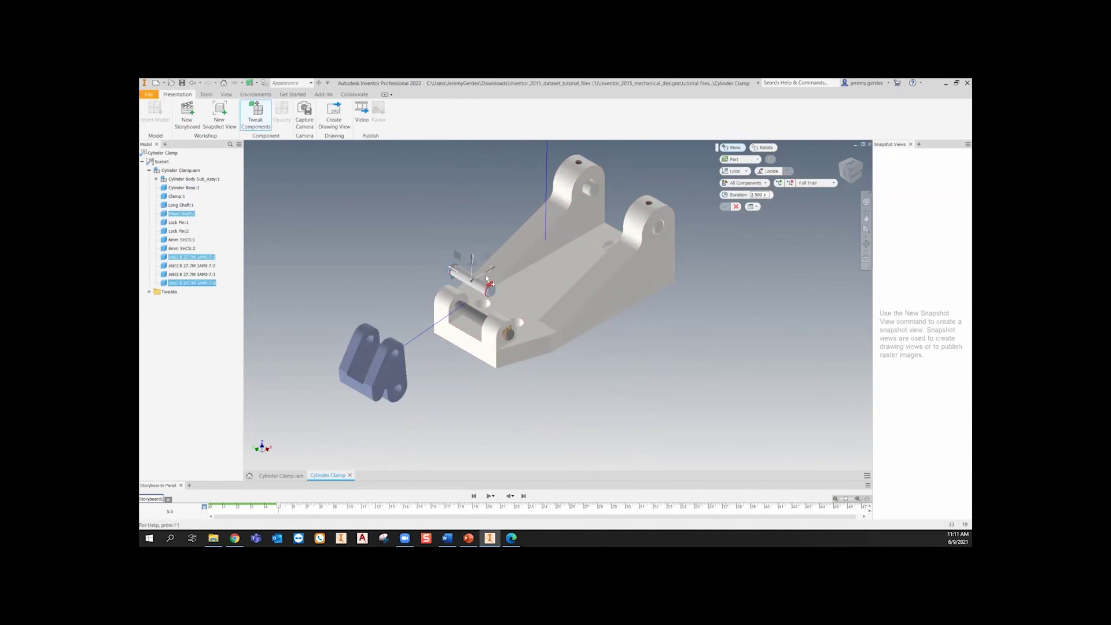
left_click_drag(489, 268, 397, 234)
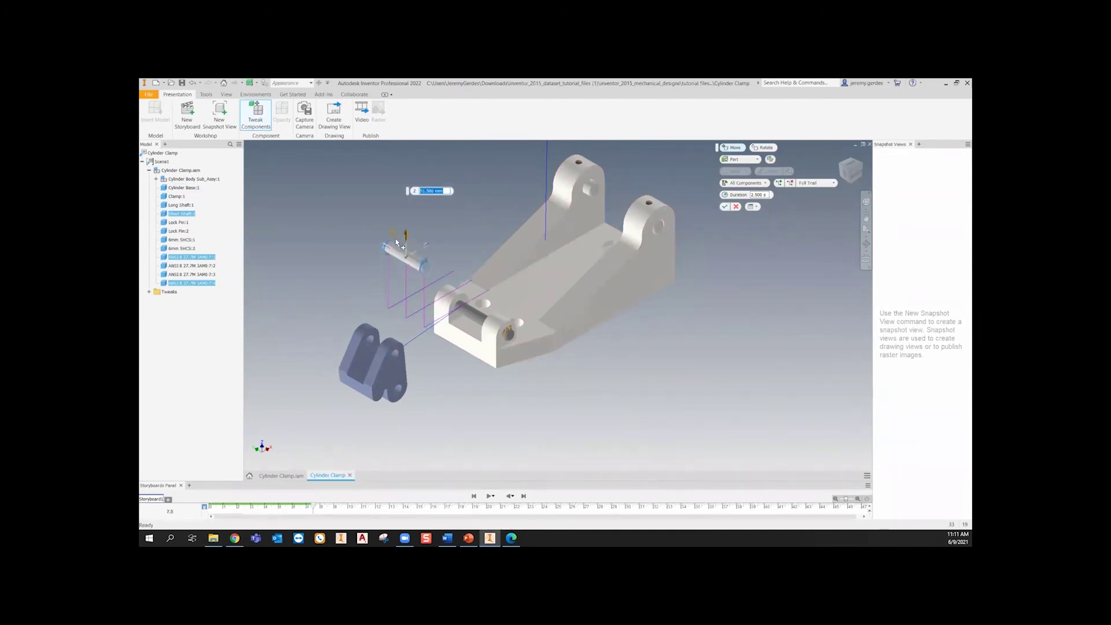
left_click(724, 207)
- Start a drawing view from the exploded presentation and save the presentation as Cylinder Clamp.ipn in the Cylinder Clamp folder
scroll(566, 382, "down", 3)
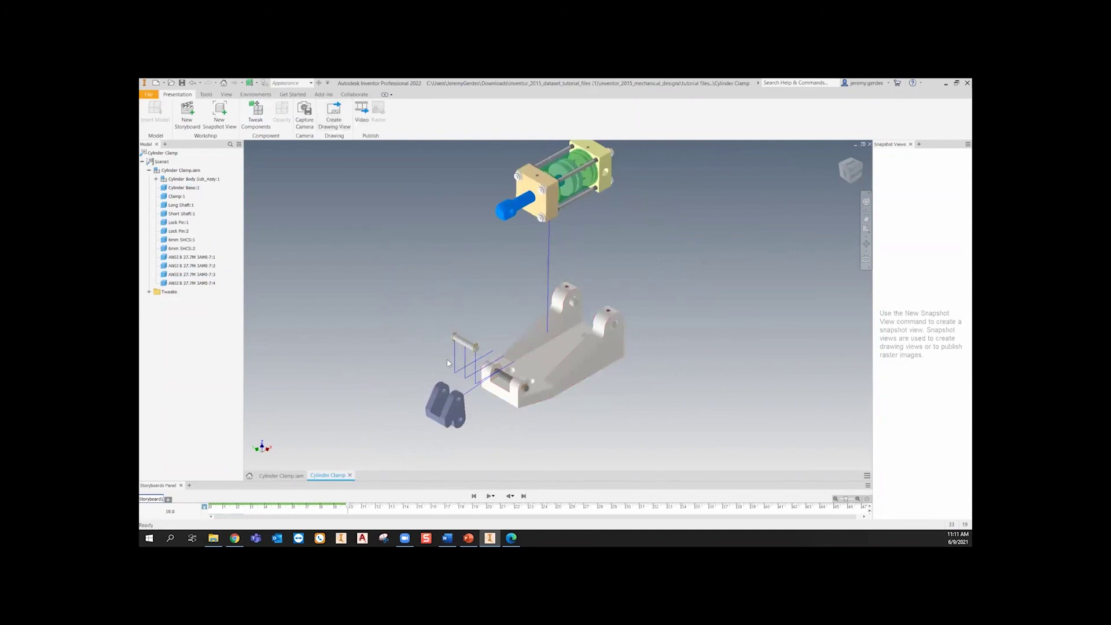
left_click(338, 118)
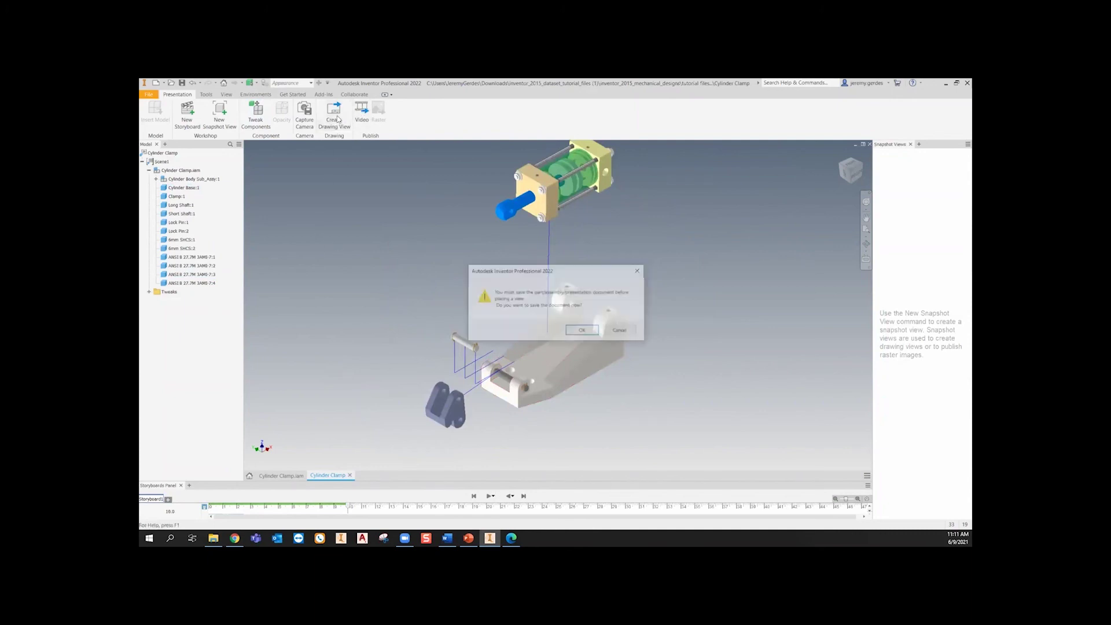
left_click(582, 330)
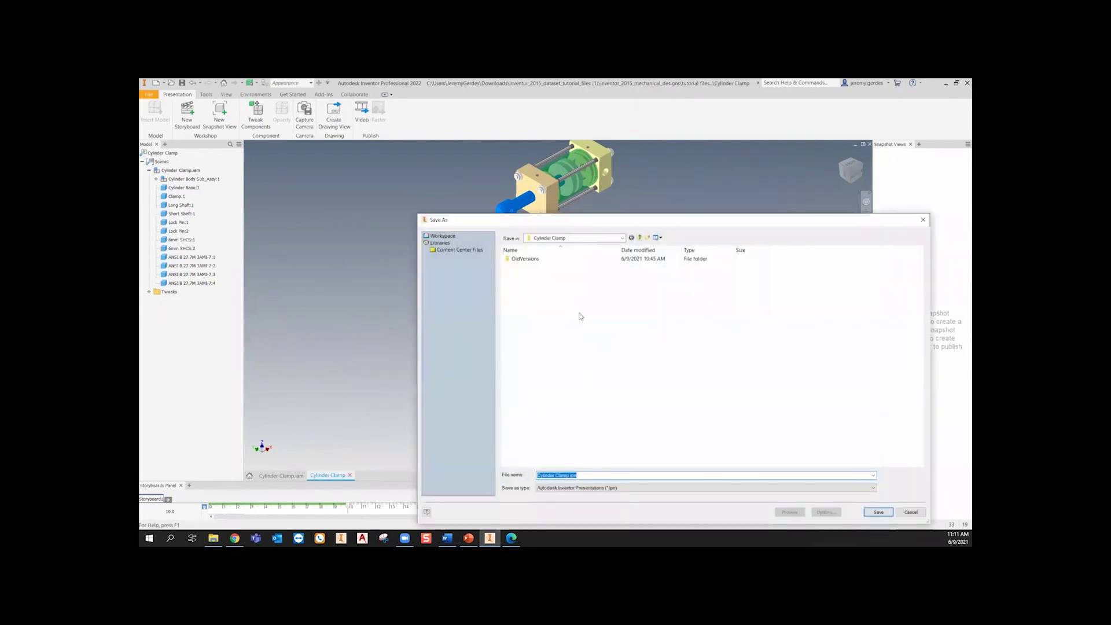
left_click(878, 512)
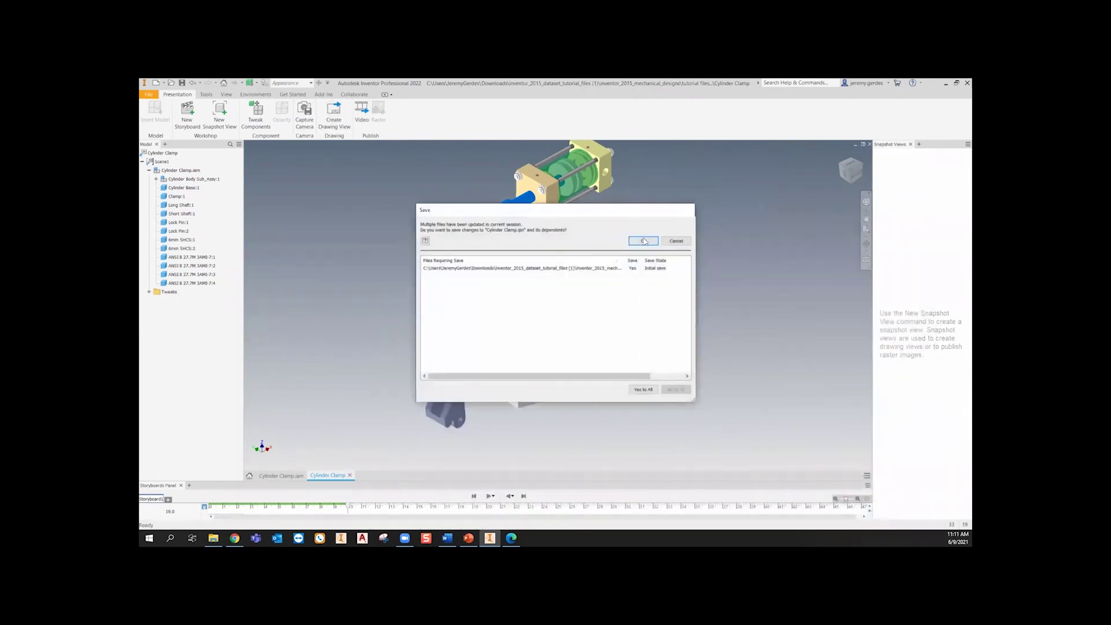
left_click(644, 241)
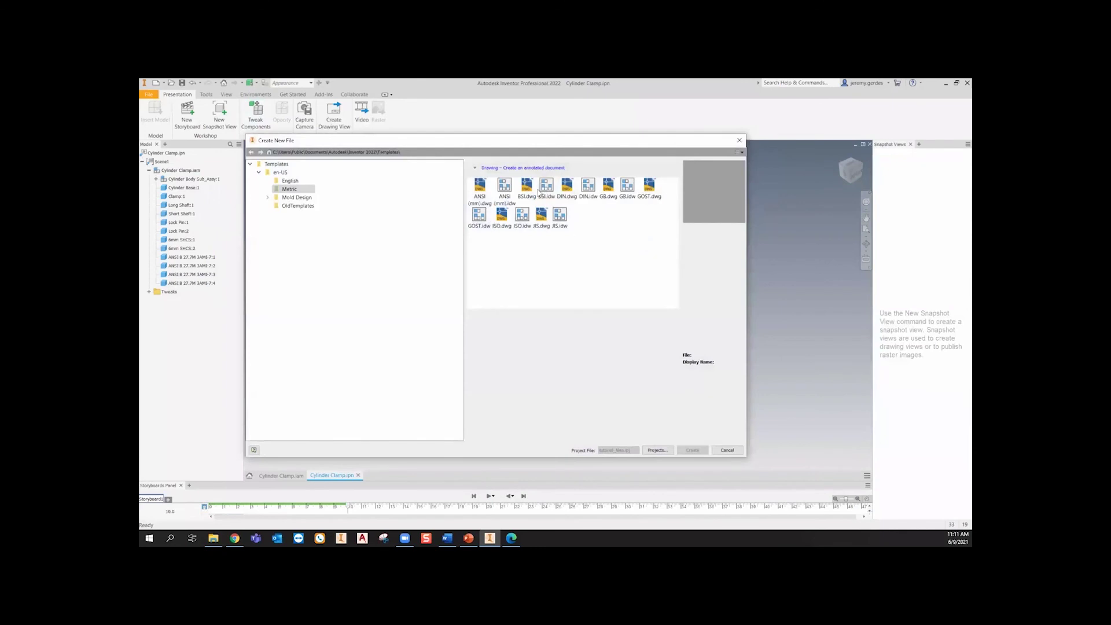
- Create a drawing from the ANSI (mm).idw template and try placing the exploded View1 with trails shown on its sheet
left_click(504, 188)
double_click(503, 188)
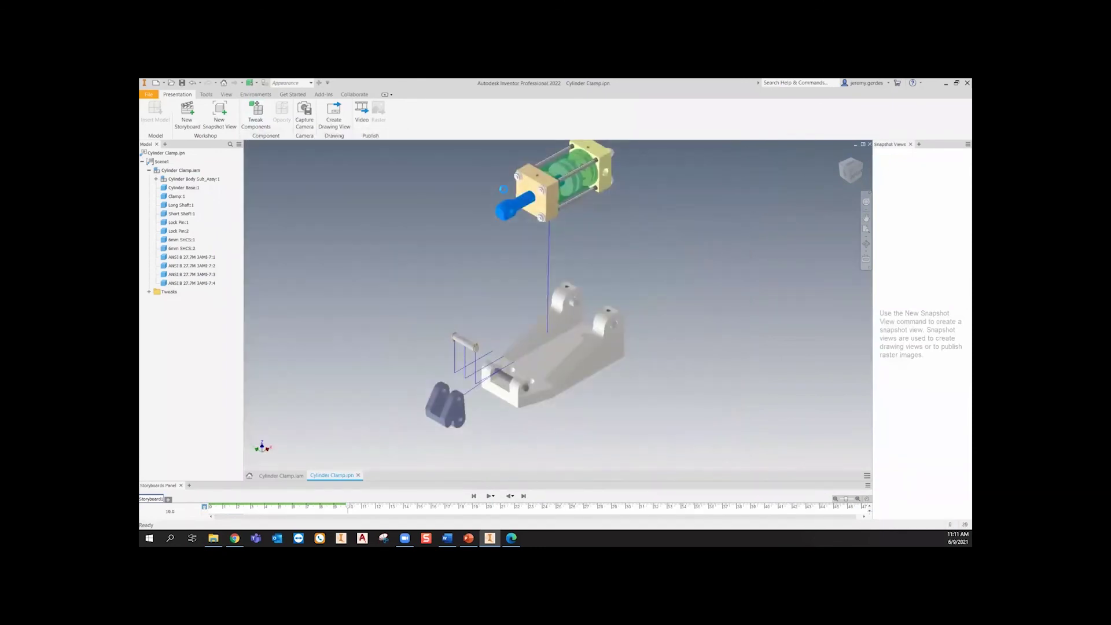
left_click(578, 342)
scroll(485, 392, "up", 5)
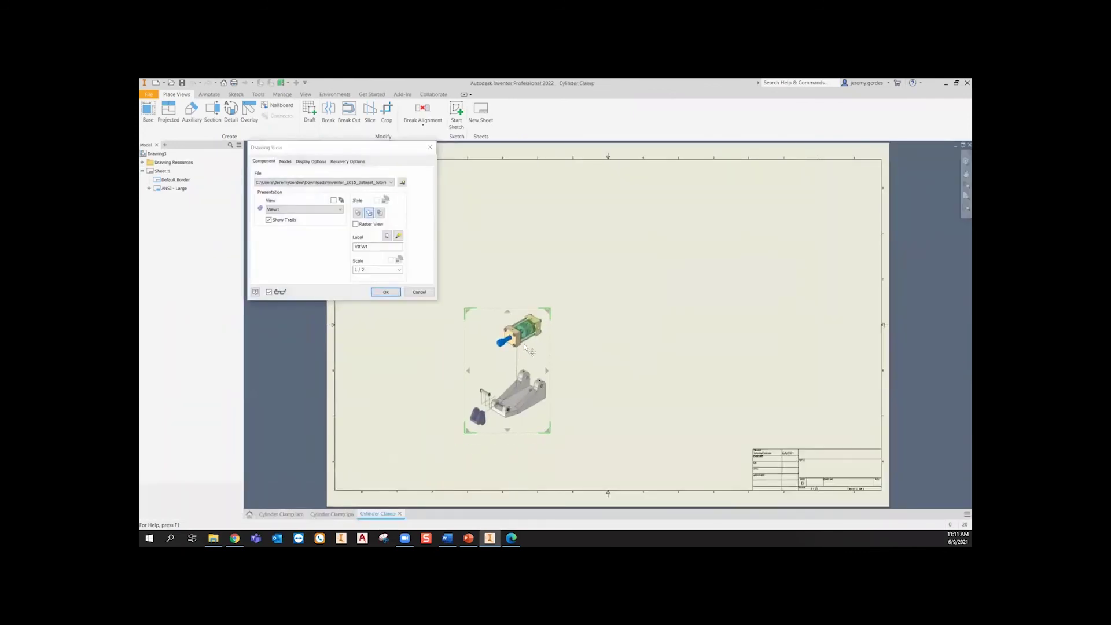
scroll(525, 384, "down", 3)
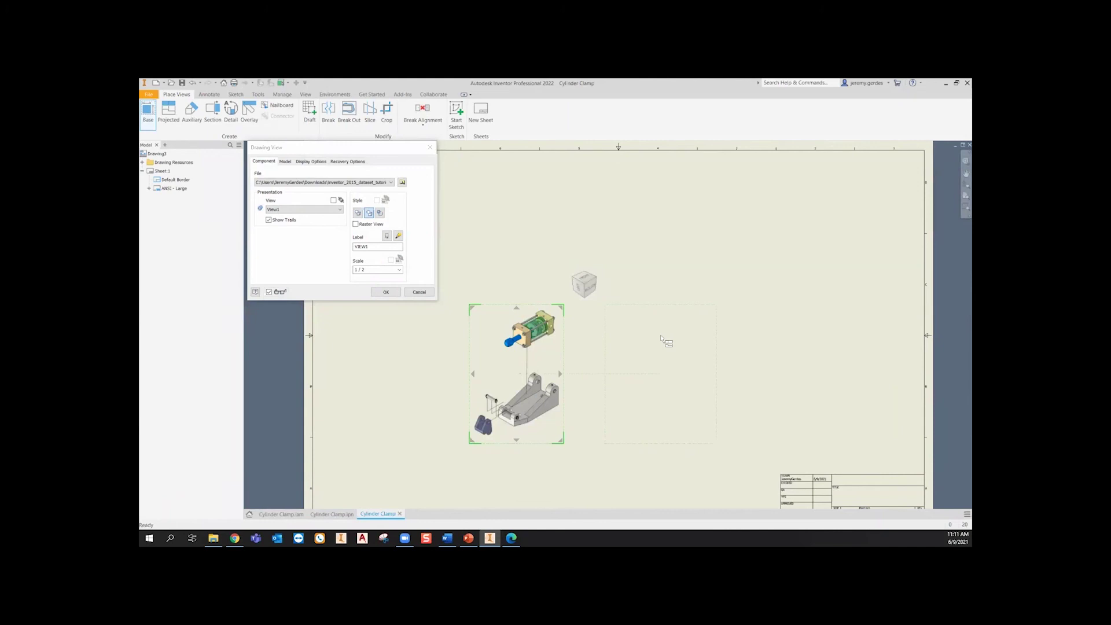
- Cancel the drawing view placement and close the new drawing without saving it
key("Escape")
left_click(388, 514)
left_click(533, 317)
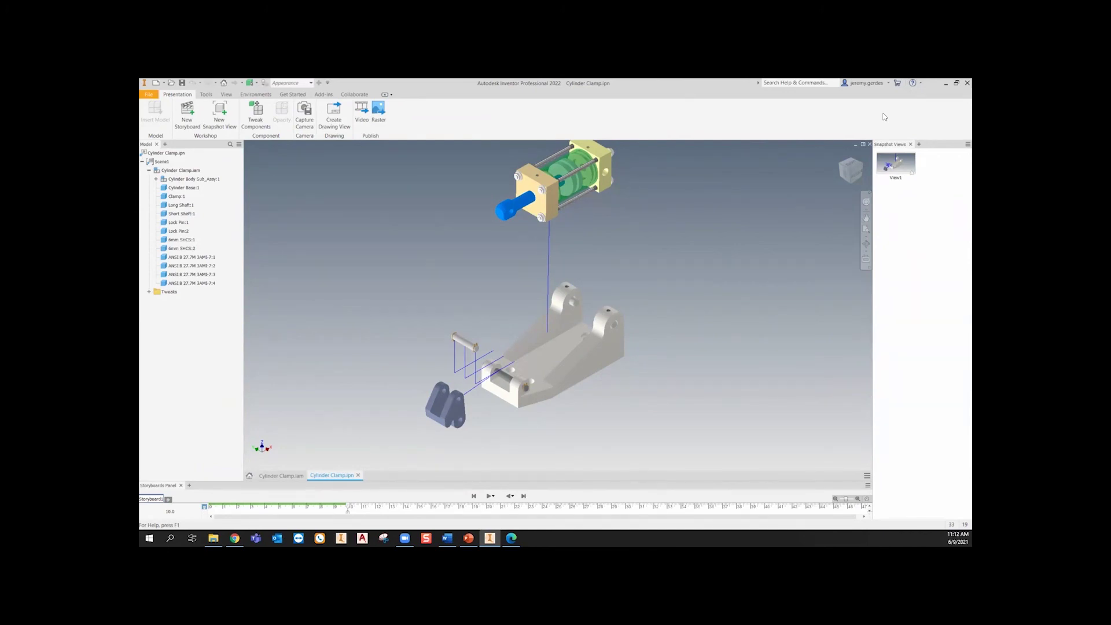
- Check the installed build and release version in the About Autodesk Inventor Professional information
left_click(921, 84)
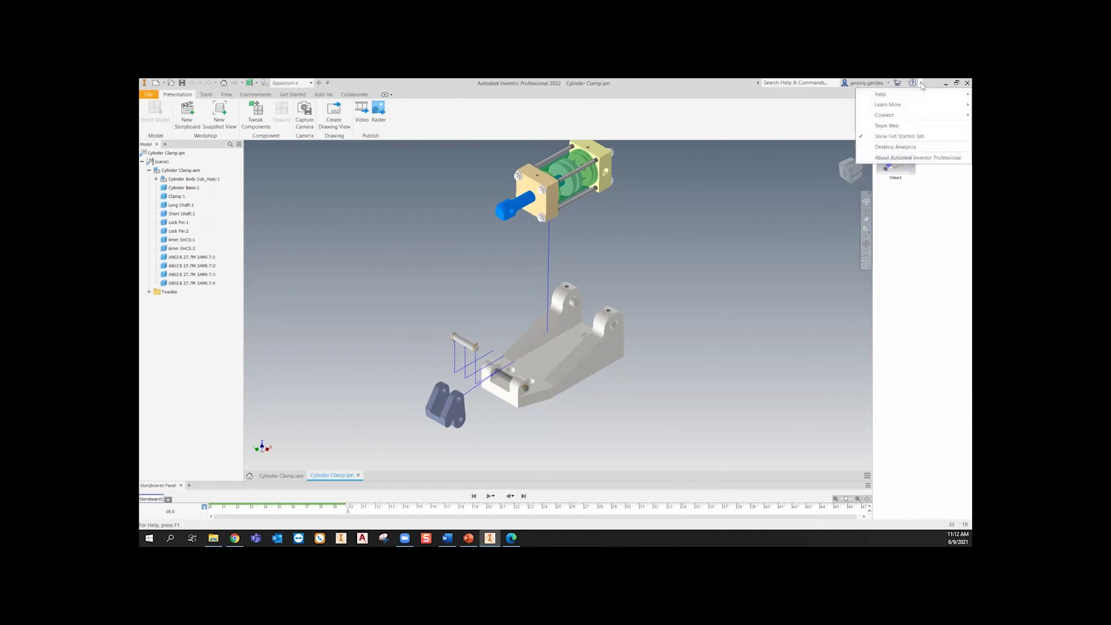
left_click(920, 158)
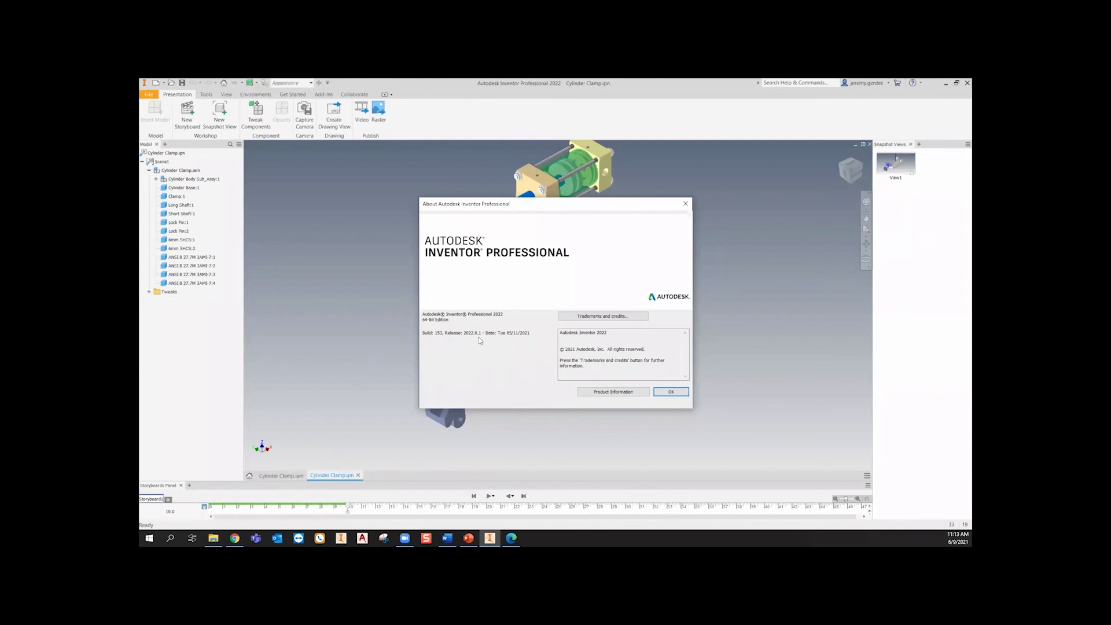
left_click(686, 204)
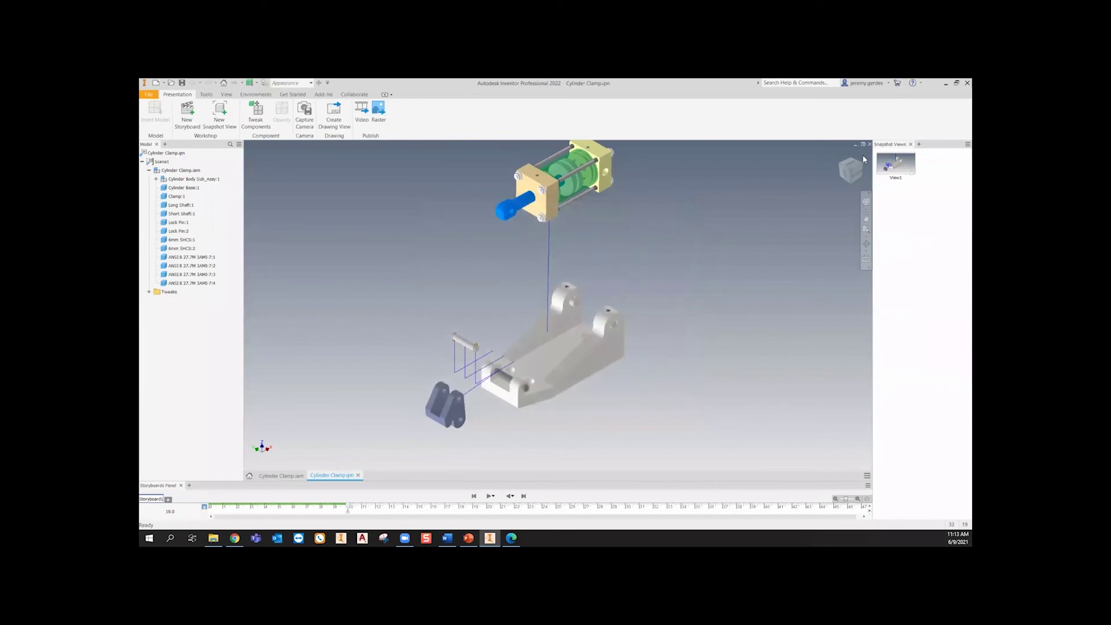
- Minimize Inventor, open the Autodesk Desktop App and review the available products and updates
left_click(944, 86)
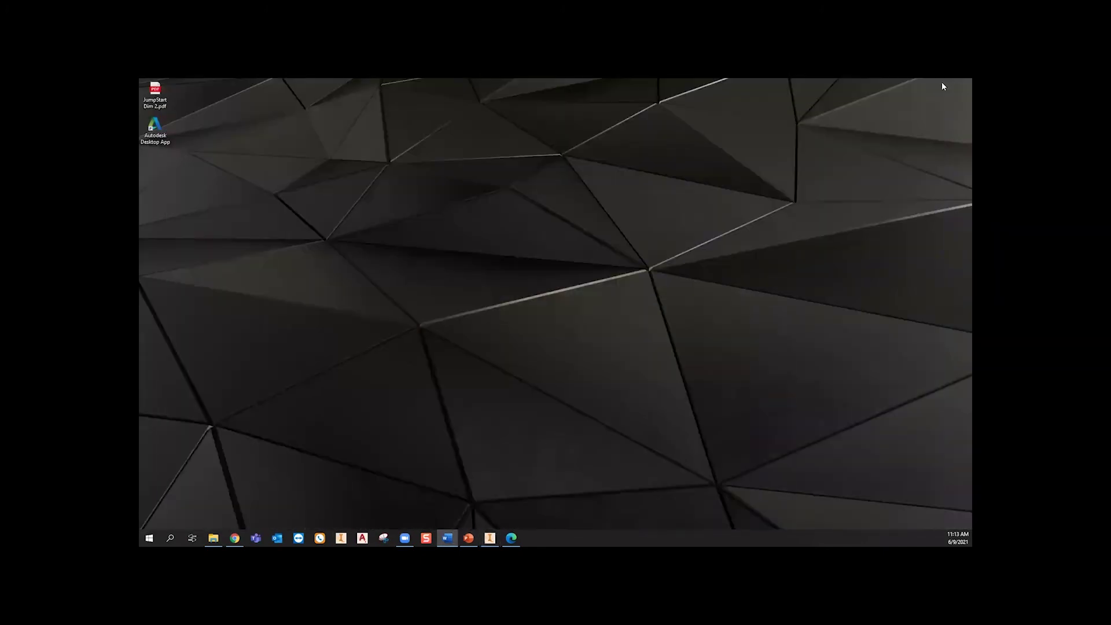
double_click(157, 137)
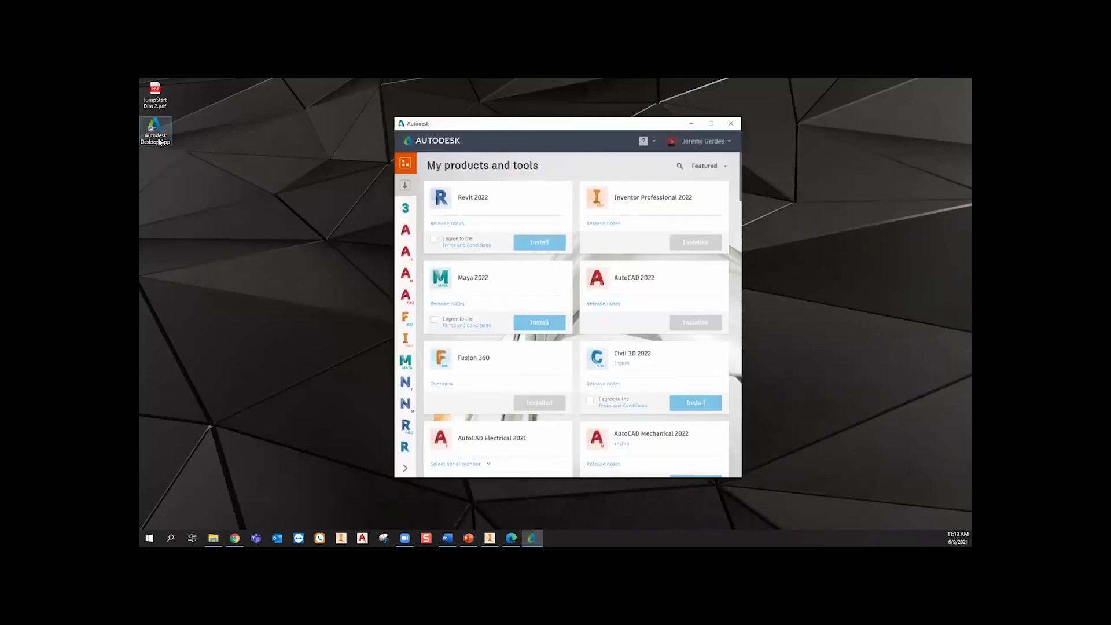
left_click(405, 185)
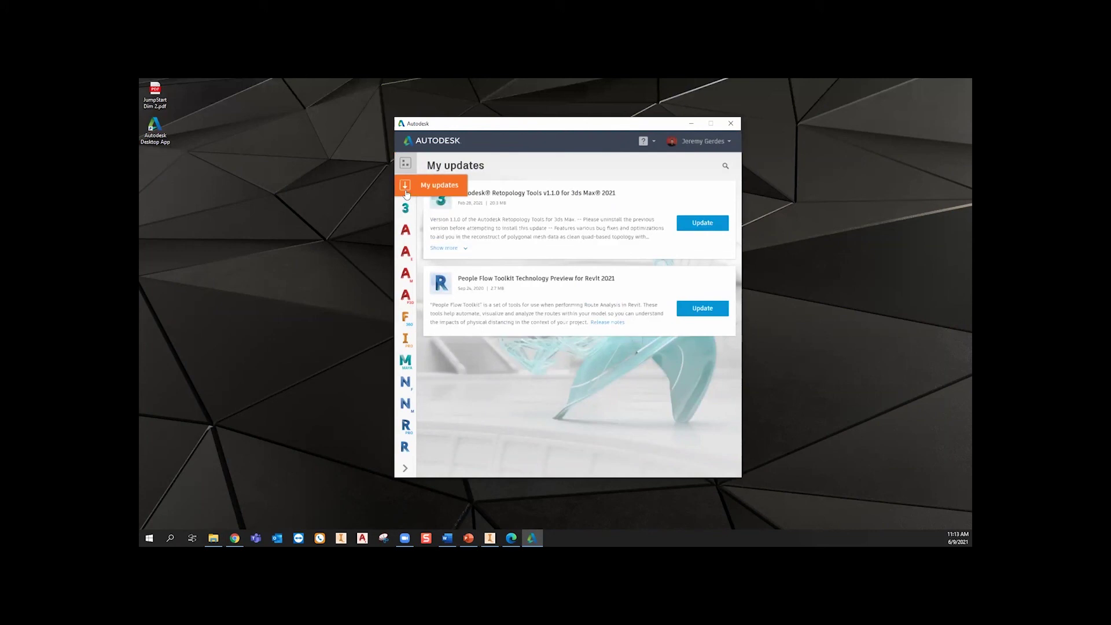
left_click(405, 163)
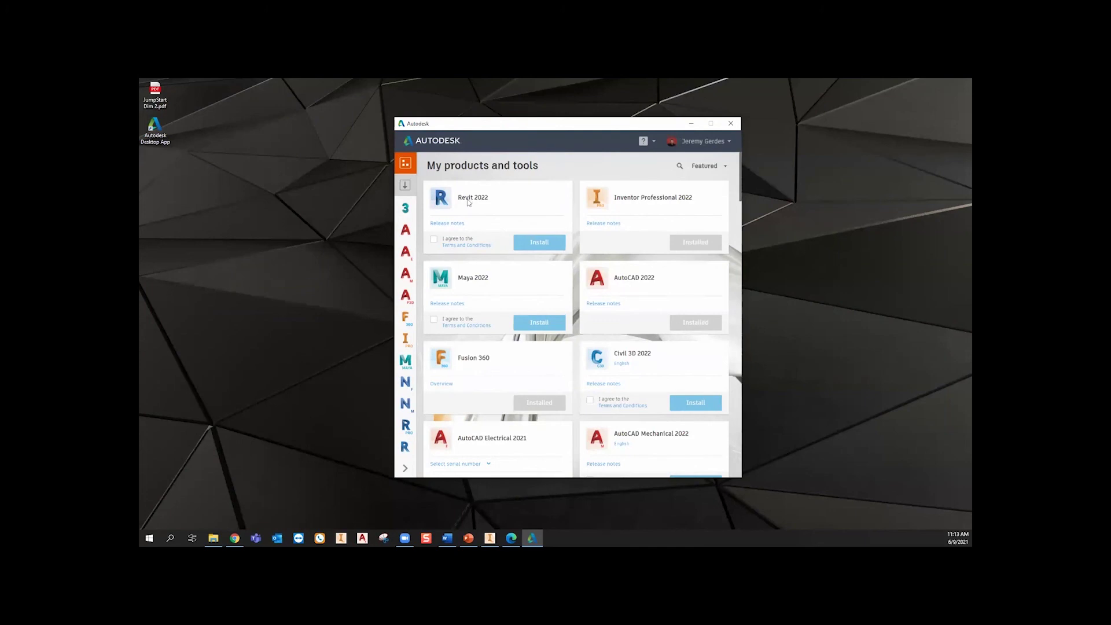
left_click(406, 186)
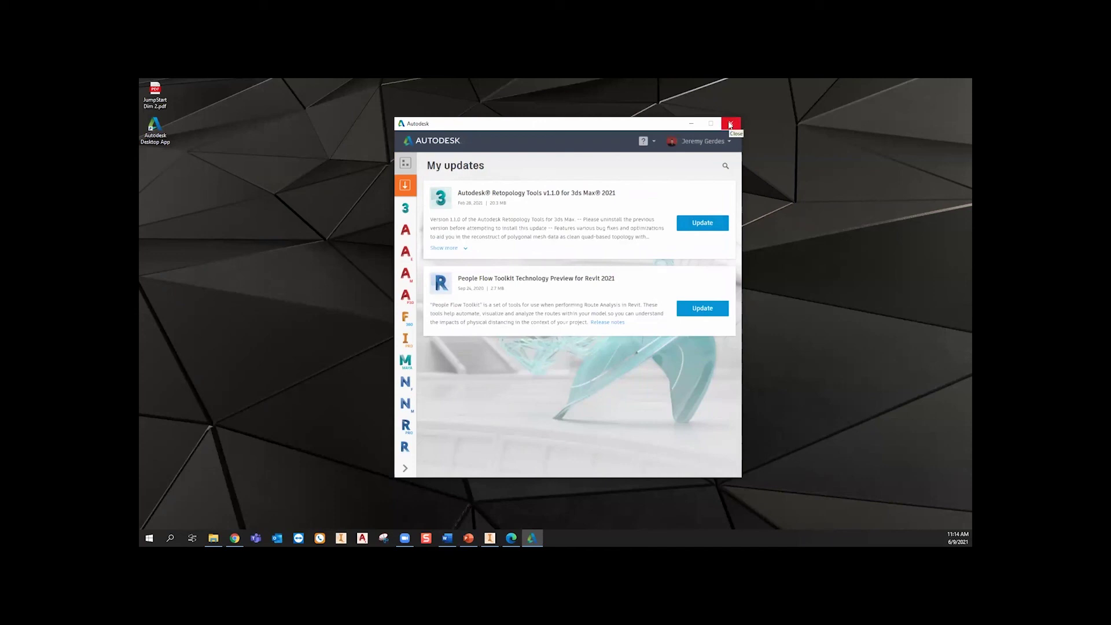
- Switch back to Inventor and review the licenses in use and their license types in the License Manager
mouse_move(490, 539)
left_click(492, 509)
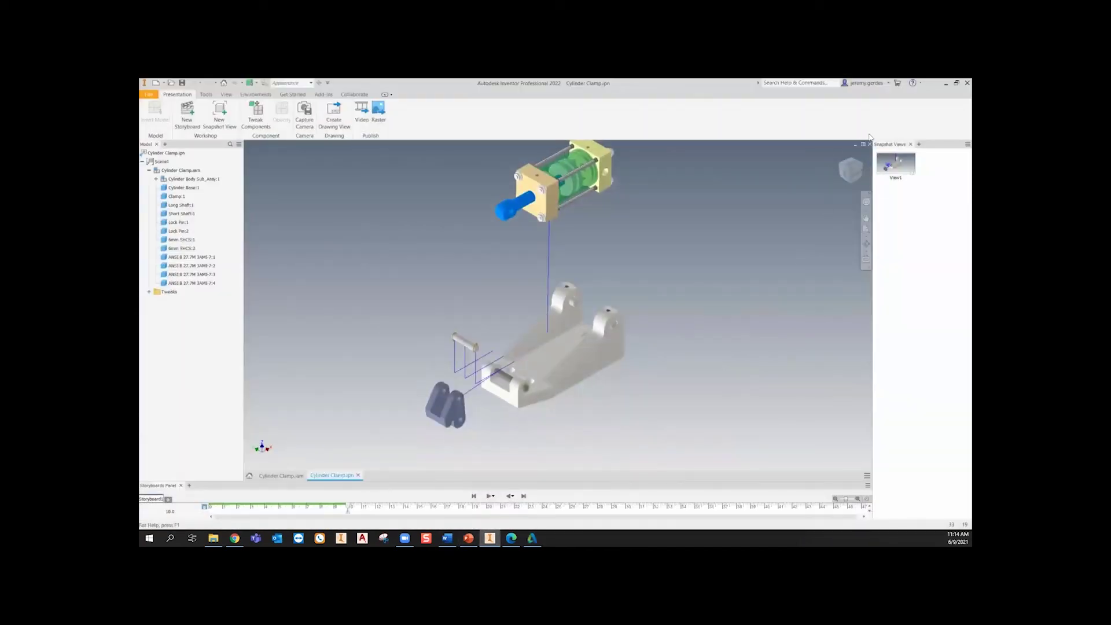
left_click(888, 85)
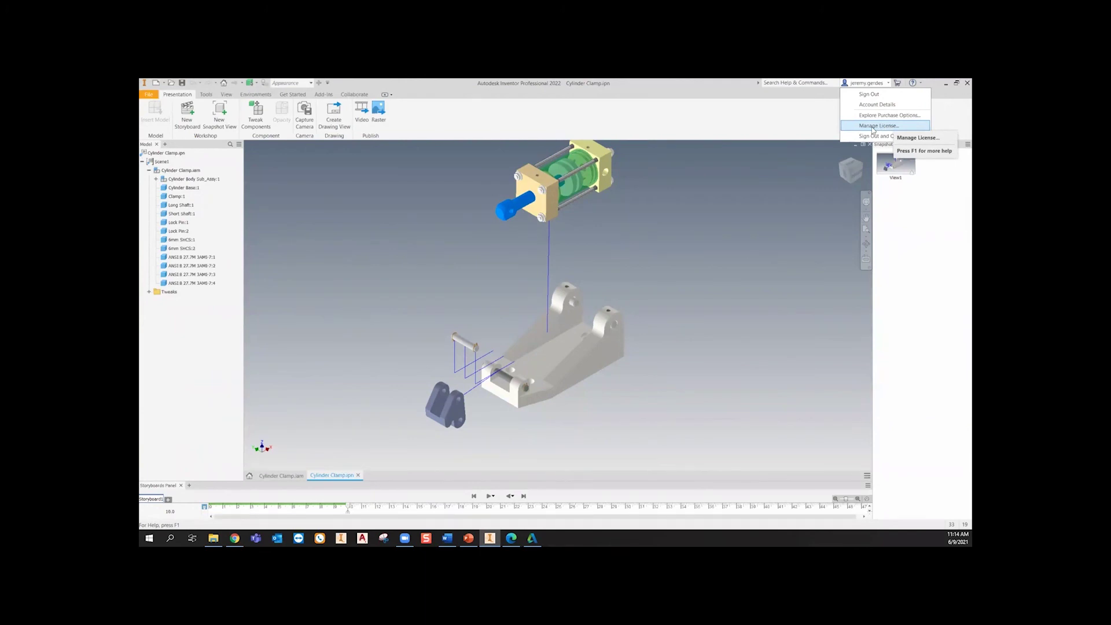
left_click(873, 126)
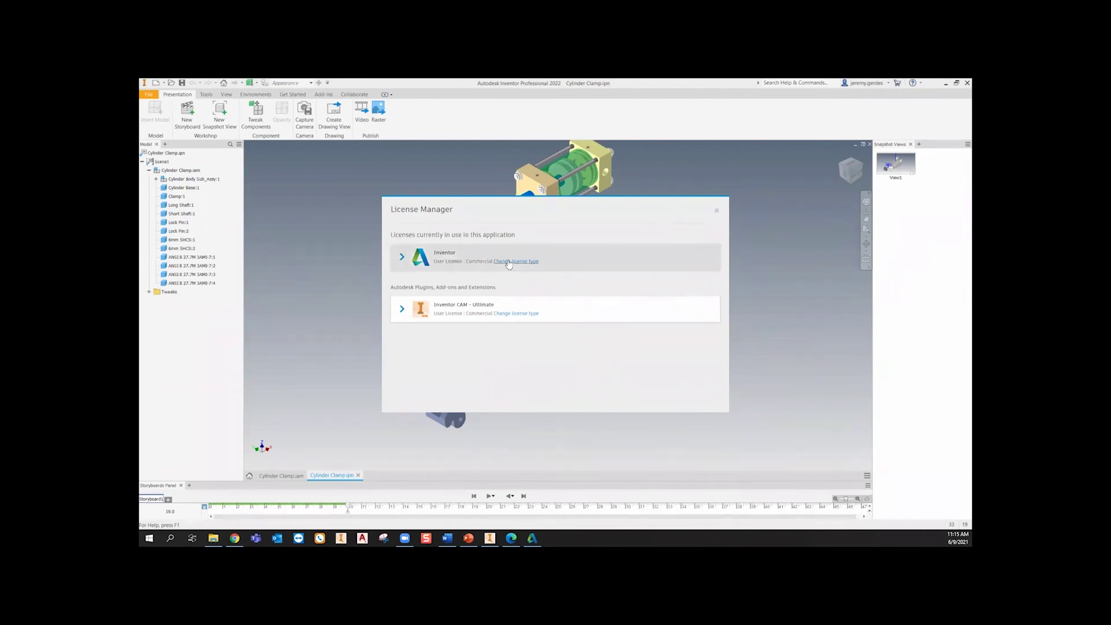
left_click(717, 213)
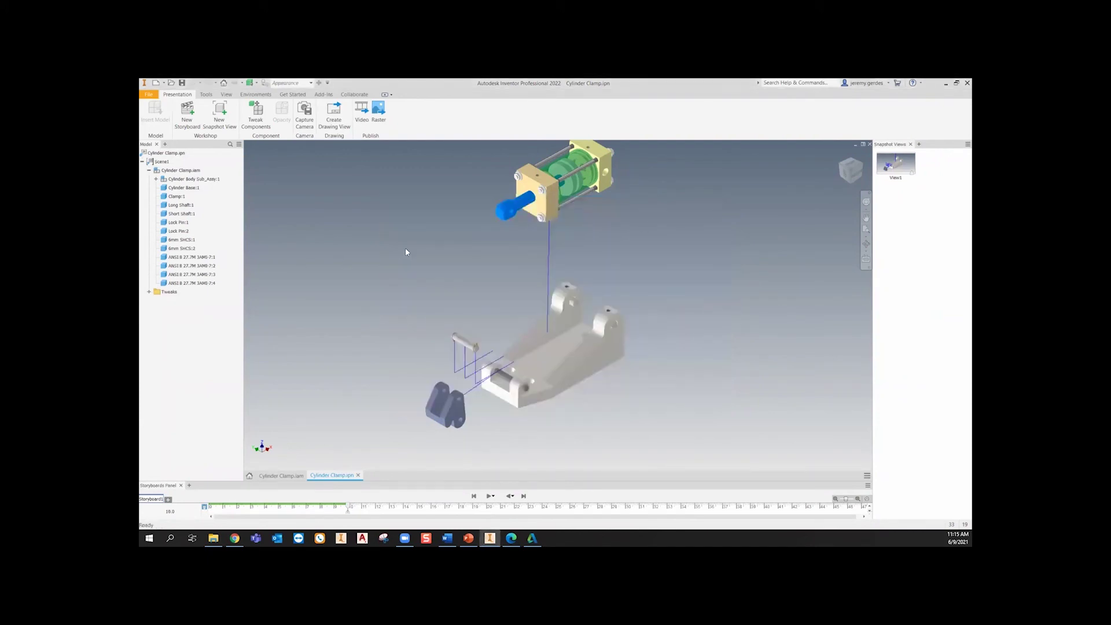
- Look at the Cylinder Clamp.iam assembly, return to Cylinder Clamp.ipn and close it without saving changes
left_click(290, 477)
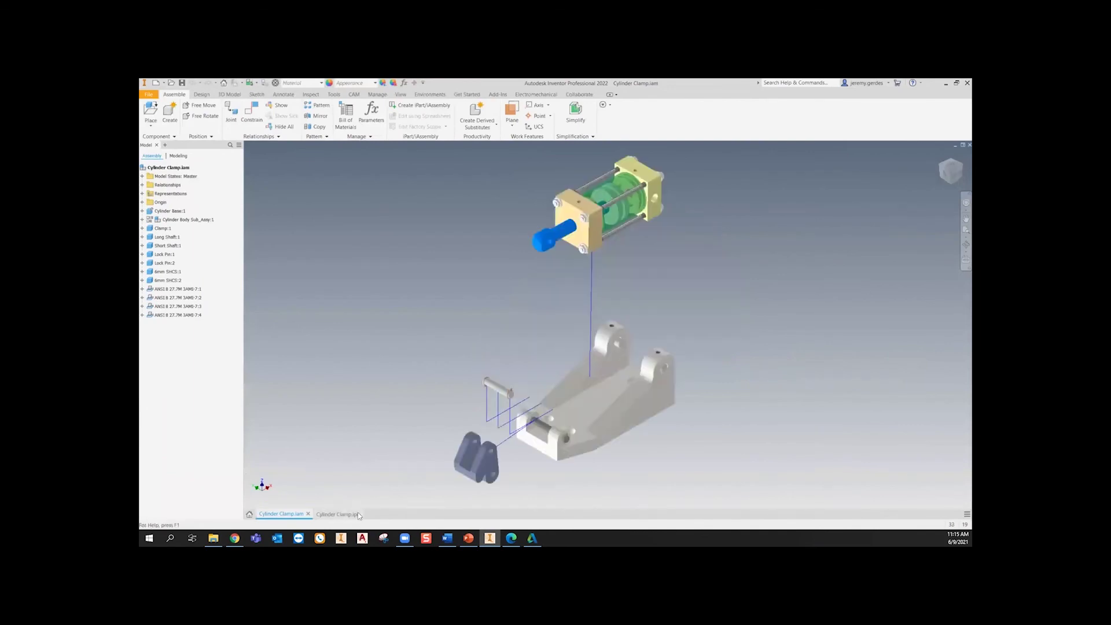
left_click(353, 513)
left_click(358, 513)
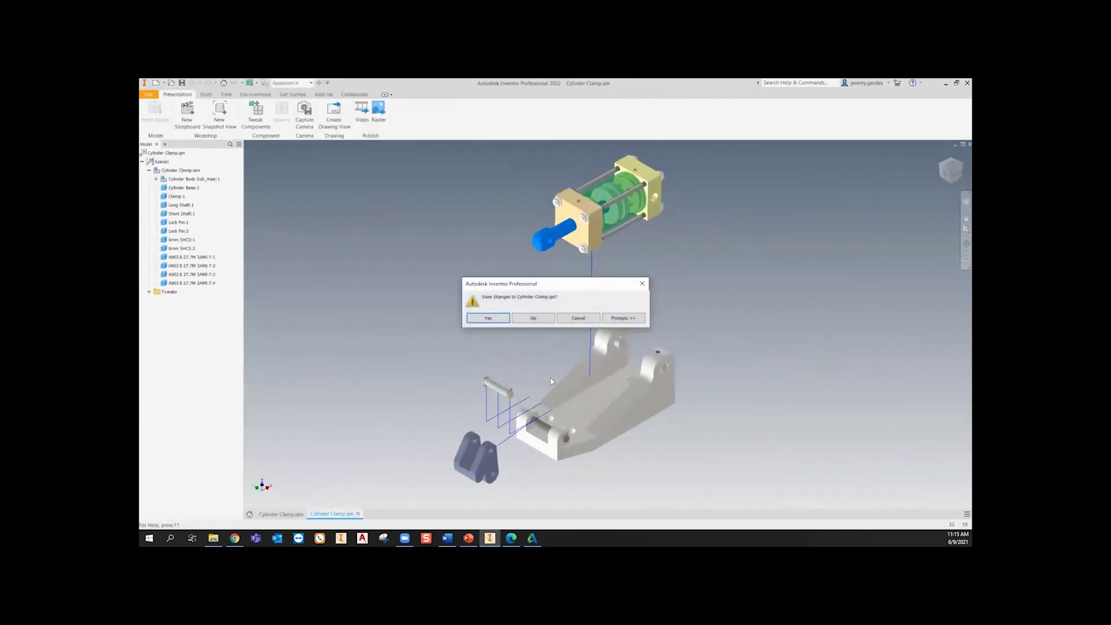
left_click(546, 322)
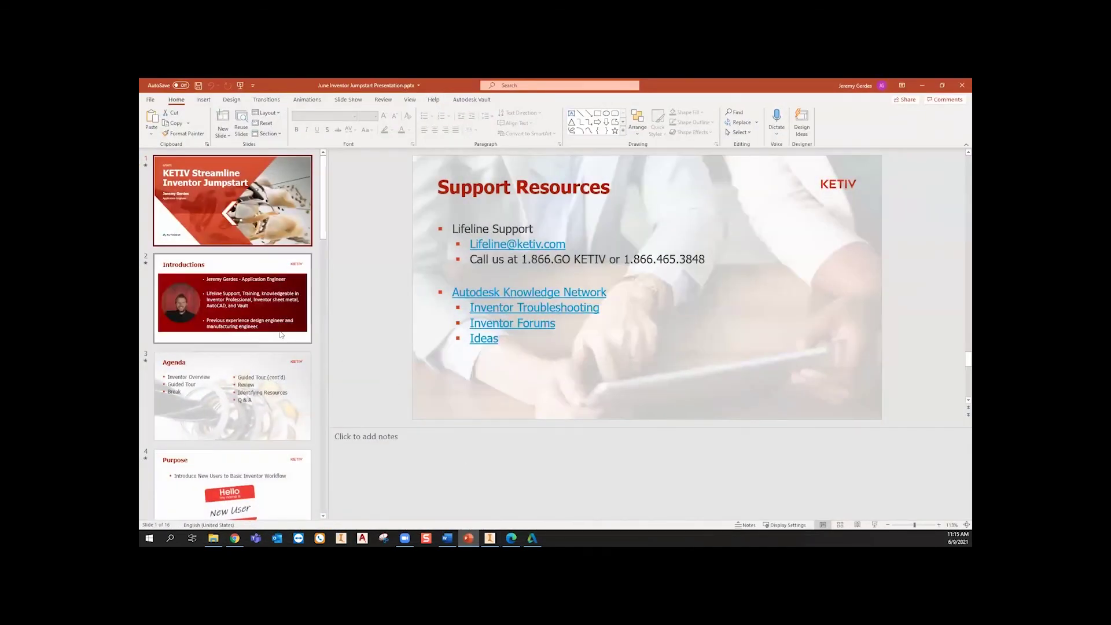
- In the PowerPoint file June Inventor Jumpstart Presentation.pptx, find and select the Learning Resources slide
scroll(277, 359, "down", 10)
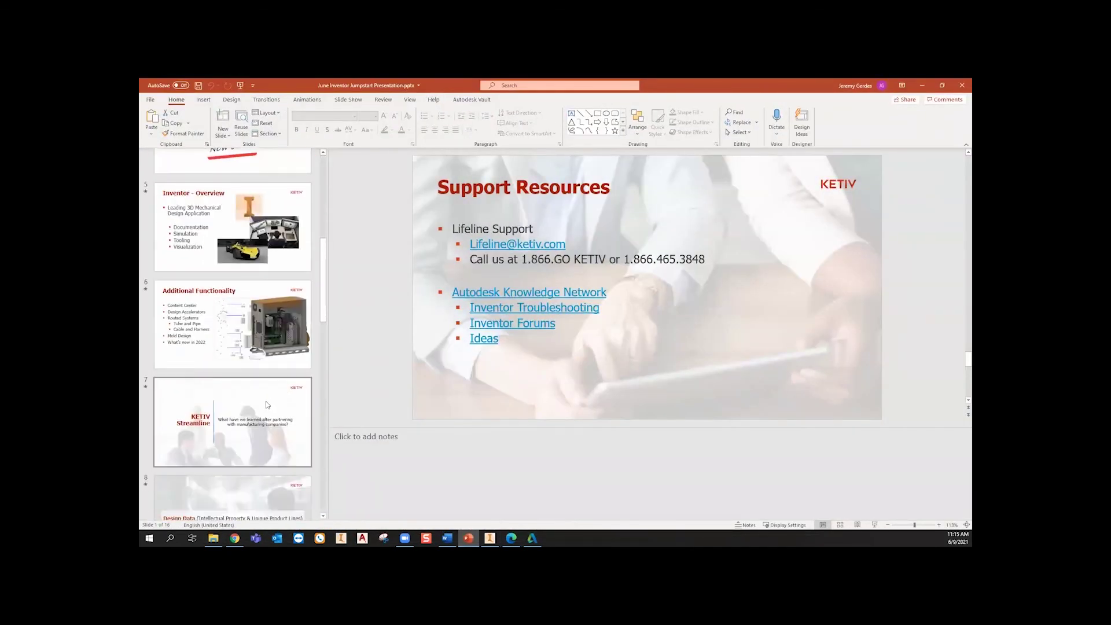
scroll(267, 404, "down", 10)
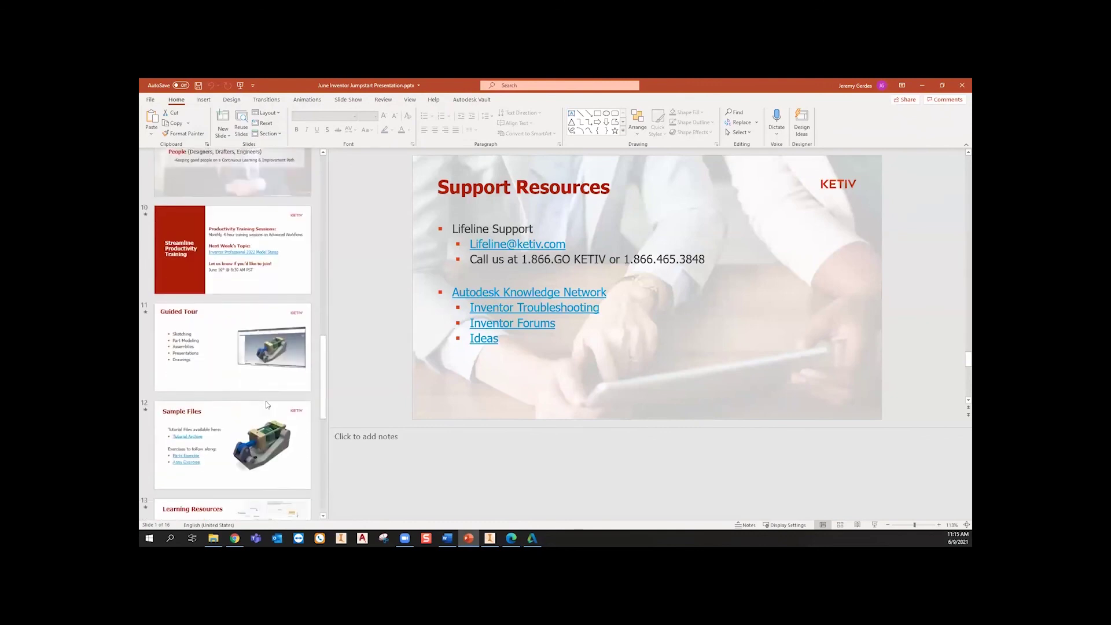
scroll(266, 401, "down", 5)
left_click(264, 318)
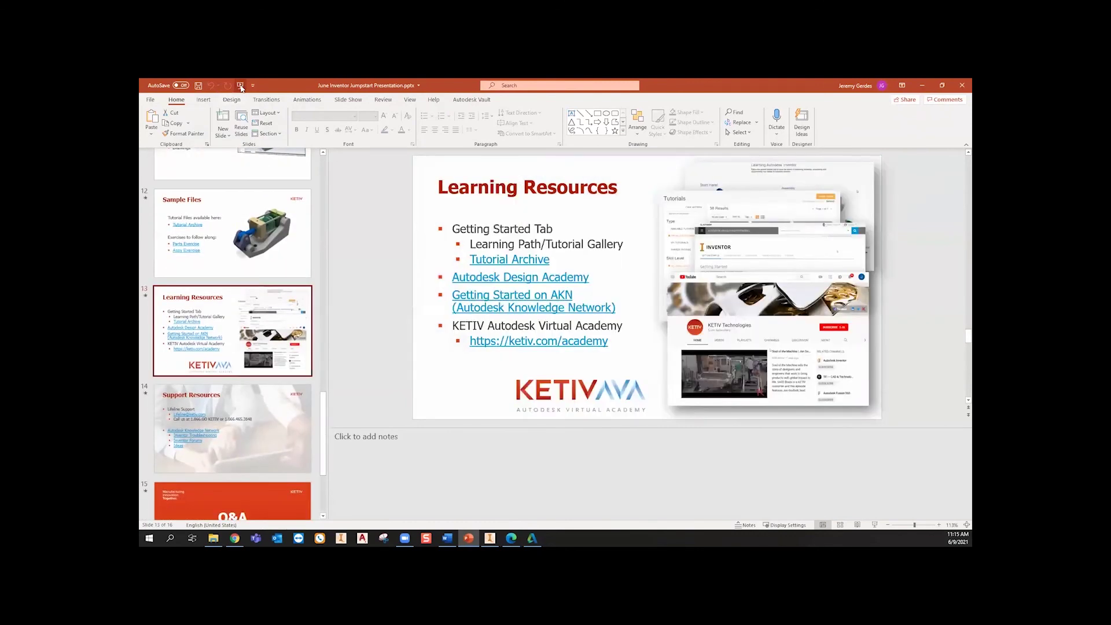
- Run the slide show from the beginning and advance through the slides to Learning Resources
left_click(241, 87)
left_click(363, 212)
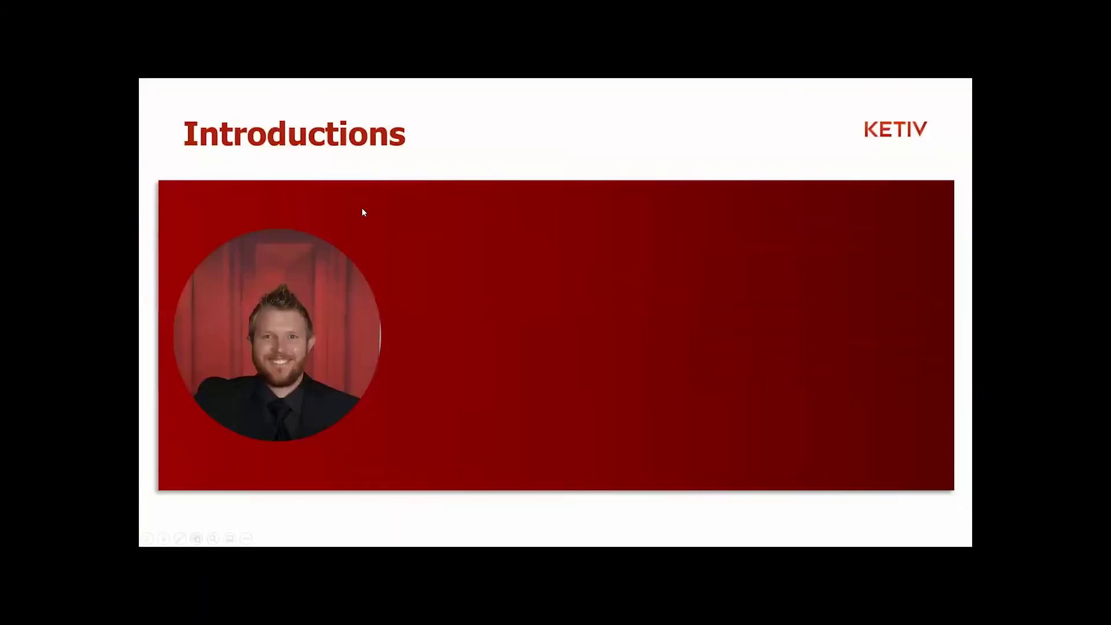
left_click(363, 212)
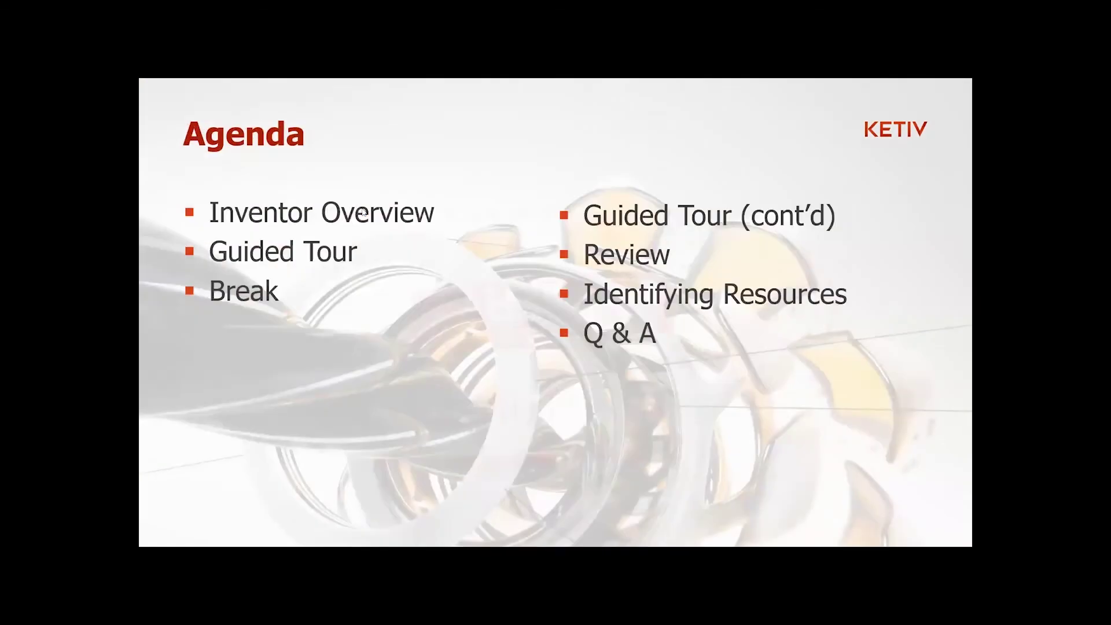
left_click(363, 212)
left_click(364, 212)
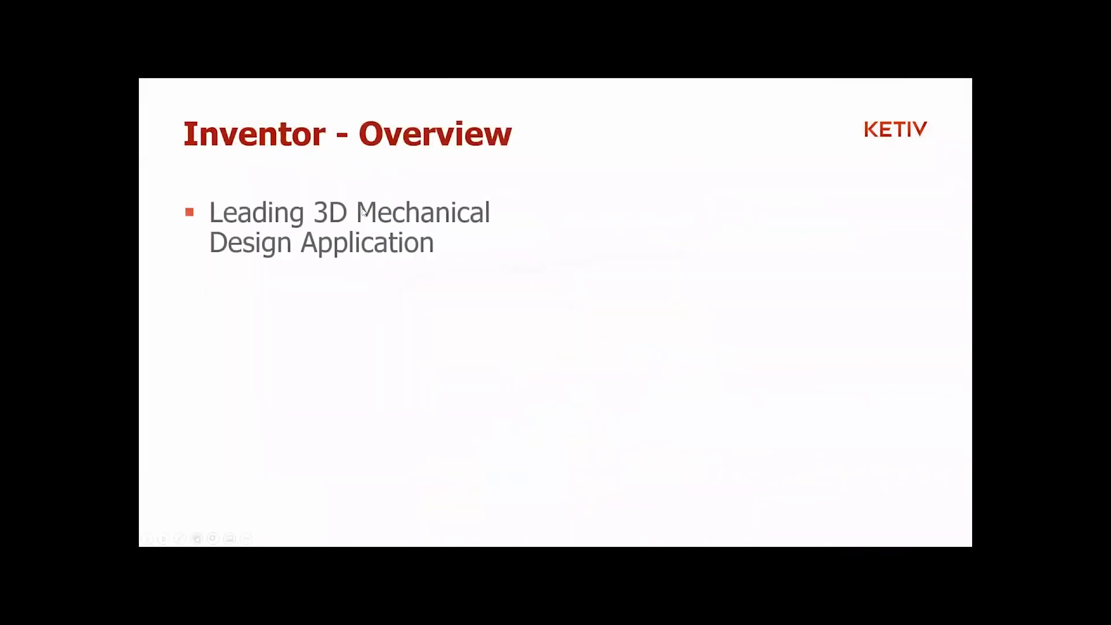
left_click(362, 212)
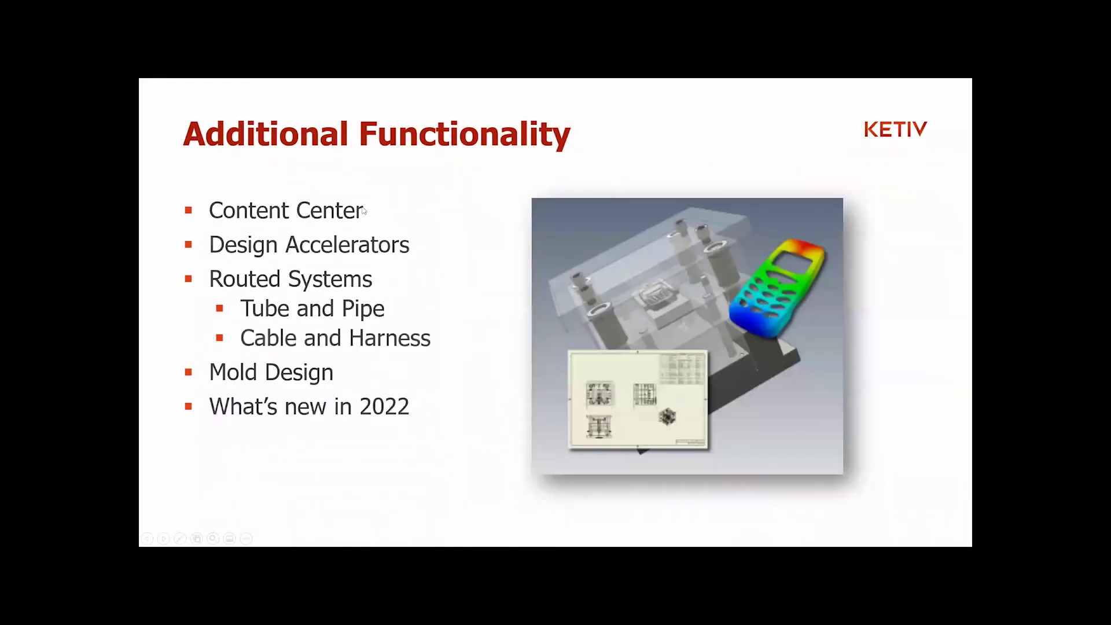
left_click(363, 210)
left_click(363, 211)
left_click(364, 211)
left_click(363, 211)
left_click(364, 210)
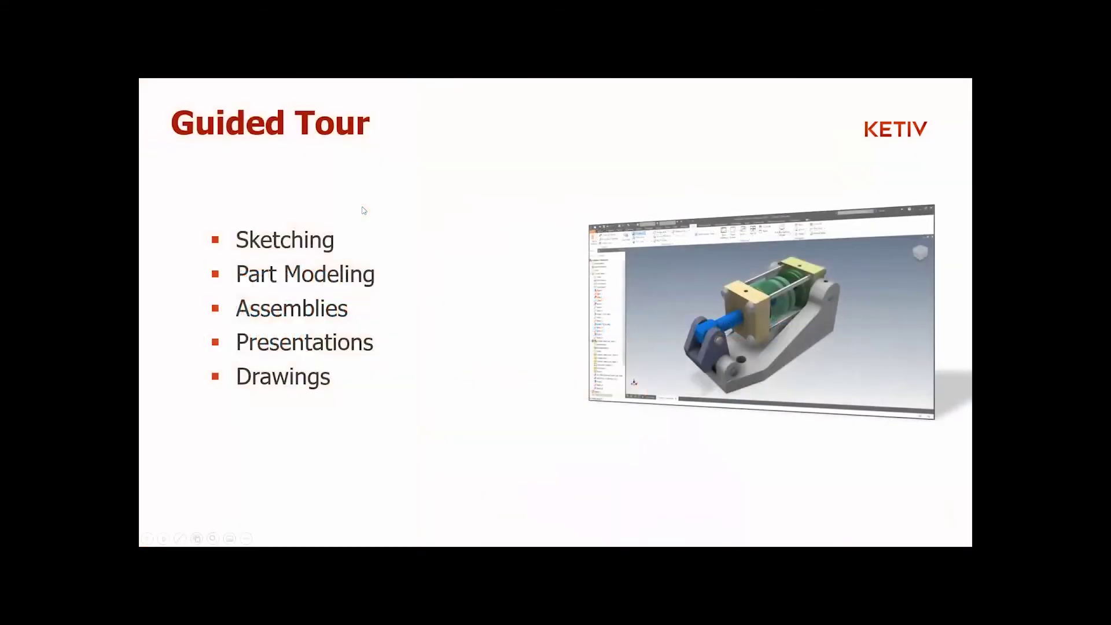
left_click(363, 210)
left_click(363, 211)
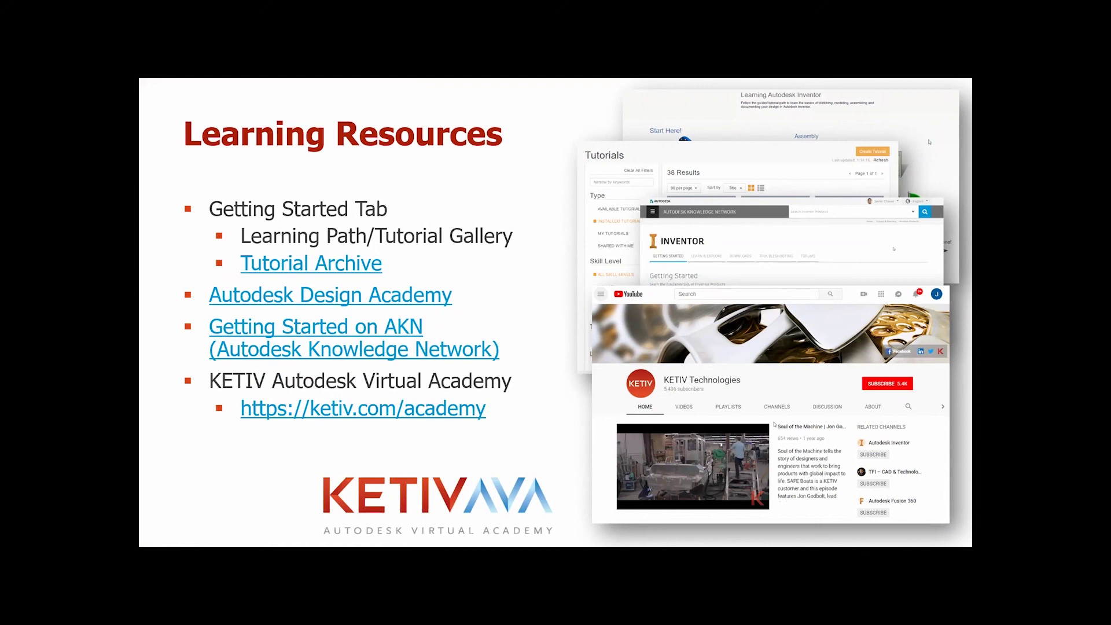
- Open the Getting Started on AKN link from the slide, look over the Inventor Learn page and its address, and return to the slide show
left_click(294, 358)
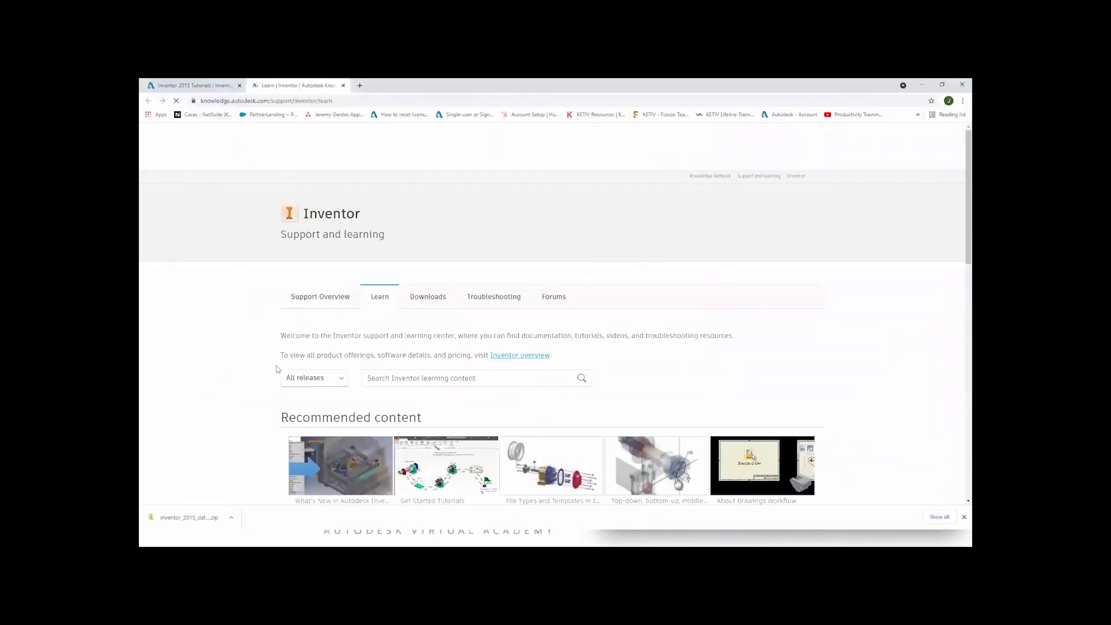
scroll(276, 370, "down", 1)
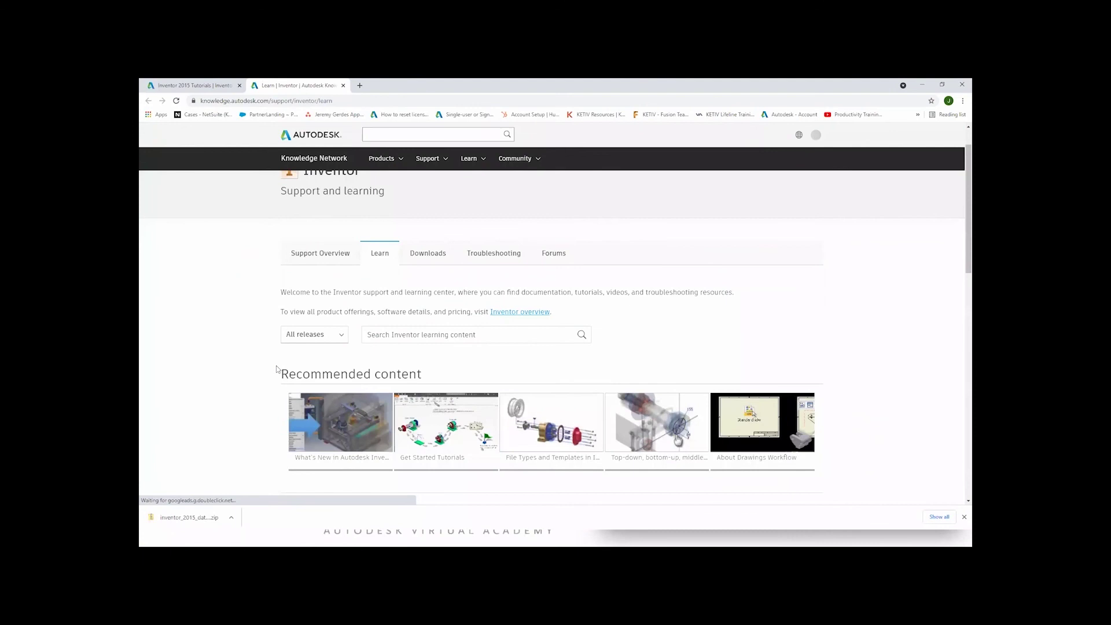
scroll(276, 369, "down", 2)
scroll(276, 369, "up", 3)
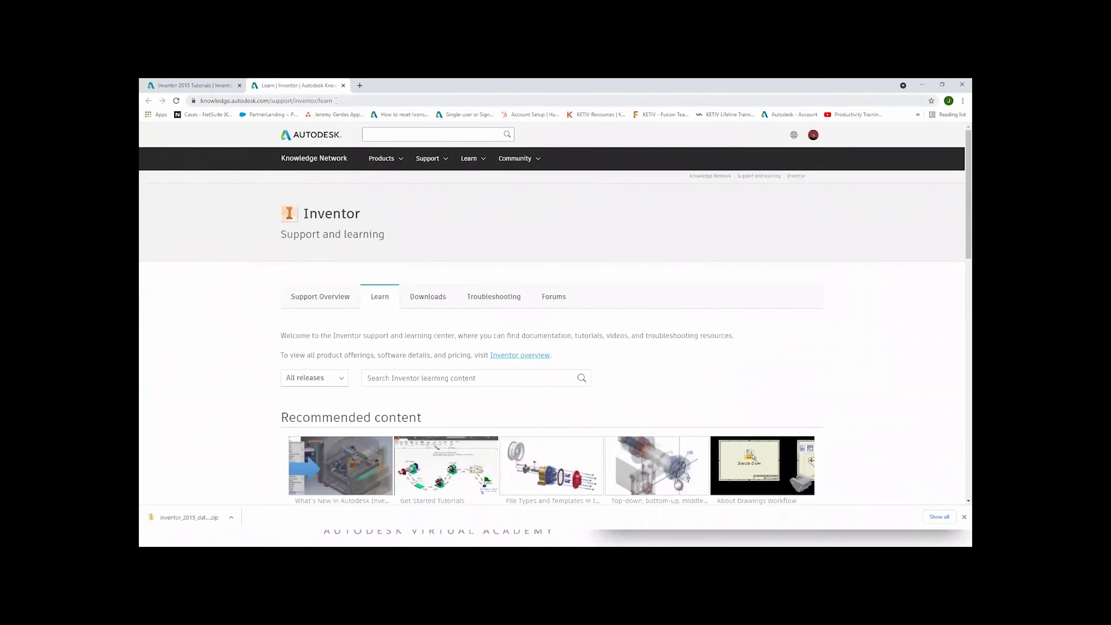
left_click(336, 101)
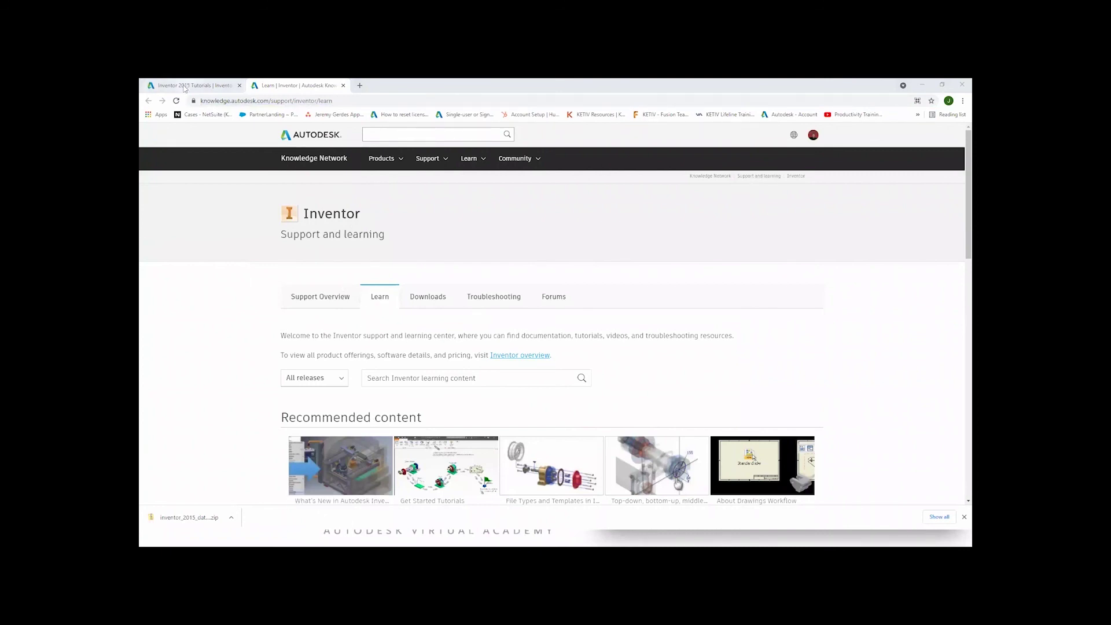
left_click(923, 85)
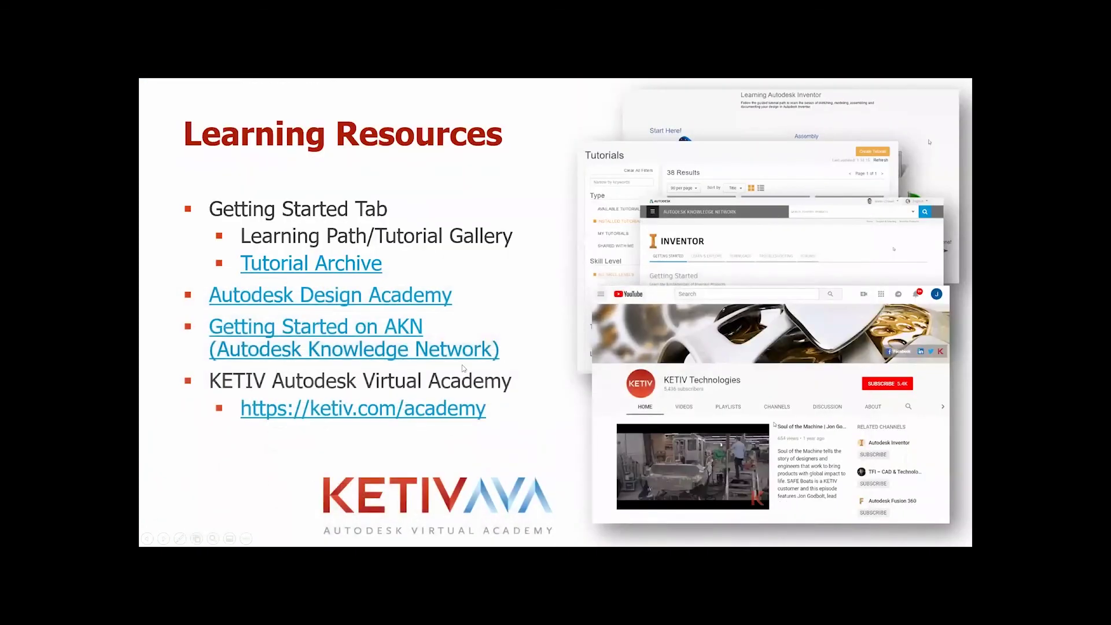
- Open the Autodesk Design Academy link, look over the Inventor video training lists, highlight the page address and return to the slide show
left_click(425, 301)
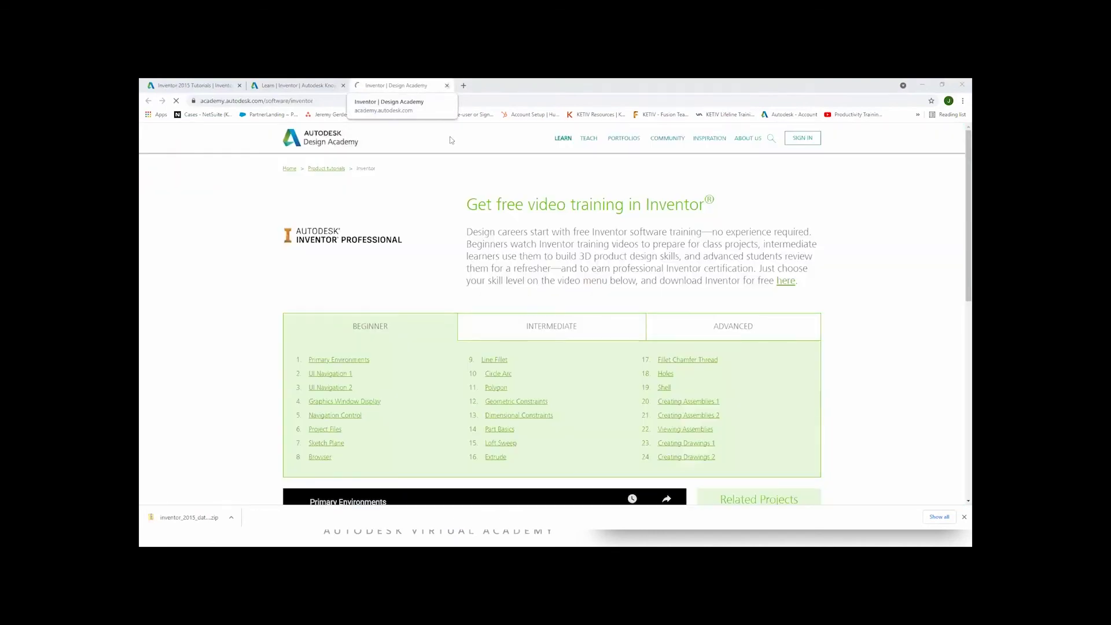
scroll(429, 331, "down", 1)
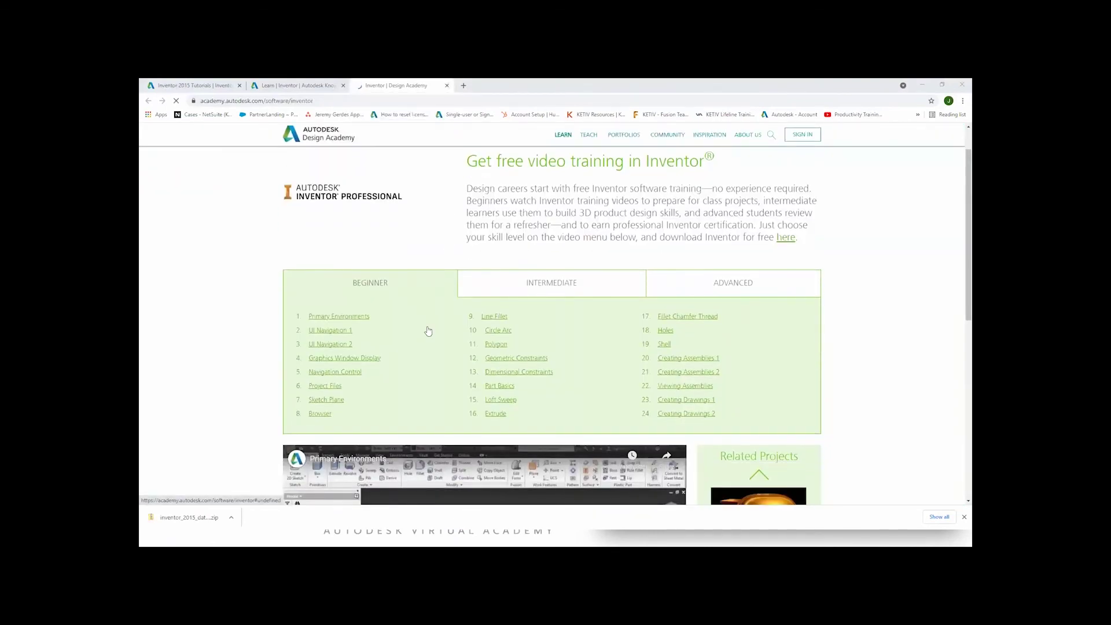
scroll(428, 330, "down", 4)
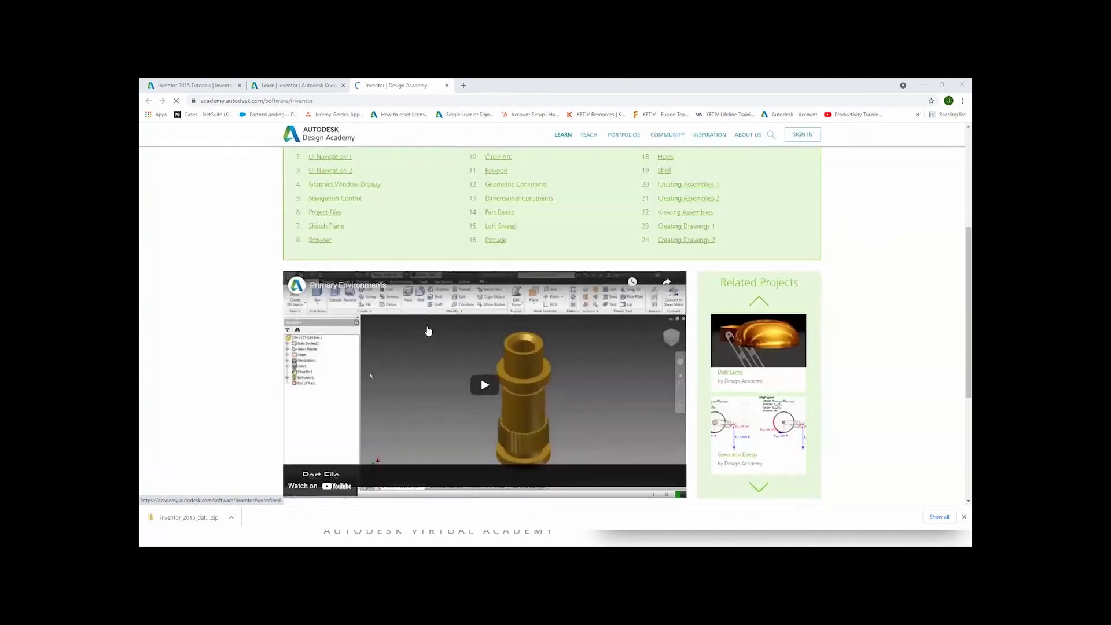
scroll(382, 258, "up", 2)
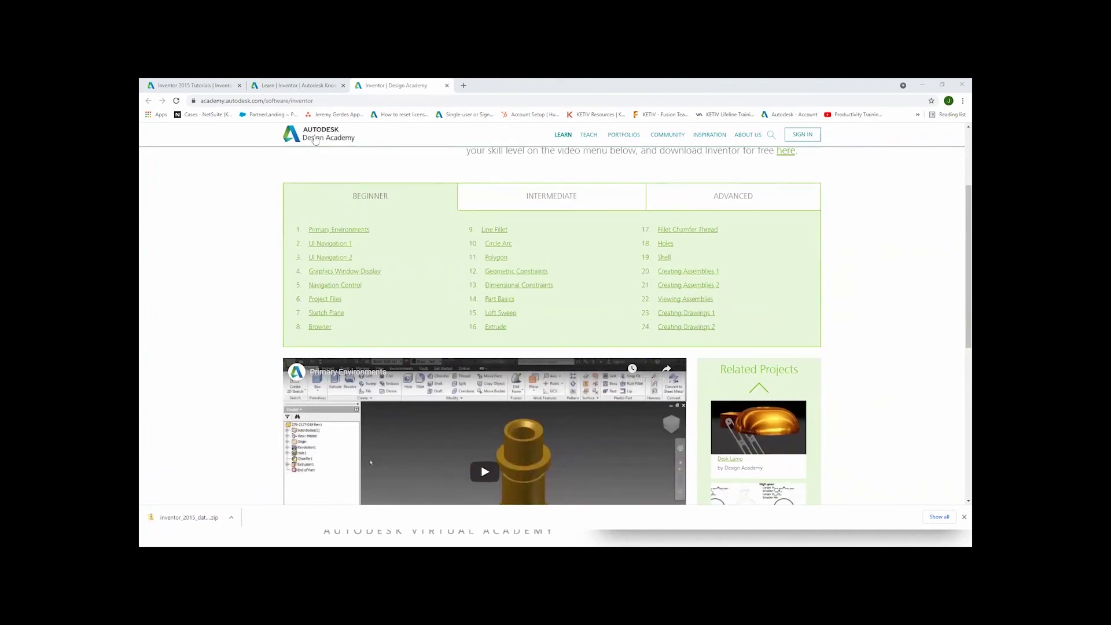
left_click(319, 101)
triple_click(319, 101)
left_click(923, 86)
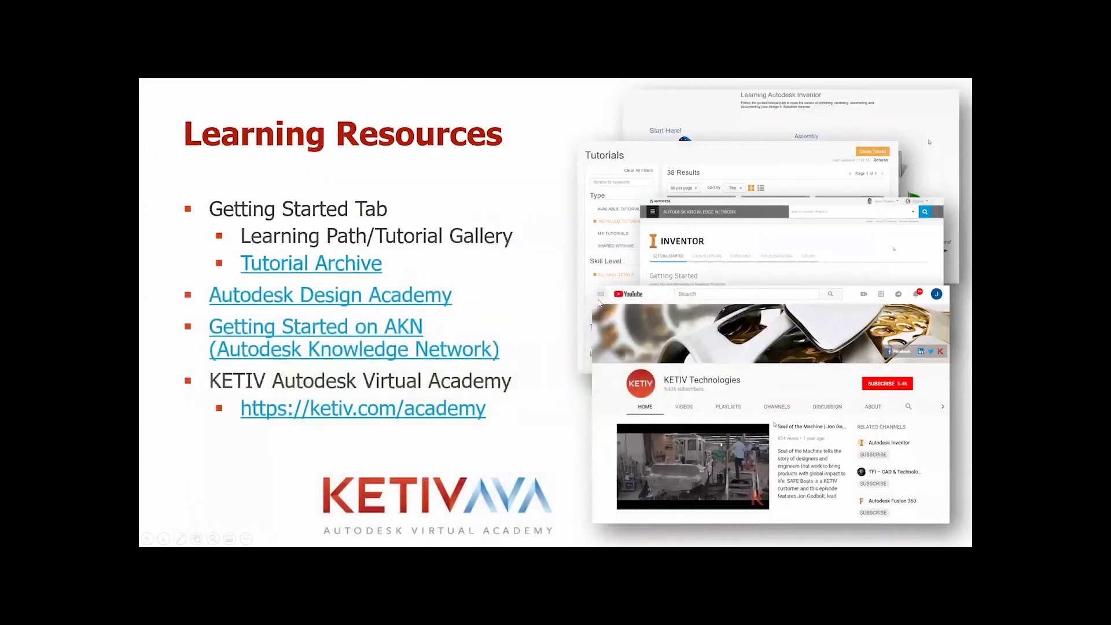
- Open the ketiv.com/academy link, examine the upcoming and on-demand session sections, and highlight the page address
left_click(430, 418)
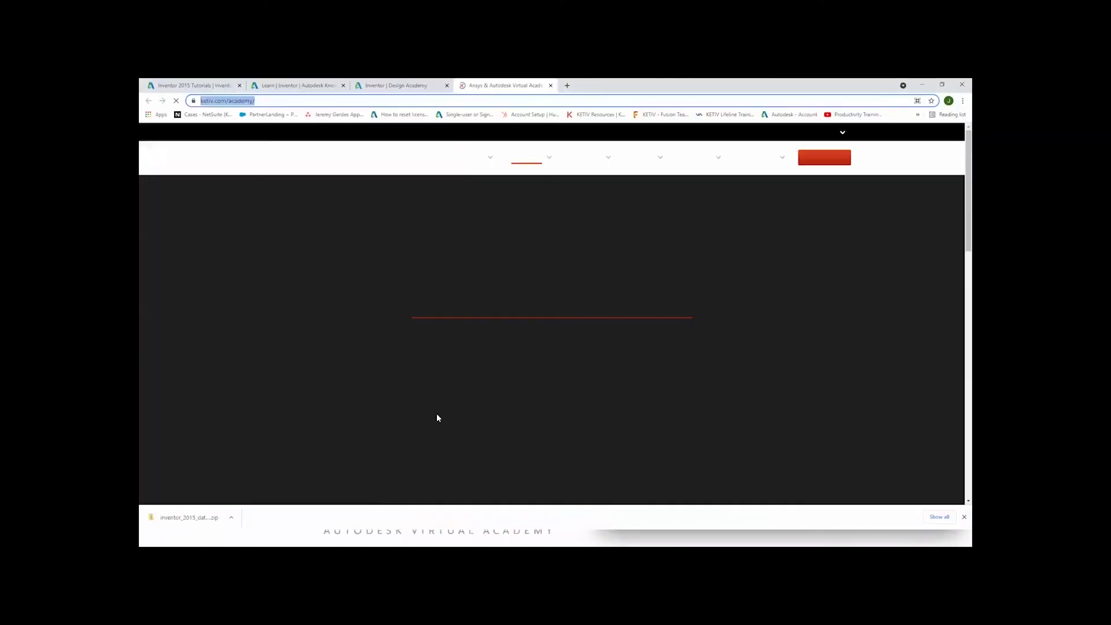
scroll(498, 233, "down", 3)
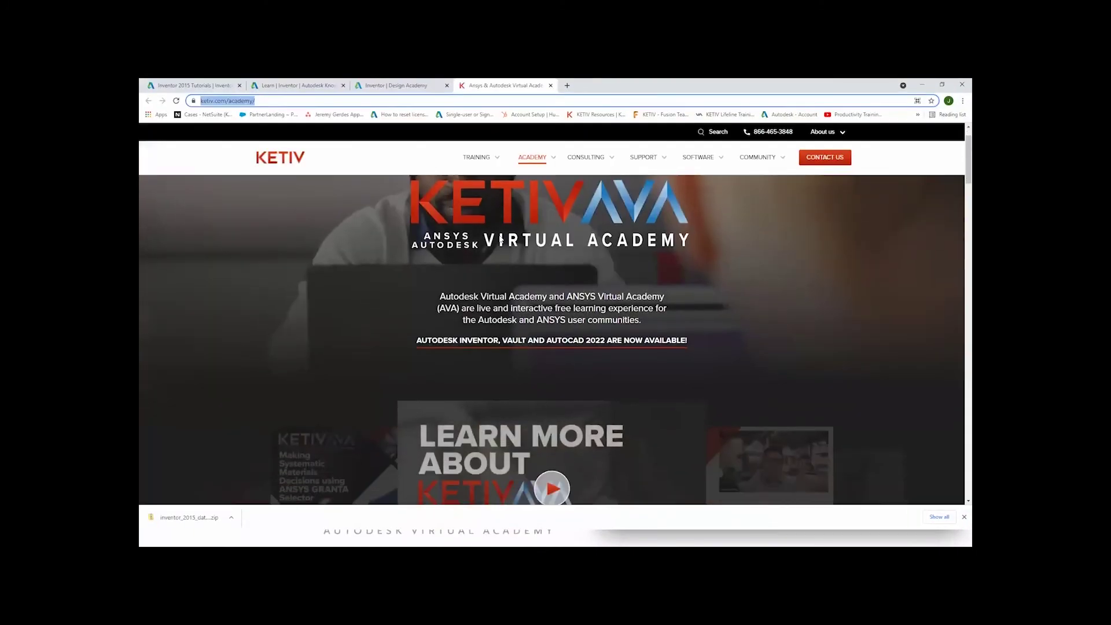
scroll(499, 234, "down", 2)
scroll(494, 200, "down", 4)
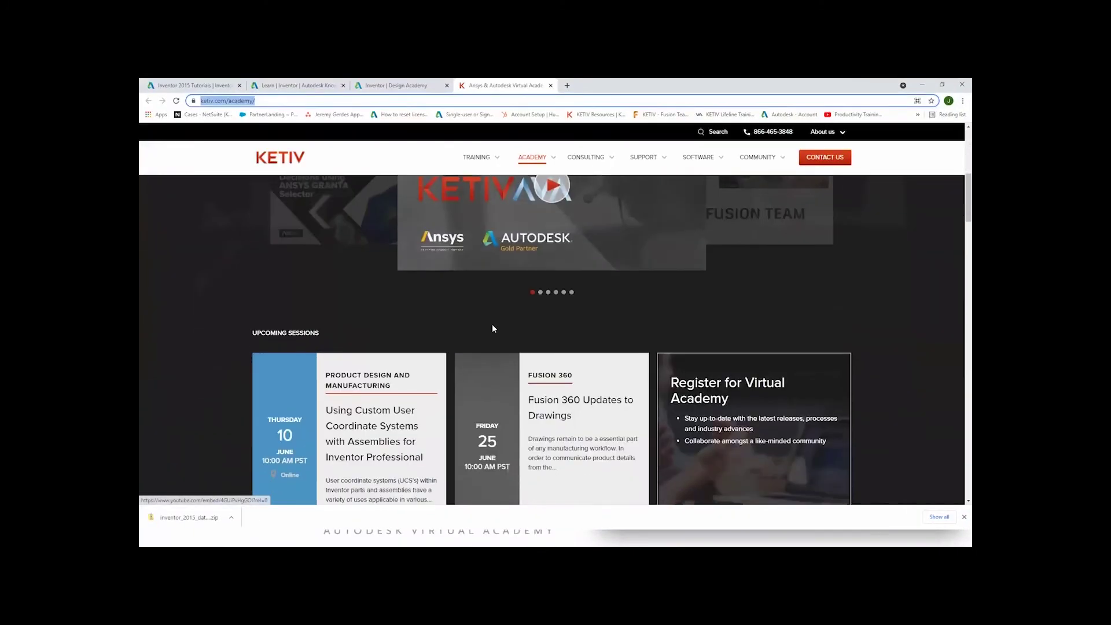
scroll(489, 335, "down", 1)
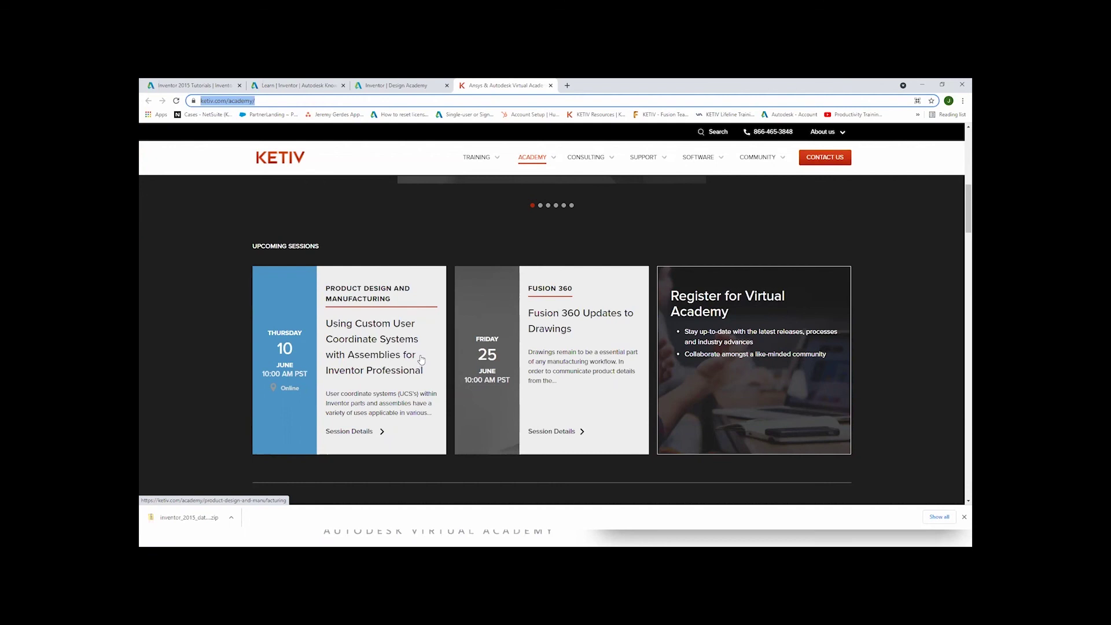
scroll(420, 366, "down", 1)
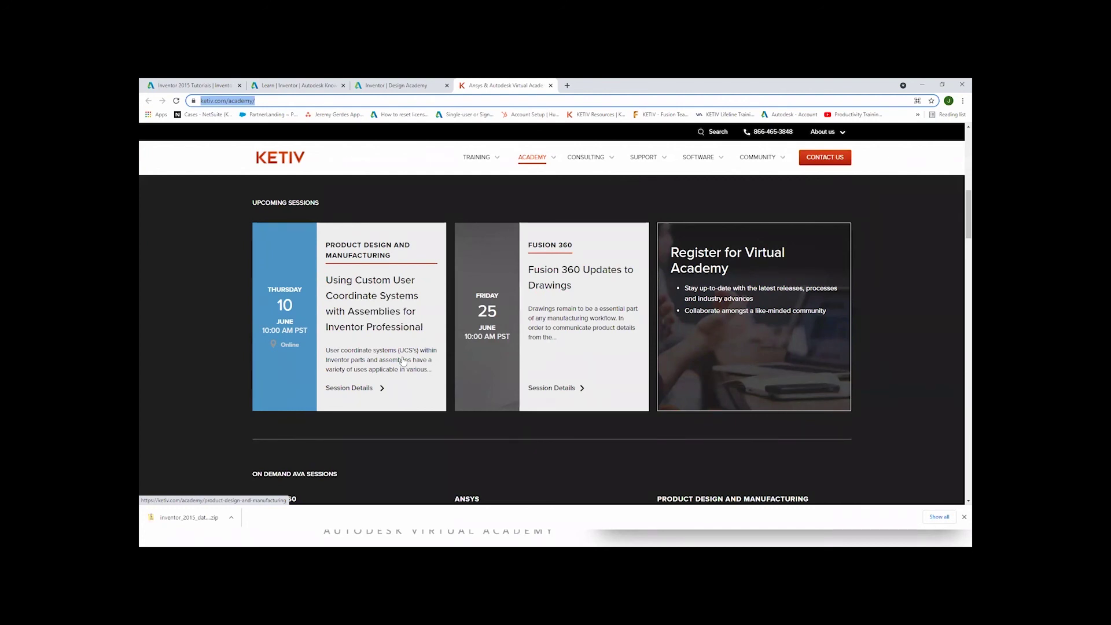
left_click(268, 100)
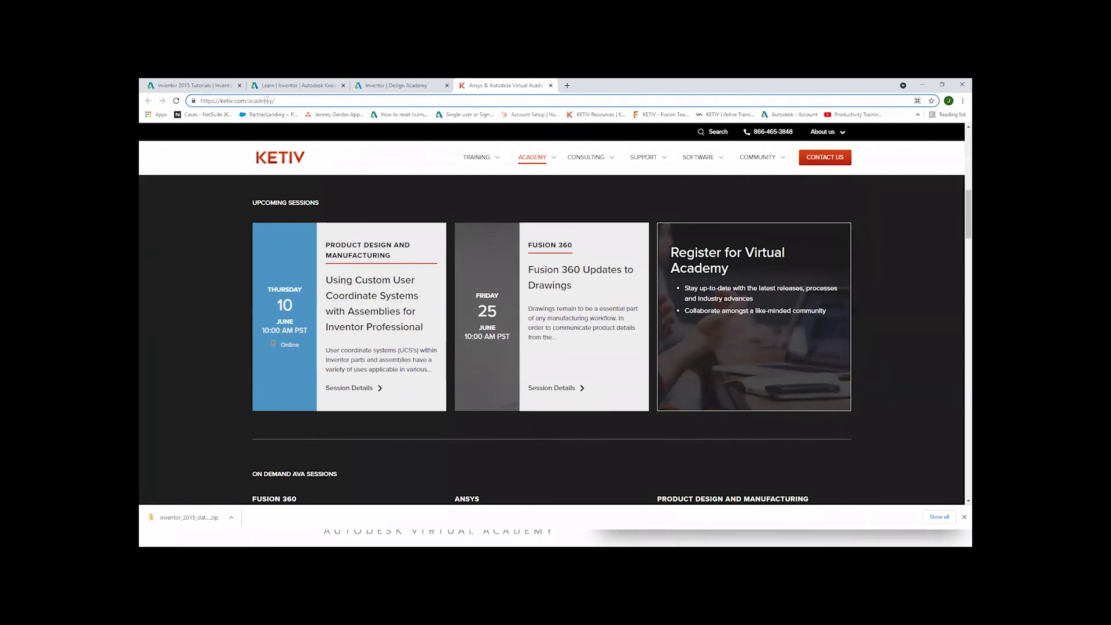
triple_click(268, 101)
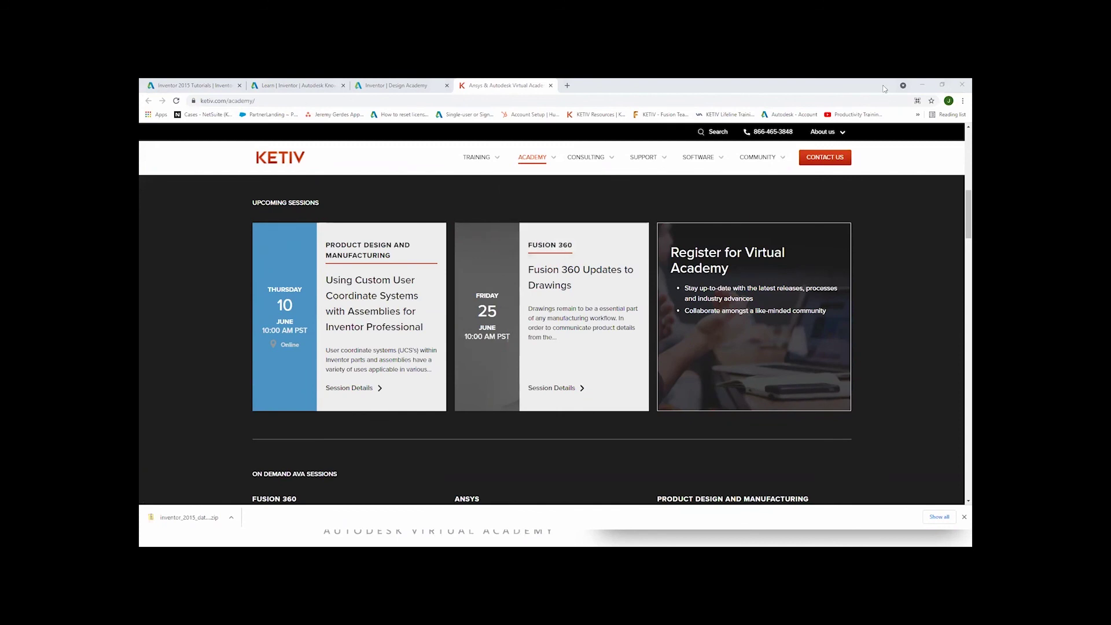
- Leave the browser, end the slide show and switch back to the Cylinder Clamp.iam assembly in Inventor
left_click(923, 85)
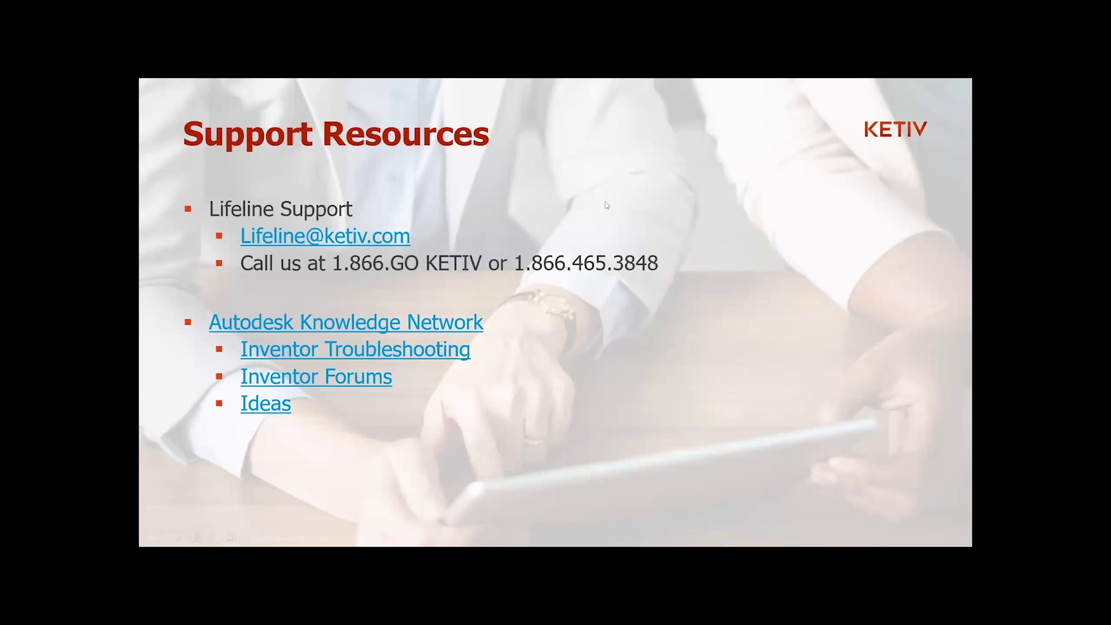
key("Escape")
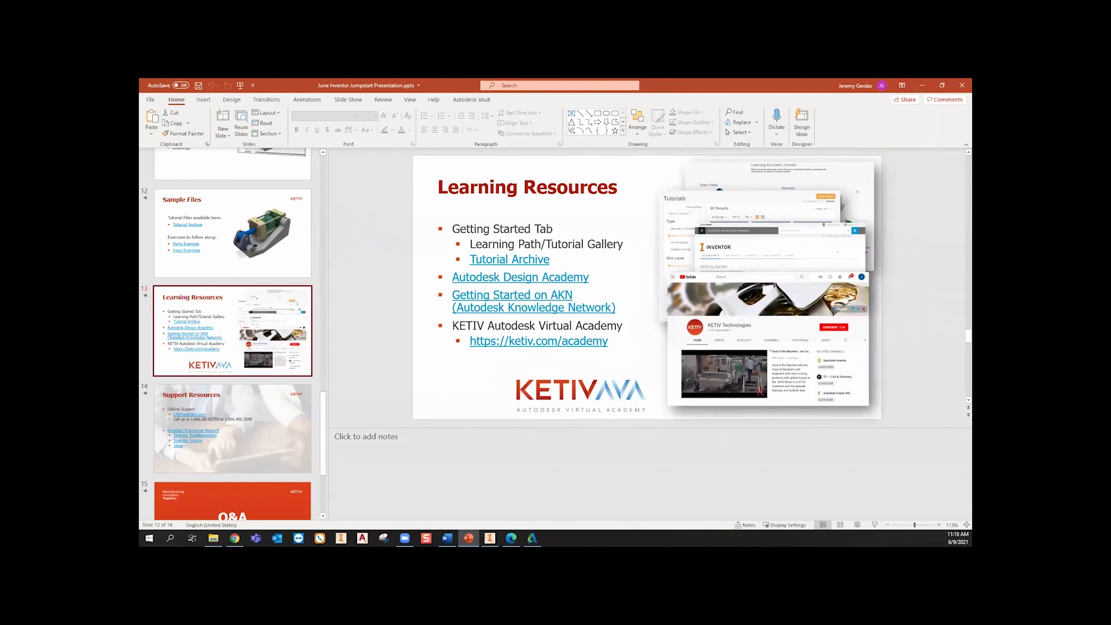
left_click(922, 85)
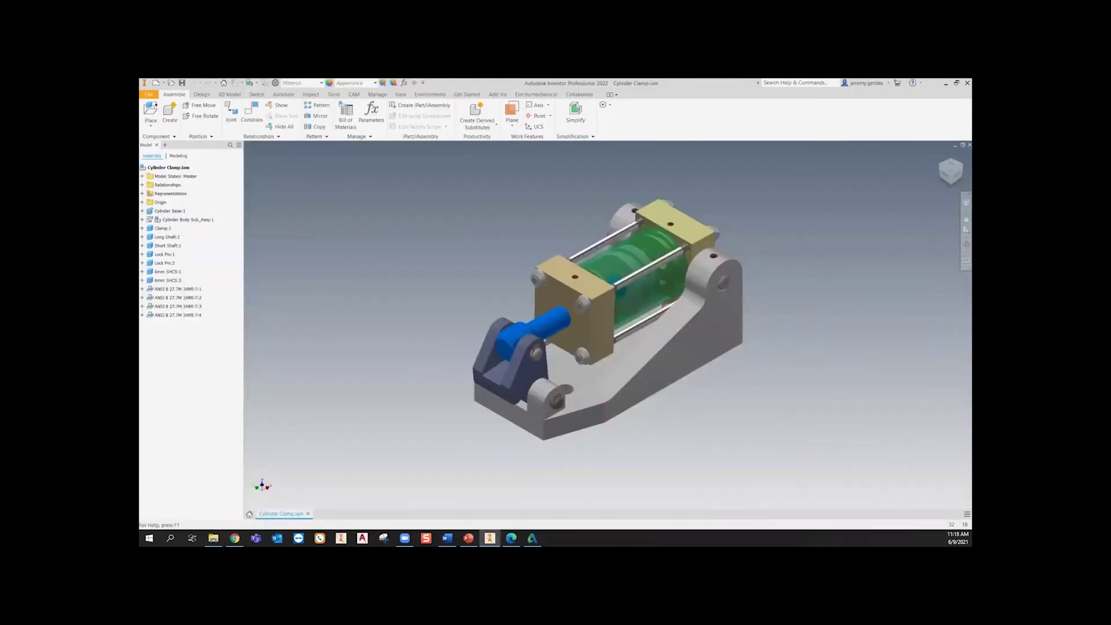